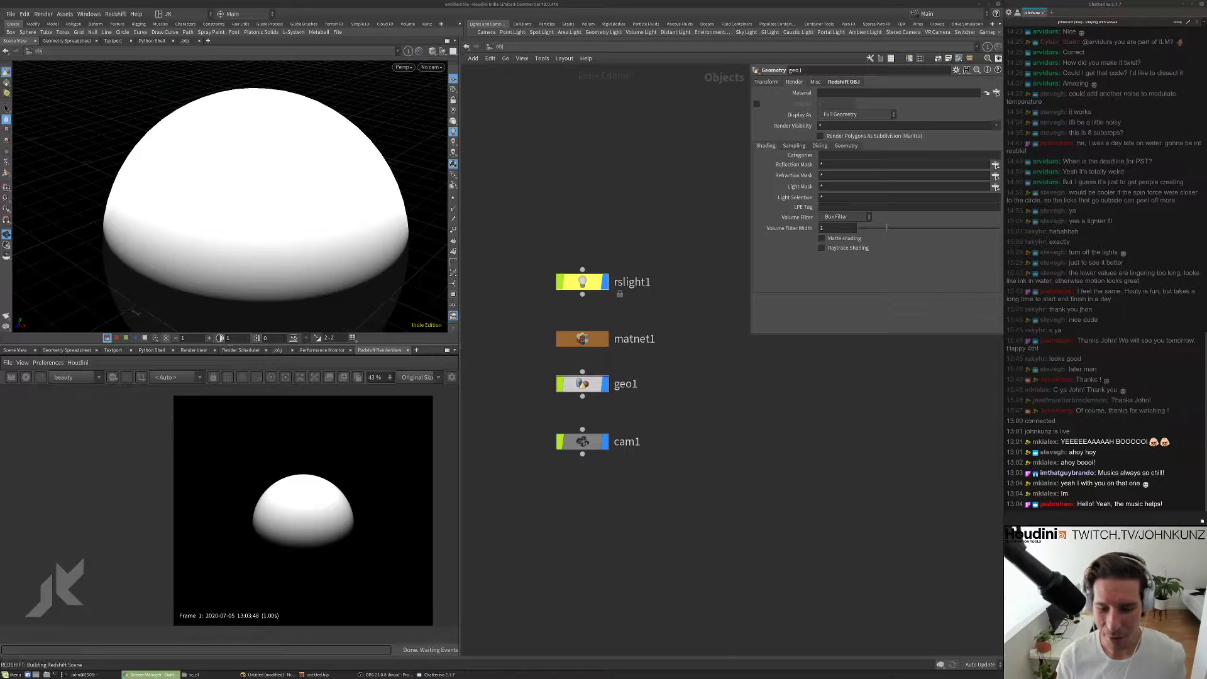
- Switch to the terminal window and move it aside, out of the workspace
left_click(883, 523)
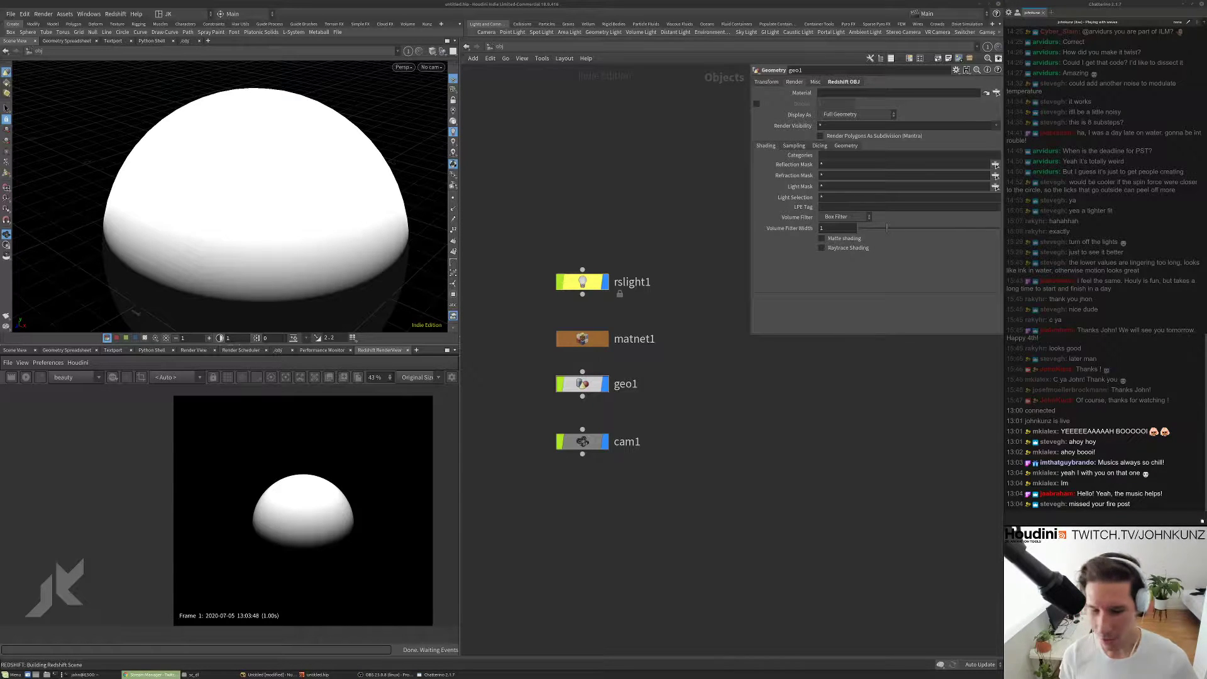
left_click(878, 469)
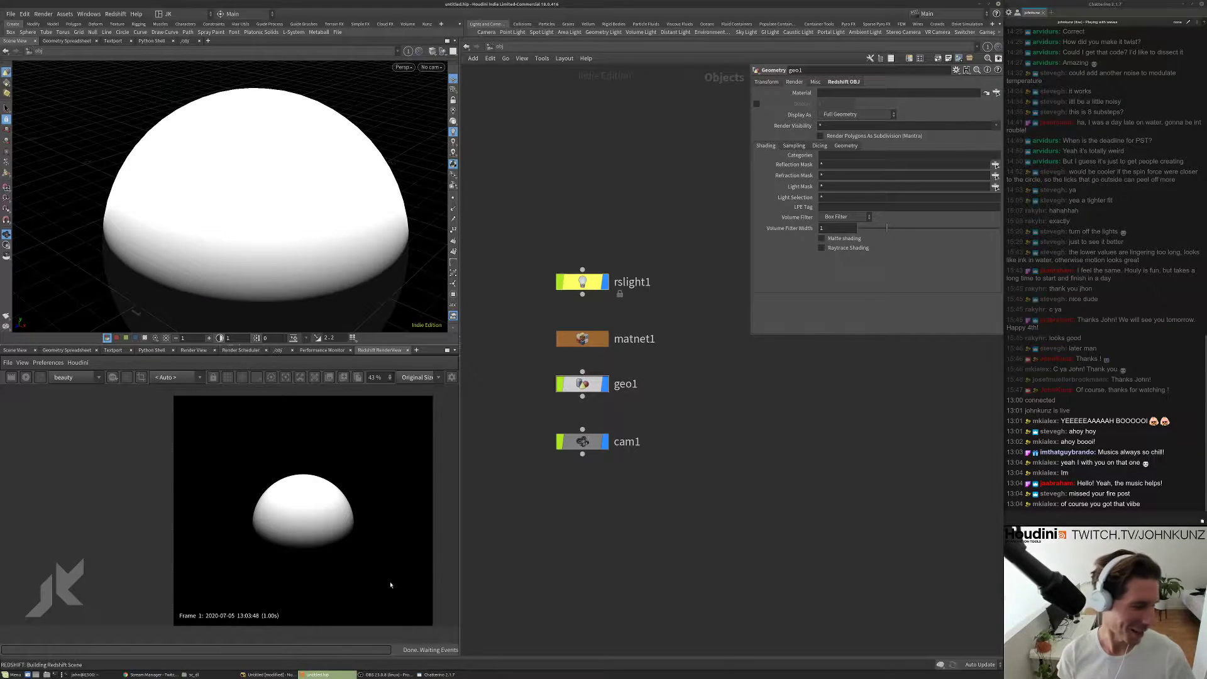
left_click(104, 675)
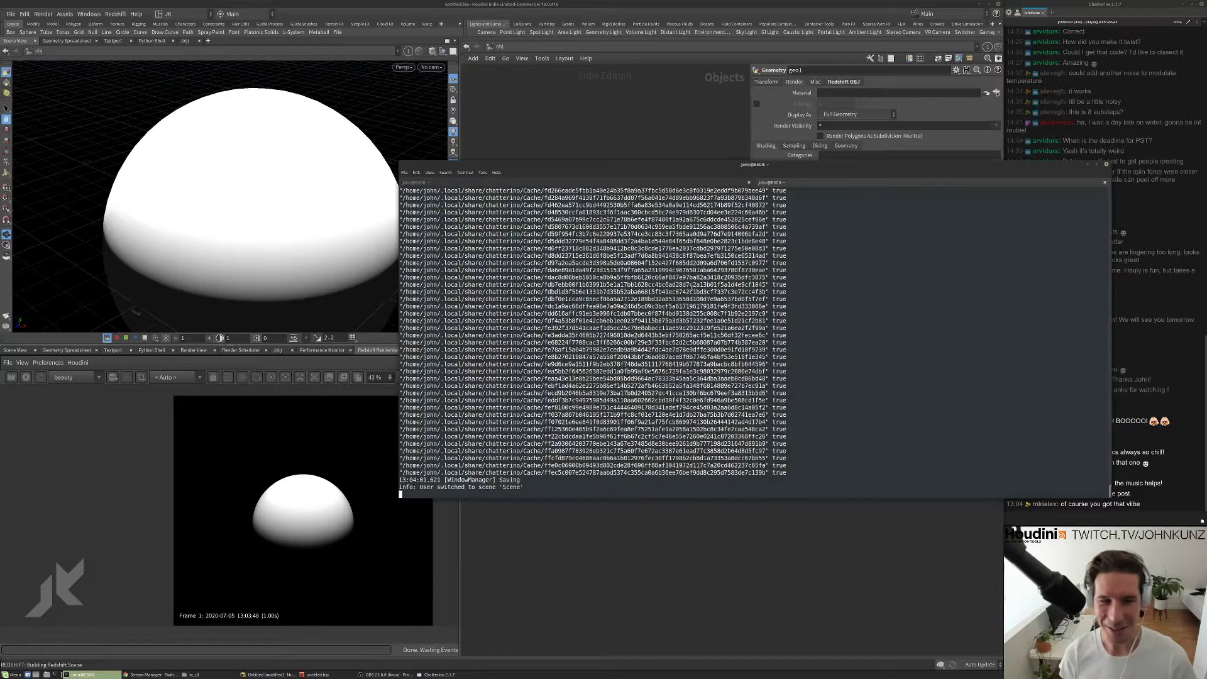
left_click_drag(699, 169, 1205, 242)
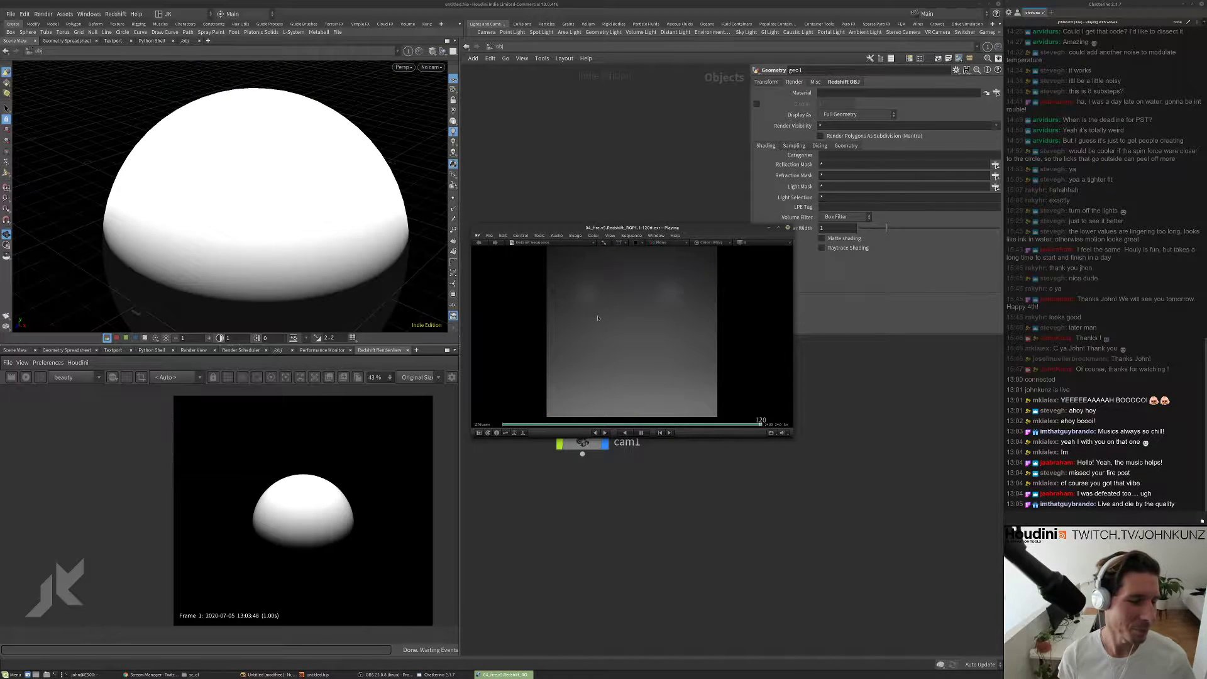
- Review the rendered ring-of-fire sequence at several frames, examine the flame detail up close, and close the image player
key("space")
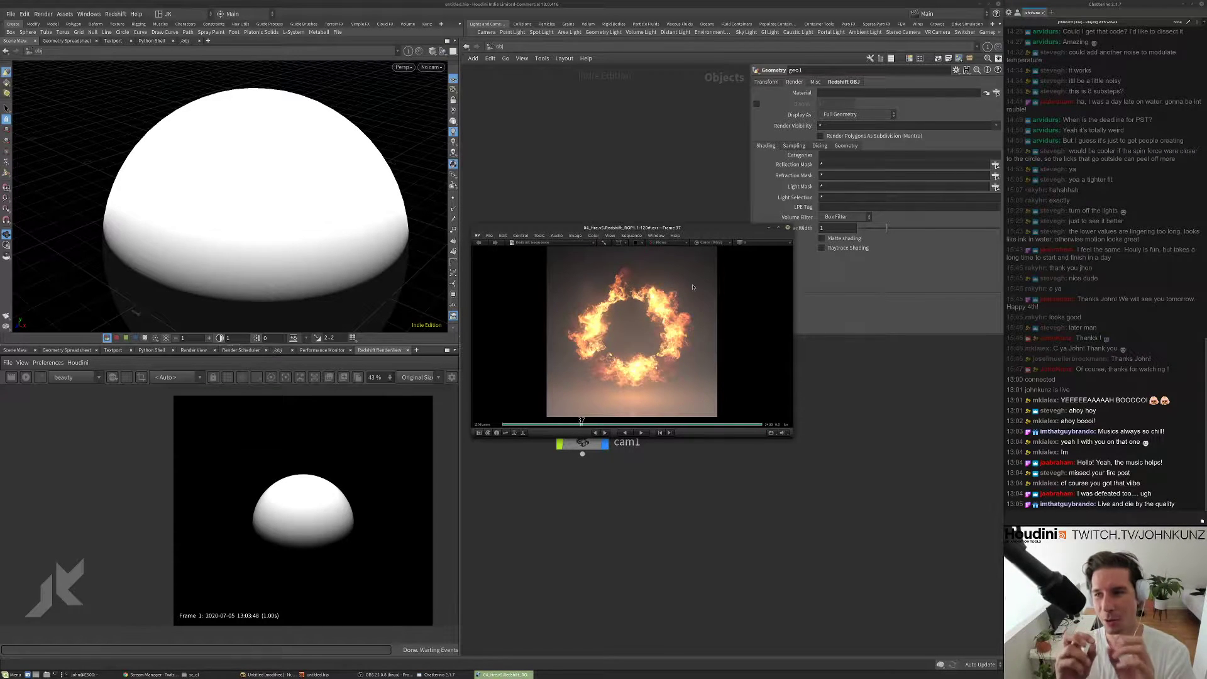
mouse_move(613, 335)
left_mouse_down()
mouse_move(655, 342)
mouse_move(604, 350)
mouse_move(617, 332)
left_mouse_up()
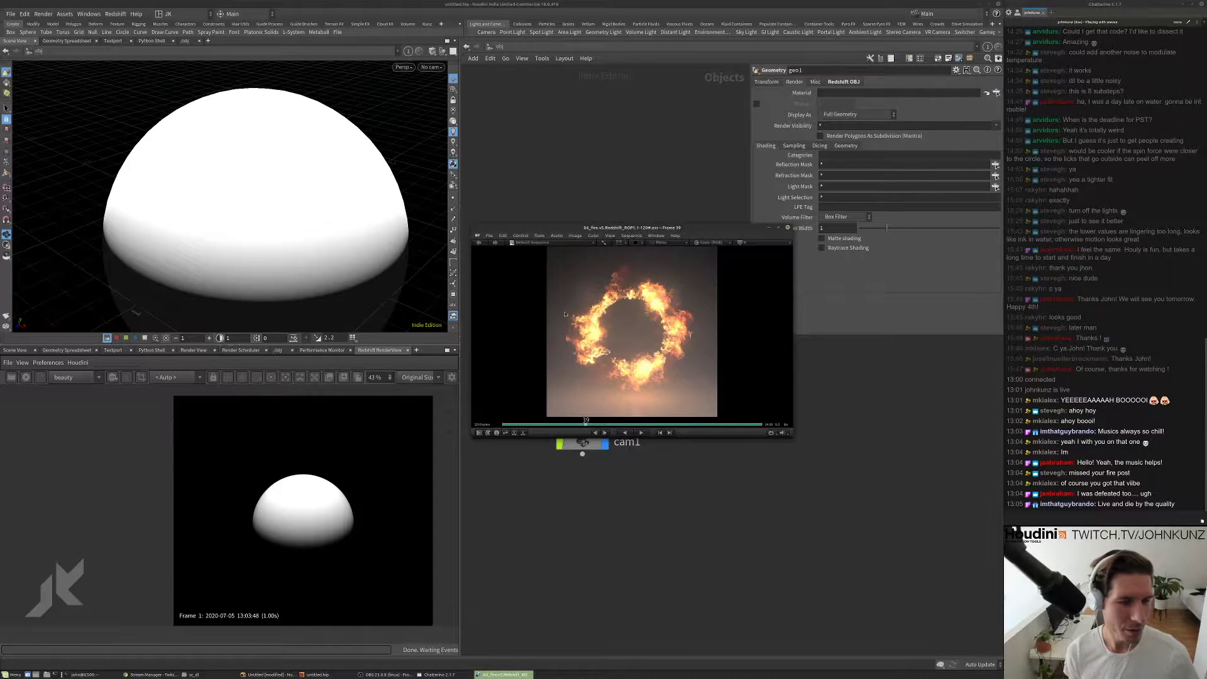
middle_click_drag(607, 290, 616, 303)
mouse_move(616, 302)
left_mouse_down()
mouse_move(592, 306)
mouse_move(654, 306)
mouse_move(567, 308)
mouse_move(629, 316)
left_mouse_up()
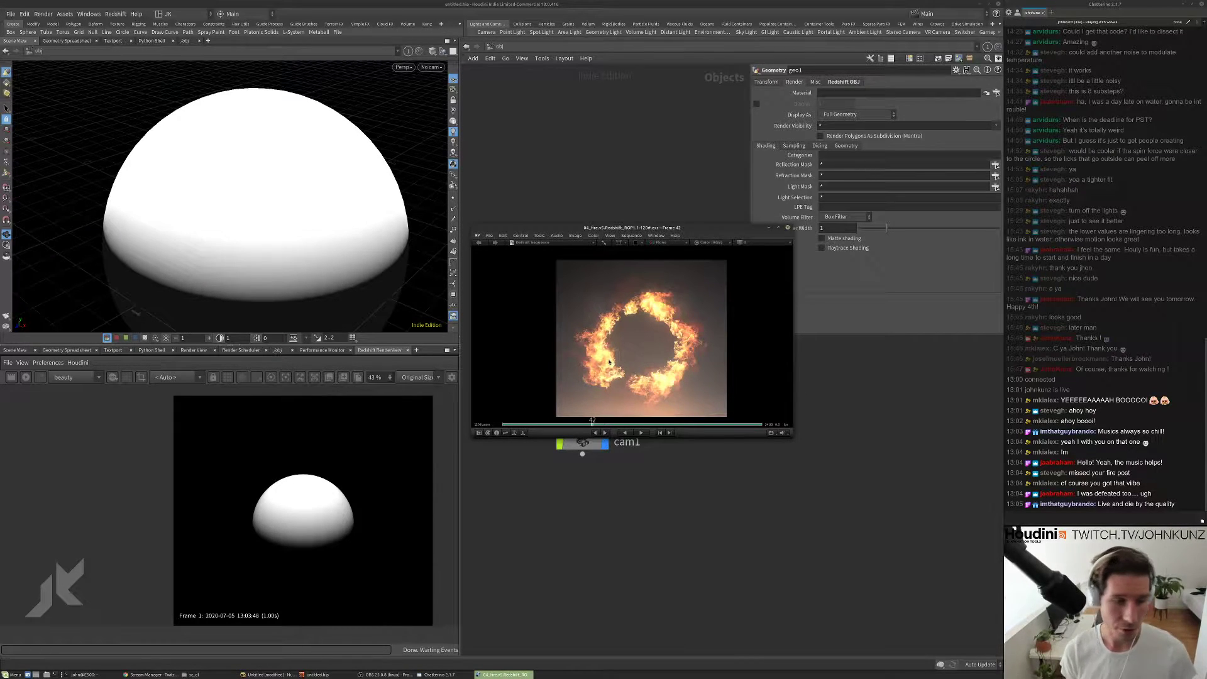
middle_click_drag(597, 346, 601, 336)
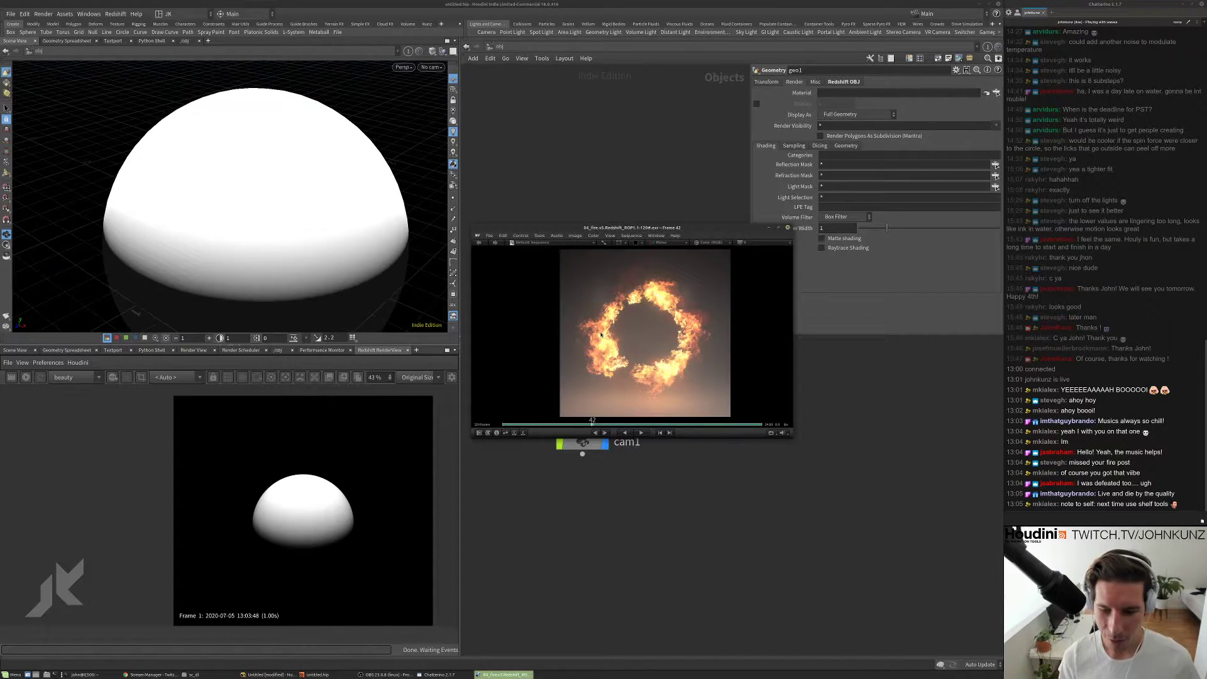
middle_click_drag(601, 335, 604, 330)
scroll(604, 330, "up", 5)
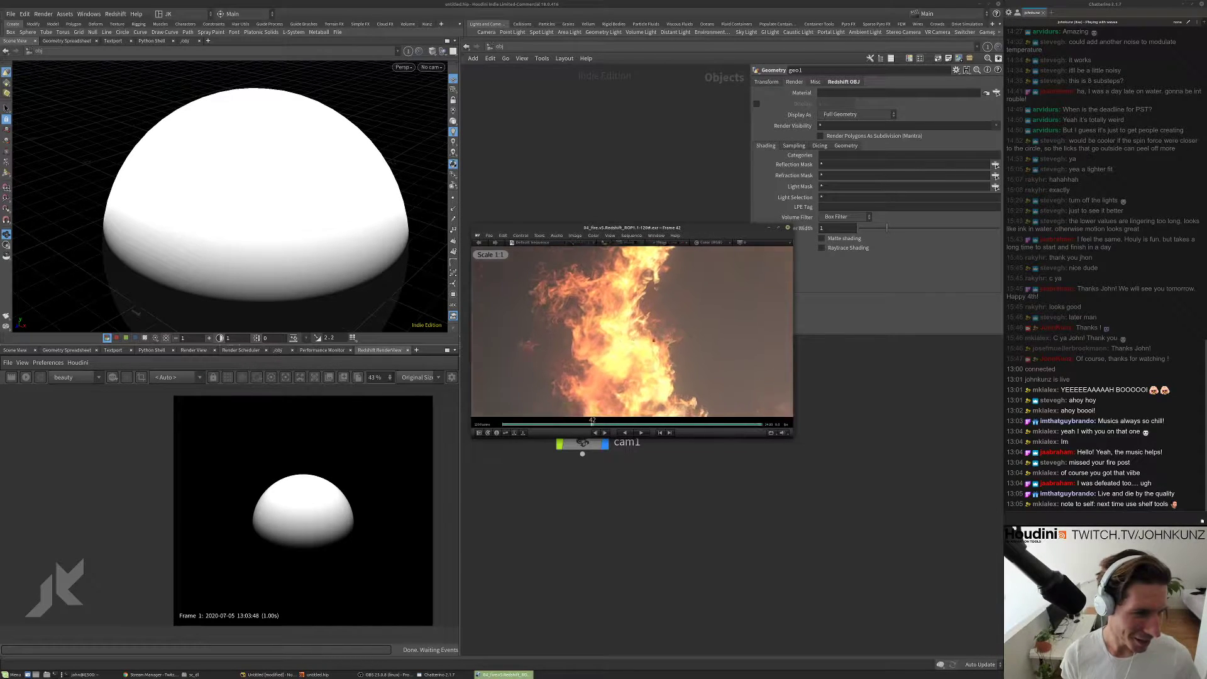
middle_click_drag(633, 347, 614, 267)
middle_click_drag(776, 359, 683, 376)
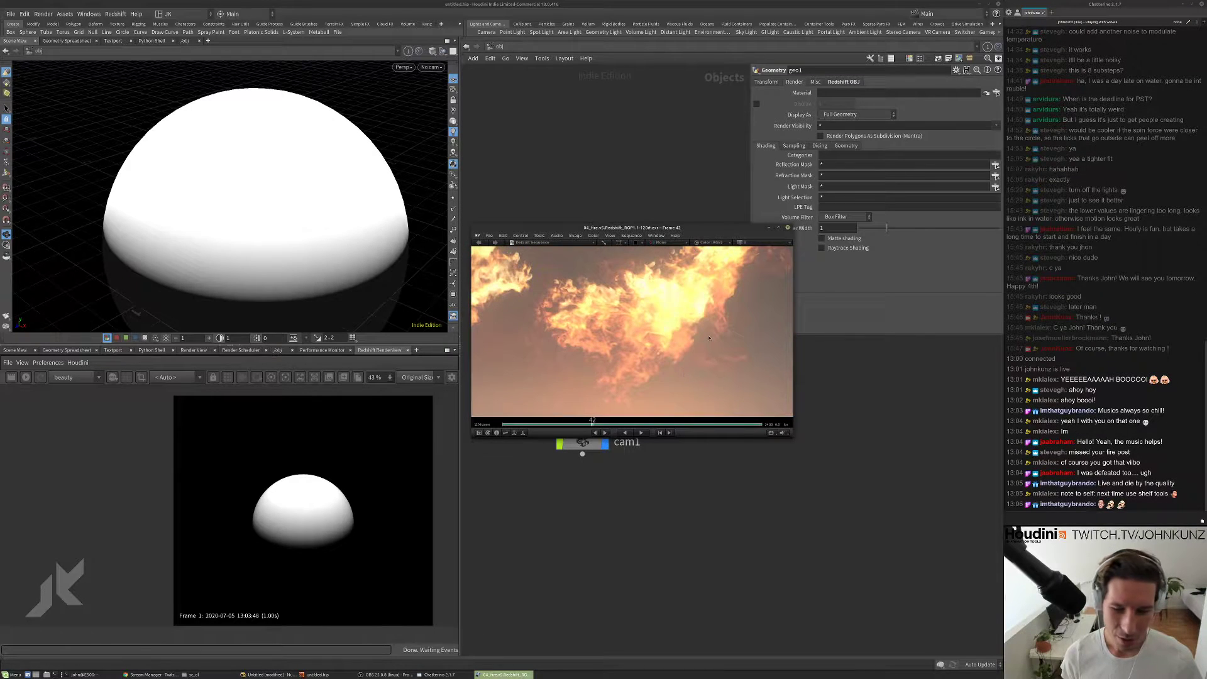
key("e")
left_click_drag(705, 345, 658, 335)
key("f")
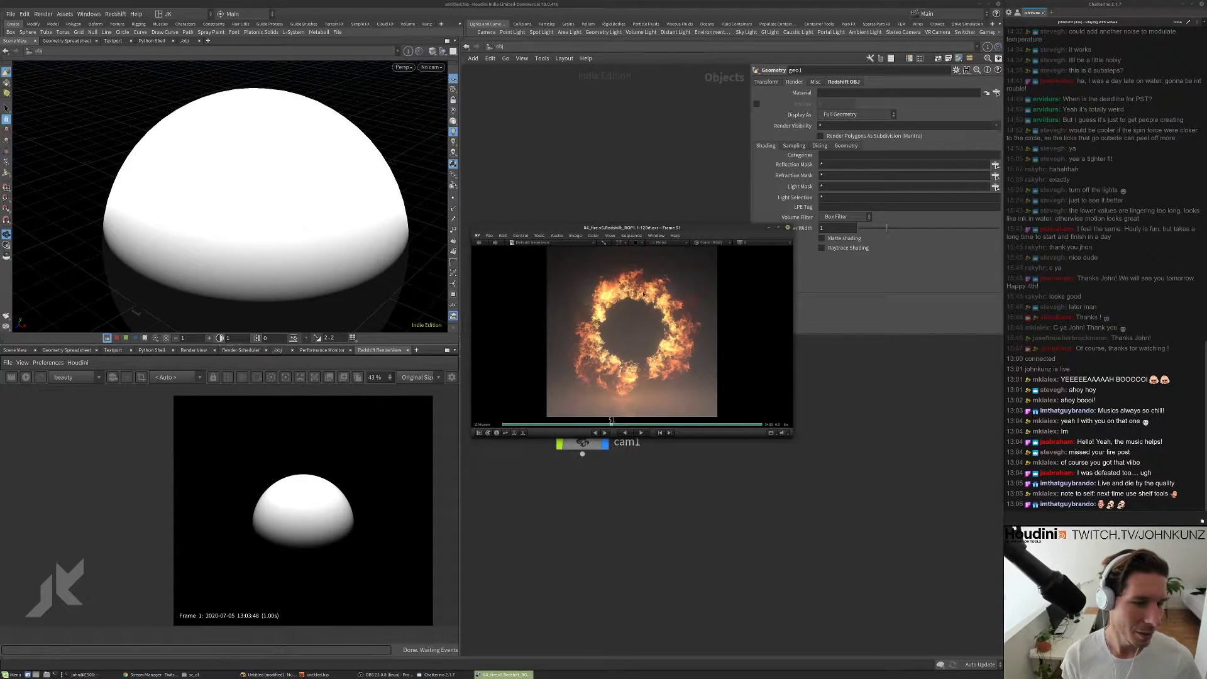
left_click(787, 227)
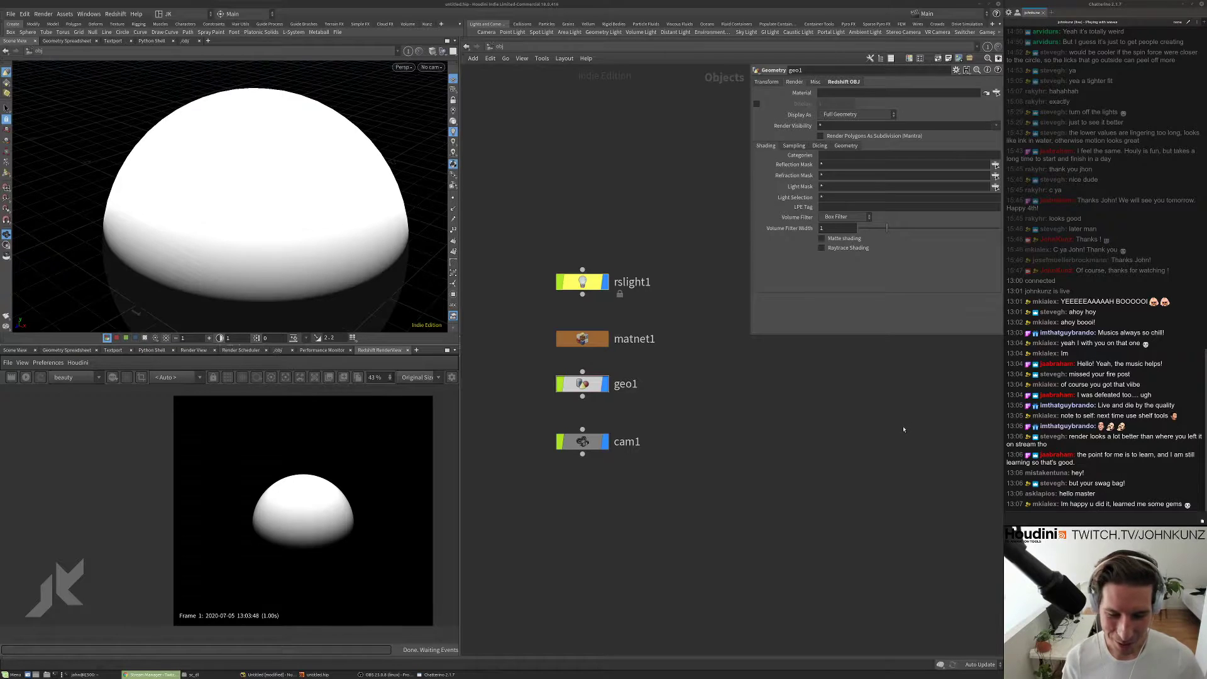
left_click(812, 412)
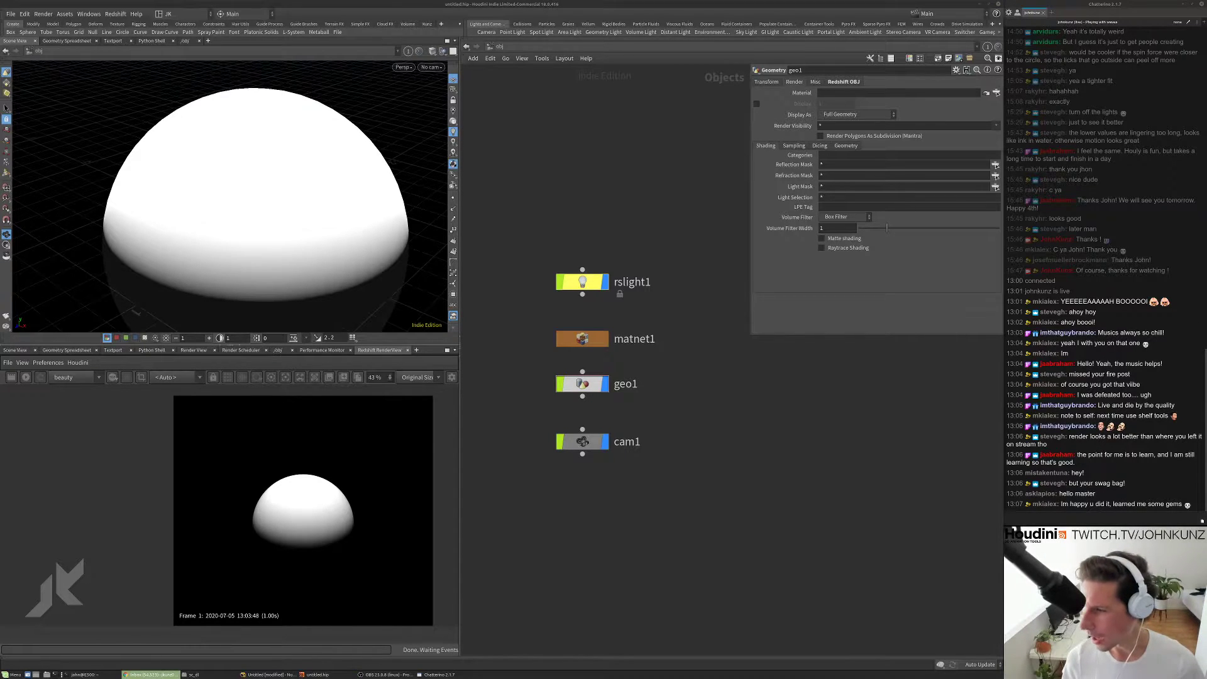
left_click(810, 443)
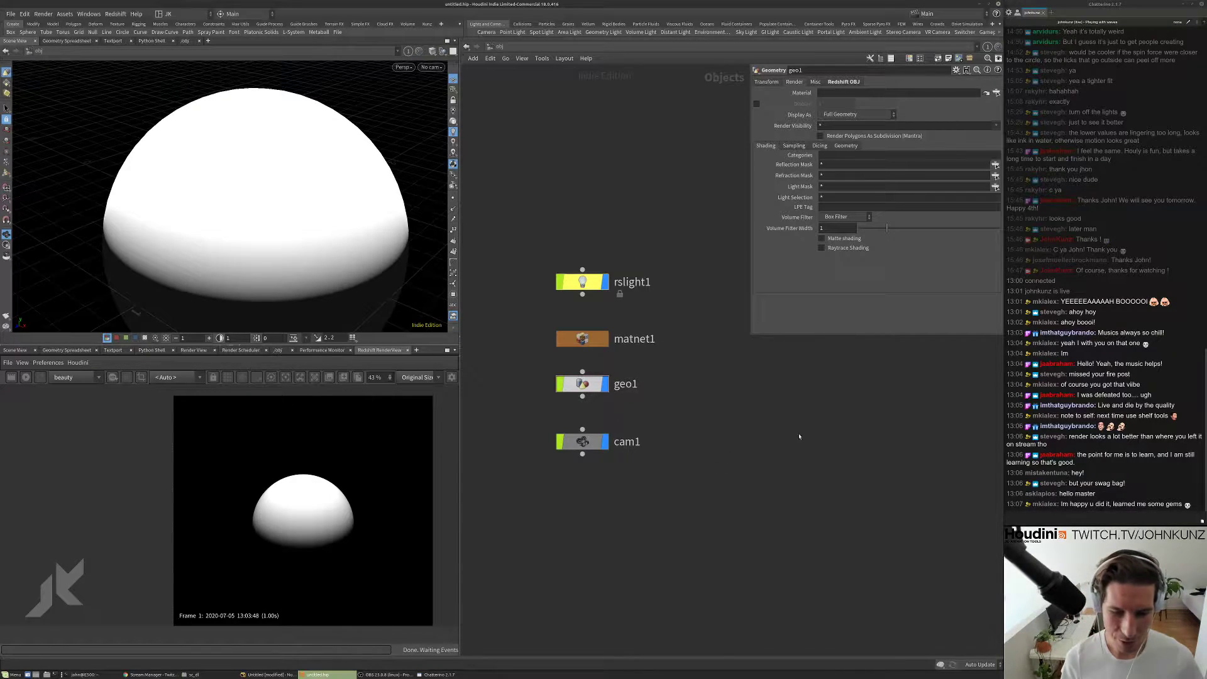
- Open the geometry network inside the geo1 object
middle_click_drag(756, 442, 800, 412)
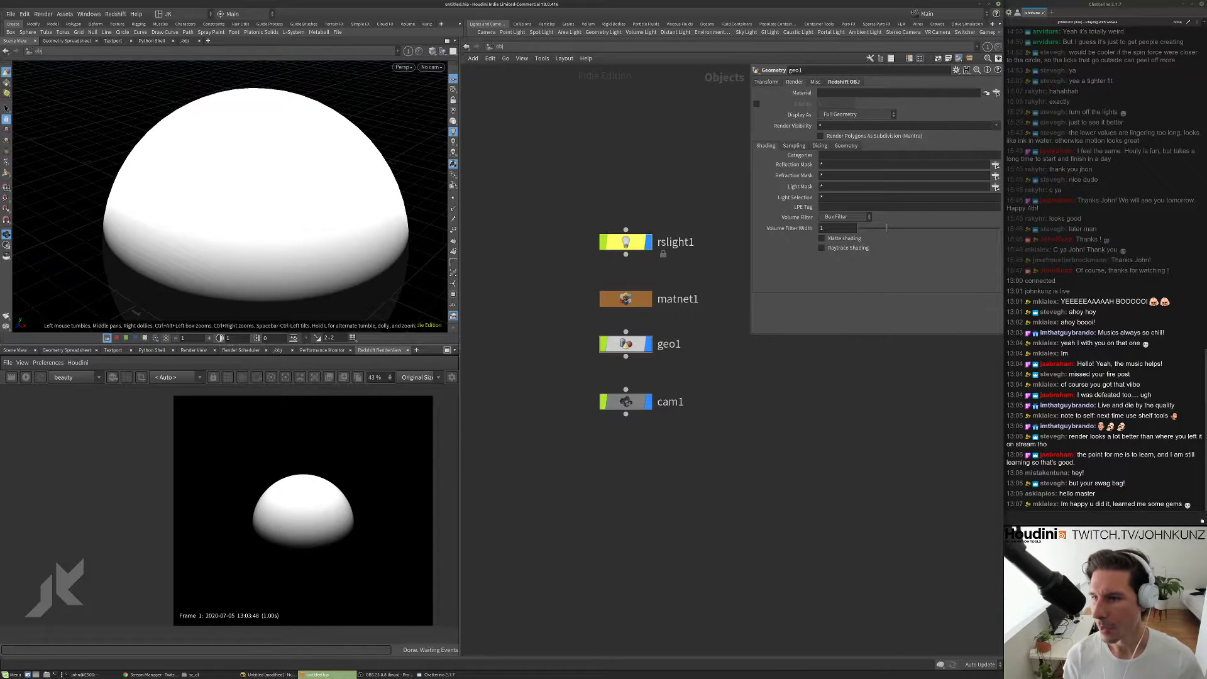
left_click(641, 343)
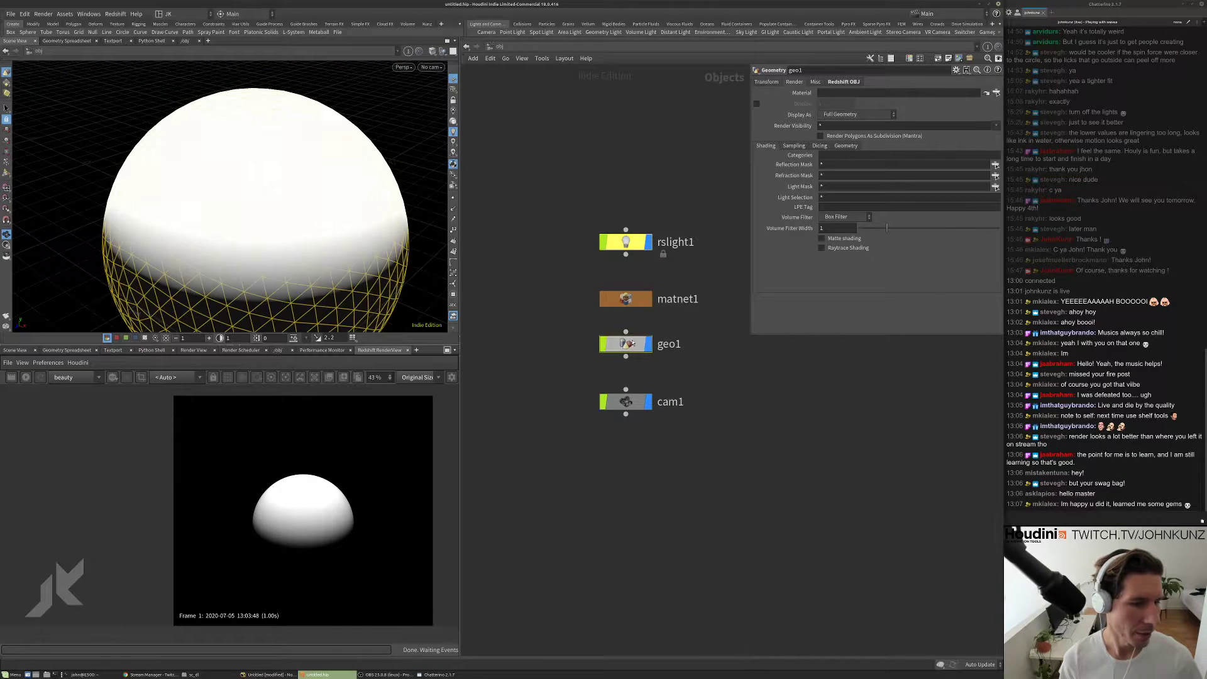
double_click(641, 343)
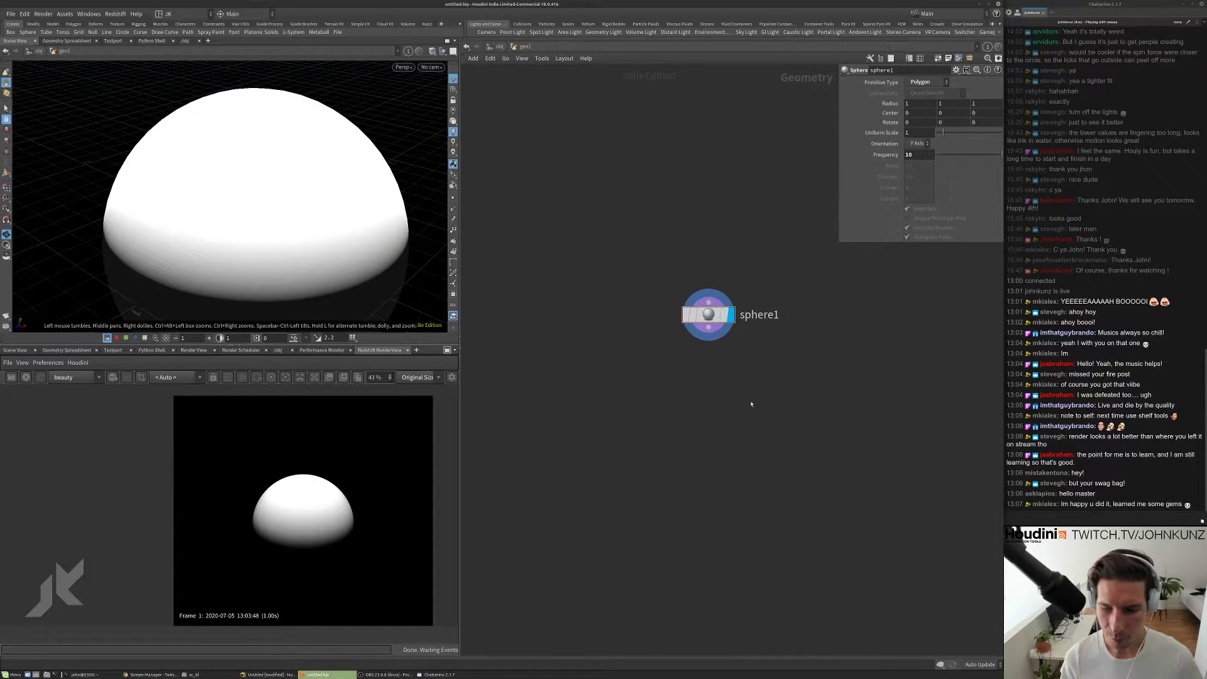
key("space+g")
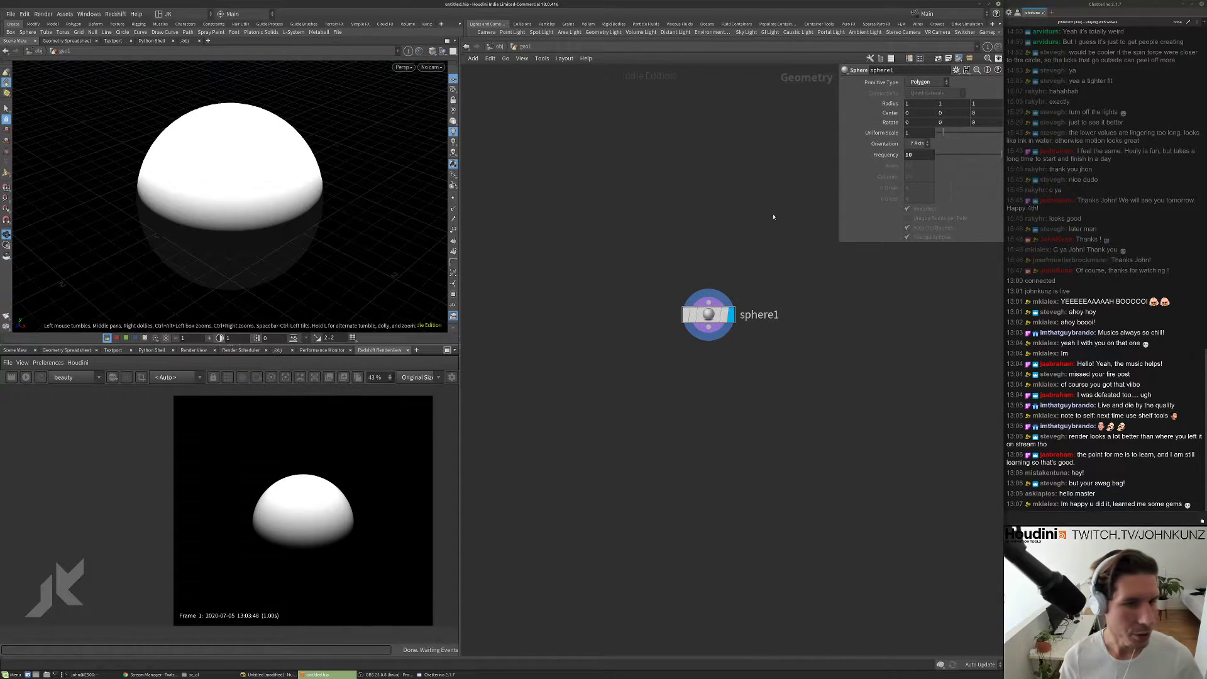
key("h")
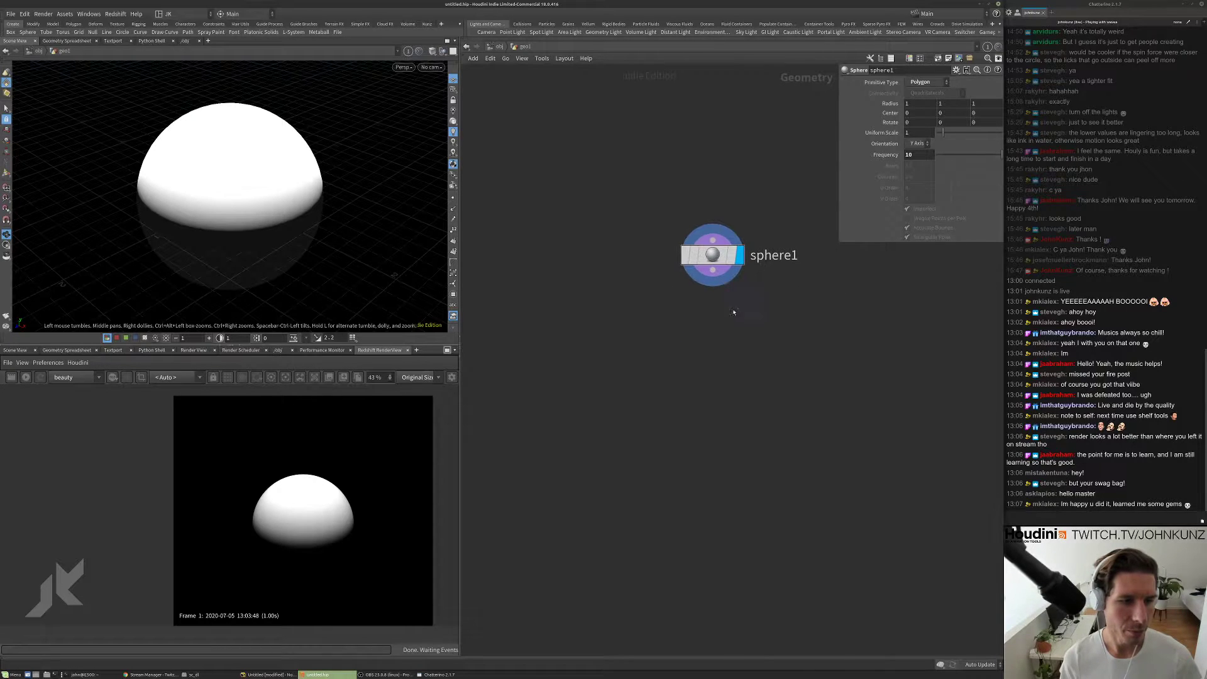
- Add a DOP Network below sphere1, wire the sphere into its first input, and make it the displayed node
key("Tab")
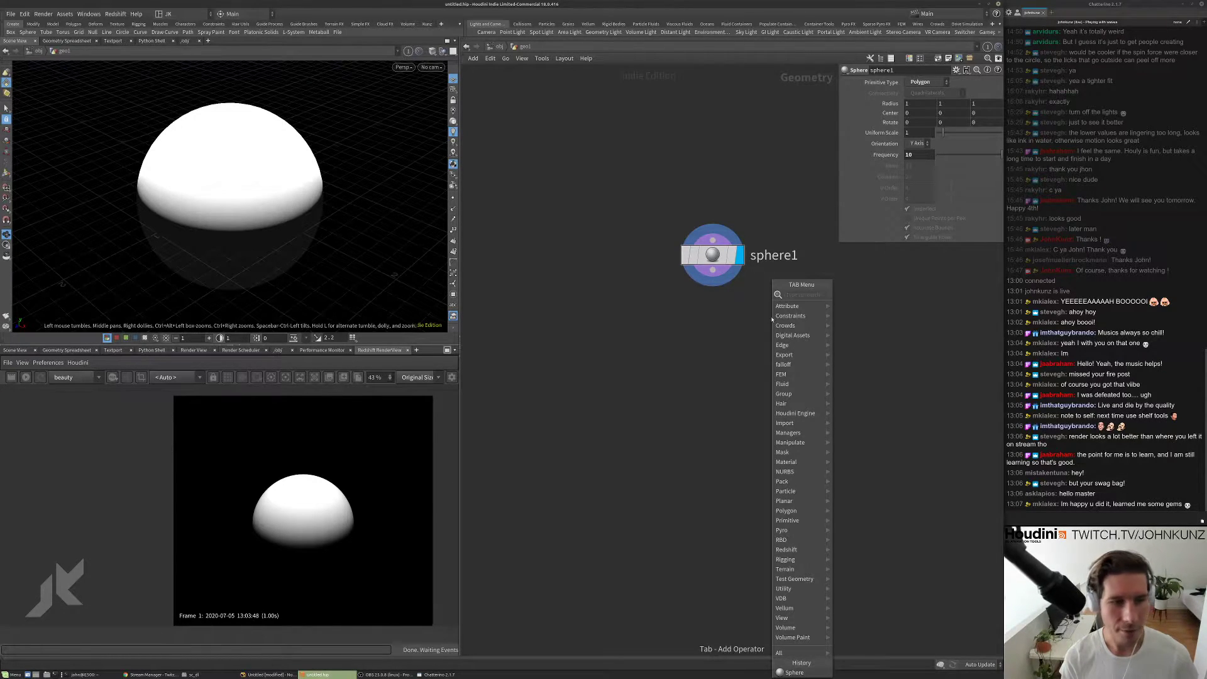
type("dop")
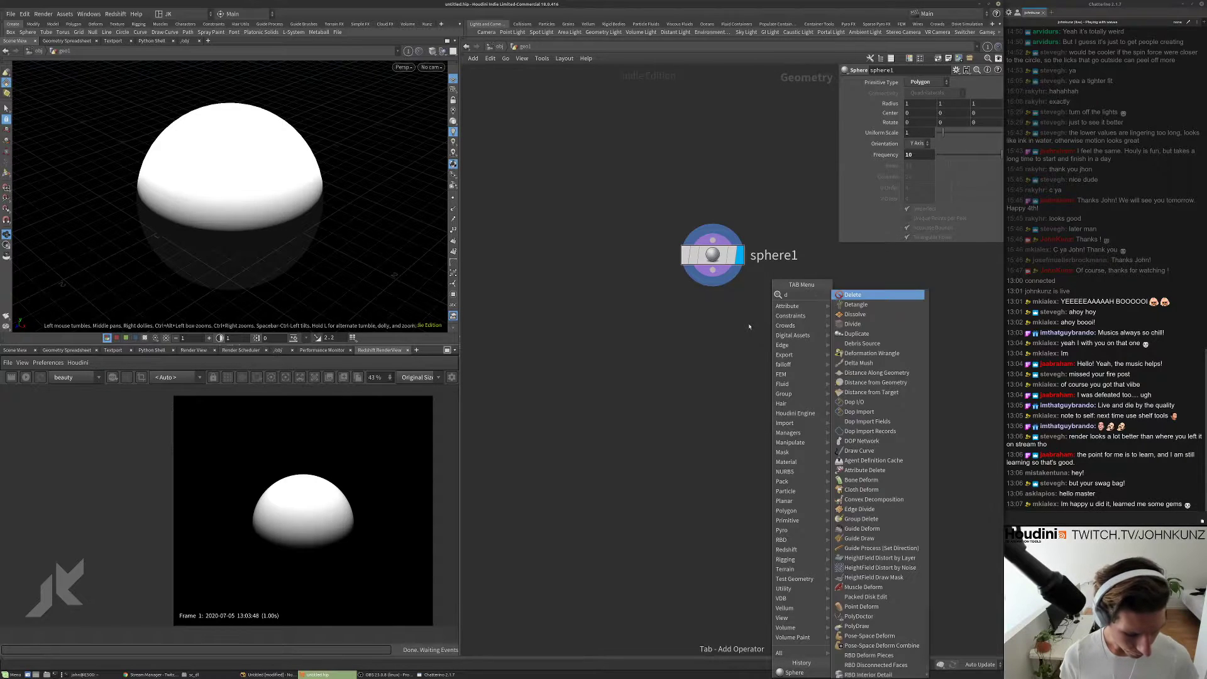
left_click(845, 333)
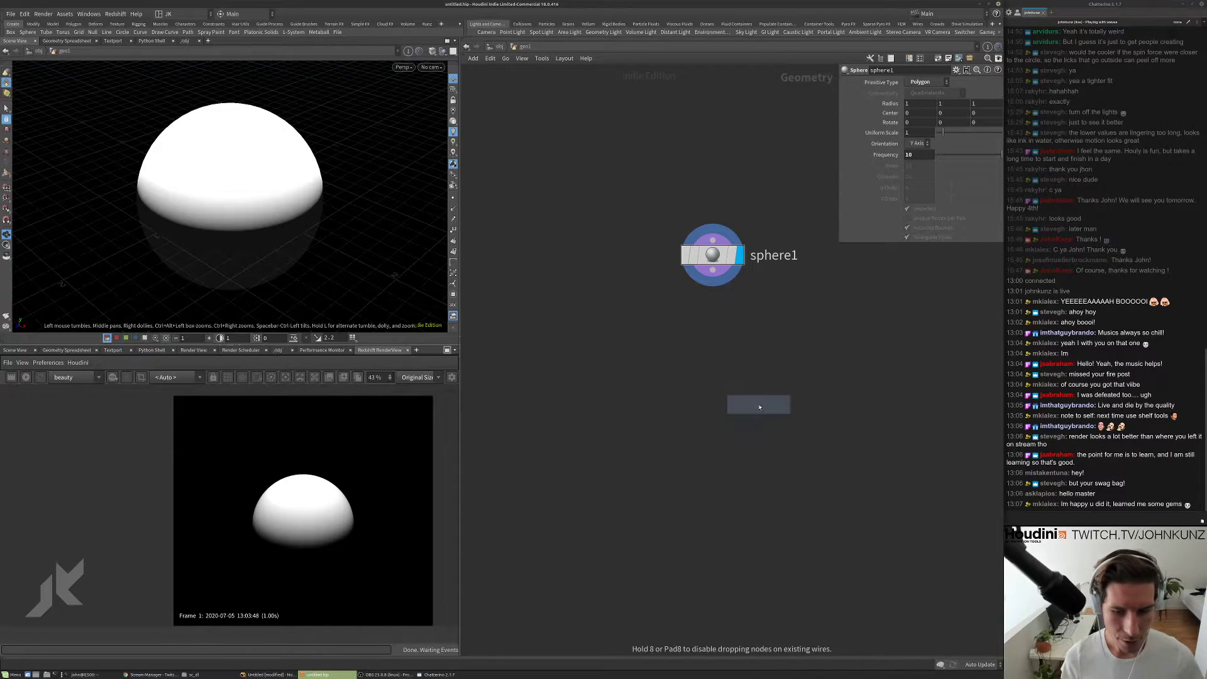
left_click(759, 404)
left_click(740, 390)
left_click(724, 285)
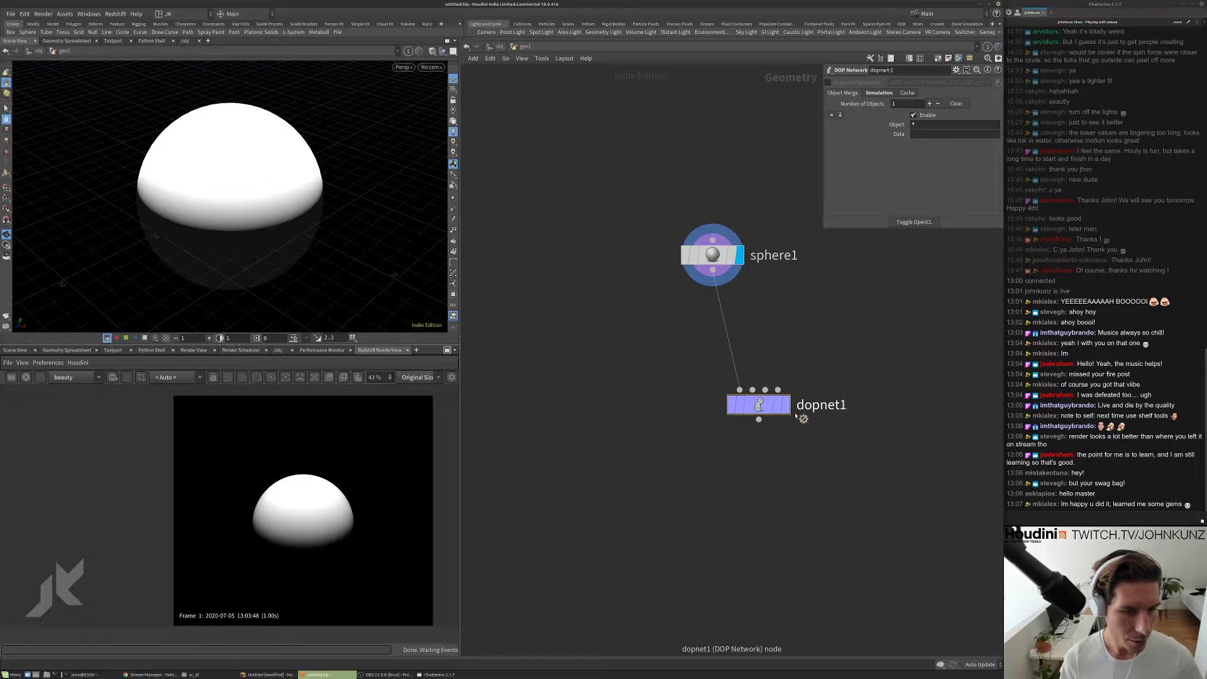
left_click(786, 404)
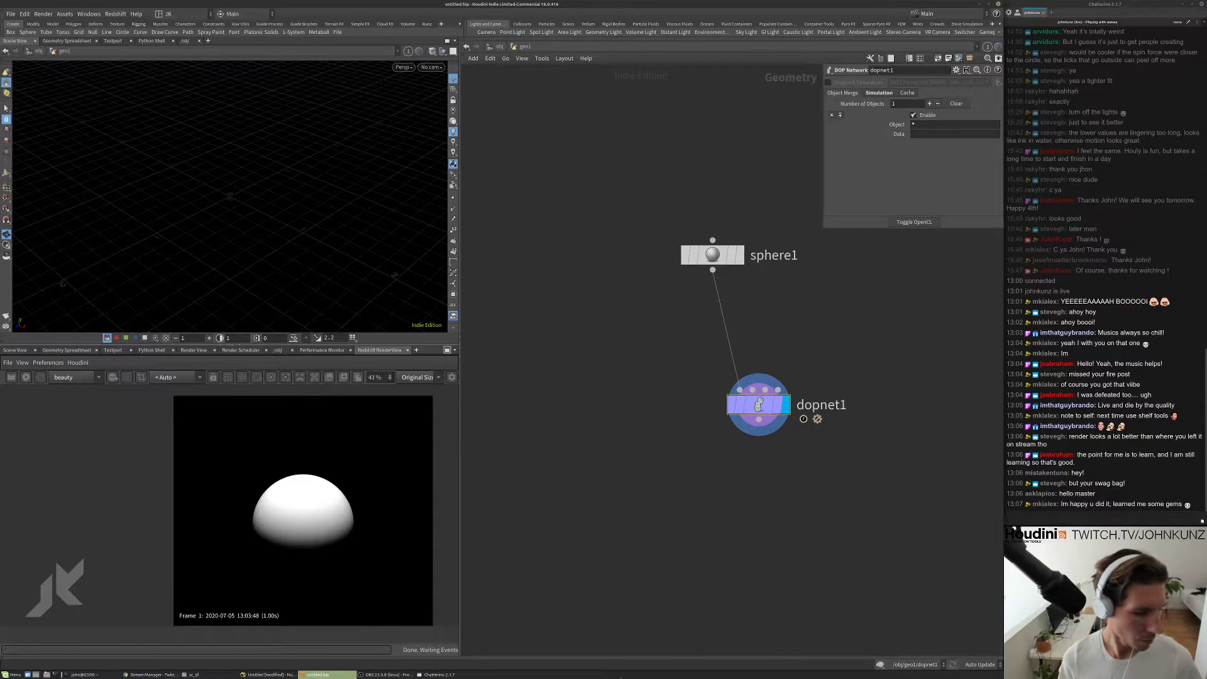
left_click(617, 657)
left_click_drag(759, 396, 710, 342)
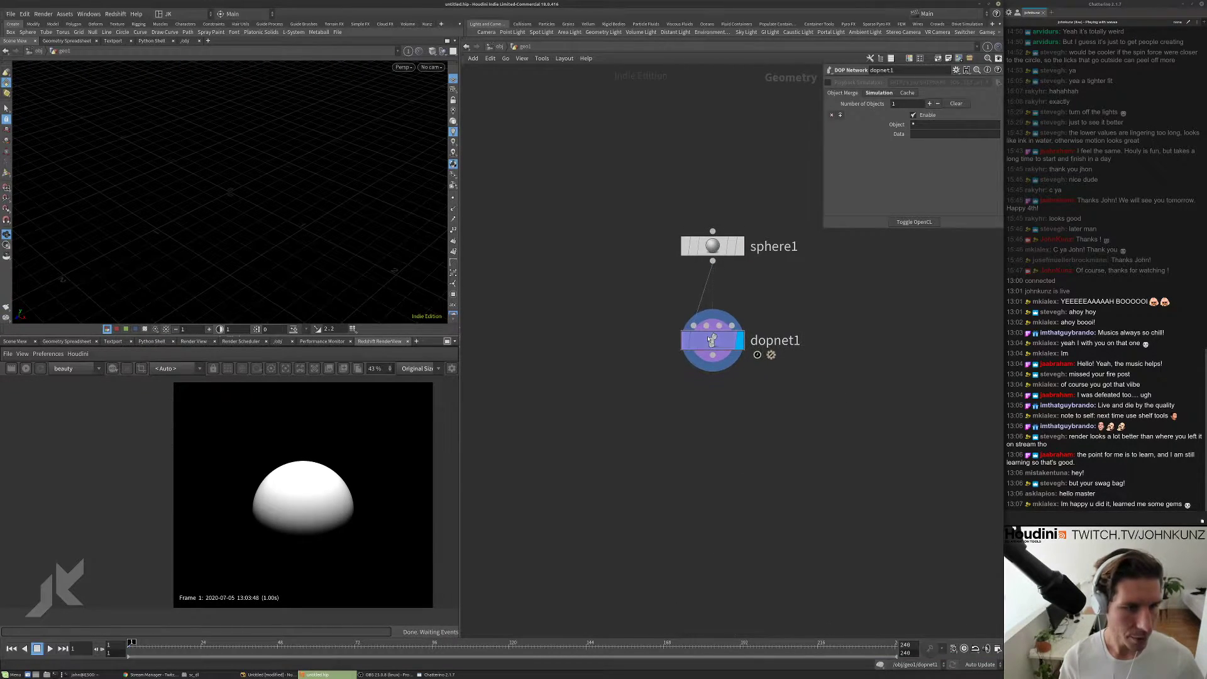
- Inside the DOP network, add a Ripple Solver above the OUT node and connect it to that output
double_click(710, 341)
key("Tab")
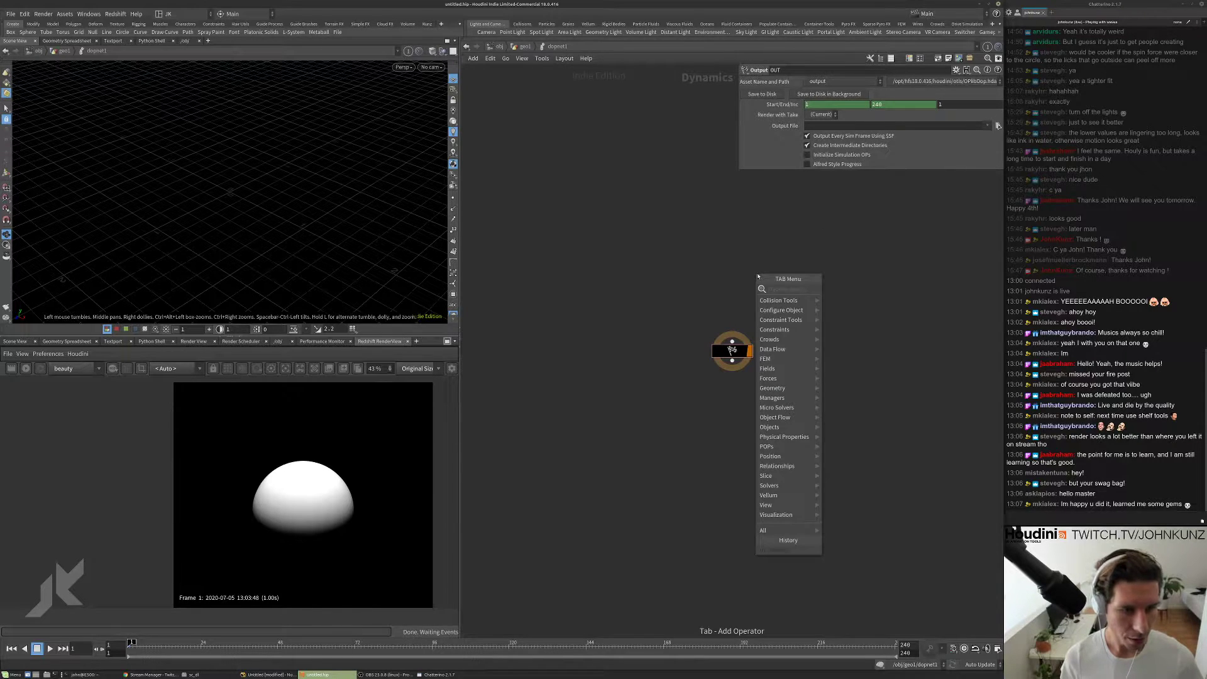
type("ripp")
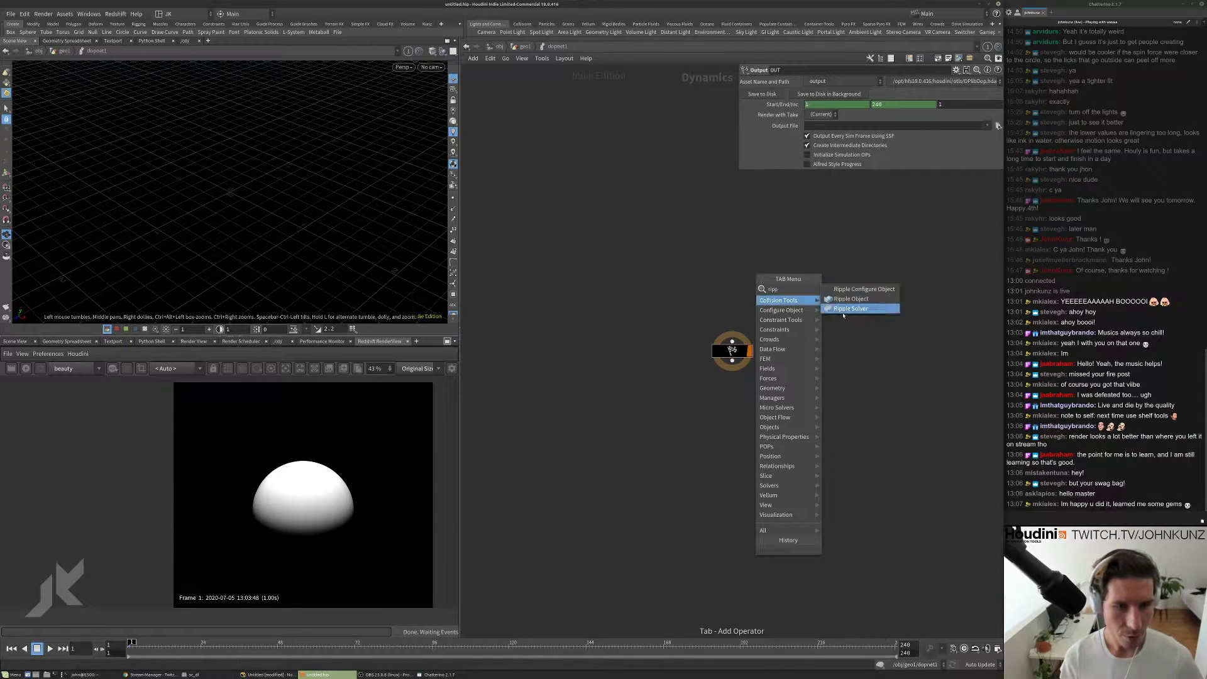
left_click(846, 310)
left_click(739, 292)
left_click_drag(740, 303, 732, 341)
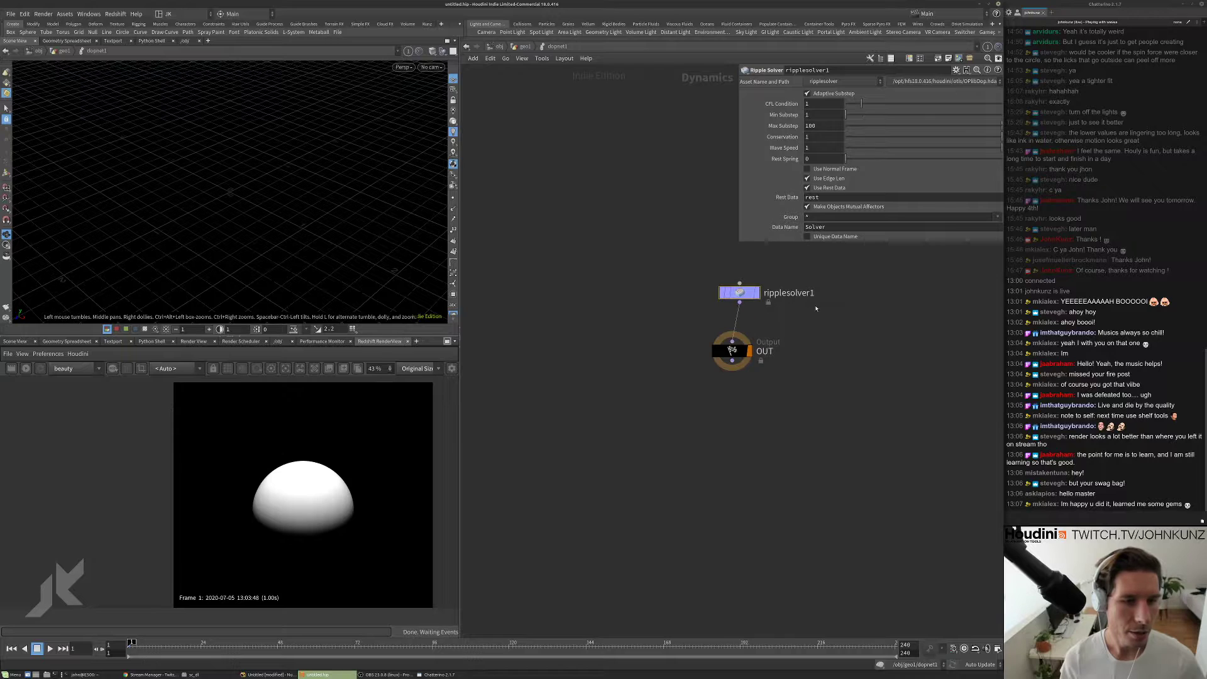
middle_click_drag(811, 310, 807, 342)
left_click_drag(737, 324, 731, 325)
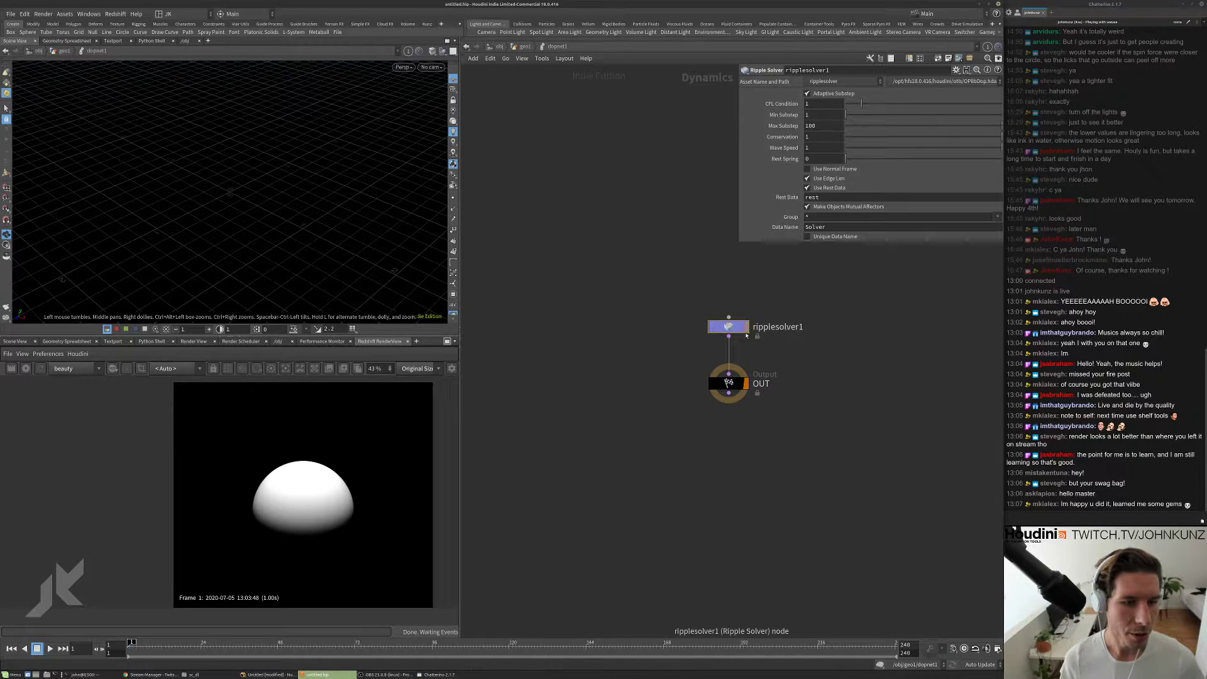
- Add a Ripple Object above the ripple solver and connect it to the solver's input
scroll(740, 308, "up", 3)
middle_click_drag(740, 310, 716, 361)
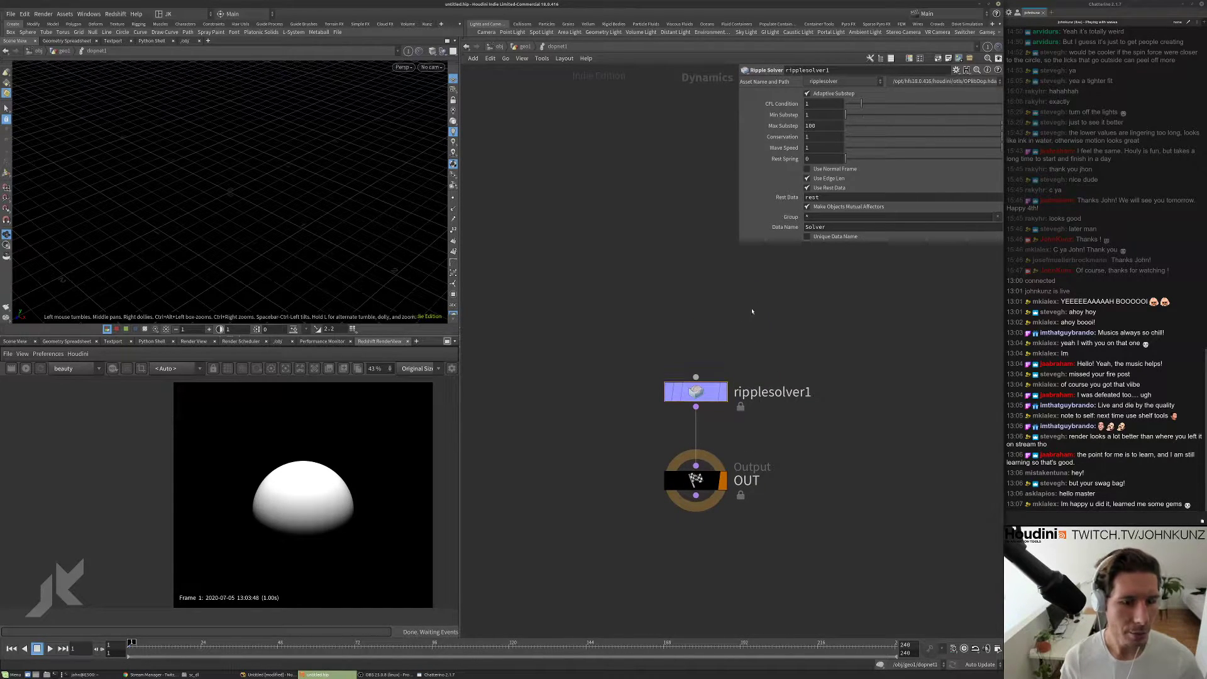
key("Tab")
type("rip")
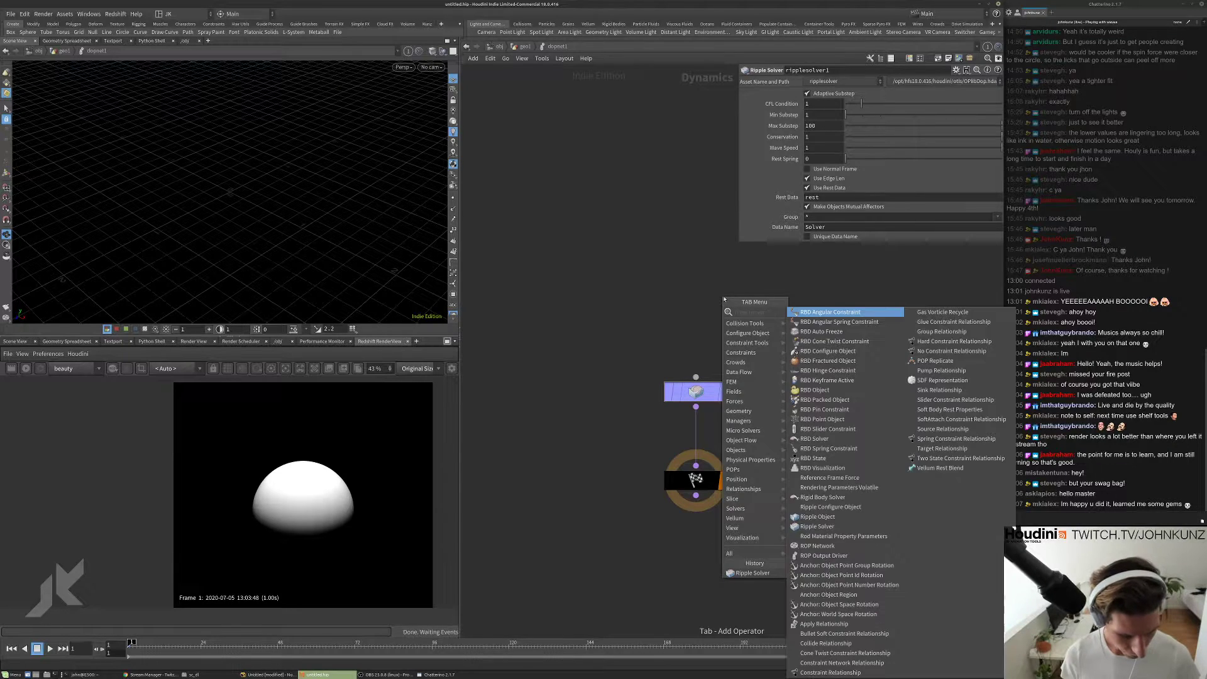
left_click(807, 323)
left_click(683, 289)
left_click_drag(687, 303, 745, 327)
- Look inside the ripple solver, examining its sopsolver1 node and the wave2d_sop network
double_click(700, 390)
scroll(749, 406, "up", 2)
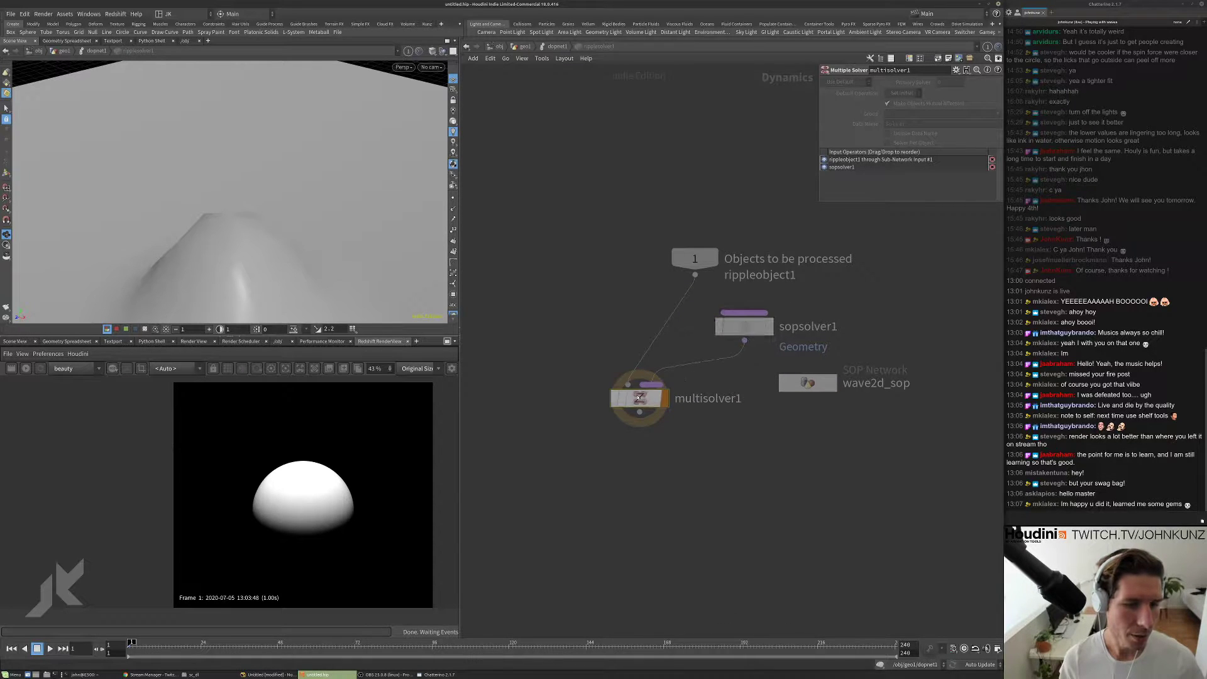
double_click(744, 325)
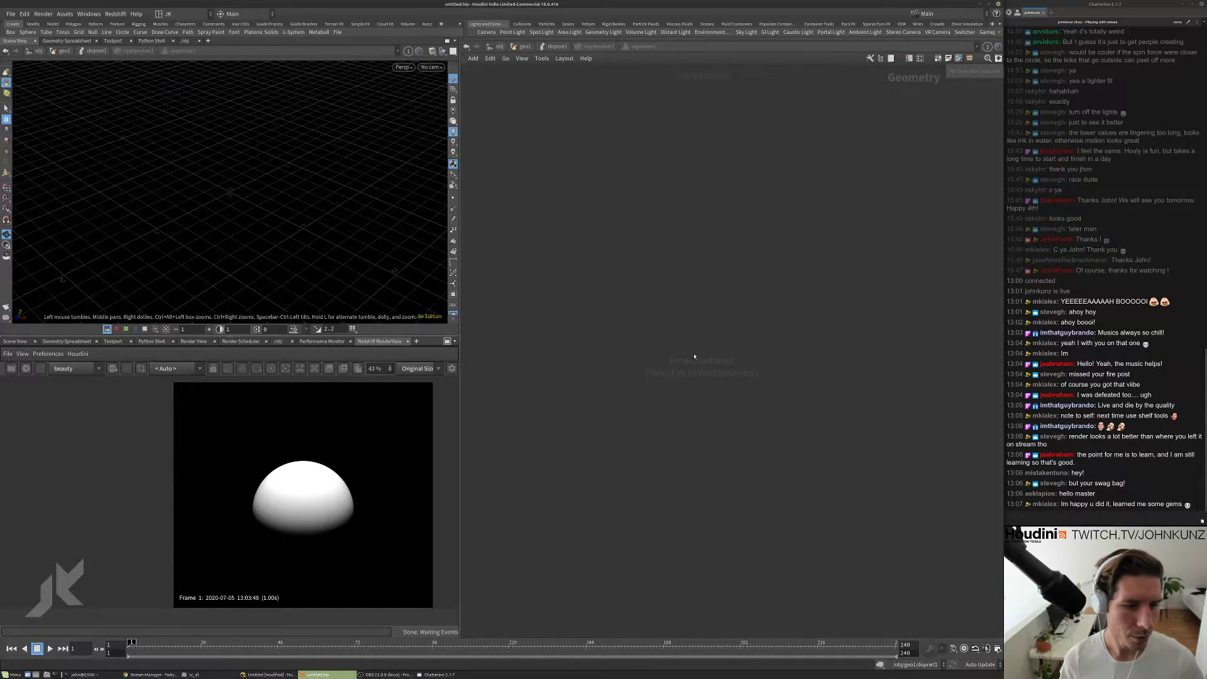
left_click(587, 47)
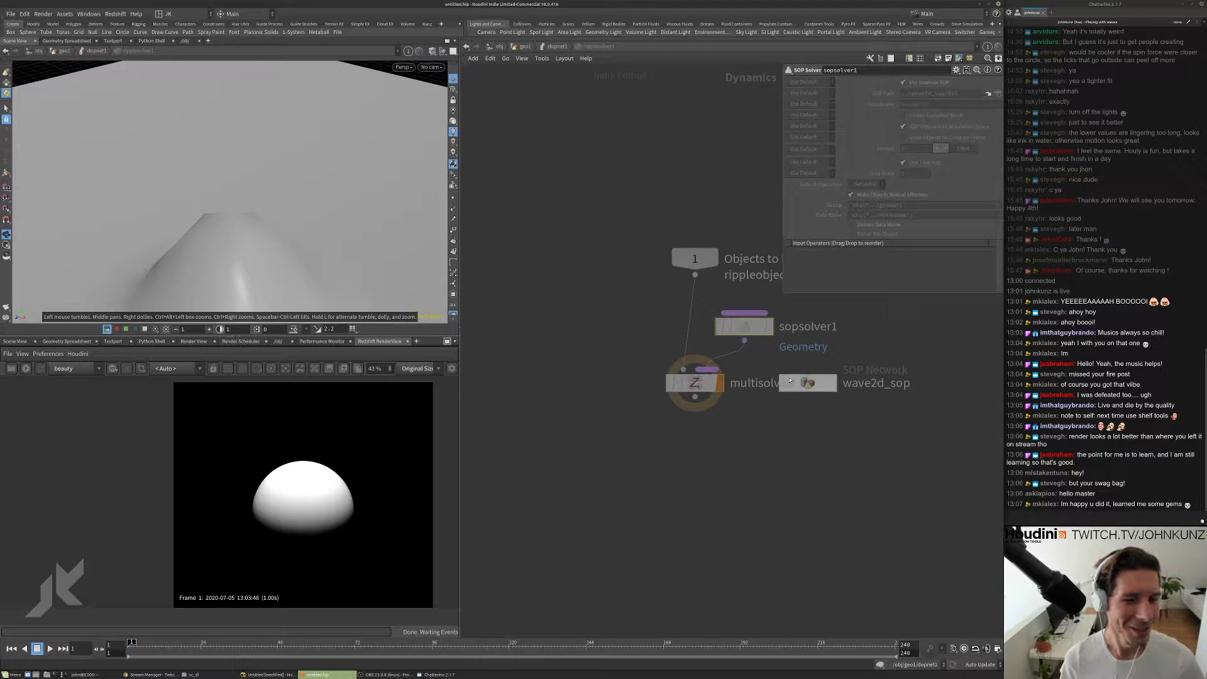
double_click(804, 382)
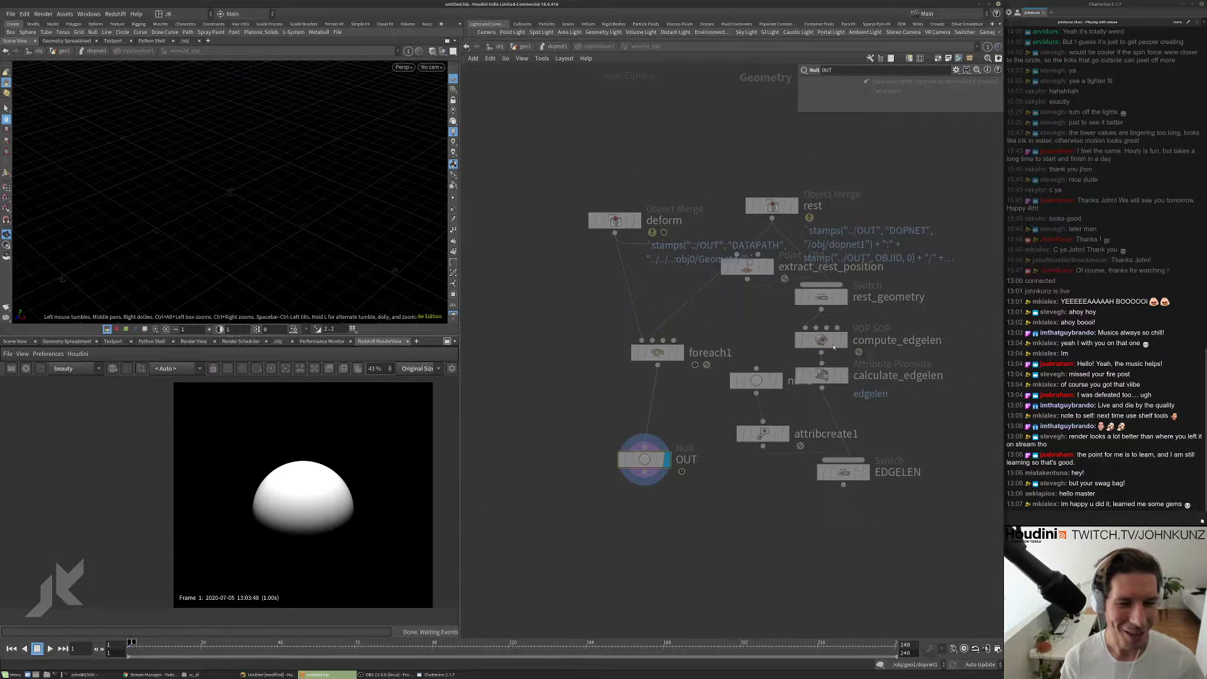
- Leave the solver, return to the geo1 network, and frame and orbit dopnet1's ripple result in the viewport
scroll(668, 410, "down", 3)
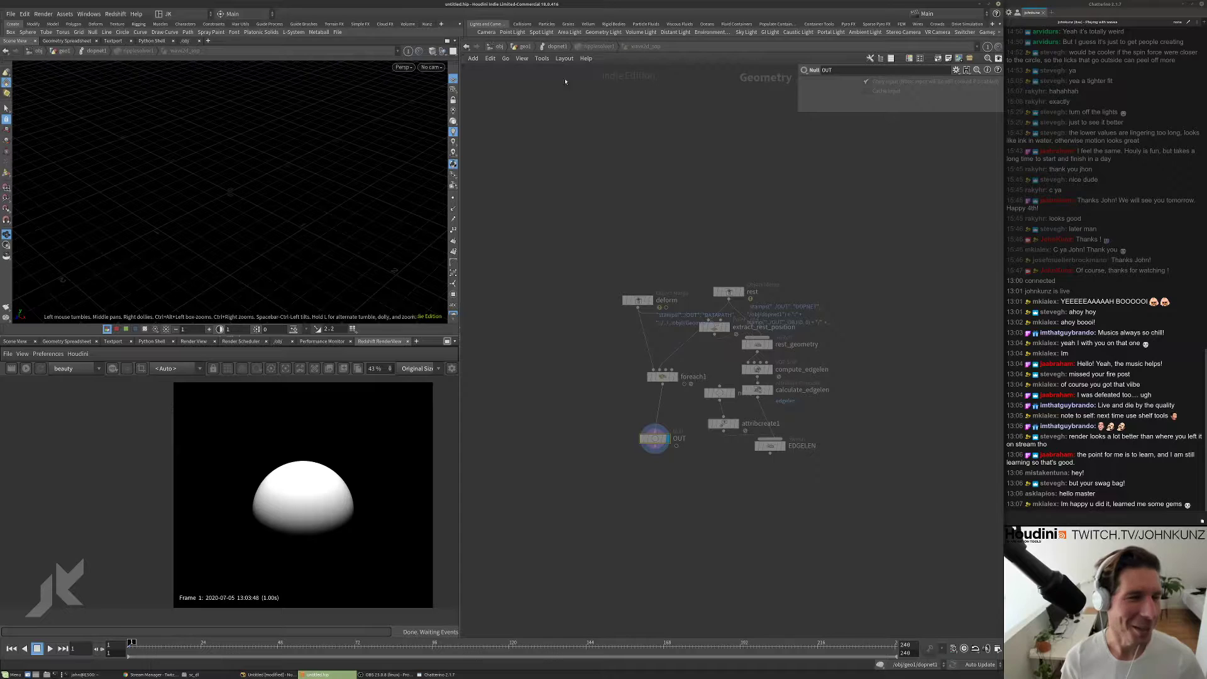
left_click(555, 47)
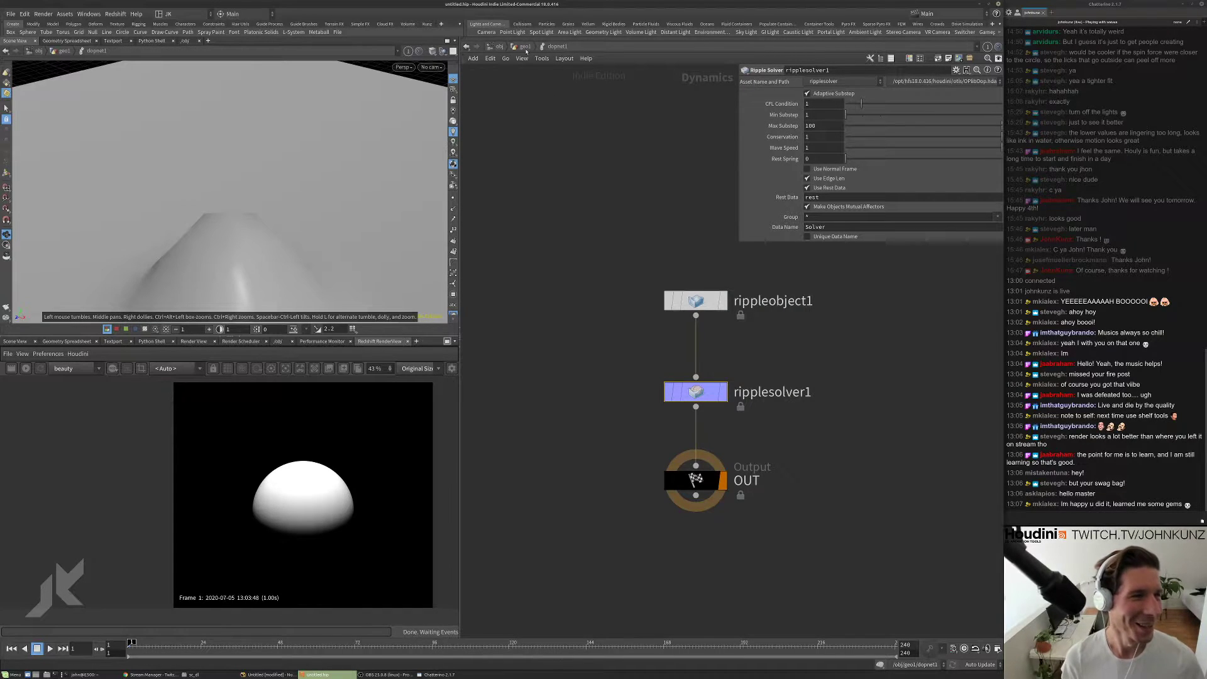
left_click(525, 47)
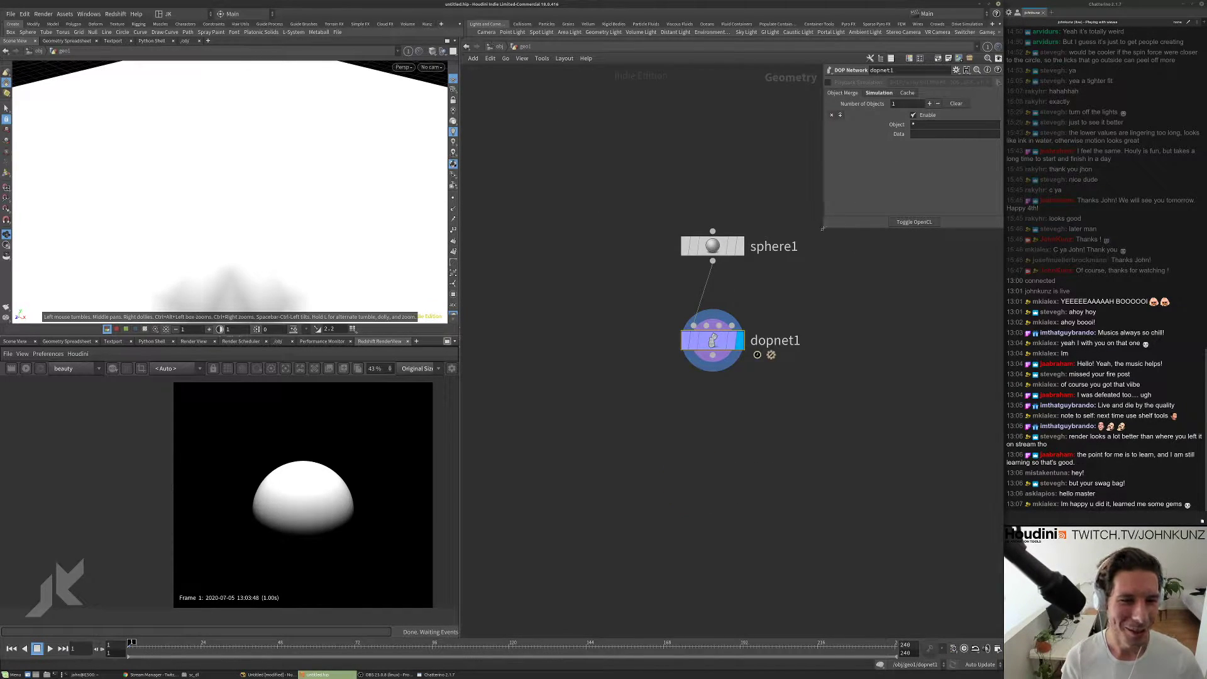
key("space+g")
left_click_drag(353, 207, 250, 233)
right_click_drag(250, 232, 262, 258)
left_click_drag(262, 258, 377, 249)
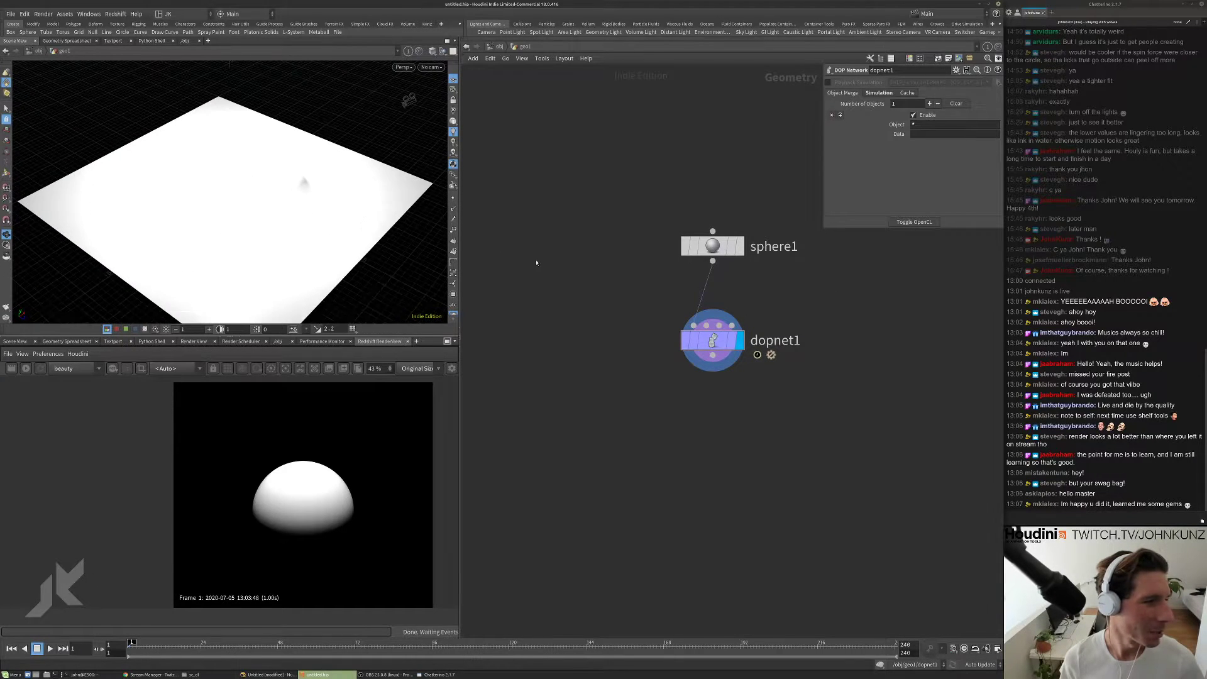
- Inside dopnet1, set rippleobject1's Initial SOP Path to `opinputpath('..',0)` so it reads the DOP network's first input
double_click(712, 340)
left_click(700, 300)
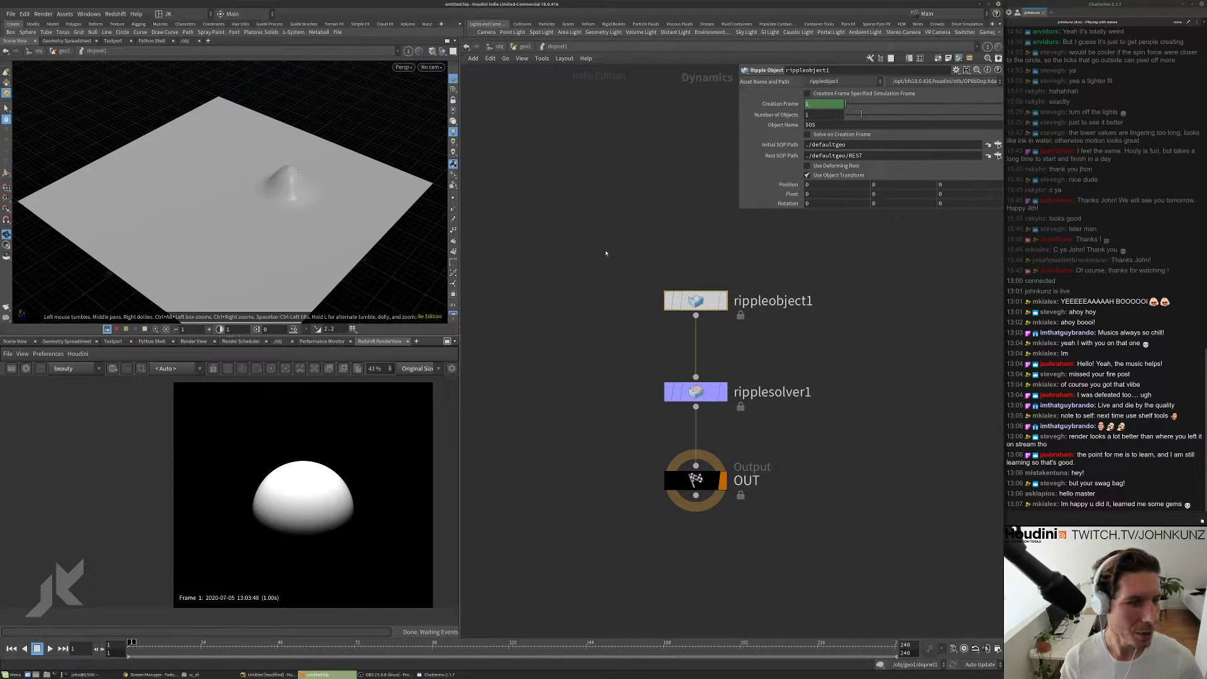
left_click(861, 145)
key("BackSpace")
type("`")
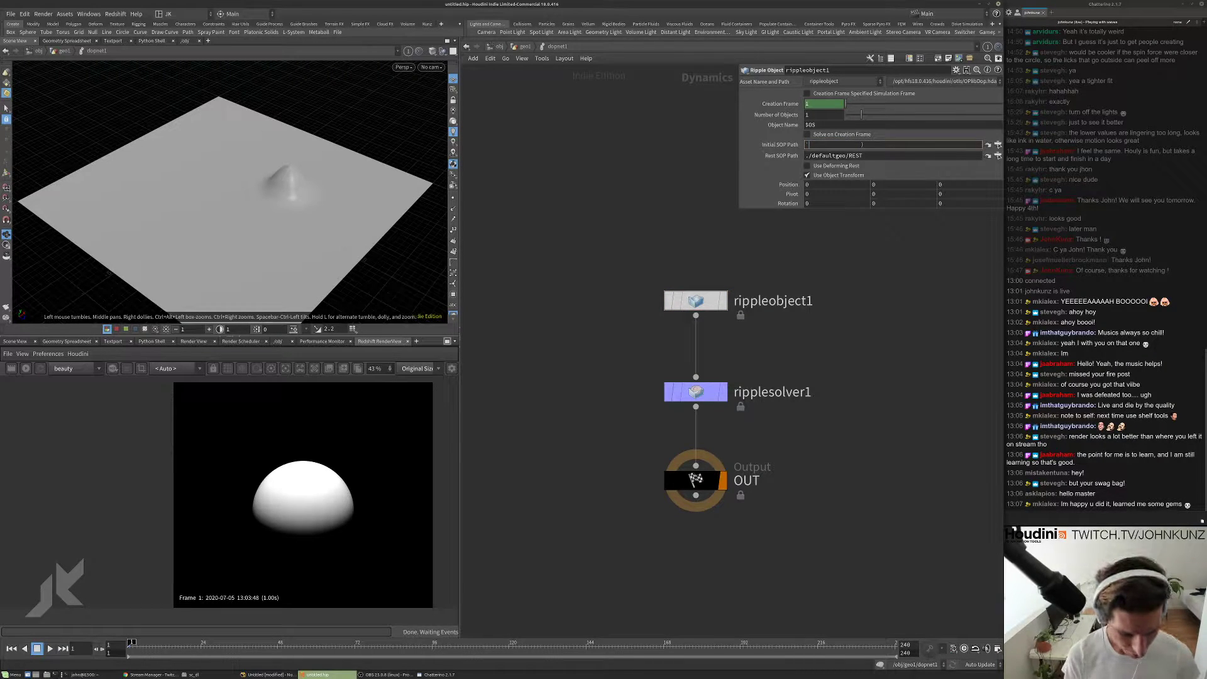
type("opinpu")
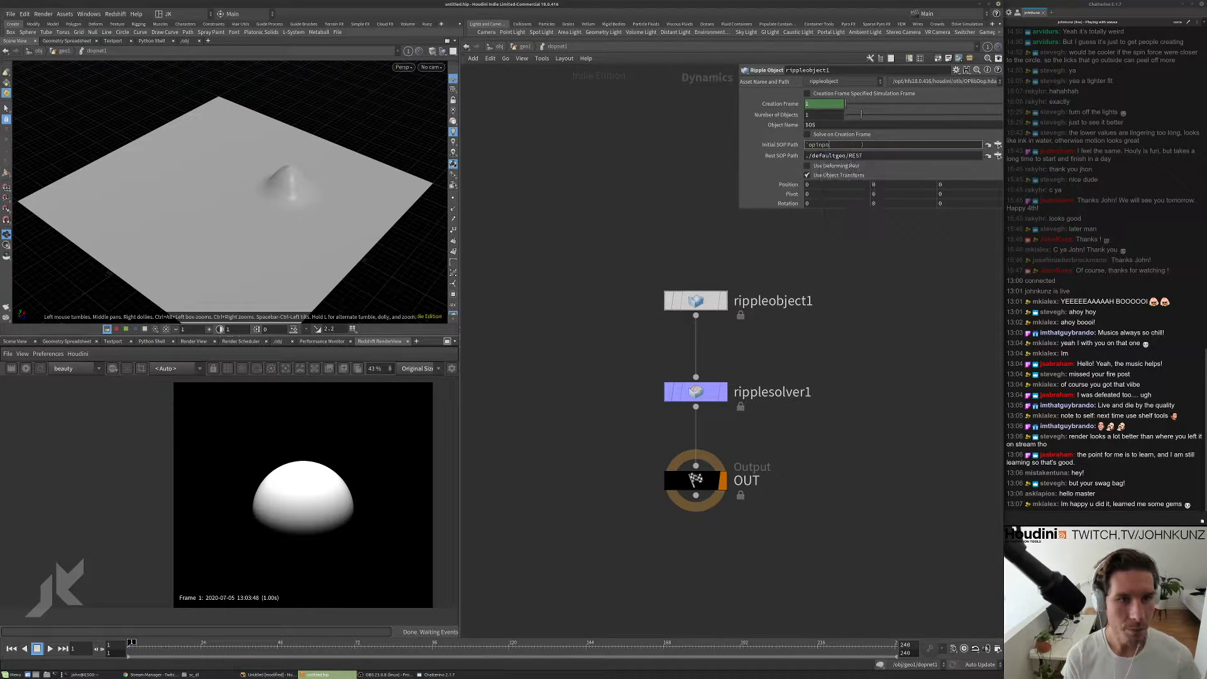
type("tpath('..'")
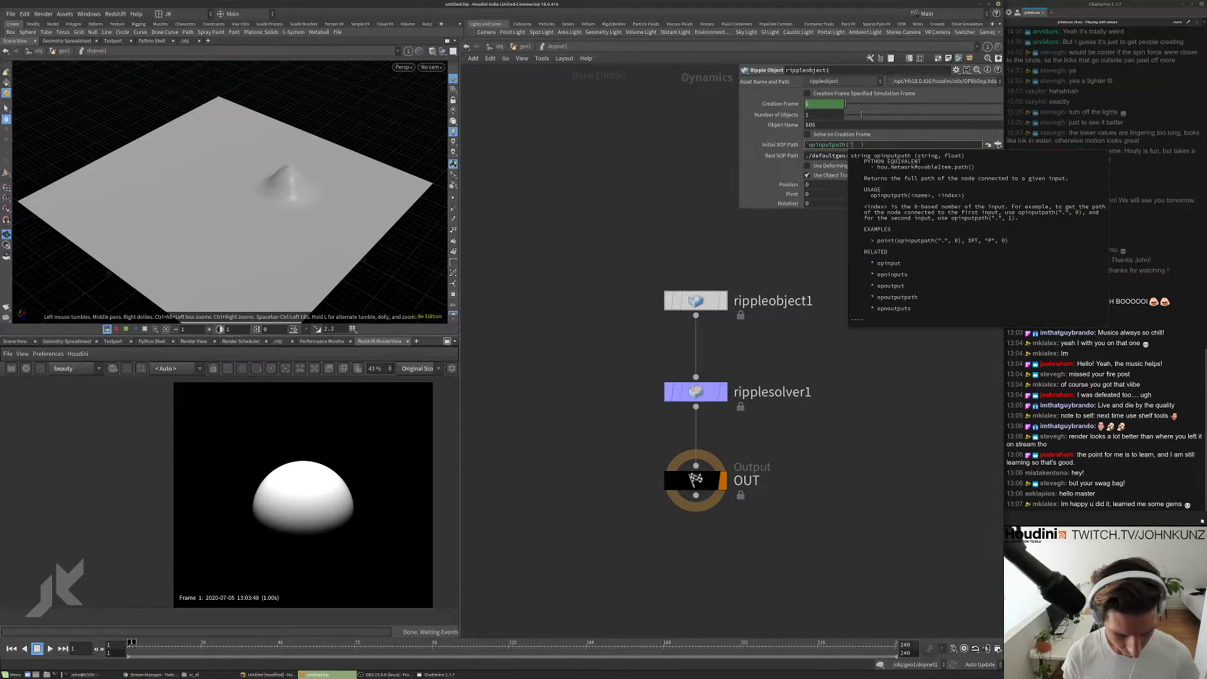
type(",0)`")
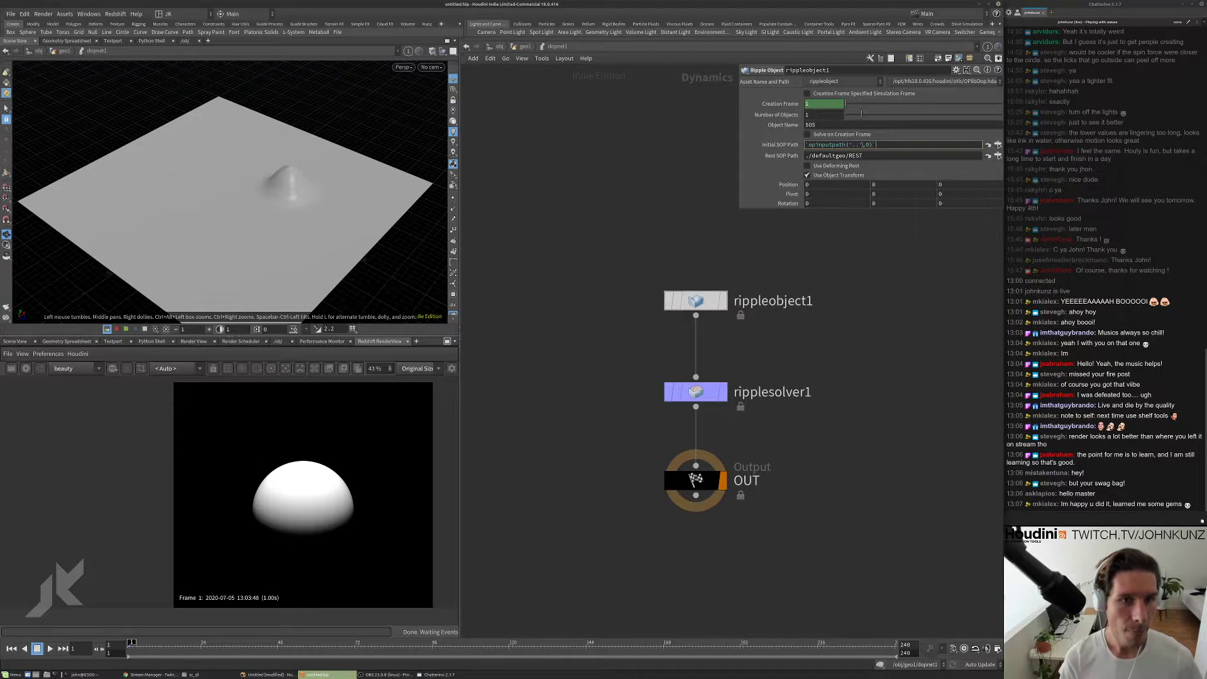
key("Return")
- Set rippleobject1's Rest SOP Path to `opinputpath('..',0)`
key("Tab")
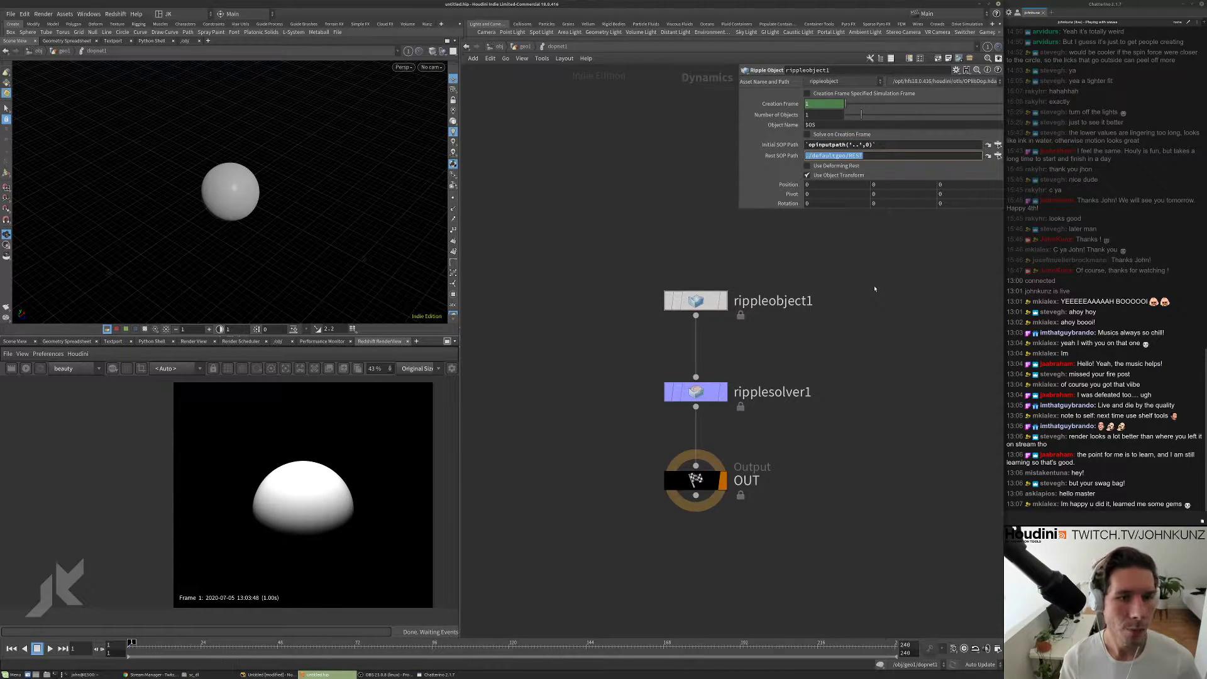
type("`opinputpath('..',0)`")
key("Return")
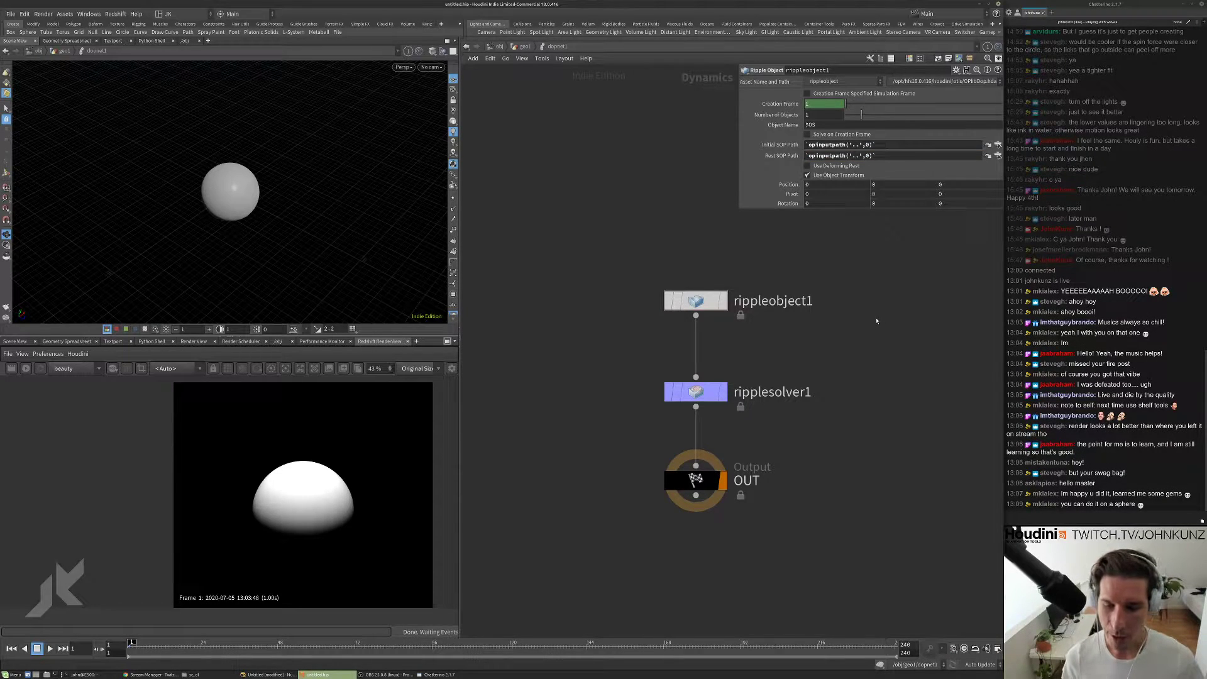
- Examine ripplesolver1's wave2d_sop network, looking into compute_edgelen, foreach1 and vopsop1, and return to the geo1 network
double_click(695, 391)
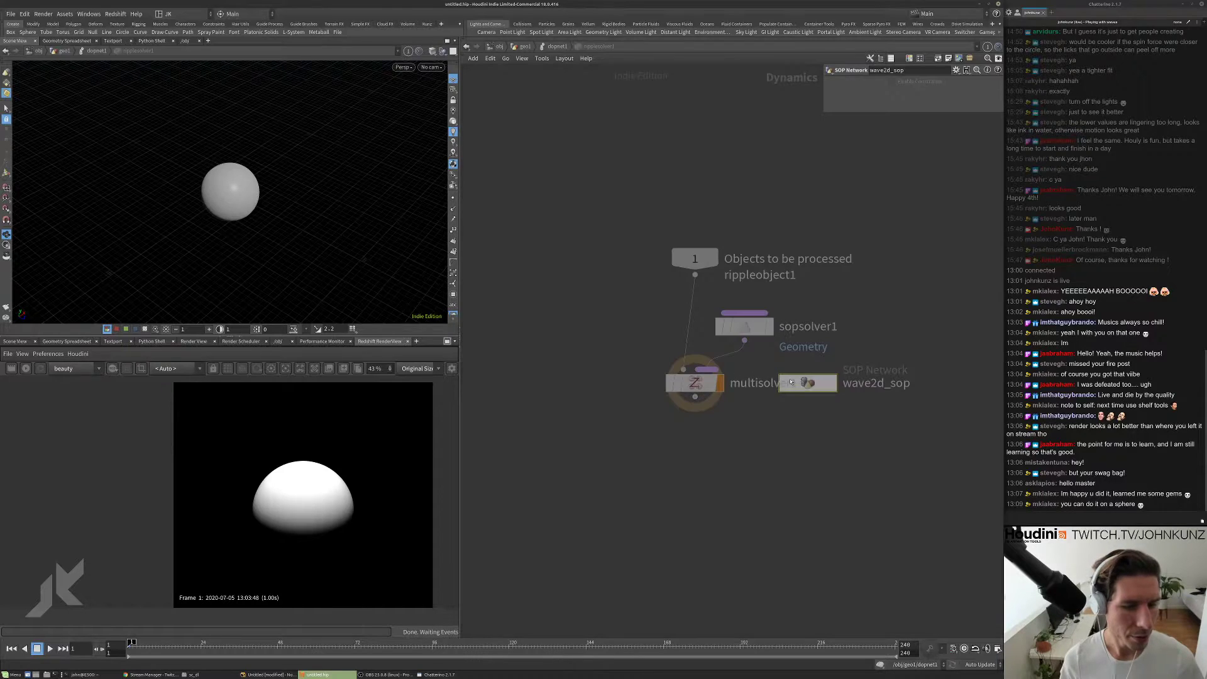
key("u")
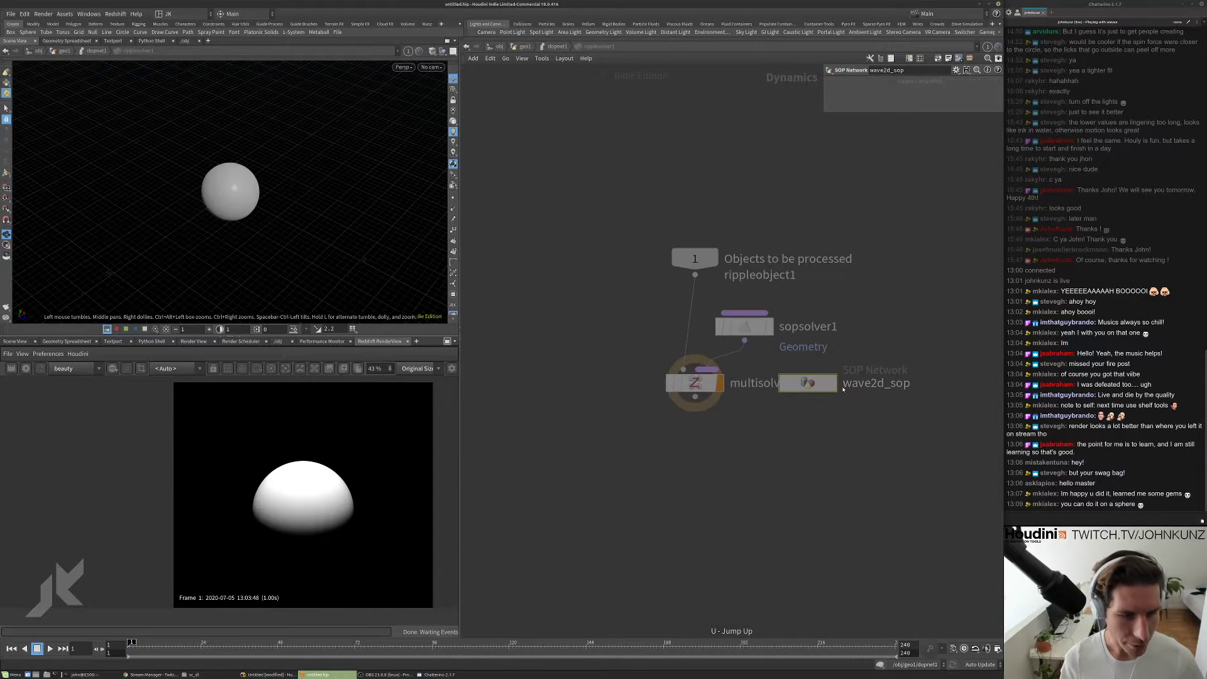
left_click(789, 386)
double_click(788, 385)
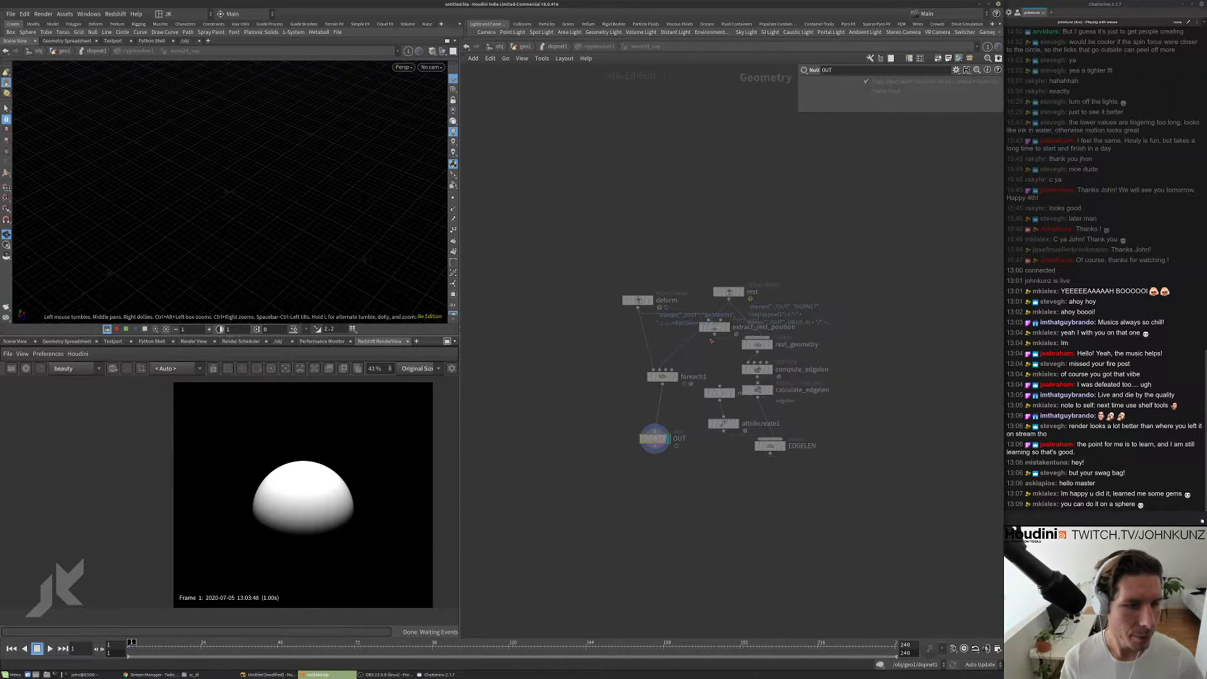
double_click(783, 350)
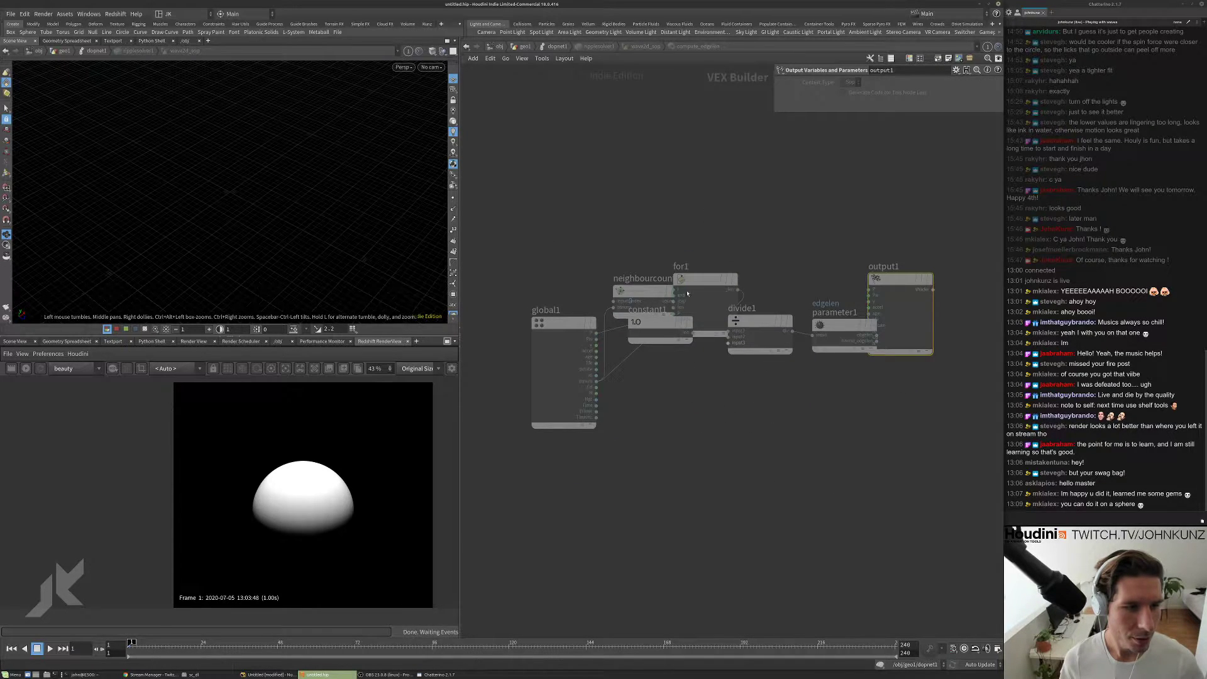
key("u")
double_click(620, 362)
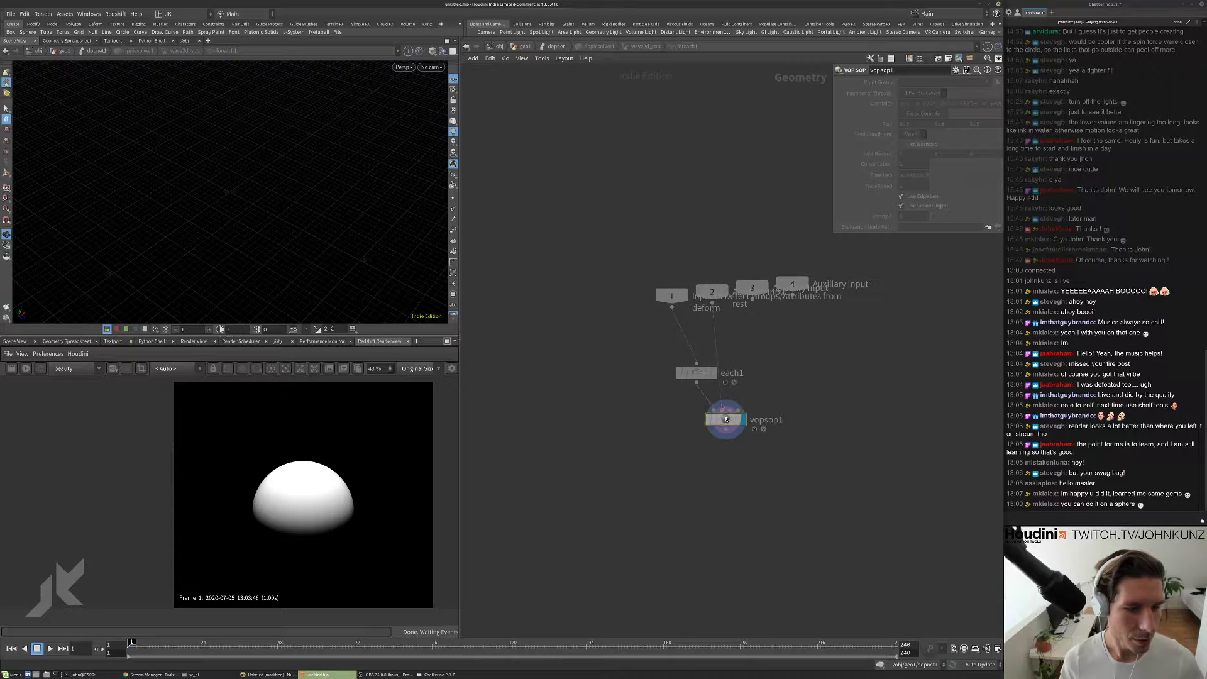
double_click(725, 420)
key("u")
key("u")
key("u")
key("u")
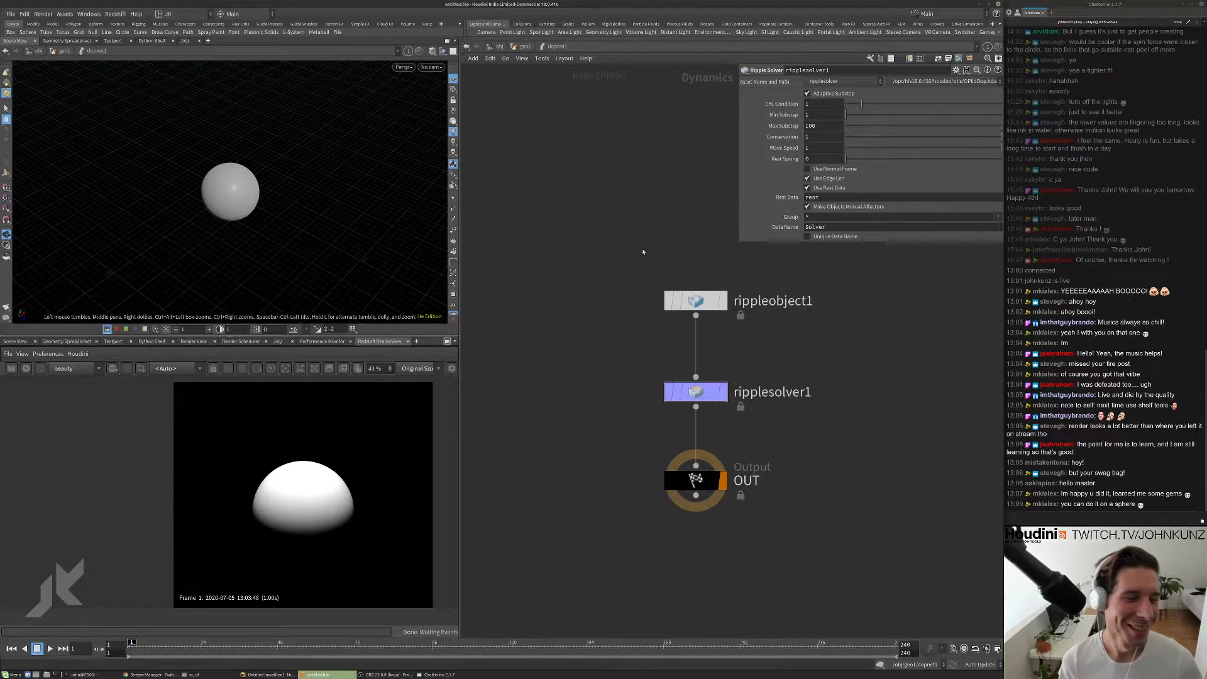
middle_click_drag(643, 252, 608, 213)
key("u")
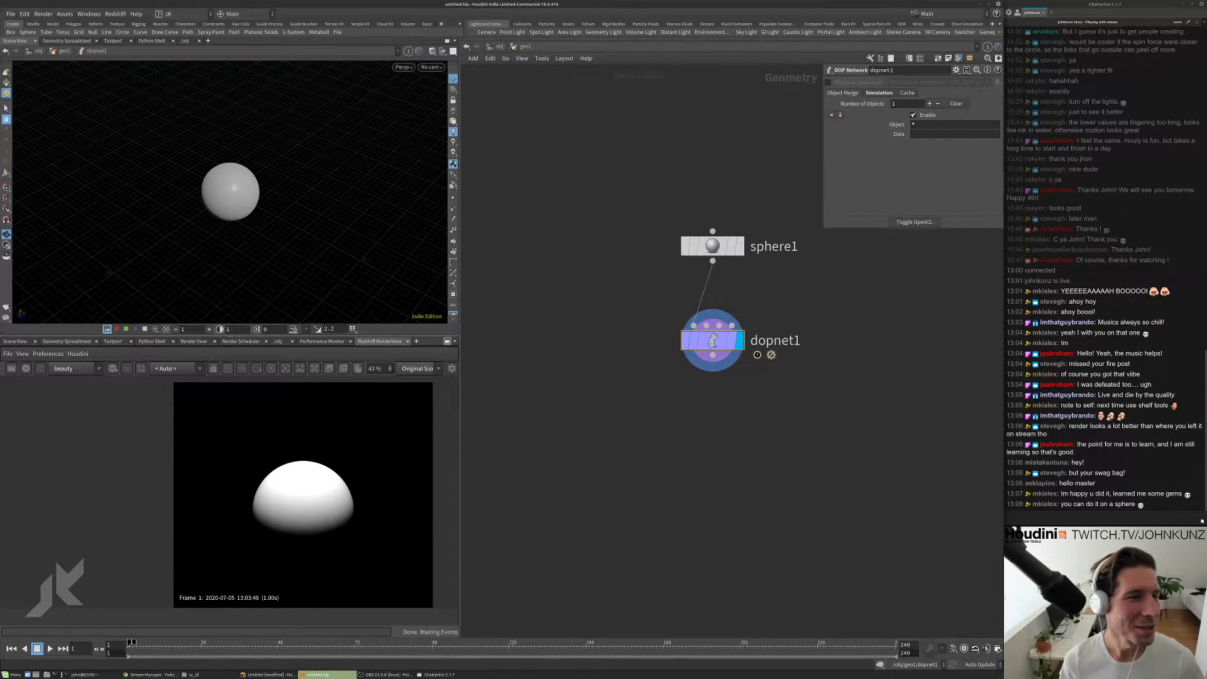
- Move sphere1 farther above dopnet1
left_click_drag(712, 246, 712, 222)
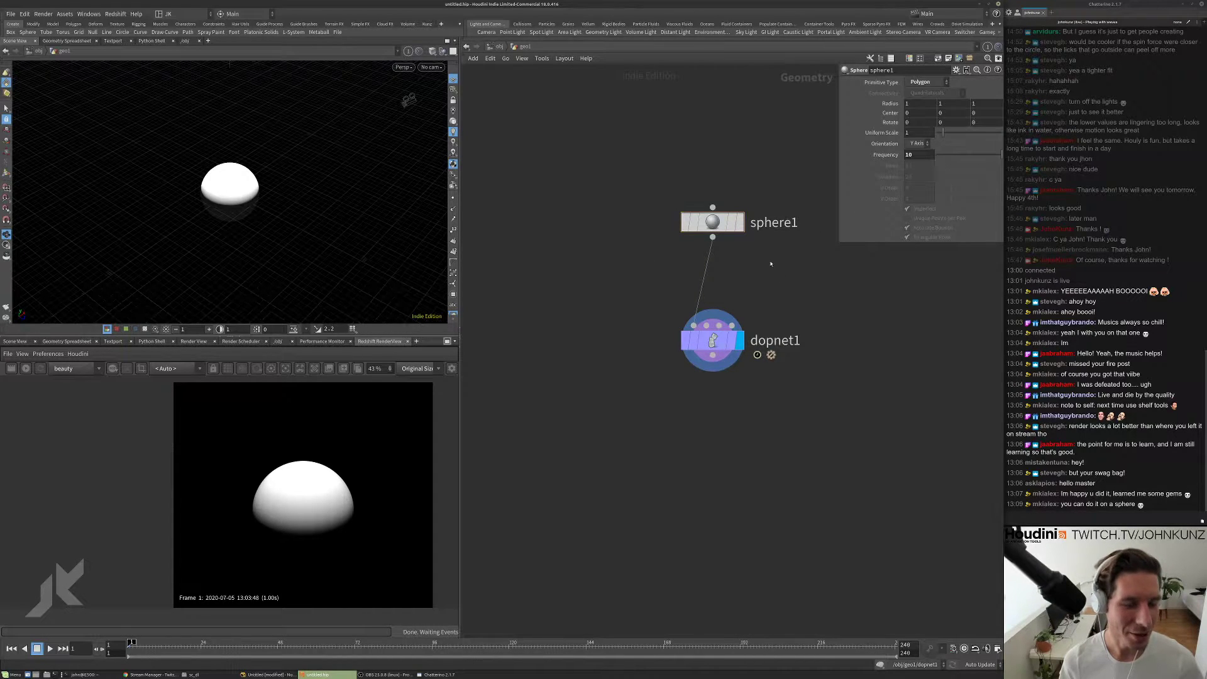
key("Tab")
type("ant")
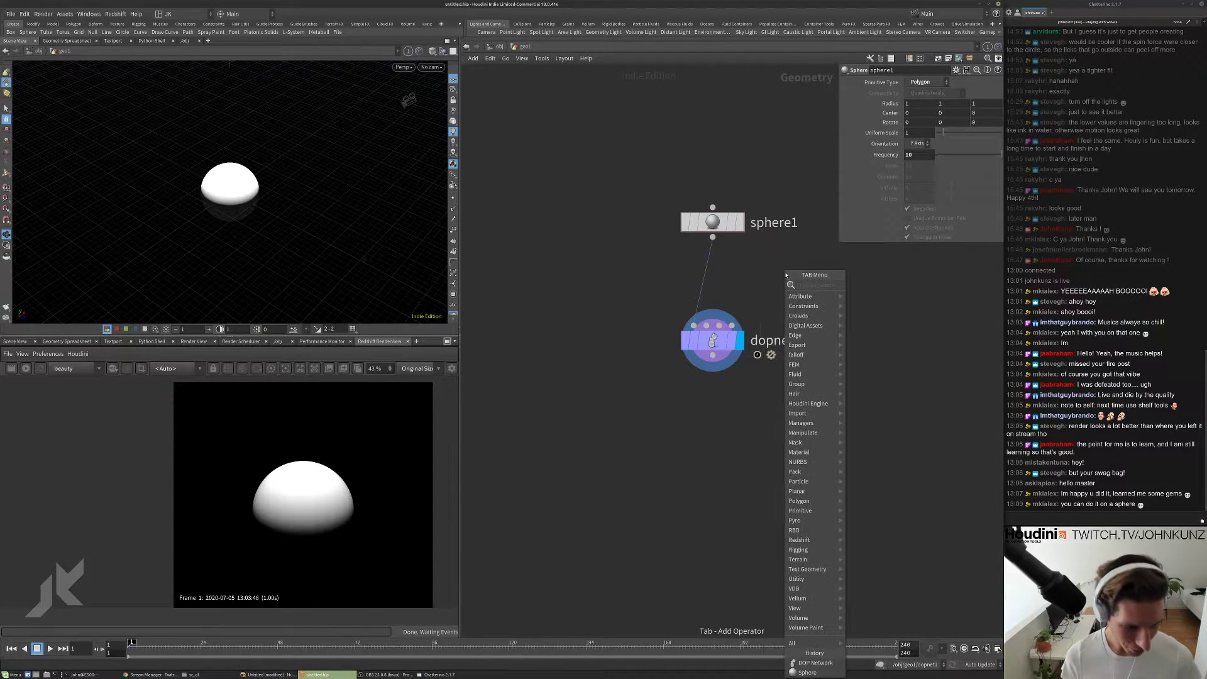
key("Escape")
key("Escape")
- Add a Mountain node in the empty space beside sphere1 and dopnet1
key("Tab")
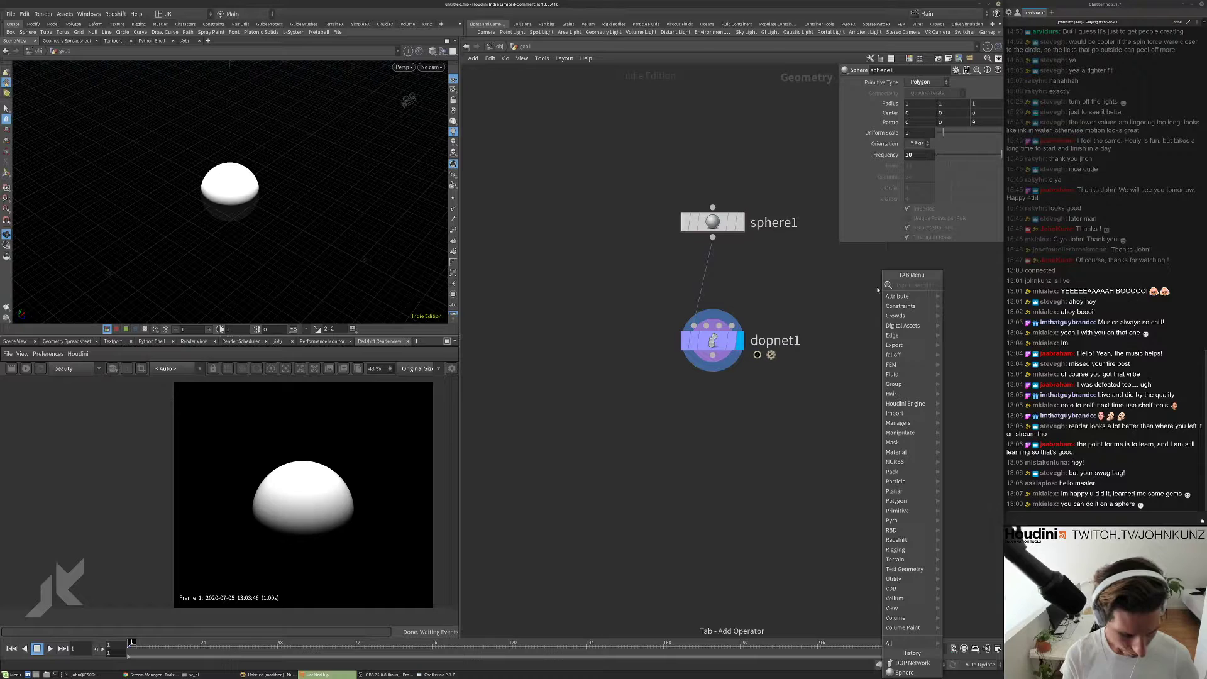
type("mou")
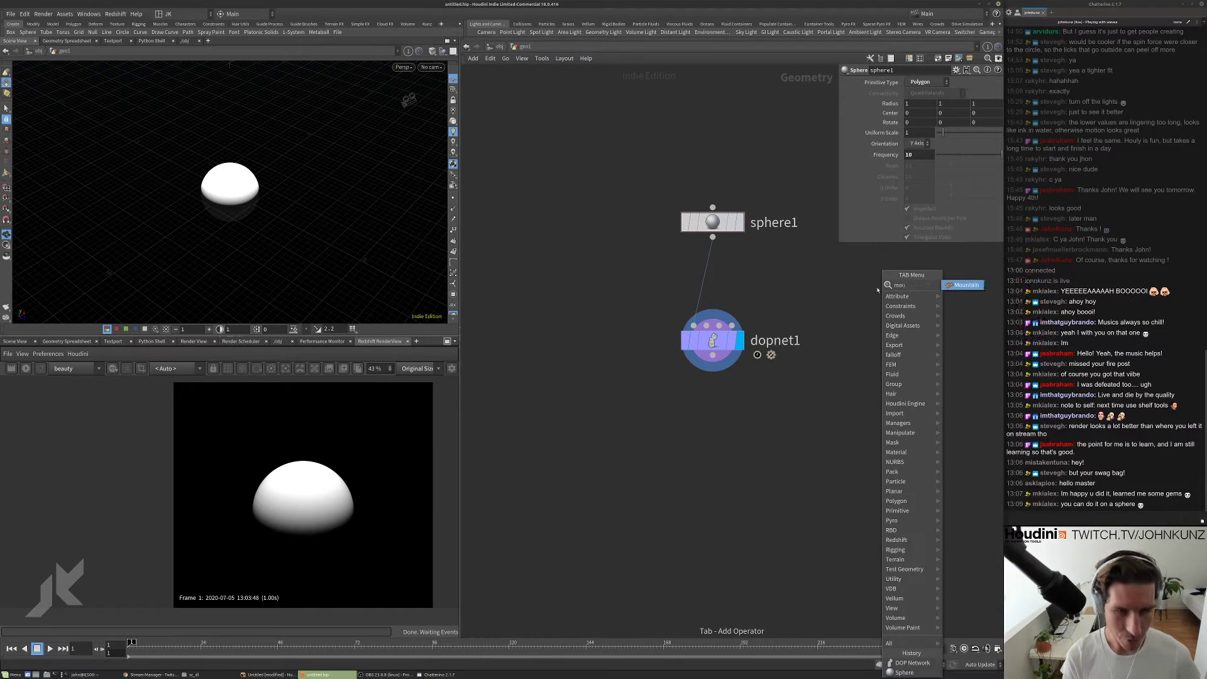
key("Return")
left_click(876, 287)
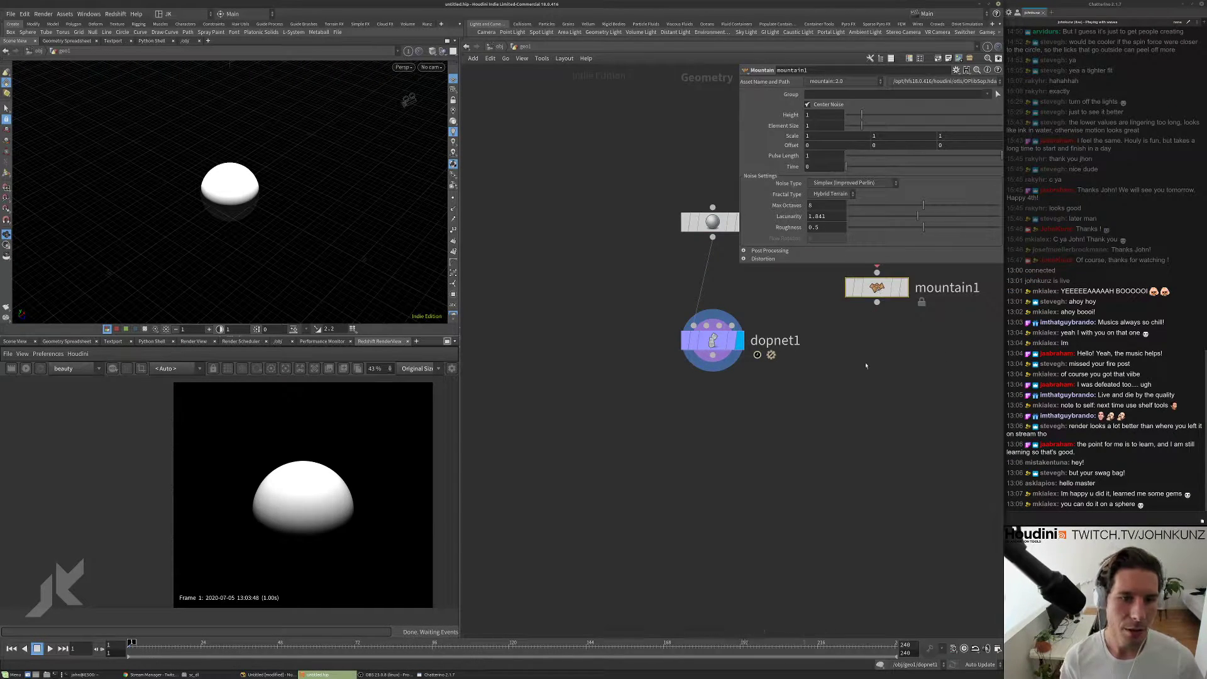
- Wire sphere1's output into the Mountain node's input and make mountain1 the displayed node
middle_click_drag(862, 365, 832, 408)
key("Tab")
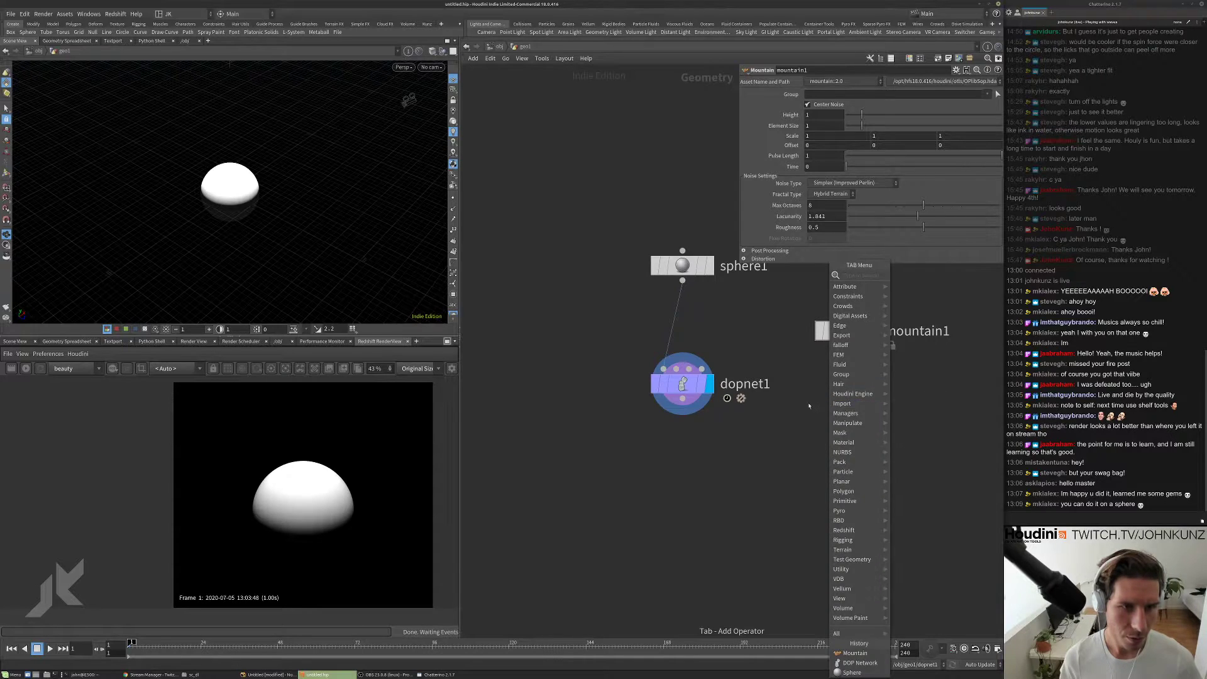
left_click(811, 407)
left_click_drag(846, 314, 682, 281)
left_click(873, 331)
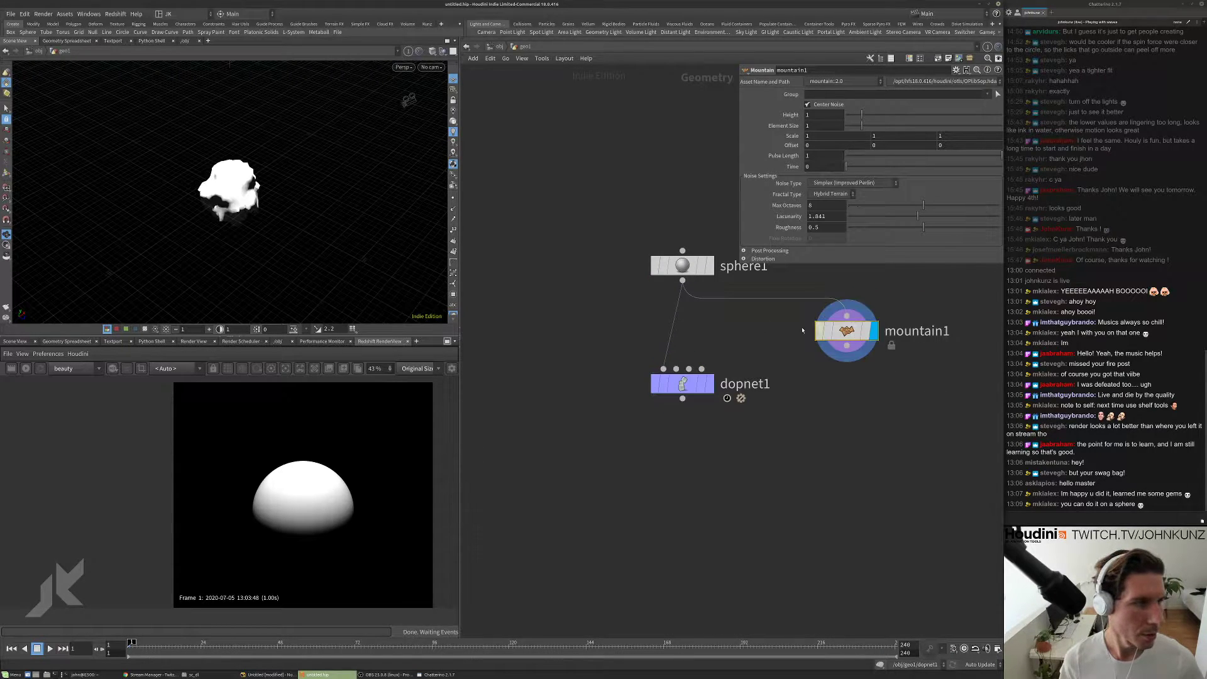
- Frame the noise-displaced sphere in the viewport and switch the viewport lighting to headlight
key("space+g")
left_click(453, 121)
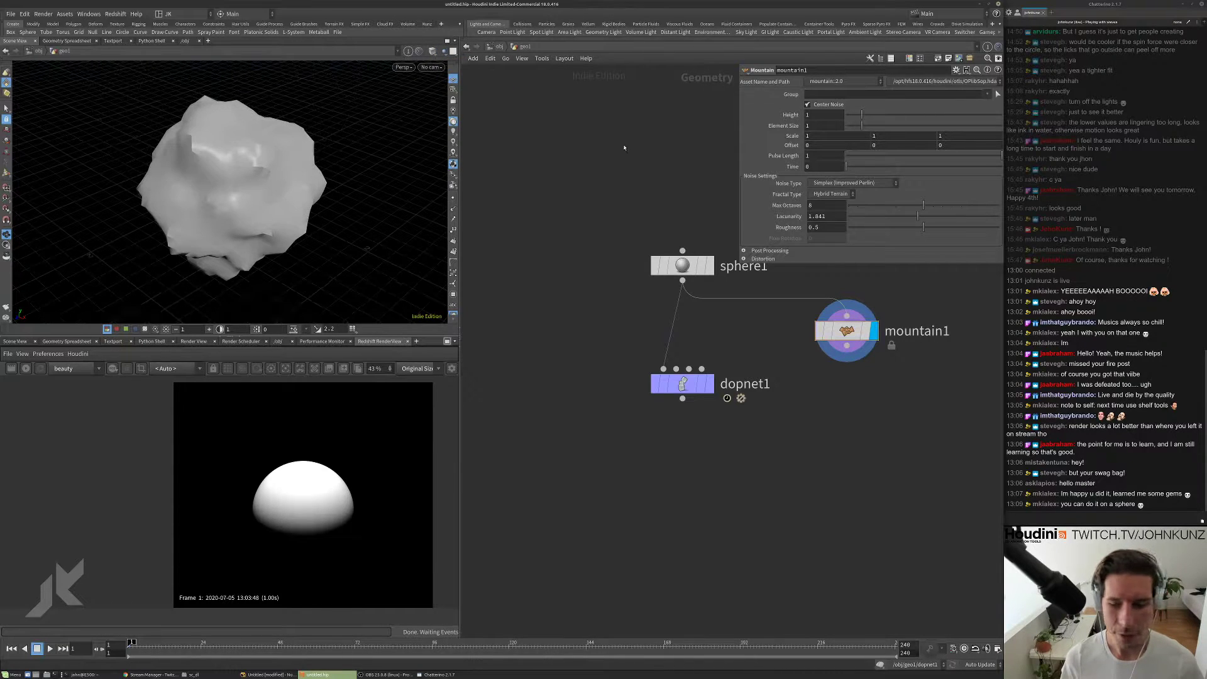
left_click_drag(264, 195, 333, 191)
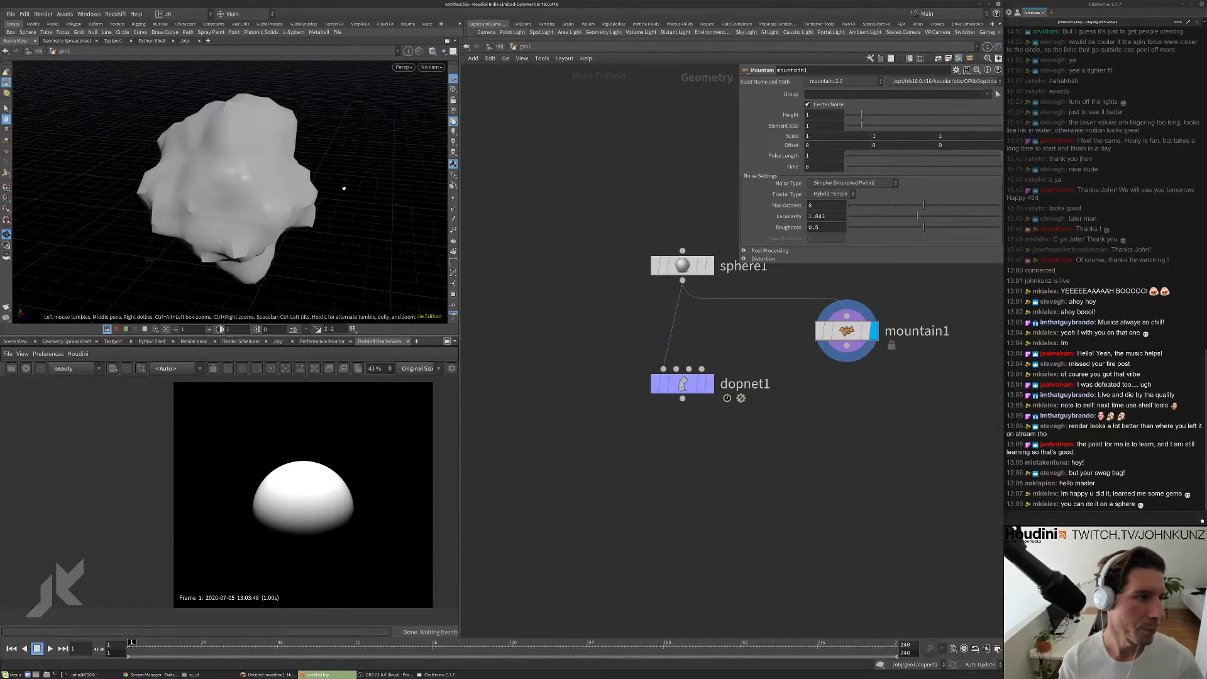
- Animate mountain1's noise by setting its Y offset to the expression -$T
mouse_move(845, 167)
left_mouse_down()
mouse_move(887, 169)
mouse_move(824, 168)
left_mouse_up()
double_click(874, 145)
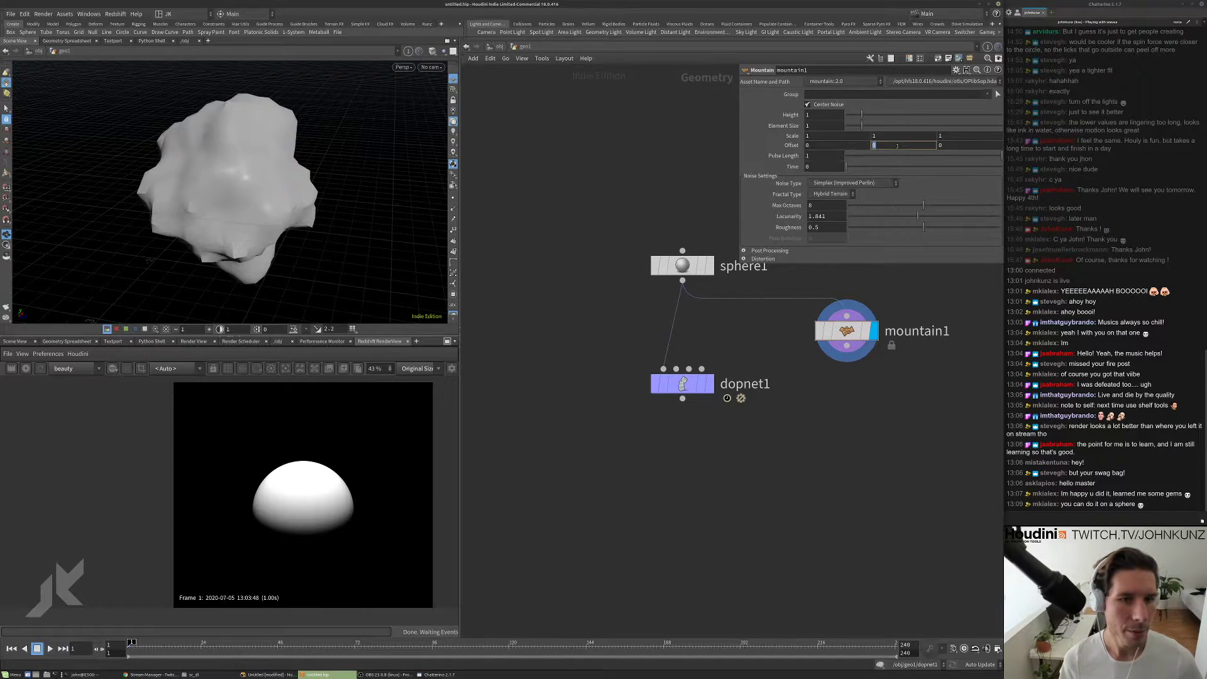
type("$T")
key("Return")
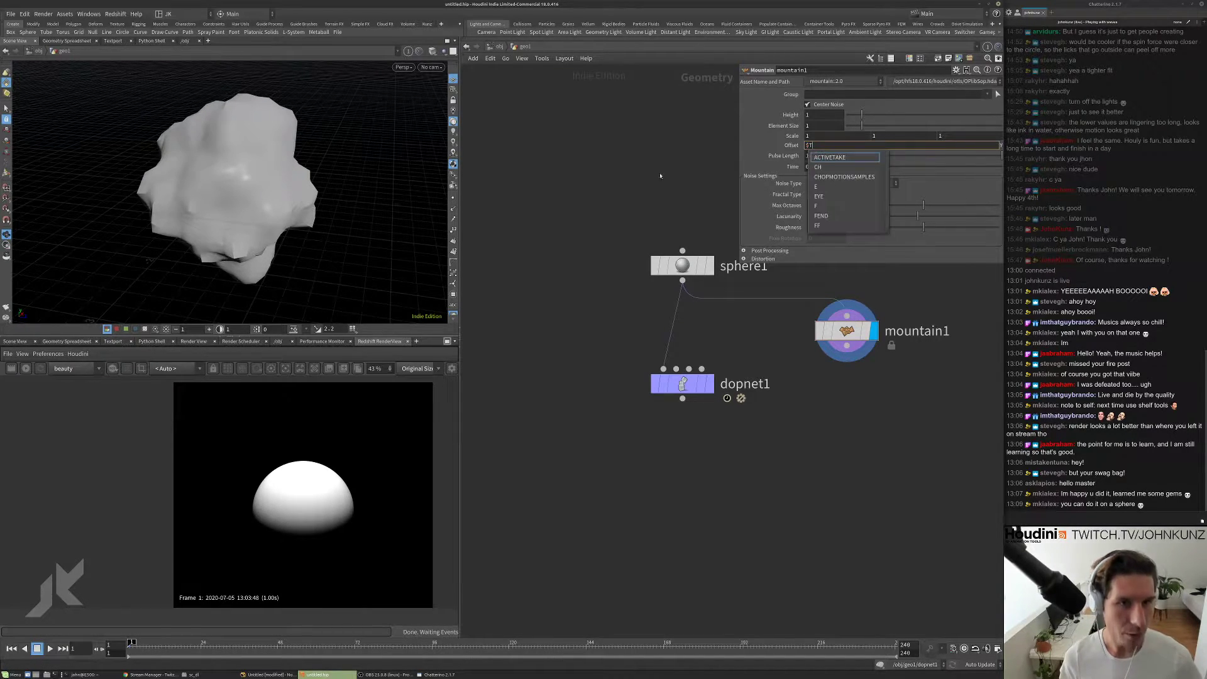
left_click(842, 146)
type("-")
key("Return")
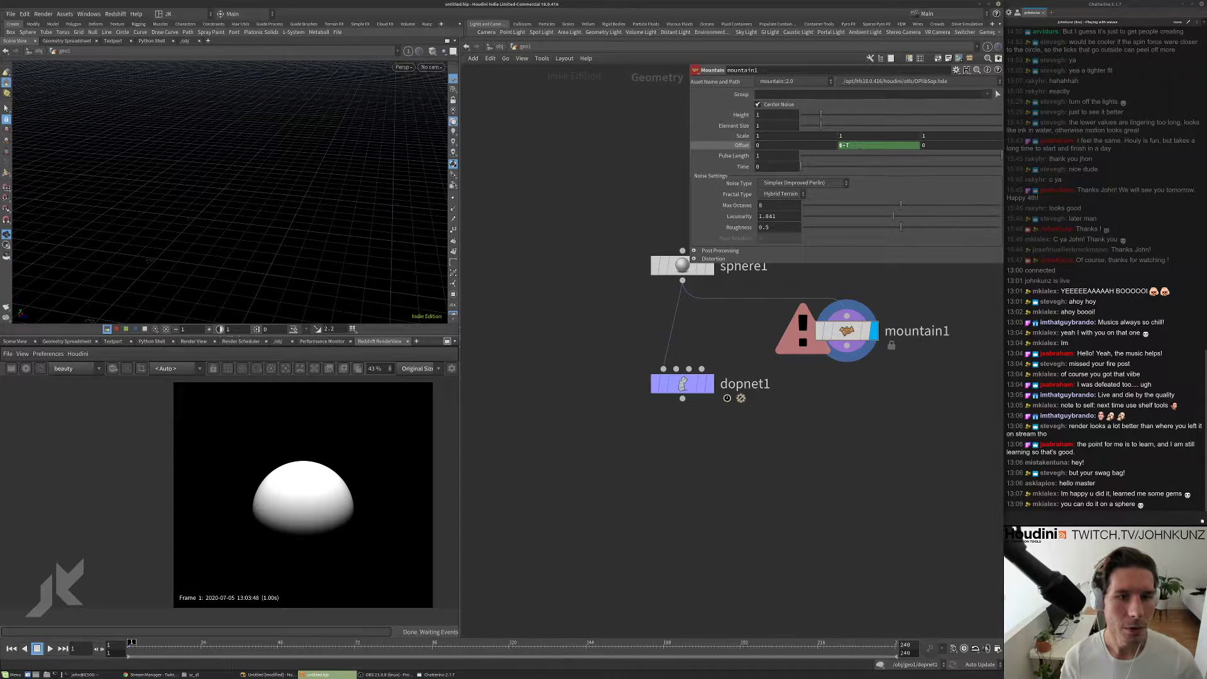
left_click(845, 146)
key("Left")
key("BackSpace")
key("Left")
key("Return")
- Play the timeline twice to preview the moving mountain noise, rewinding to the first frame each time
key("Up")
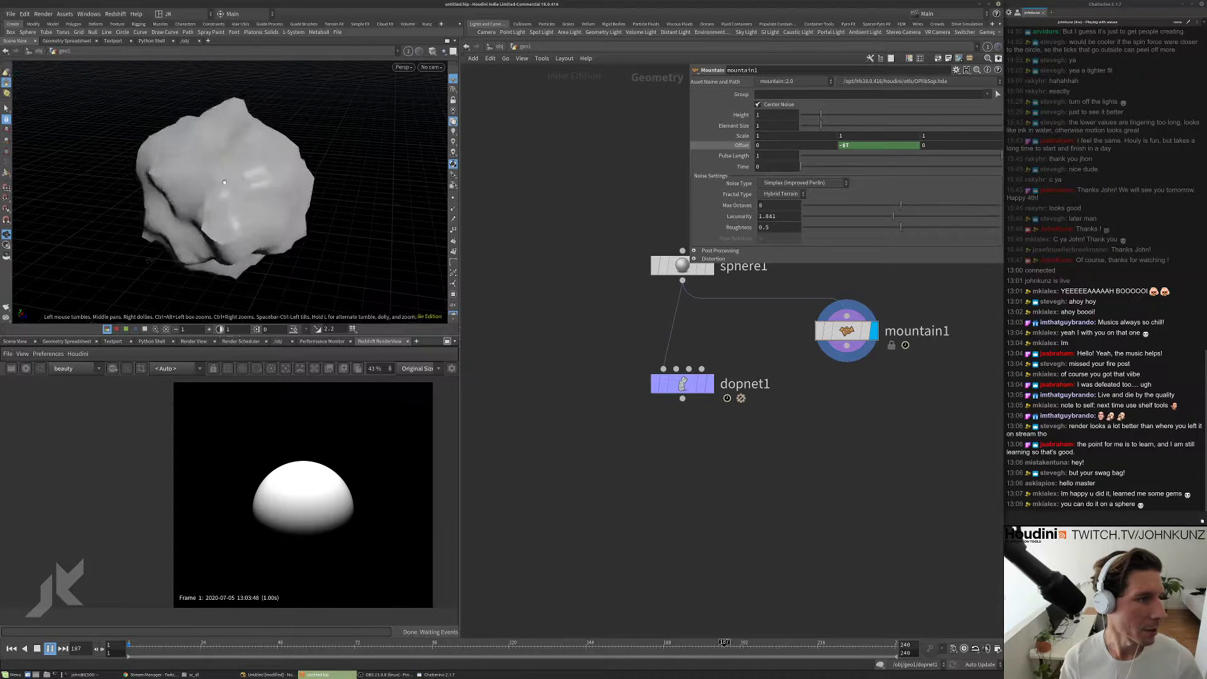
key("ctrl+Up")
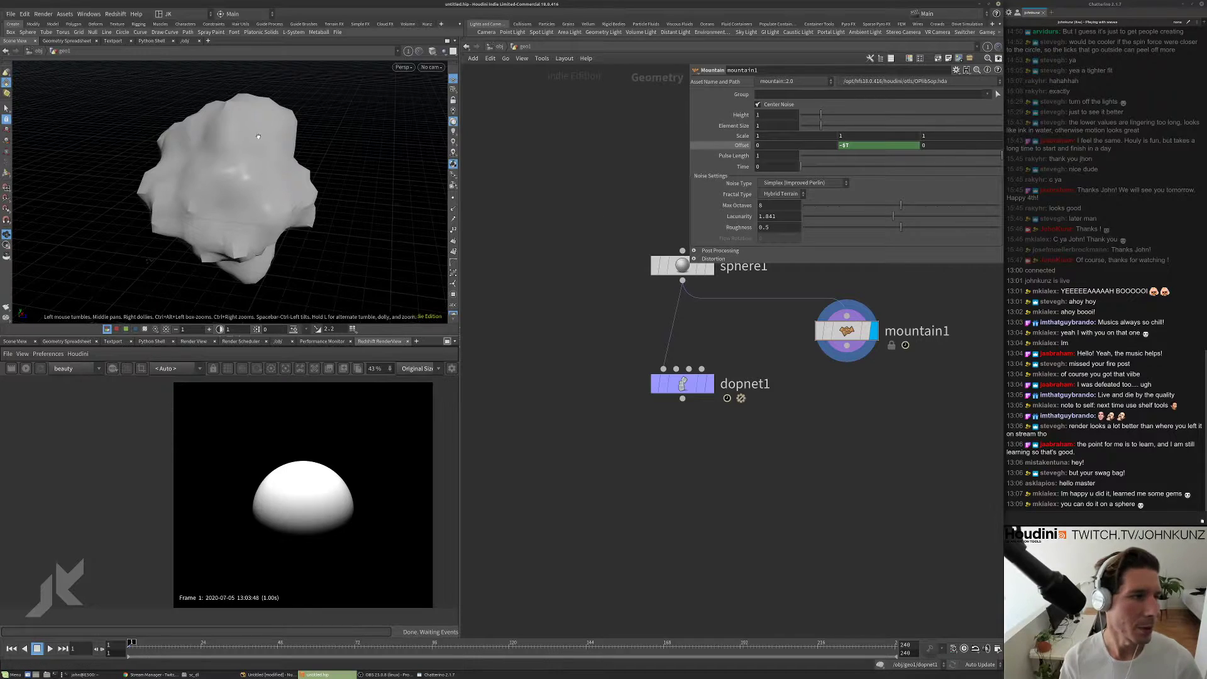
key("Up")
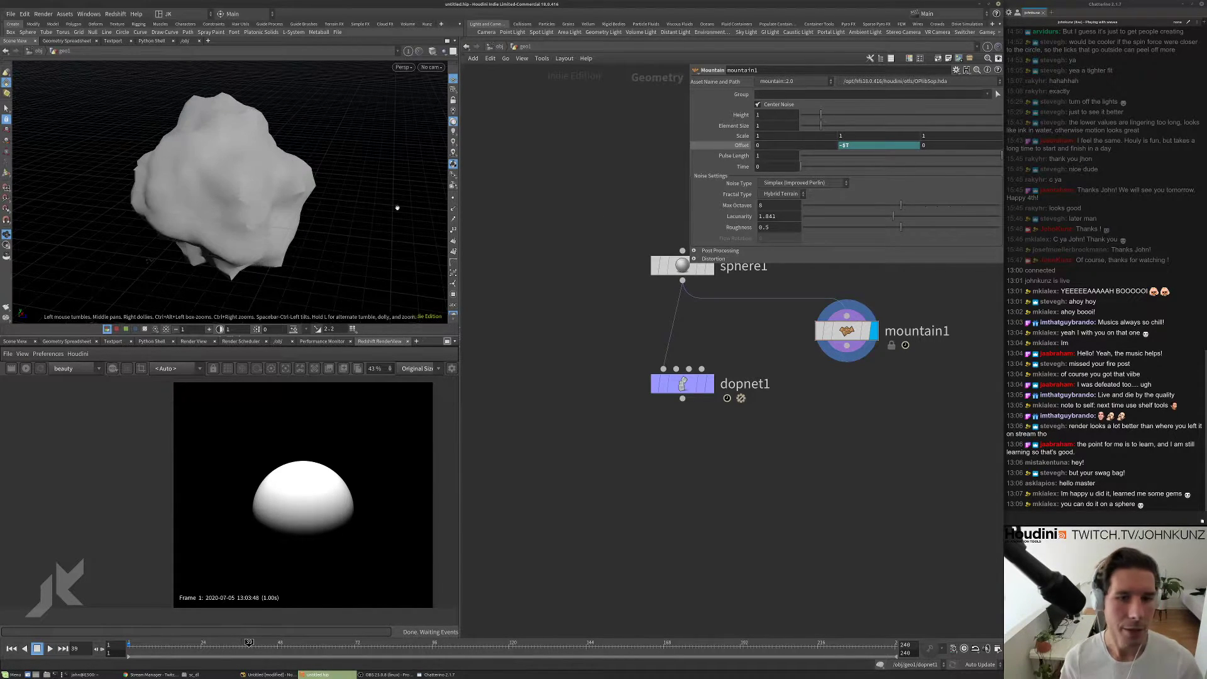
key("ctrl+Up")
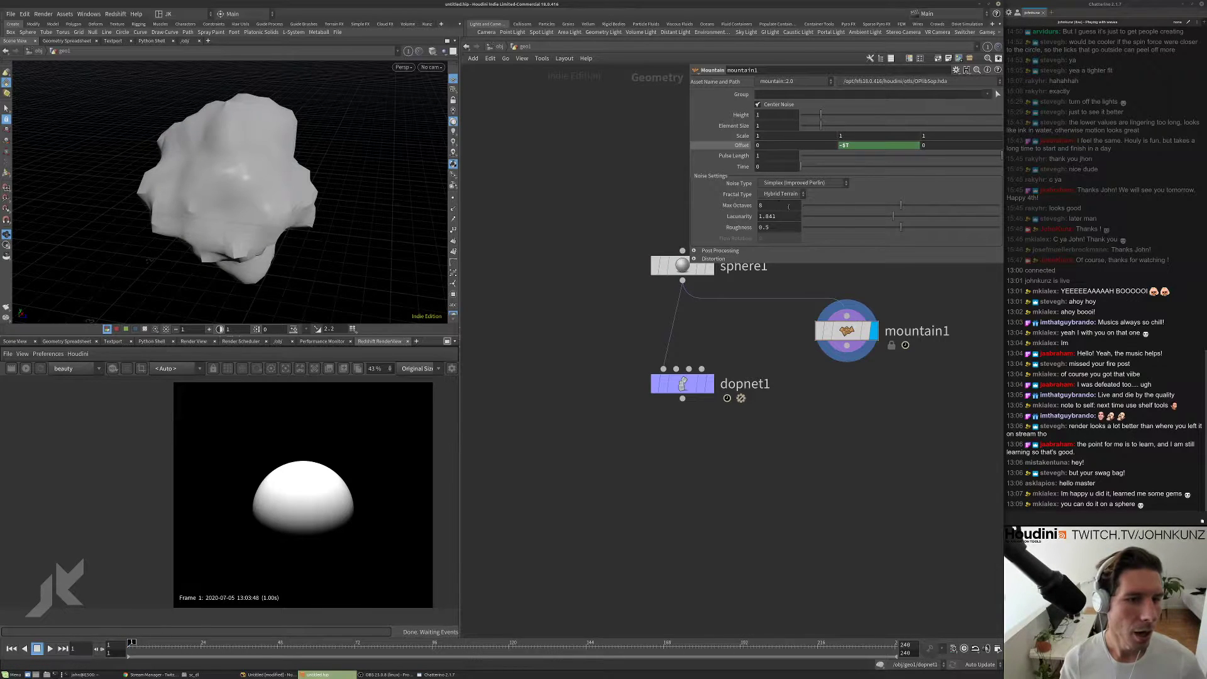
- Try the Sparse Convolution noise type on mountain1, play the animation and rewind to the first frame
left_click(797, 183)
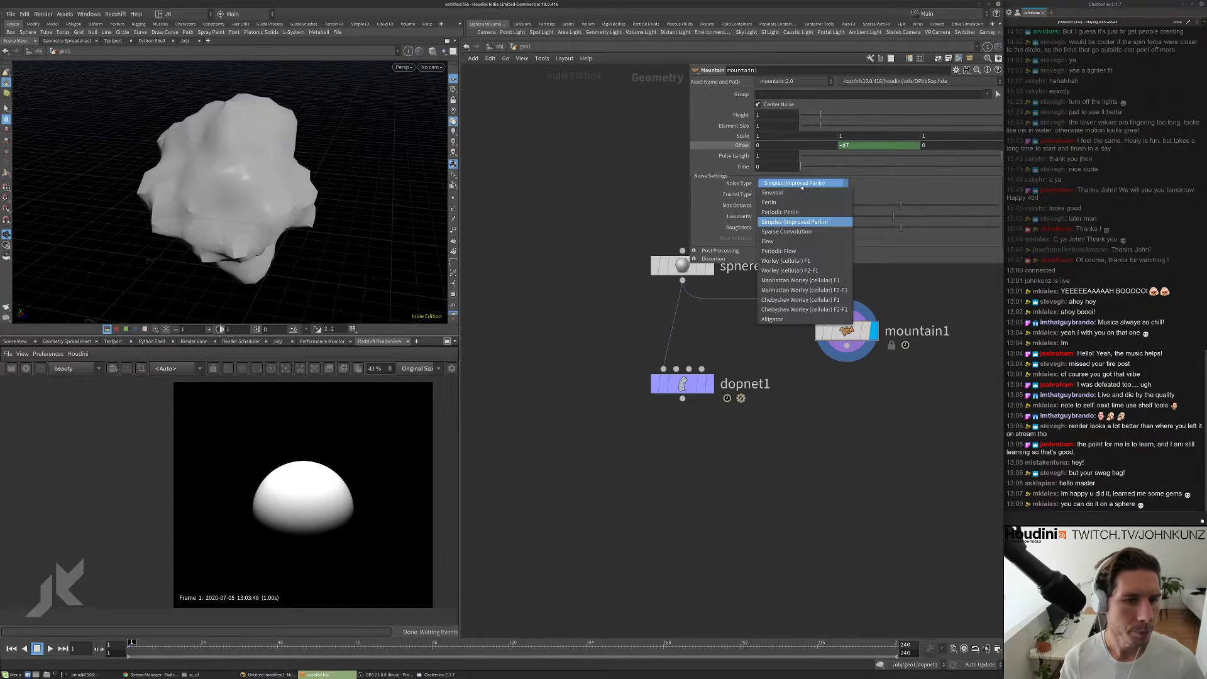
left_click(795, 231)
key("Up")
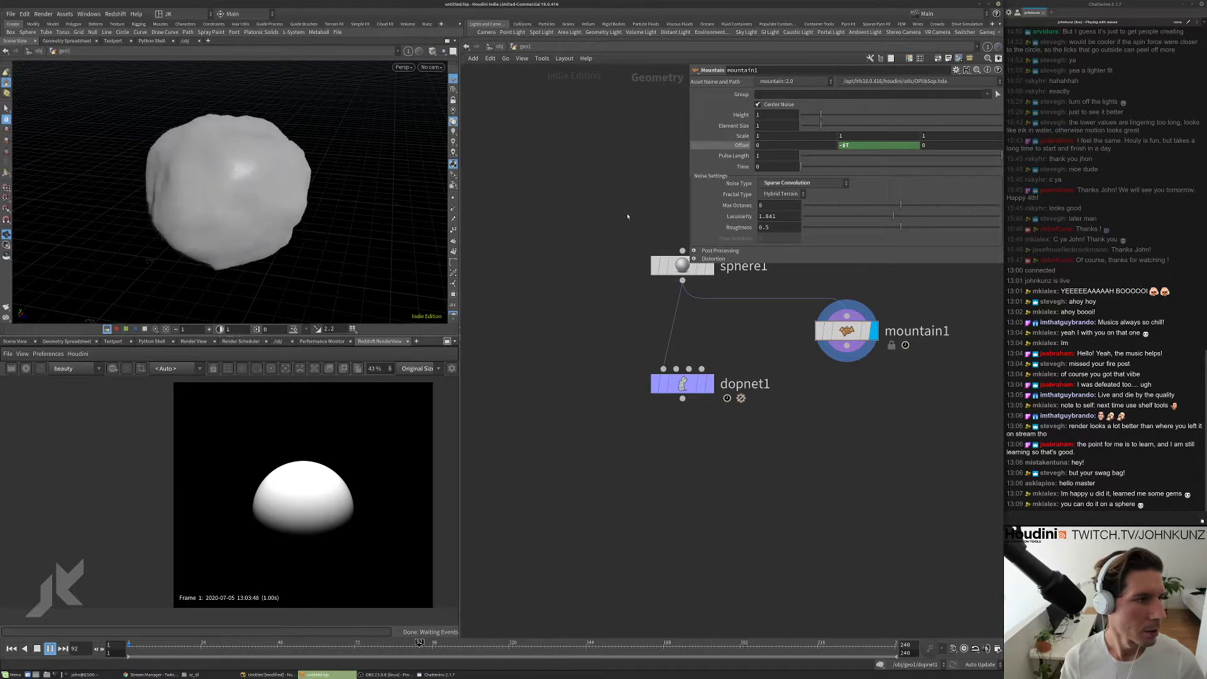
key("ctrl+Up")
- Set mountain1's noise type to Alligator, play the animated displacement and rewind to the first frame
left_click(775, 185)
left_click(784, 320)
key("Up")
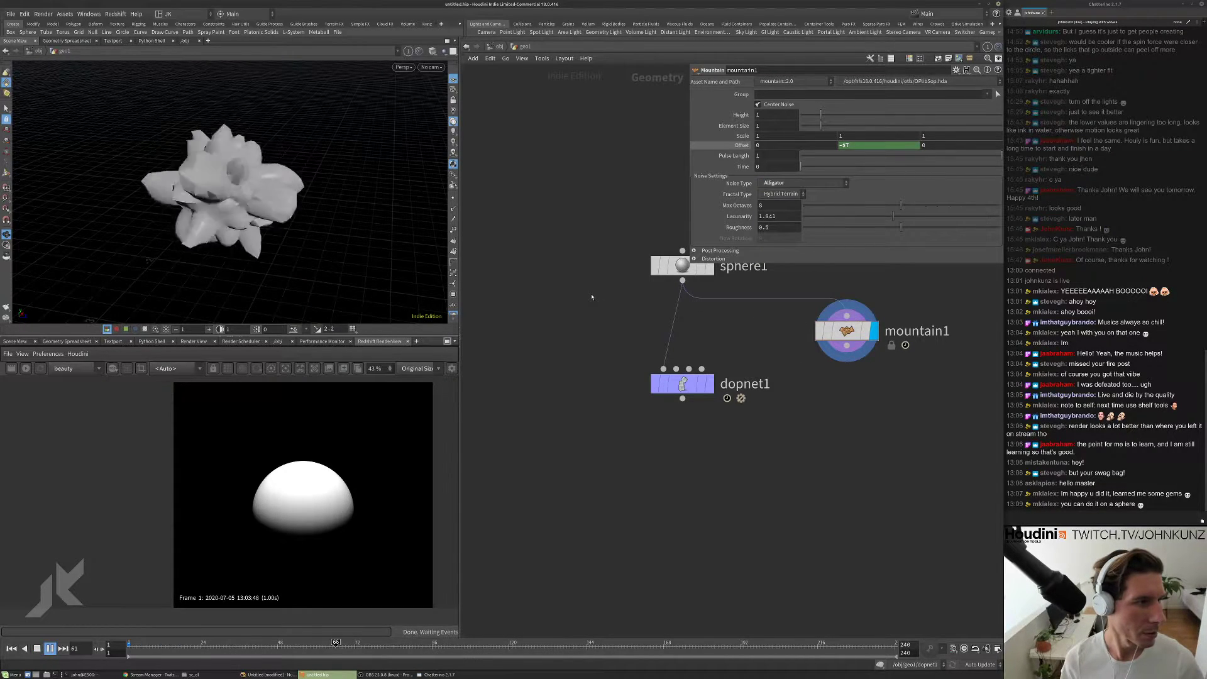
key("Up")
key("ctrl+Up")
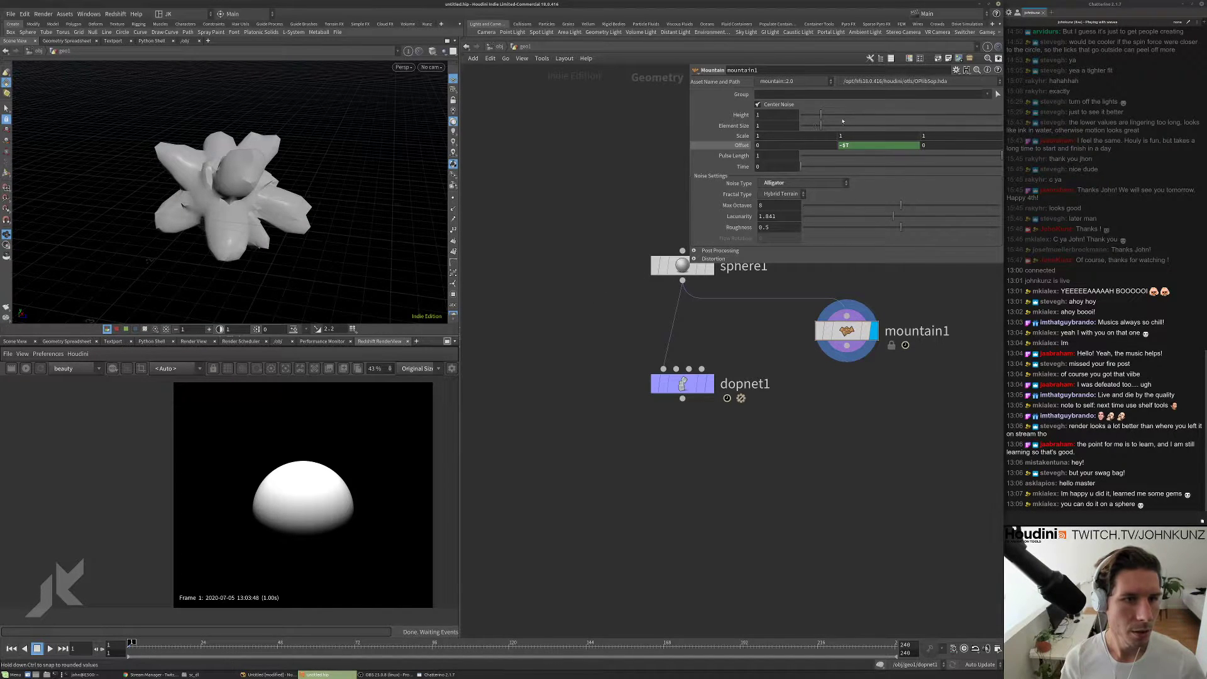
- Raise mountain1's Element Size to 1.73, preview the motion and rewind to the first frame
left_click(836, 126)
key("Up")
key("Up")
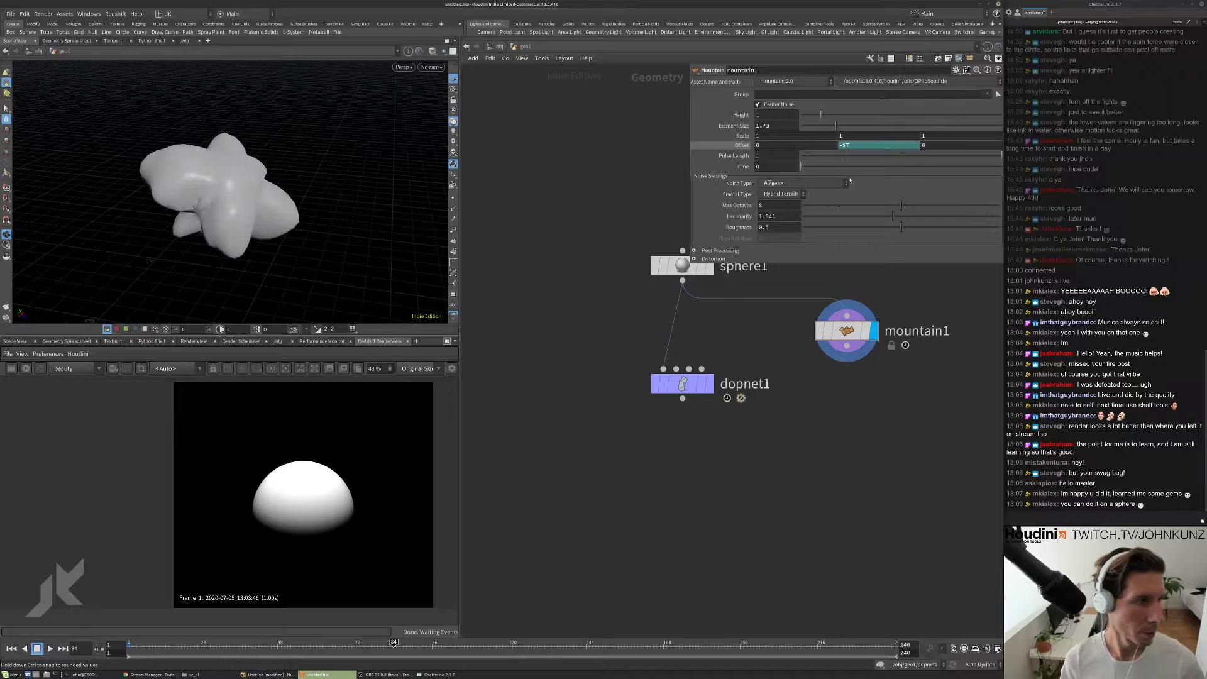
key("ctrl+Up")
- Wire mountain1's output into dopnet1's second input and make dopnet1 the displayed node
left_click_drag(737, 361, 769, 371)
left_click_drag(676, 369, 847, 345)
left_click(706, 384)
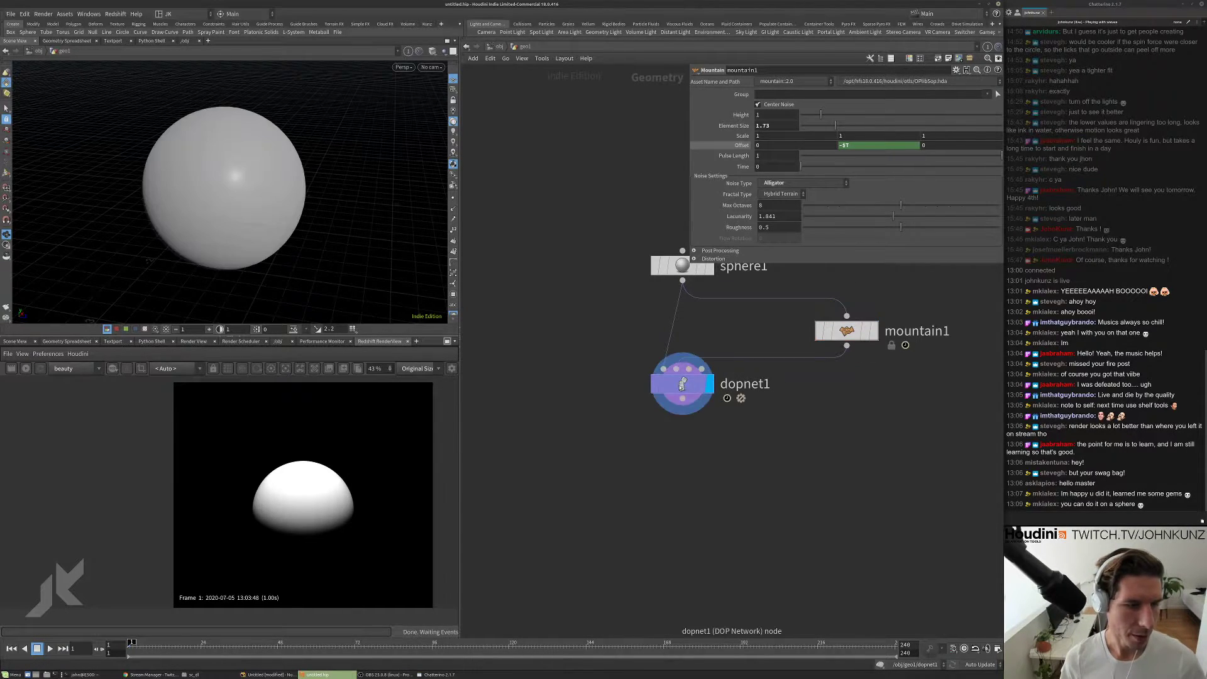
- Inside dopnet1, set rippleobject1's Rest SOP Path to `opinputpath("..",1)` so it reads the second input
left_click(666, 382)
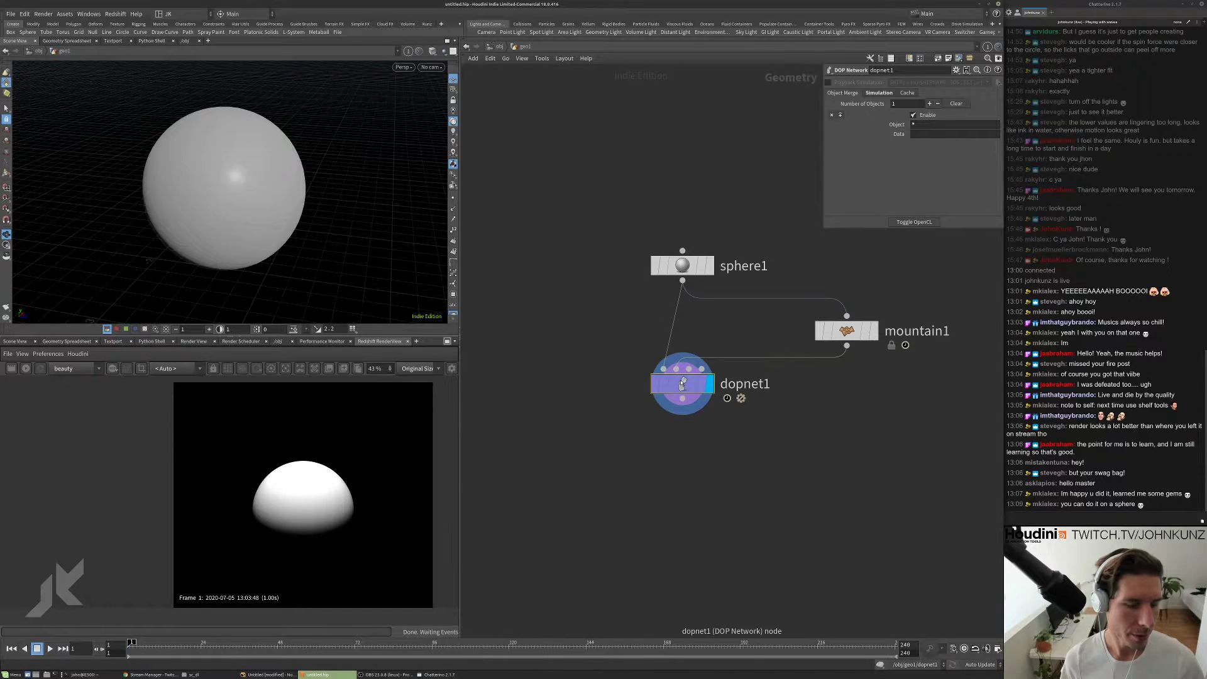
key("i")
left_click(663, 263)
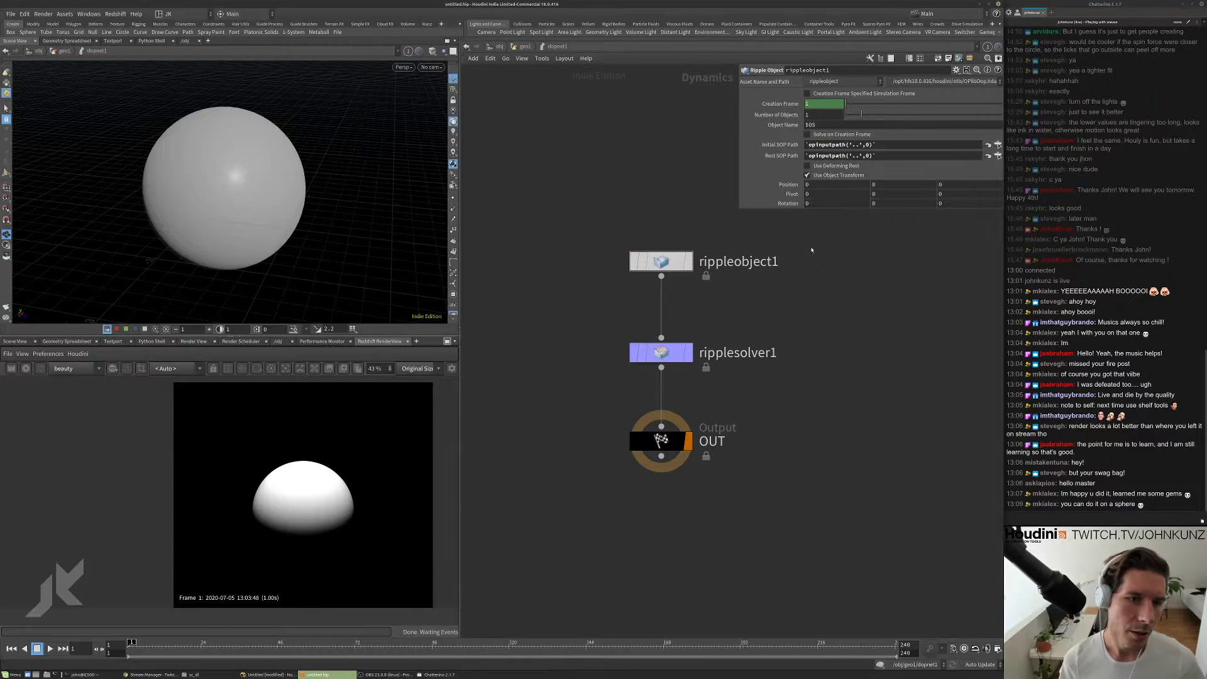
left_click(869, 155)
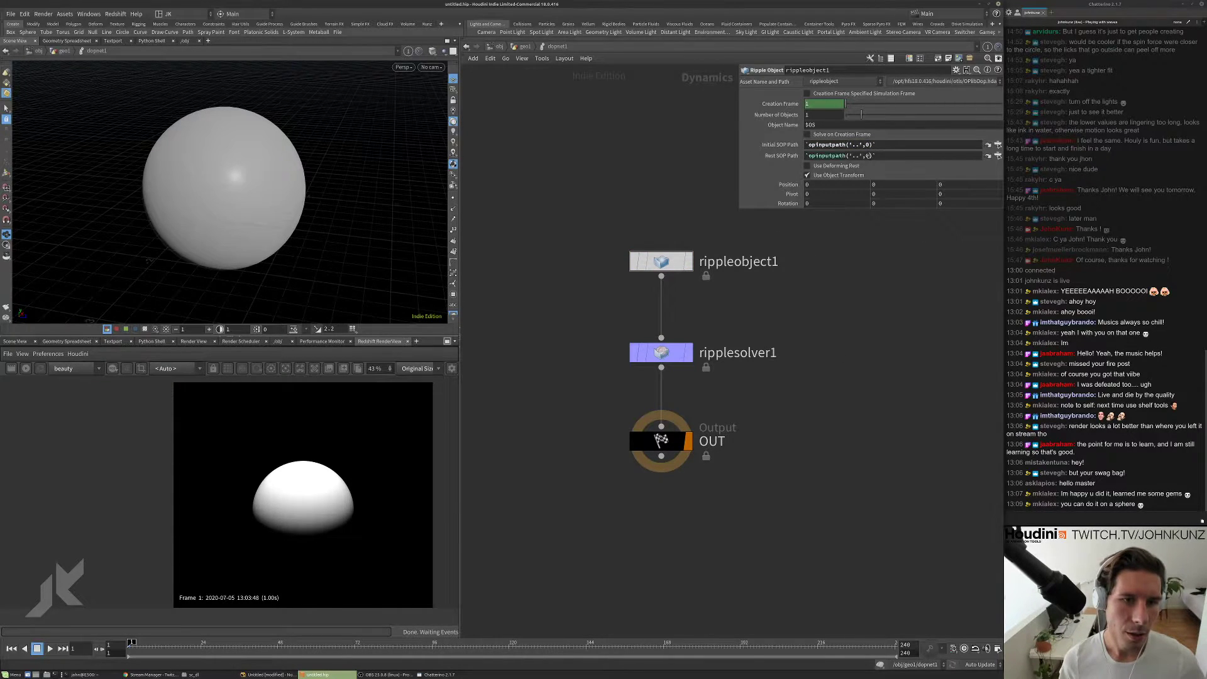
type("1")
key("Return")
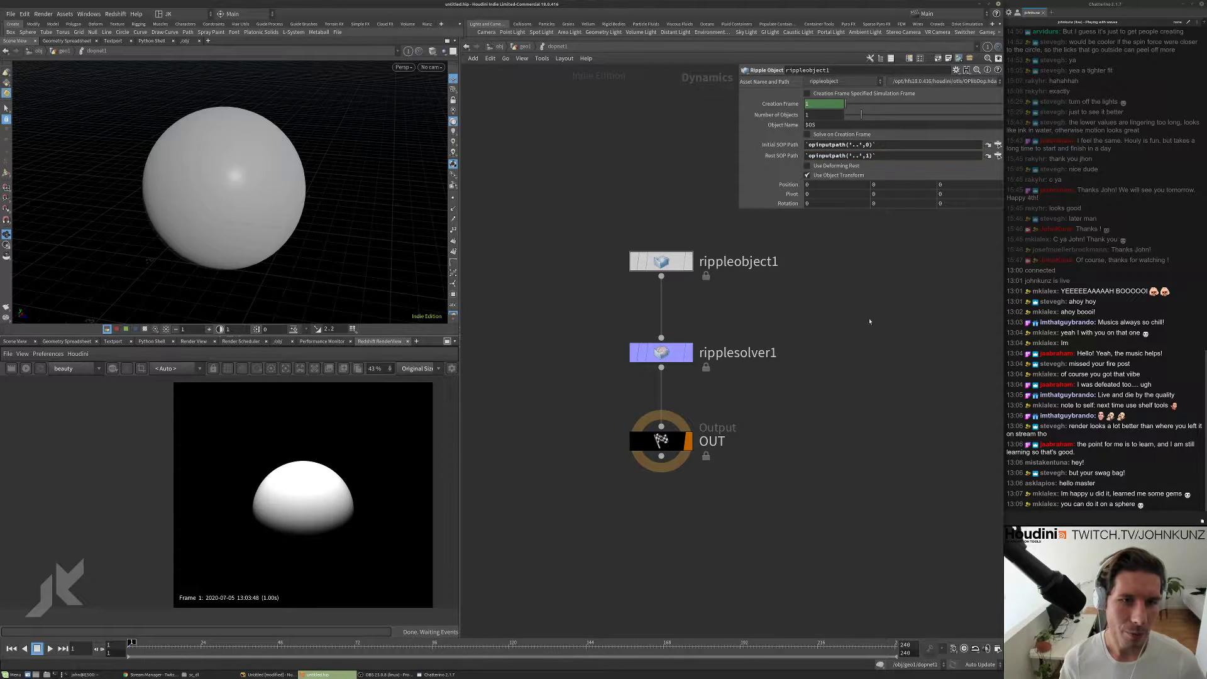
- Enable Use Deforming Rest on rippleobject1, play the ripple simulation and rewind to the first frame
left_click(830, 166)
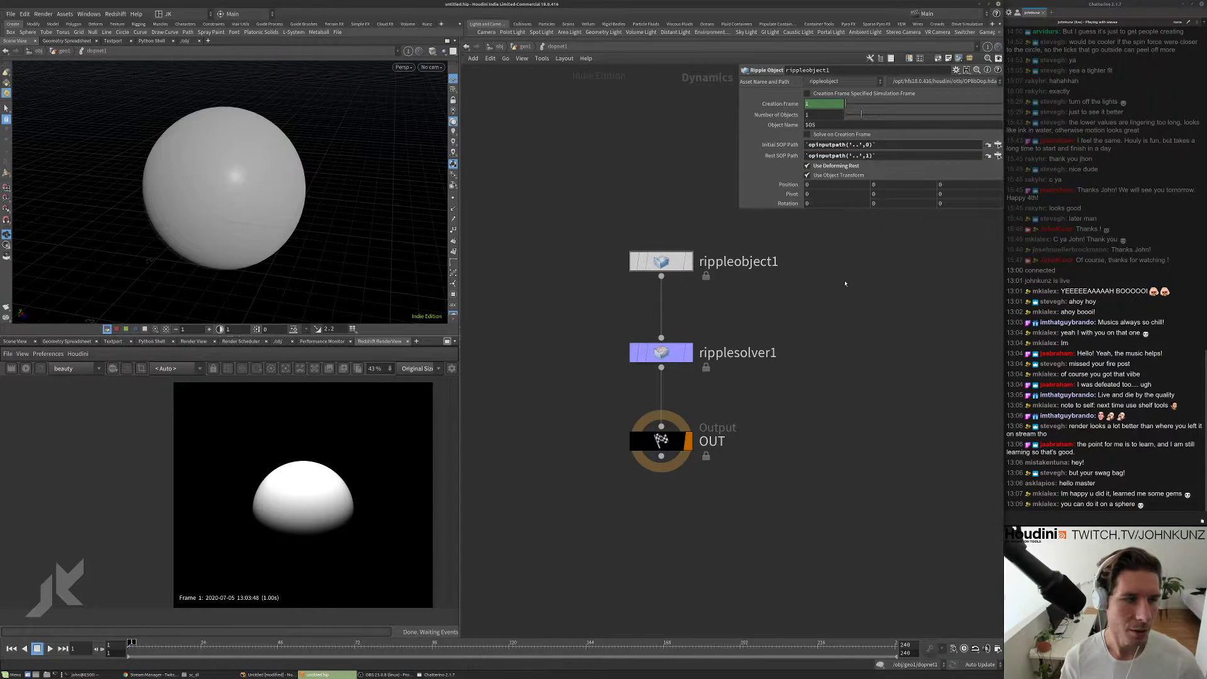
key("Up")
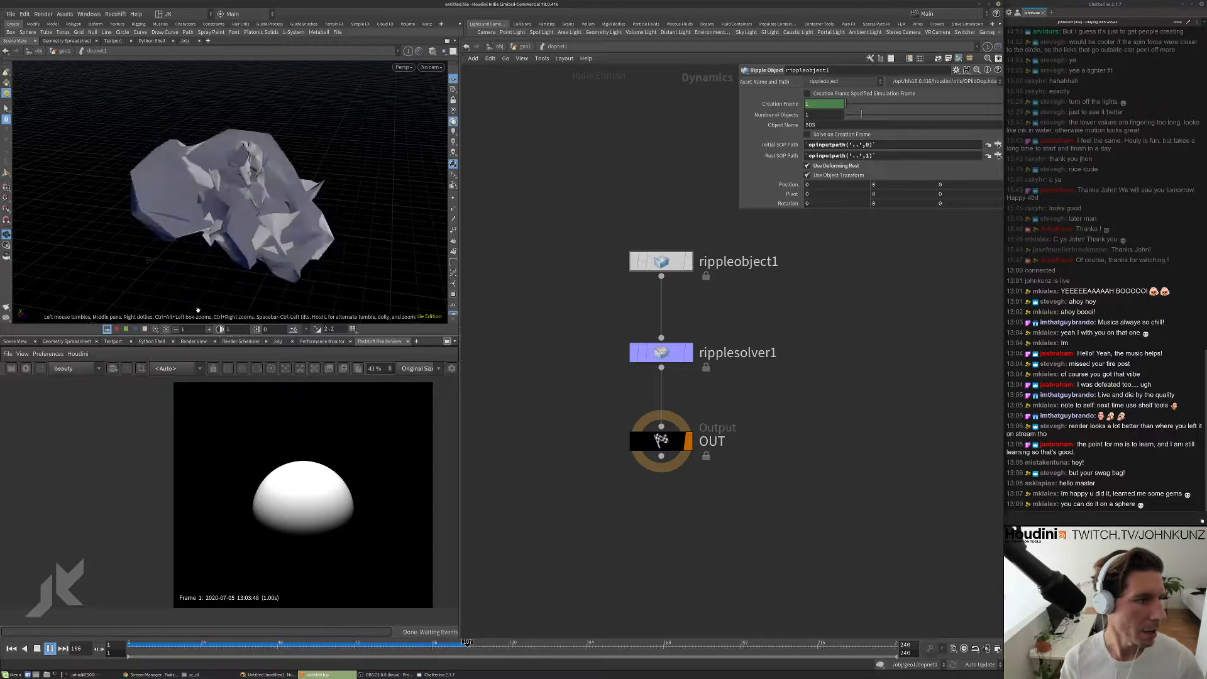
key("ctrl+Up")
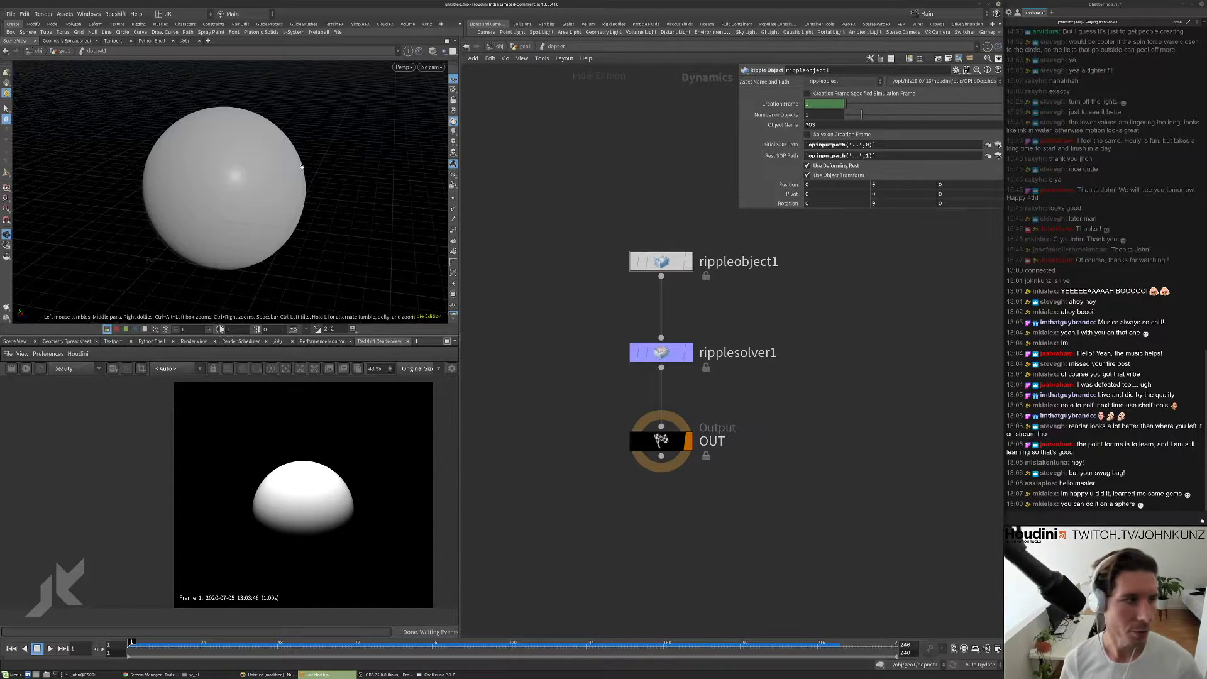
- Try a Min Substep of 5 on ripplesolver1, play the simulation and rewind it
left_click(660, 352)
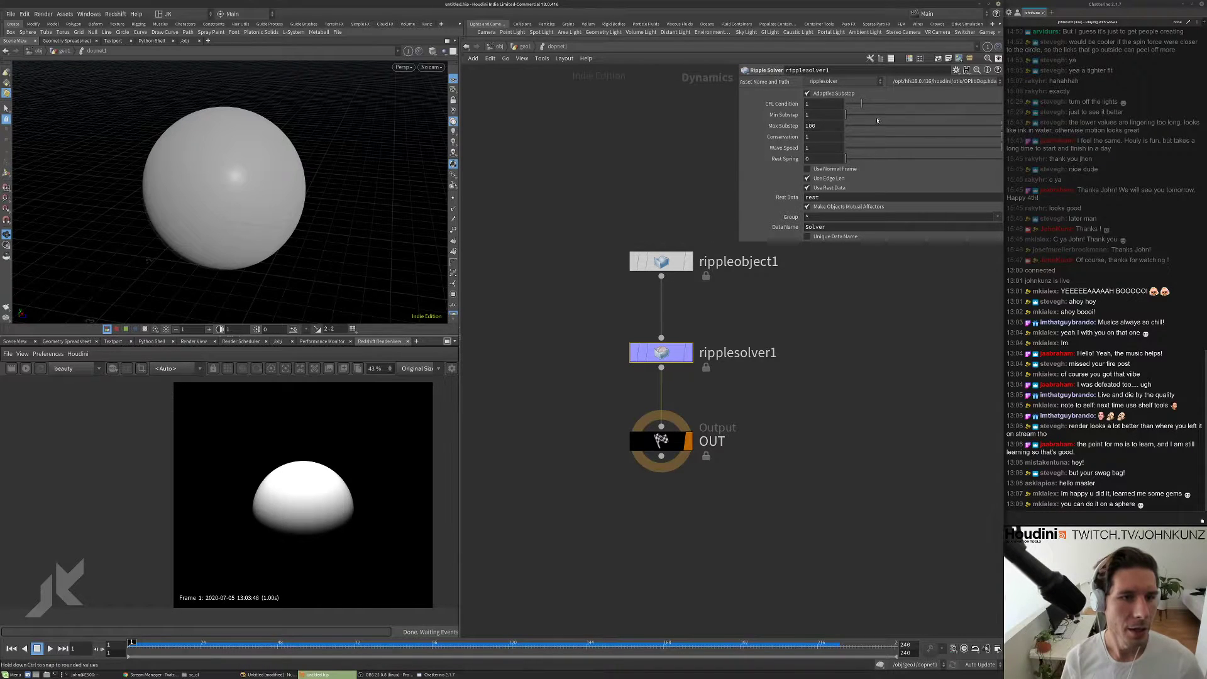
left_click_drag(881, 117, 912, 119)
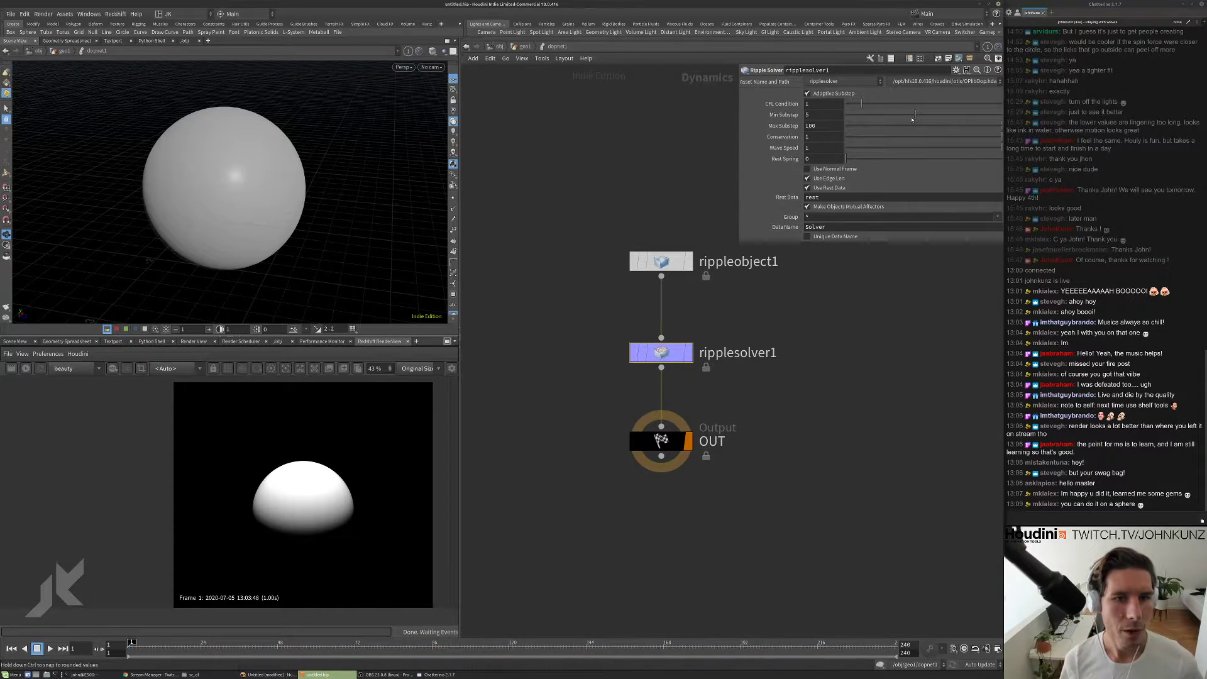
left_click(836, 323)
key("Up")
key("ctrl+Up")
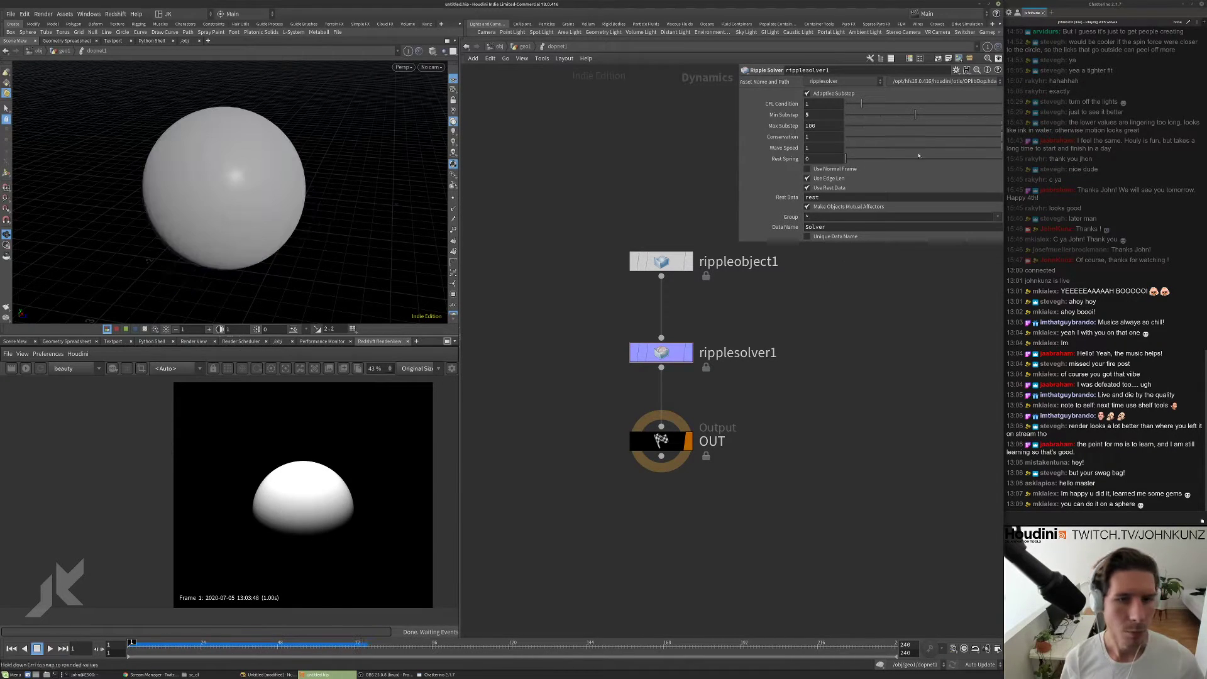
- Raise ripplesolver1's Min Substep to 10, play the simulation and rewind to the first frame
left_click_drag(937, 118, 952, 118)
key("Up")
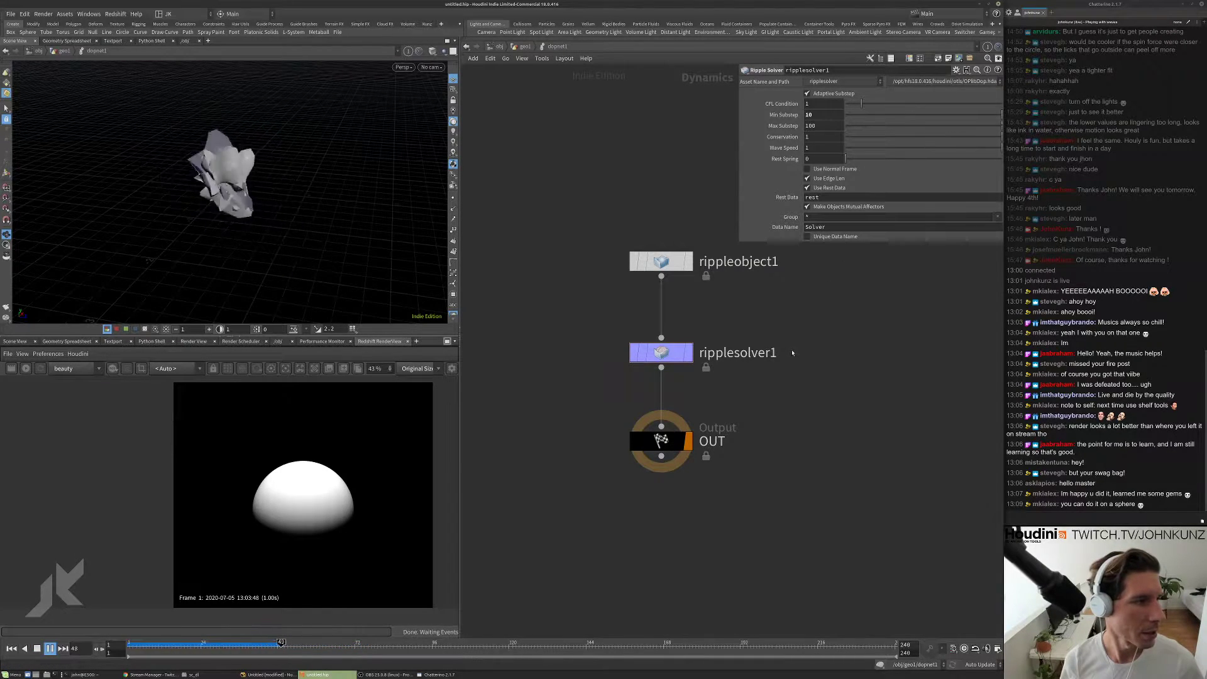
key("ctrl+Up")
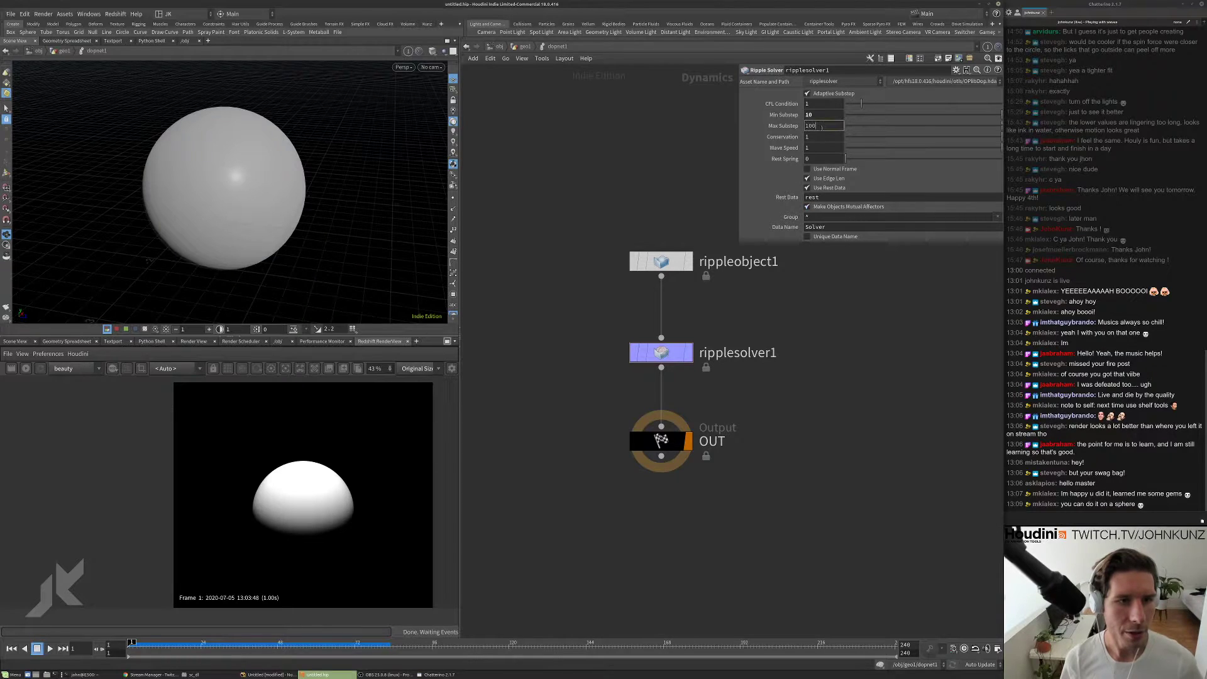
- Try a Min Substep of 100 and a Max Substep of 1000 on ripplesolver1, playing and rewinding the simulation
type("0")
key("Return")
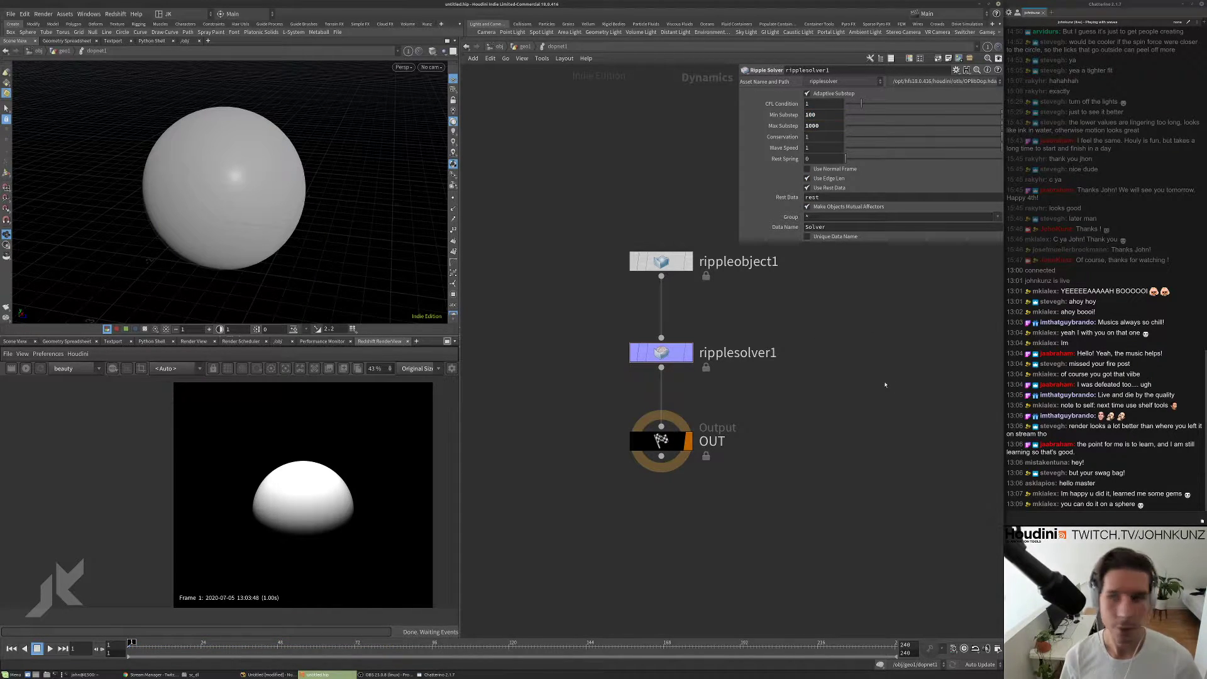
key("Up")
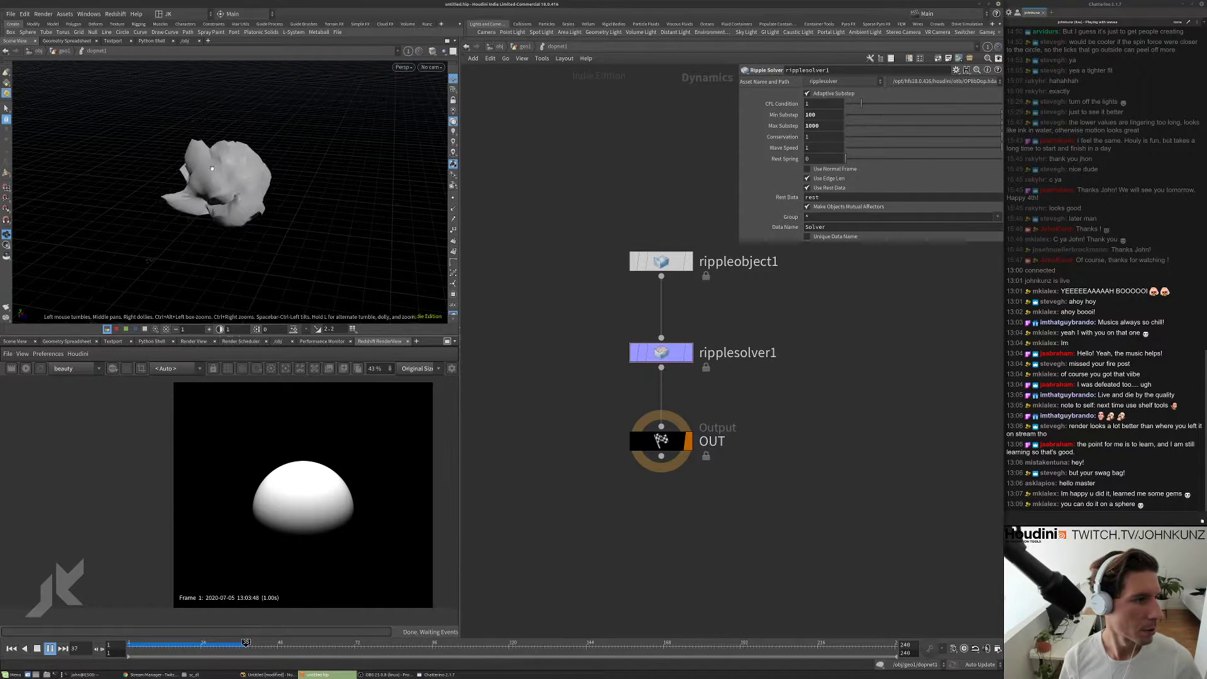
key("ctrl+Up")
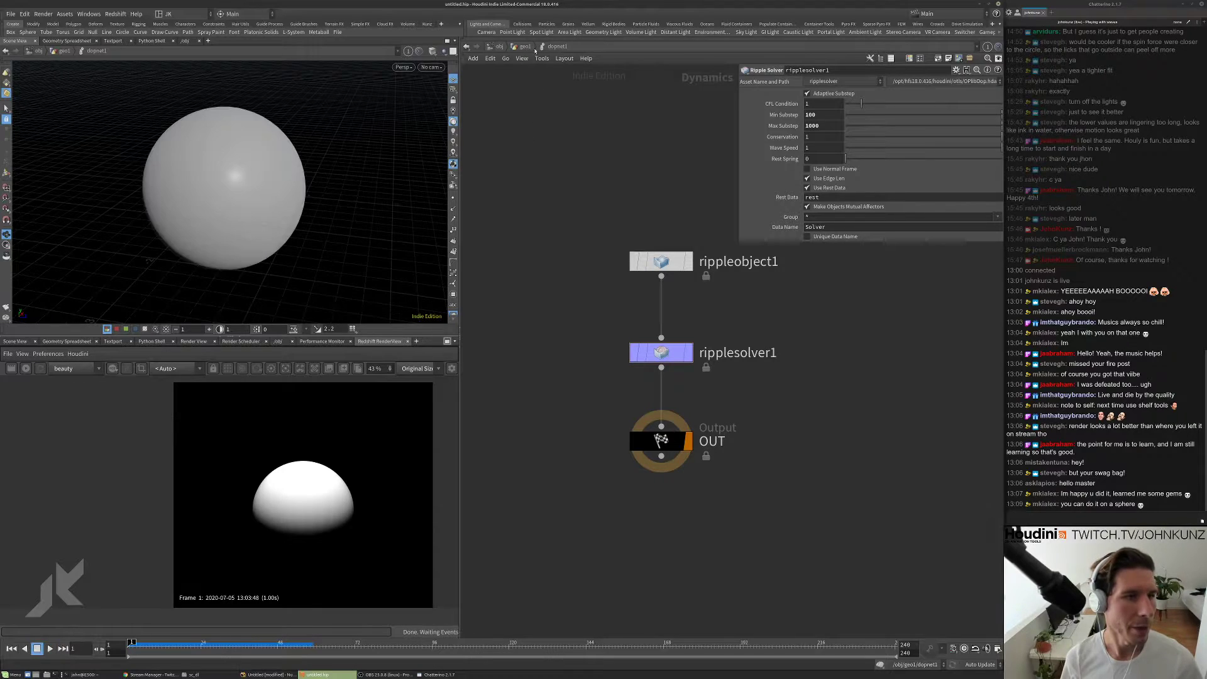
- Return to the geometry network, display mountain1, and set its Height to 0.27, Max Octaves to 11 and Roughness to 0.617
key("u")
left_click(873, 330)
left_click(849, 331)
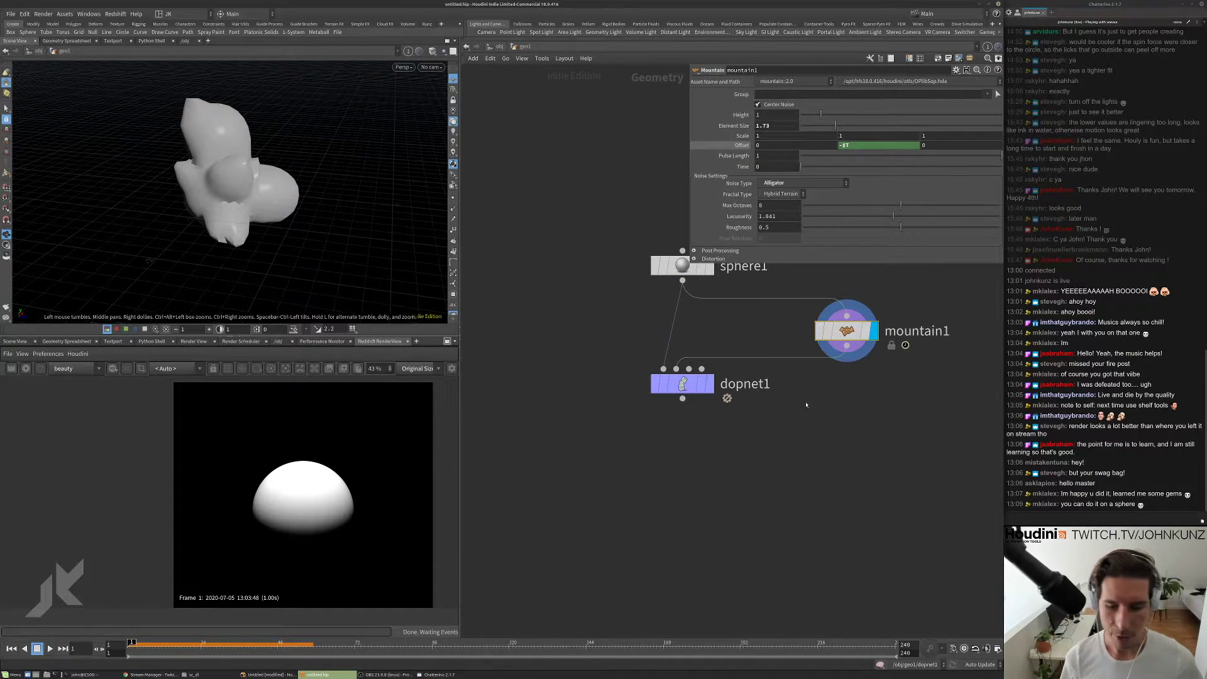
left_click_drag(820, 115, 805, 116)
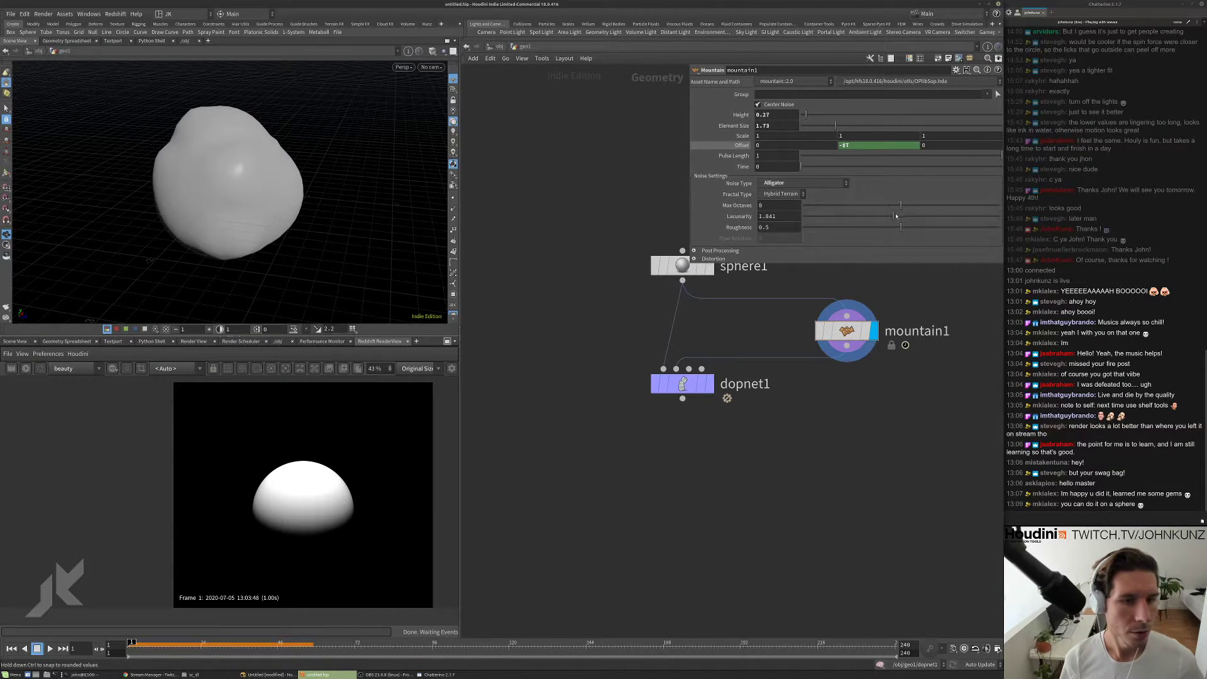
left_click_drag(903, 226, 924, 229)
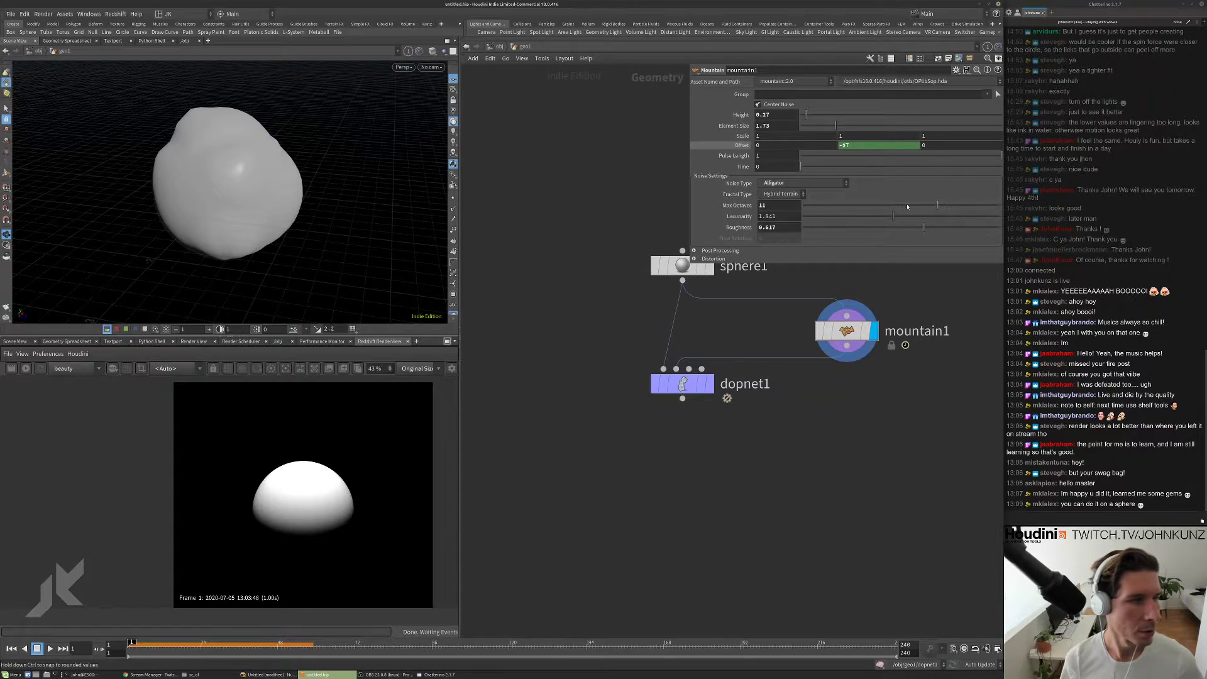
- Try Element Size values of 5 and 0.38 on mountain1, then settle on 0.75 and set Height to 0.5
left_click(777, 126)
type("5")
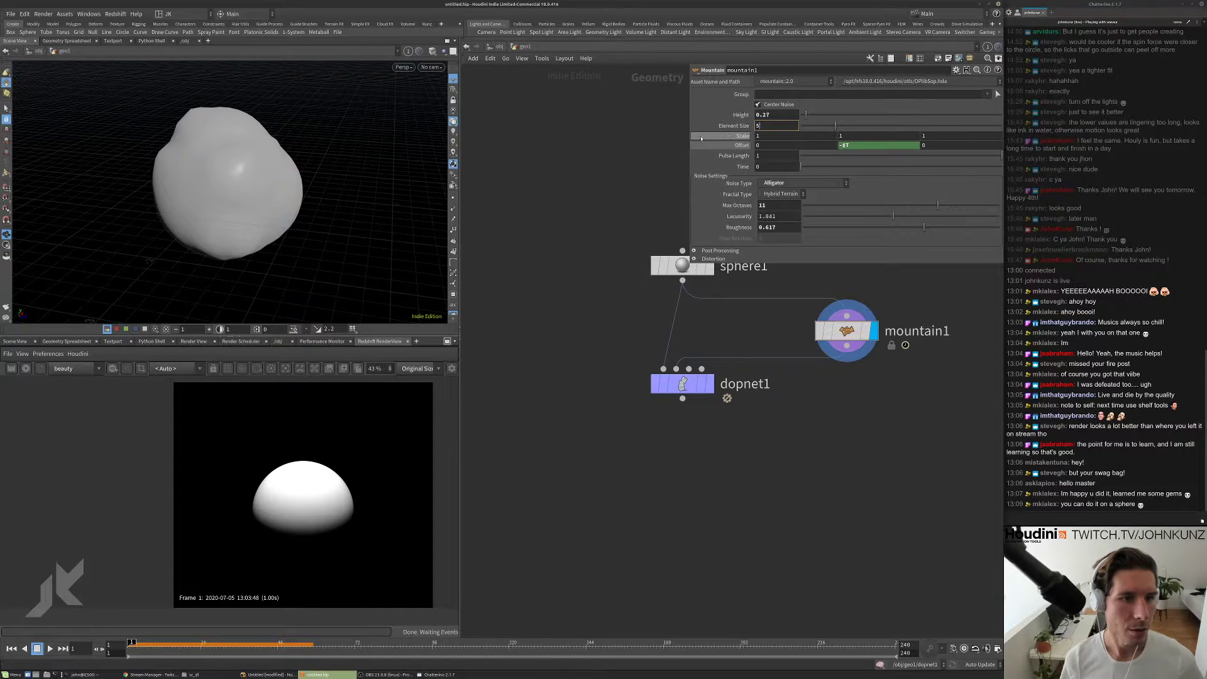
key("Return")
left_click(808, 125)
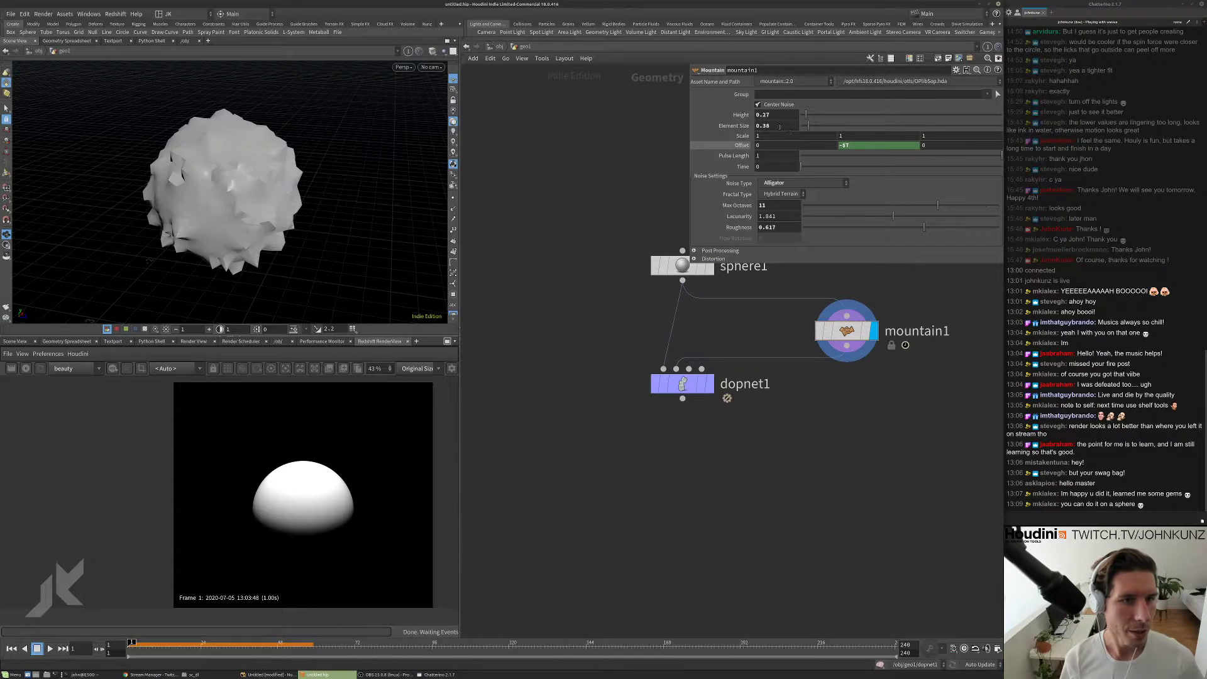
type("0.75")
key("Return")
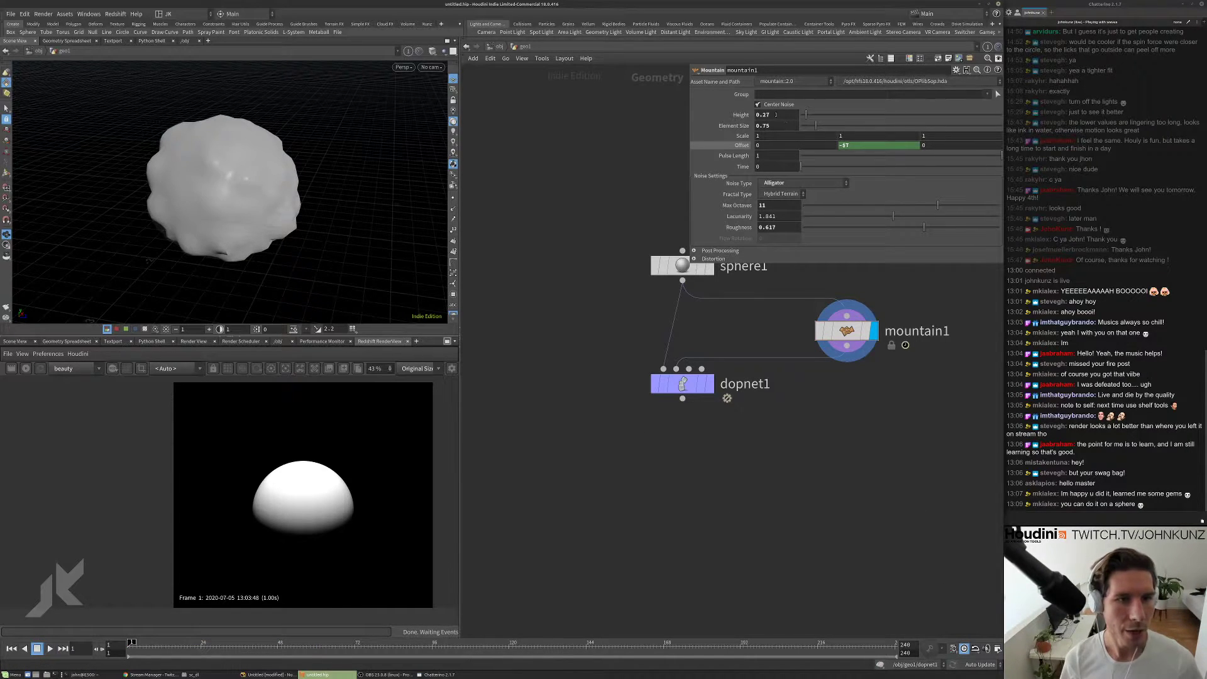
type("5")
key("Return")
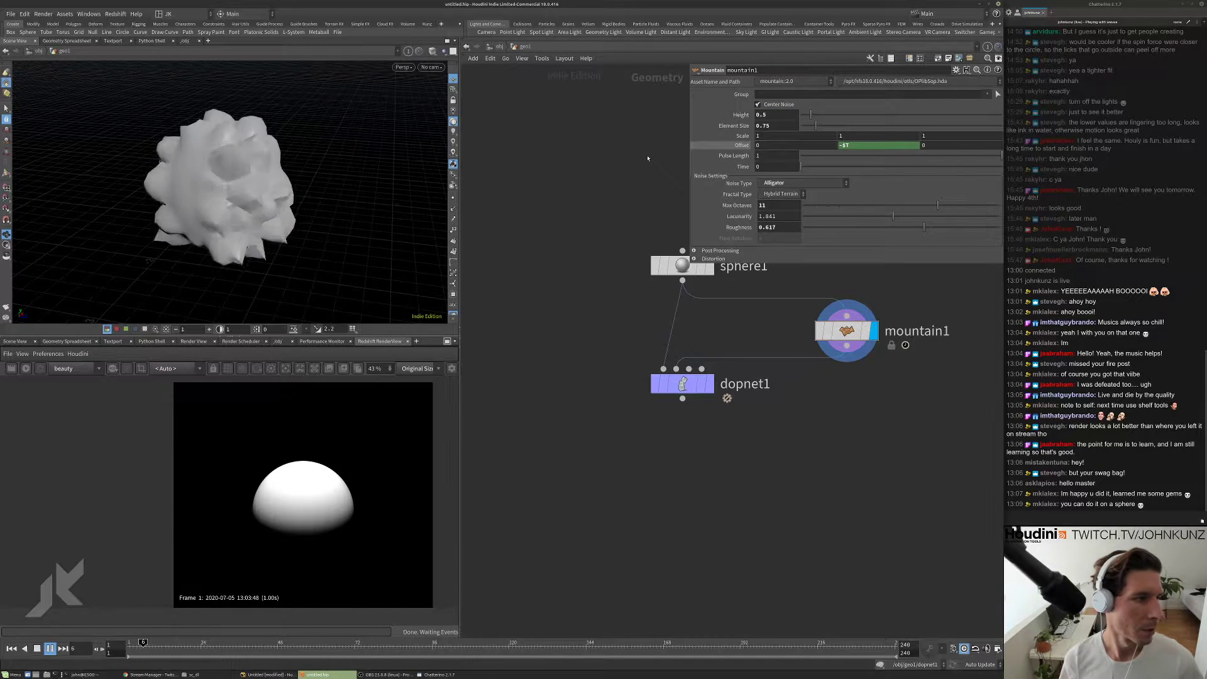
- Set sphere1's Frequency to 32, play the denser displaced sphere and rewind to the first frame
left_click(692, 274)
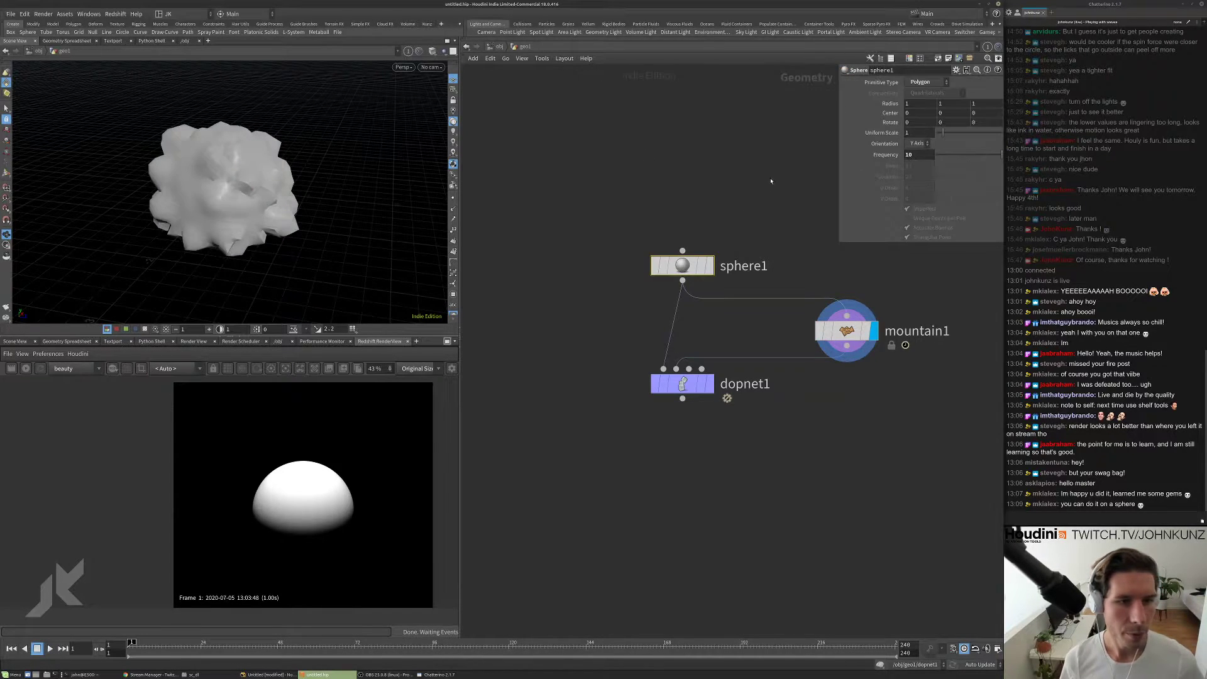
type("32")
key("Return")
key("Up")
key("ctrl+Up")
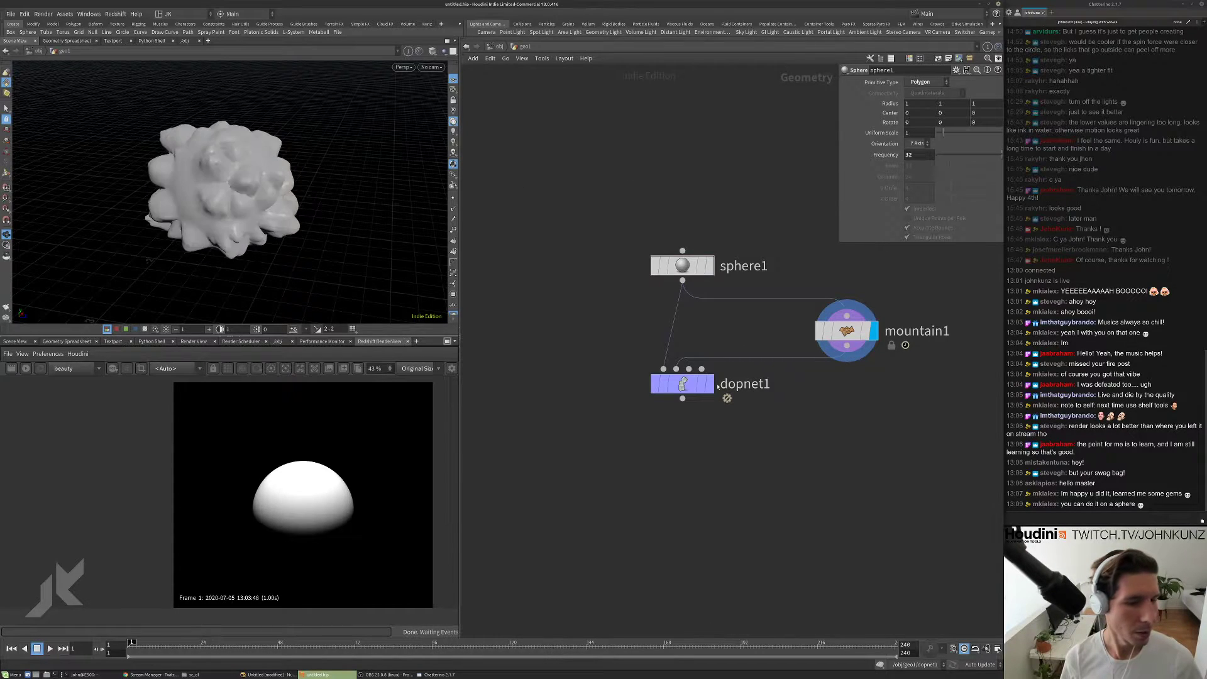
- Make dopnet1 the displayed node and go inside its dynamics network
left_click(709, 384)
left_click(681, 388)
double_click(681, 385)
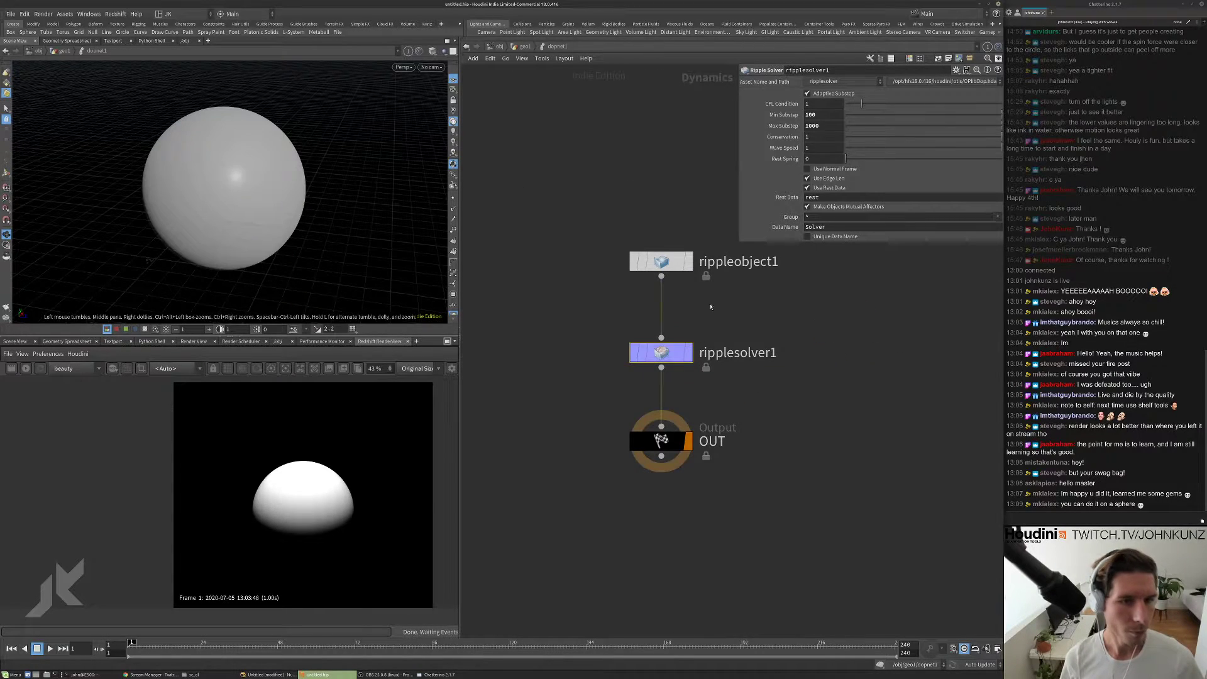
- Reduce ripplesolver1's Min Substep to 10 and Max Substep to 100, play the simulation and rewind it
left_click(826, 127)
key("BackSpace")
key("Return")
key("Up")
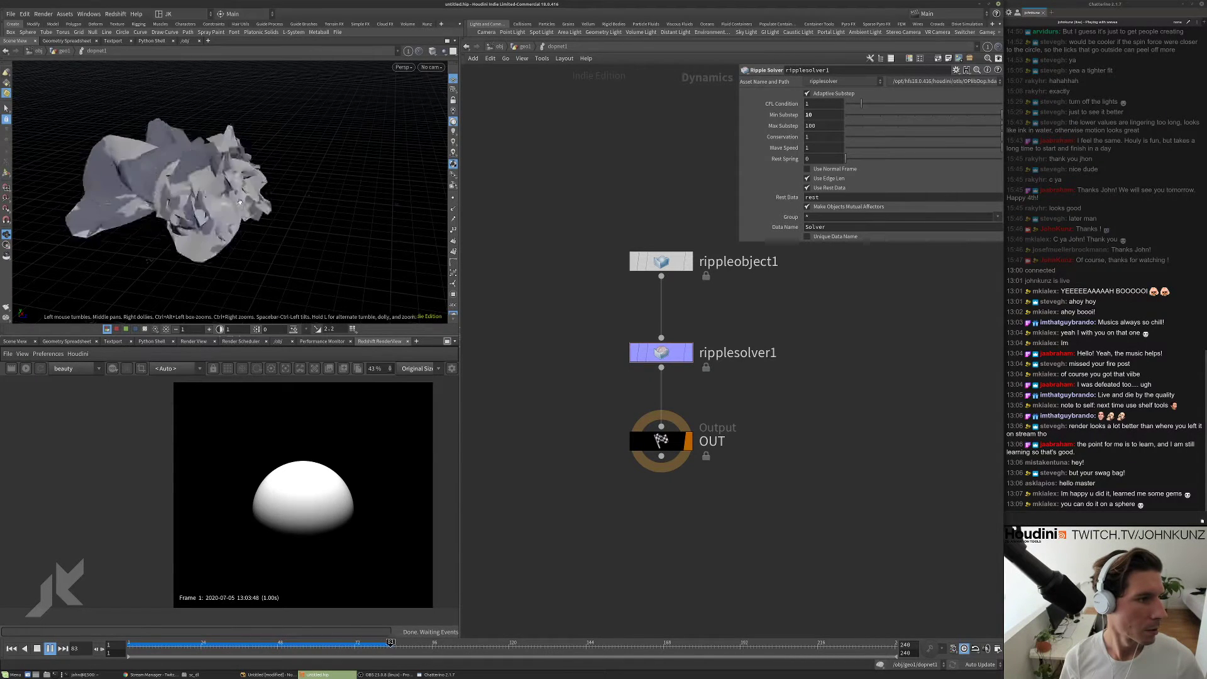
key("Up")
key("ctrl+Up")
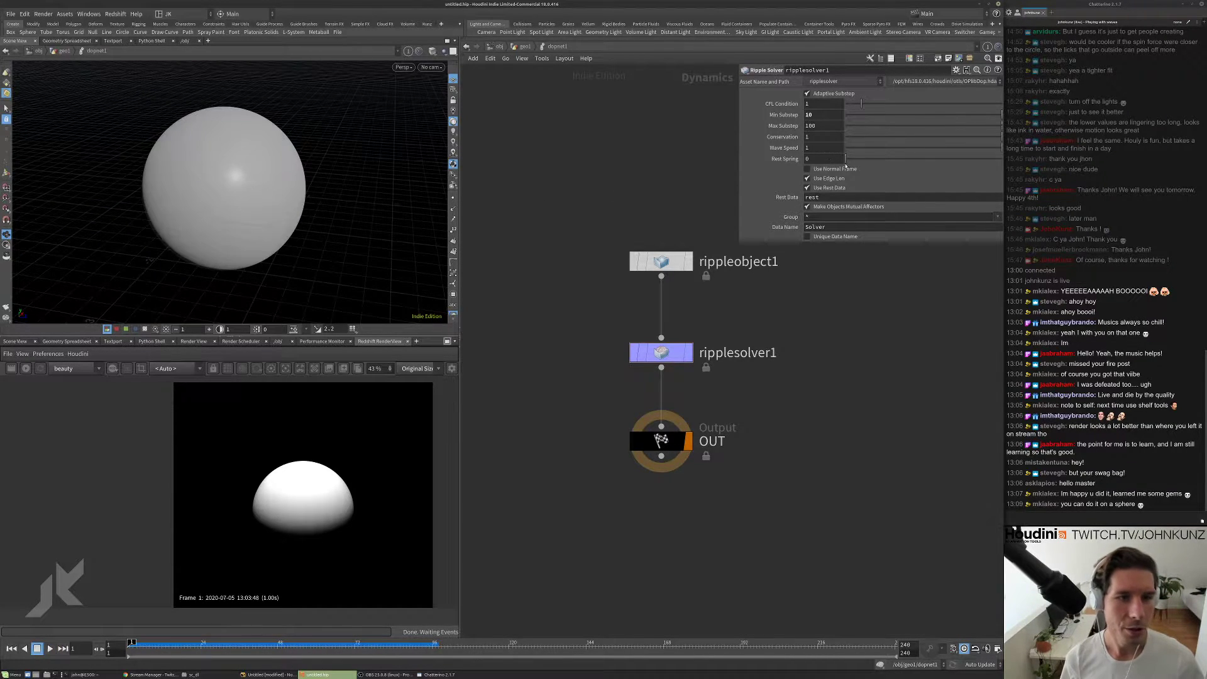
- Try a Rest Spring of 0.96 on ripplesolver1, play the simulation and rewind to the first frame
left_click_drag(844, 158, 995, 159)
key("Up")
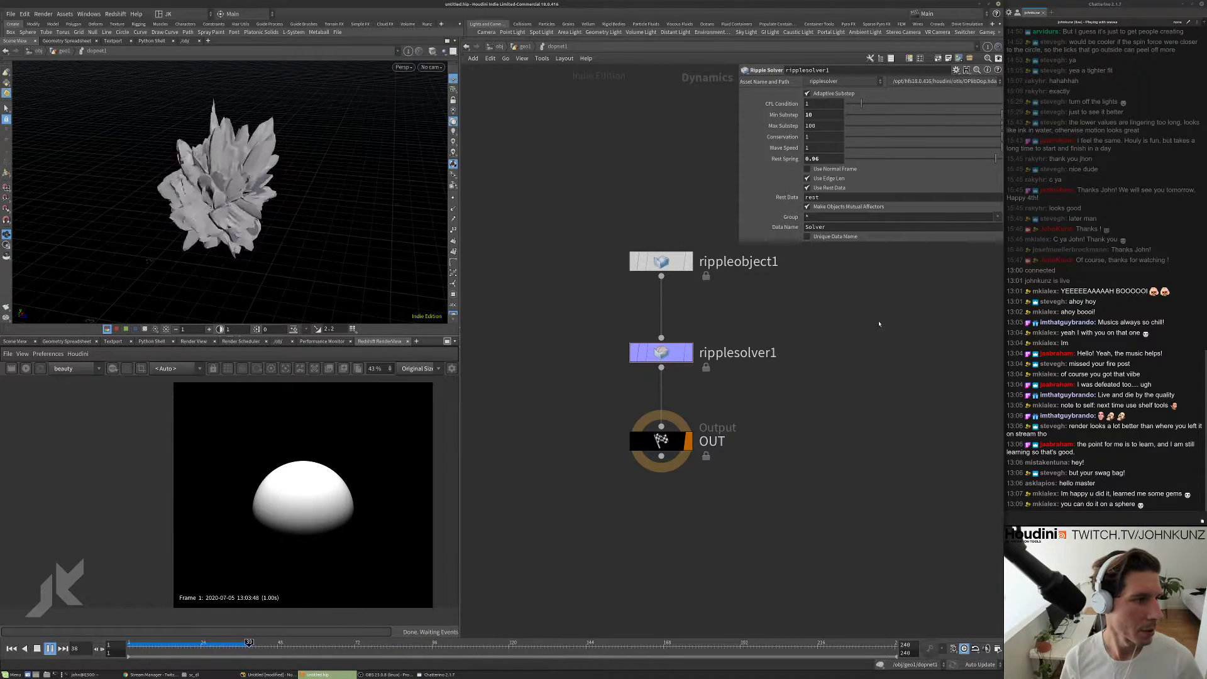
key("ctrl+Up")
- Set ripplesolver1's Rest Spring to 1.3
left_click(820, 158)
type("1.3")
key("Return")
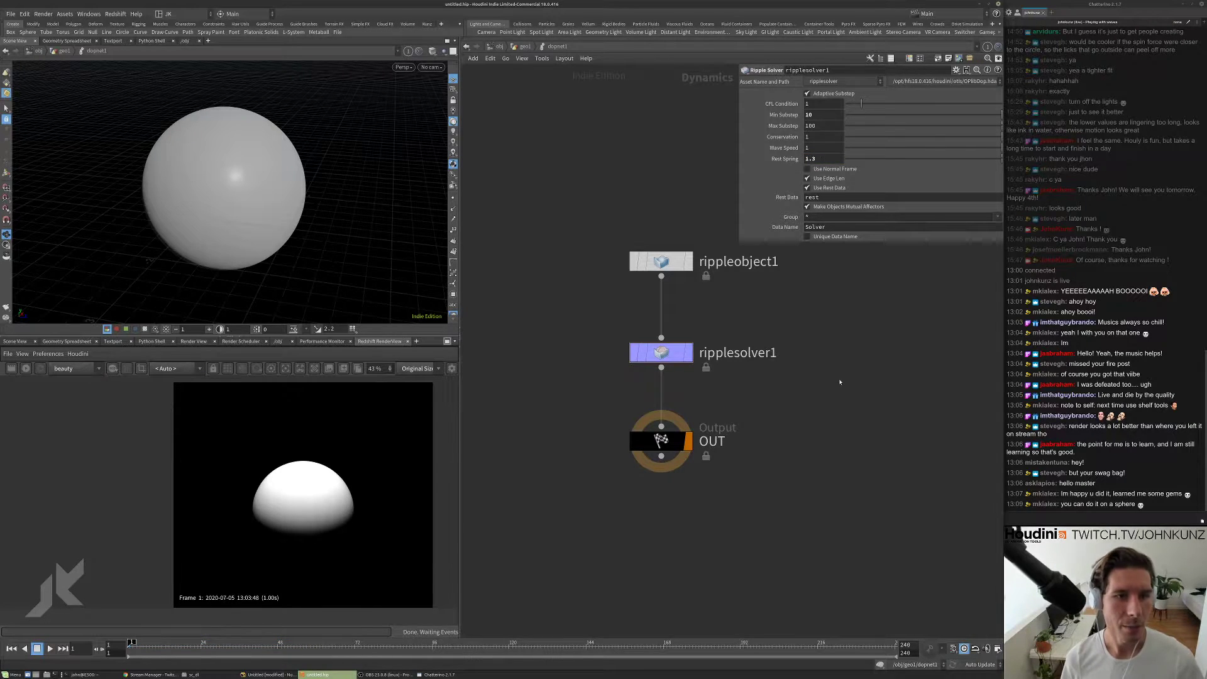
- Play the ripple simulation with the current solver settings, stop it and rewind to the first frame
key("Up")
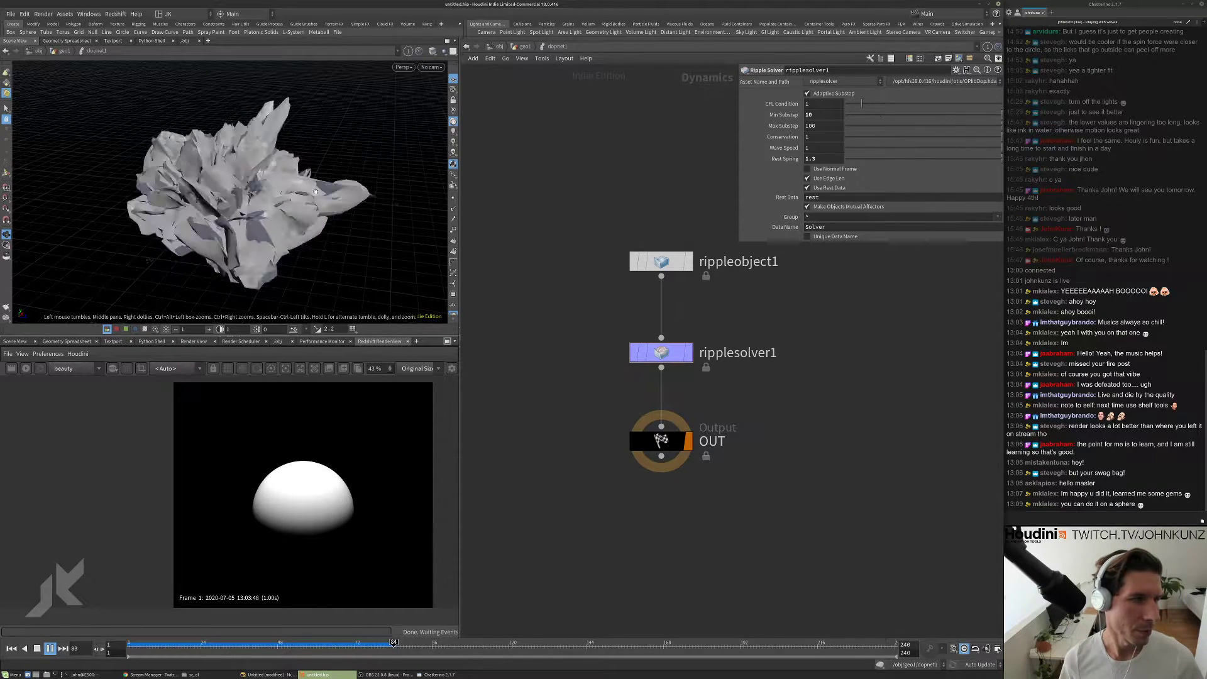
key("Up")
key("ctrl+Up")
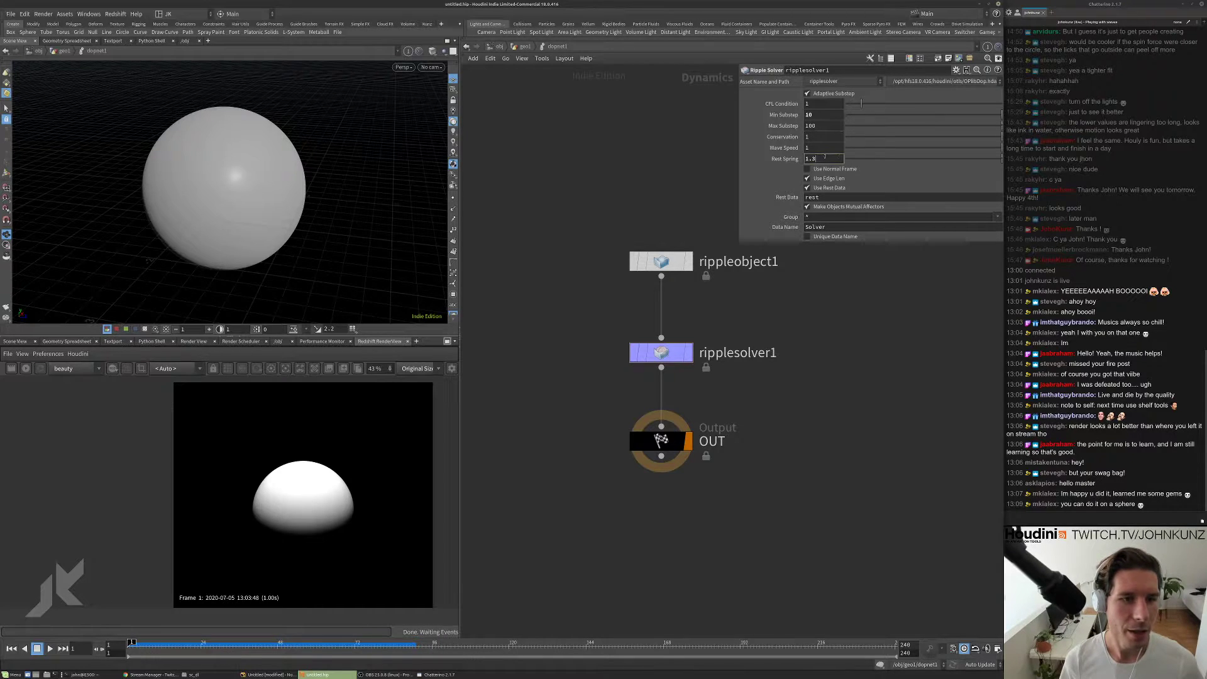
- Try a Rest Spring of 0.881 on ripplesolver1, play the simulation and rewind to the first frame
left_click(983, 159)
key("Up")
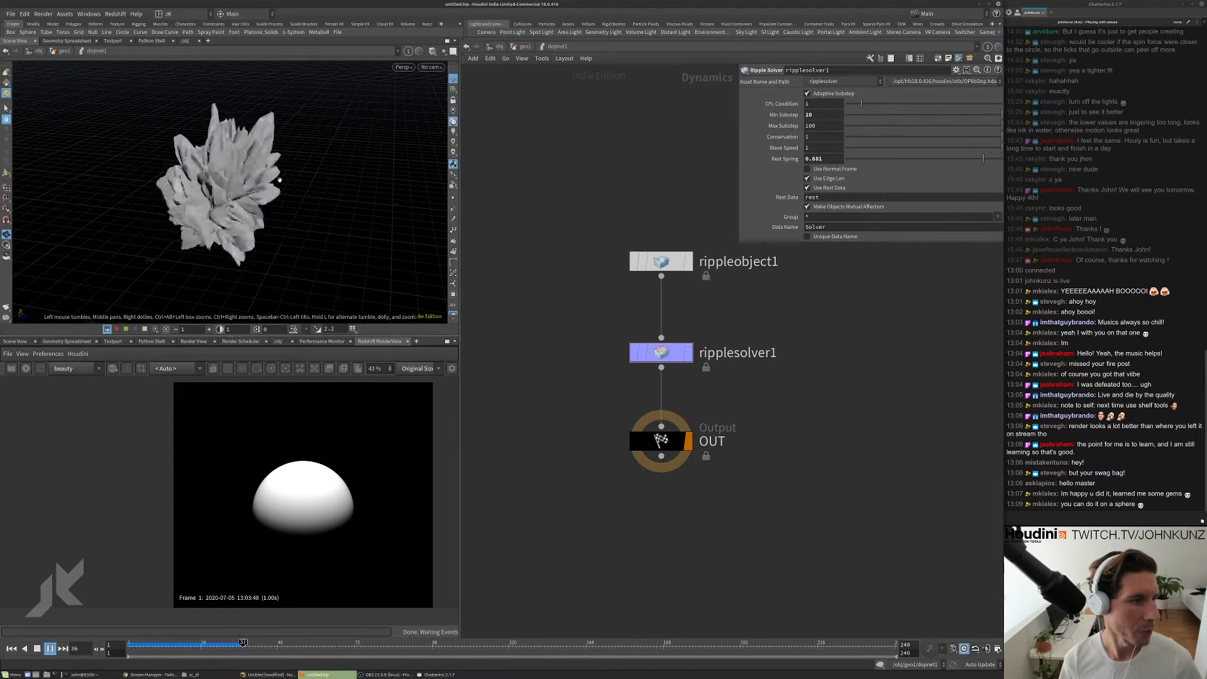
key("Up")
key("ctrl+Up")
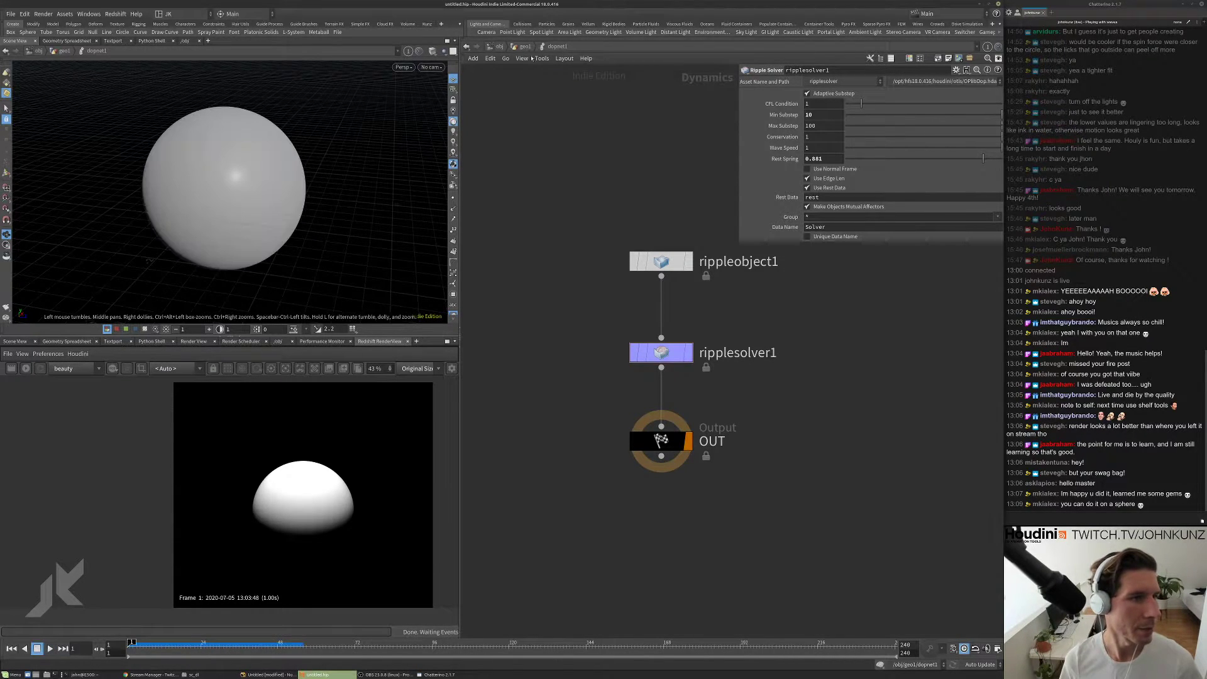
- Return to the geo1 network, bypass mountain1 and move dopnet1 lower to make room for another node
left_click(523, 46)
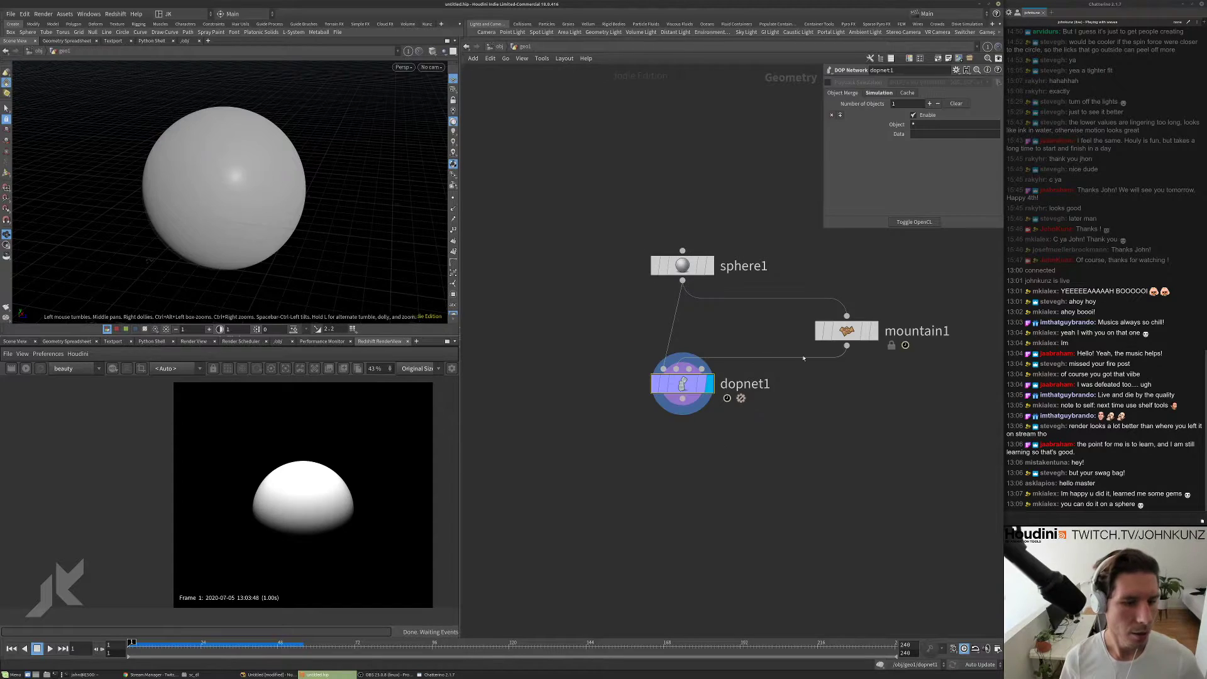
left_click(836, 330)
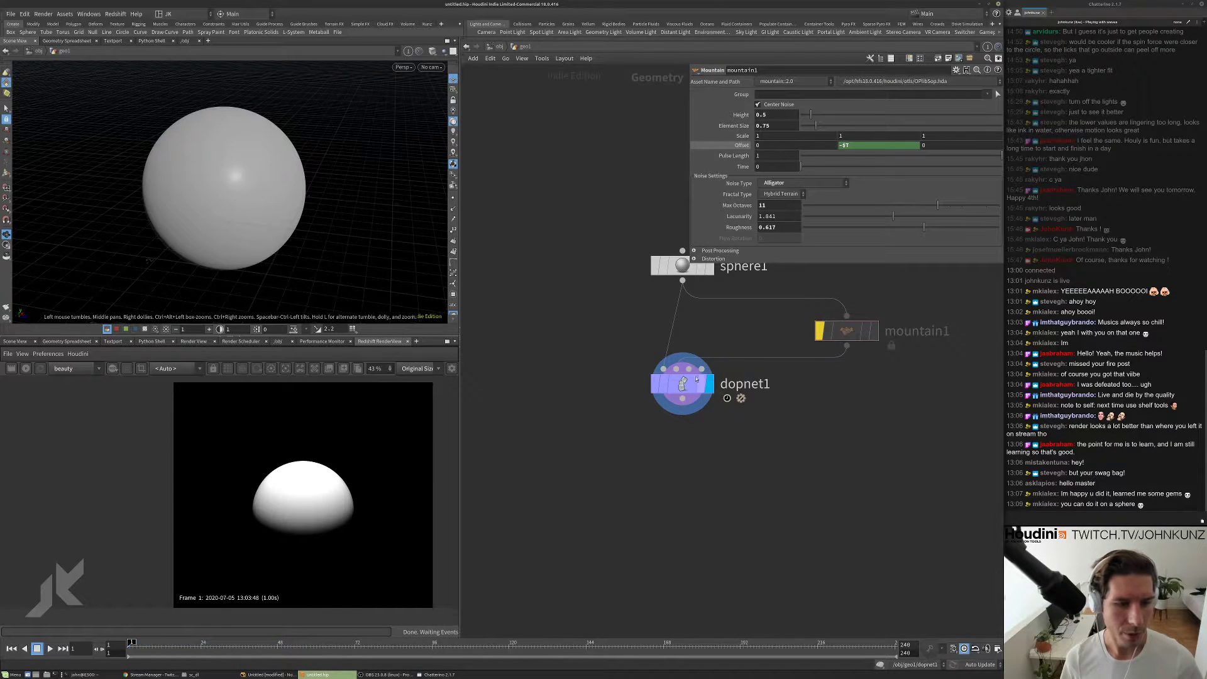
left_click_drag(702, 377, 702, 423)
middle_click_drag(856, 404, 837, 403)
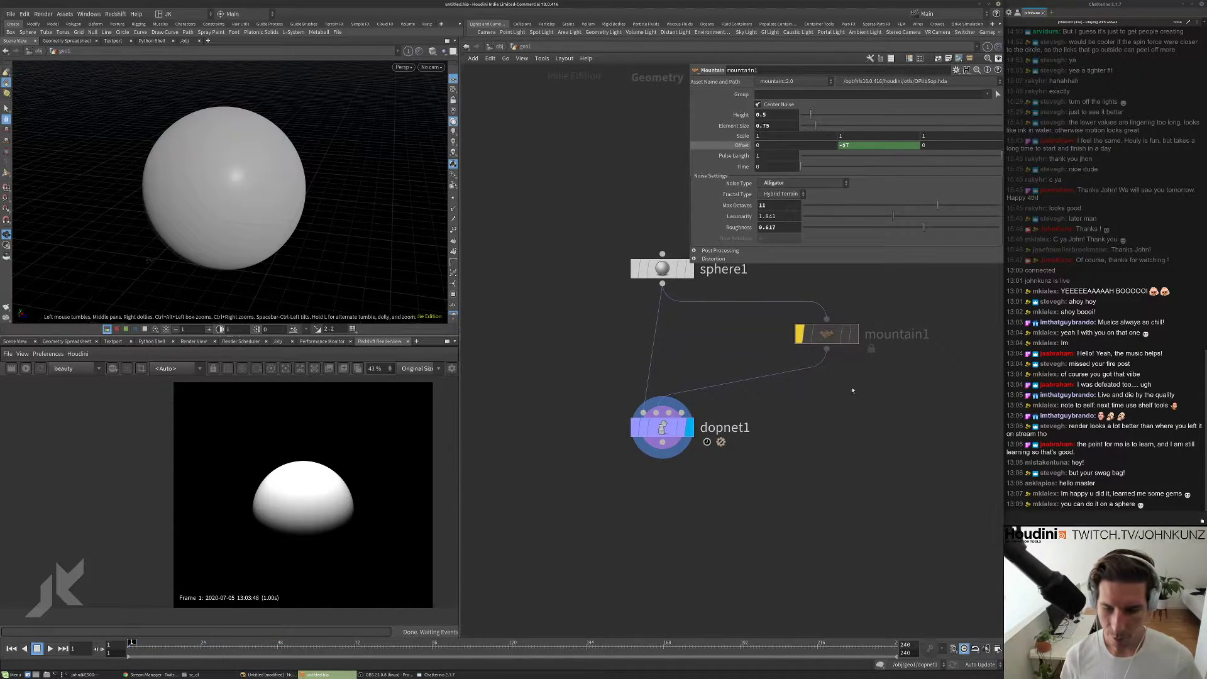
- Add a Bend node between mountain1 and dopnet1, place it below mountain1 and make it the displayed node
key("Tab")
type("null")
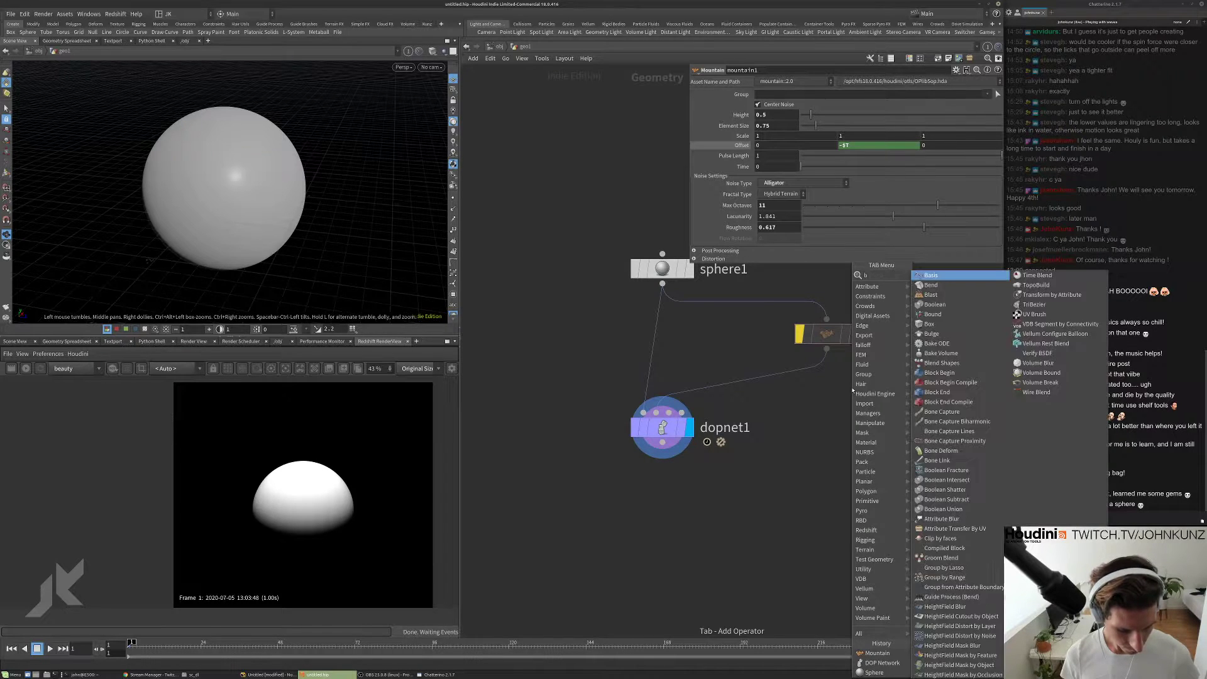
key("Up")
key("Down")
key("Return")
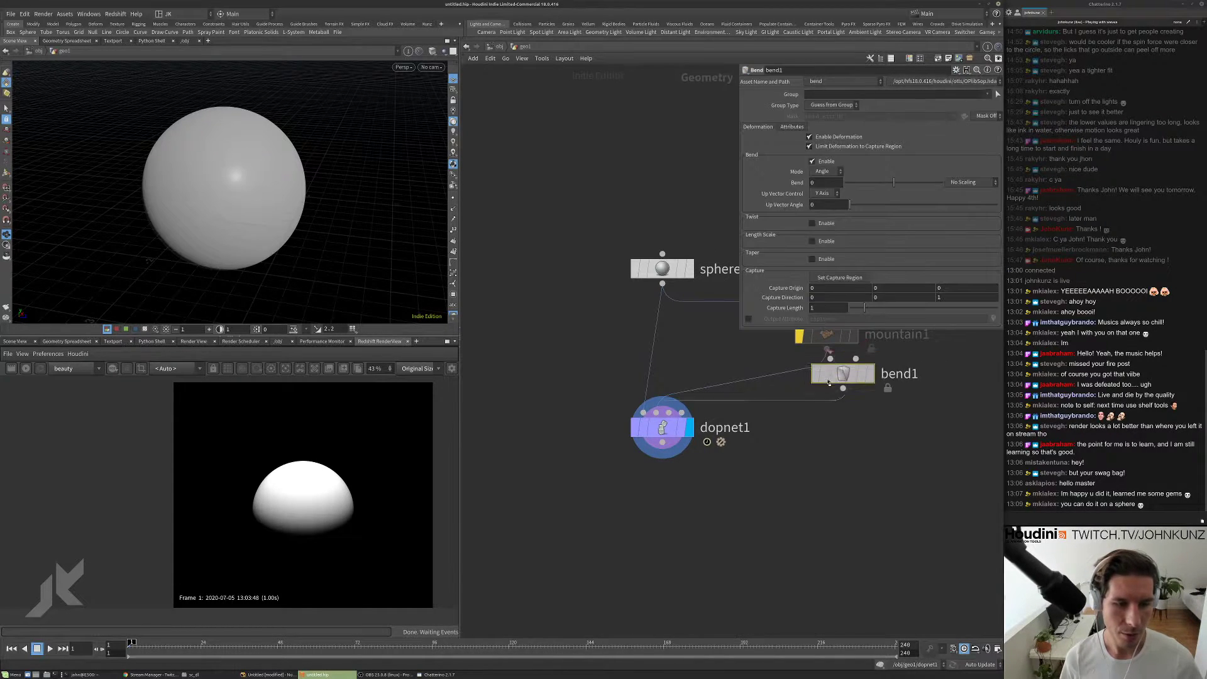
left_click(857, 396)
left_click_drag(857, 397, 847, 395)
key("Up")
key("Up")
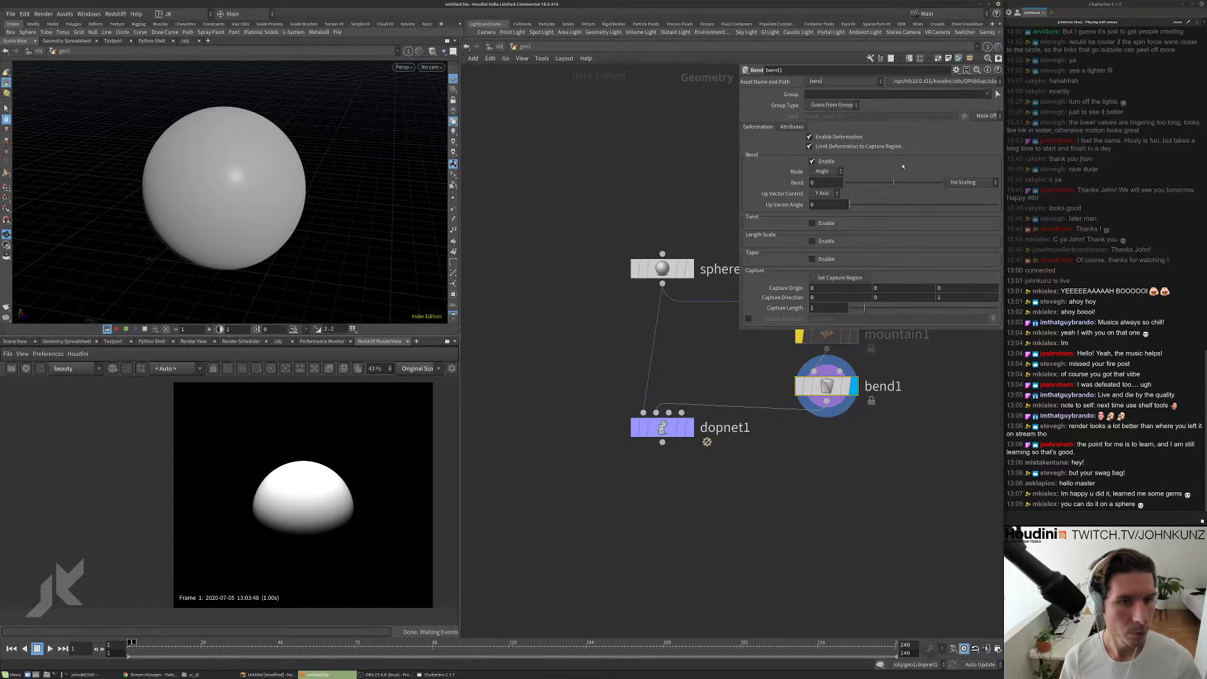
- Show the sphere's mesh detail in the viewport, set bend1's Bend to 14.4 and turn off Limit Deformation to Capture Region
left_click_drag(893, 182, 914, 182)
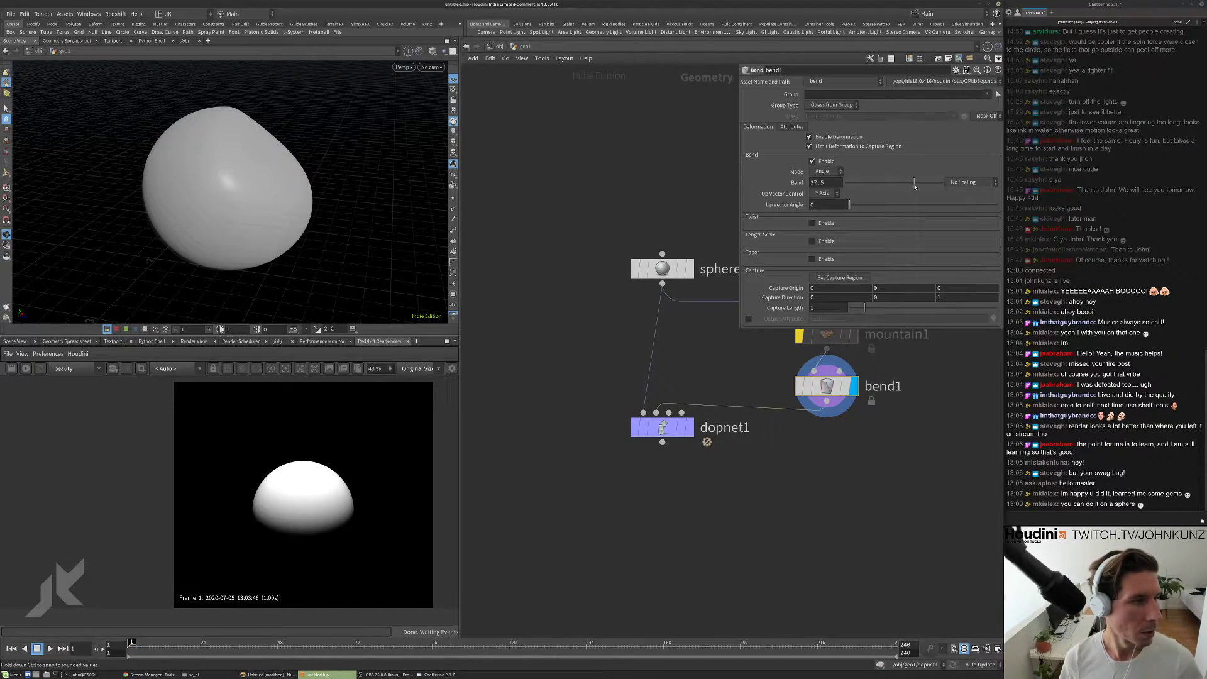
left_click(430, 49)
left_click(452, 149)
mouse_move(914, 183)
left_mouse_down()
mouse_move(849, 200)
mouse_move(891, 203)
mouse_move(869, 200)
mouse_move(894, 185)
mouse_move(935, 196)
mouse_move(901, 187)
left_mouse_up()
left_click(846, 146)
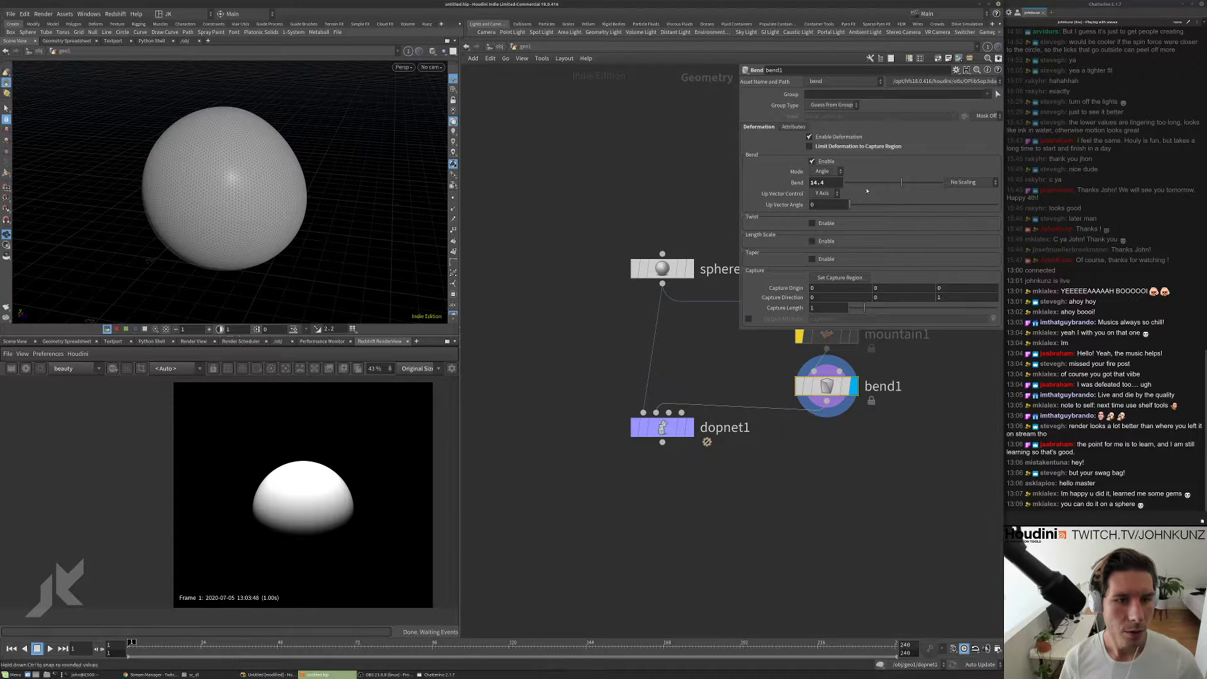
- Set bend1's Up Vector Control to Z Axis and its Bend to 26
left_click(825, 193)
left_click(822, 220)
mouse_move(901, 182)
left_mouse_down()
mouse_move(930, 188)
mouse_move(912, 189)
left_mouse_up()
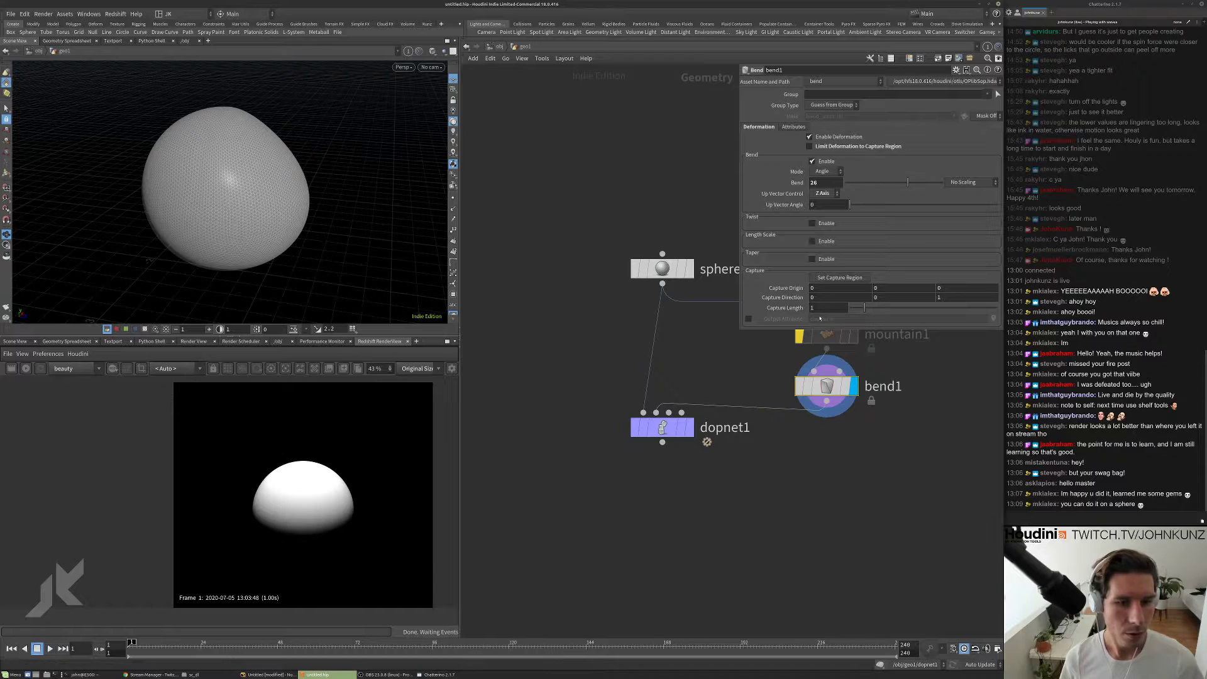
- Set bend1's Capture Direction to 0, 1, 0 and try a negative Bend angle
left_click(947, 297)
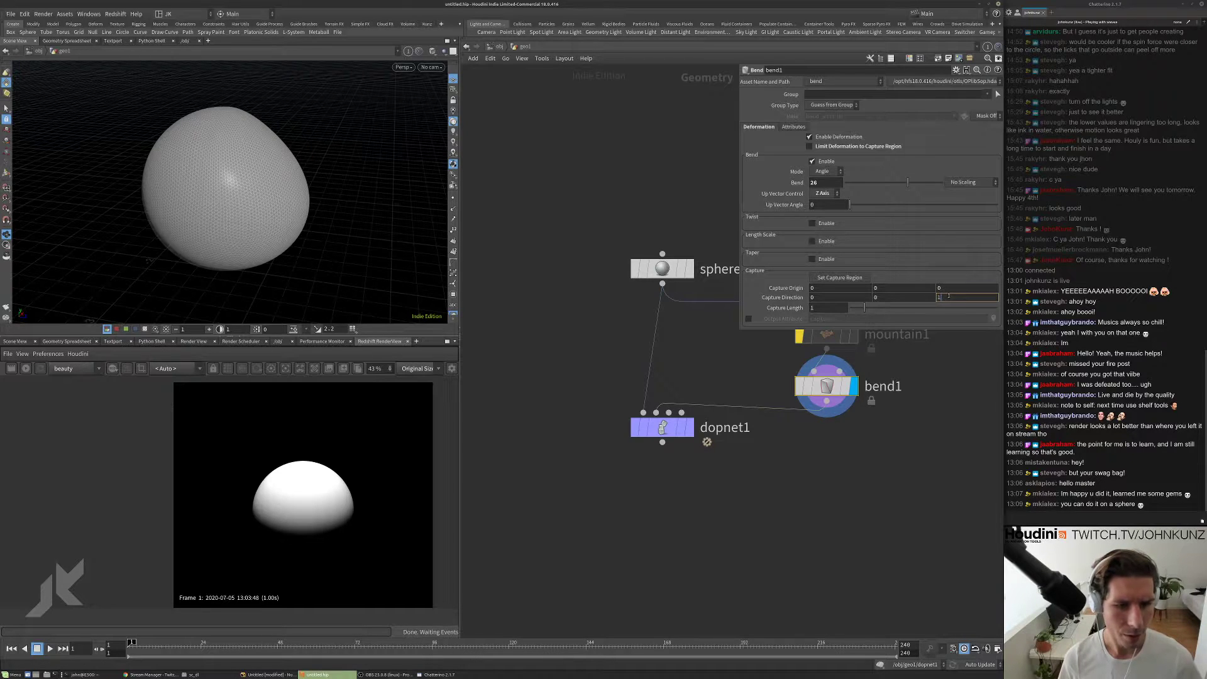
double_click(947, 296)
double_click(899, 296)
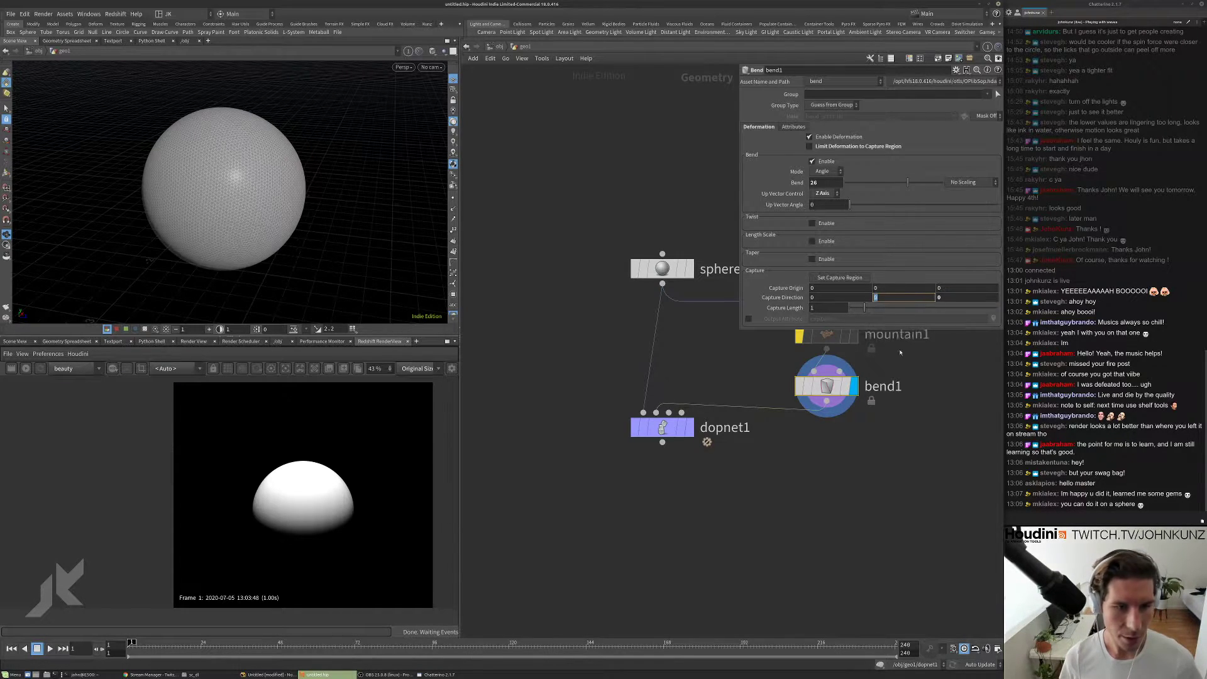
type("1")
key("Return")
mouse_move(908, 182)
left_mouse_down()
mouse_move(930, 188)
mouse_move(884, 184)
left_mouse_up()
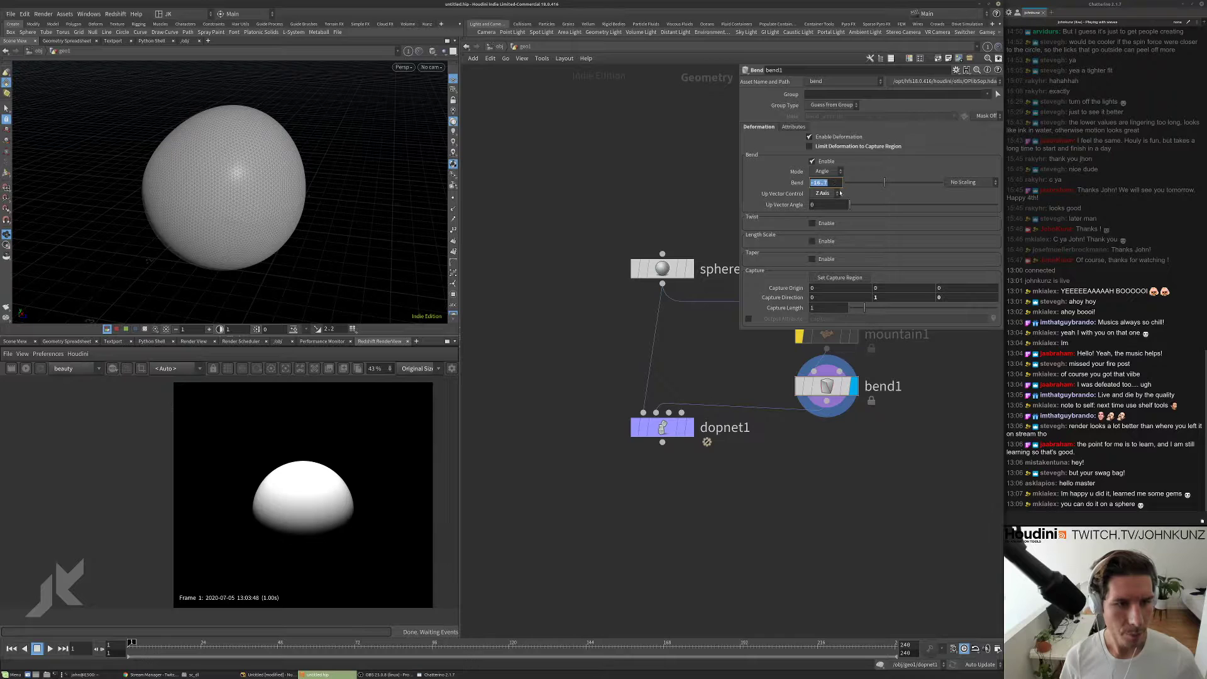
- Try a Capture Origin Y of -1.2 on bend1 with stronger negative Bend angles, and reset the Bend to 0
middle_click_drag(885, 287, 898, 194)
mouse_move(883, 182)
left_mouse_down()
mouse_move(844, 195)
mouse_move(877, 185)
left_mouse_up()
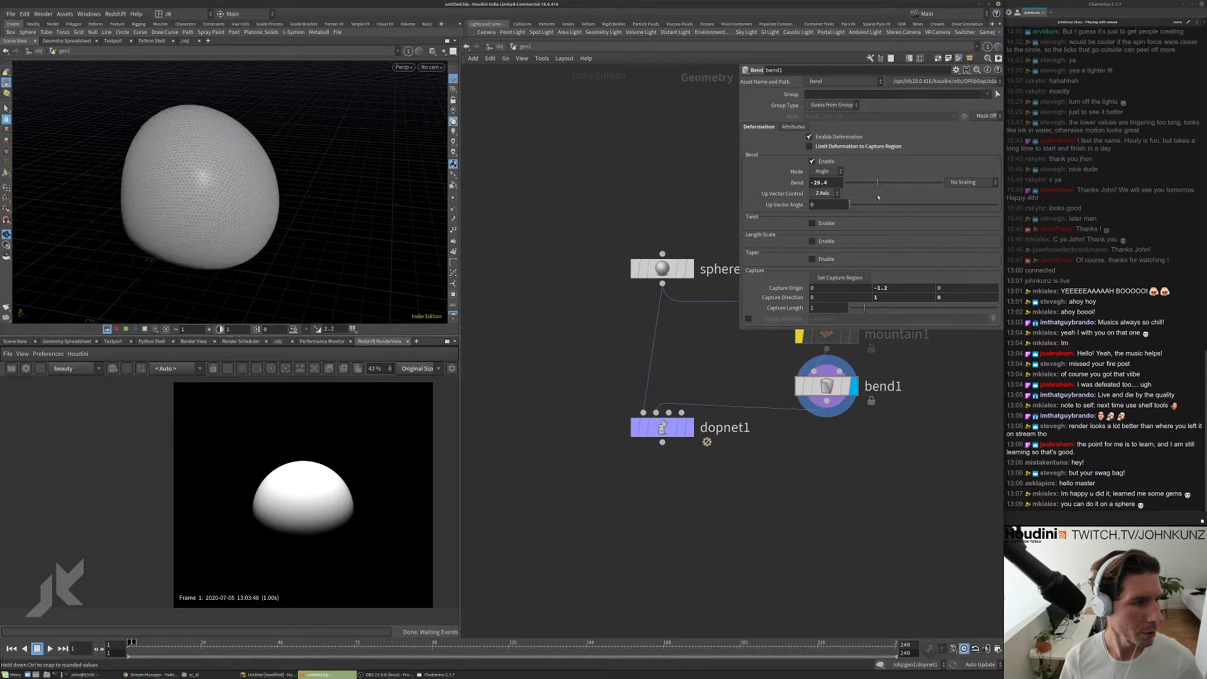
left_click_drag(352, 234, 304, 213)
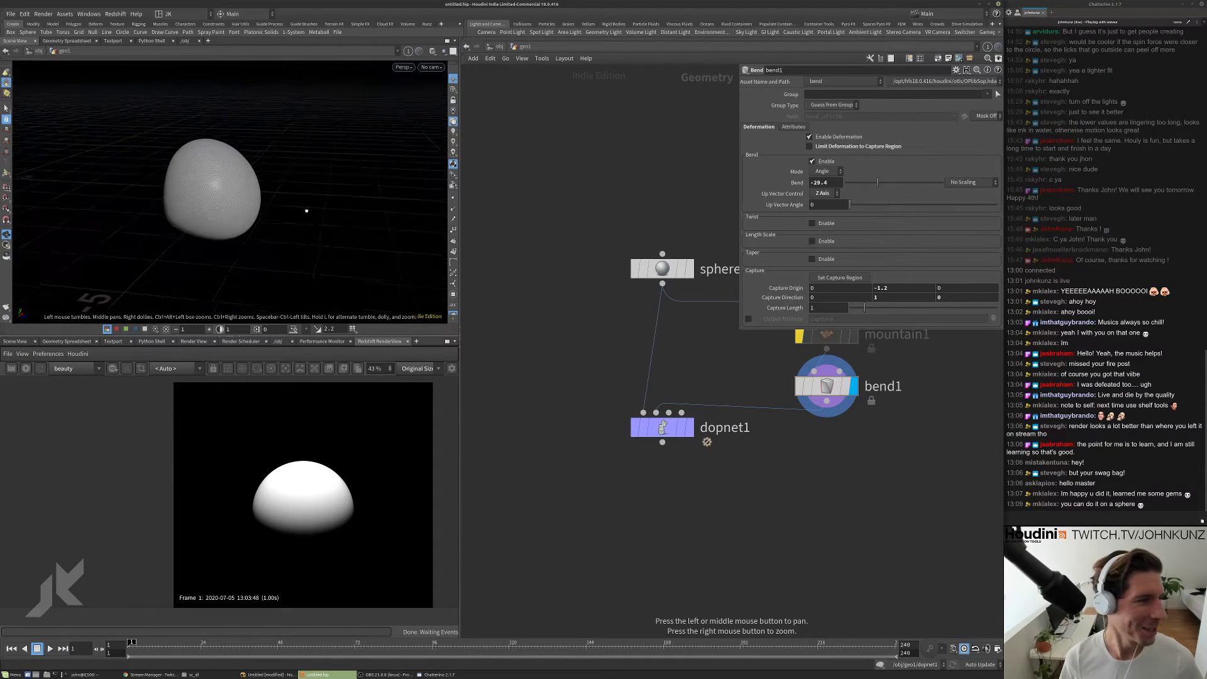
left_click_drag(878, 182, 844, 190)
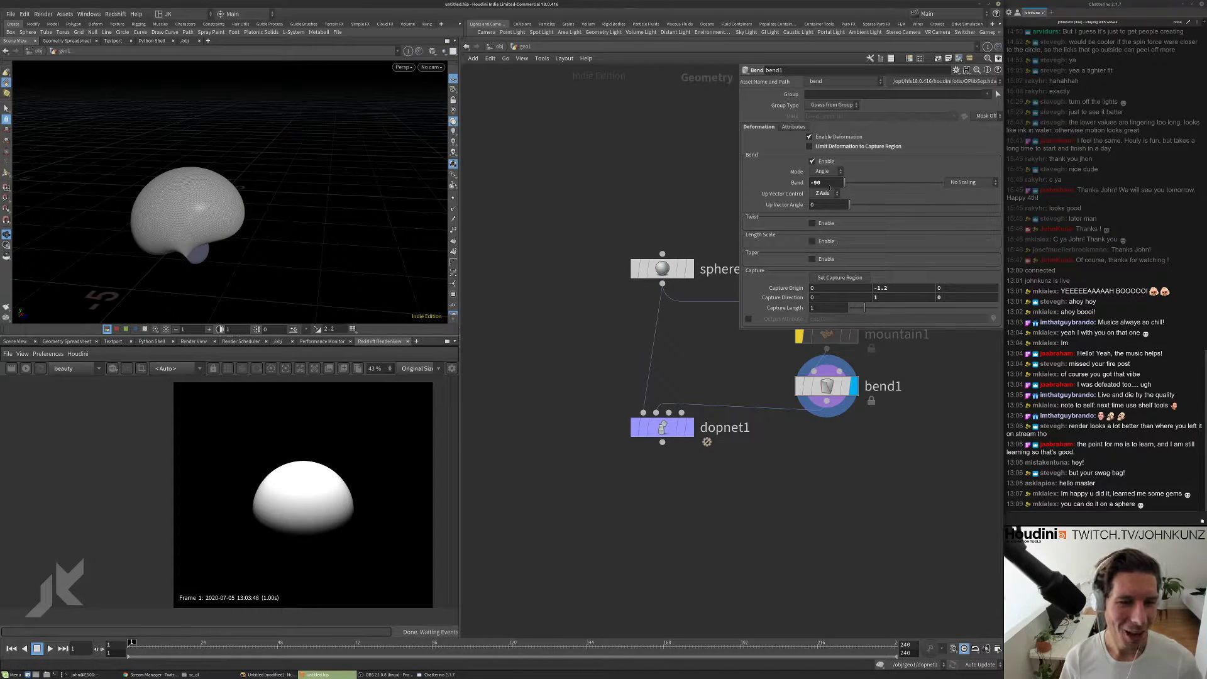
type("0")
key("Return")
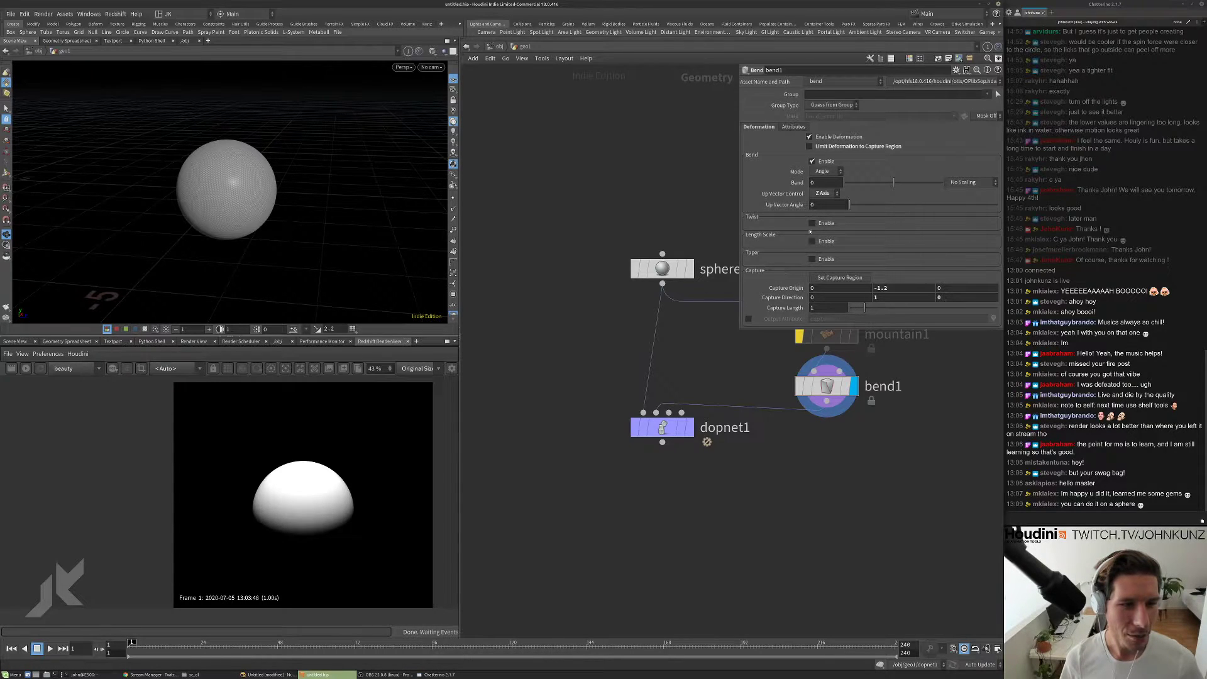
- Enable Twist on bend1 and set it to 104, inspecting the sphere up close
left_click(812, 223)
left_click_drag(893, 233, 922, 234)
right_click_drag(256, 183, 289, 179)
left_click_drag(289, 179, 304, 186)
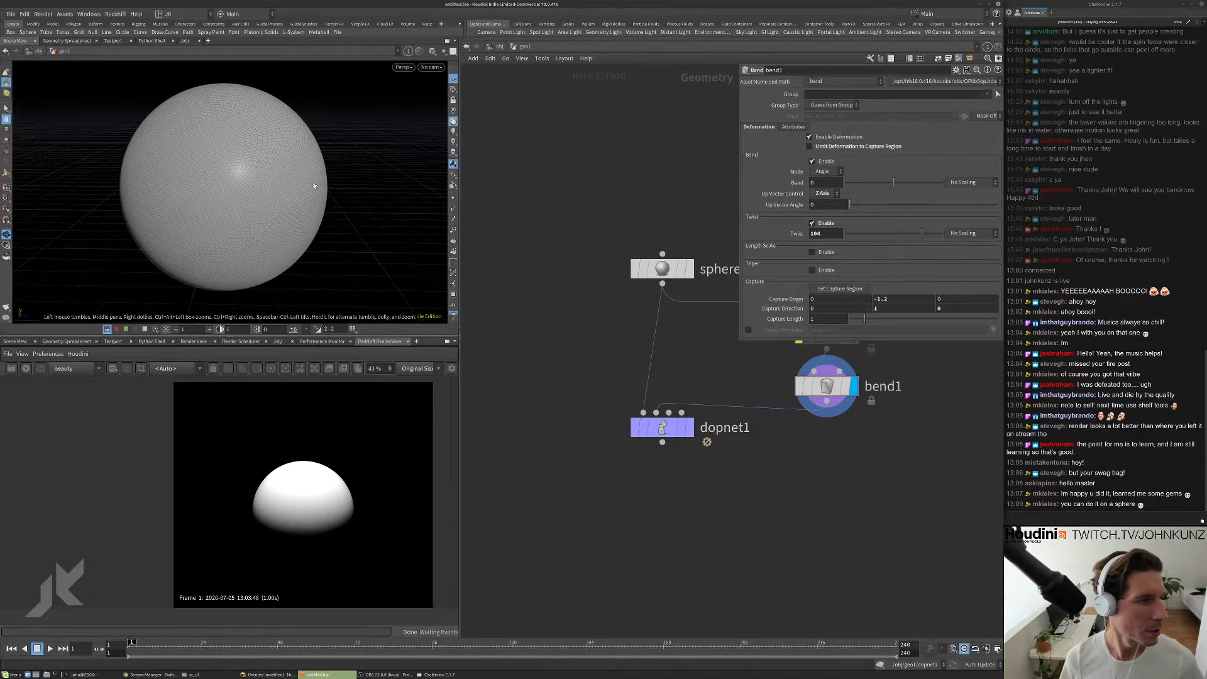
- Set bend1's Bend to 41.5 and its Capture Origin Y to 0
mouse_move(911, 187)
left_mouse_down()
mouse_move(877, 184)
mouse_move(916, 186)
left_mouse_up()
double_click(879, 299)
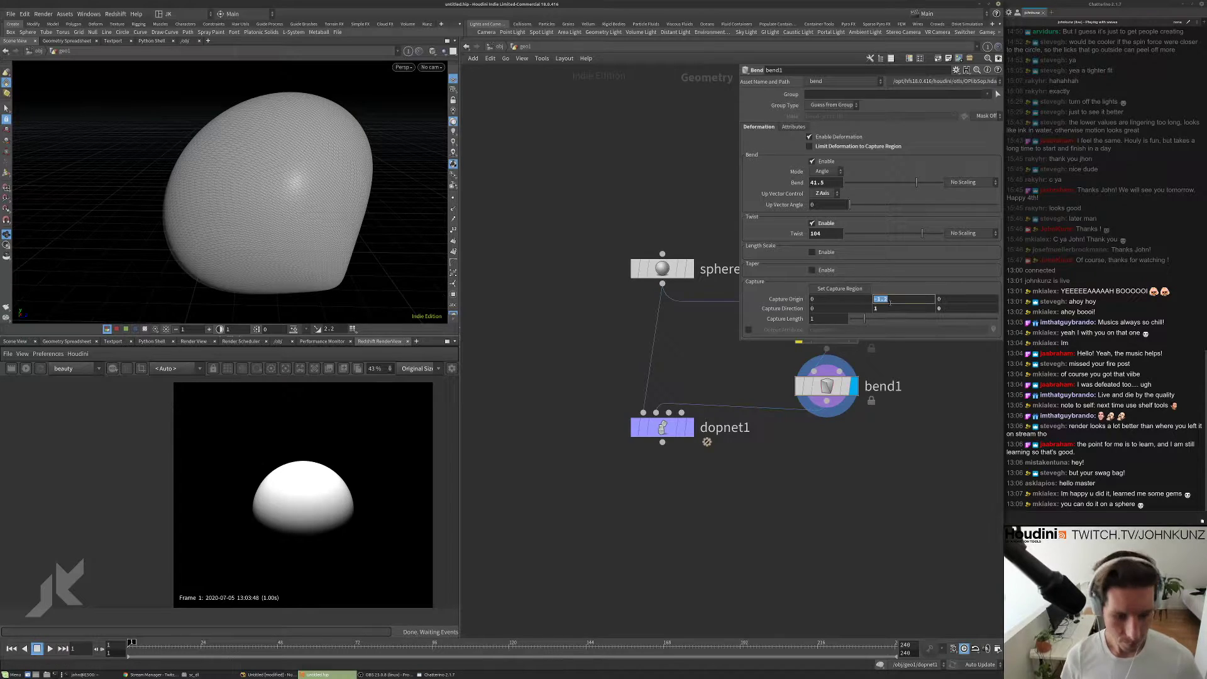
type("0")
key("Return")
- Set bend1's Twist to 103, disable its Bend deformation and reduce the Capture Length to about 0.79
mouse_move(922, 234)
left_mouse_down()
mouse_move(804, 242)
mouse_move(912, 237)
left_mouse_up()
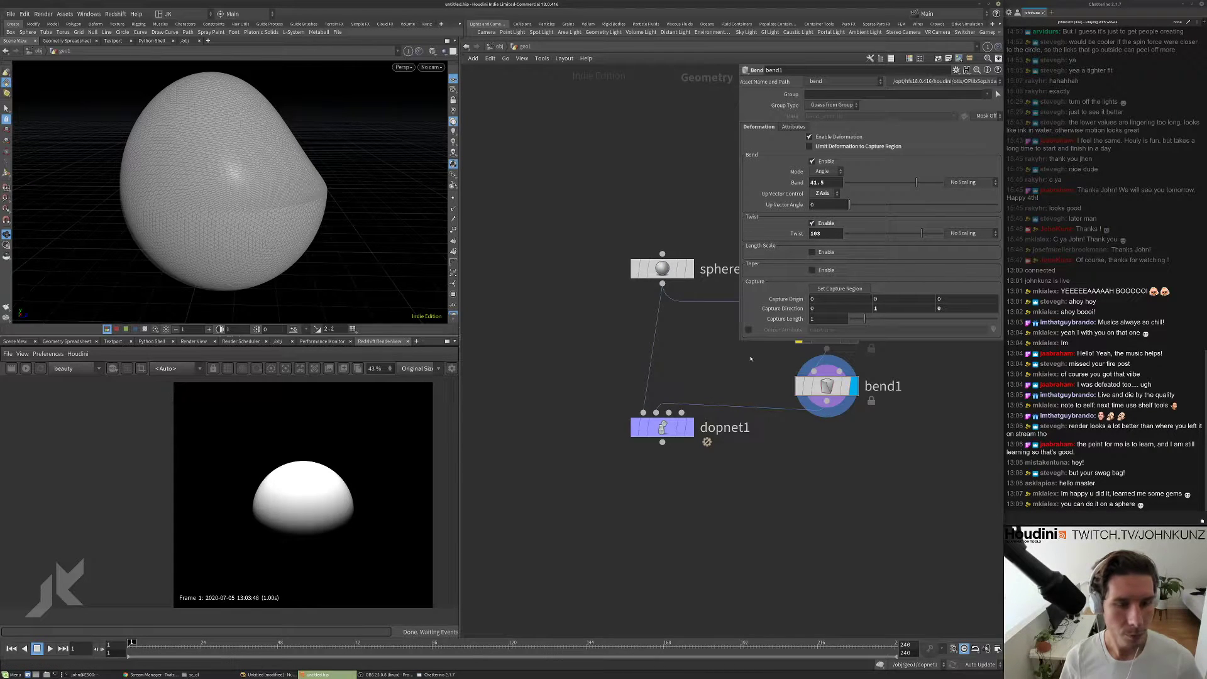
left_click(814, 162)
middle_click_drag(708, 331, 701, 360)
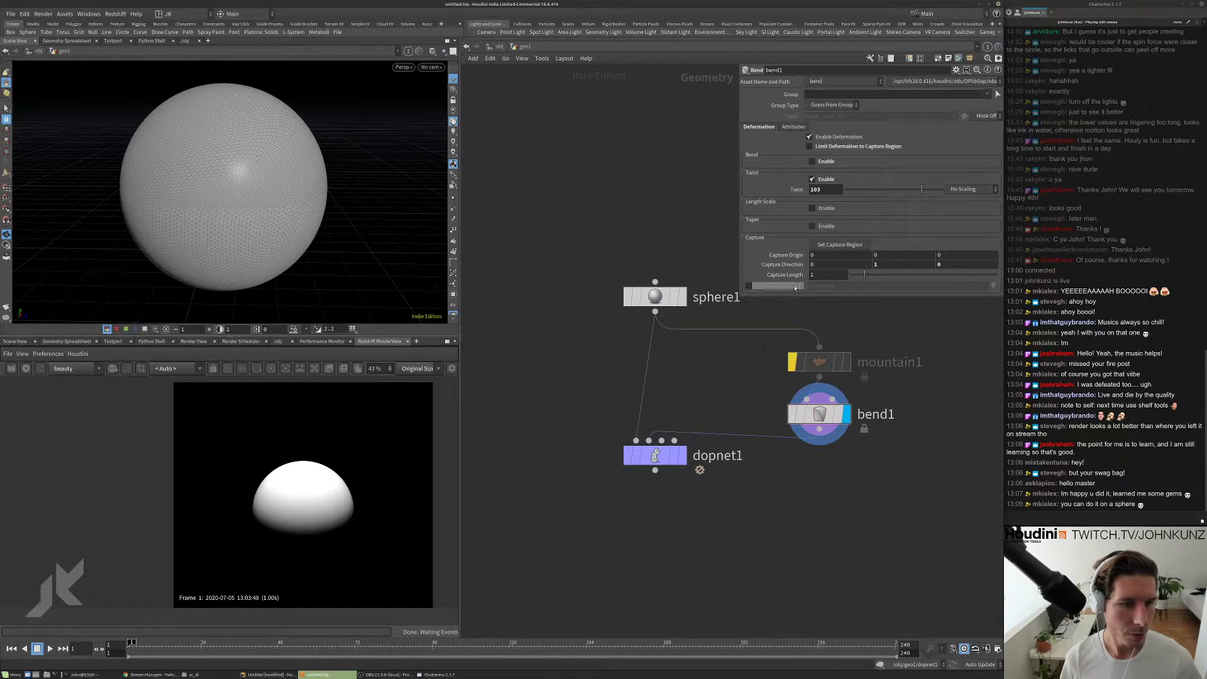
left_click_drag(864, 275, 860, 280)
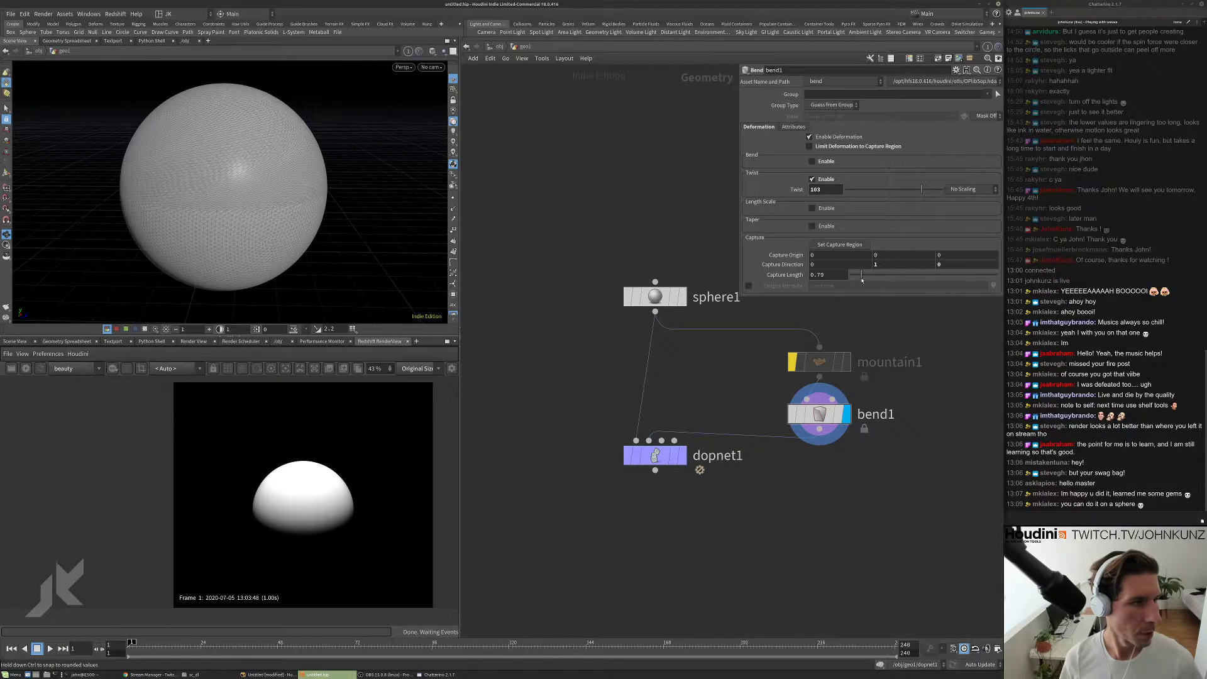
- Make dopnet1 the displayed node and play the simulation with the twisted rest geometry
left_click(681, 455)
left_click(654, 453)
key("Up")
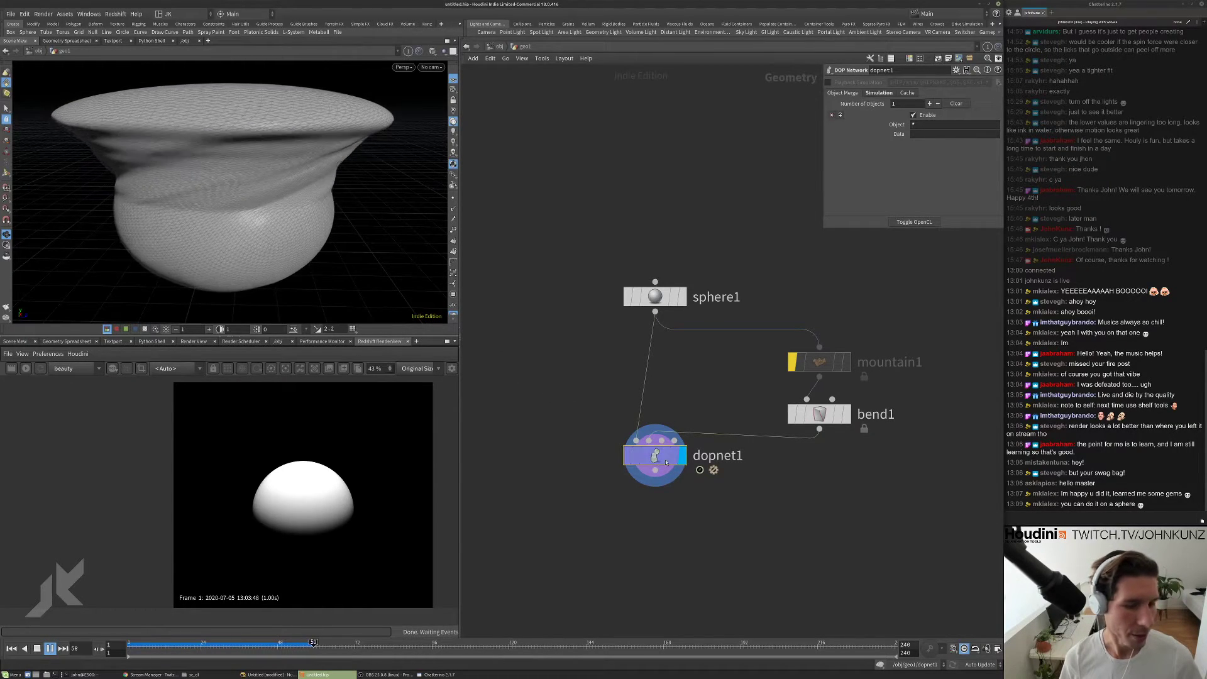
- Go inside dopnet1, rewind, lower ripplesolver1's Rest Spring to 0.099 and play the simulation
double_click(653, 456)
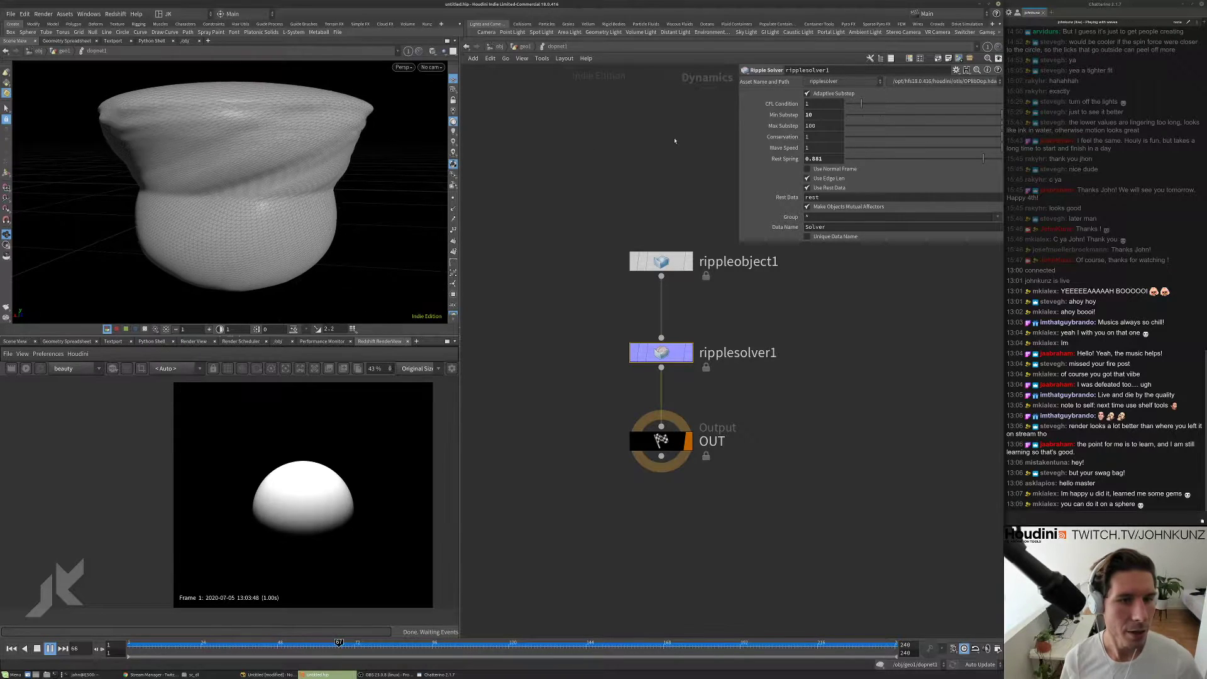
key("ctrl+Up")
left_click_drag(904, 160, 861, 160)
key("Up")
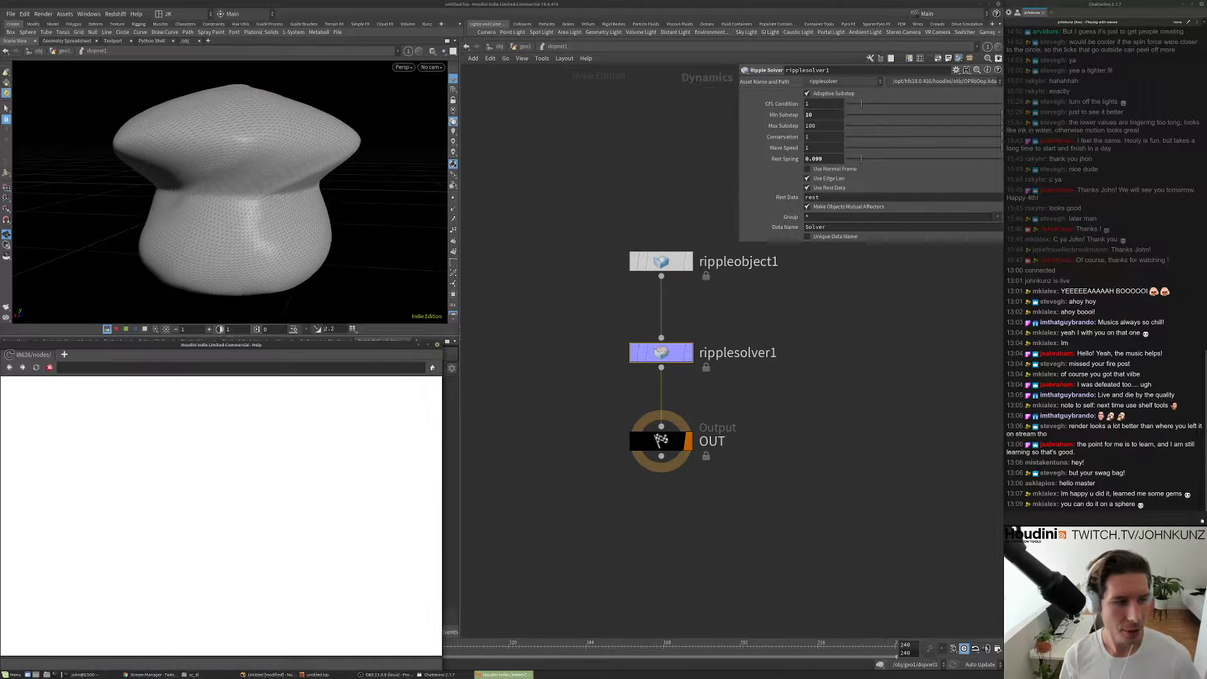
- Open the Ripple Solver help in its own window and read its overview of wave speed, rest spring and ripple propagation
left_click_drag(324, 346, 816, 248)
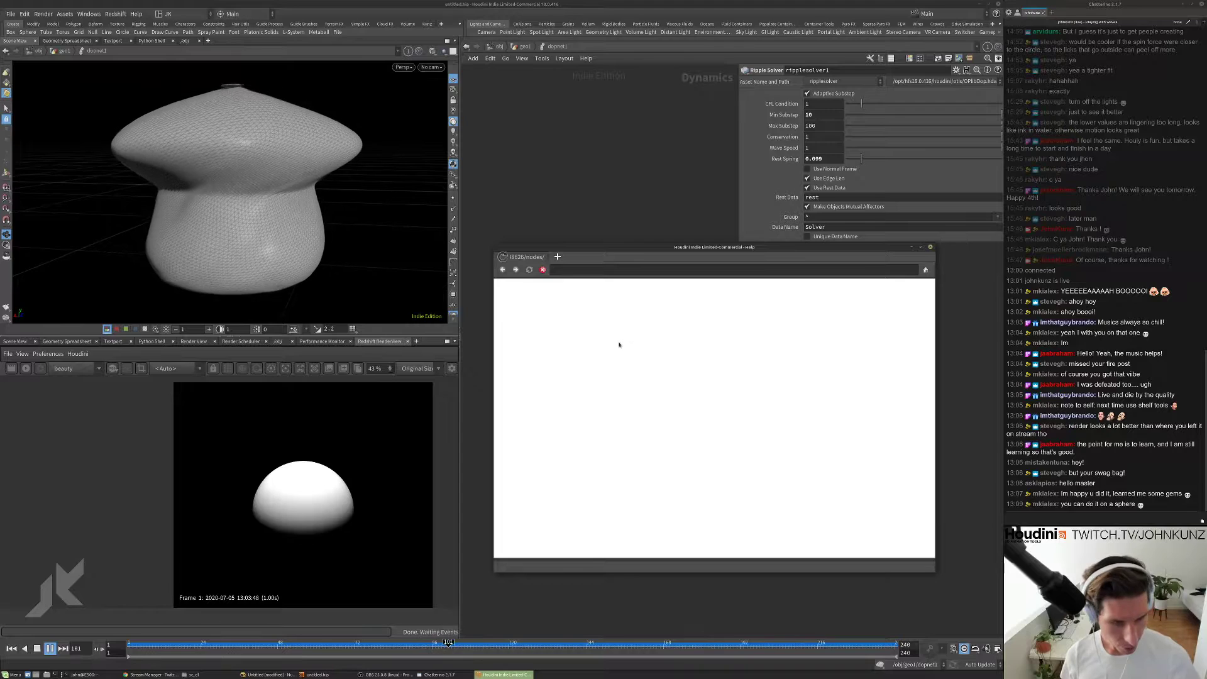
left_click(560, 196)
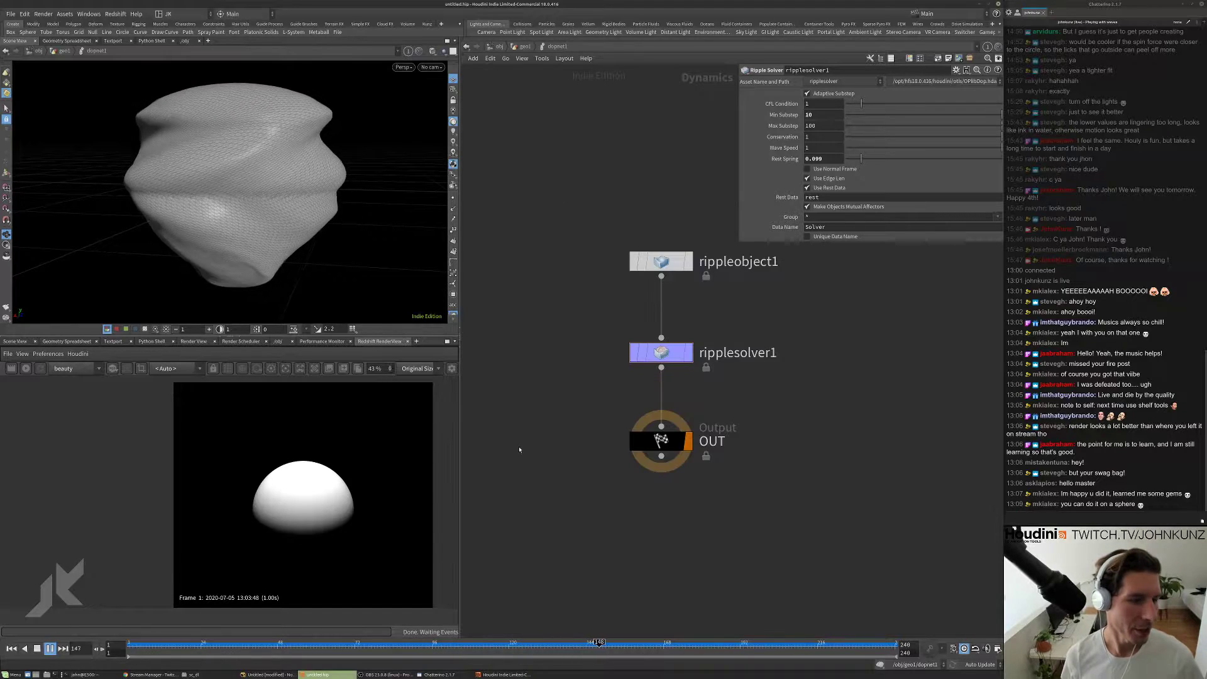
key("alt+Tab")
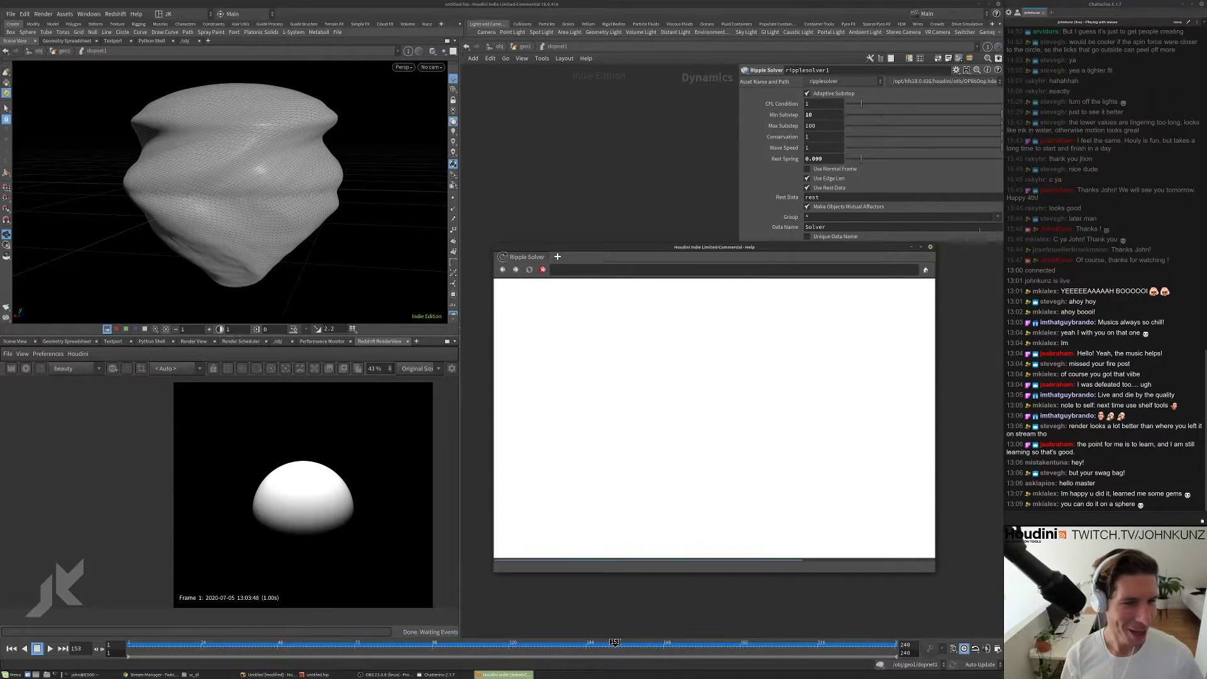
scroll(688, 421, "down", 2)
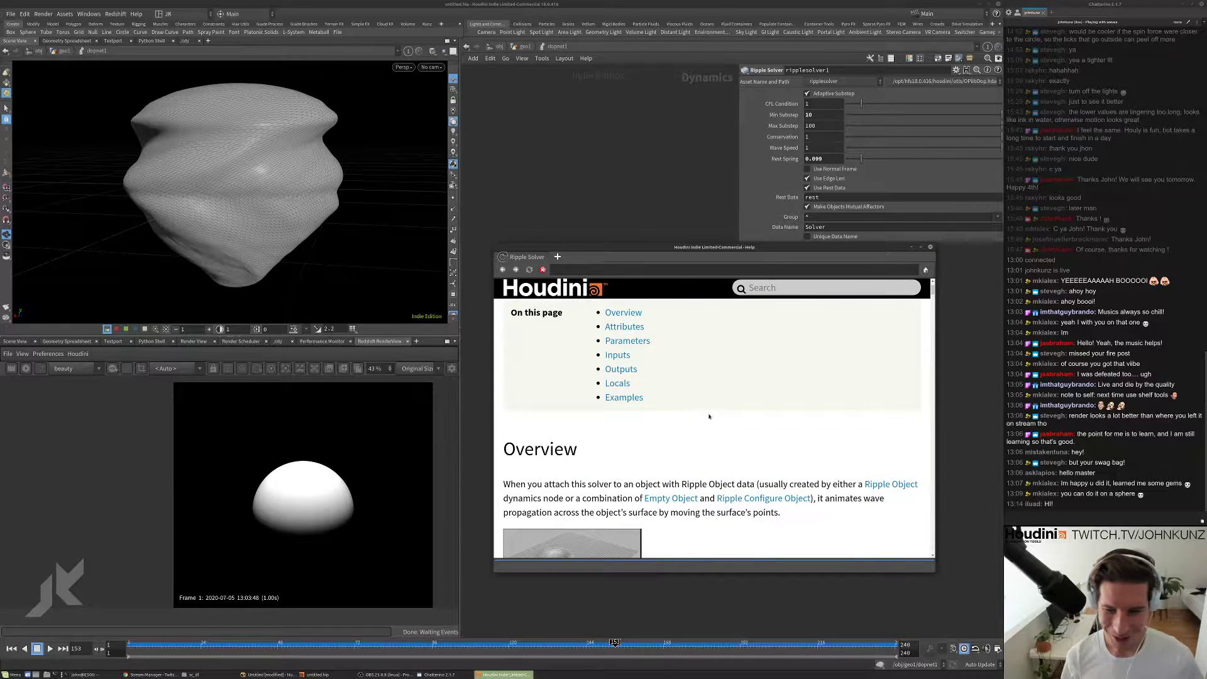
scroll(708, 416, "down", 2)
scroll(706, 411, "down", 2)
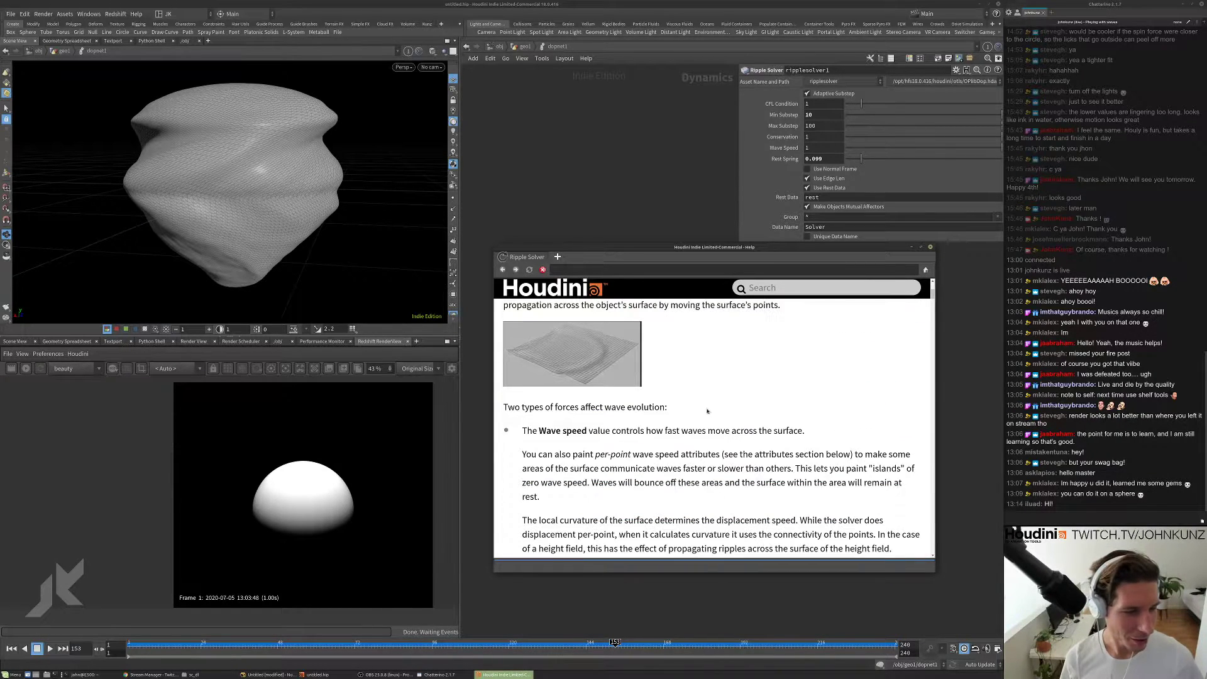
scroll(704, 409, "up", 1)
scroll(635, 396, "down", 4)
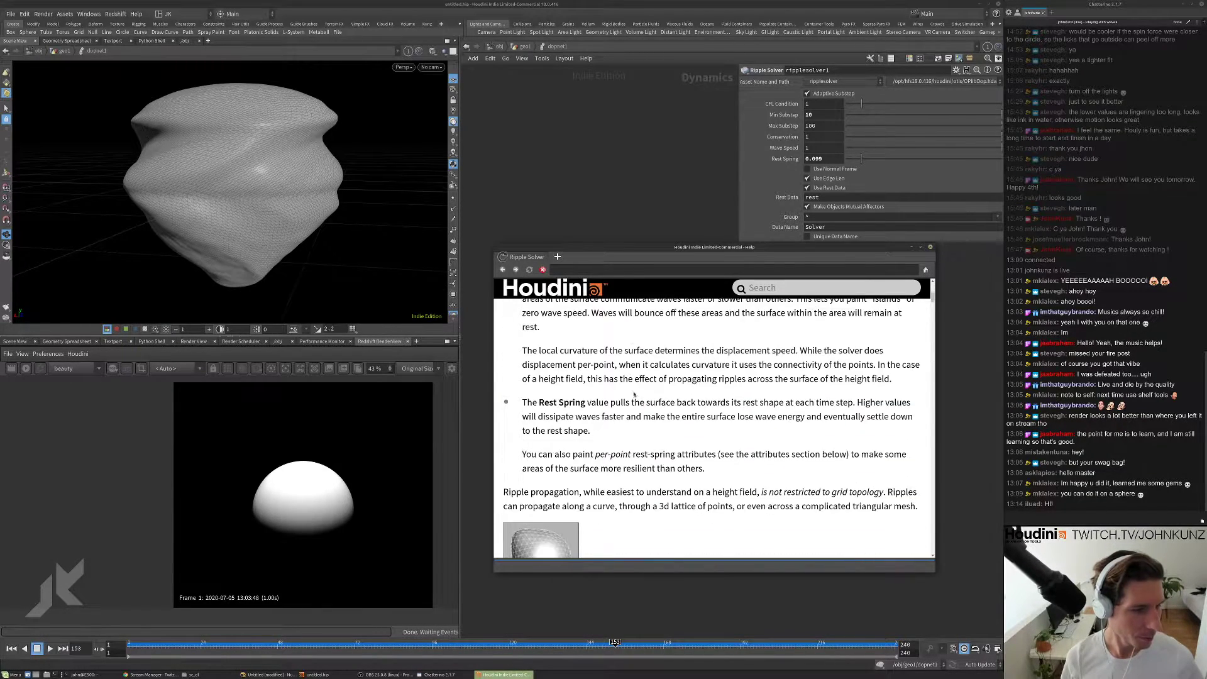
scroll(634, 393, "down", 3)
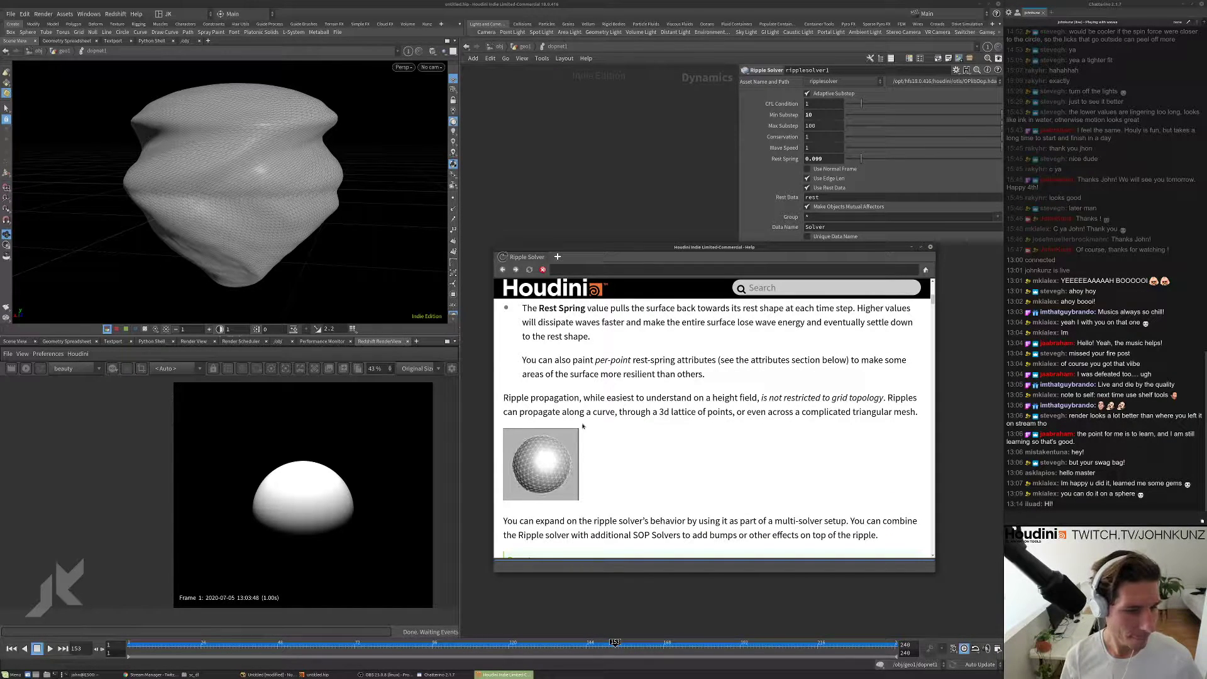
scroll(691, 384, "down", 2)
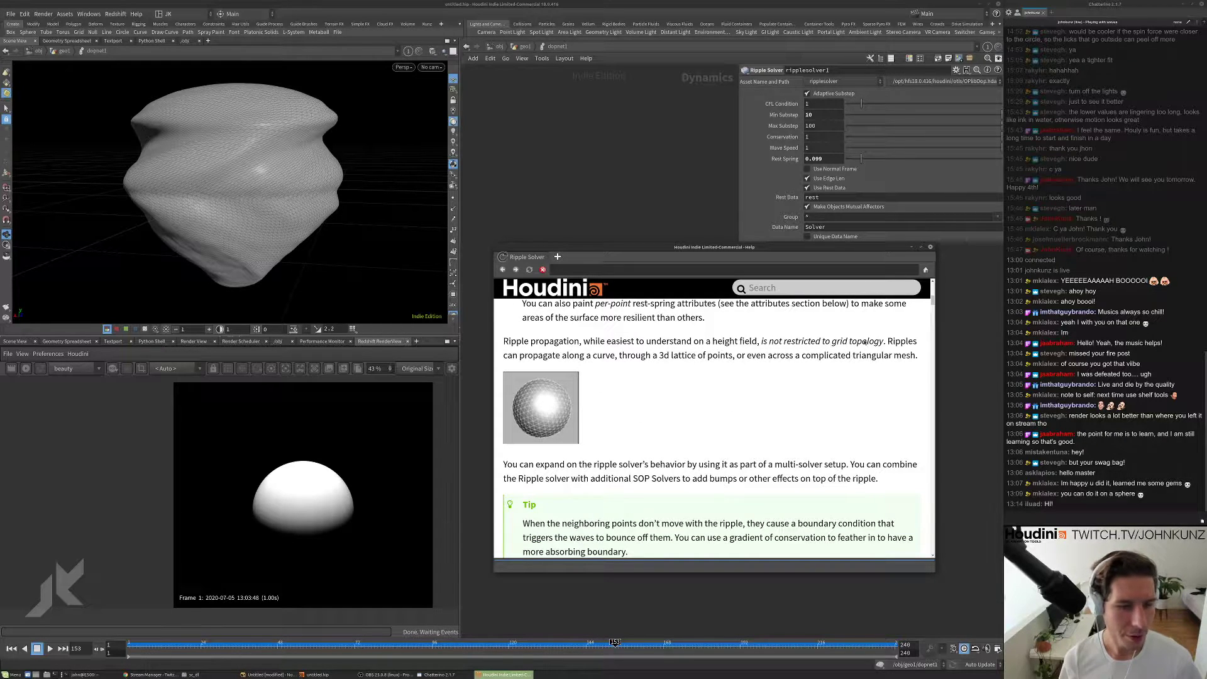
scroll(653, 402, "down", 1)
- Read which per-point attributes override the Ripple Solver's parameters, review the multi-solver note and close the help window
scroll(643, 401, "down", 15)
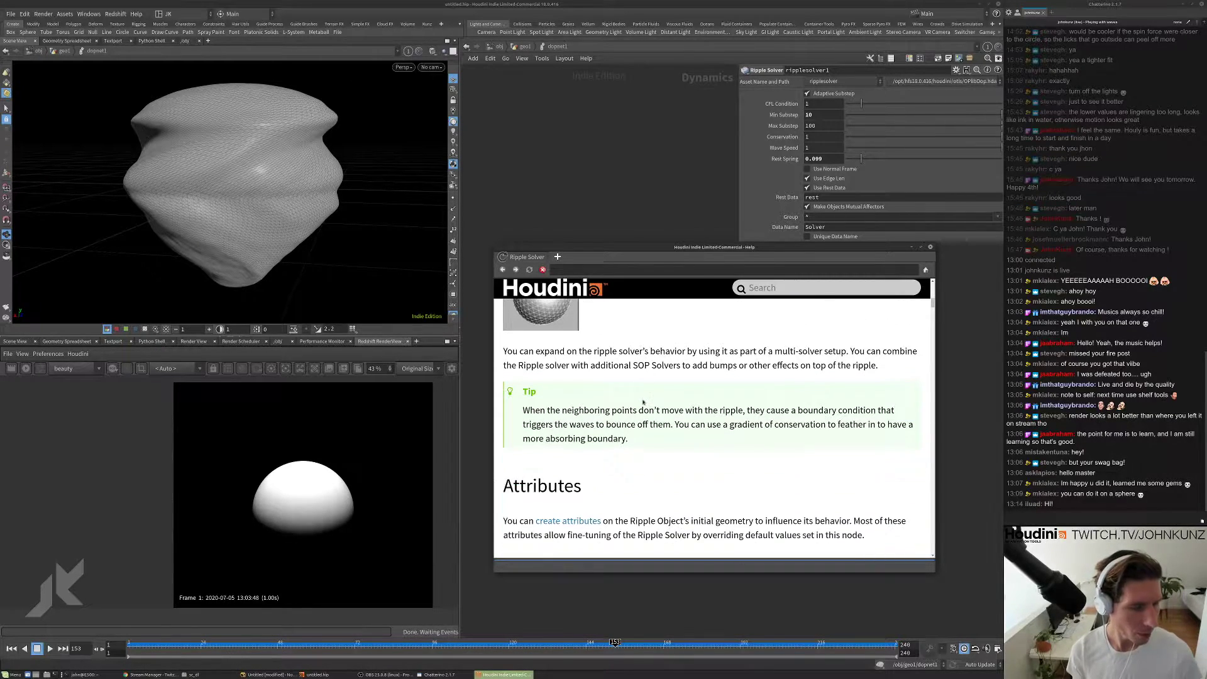
scroll(521, 387, "down", 6)
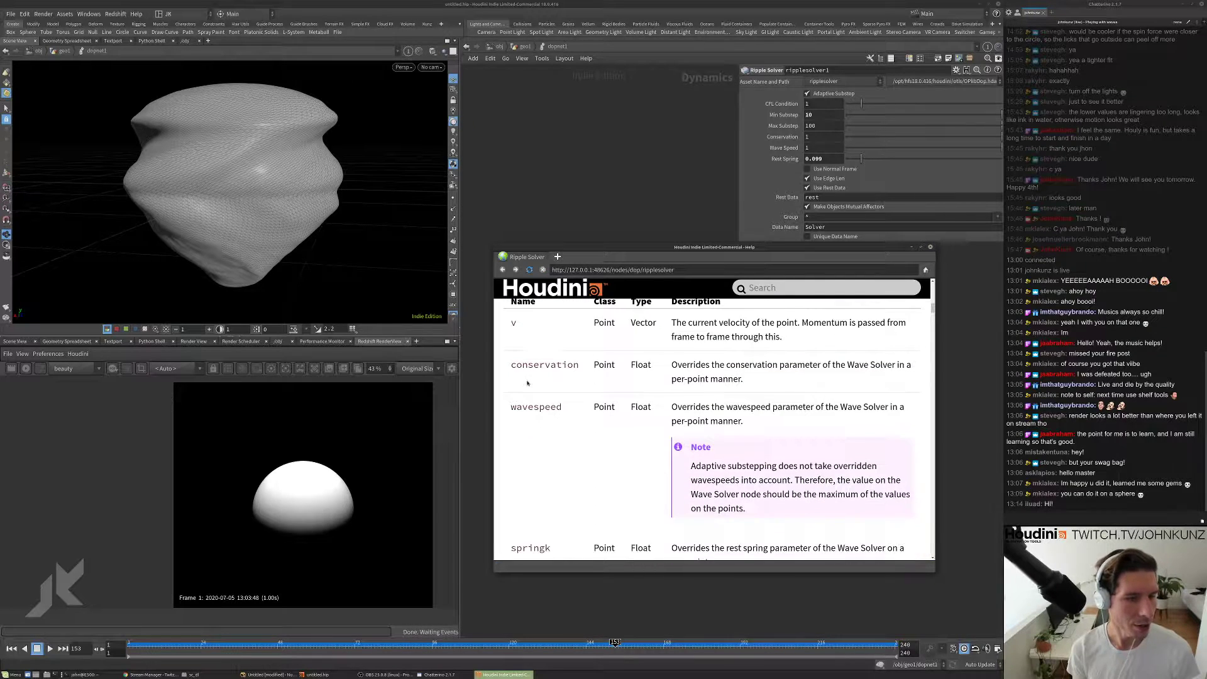
scroll(528, 394, "up", 4)
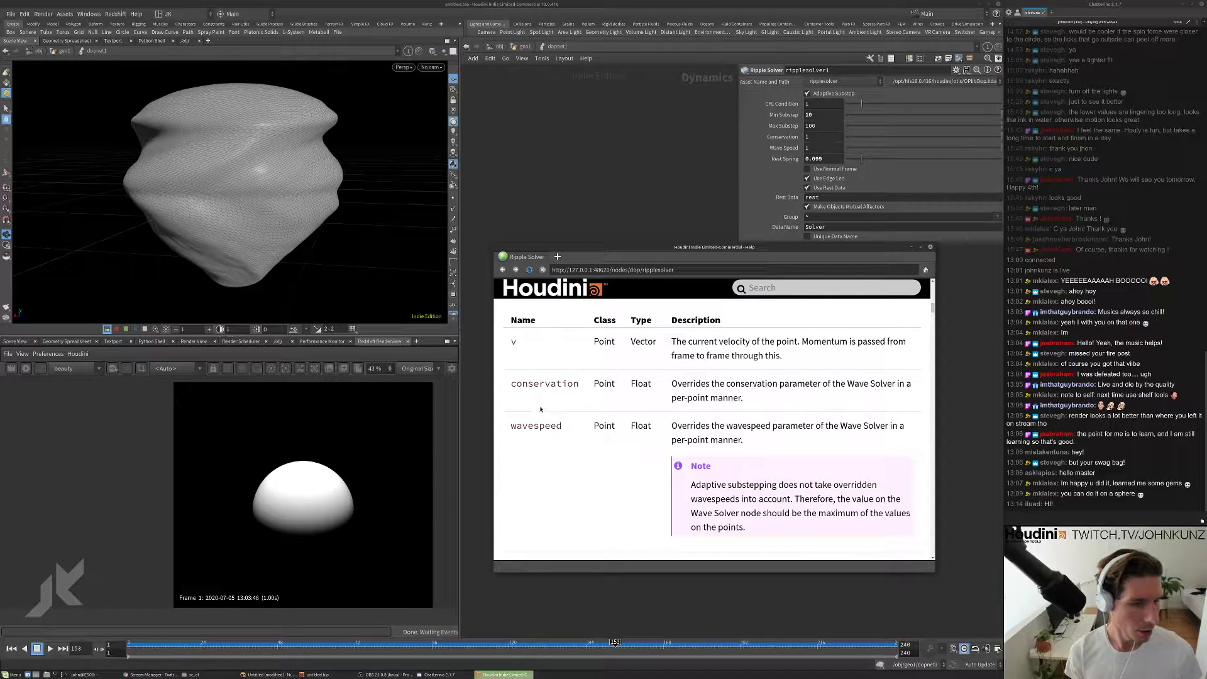
scroll(540, 409, "down", 3)
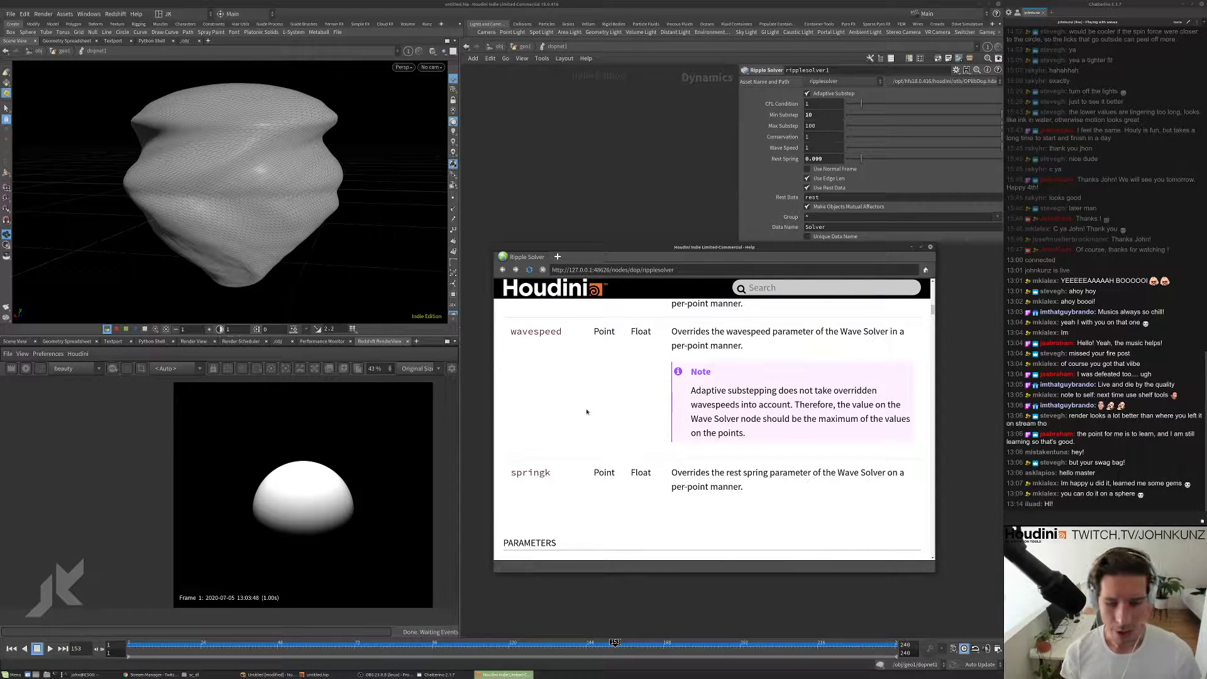
scroll(625, 492, "up", 10)
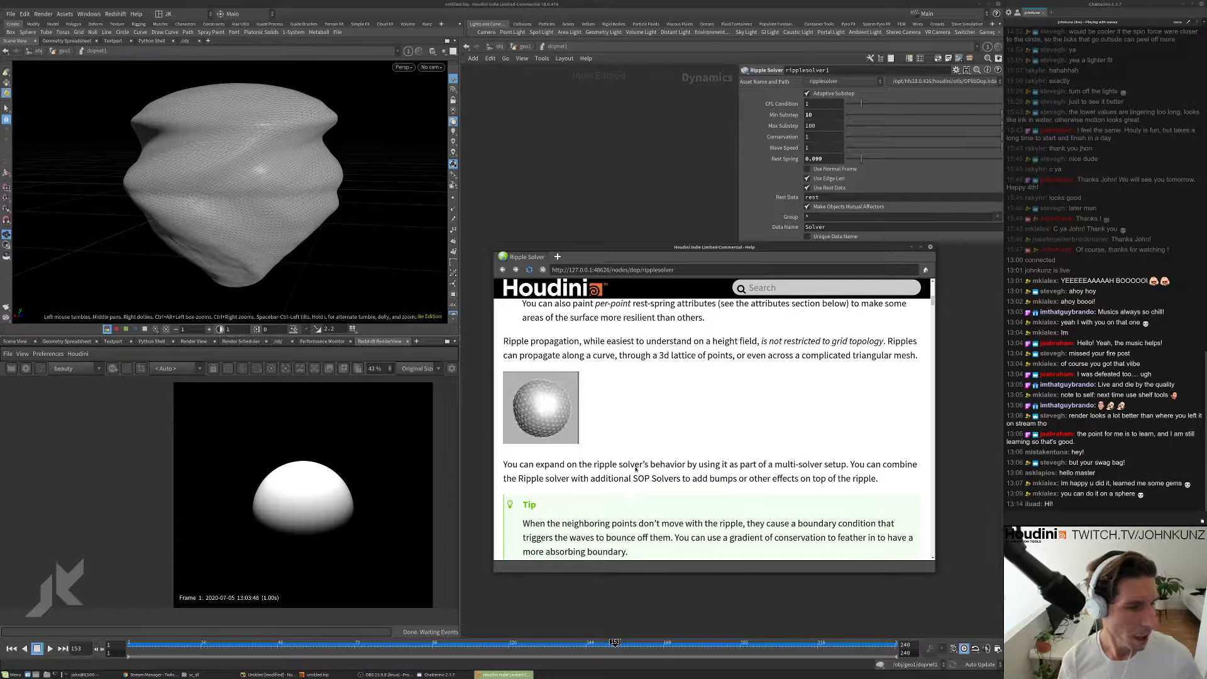
scroll(628, 467, "up", 1)
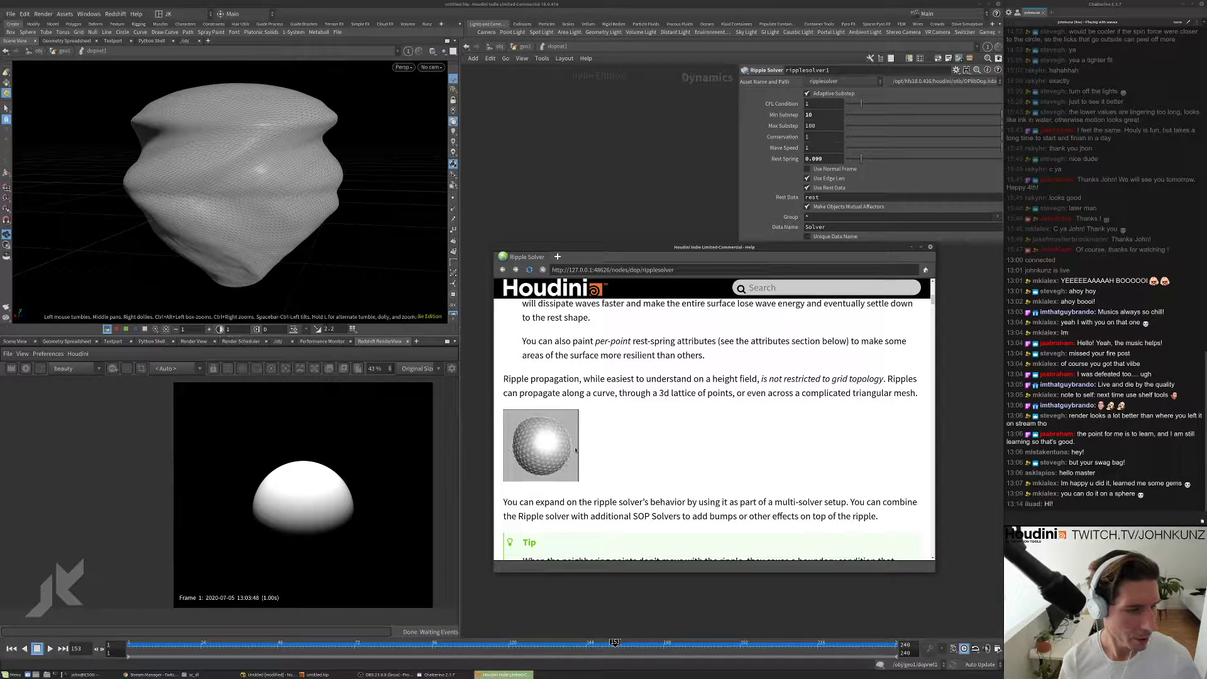
left_click(930, 247)
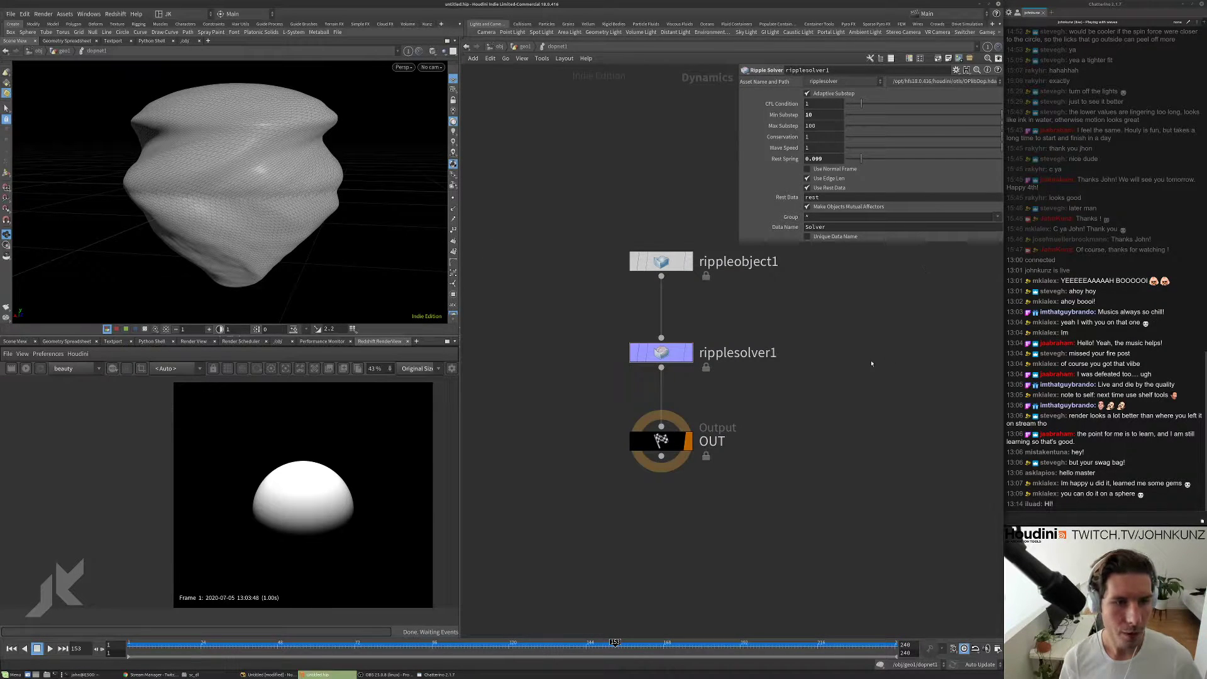
- Set ripplesolver1's Rest Spring to 0.173 and Conservation to 0.352, play the simulation and rewind it
left_click_drag(861, 159, 885, 156)
left_click(901, 138)
key("Up")
key("ctrl+Up")
key("Up")
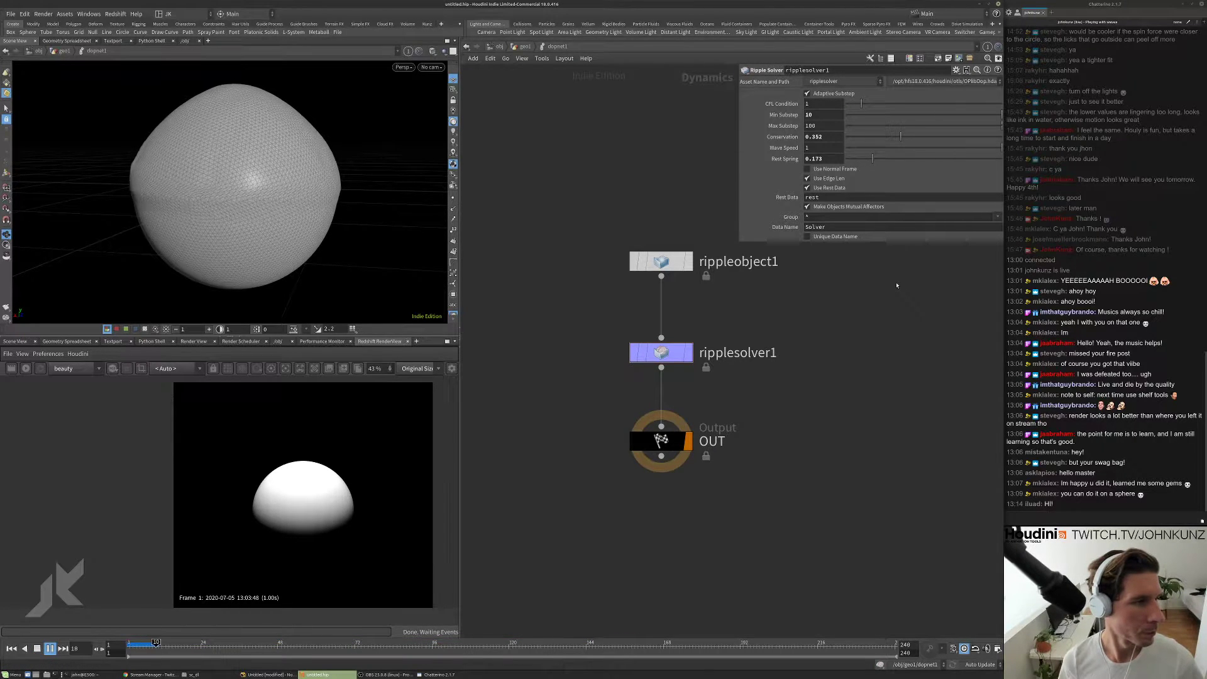
key("ctrl+Up")
- Try a Conservation of 4 on ripplesolver1 and play the simulation
double_click(822, 137)
type("4")
key("Return")
key("Up")
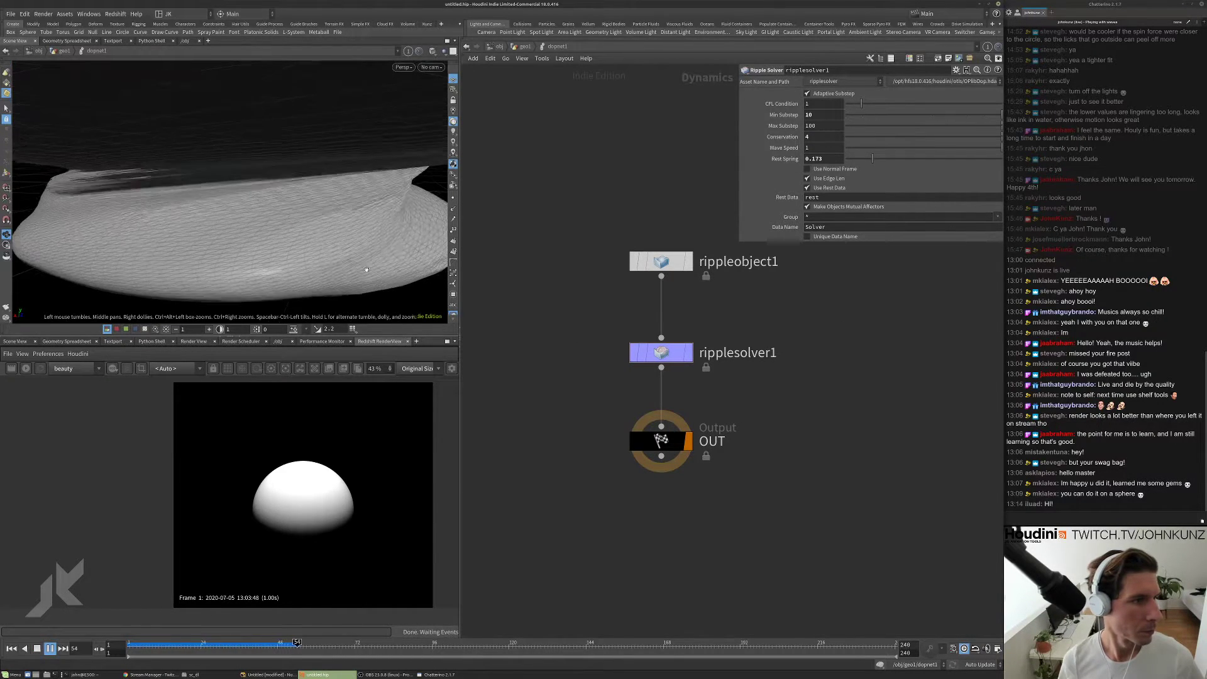
key("ctrl+Up")
- Set ripplesolver1's Conservation to about 0.69 and Wave Speed to 1.5, and play the simulation while viewing the sphere from other angles
mouse_move(945, 137)
left_mouse_down()
mouse_move(978, 136)
mouse_move(952, 137)
left_mouse_up()
middle_click_drag(831, 149, 853, 150)
key("Up")
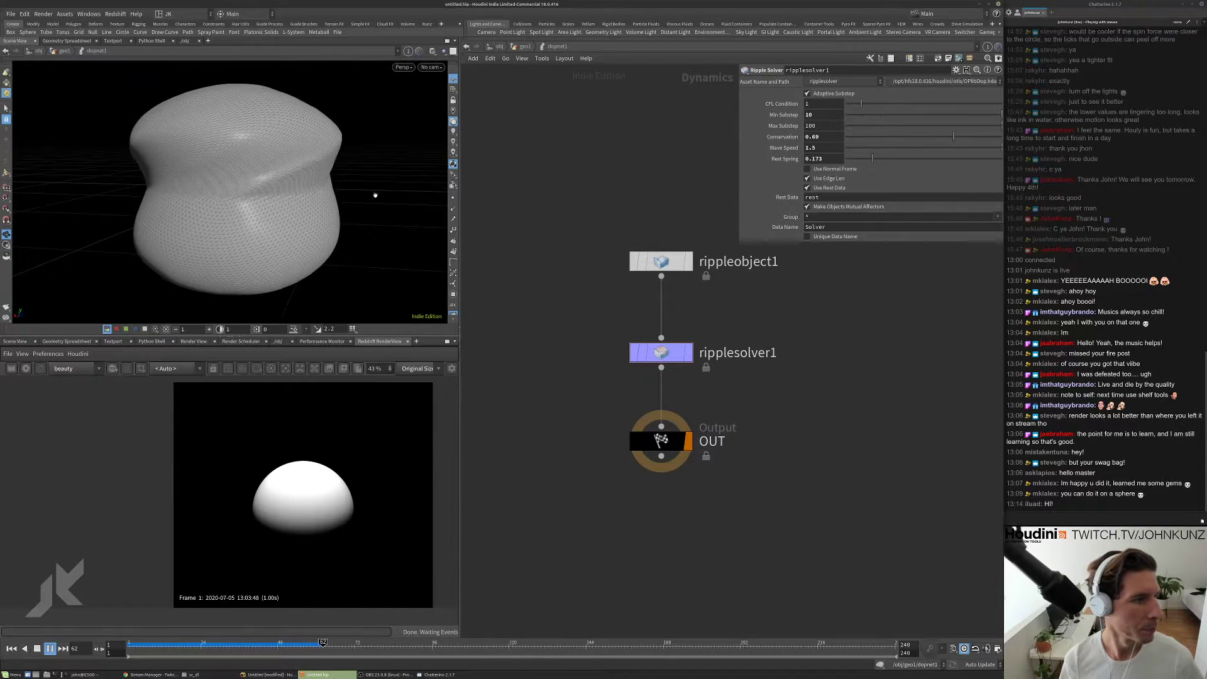
right_click_drag(390, 164, 223, 218)
left_click_drag(224, 218, 276, 245)
right_click_drag(277, 245, 476, 95)
key("Up")
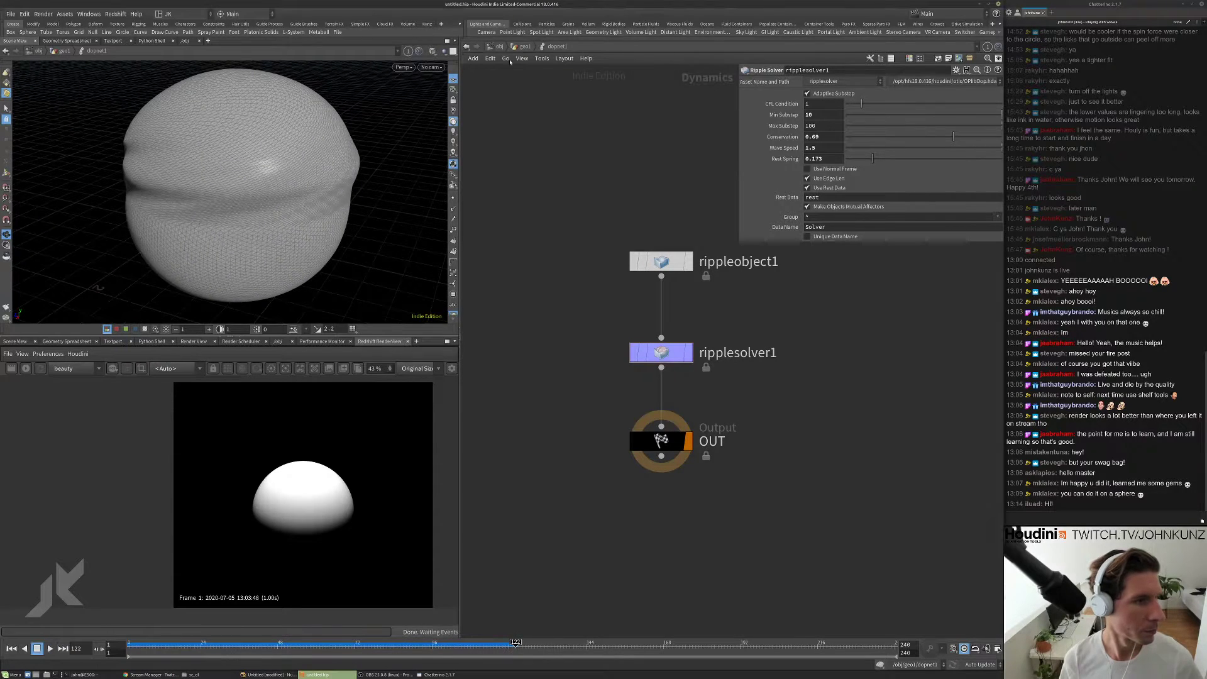
key("ctrl+Up")
- Return to geo1, raise bend1's Capture Length to 1.47, play the simulation briefly and rewind it
left_click(524, 47)
left_click(821, 415)
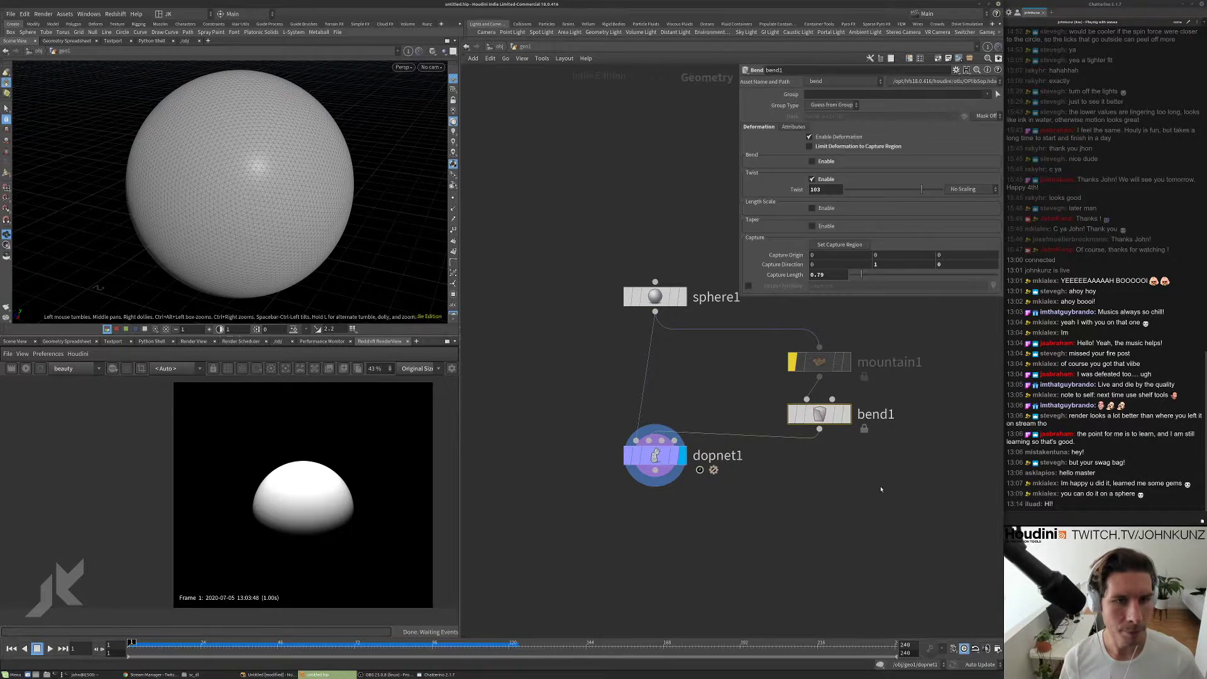
middle_click_drag(864, 316, 833, 325)
left_click_drag(861, 276, 871, 275)
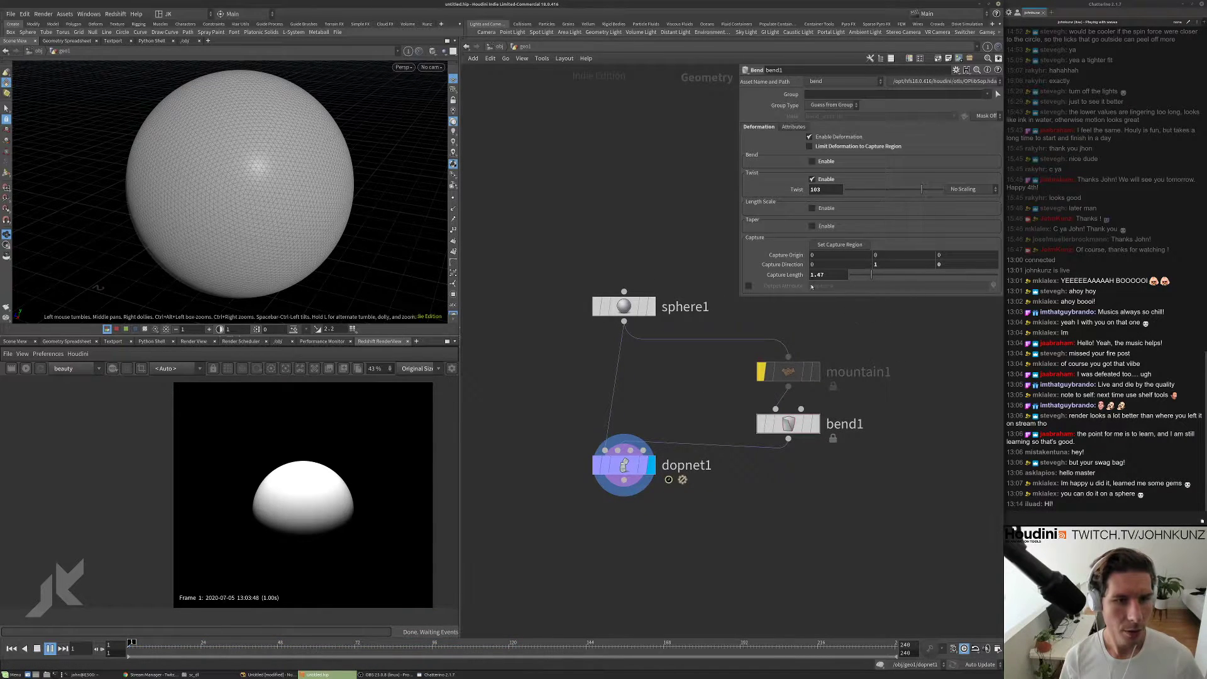
key("Up")
key("Up")
key("ctrl+Up")
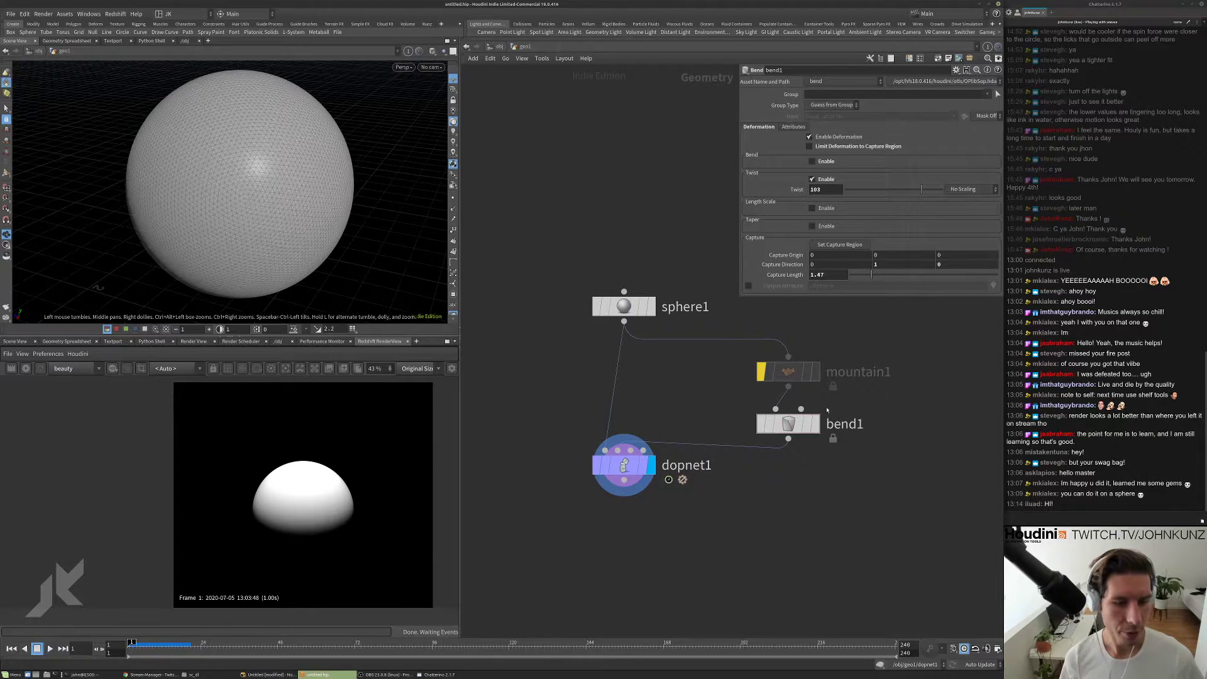
- Display bend1 and animate its Twist with the expression 103 * sin($FF*4)
left_click(814, 424)
left_click(819, 189)
type("* sin(")
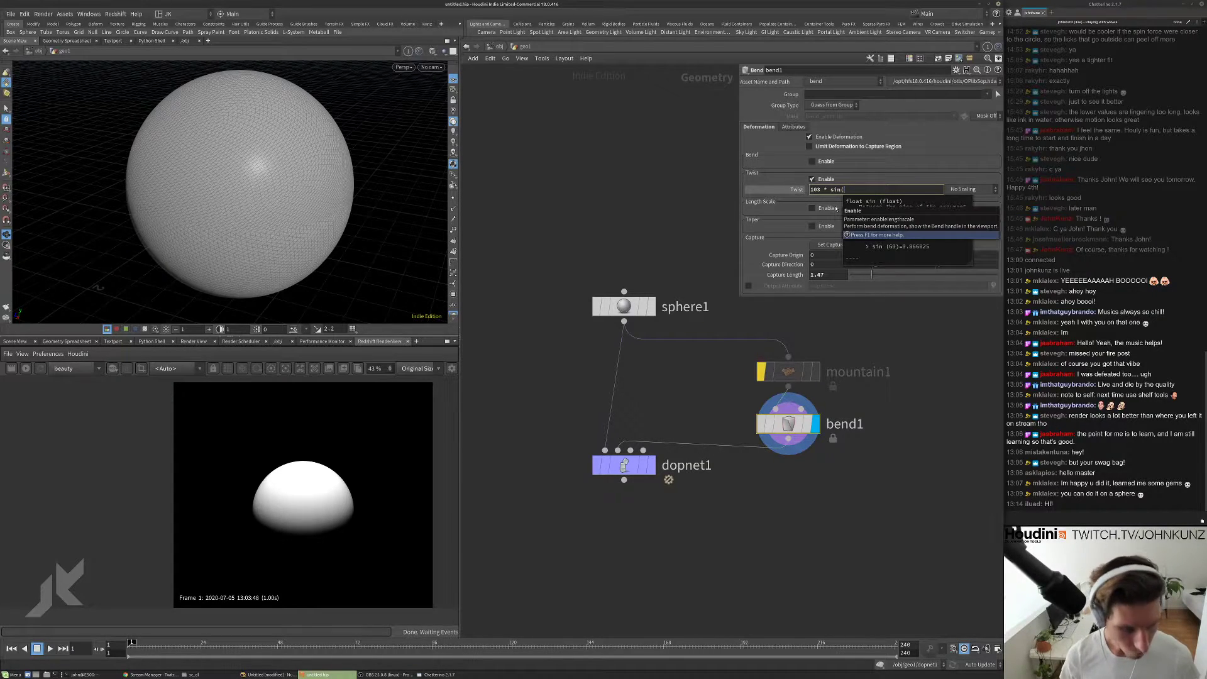
type("$FF)")
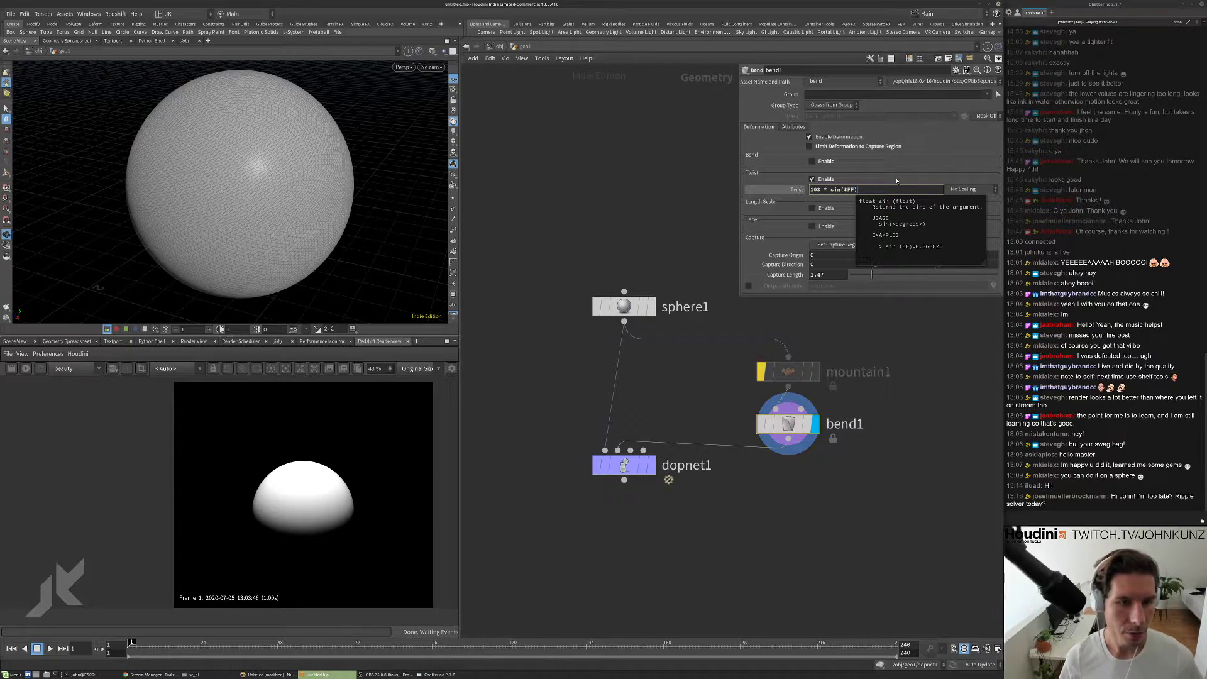
key("Return")
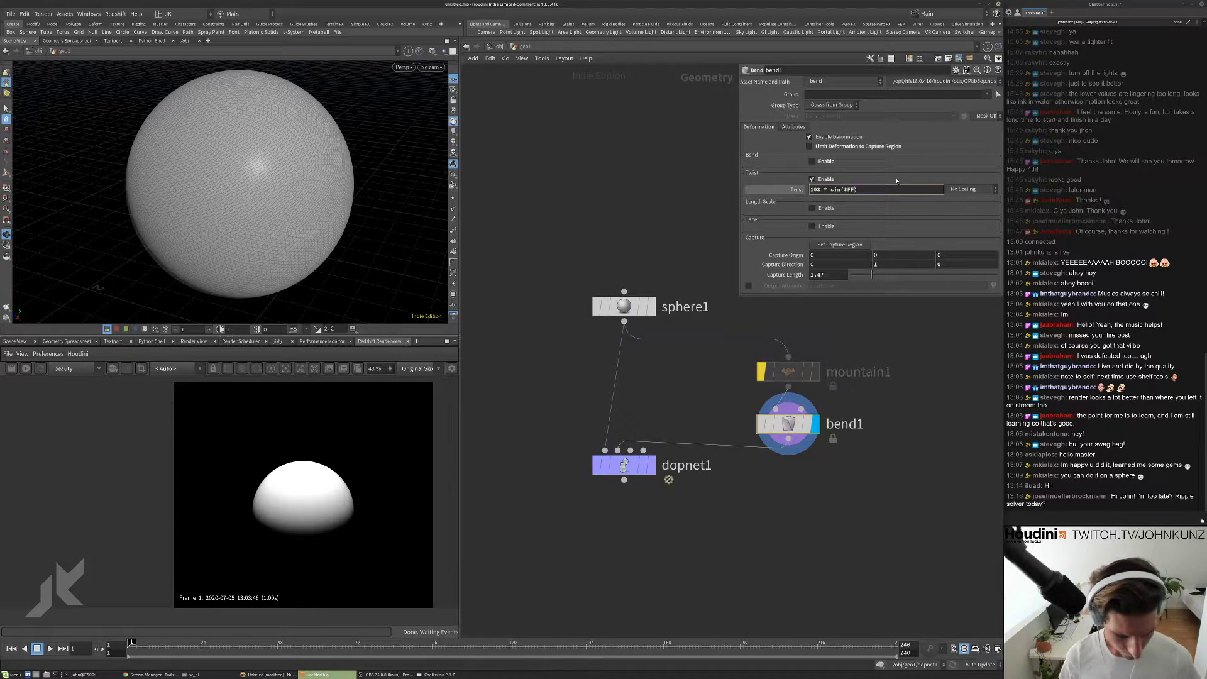
key("Return")
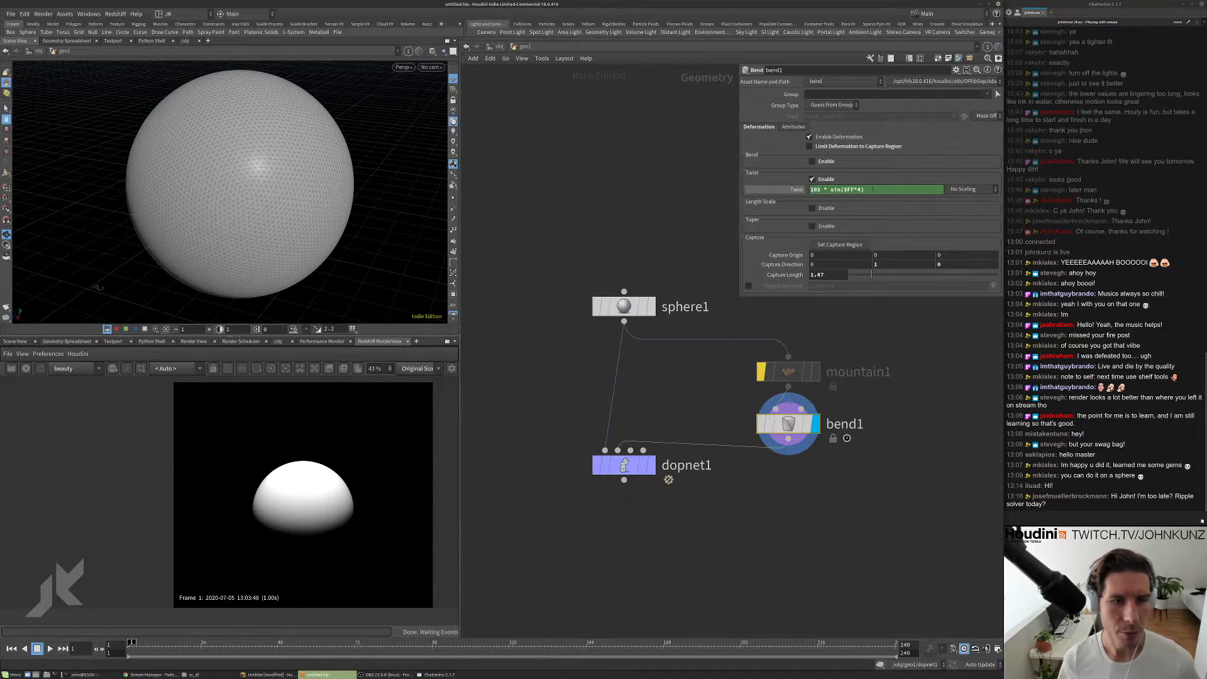
- Inspect bend1's Twist curve in the Animation Editor, close the editor and play the animated twist
left_click(873, 189, "shift")
middle_click_drag(879, 163, 846, 196)
mouse_move(856, 158)
right_mouse_down()
mouse_move(872, 232)
mouse_move(887, 225)
mouse_move(884, 163)
mouse_move(867, 226)
mouse_move(797, 245)
mouse_move(867, 202)
mouse_move(845, 198)
right_mouse_up()
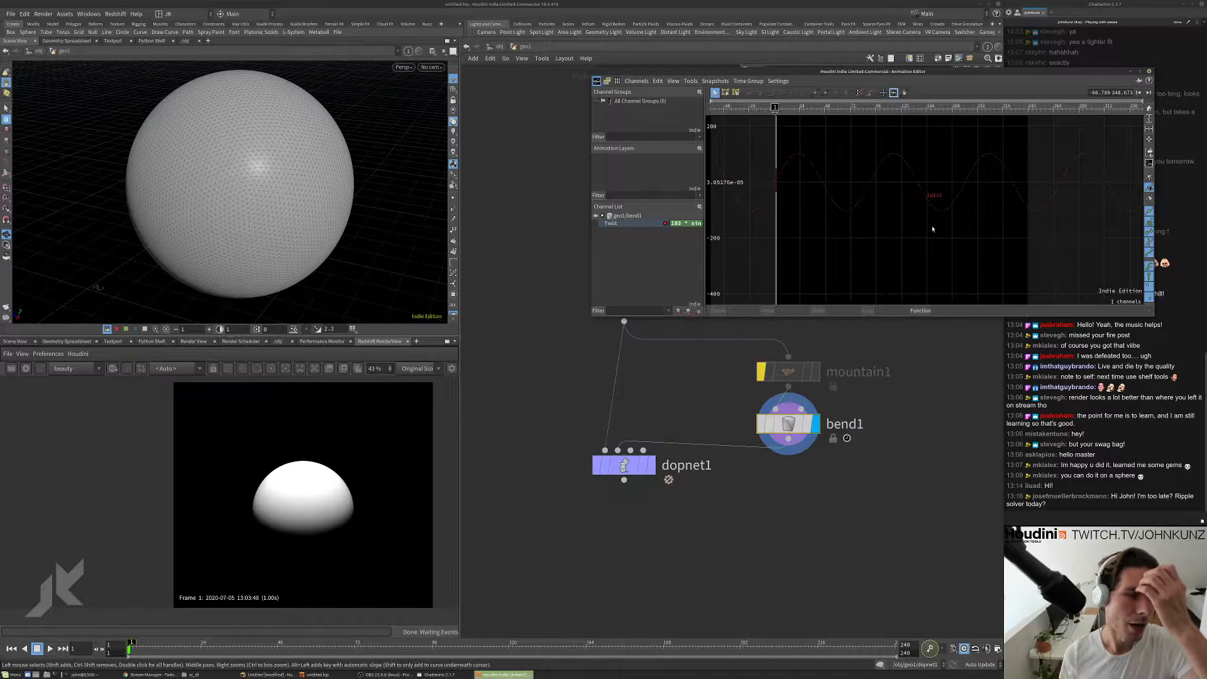
left_click(1148, 71)
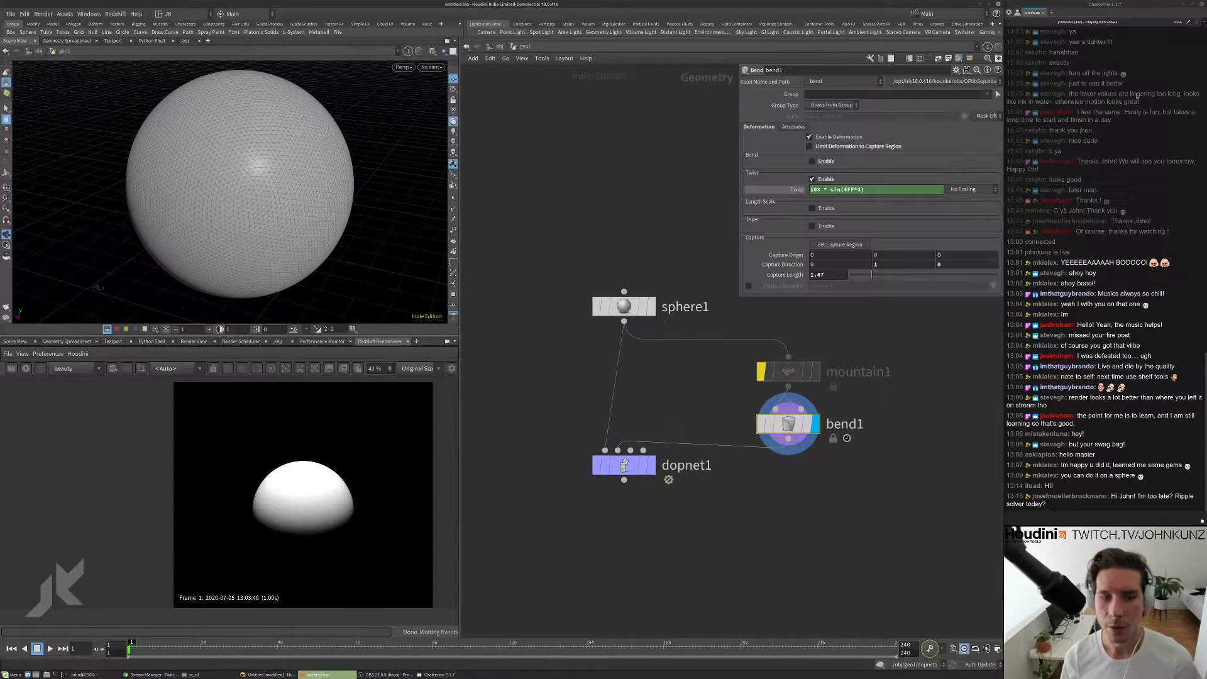
key("Up")
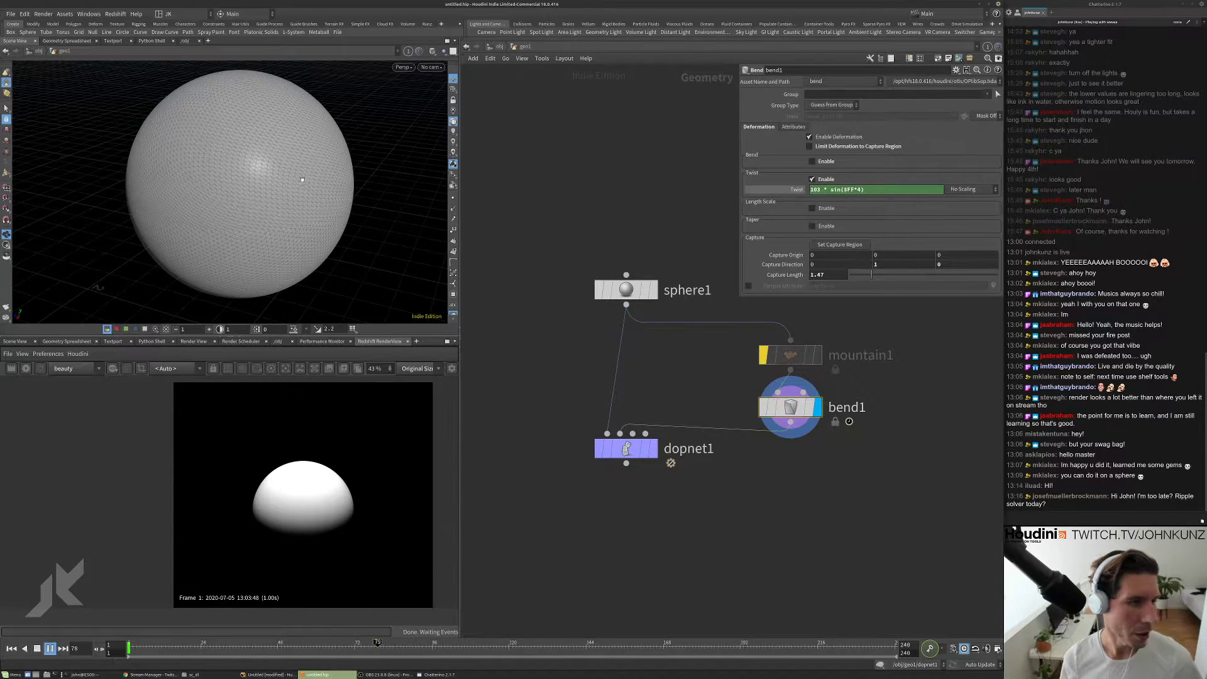
key("ctrl+Up")
- Make dopnet1 the displayed node and play the simulation with the animated twist while orbiting around the sphere
left_click(653, 449)
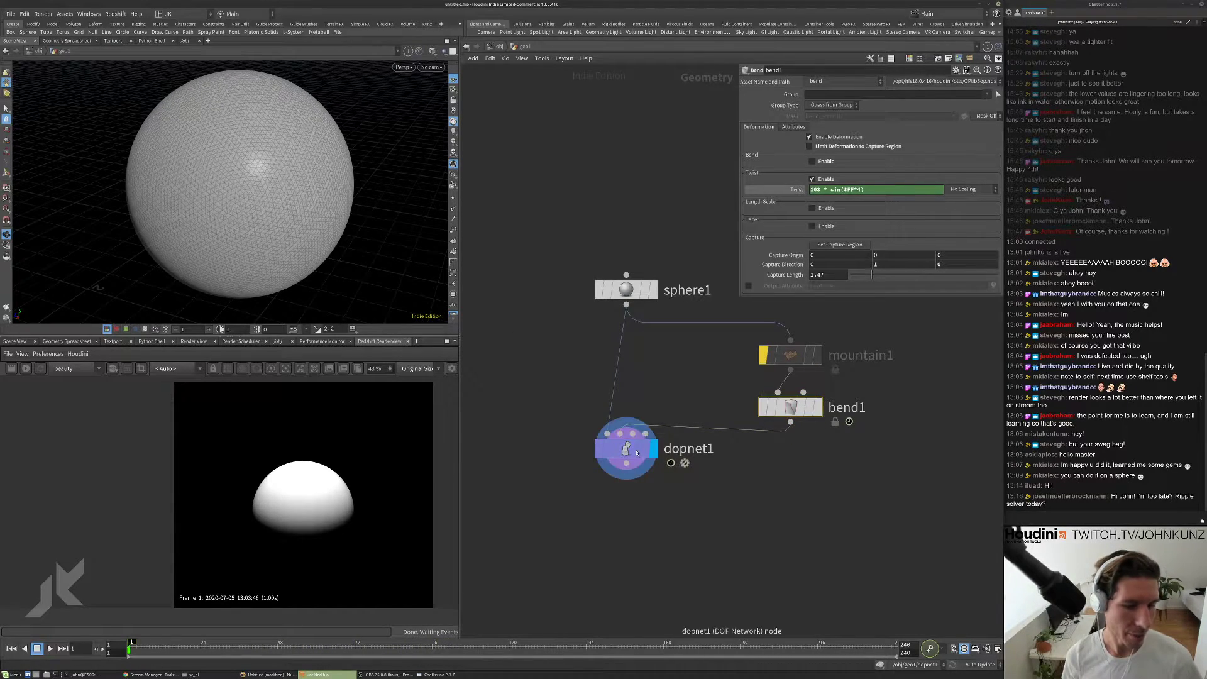
key("Up")
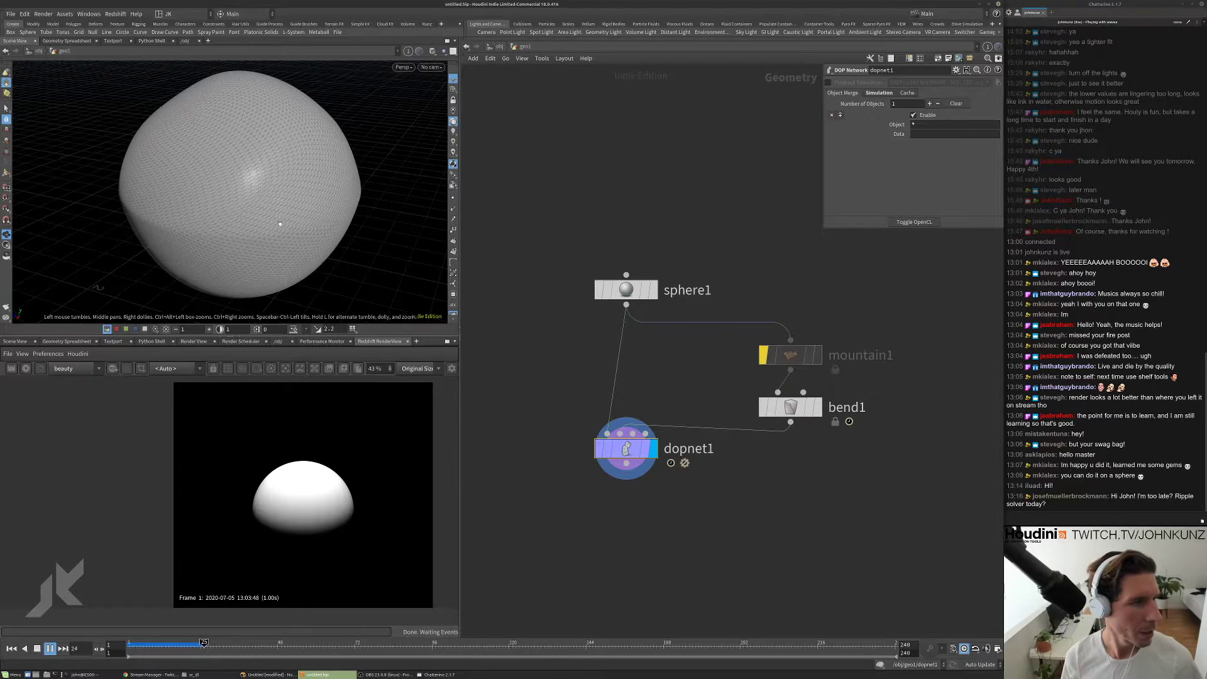
left_click_drag(302, 226, 287, 201)
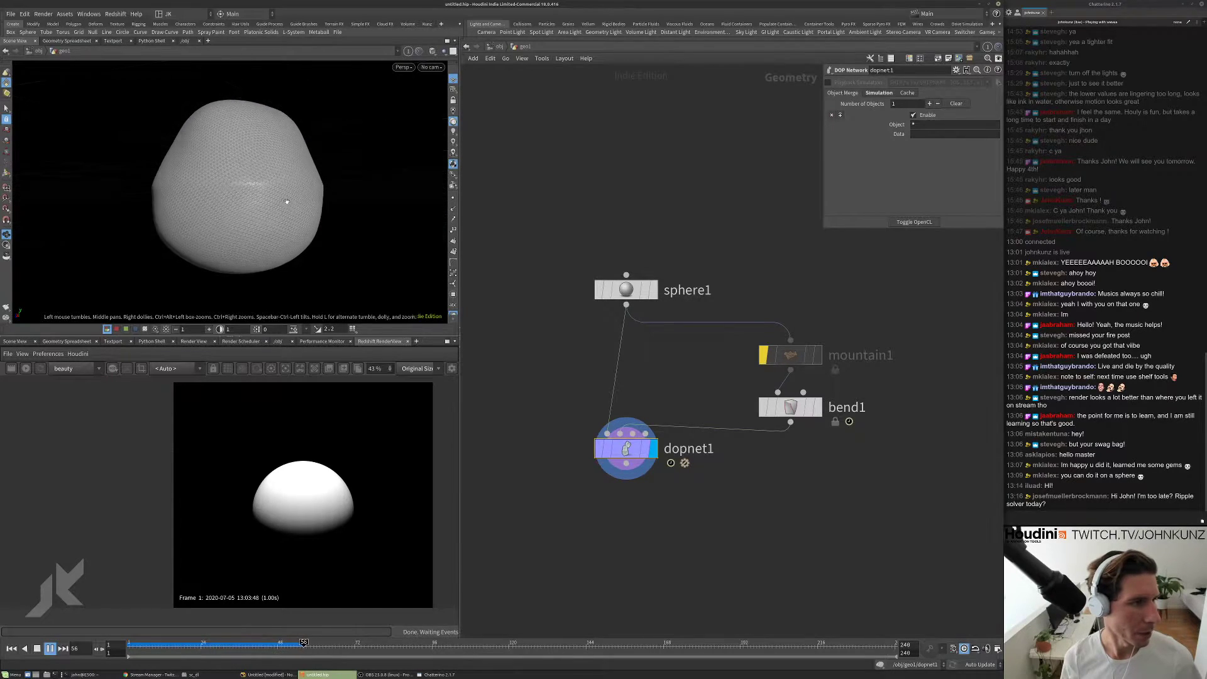
right_click_drag(308, 189, 314, 213)
left_click_drag(314, 213, 277, 216)
right_click_drag(276, 217, 269, 201)
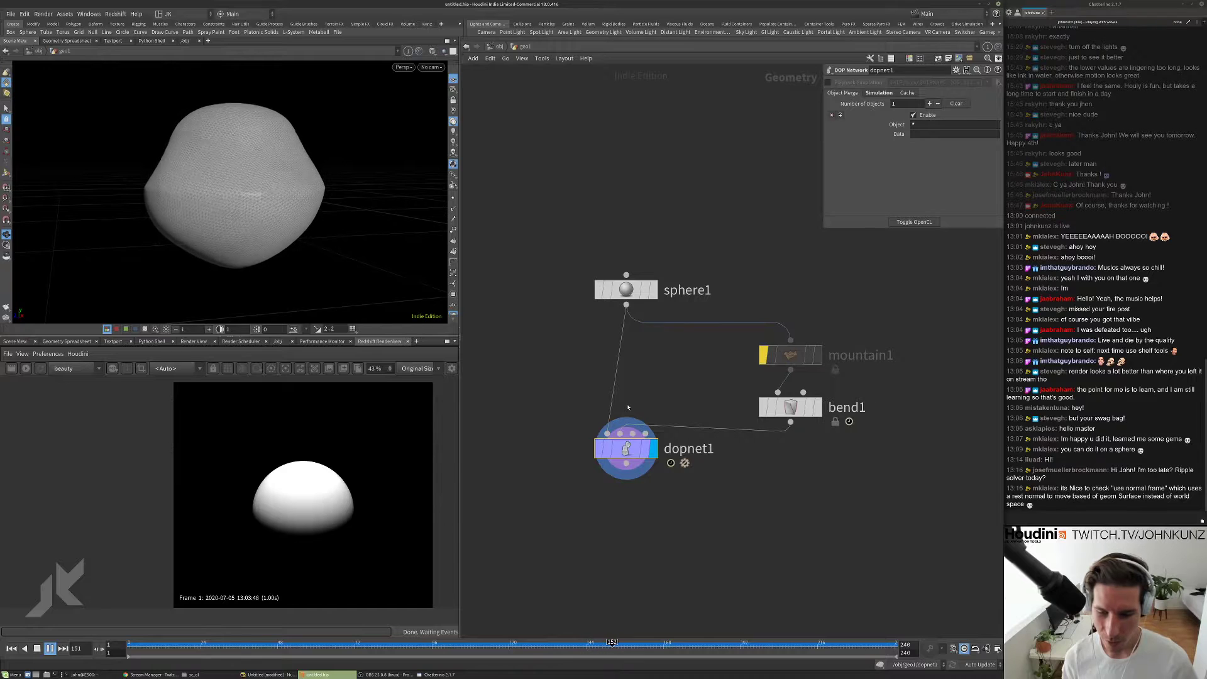
- Stop and rewind the simulation, and go inside dopnet1 to reach ripplesolver1's settings
key("Up")
key("ctrl+Up")
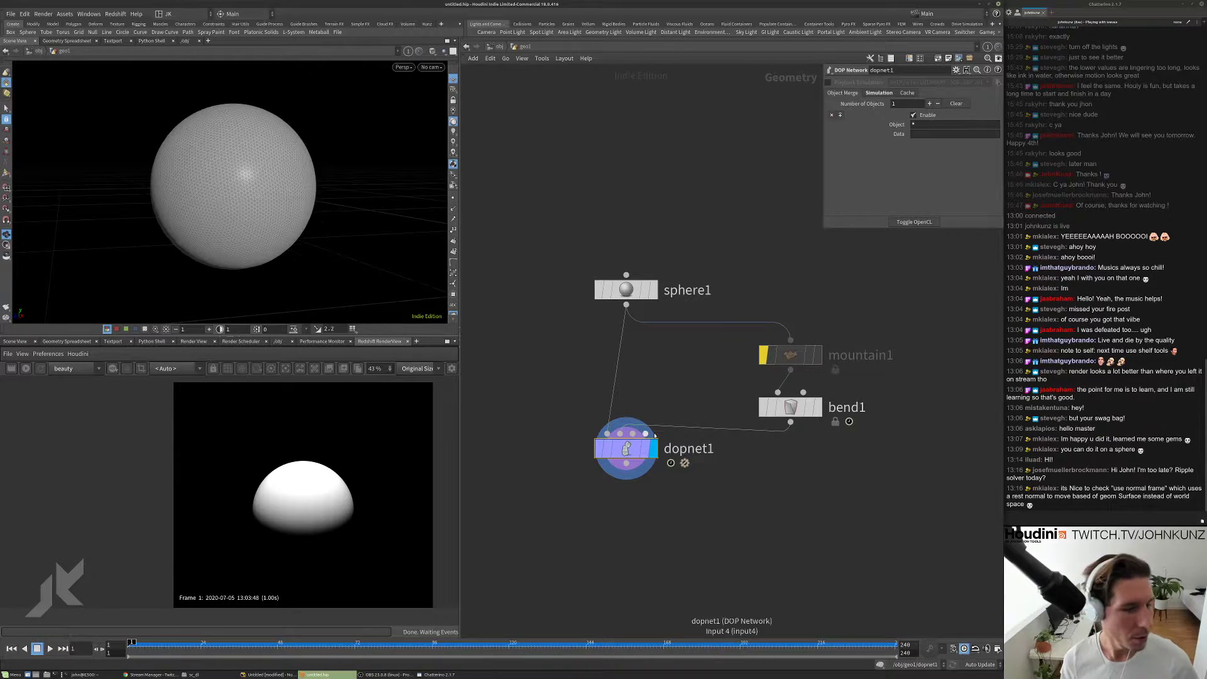
double_click(620, 461)
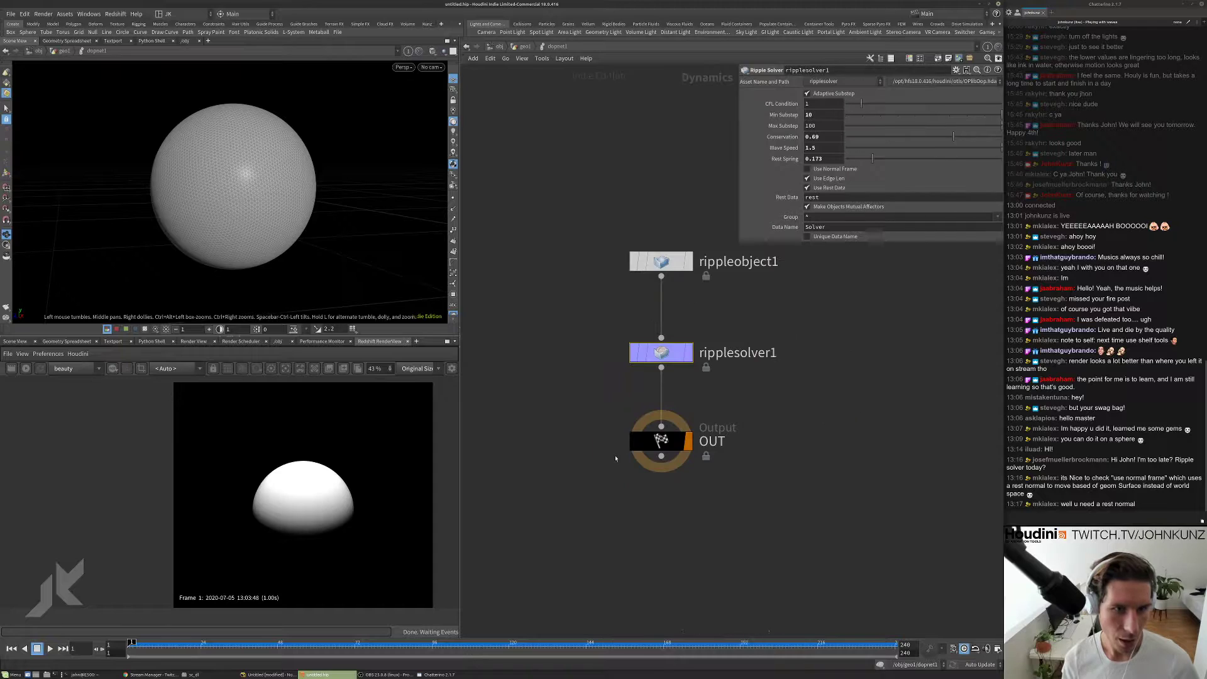
- Turn on Use Normal Frame in ripplesolver1, and insert a PolyFrame node after bend1 in the geo1 network
left_click(819, 170)
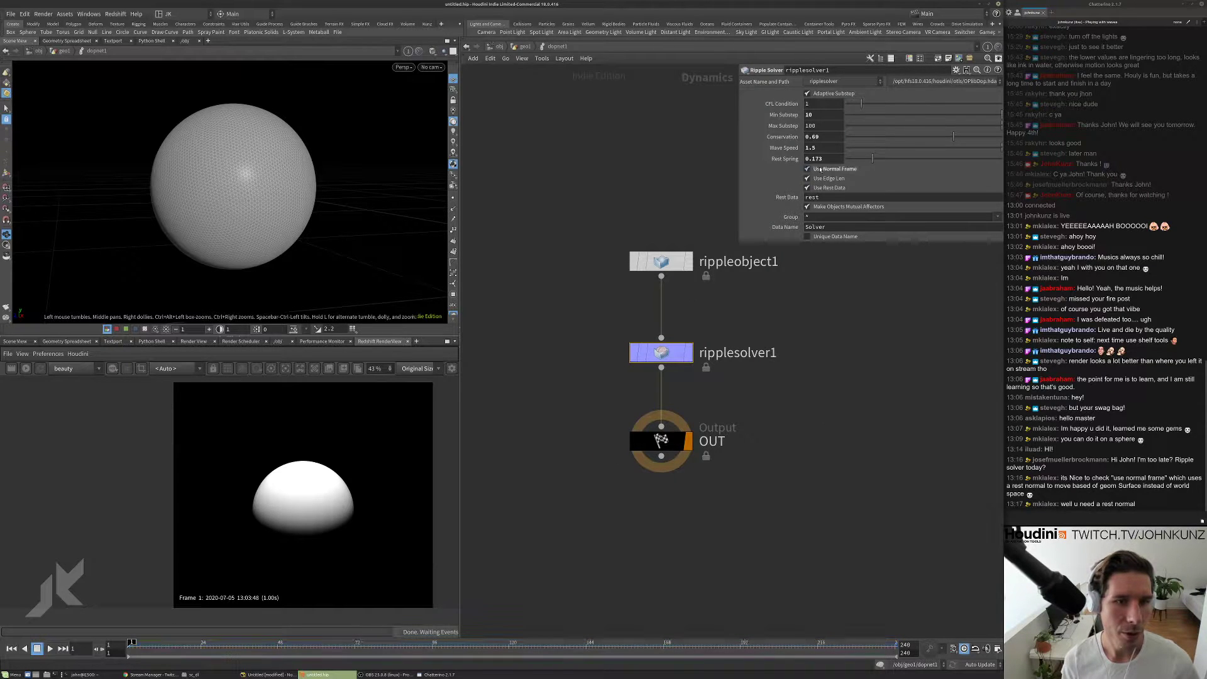
left_click(524, 46)
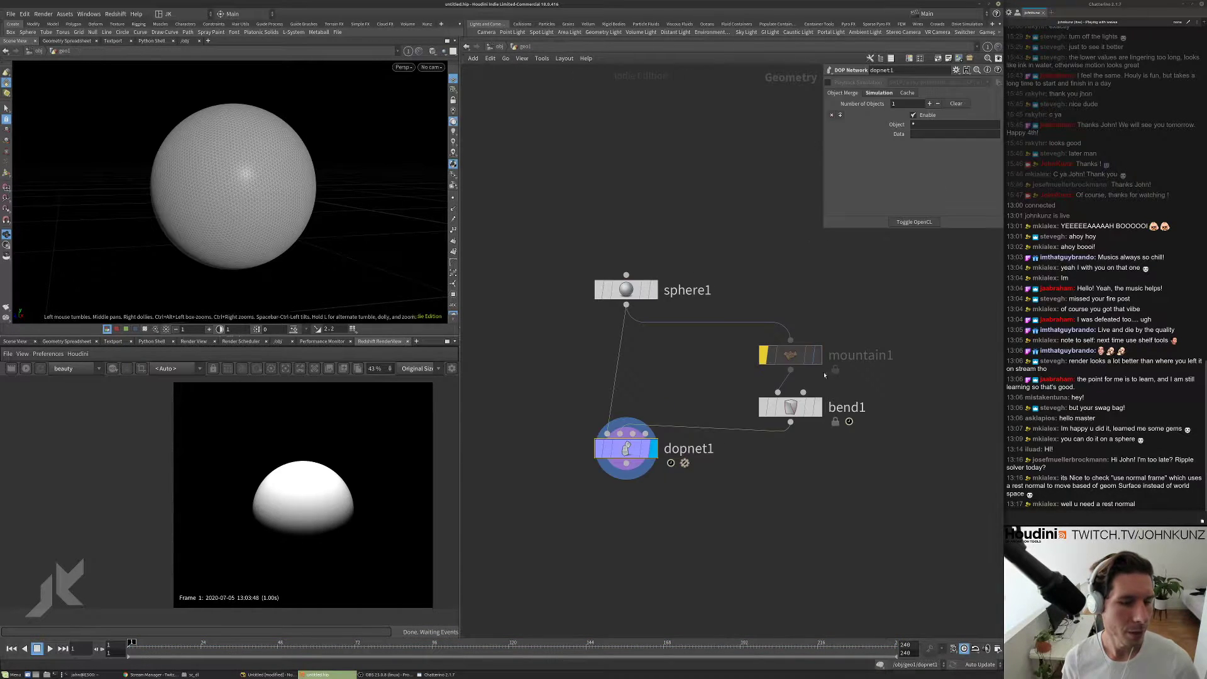
key("Tab")
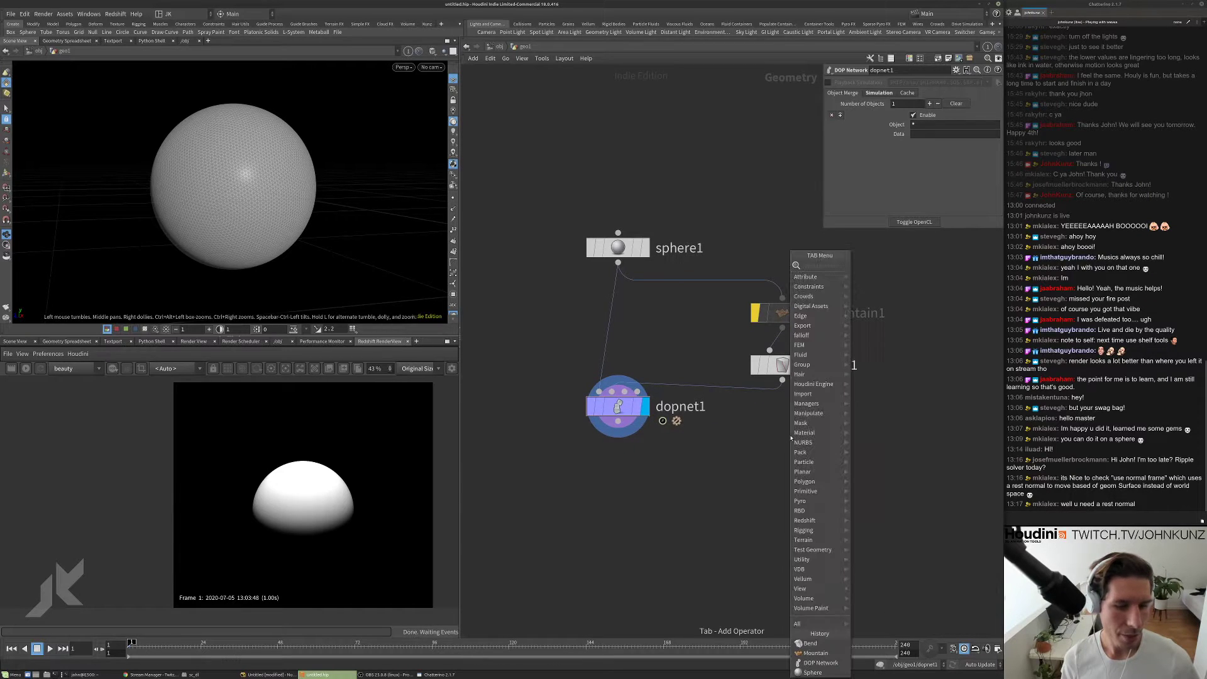
type("fr")
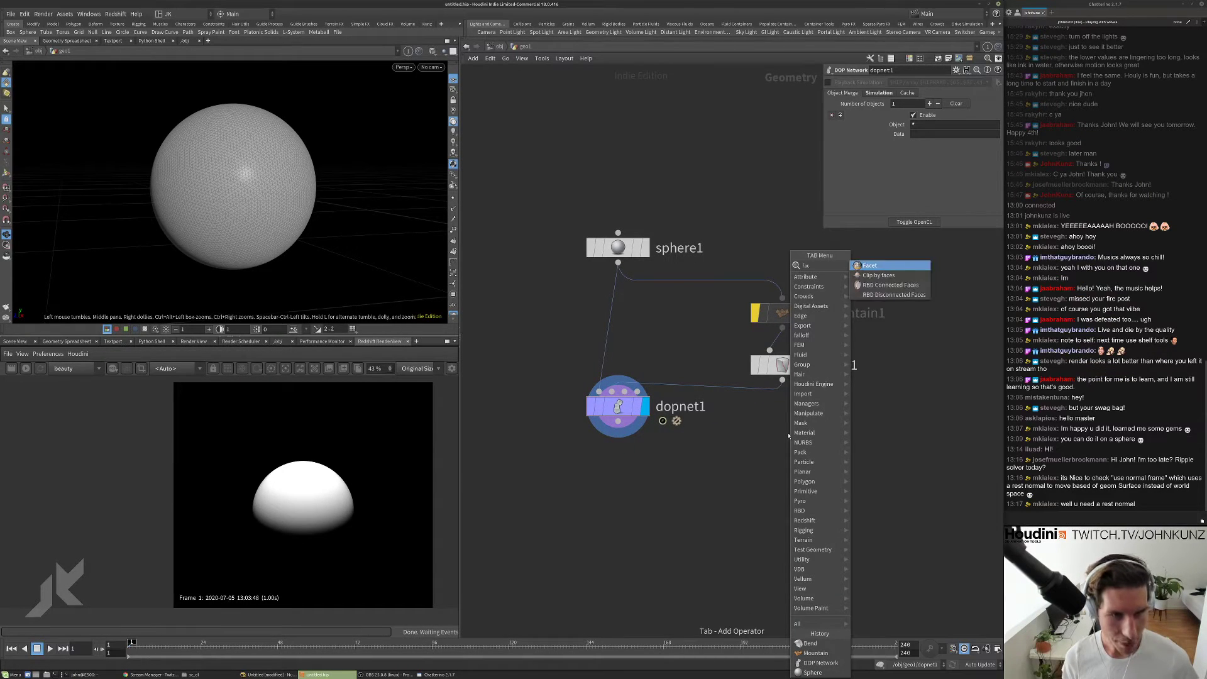
type("a")
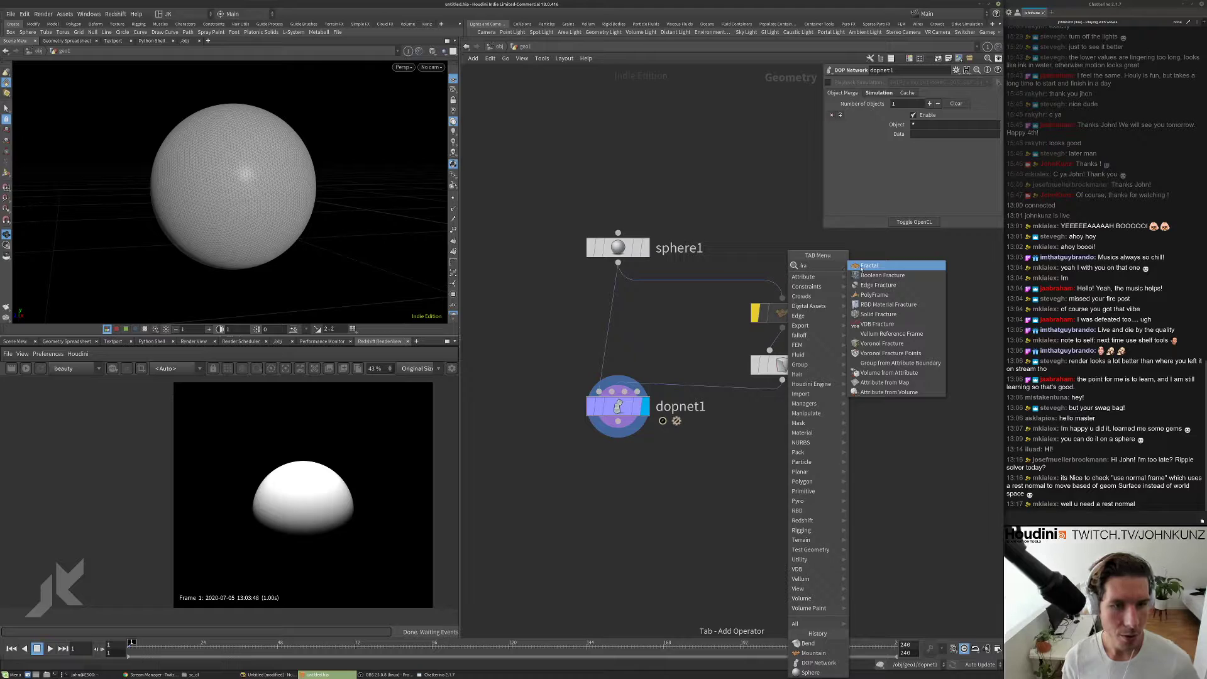
left_click(874, 294)
left_click(808, 412)
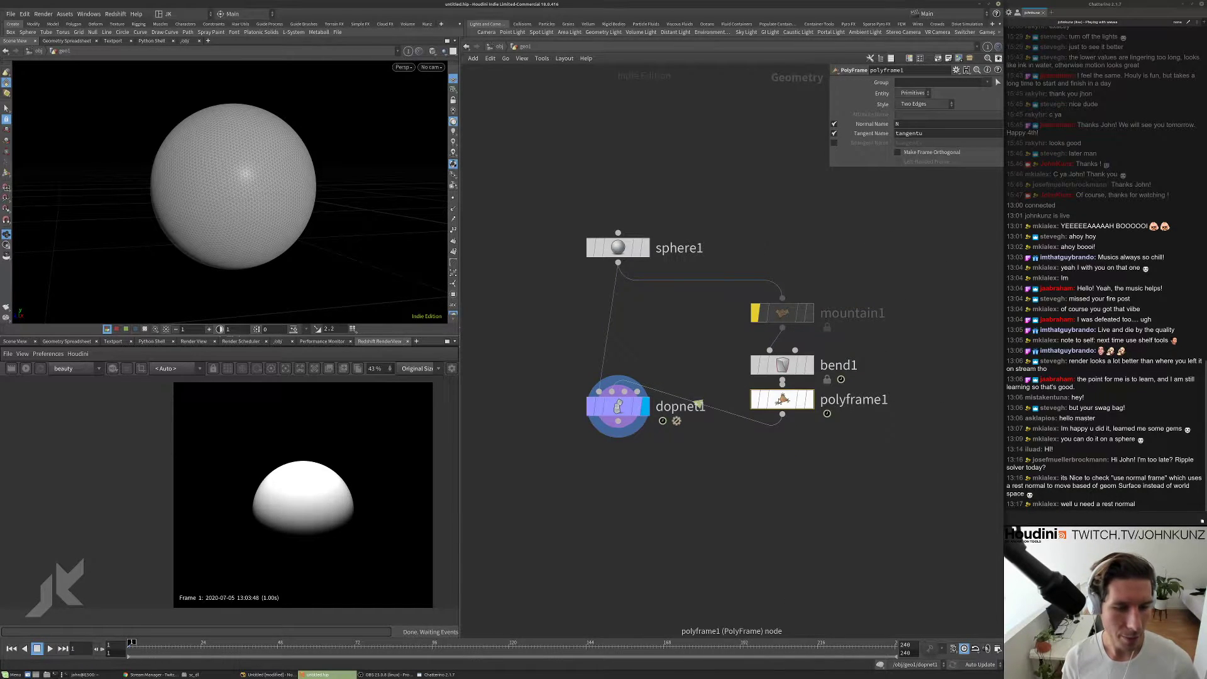
- Display the PolyFrame node and scrub the timeline to frame 75
left_click(809, 408)
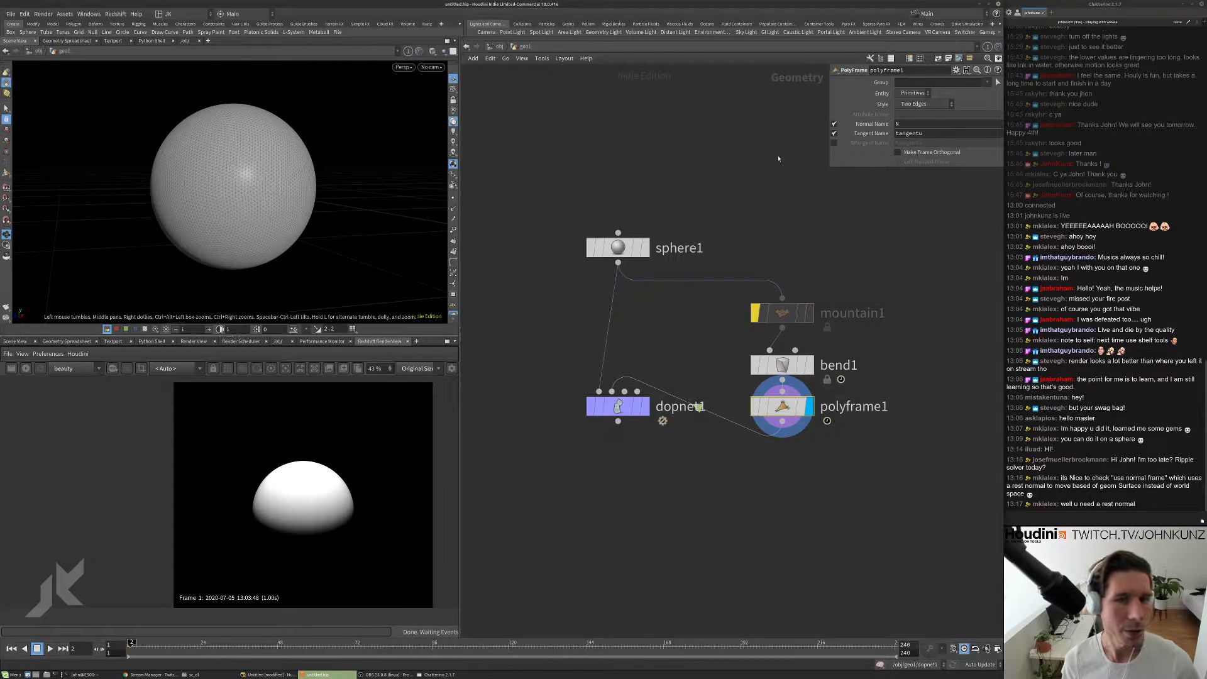
left_click(217, 643)
left_click_drag(464, 657, 364, 654)
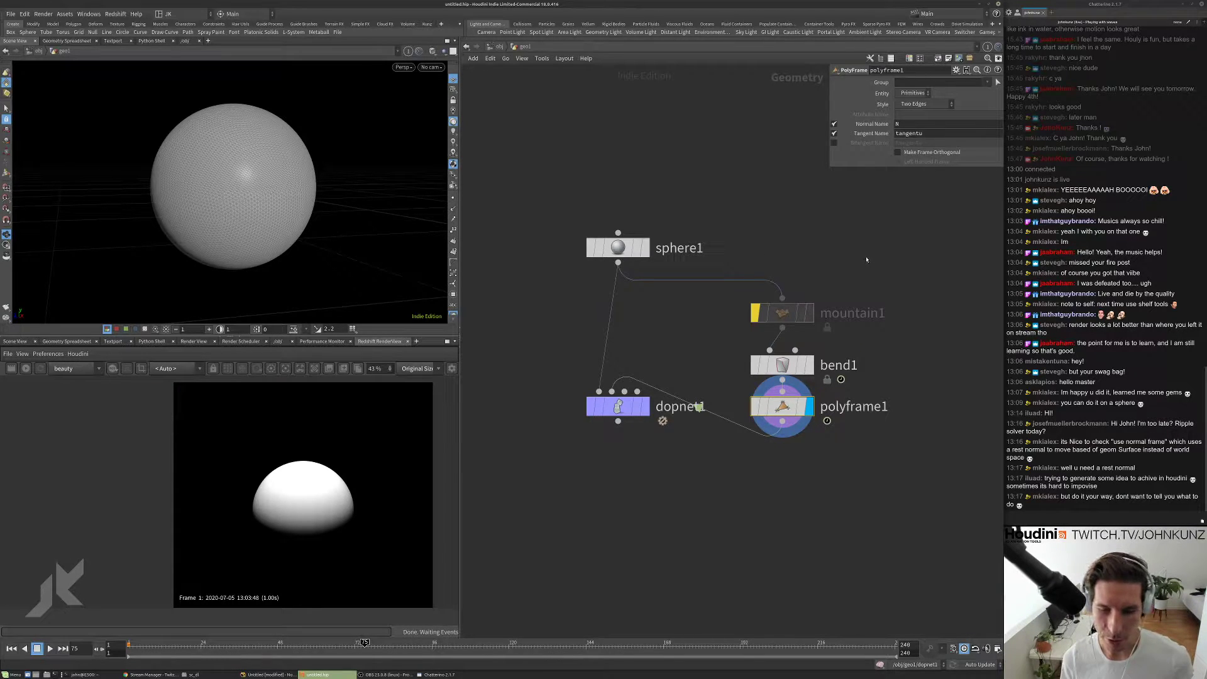
- Bypass polyframe1 and turn off Use Normal Frame on the ripple solver inside dopnet1
left_click(756, 406)
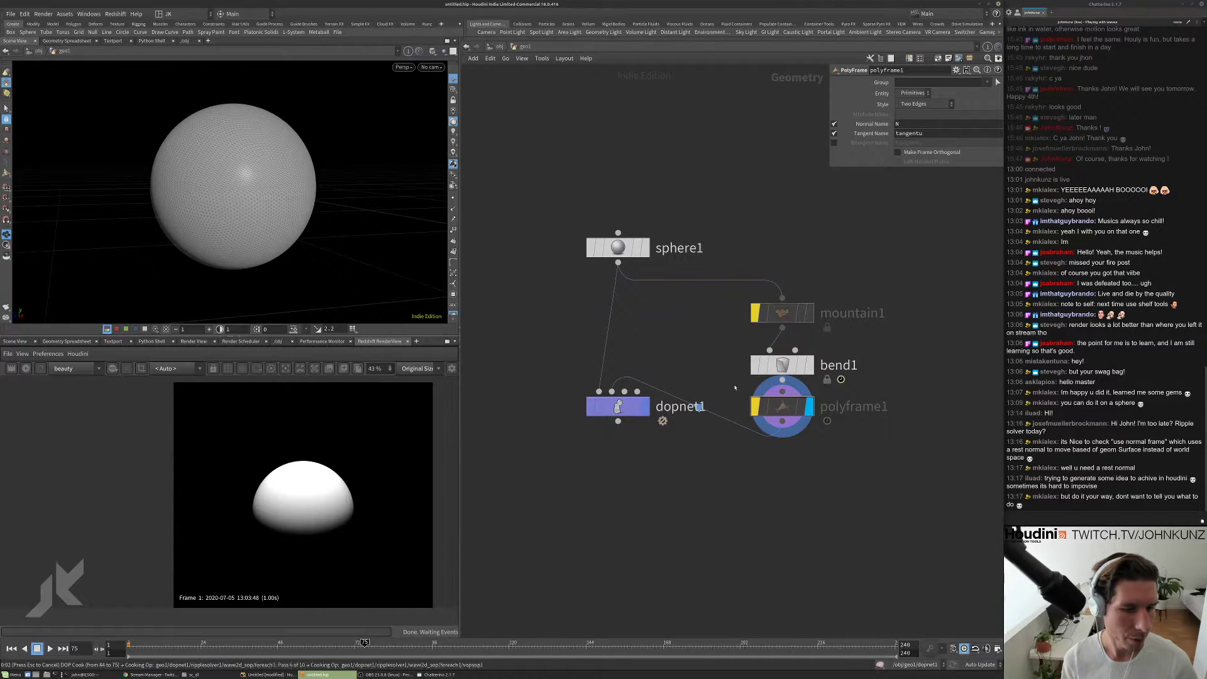
double_click(651, 409)
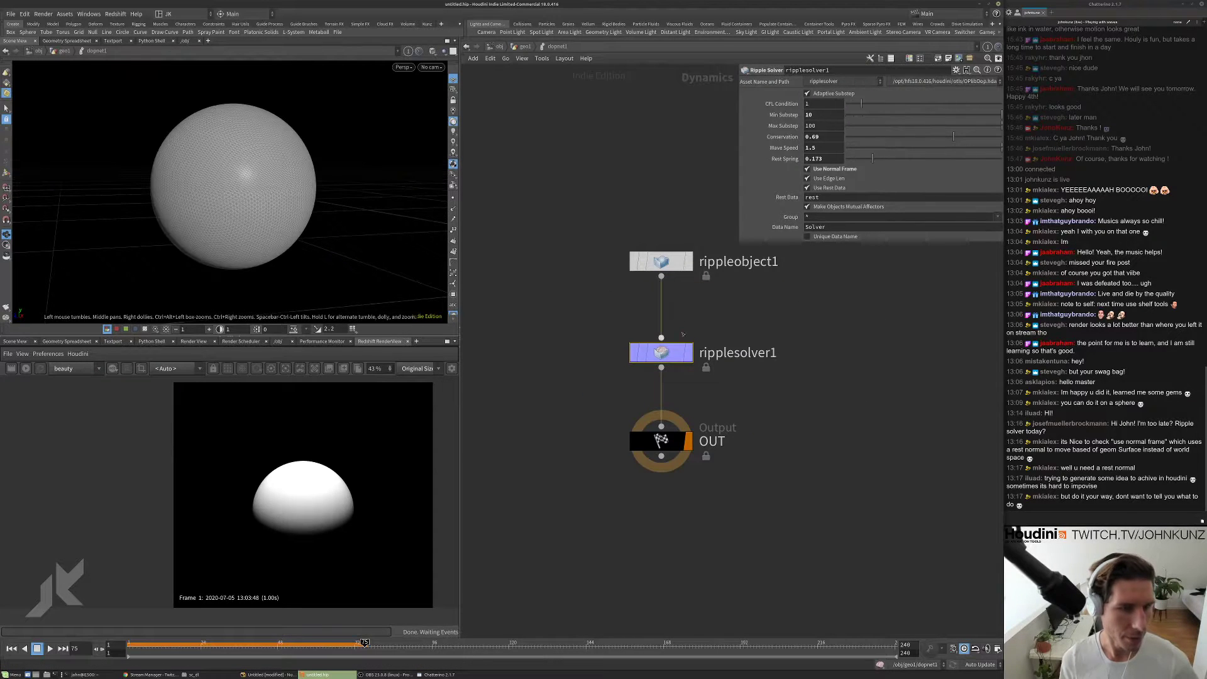
left_click(825, 170)
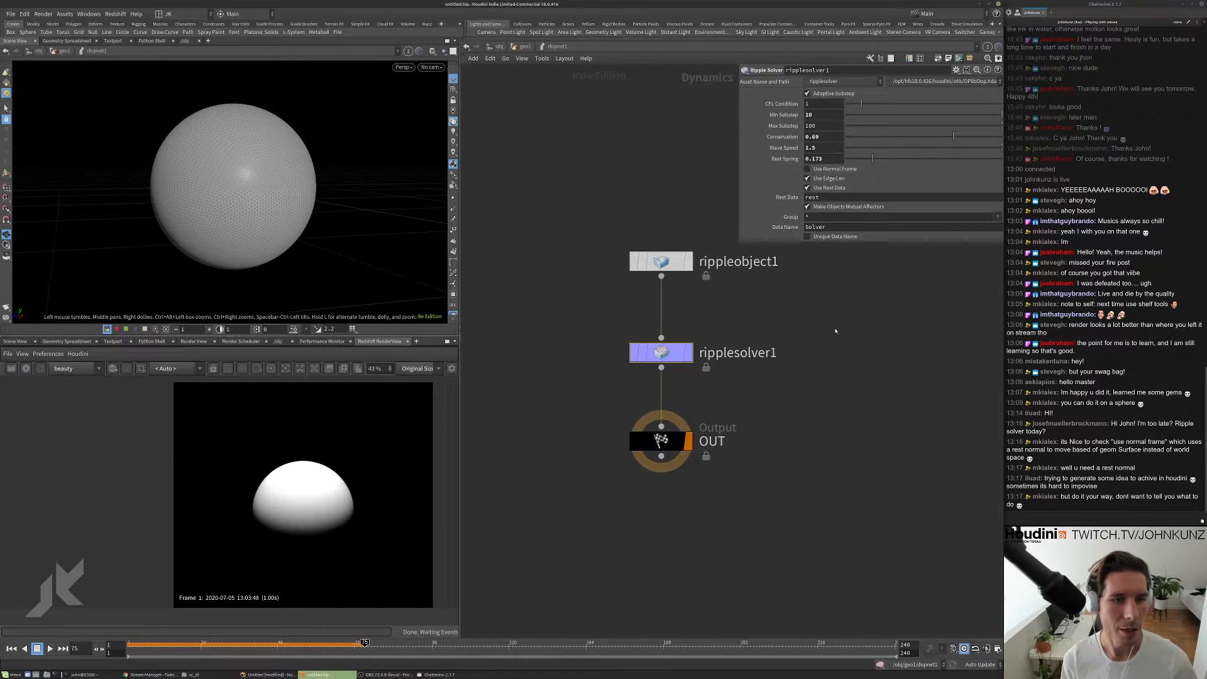
mouse_move(824, 170)
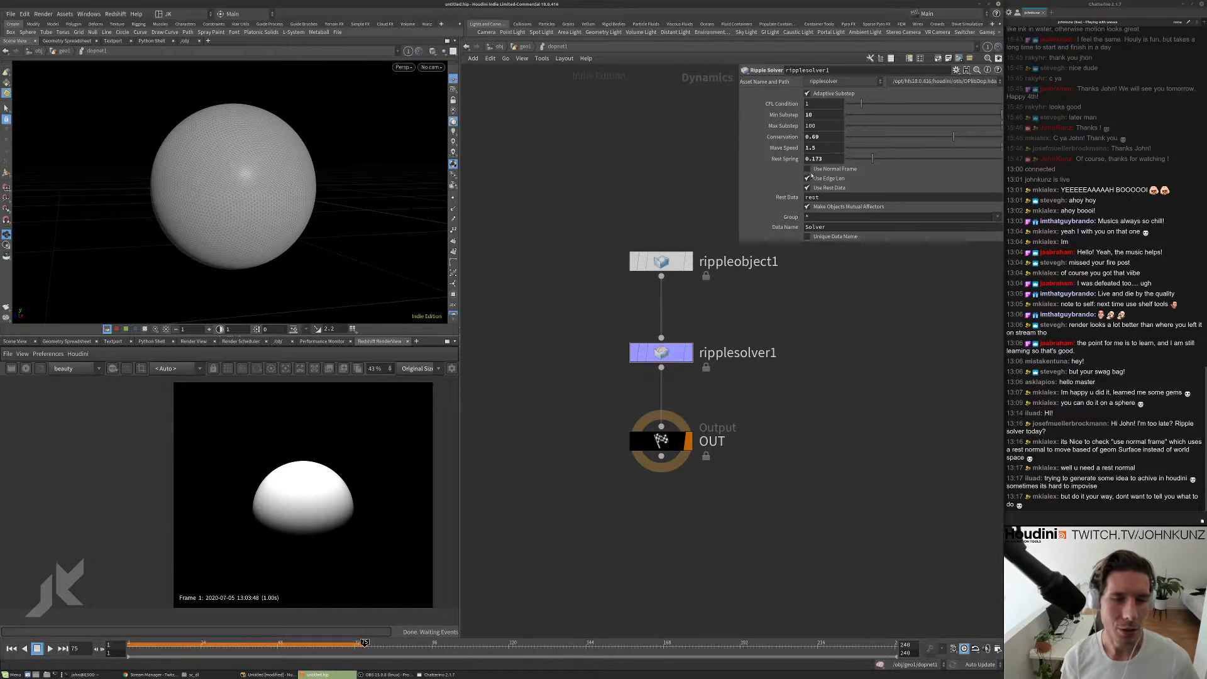
middle_click_drag(724, 351, 739, 332)
middle_click_drag(724, 281, 721, 302)
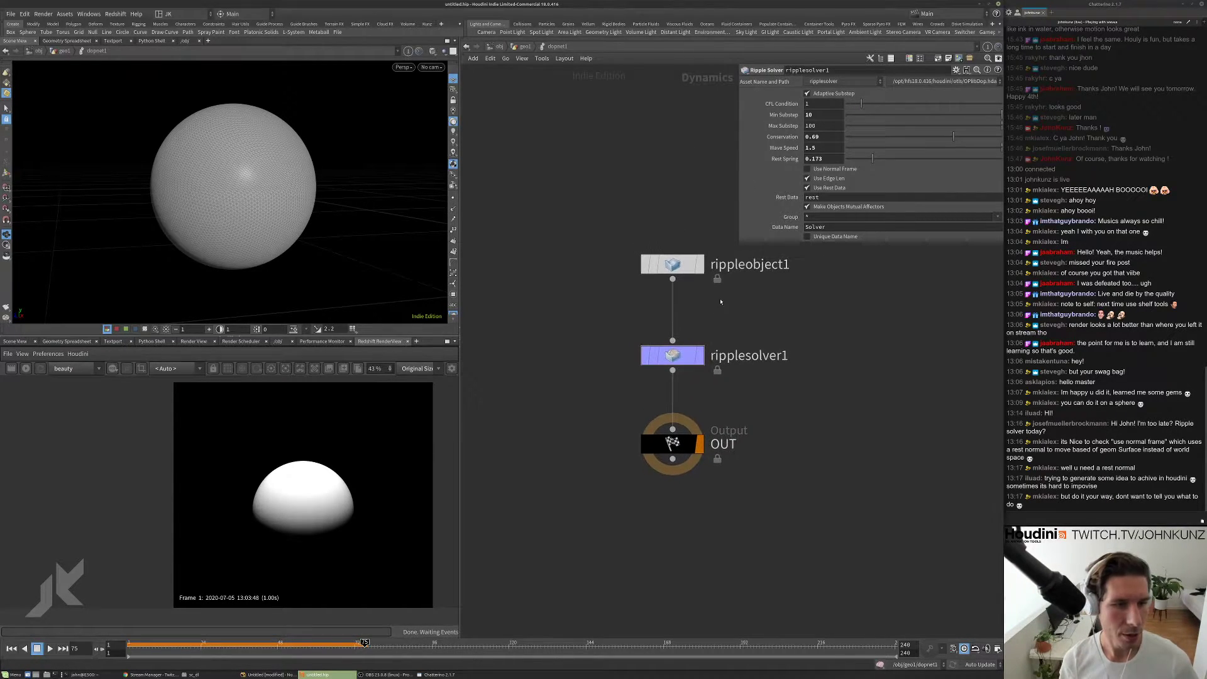
- Back in geo1, insert a Box node under sphere1 so that it feeds both dopnet1 and mountain1
left_click(525, 47)
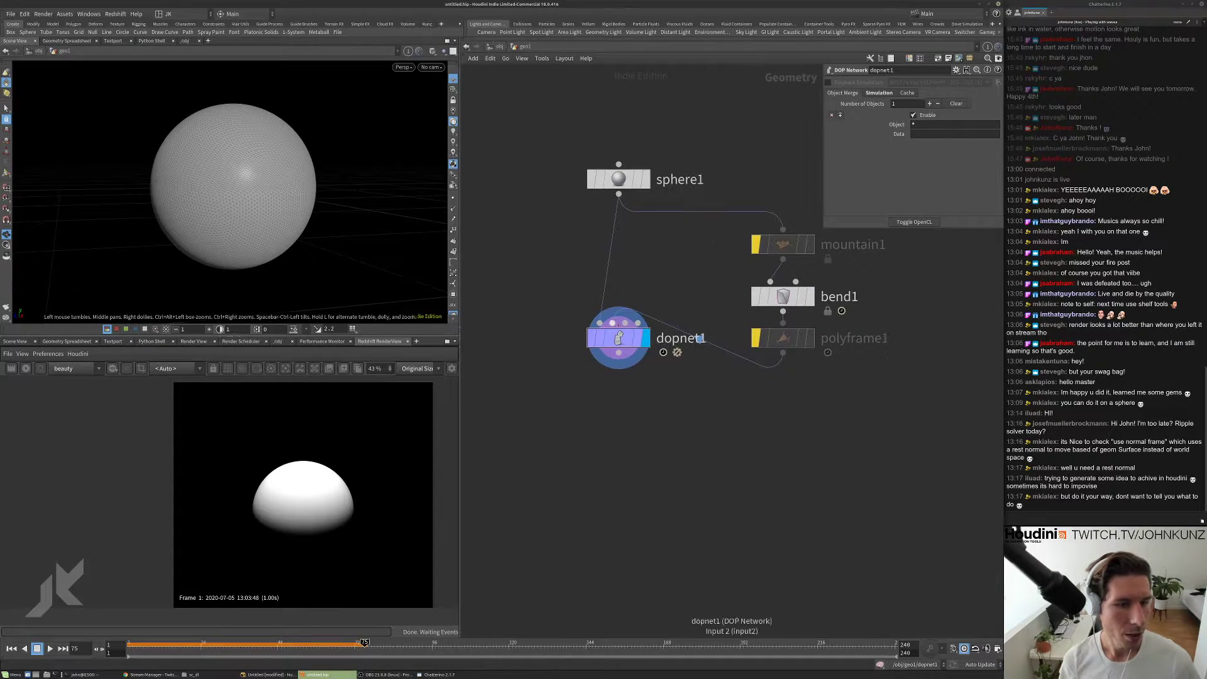
left_click_drag(618, 323, 619, 366)
key("Tab")
type("box")
key("Return")
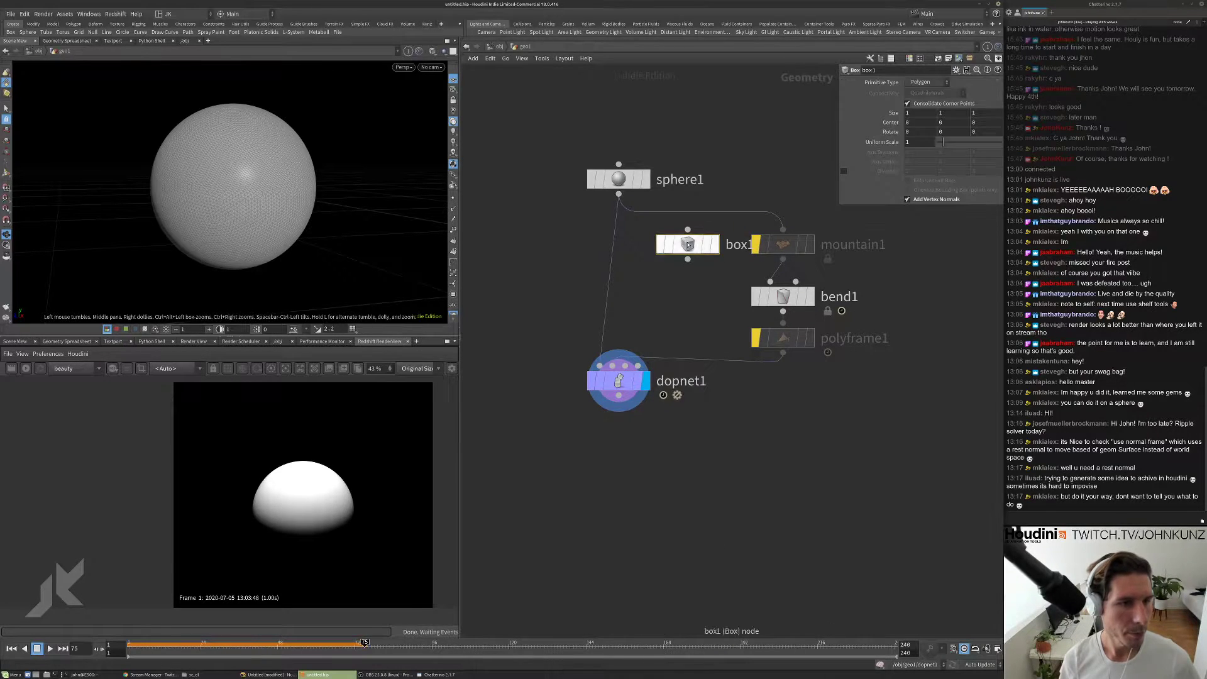
left_click(668, 215)
left_click(600, 366)
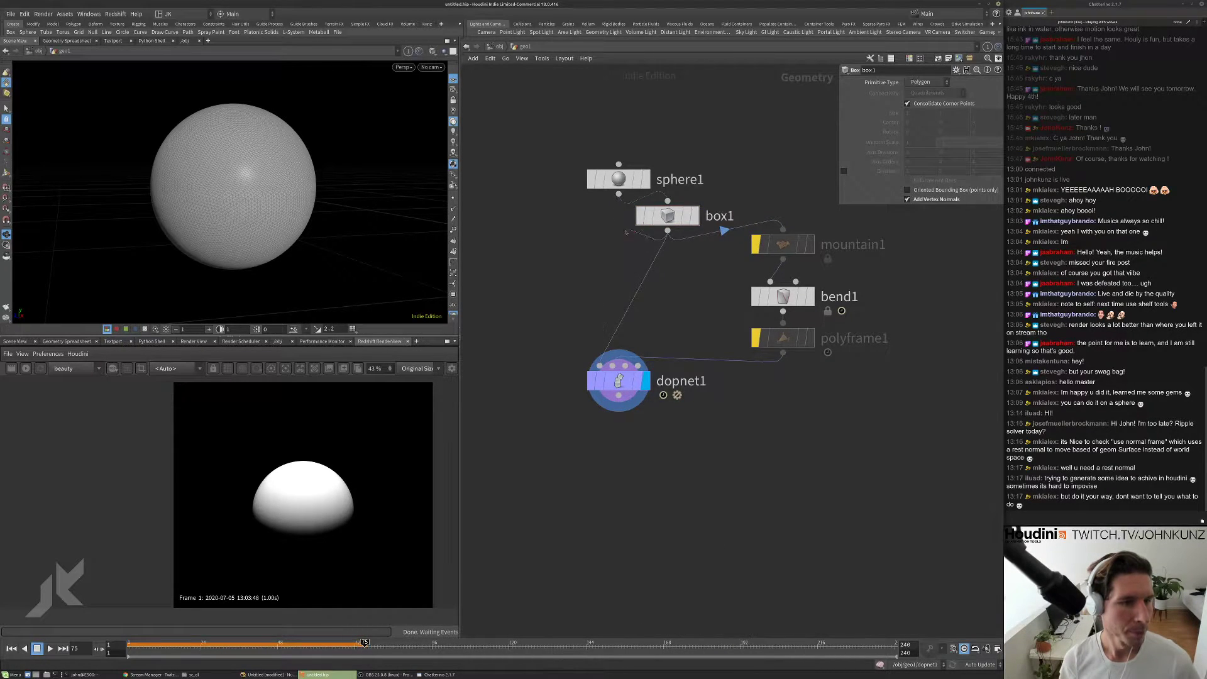
left_click(667, 231)
left_click_drag(672, 213, 623, 225)
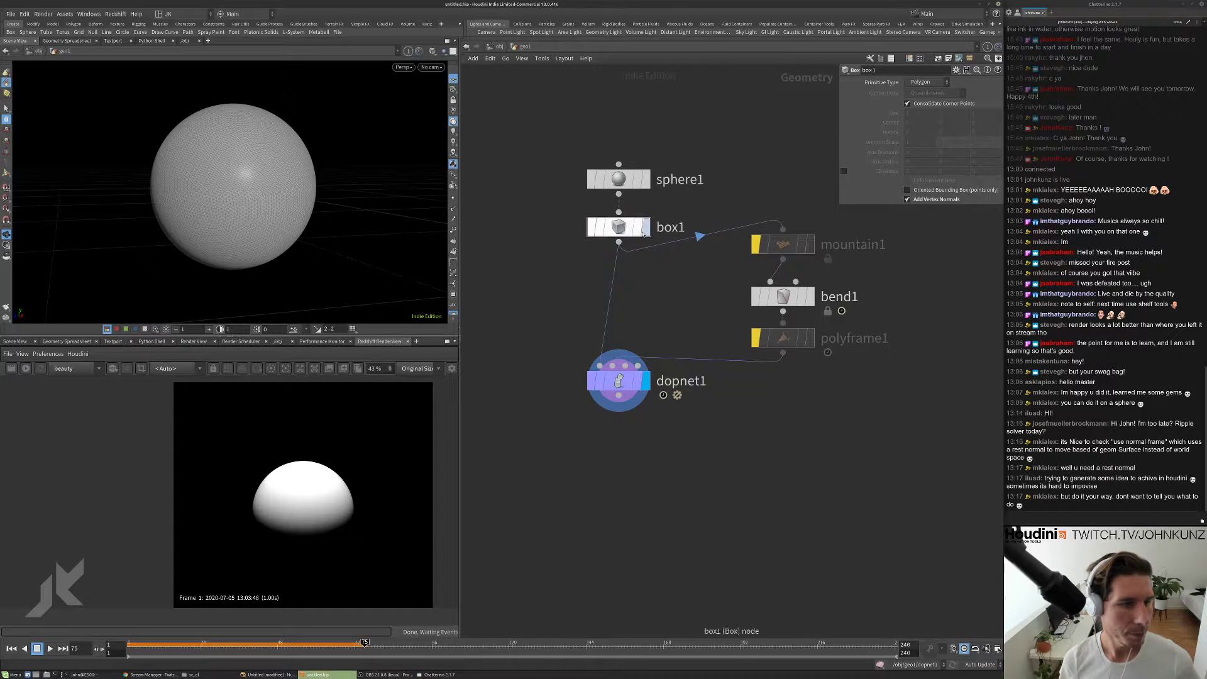
- Add a Subdivide node under box1, feed it into both dopnet1 and mountain1, and display it
left_click(644, 227)
key("Tab")
type("sub")
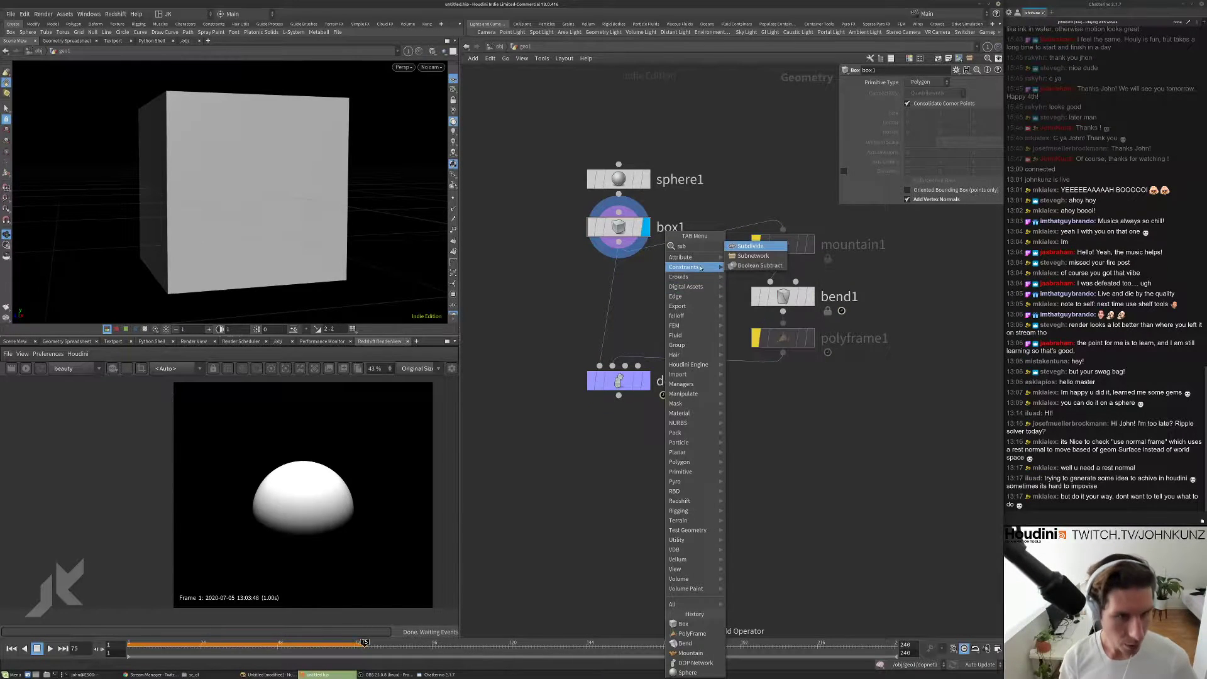
key("Return")
left_click(660, 283)
left_click_drag(659, 282, 619, 289)
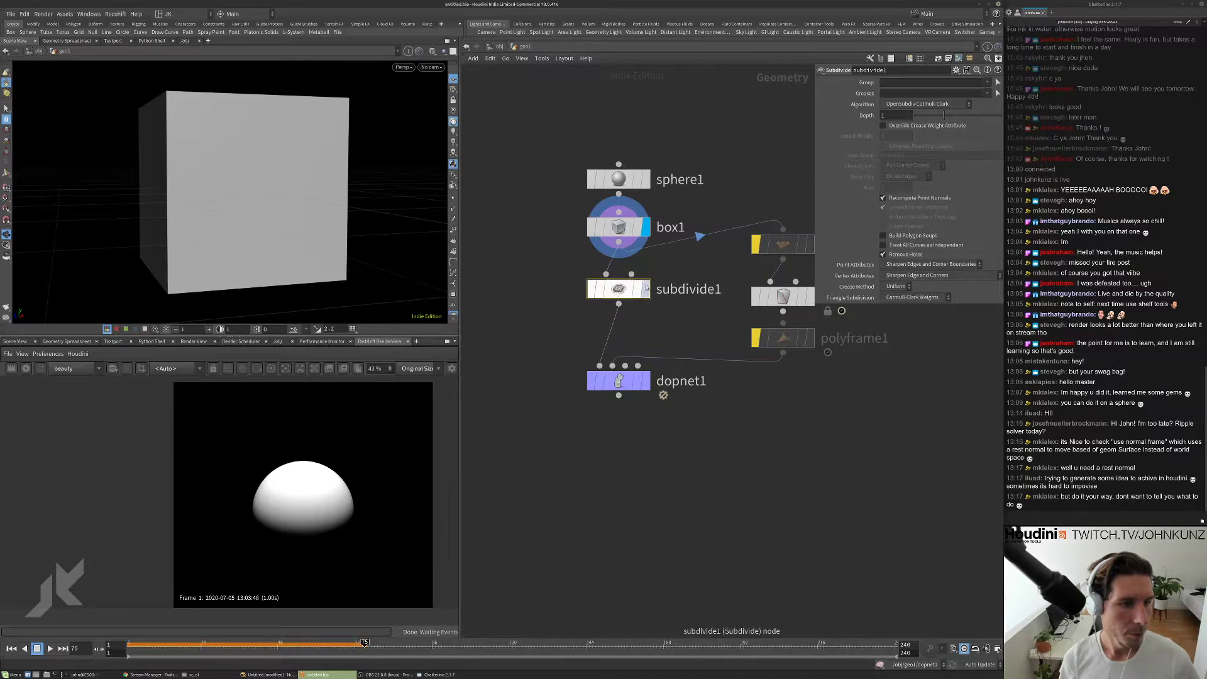
left_click(782, 230)
left_click(664, 302)
left_click(646, 289)
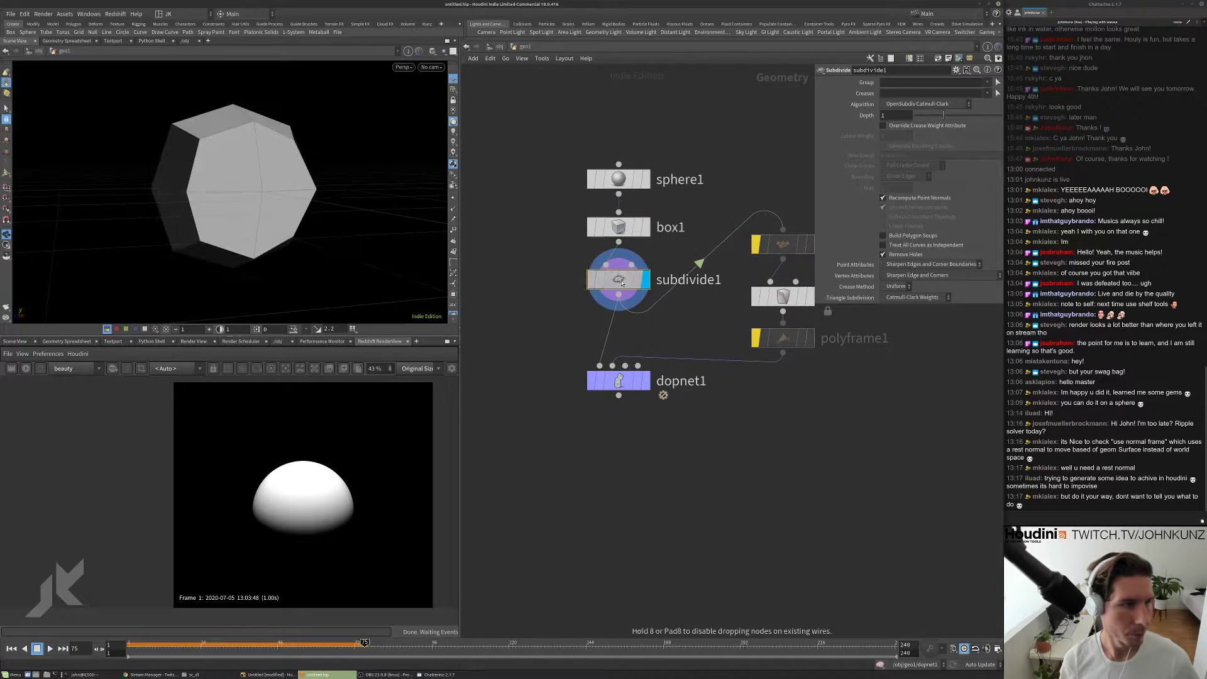
- Raise subdivide1's Depth to 3 and turn on Override Crease Weight Attribute
left_click_drag(956, 118, 971, 117)
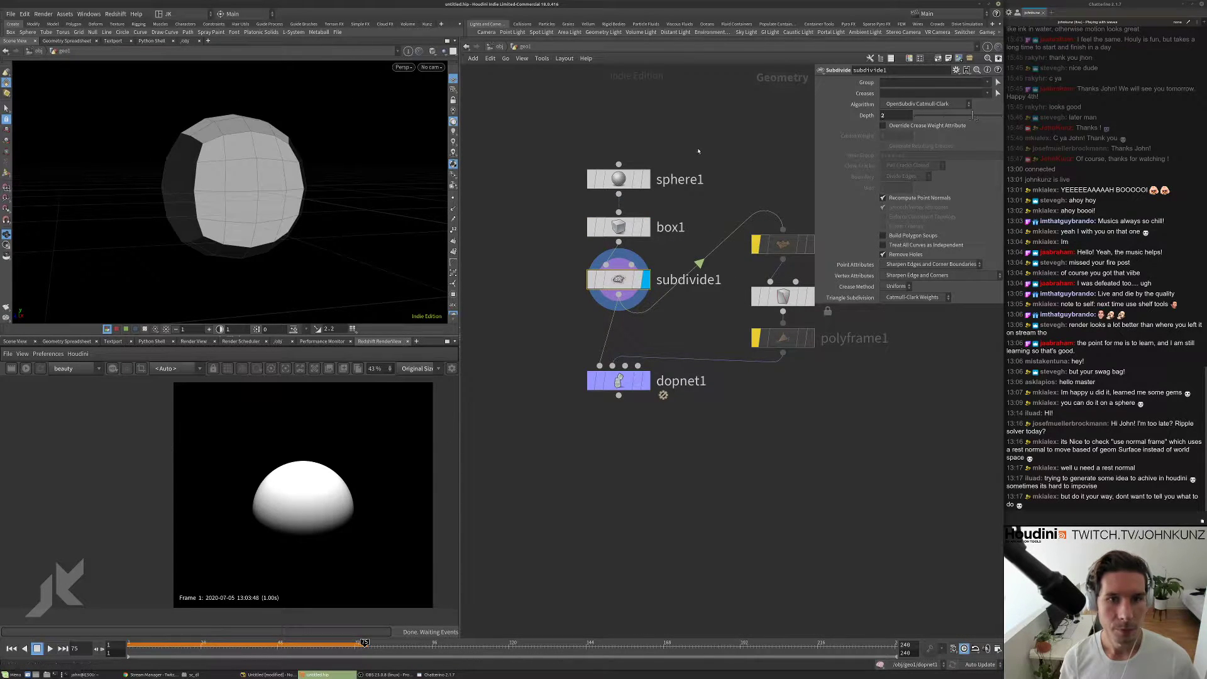
left_click(883, 125)
mouse_move(918, 136)
left_mouse_down()
mouse_move(968, 136)
mouse_move(922, 135)
left_mouse_up()
left_click(989, 117)
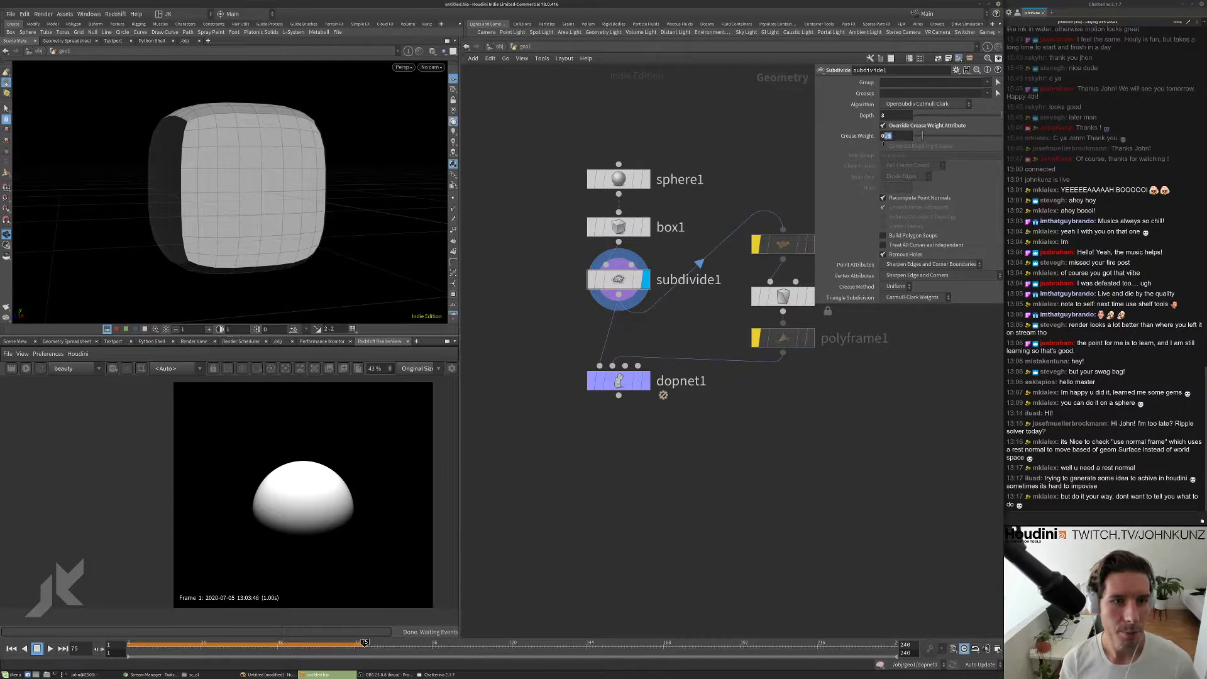
- Try a Crease Weight of 0.25 on subdivide1, settle on 2.41 and set Depth to 6
double_click(884, 136)
type("25")
key("Return")
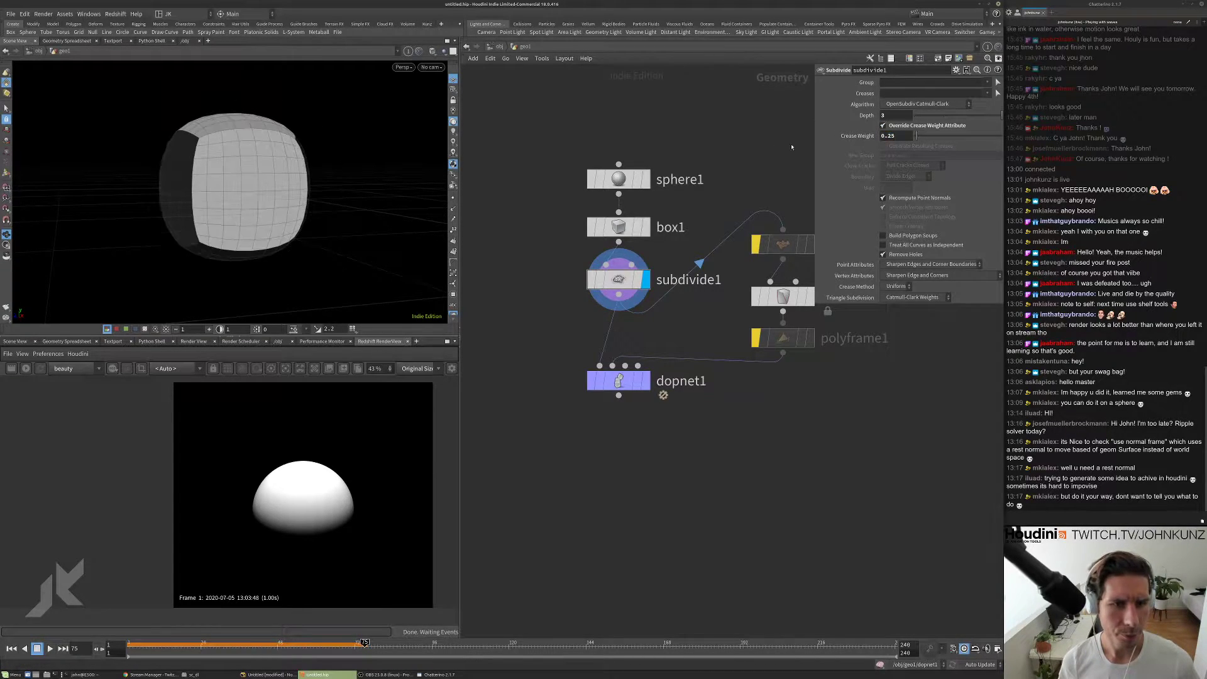
left_click_drag(917, 136, 869, 115)
type("6")
key("Return")
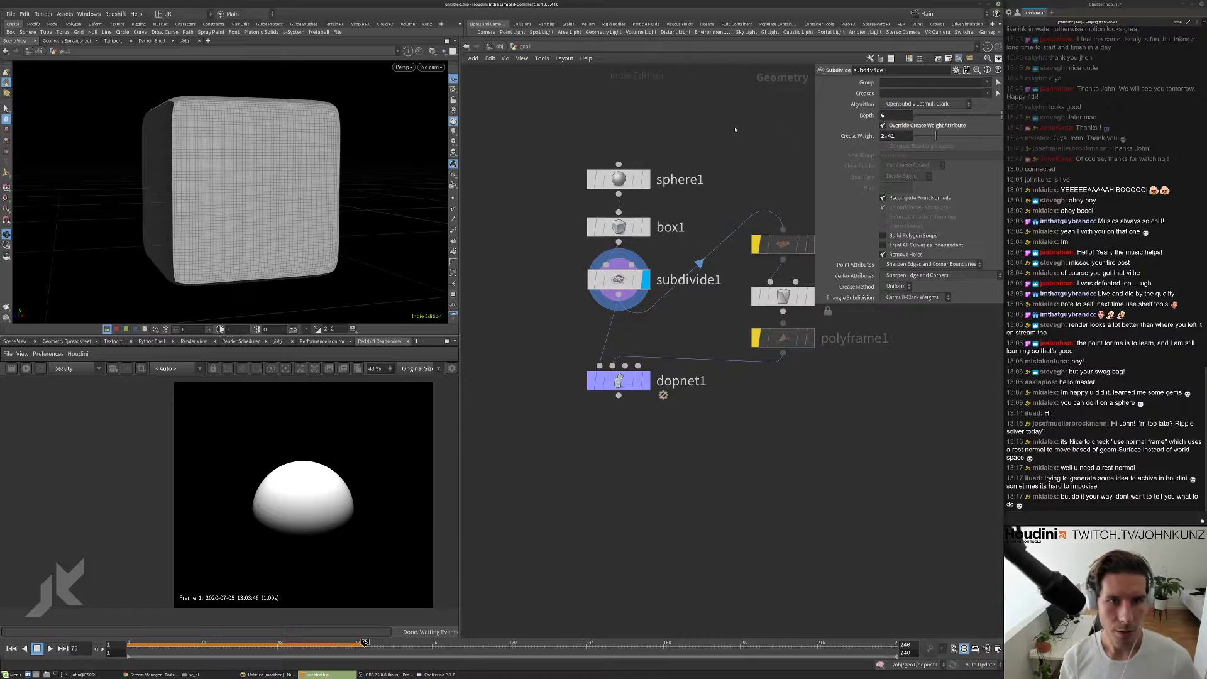
- Examine the subdivided box's edge shading up close and insert a displayed Normal node after subdivide1
left_click_drag(273, 148, 219, 97)
left_click(618, 227)
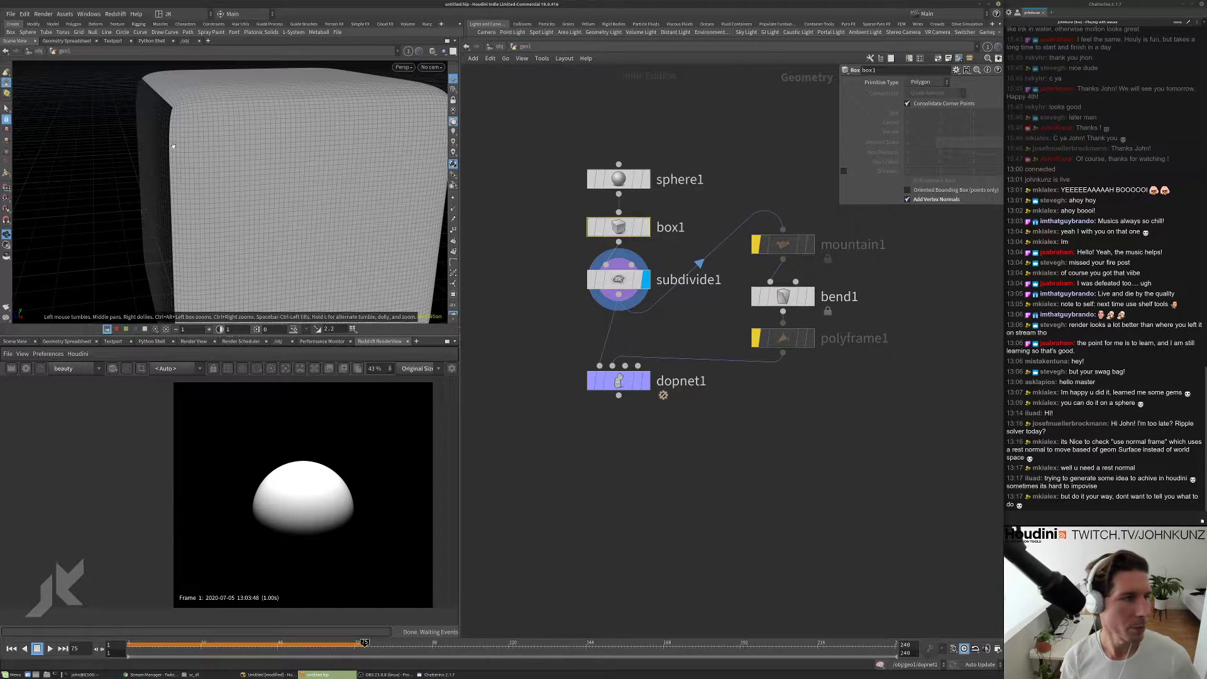
left_click_drag(182, 120, 199, 110)
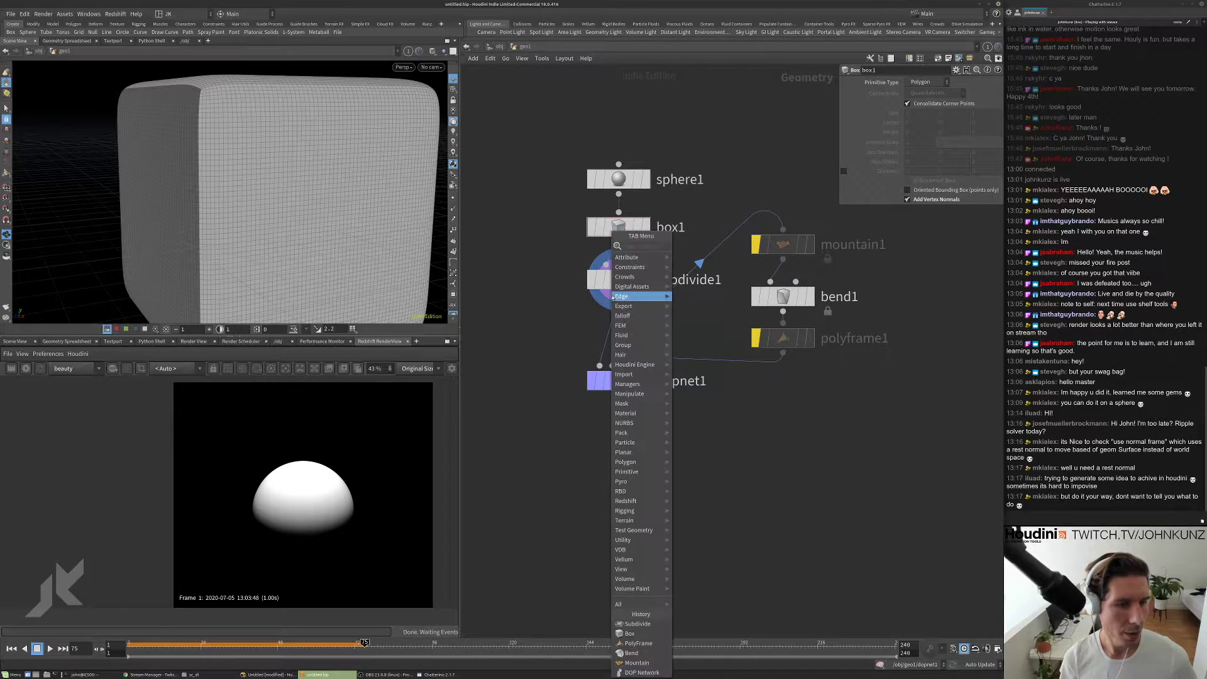
key("Tab")
type("no")
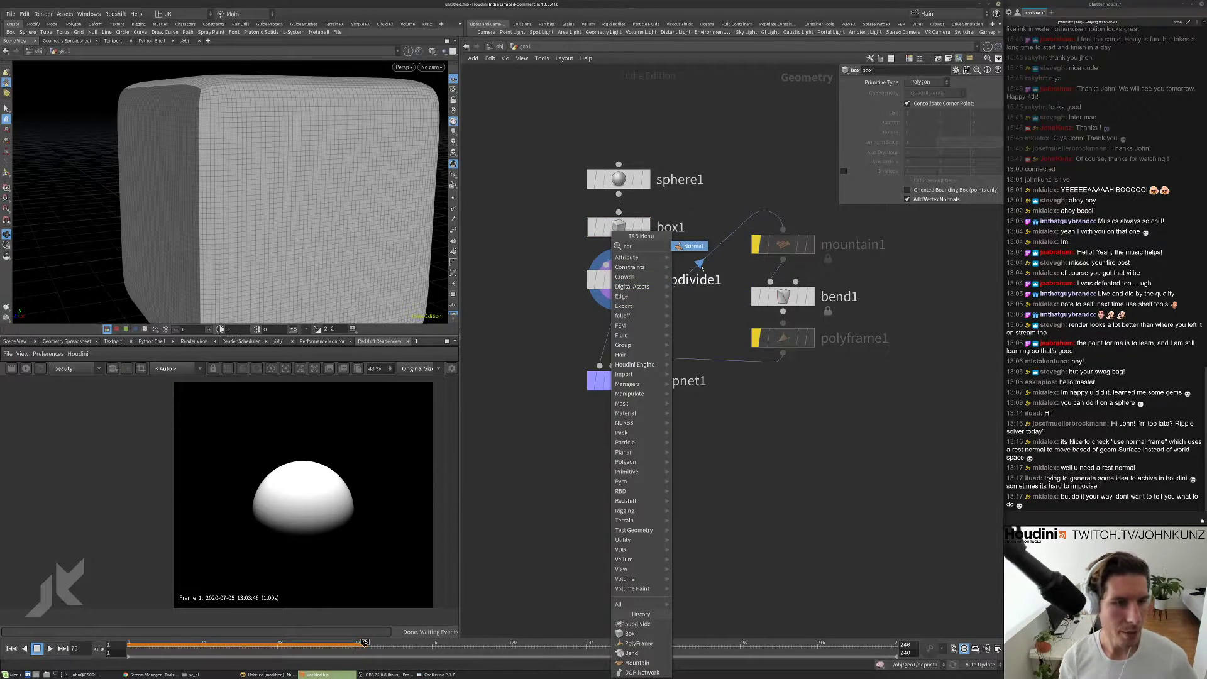
key("Return")
left_click(614, 324)
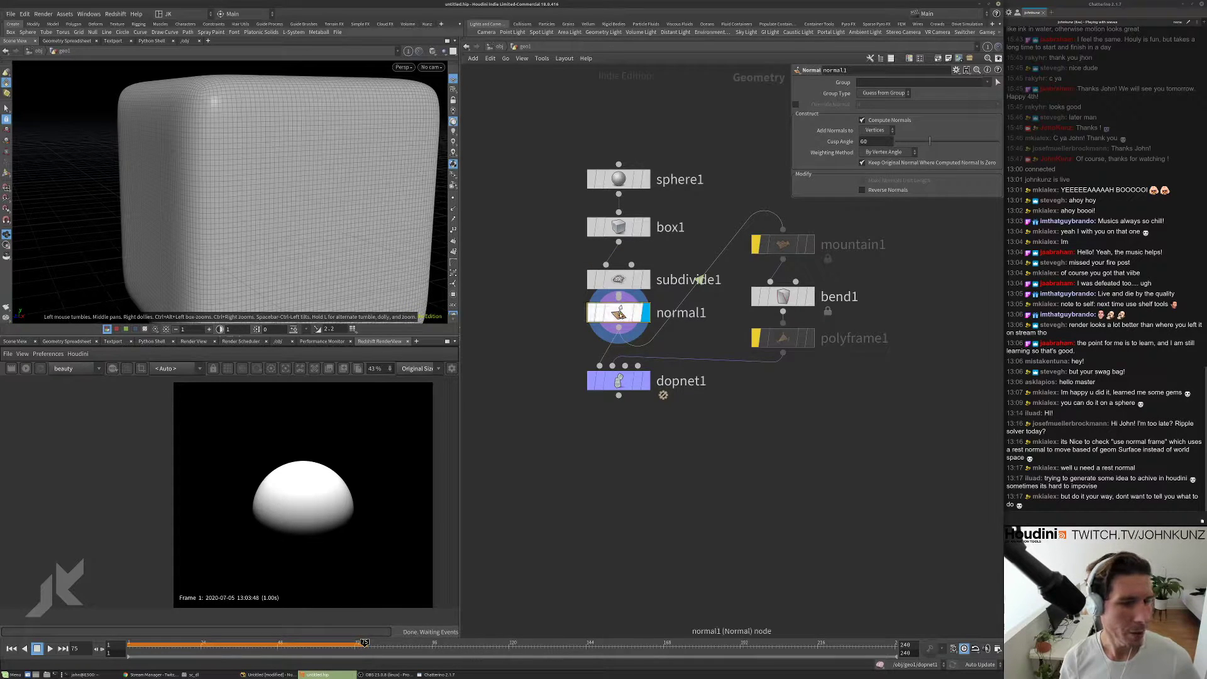
- Display bend1 and orbit around the twisted box to examine its shading
scroll(618, 310, "down", 2)
scroll(701, 322, "up", 2)
left_click(771, 292)
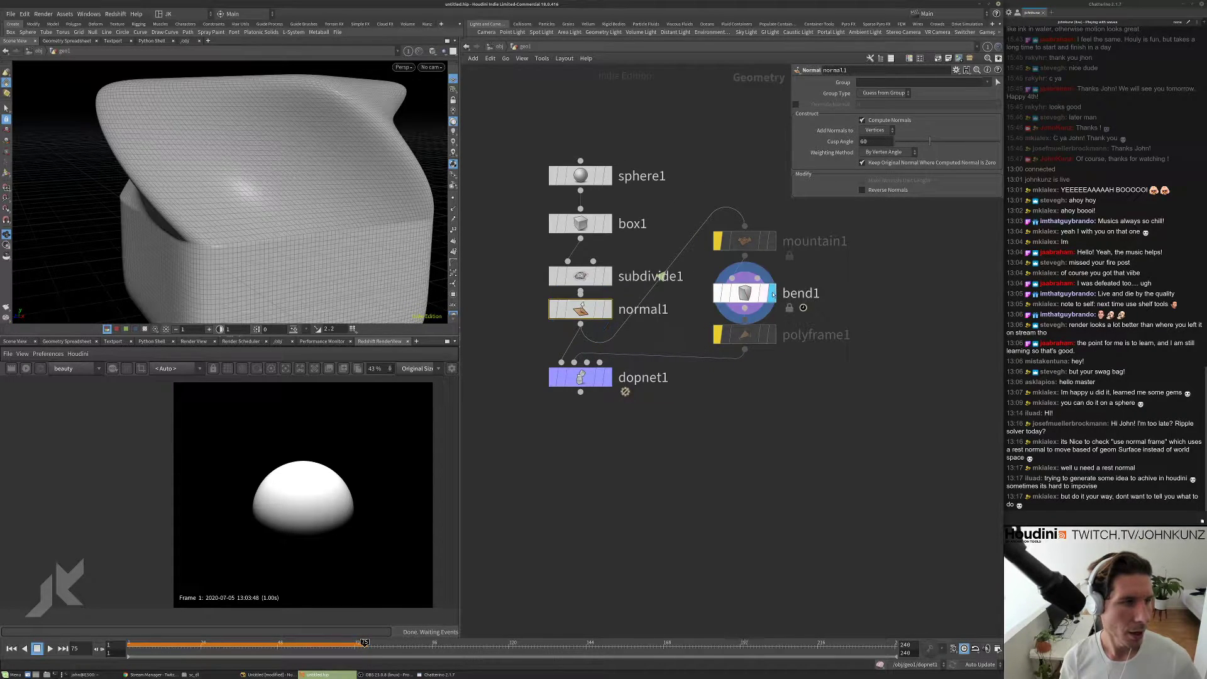
left_click_drag(186, 181, 279, 186)
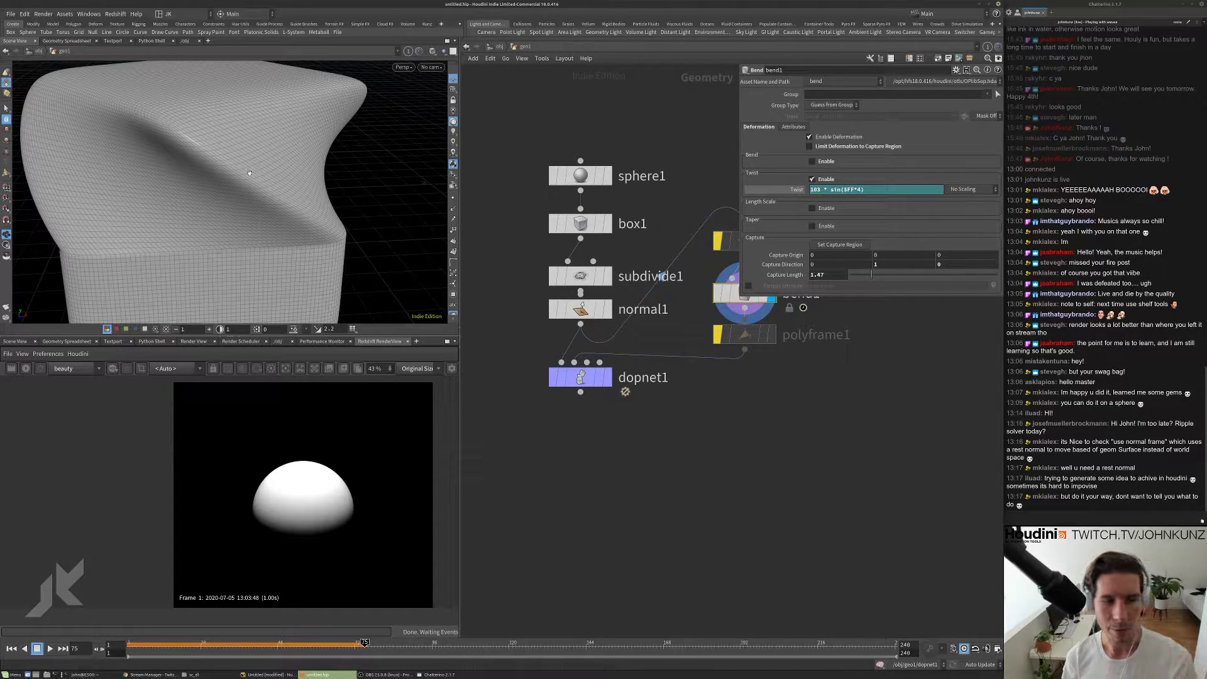
- Move dopnet1 lower and place a displayed copy of normal1 between polyframe1 and dopnet1
scroll(535, 346, "down", 3)
left_click_drag(568, 367, 568, 407)
left_click_drag(569, 321, 682, 371, "alt")
key("Tab")
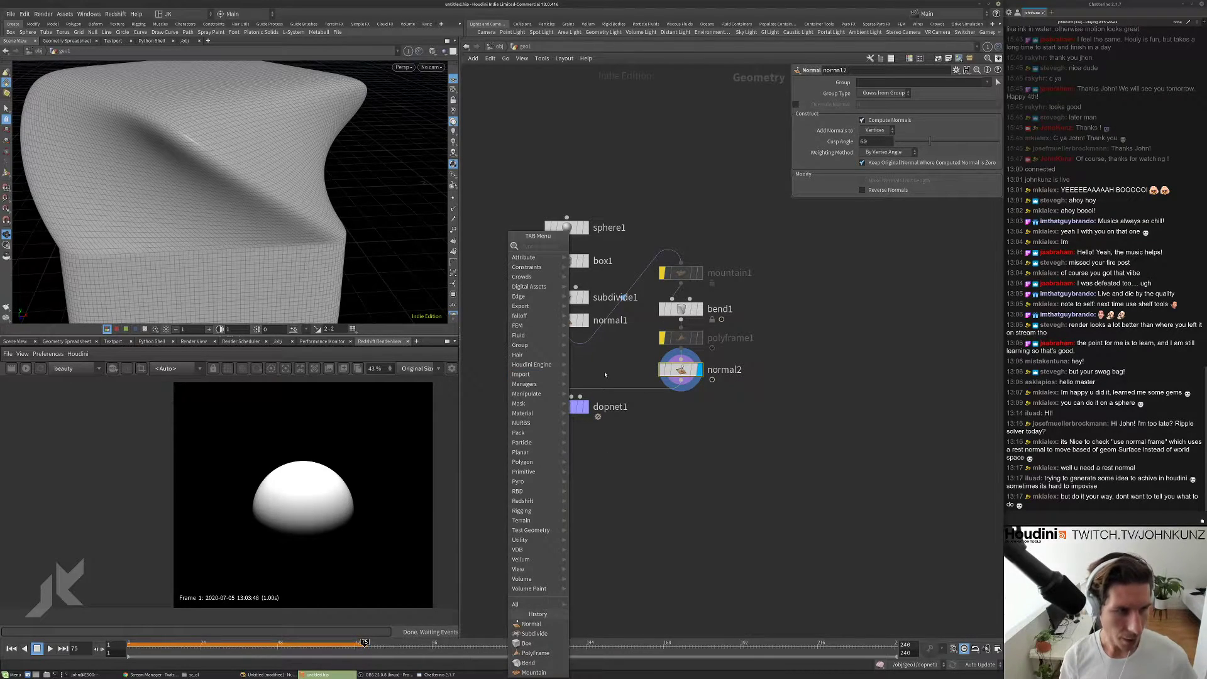
left_click(606, 375)
- Set Add Normals to to Points on both normal1 and normal2, and check normal2's node info
left_click(568, 321)
left_click(876, 130)
left_click(874, 131)
left_click(681, 370)
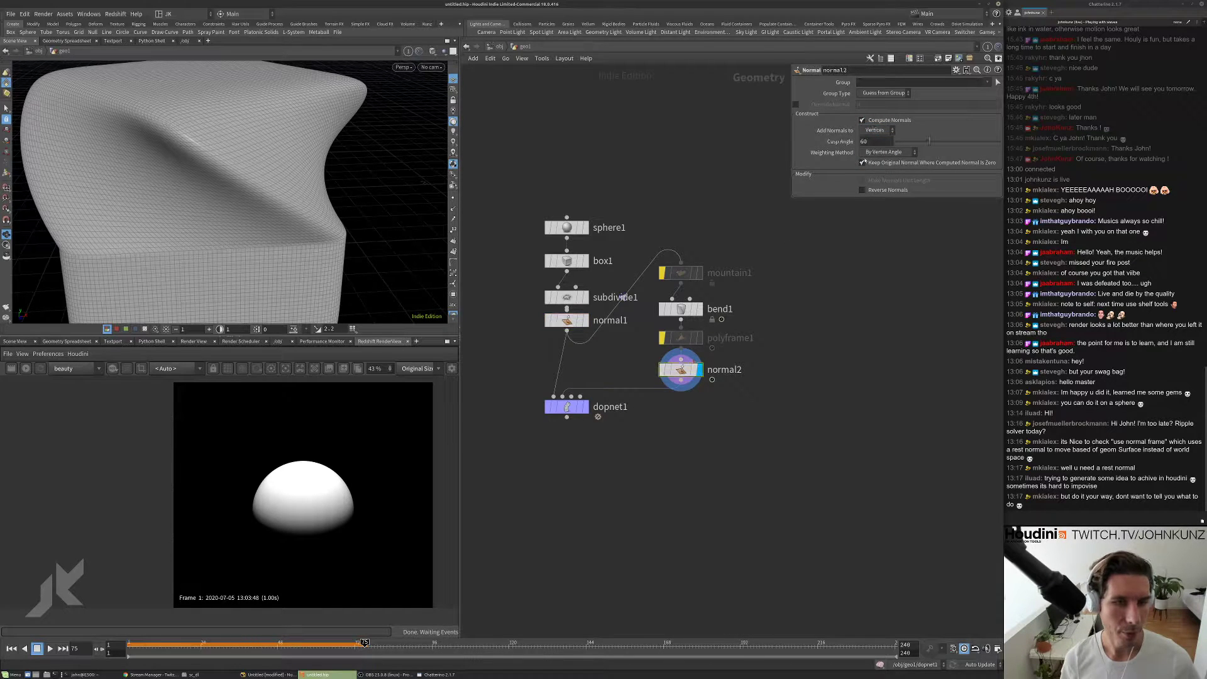
left_click(877, 130)
left_click(881, 130)
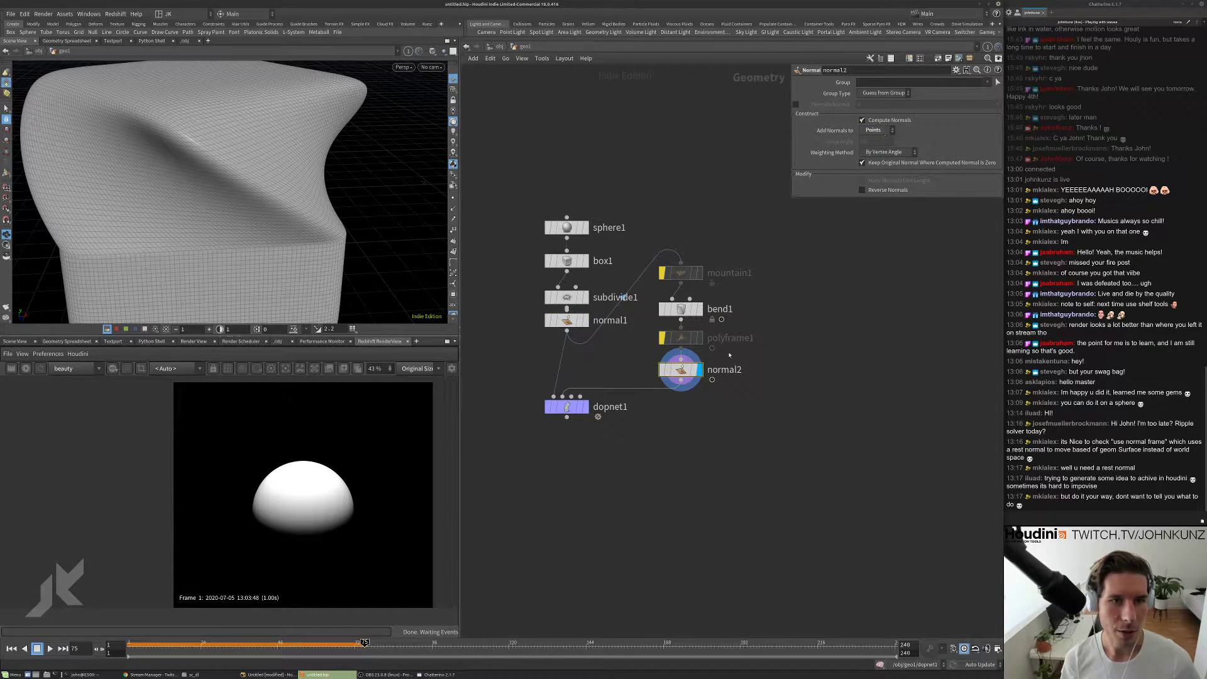
middle_click(680, 370)
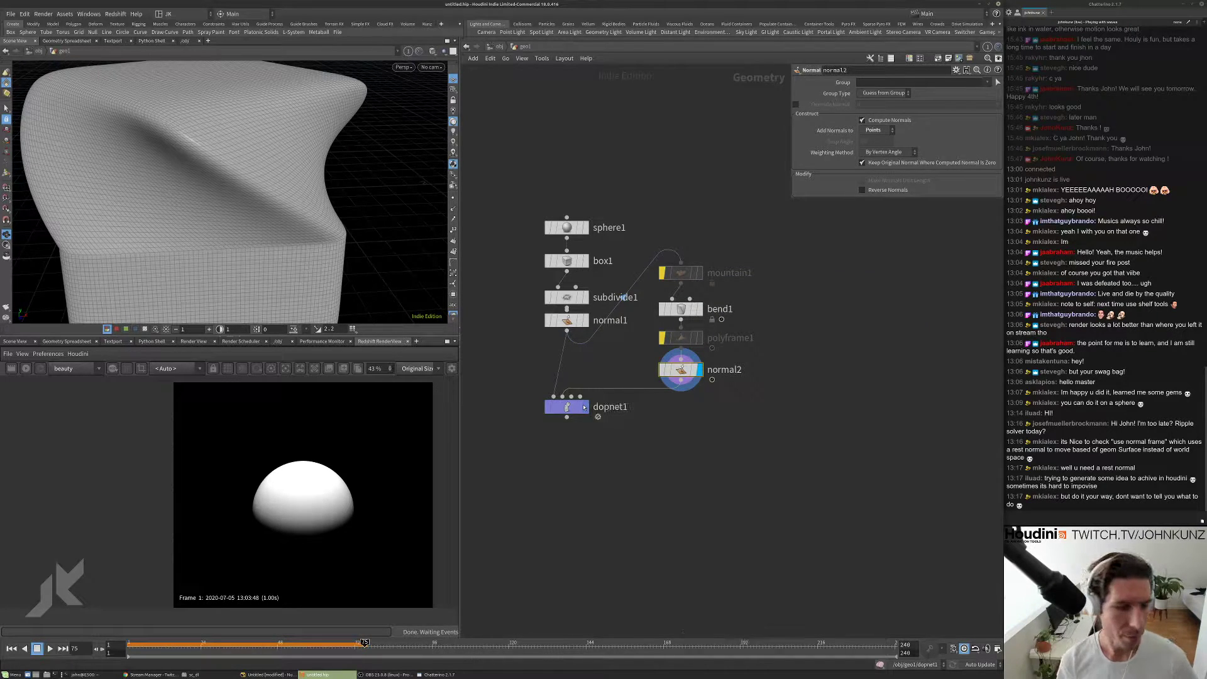
- Display dopnet1, rewind to the first frame and play the ripple simulation on the box
left_click(583, 407)
key("ctrl+Up")
key("Up")
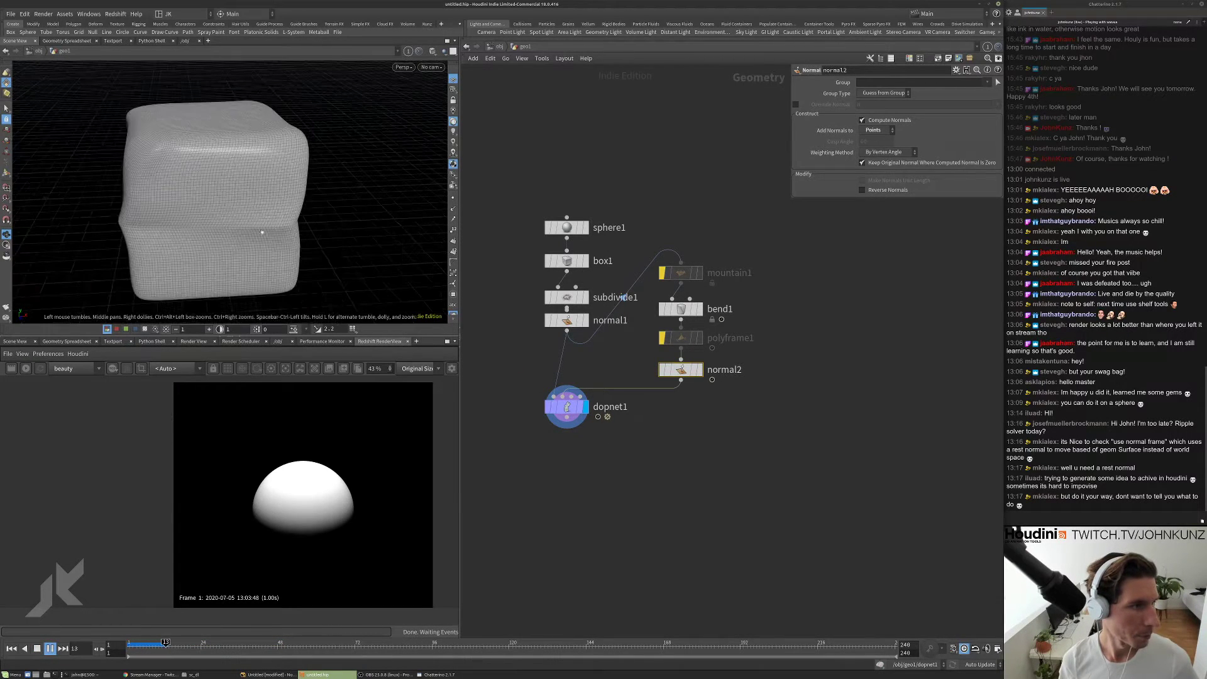
- Turn on Use Normal Frame on ripplesolver1 inside dopnet1 and play the simulation from the first frame
key("ctrl+Up")
double_click(569, 407)
left_click(807, 168)
key("Up")
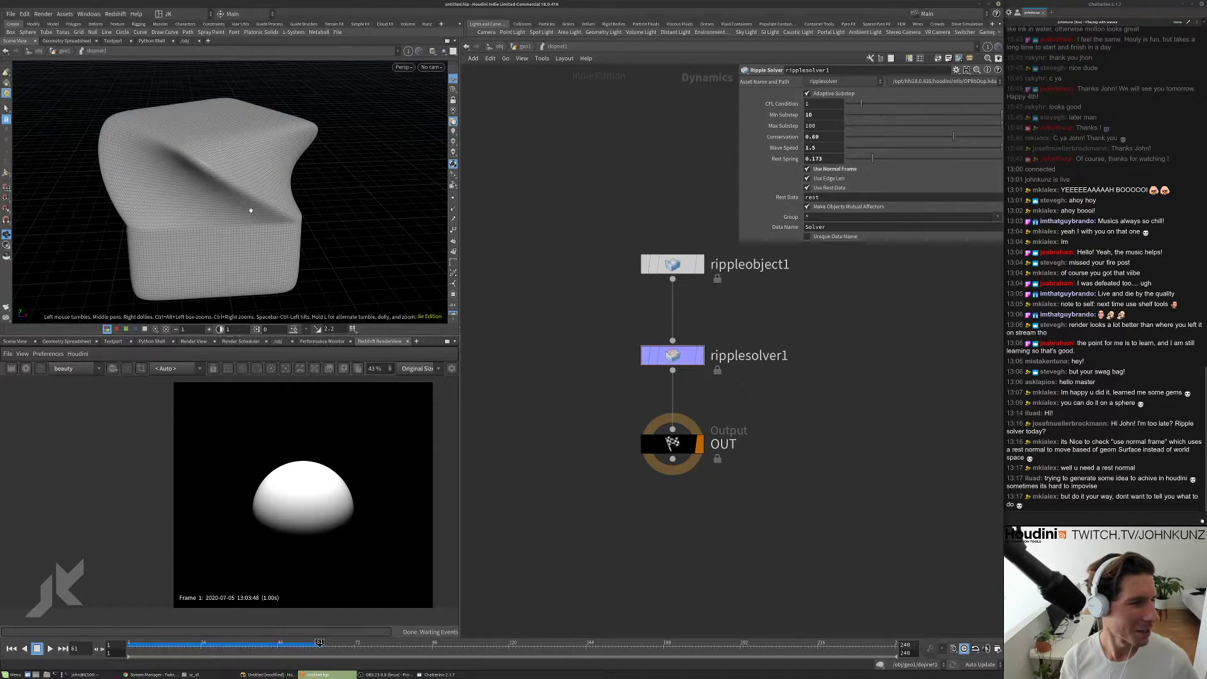
- Turn off Use Normal Frame on ripplesolver1, replay from the first frame and view the box from another angle
key("ctrl+Up")
key("Up")
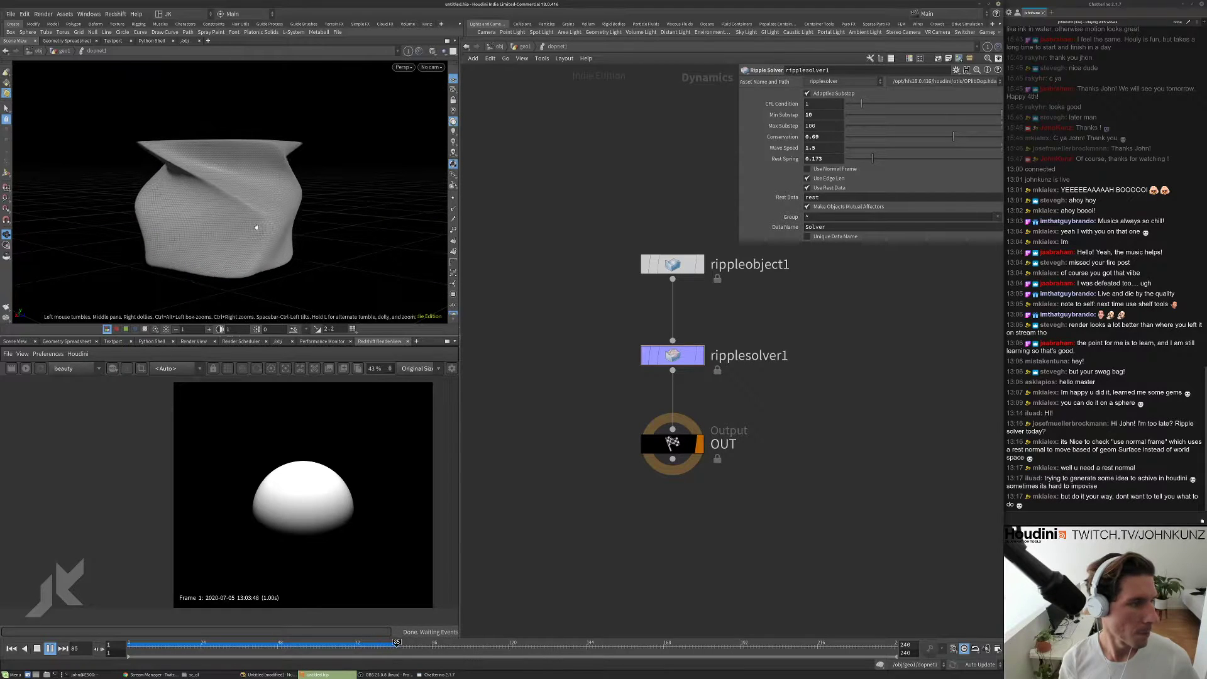
left_click_drag(329, 250, 256, 165)
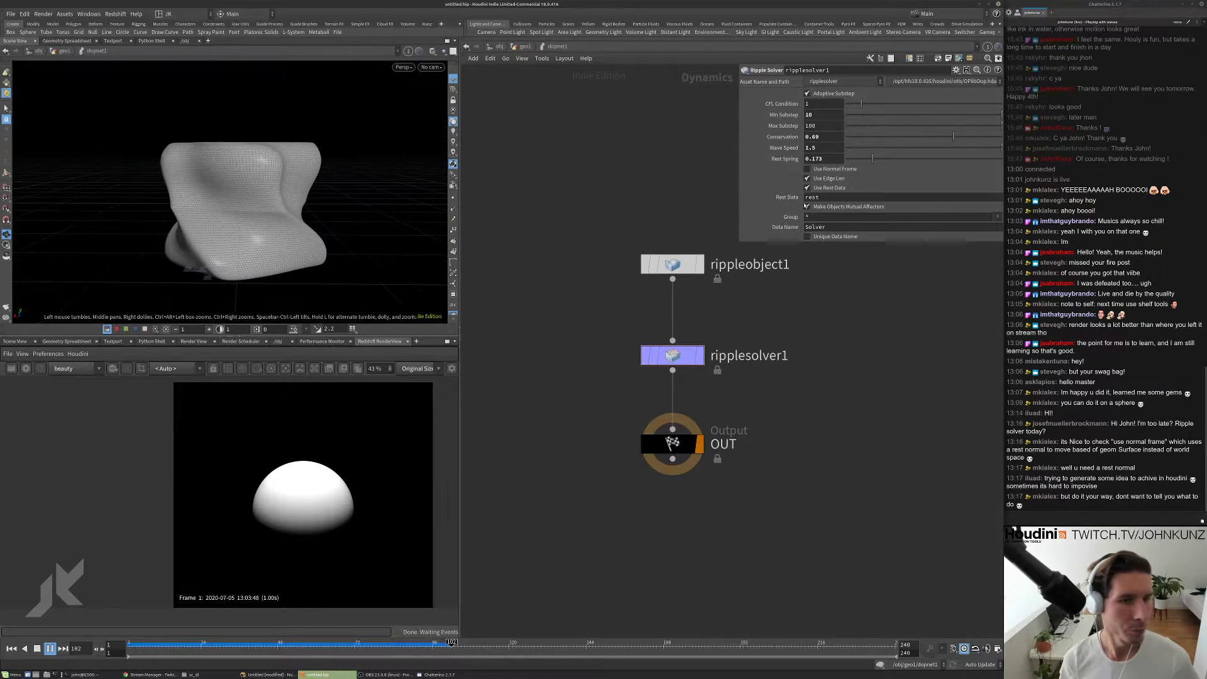
- Turn Use Normal Frame back on, replay the simulation and overlay normal2 as a template to compare the motion with its target
key("ctrl+Up")
left_click(832, 169)
key("Up")
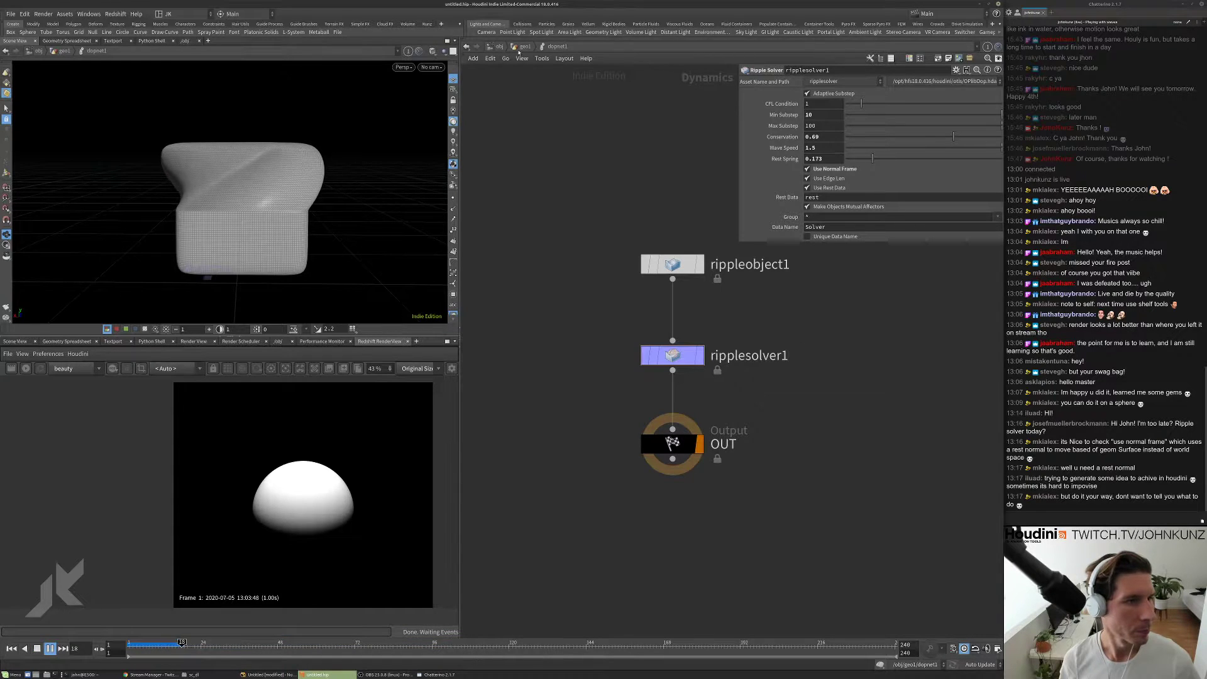
key("u")
left_click(693, 370)
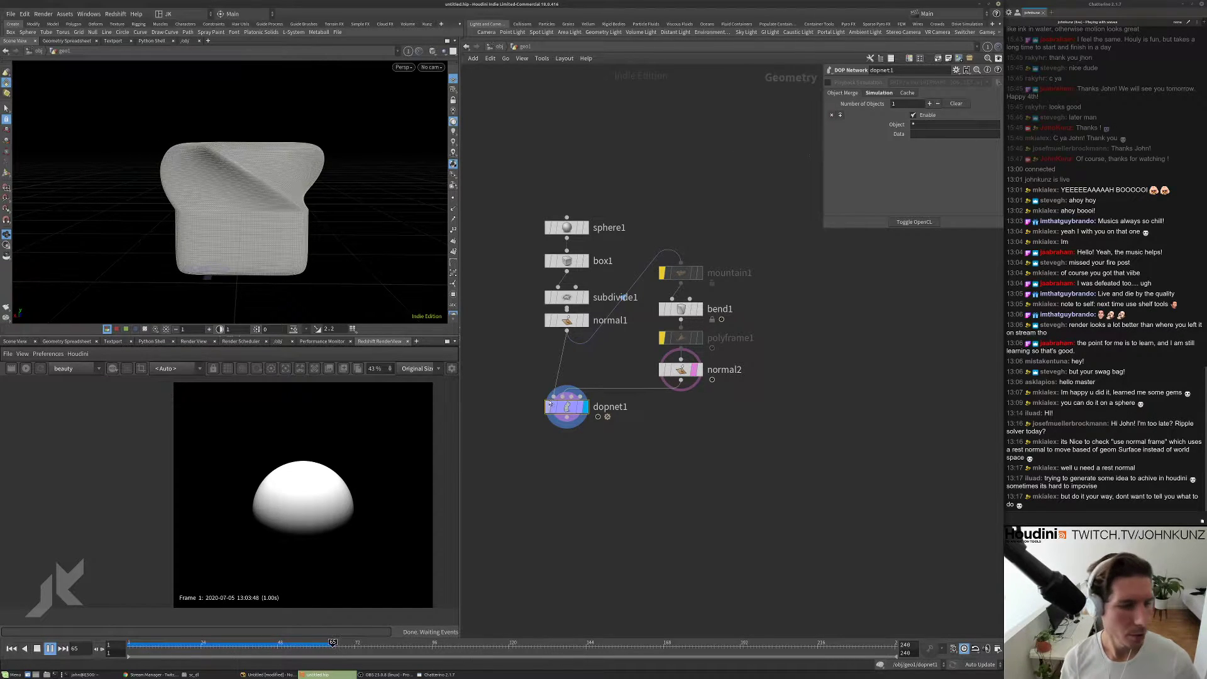
key("i")
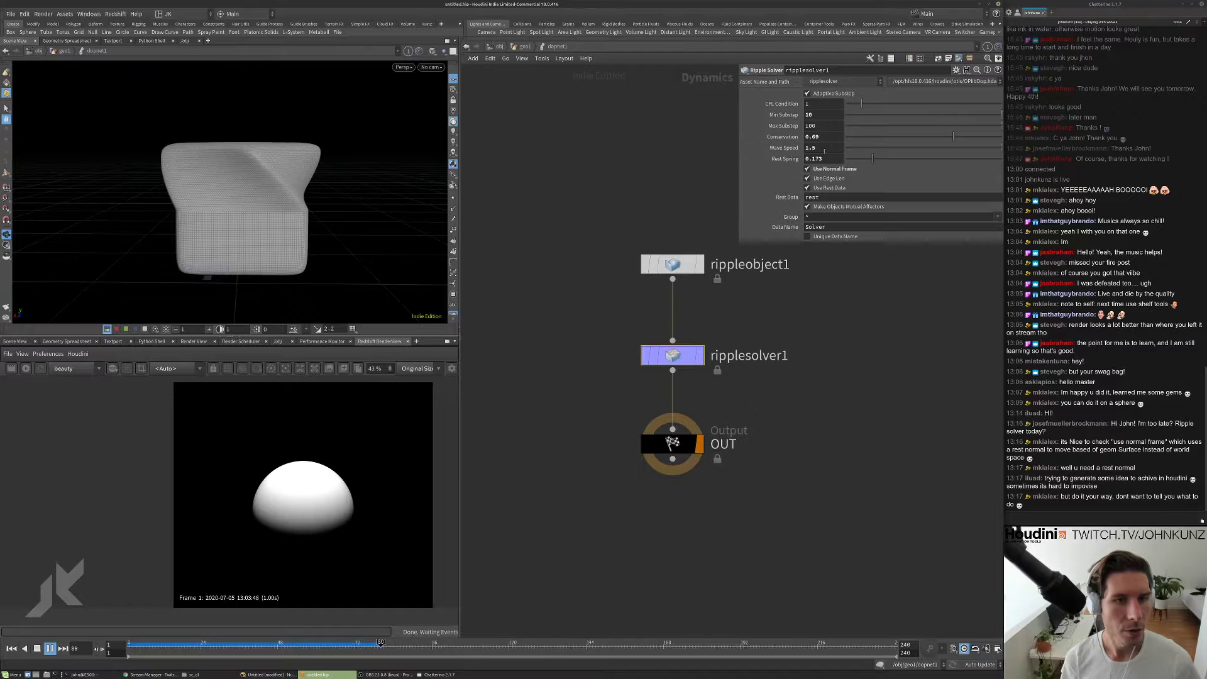
- Raise ripplesolver1's Rest Spring to 0.779 and replay the simulation from the first frame
key("ctrl+Up")
left_click(966, 159)
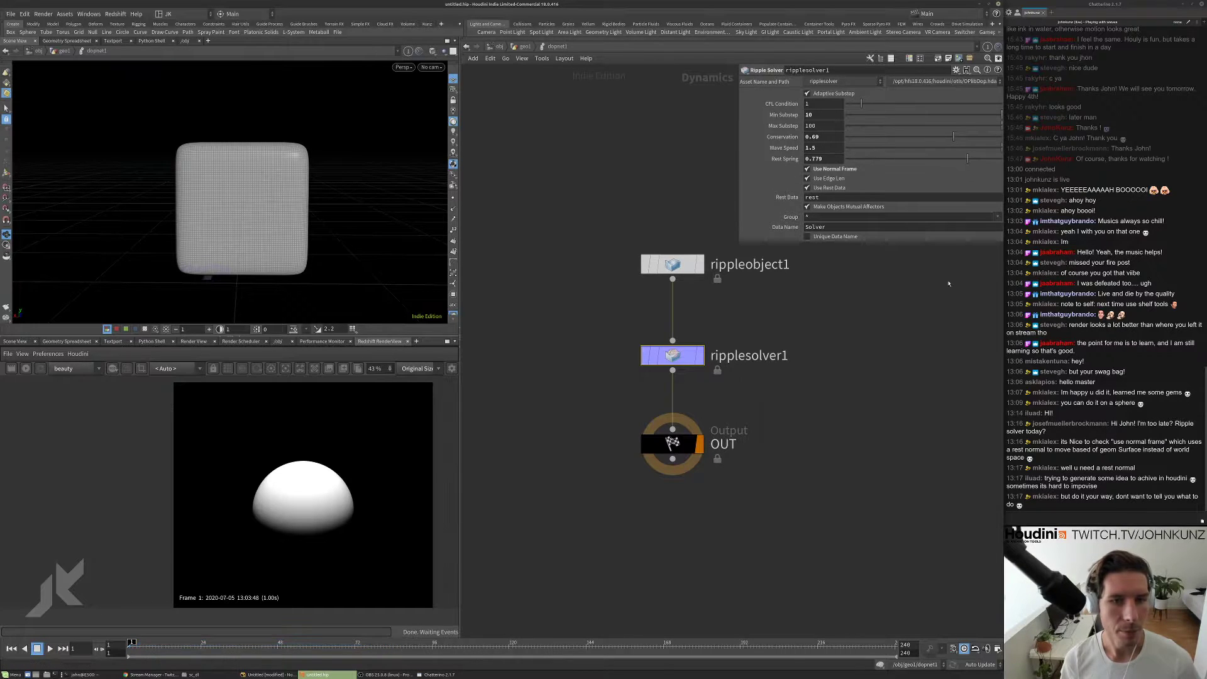
key("Up")
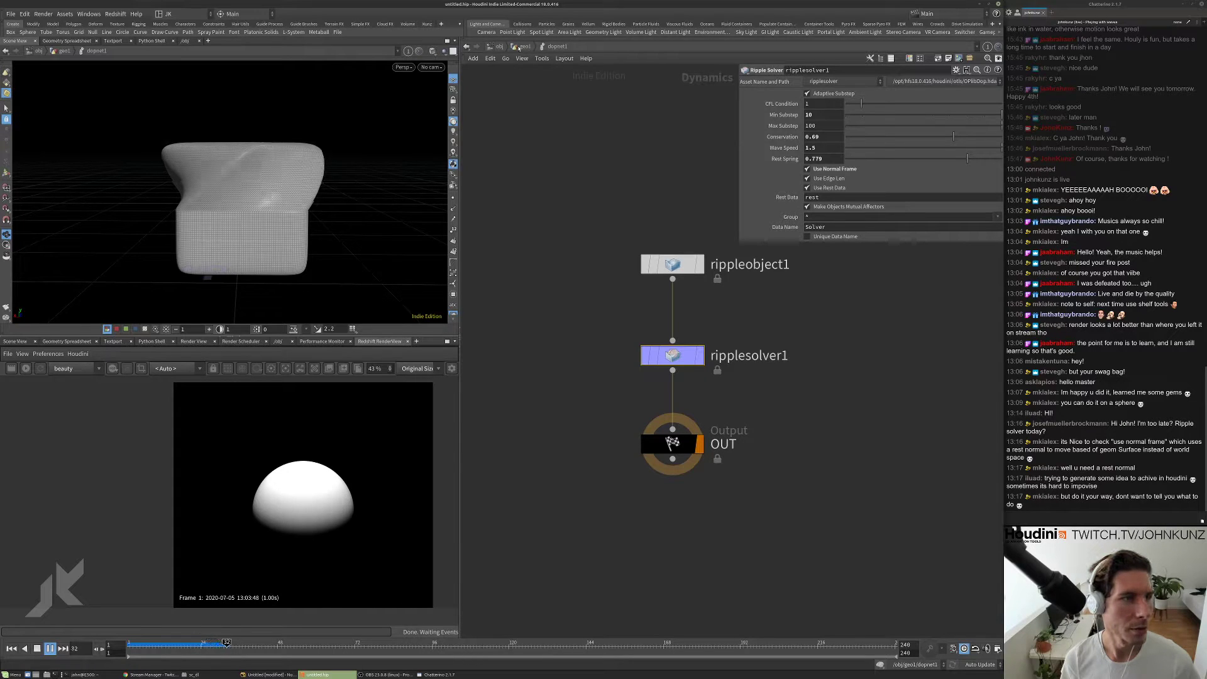
- Disable Use Normal Frame on ripplesolver1, remove normal2's template display, and replay the simulation while orbiting around the box
left_click(830, 169)
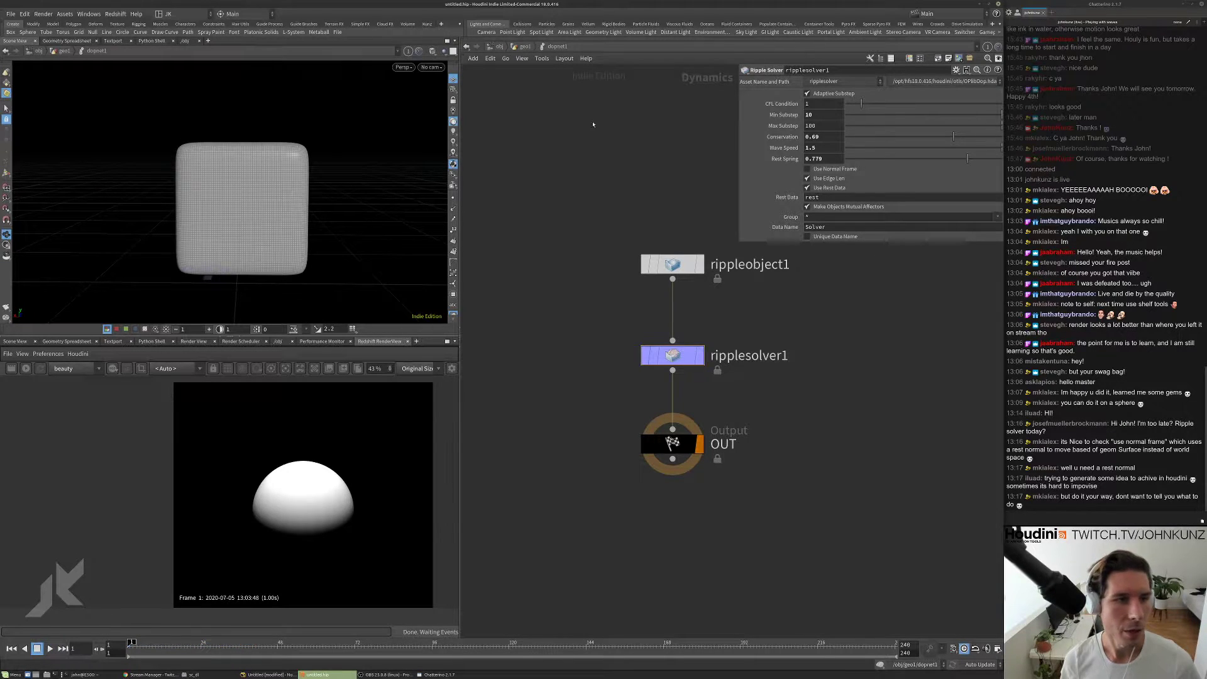
key("u")
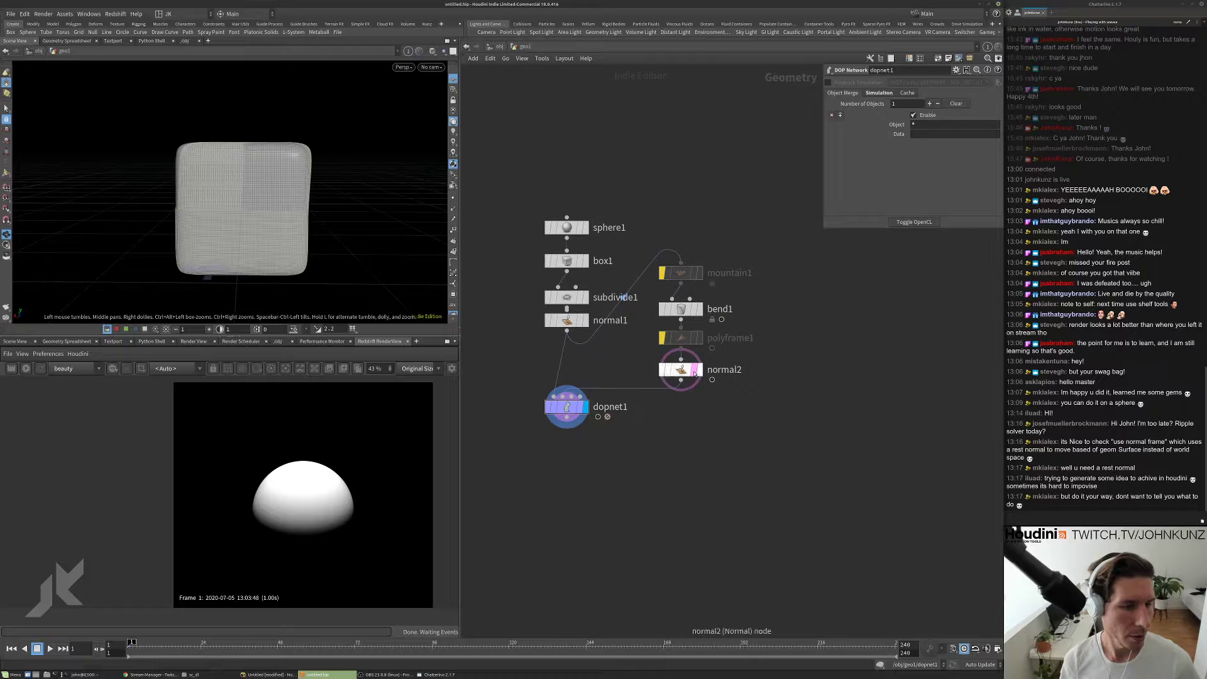
key("i")
key("Up")
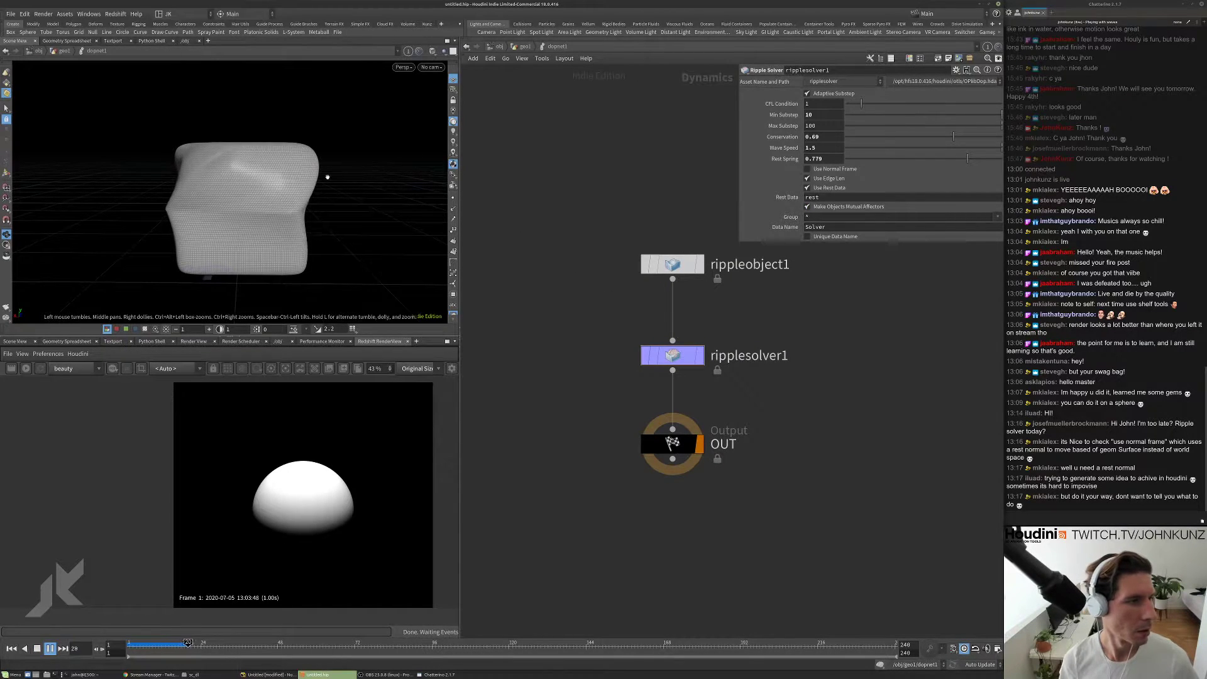
left_click_drag(328, 167, 331, 232)
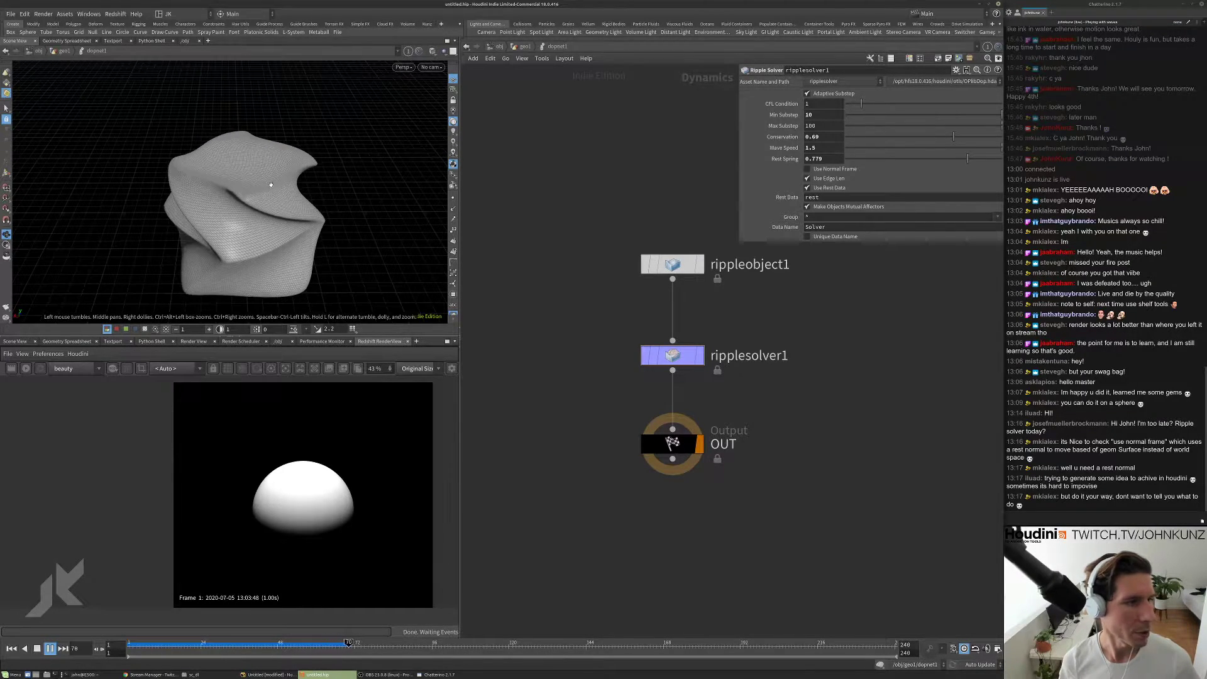
left_click_drag(254, 292, 254, 232)
mouse_move(386, 230)
left_mouse_down()
mouse_move(326, 236)
mouse_move(349, 226)
mouse_move(288, 223)
mouse_move(290, 202)
mouse_move(275, 220)
mouse_move(277, 281)
mouse_move(289, 216)
mouse_move(396, 210)
left_mouse_up()
key("ctrl+Up")
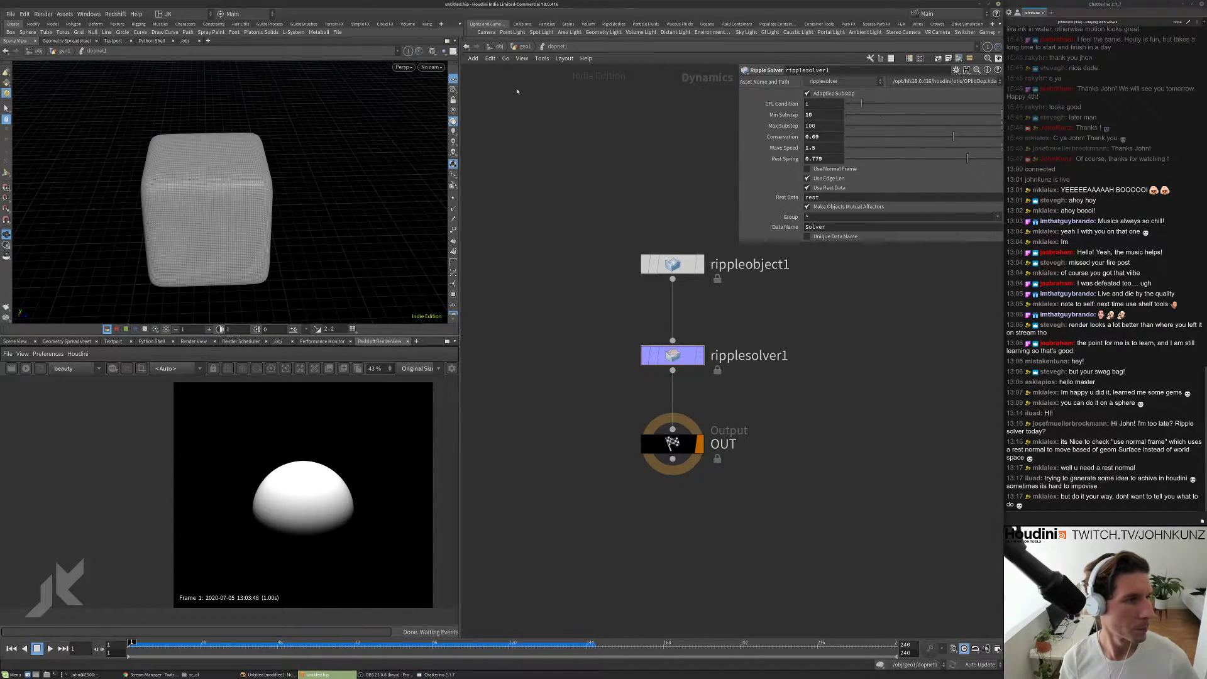
- Return to geo1, take mountain1 out of bypass and play the simulation with the noise, finishing on the first frame
left_click(524, 46)
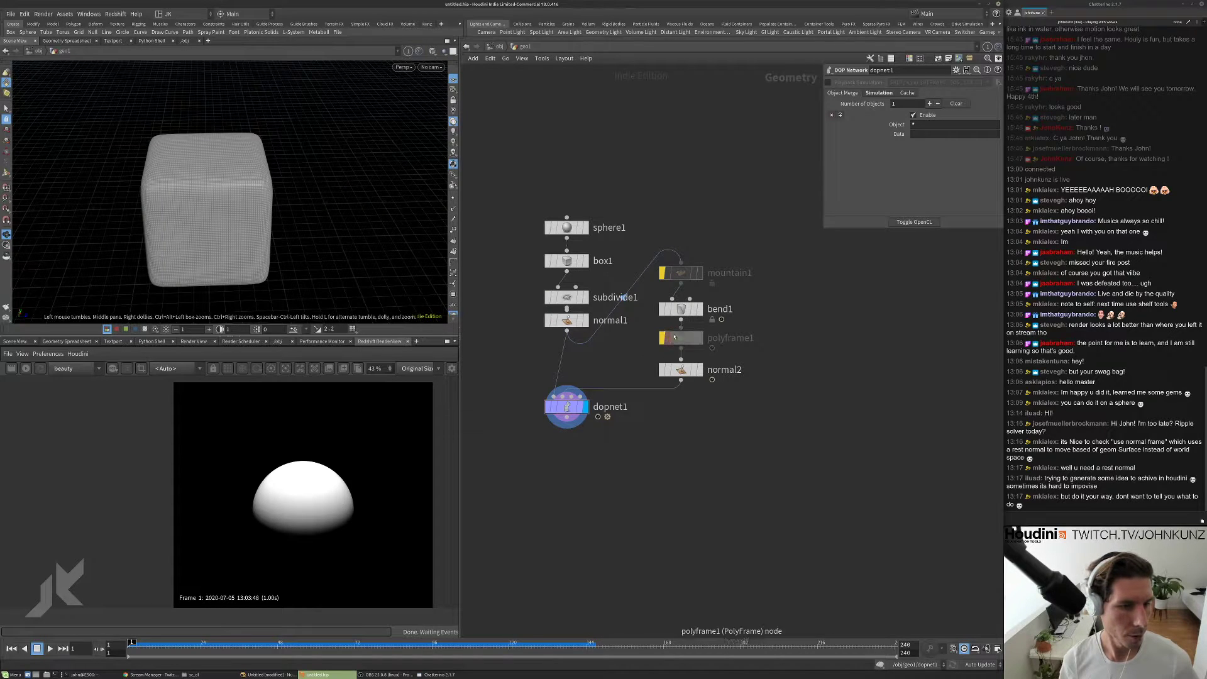
left_click(662, 276)
left_click(685, 276)
key("Up")
middle_click_drag(767, 363, 763, 405)
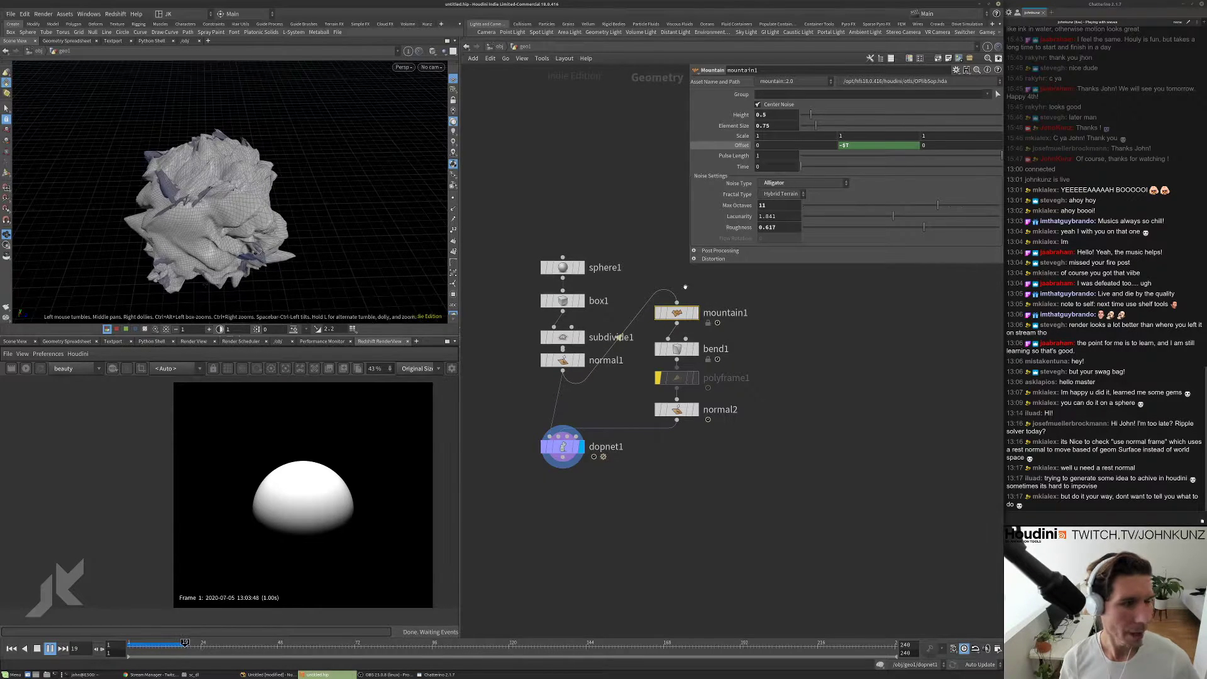
key("ctrl+Up")
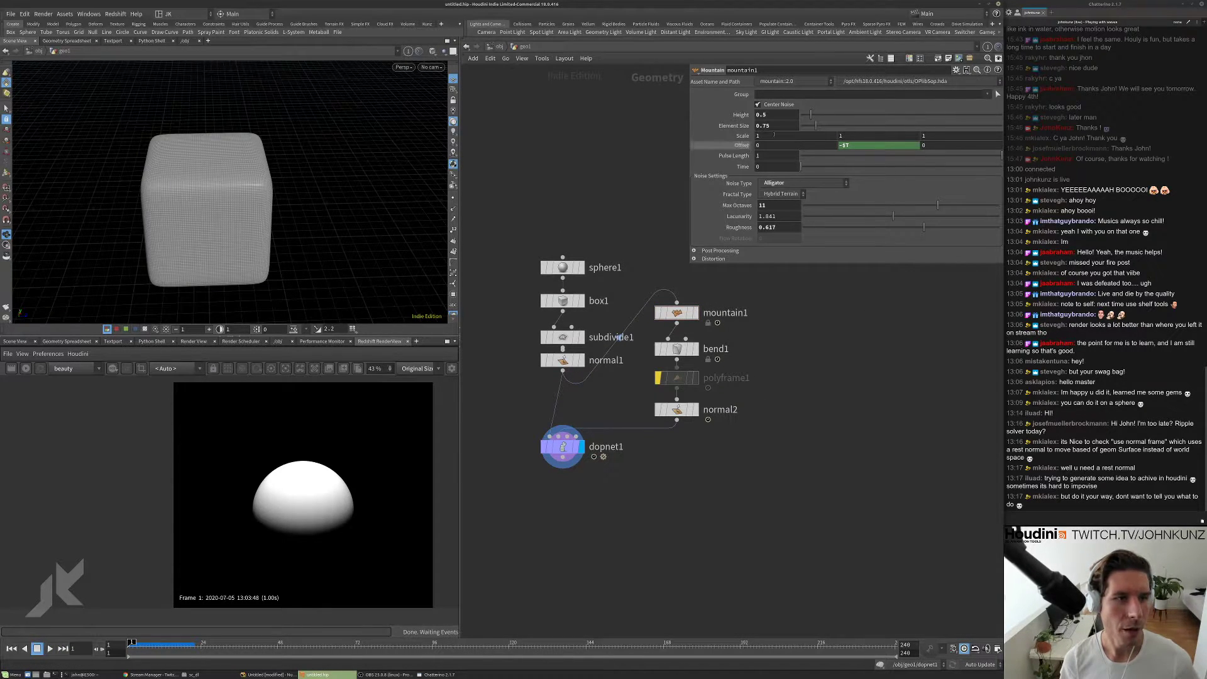
- Divide mountain1's Y offset expression by 12, set its Height to 0.2 and replay the simulation
left_click(856, 147)
type("/12")
key("Return")
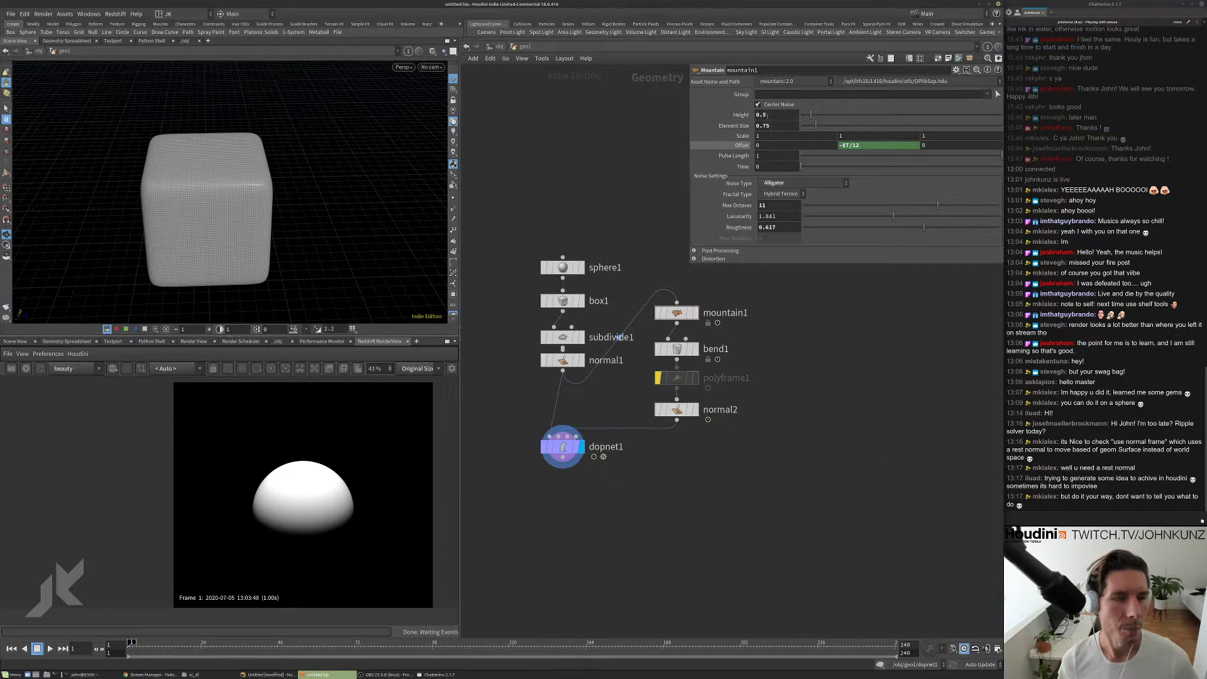
key("BackSpace")
type("2")
key("Return")
key("Up")
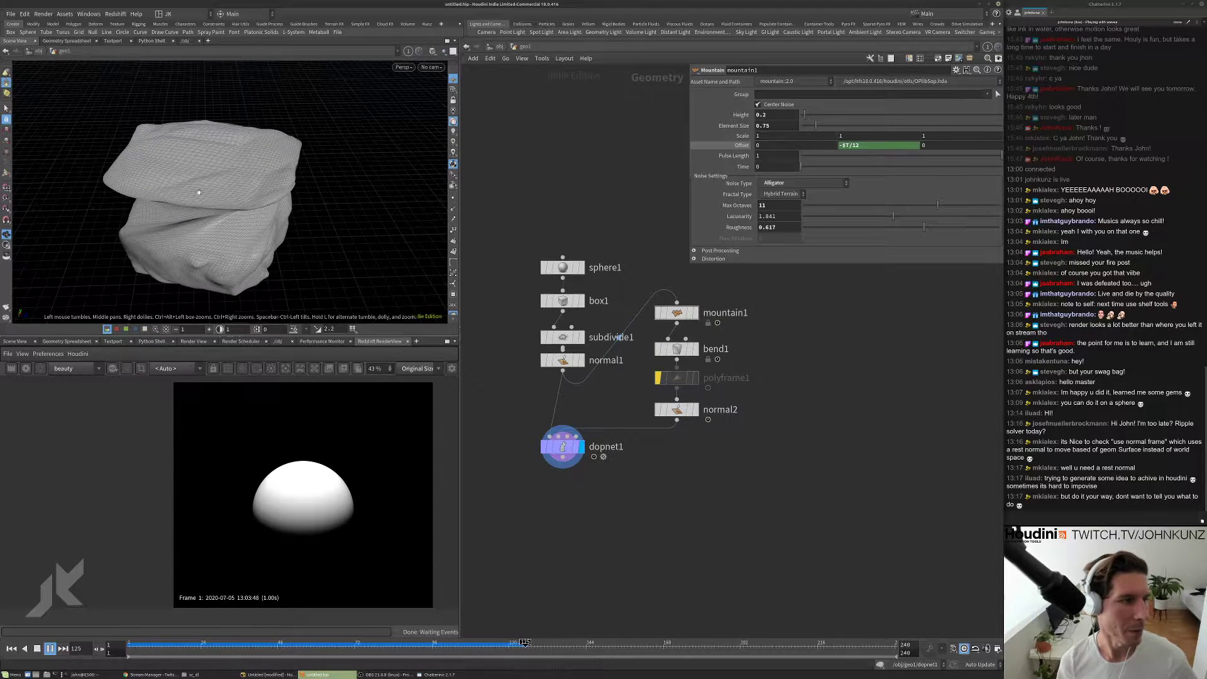
- Orbit around the twisted, noisy box during playback and replay the simulation from the first frame
left_click_drag(287, 178, 234, 209)
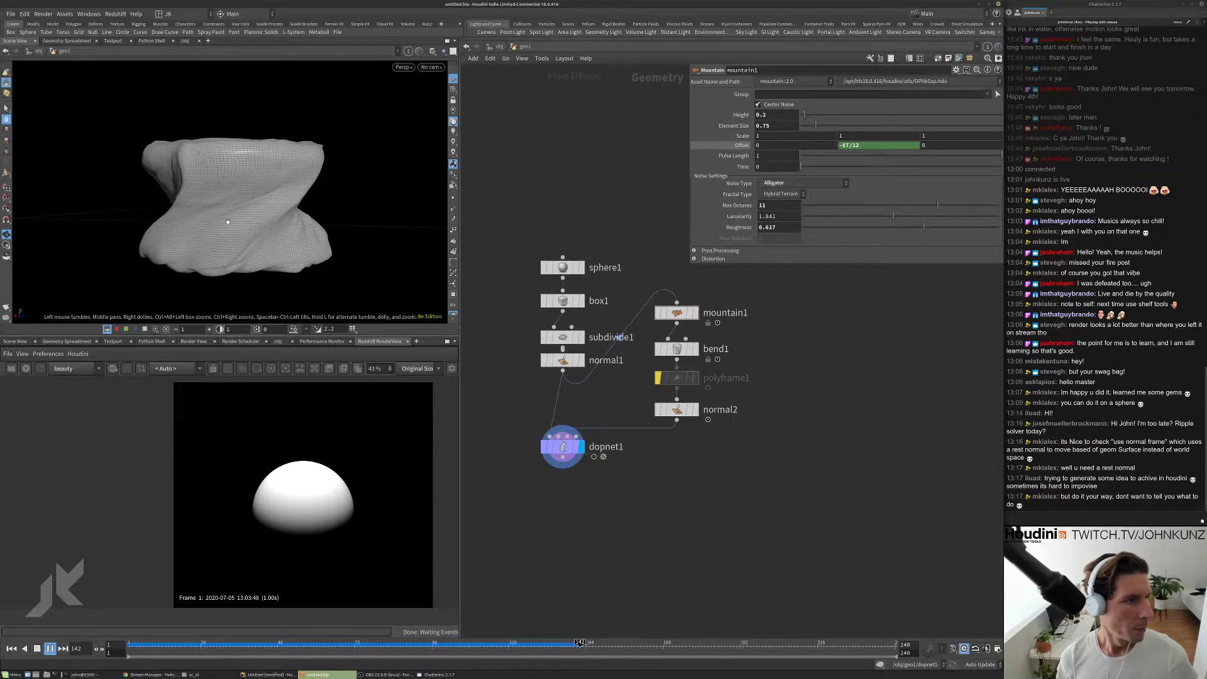
left_click_drag(327, 159, 269, 220)
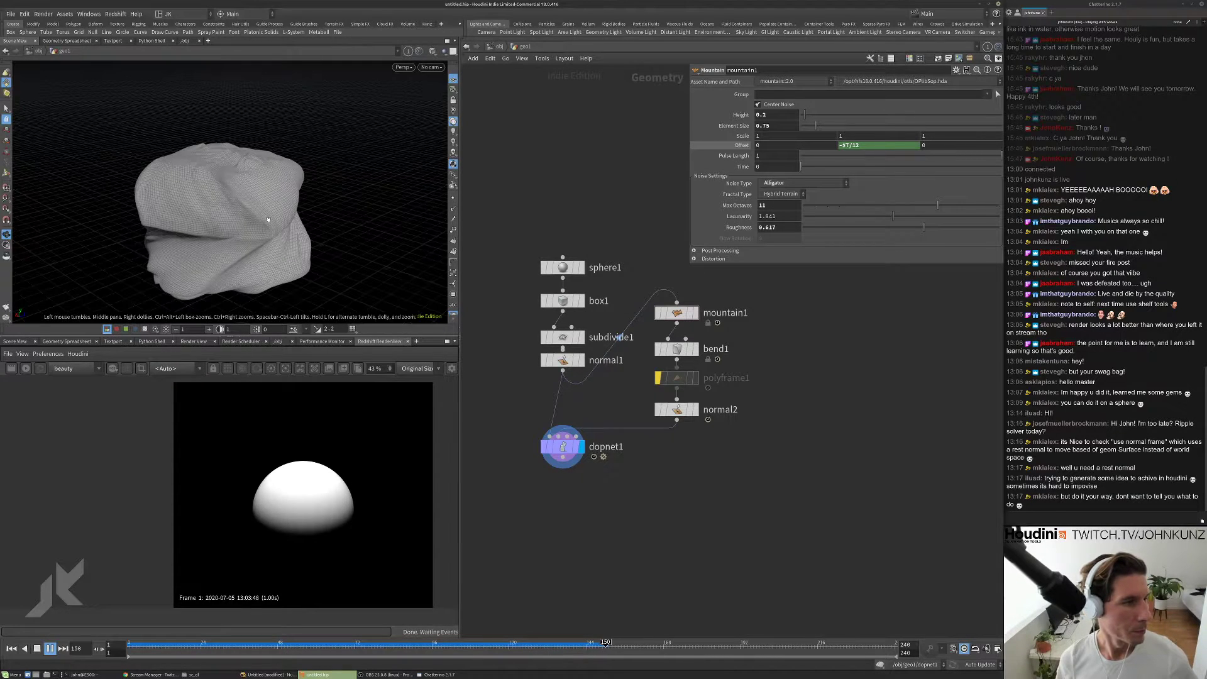
key("Up")
key("ctrl+Up")
key("Up")
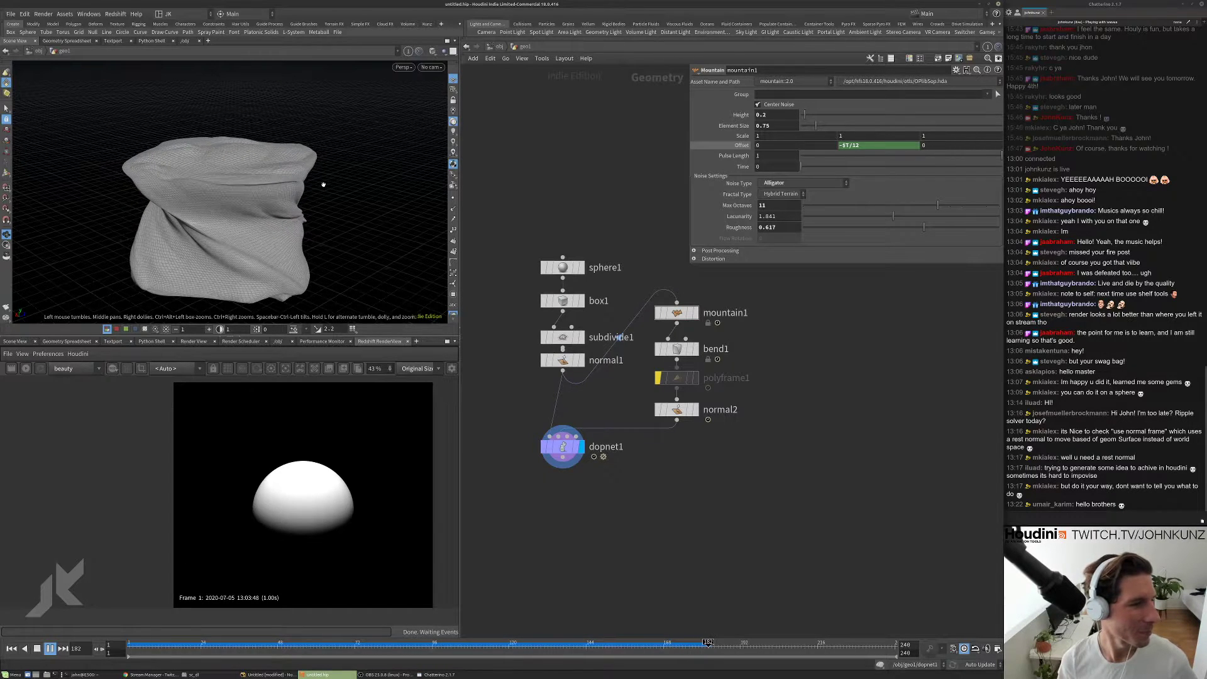
key("ctrl+Up")
- Bypass bend1, move it aside from the node chain, play the mountain-only ripple and return to the first frame
scroll(659, 374, "up", 3)
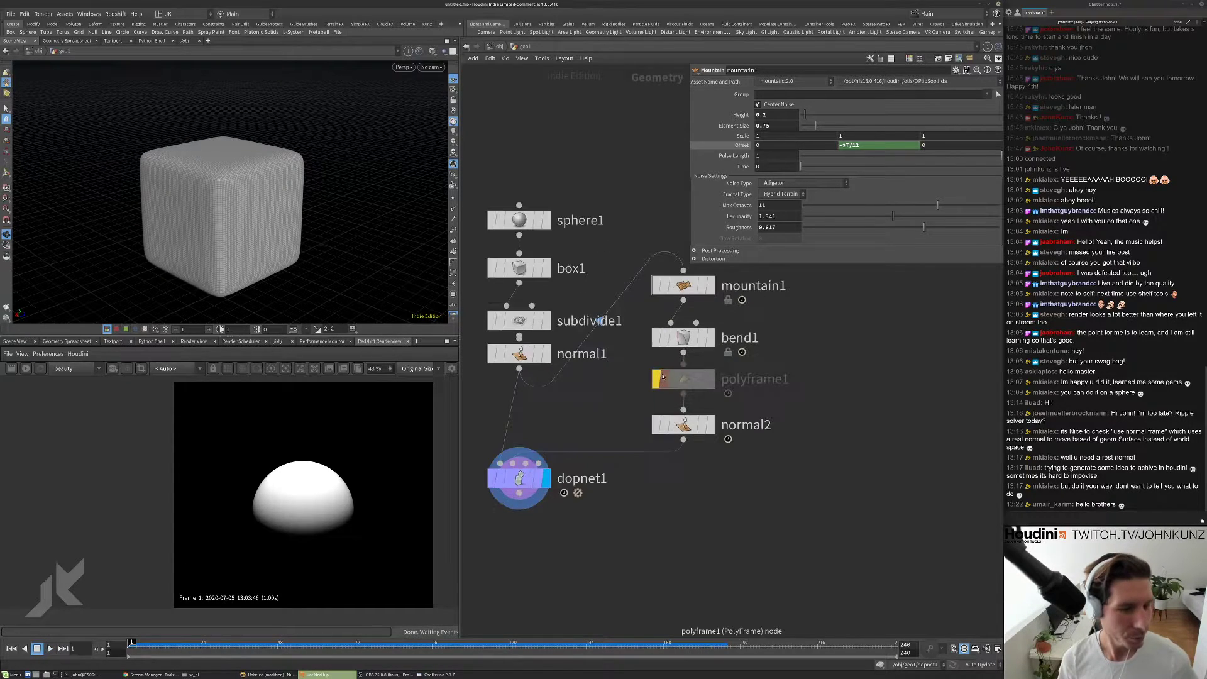
left_click(656, 338)
left_click_drag(687, 341, 792, 339)
key("Up")
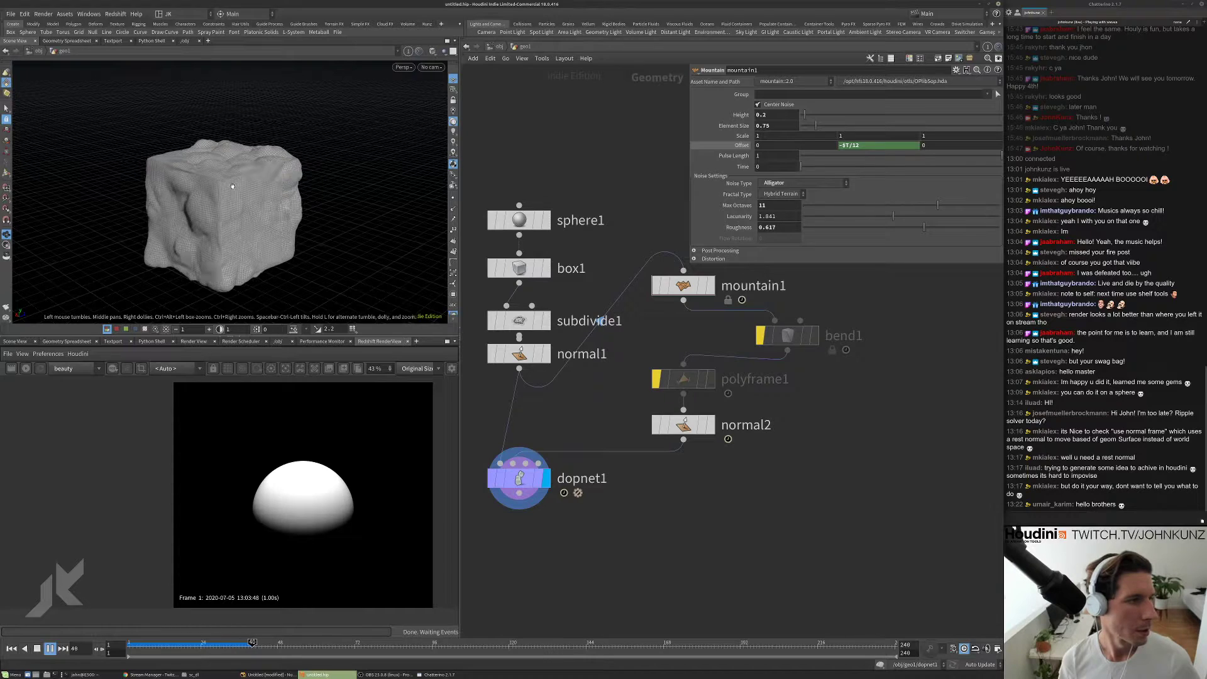
left_click_drag(135, 642, 132, 642)
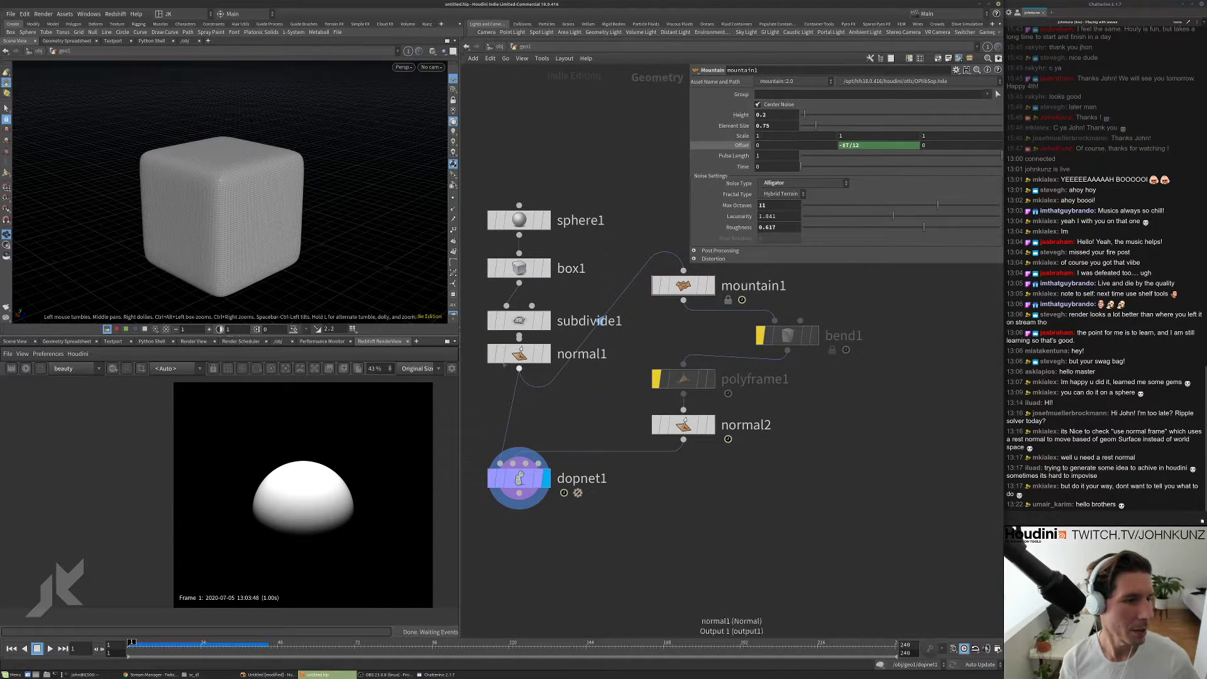
- Set subdivide1's Crease Weight to 5.36 and play the simulation on the sharper box
left_click(518, 321)
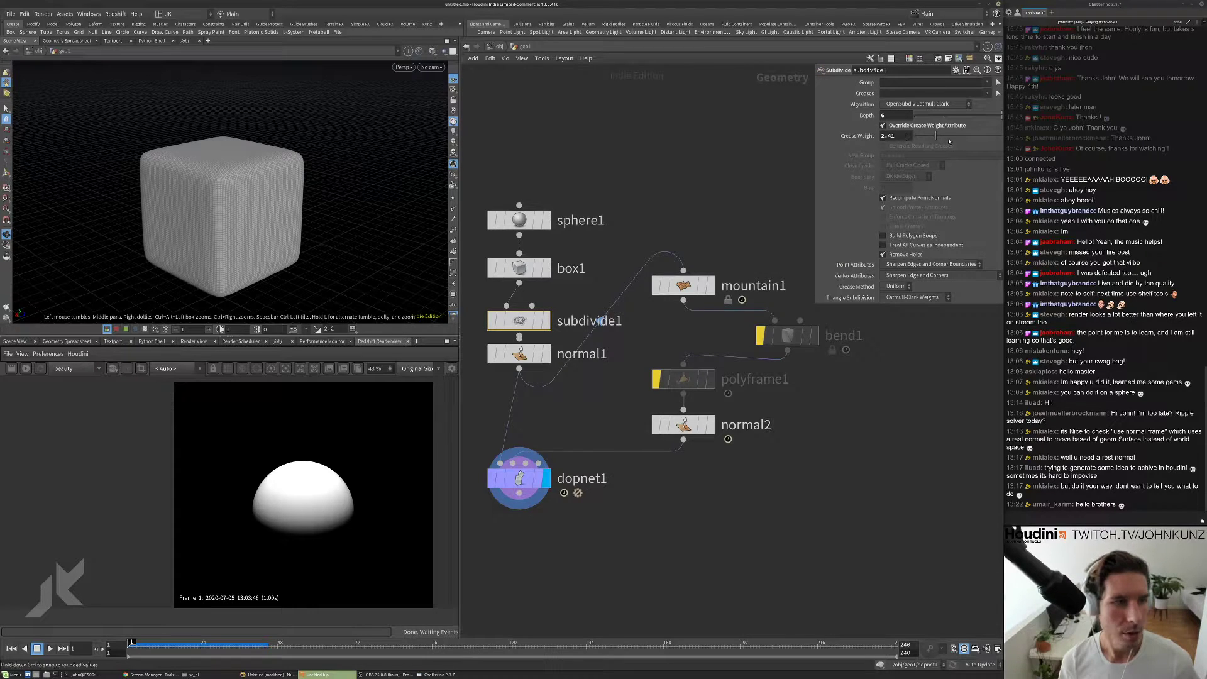
left_click_drag(935, 135, 949, 140)
left_click(690, 144)
key("Up")
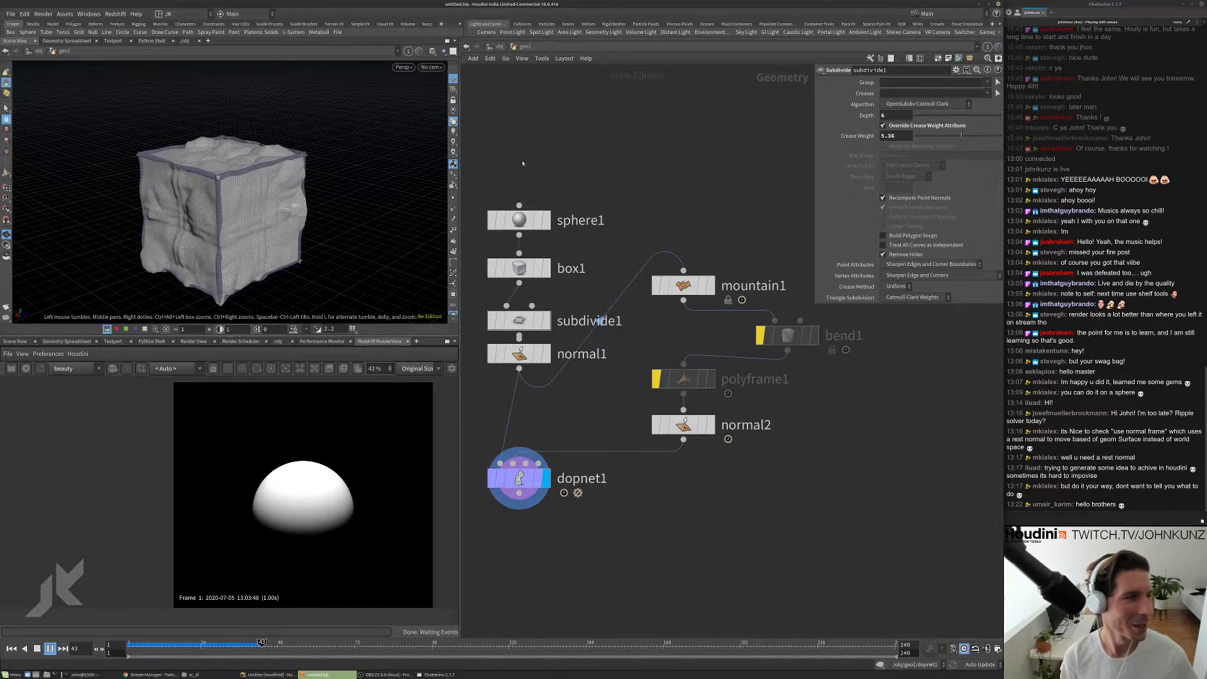
- Lower subdivide1's Crease Weight to 3.85 and then 2.99, replaying the simulation after each change
key("ctrl+Up")
left_click_drag(961, 136, 948, 136)
key("Up")
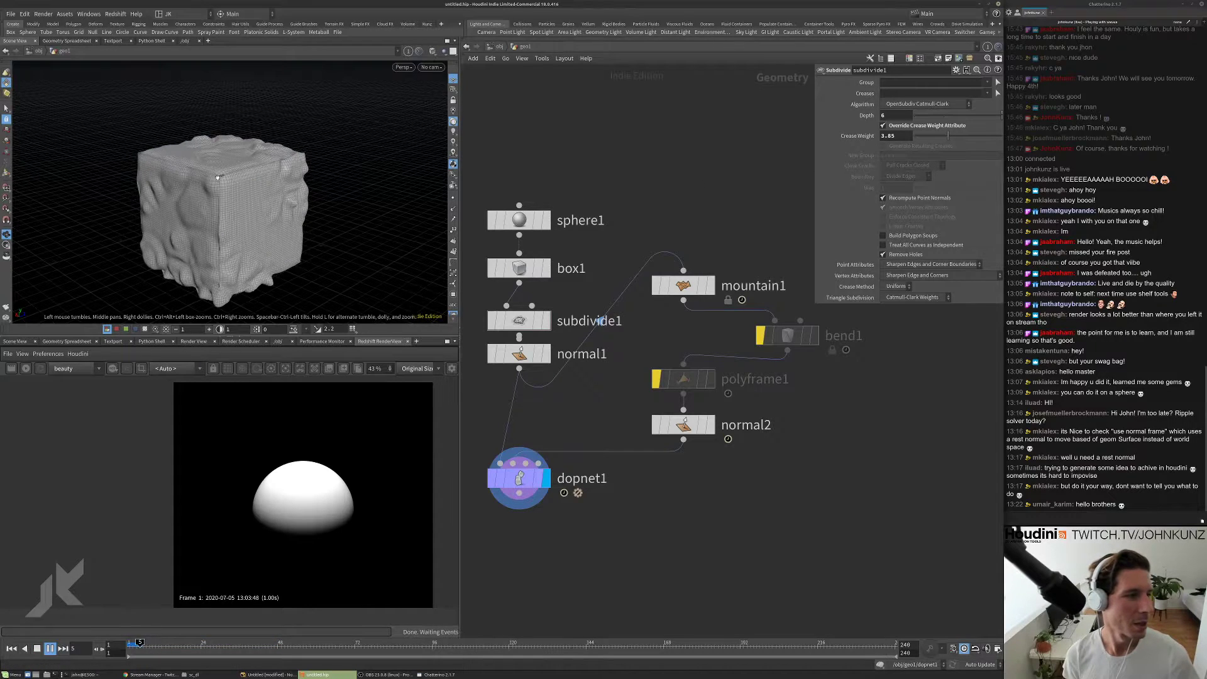
key("ctrl+Up")
left_click_drag(948, 136, 941, 136)
key("Up")
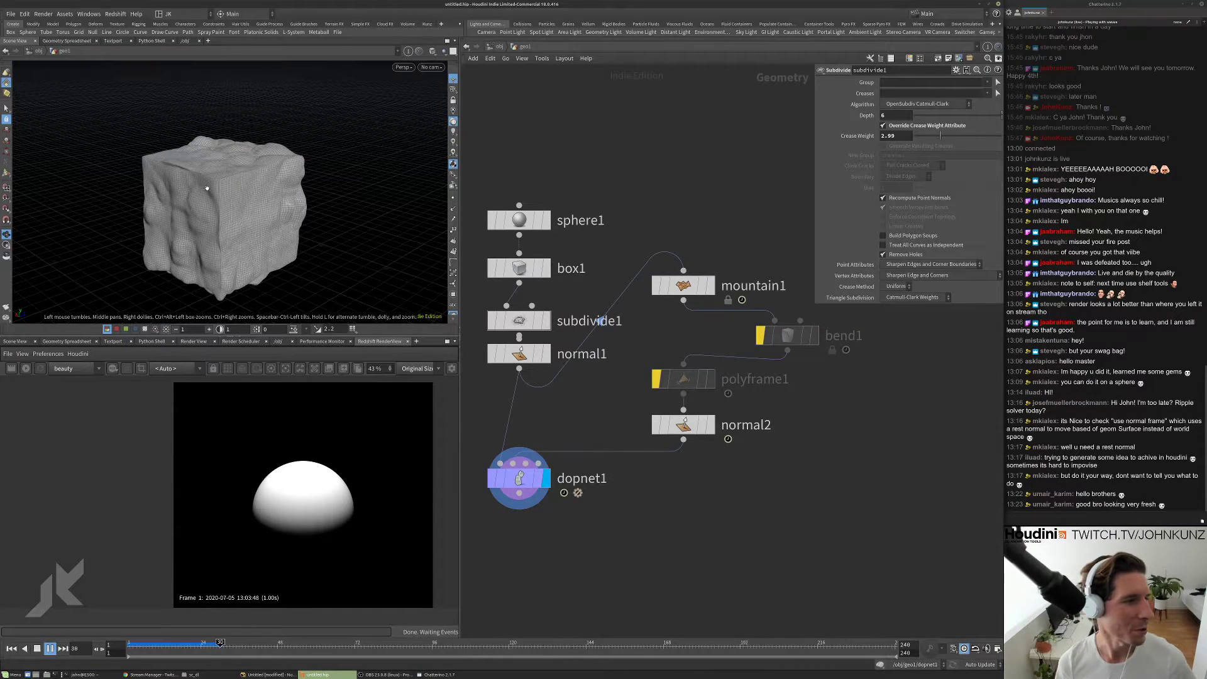
- Stop playback, inspect the rippled box's surface and edges up close, and replay the simulation from the first frame
key("Escape")
left_click_drag(234, 194, 206, 204)
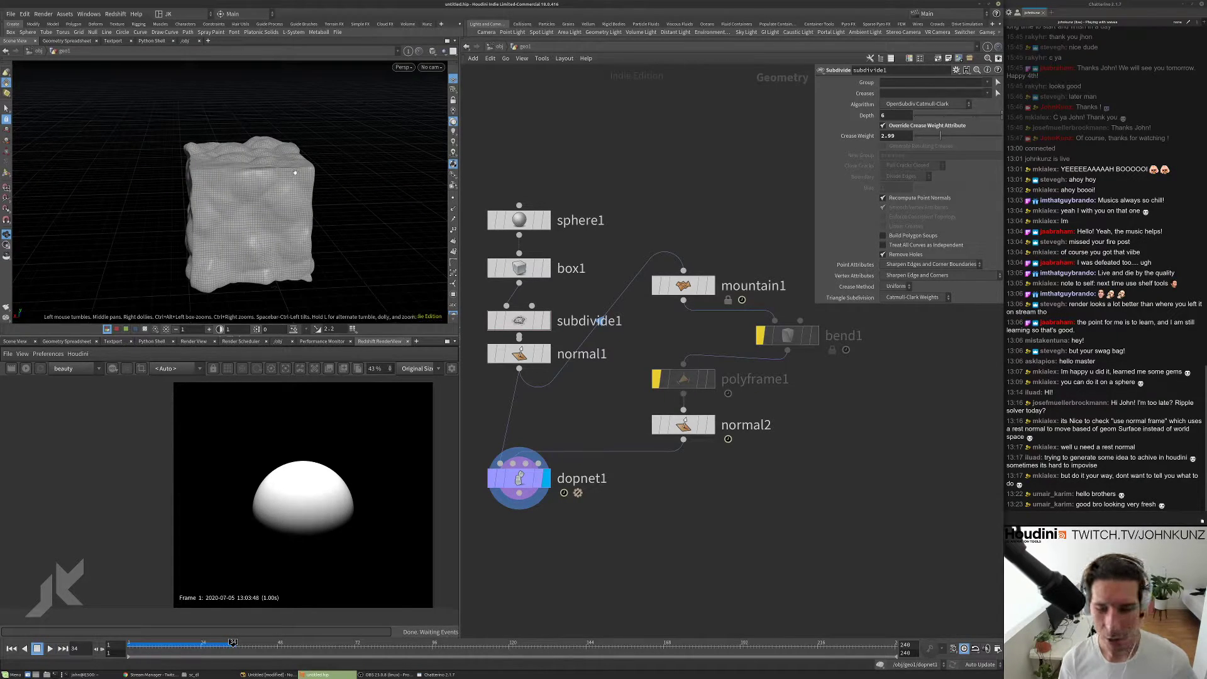
scroll(298, 171, "up", 3)
left_click_drag(333, 166, 282, 170)
scroll(276, 215, "up", 2)
middle_click_drag(283, 170, 268, 155)
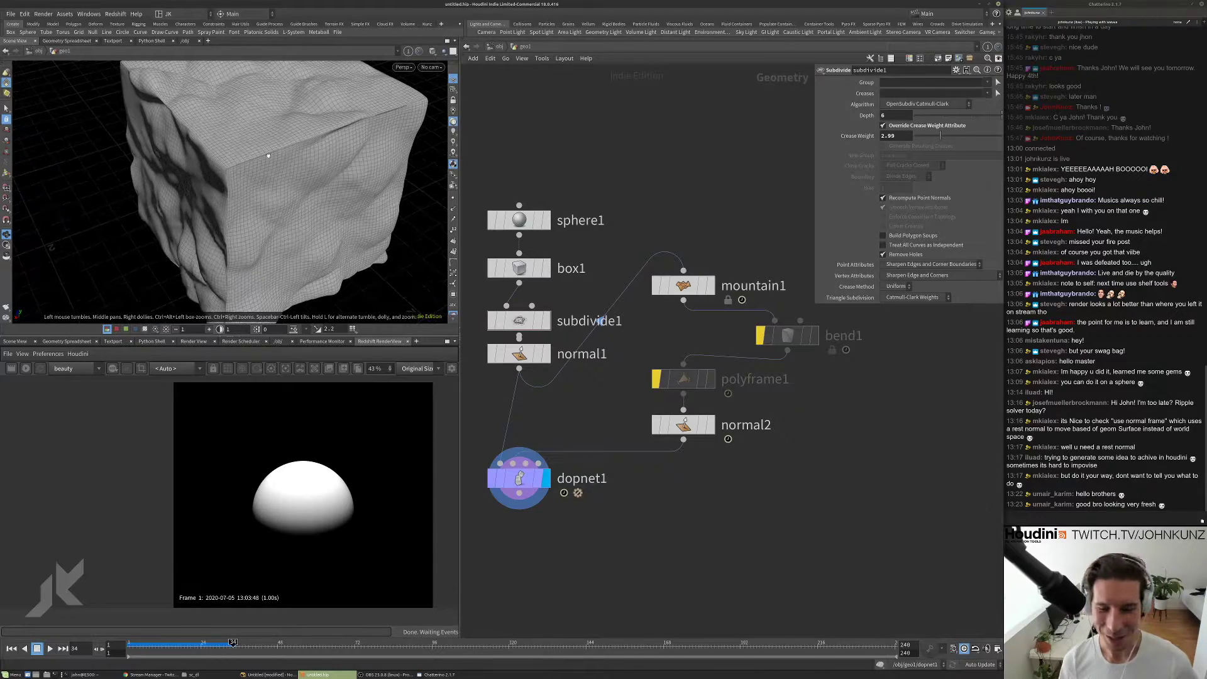
key("ctrl+Up")
key("Up")
left_click_drag(268, 155, 263, 125)
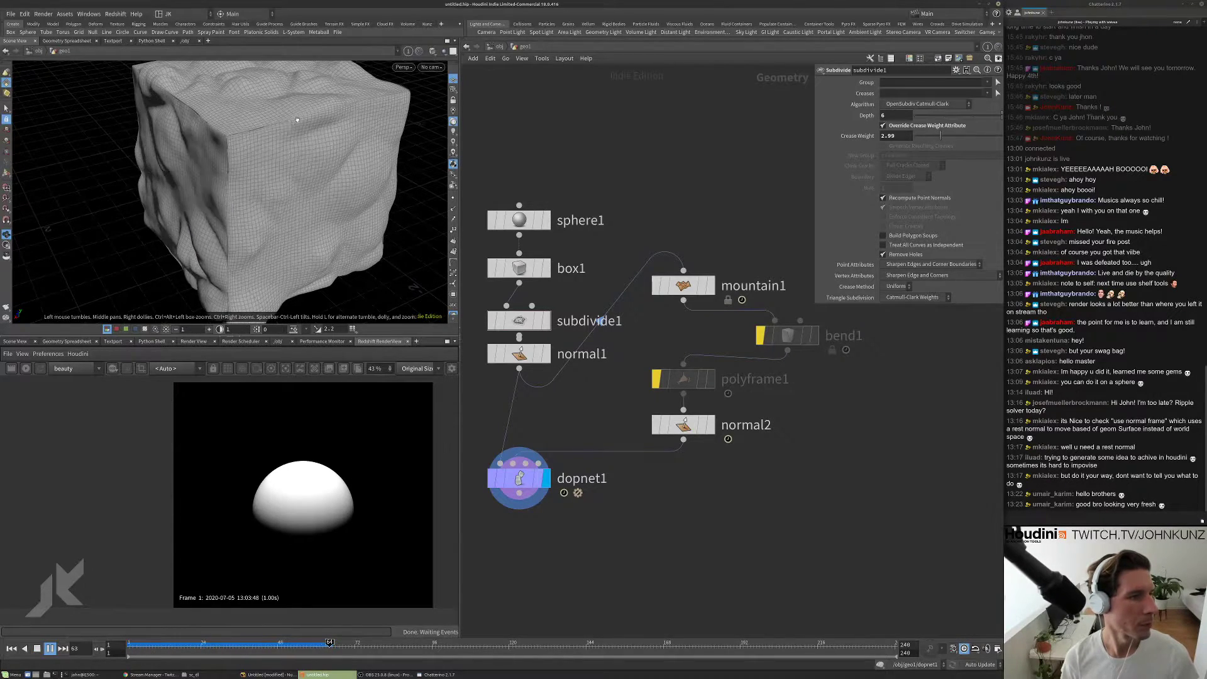
- Set subdivide1's Crease Weight to 2.5, replay the simulation and return to the first frame
key("ctrl+Up")
left_click(518, 321)
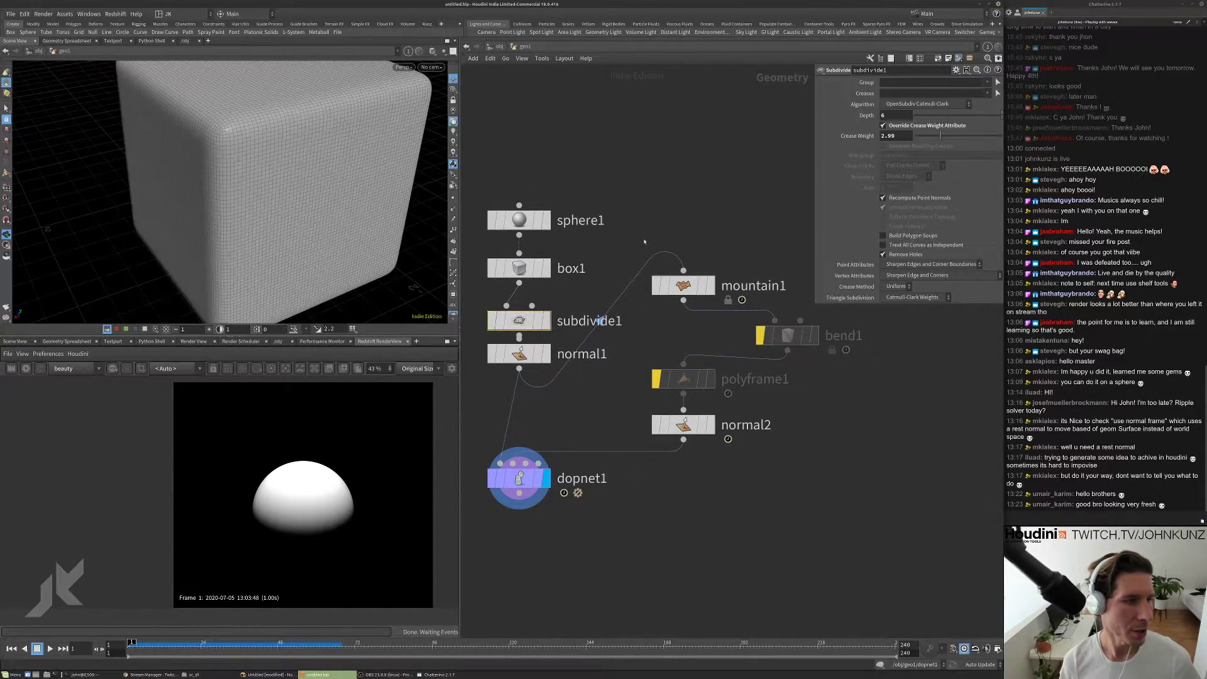
left_click_drag(891, 139, 887, 139)
type("5")
key("Return")
key("Up")
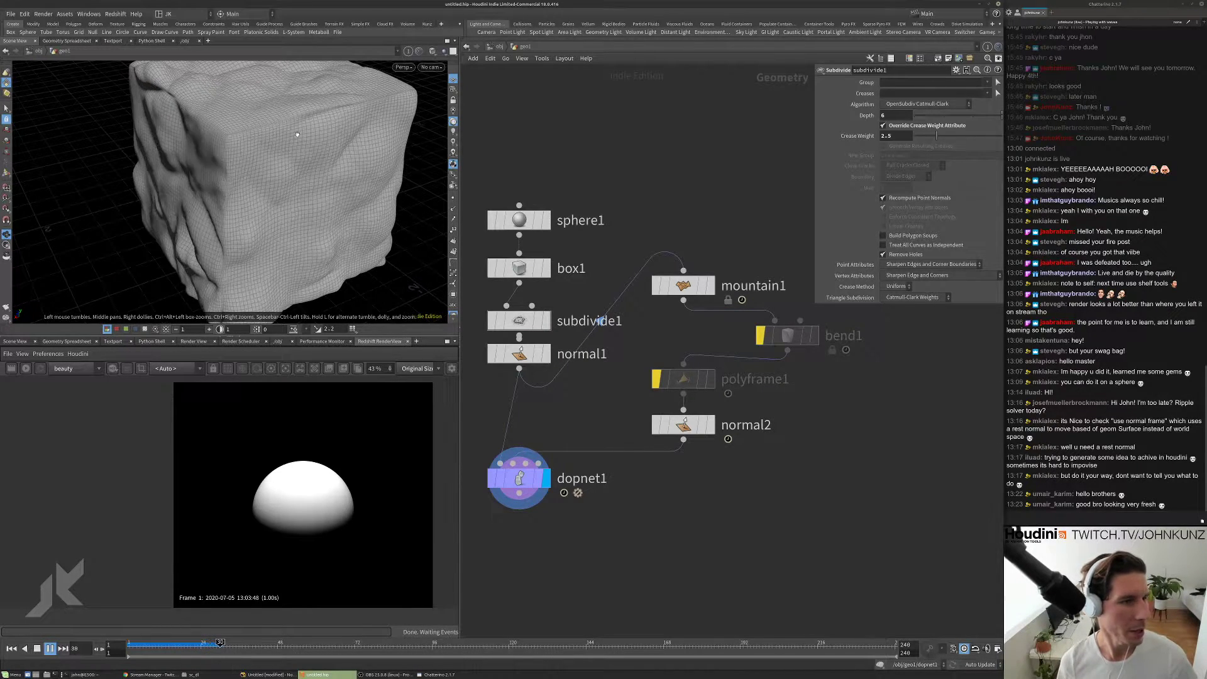
key("Up")
key("ctrl+Up")
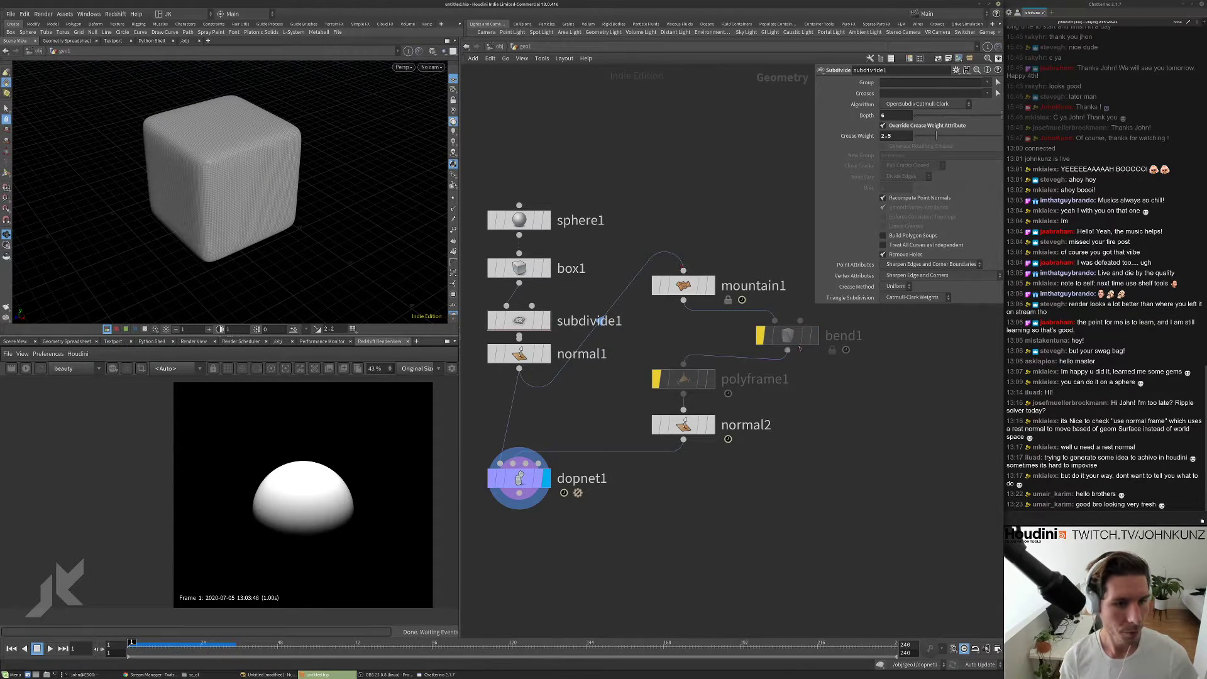
- Duplicate the bend1 node to the right of the original, display the copy, and set its Capture Length to 2.47
left_click(788, 336)
middle_click_drag(795, 379, 768, 390)
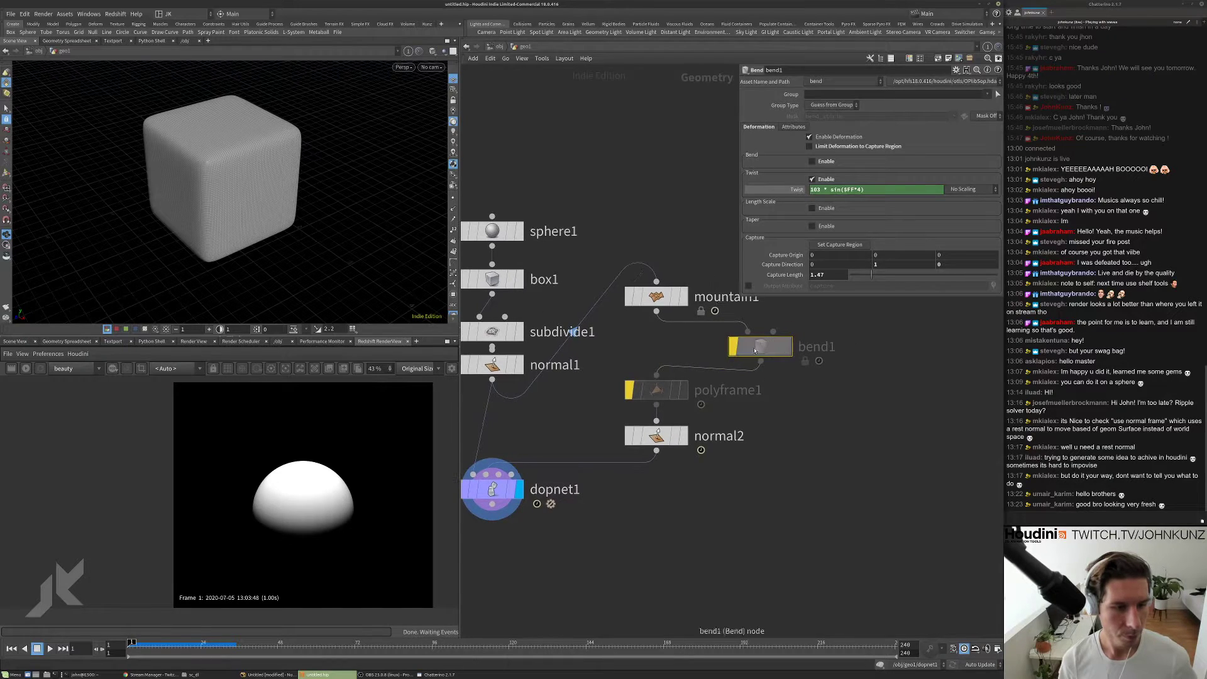
left_click_drag(767, 348, 910, 348, "alt")
left_click(931, 347)
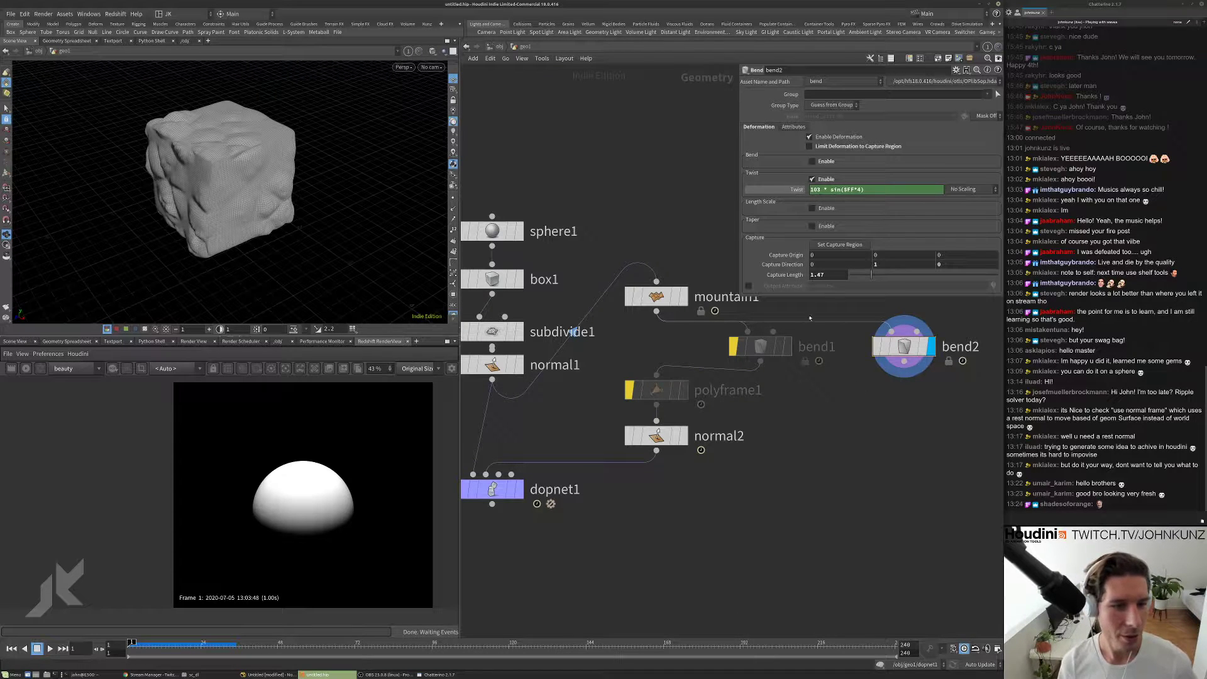
mouse_move(871, 275)
left_mouse_down()
mouse_move(850, 280)
mouse_move(886, 279)
left_mouse_up()
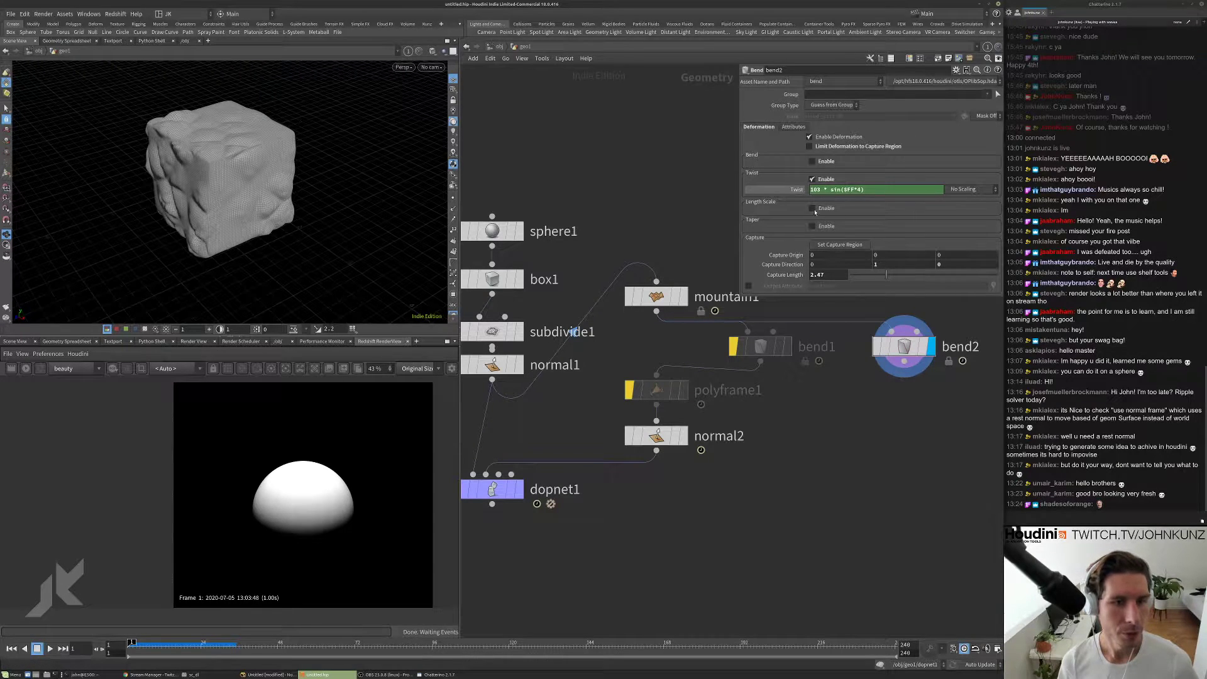
- Disable Twist on bend2 and enable Bend with an angle of 24.2
left_click(812, 179)
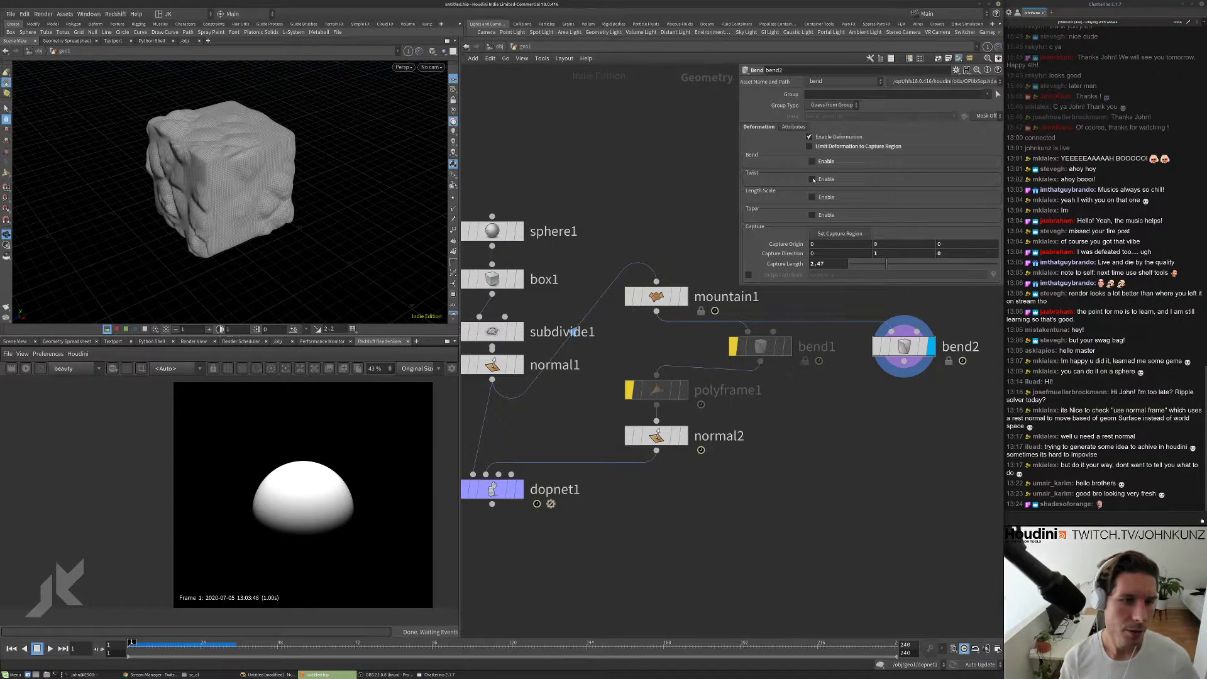
left_click(812, 162)
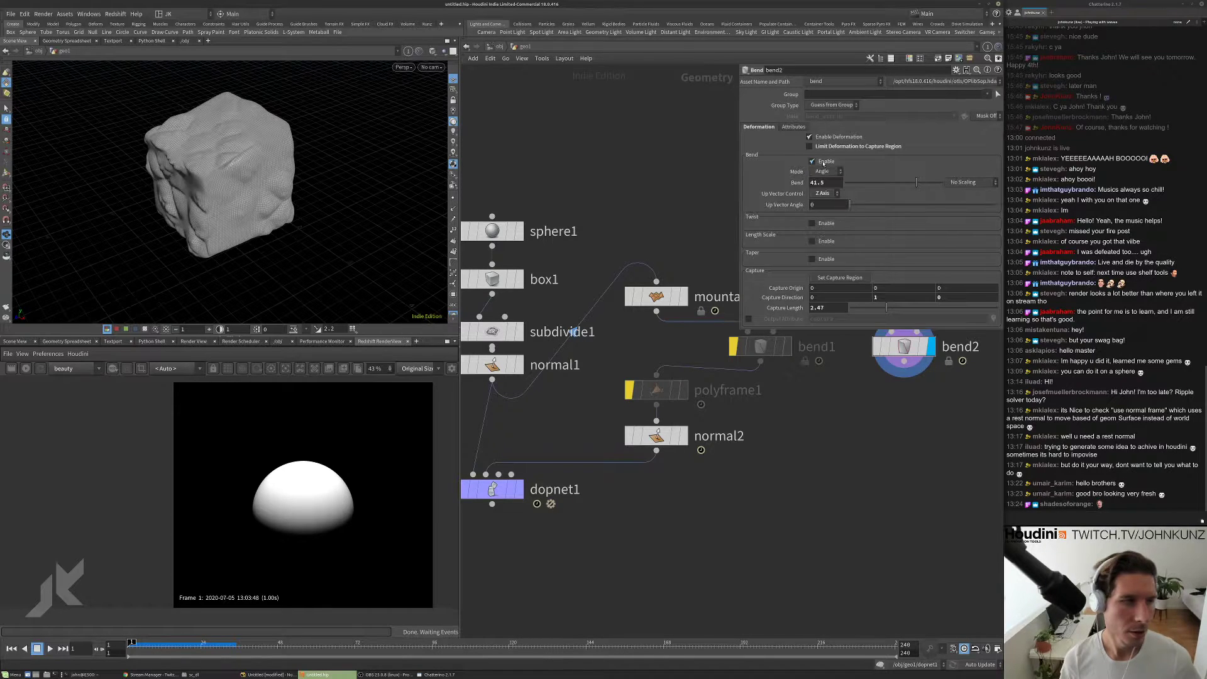
mouse_move(915, 182)
left_mouse_down()
mouse_move(938, 189)
mouse_move(896, 193)
left_mouse_up()
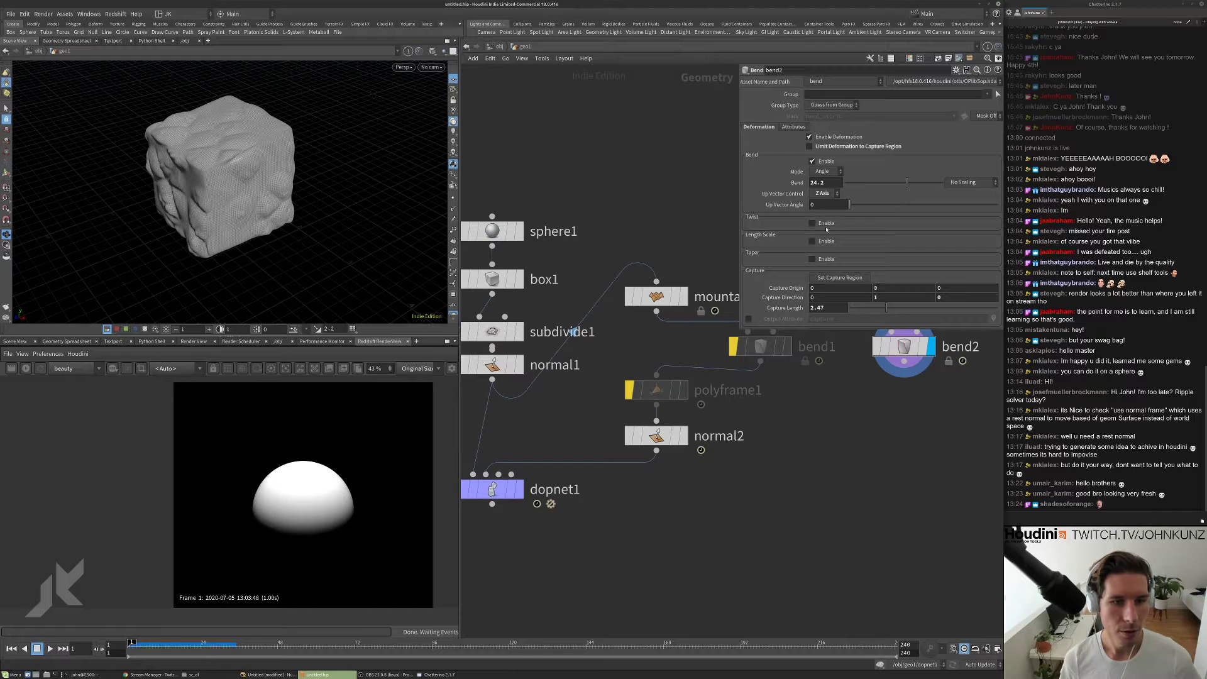
- Copy bend2's twist expression 103 * sin($FF*4) into its Bend angle, leaving Twist disabled
left_click(812, 223)
left_click(847, 237)
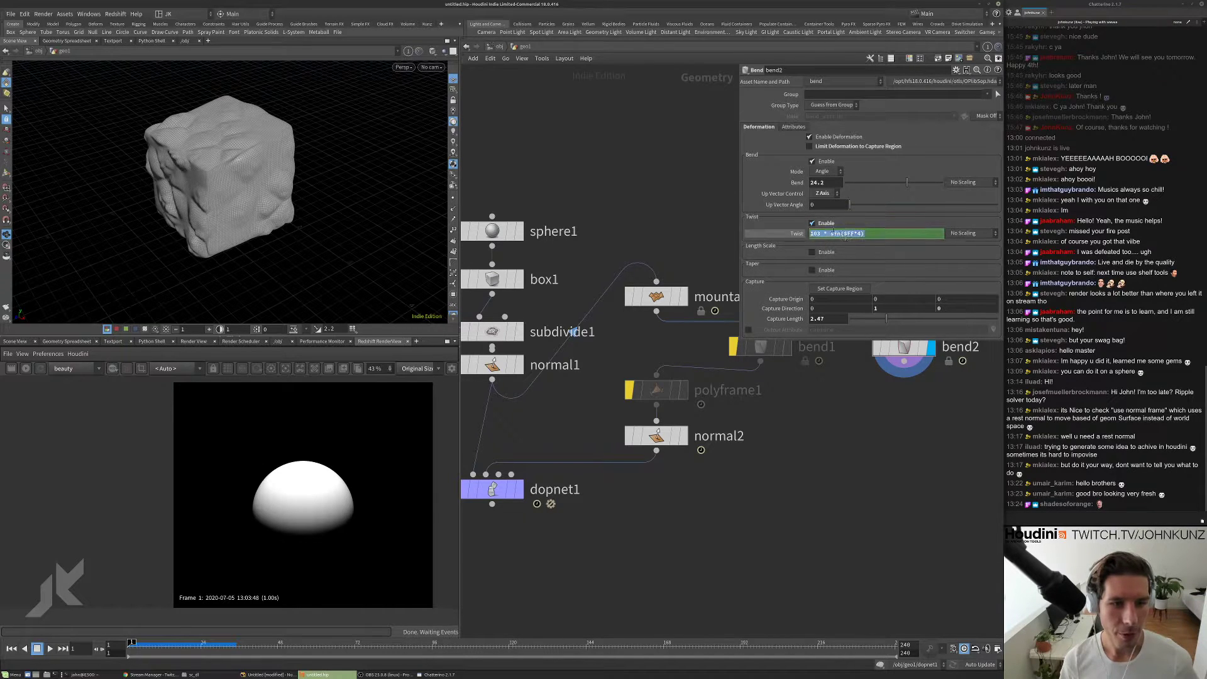
key("ctrl+c")
left_click(812, 223)
left_click(824, 182)
key("ctrl+v")
key("Return")
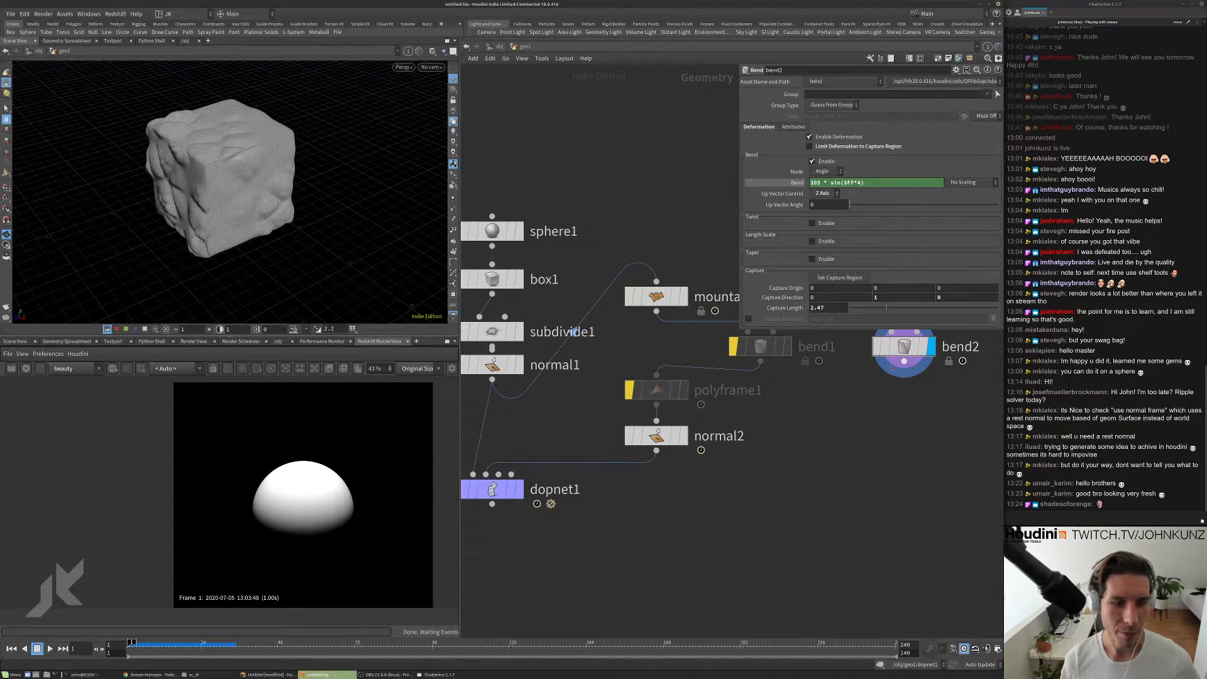
- Wire bend2 into polyframe1 in place of bend1 and preview the playback at dopnet1 and normal2
scroll(911, 390, "down", 3)
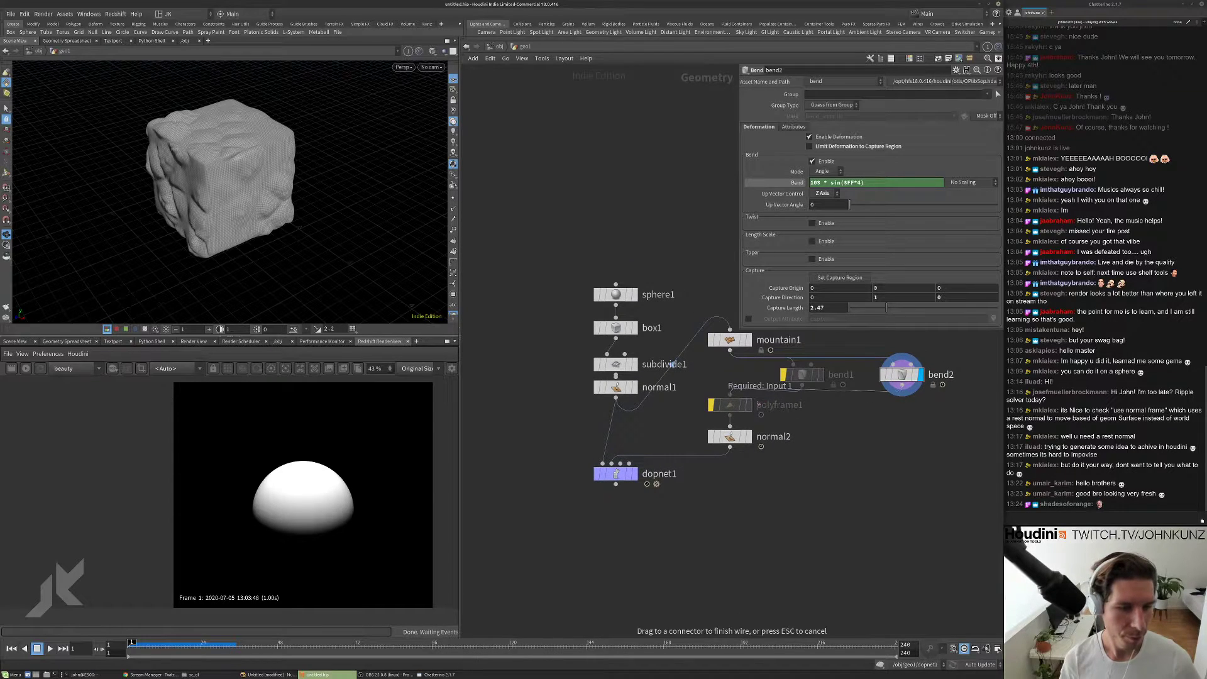
left_click(634, 474)
key("Up")
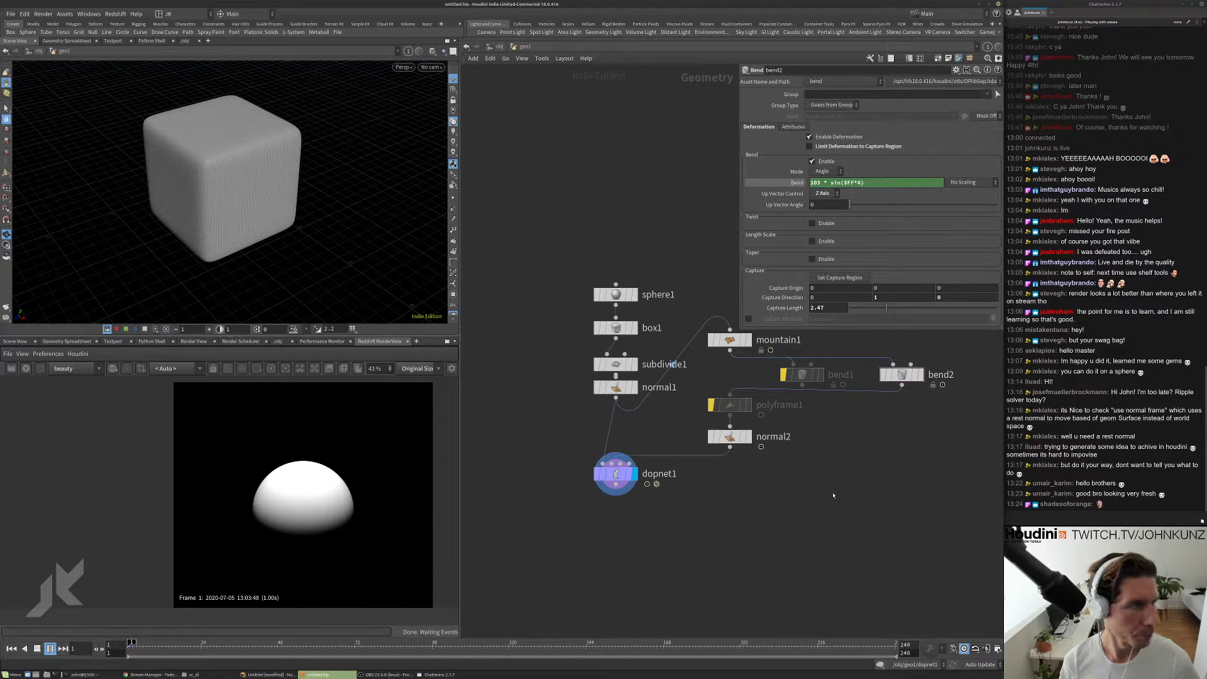
key("ctrl+Up")
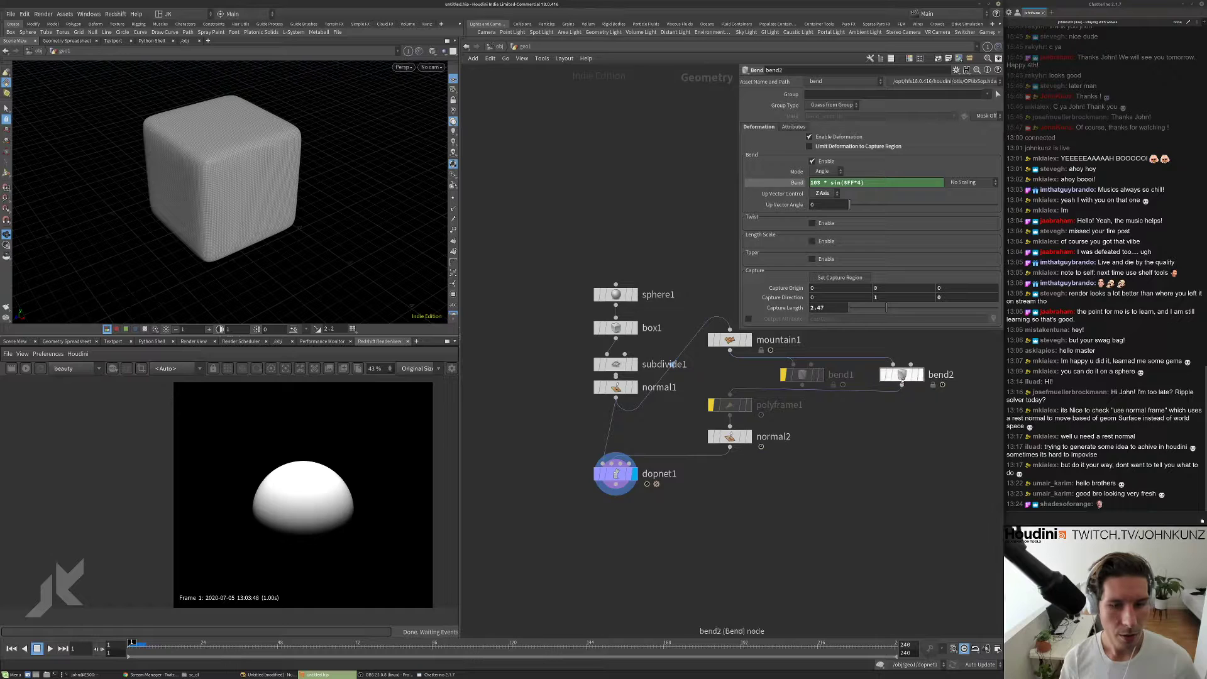
key("Up")
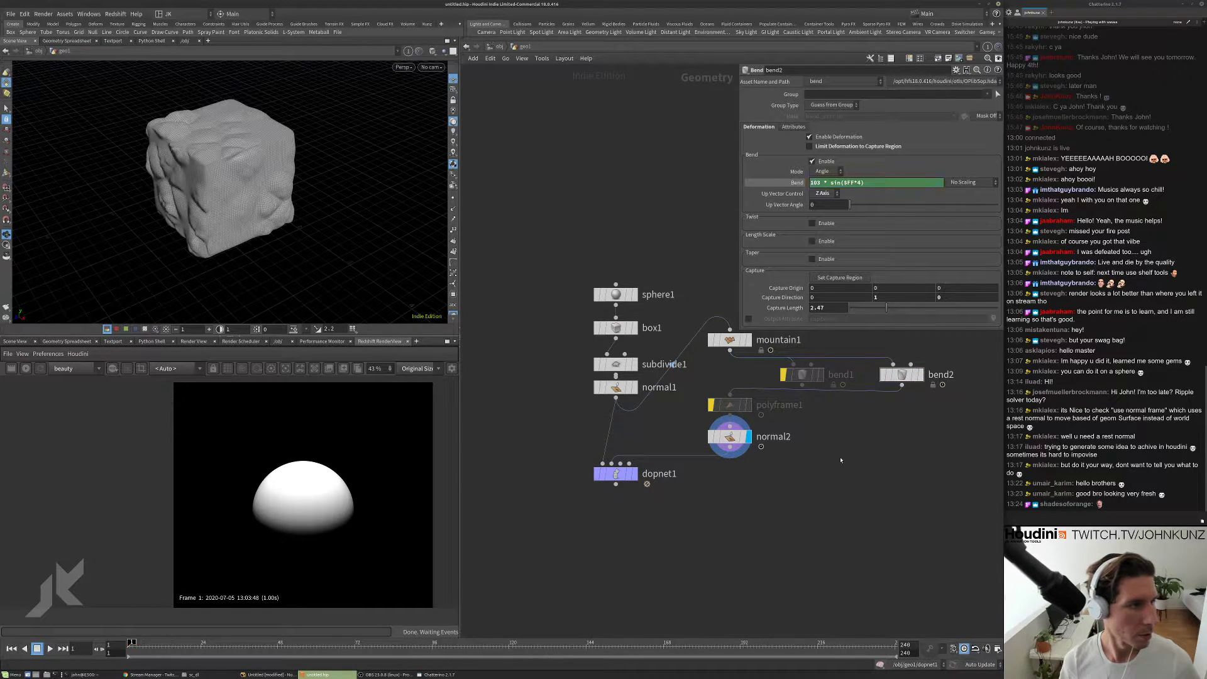
key("ctrl+Up")
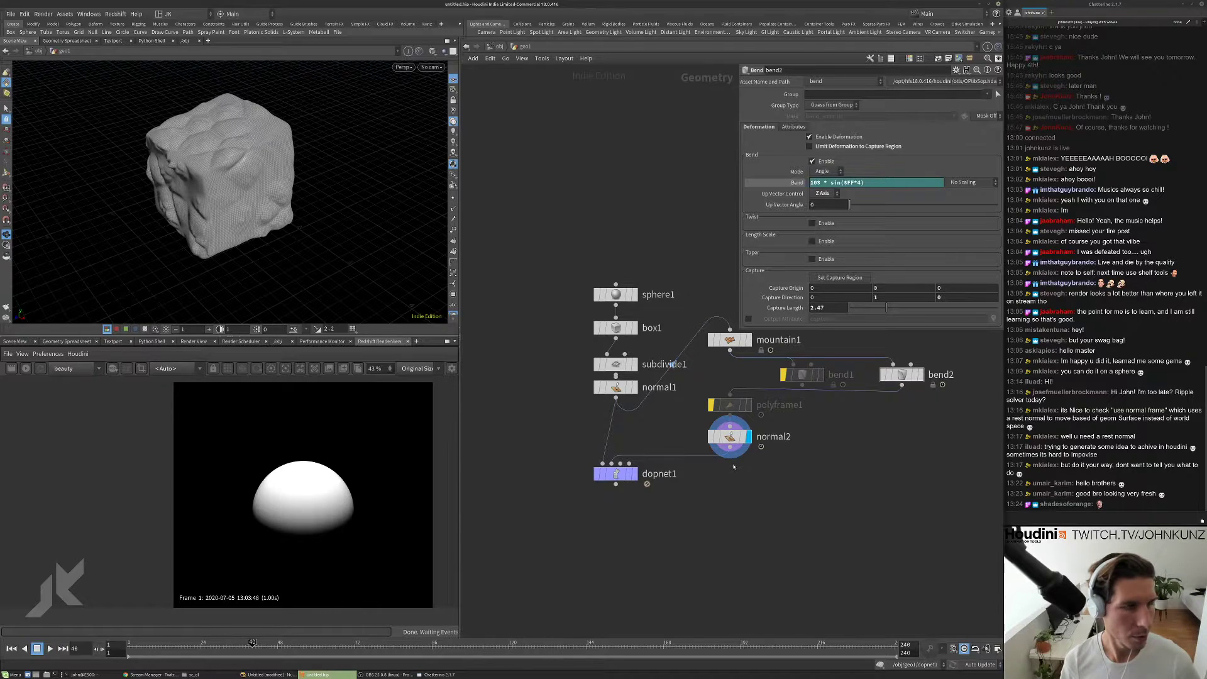
- Set bend2's Bend expression to 403 * sin($FF*4) and play the animation at normal2 and dopnet1
left_click(907, 378)
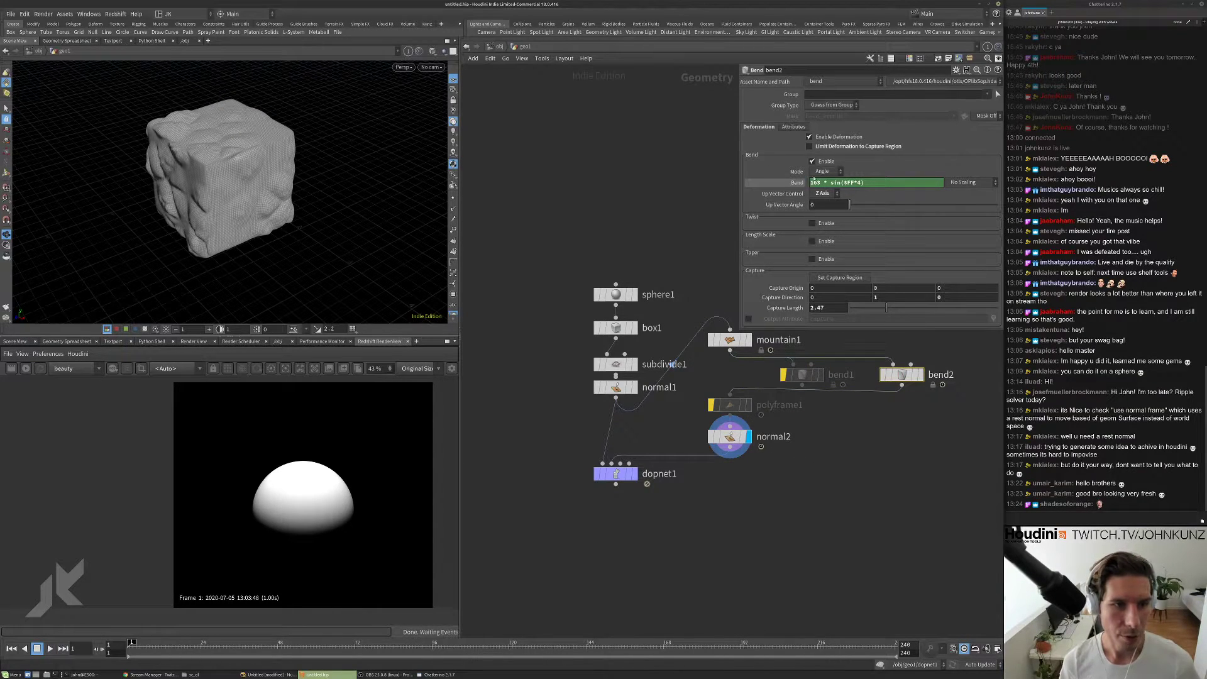
double_click(813, 182)
key("Up")
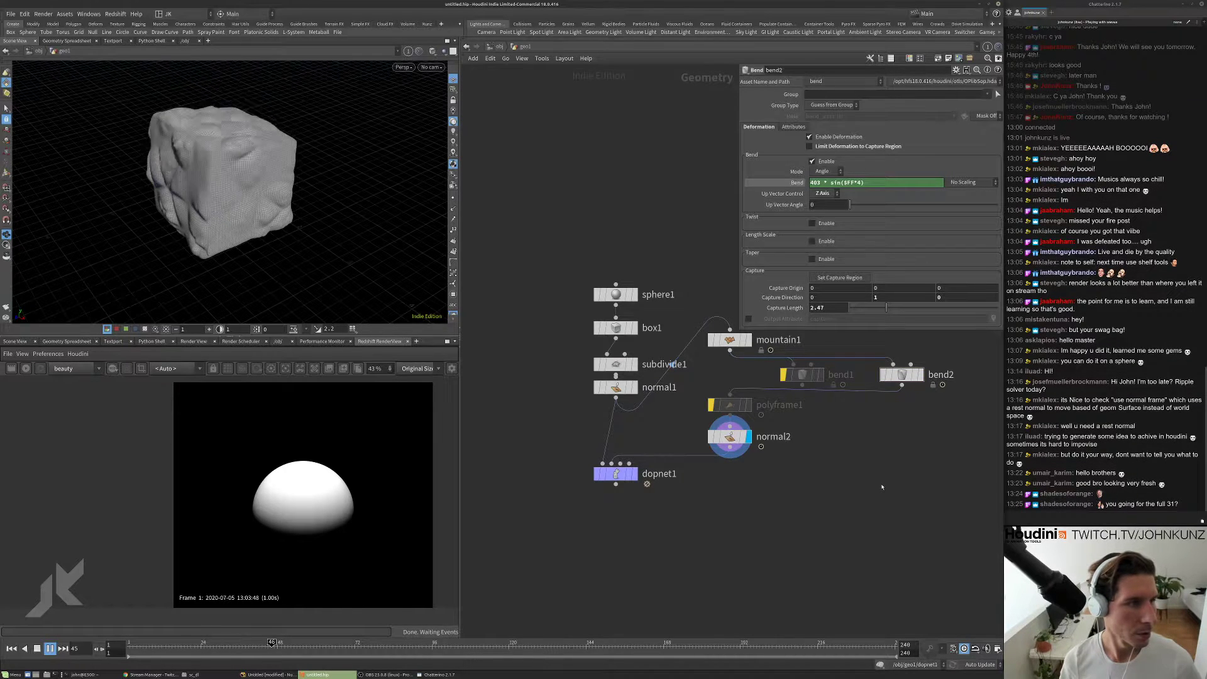
key("ctrl+Up")
left_click(628, 473)
key("Up")
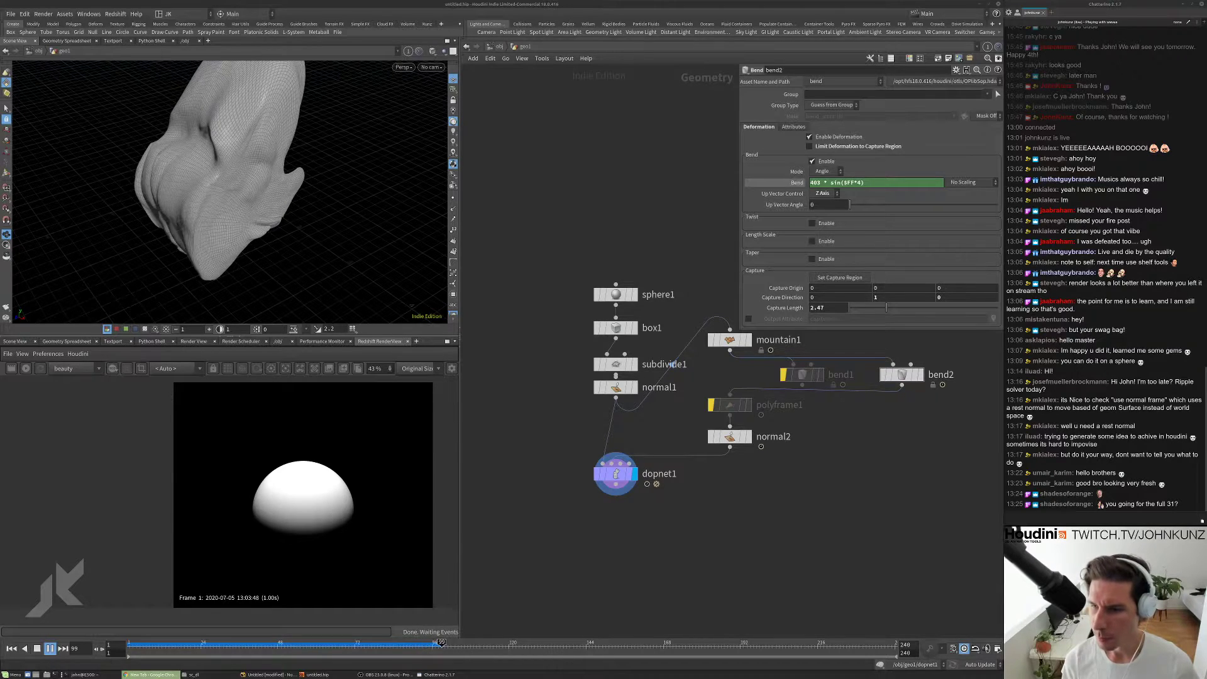
- Switch to Chrome to review the topic grid on the SideFX HOULY Daily Challenge page, and return to Houdini
left_click_drag(1206, 269, 384, 269)
scroll(704, 462, "down", 4)
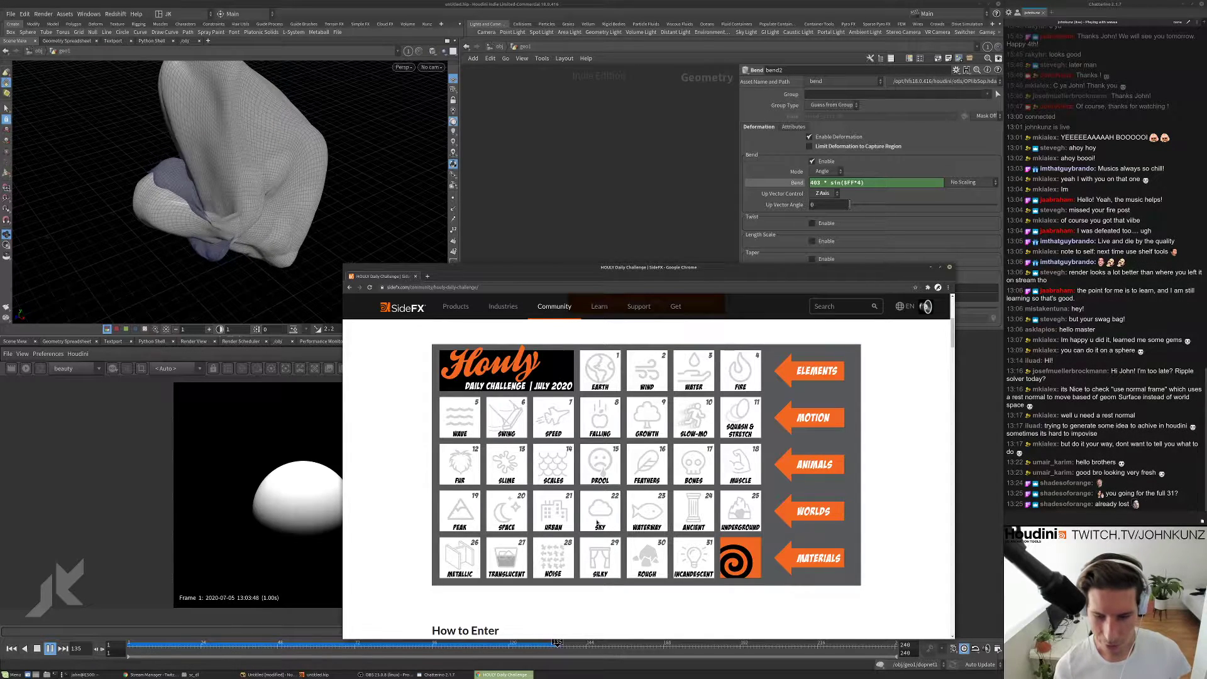
scroll(569, 553, "down", 1)
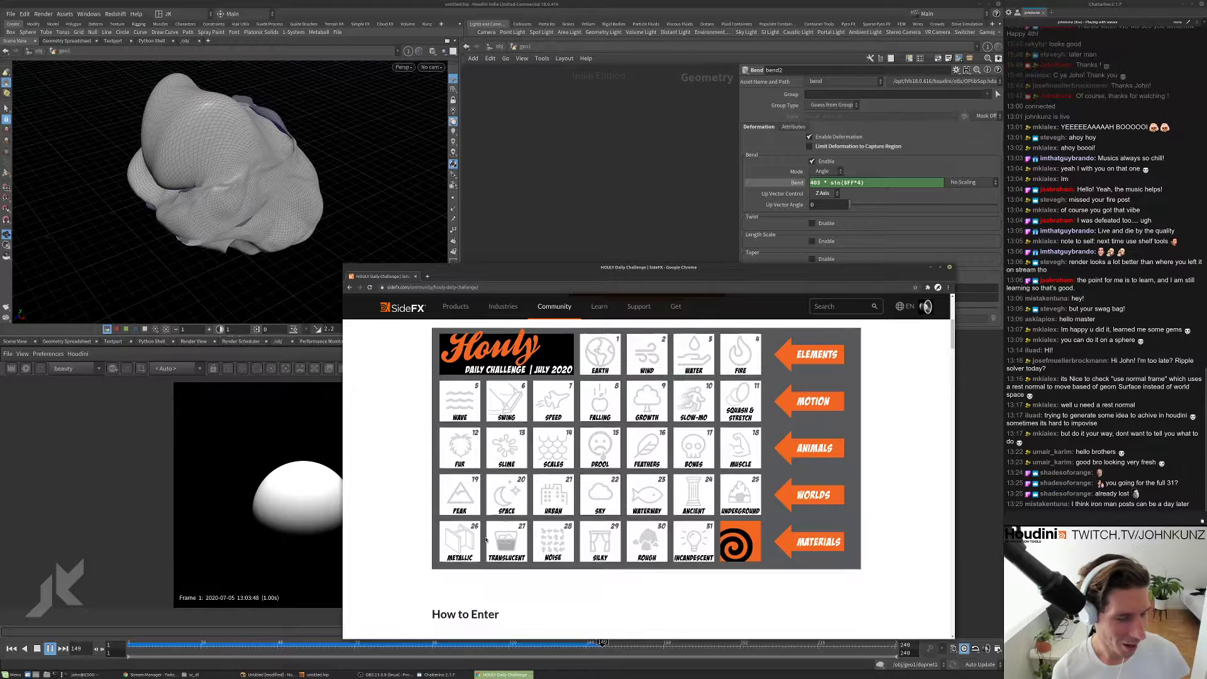
scroll(443, 570, "up", 1)
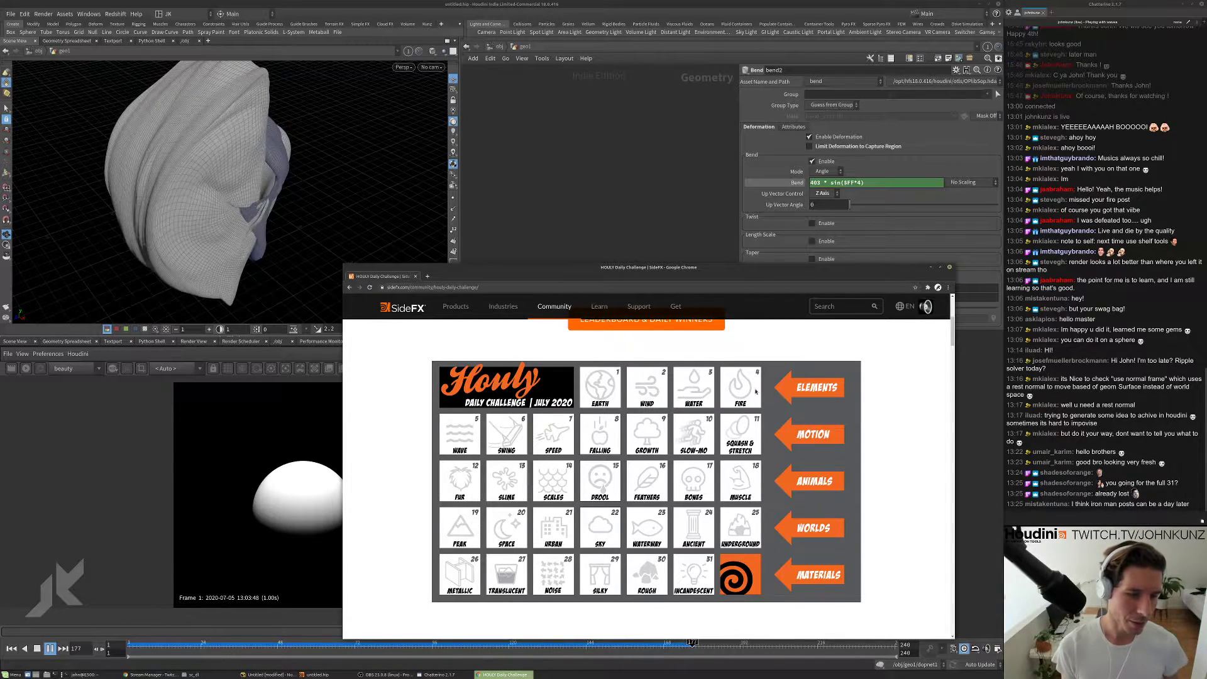
scroll(710, 452, "down", 1)
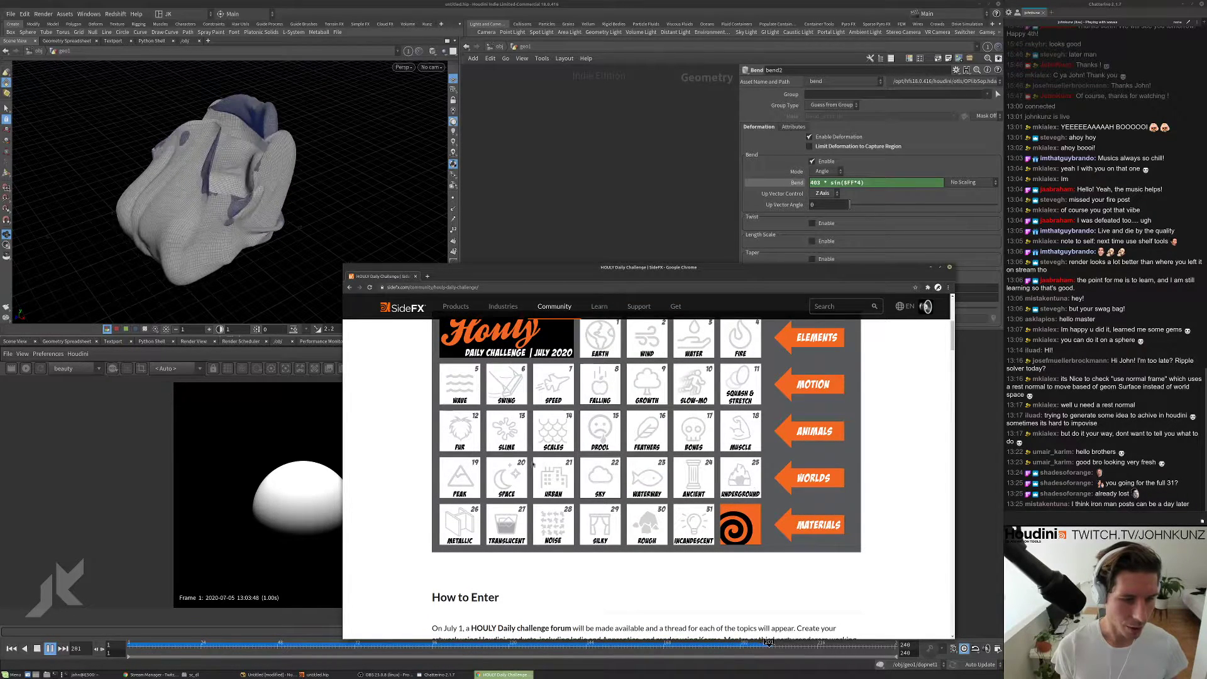
left_click(592, 179)
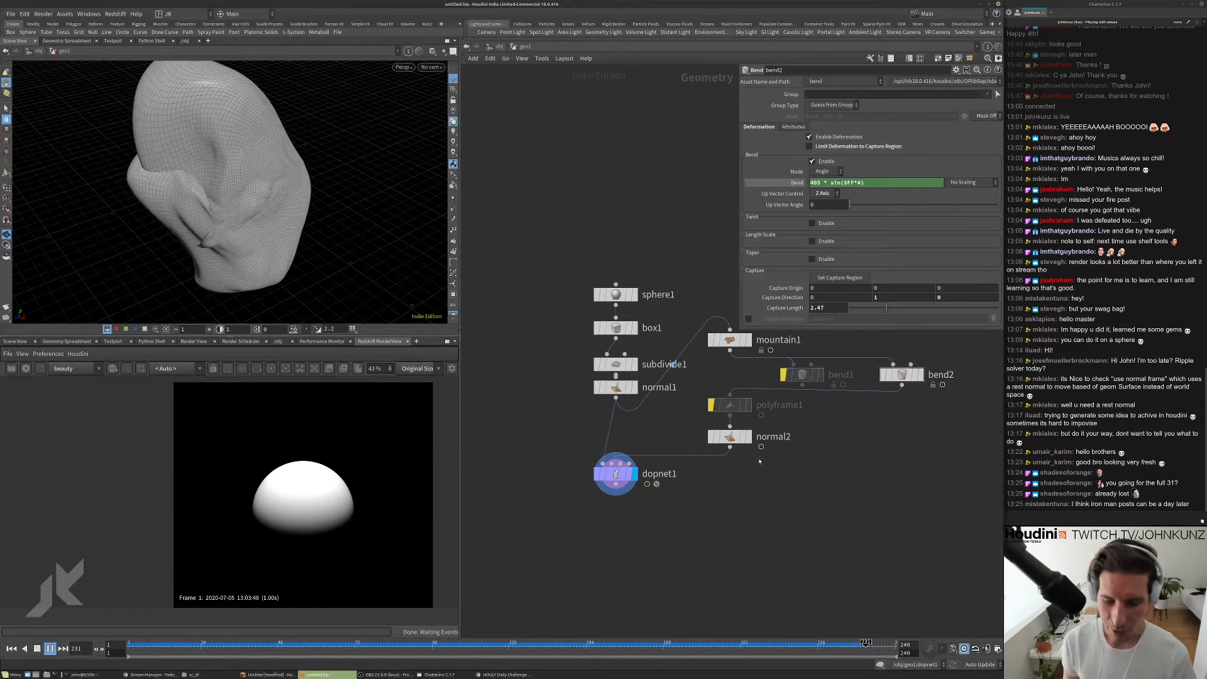
- Replay the dopnet1 simulation from the start and return to the first frame
key("ctrl+Up")
key("Up")
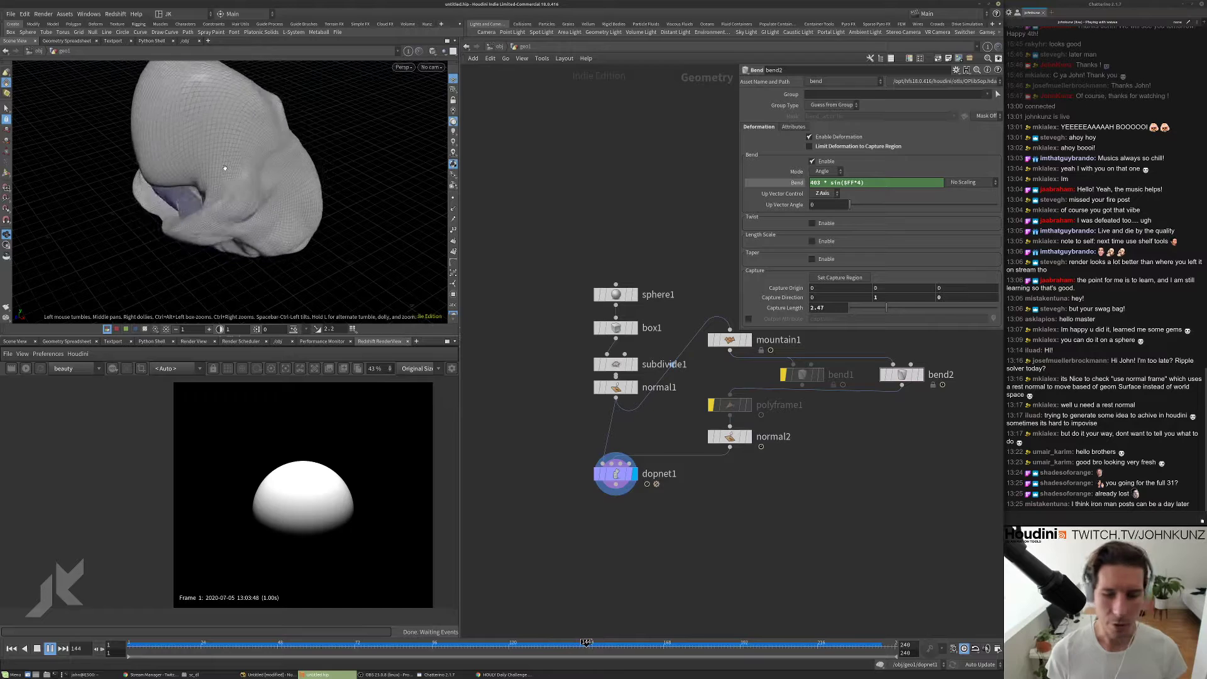
key("ctrl+Up")
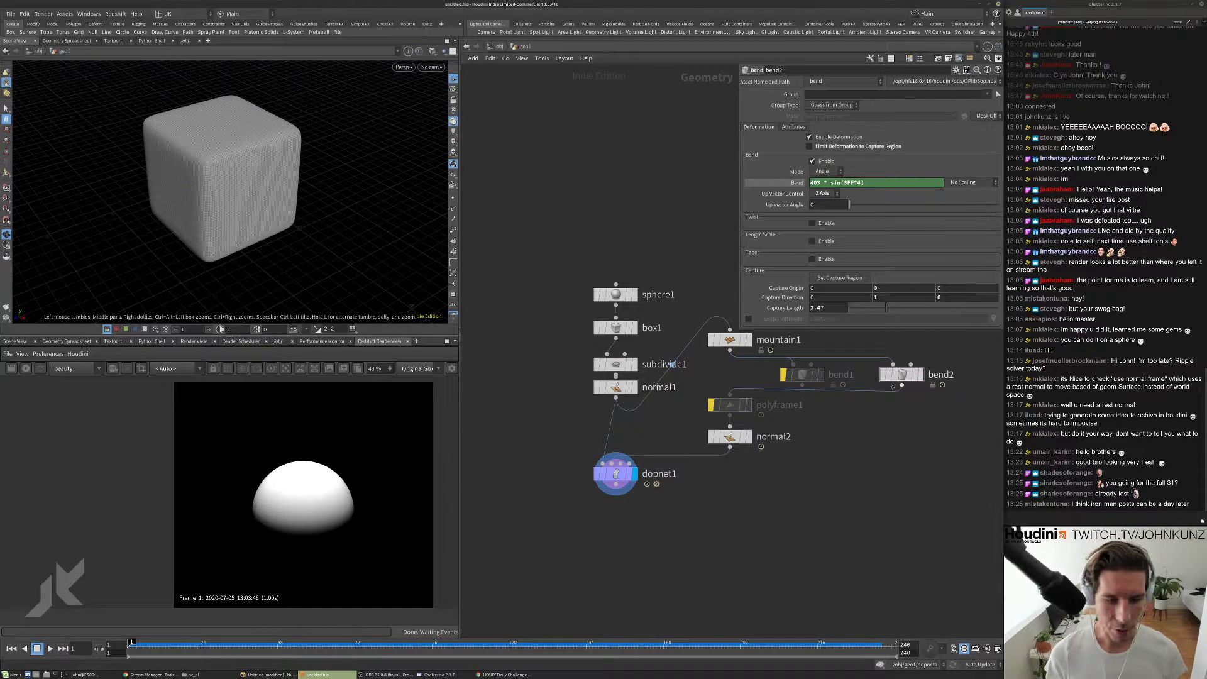
- Change the multiplier in bend2's Bend expression to 53 and then 153, replaying the simulation after each change
scroll(907, 401, "up", 3)
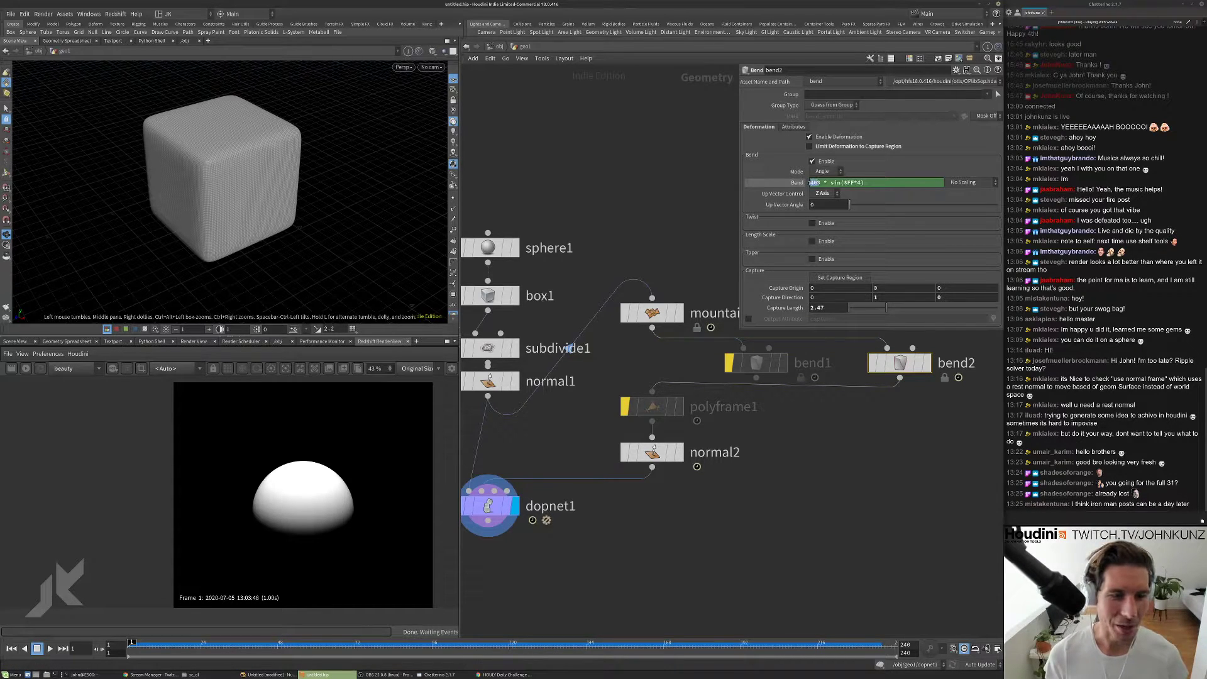
left_click(867, 460)
key("Up")
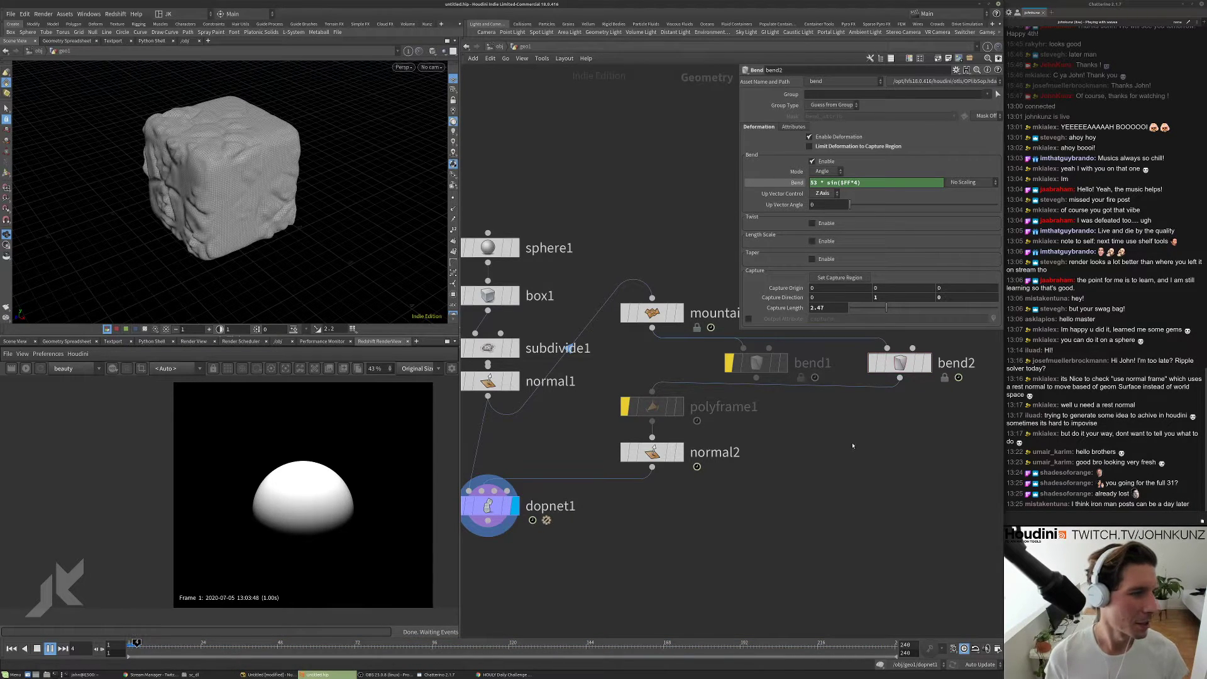
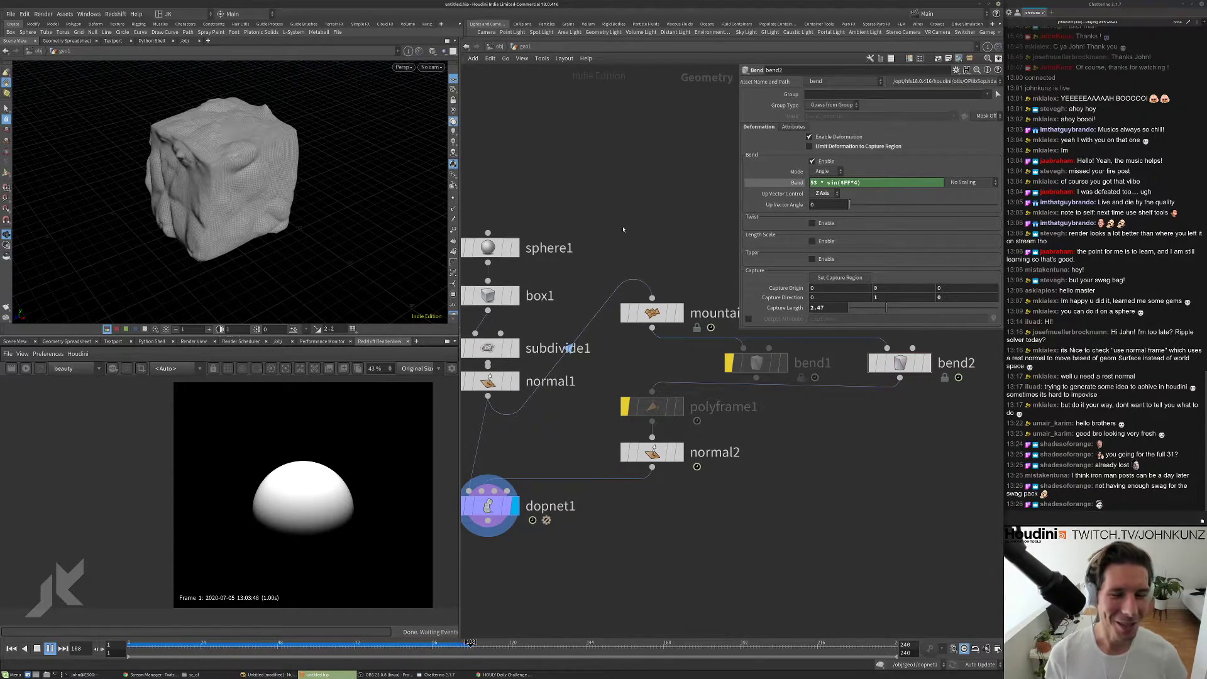
key("ctrl+Up")
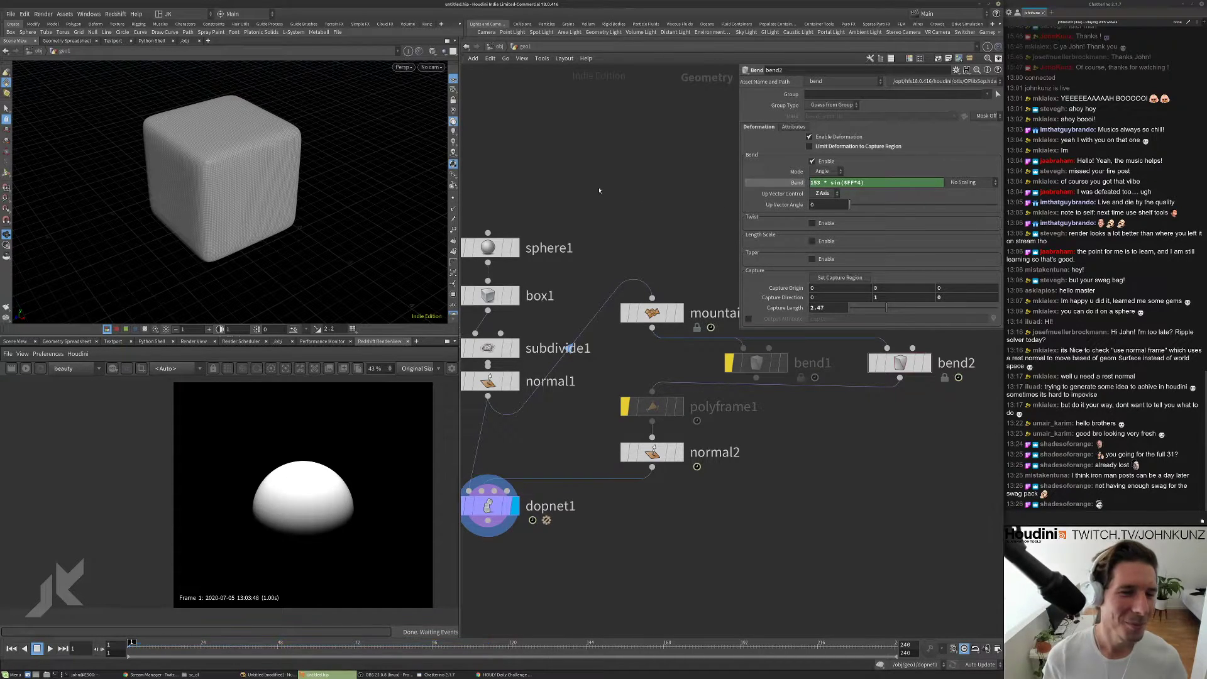
key("Up")
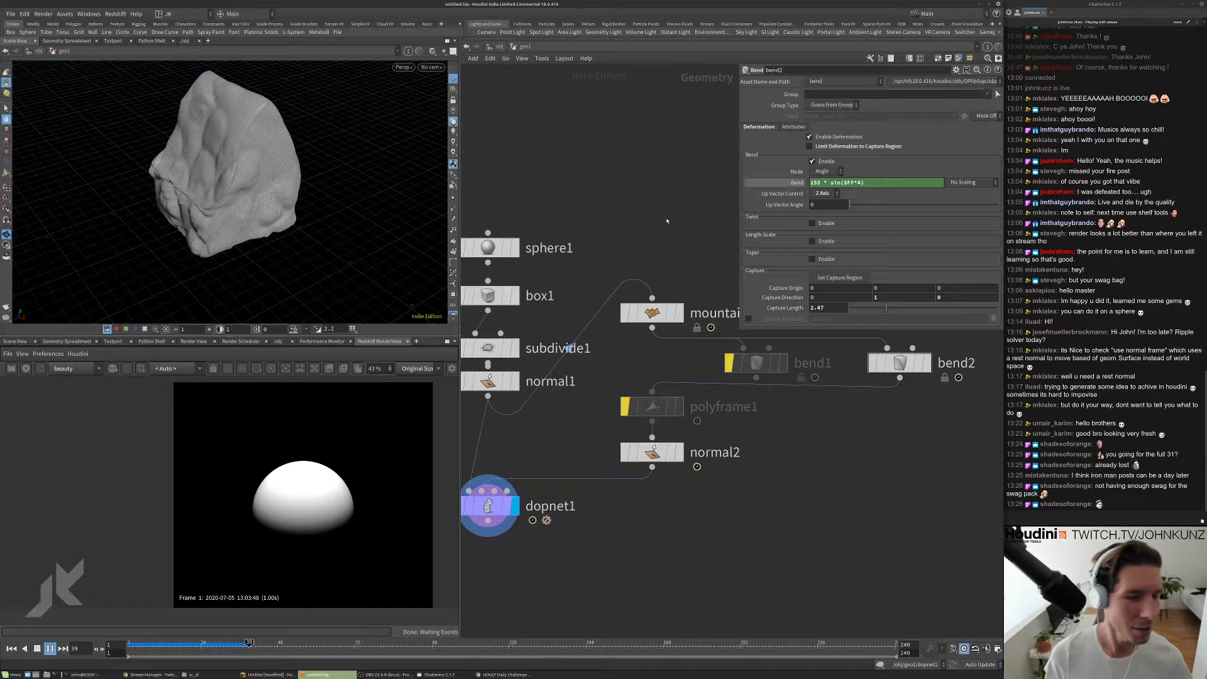
key("ctrl+Up")
- Display mountain1, set its noise Height to -1, and play the animated displacement up close
left_click(652, 312)
left_click(679, 312)
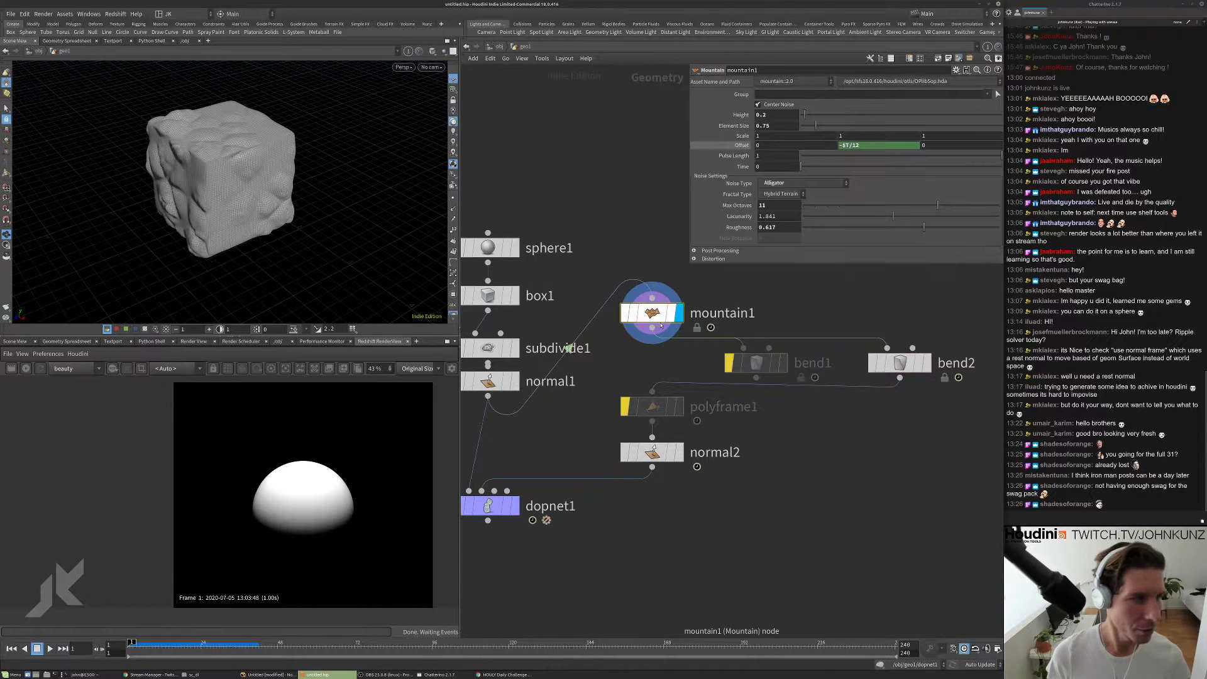
middle_click_drag(637, 213, 639, 232)
left_click(778, 183)
left_click(777, 190)
left_click_drag(803, 115, 799, 118)
middle_click_drag(788, 115, 725, 113)
key("space+g")
mouse_move(364, 192)
left_mouse_down()
mouse_move(283, 163)
mouse_move(355, 205)
mouse_move(353, 184)
left_mouse_up()
scroll(283, 166, "up", 3)
key("Up")
key("Up")
key("ctrl+Up")
- Change the divisor in mountain1's Y Offset expression to 4 and play the animated noise
double_click(857, 146)
type("4")
key("Return")
key("Up")
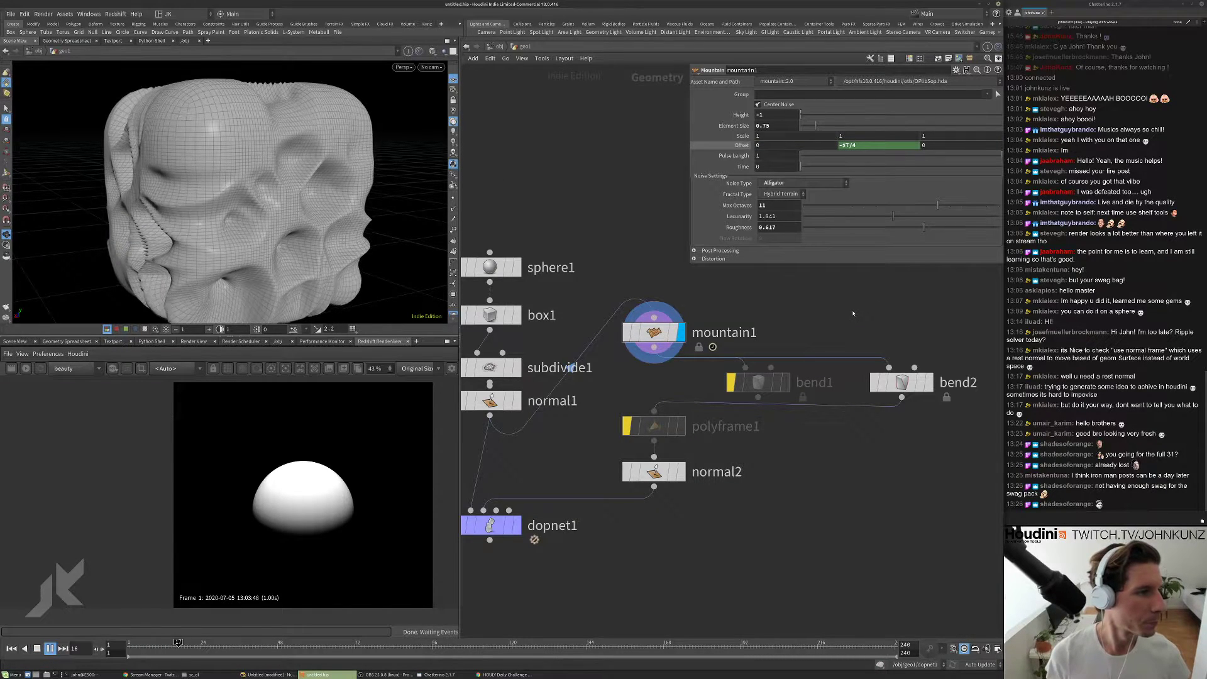
key("Up")
key("ctrl+Up")
- Wire mountain1 directly into polyframe1 and play the dopnet1 simulation, inspecting it from several angles before returning to the first frame
middle_click_drag(560, 455, 596, 412)
left_click_drag(691, 317, 691, 307)
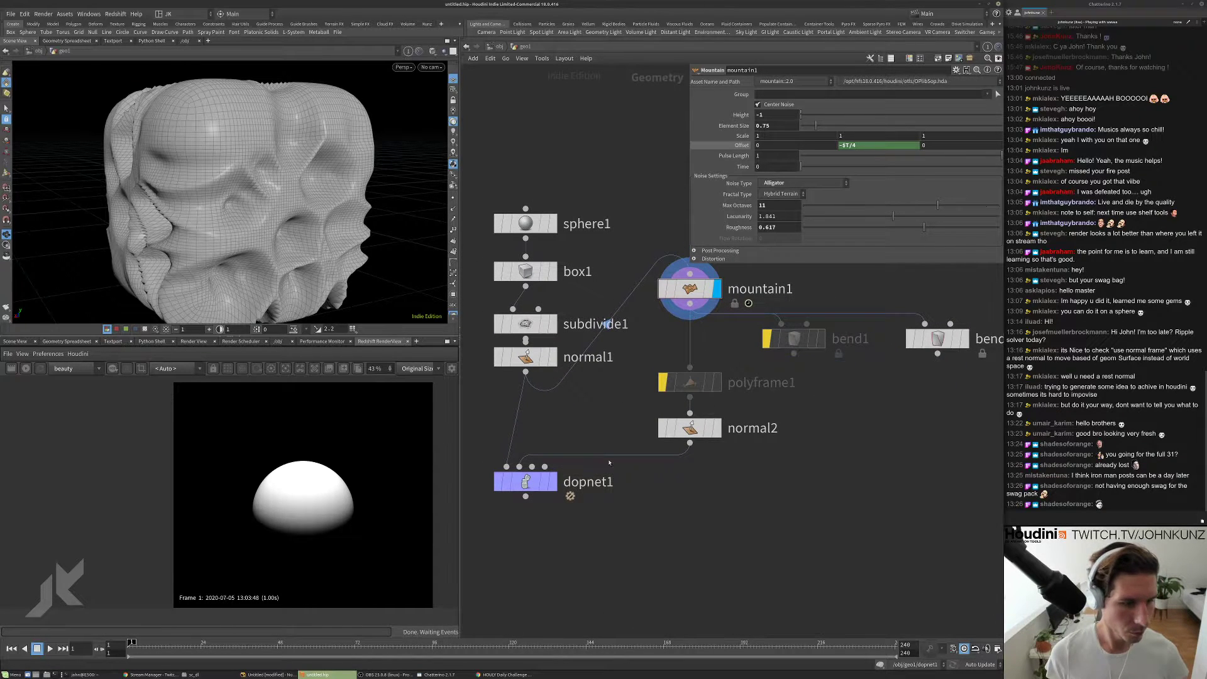
left_click(553, 481)
key("Up")
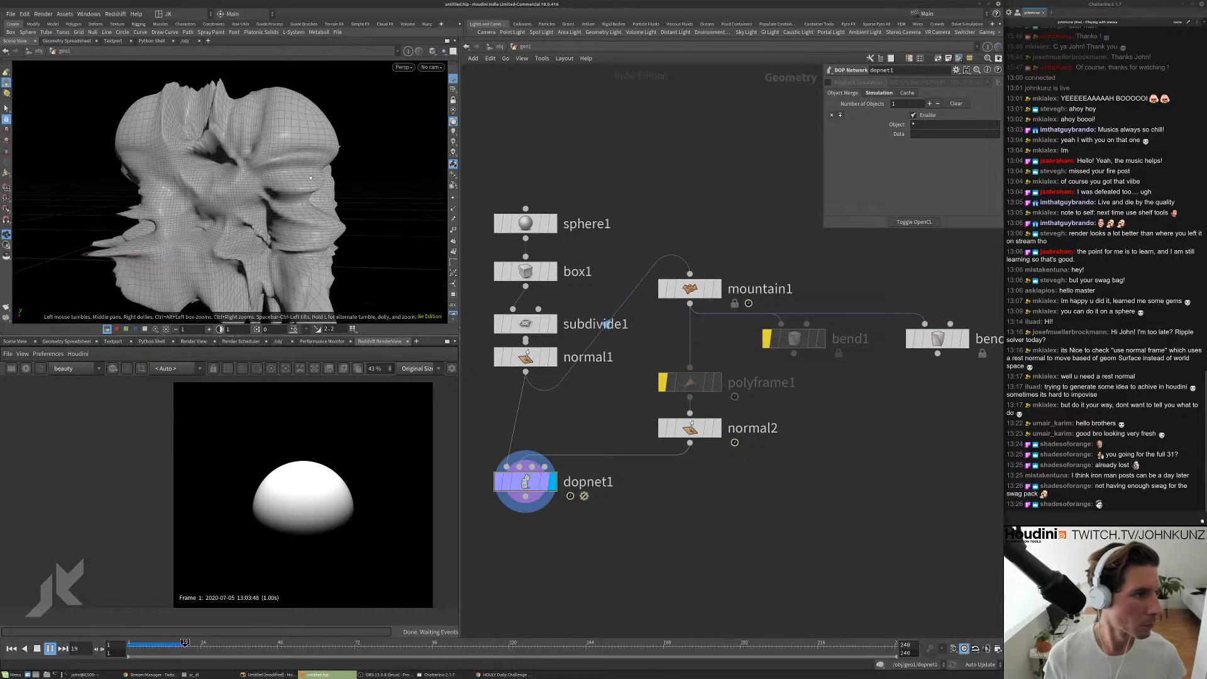
left_click_drag(220, 201, 316, 226)
scroll(327, 171, "down", 5)
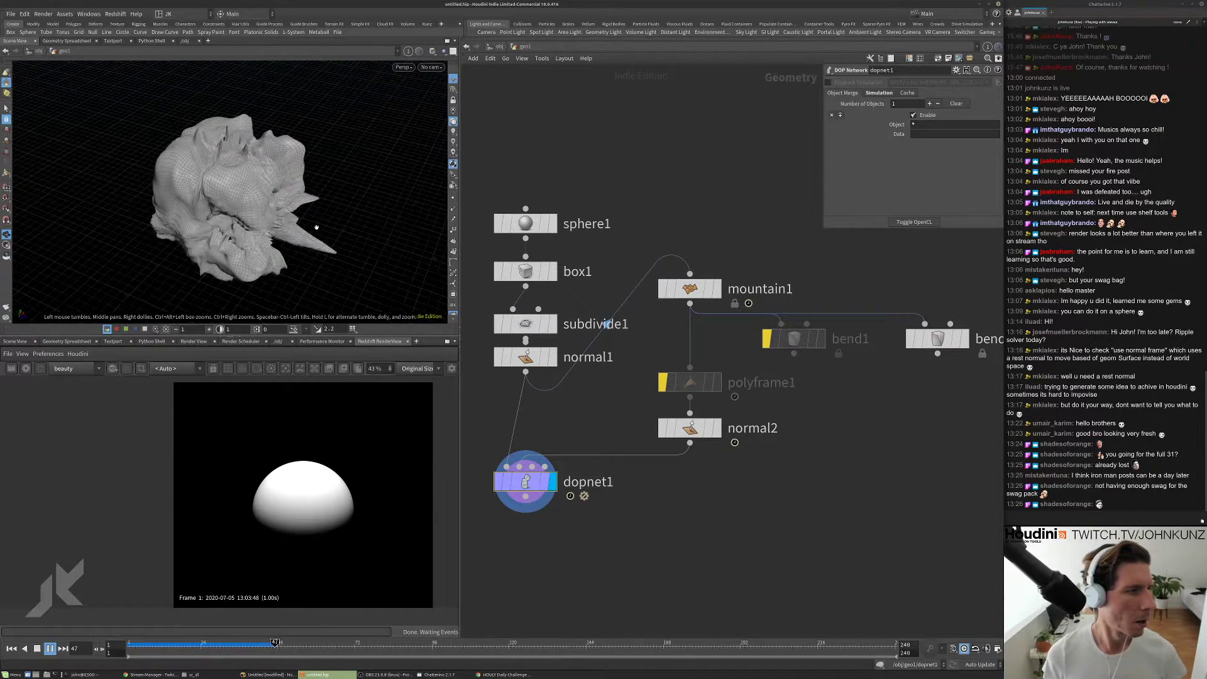
key("ctrl+Up")
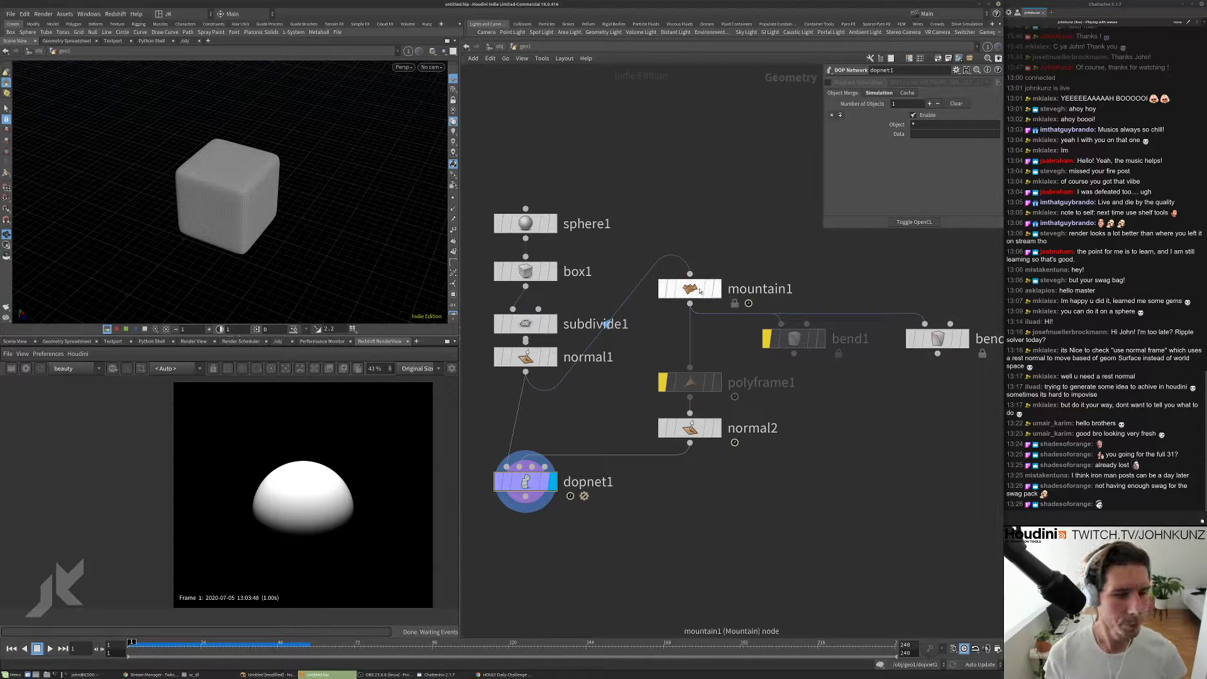
- Set mountain1's Height to -.25 and Element Size to 0.475, template normal2, and play the simulation
left_click(691, 288)
double_click(760, 115)
key("Return")
type("4")
key("Return")
left_click(709, 428)
key("Up")
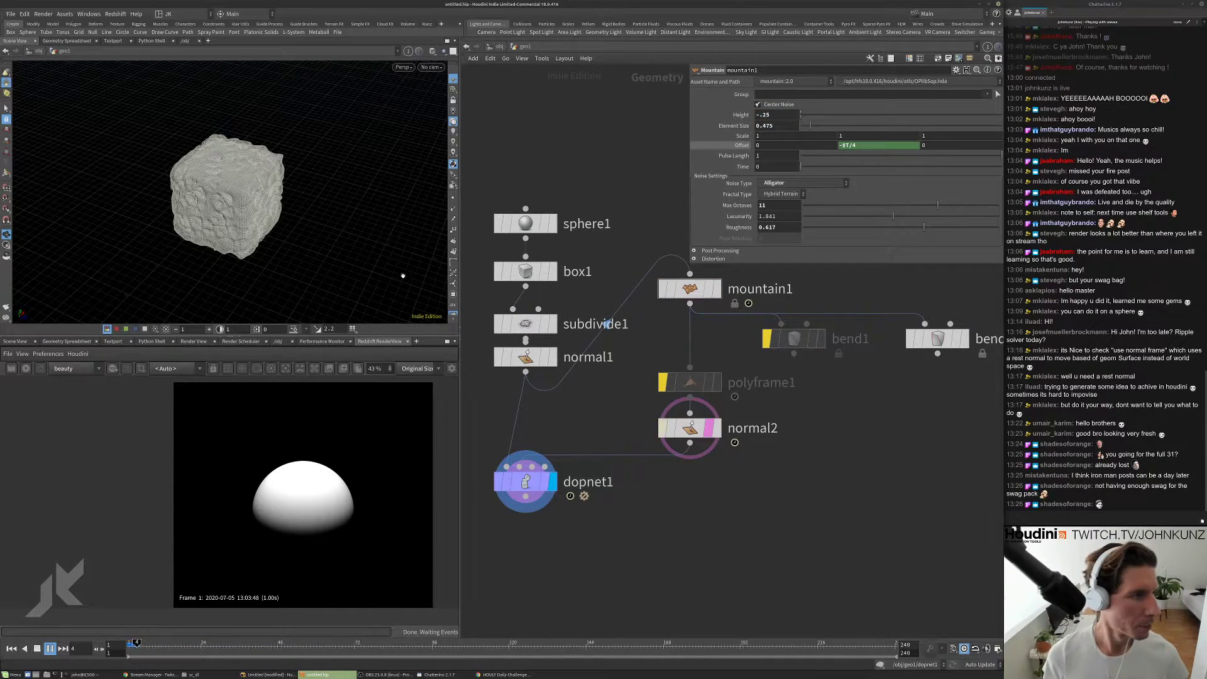
- Inspect the playing simulation up close, stop playback, and set the viewport shading to Smooth Shaded
left_click_drag(255, 240, 301, 202)
right_click_drag(301, 202, 352, 207)
left_click_drag(352, 208, 305, 158)
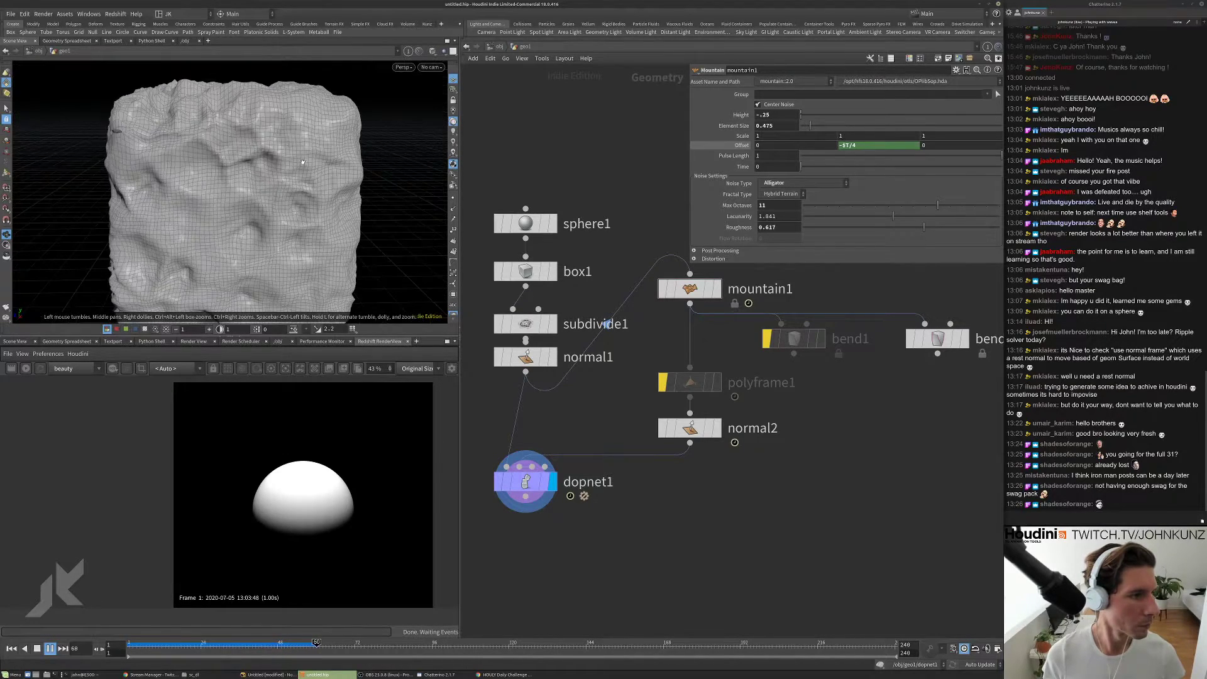
right_click_drag(306, 158, 335, 216)
mouse_move(334, 217)
left_mouse_down()
mouse_move(344, 205)
mouse_move(333, 196)
left_mouse_up()
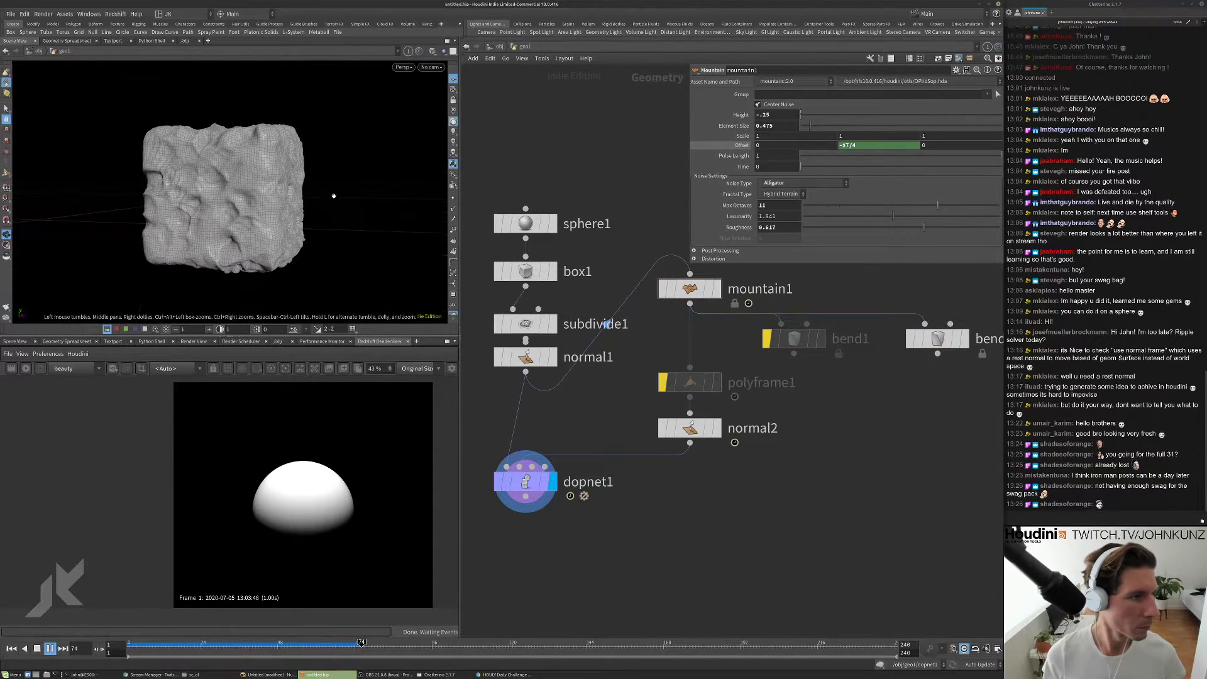
key("Up")
left_click(432, 51)
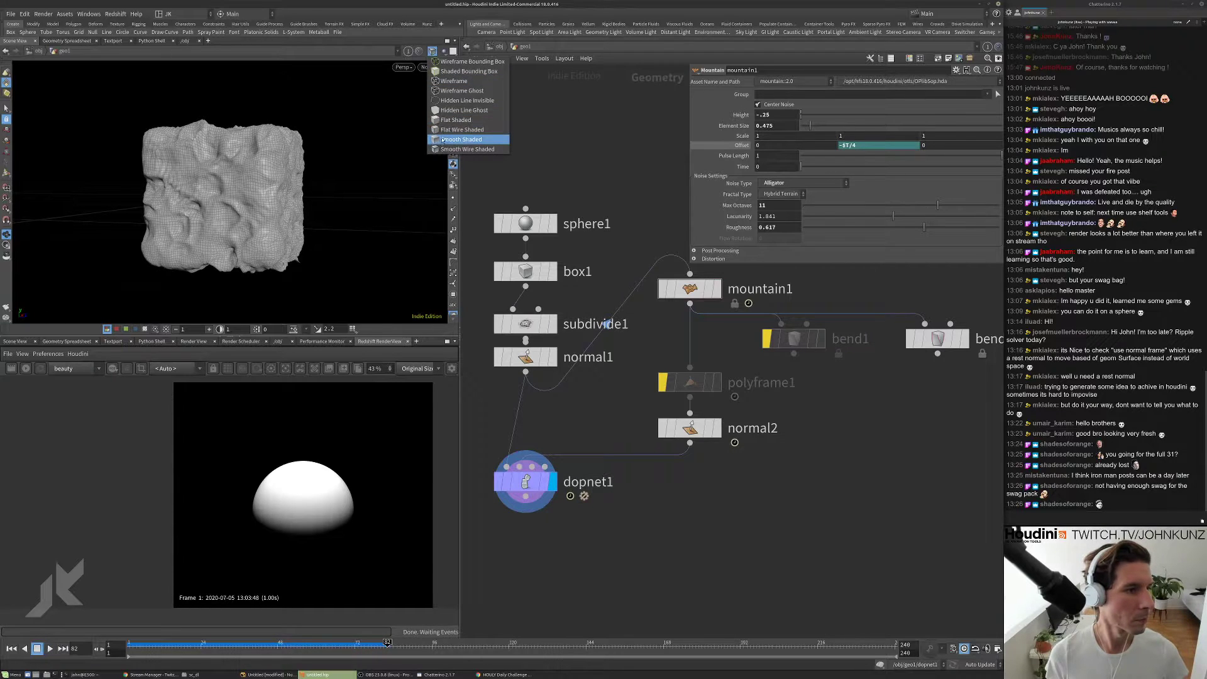
left_click(443, 139)
- Replay the smooth-shaded ripple simulation with the whole box framed, and return to the first frame
left_click_drag(215, 202, 271, 219)
key("space+g")
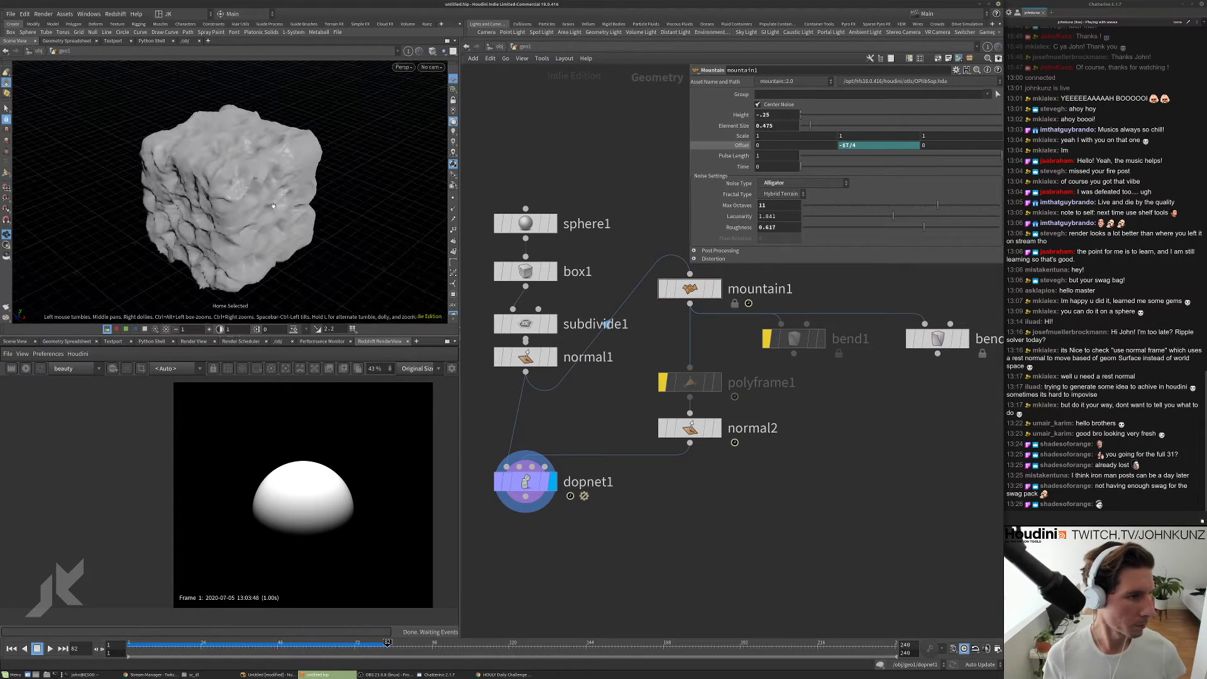
key("Up")
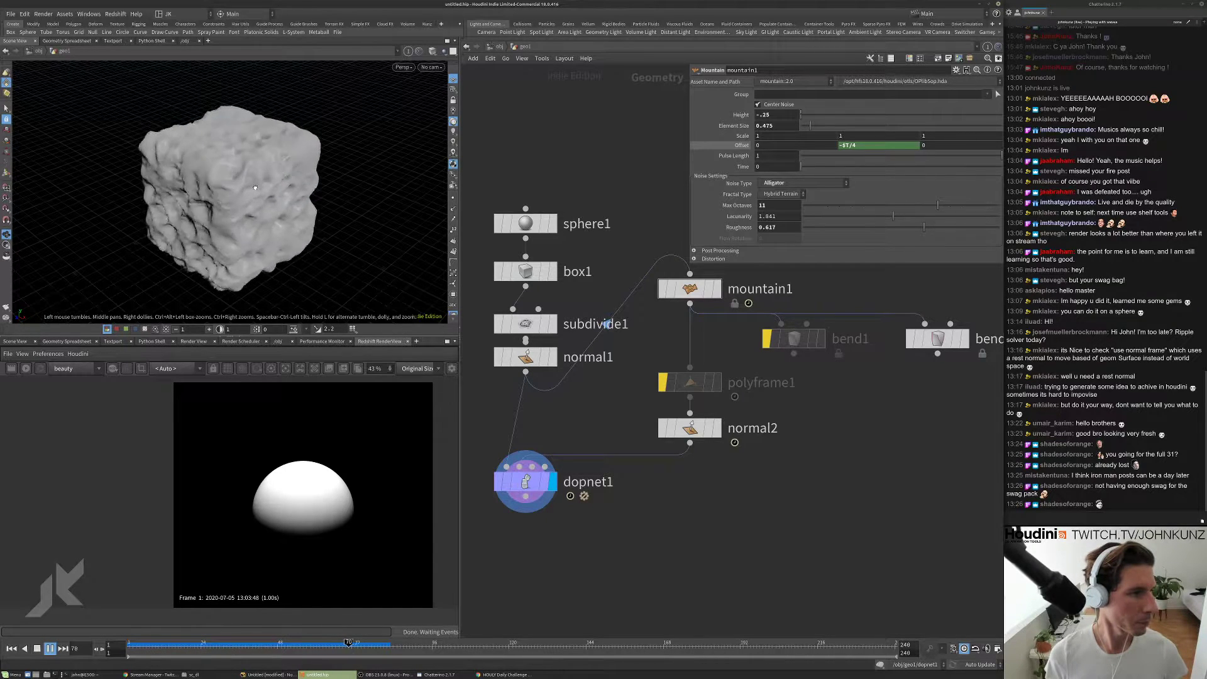
key("ctrl+Up")
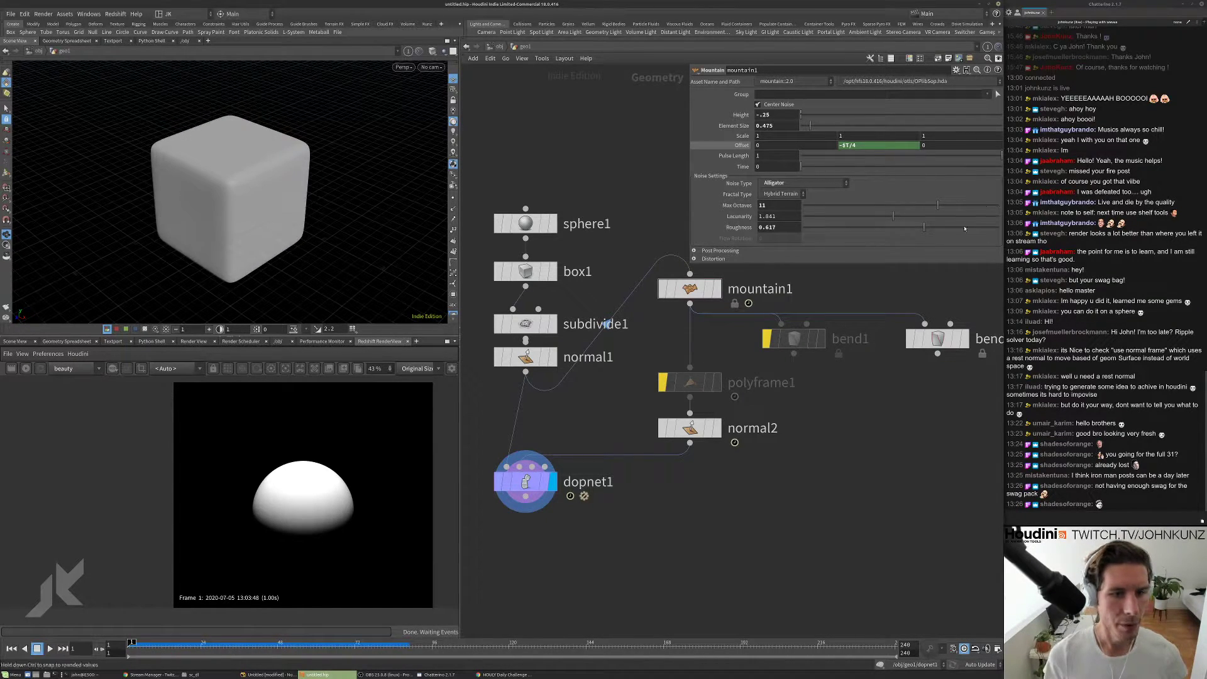
- Set mountain1's Roughness to 0.394 and Max Octaves to 6, play the simulation from several angles, and return to the first frame
left_click(892, 228)
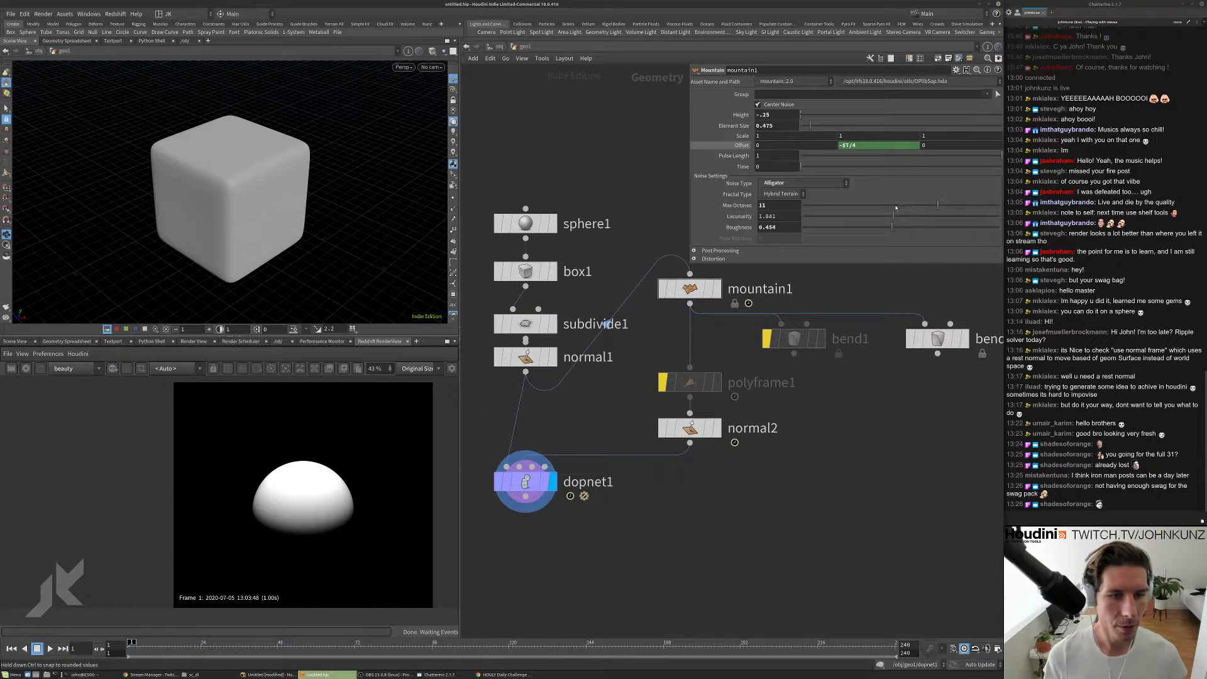
key("Up")
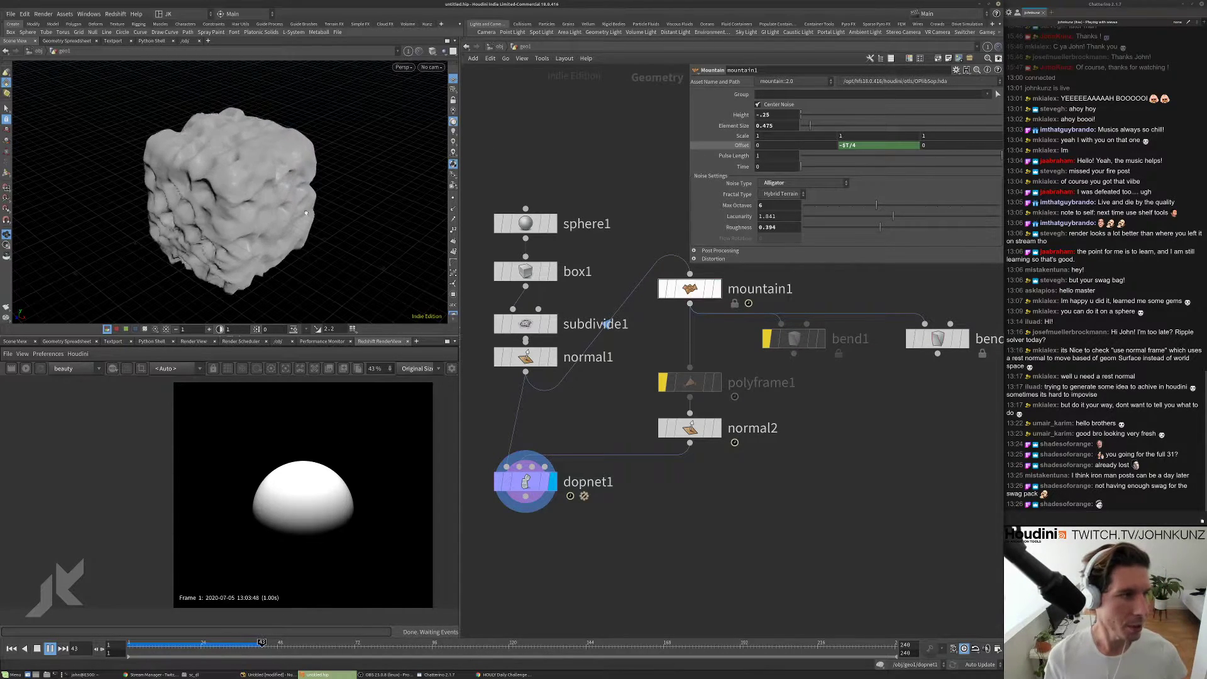
left_click_drag(253, 238, 239, 168)
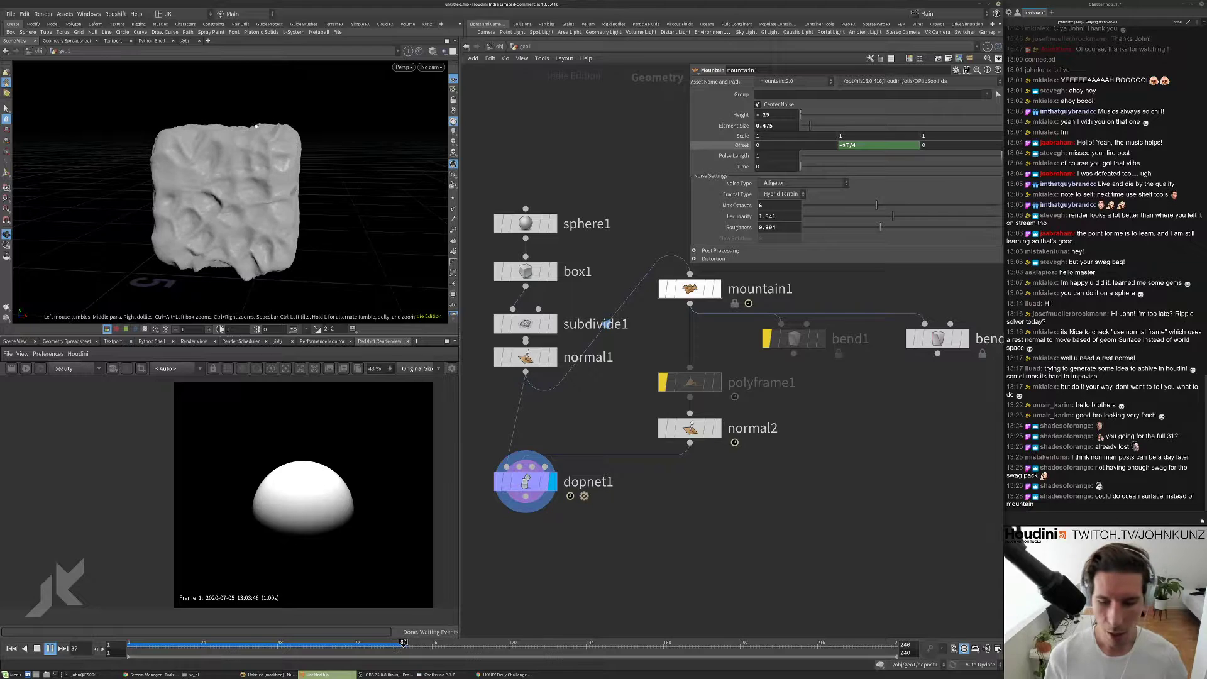
left_click_drag(255, 125, 203, 171)
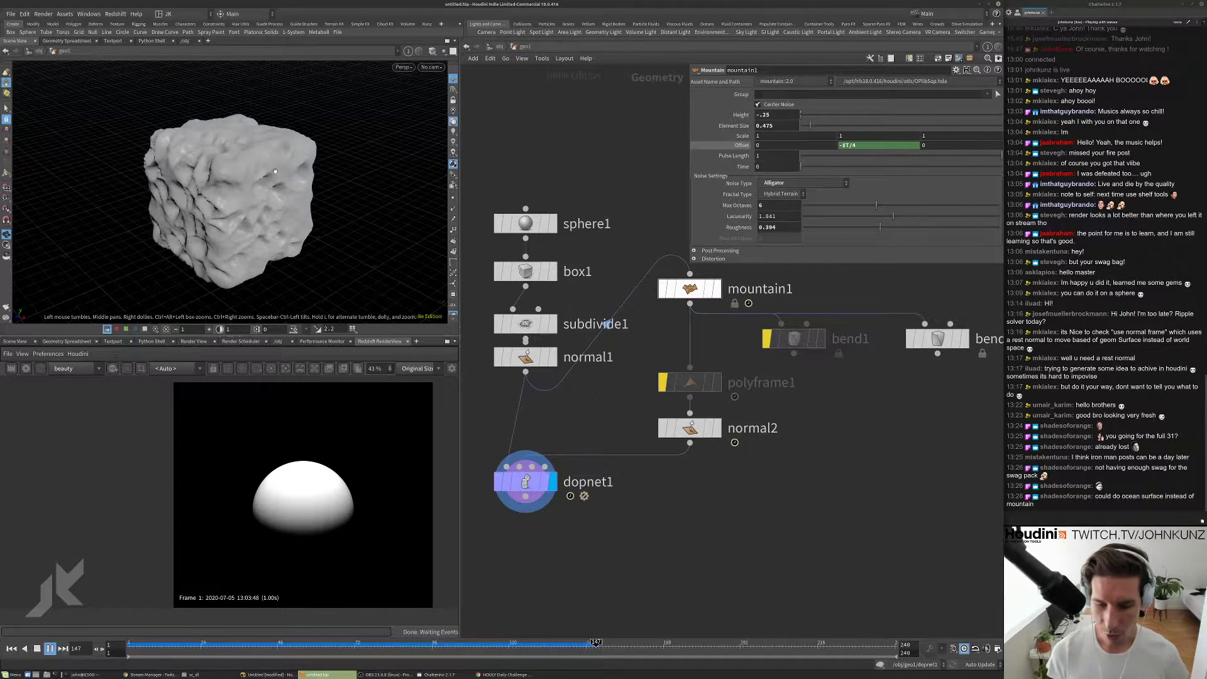
left_click(624, 391)
scroll(627, 371, "down", 2)
scroll(557, 433, "up", 2)
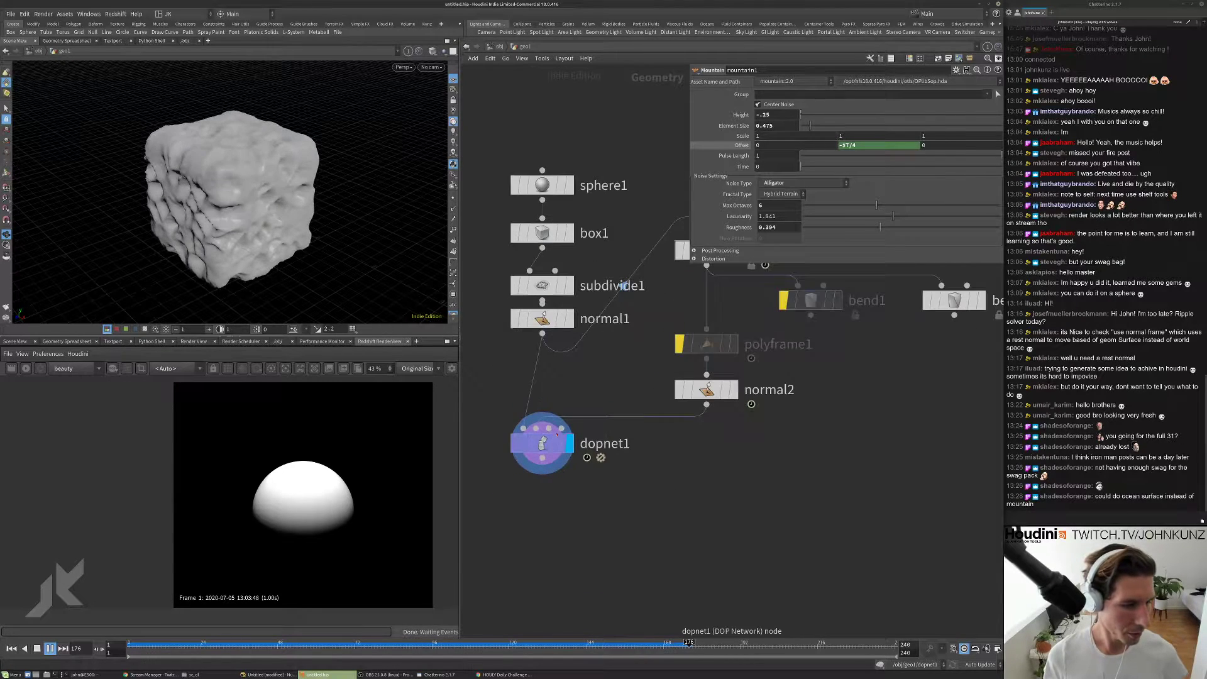
mouse_move(271, 254)
left_mouse_down()
mouse_move(308, 251)
mouse_move(279, 246)
left_mouse_up()
key("Up")
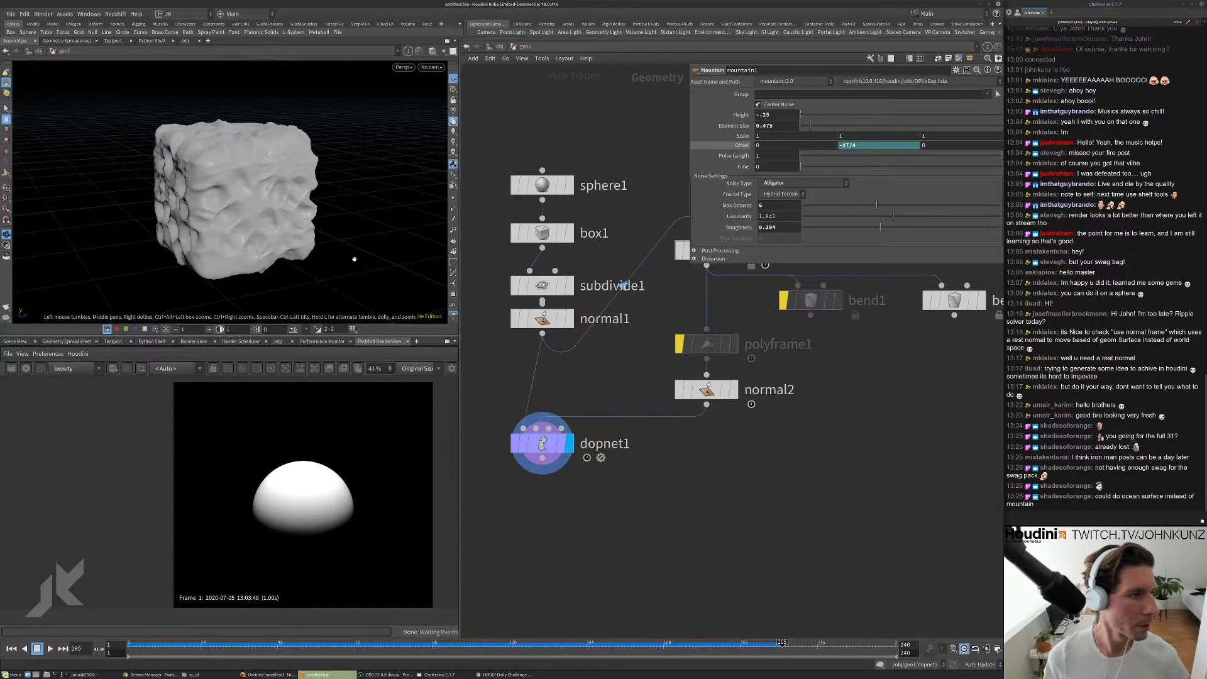
key("ctrl+Up")
- Add a second Sphere node in the empty space beyond bend2 and display it
middle_click_drag(747, 384, 712, 426)
left_click(671, 290)
scroll(762, 311, "down", 3)
scroll(803, 396, "down", 1)
left_click(800, 369)
scroll(837, 371, "up", 2)
middle_click_drag(766, 406, 874, 407)
middle_click_drag(677, 326, 676, 372)
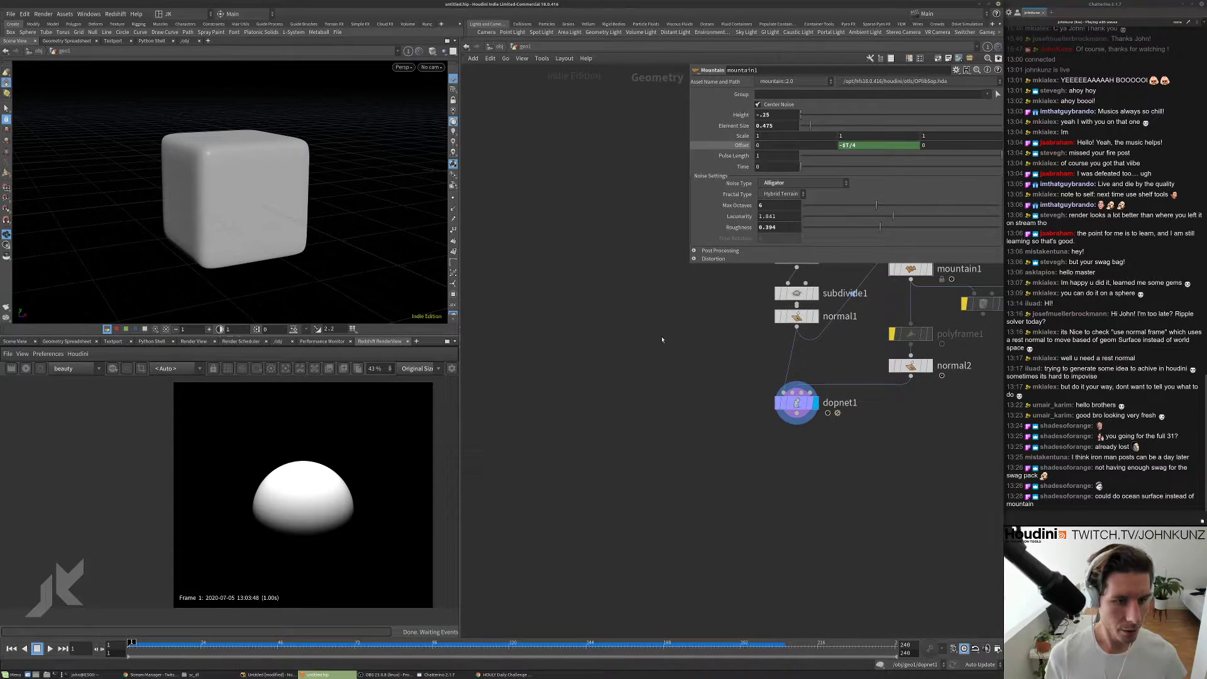
key("Tab")
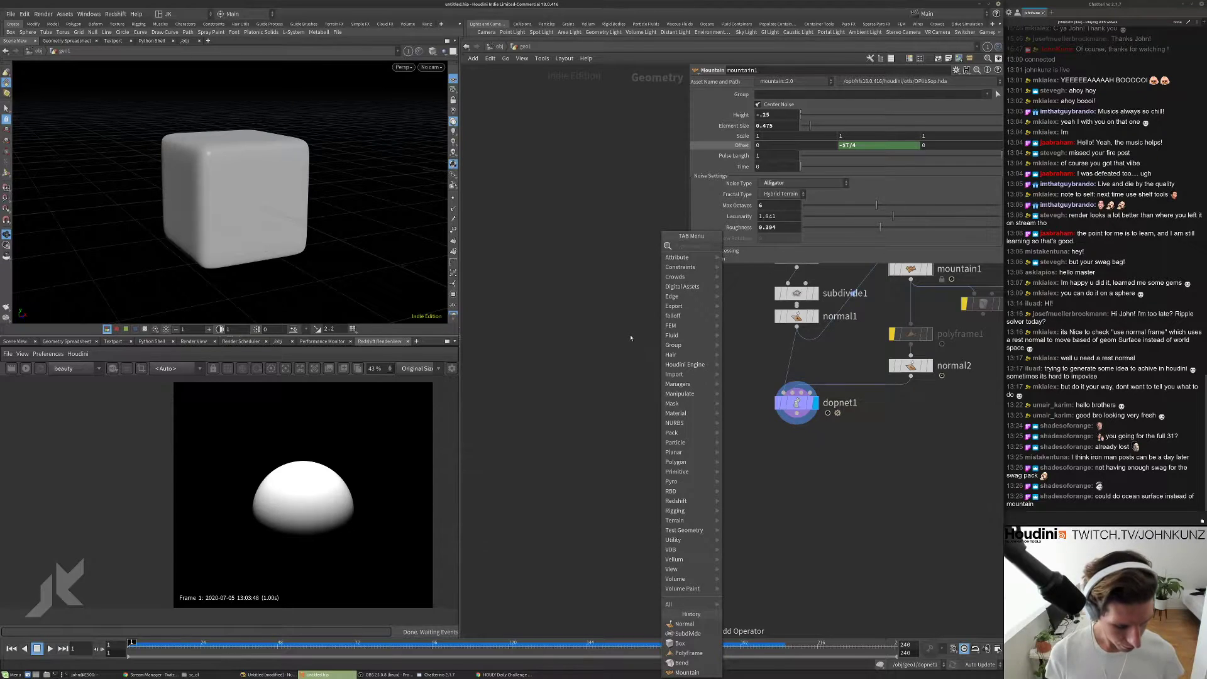
type("grid")
key("Return")
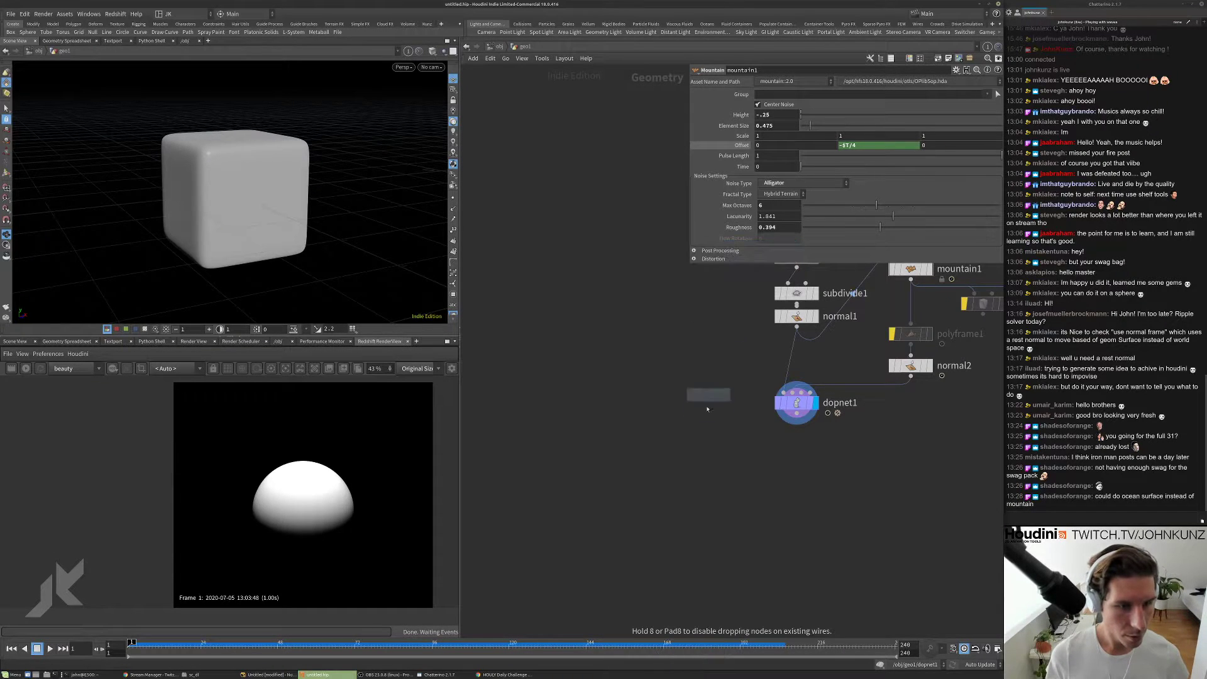
scroll(709, 393, "down", 5)
left_click(950, 353)
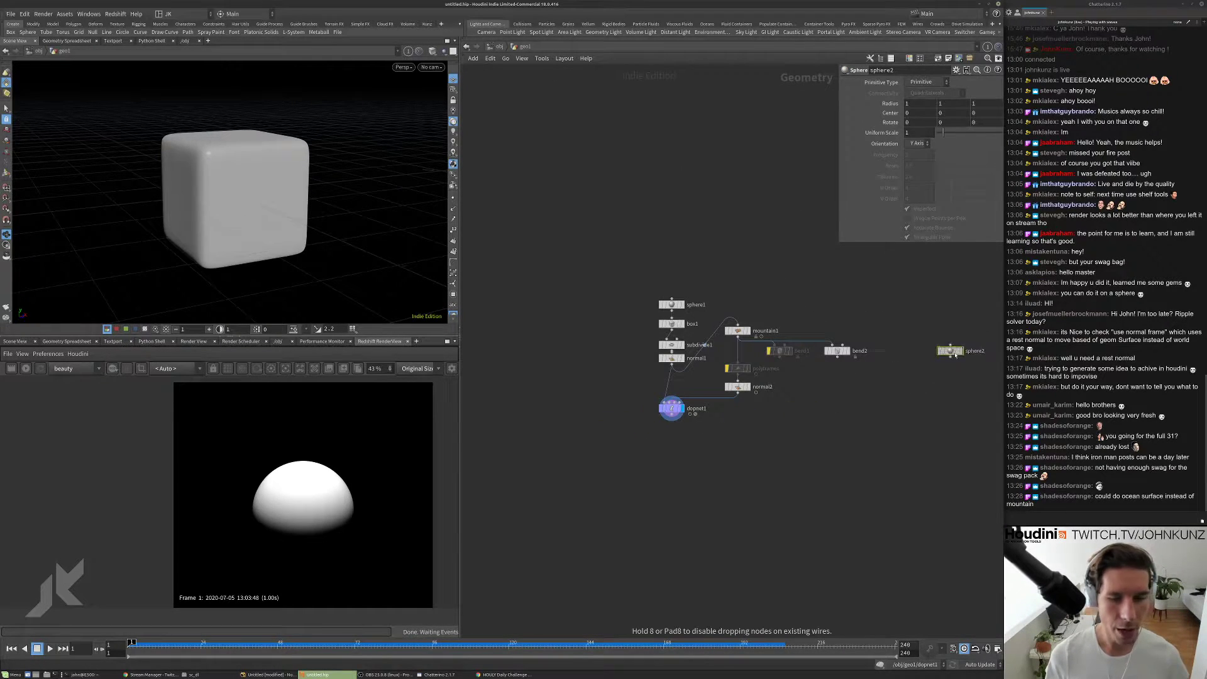
scroll(817, 355, "up", 5)
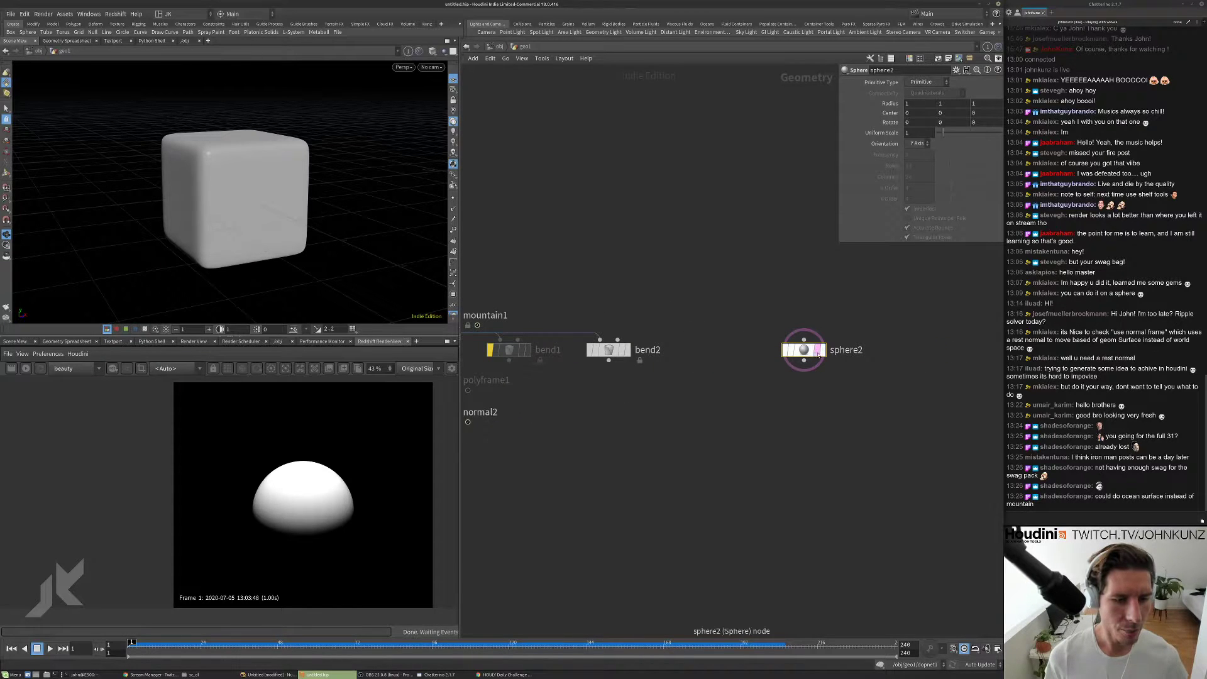
left_click(820, 350)
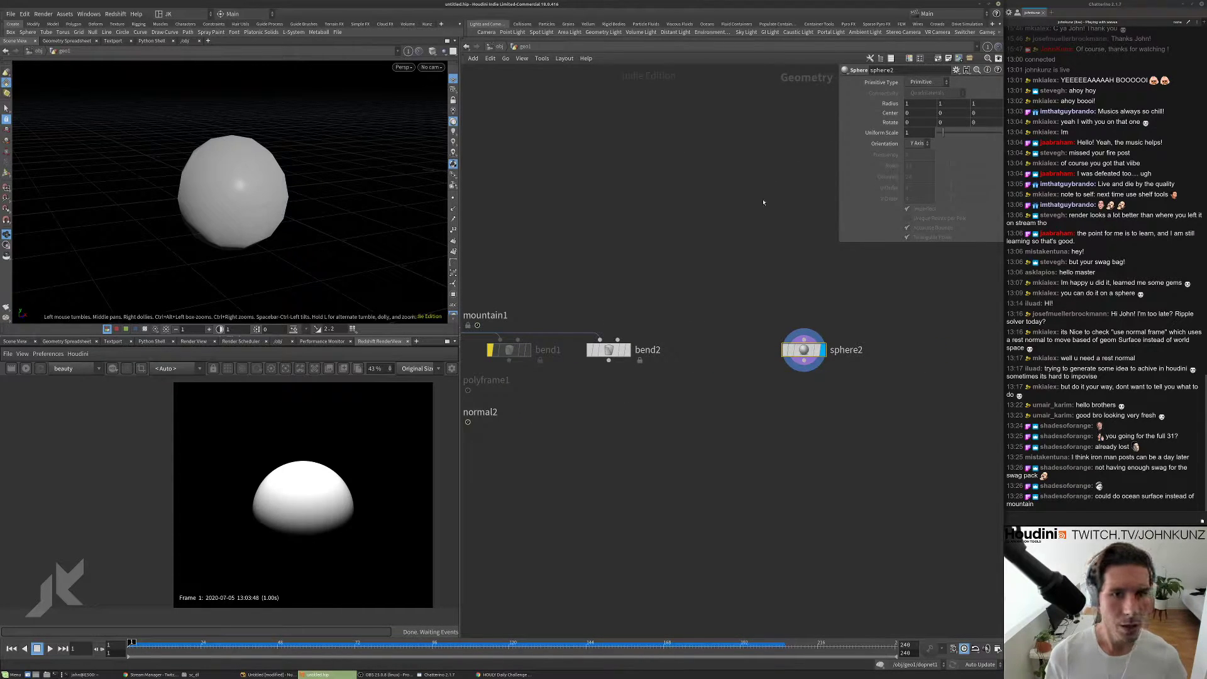
- Add an Ocean Evaluate node below sphere2, with sphere2 wired into its first input
key("Tab")
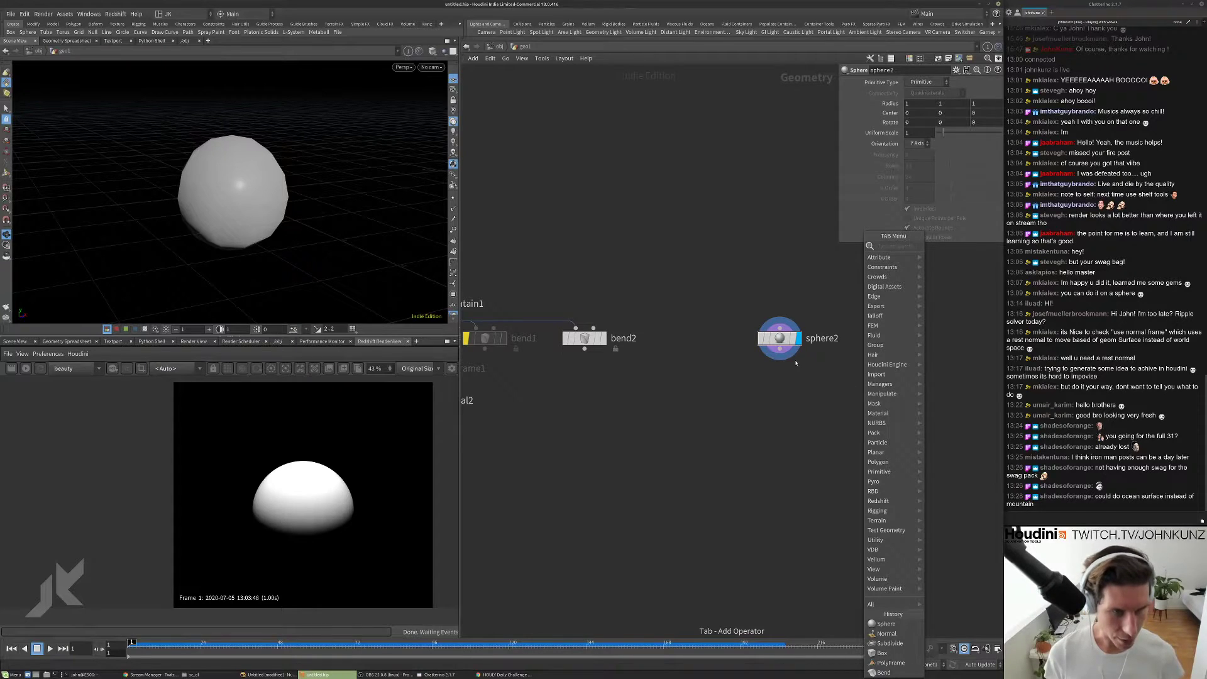
type("m")
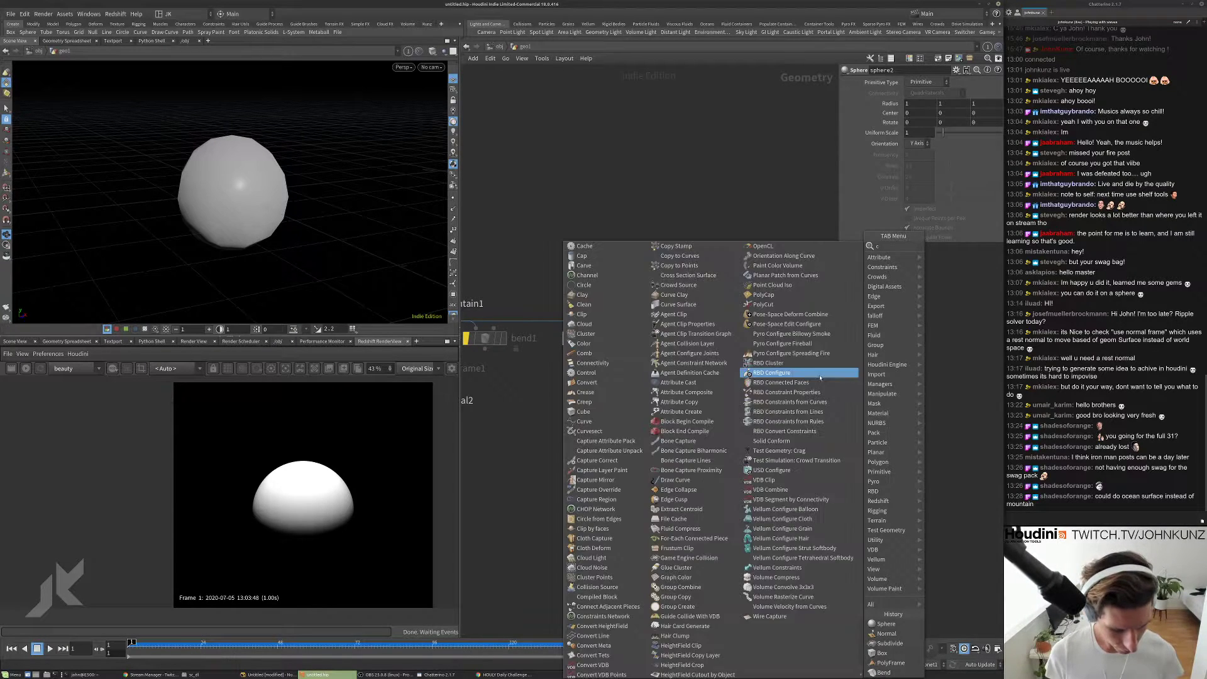
key("Escape")
key("Tab")
type("ocea")
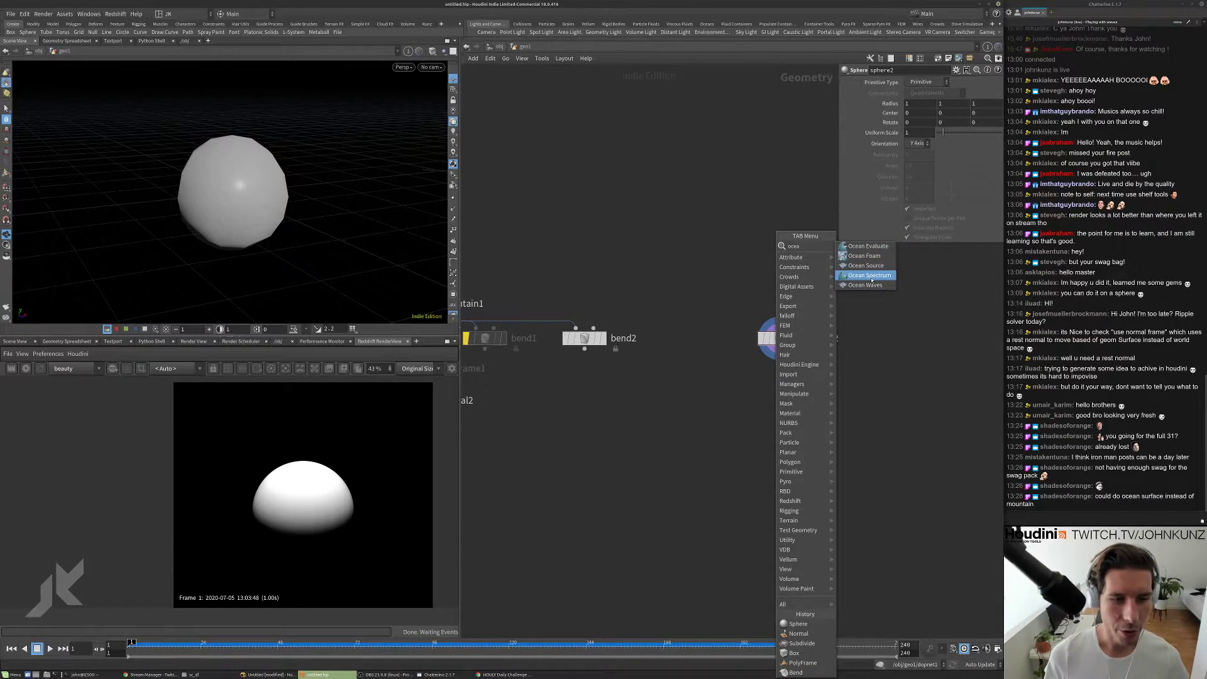
left_click(867, 245)
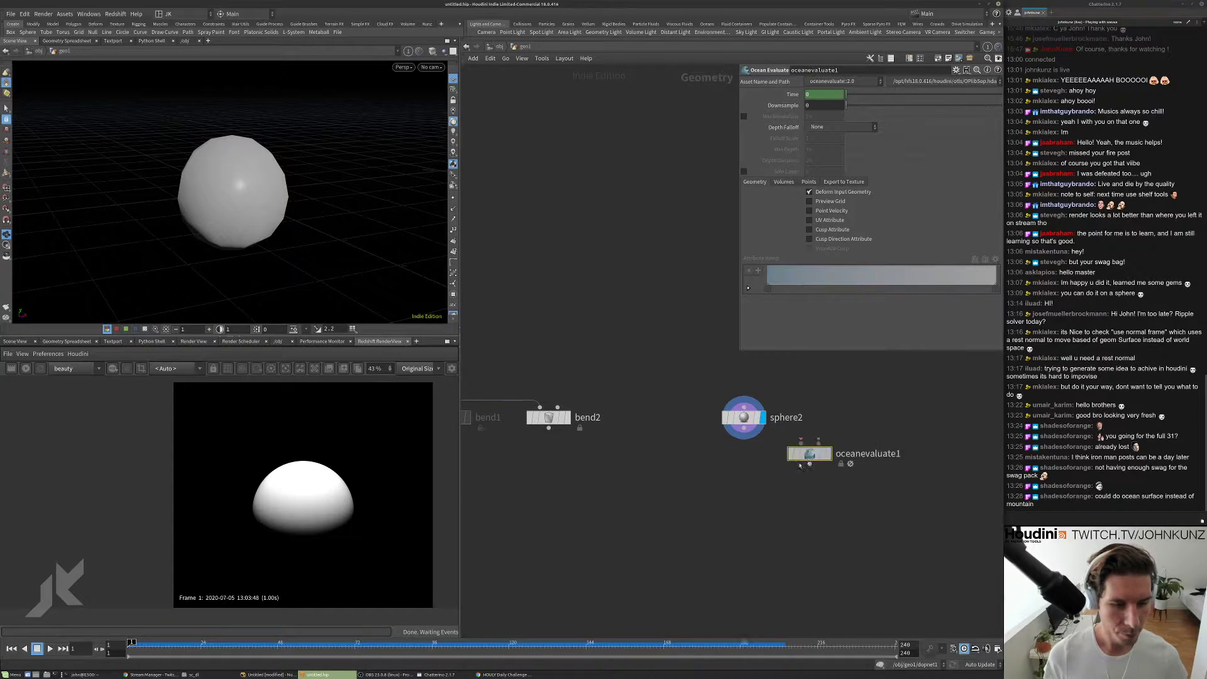
left_click(788, 470)
- Add an Ocean Spectrum node beside sphere2 and connect it to oceanevaluate1's second input
key("Tab")
type("spec")
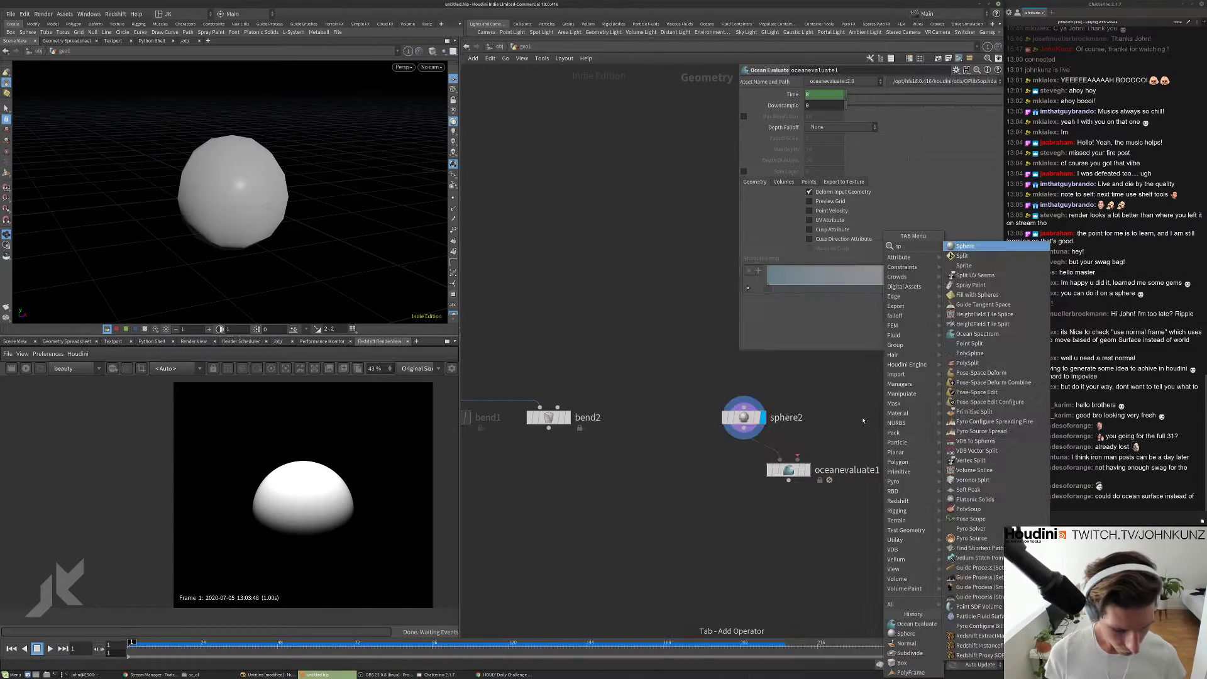
key("Return")
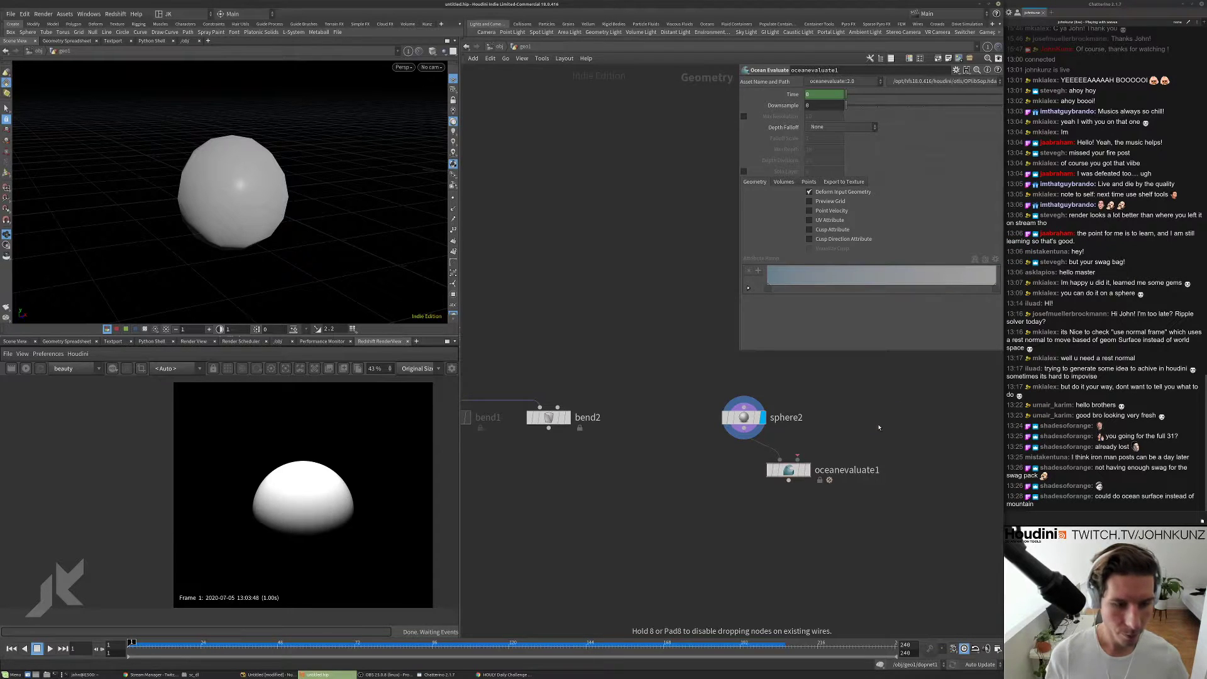
left_click(877, 413)
- Set sphere2's Primitive Type to Polygon with Frequency 10, and display oceanevaluate1
left_click(757, 419)
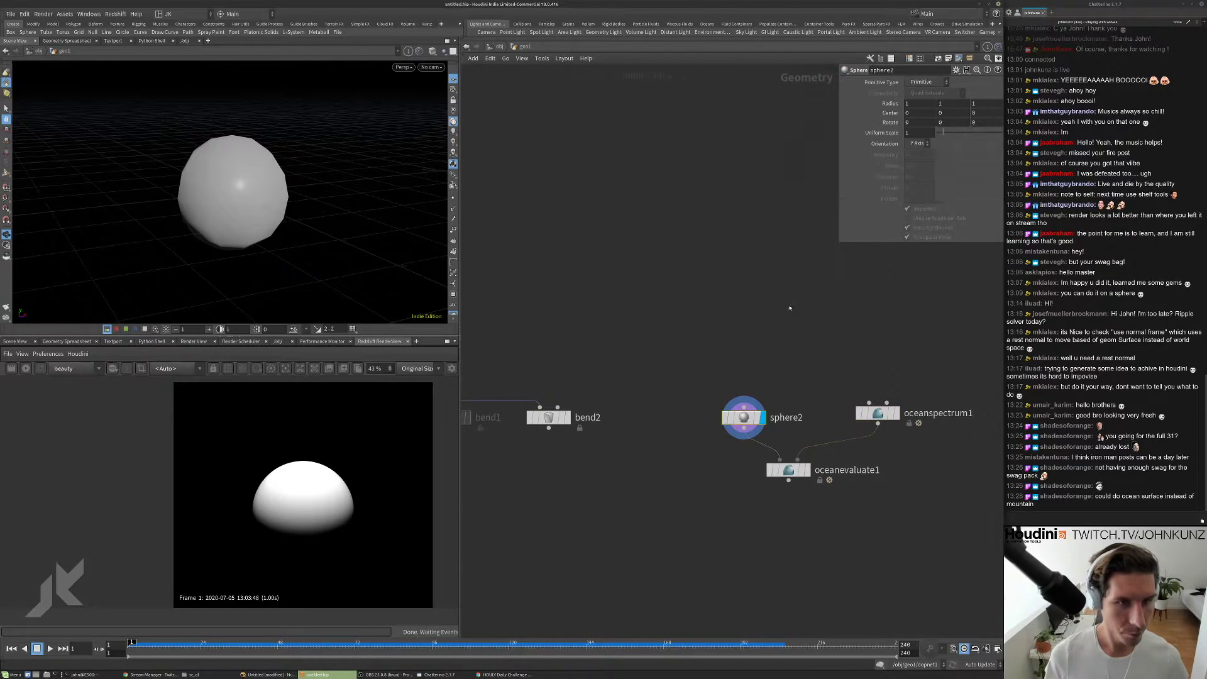
left_click(928, 82)
left_click(924, 92)
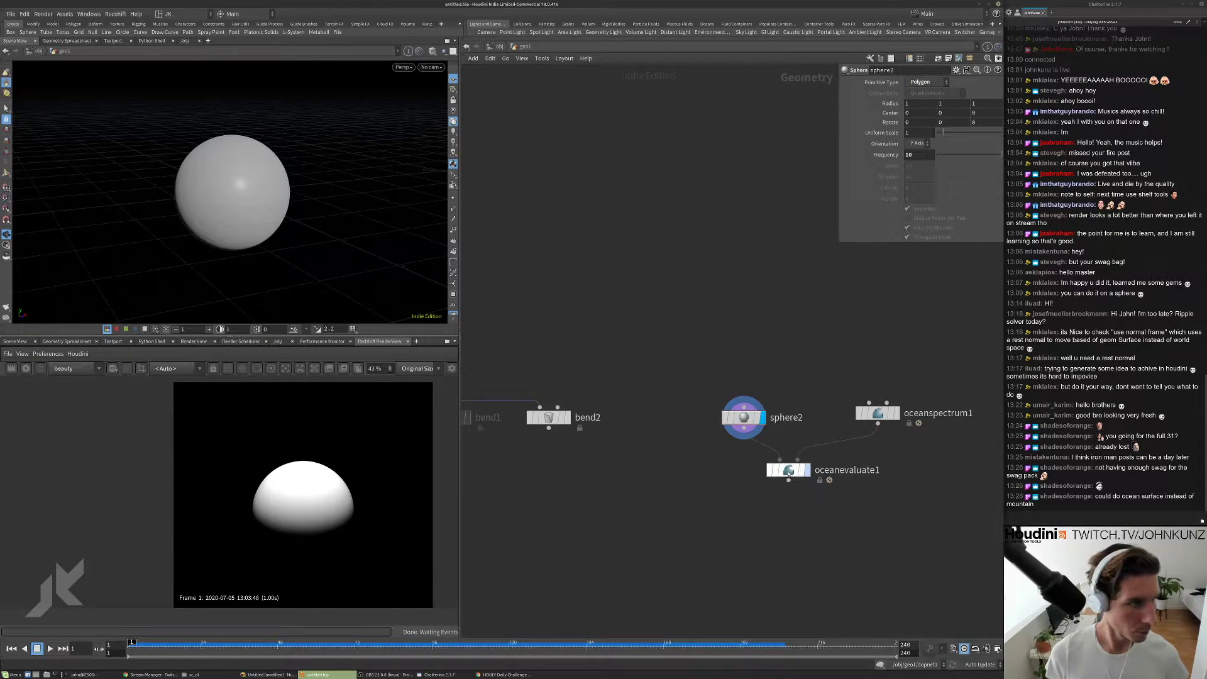
left_click(788, 474)
middle_click_drag(790, 336, 757, 316)
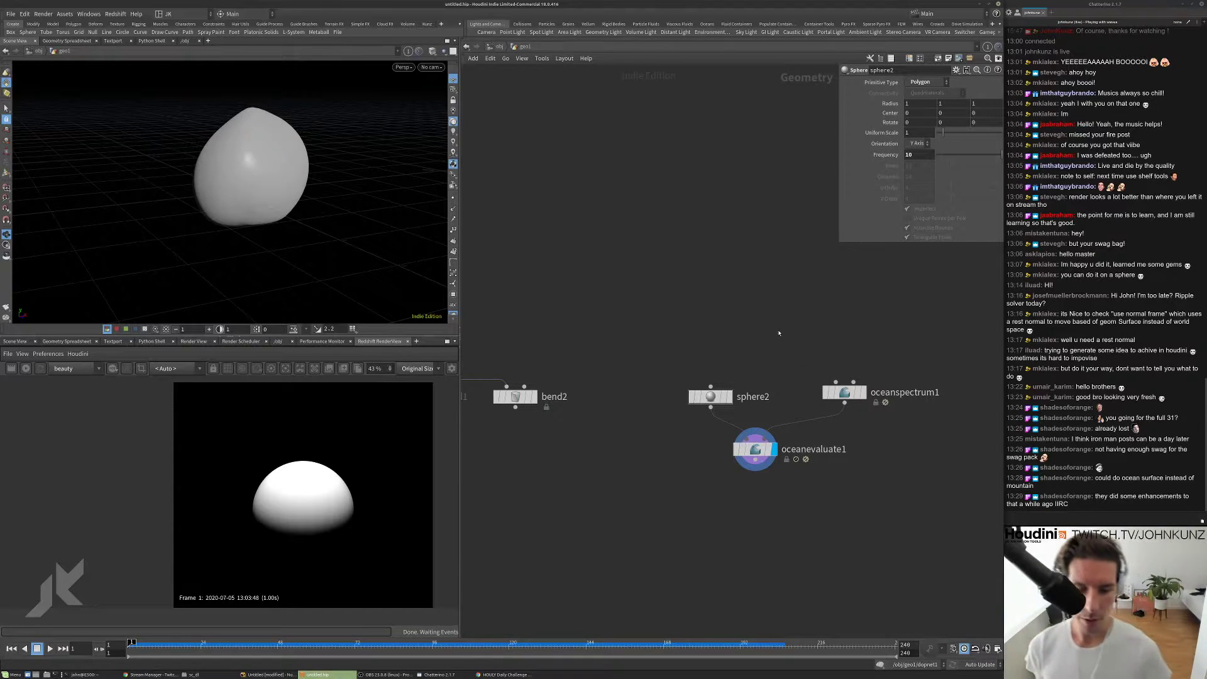
- Space out oceanevaluate1 and sphere2 in the network, and review the parameters of oceanevaluate1 and oceanspectrum1
scroll(763, 444, "up", 1)
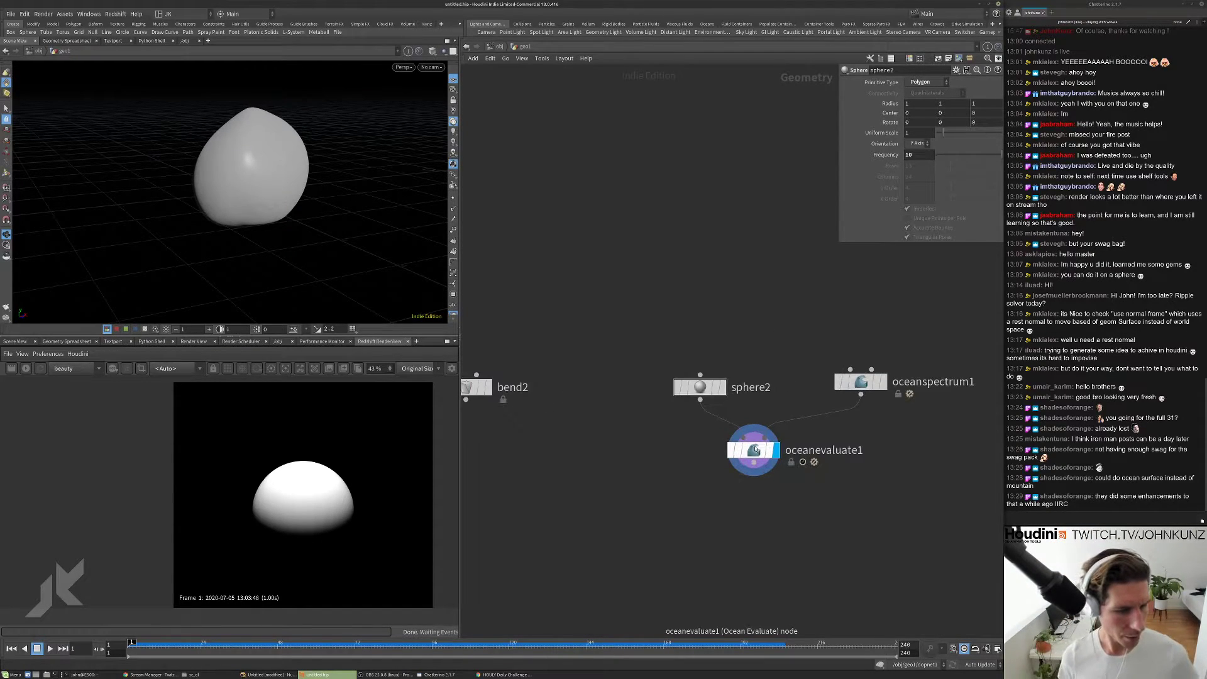
left_click_drag(760, 447, 776, 471)
left_click_drag(698, 392, 686, 388)
left_click(773, 476)
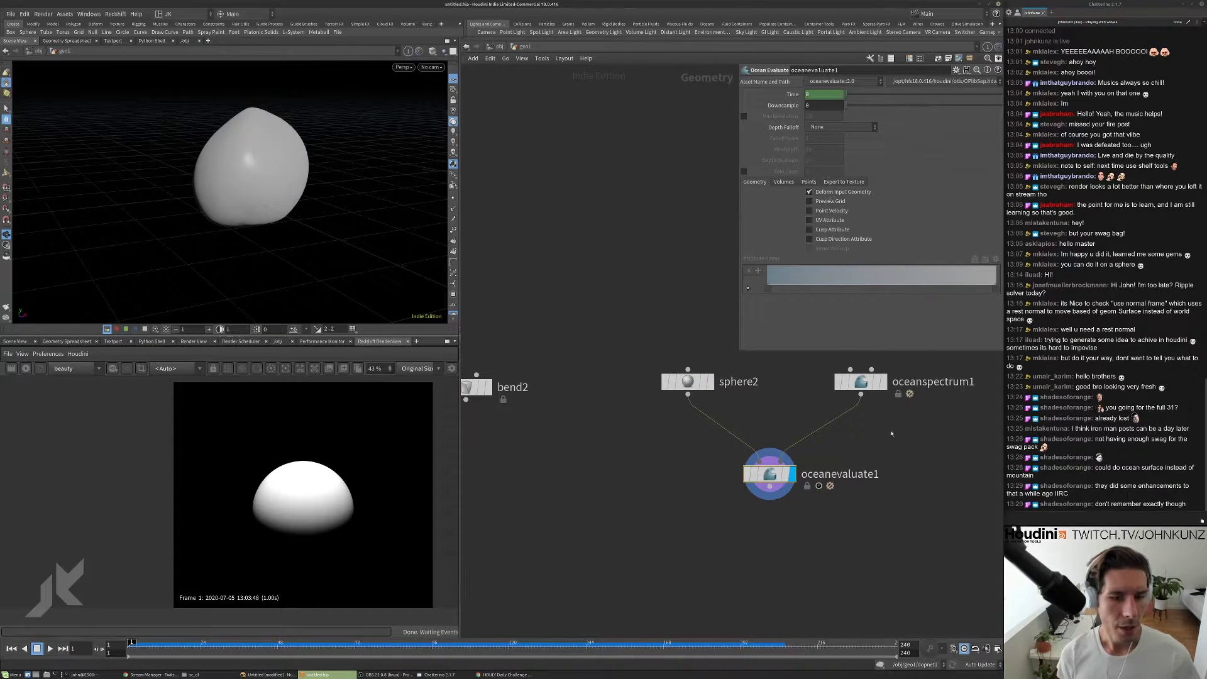
left_click(861, 382)
middle_click_drag(784, 417, 792, 486)
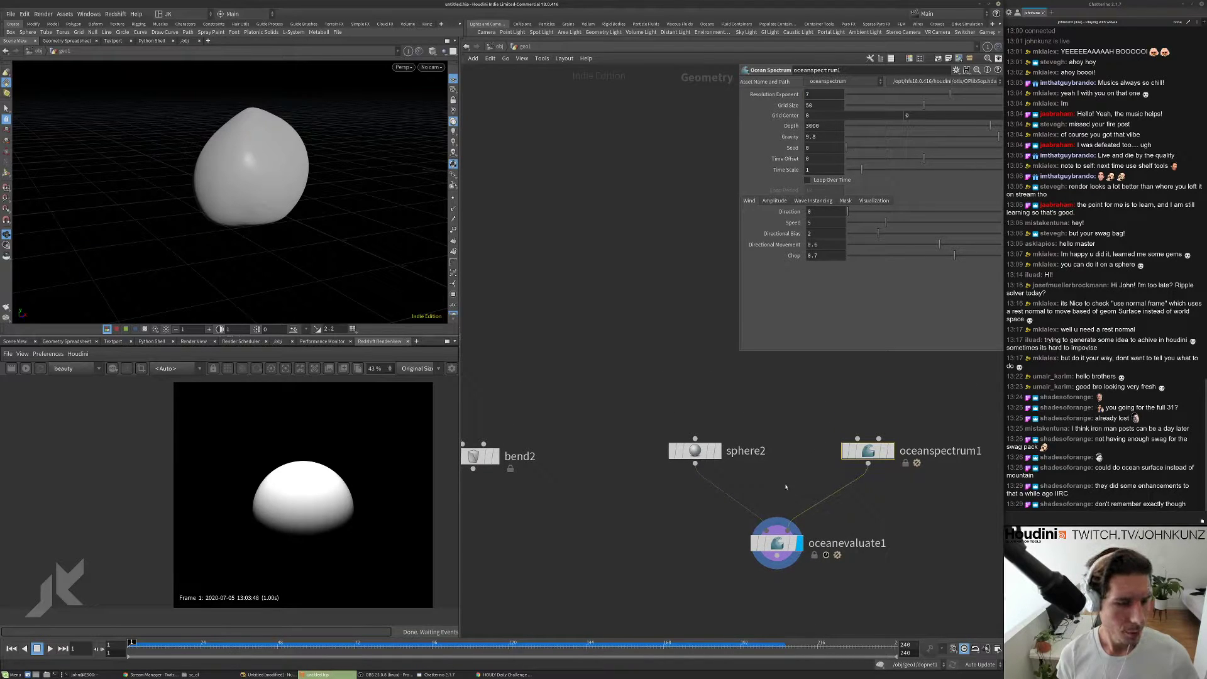
- Set sphere2's Uniform Scale to 45, frame the enlarged sphere in the viewport, and check the node's info
left_click(705, 452)
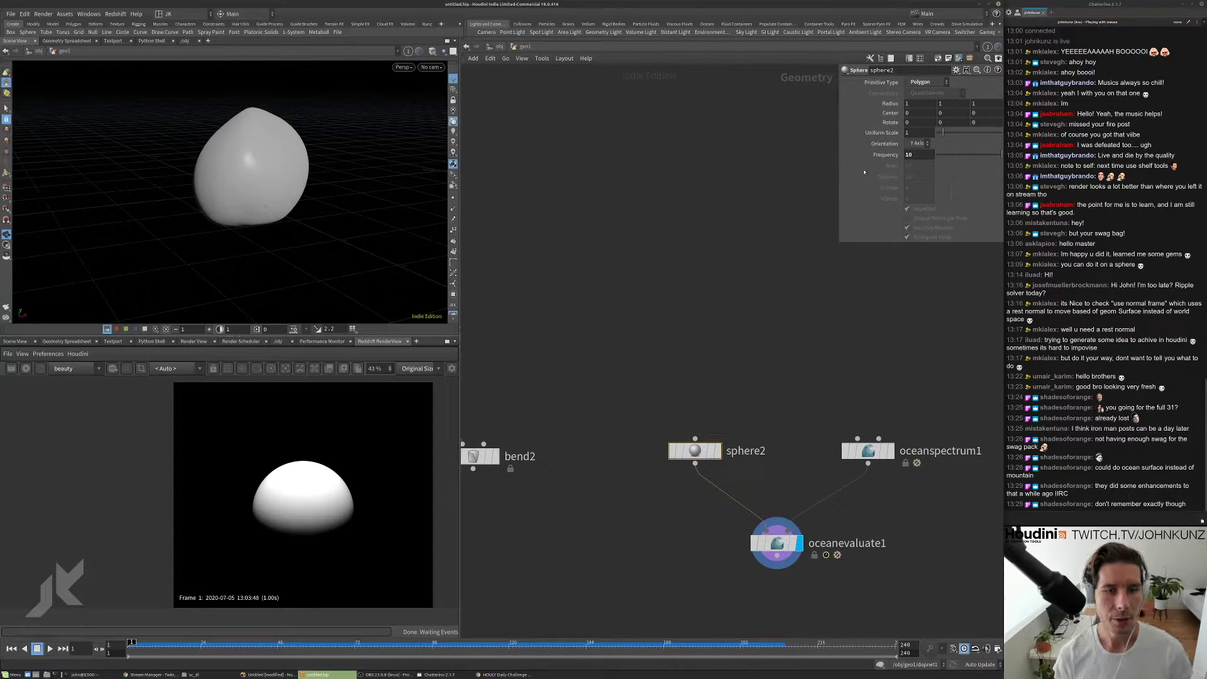
middle_click_drag(811, 449, 810, 416)
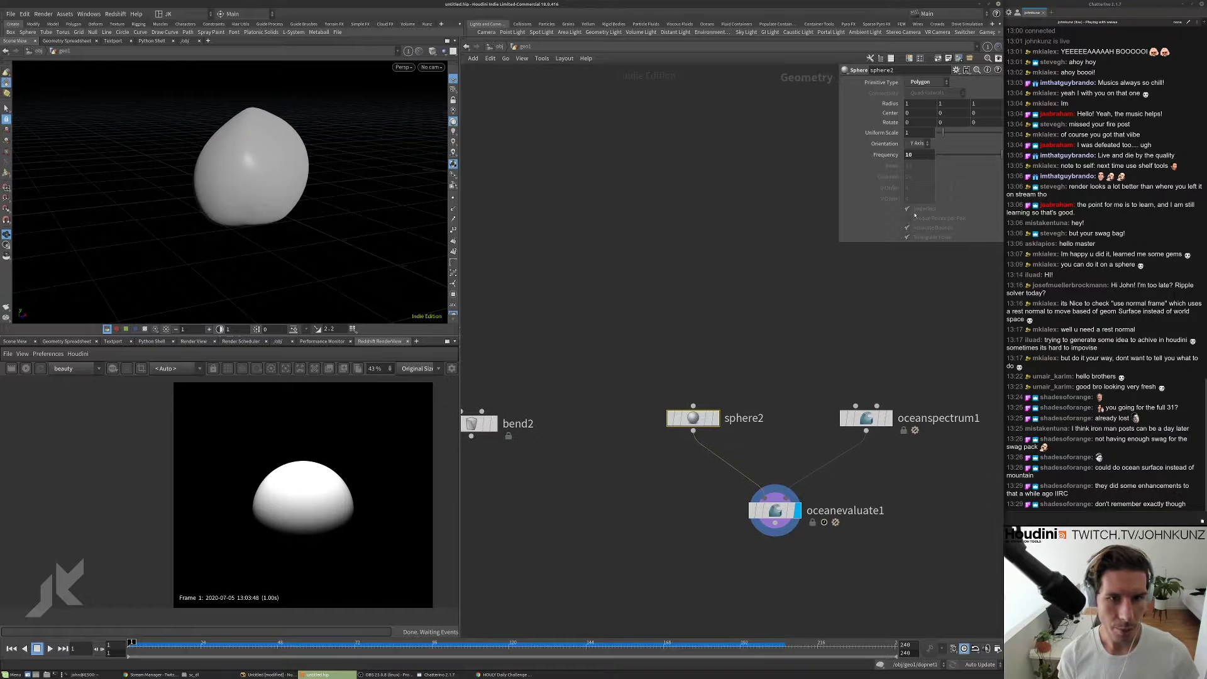
left_click(914, 133)
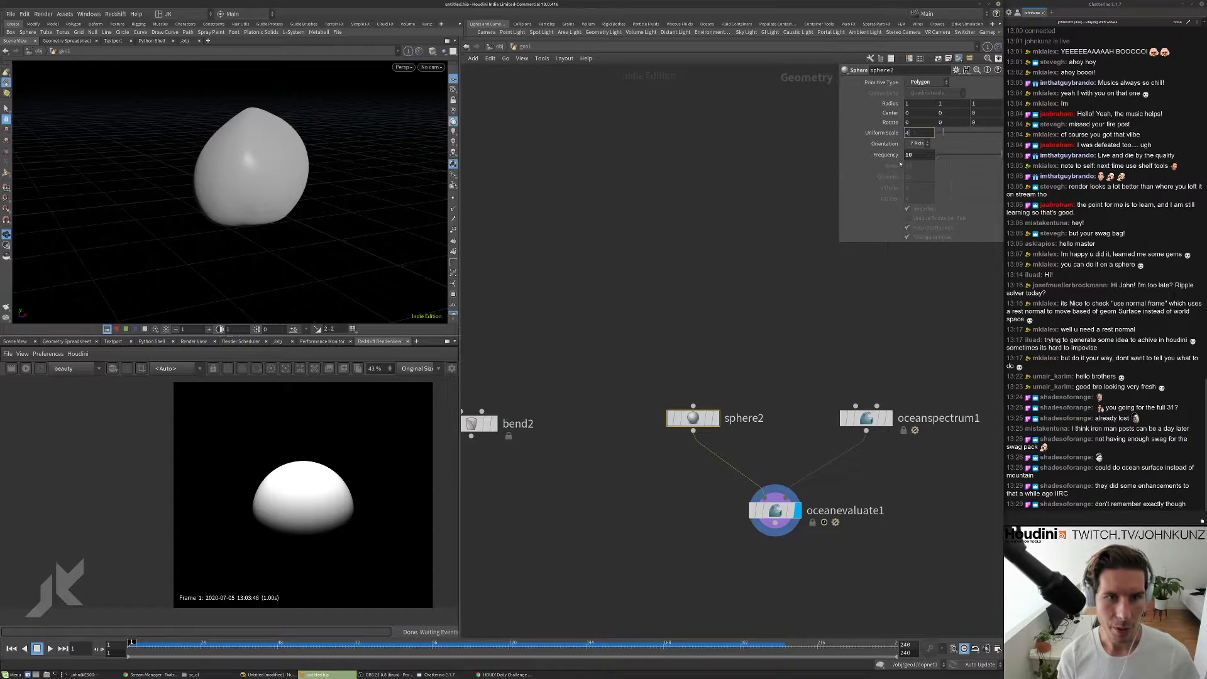
type("45")
key("Return")
key("g")
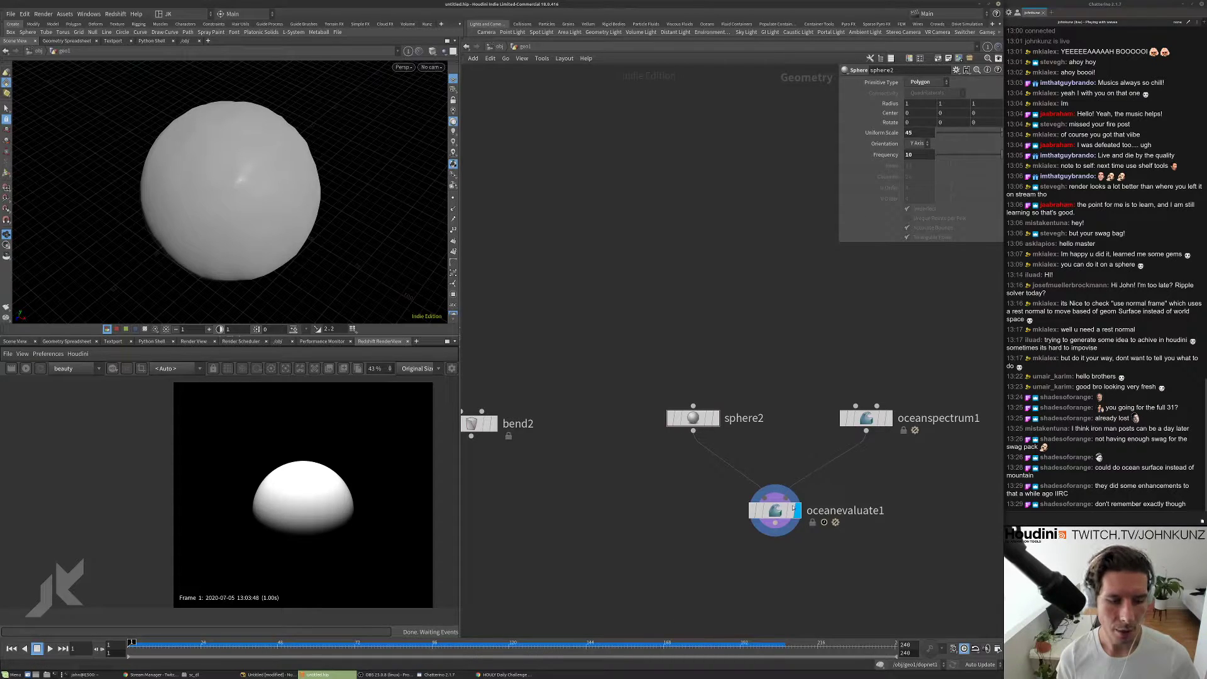
middle_click(698, 422)
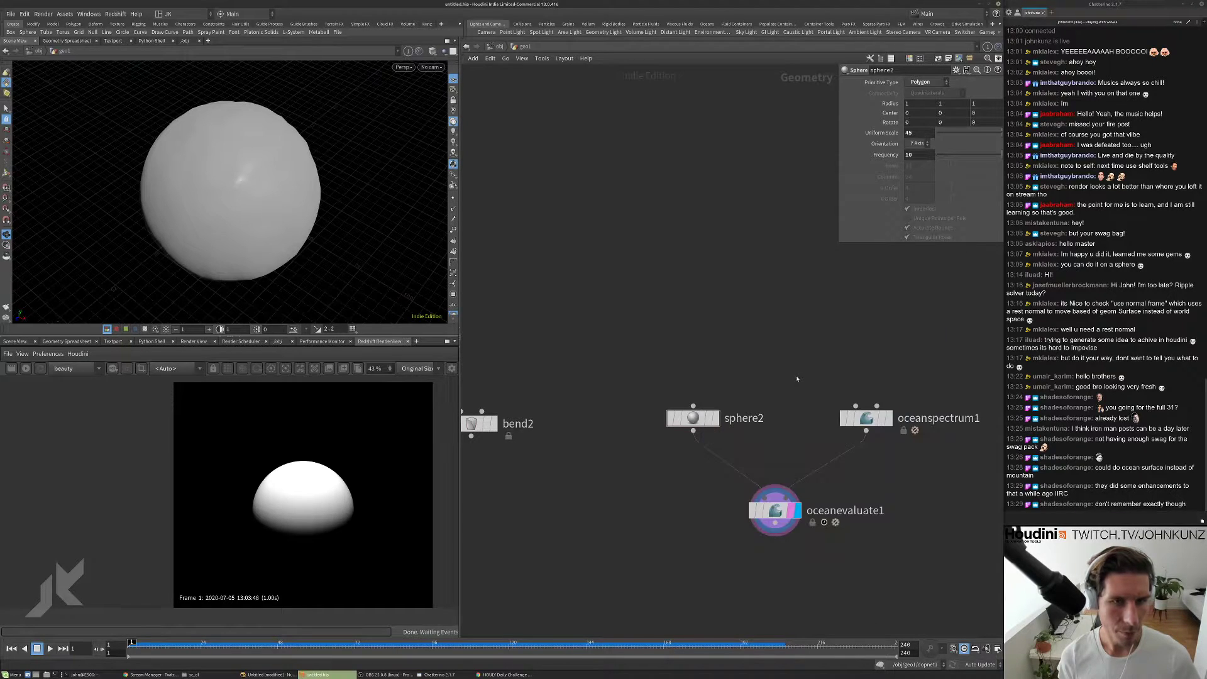
- Set sphere2's Uniform Scale to 25 and frame the deformed sphere larger in the viewport
left_click(915, 133)
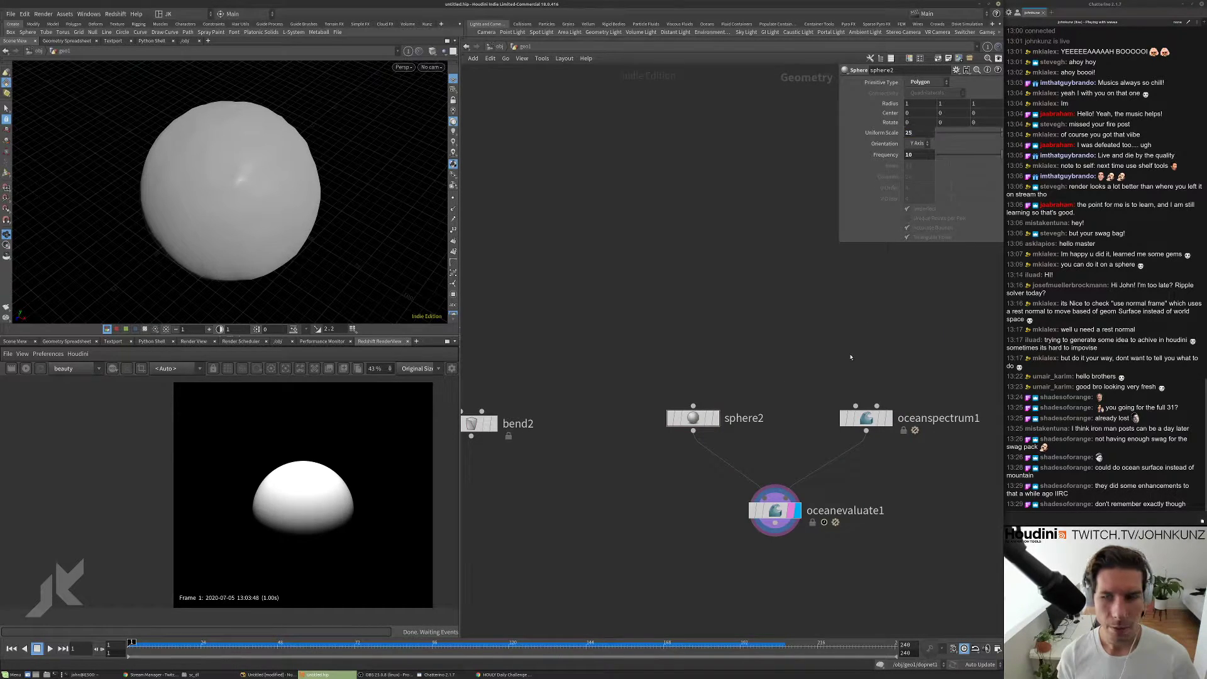
type("25")
key("Return")
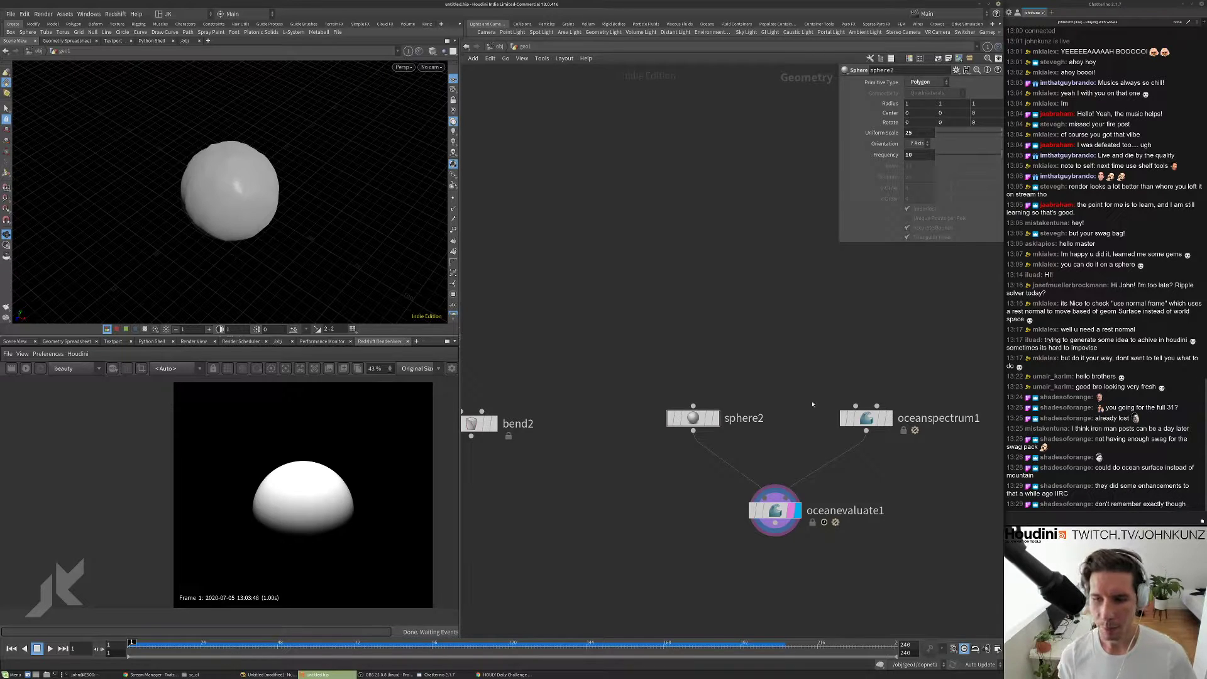
middle_click_drag(812, 404, 809, 352)
scroll(323, 195, "up", 5)
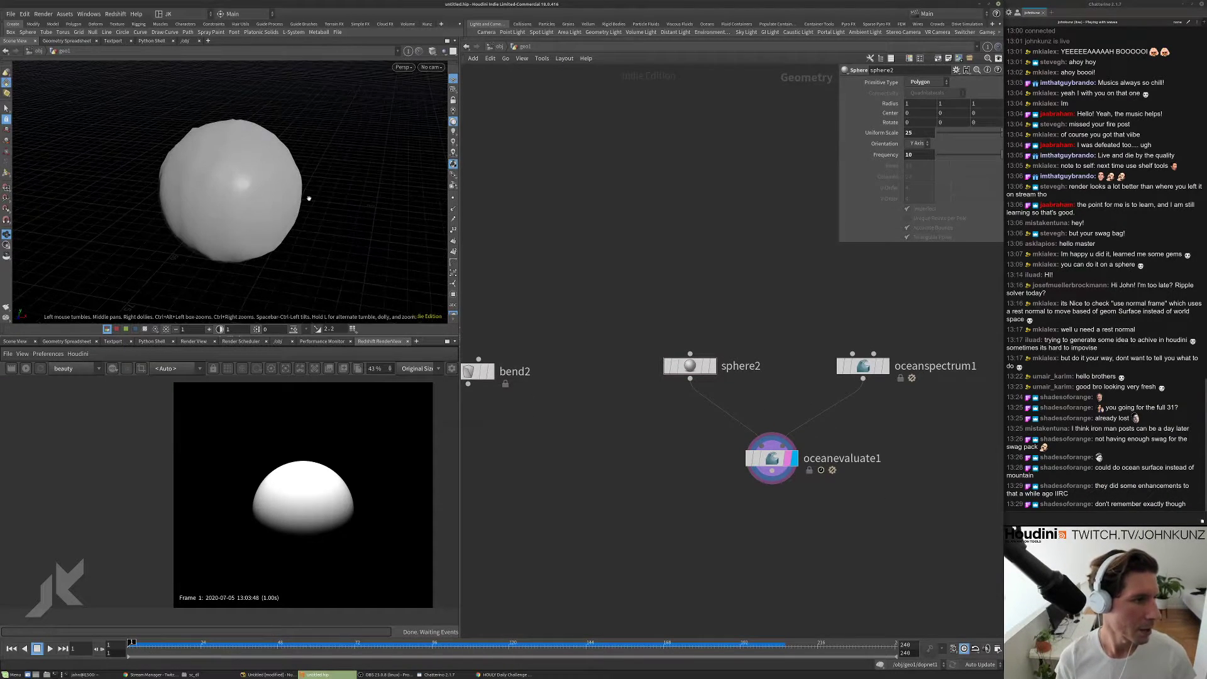
- Try a Frequency of 45 on sphere2, raise it to 86, and inspect the deformed surface from another angle
left_click(920, 154)
type("45")
key("Return")
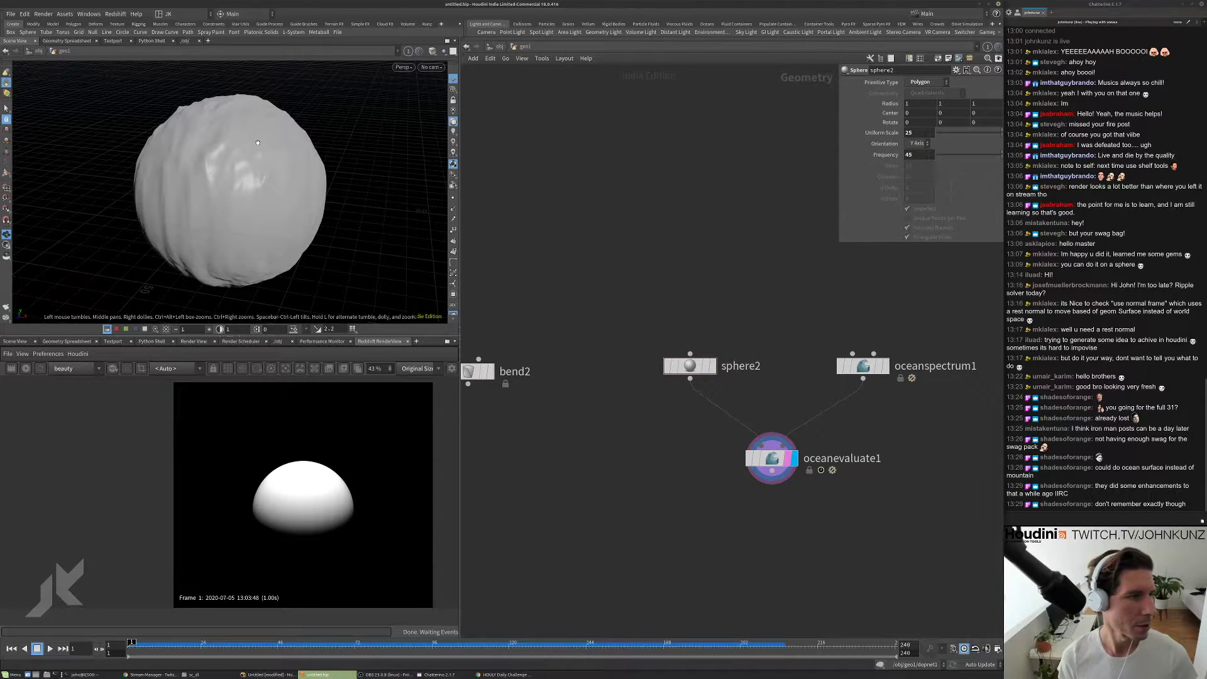
type("86")
key("Return")
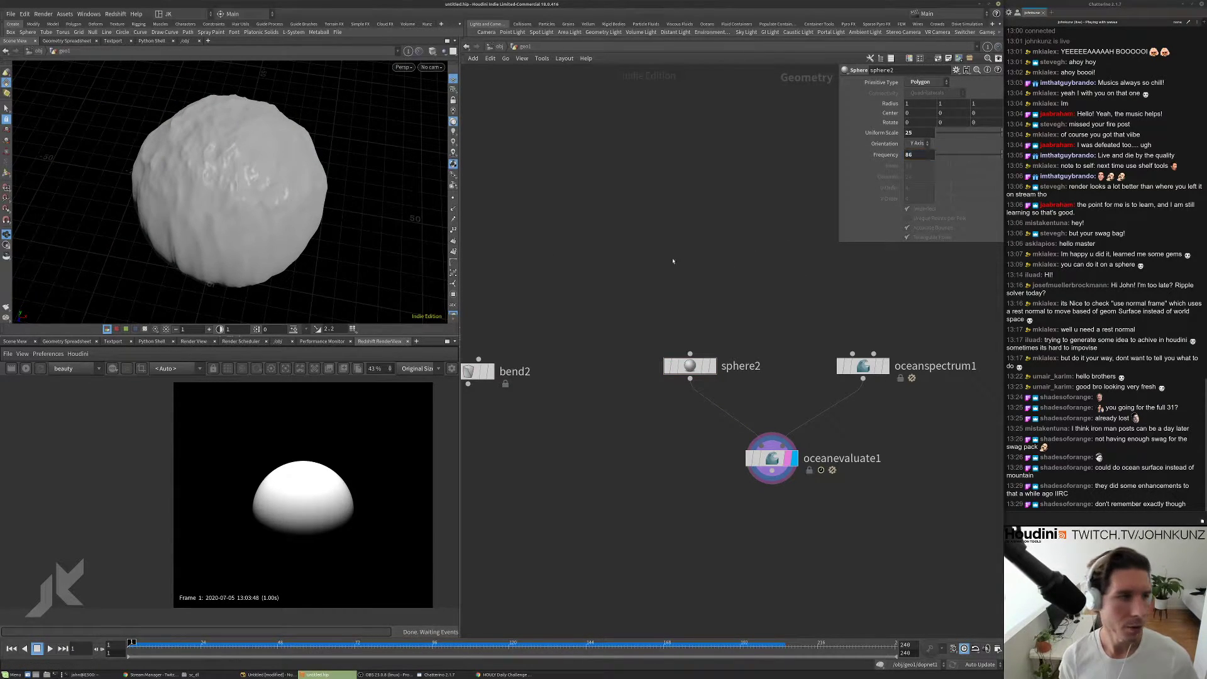
left_click_drag(261, 199, 283, 132, "alt")
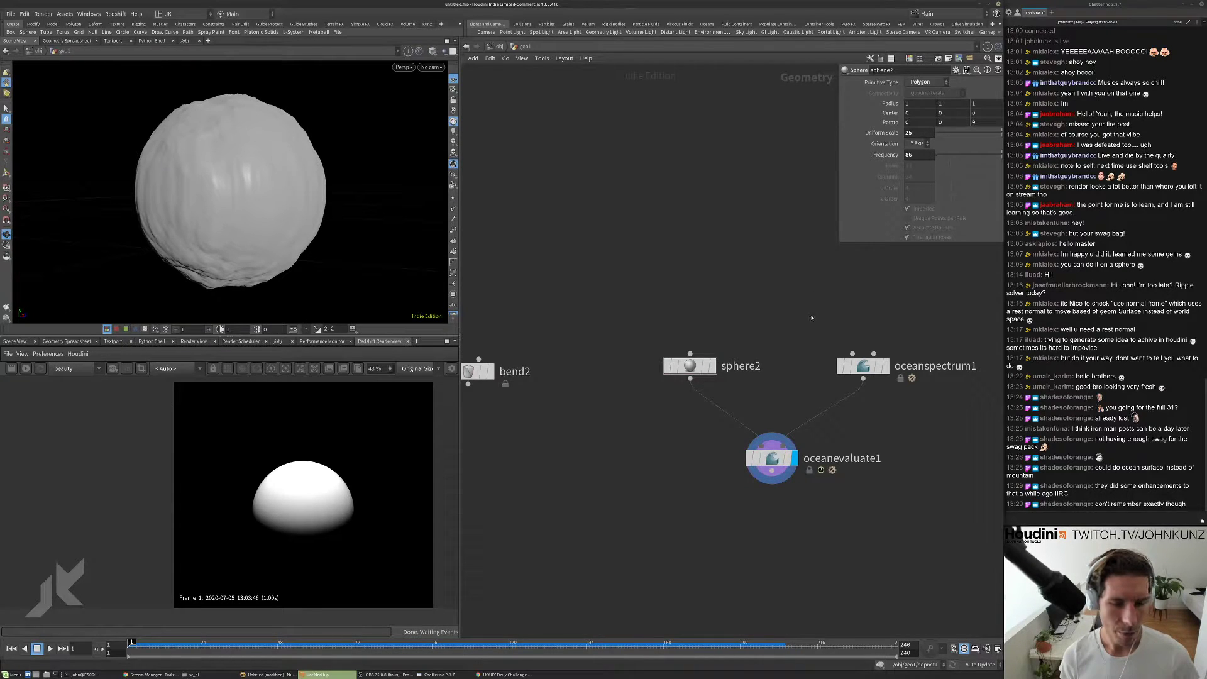
- Open the parameters of the oceanspectrum1 node
middle_click_drag(780, 319, 784, 350)
scroll(783, 350, "up", 1)
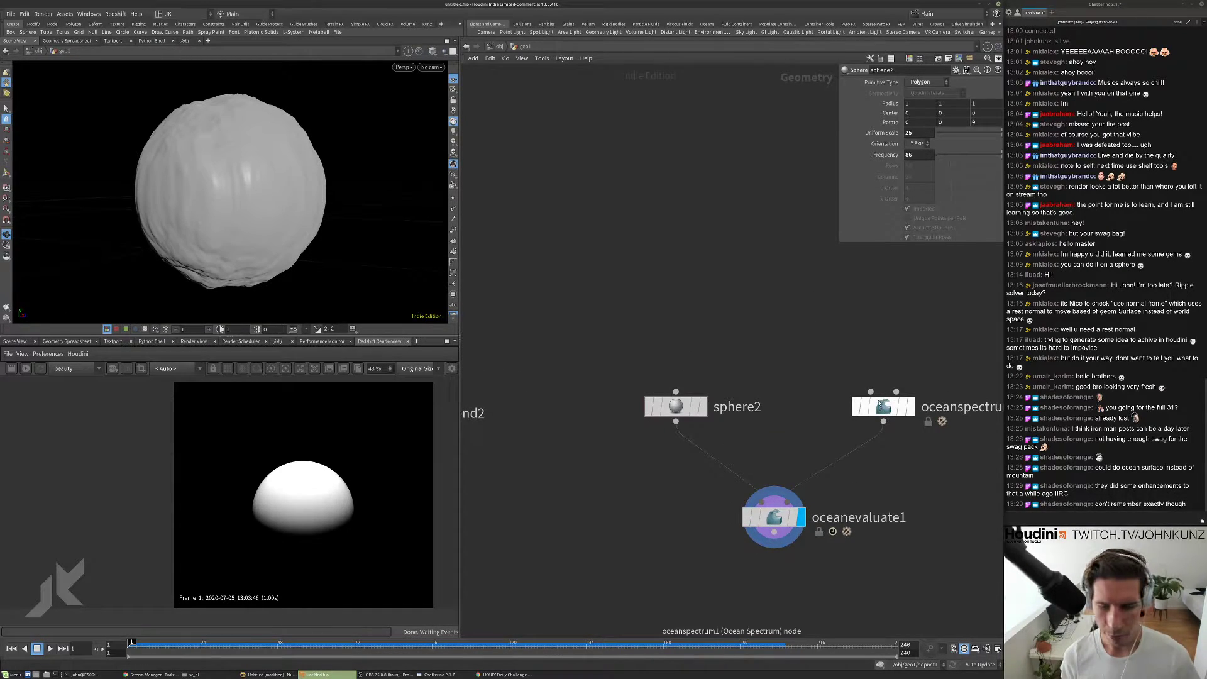
left_click(883, 407)
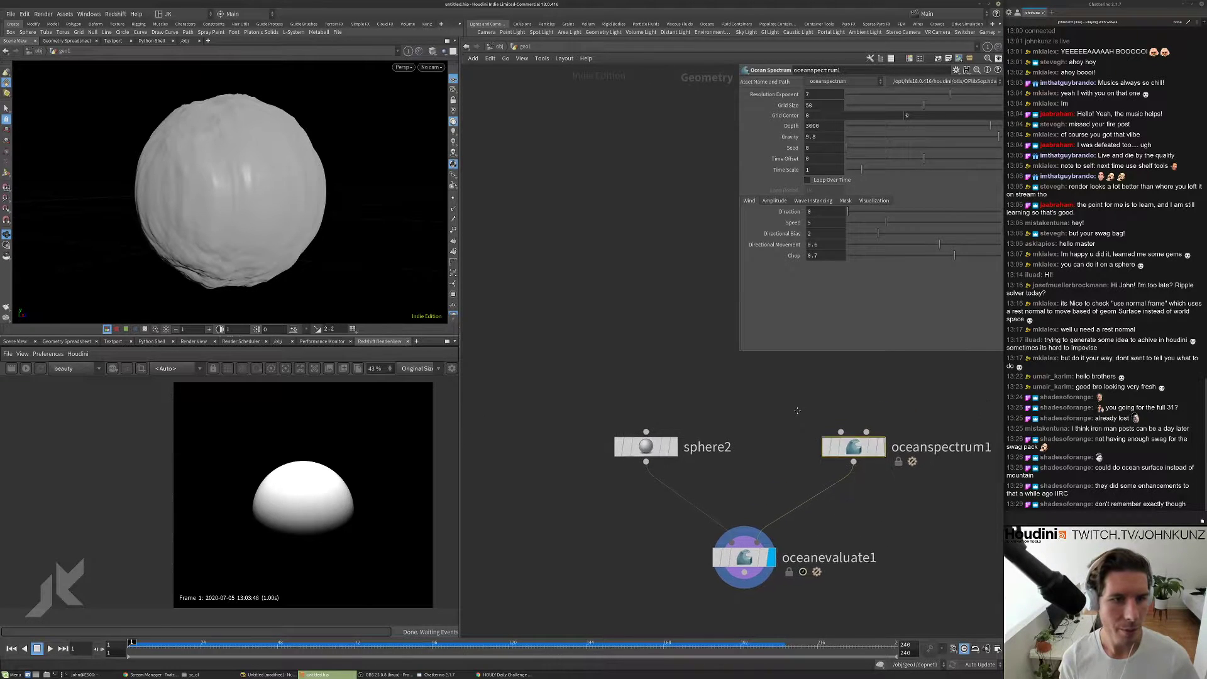
- Add a Scatter node above oceanspectrum1 and connect the output of sphere2 to its input
left_click(813, 201)
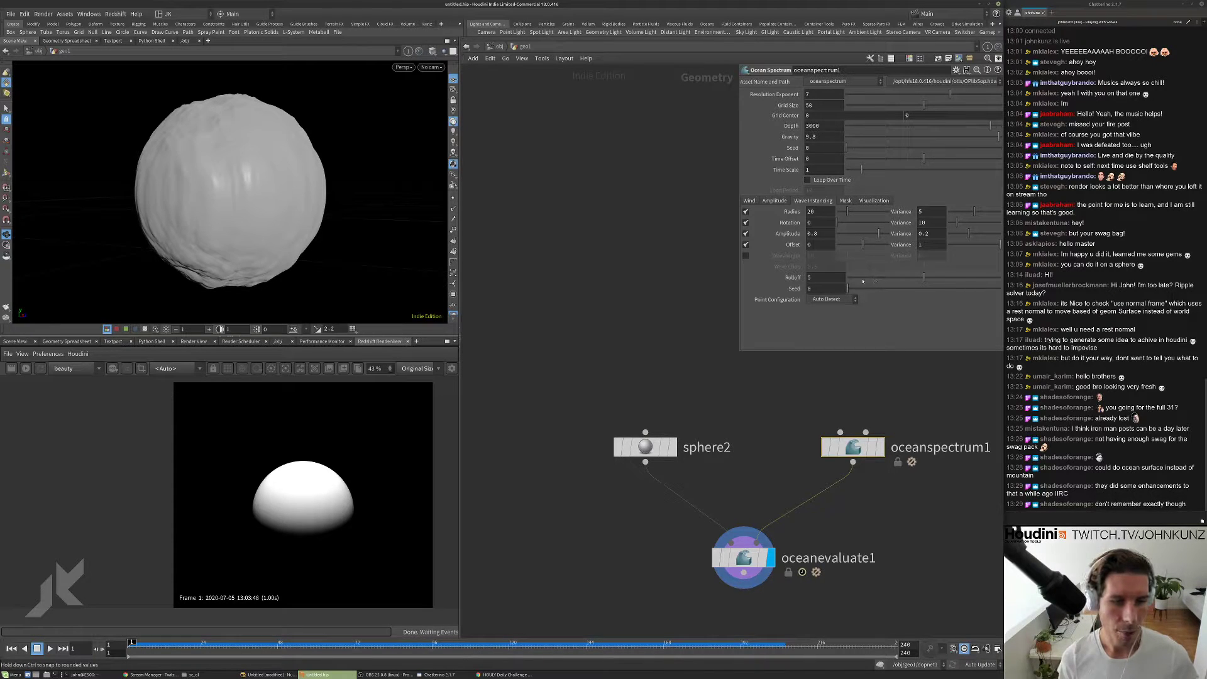
left_click_drag(379, 256, 383, 225)
middle_click_drag(775, 401, 780, 417)
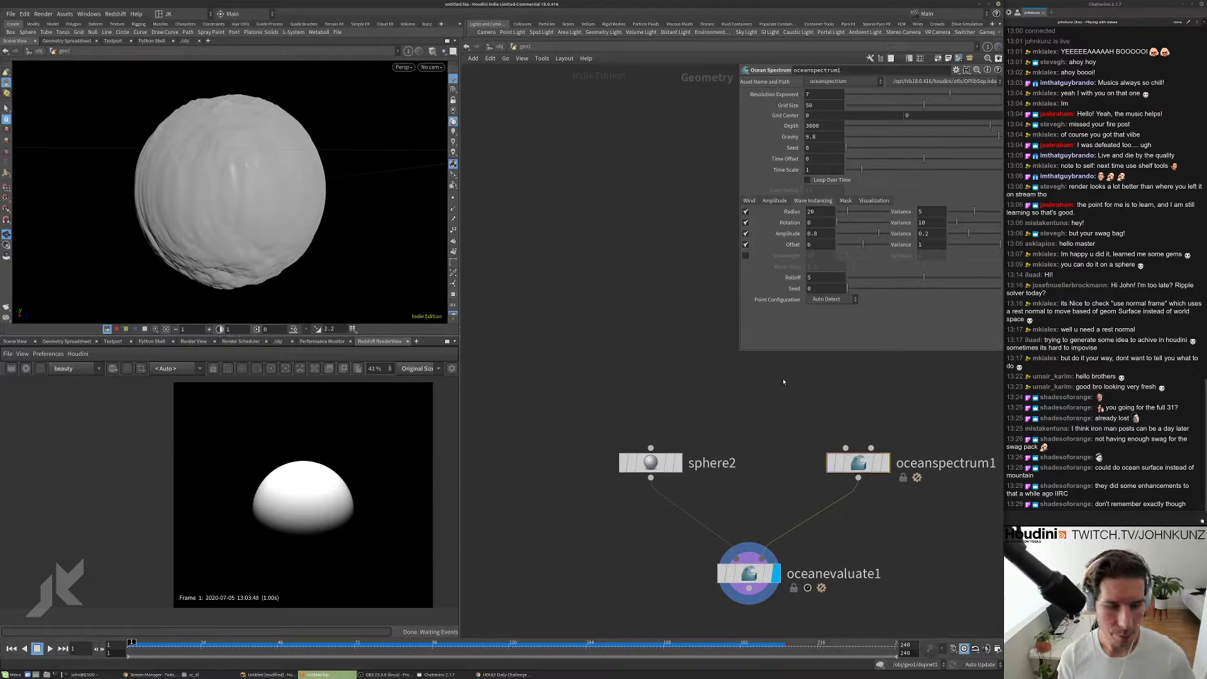
key("Tab")
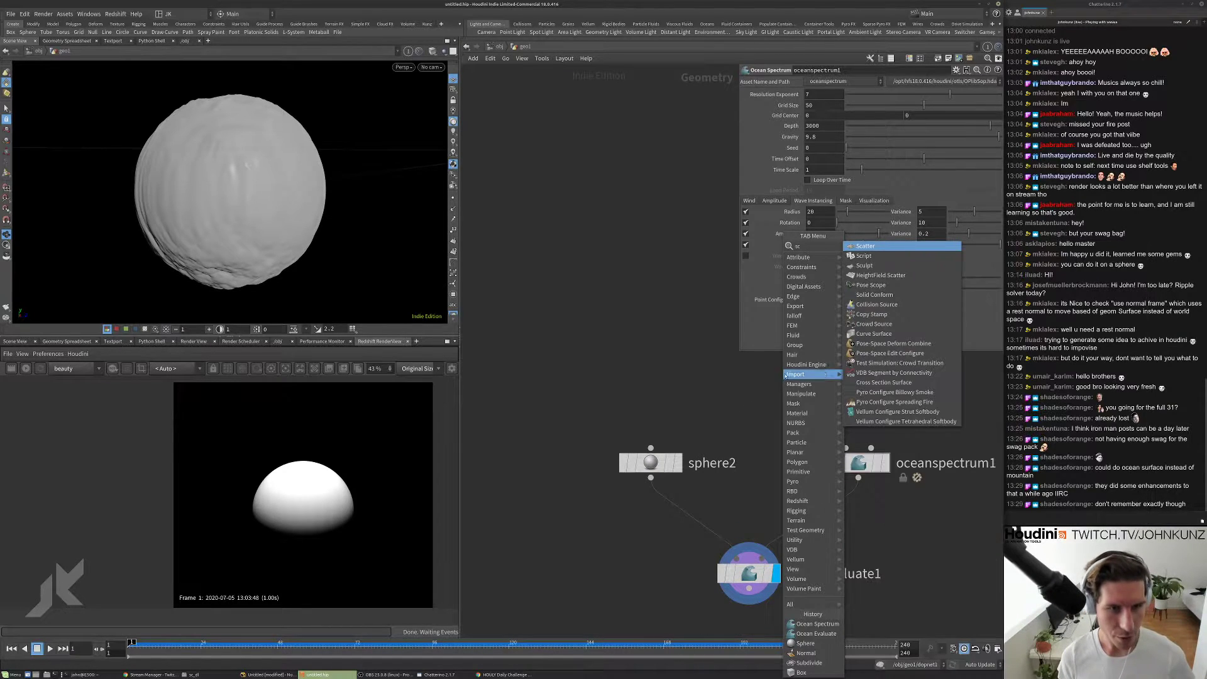
key("Escape")
left_click(756, 399)
left_click_drag(756, 399, 647, 473)
left_click_drag(650, 478, 781, 358)
left_click(781, 373)
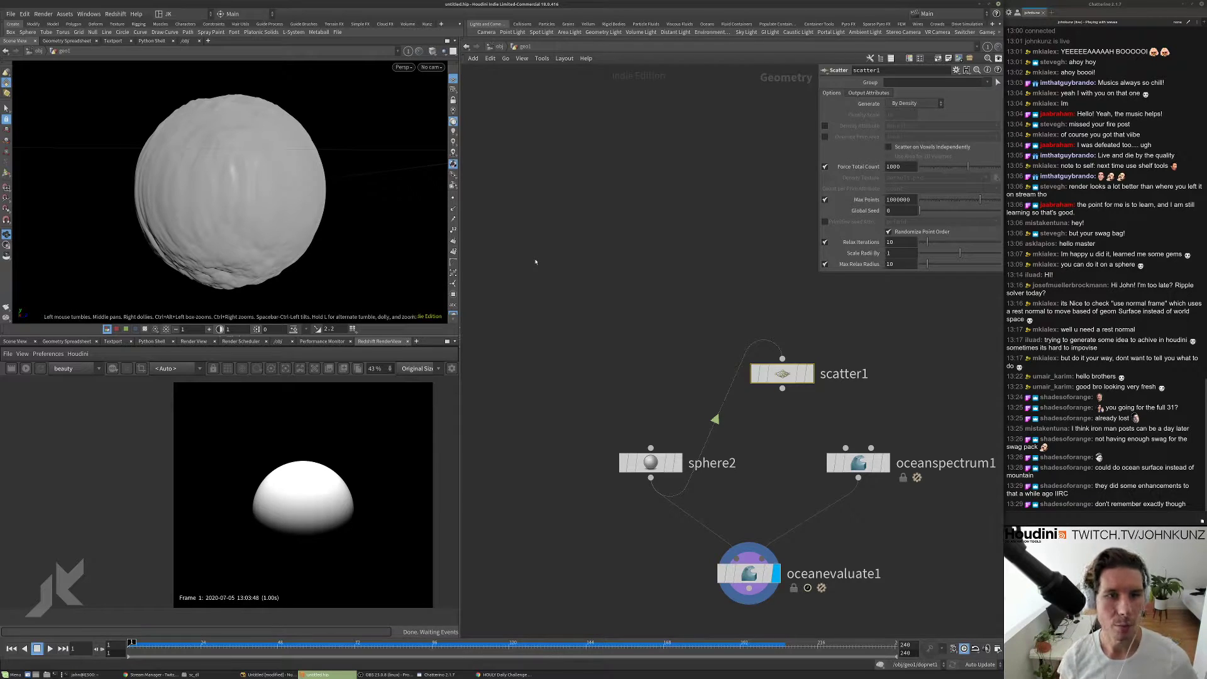
- Set scatter1's Force Total Count to 10 and display its scattered points
left_click(904, 167)
key("Return")
left_click(810, 380)
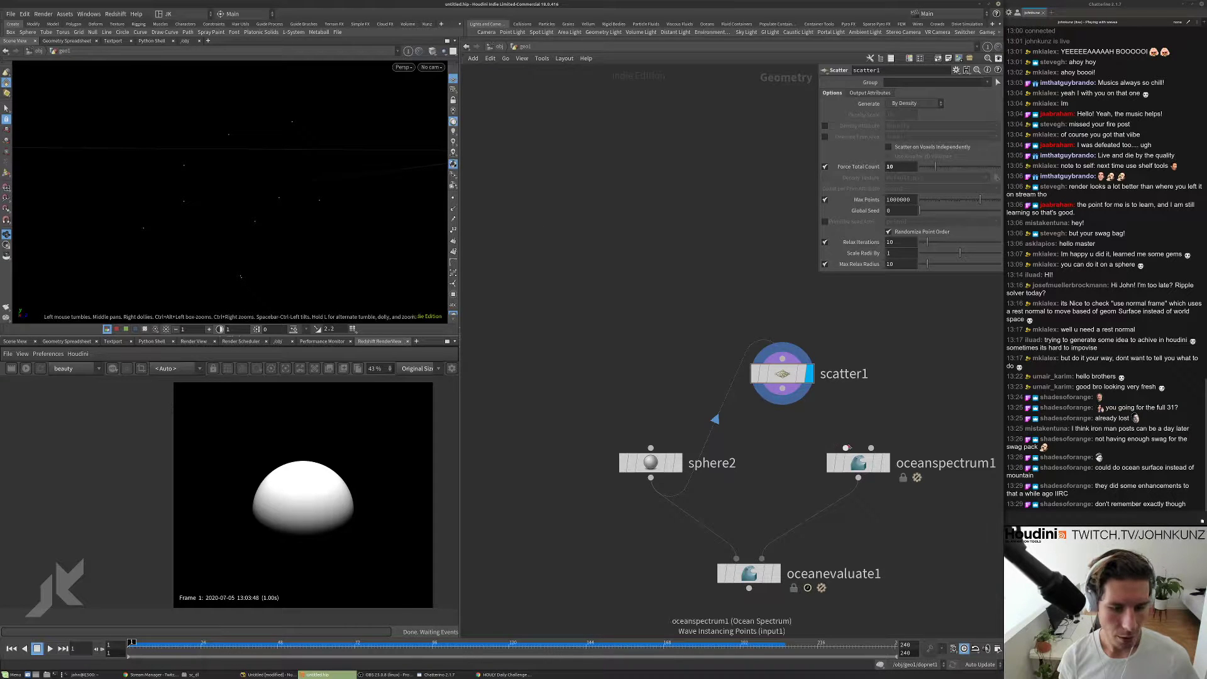
- Connect scatter1 to the Wave Instancing Points input of oceanspectrum1 and display oceanevaluate1
left_click_drag(846, 448, 783, 380)
middle_click_drag(723, 446, 714, 385)
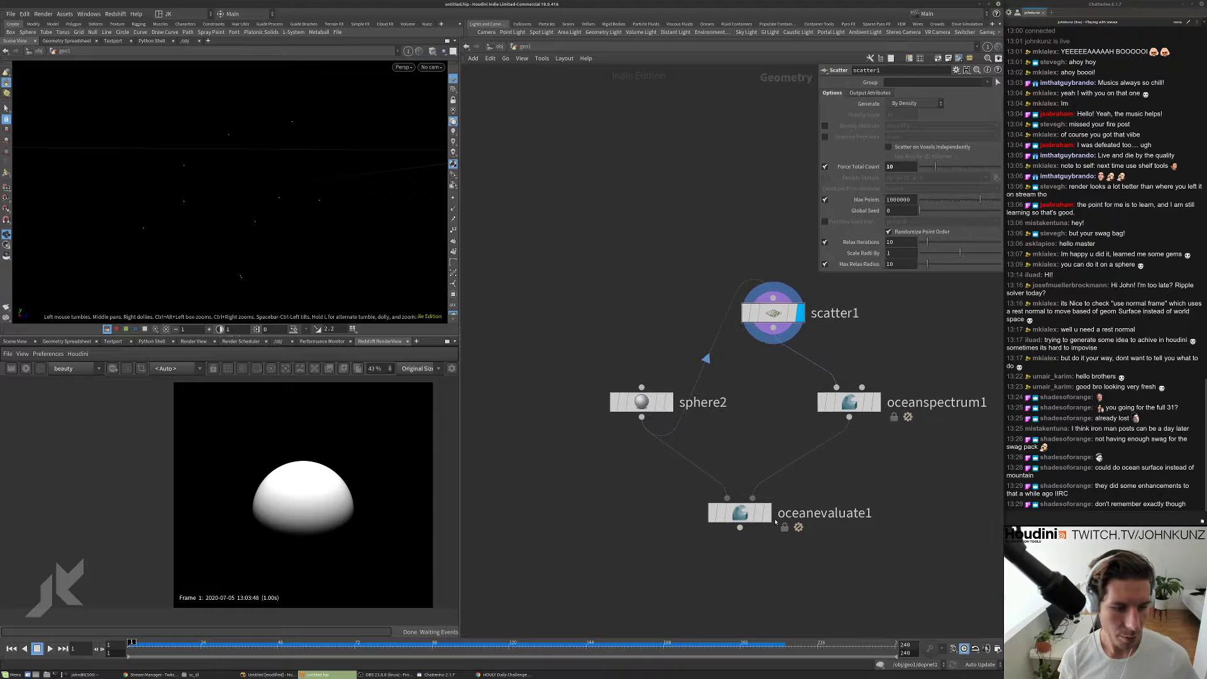
left_click(770, 519)
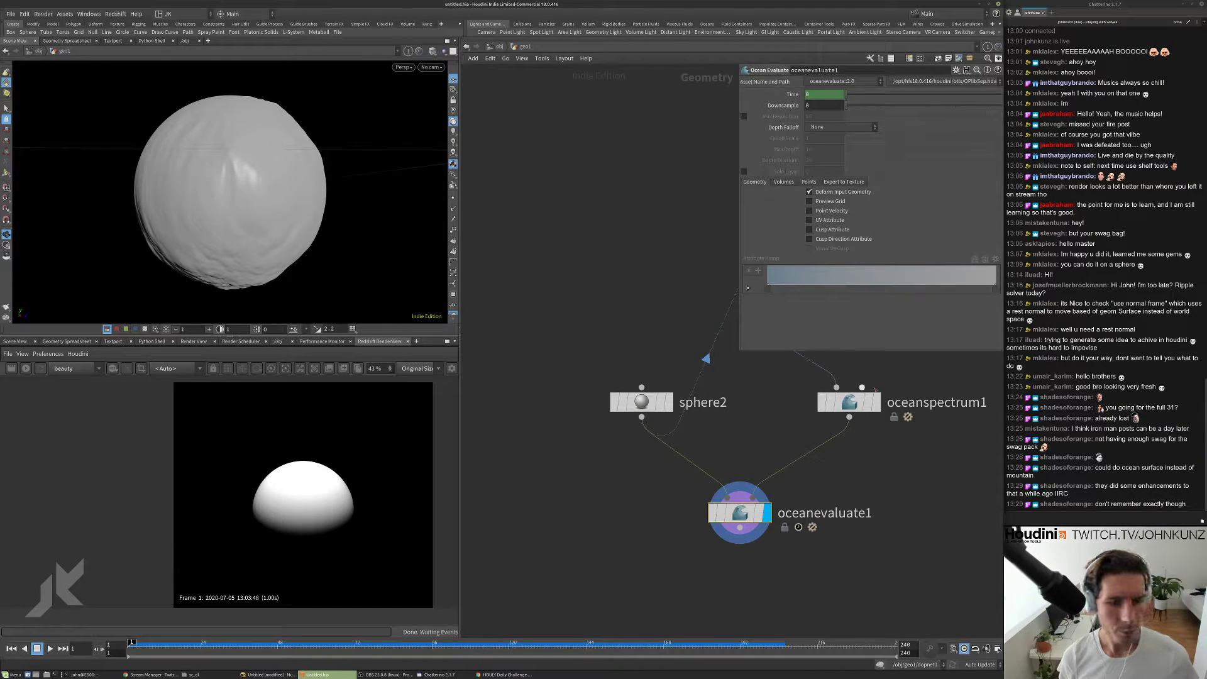
- Inspect the deformed sphere and oceanspectrum1's amplitude, mask, visualization and wave instancing settings, including the radius toggle and point configuration options
left_click(870, 399)
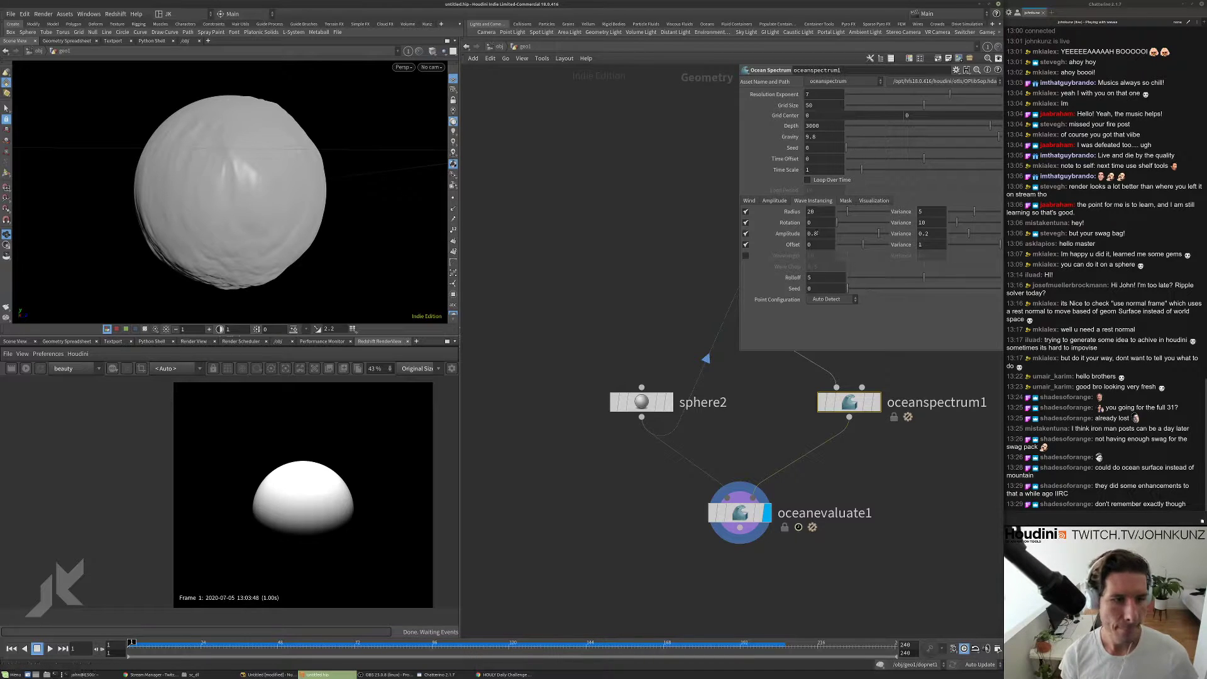
left_click_drag(235, 165, 326, 183, "alt")
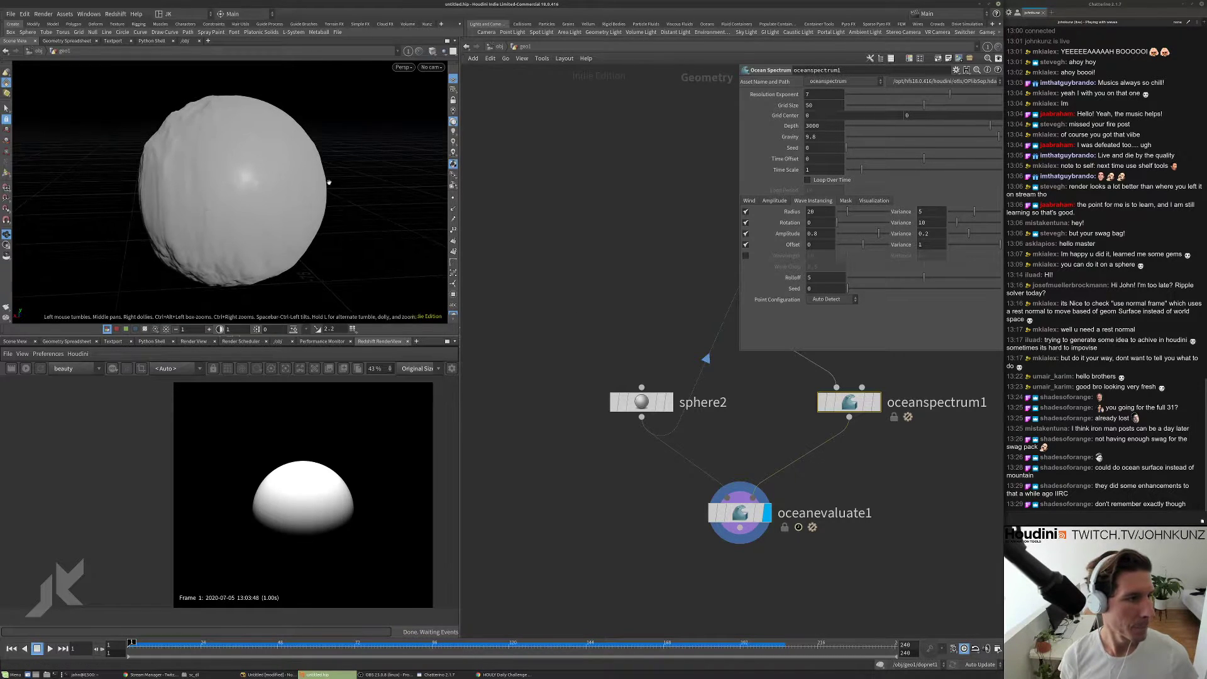
middle_click_drag(661, 259, 639, 304)
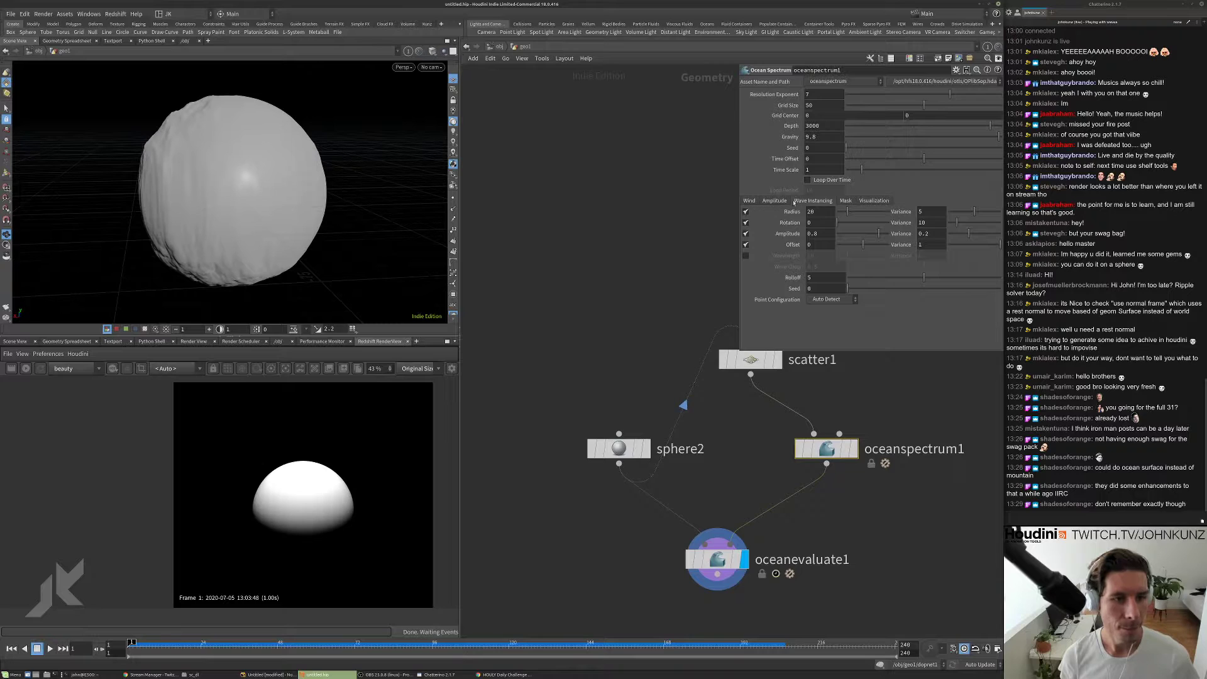
left_click(775, 201)
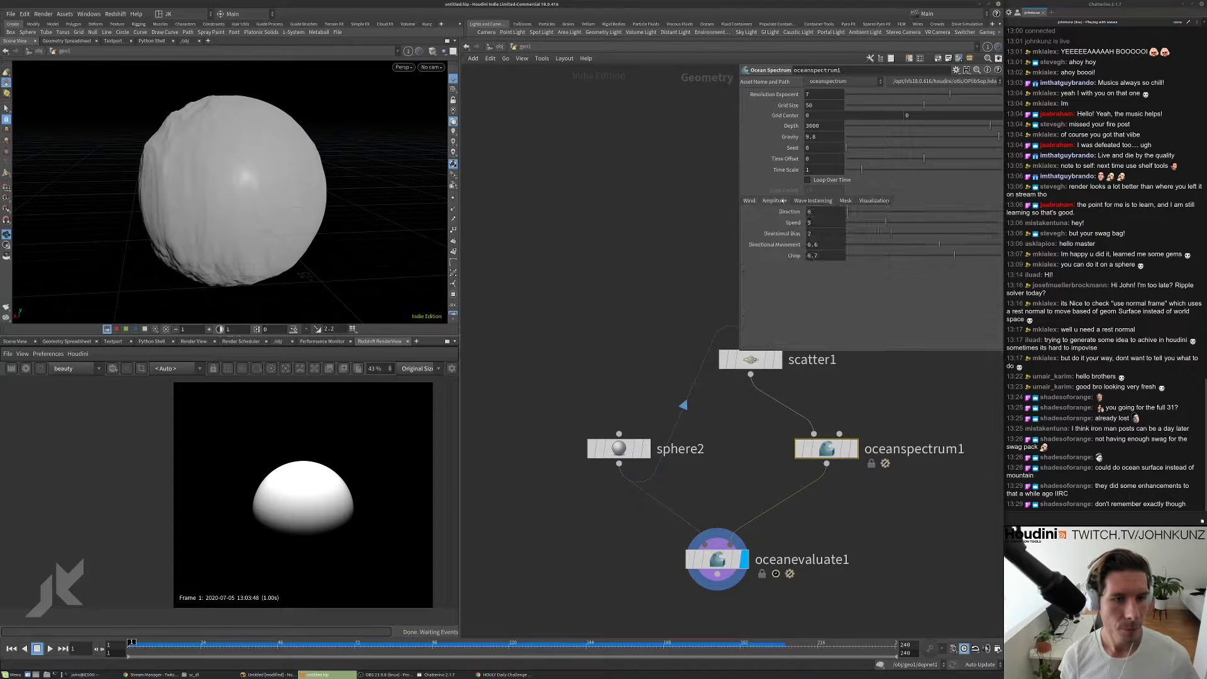
left_click(875, 201)
left_click(845, 201)
left_click(815, 201)
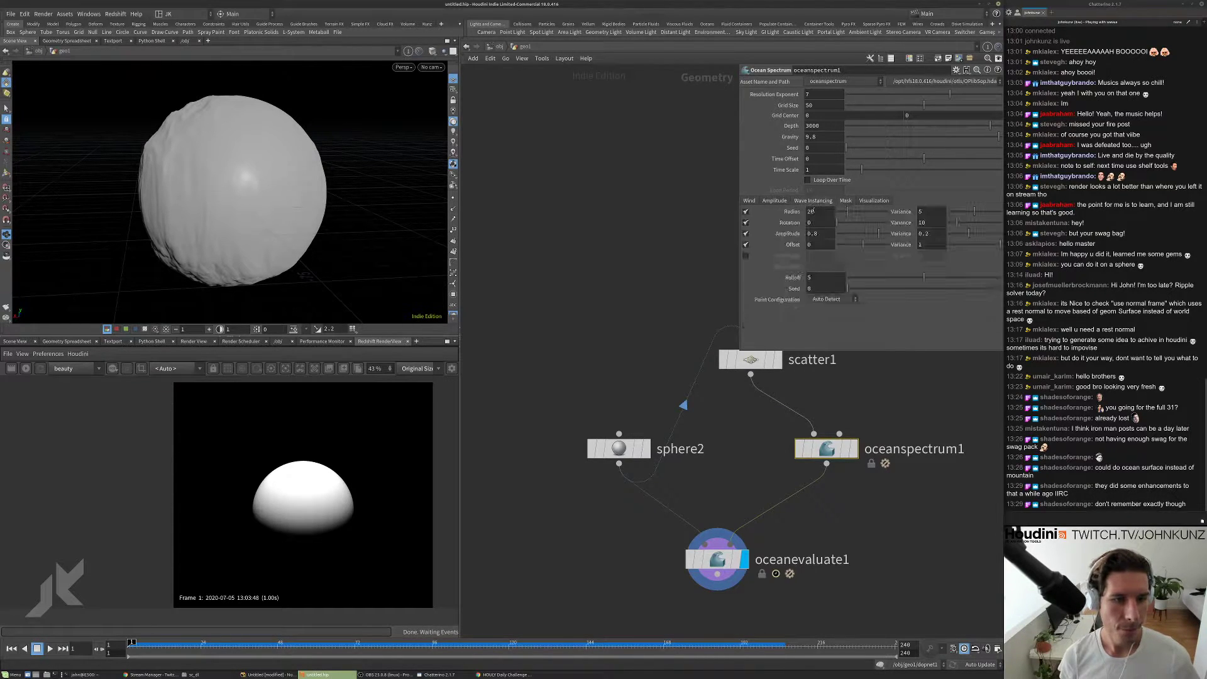
left_click(745, 212)
left_click(744, 213)
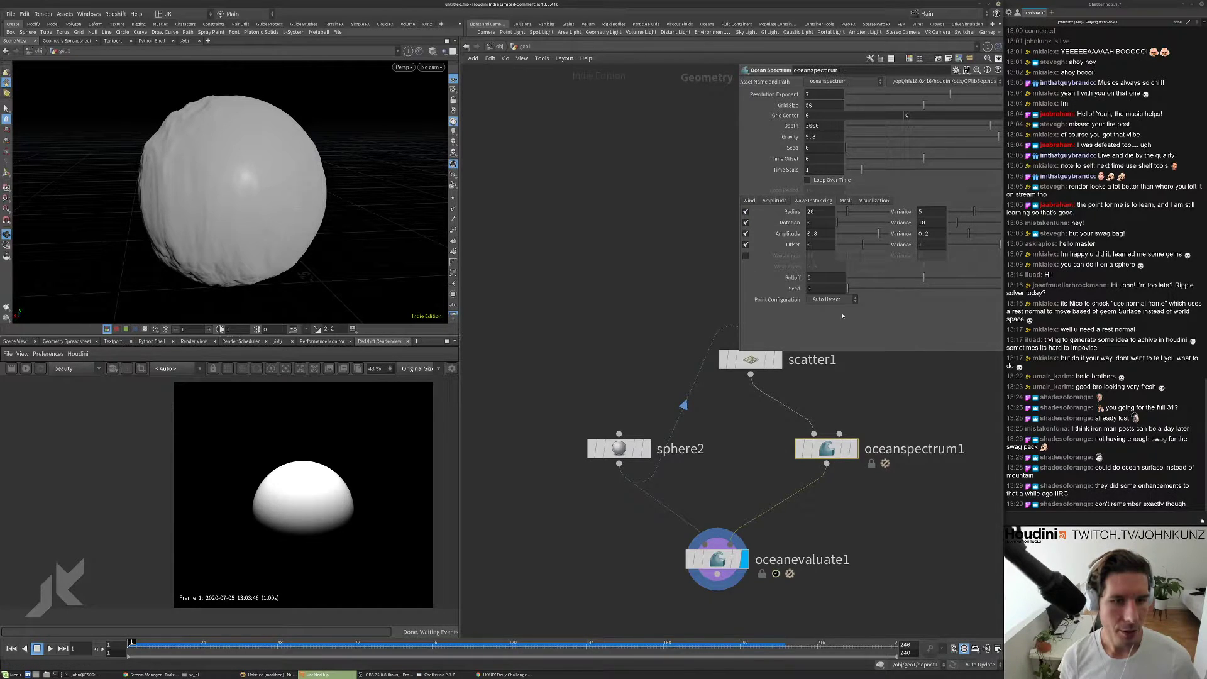
middle_click_drag(822, 384, 812, 400)
left_click_drag(848, 211, 847, 216)
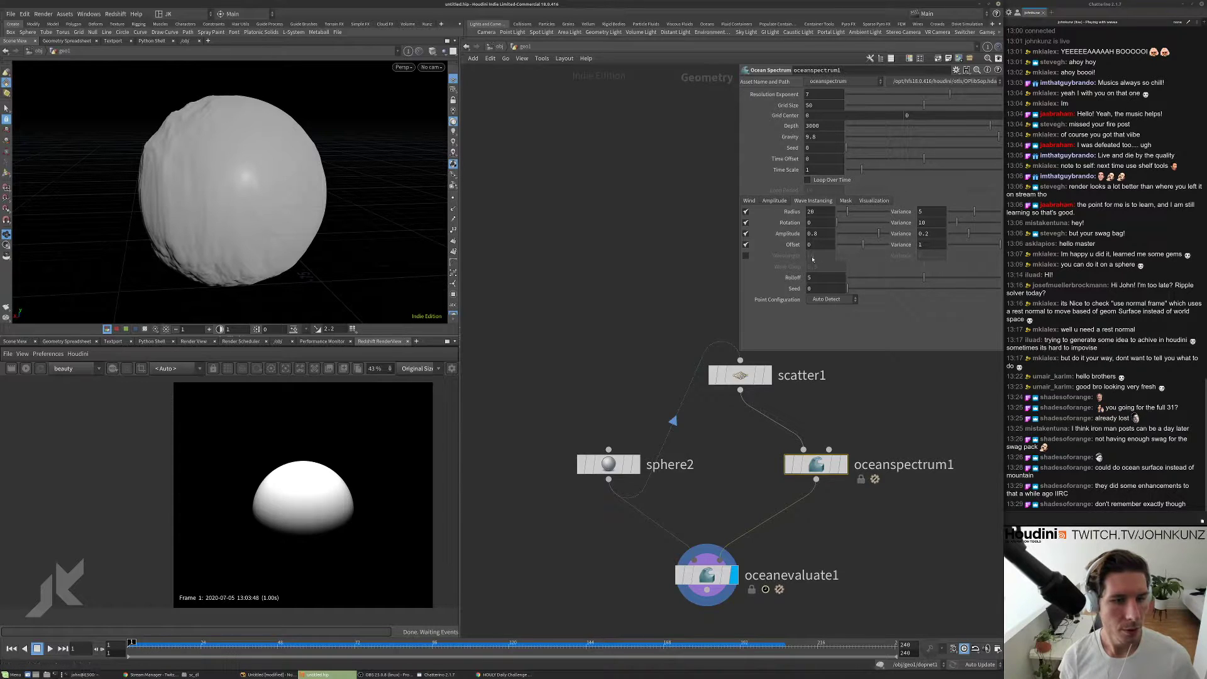
left_click(830, 299)
left_click(837, 328)
left_click(831, 299)
left_click(831, 301)
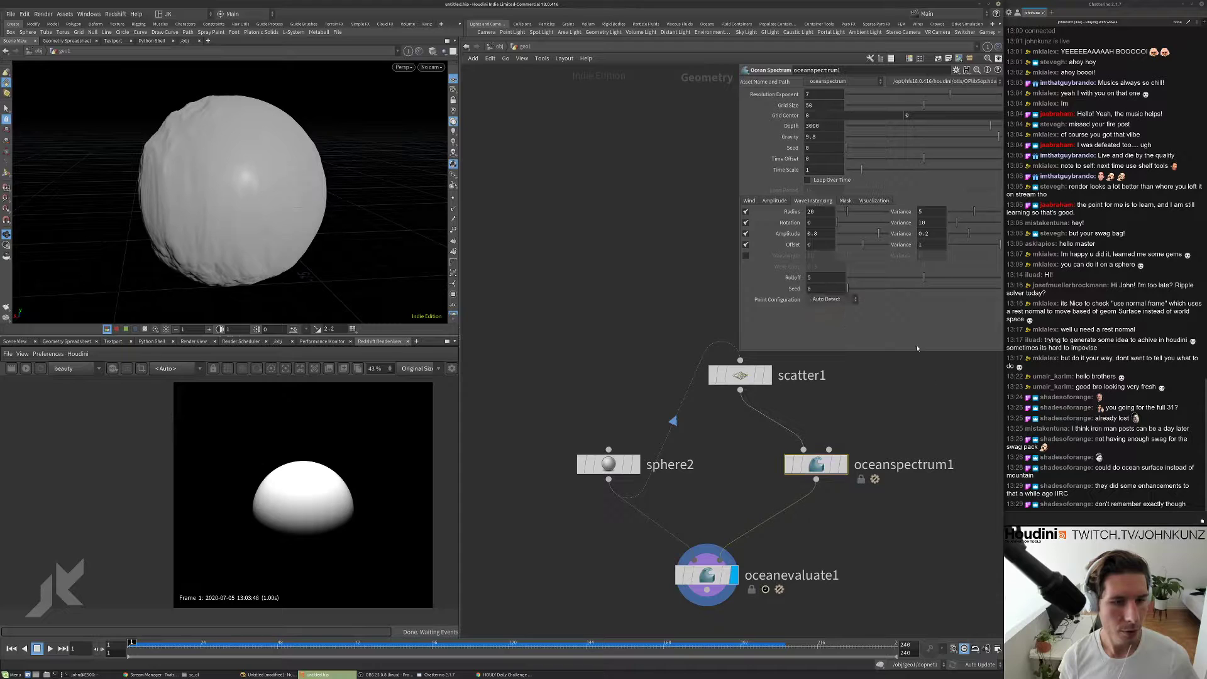
- Set oceanspectrum1's wave instancing rolloff to 6.17, radius to about 61.4 and radius variance to 0
mouse_move(922, 277)
left_mouse_down()
mouse_move(863, 276)
mouse_move(942, 276)
left_mouse_up()
left_click_drag(327, 188, 377, 158)
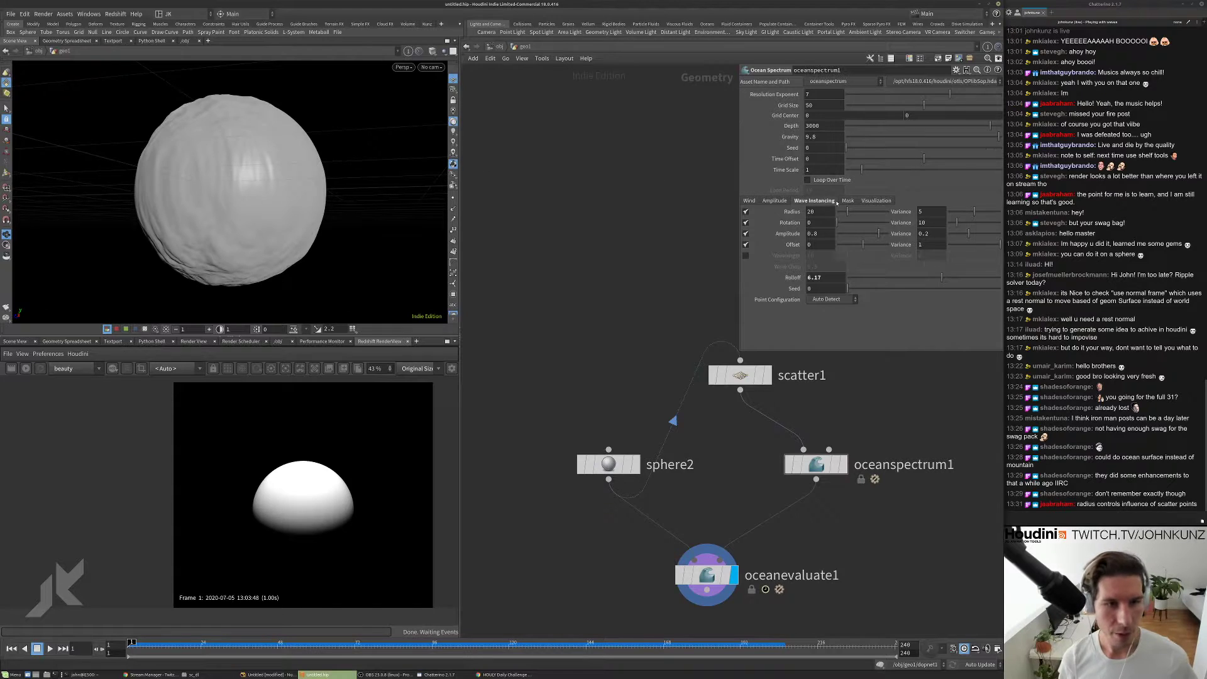
left_click_drag(847, 213, 852, 214)
left_click_drag(972, 213, 944, 215)
left_click(869, 214)
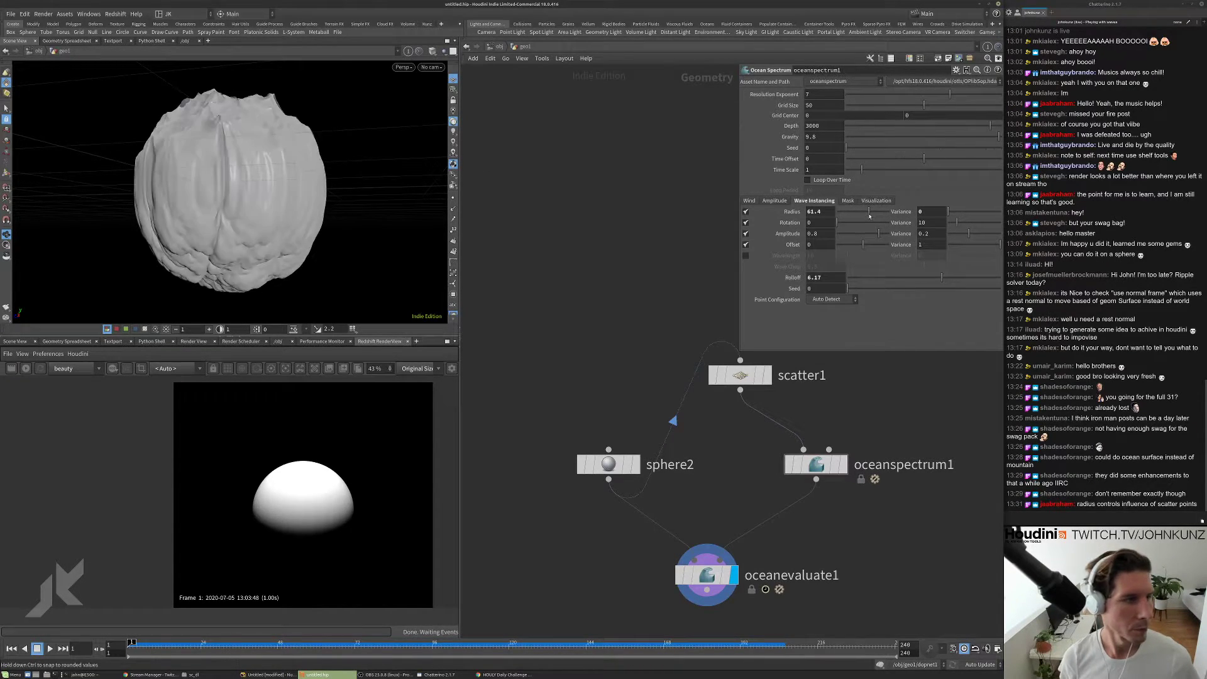
left_click_drag(271, 183, 237, 186)
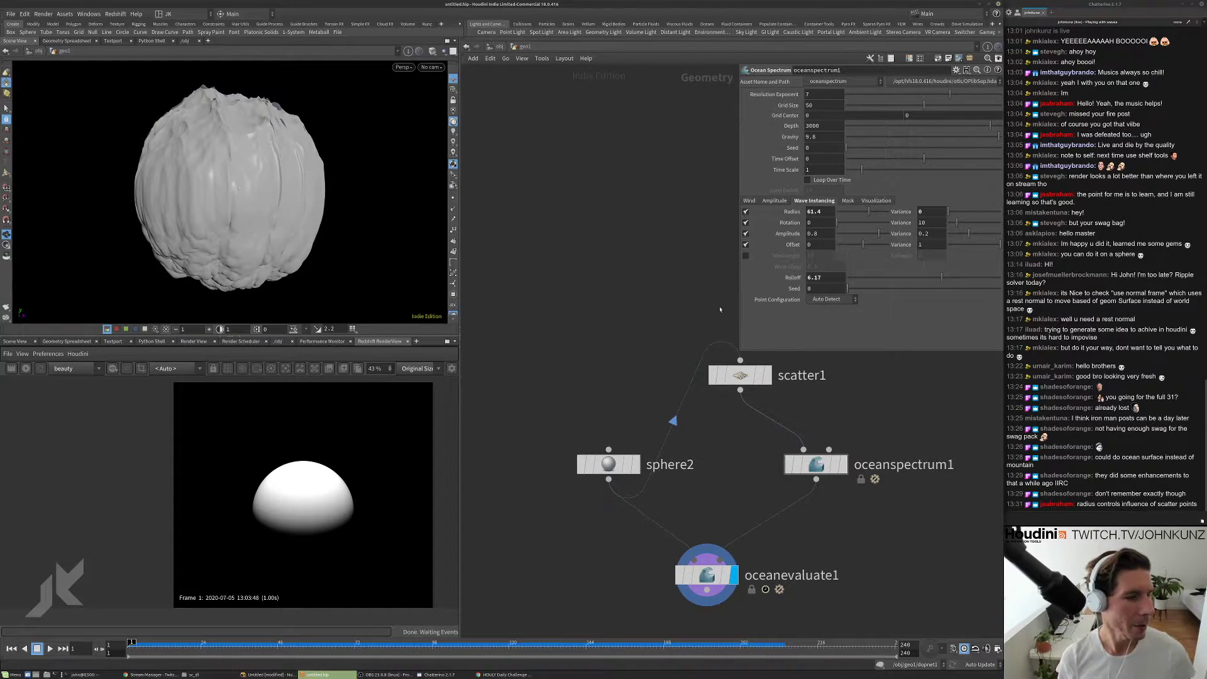
- Raise scatter1's Force Total Count to 35 and inspect the deformed sphere
left_click(740, 376)
left_click(900, 167)
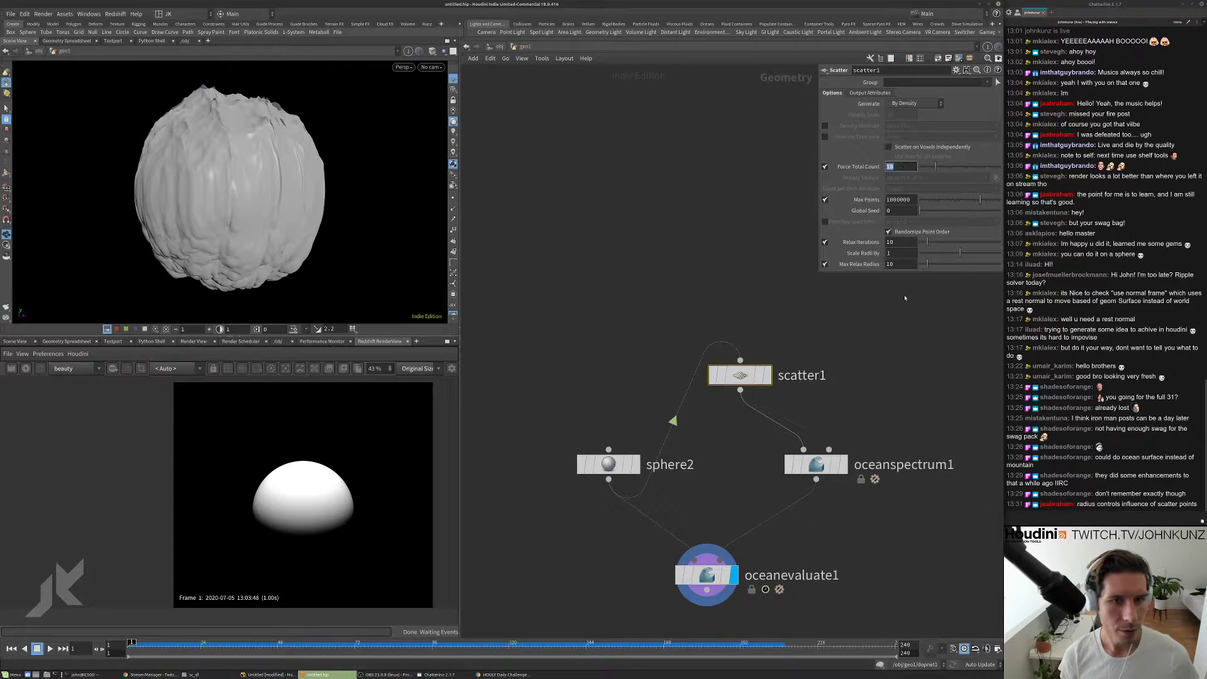
left_click_drag(351, 213, 333, 172, "alt")
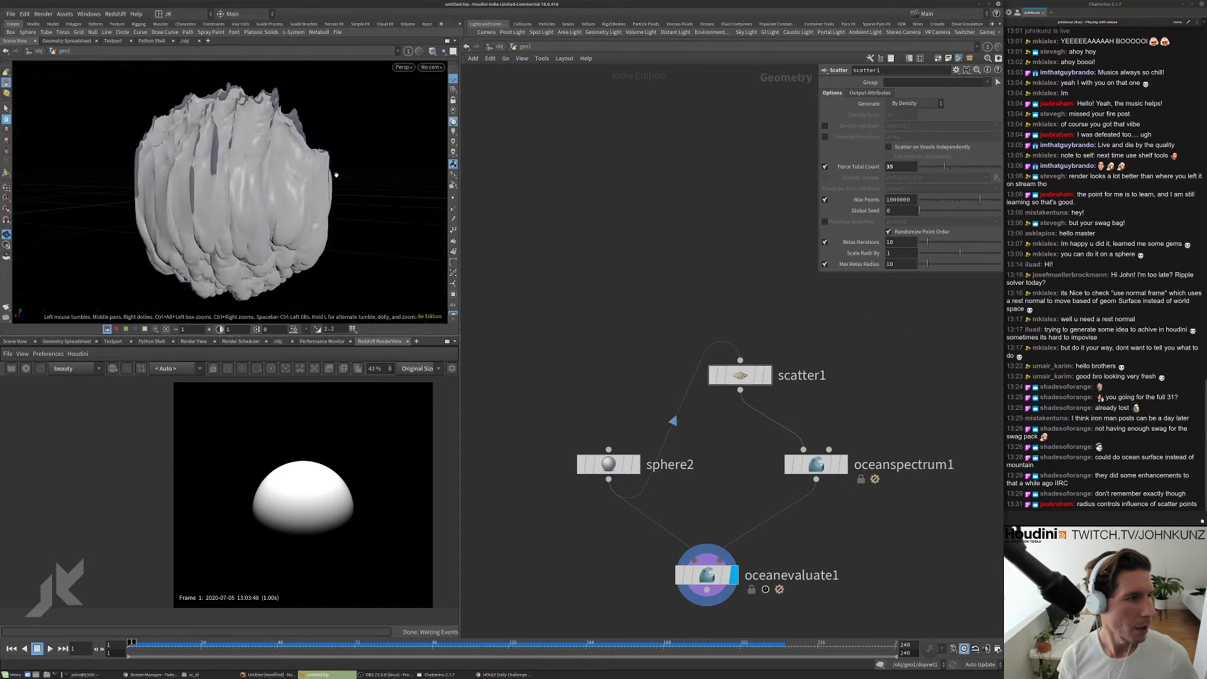
- Display oceanspectrum1 on its own and look through oceanevaluate1's points and texture export settings
middle_click_drag(706, 492, 699, 461)
left_click(704, 514)
left_click(822, 430)
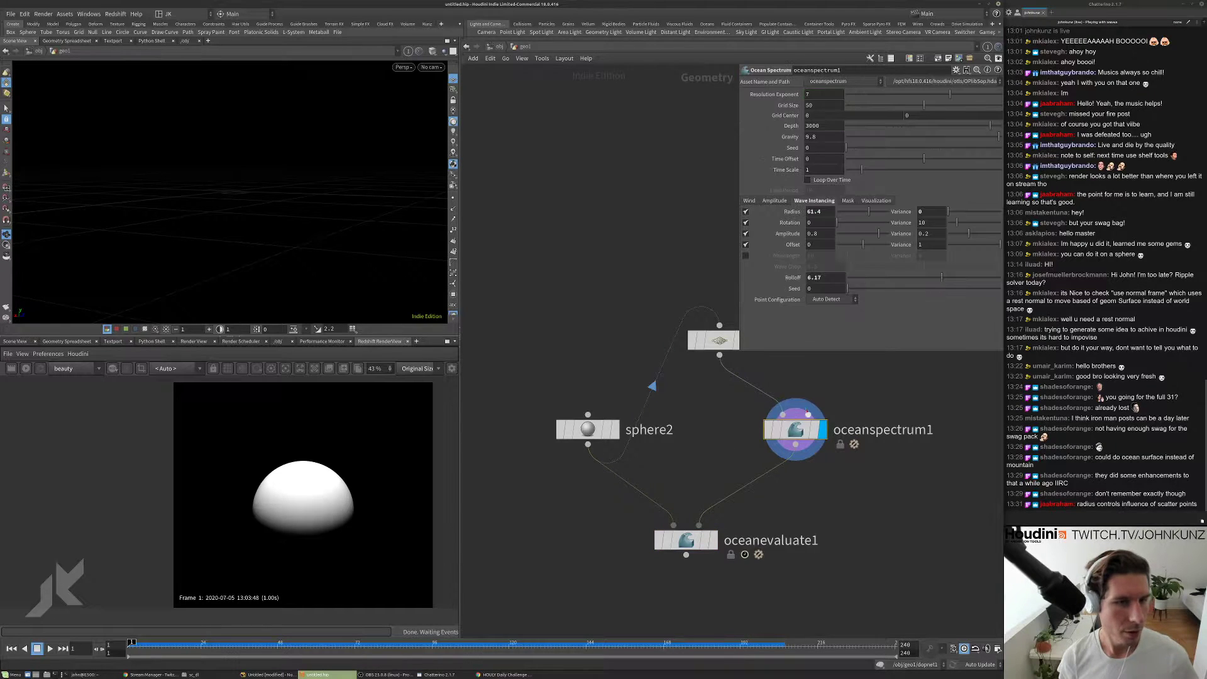
left_click(681, 543)
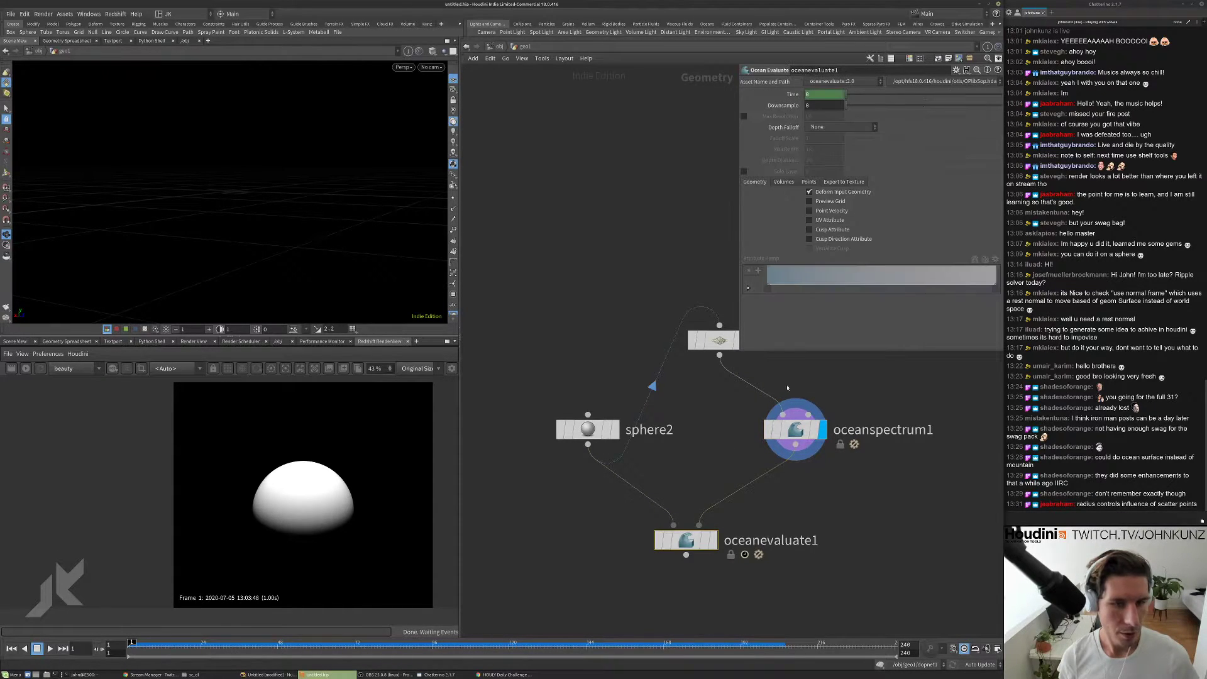
left_click(806, 182)
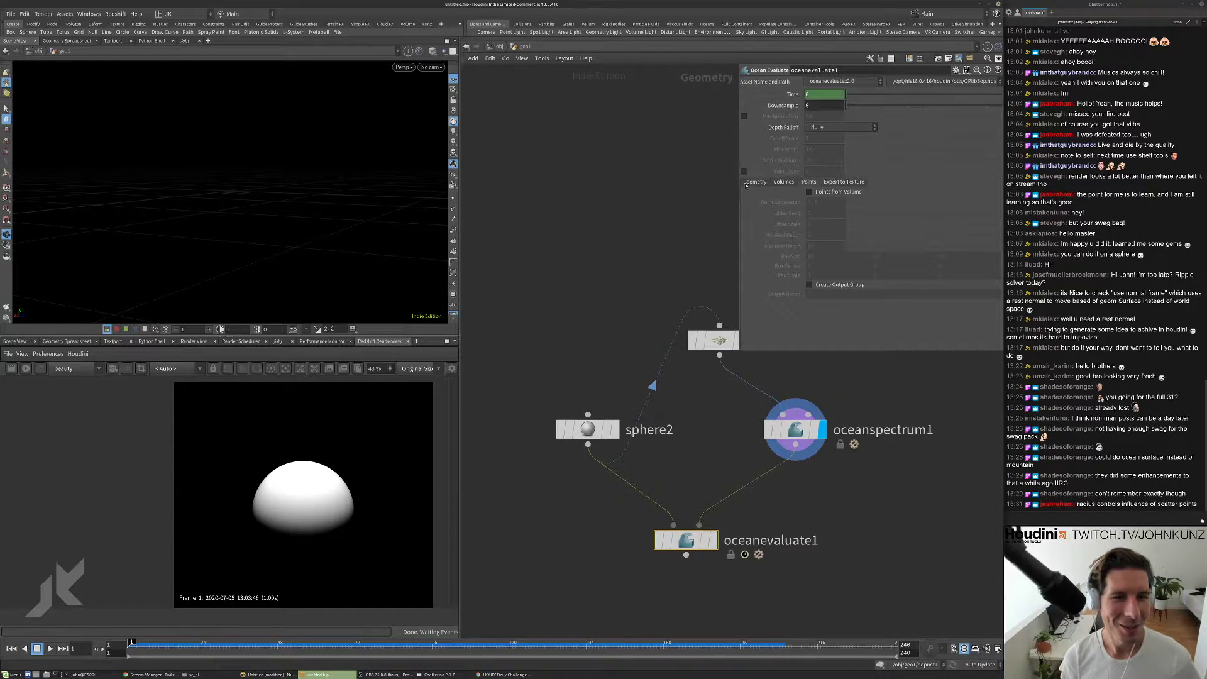
left_click(841, 182)
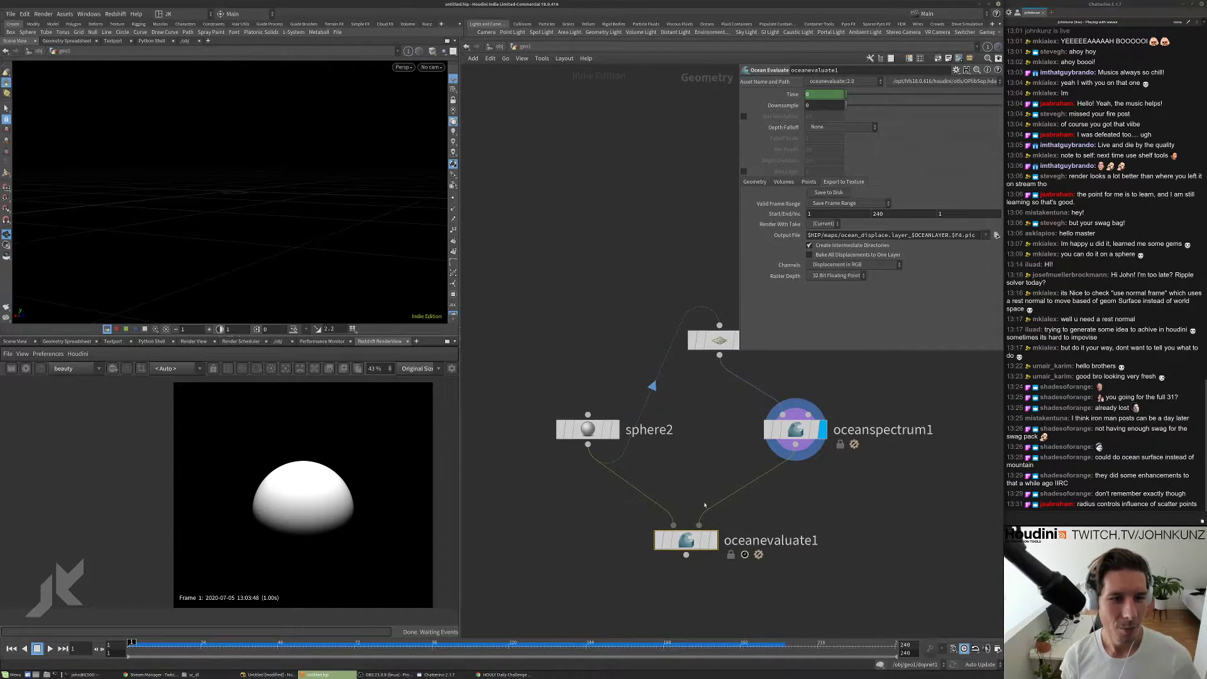
- Try a negative wave offset on oceanspectrum1, undo it, and set the wave instancing seed to about 2.49
left_click(793, 434)
middle_click_drag(739, 447, 708, 494)
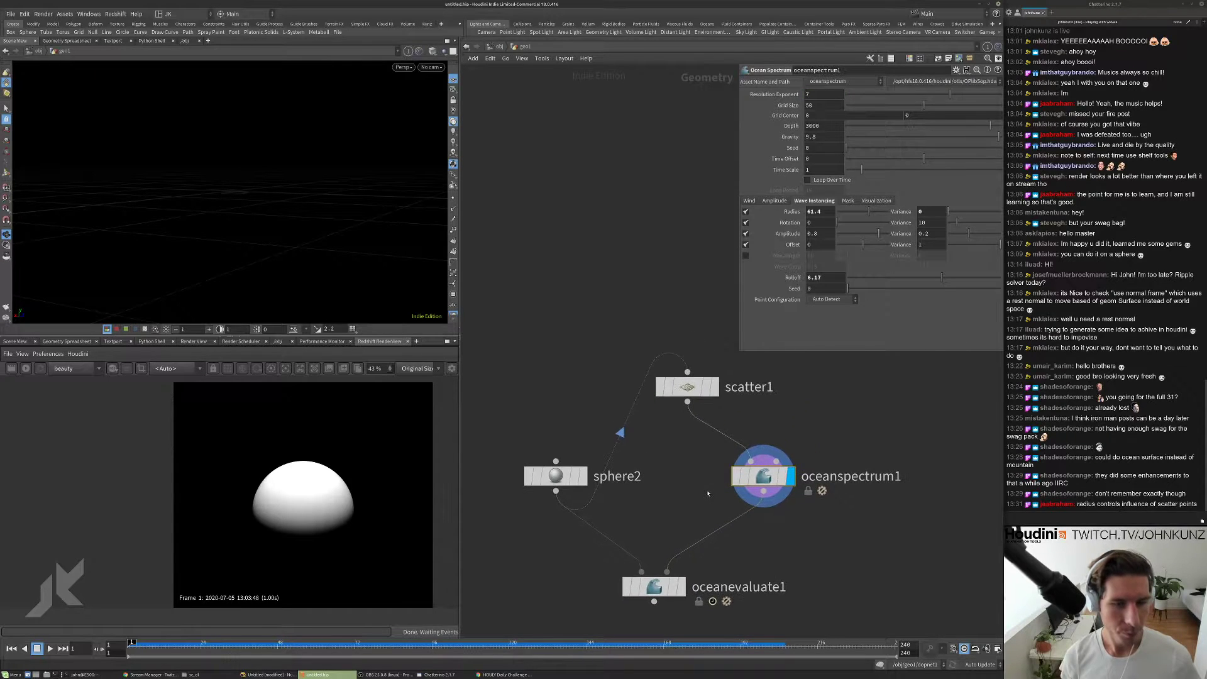
left_click_drag(863, 244, 852, 245)
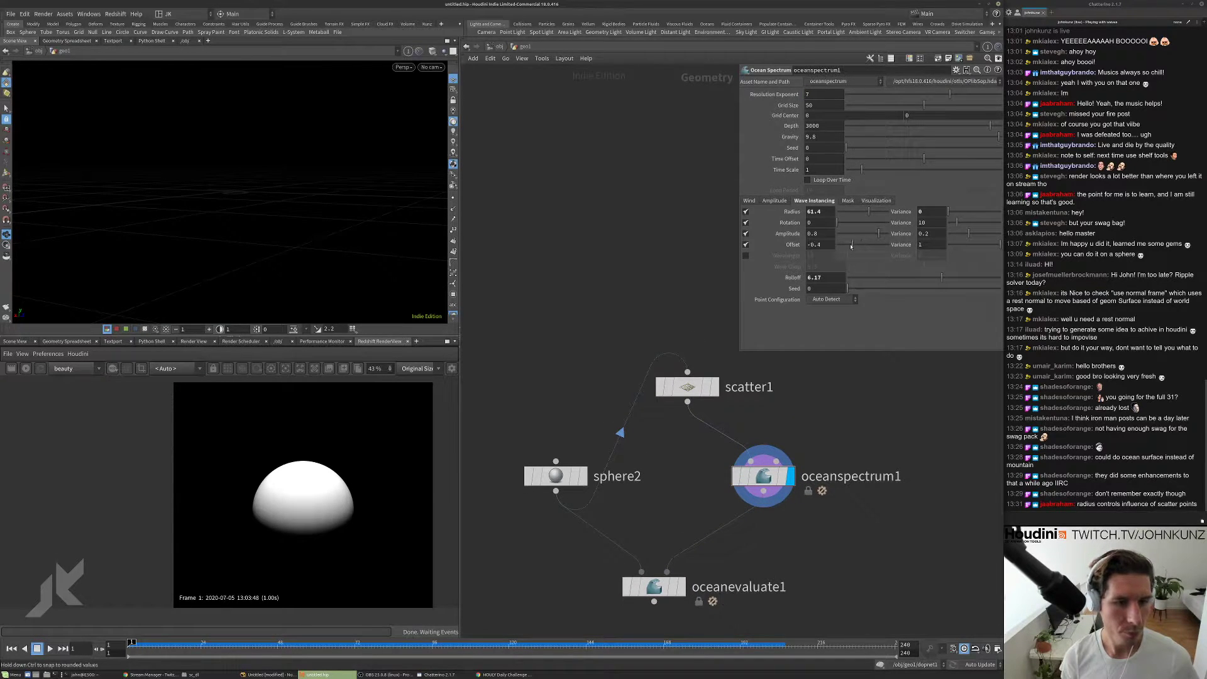
key("ctrl+z")
left_click(885, 289)
middle_click_drag(864, 431, 881, 402)
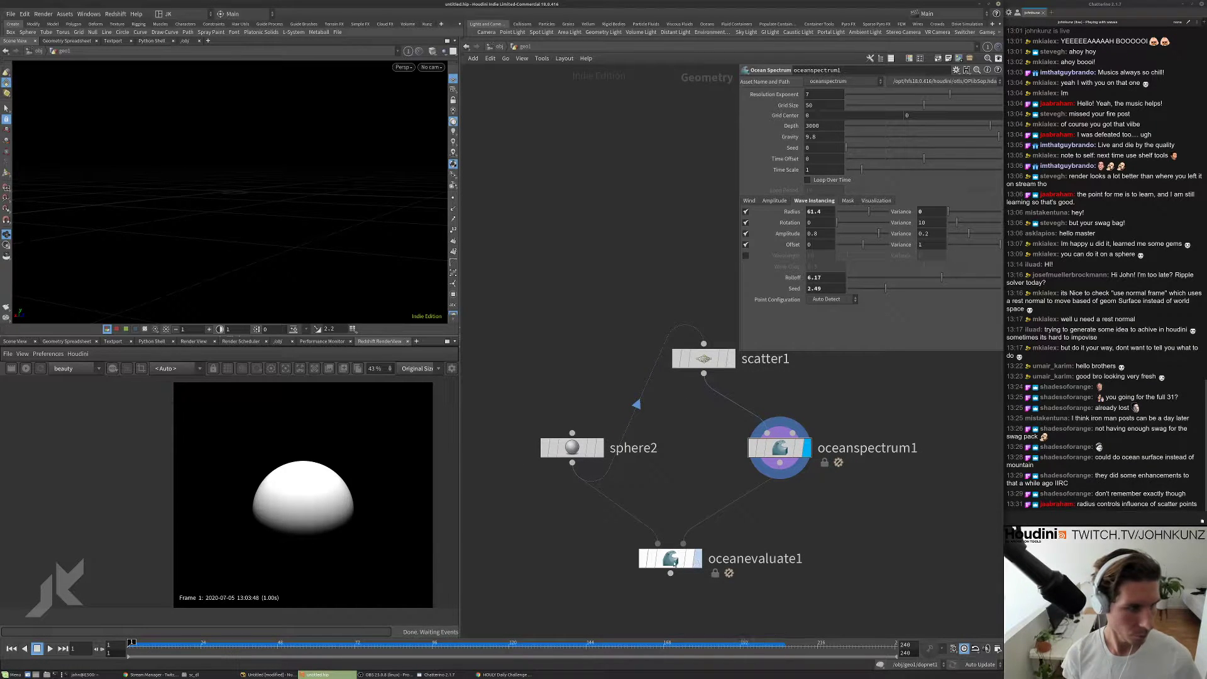
- Display oceanevaluate1 again and check its volume and geometry options
left_click(674, 561)
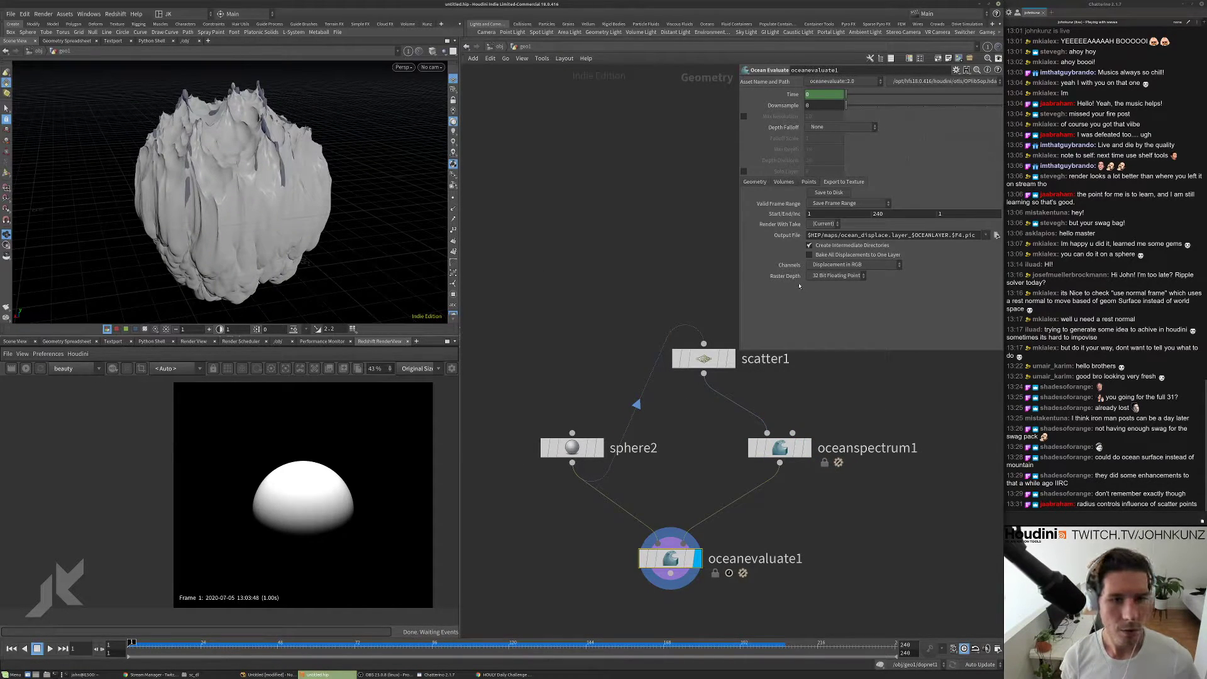
left_click(785, 182)
left_click(754, 182)
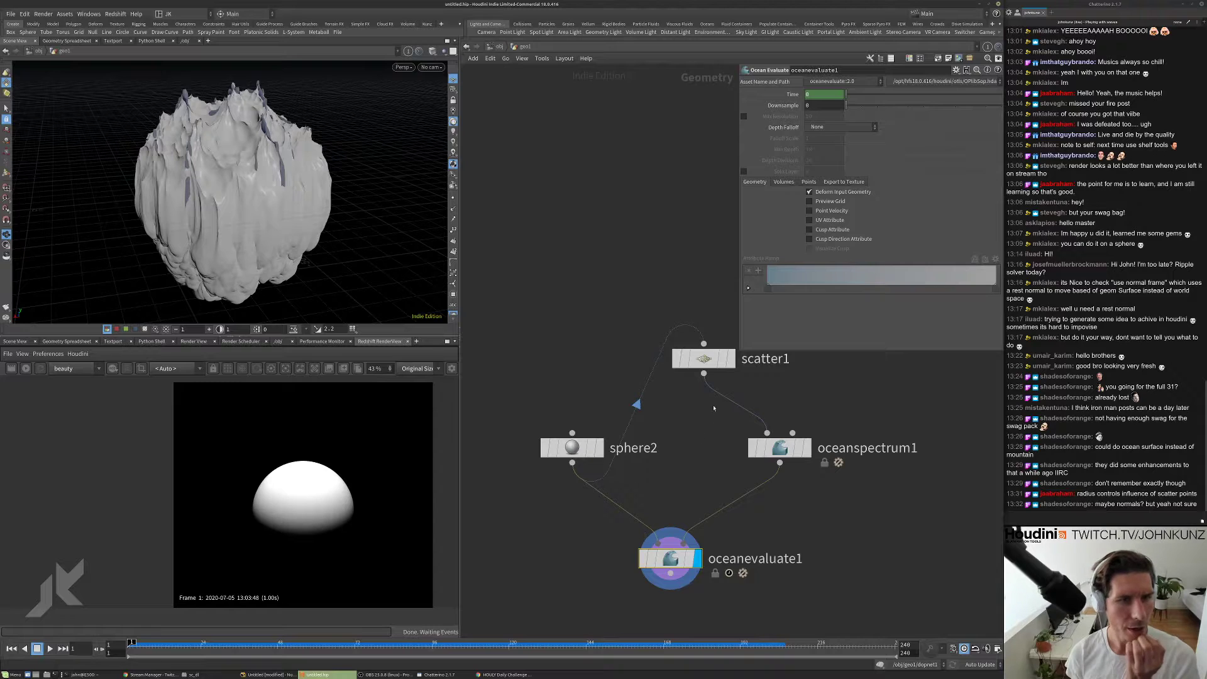
left_click_drag(802, 513, 737, 430)
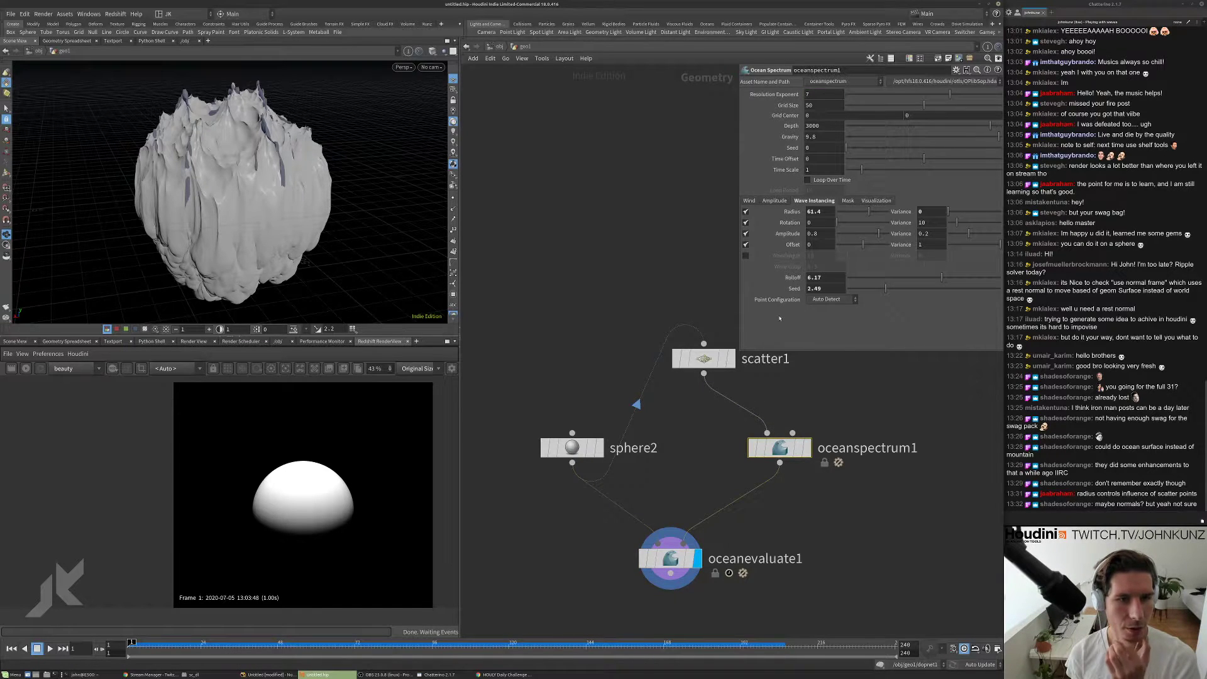
- Add an Ocean Waves node below oceanspectrum1 and open its internal network
key("Tab")
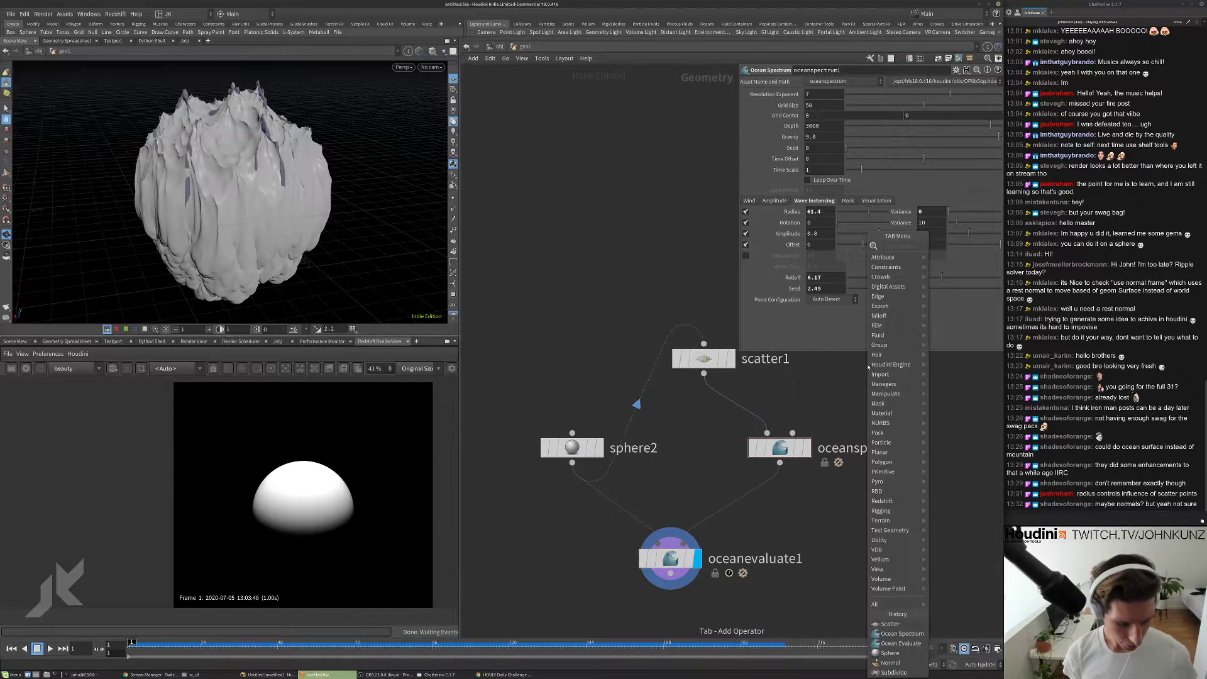
type("wav")
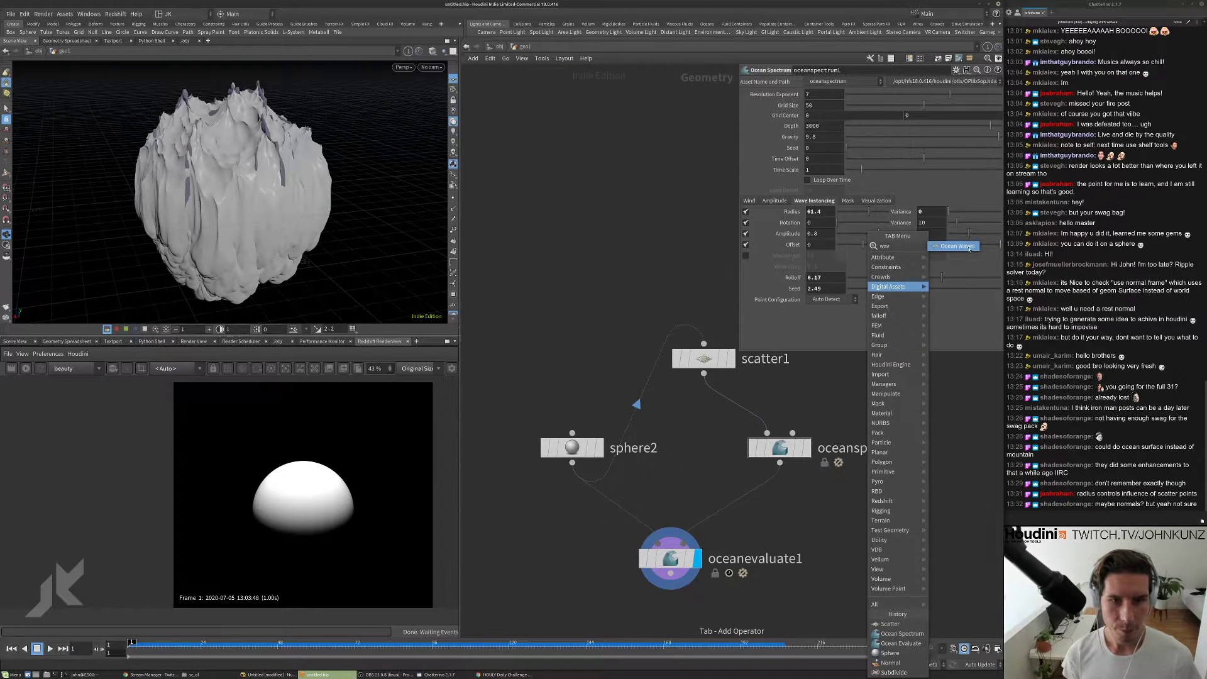
key("Return")
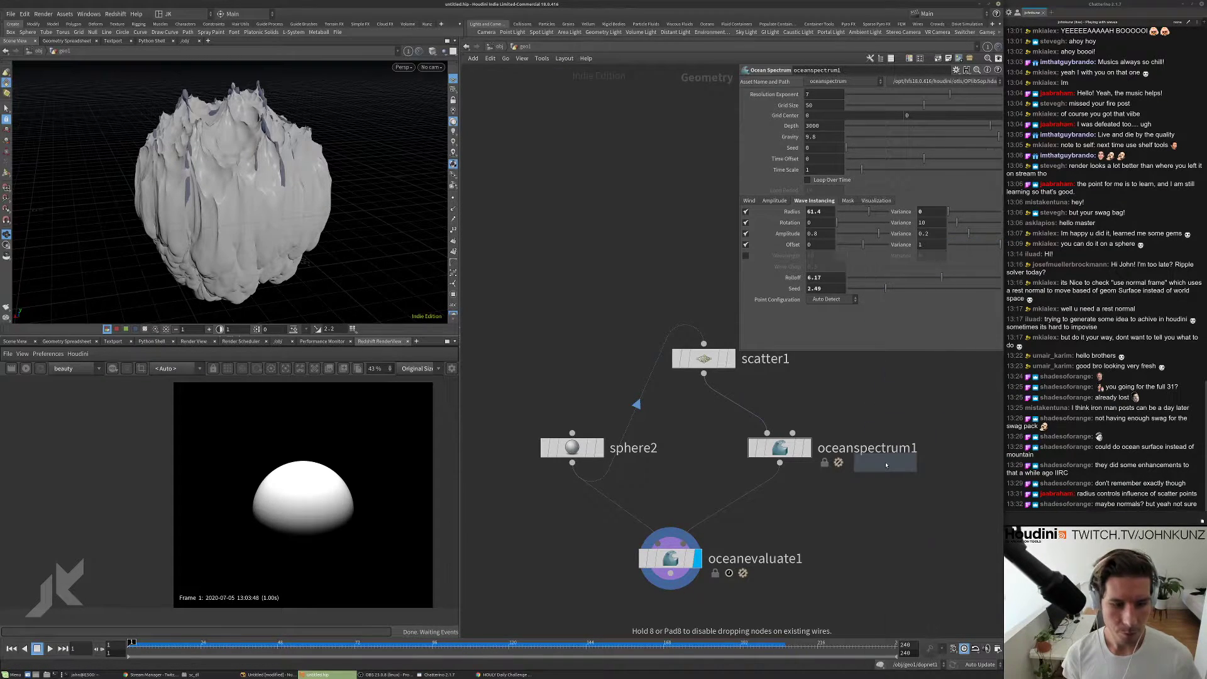
left_click(878, 494)
left_click_drag(739, 196, 738, 289)
middle_click_drag(836, 428, 800, 388)
left_click_drag(850, 460, 843, 470)
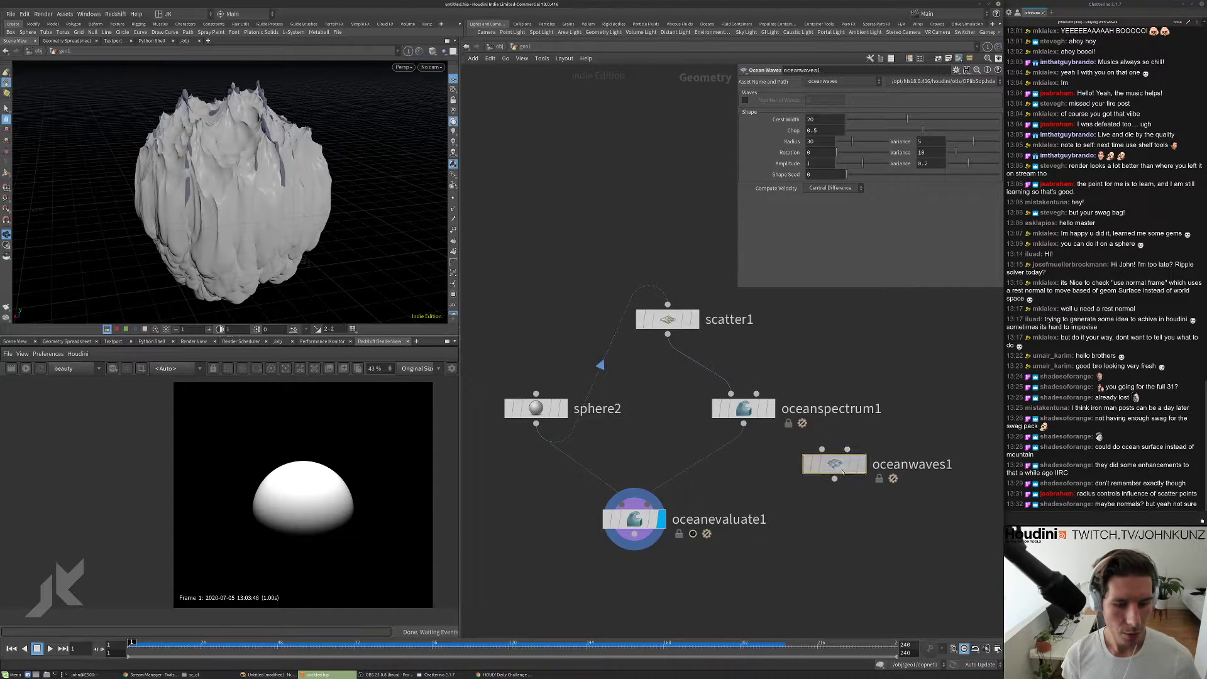
double_click(841, 466)
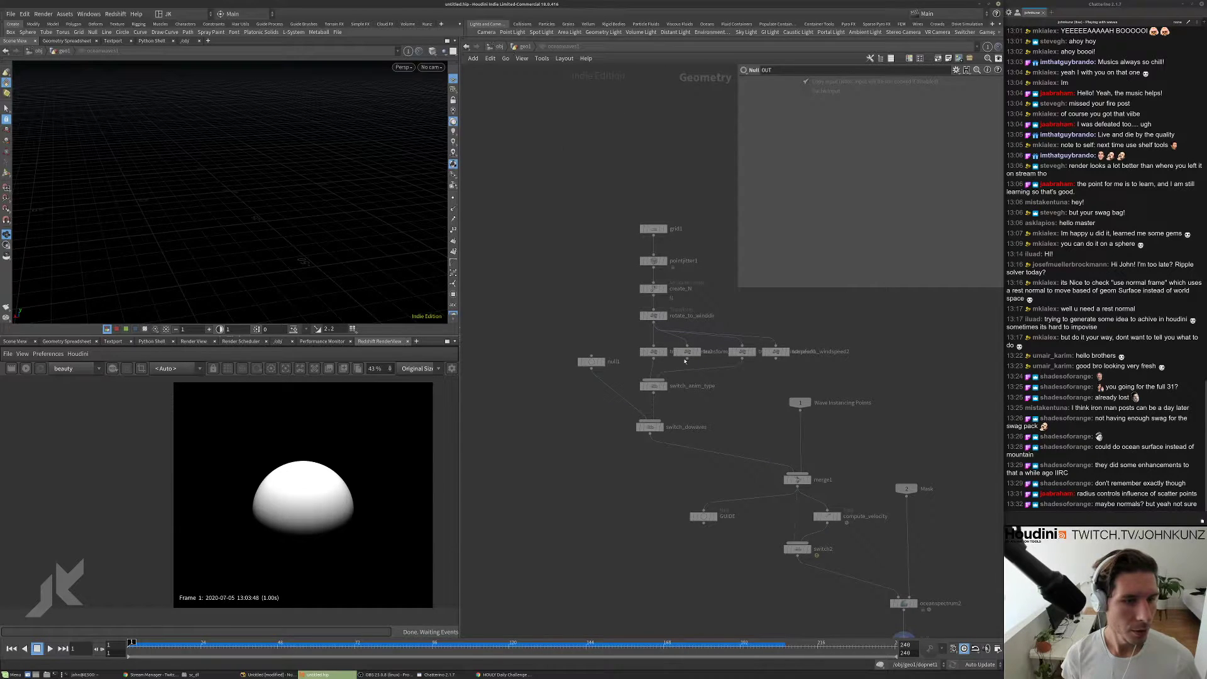
- Move oceanwaves1 up to the level of scatter1, allow editing of its contents and reopen its internal network
scroll(722, 323, "up", 3)
middle_click_drag(696, 383, 679, 363)
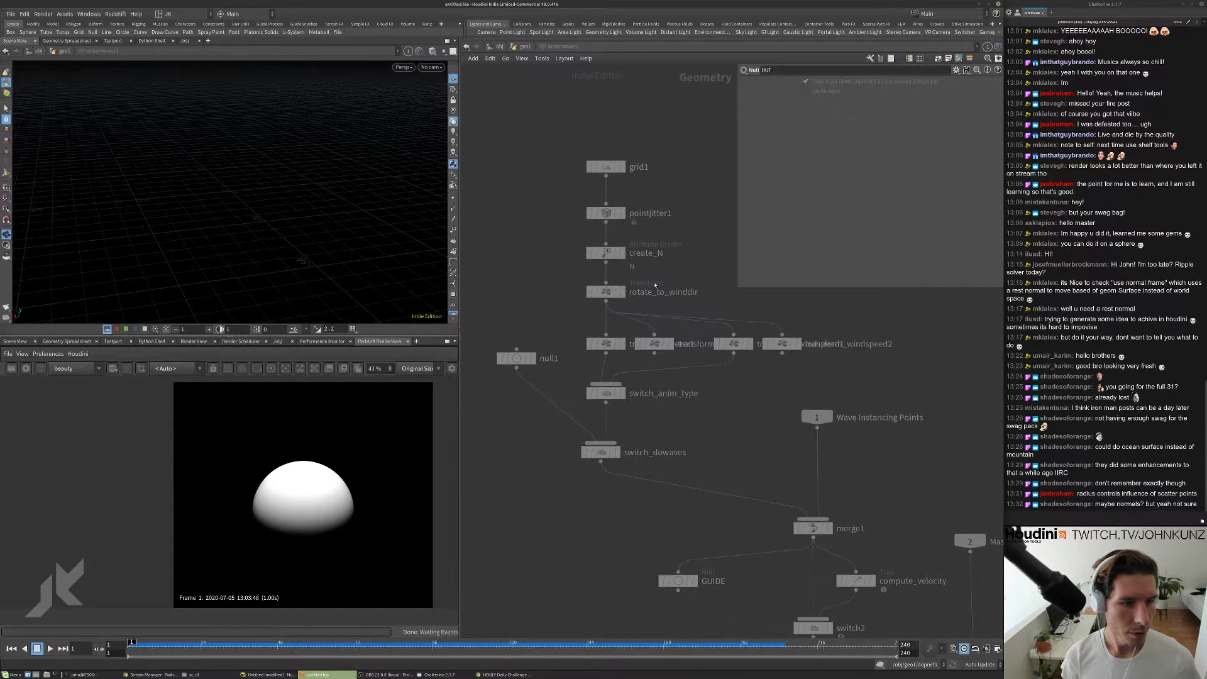
scroll(690, 385, "down", 2)
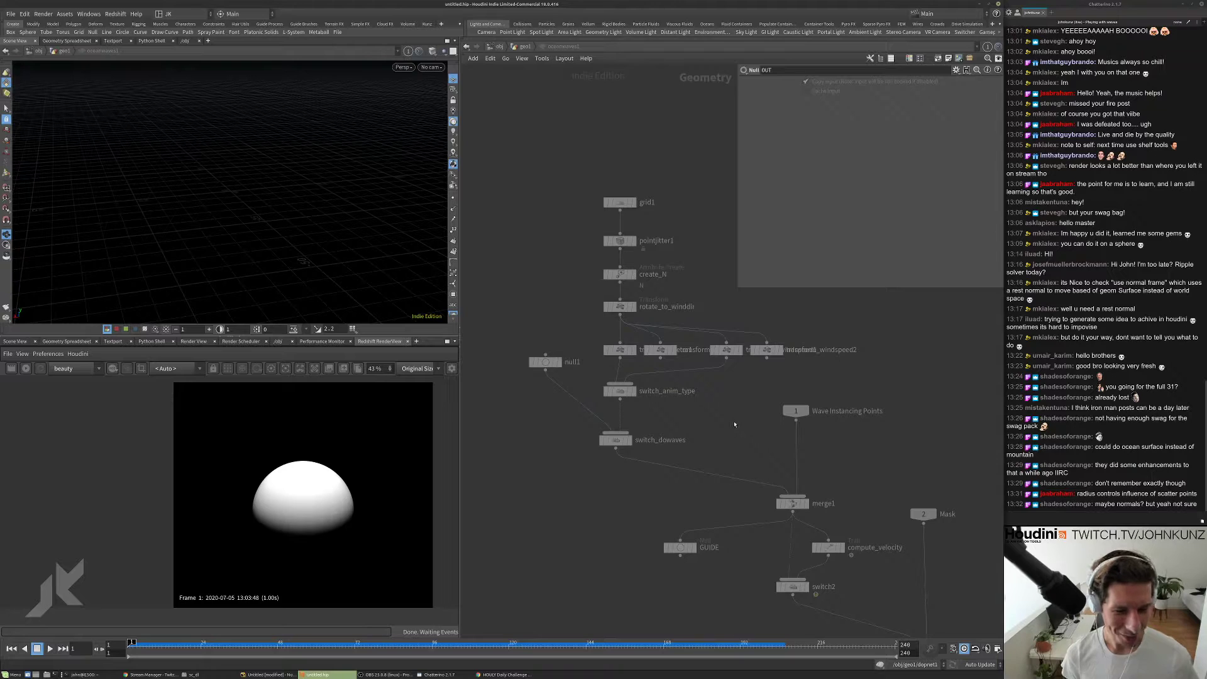
key("u")
left_click_drag(857, 443, 878, 342)
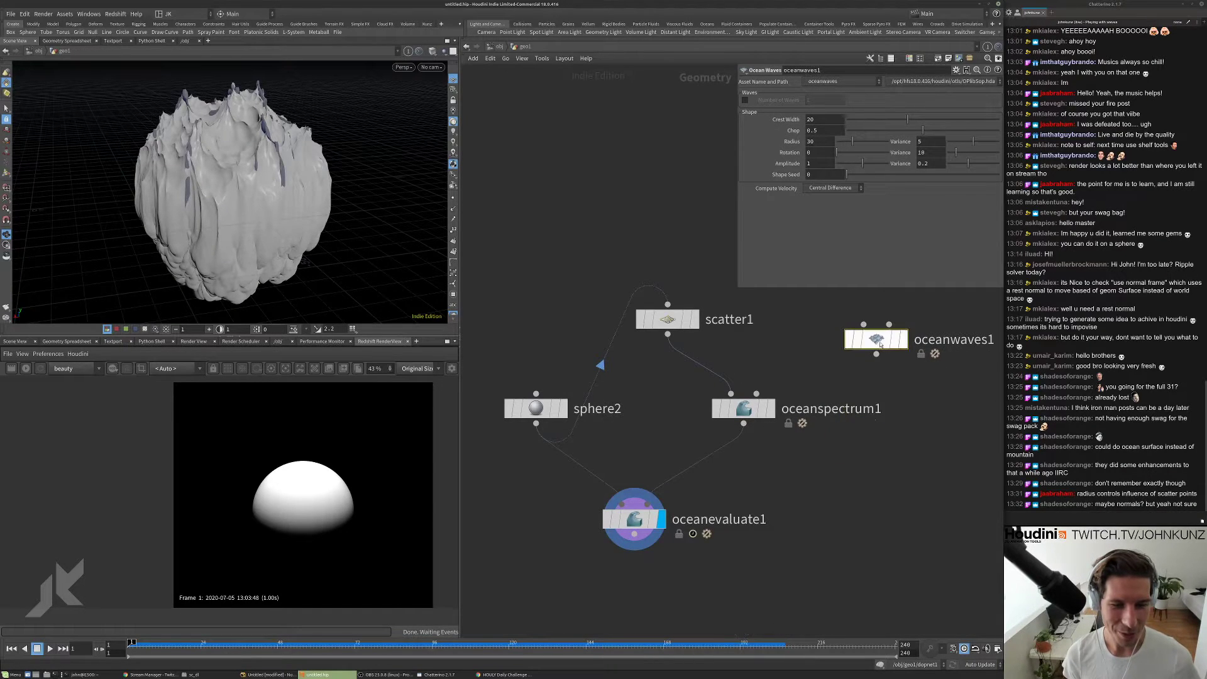
right_click(878, 344)
left_click(914, 482)
double_click(876, 339)
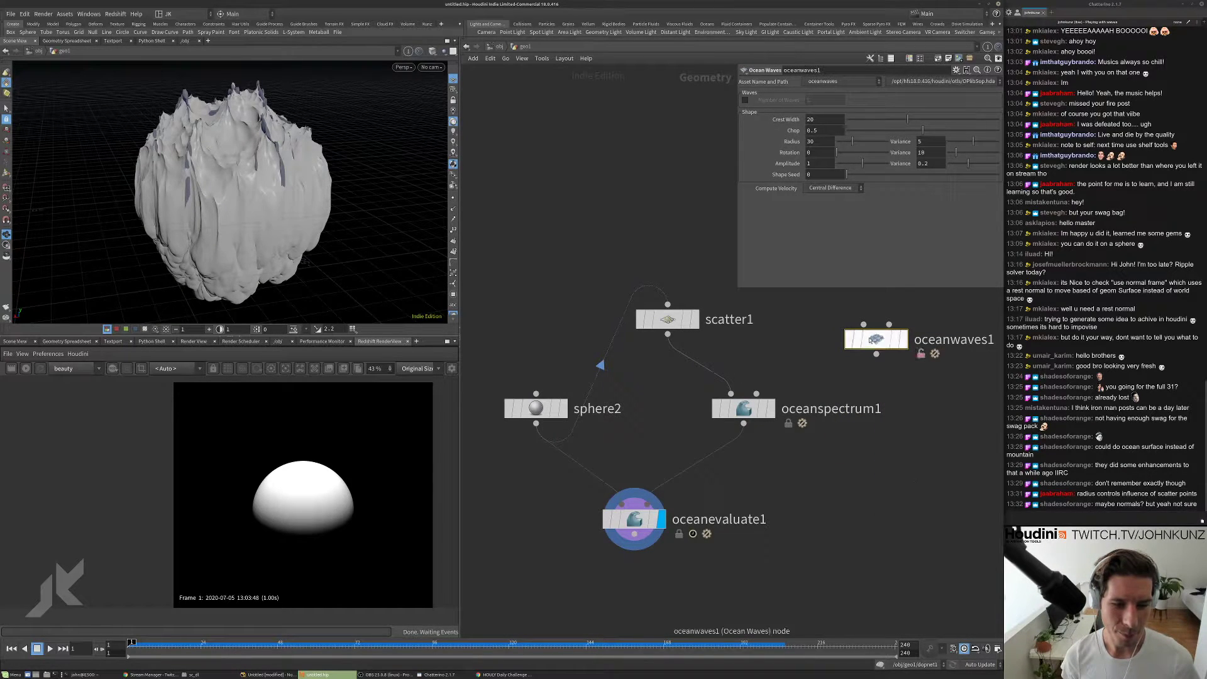
- Display grid1, pointjitter1, rotate_to_winddir, switch_dowaves and switch2 in turn to examine how the Ocean Waves network builds its points
middle_click_drag(708, 425, 667, 372)
left_click(592, 149)
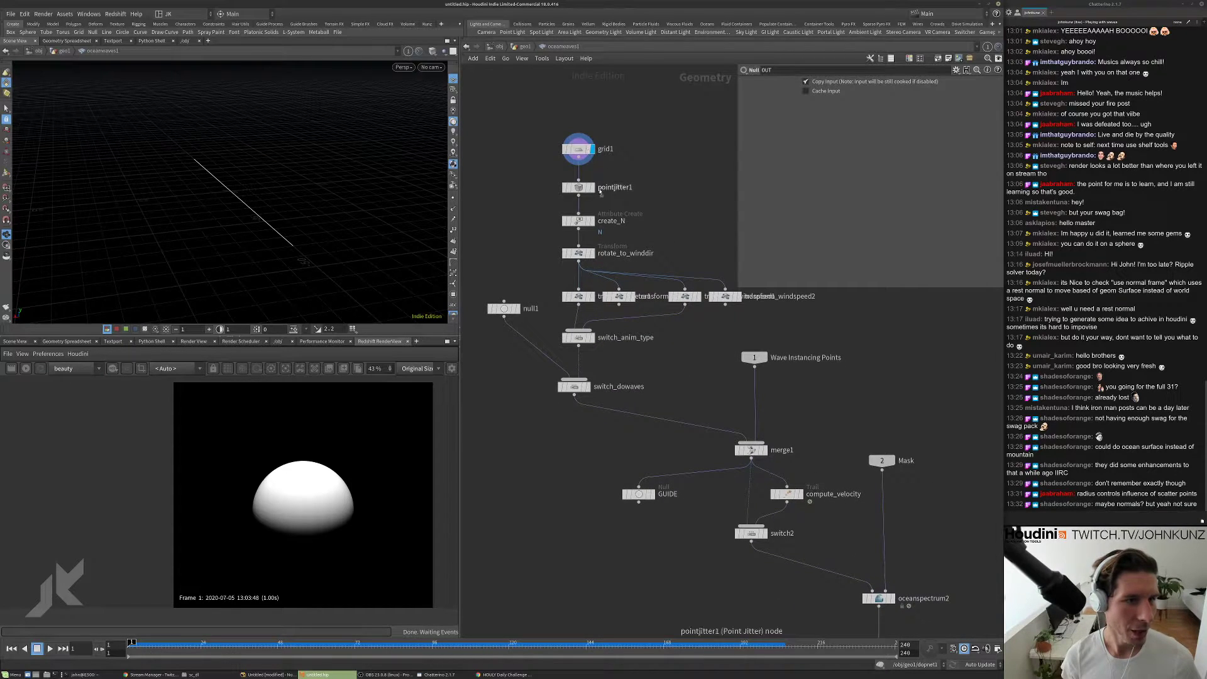
left_click(592, 187)
left_click(579, 187)
left_click(592, 253)
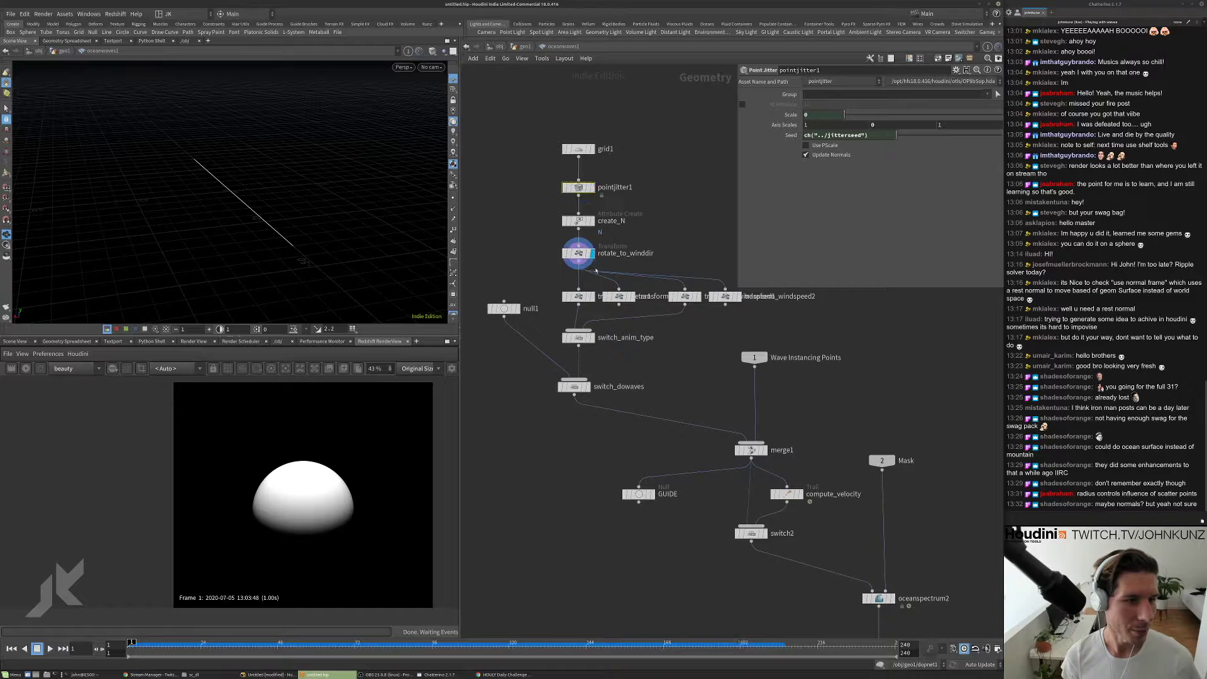
left_click(586, 385)
left_click(572, 386)
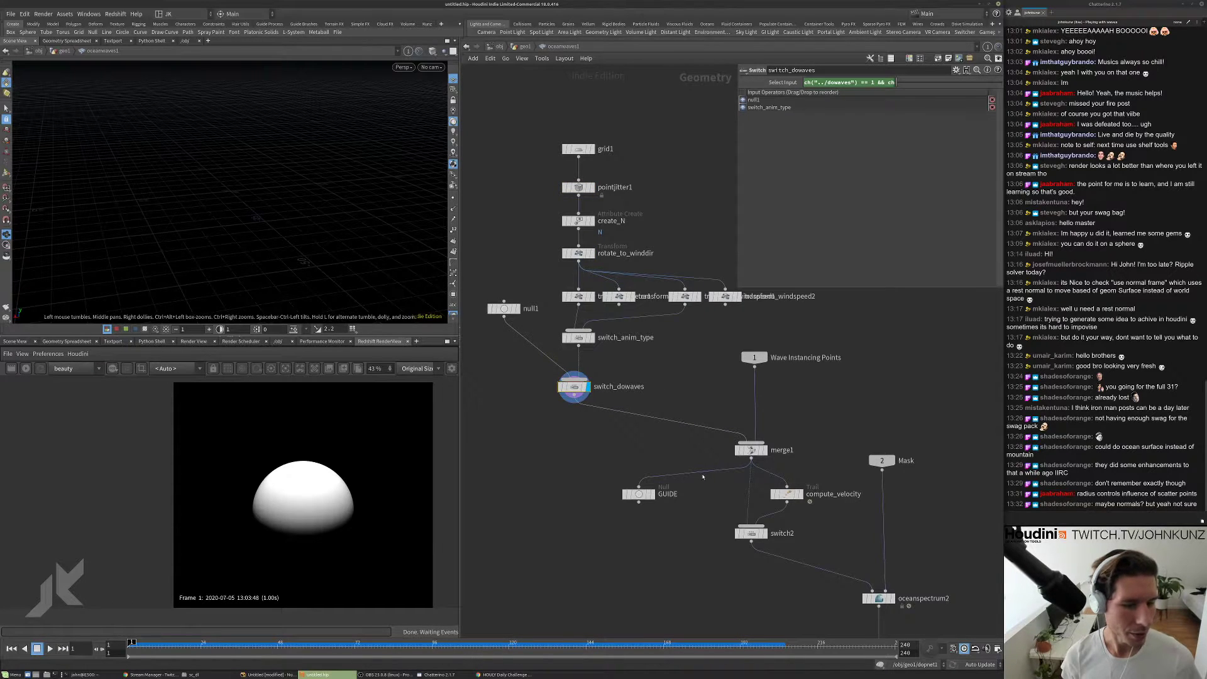
left_click(762, 533)
left_click(748, 532)
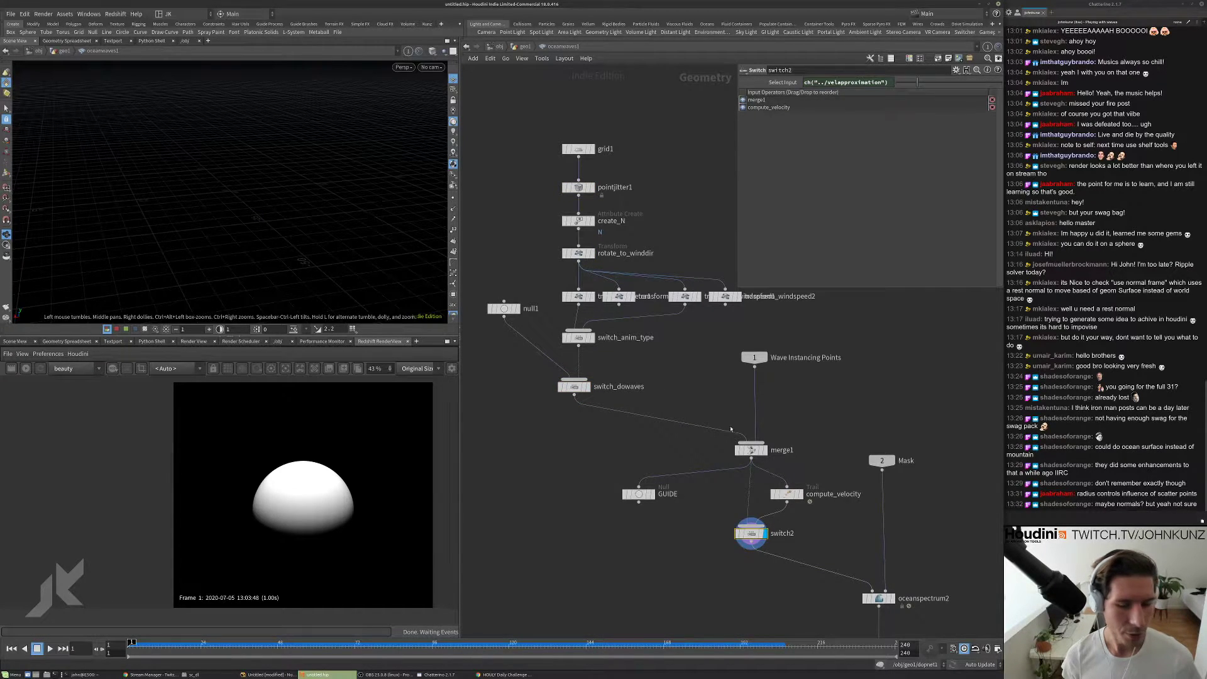
- Examine the wave instancing settings of oceanspectrum2 inside the Ocean Waves network
scroll(732, 430, "down", 1)
middle_click_drag(827, 539, 765, 463)
scroll(792, 492, "up", 3)
left_click(792, 493)
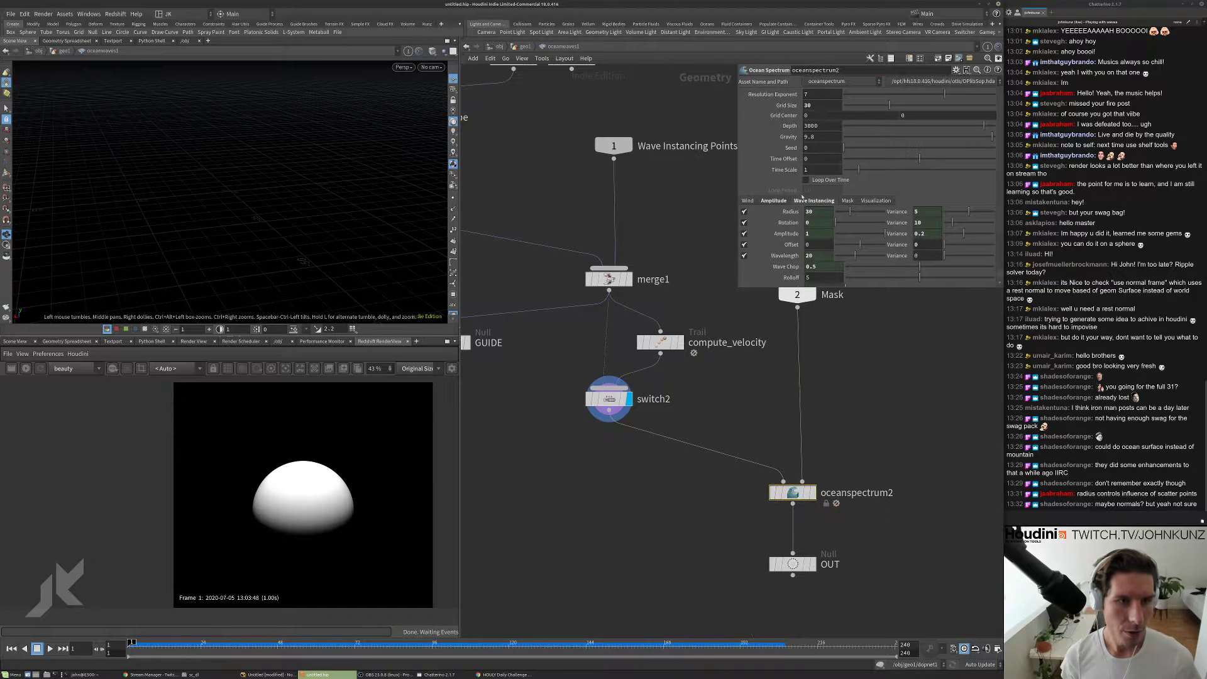
middle_click_drag(729, 389, 797, 447)
scroll(797, 446, "down", 1)
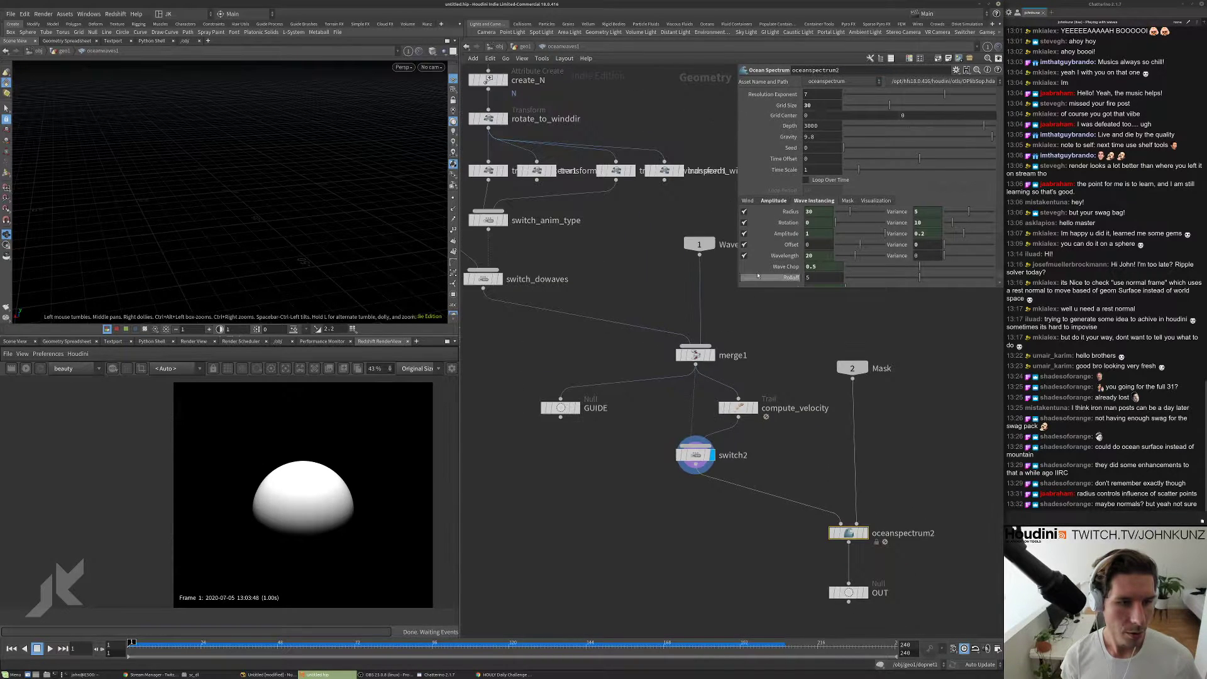
scroll(785, 232, "down", 1)
middle_click_drag(629, 258, 711, 401)
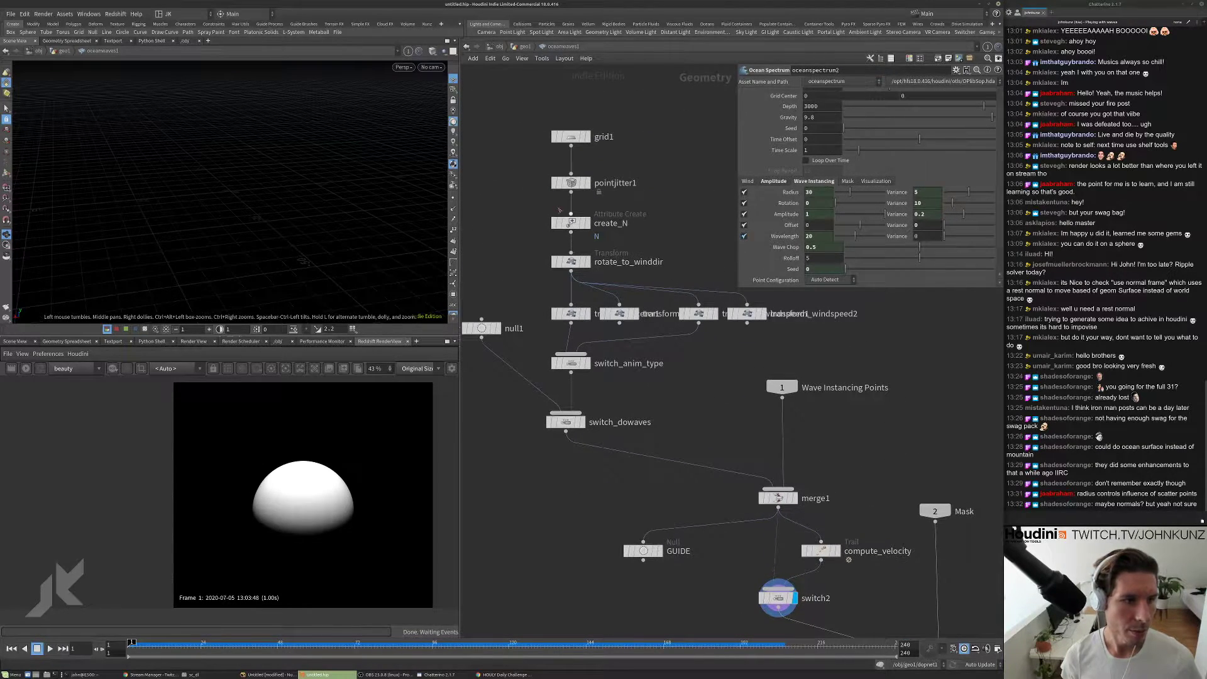
- Check the settings of create_N and pointjitter1 to see how the wave instancing points get their normals and jitter
scroll(559, 210, "up", 2)
left_click(576, 230)
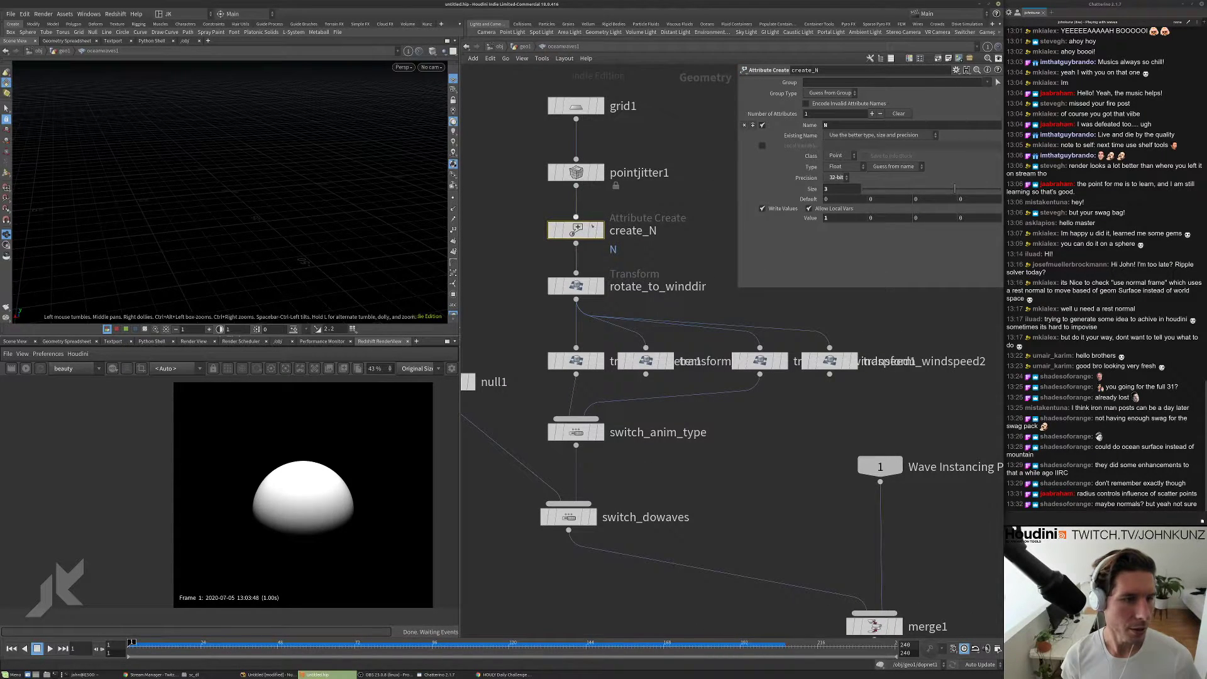
scroll(657, 295, "down", 3)
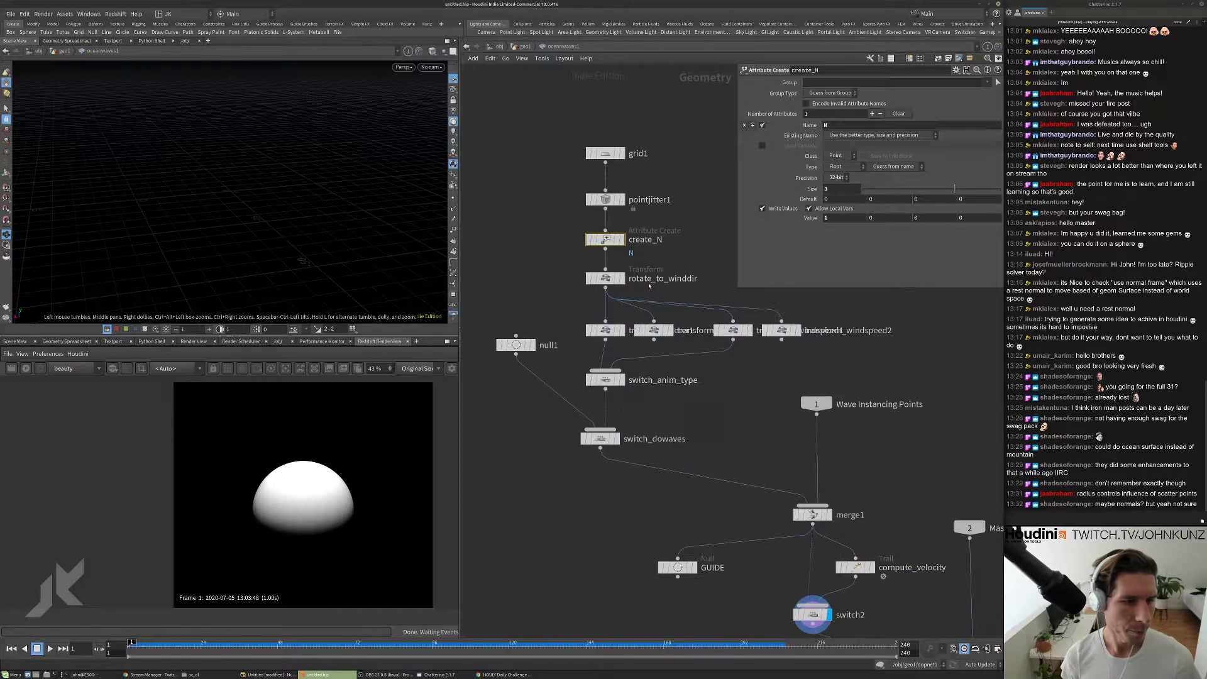
left_click(604, 199)
middle_click_drag(747, 425, 716, 333)
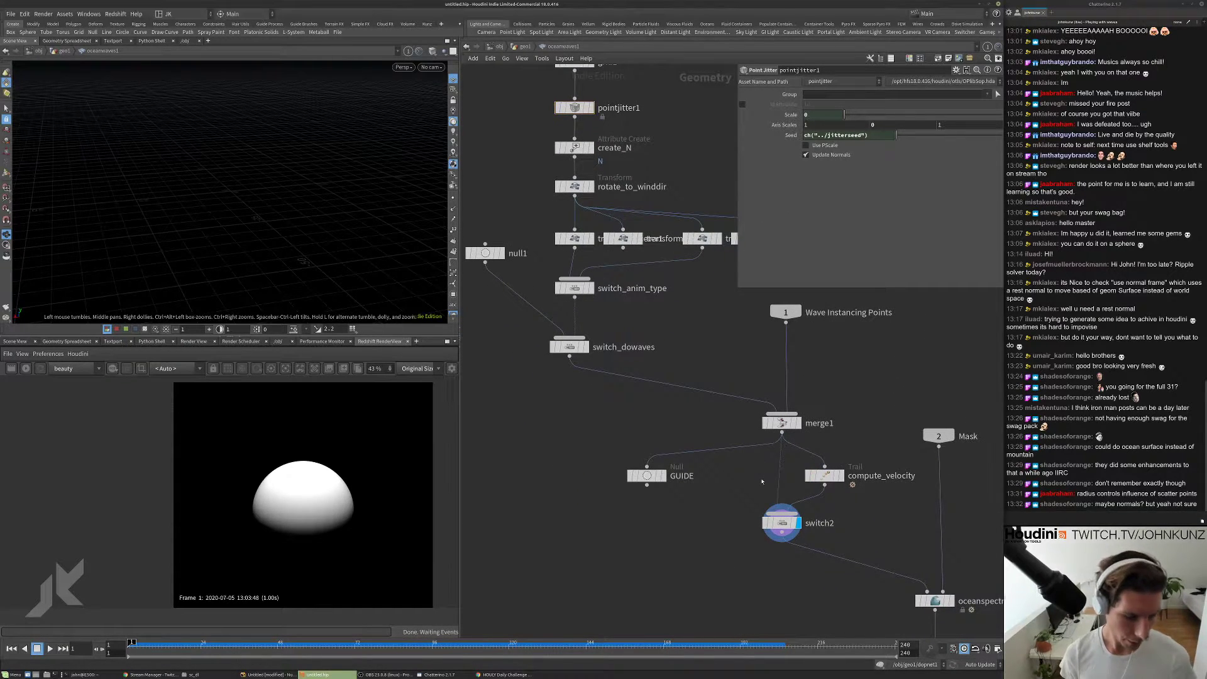
- Return to the geo1 network and insert a Normal node between sphere2 and scatter1
key("u")
key("Tab")
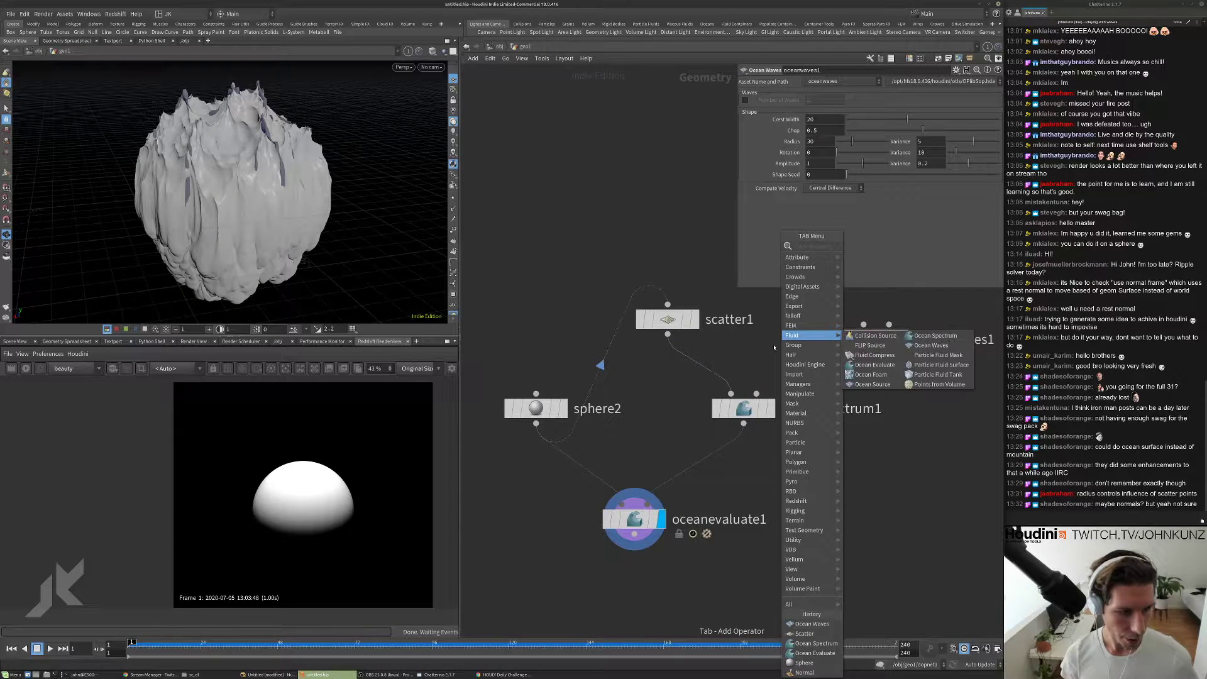
type("no")
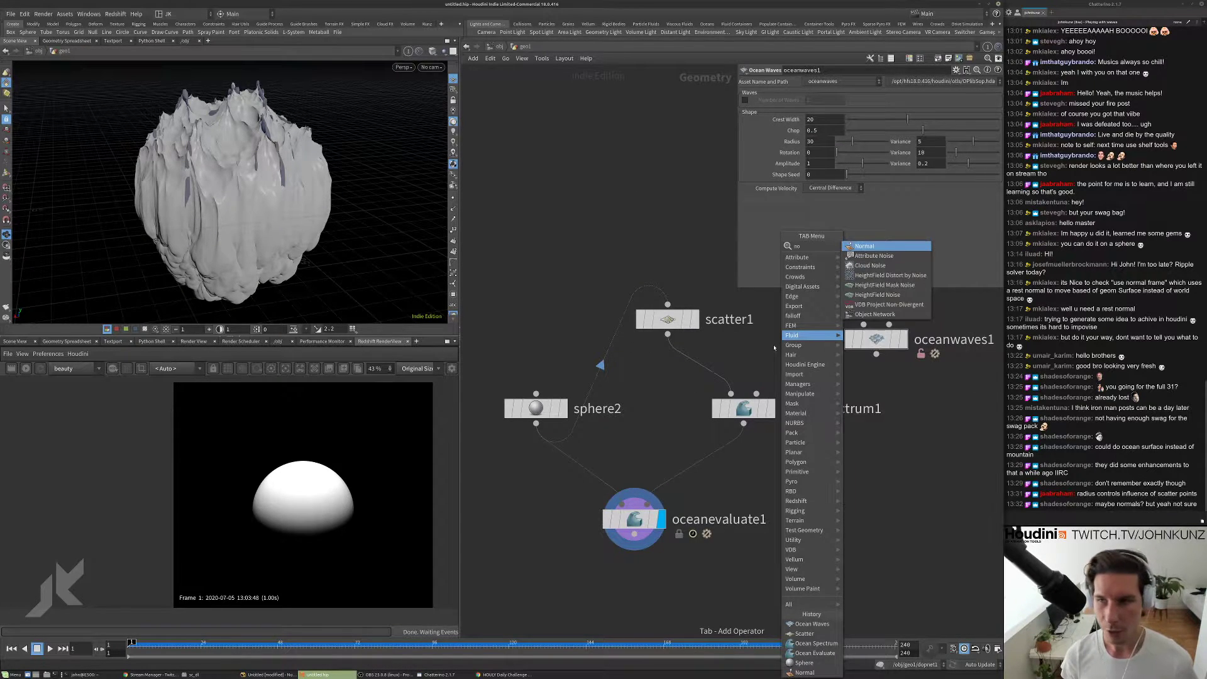
left_click(864, 245)
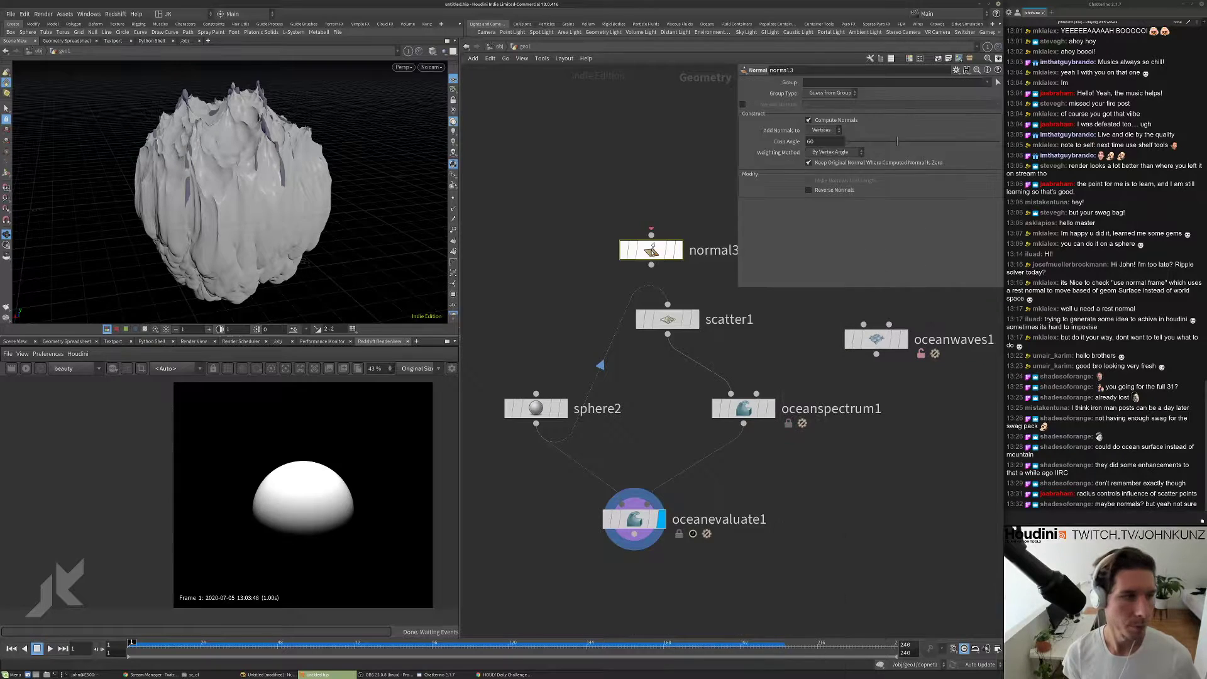
left_click(633, 279)
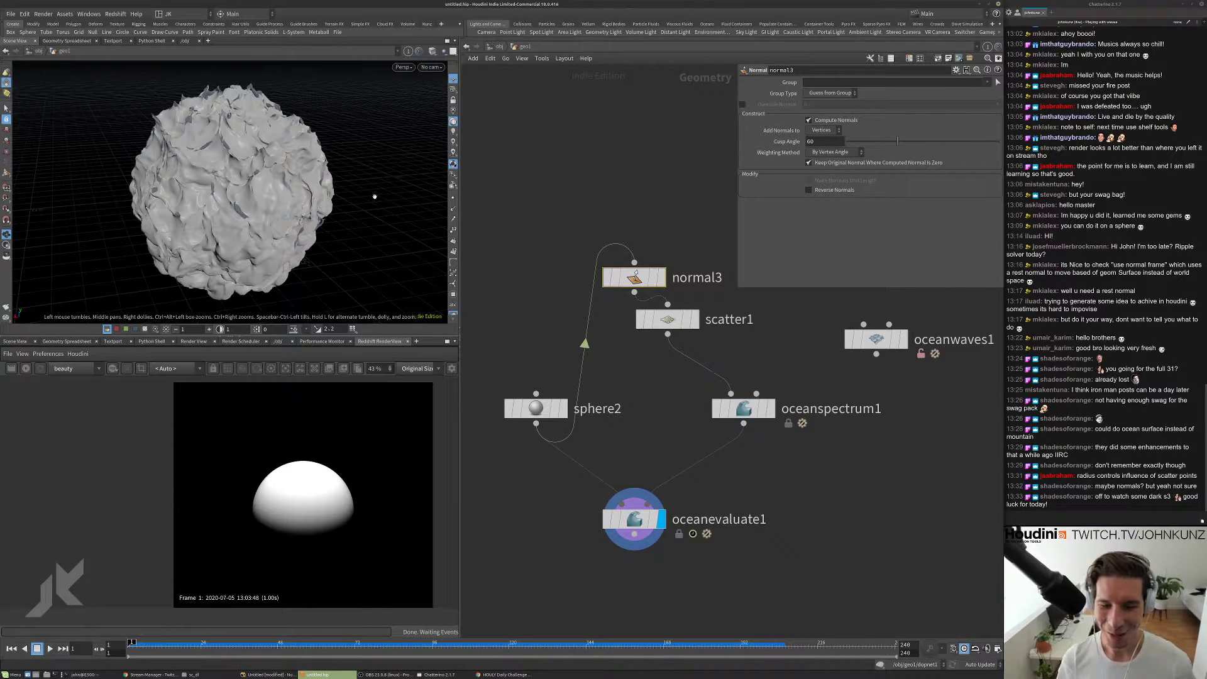
left_click_drag(634, 277, 659, 244)
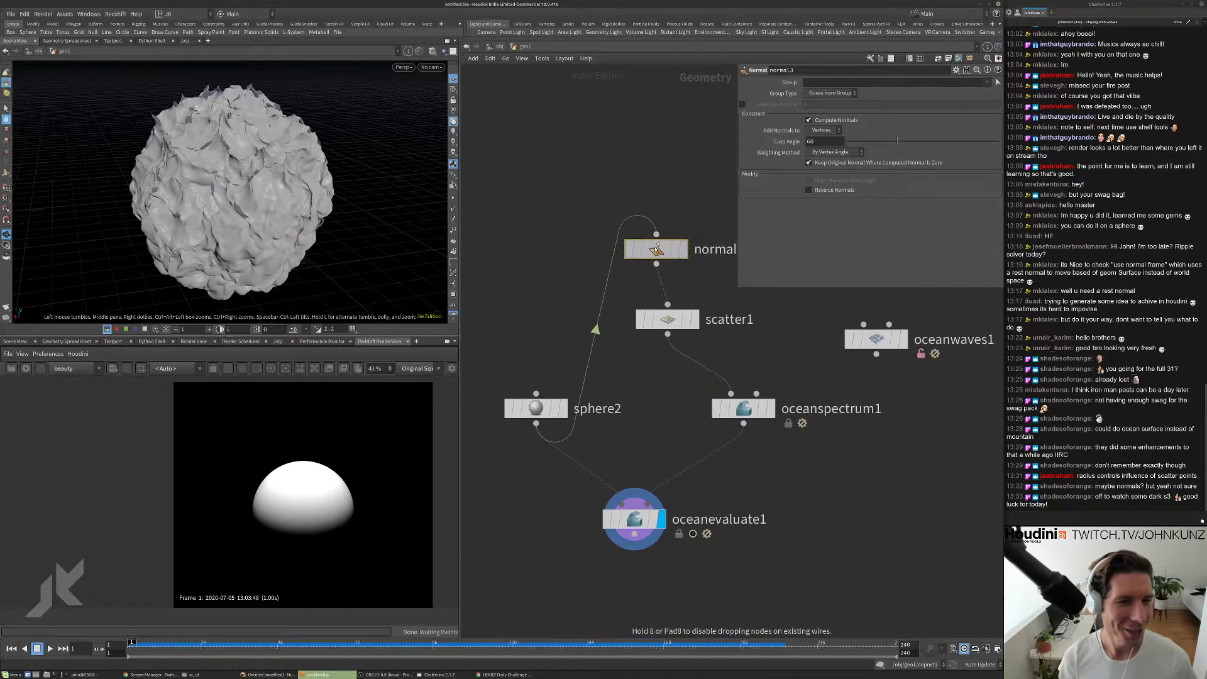
- Set the new Normal node to add normals to points
left_click(862, 514)
middle_click_drag(849, 481, 832, 507)
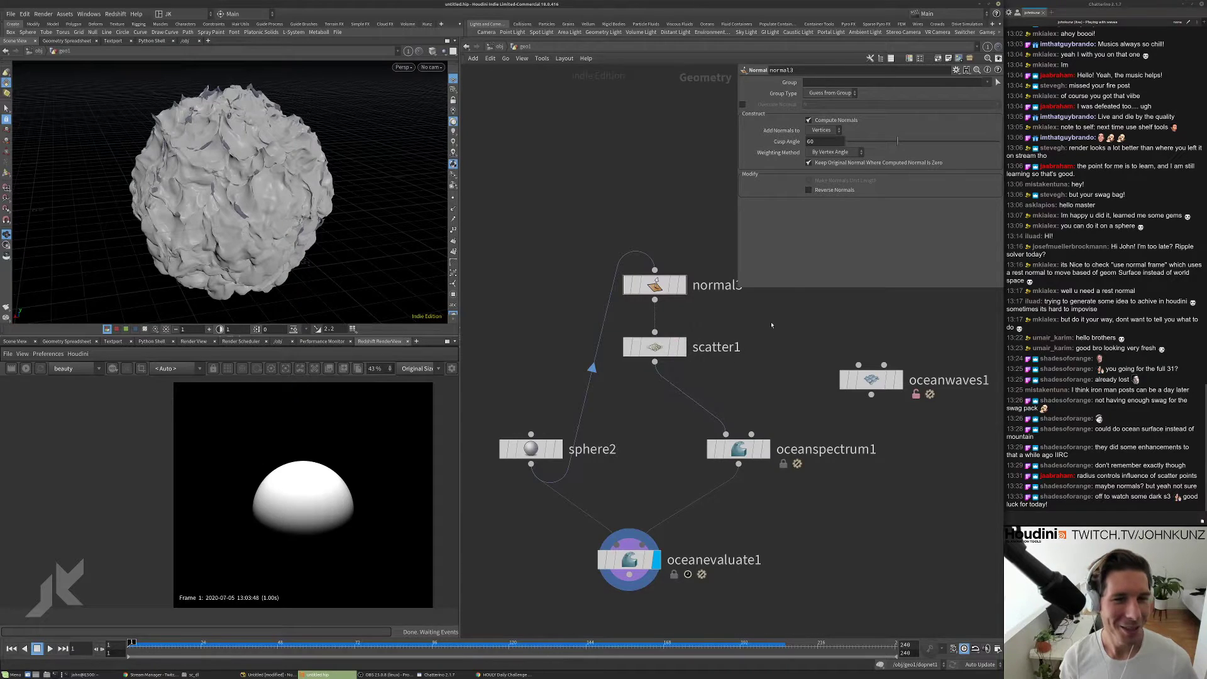
left_click(823, 130)
left_click(821, 132)
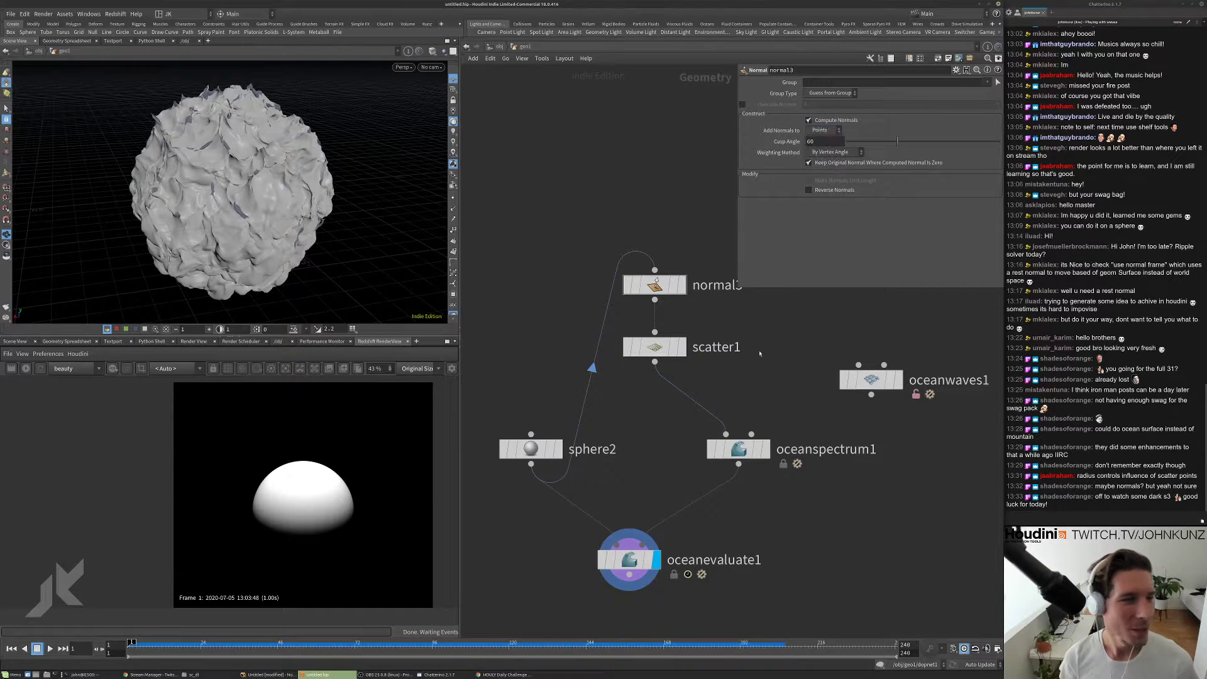
middle_click_drag(774, 431, 789, 391)
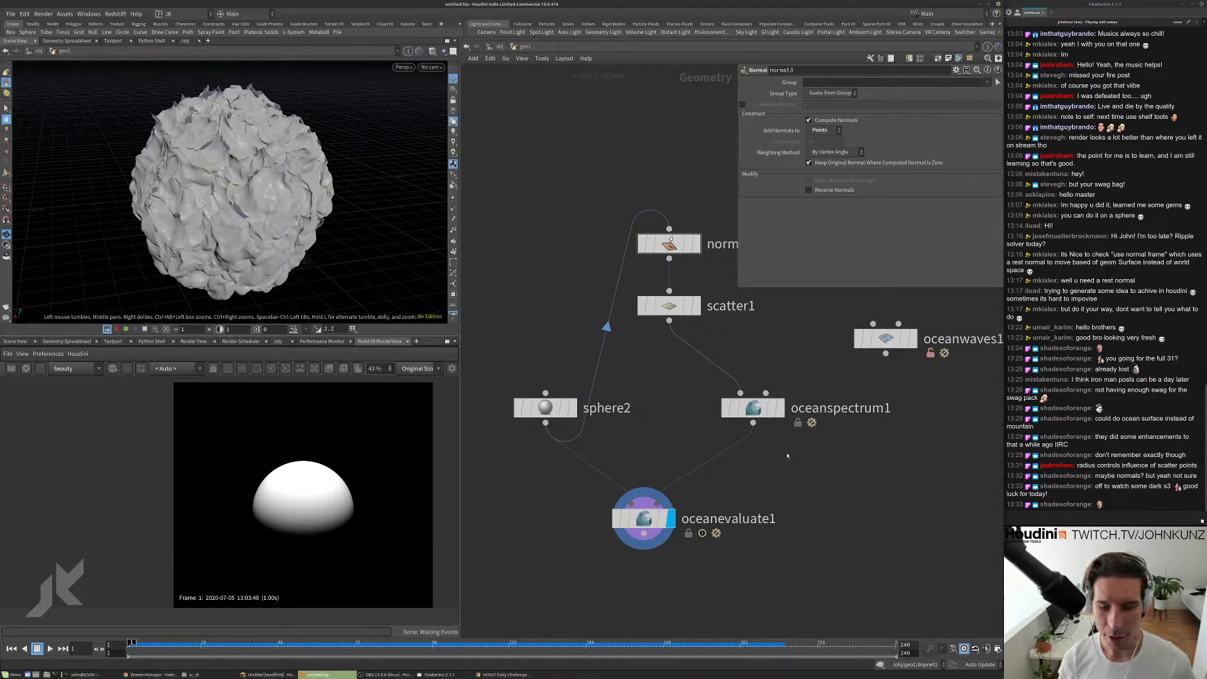
- Set the wave instancing radius on oceanspectrum1 to about 17.1 and inspect the deformed sphere
left_click(754, 407)
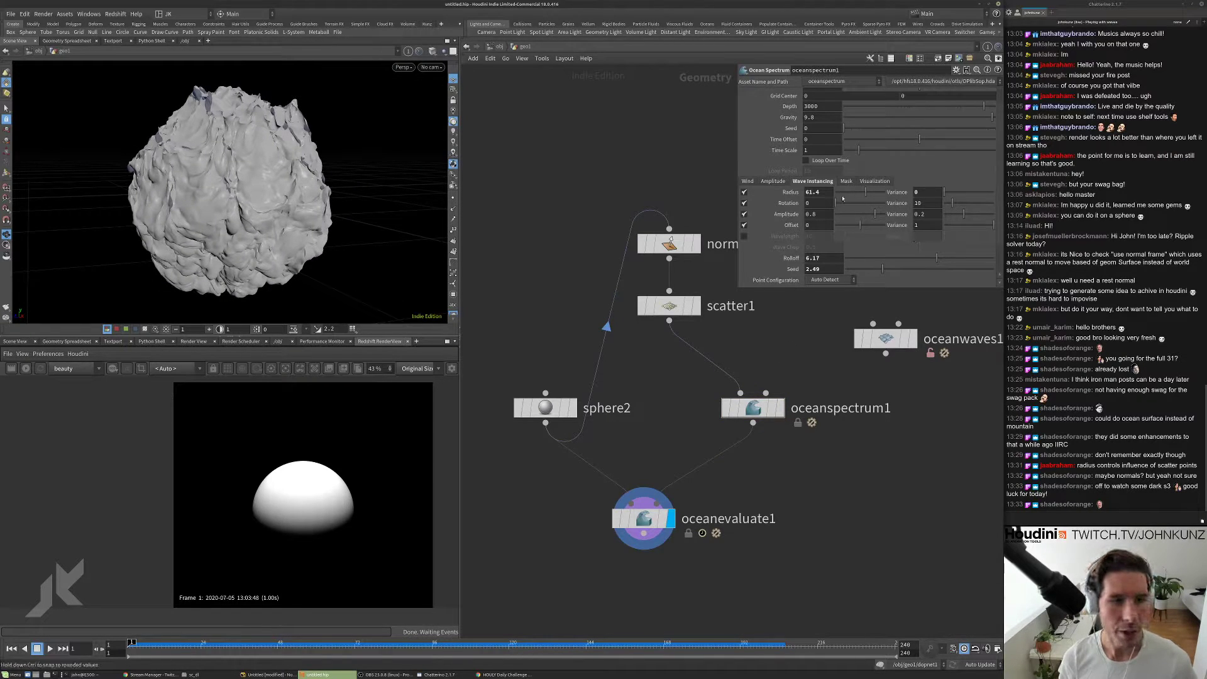
mouse_move(844, 195)
left_mouse_down()
mouse_move(829, 194)
mouse_move(844, 196)
left_mouse_up()
left_click_drag(267, 211, 387, 244)
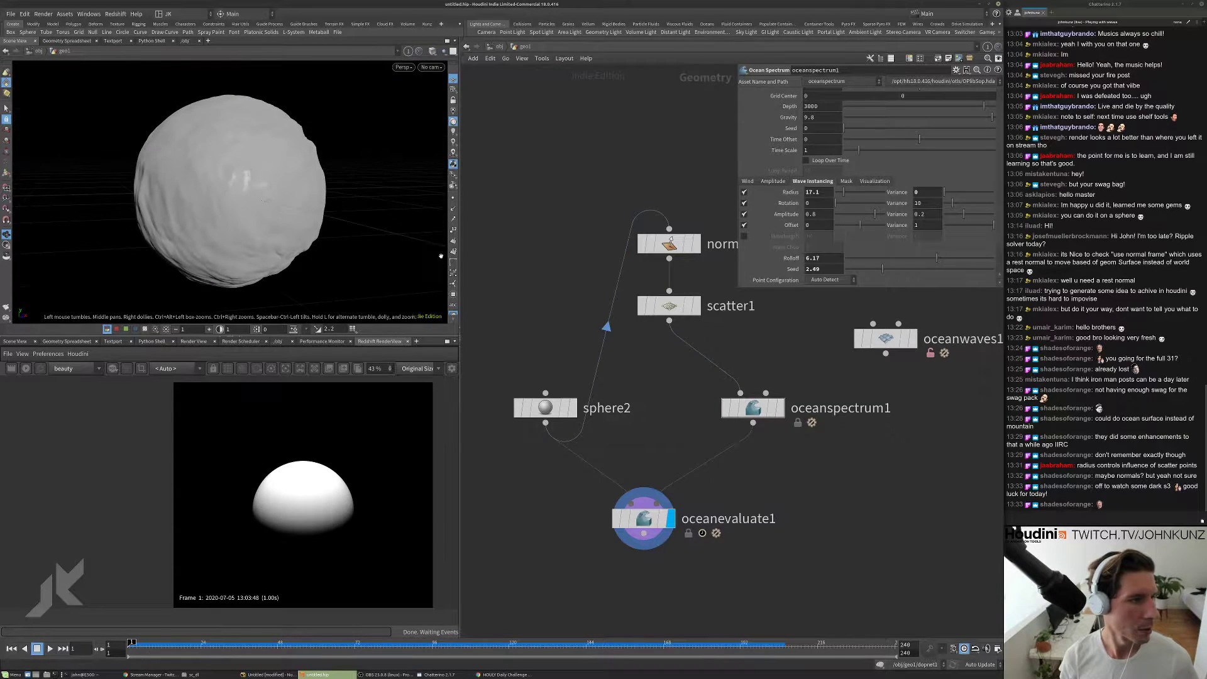
- Set scatter1's forced total count to 5, play the animation to view the waves and return to the first frame
left_click(669, 305)
double_click(811, 166)
key("Return")
left_click_drag(270, 242, 272, 206)
key("Up")
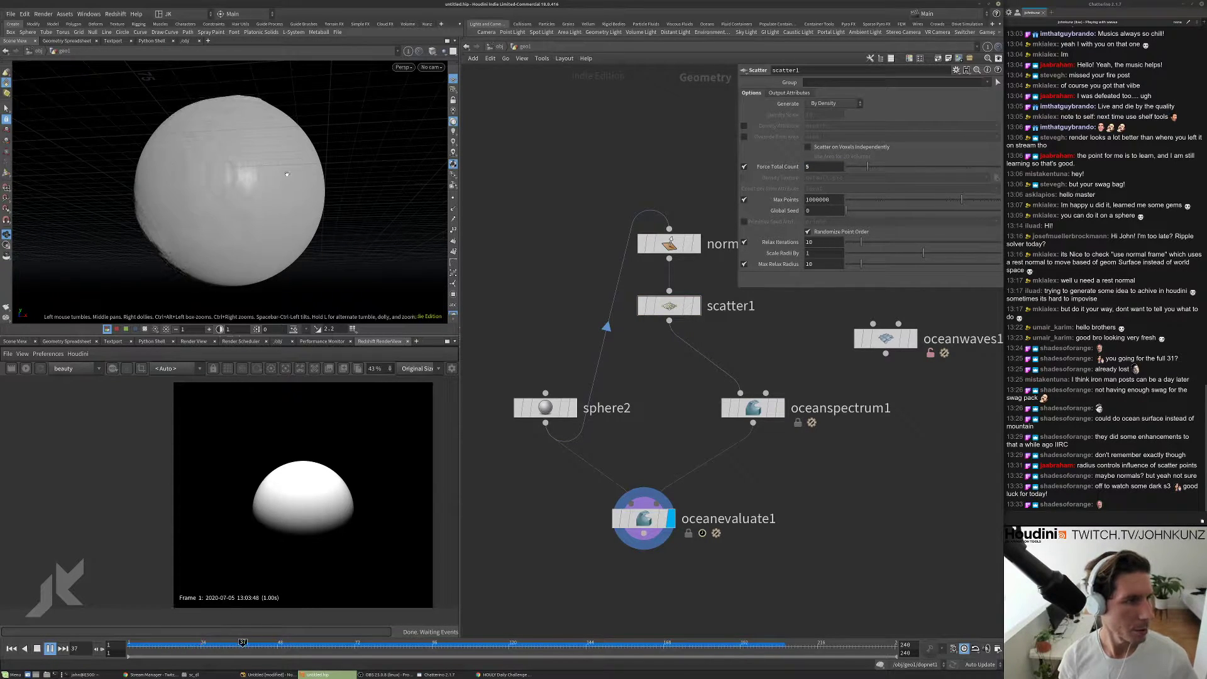
left_click_drag(189, 171, 186, 200)
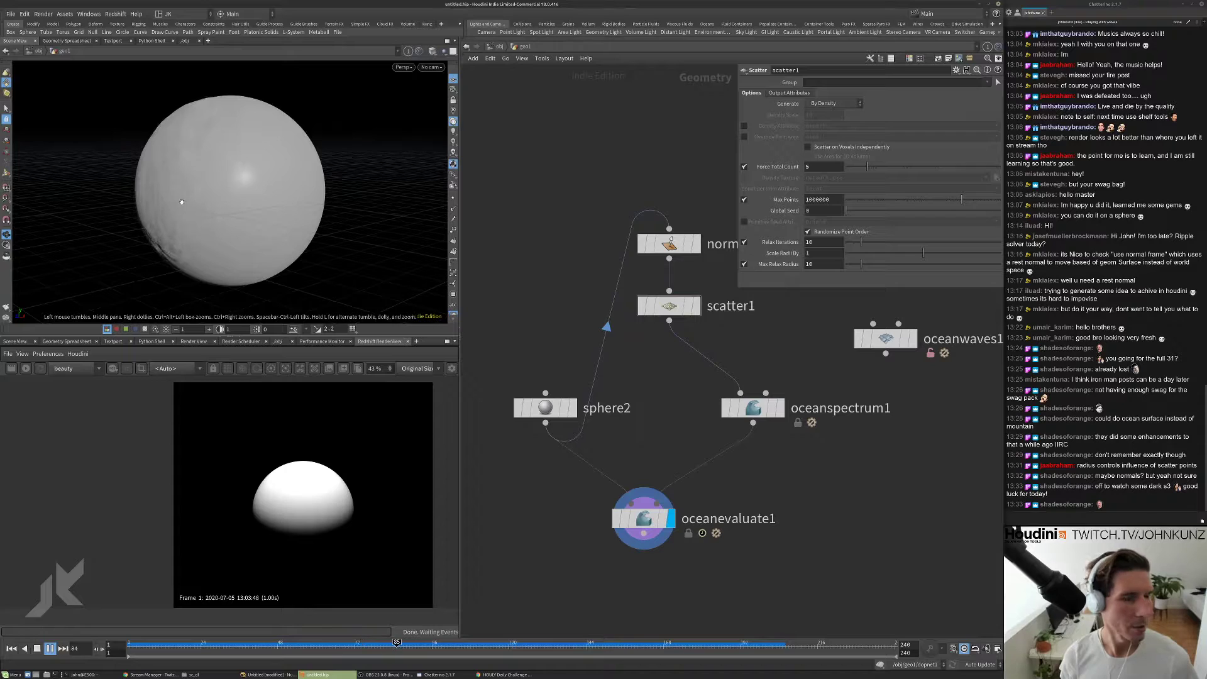
left_click(36, 648)
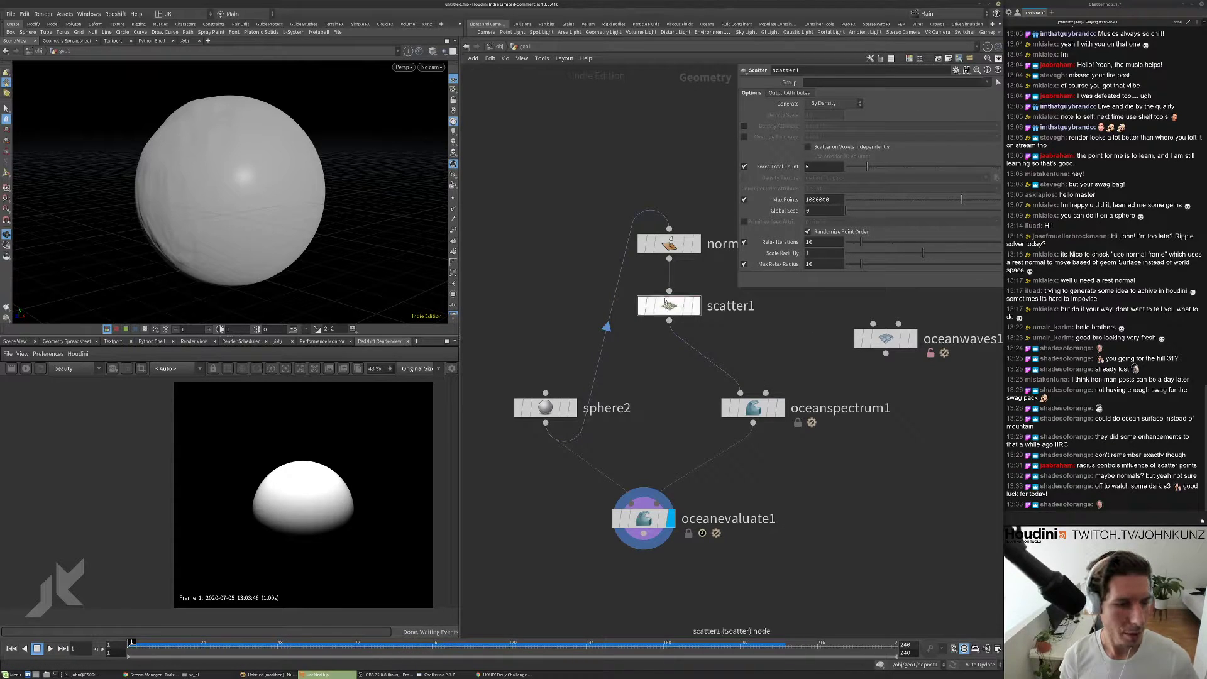
- Set scatter1's forced total count to 65 and play the animation while viewing the sphere from several sides
left_click(669, 244)
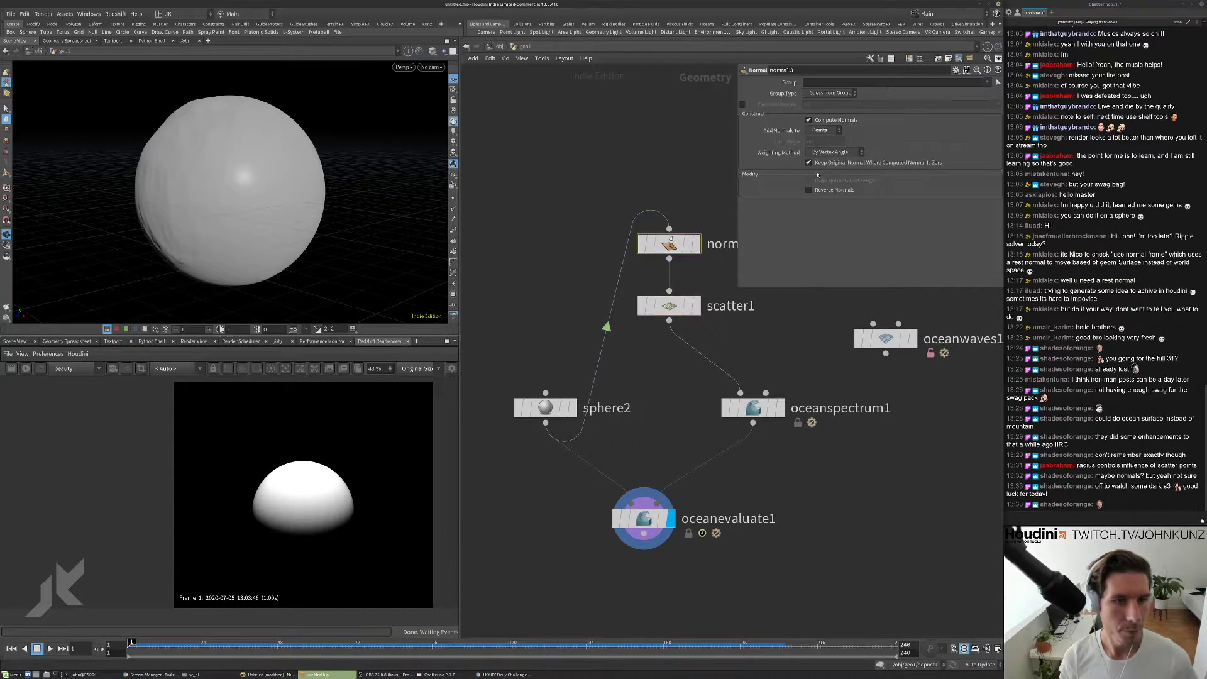
left_click(673, 306)
double_click(818, 167)
key("Return")
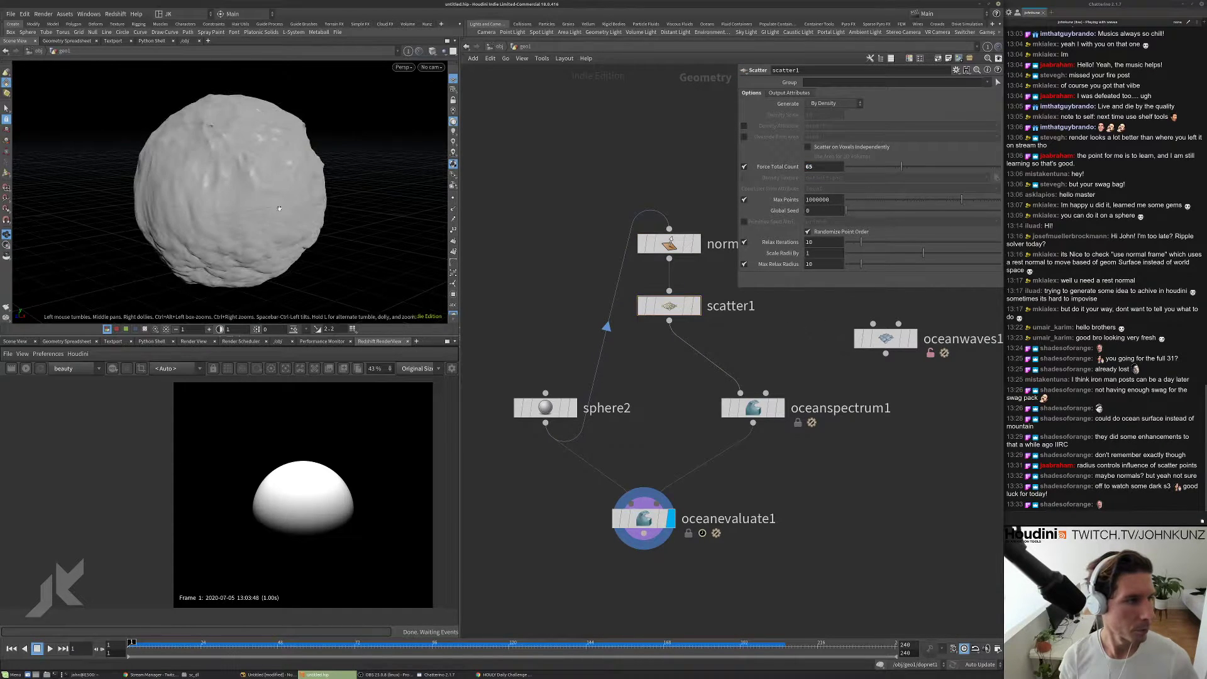
left_click_drag(286, 177, 316, 189)
key("Up")
mouse_move(185, 201)
left_mouse_down()
mouse_move(313, 209)
mouse_move(289, 208)
left_mouse_up()
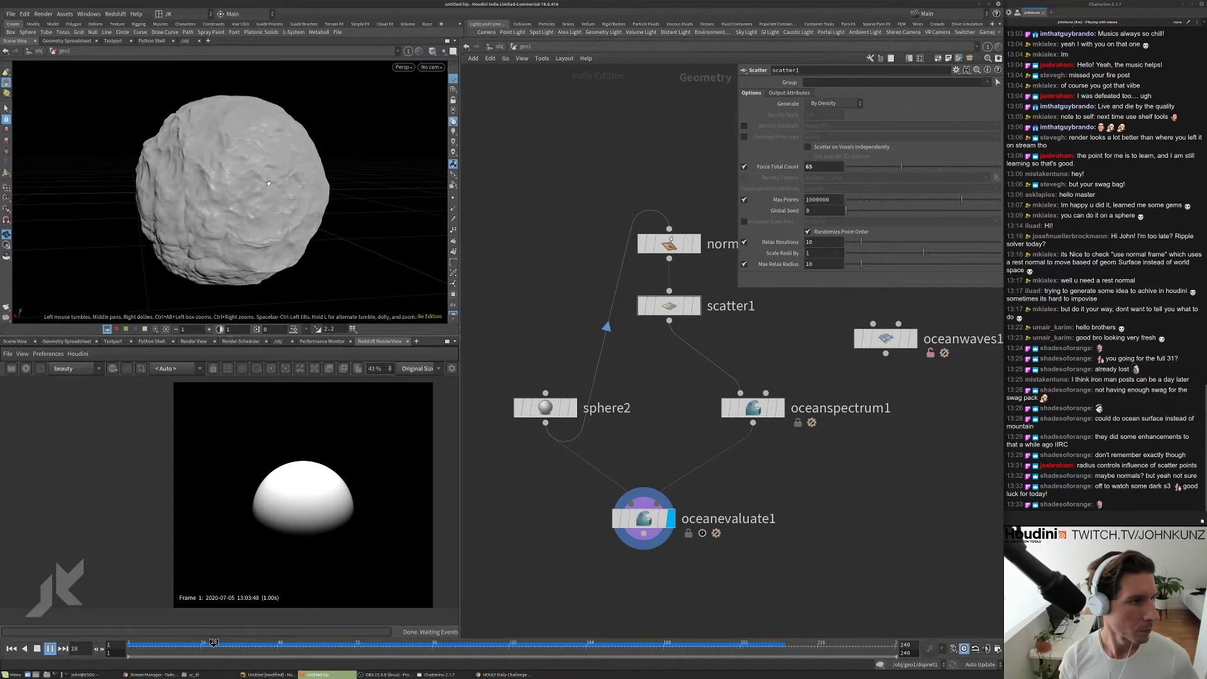
- Set oceanspectrum1's wave instancing radius to about 21.5, stop playback and template scatter1 over the sphere
left_click(752, 407)
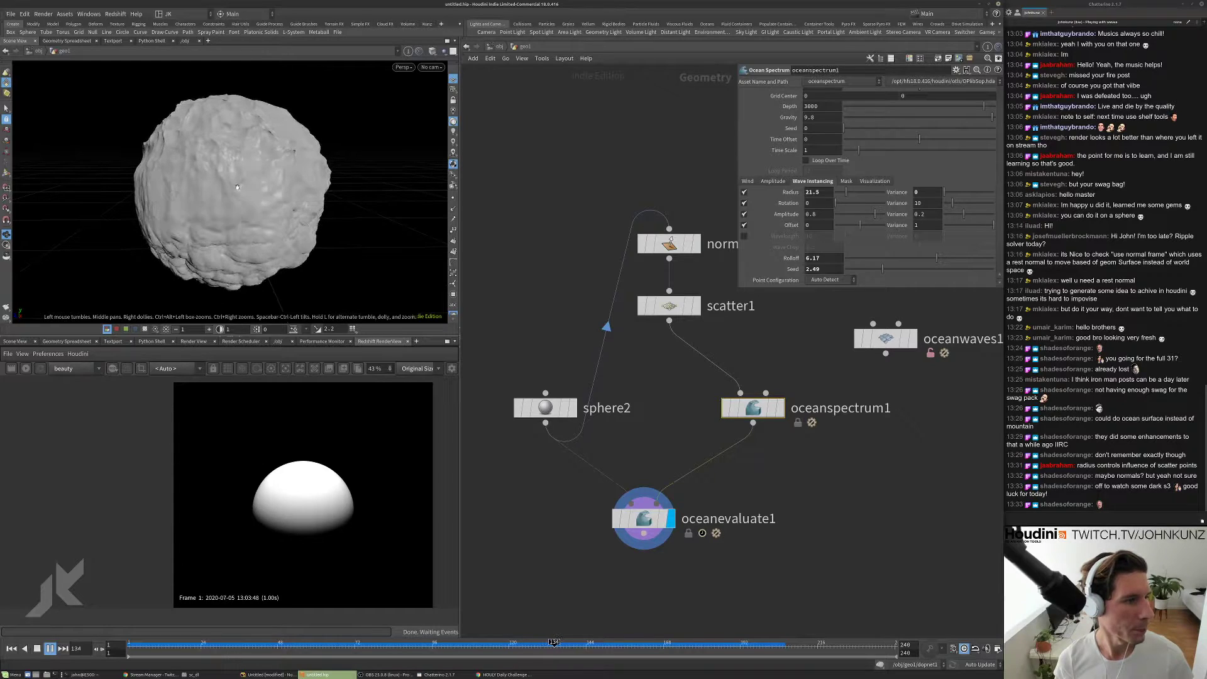
key("Up")
left_click(688, 307)
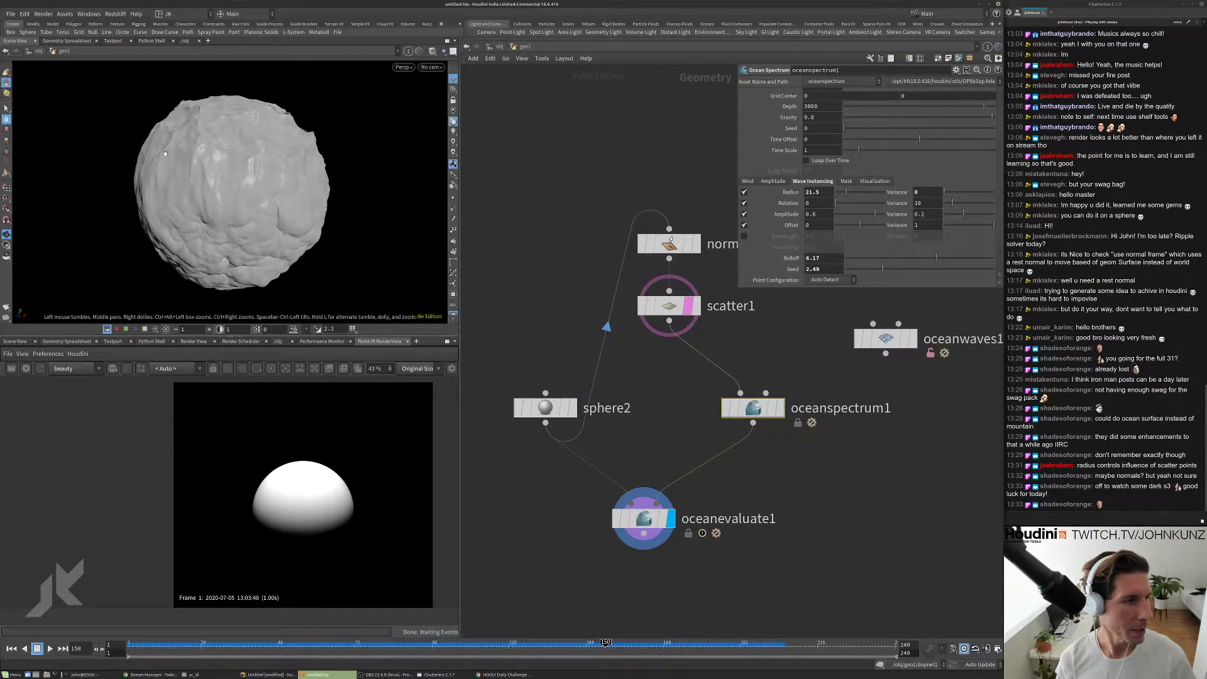
right_click_drag(173, 179, 291, 150)
left_click_drag(150, 171, 226, 179)
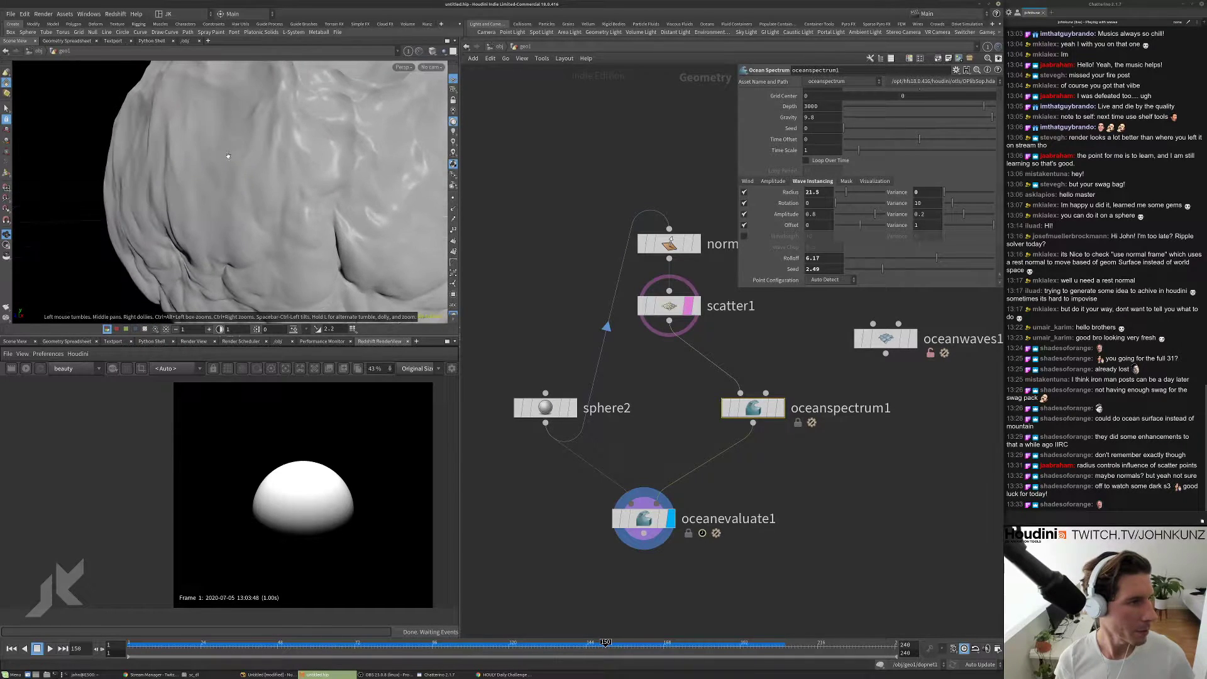
- Turn off Relax Iterations on scatter1 and inspect the whole sphere
left_click(685, 307)
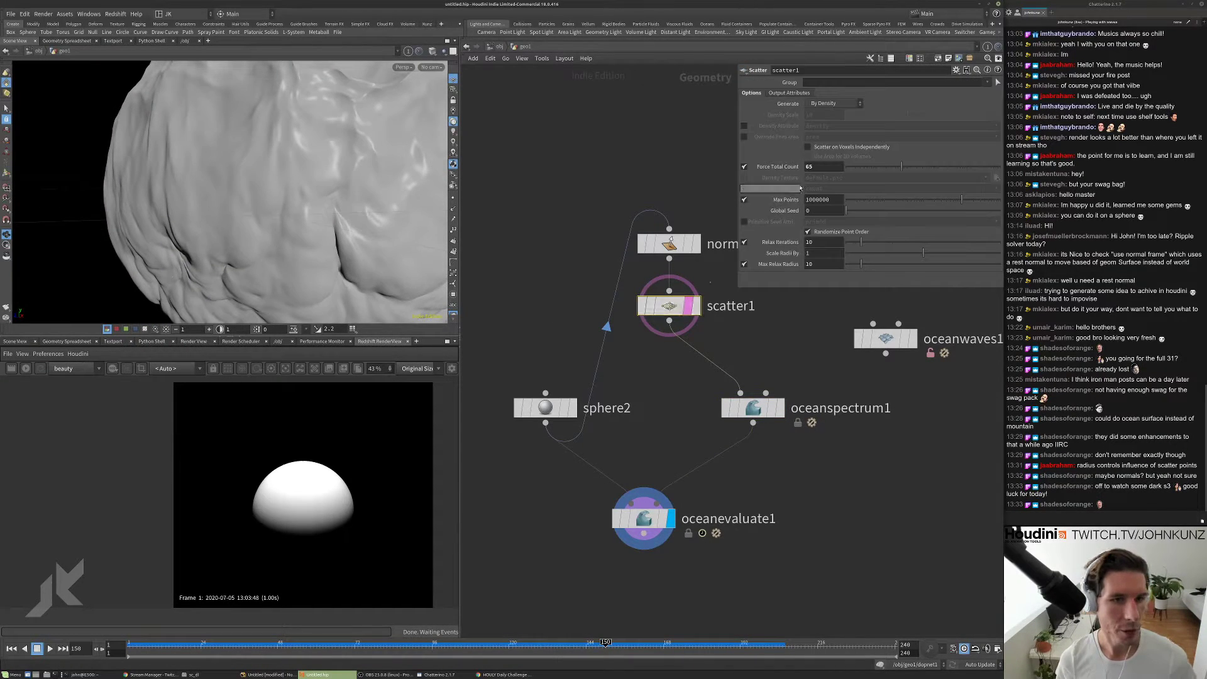
left_click(744, 242)
right_click_drag(333, 204, 267, 203)
left_click_drag(268, 203, 327, 207)
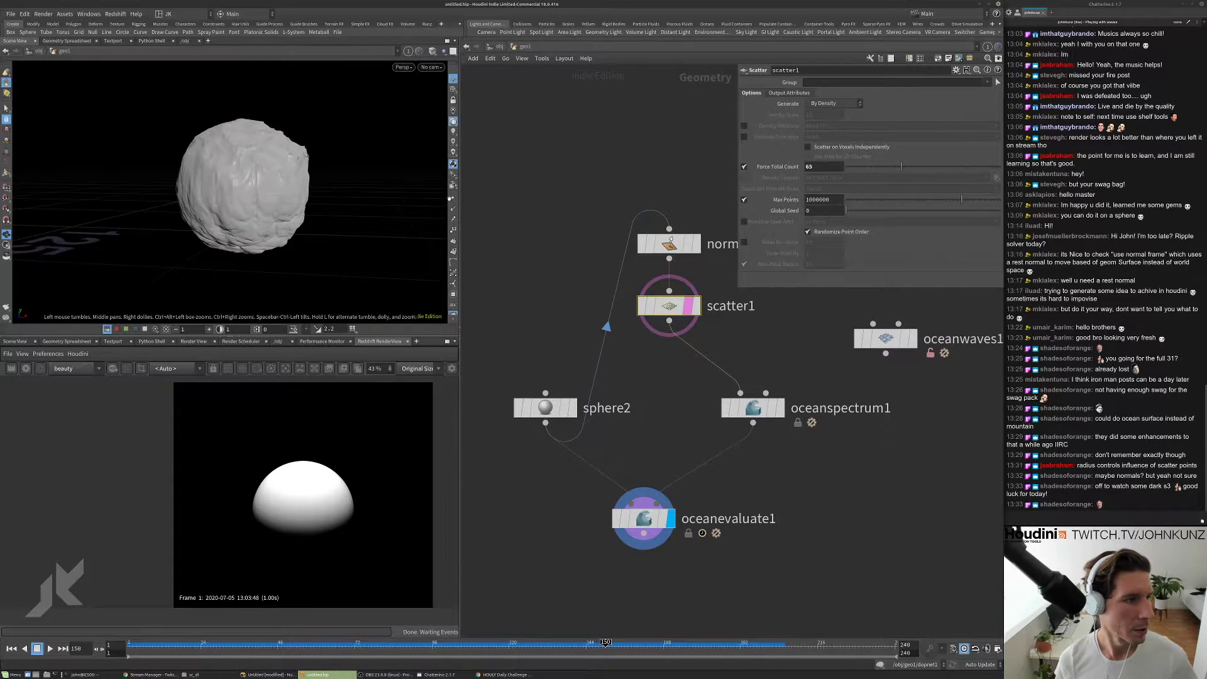
- Set scatter1's global seed to 5.8, play the animation while viewing another side of the sphere and return to the first frame
left_click_drag(895, 212, 935, 211)
left_click_drag(308, 205, 266, 187)
key("Up")
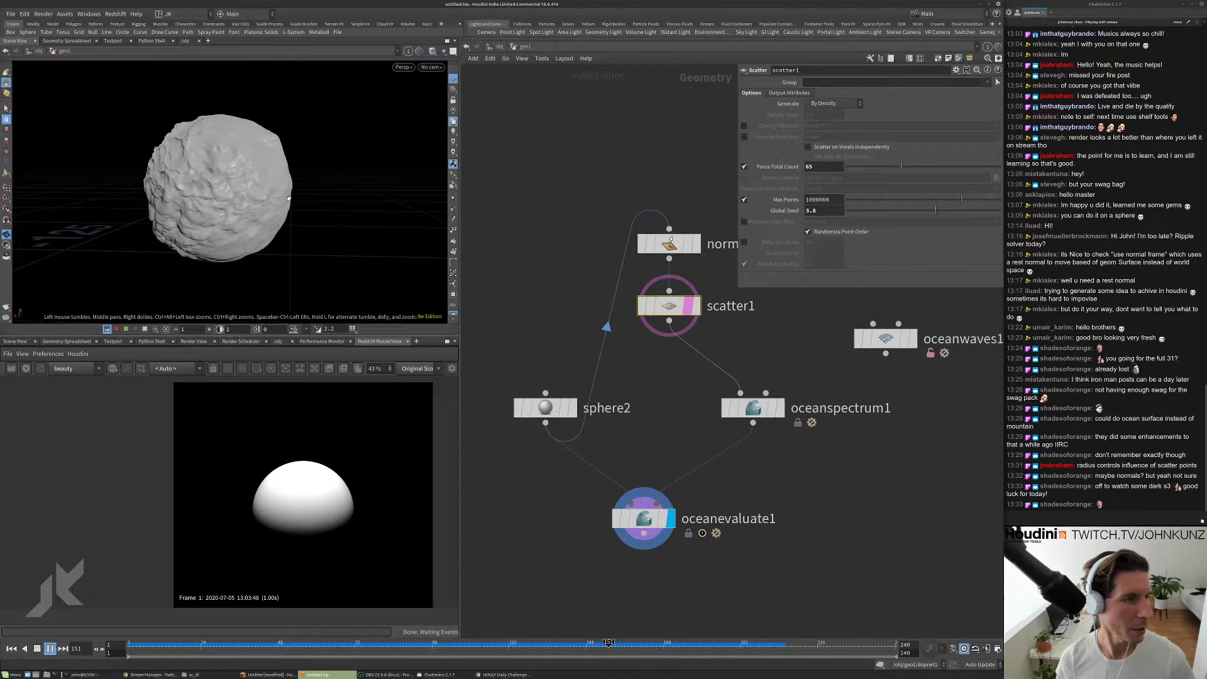
key("ctrl+Up")
- Try several wind speeds on oceanspectrum1, settling on about 3.47
left_click(751, 407)
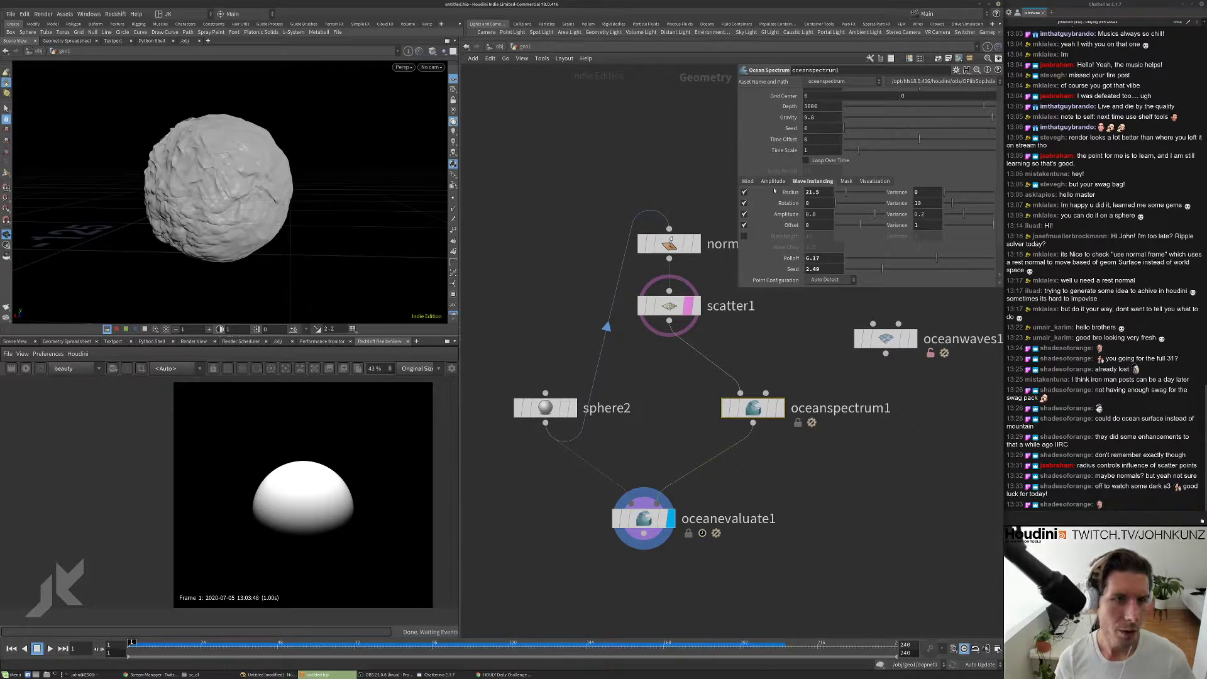
scroll(761, 182, "up", 1)
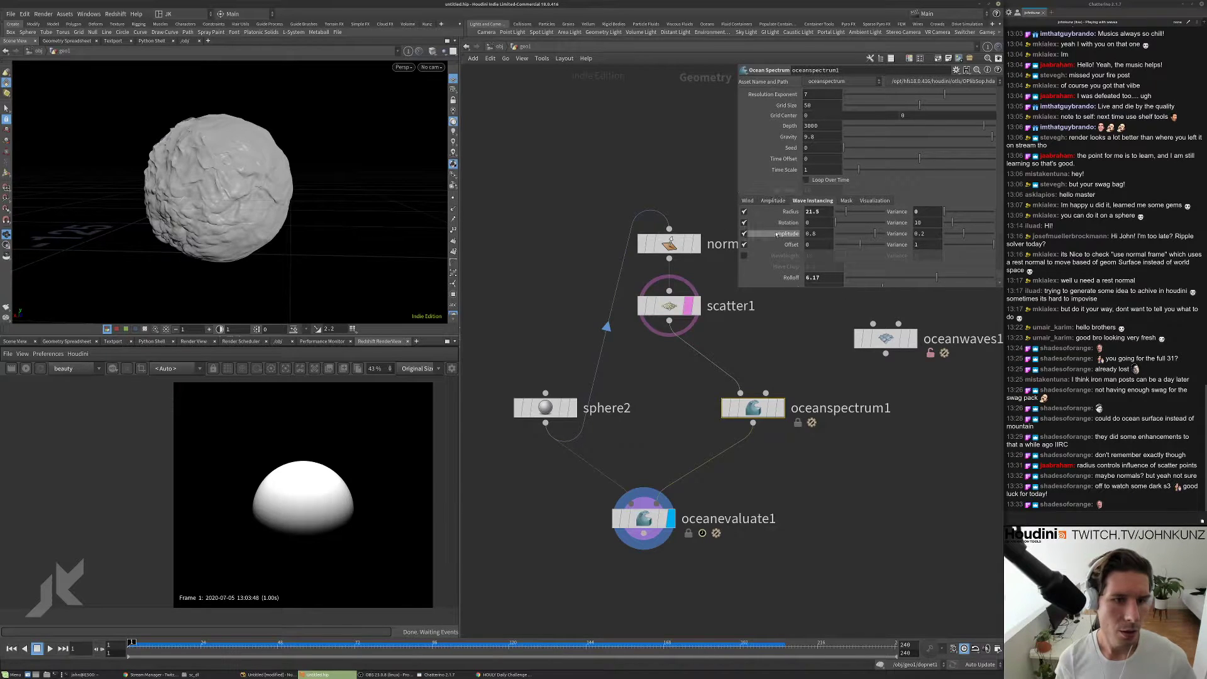
left_click(747, 201)
left_click(930, 225)
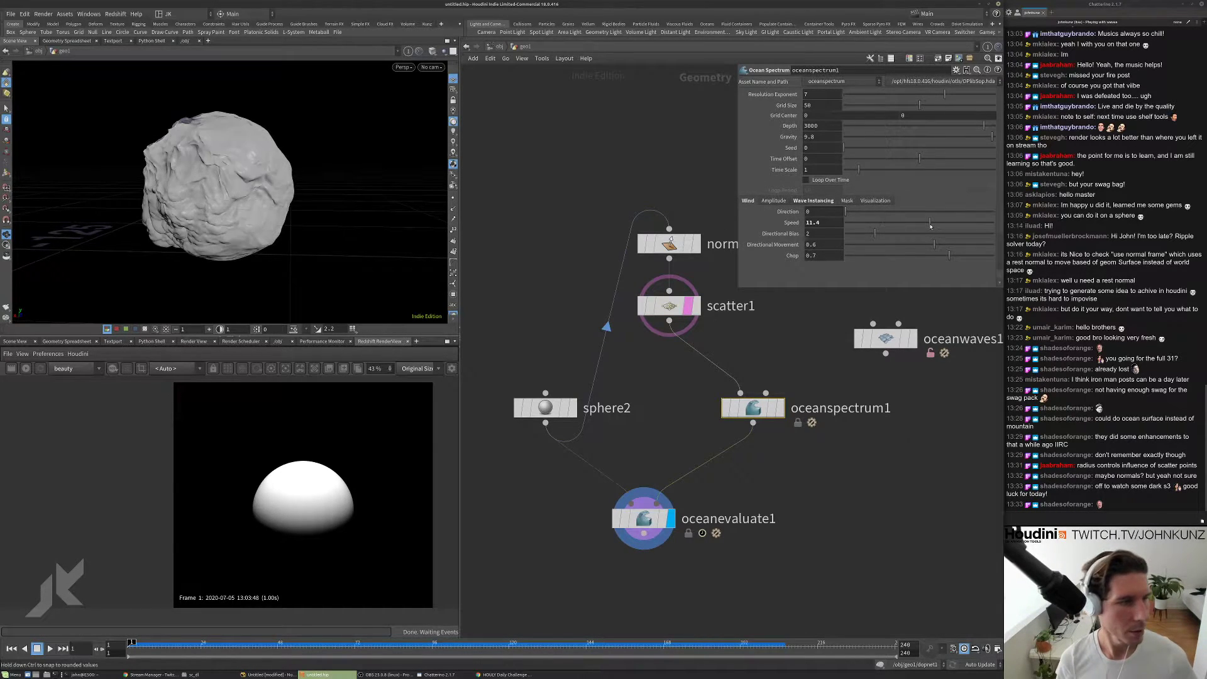
left_click(860, 224)
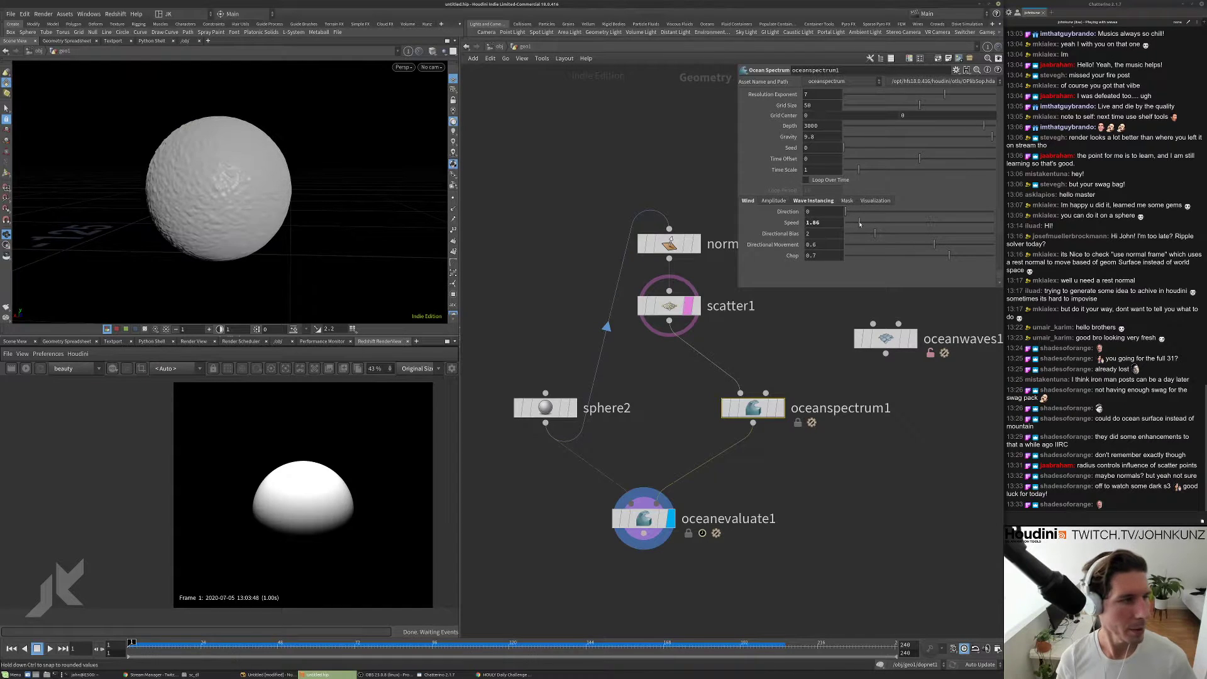
left_click(885, 226)
left_click(873, 225)
- Play the animation, watch the waves with the sphere framed up close, and stop playback
key("Up")
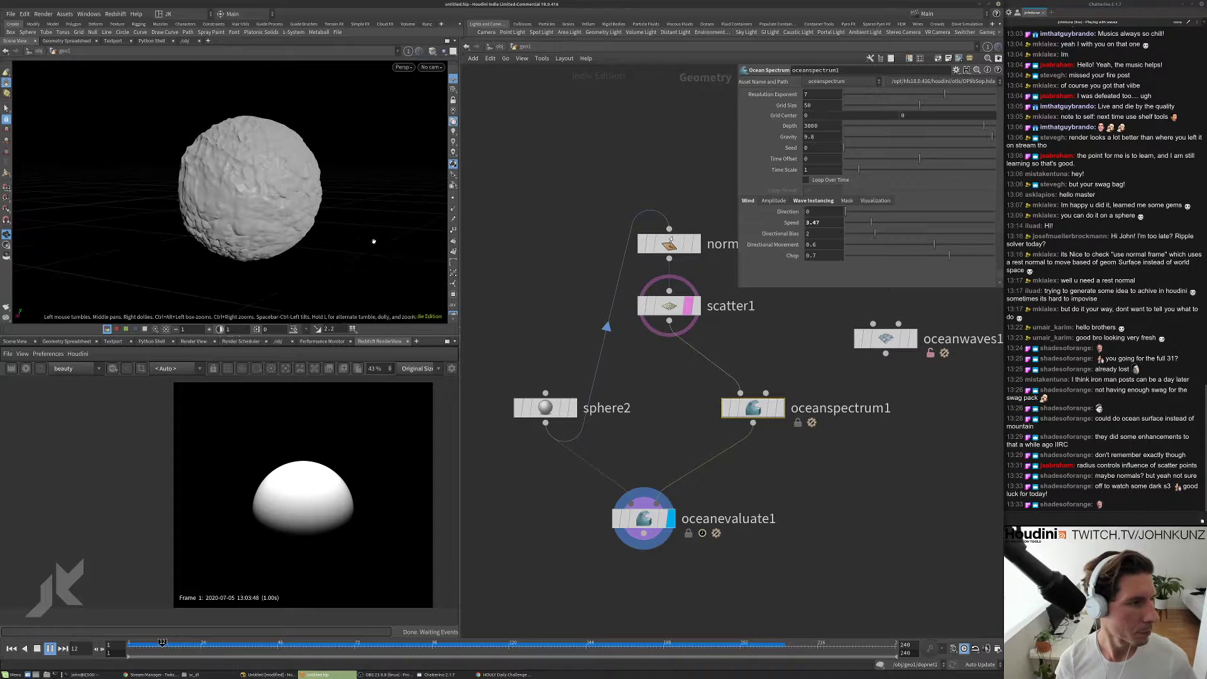
key("g")
scroll(255, 239, "up", 2)
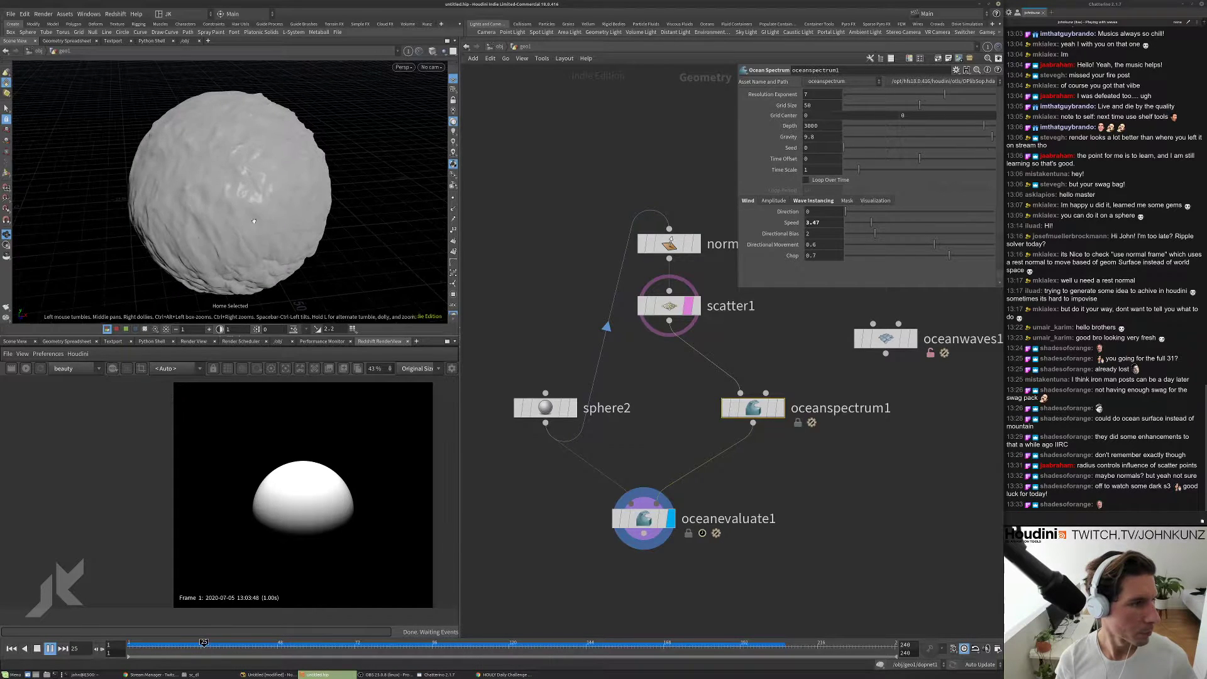
left_click_drag(255, 239, 270, 210)
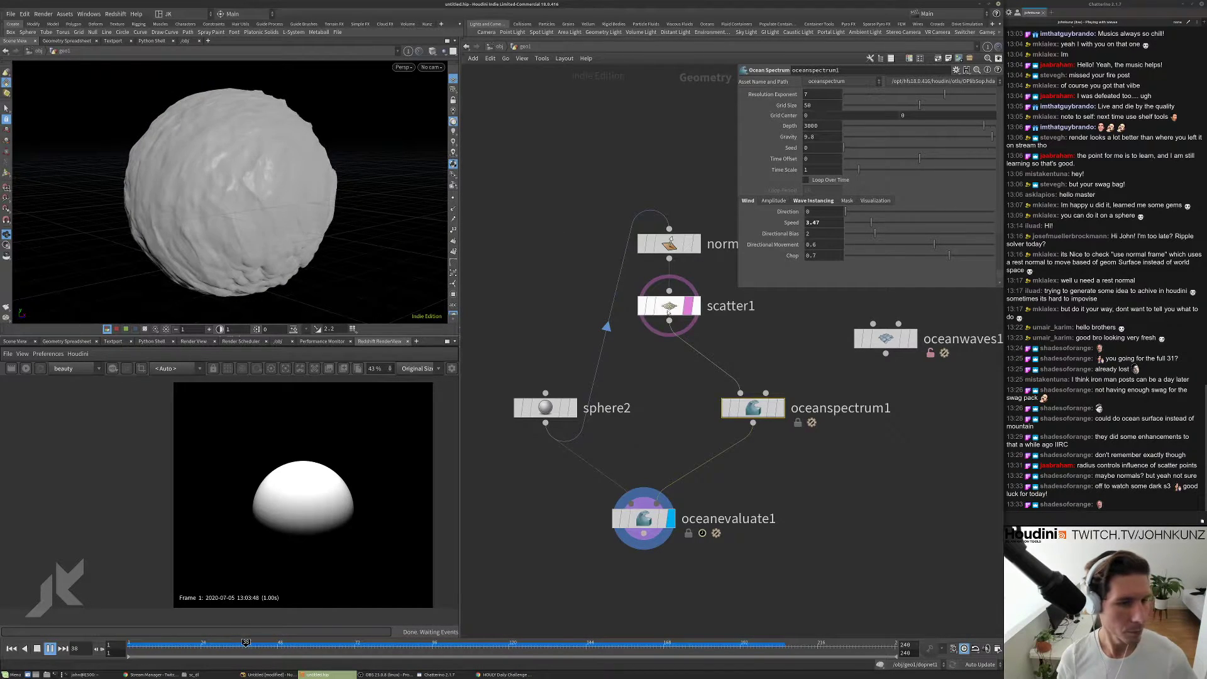
key("Up")
- Enable Relax Iterations on scatter1 with a value of 25, check the scattered points and display oceanevaluate1 again
left_click(663, 306)
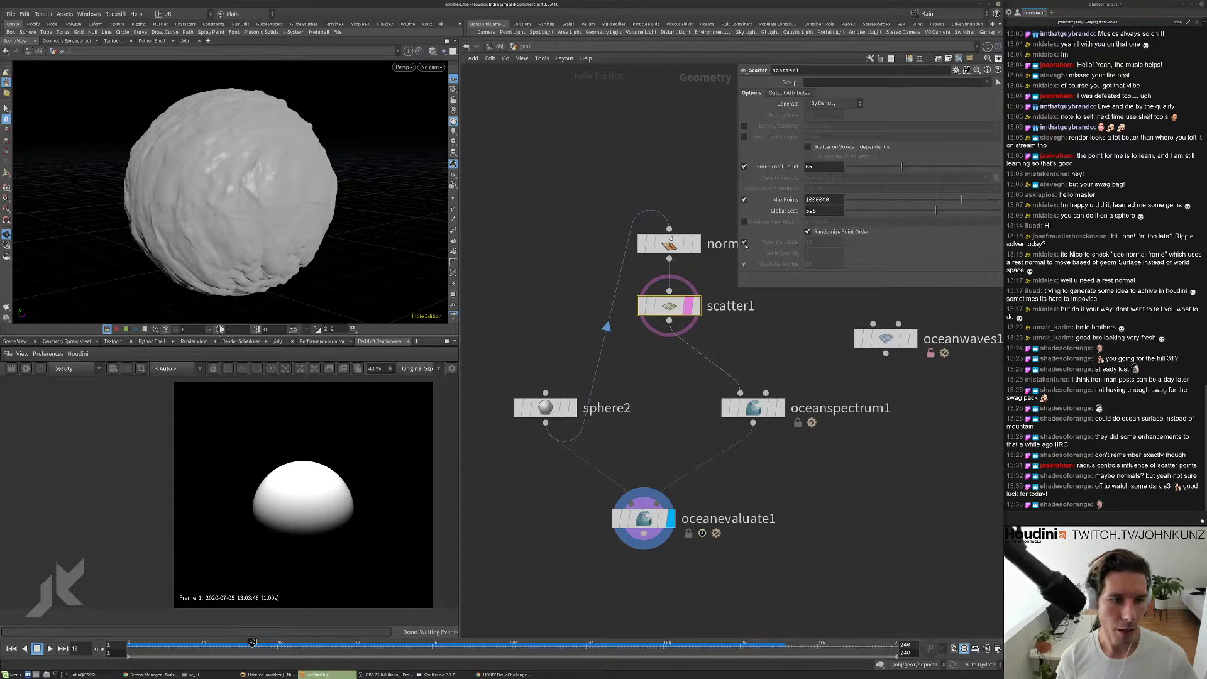
left_click(744, 242)
double_click(815, 242)
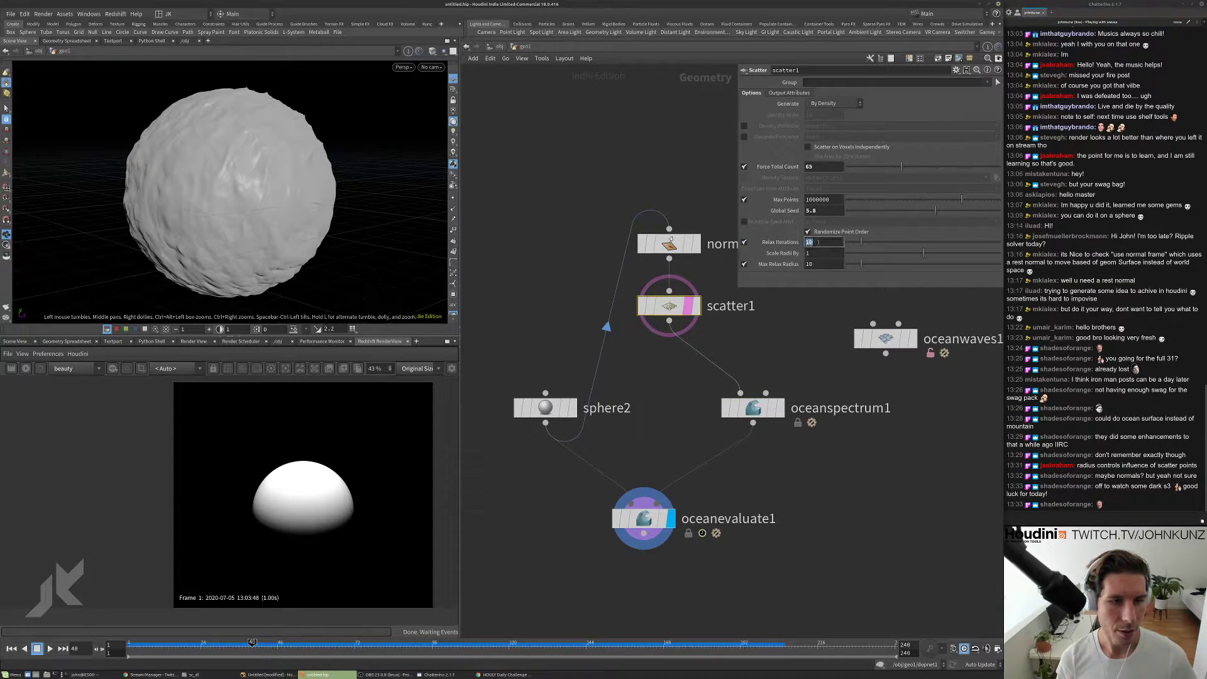
key("Return")
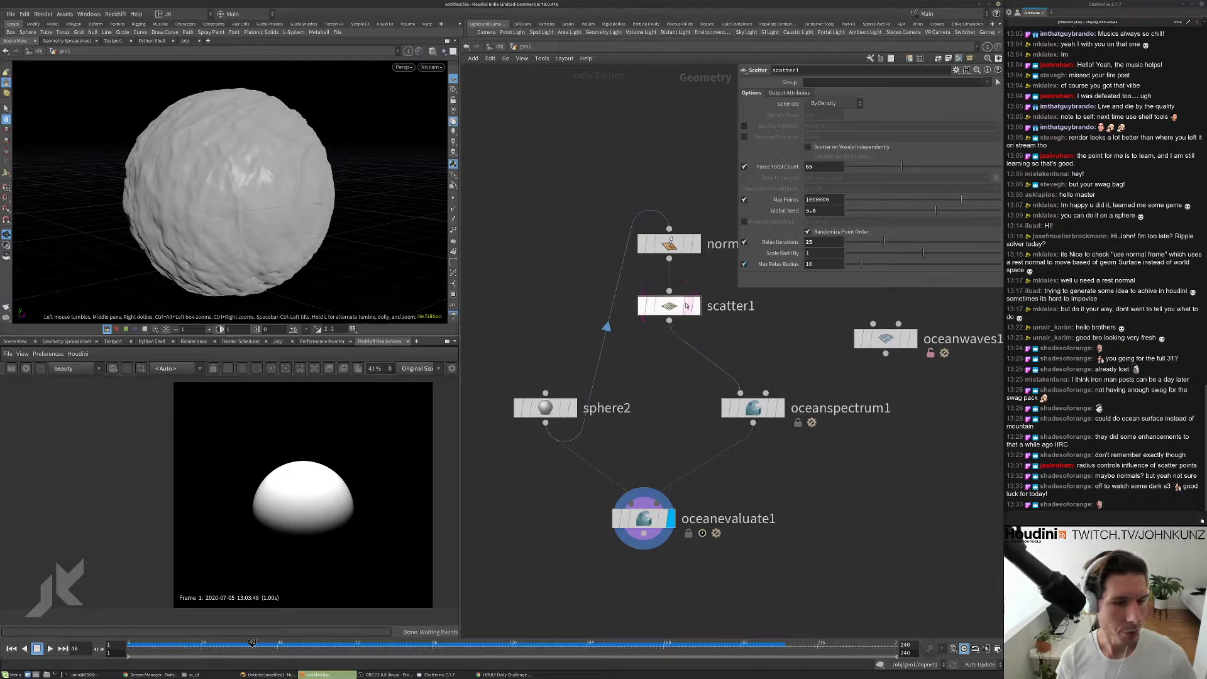
left_click(696, 305)
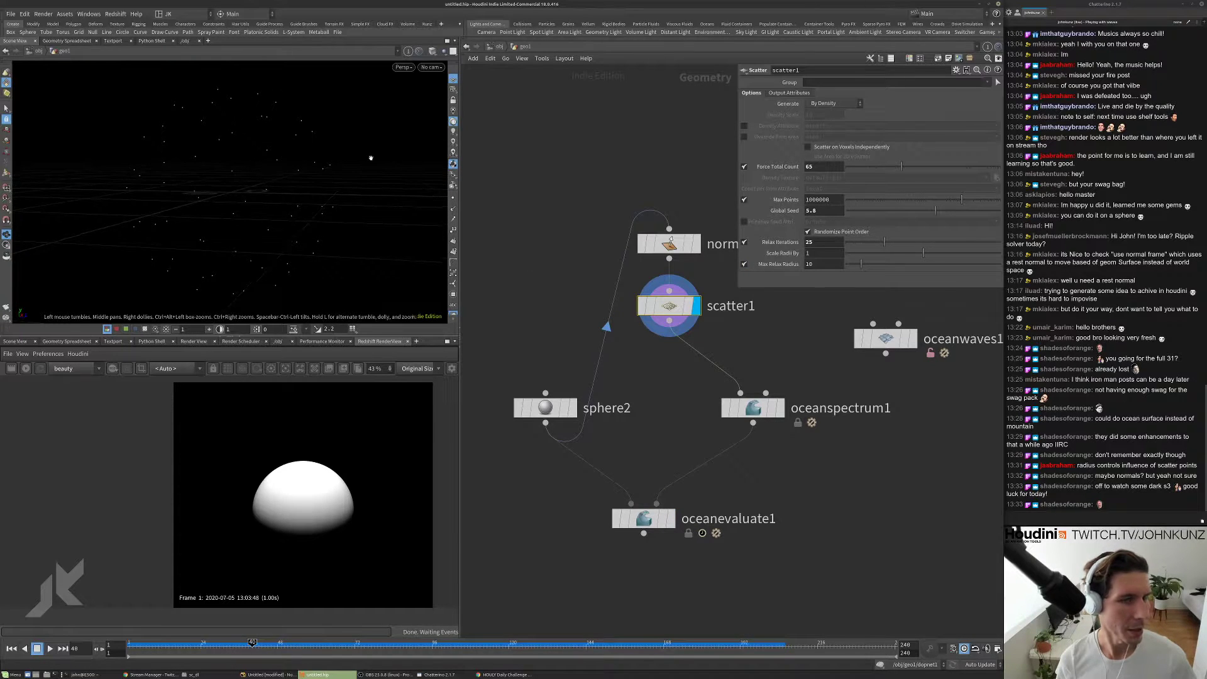
left_click(671, 518)
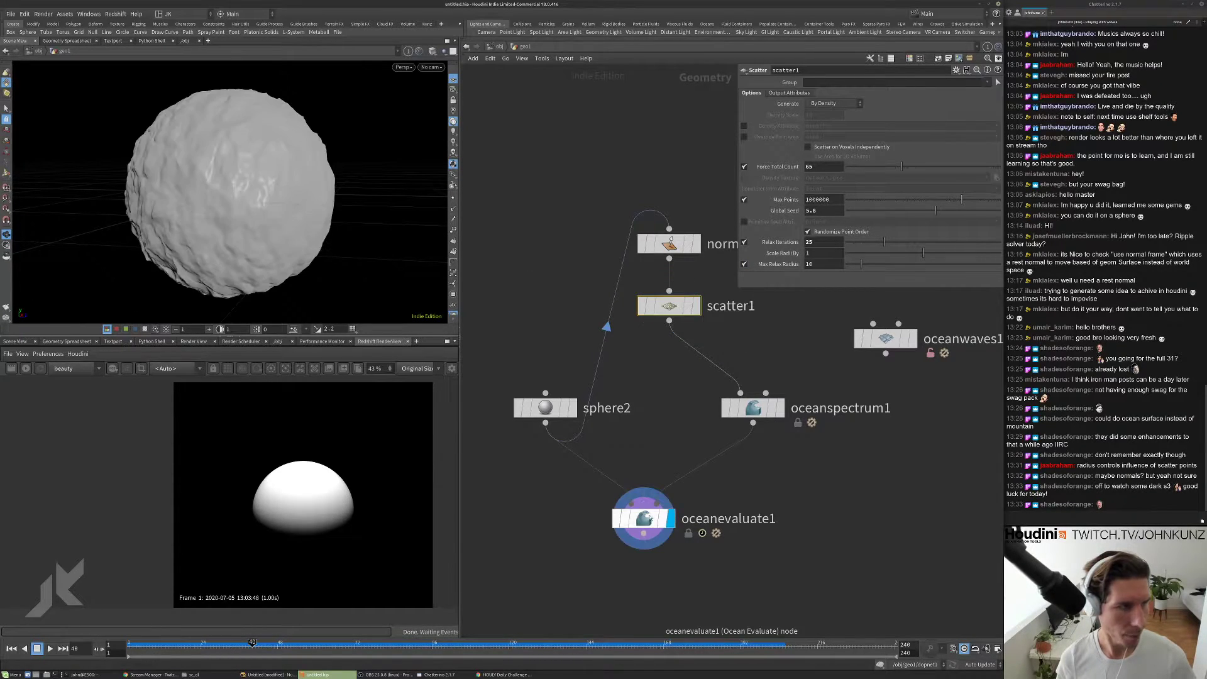
- Set oceanspectrum1's wave instancing radius to 35, play the animation and return to the first frame
left_click(752, 407)
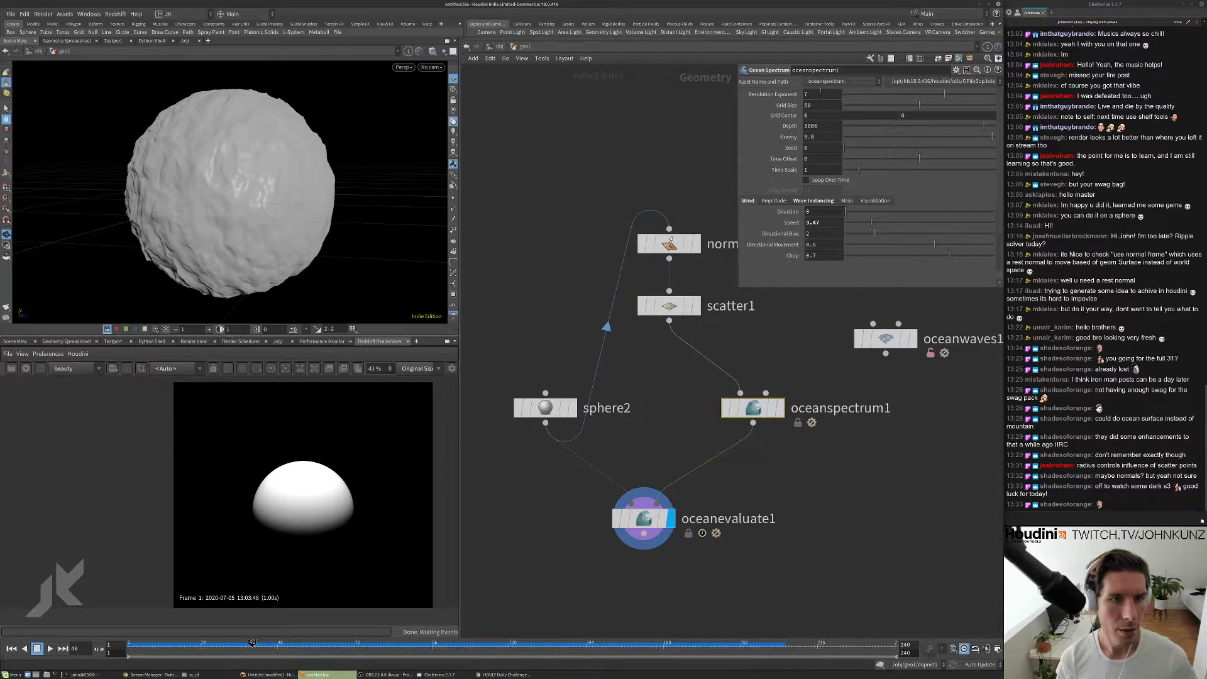
left_click(805, 201)
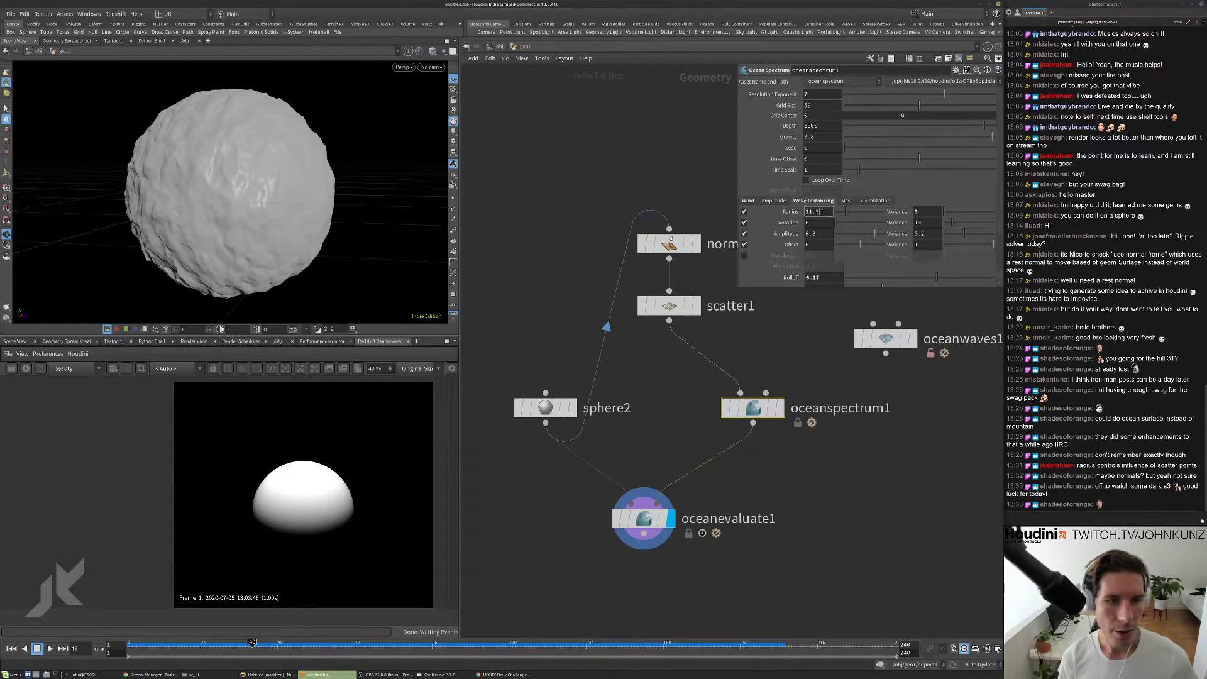
key("Return")
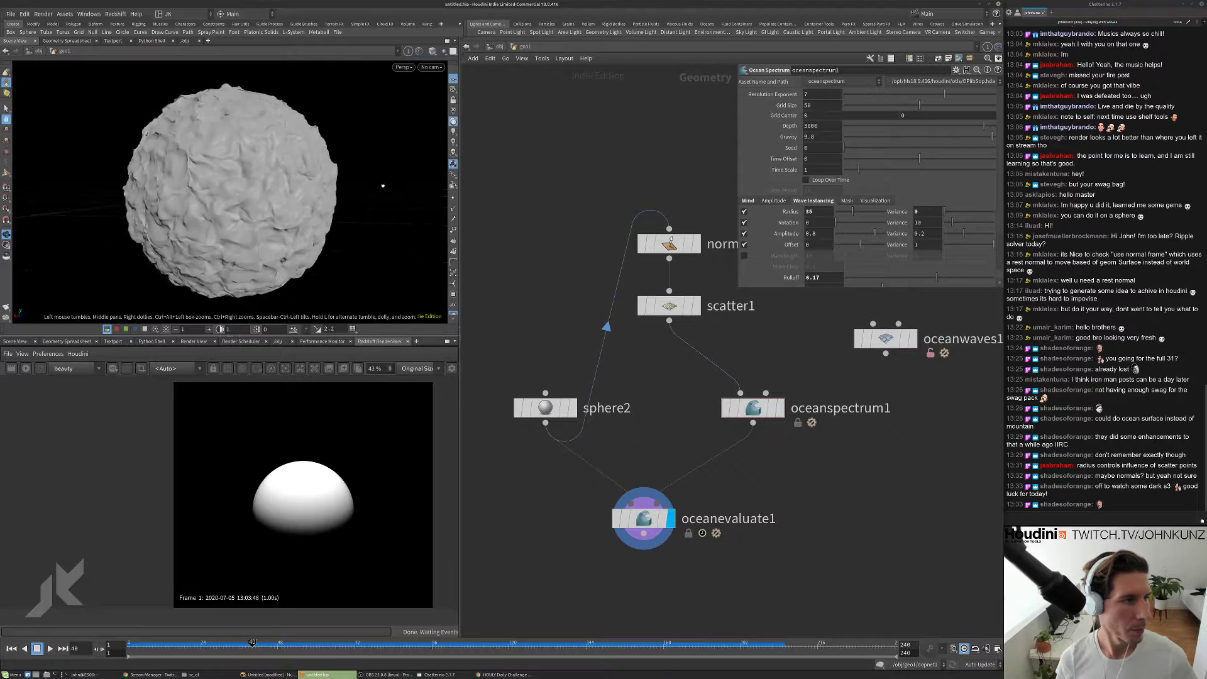
key("Up")
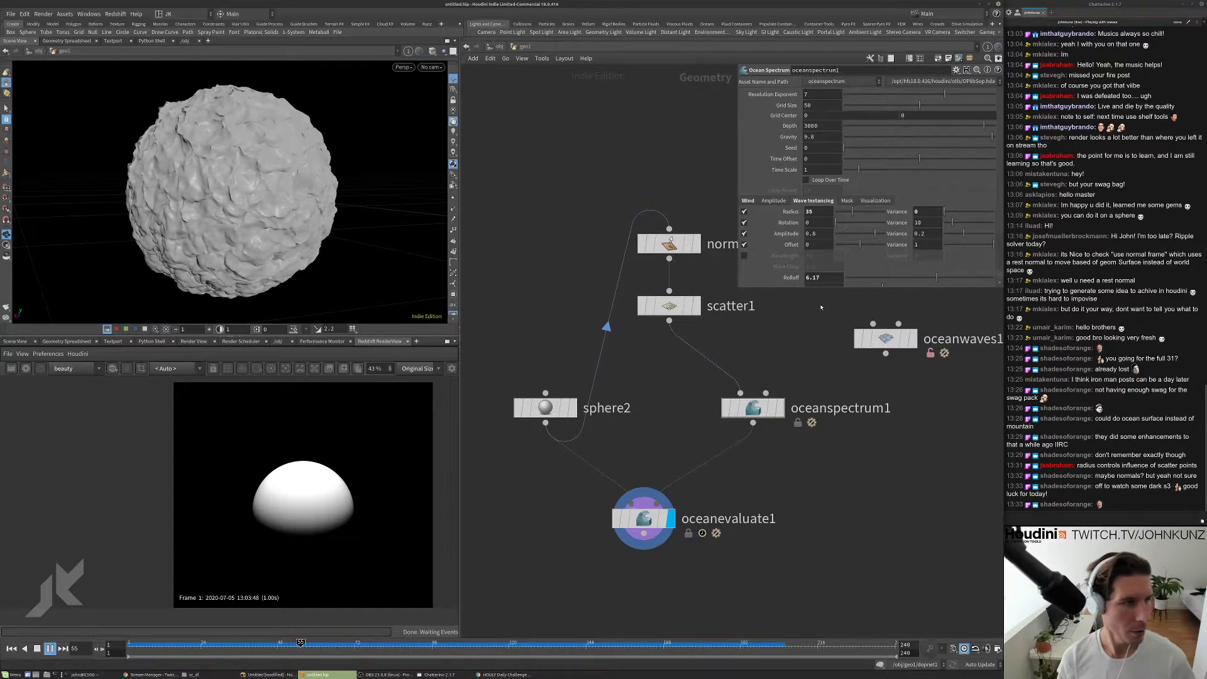
key("ctrl+Up")
- Set sphere2's frequency to 35 and start playing the animation
left_click(545, 408)
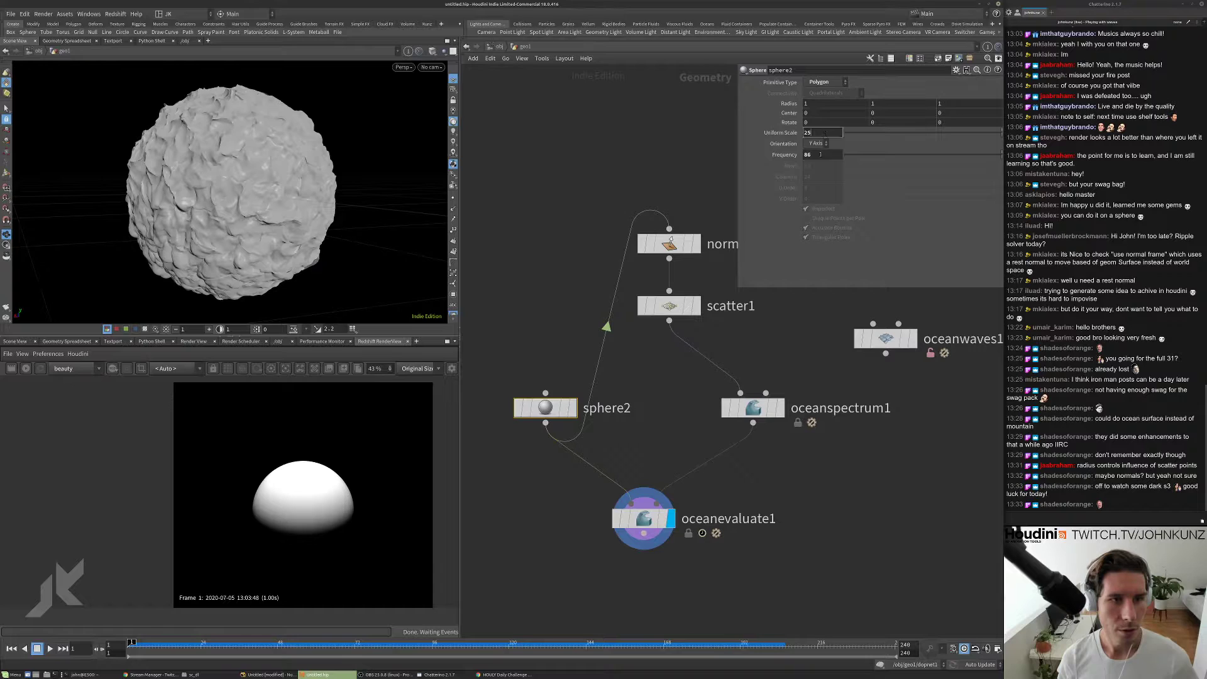
key("Up")
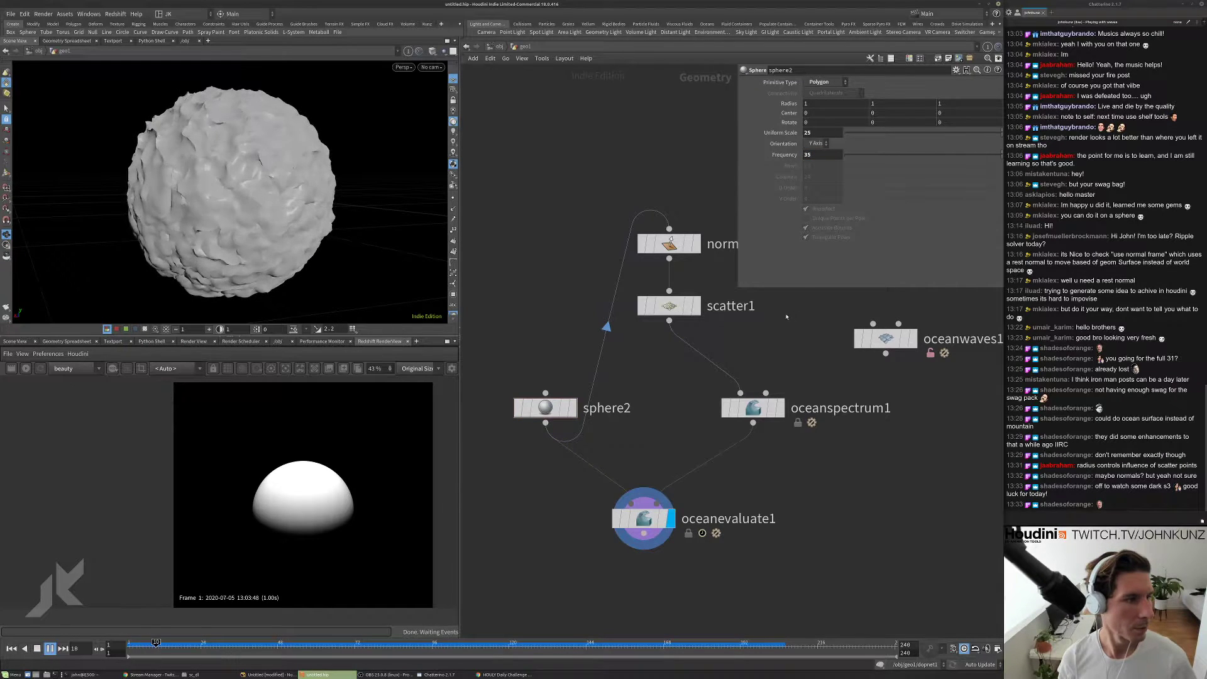
- Set oceanspectrum1's wind speed to 2 and return playback to the first frame
left_click(752, 406)
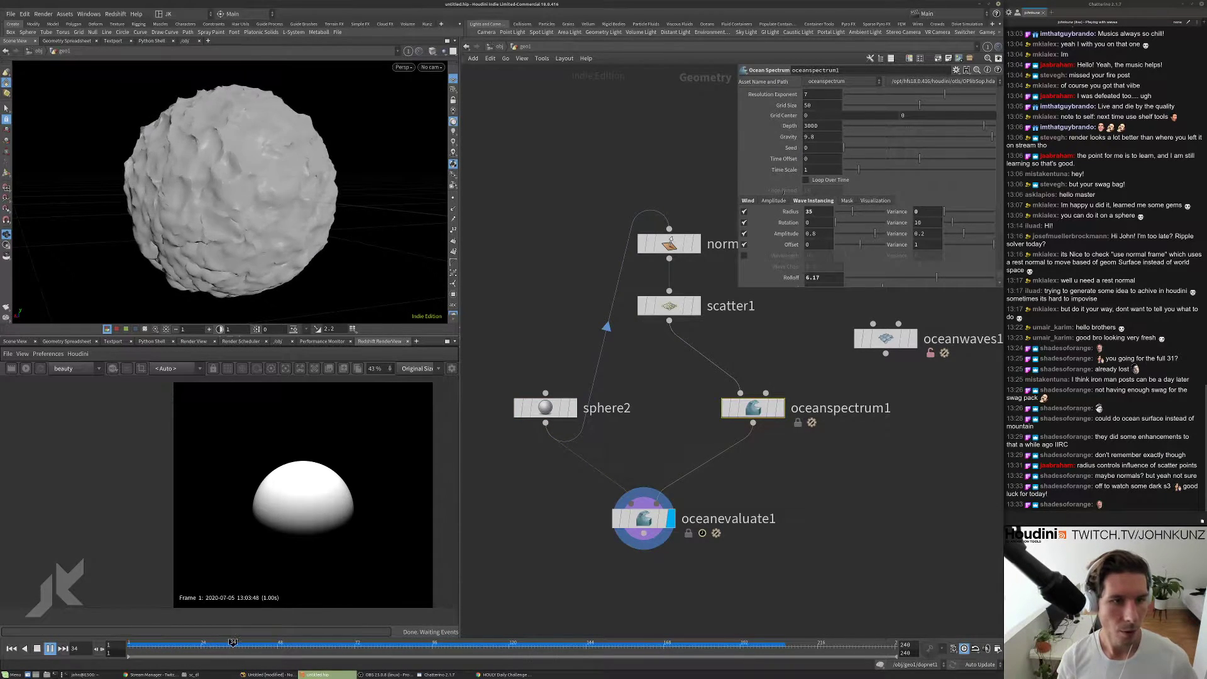
left_click(747, 200)
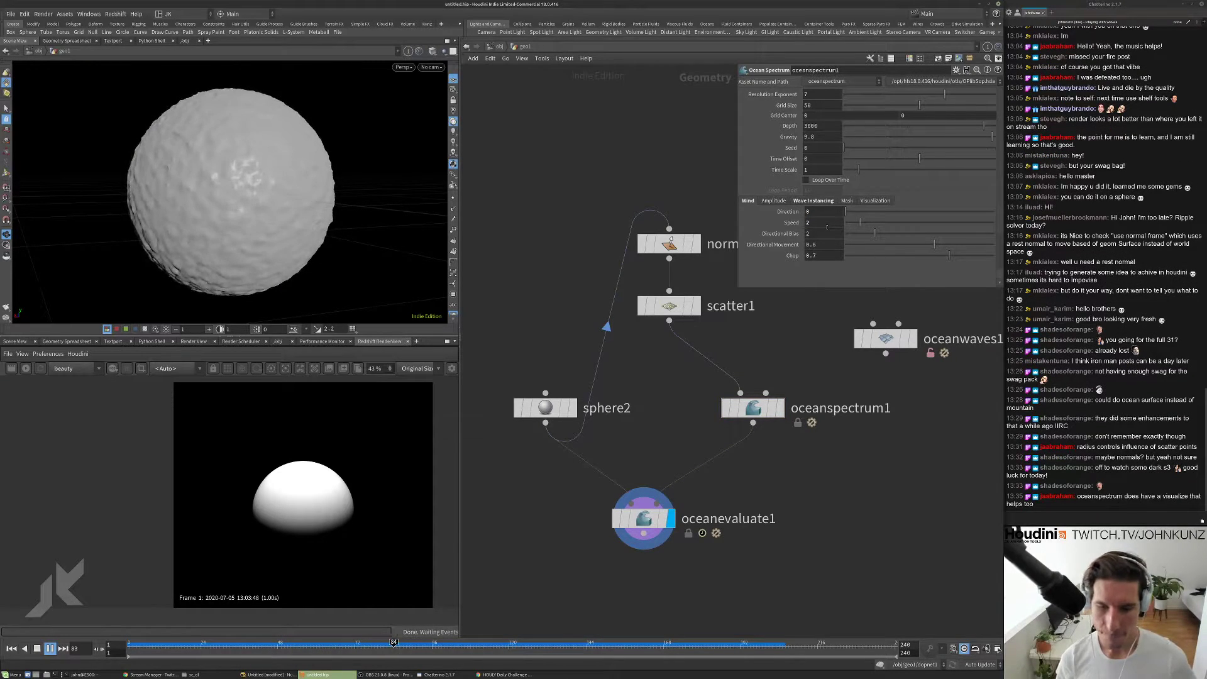
key("ctrl+Up")
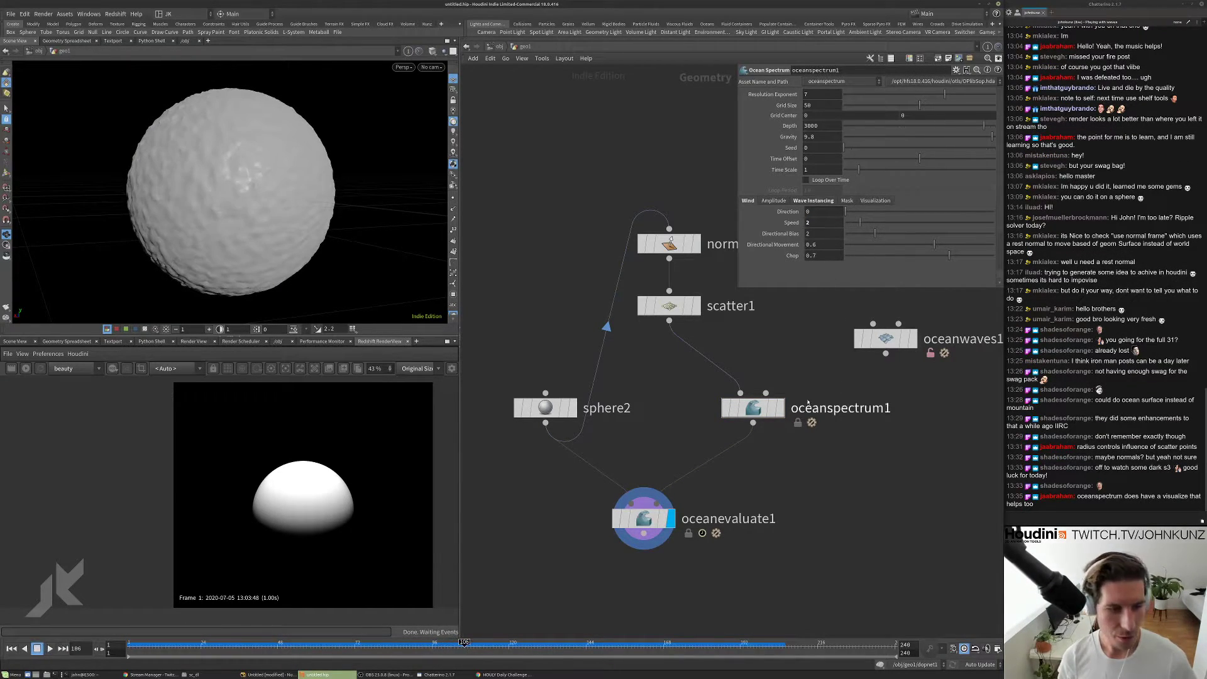
- Display oceanspectrum1 with its visualization set to Wave Instancing and inspect the instance points around the grid
left_click(780, 407)
left_click(754, 408)
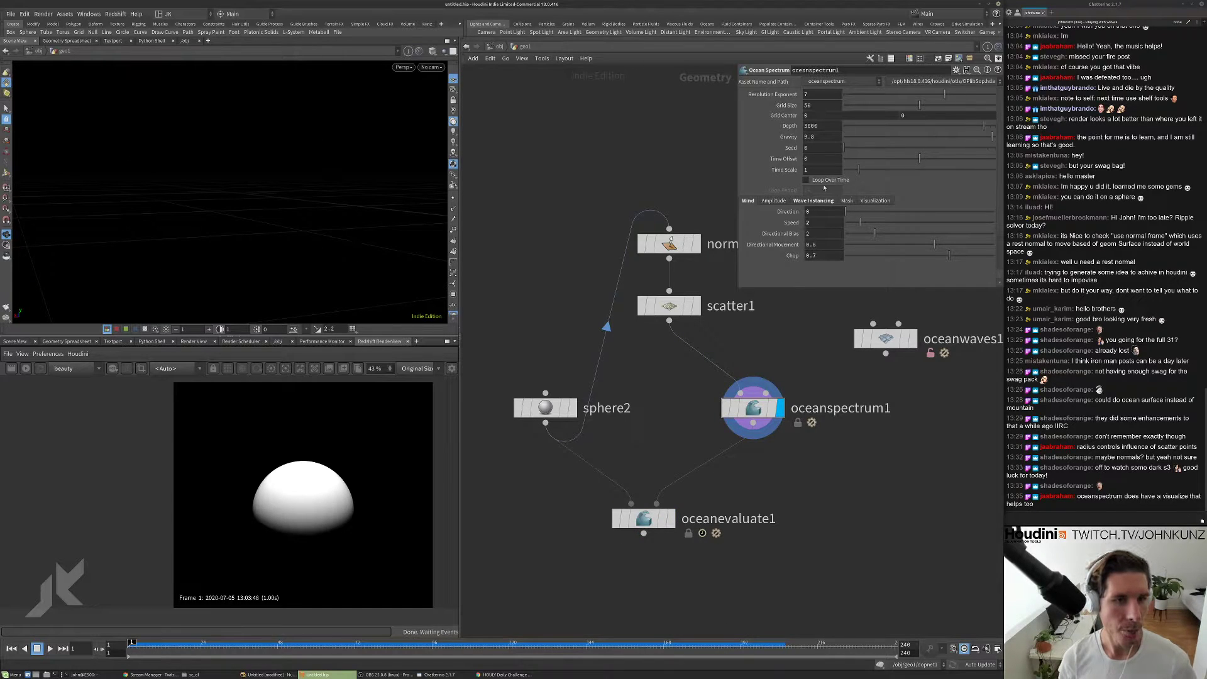
left_click(868, 201)
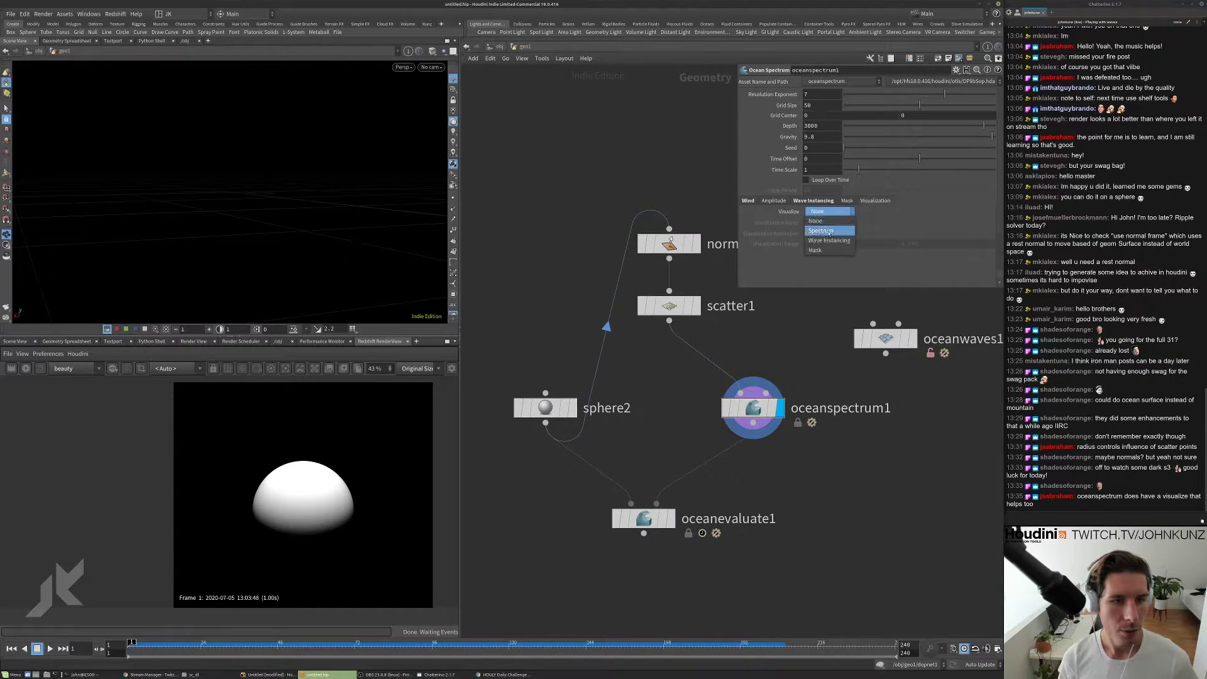
left_click(823, 221)
mouse_move(277, 183)
left_mouse_down()
mouse_move(281, 228)
mouse_move(294, 213)
mouse_move(267, 197)
left_mouse_up()
scroll(258, 188, "up", 5)
middle_click_drag(259, 187, 287, 170)
left_click_drag(288, 170, 195, 241)
right_click_drag(195, 241, 199, 222)
left_click_drag(198, 222, 210, 223)
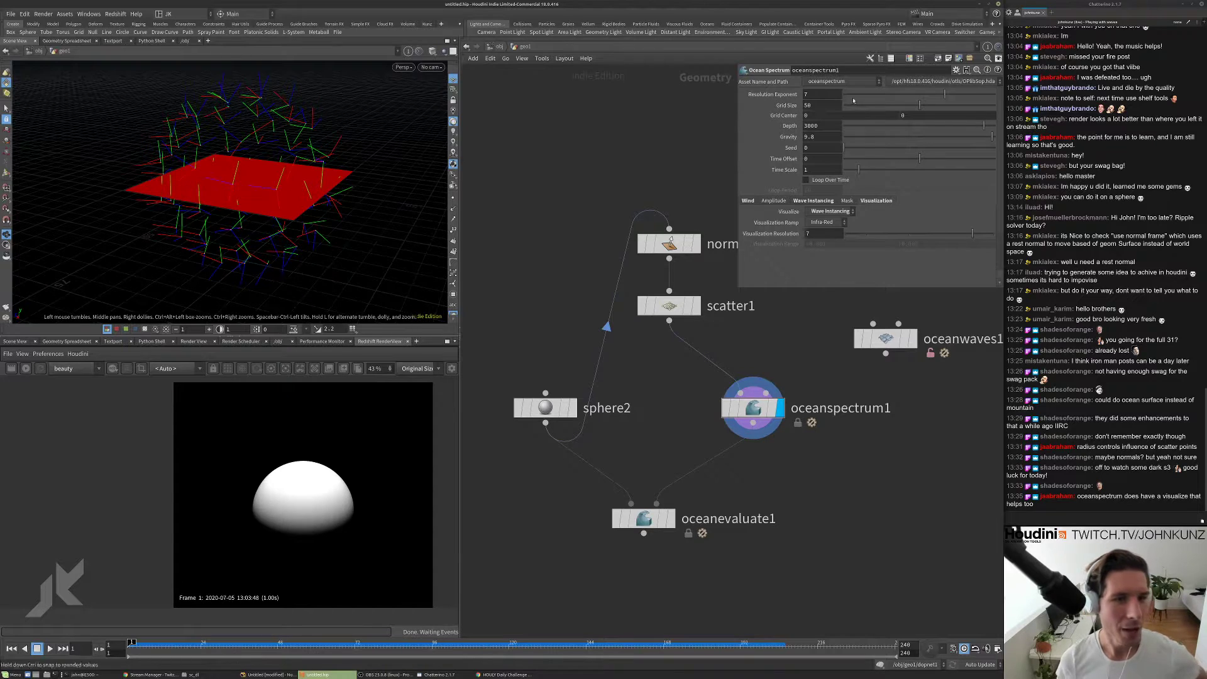
- Set oceanspectrum1's resolution exponent to 8 and undo the trial change to its grid size
left_click_drag(911, 107, 995, 119)
key("ctrl+z")
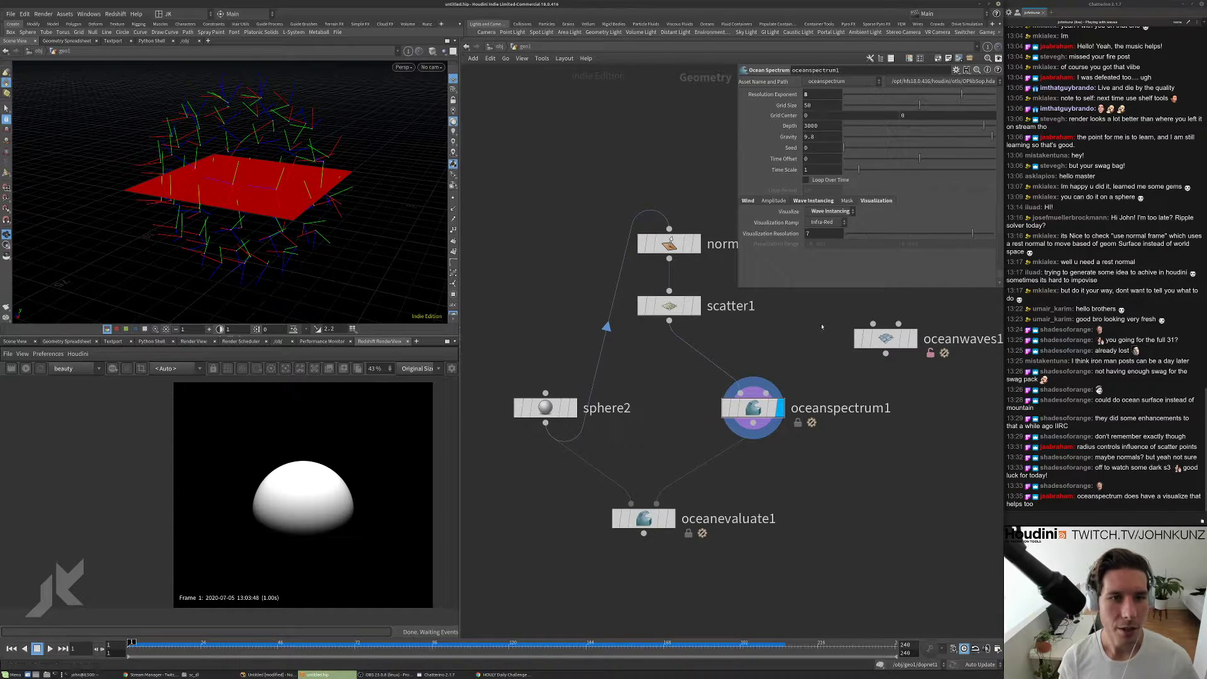
- Visualize oceanspectrum1's Spectrum, inspect it from closer and from above, and switch the visualization back to Wave Instancing
left_click(830, 211)
left_click(825, 232)
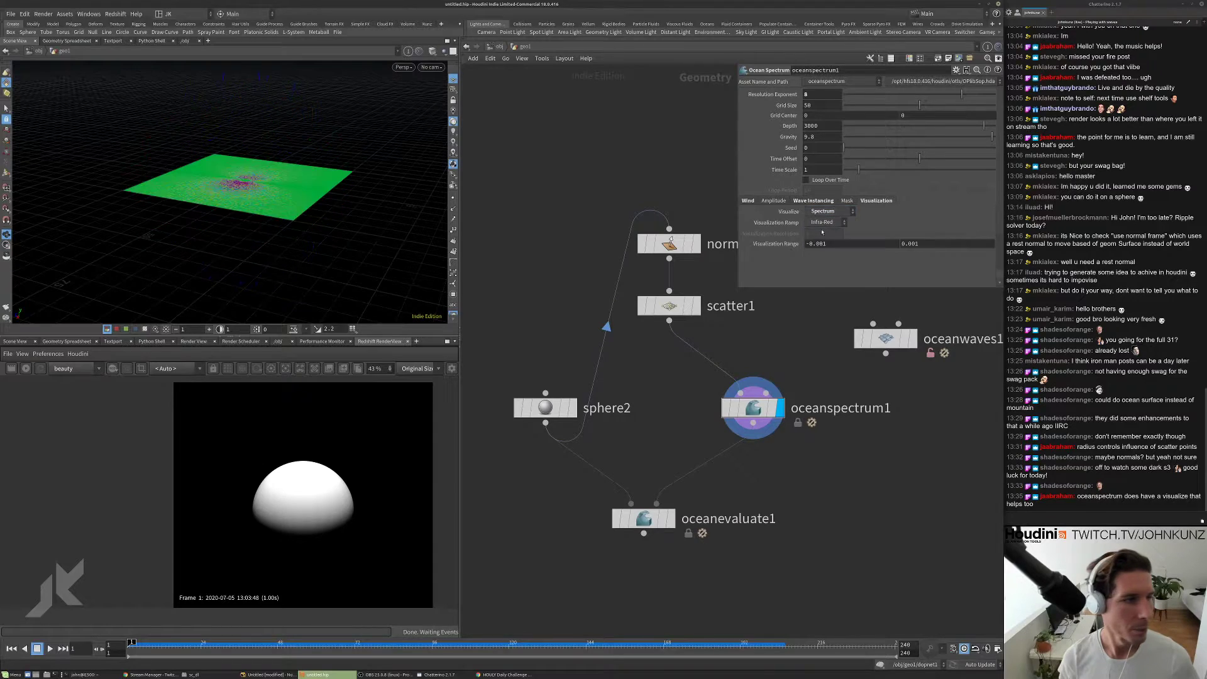
left_click_drag(307, 206, 297, 251)
right_click_drag(296, 252, 179, 212)
left_click_drag(179, 213, 265, 227)
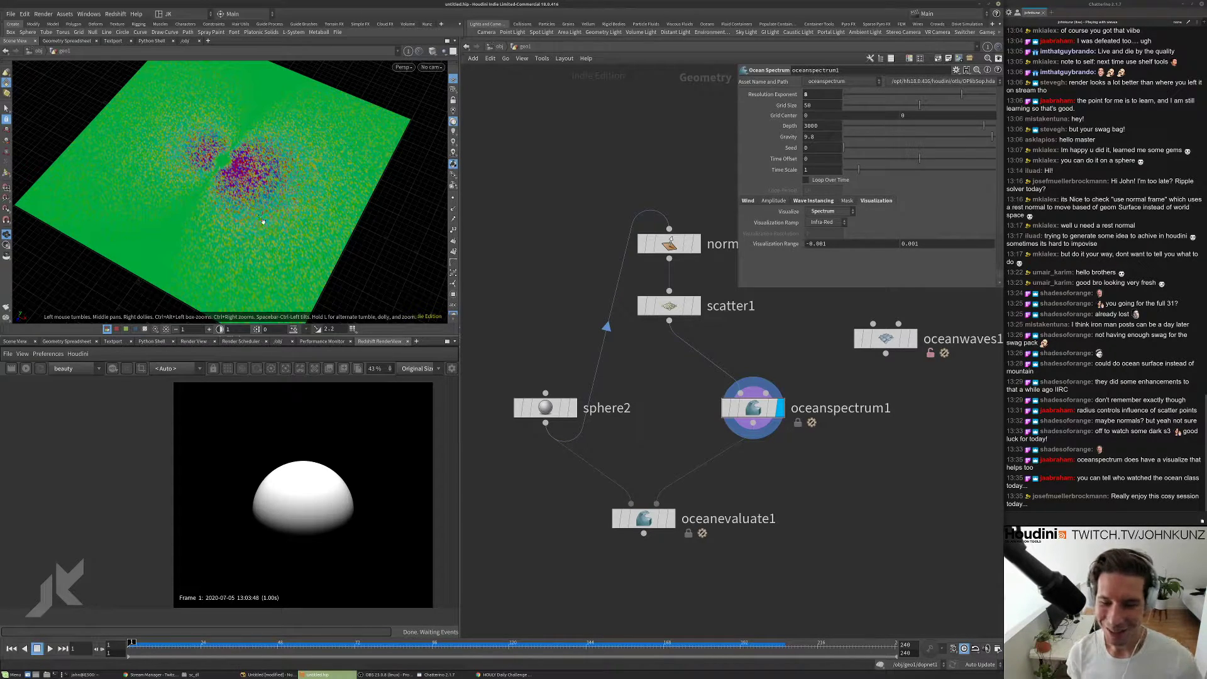
left_click_drag(259, 218, 289, 204)
left_click(827, 212)
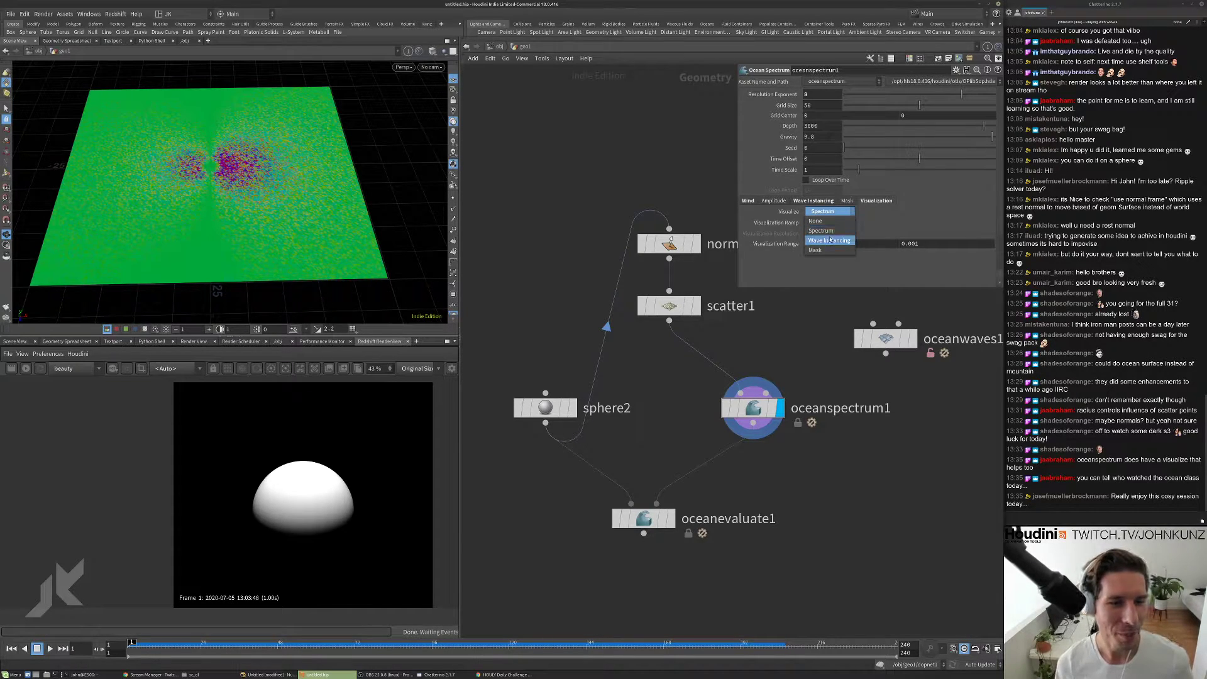
left_click(829, 240)
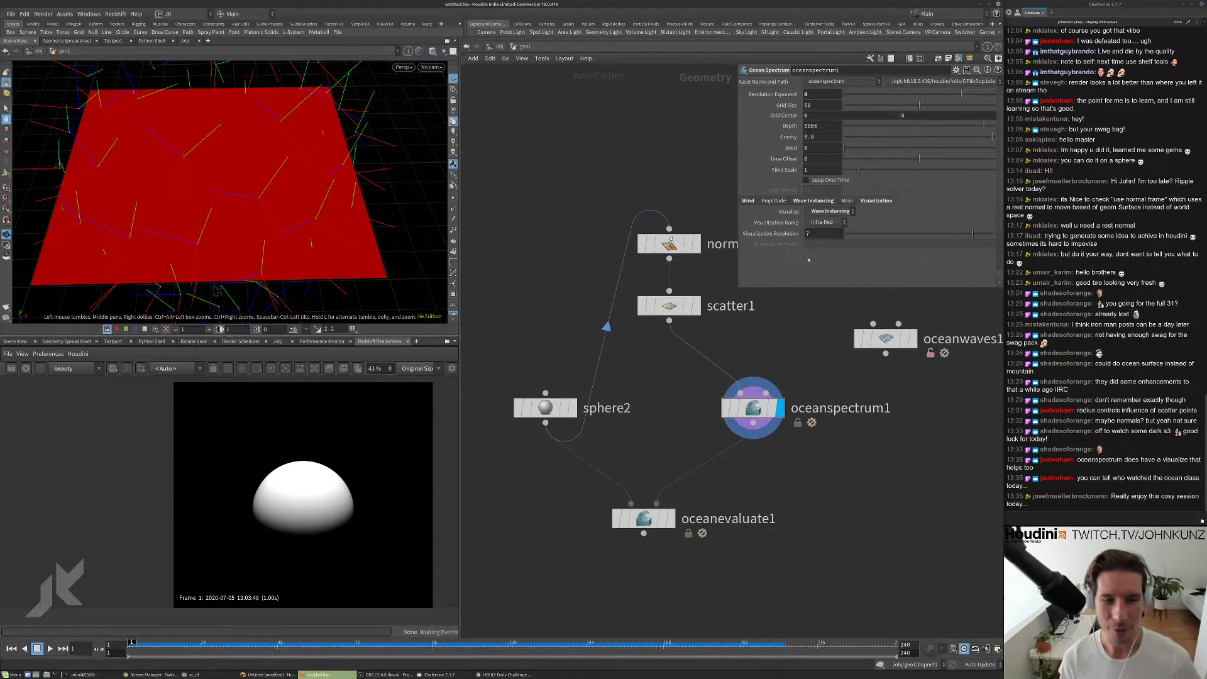
- Move sphere2 slightly higher in the network and display the oceanevaluate1 result
scroll(811, 308, "down", 2)
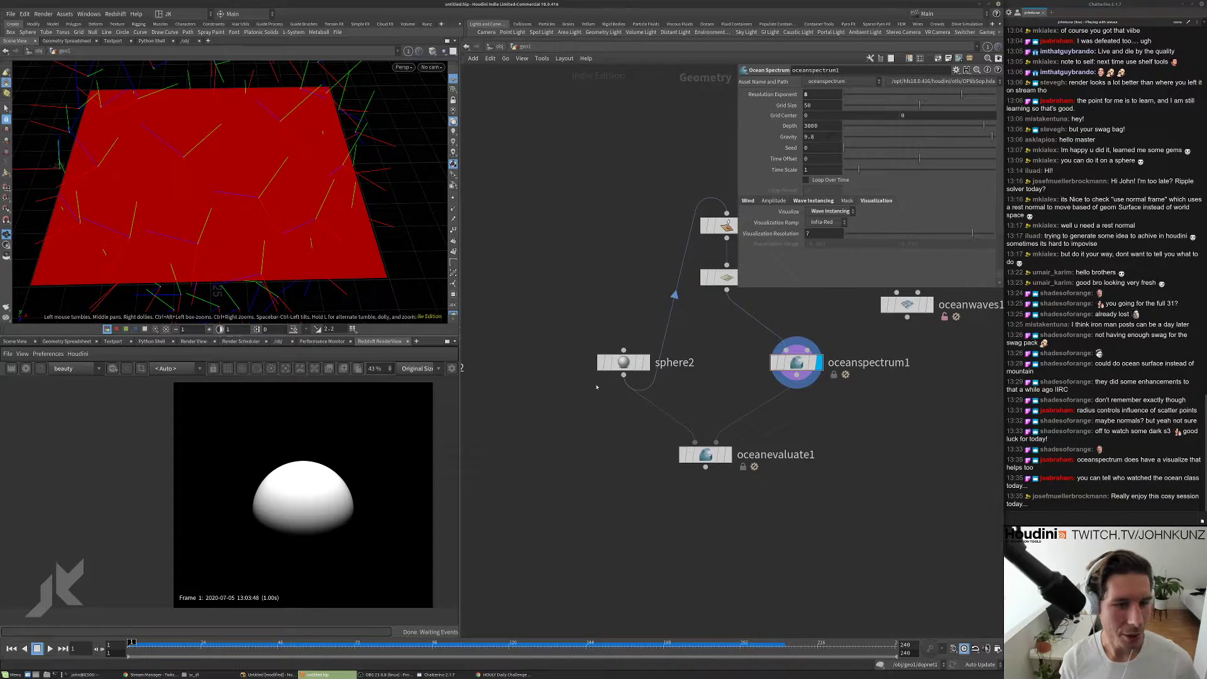
left_click_drag(623, 364, 619, 328)
middle_click_drag(733, 462, 741, 440)
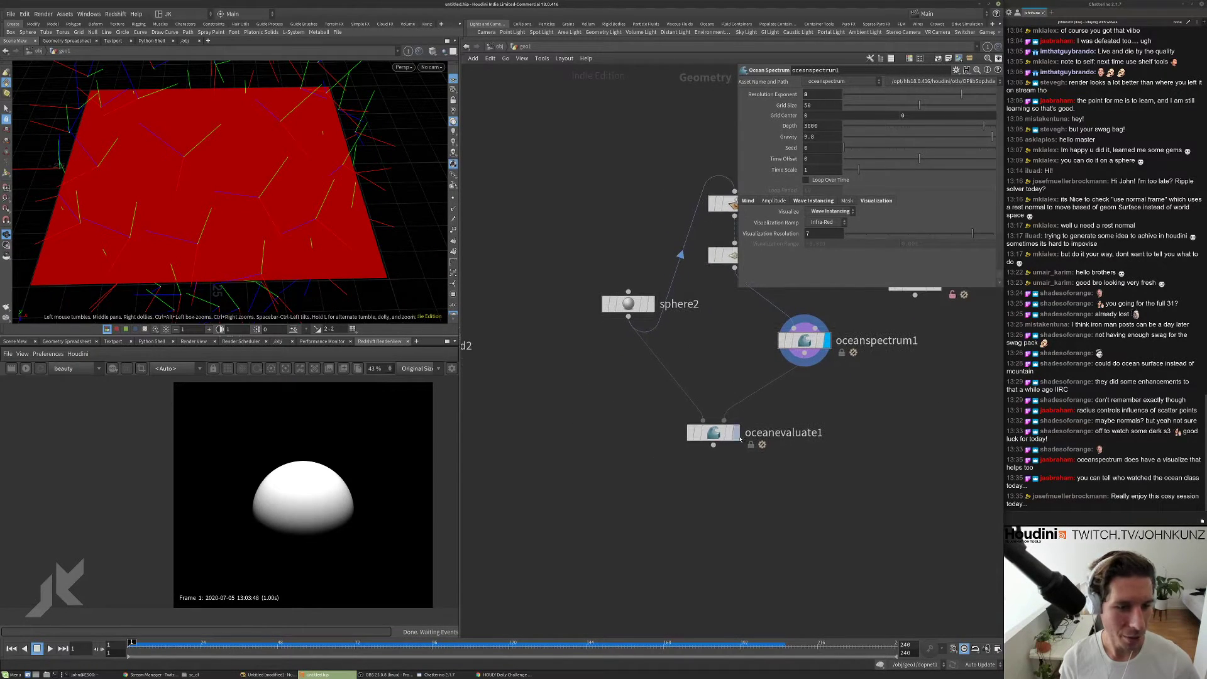
left_click(737, 434)
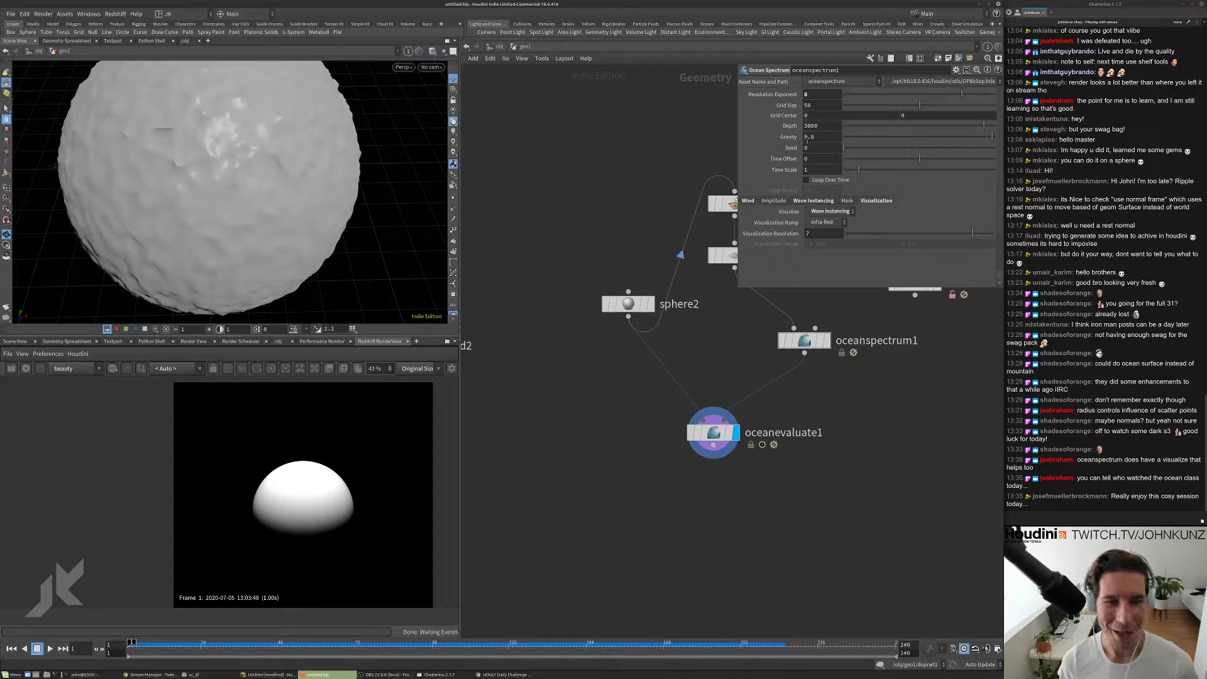
- Set oceanspectrum1's wind speed to 5.38
middle_click_drag(822, 382, 781, 408)
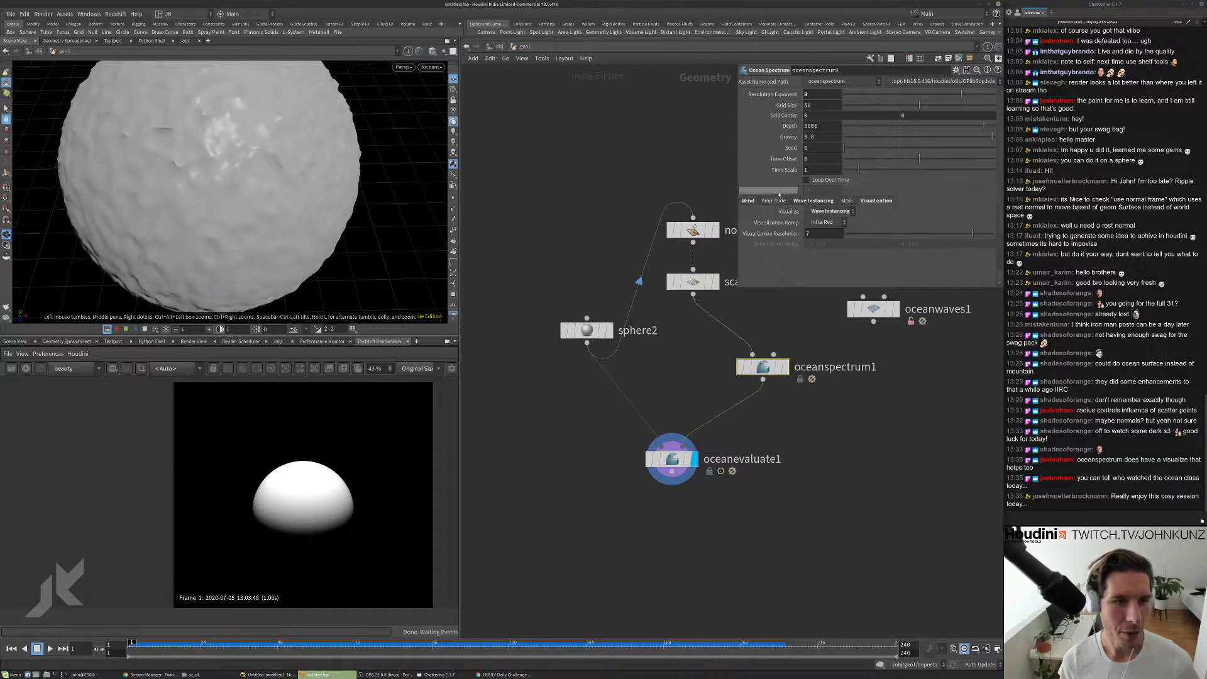
left_click(749, 200)
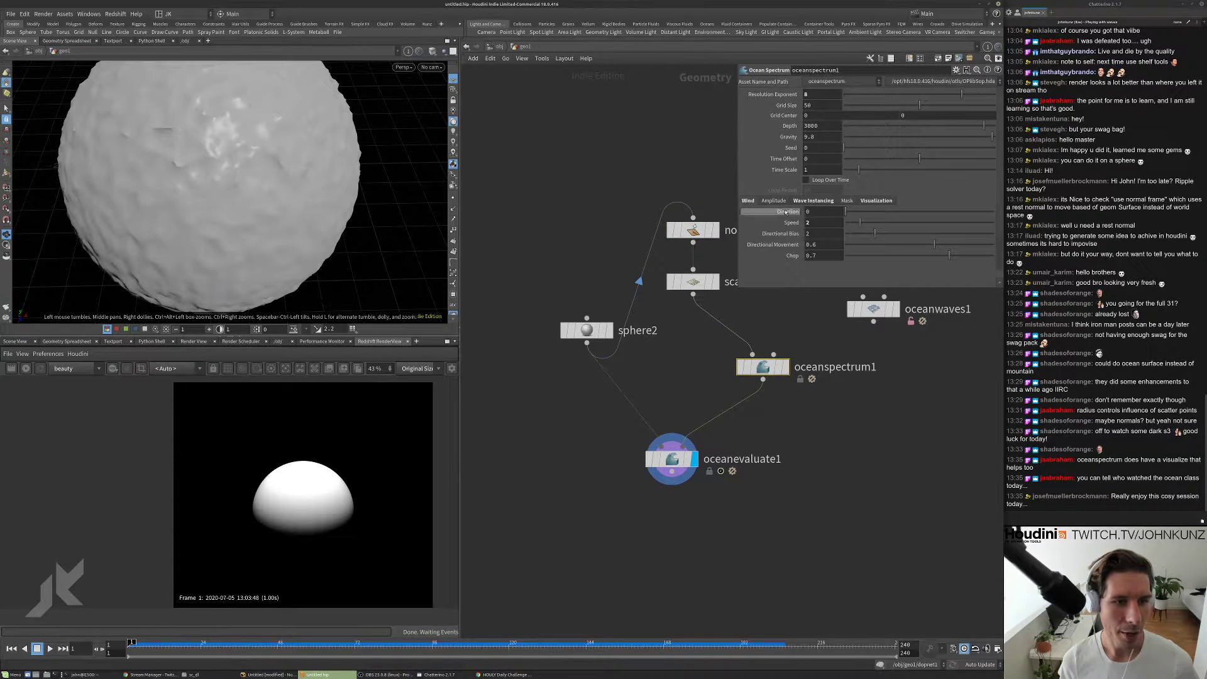
left_click(885, 223)
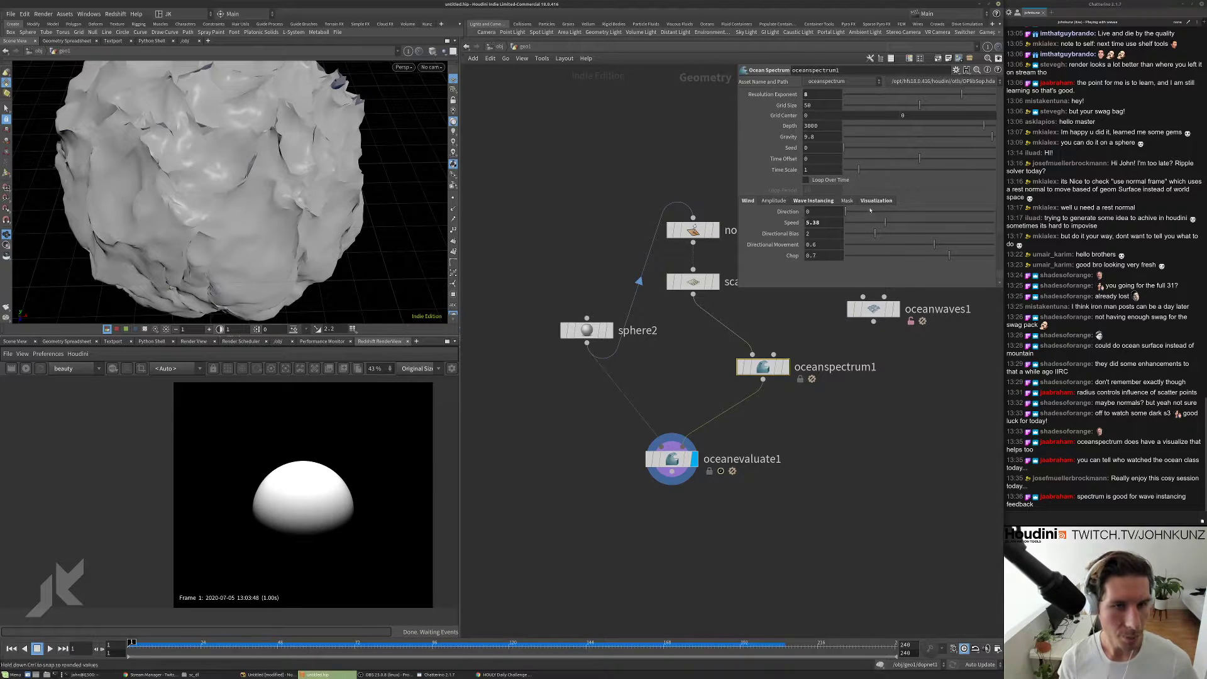
- Check oceanspectrum1's Wave Instancing visualization and return the display to oceanevaluate1
left_click(867, 205)
left_click(848, 212)
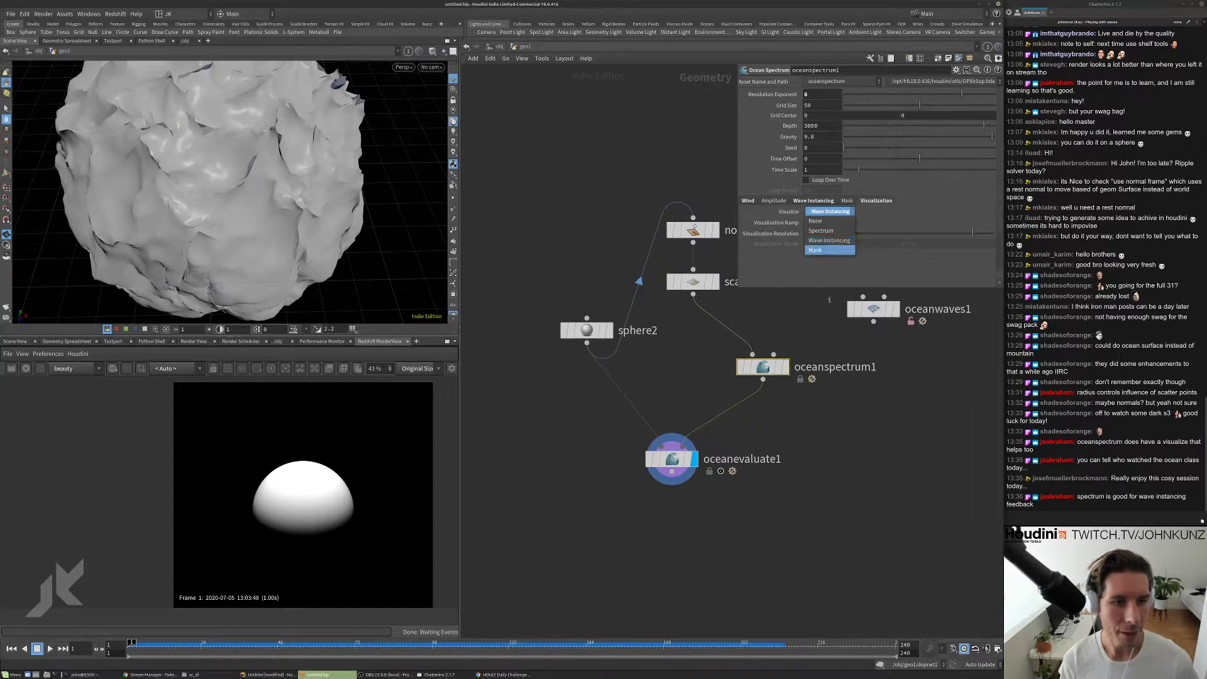
left_click(829, 211)
left_click(784, 367)
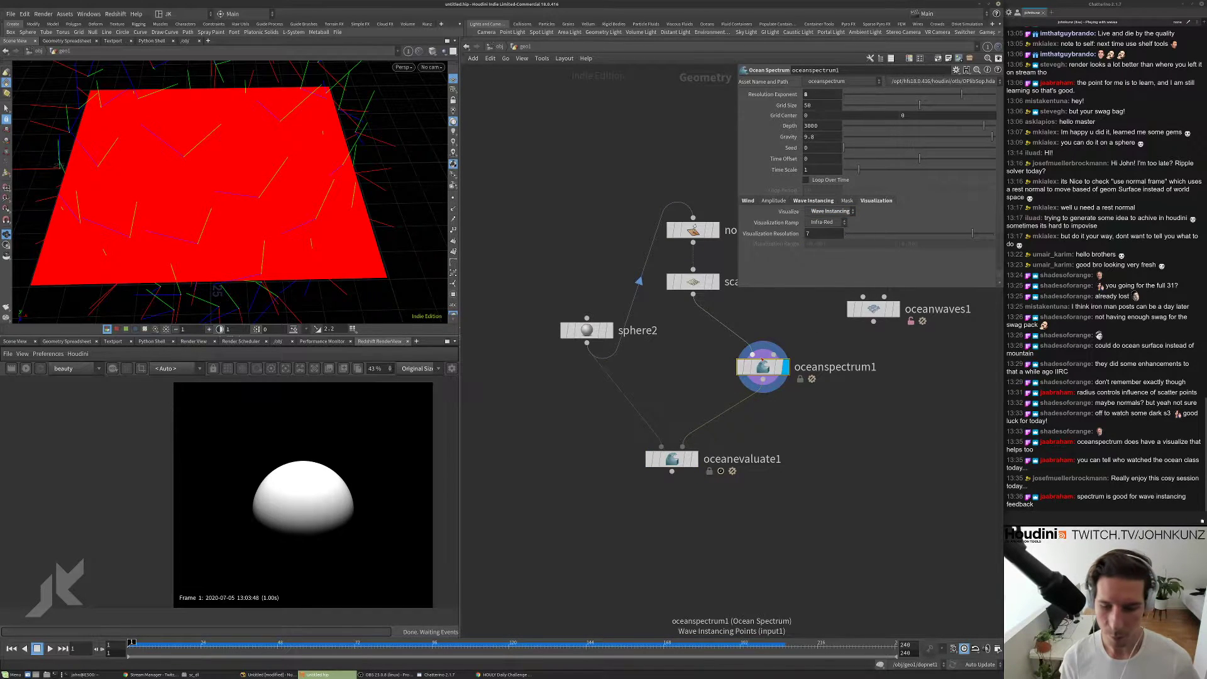
left_click(693, 458)
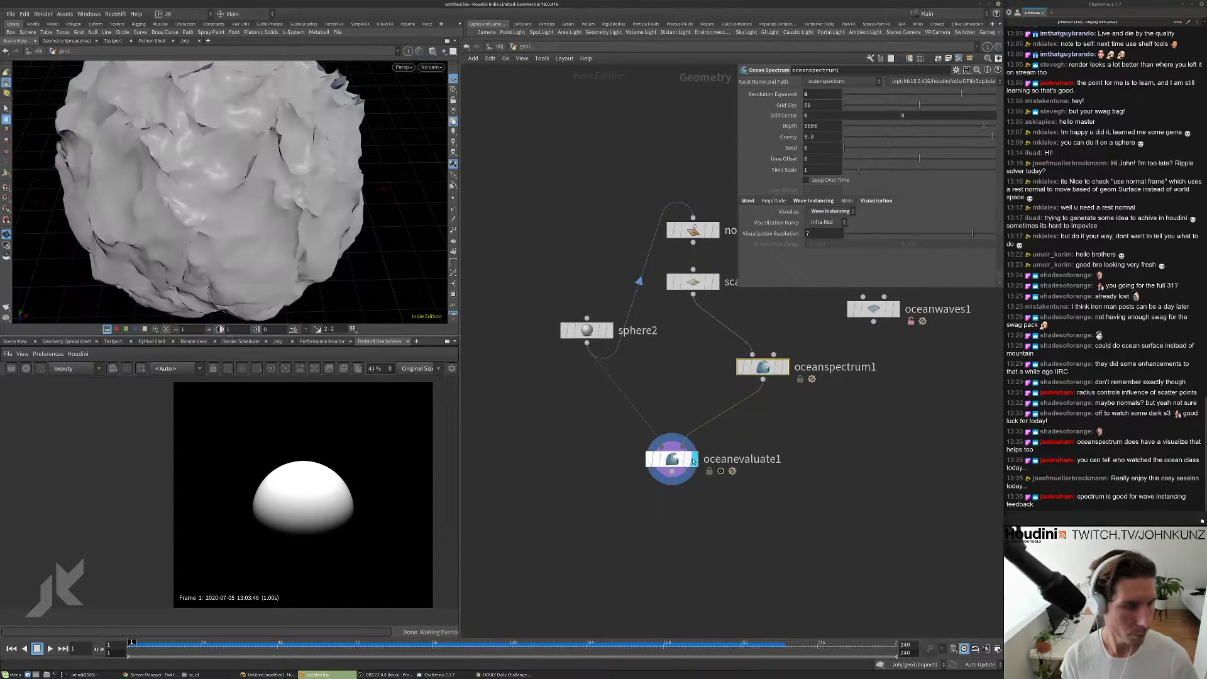
- Play the animation and inspect the wave-deformed sphere from further out, then stop playback
key("Up")
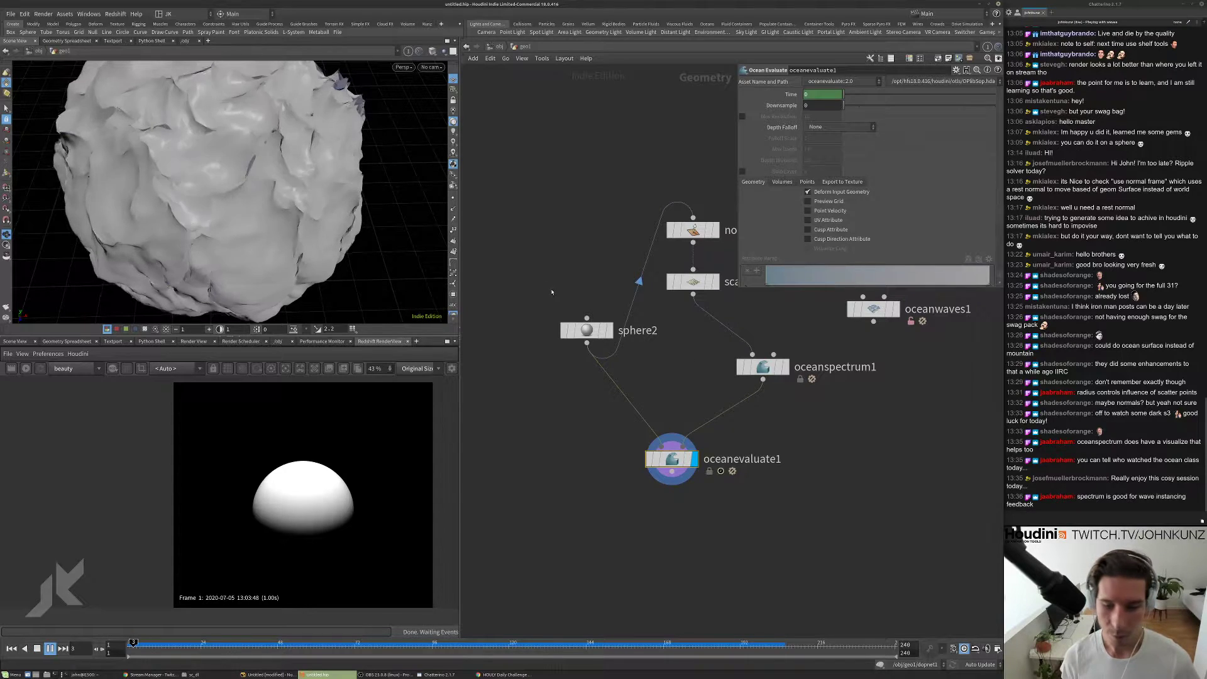
scroll(283, 251, "down", 5)
left_click_drag(282, 252, 283, 201)
scroll(308, 242, "up", 4)
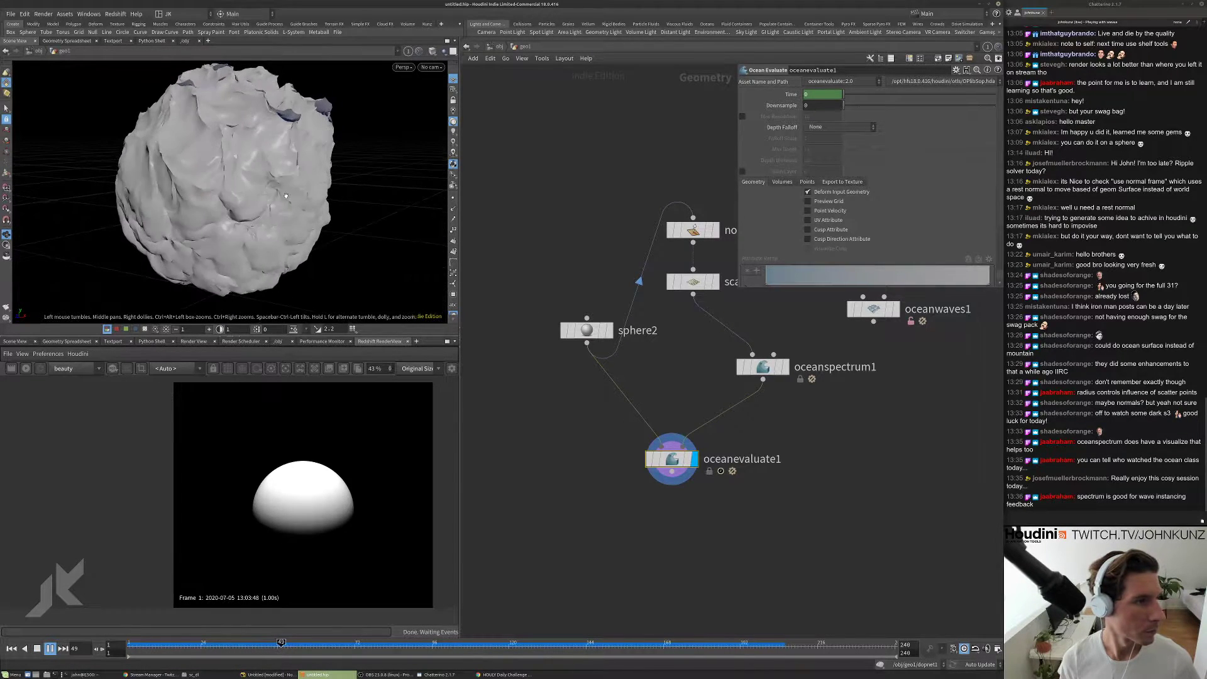
key("Up")
- Lower oceanspectrum1's amplitude scale to 1.04, play the animation to check the sphere, and return to the first frame
left_click(764, 375)
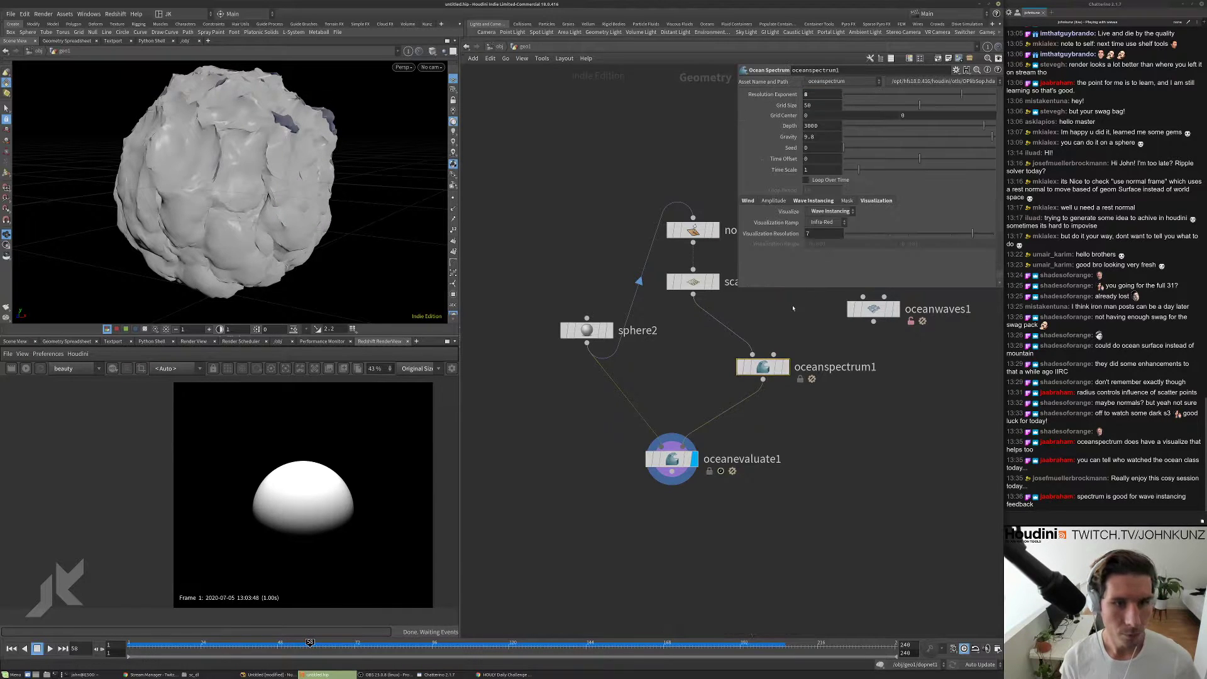
left_click(773, 200)
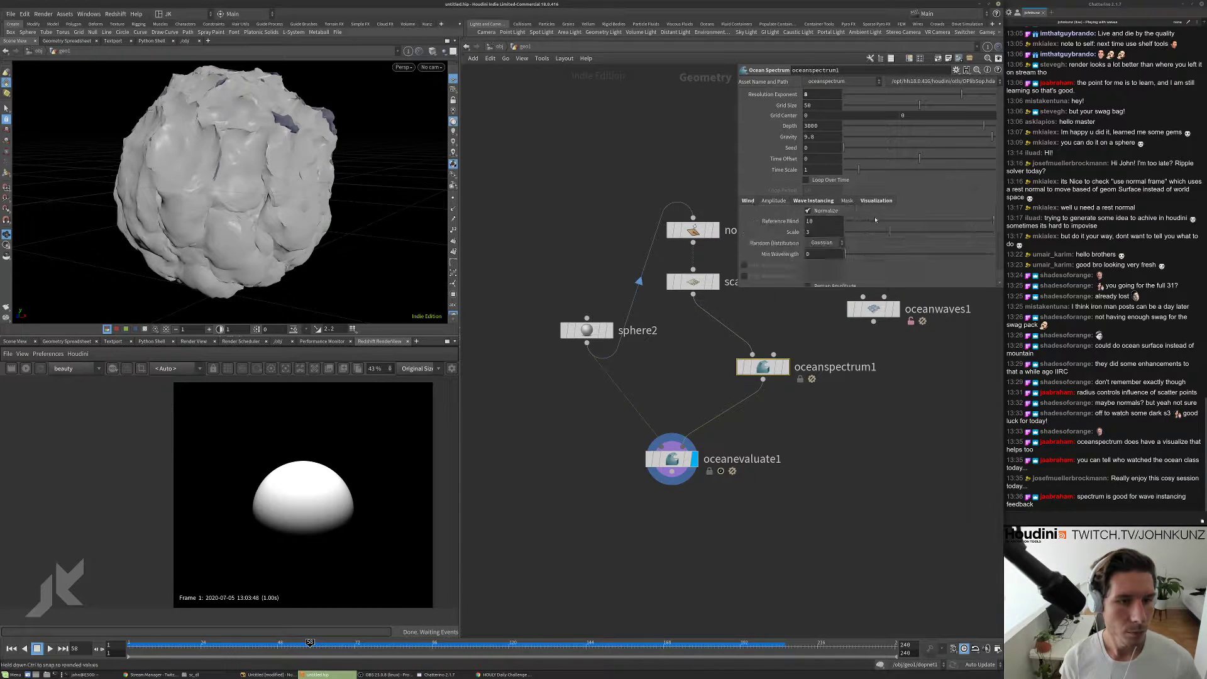
left_click(861, 233)
left_click_drag(350, 205, 231, 165)
key("Up")
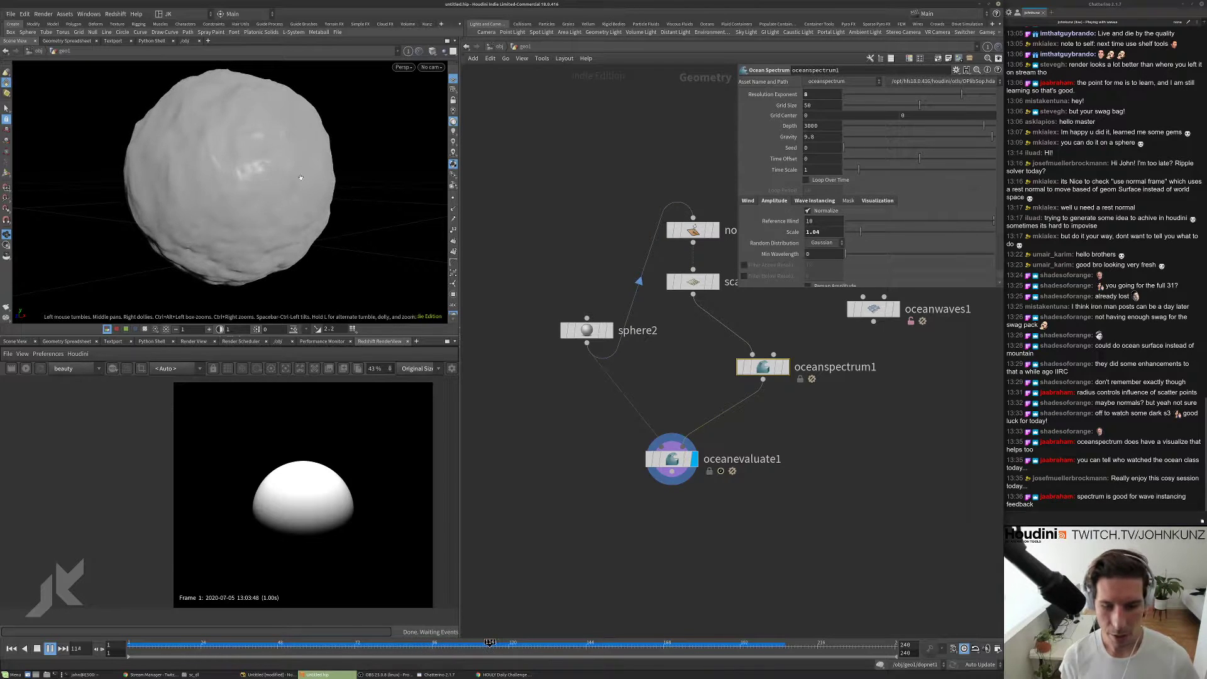
key("ctrl+Up")
- Duplicate the whole sphere1-to-bend2 node network, including dopnet1, beyond the far side of the ocean nodes
scroll(582, 440, "down", 3)
middle_click_drag(582, 440, 752, 436)
left_click_drag(875, 488, 742, 293)
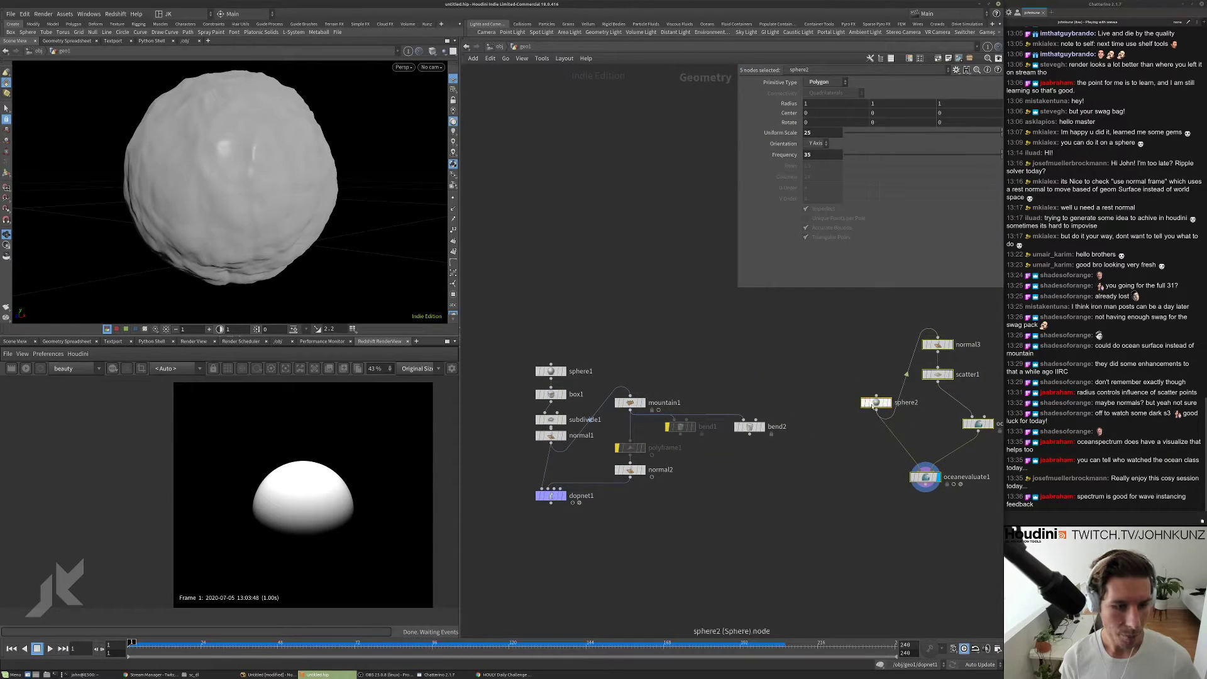
scroll(800, 409, "down", 3)
middle_click_drag(800, 409, 717, 419)
left_click_drag(691, 481, 548, 335)
left_click_drag(593, 383, 896, 375, "alt")
middle_click_drag(933, 410, 875, 412)
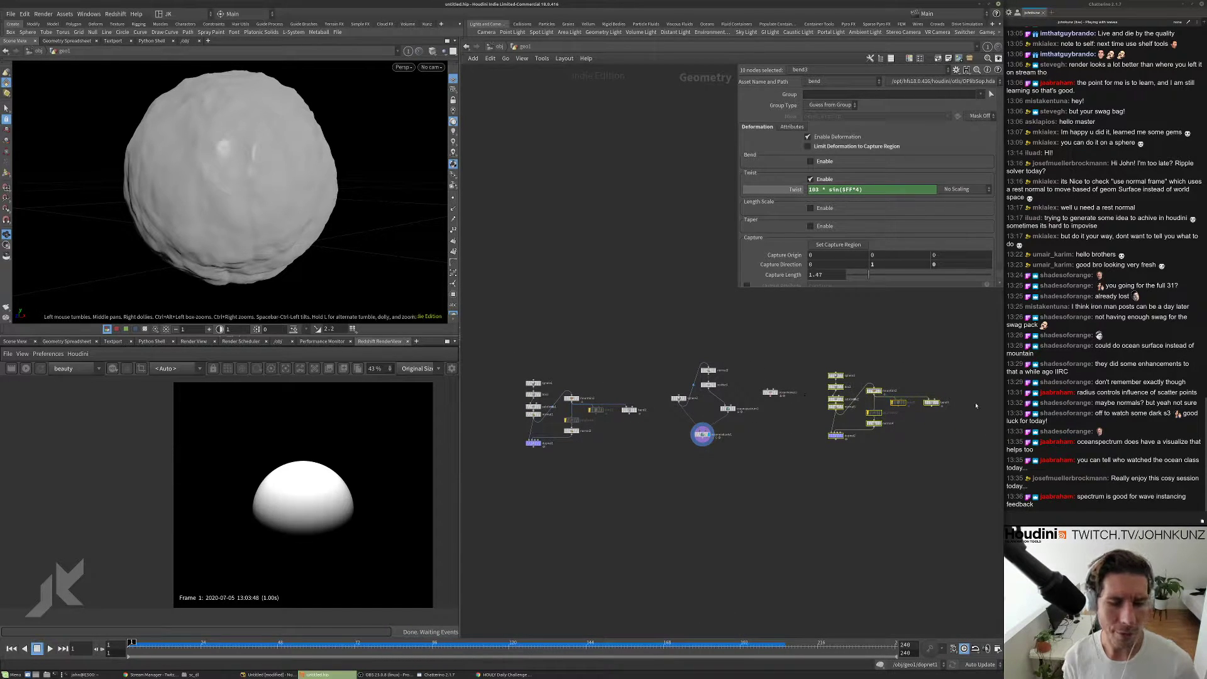
- Duplicate the ocean setup from sphere2 through oceanevaluate1 and place the copy above the duplicated sphere3 network
scroll(850, 411, "up", 4)
middle_click_drag(853, 409, 802, 385)
middle_click_drag(689, 420, 732, 433)
left_click_drag(608, 485, 490, 292)
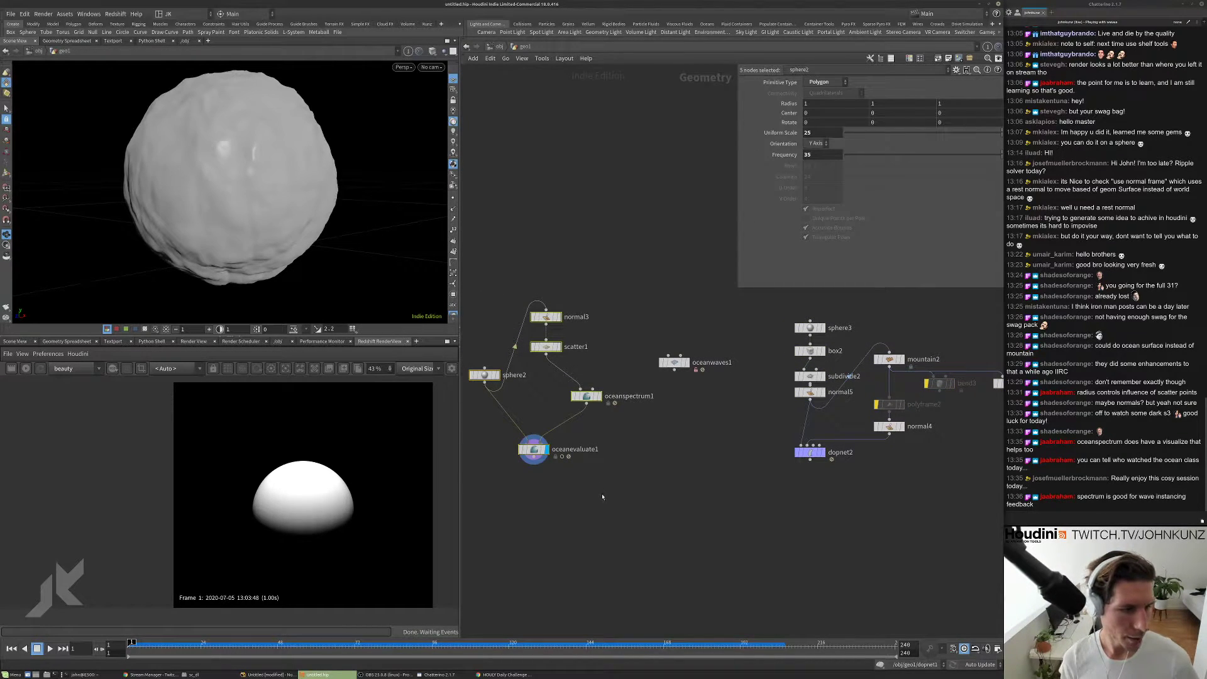
left_click_drag(591, 513, 482, 281)
scroll(500, 331, "down", 3)
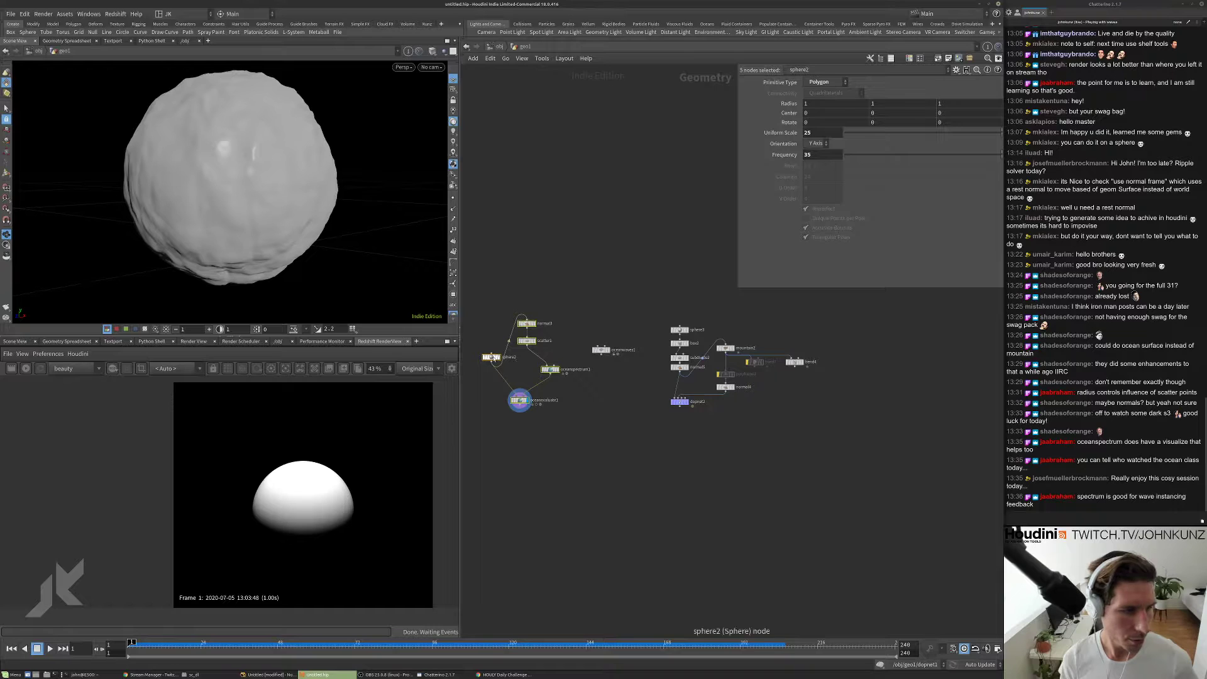
left_click(490, 357)
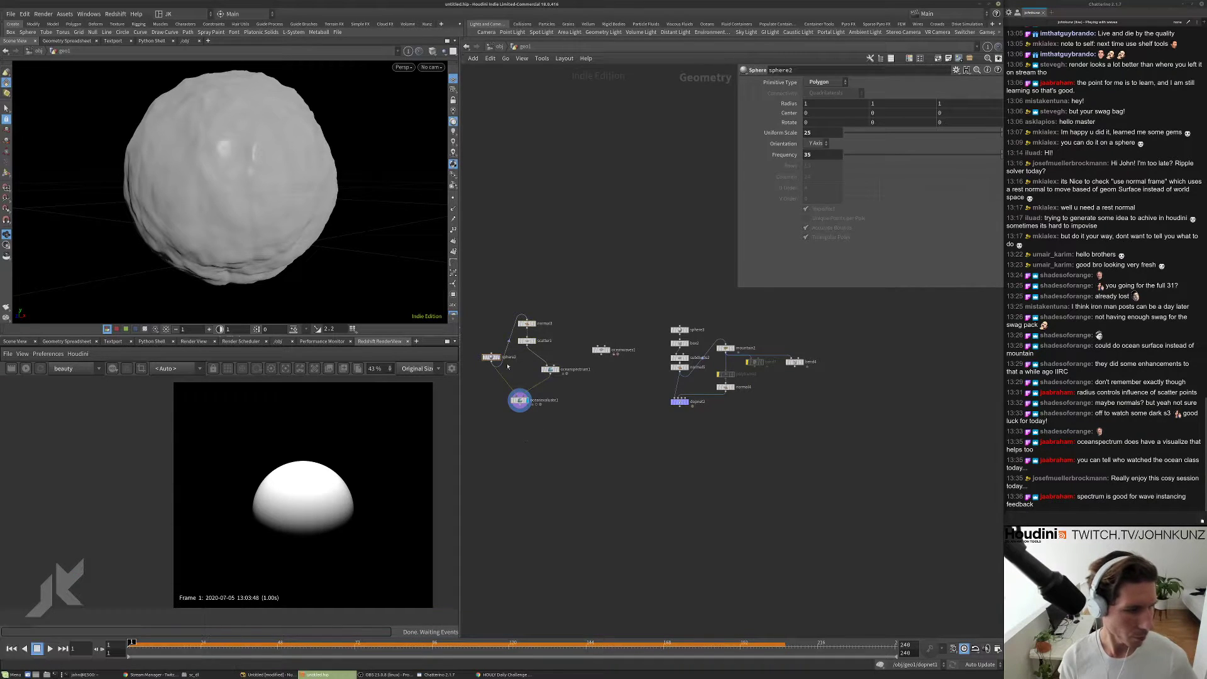
left_click_drag(591, 457, 484, 310)
left_click_drag(528, 391, 846, 362)
scroll(758, 350, "up", 4)
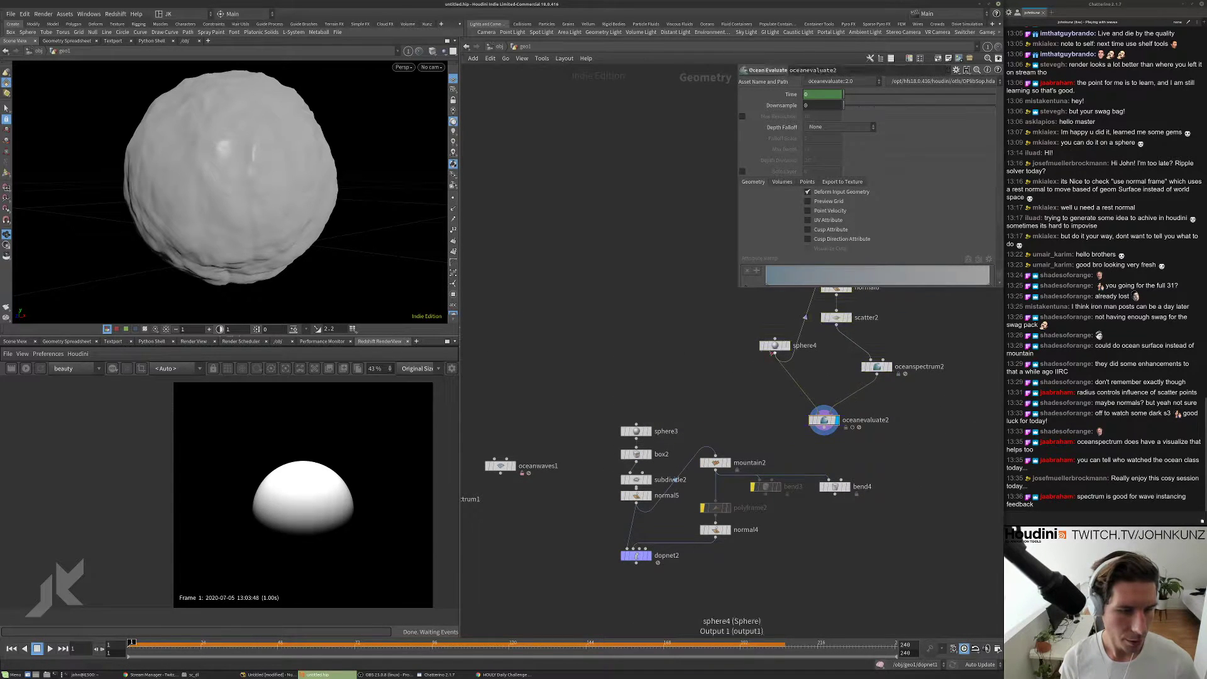
- Compare the sizes of sphere3 and sphere4 by displaying each, and move sphere3 slightly higher above box2
left_click(772, 346)
left_click(645, 432)
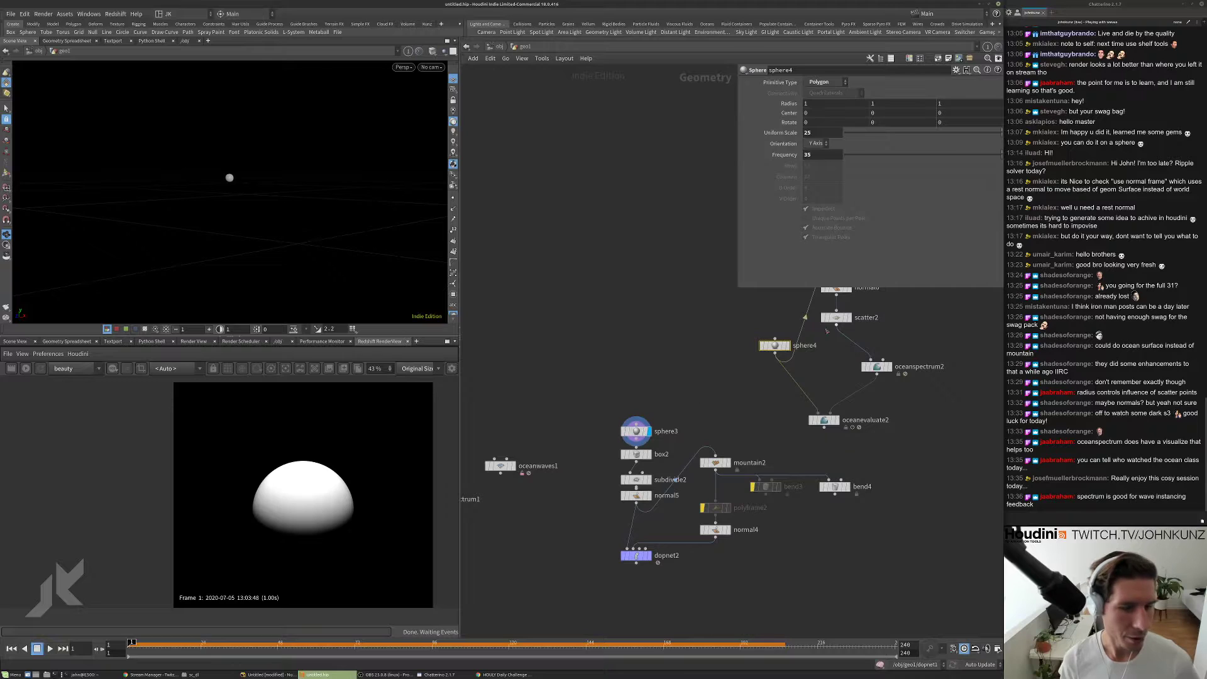
left_click(785, 345)
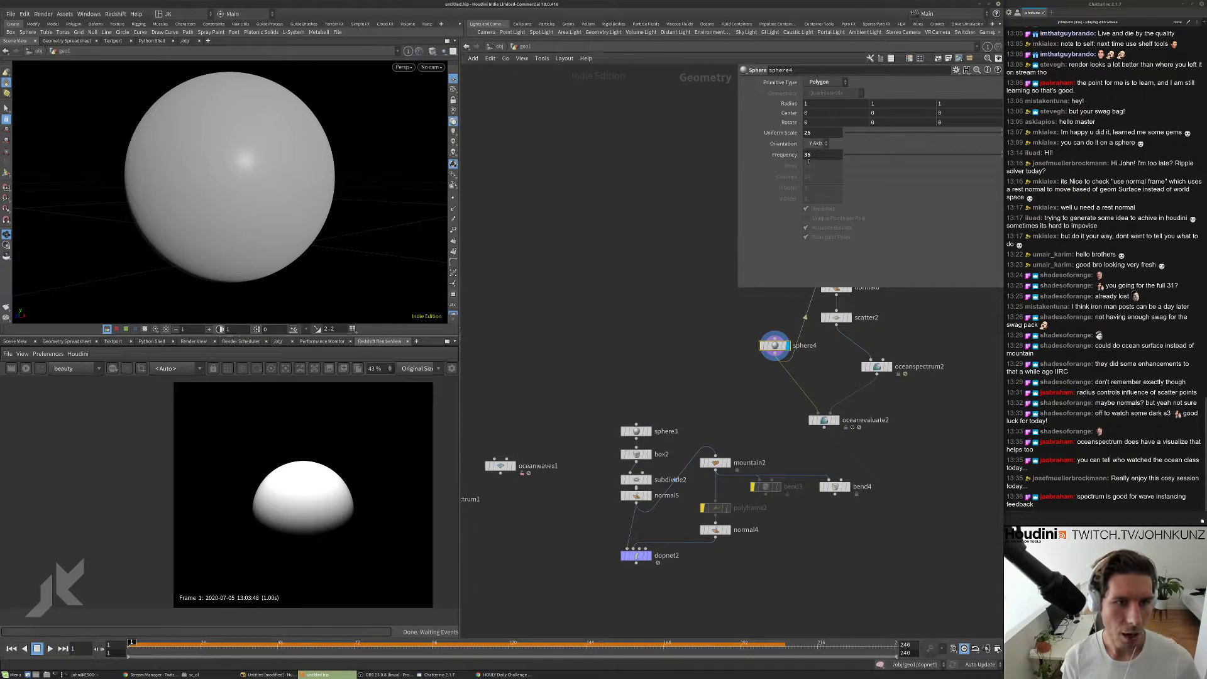
left_click_drag(650, 435, 641, 420)
left_click(648, 409)
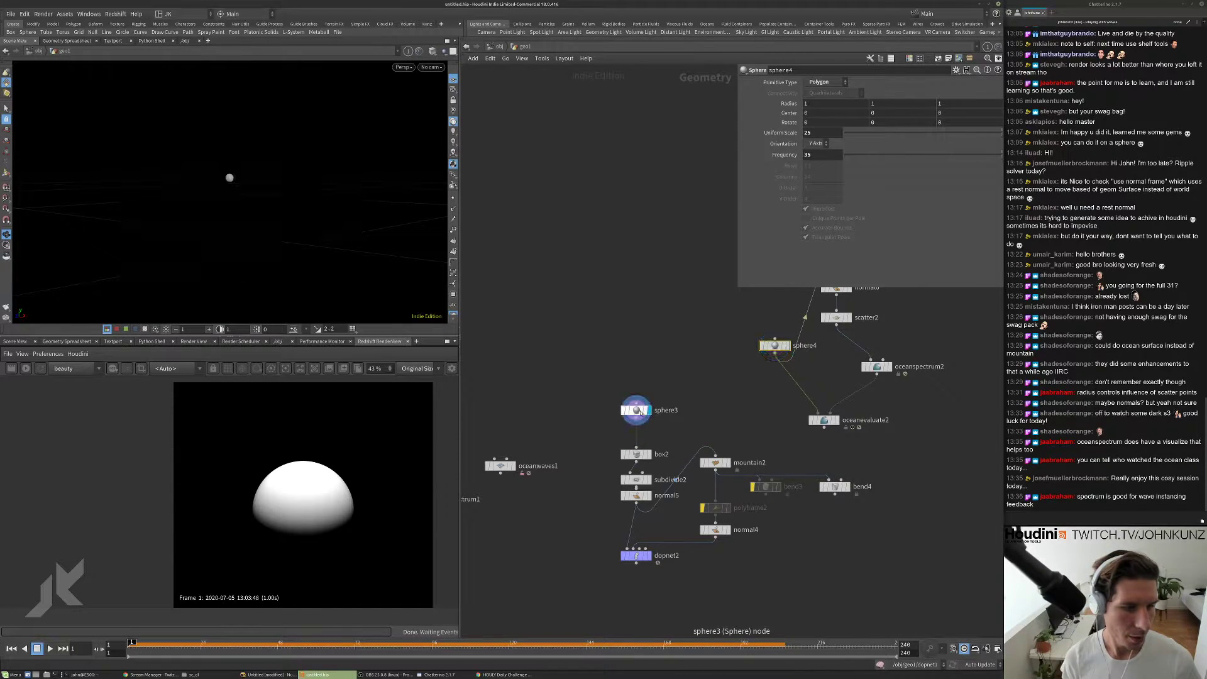
- Add a Match Size node fed by sphere3 with sphere4 as reference, display it, and enable Scale to Fit
key("Tab")
type("mat")
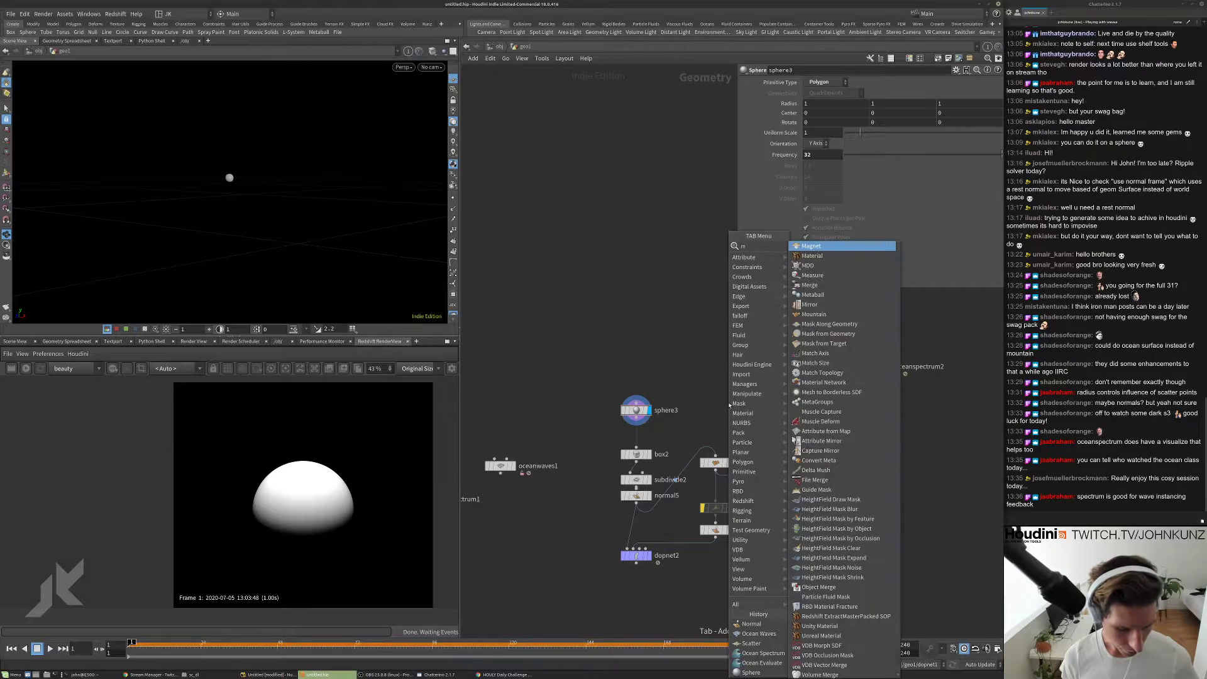
left_click(805, 268)
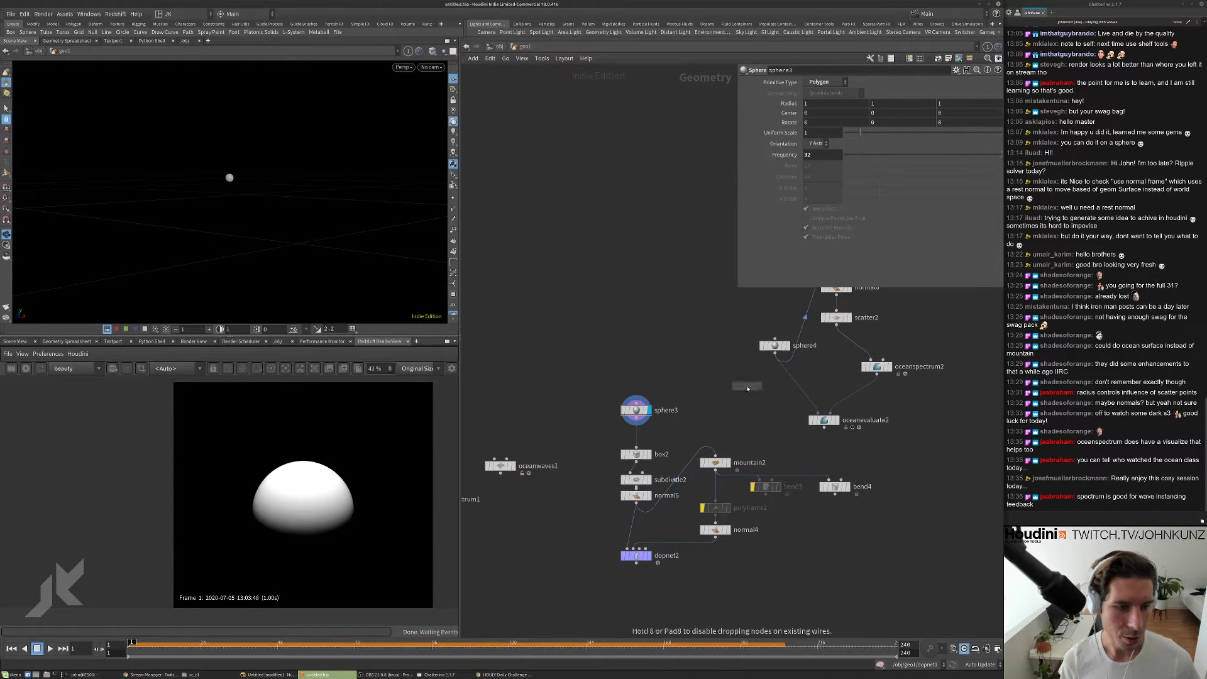
left_click(746, 385)
left_click(752, 379)
left_click(775, 352)
left_click(759, 386)
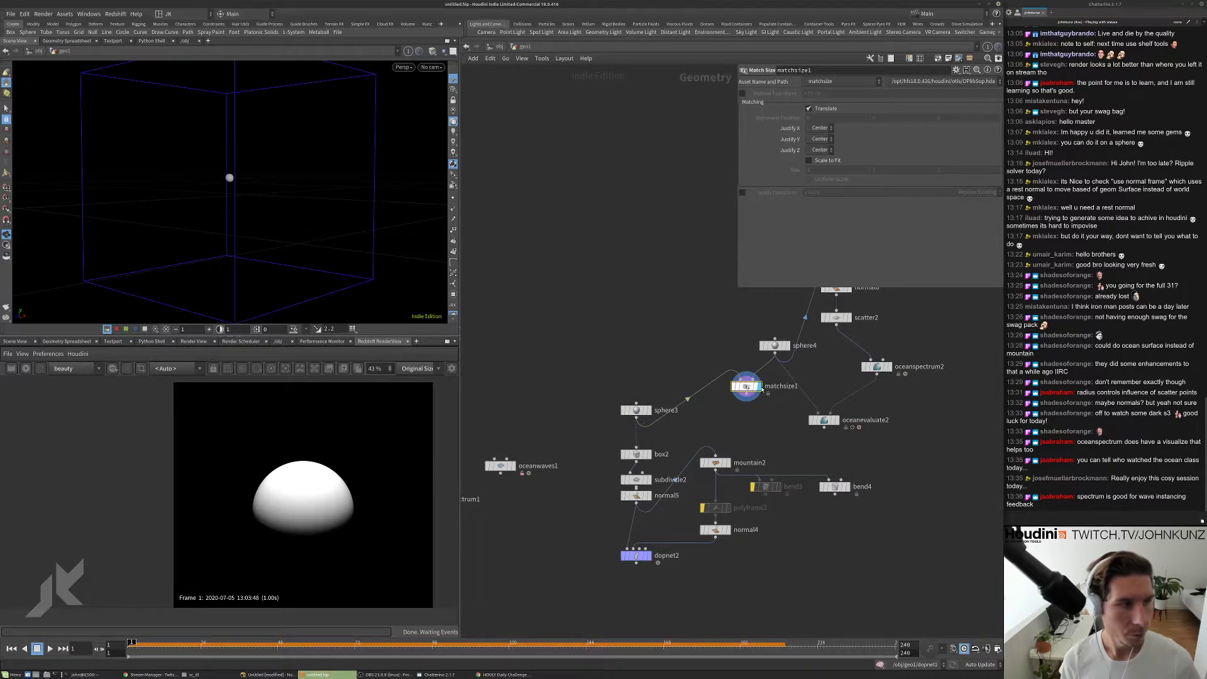
left_click(810, 161)
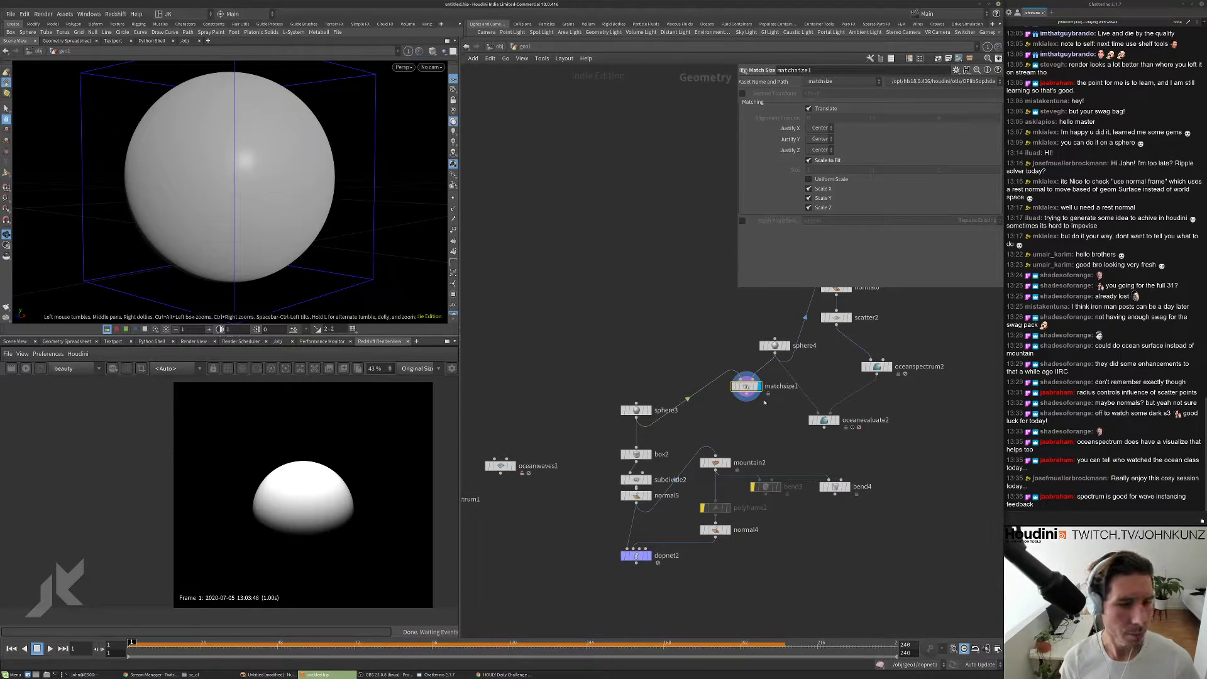
- Place matchsize1 beneath sphere4, feed it into oceanevaluate2's geometry input in place of sphere4, and display oceanevaluate2
scroll(827, 416, "up", 3)
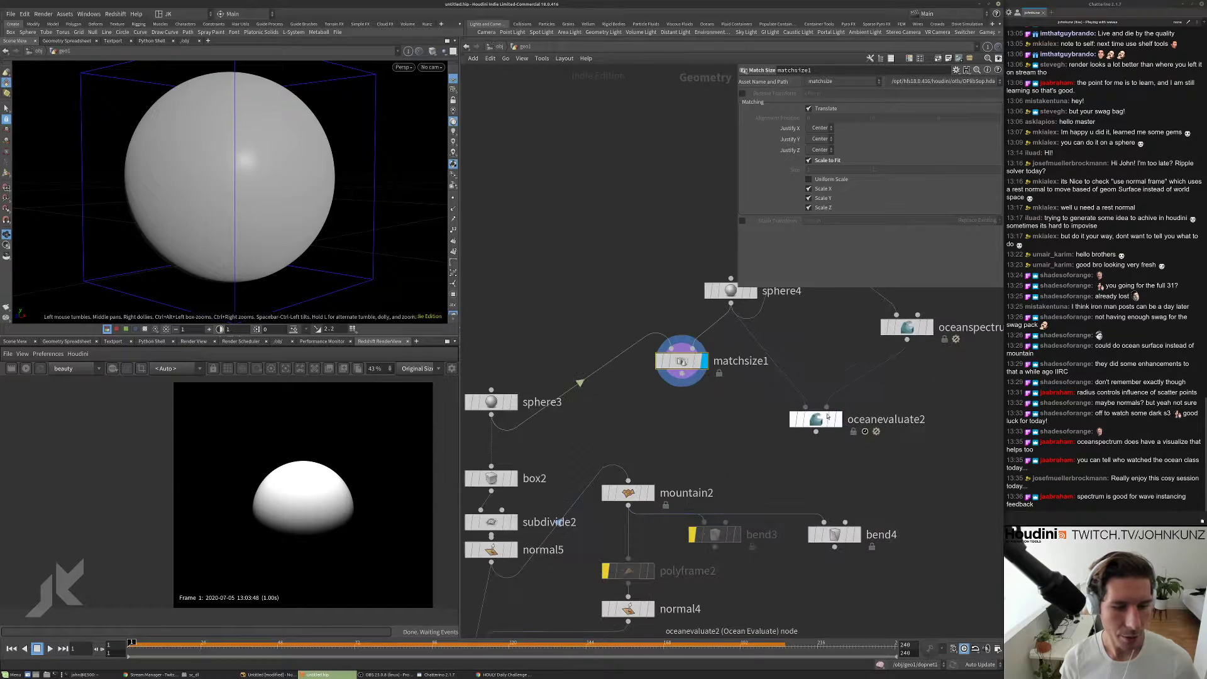
scroll(880, 414, "down", 4)
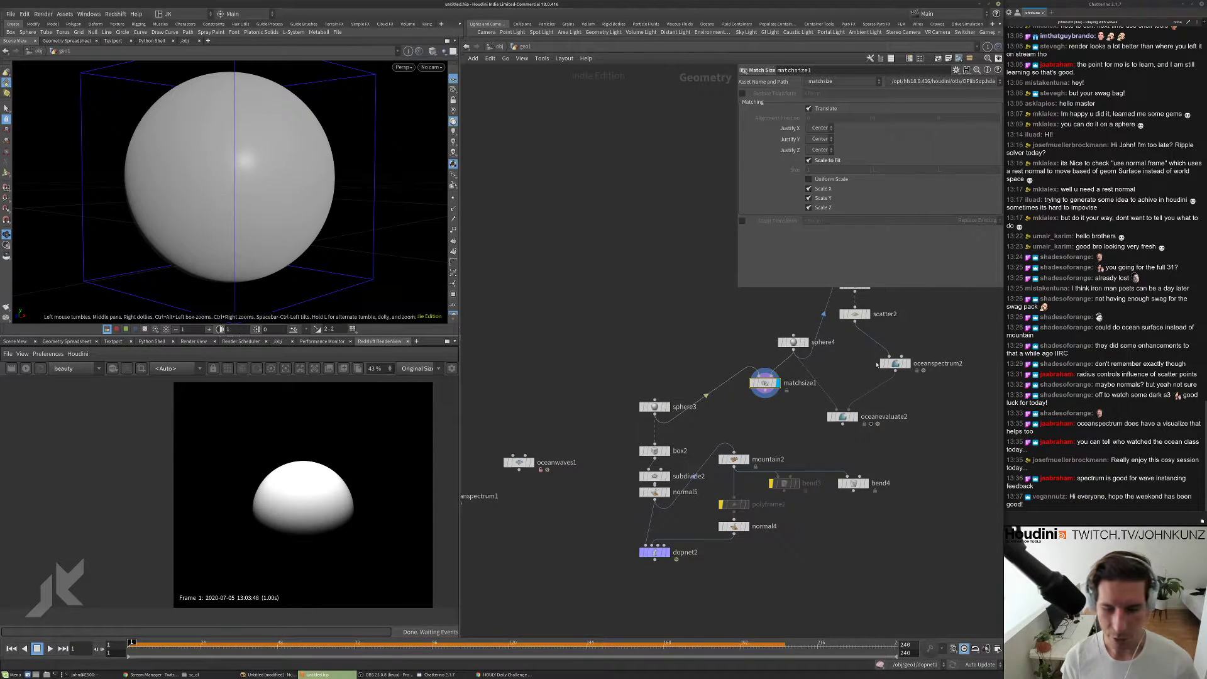
scroll(872, 369, "up", 2)
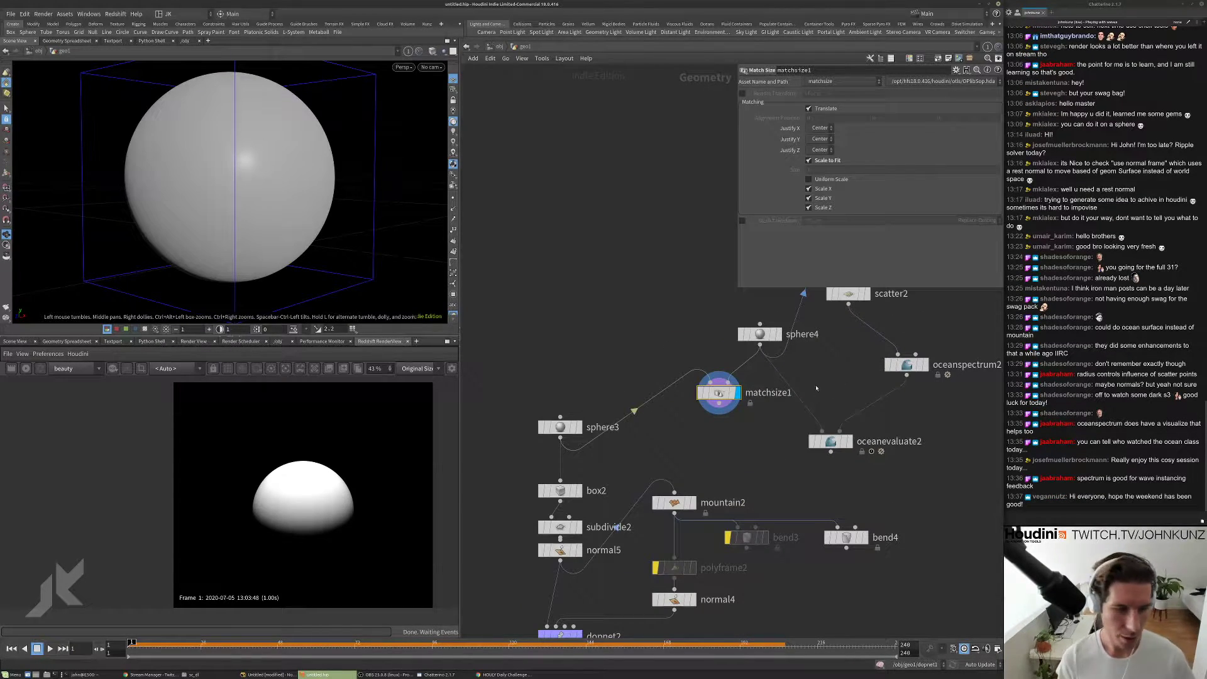
middle_click_drag(815, 388, 820, 418)
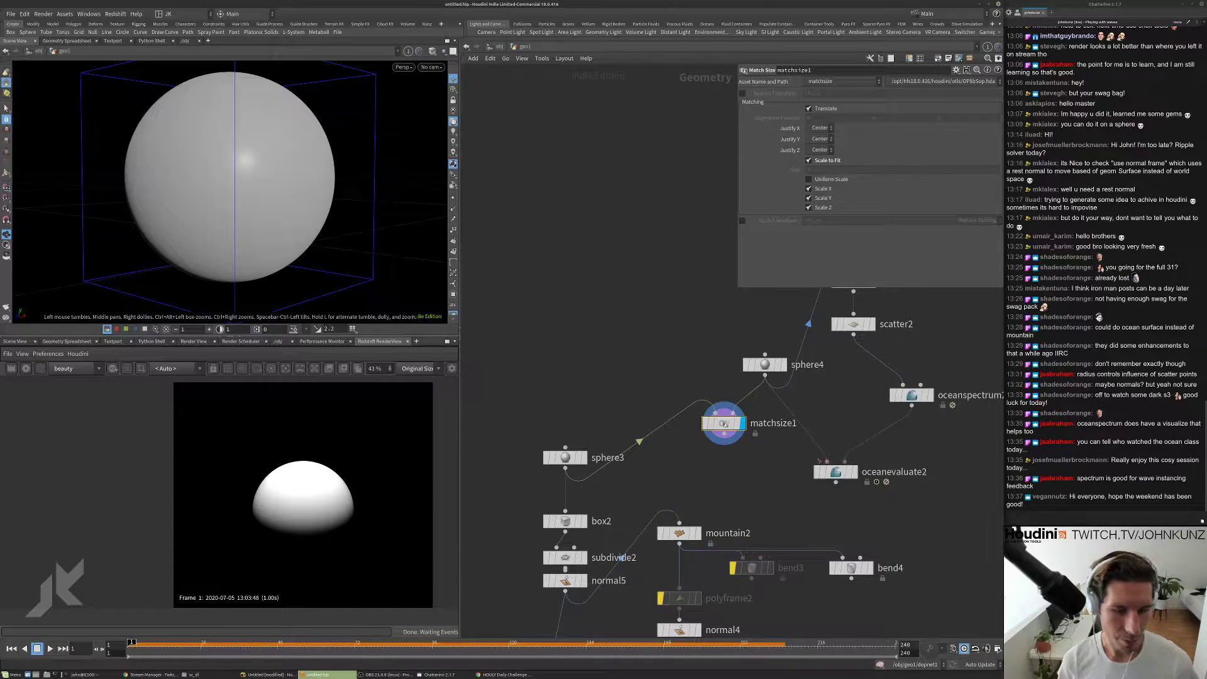
left_click_drag(728, 427, 764, 425)
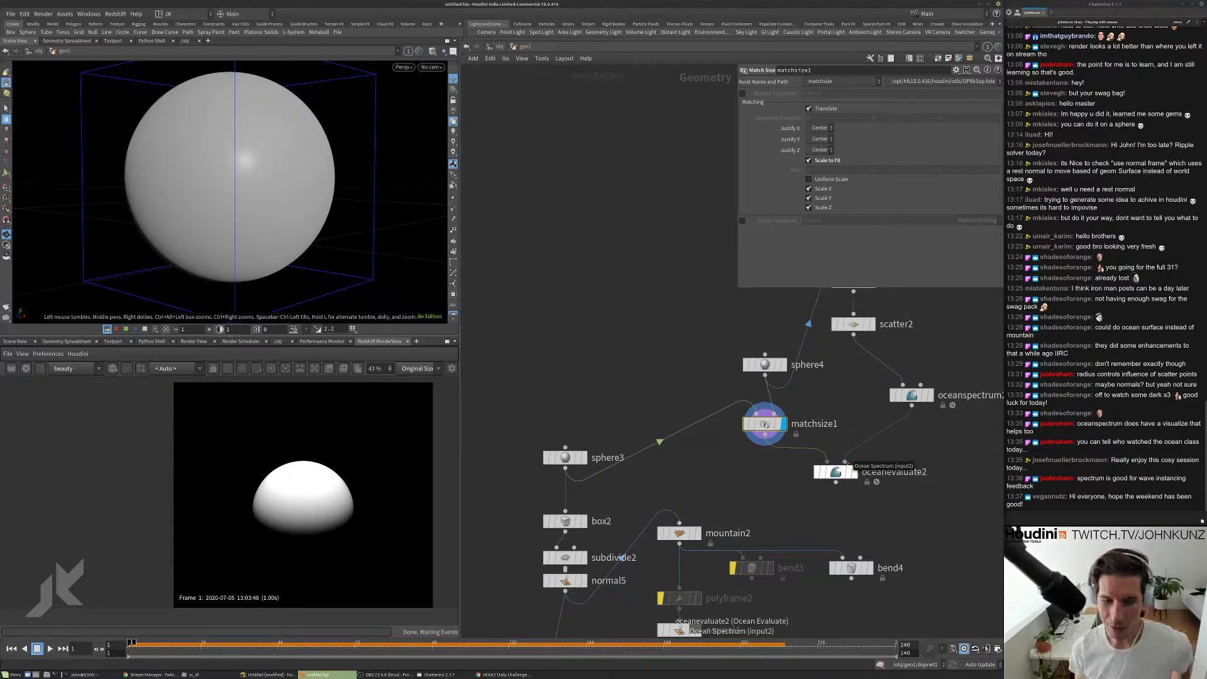
middle_click_drag(847, 461, 842, 401)
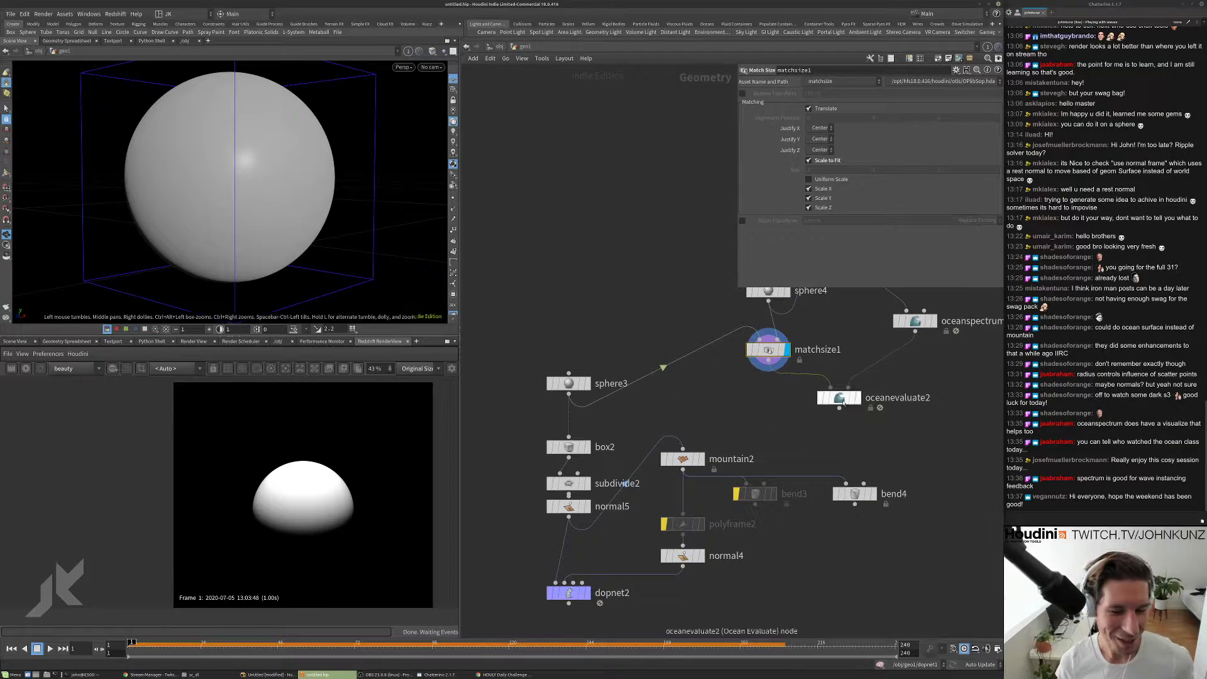
left_click(858, 398)
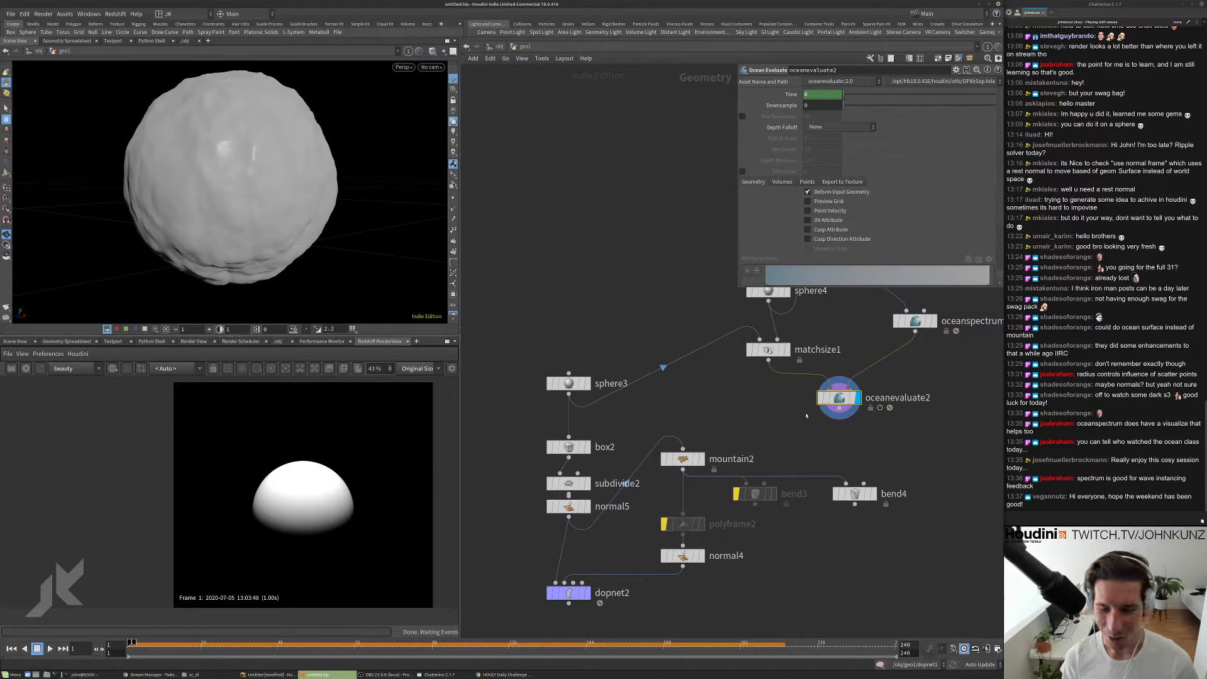
- Move the copied ocean nodes with matchsize1 further up, away from the sphere3 network, and select oceanevaluate2
scroll(805, 414, "down", 3)
left_click_drag(900, 459, 760, 300)
left_click_drag(825, 451, 854, 400)
left_click(830, 418)
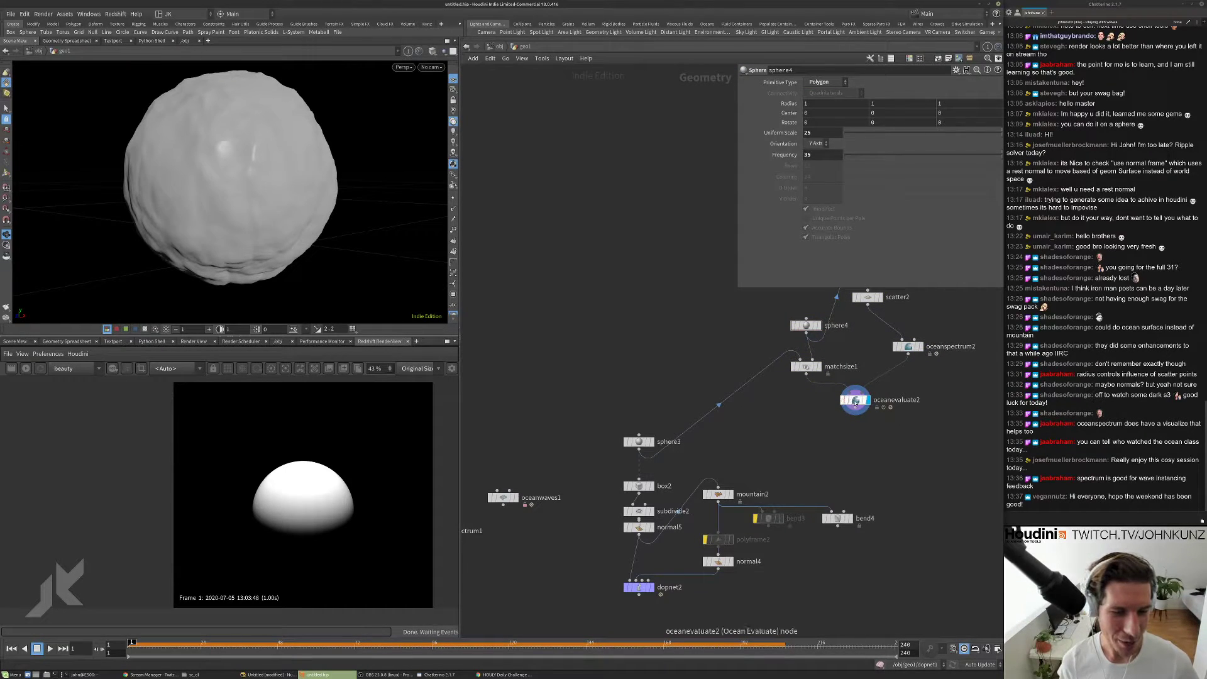
scroll(845, 399, "up", 2)
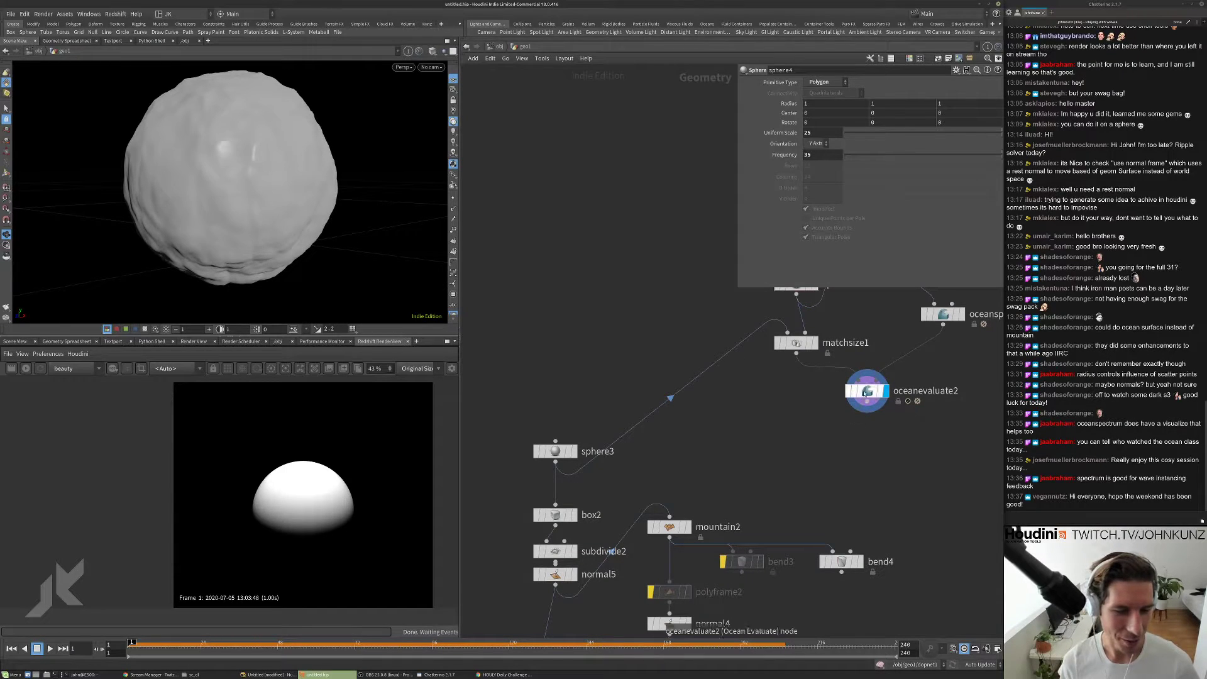
left_click(866, 393)
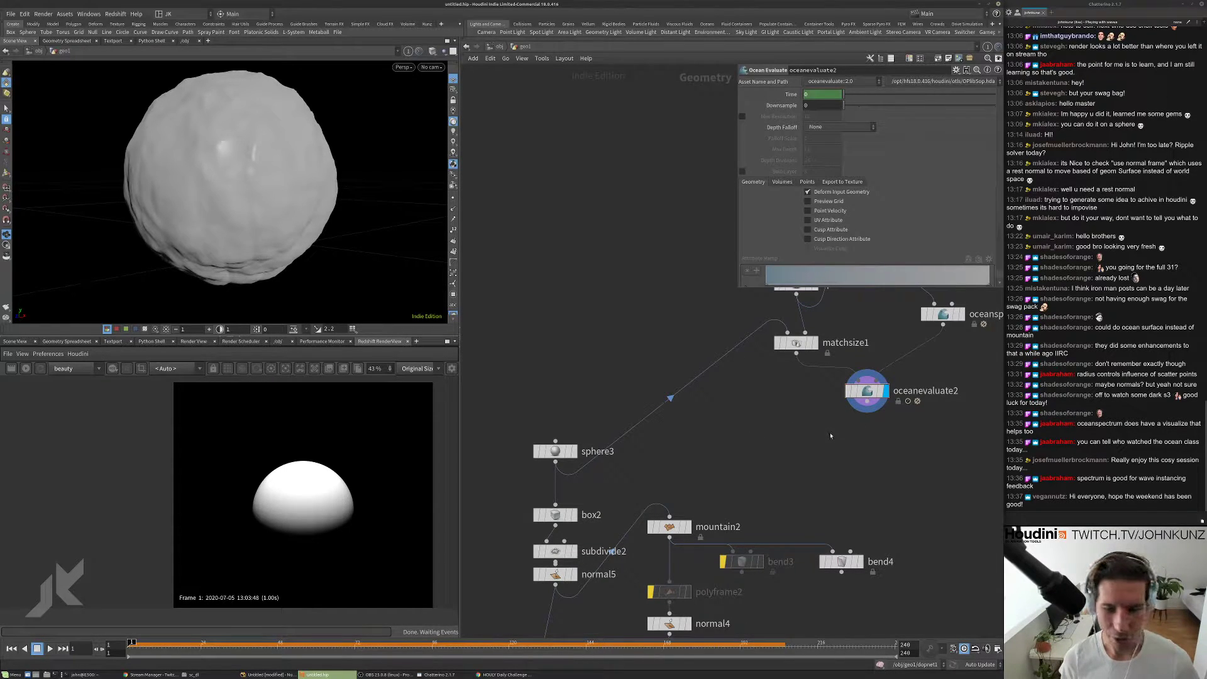
scroll(830, 434, "down", 2)
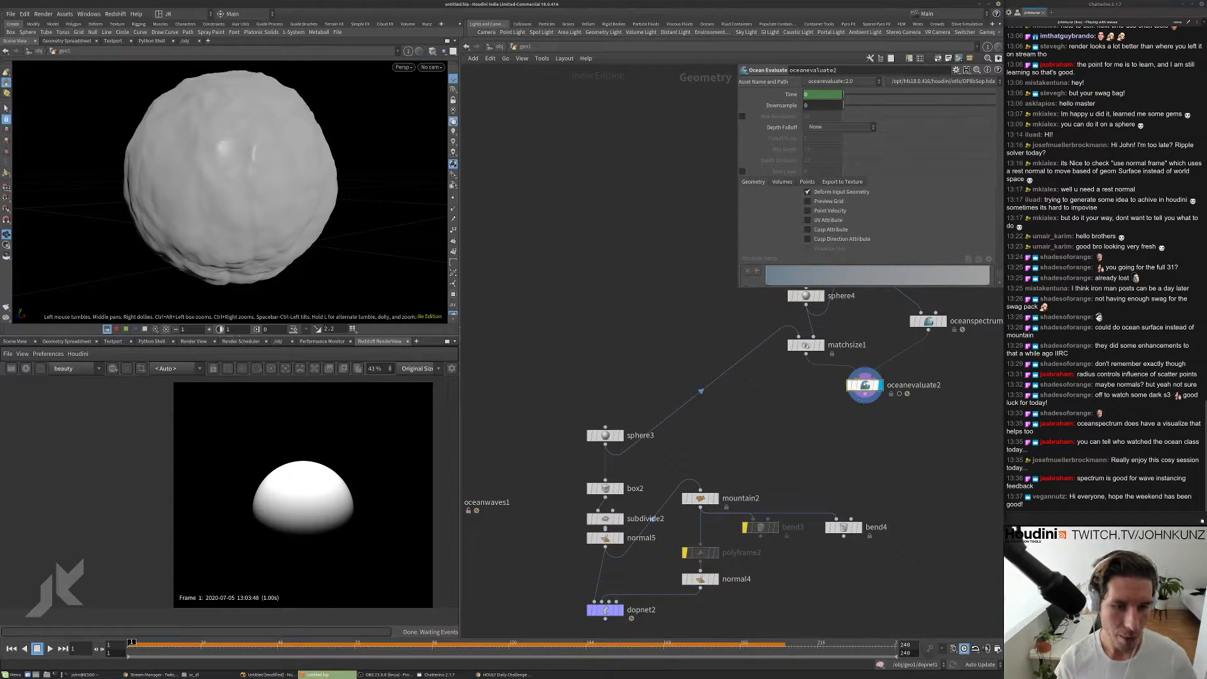
key("Up")
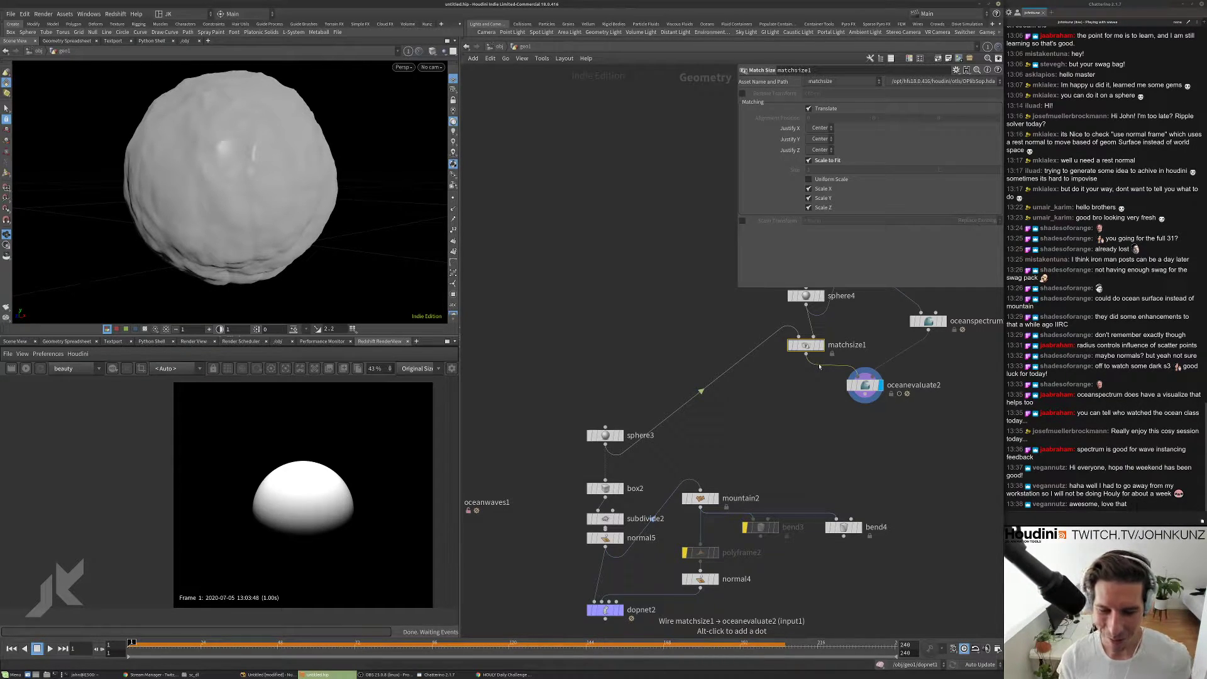
scroll(864, 380, "up", 3)
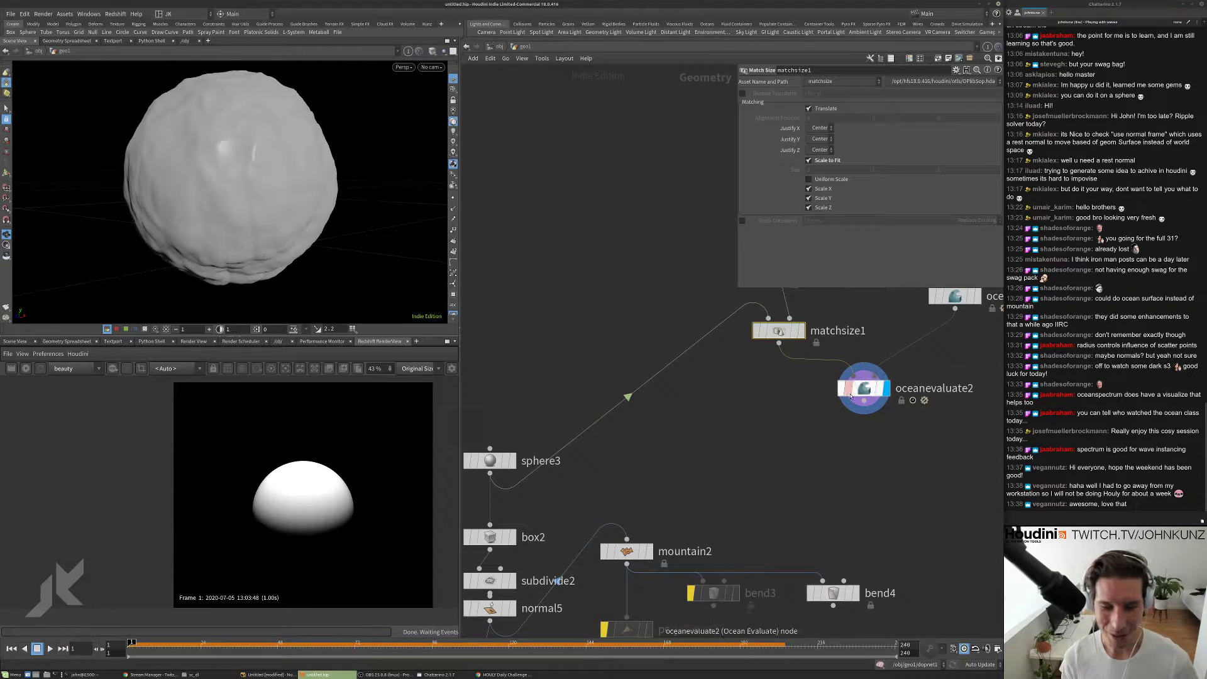
middle_click_drag(816, 404, 791, 430)
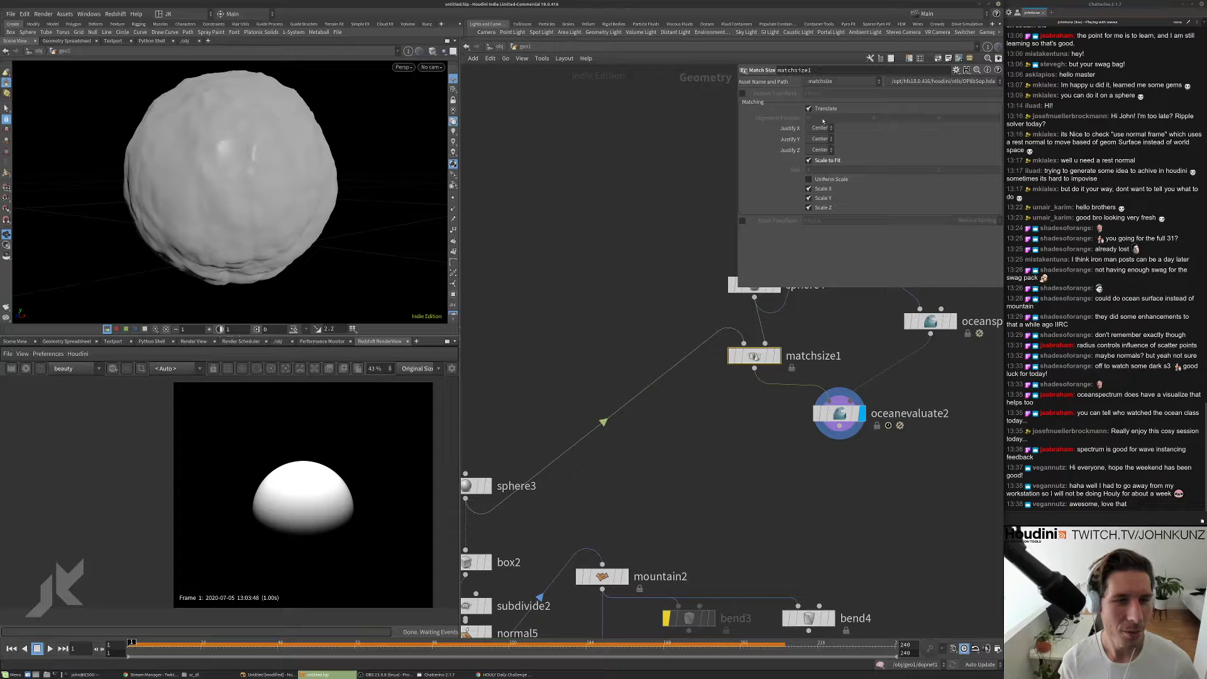
scroll(770, 384, "down", 2)
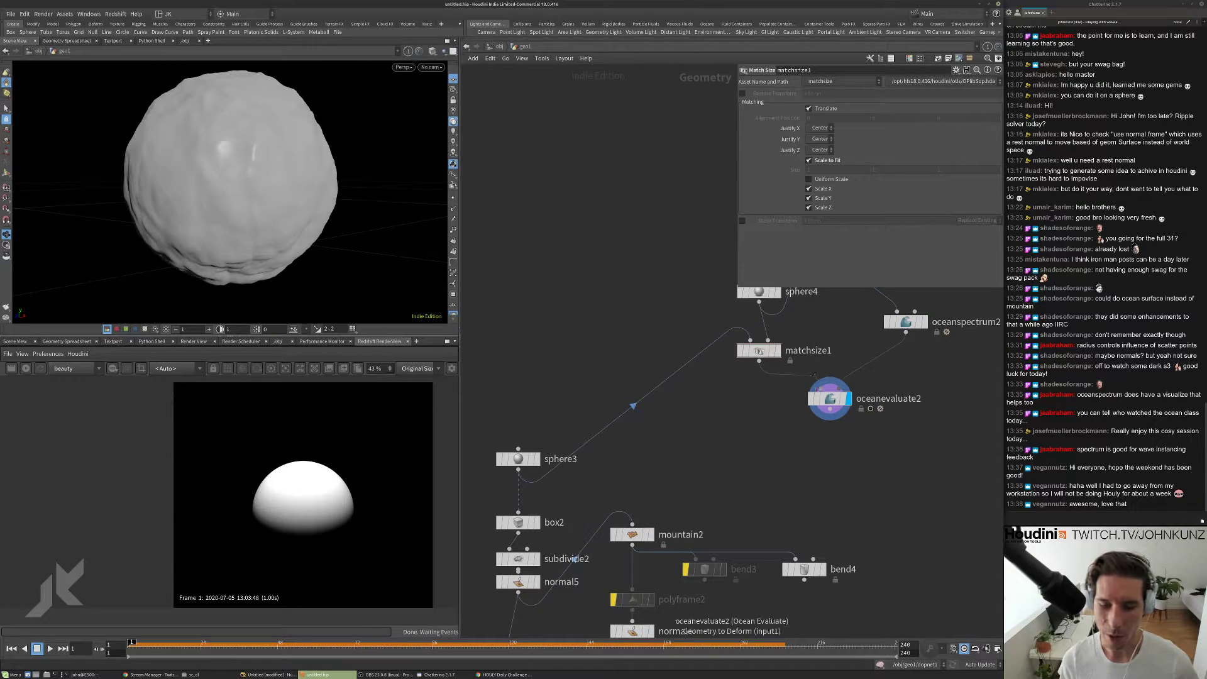
middle_click_drag(794, 463, 833, 441)
key("Tab")
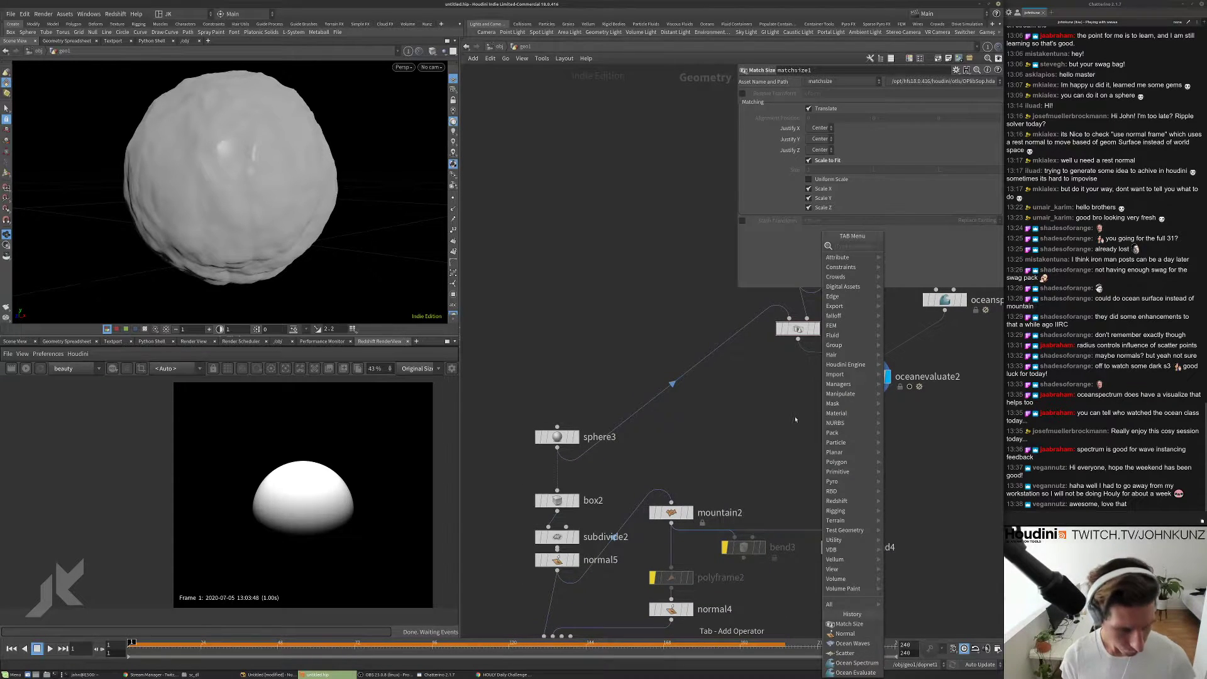
key("Escape")
- Enable Stash Transform on matchsize1, storing the transform in the xform attribute
left_click(797, 329)
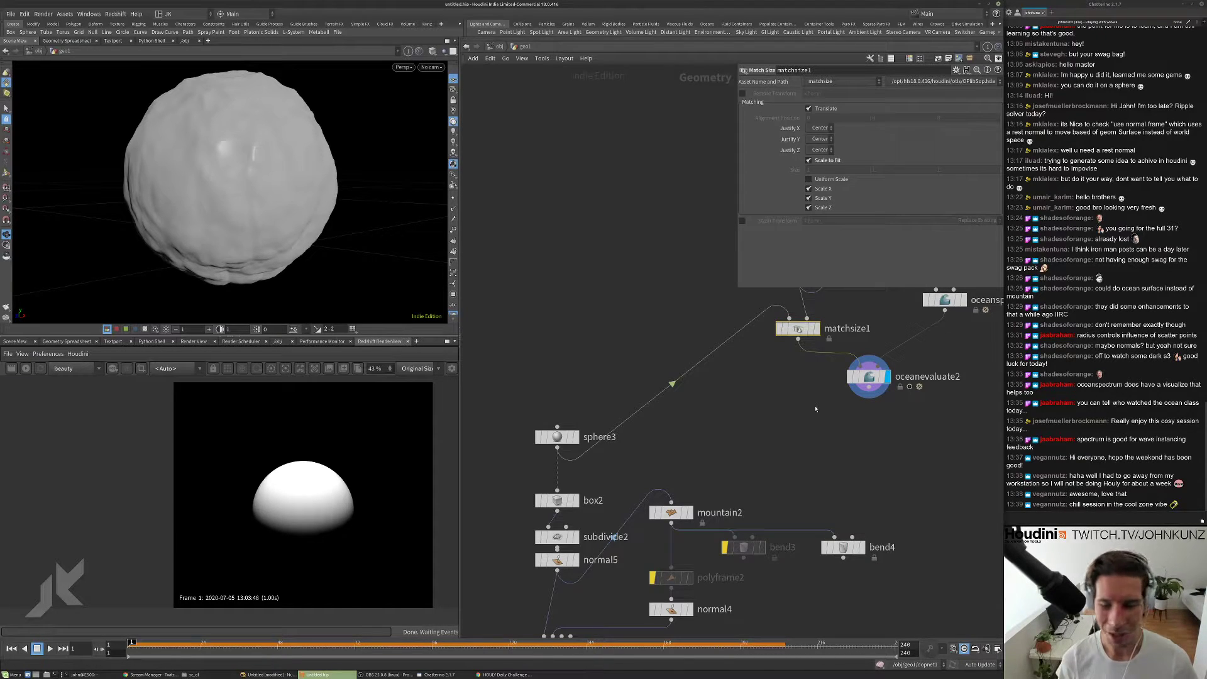
scroll(812, 388, "up", 2)
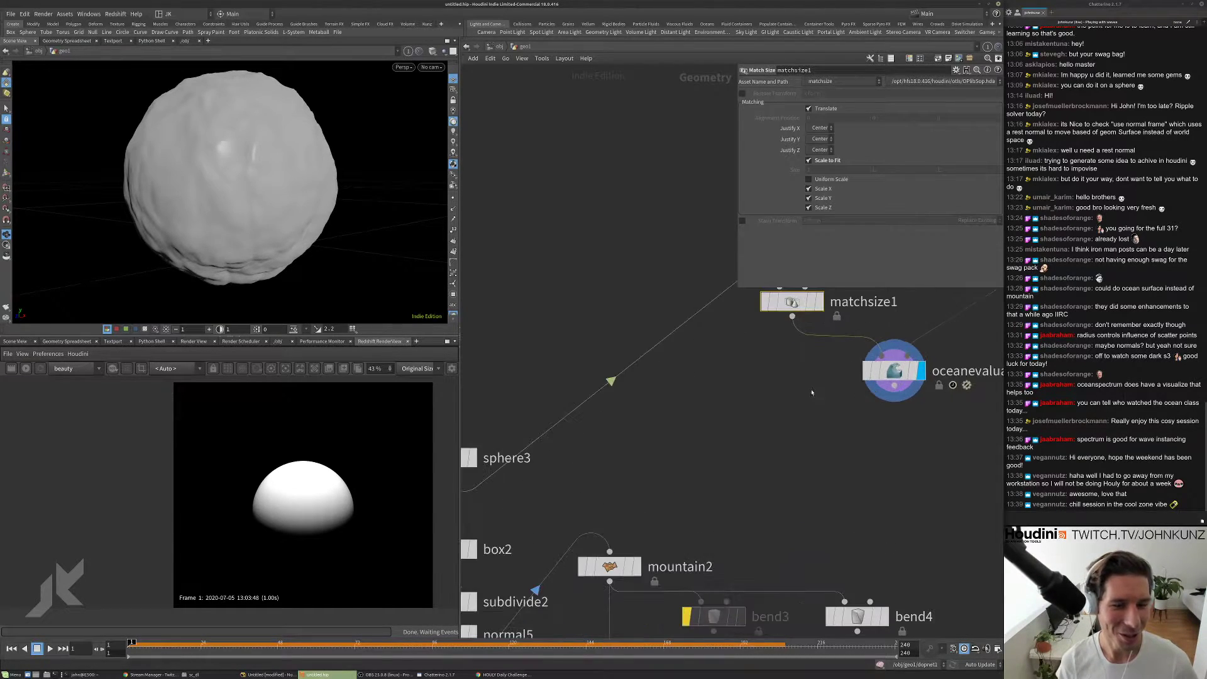
middle_click_drag(776, 329, 774, 389)
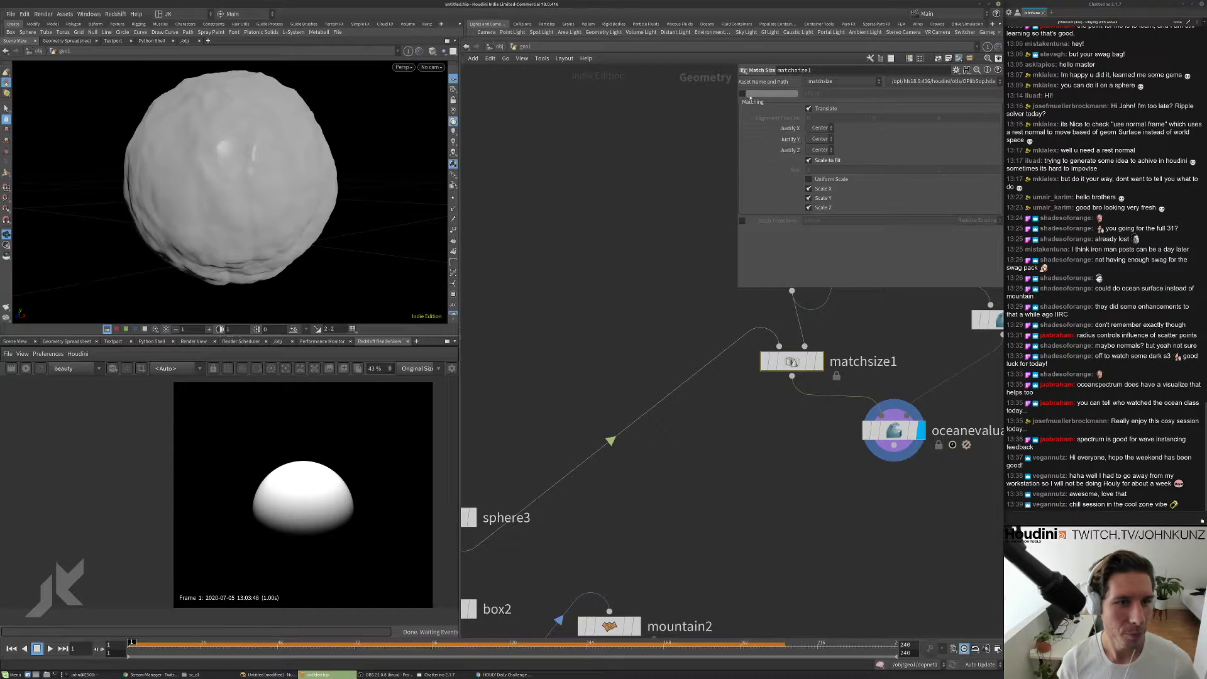
left_click(742, 221)
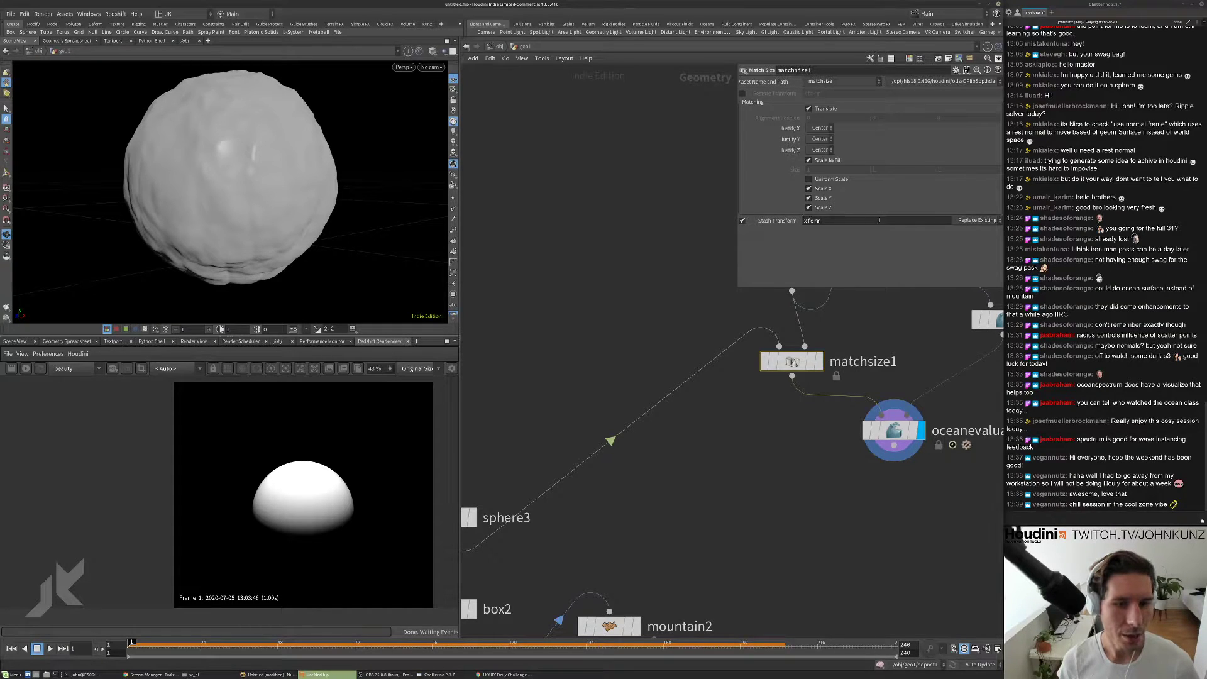
scroll(800, 380, "down", 2)
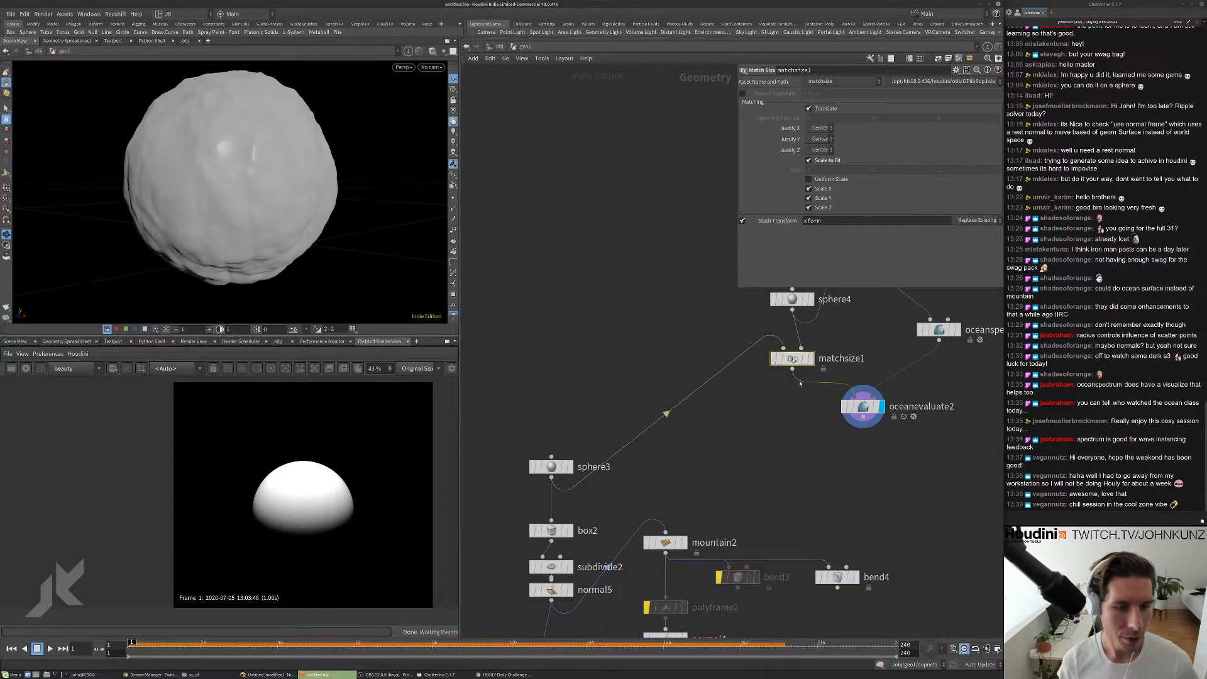
key("Tab")
type("a")
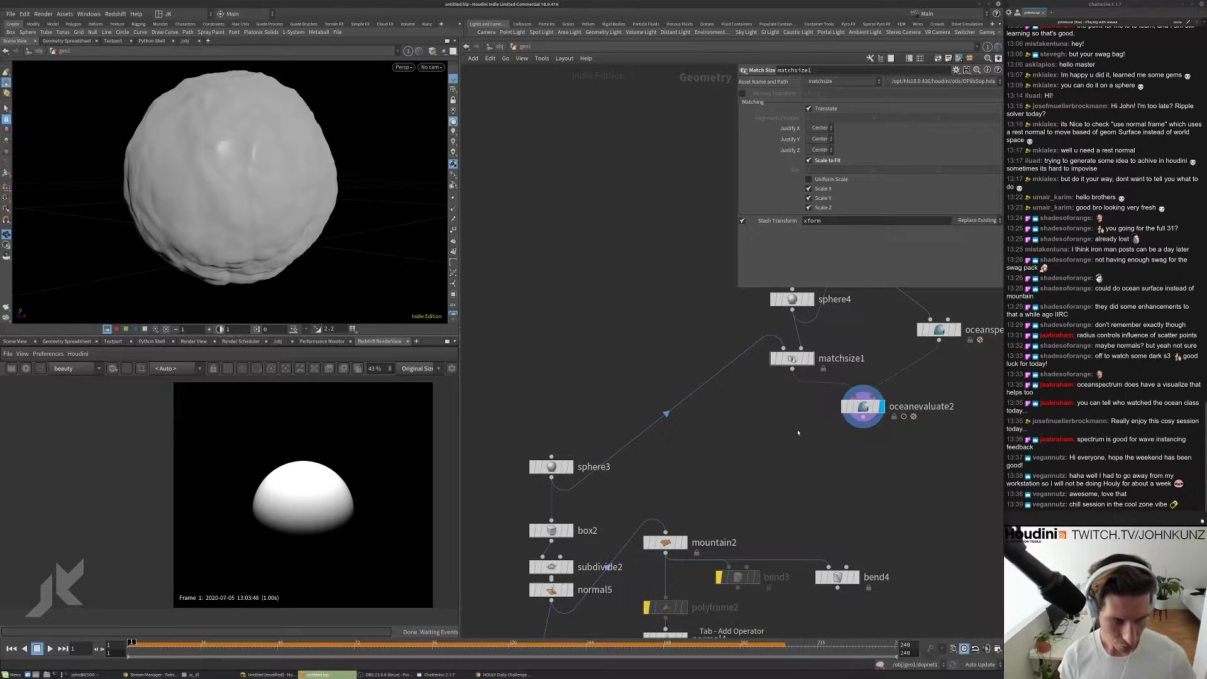
key("Escape")
middle_click(791, 360)
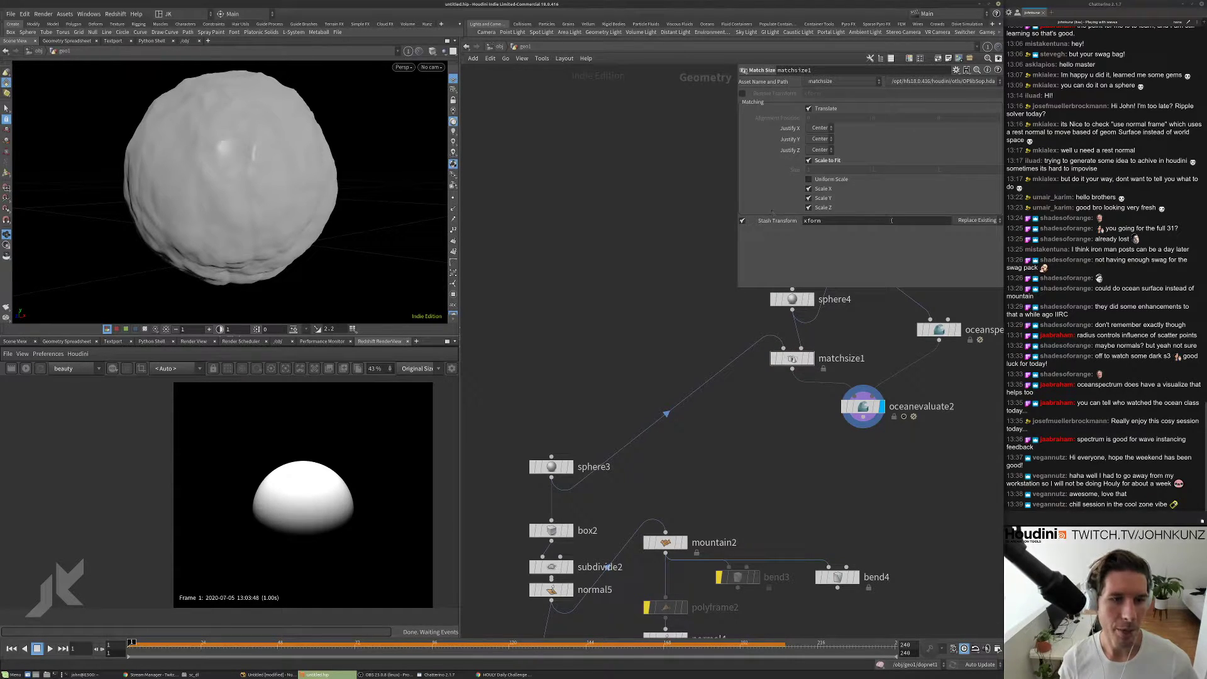
- Add a Transform by Attribute node directly beneath oceanevaluate2, wired to its output, and display the new node
key("Tab")
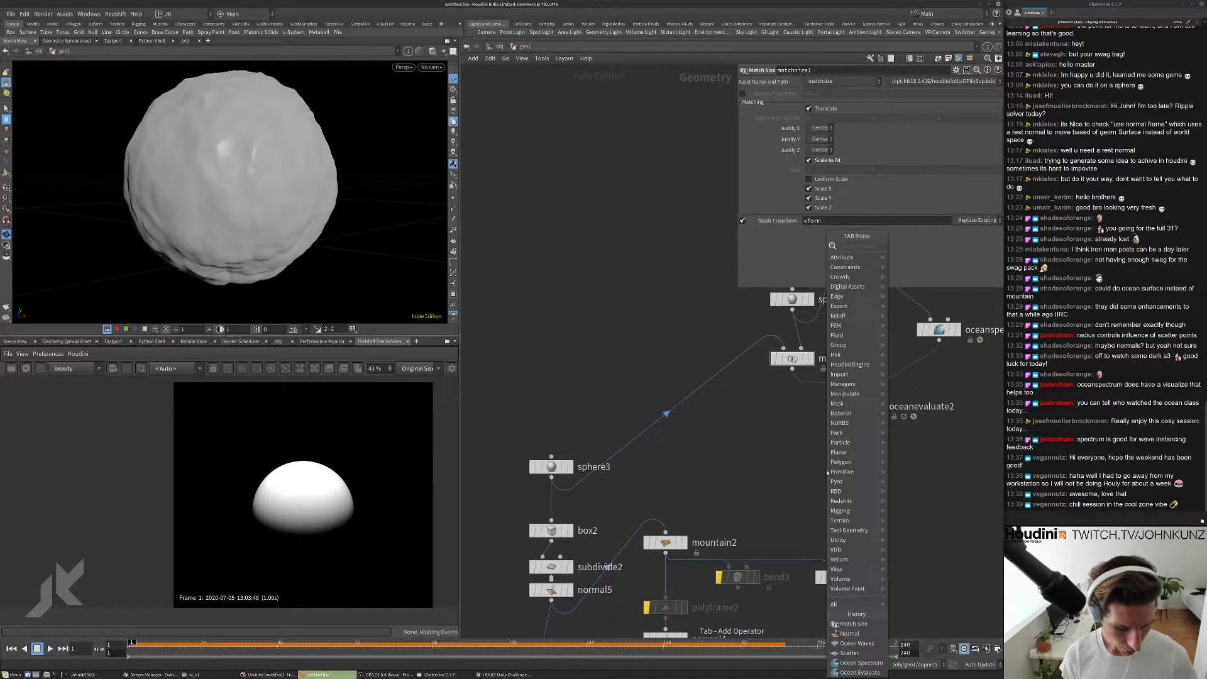
type("tra")
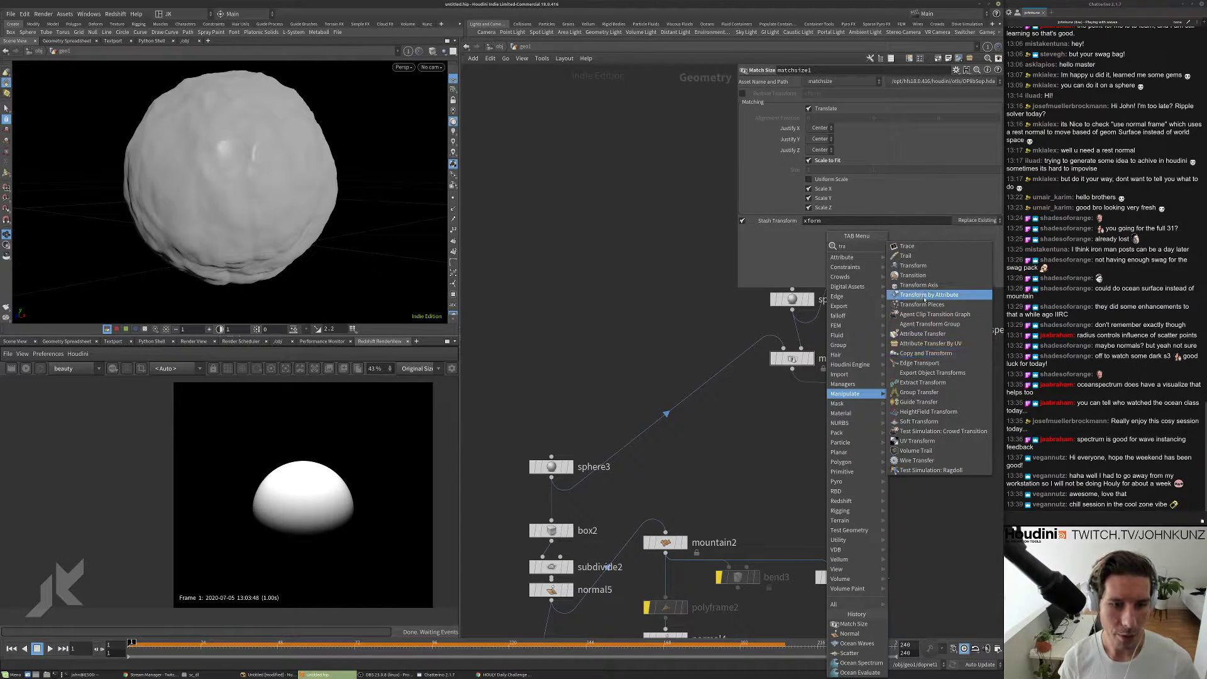
left_click(921, 304)
left_click(860, 476)
scroll(880, 474, "up", 2)
left_click_drag(882, 474, 882, 453)
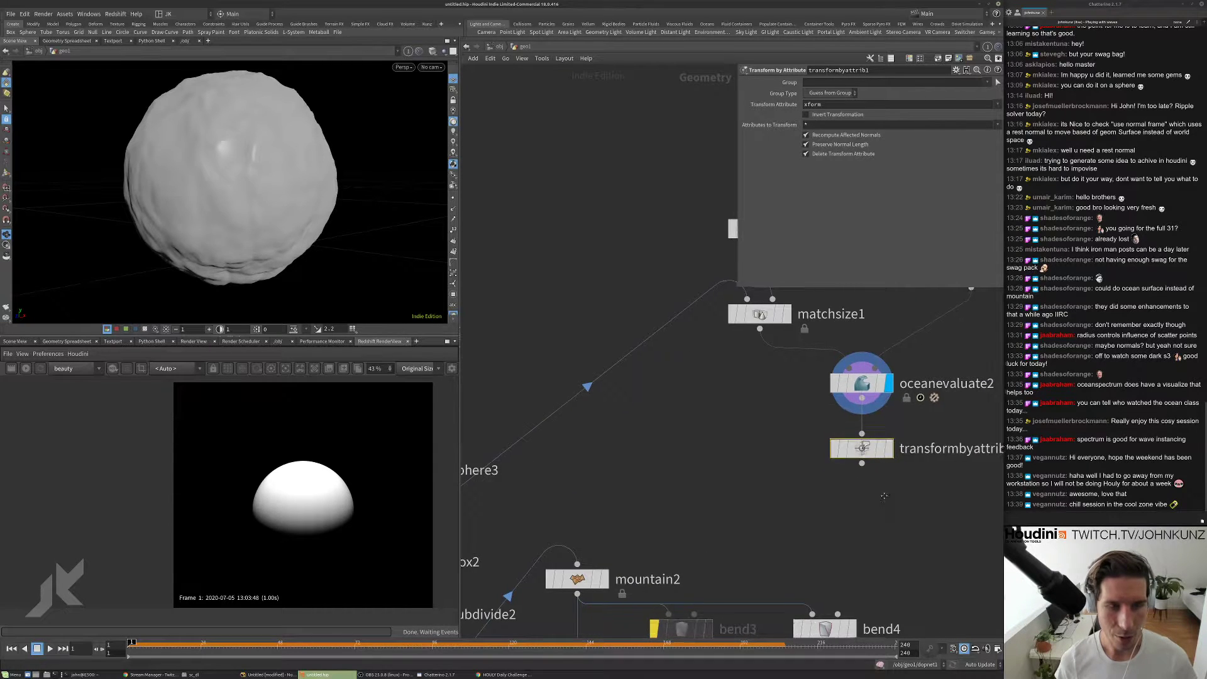
middle_click_drag(888, 496, 827, 486)
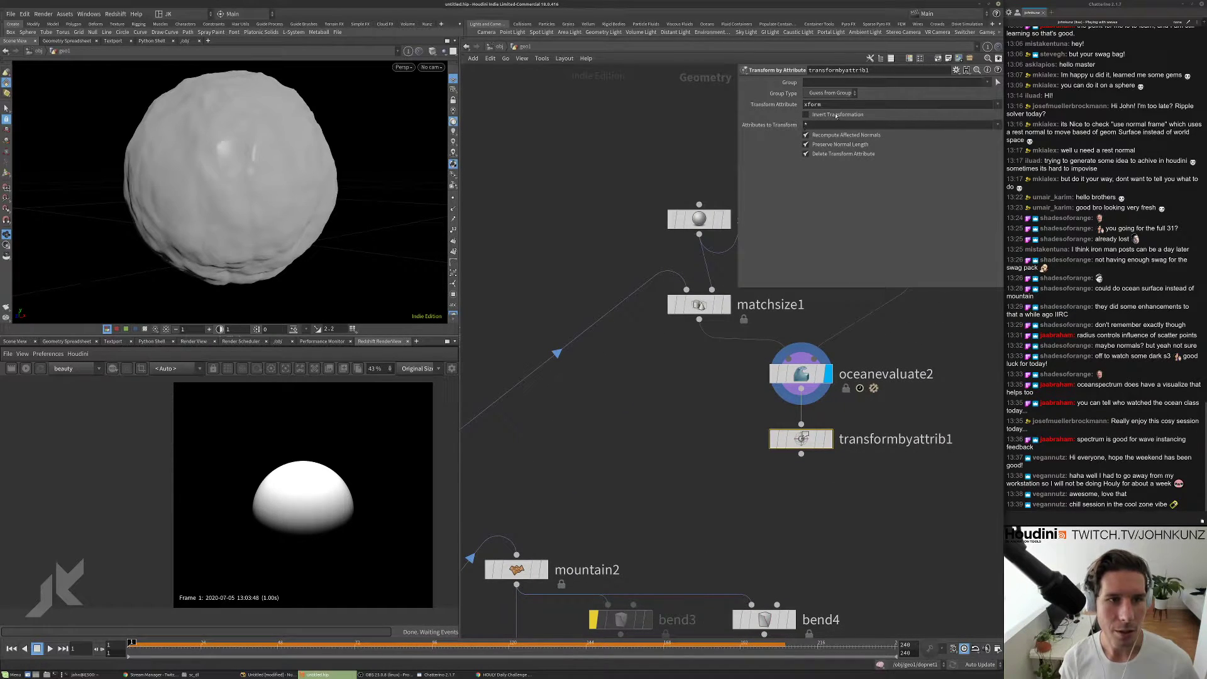
left_click(829, 438)
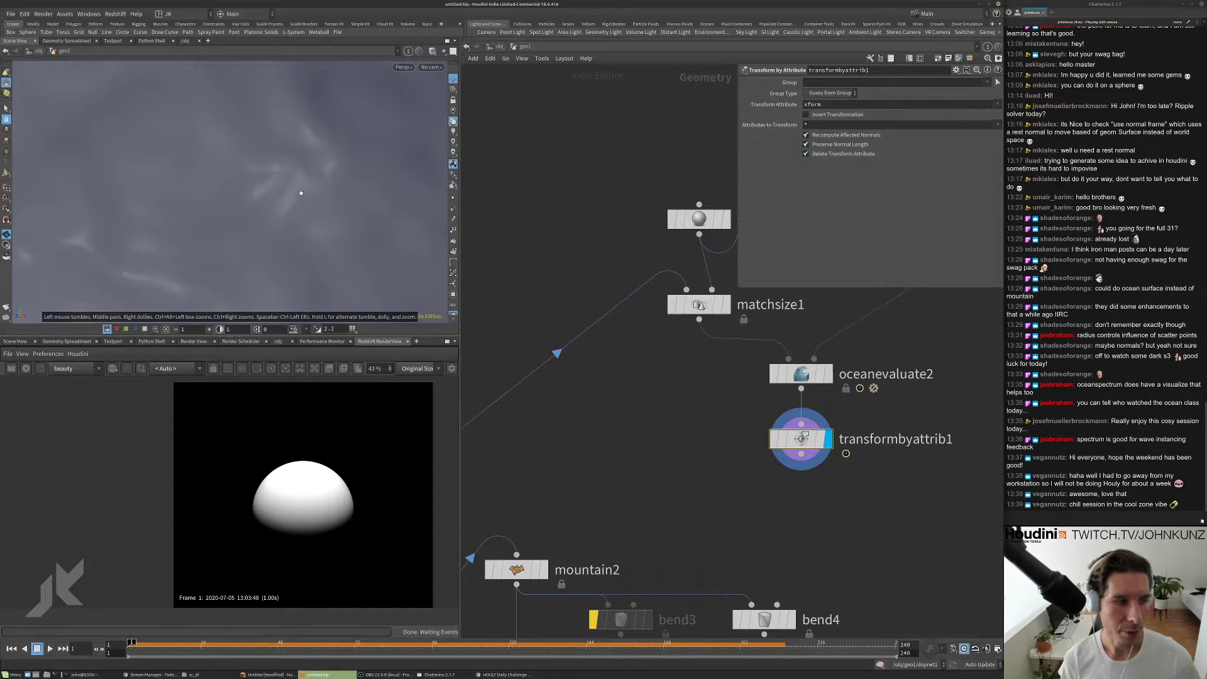
key("h")
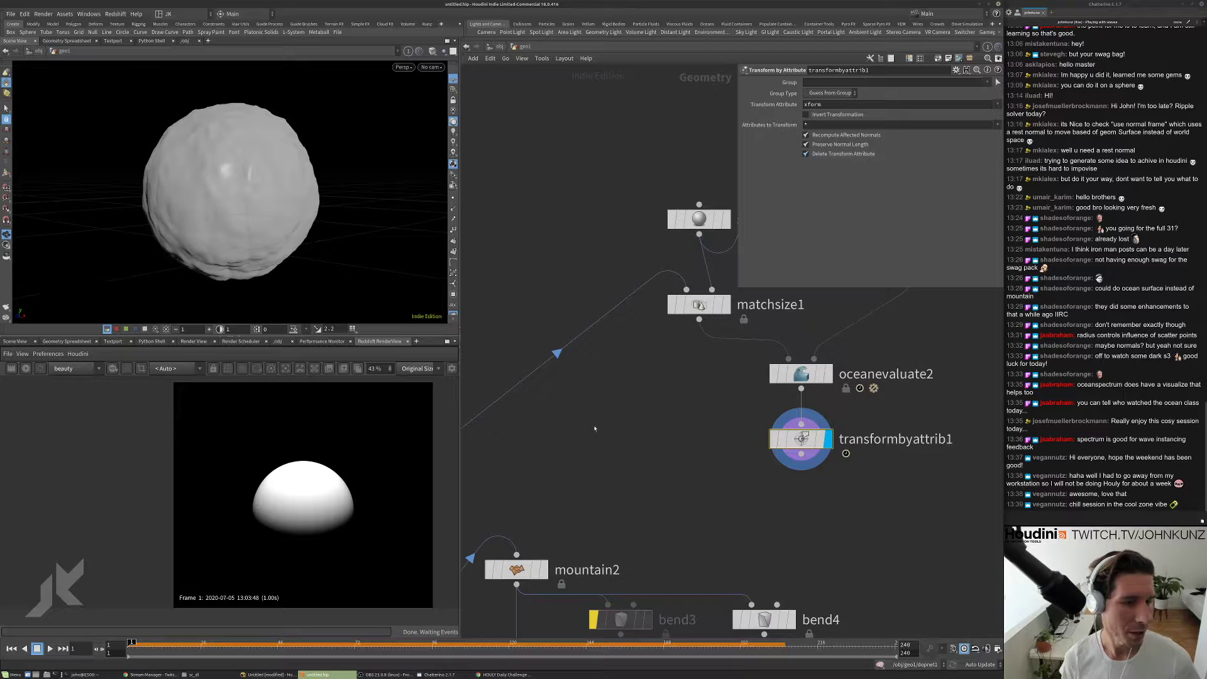
- Compare the sizes of sphere3, matchsize1 and transformbyattrib1 by displaying each in turn, ending on transformbyattrib1
scroll(595, 428, "down", 3)
left_click(509, 388)
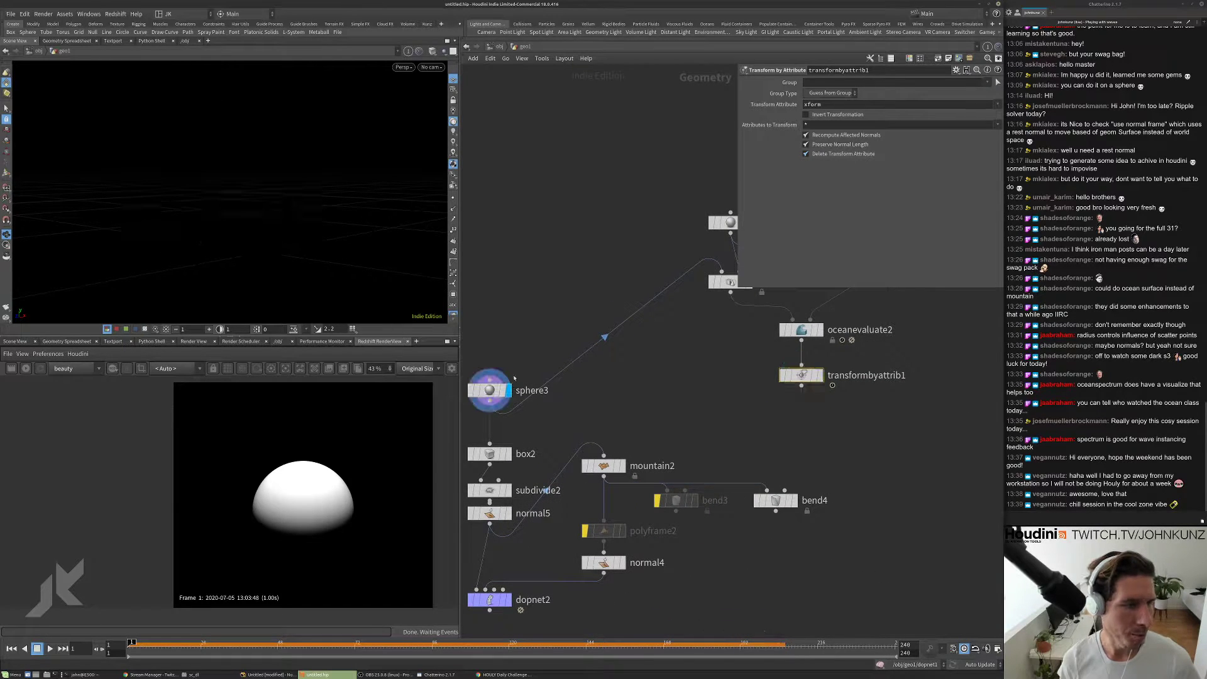
scroll(697, 236, "up", 3)
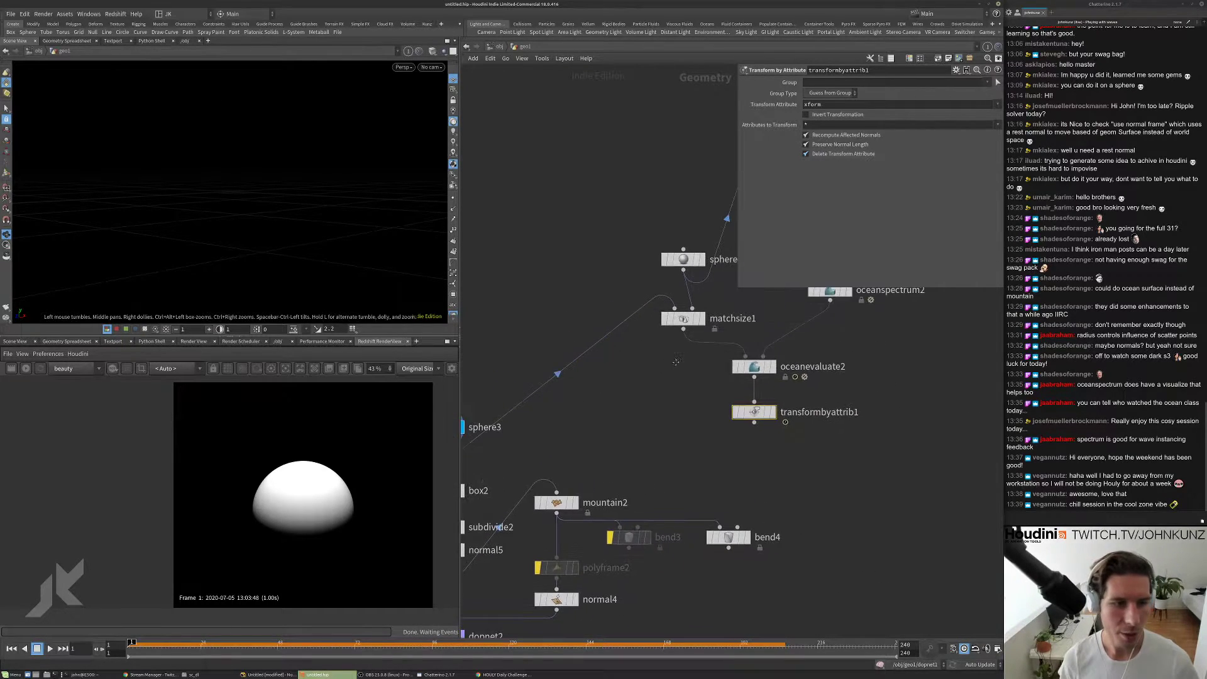
left_click(702, 316)
left_click(680, 316)
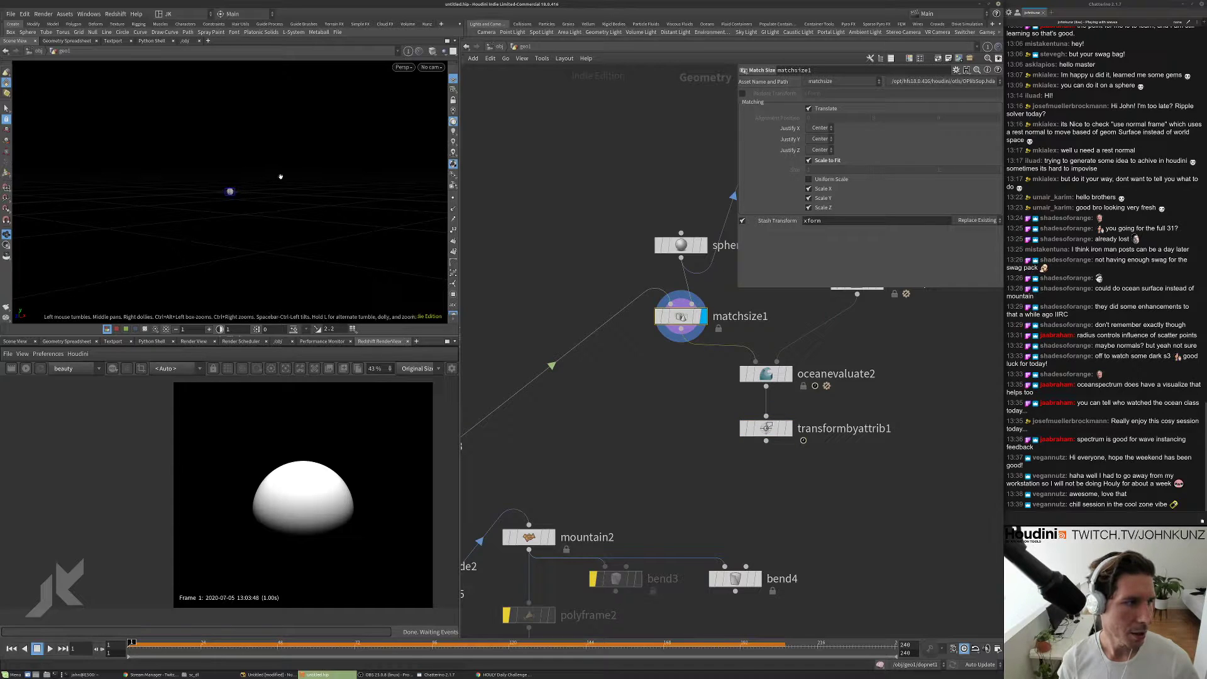
scroll(657, 314, "up", 1)
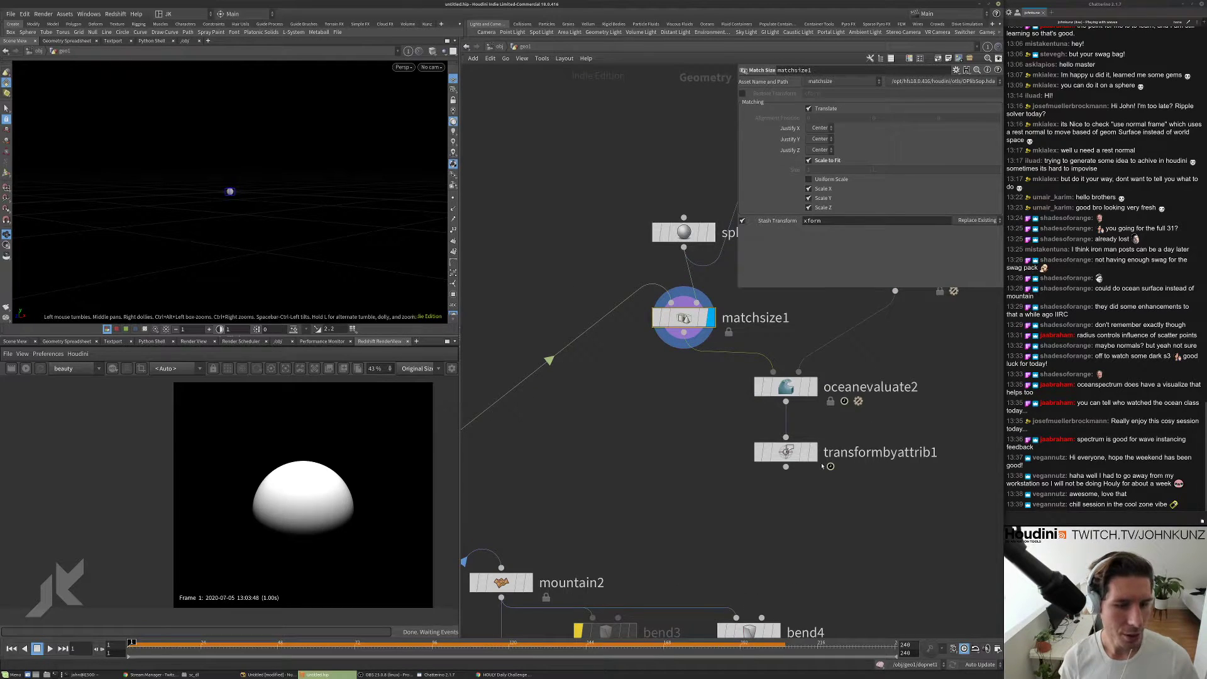
left_click(813, 452)
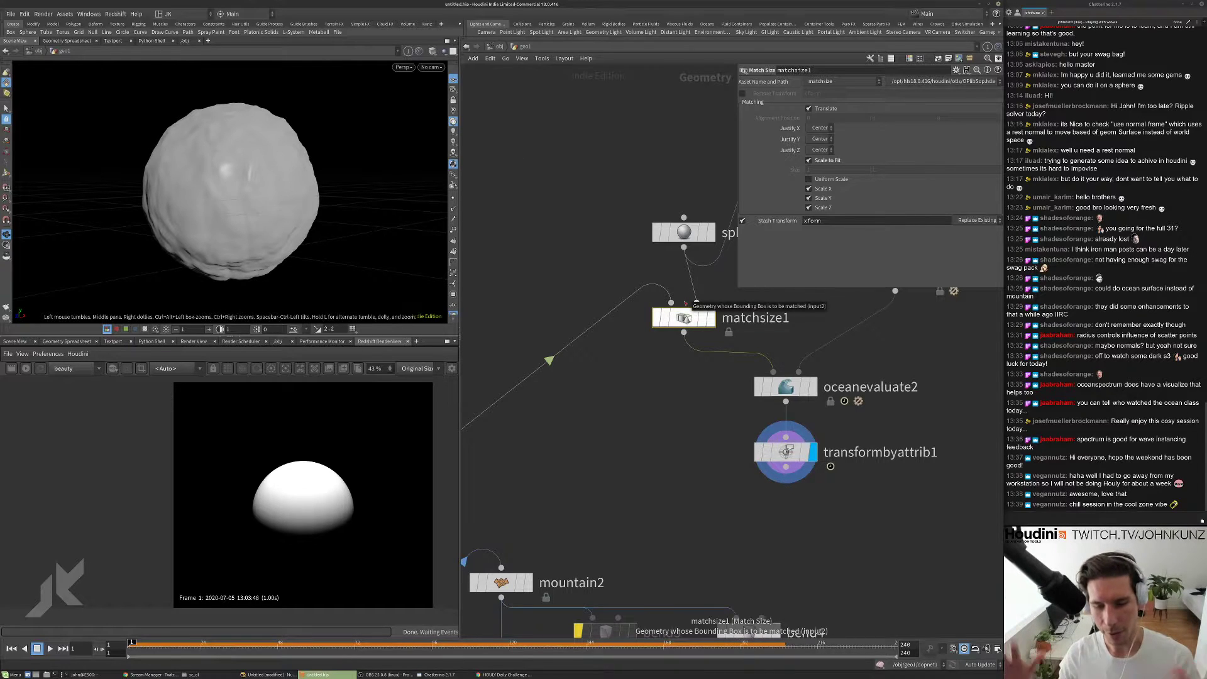
- Enable Invert Transformation on transformbyattrib1 and overlay sphere3 as a template to check the restored size
left_click(797, 453)
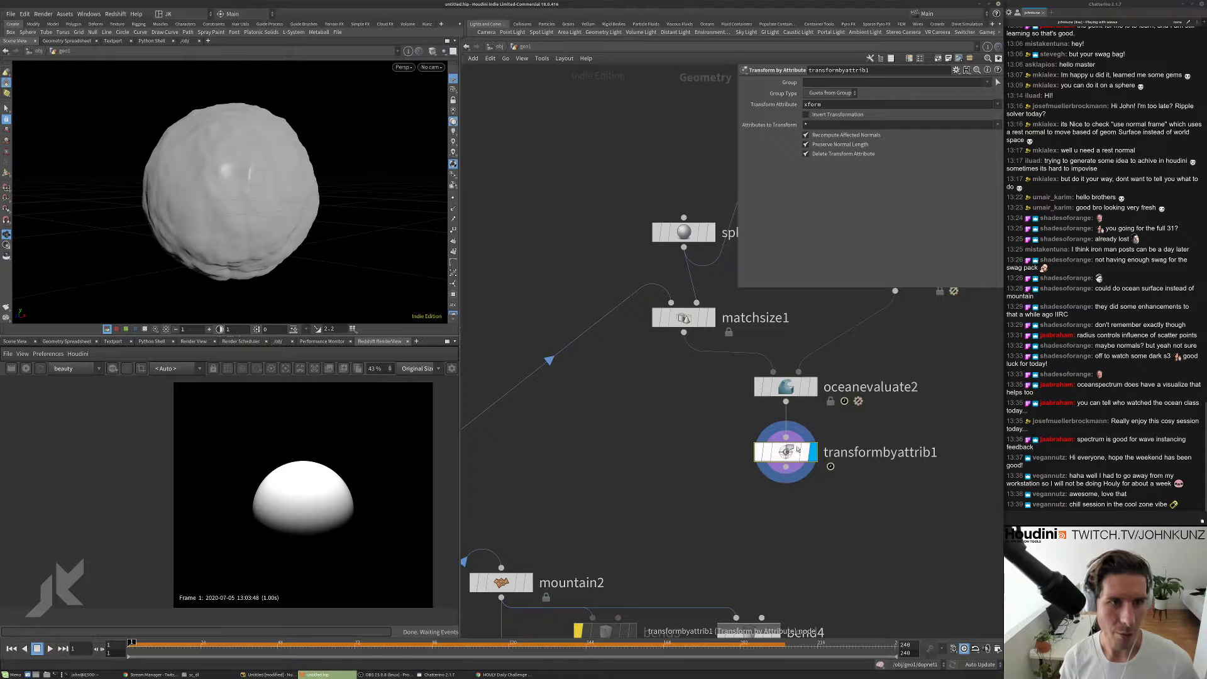
left_click(828, 120)
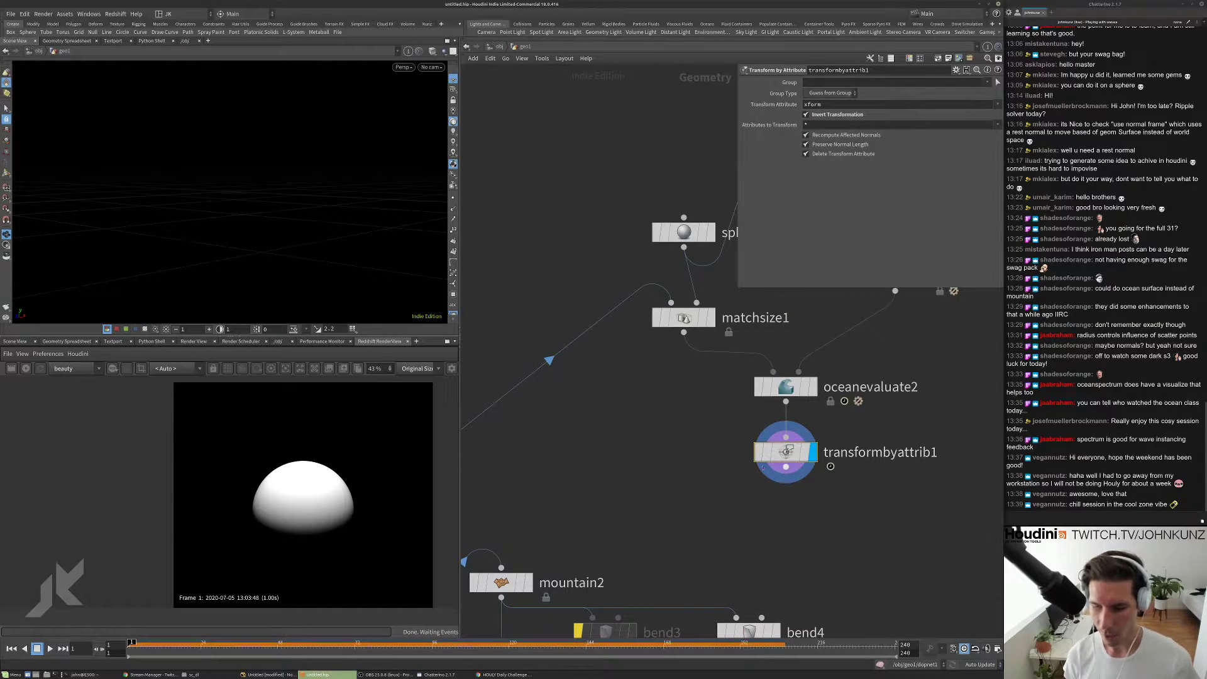
key("h")
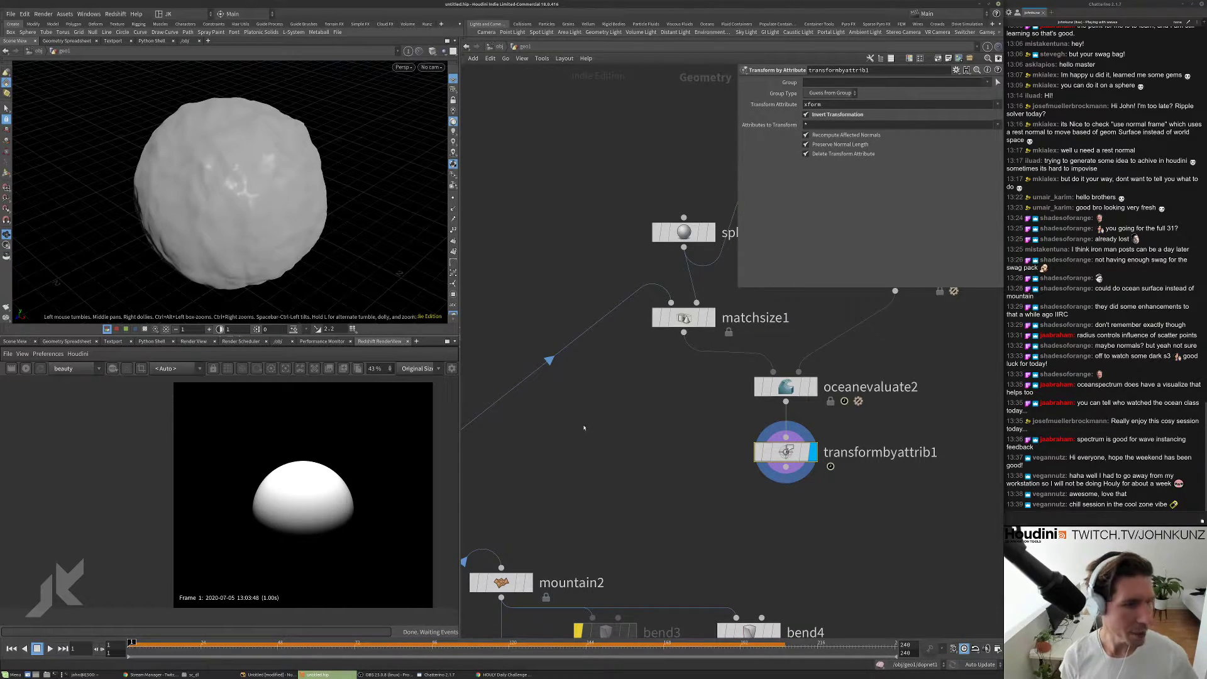
key("h")
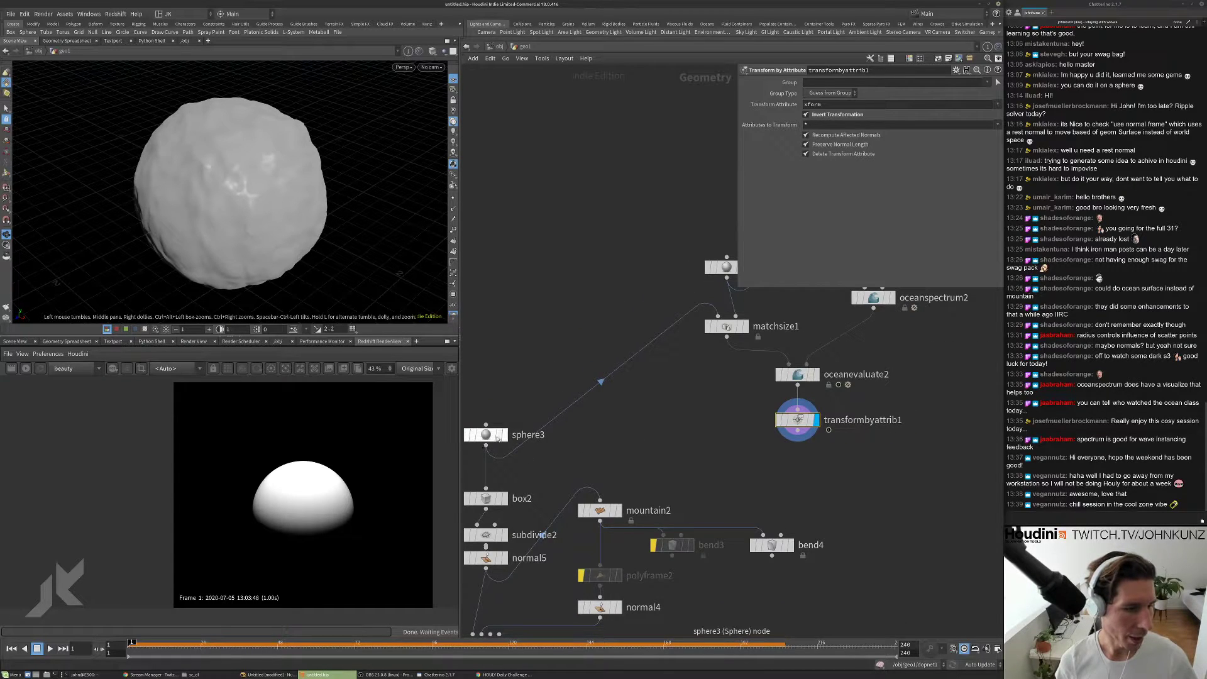
left_click(501, 435)
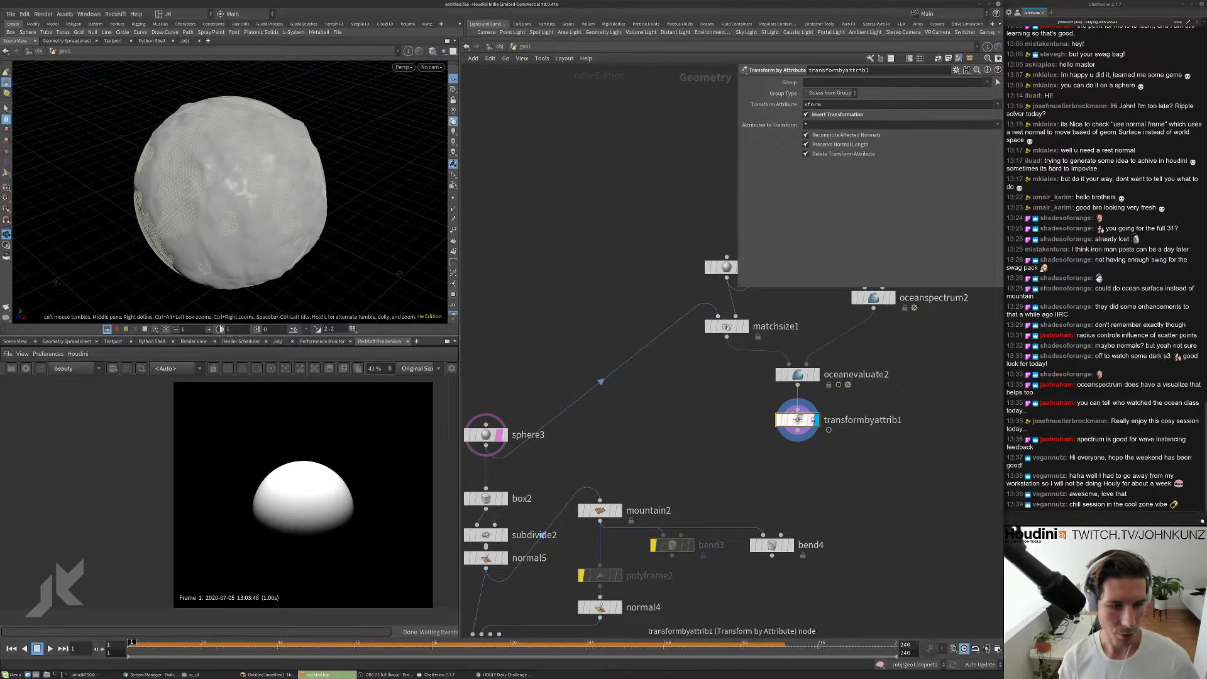
left_click(727, 326)
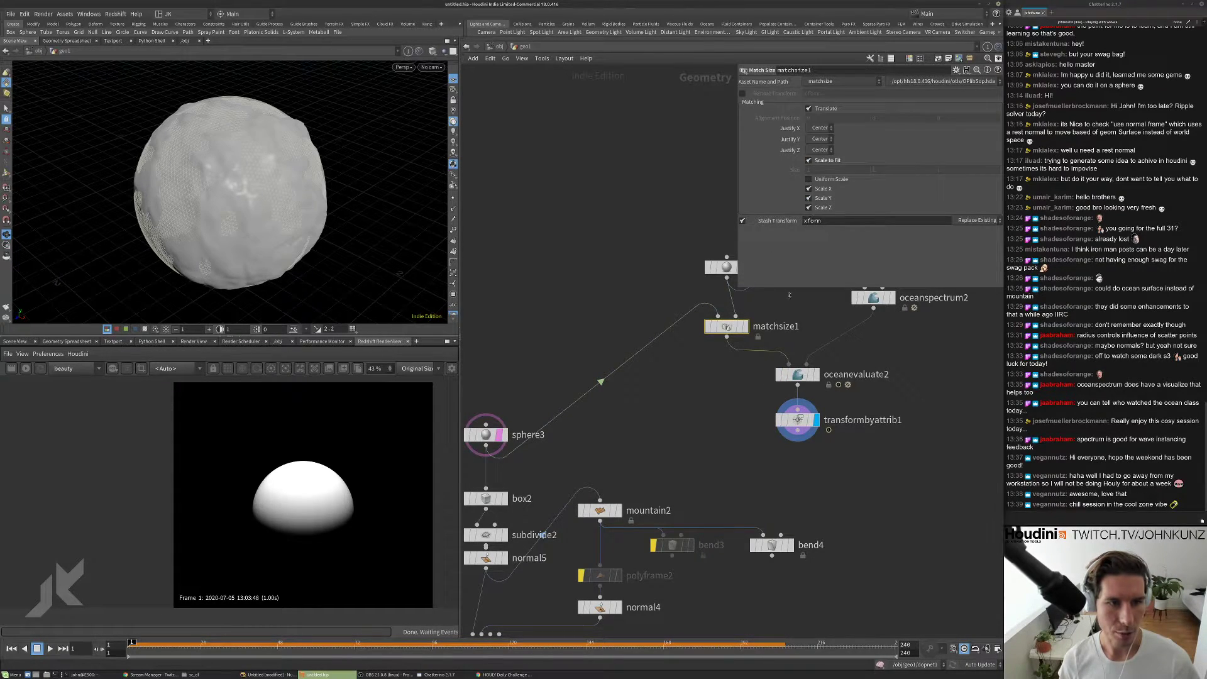
left_click_drag(796, 420, 796, 424)
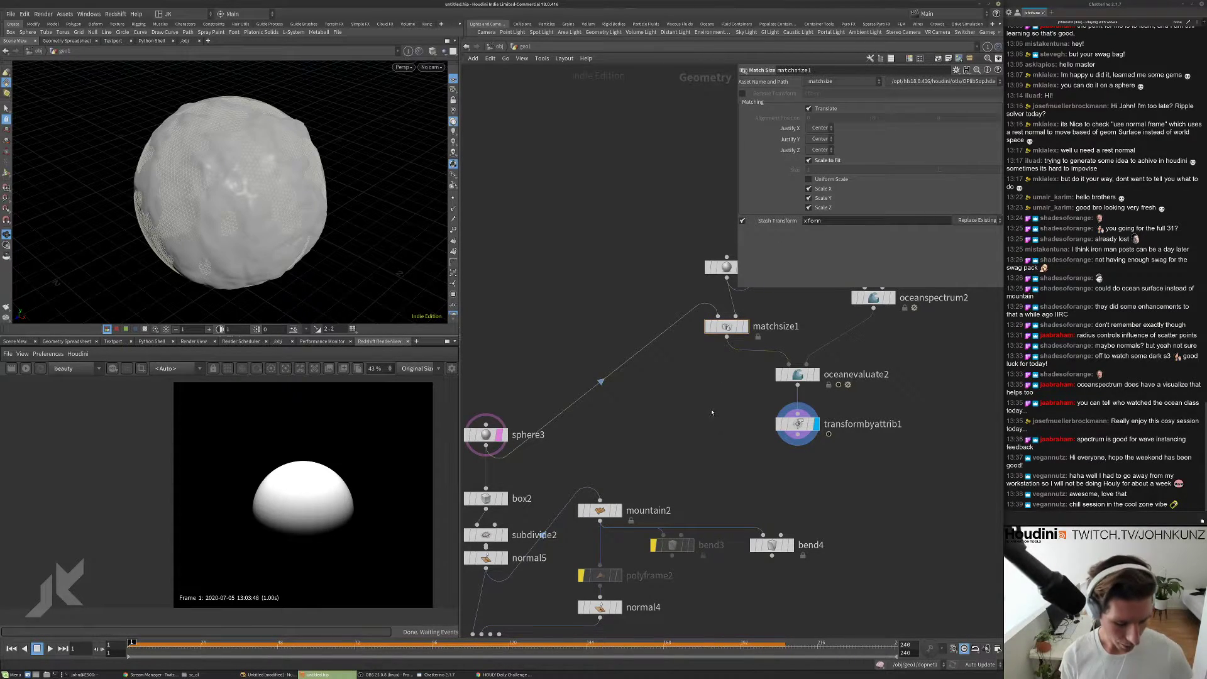
- Add an unconnected Transform node beneath oceanspectrum2 and enable its Output Attribute, xform
key("Tab")
key("Up")
key("Up")
key("Return")
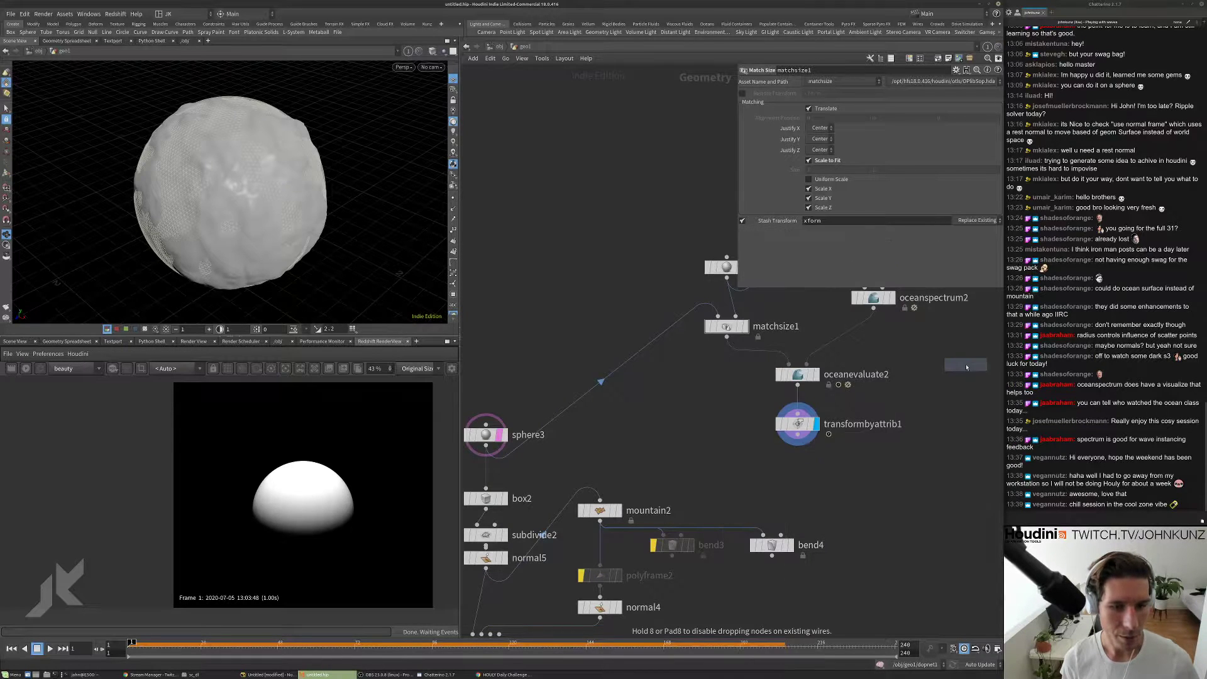
left_click(964, 364)
left_click_drag(959, 361, 940, 344)
left_click(742, 240)
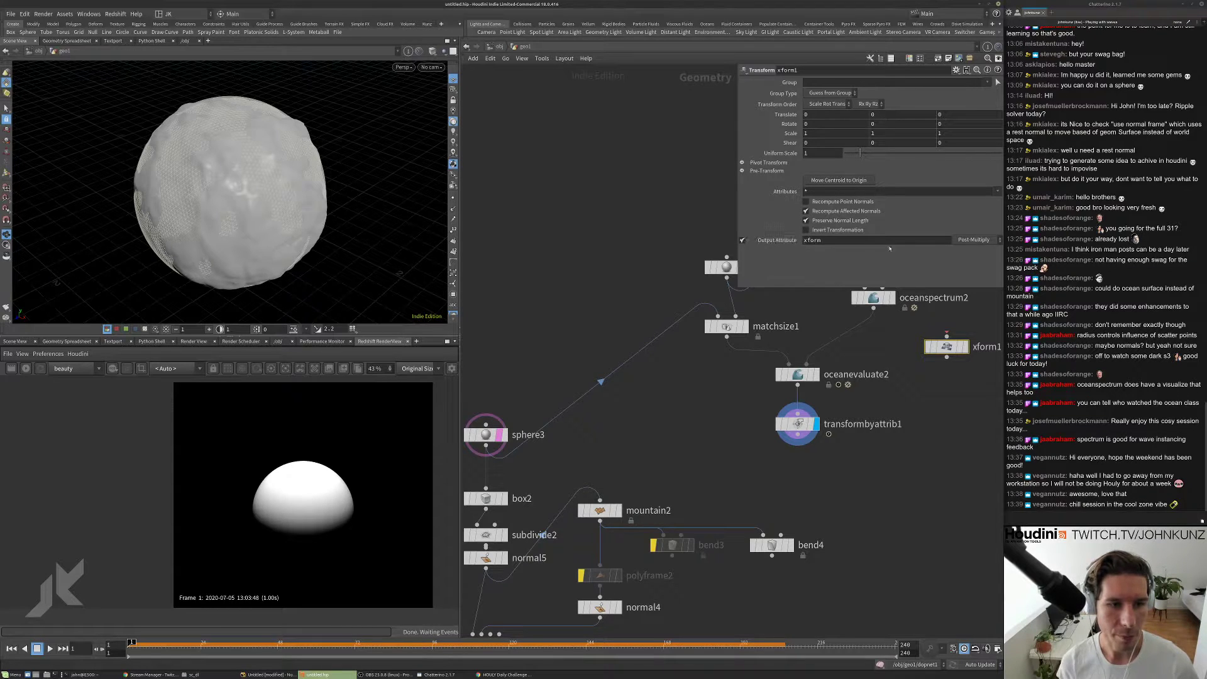
- Wire transformbyattrib1 into dopnet2's second input in place of normal4, and display dopnet2
scroll(875, 380, "down", 4)
mouse_move(849, 429)
middle_mouse_down()
mouse_move(832, 425)
mouse_move(850, 410)
middle_mouse_up()
middle_click_drag(777, 412, 791, 391)
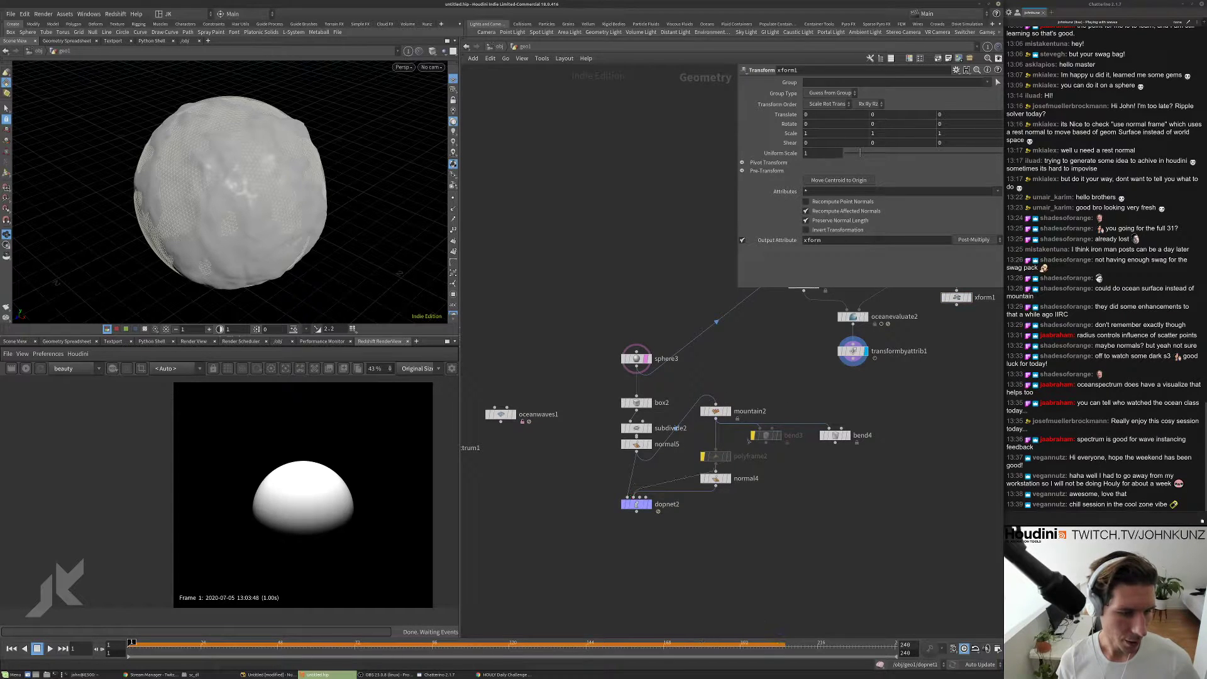
scroll(658, 508, "up", 3)
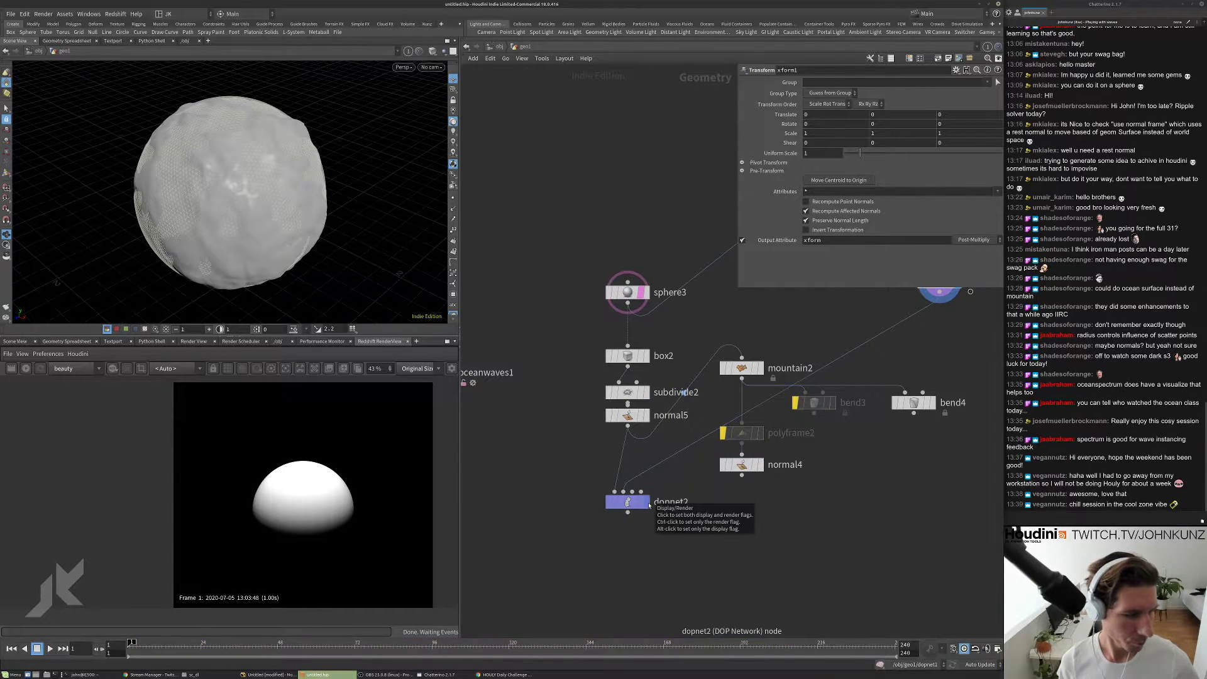
left_click(646, 501)
scroll(735, 531, "down", 3)
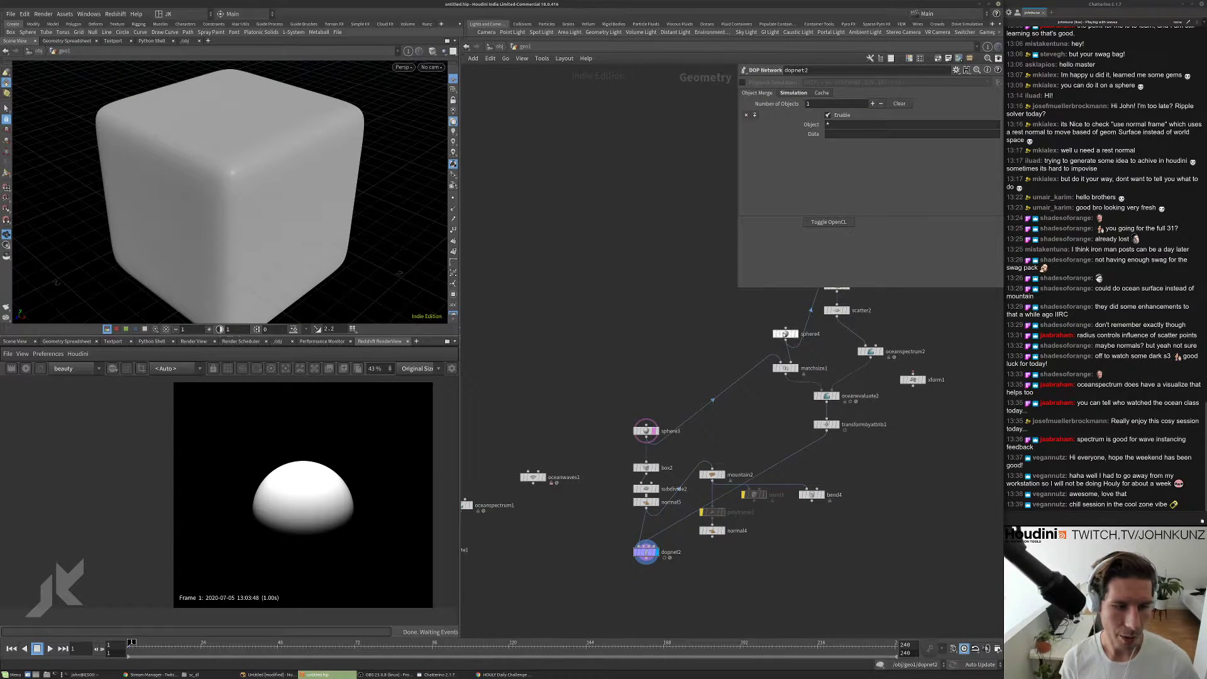
- Delete the box2, subdivide2 and normal5 nodes so that sphere3 feeds dopnet2 directly
middle_click_drag(769, 433, 793, 374)
scroll(650, 500, "up", 3)
left_click_drag(717, 438, 680, 371)
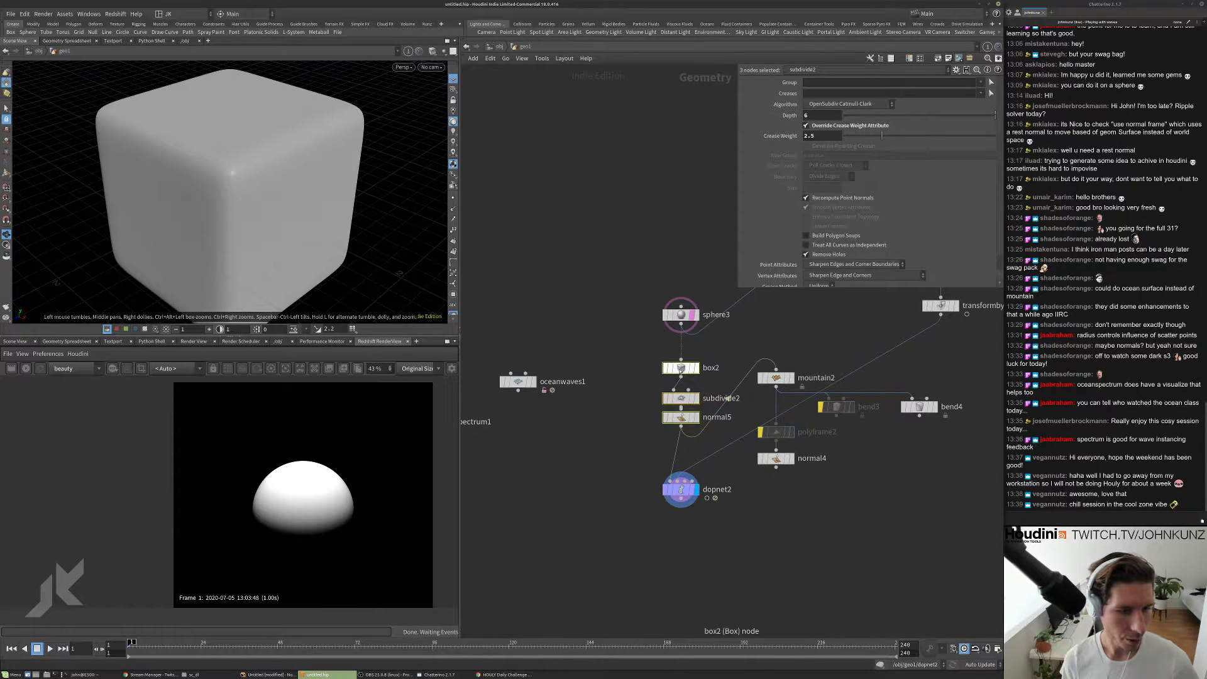
key("Delete")
- Play the dopnet2 simulation on the sphere, inspect its surface closely and from another angle, and rewind to frame 1
middle_click_drag(665, 483, 639, 479)
key("Up")
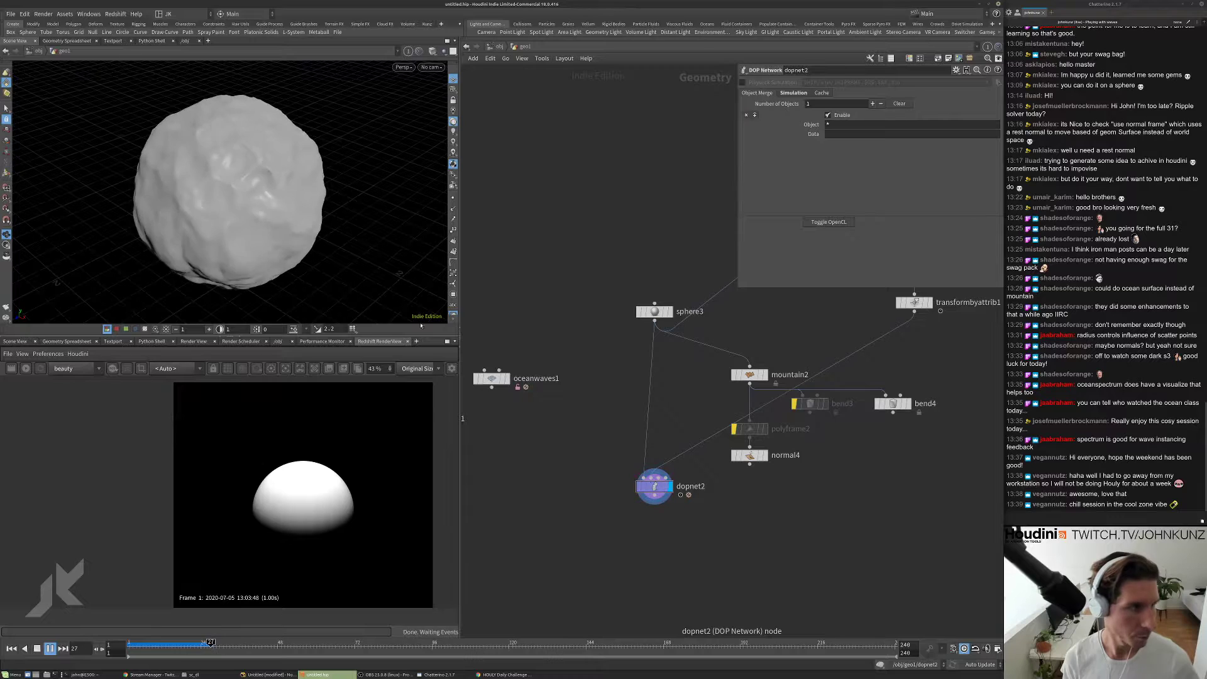
scroll(288, 189, "up", 3)
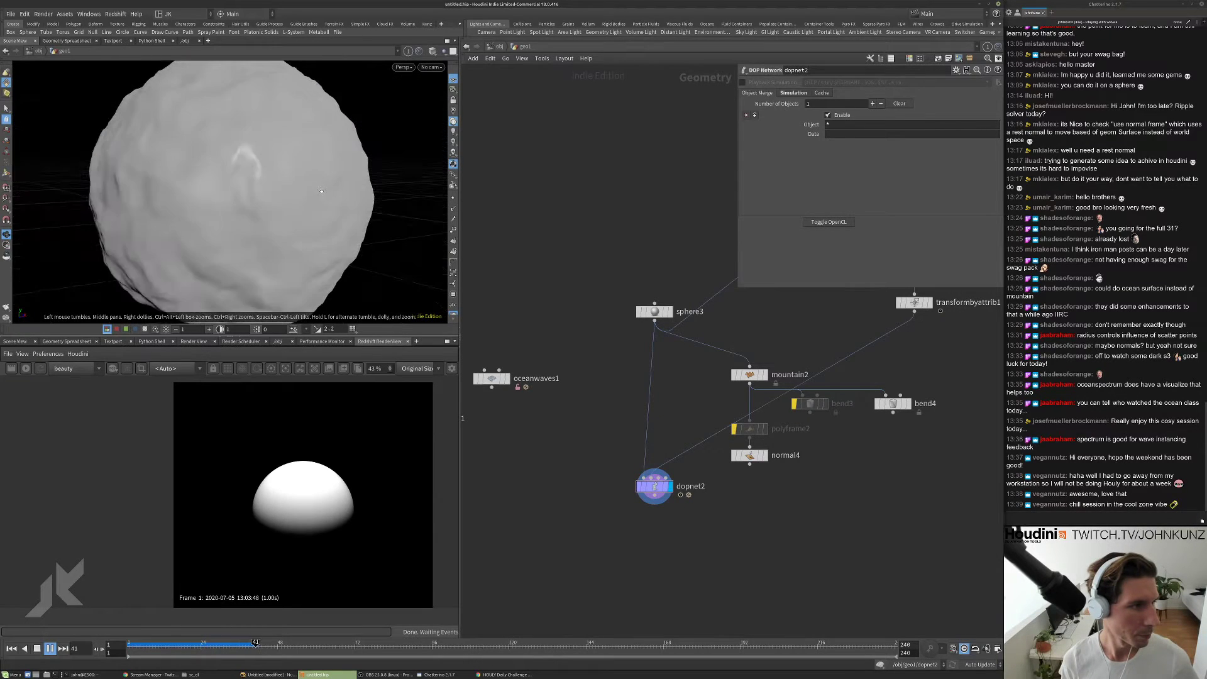
scroll(284, 191, "down", 3)
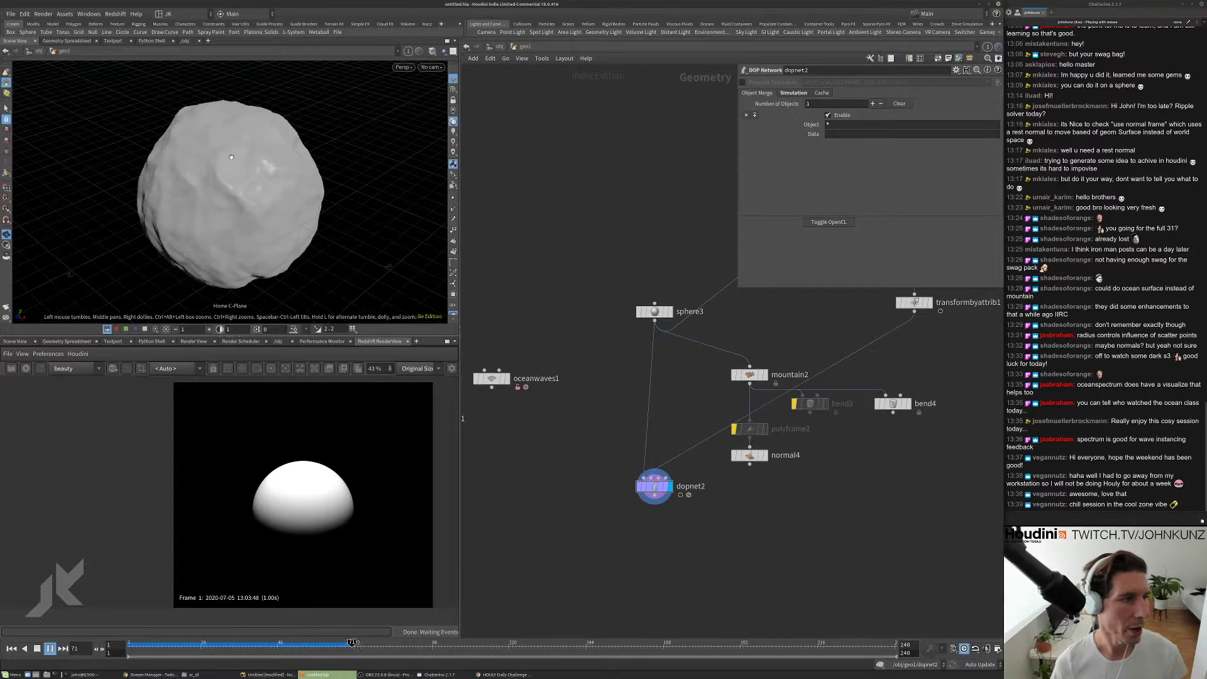
left_click_drag(194, 204, 272, 205)
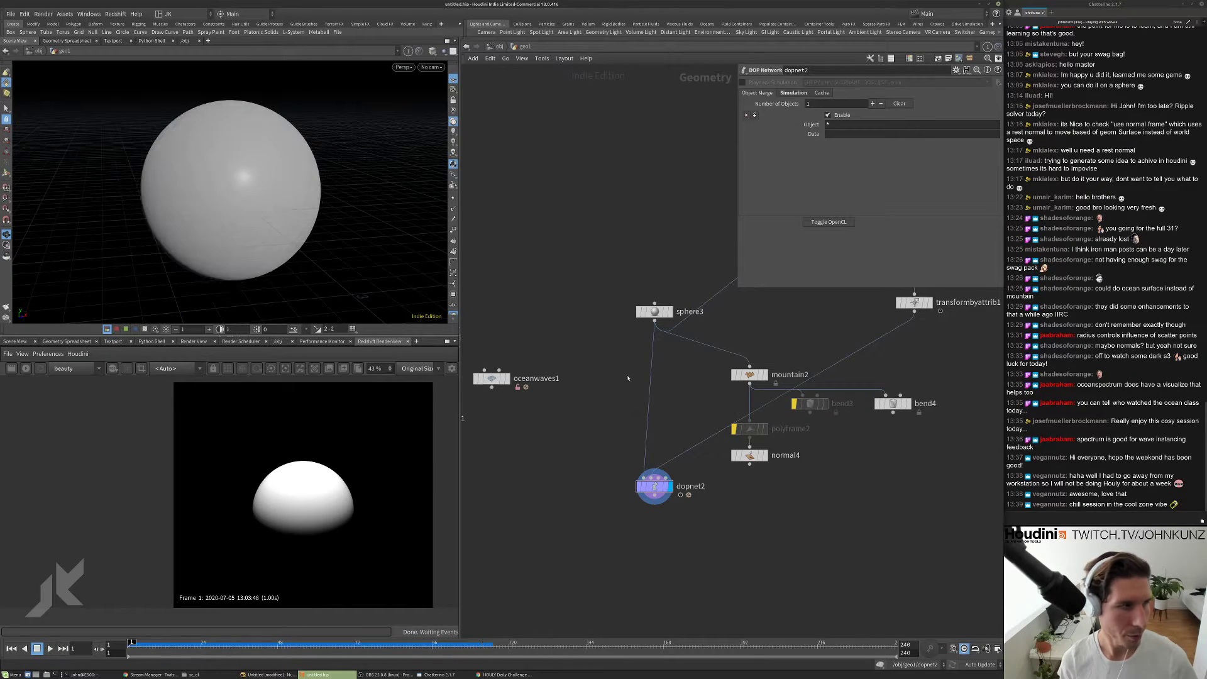
key("ctrl+Up")
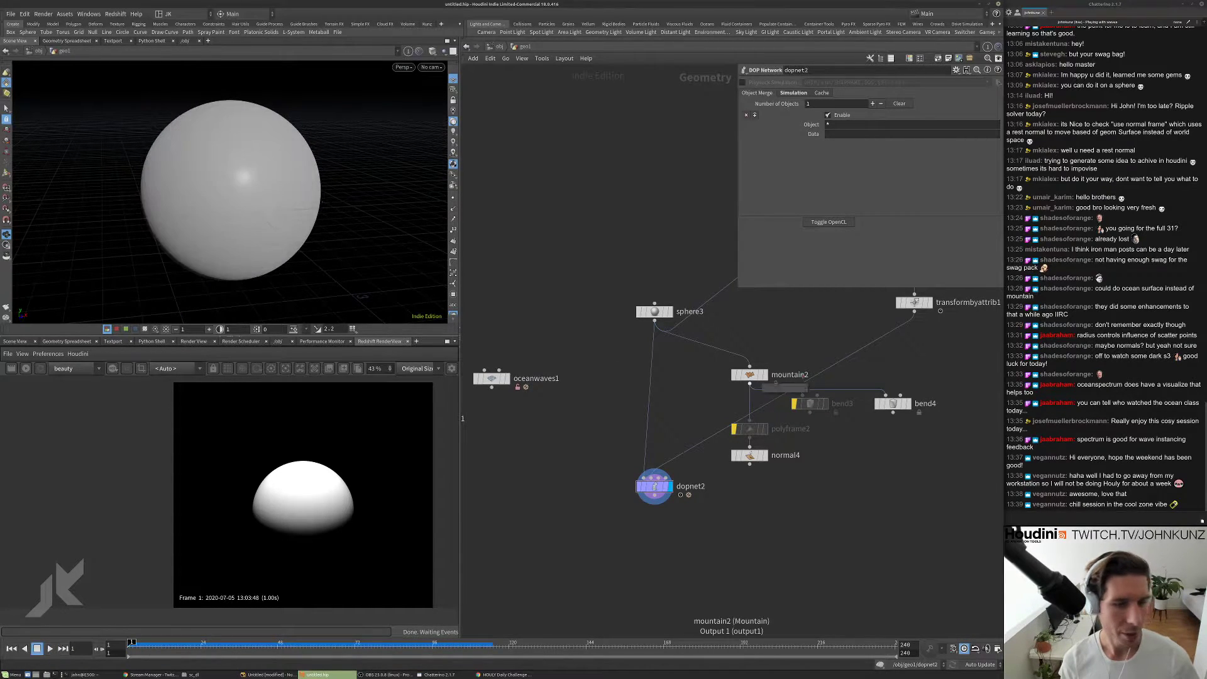
- Display transformbyattrib1, play its ocean wave animation on the sphere, and rewind to frame 1
middle_click_drag(822, 348, 698, 472)
scroll(779, 435, "up", 3)
key("r")
left_click(804, 429)
key("Up")
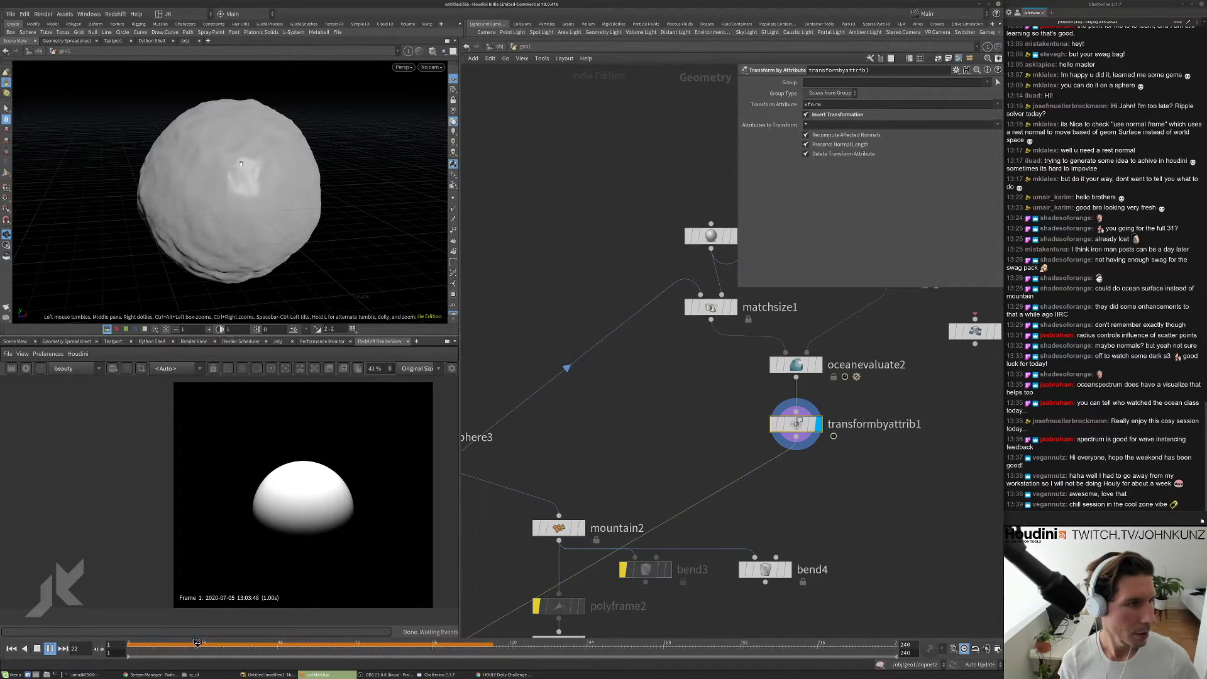
key("ctrl+Up")
scroll(635, 444, "down", 3)
- Set the Frequency of sphere3 to 86
middle_click_drag(529, 481, 577, 431)
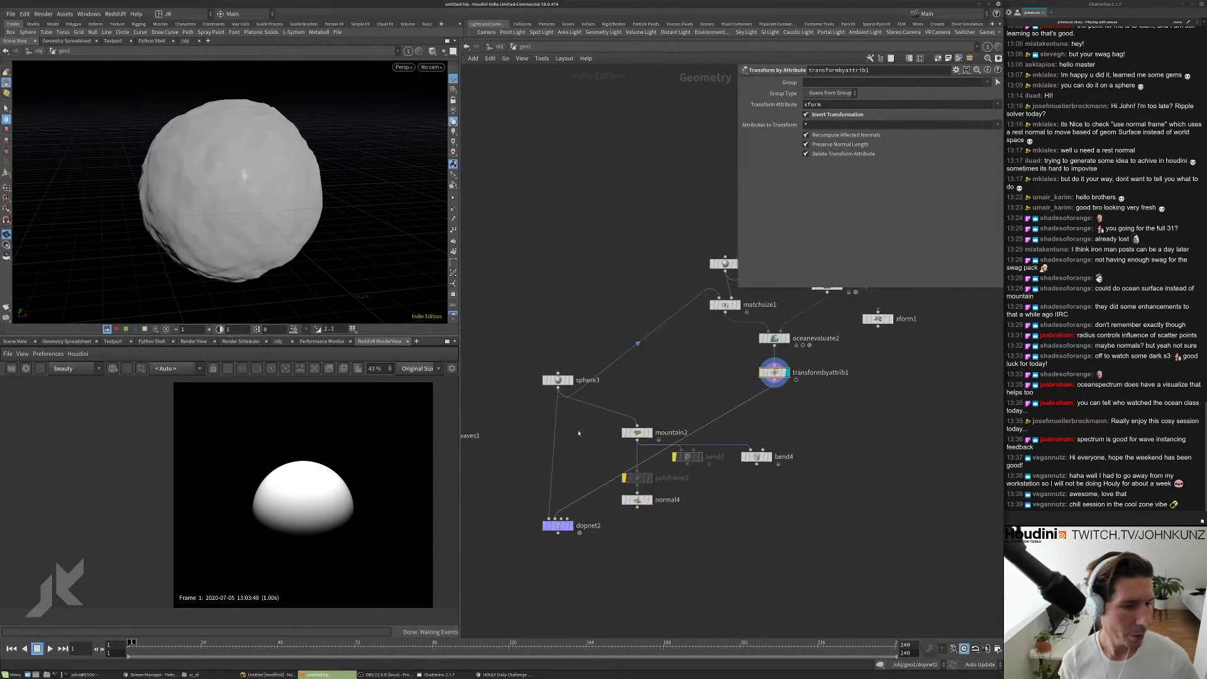
left_click(557, 381)
left_click(810, 155)
key("Return")
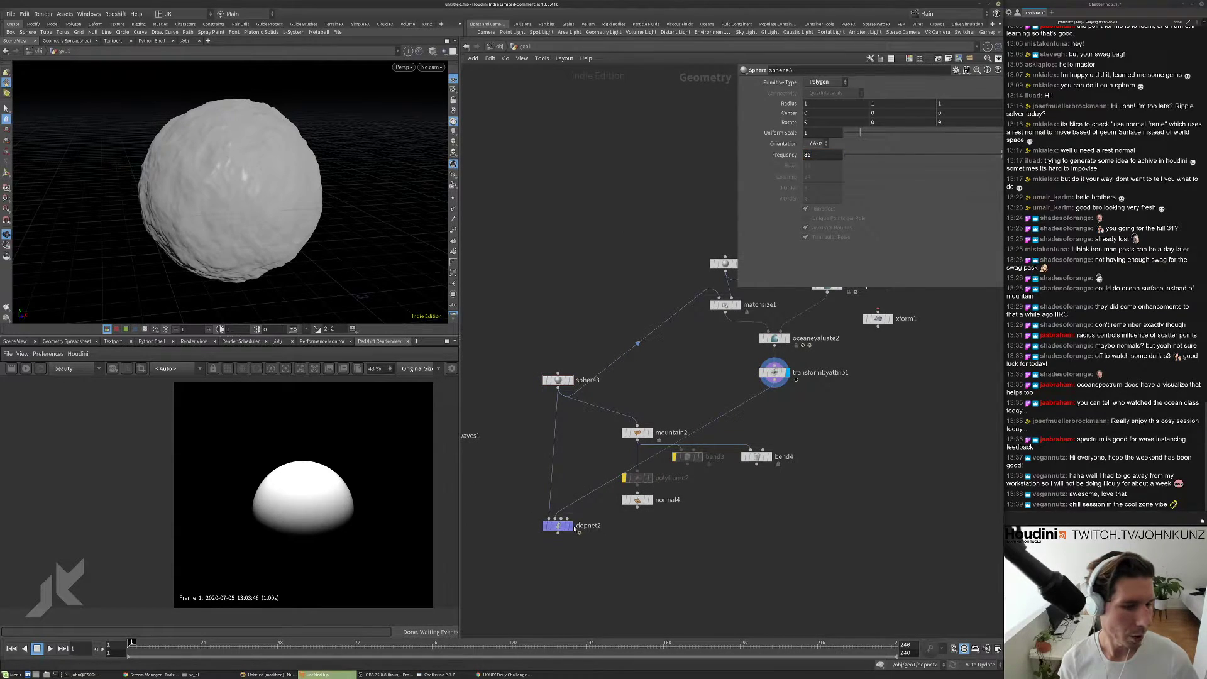
- Display dopnet2 again, play the simulation to frame 14, examine the ripples closely, and rewind to frame 1
left_click(569, 527)
left_click(558, 527)
key("Up")
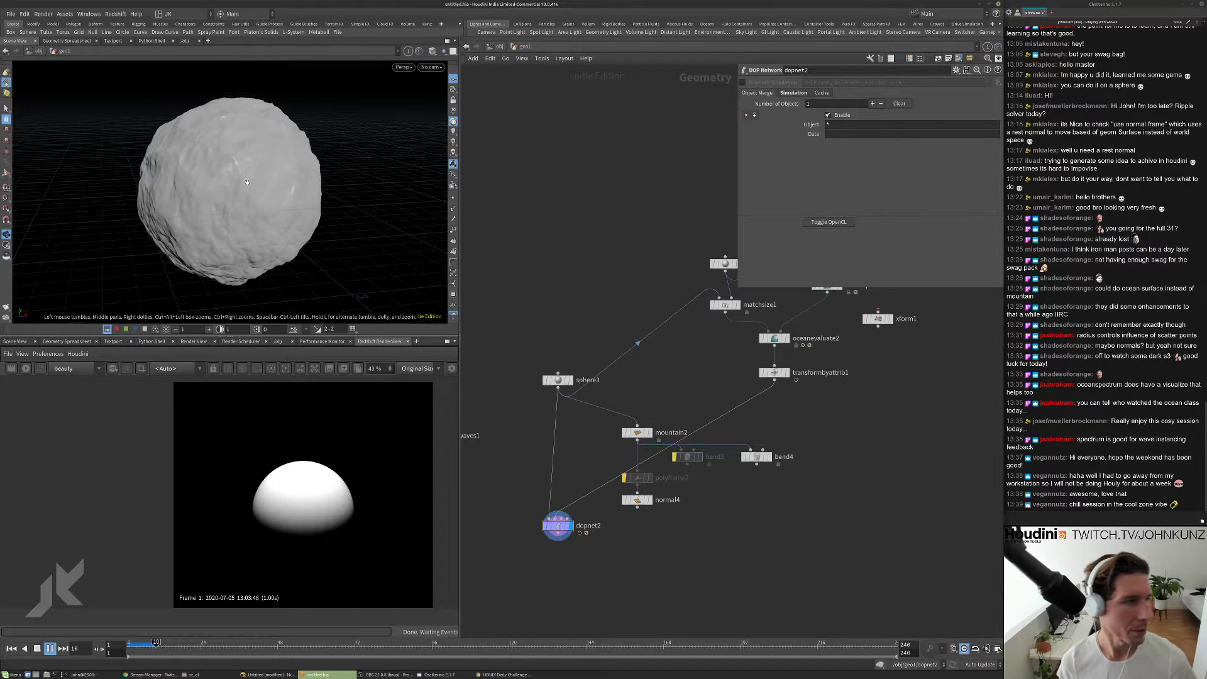
key("Up")
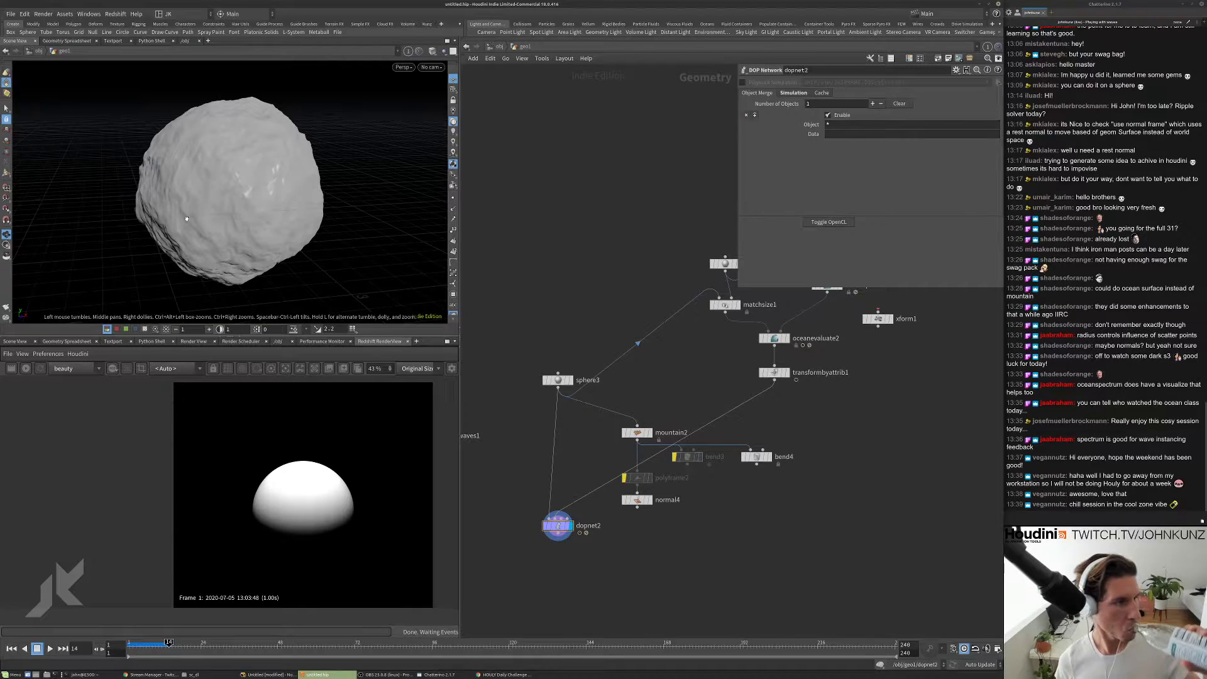
right_click_drag(186, 219, 264, 296)
left_click_drag(264, 296, 295, 277)
right_click_drag(296, 277, 267, 264)
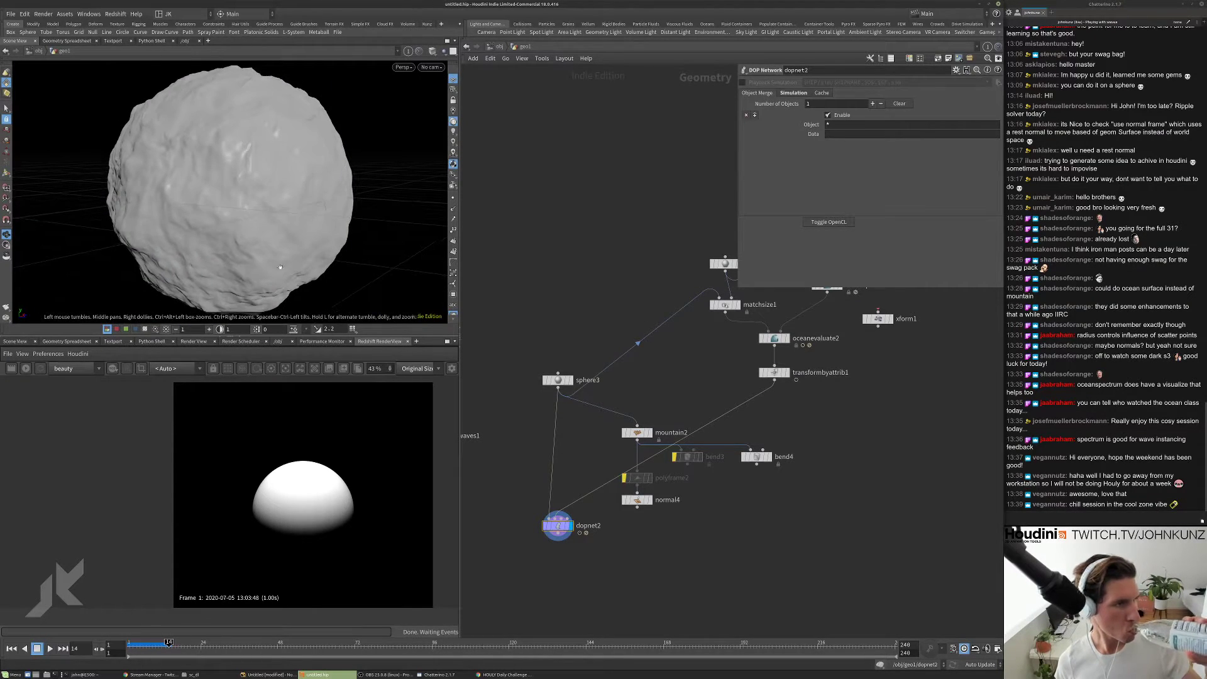
key("ctrl+Up")
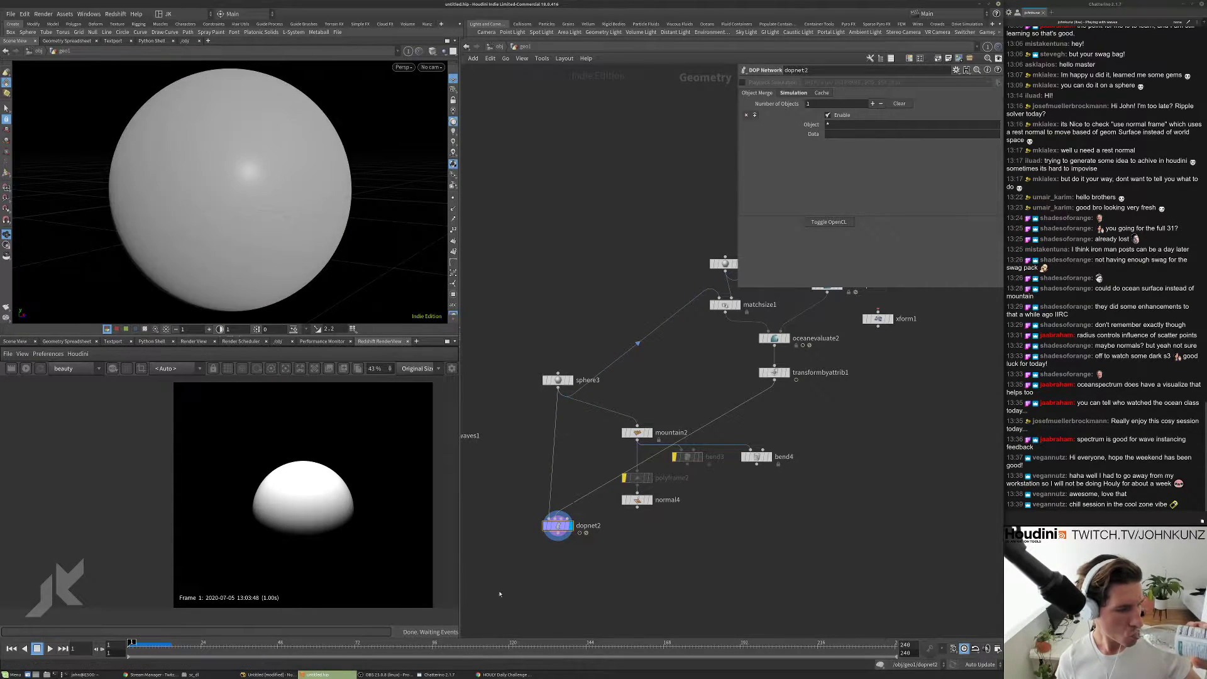
- Inside dopnet2, set ripplesolver1's Conservation to 0.457 and Wave Speed to 0.479, and check the description of Rest Spring
double_click(572, 521)
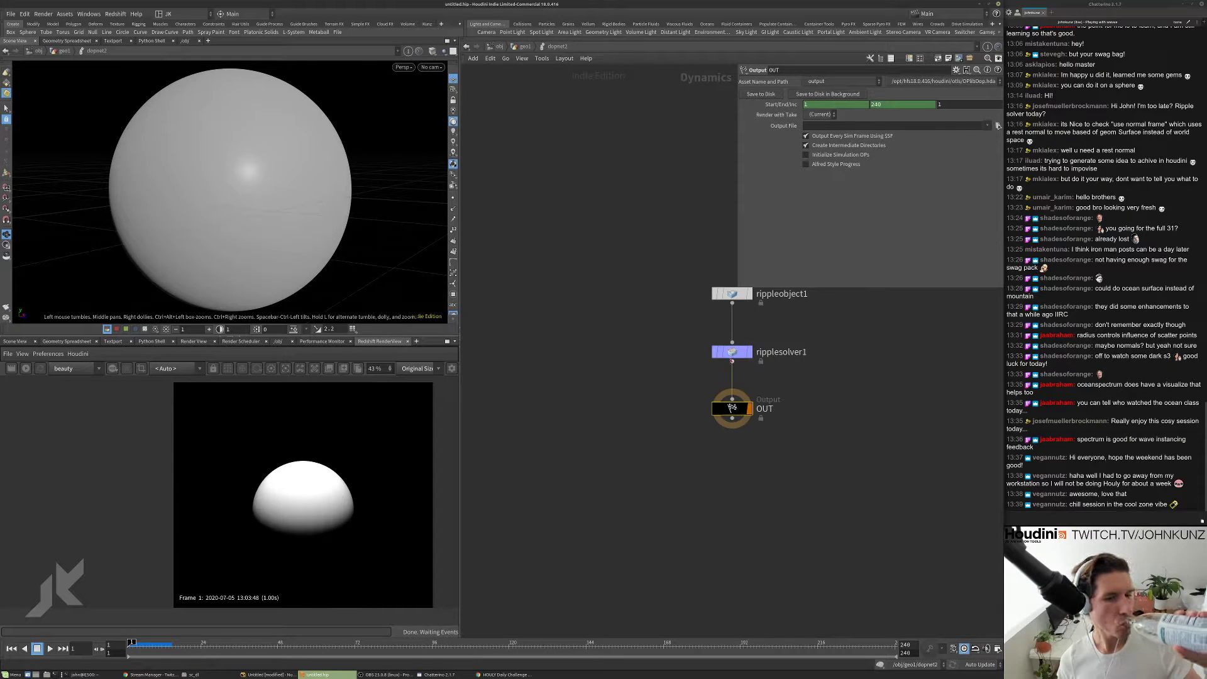
left_click(732, 352)
middle_click_drag(846, 345, 806, 393)
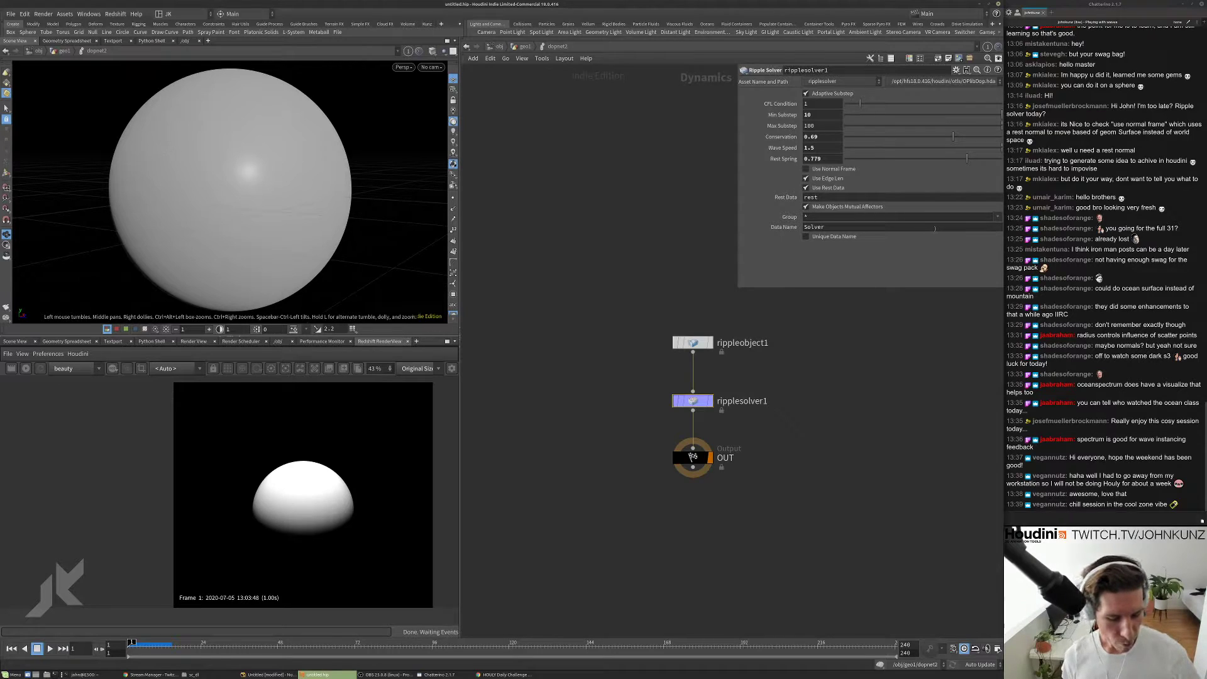
left_click_drag(944, 151, 920, 150)
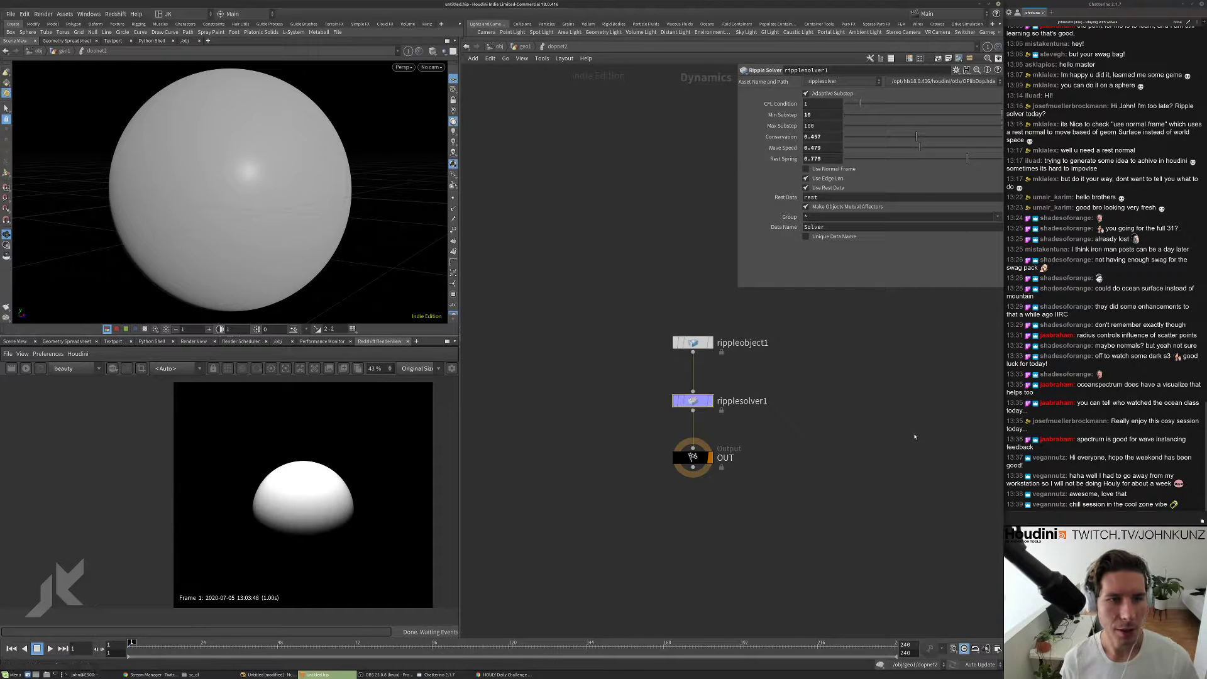
middle_click_drag(843, 396, 879, 356)
mouse_move(779, 161)
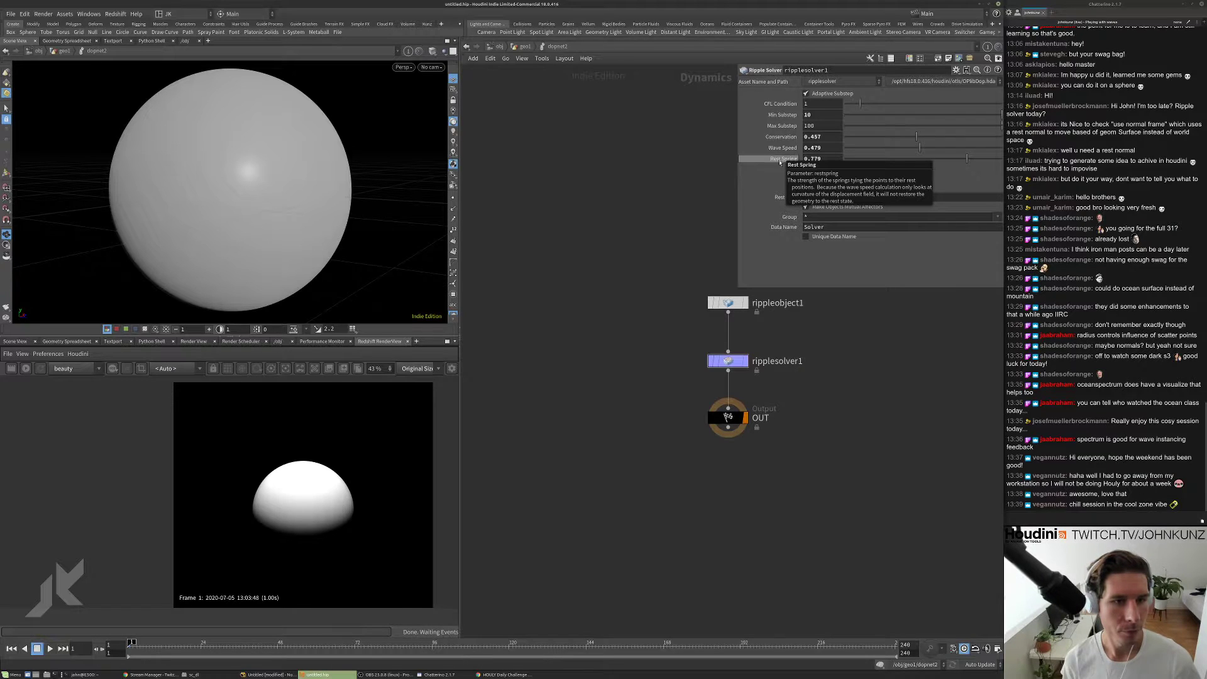
- Play the simulation with the new solver values, inspect the surface up close, and restart playback from frame 1
key("Up")
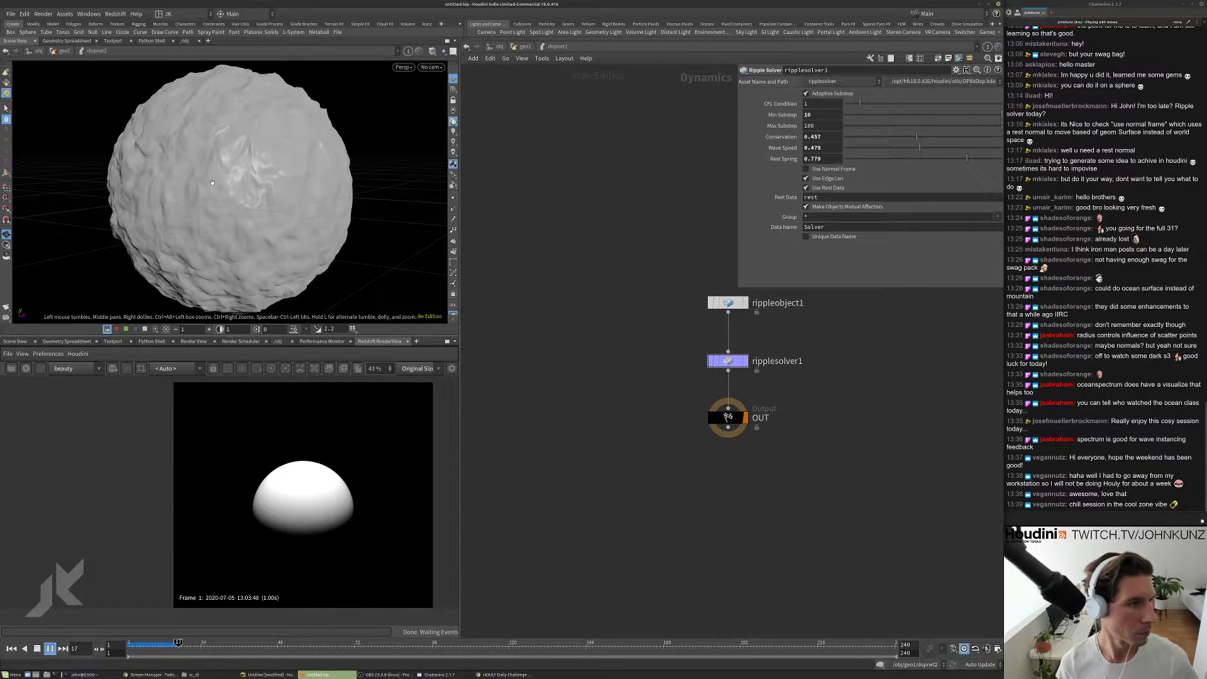
scroll(297, 153, "up", 5)
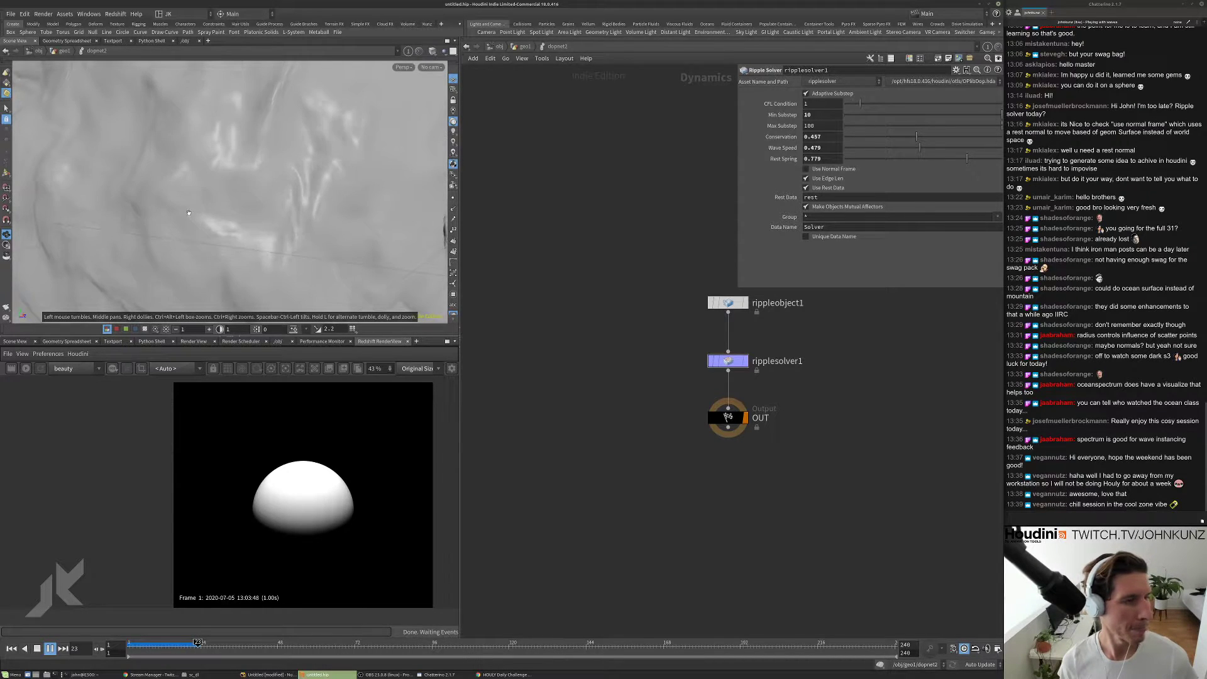
scroll(240, 217, "down", 5)
key("ctrl+Up")
key("Up")
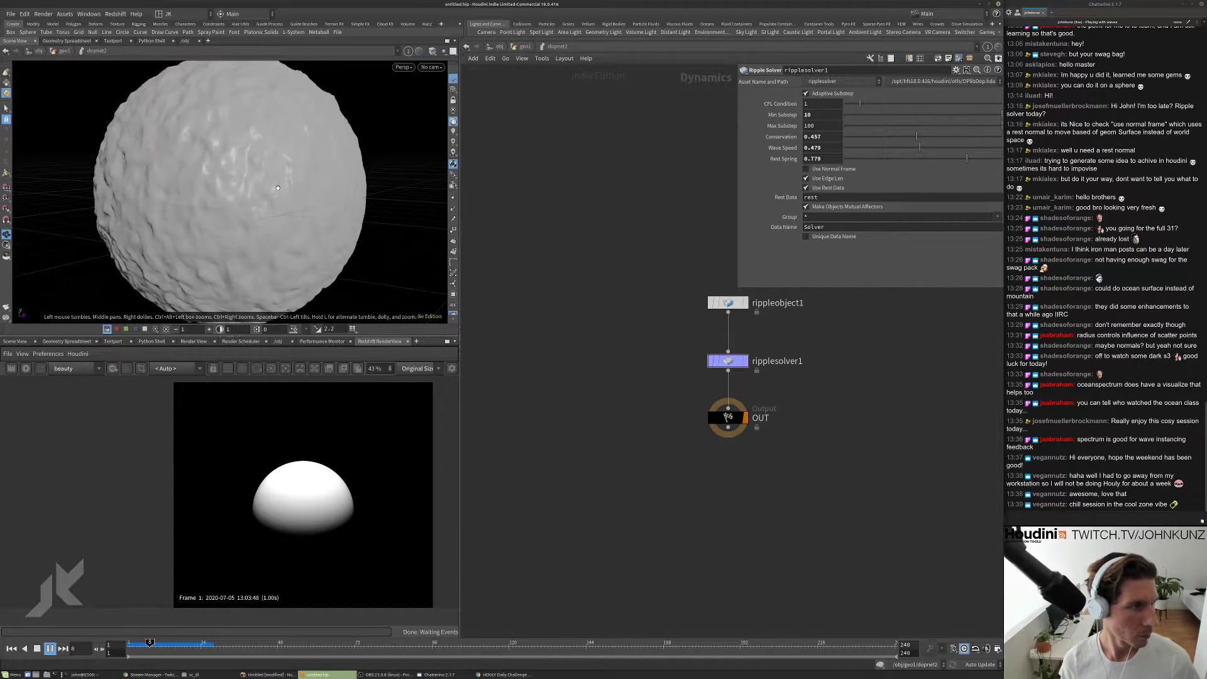
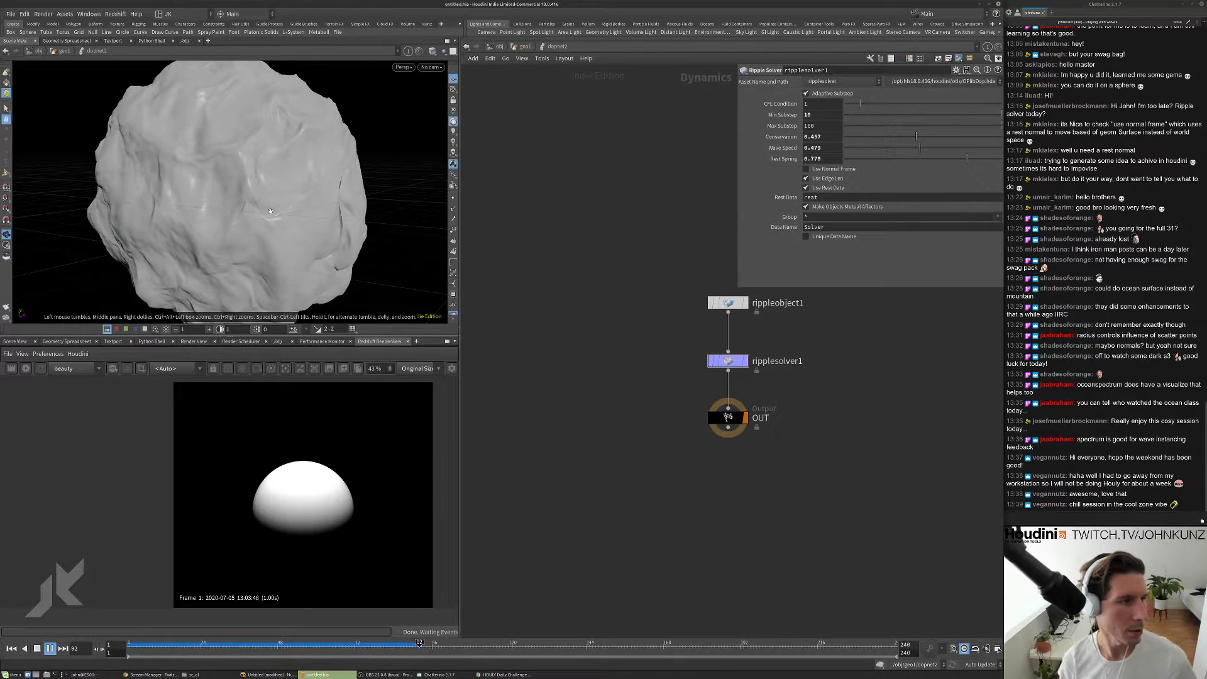
- Stop playback at frame 95 and examine the rippled sphere from several angles and distances
key("Escape")
left_click_drag(272, 209, 327, 196)
right_click_drag(327, 196, 280, 211)
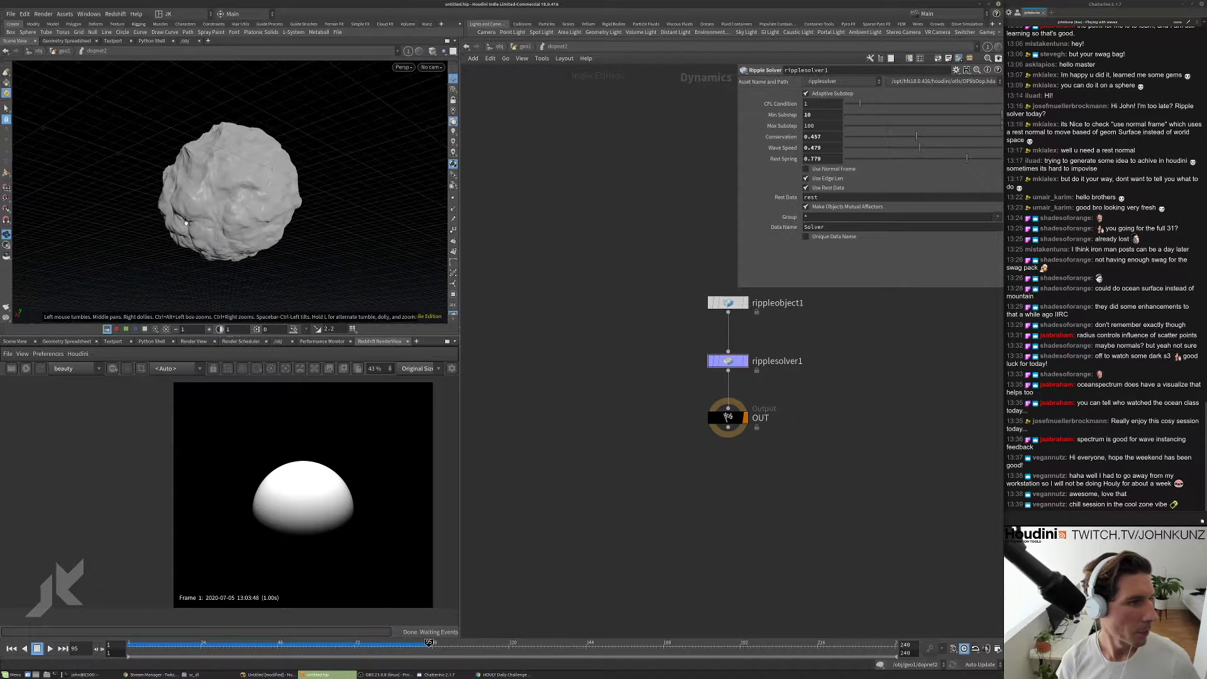
left_click_drag(281, 211, 296, 204)
right_click_drag(295, 204, 335, 192)
left_click_drag(336, 192, 324, 210)
right_click_drag(259, 212, 280, 175)
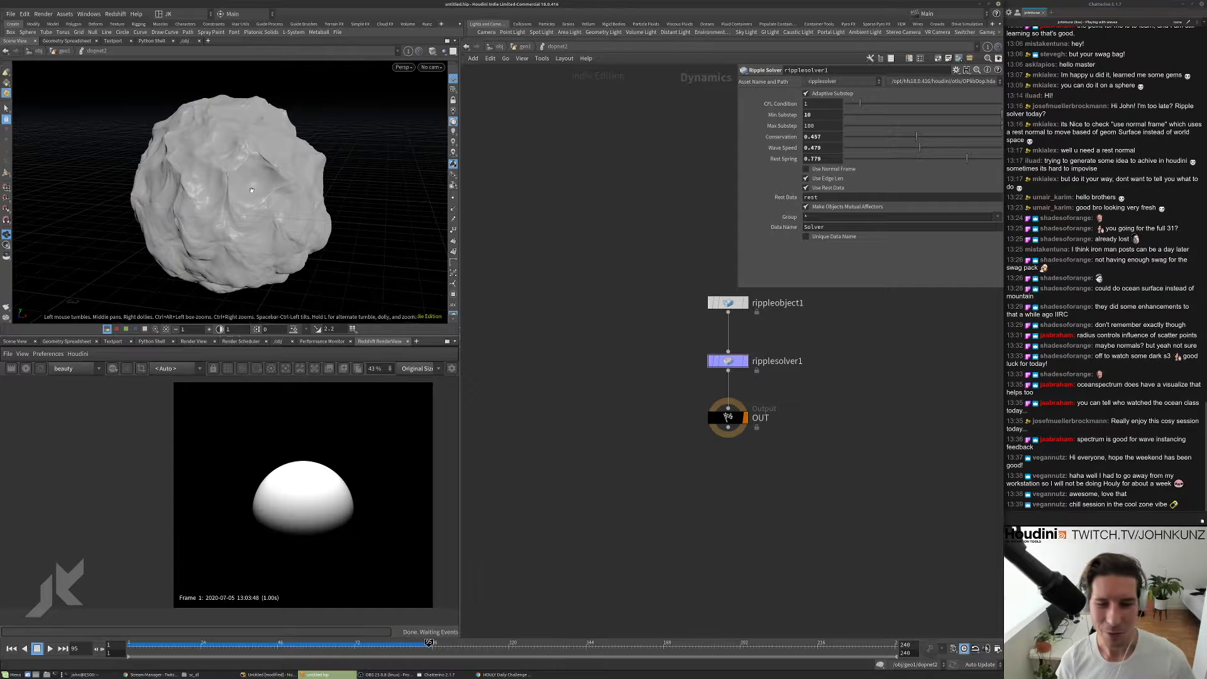
left_click_drag(246, 193, 199, 184)
right_click_drag(245, 198, 294, 185)
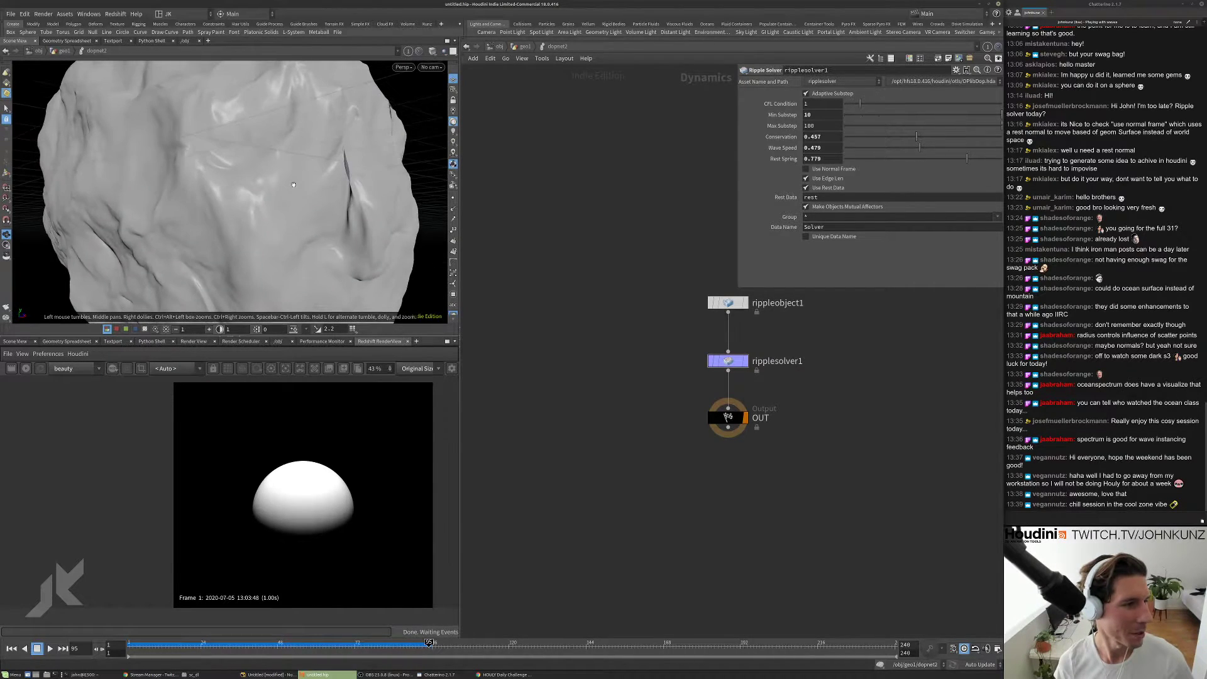
left_click_drag(293, 185, 298, 183)
- Replay the simulation from the start, pause at frame 49, and examine the displaced surface all around
key("ctrl+Up")
key("Up")
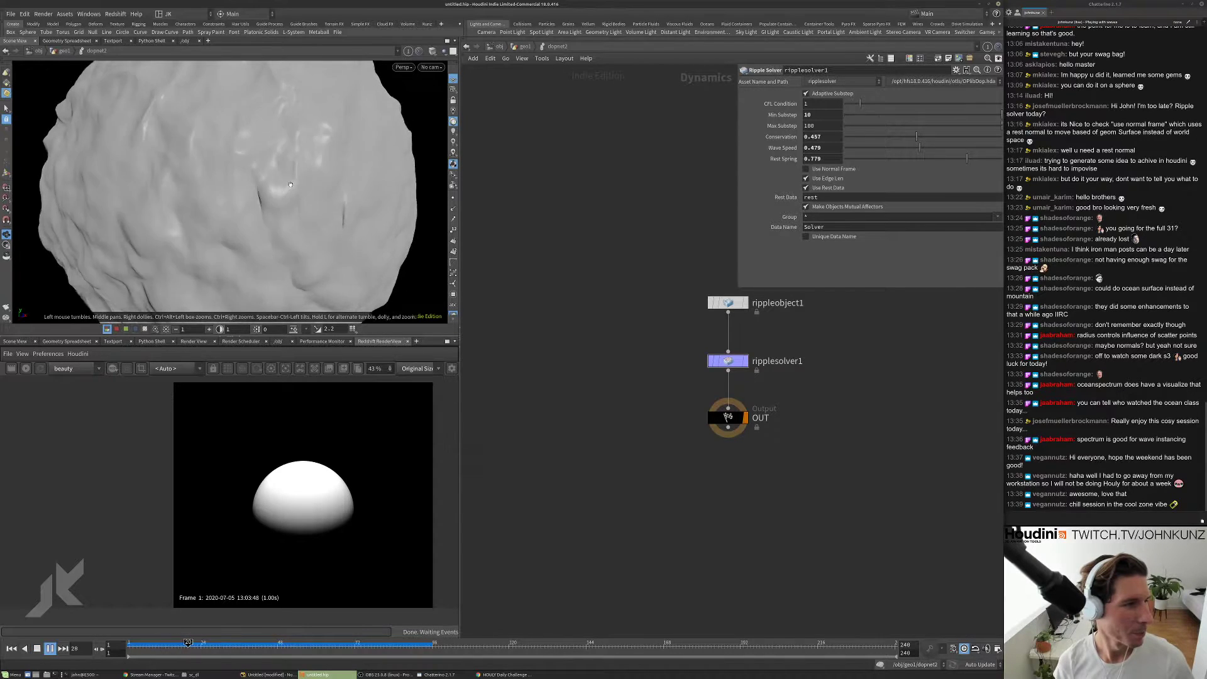
key("Up")
left_click_drag(292, 183, 249, 165)
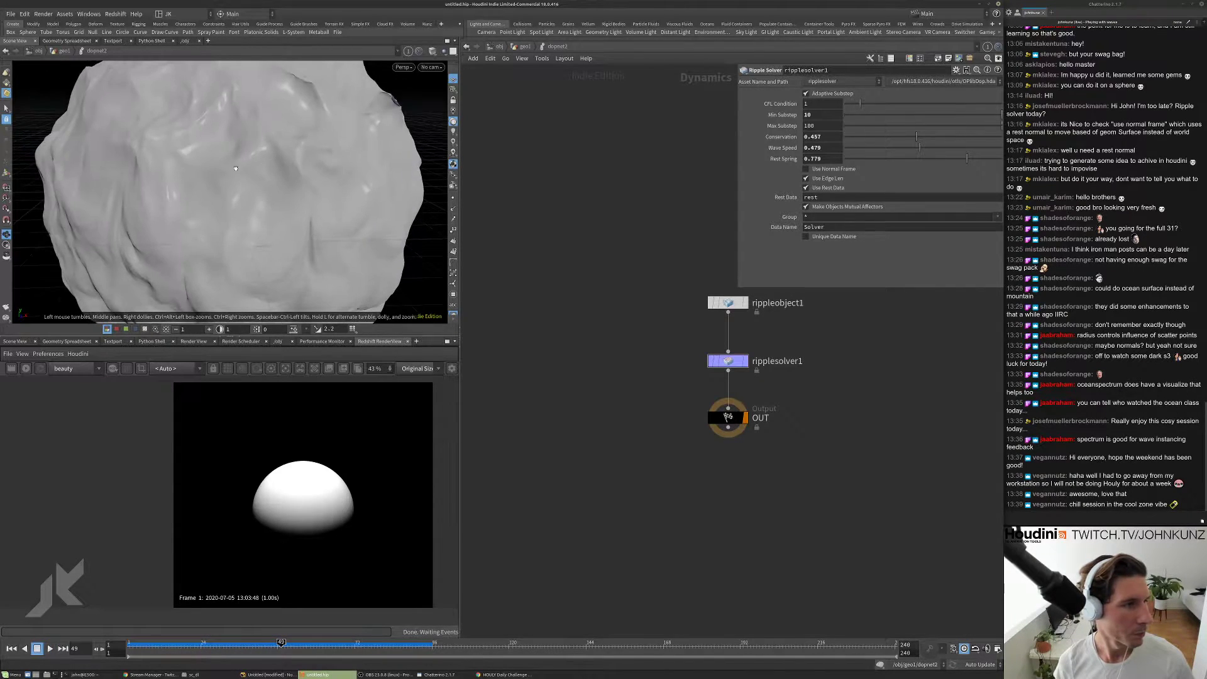
right_click_drag(256, 149, 183, 176)
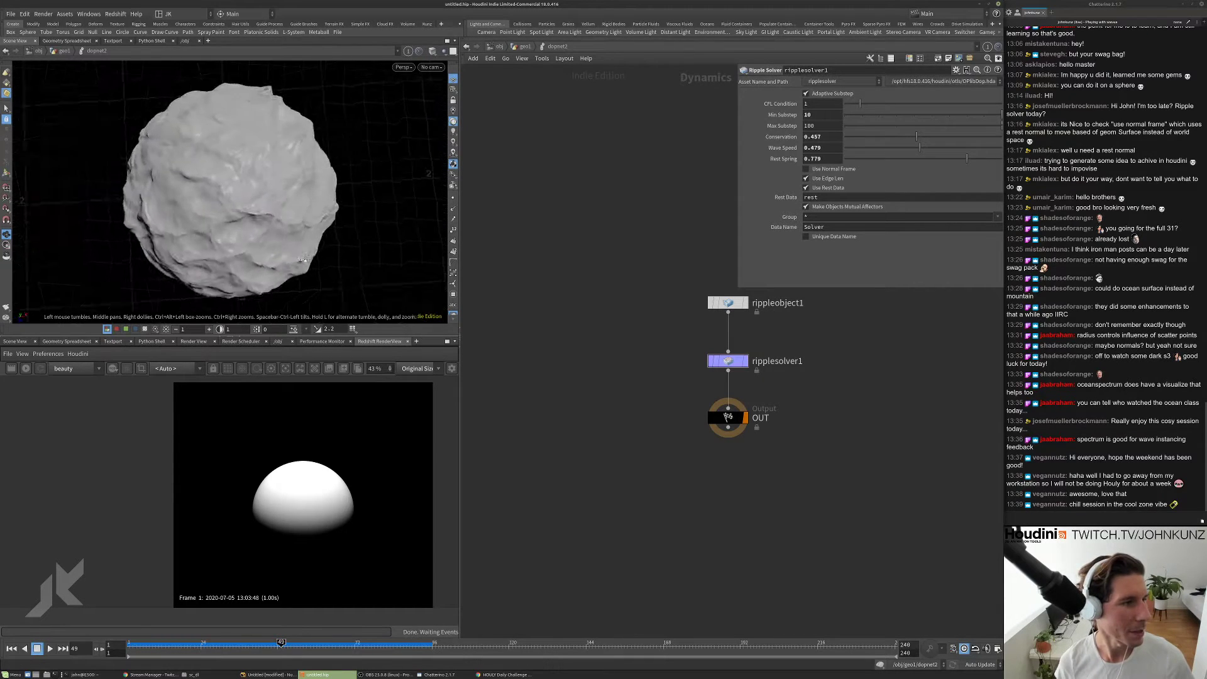
left_click_drag(527, 187, 381, 189)
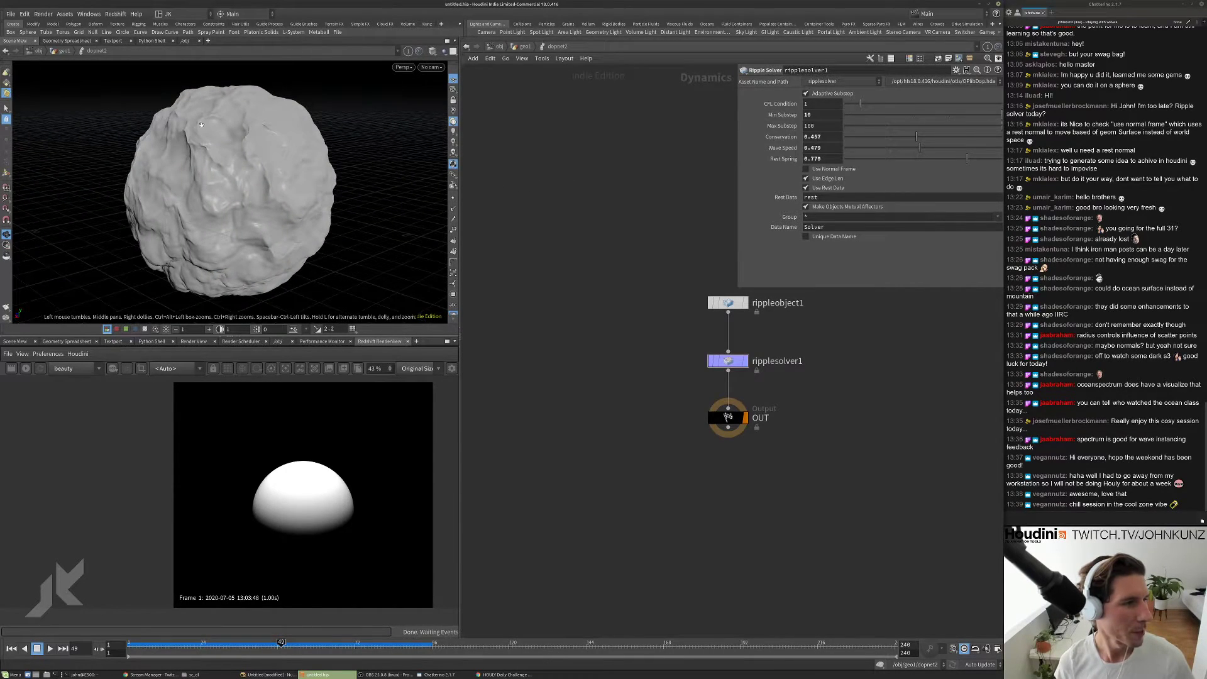
right_click_drag(201, 125, 218, 206)
scroll(210, 158, "down", 6)
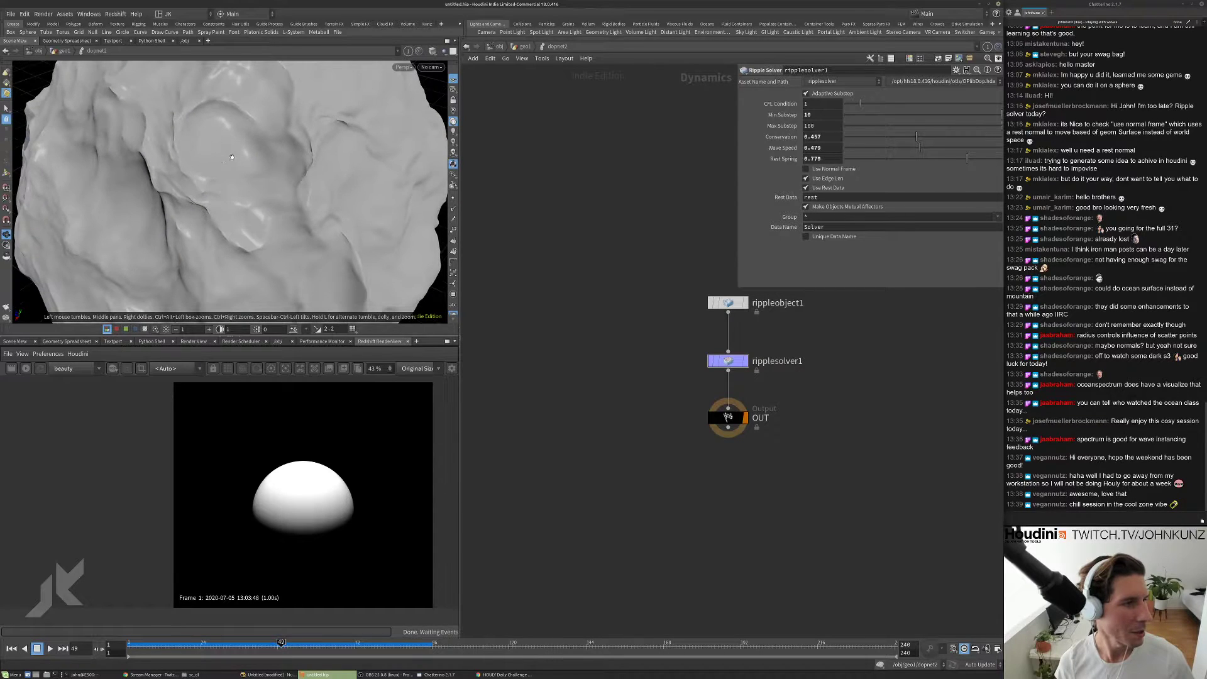
- Return to the geo1 network and inspect the deformed sphere's creases and bumps from several angles
key("u")
scroll(529, 252, "down", 3)
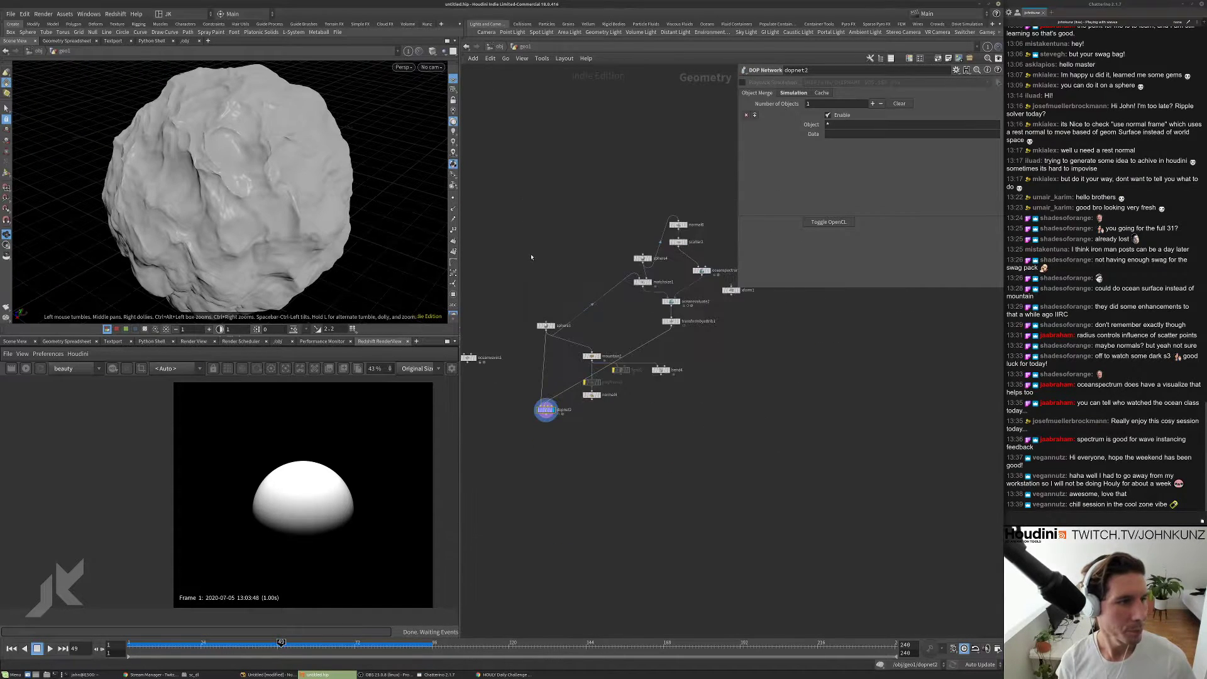
left_click_drag(331, 264, 354, 147)
left_click_drag(385, 215, 380, 300)
left_click_drag(309, 208, 239, 146)
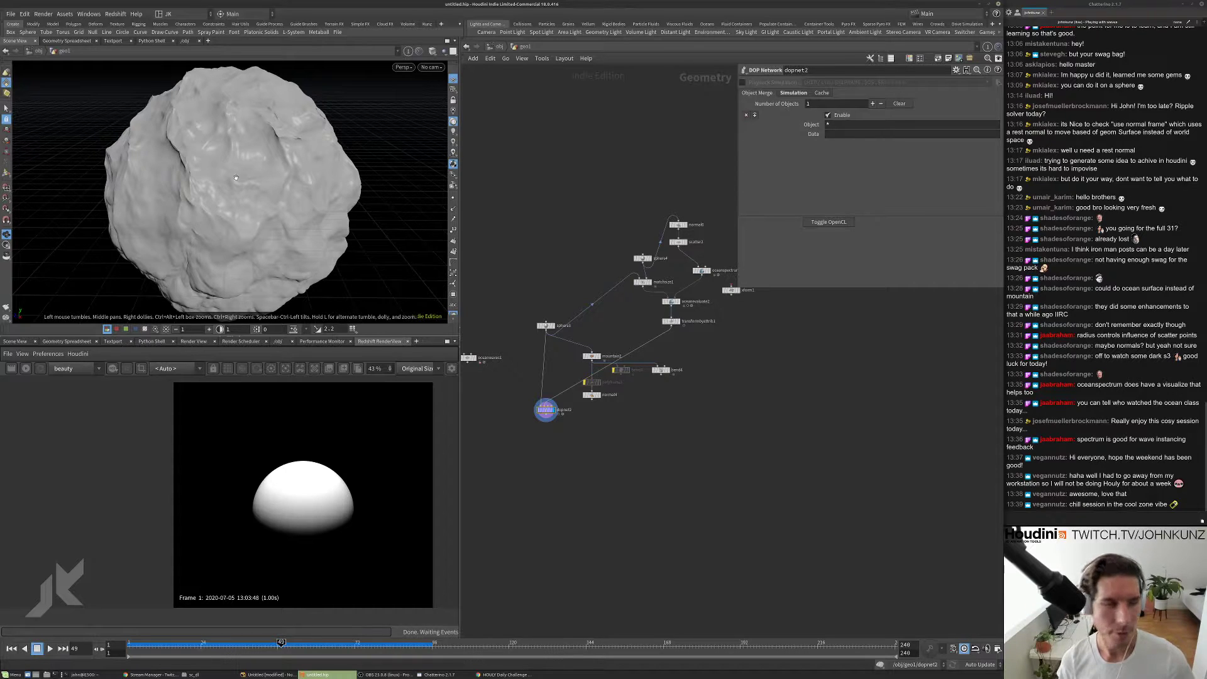
left_click_drag(238, 179, 256, 244)
left_click_drag(291, 177, 263, 194)
right_click_drag(293, 143, 326, 149)
left_click_drag(298, 137, 384, 186)
left_click_drag(225, 206, 322, 204)
left_click_drag(232, 200, 280, 194)
scroll(281, 194, "down", 5)
- Continue playing the dopnet2 simulation to frame 124 and inspect the sphere's surface up close
key("Up")
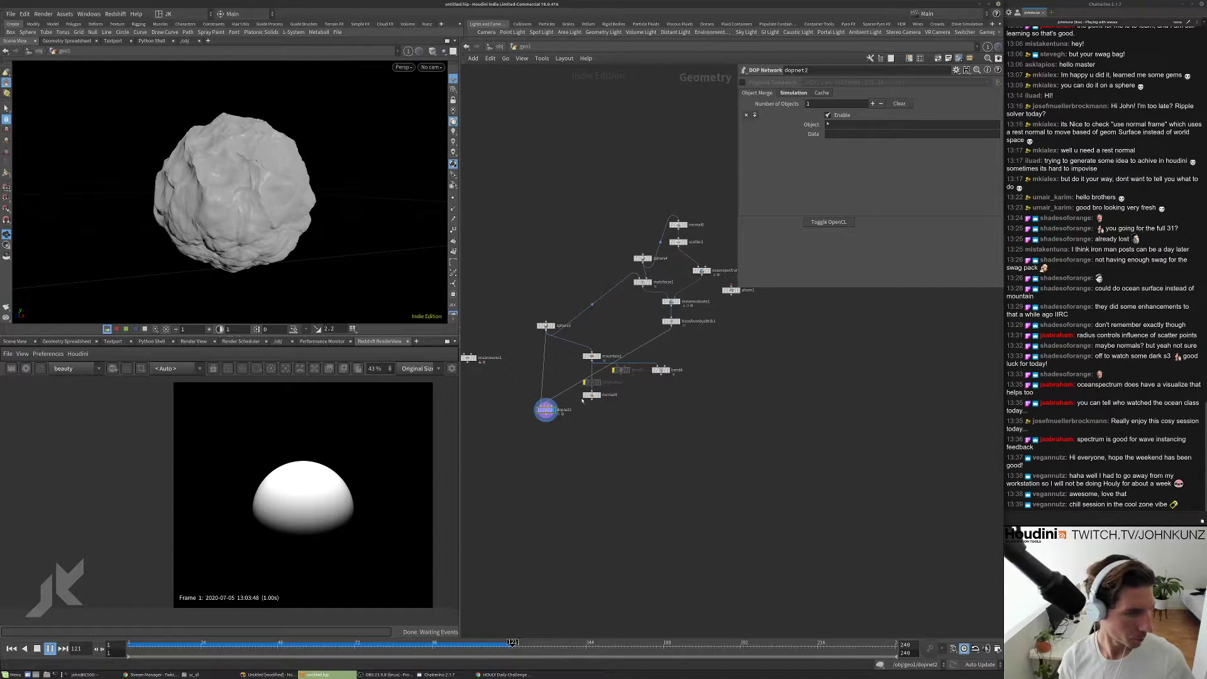
key("Escape")
left_click_drag(230, 194, 290, 217)
right_click_drag(290, 216, 302, 251)
left_click_drag(302, 251, 276, 233)
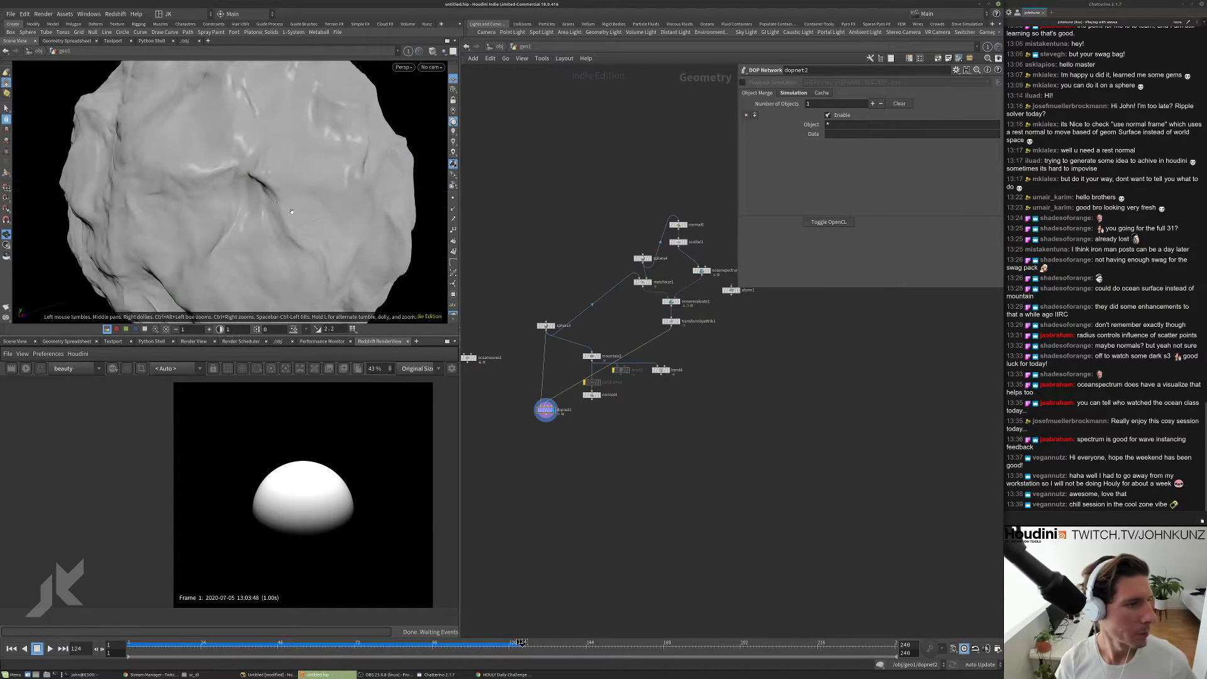
- Delete the unused mountain2, bend3, bend4, polyframe2 and normal4 nodes, and the unconnected xform1 node
scroll(667, 415, "up", 3)
left_click_drag(695, 430, 525, 288)
key("Delete")
left_click_drag(741, 287, 812, 251)
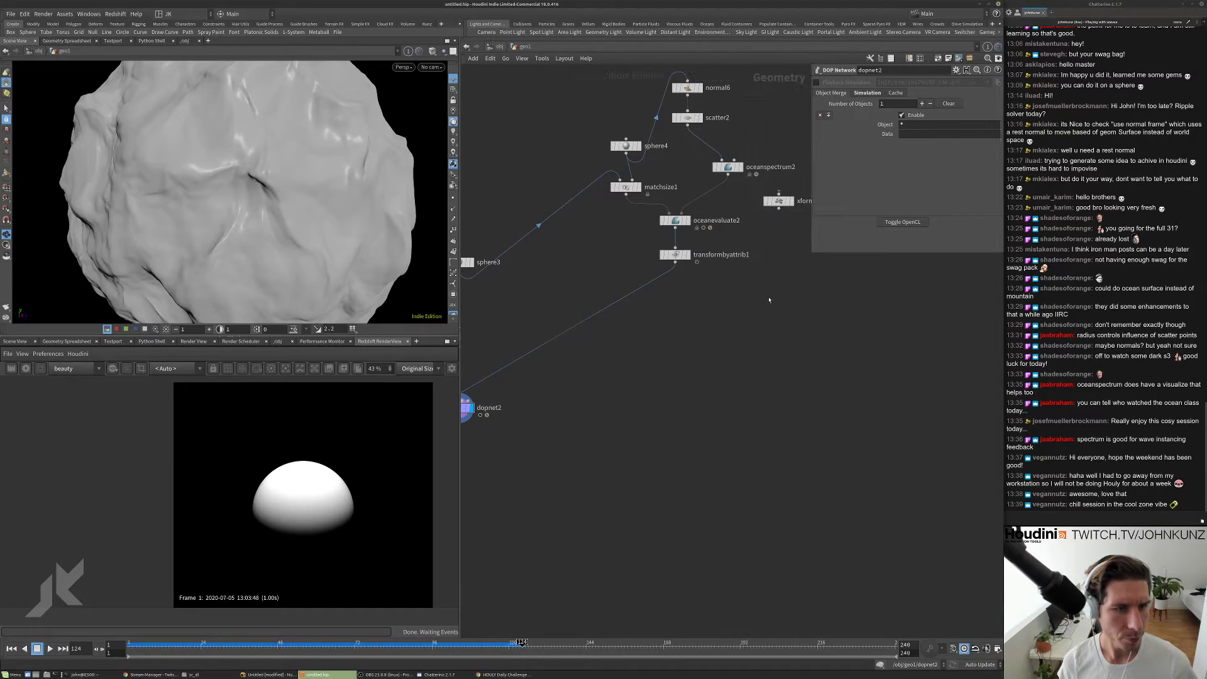
left_click(778, 201)
key("Delete")
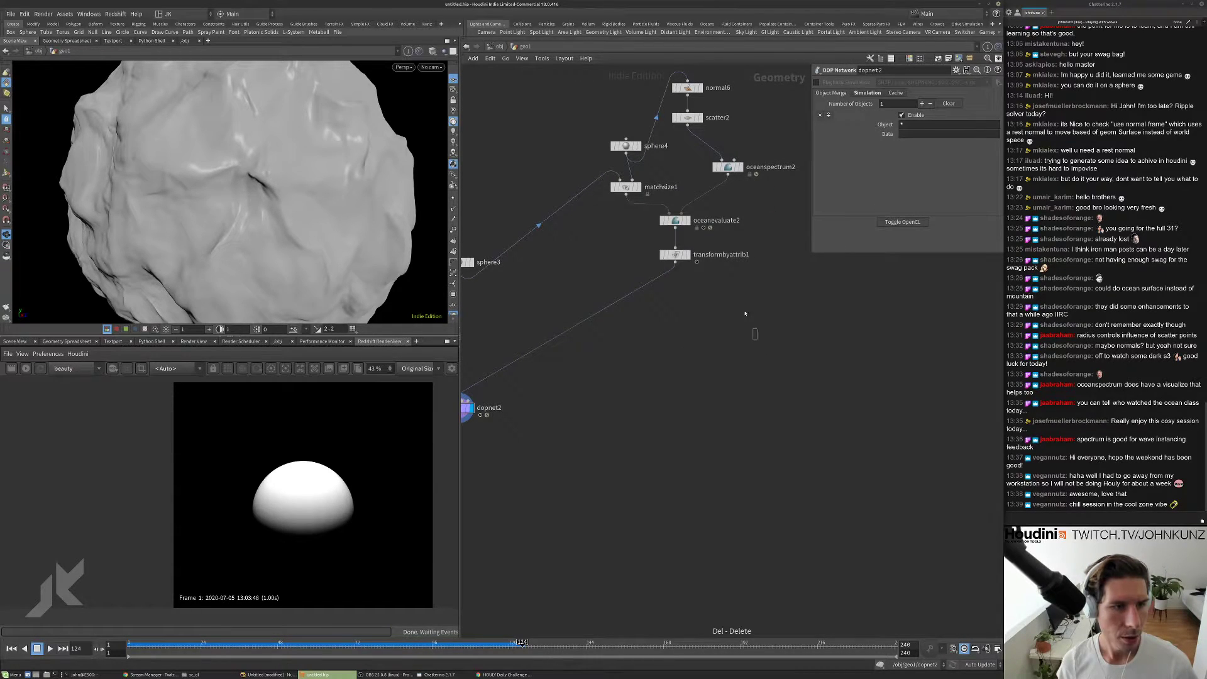
- Rearrange the sphere, normal, scatter, match size, ocean spectrum and ocean evaluate nodes into a compact layout above dopnet2
left_click_drag(755, 338, 619, 82)
scroll(649, 189, "down", 3)
middle_click_drag(582, 253, 630, 314)
scroll(630, 315, "up", 2)
left_click_drag(701, 230, 624, 329)
middle_click_drag(600, 355, 603, 352)
left_click(604, 352)
left_click_drag(674, 291, 692, 225)
left_click_drag(680, 265, 713, 280)
left_click_drag(738, 322, 712, 324)
left_click(802, 387)
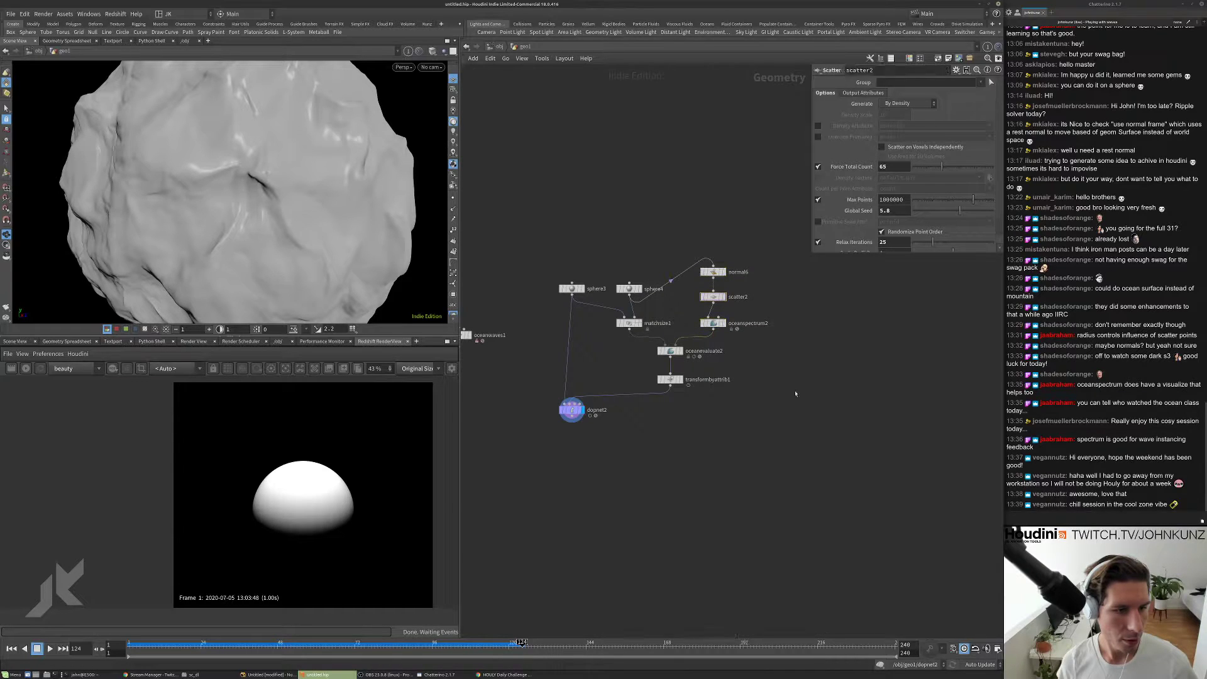
- Delete the unconnected ocean waves node between the oceanevaluate1 group and the dopnet2 group
key("h")
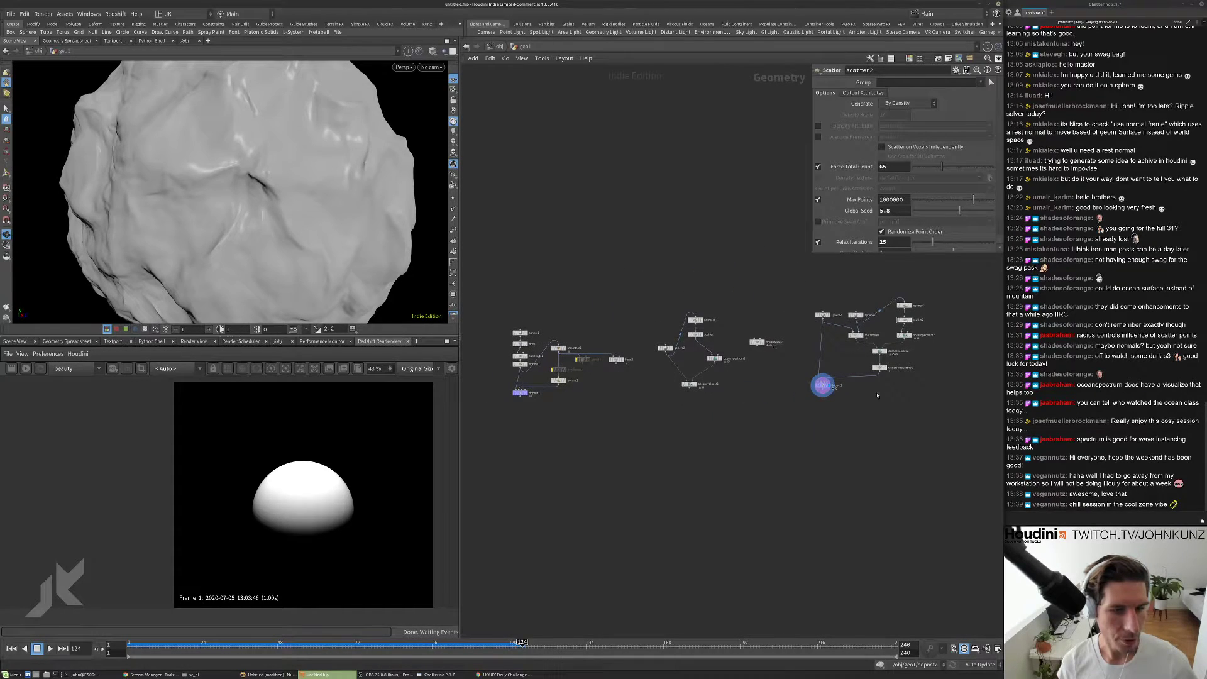
scroll(723, 336, "up", 5)
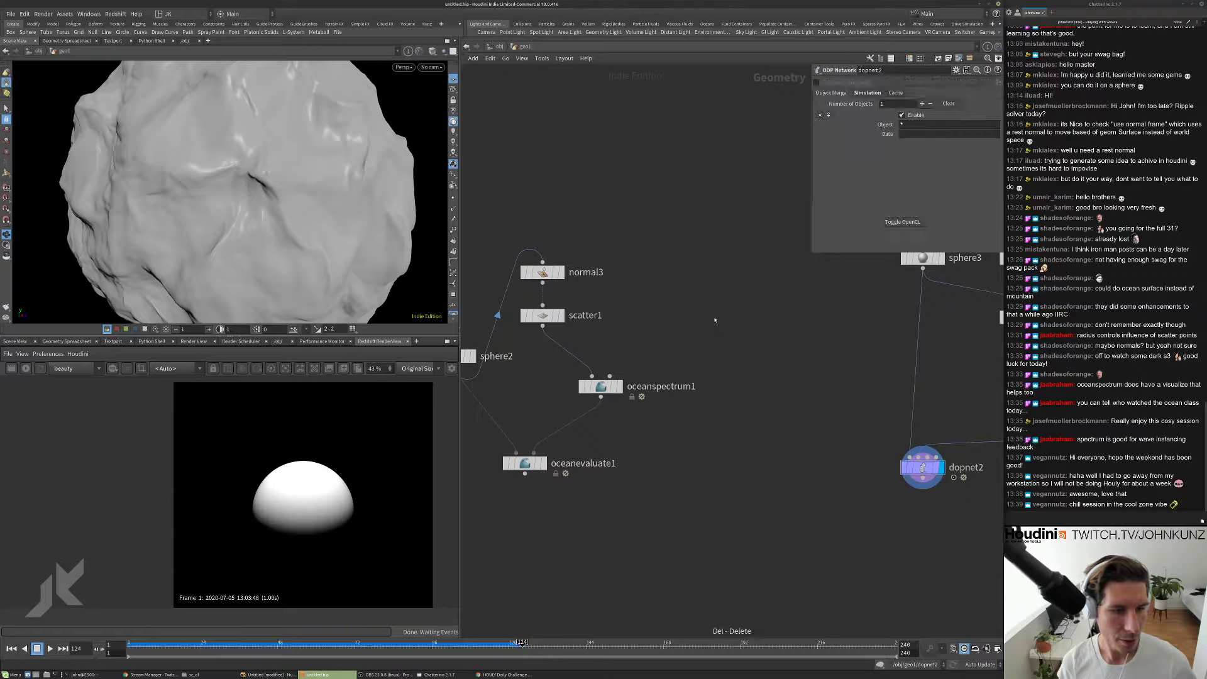
scroll(714, 320, "down", 6)
middle_click_drag(836, 370, 678, 383)
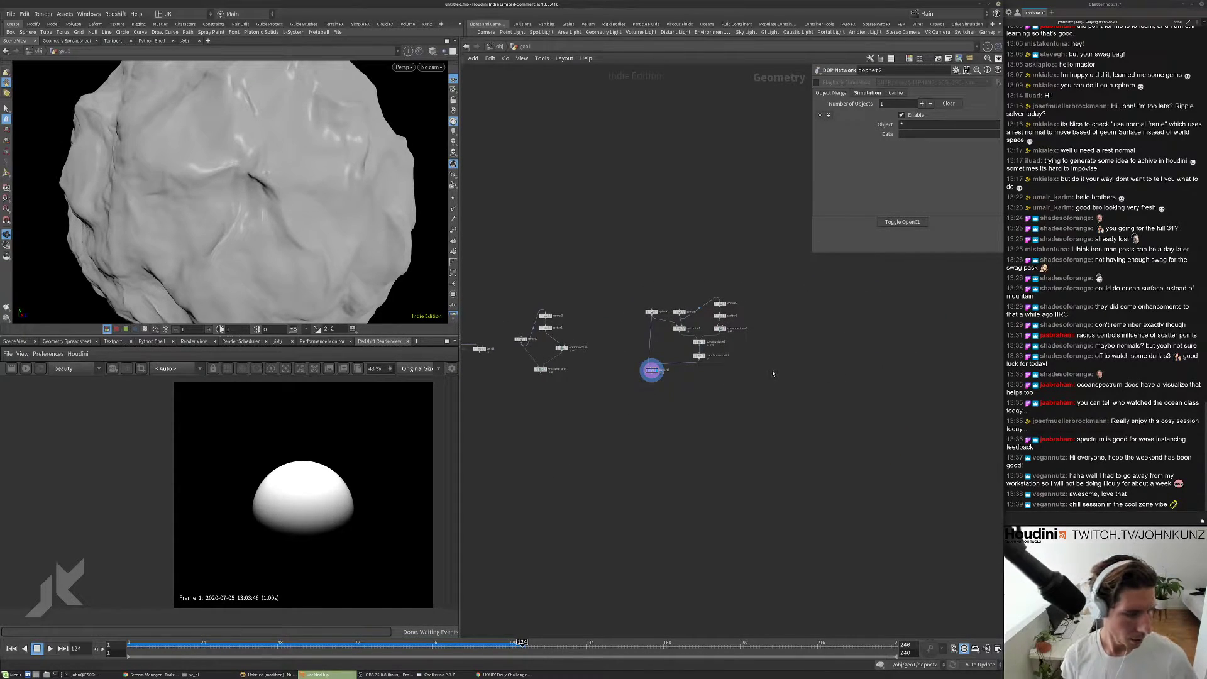
- Return to frame 1 and add a new displayed Sphere node beside the ocean nodes in geo1
key("ctrl+Up")
scroll(779, 371, "up", 2)
key("Tab")
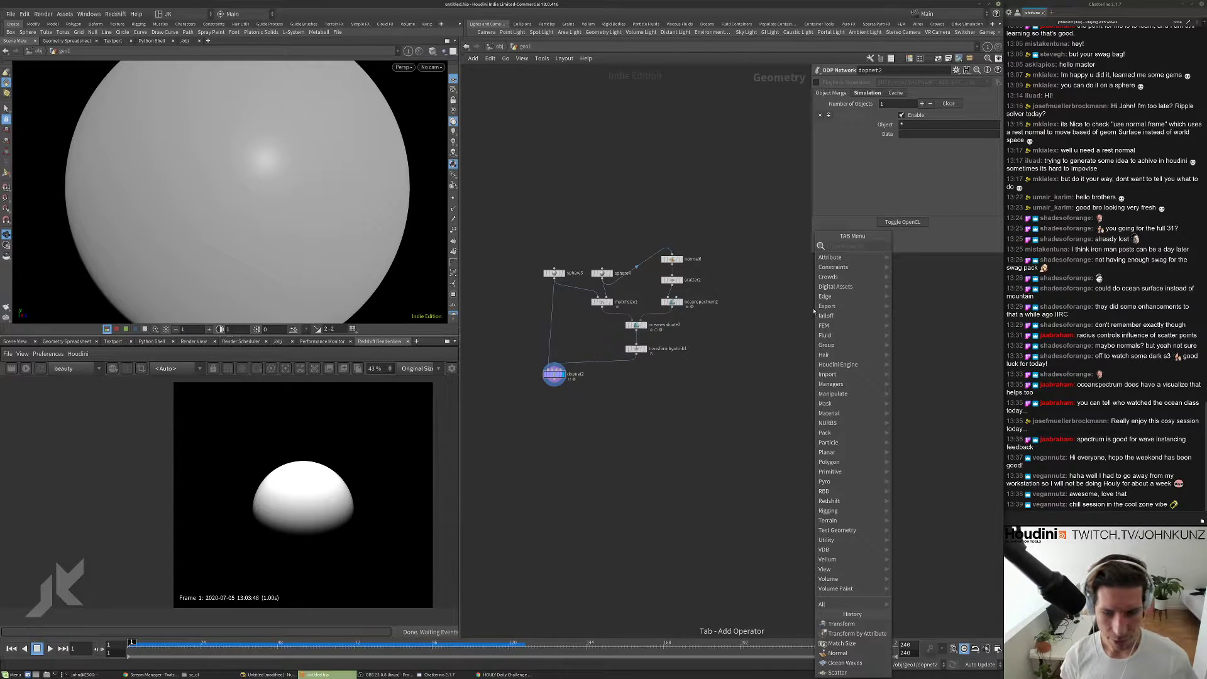
type("sph")
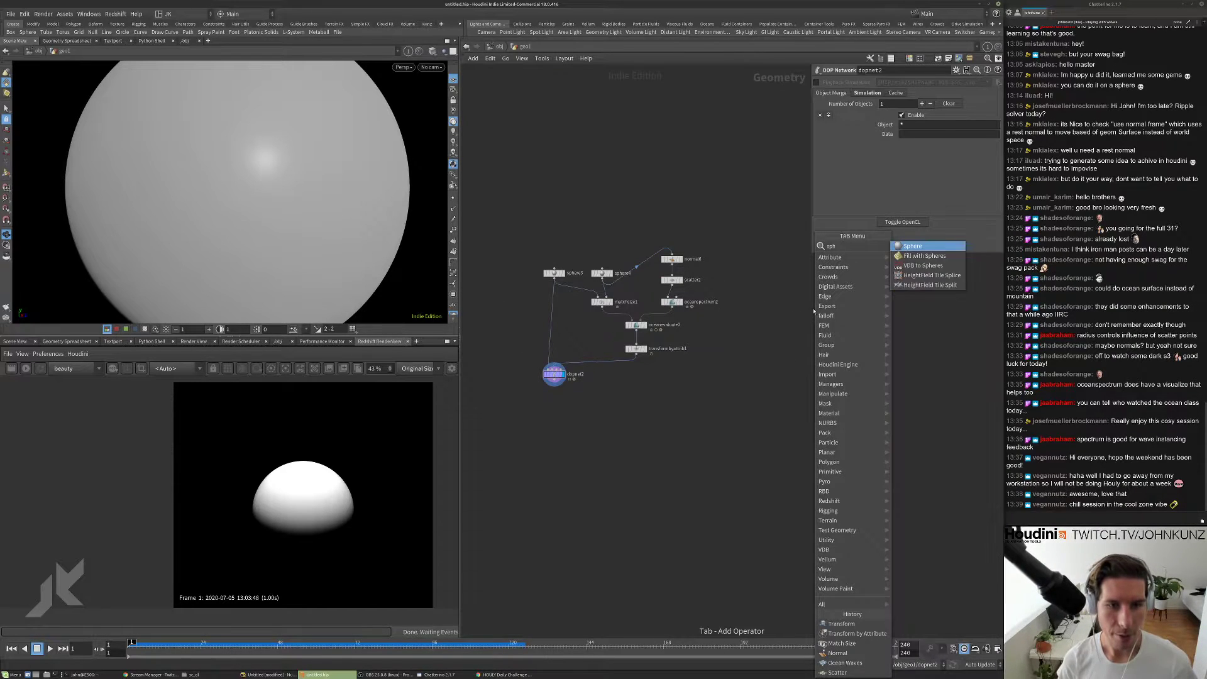
key("Return")
scroll(813, 309, "up", 3)
left_click(810, 310)
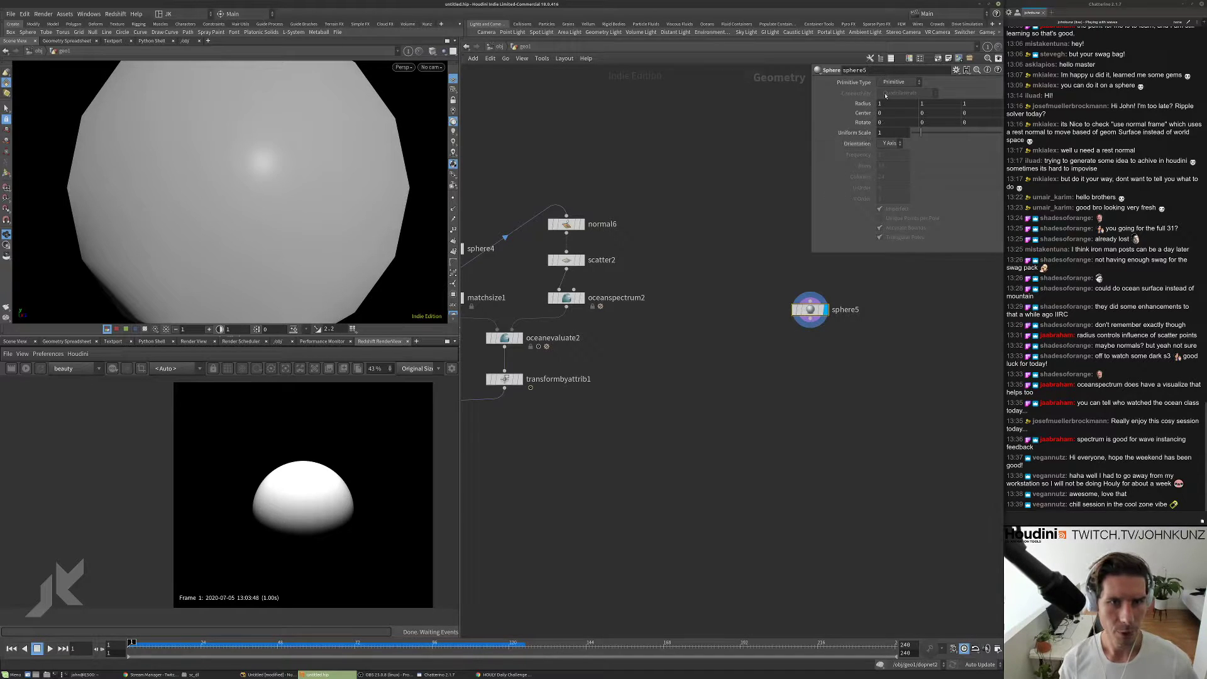
- Set the new sphere's primitive type to Polygon with a frequency of 14
left_click(896, 83)
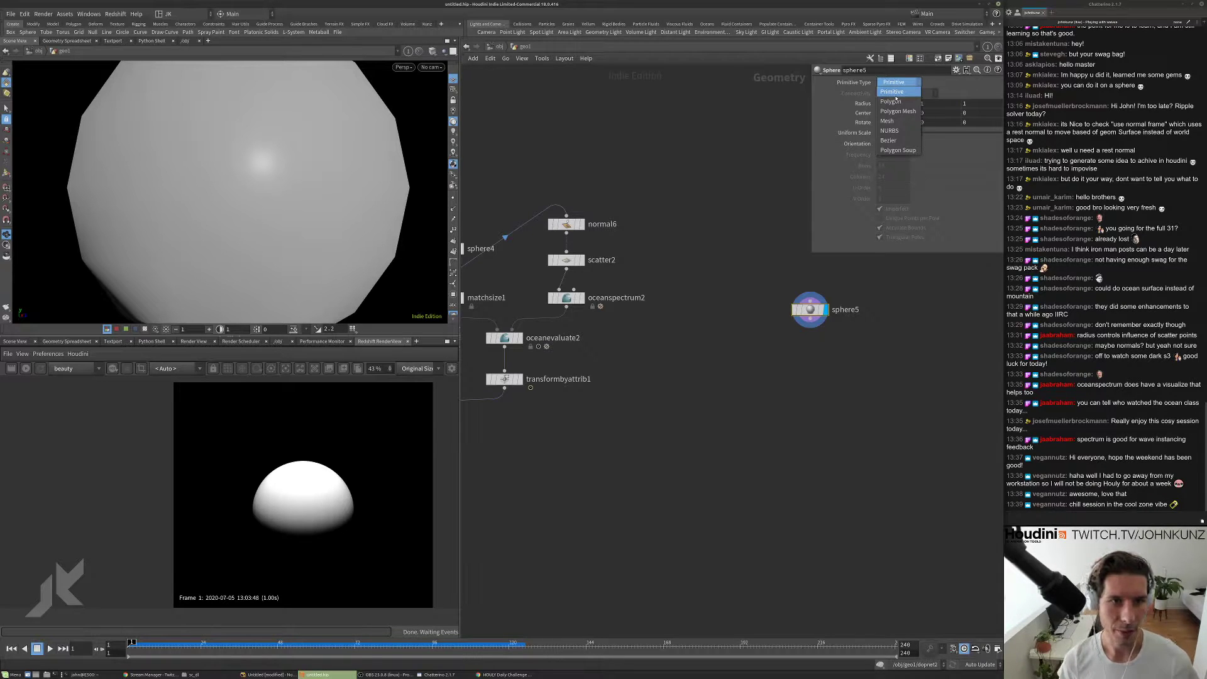
left_click(891, 102)
left_click_drag(923, 159, 1001, 160)
left_click(901, 154)
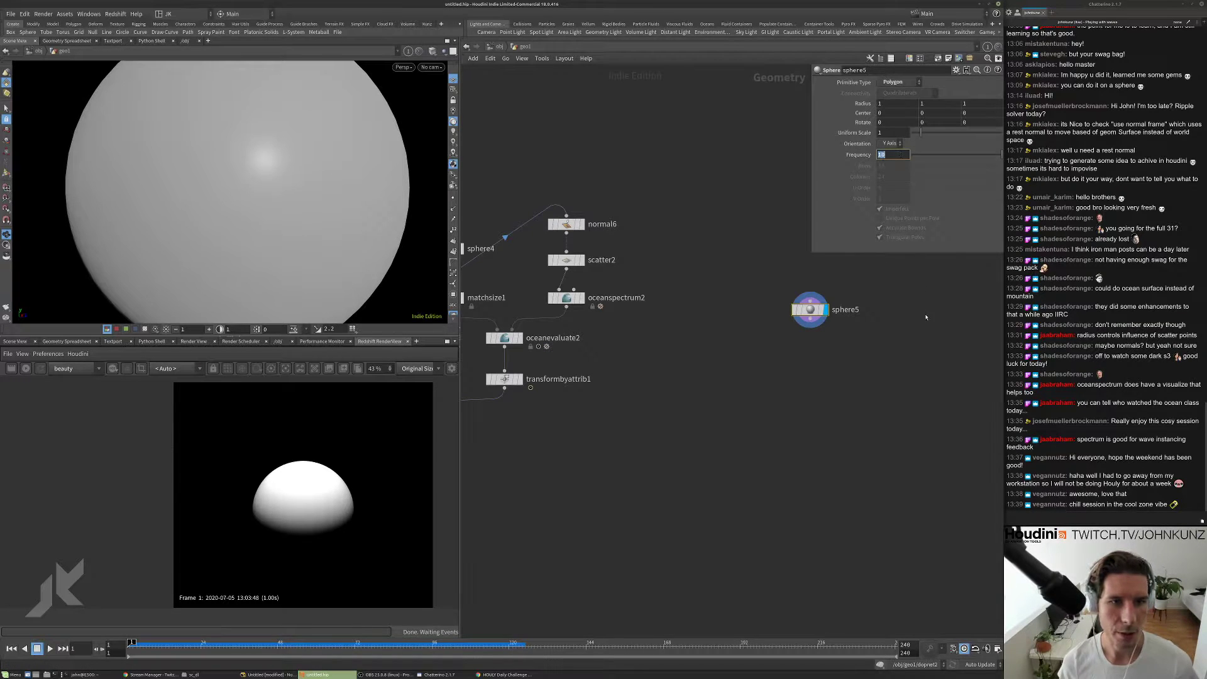
key("Return")
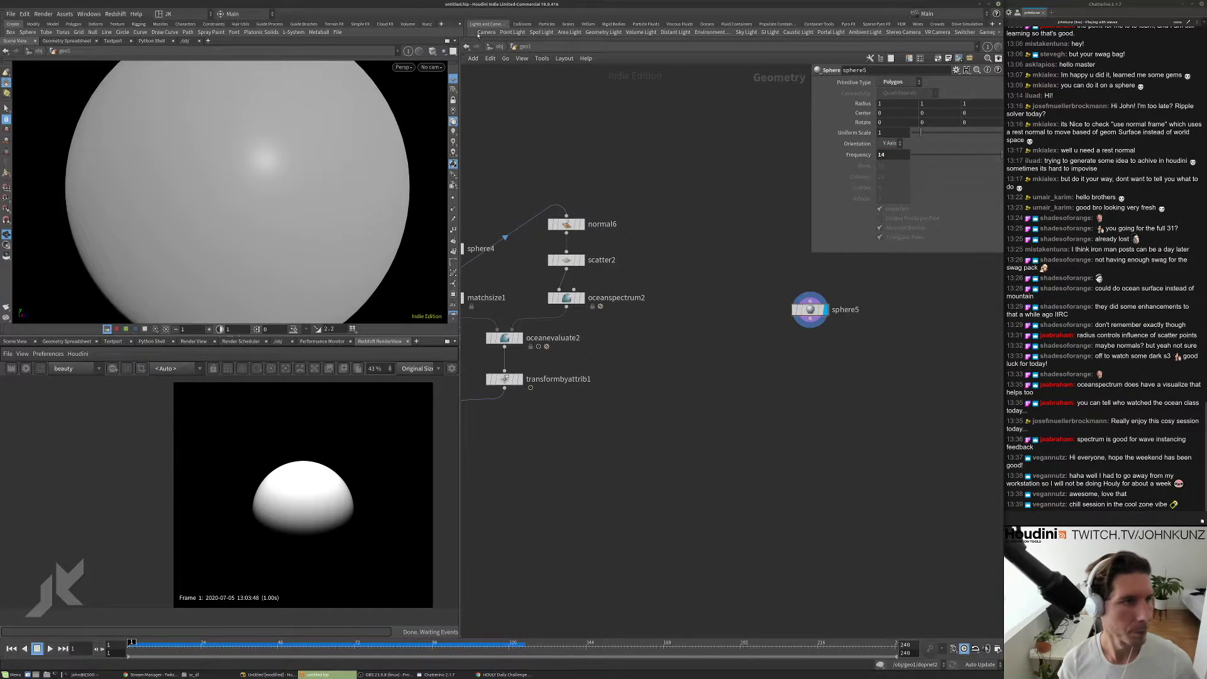
- Assign the redshift_vopnet1 material from matnet1 to the geo1 object
key("u")
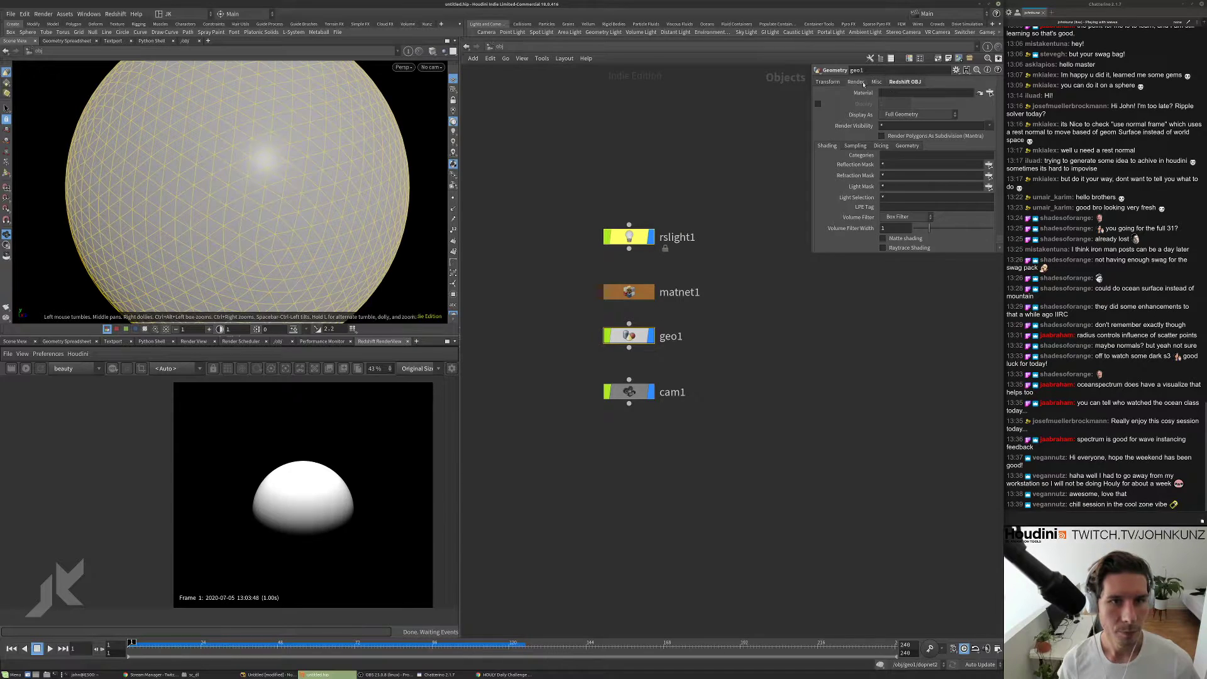
left_click(988, 93)
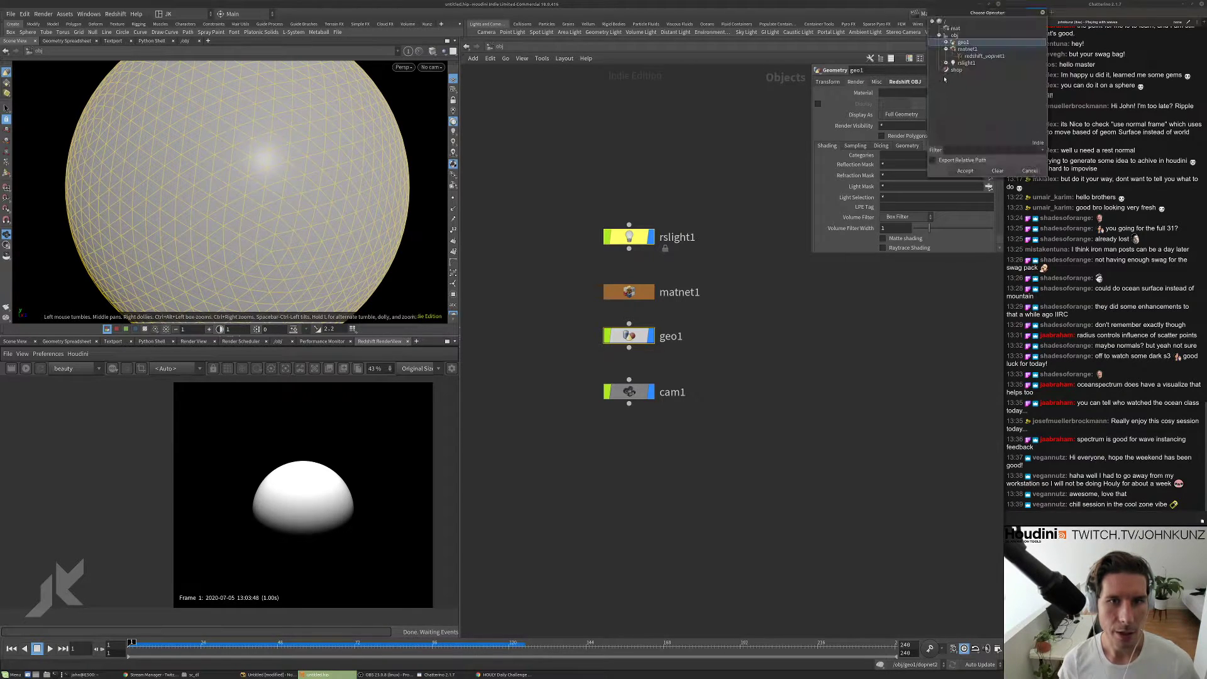
left_click(980, 56)
left_click(965, 170)
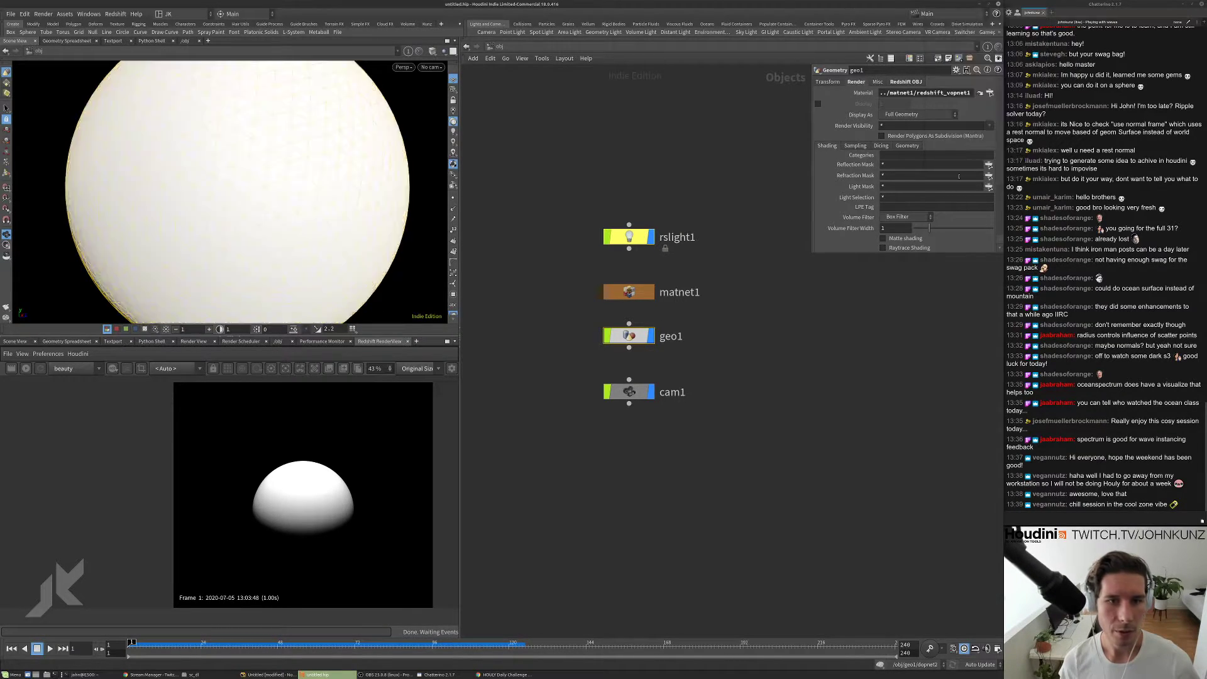
- Open the redshift_vopnet1 material network and delete its color maker, noise, vector multiply and displacement nodes
double_click(629, 291)
double_click(750, 236)
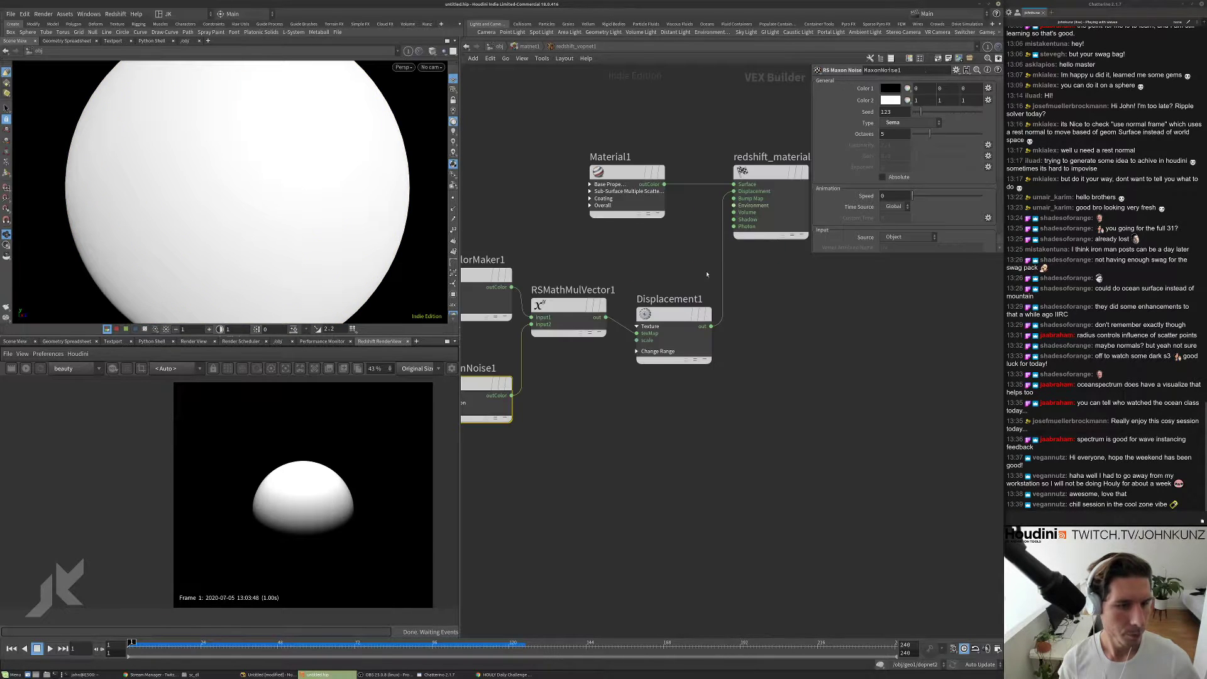
scroll(668, 329, "down", 4)
left_click_drag(680, 418, 508, 292)
key("Delete")
- Add an RS Maxon Noise, wire it into the material's Surface input, and start the interactive Redshift render
middle_click_drag(661, 339, 779, 389)
scroll(729, 361, "up", 3)
key("Tab")
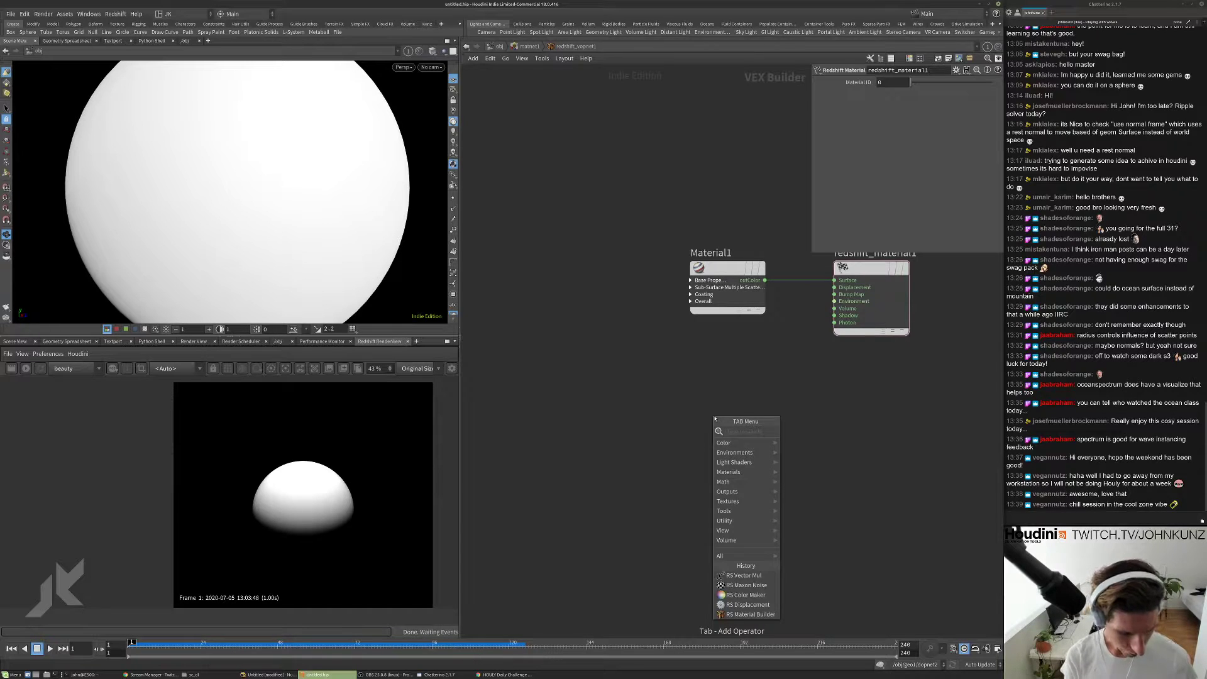
type("max")
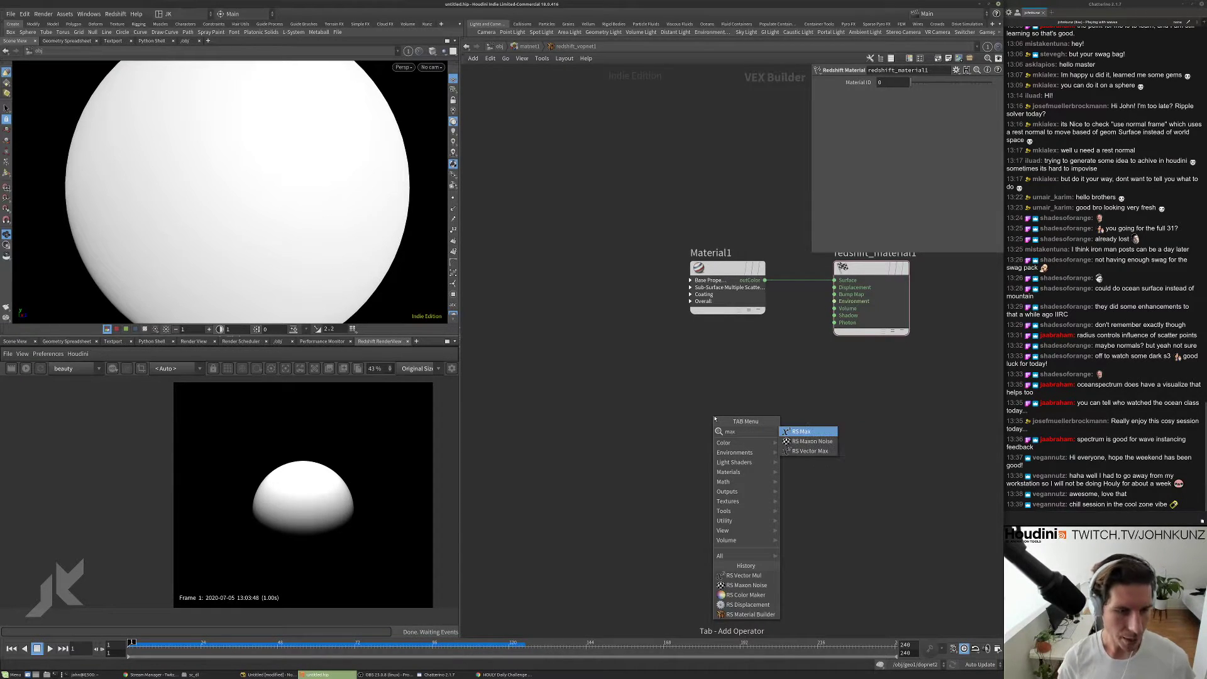
left_click(810, 440)
left_click(727, 402)
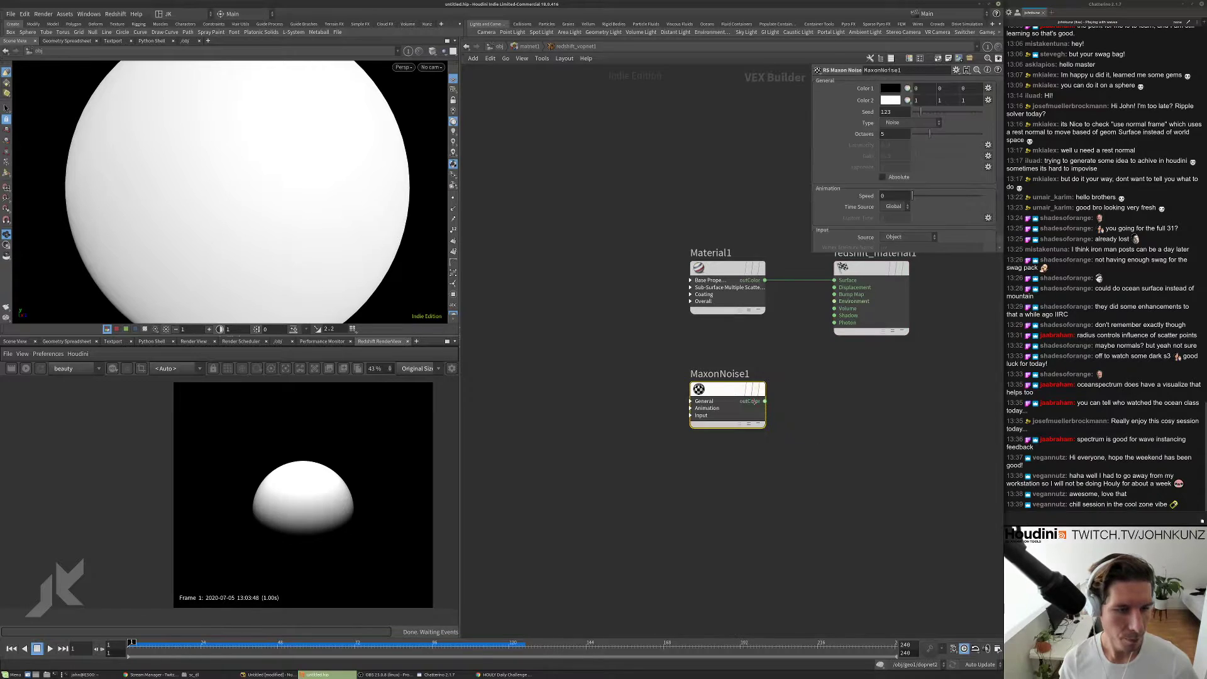
left_click(26, 369)
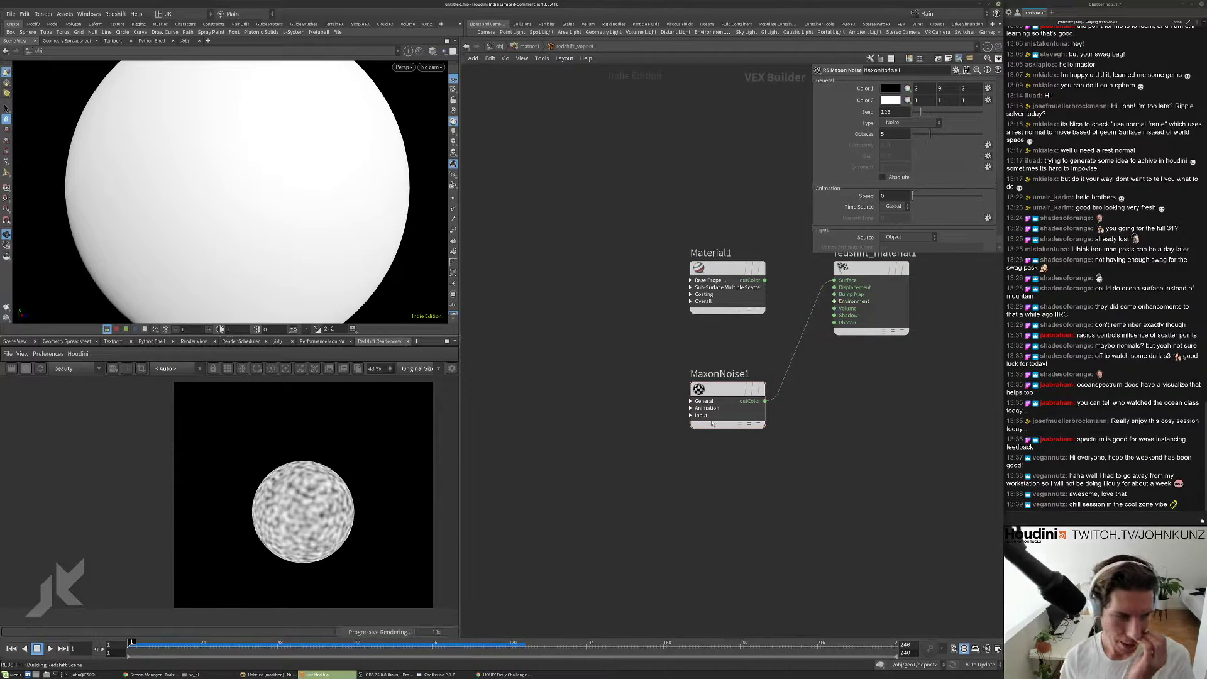
- Try the Pezo, Luka and Wavy turbulence types on the Maxon noise and compare their patterns in the render
left_click(911, 123)
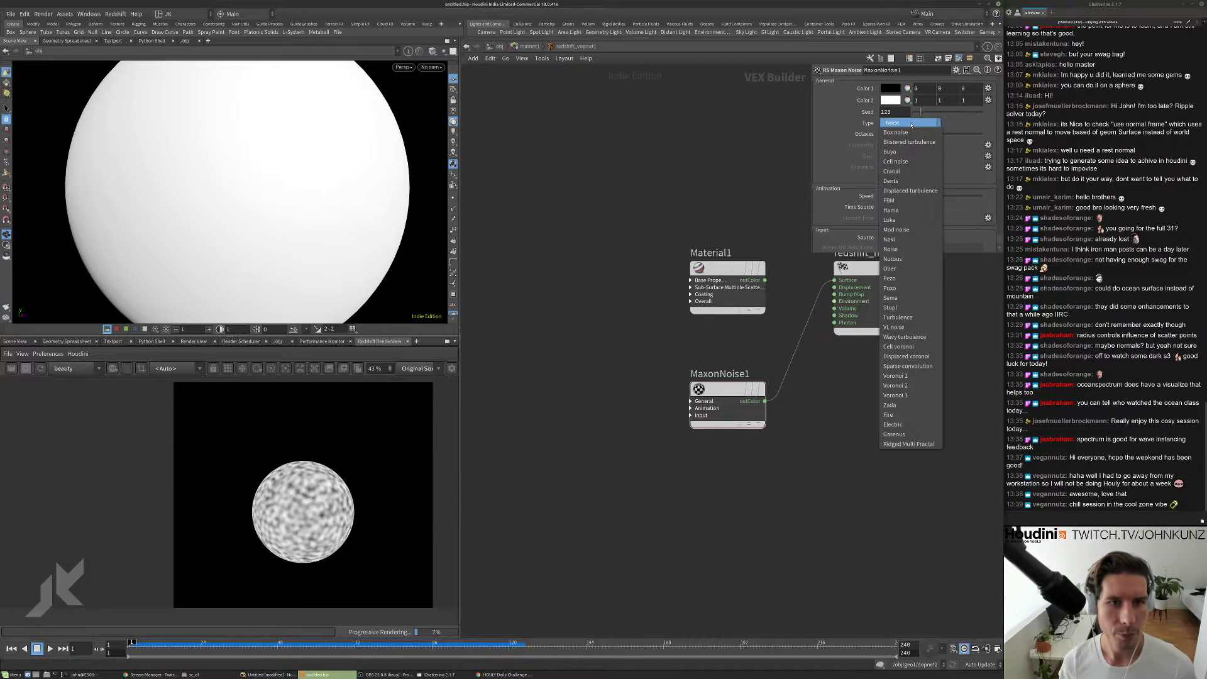
left_click(907, 278)
scroll(340, 520, "up", 3)
scroll(340, 520, "up", 1)
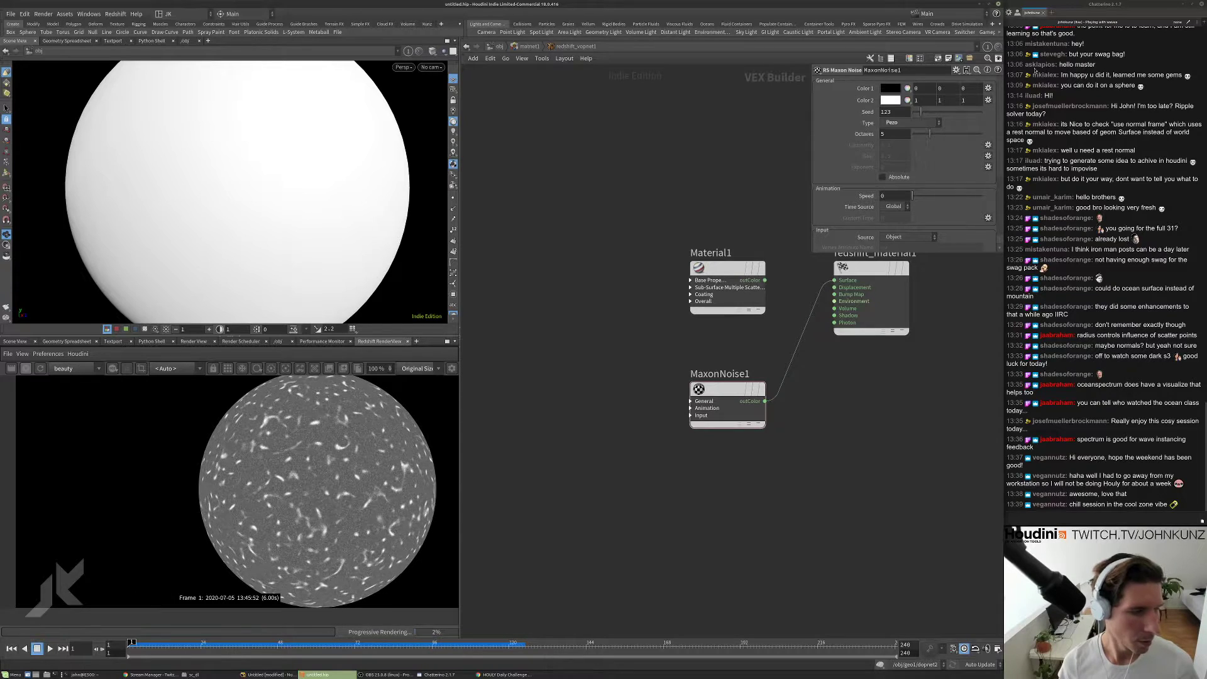
left_click(923, 124)
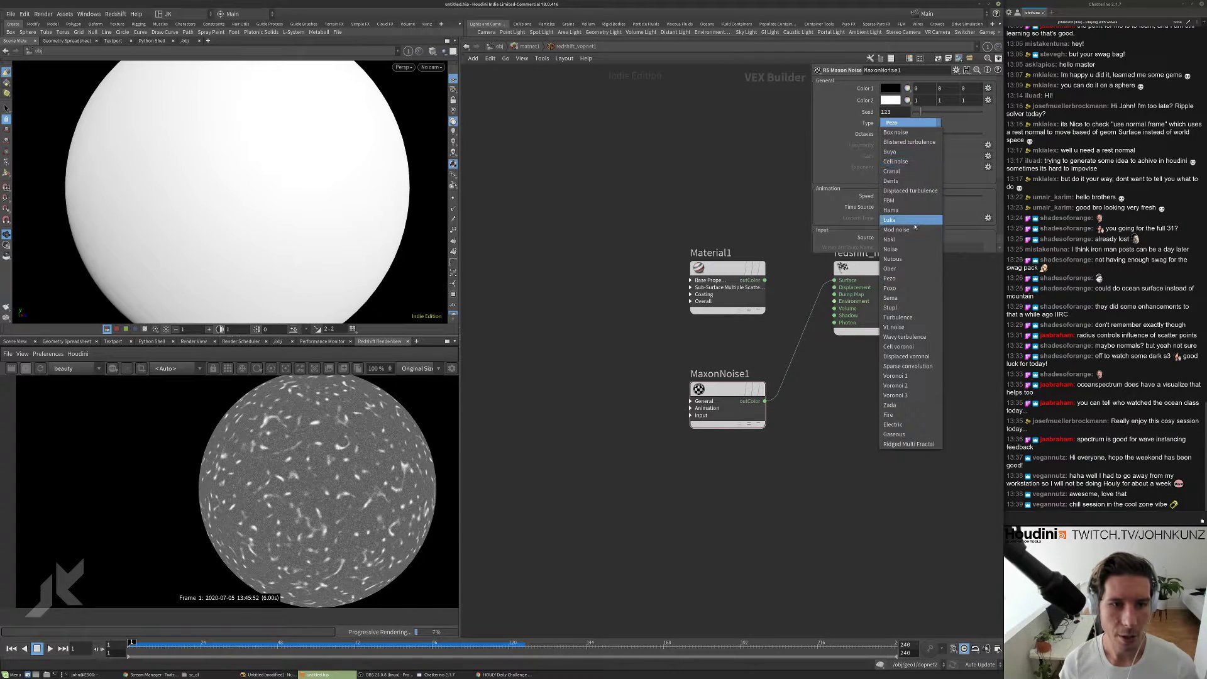
left_click(914, 223)
scroll(339, 449, "up", 5)
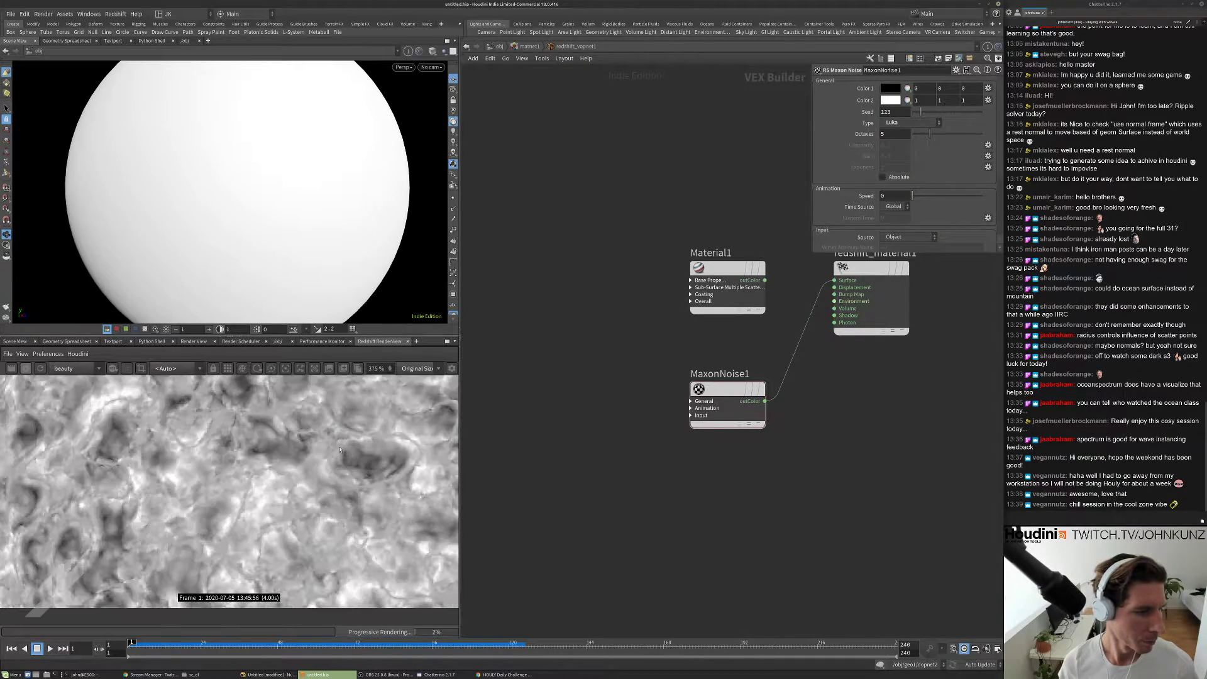
scroll(224, 468, "down", 4)
left_click(911, 122)
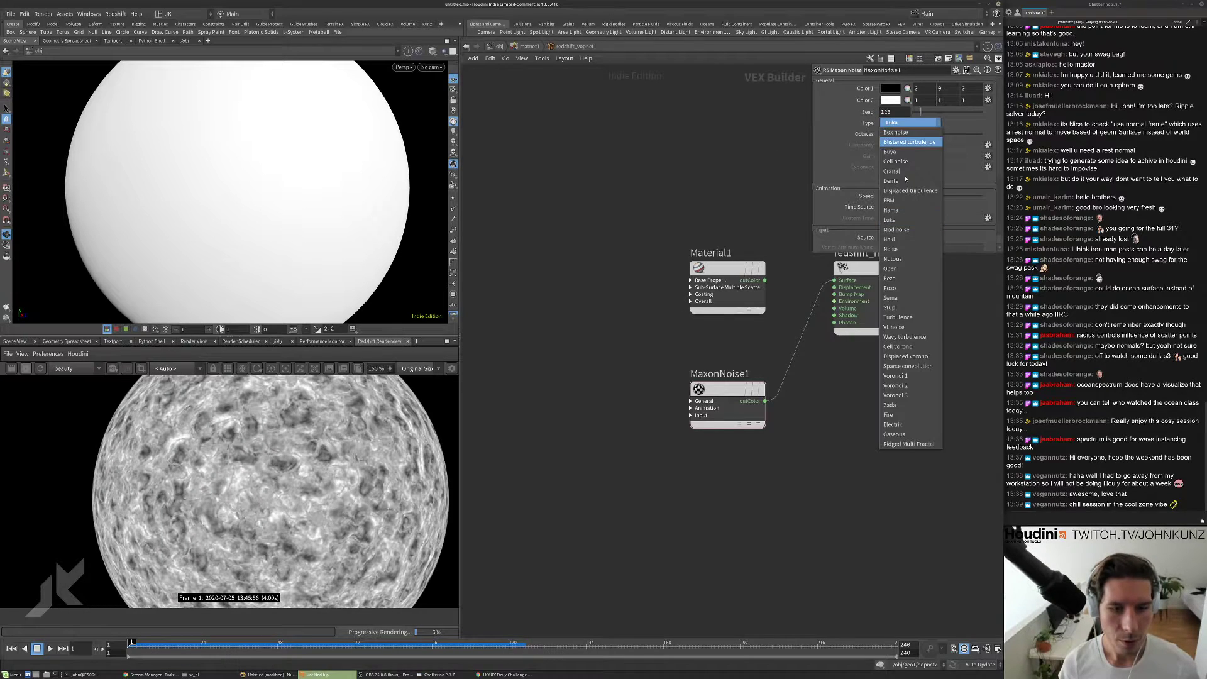
left_click(903, 337)
scroll(379, 465, "up", 1)
- Set the Maxon noise type to Electric and examine the pattern in the render
left_click(912, 123)
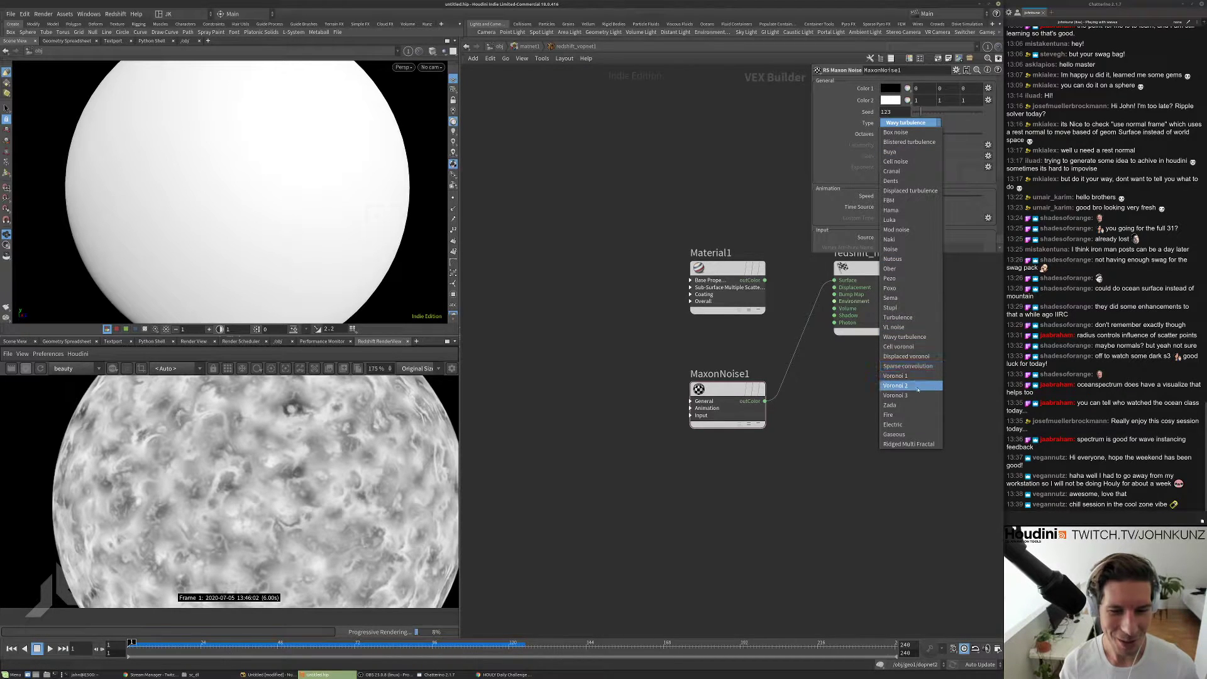
left_click(911, 425)
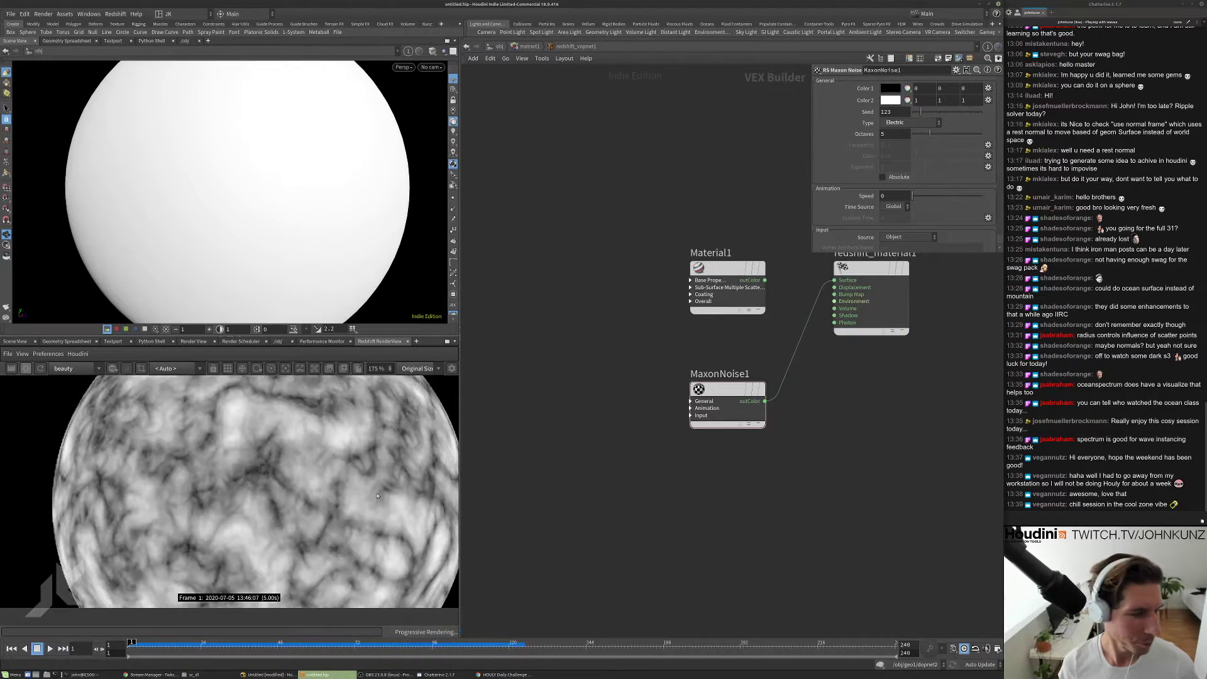
scroll(298, 447, "down", 4)
scroll(298, 447, "up", 6)
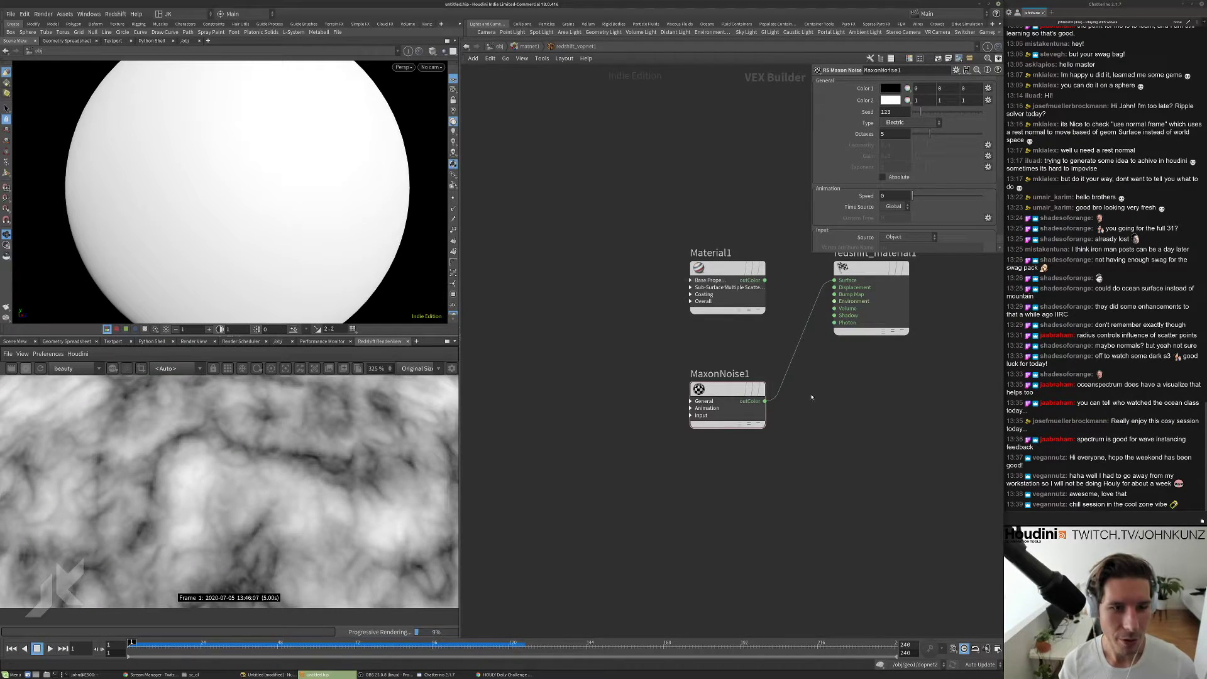
- Move redshift_material1 aside to make room and disconnect the Maxon noise from its Surface input
middle_click_drag(807, 380, 778, 407)
left_click_drag(832, 298, 882, 298)
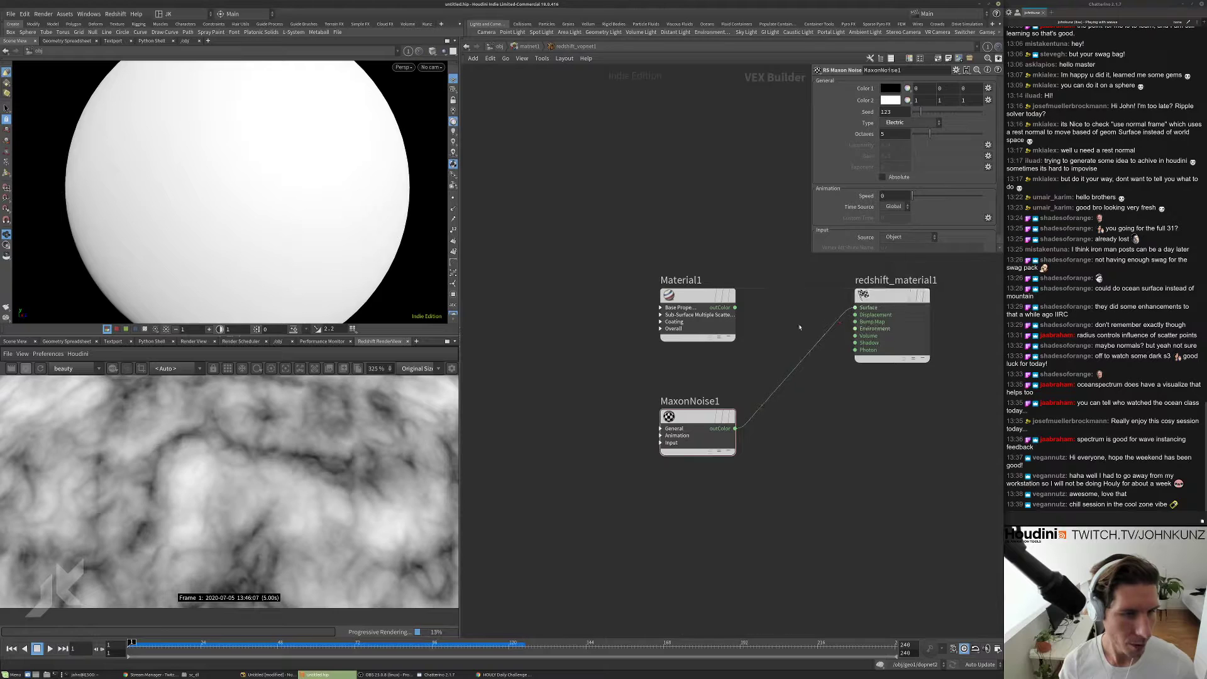
right_click(794, 366)
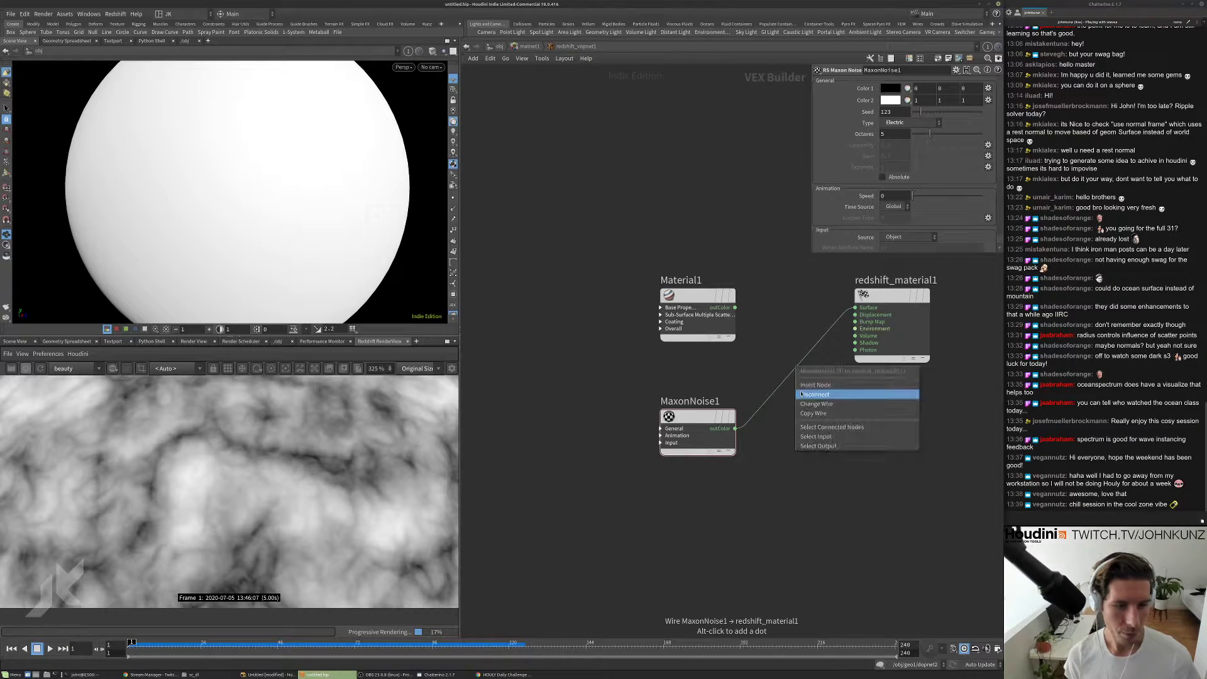
left_click(815, 394)
- Add an RS Displacement node between the Maxon noise and the material's Displacement input, and reconnect Material1 to Surface
key("Tab")
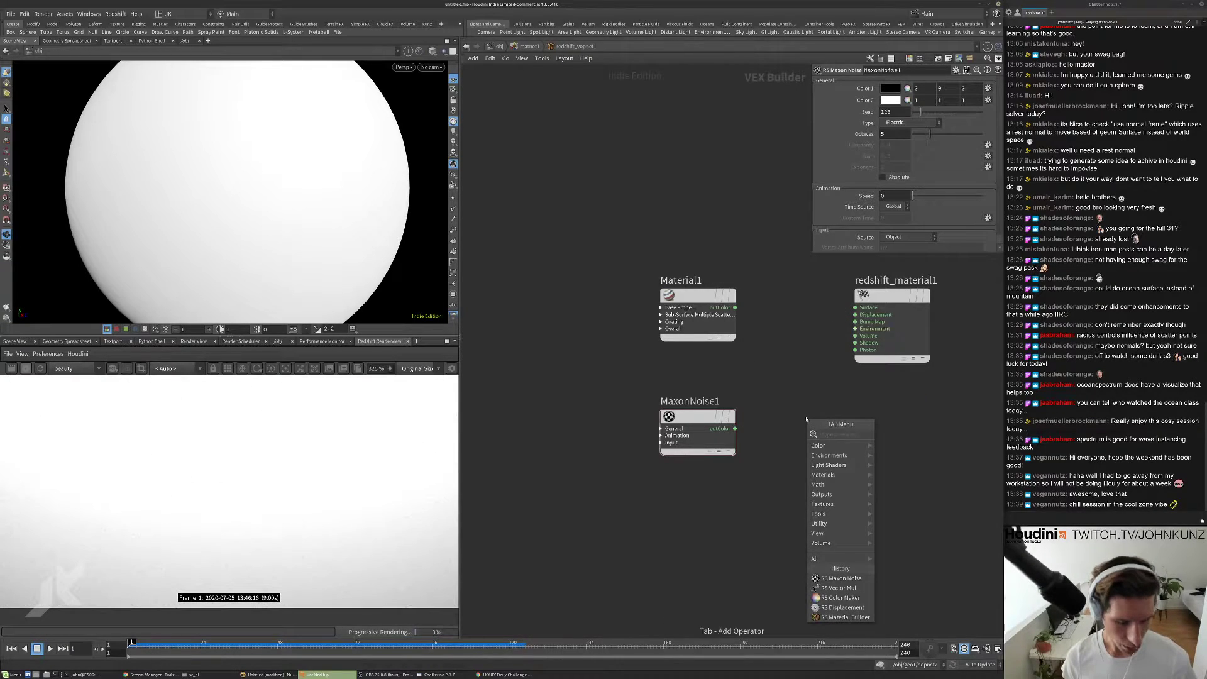
type("di")
left_click(891, 434)
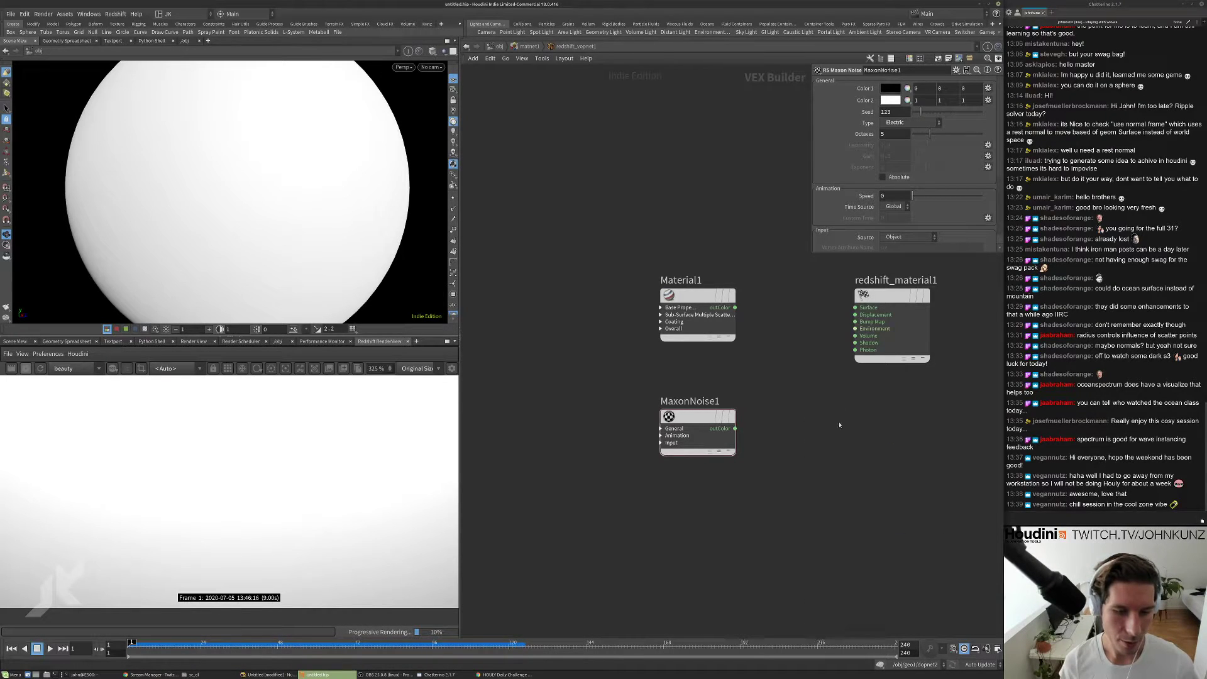
left_click(795, 407)
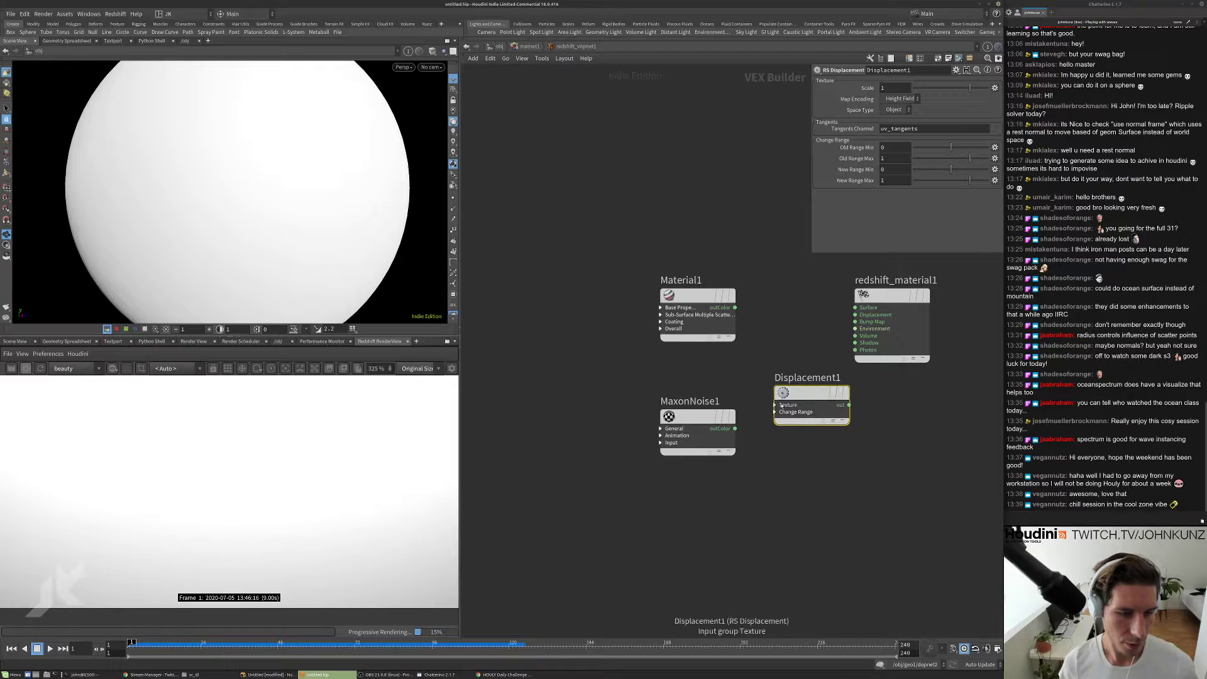
left_click(774, 405)
left_click_drag(848, 405, 758, 311)
left_click(734, 307)
scroll(242, 460, "down", 2)
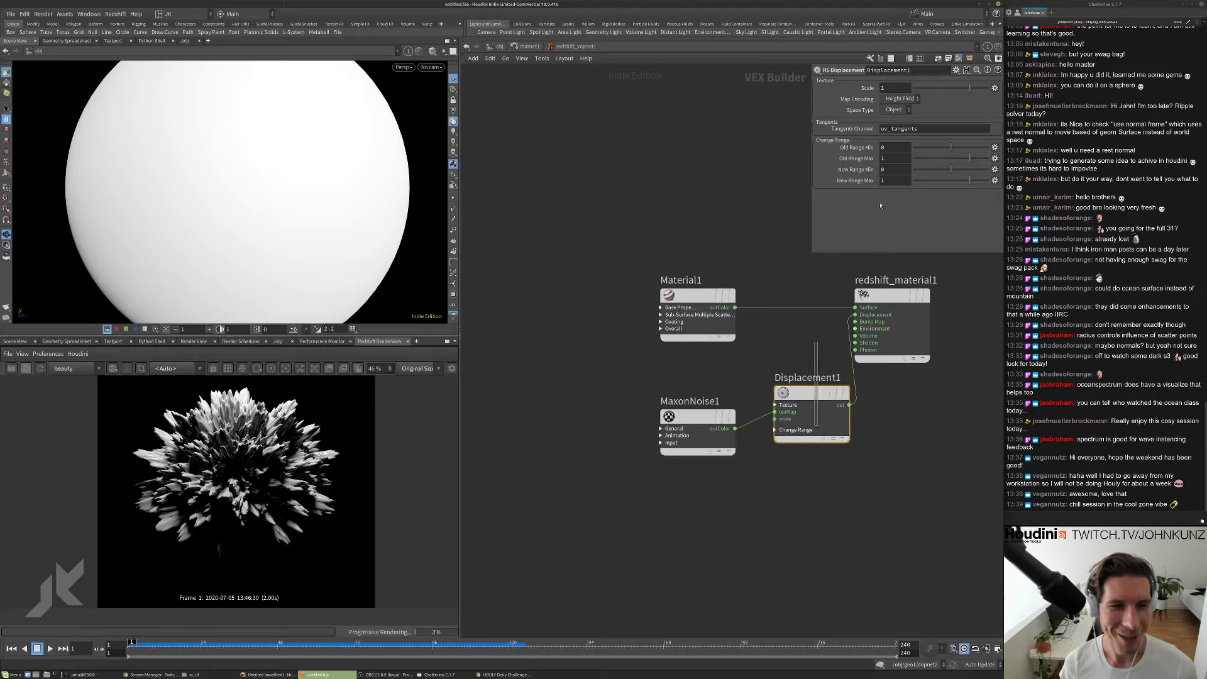
- Set the displacement scale to .01 and look closer at the rendered sphere
left_click(893, 87)
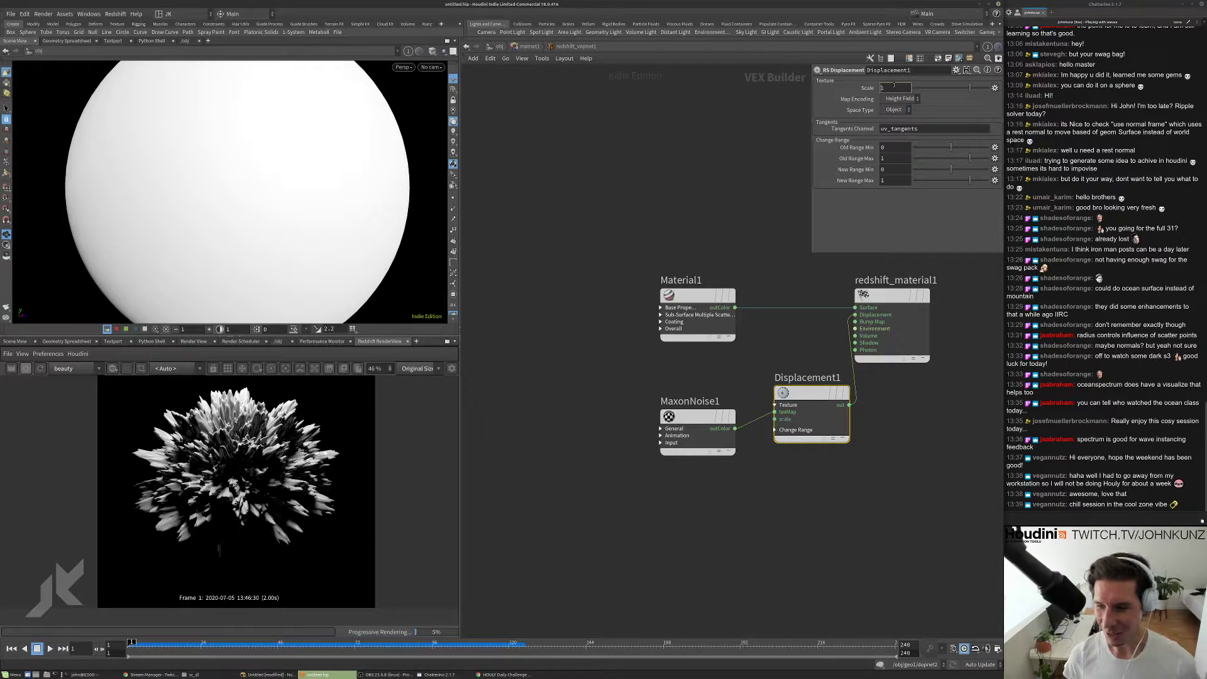
type(".01")
key("Return")
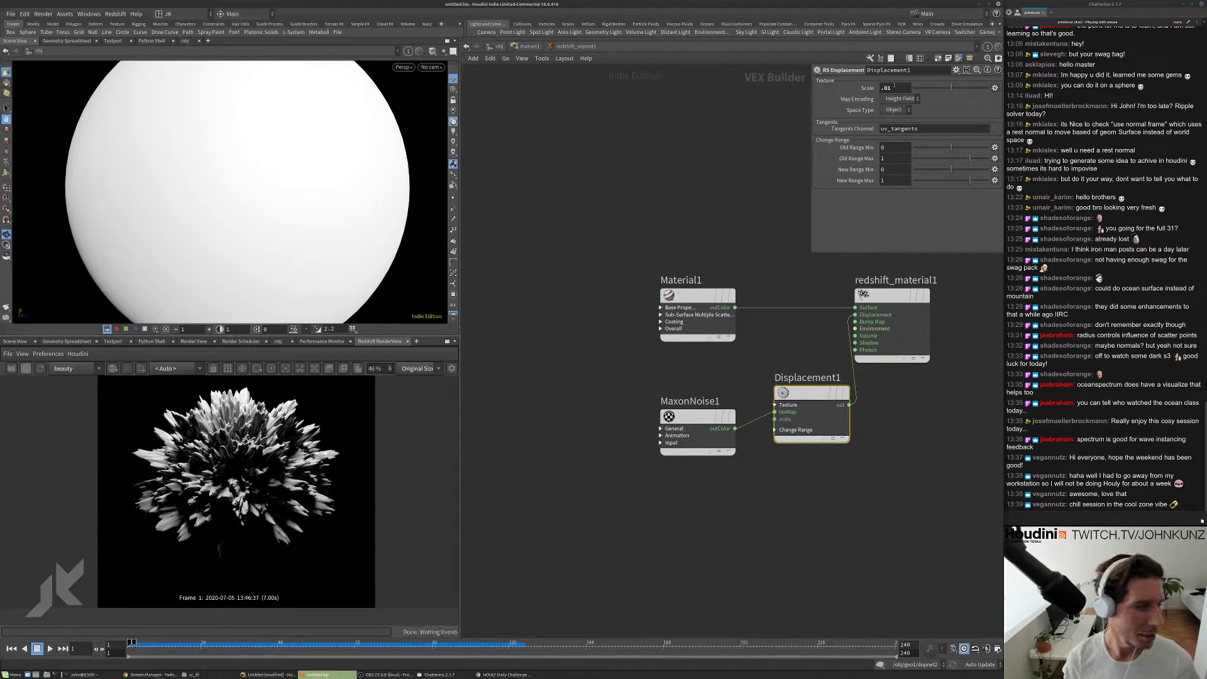
scroll(243, 481, "up", 3)
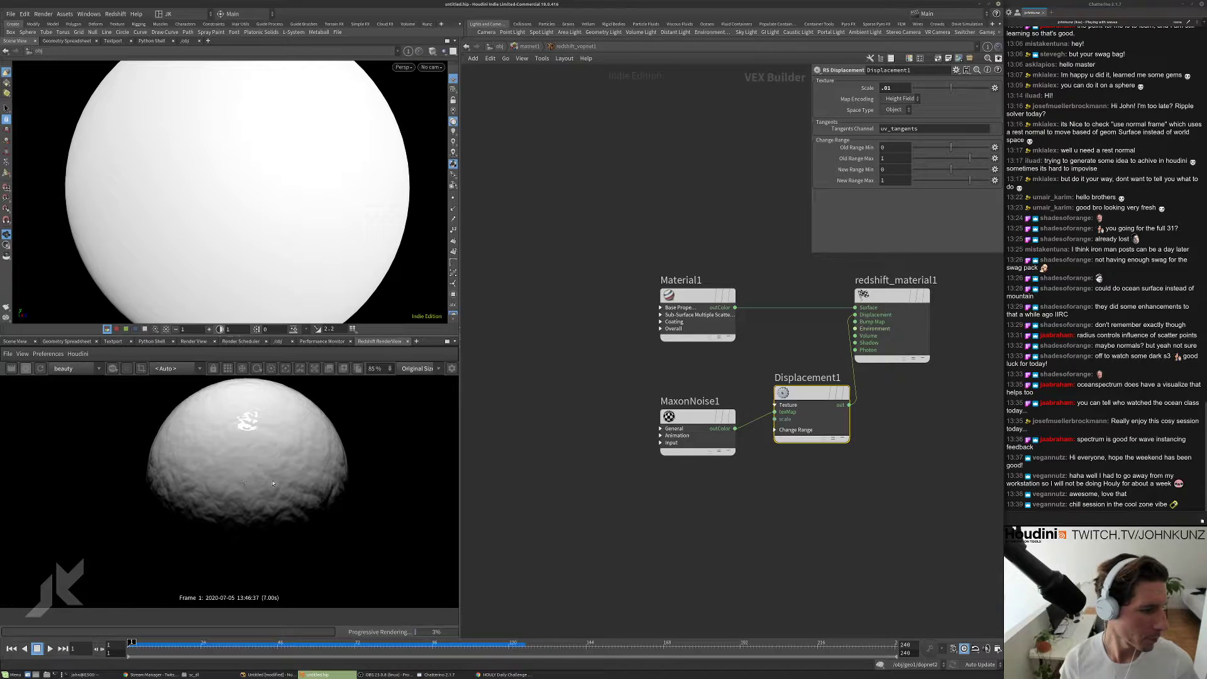
- Show MaxonNoise1's parameters and enlarge the parameter area until its Input and Output settings fit
scroll(189, 440, "up", 2)
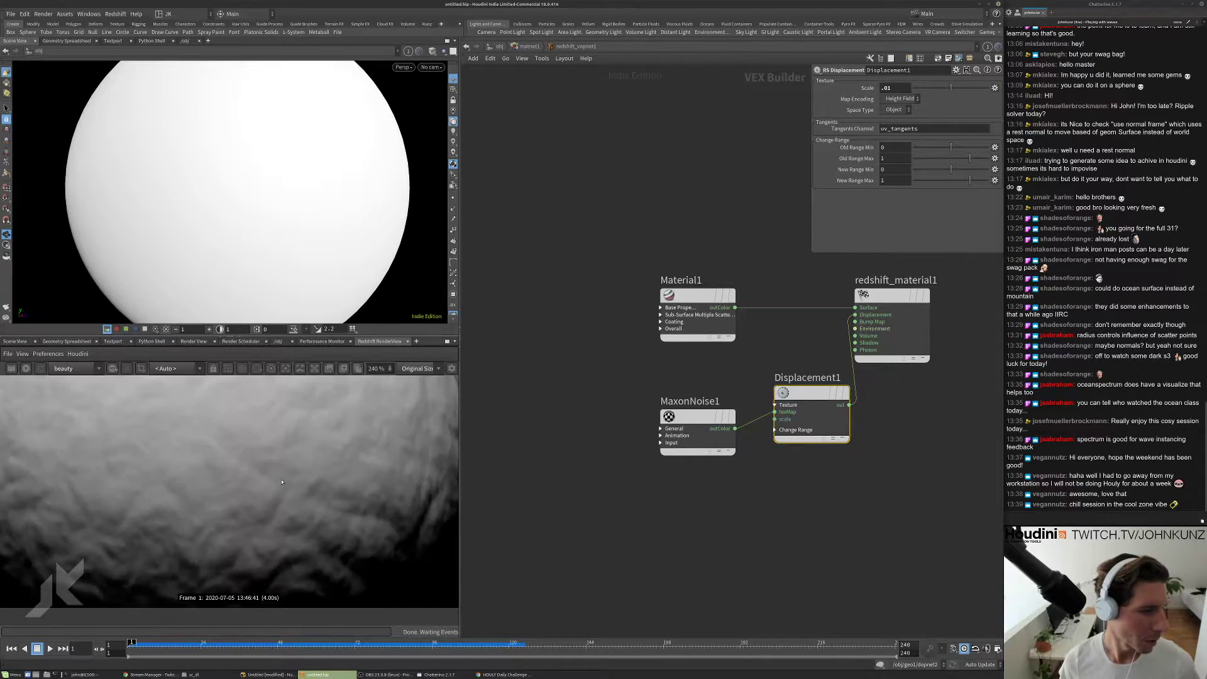
scroll(597, 452, "up", 2)
left_click(746, 400)
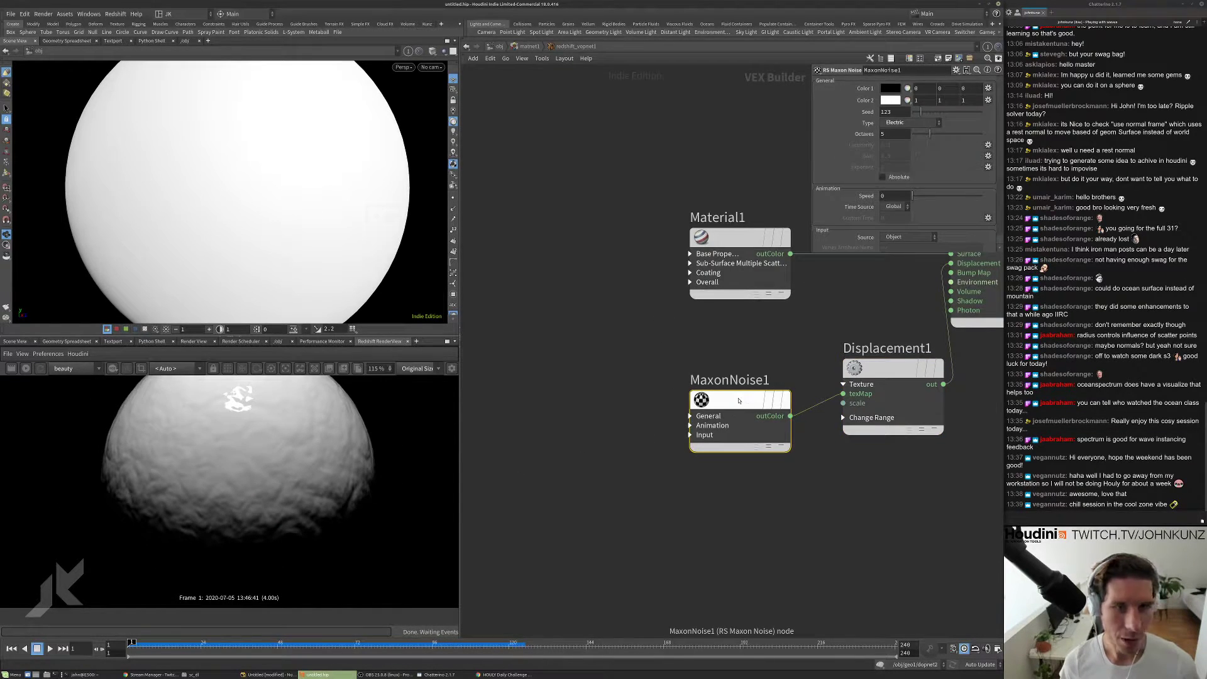
middle_click_drag(761, 336, 738, 368)
left_click_drag(811, 251, 746, 330)
middle_click_drag(767, 353, 715, 390)
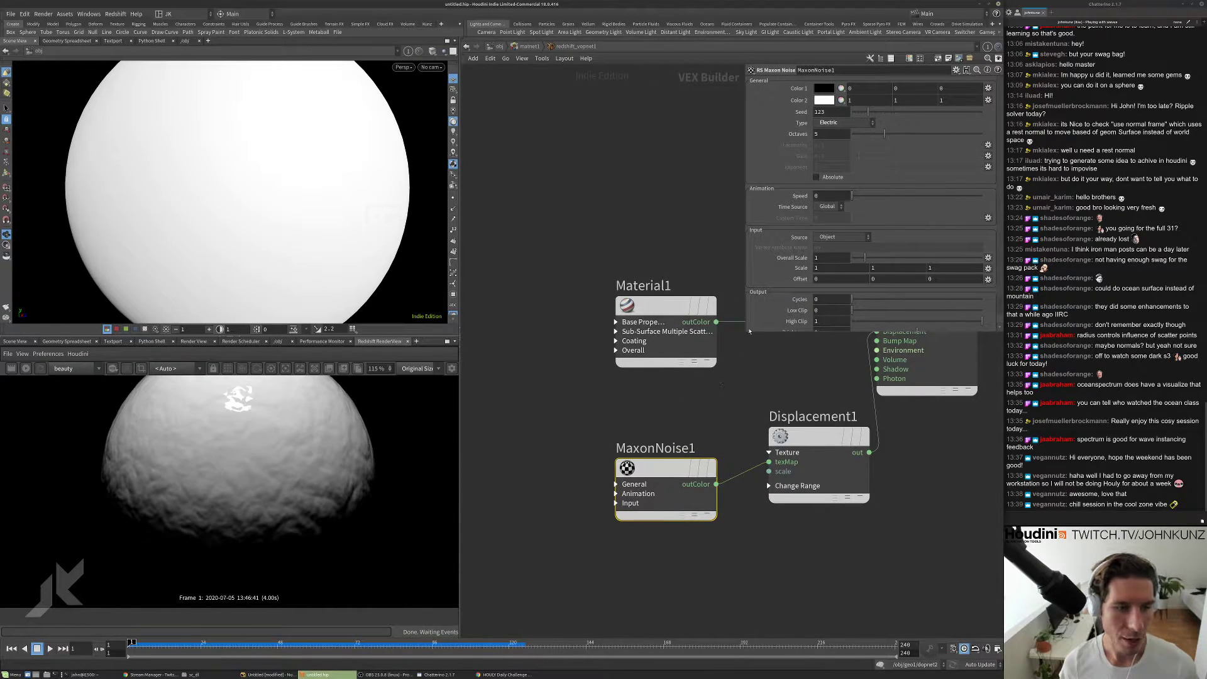
left_click_drag(744, 332, 681, 366)
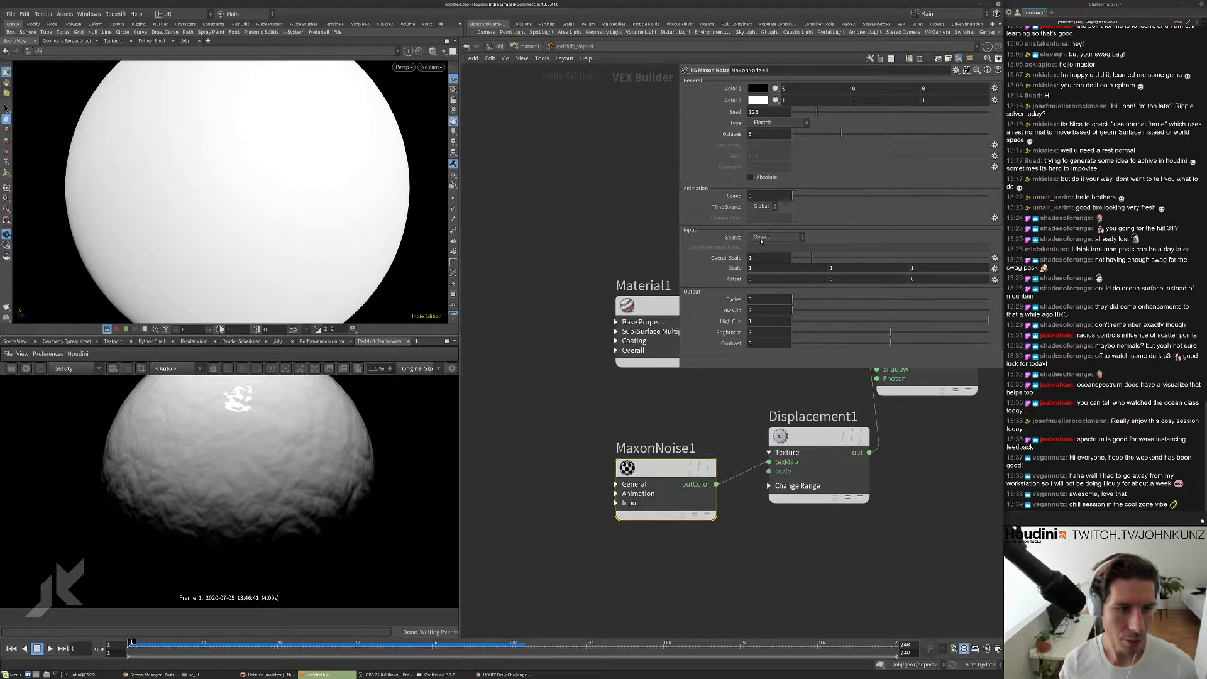
- Set the MaxonNoise1 input source to UV/Vertex Attribute with rest as the vertex attribute name
left_click(786, 235)
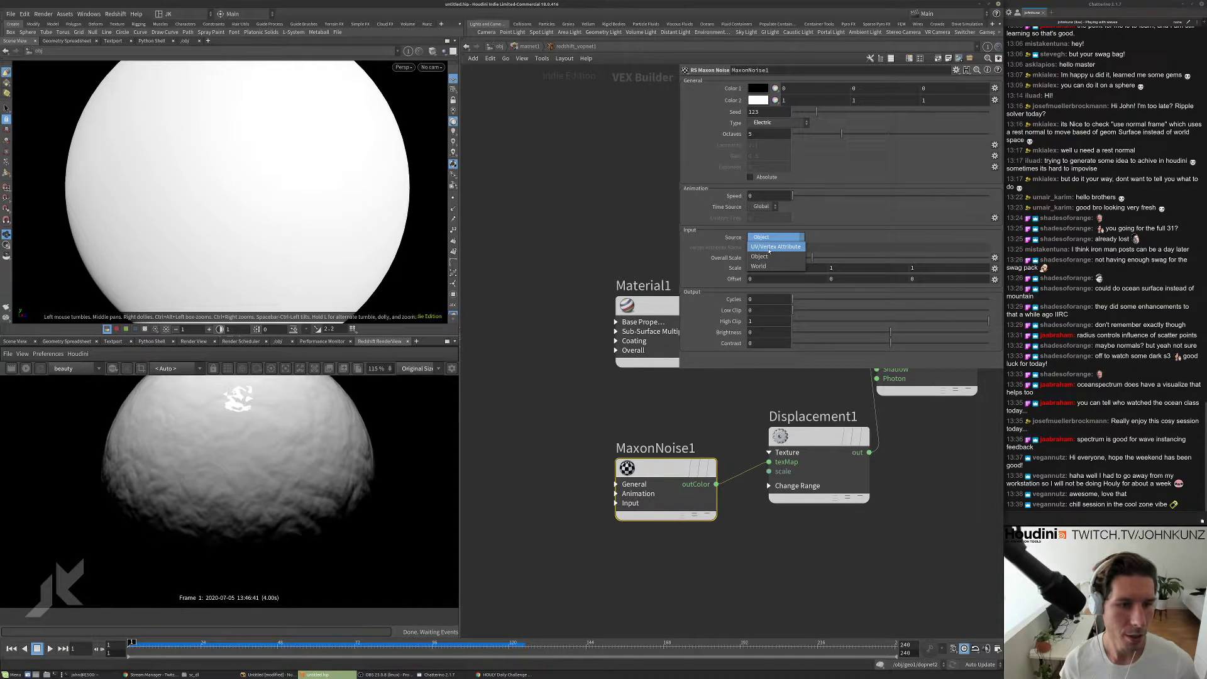
left_click(768, 249)
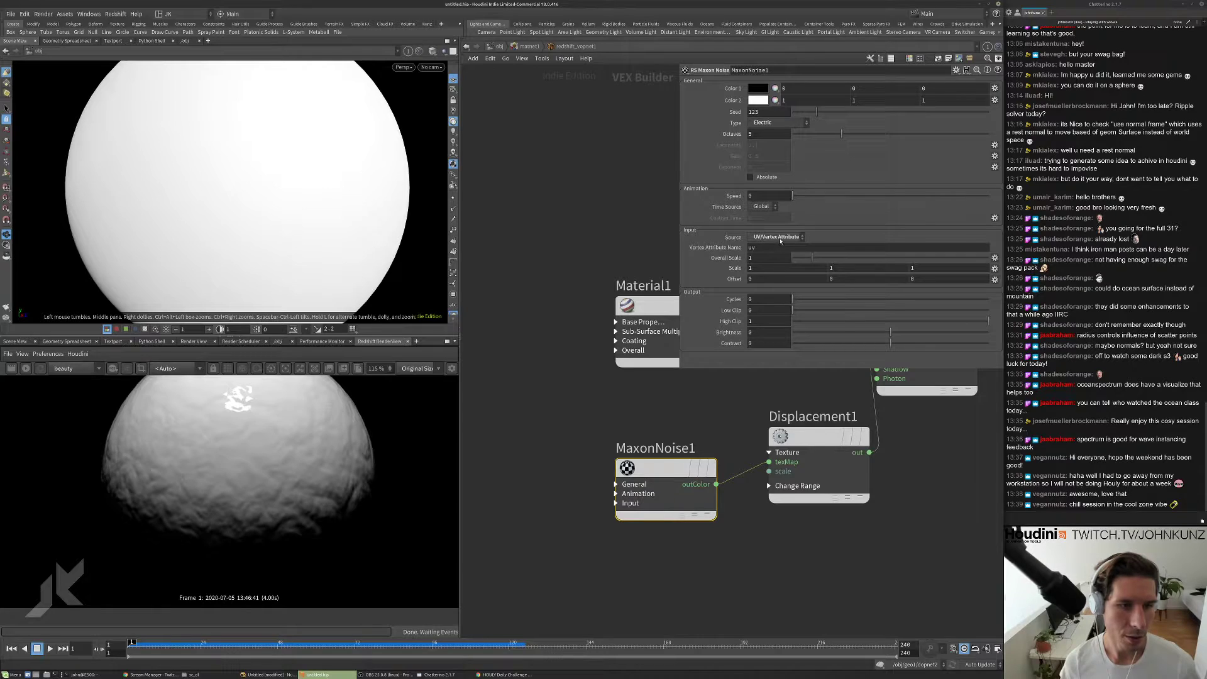
left_click(776, 247)
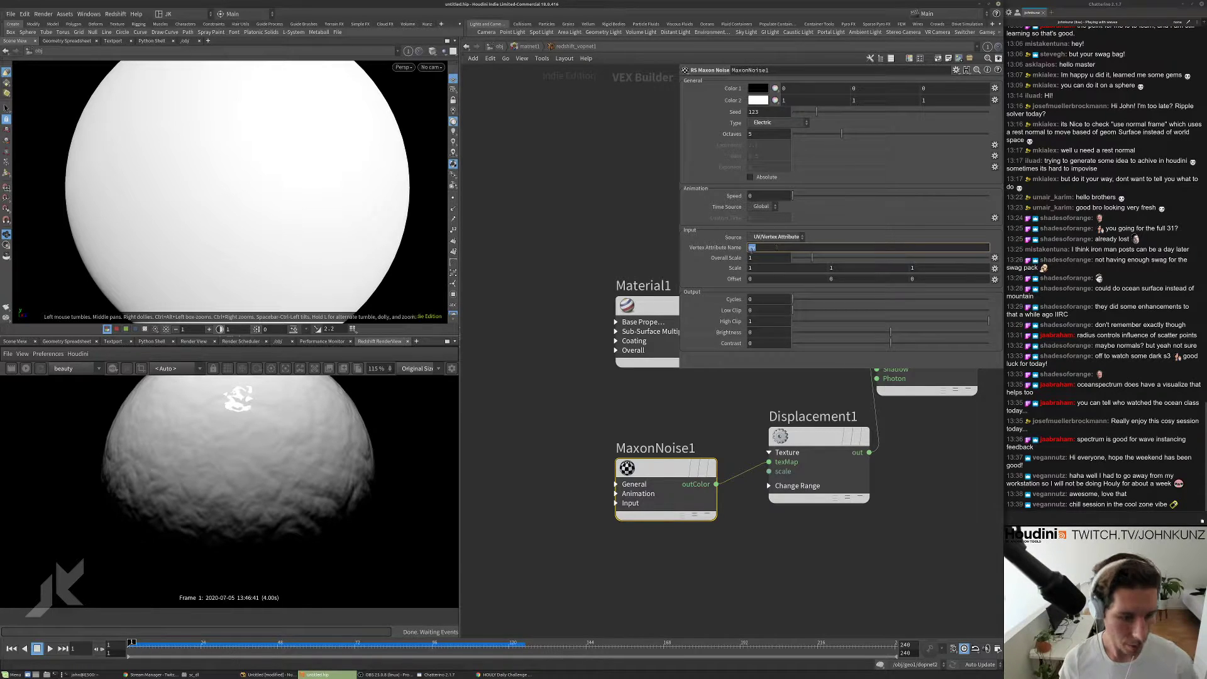
type("rest")
key("Return")
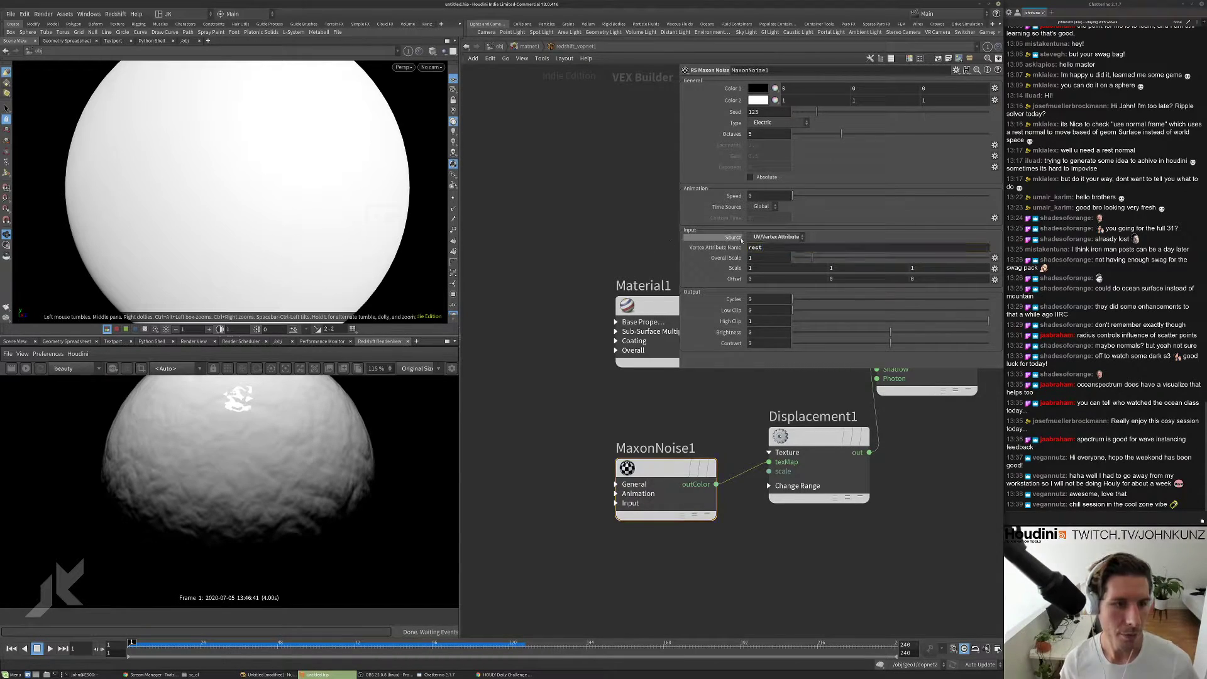
- Go back into the geo1 network and copy the existing bend node beside mountain1
scroll(668, 481, "down", 3)
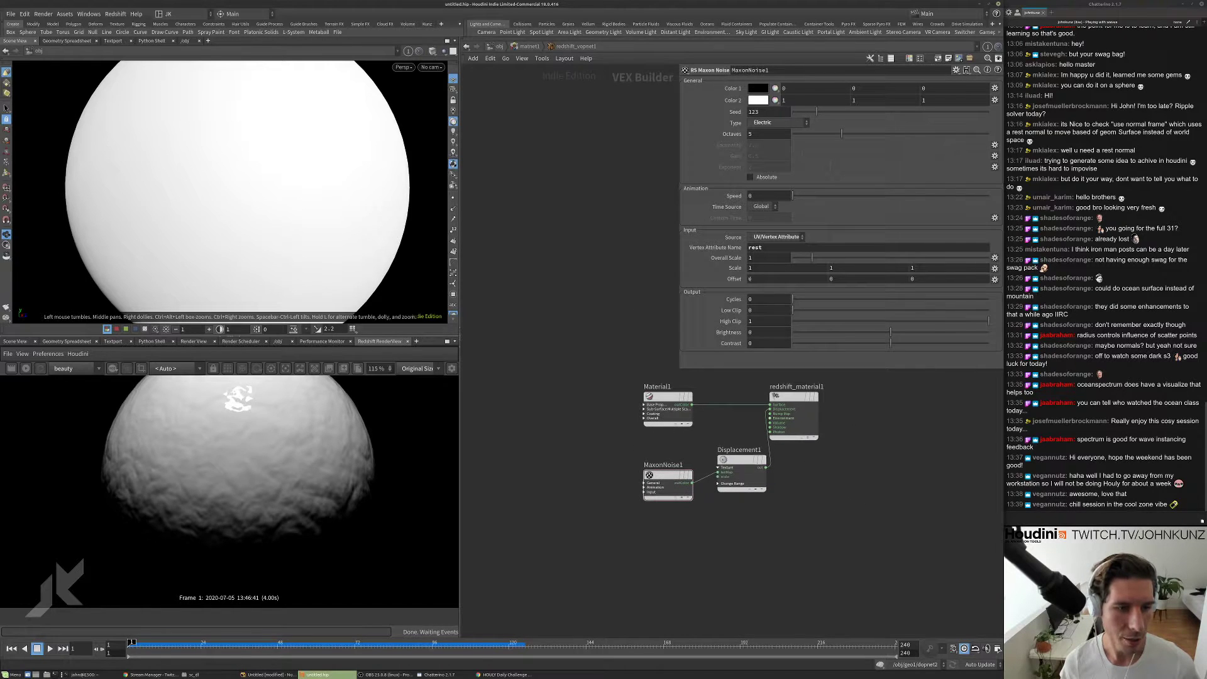
left_click(496, 46)
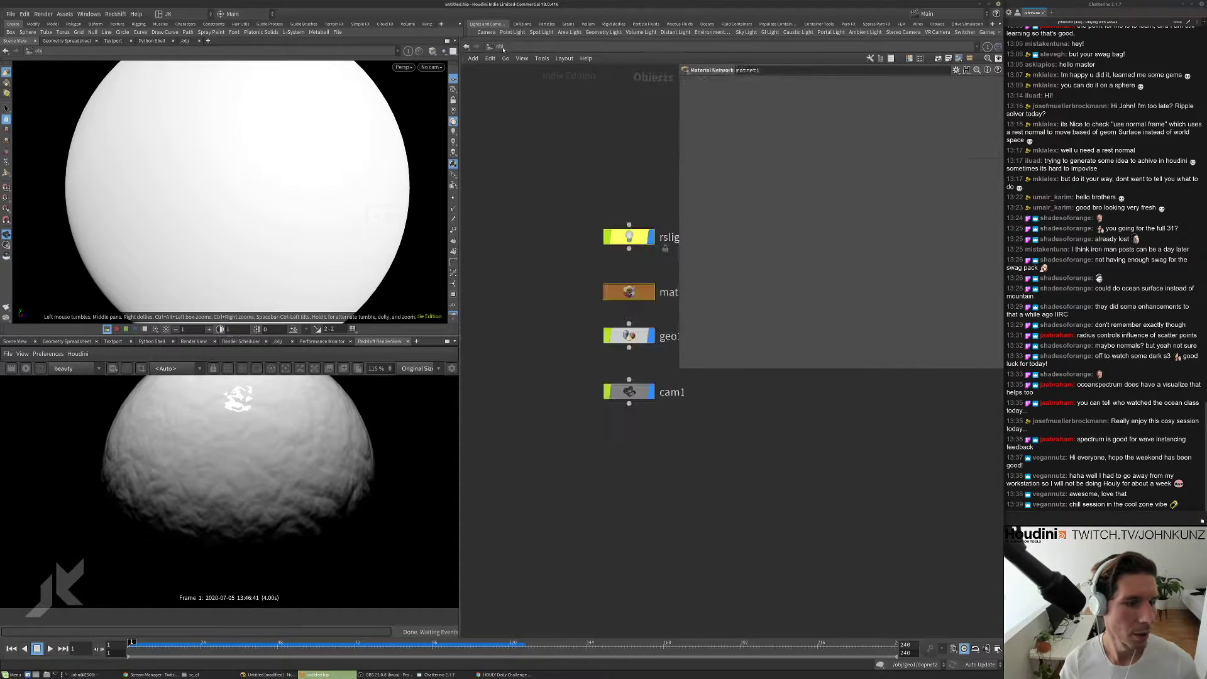
double_click(628, 335)
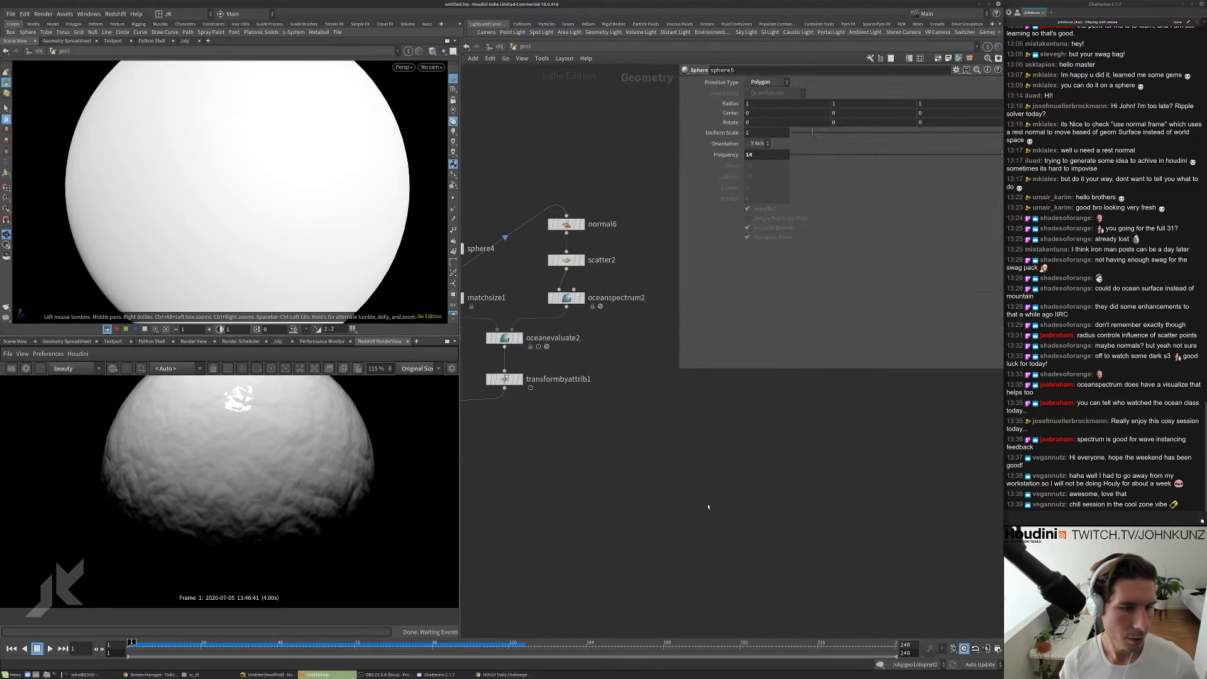
middle_click_drag(631, 547, 792, 573)
middle_click_drag(556, 519, 616, 534)
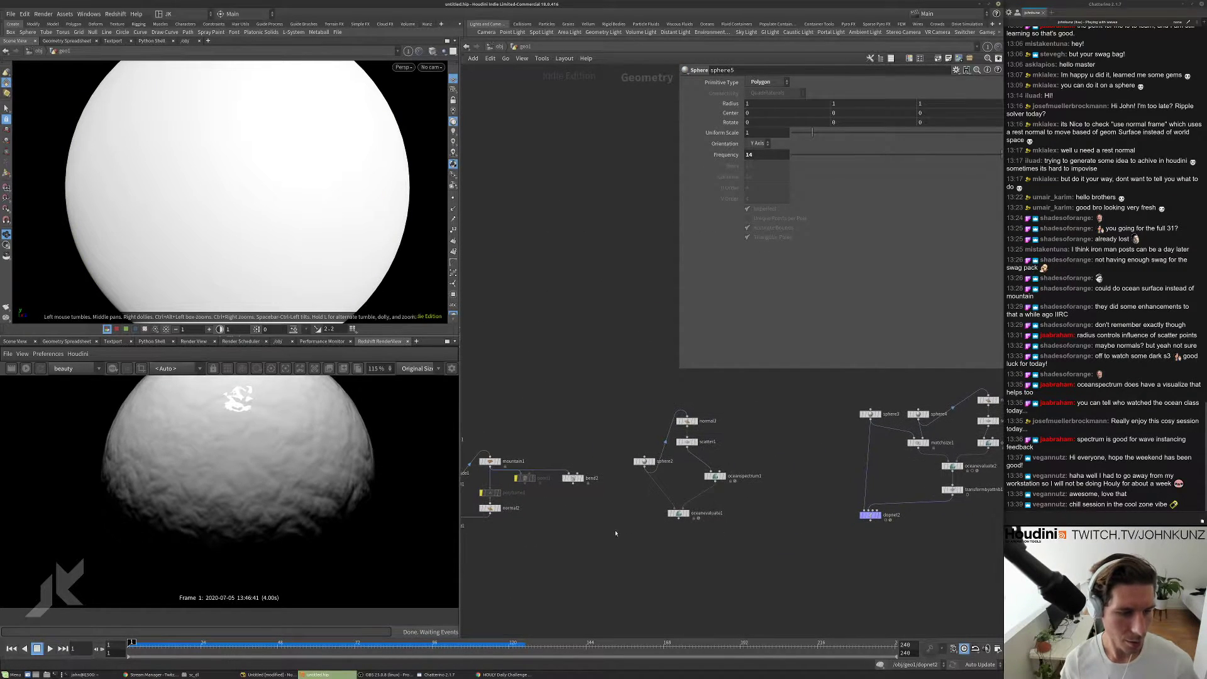
left_click(573, 478)
key("ctrl+c")
- Paste the copied bend node below sphere5, wired to its output, and make it the displayed node
middle_click_drag(861, 496, 668, 514)
scroll(897, 455, "up", 4)
middle_click_drag(992, 428, 826, 446)
key("ctrl+v")
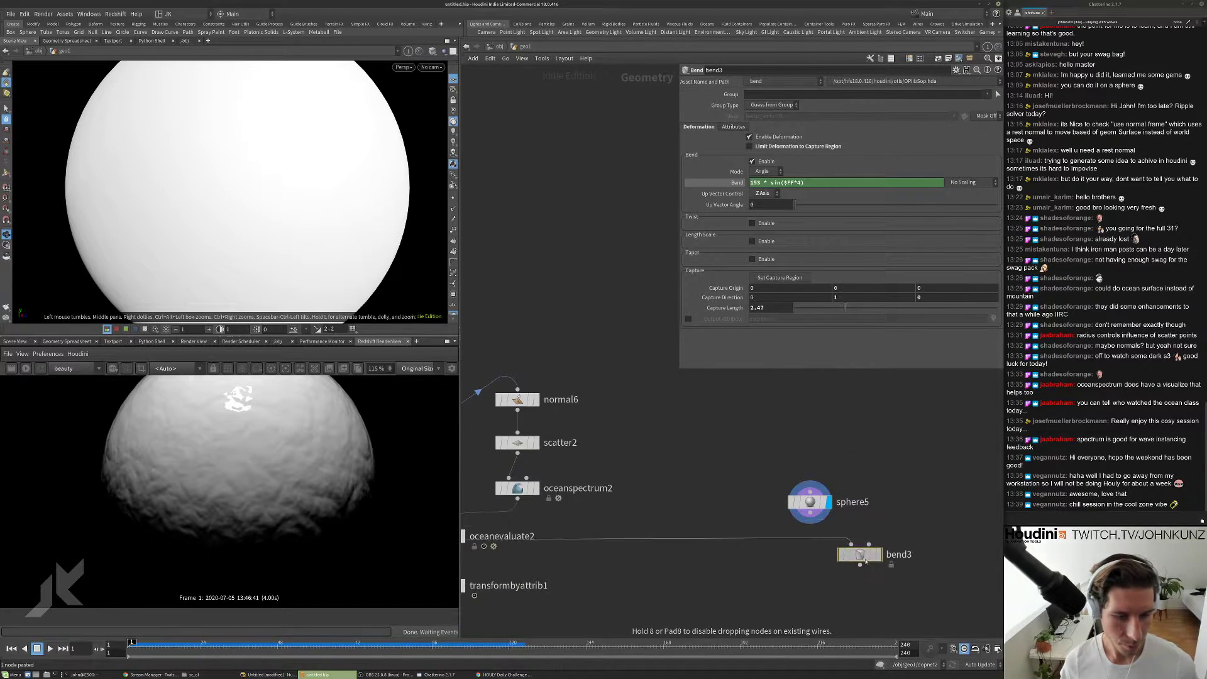
left_click(878, 555)
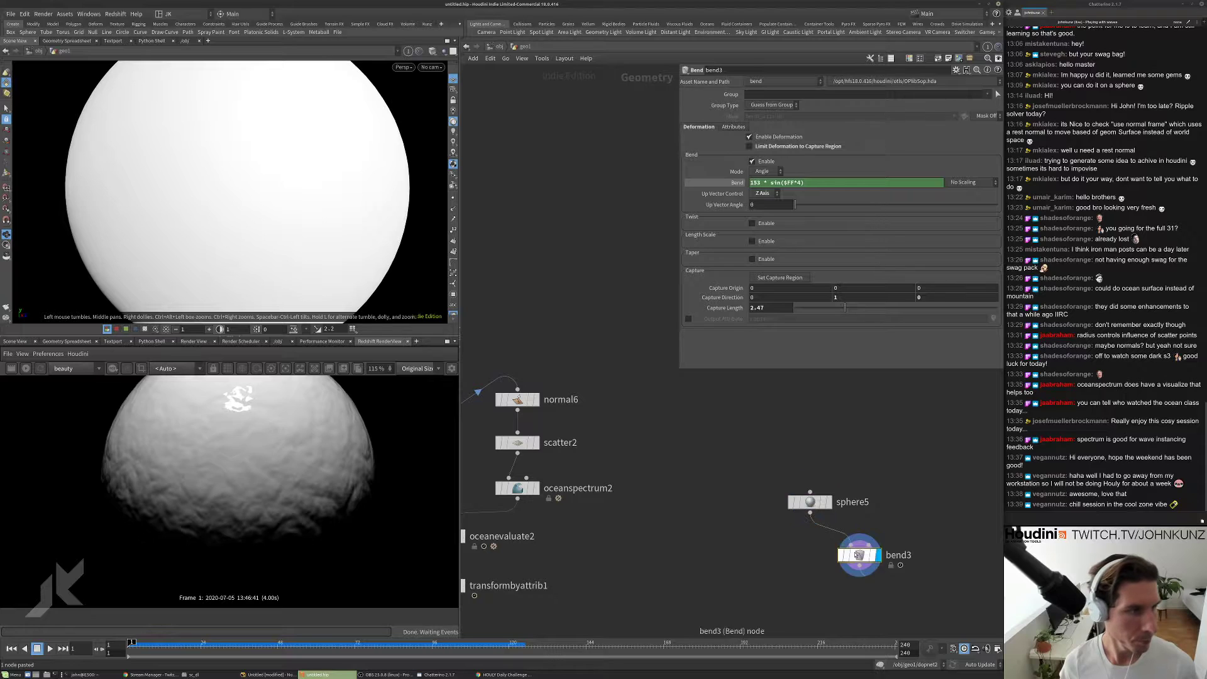
- Switch the scene view to Smooth Wire Shaded and change its lighting so the sphere's mesh shows clearly
left_click(453, 152)
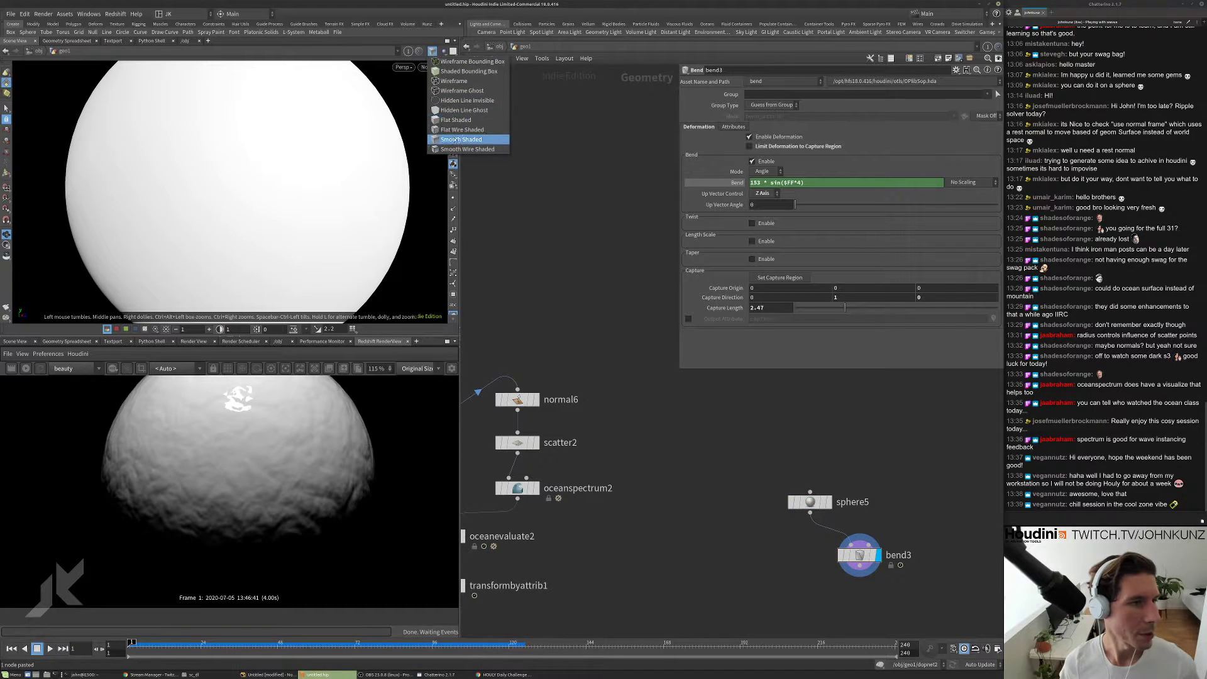
left_click(454, 151)
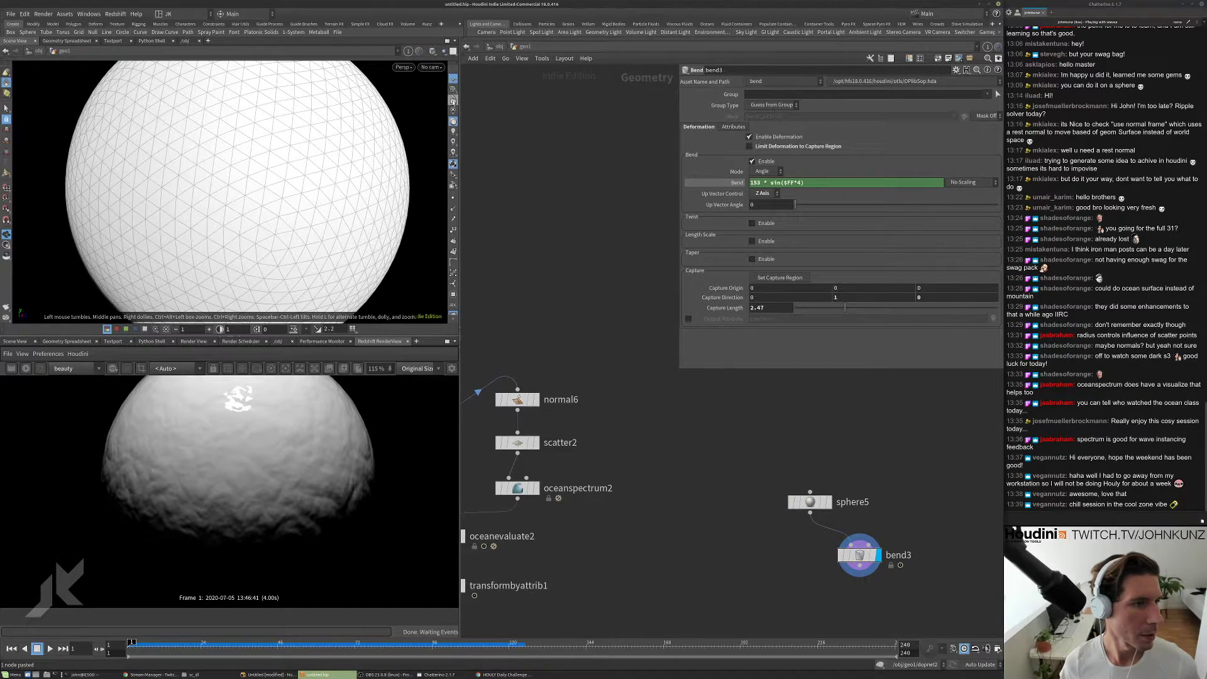
left_click(453, 164)
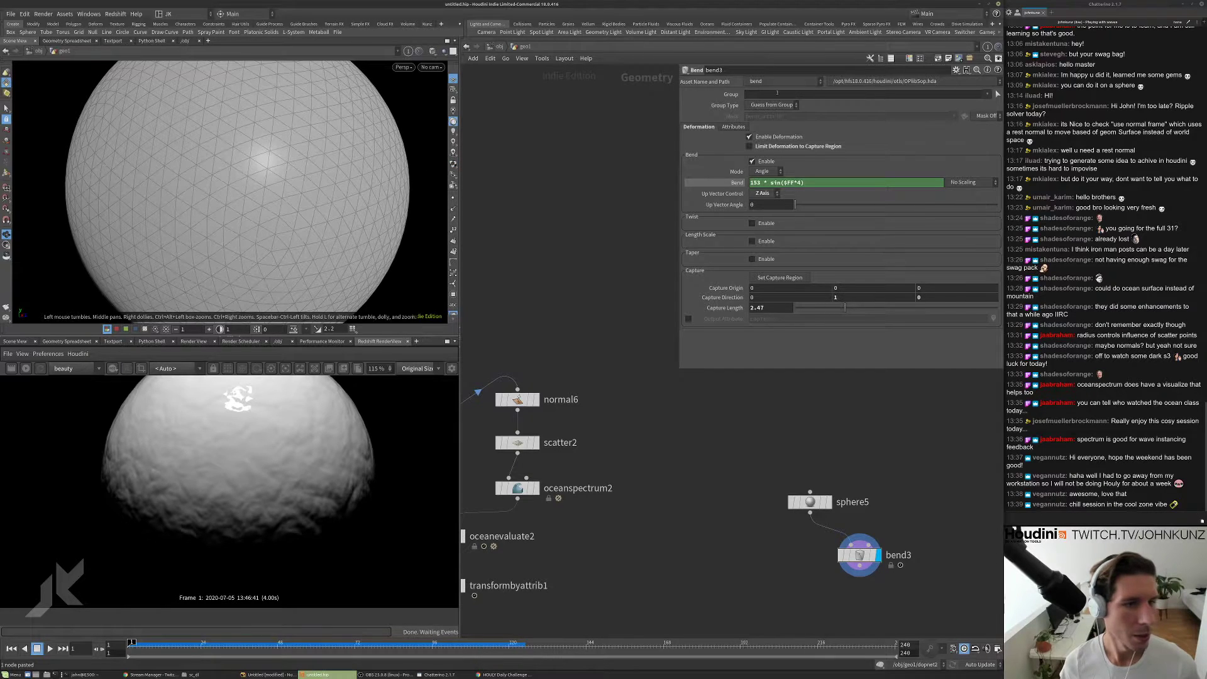
- On bend3, delete the expression channels from the Bend and Twist values, disabling Bend and leaving only Twist enabled
scroll(817, 496, "up", 3)
left_click_drag(809, 470, 810, 468)
right_click(768, 182)
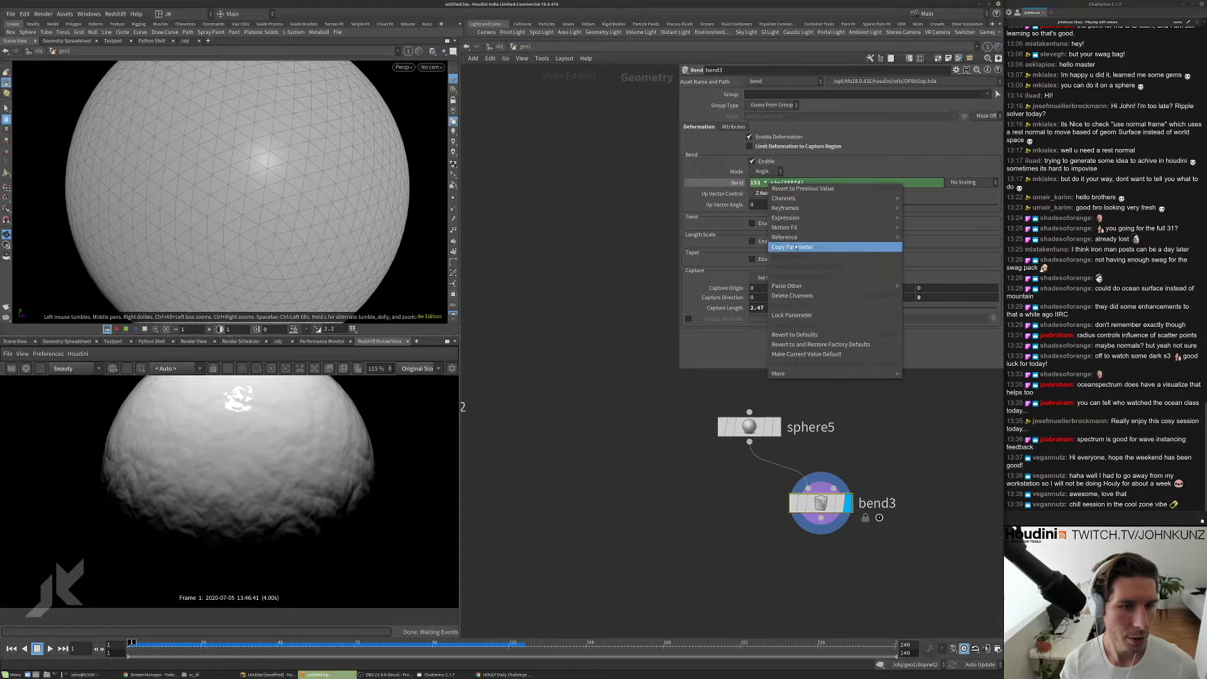
left_click(811, 296)
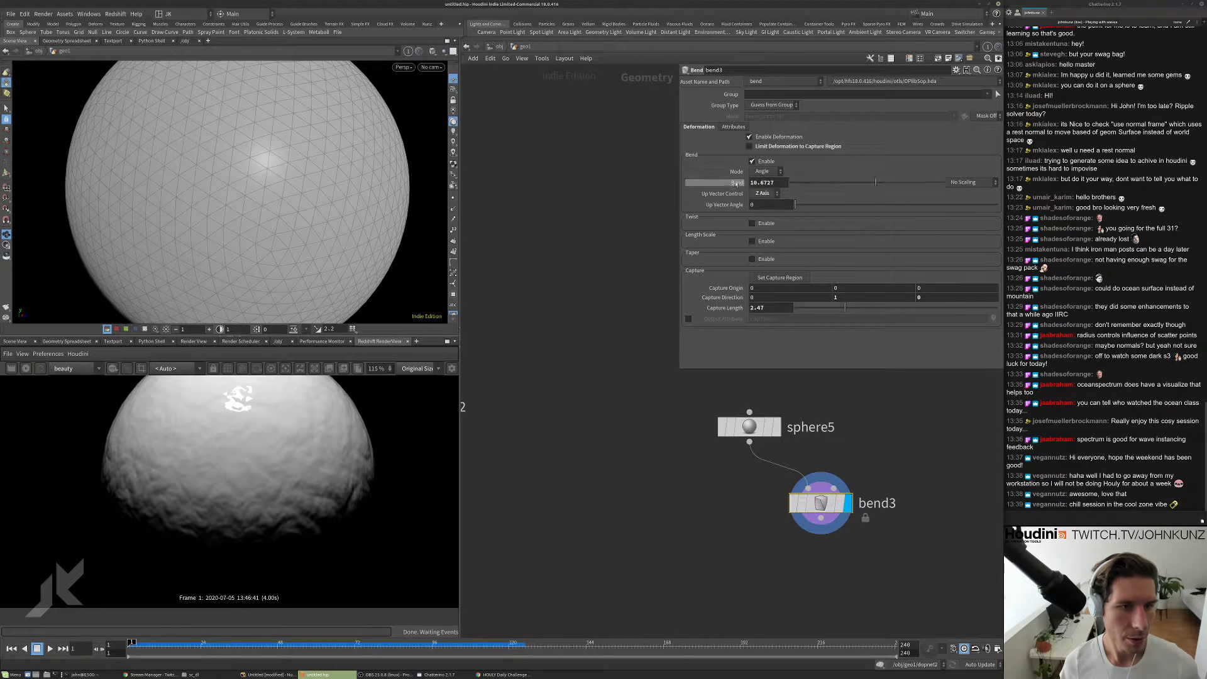
left_click(766, 161)
left_click(760, 179)
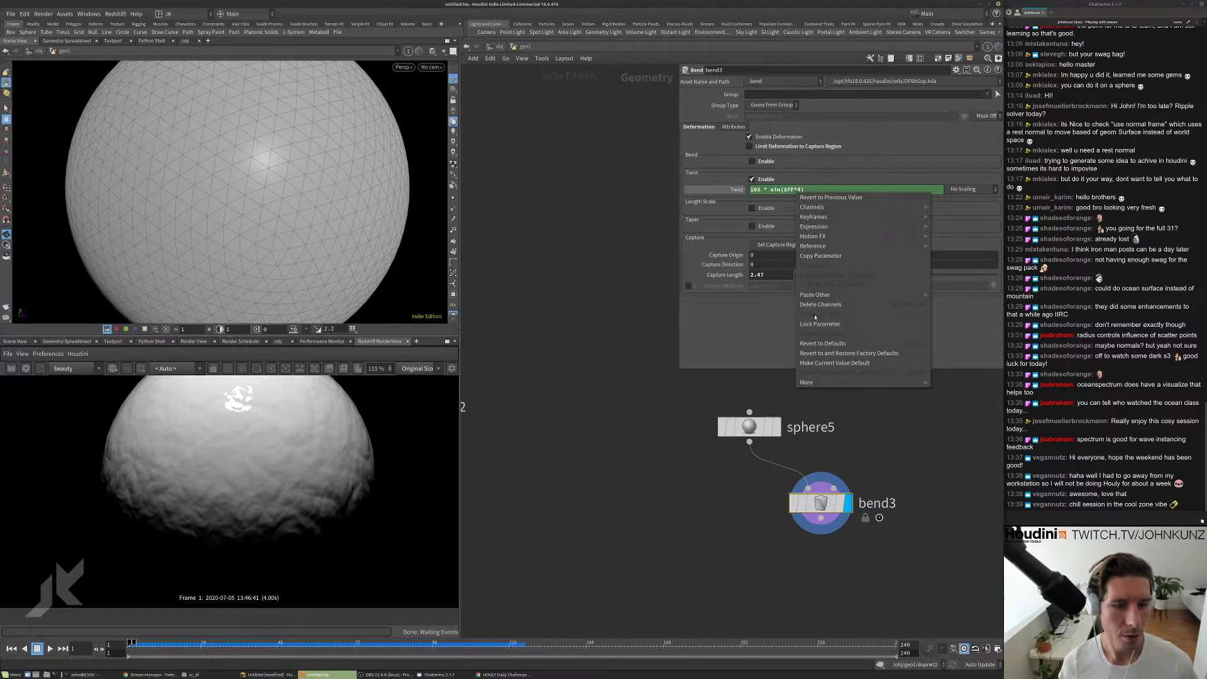
left_click(818, 304)
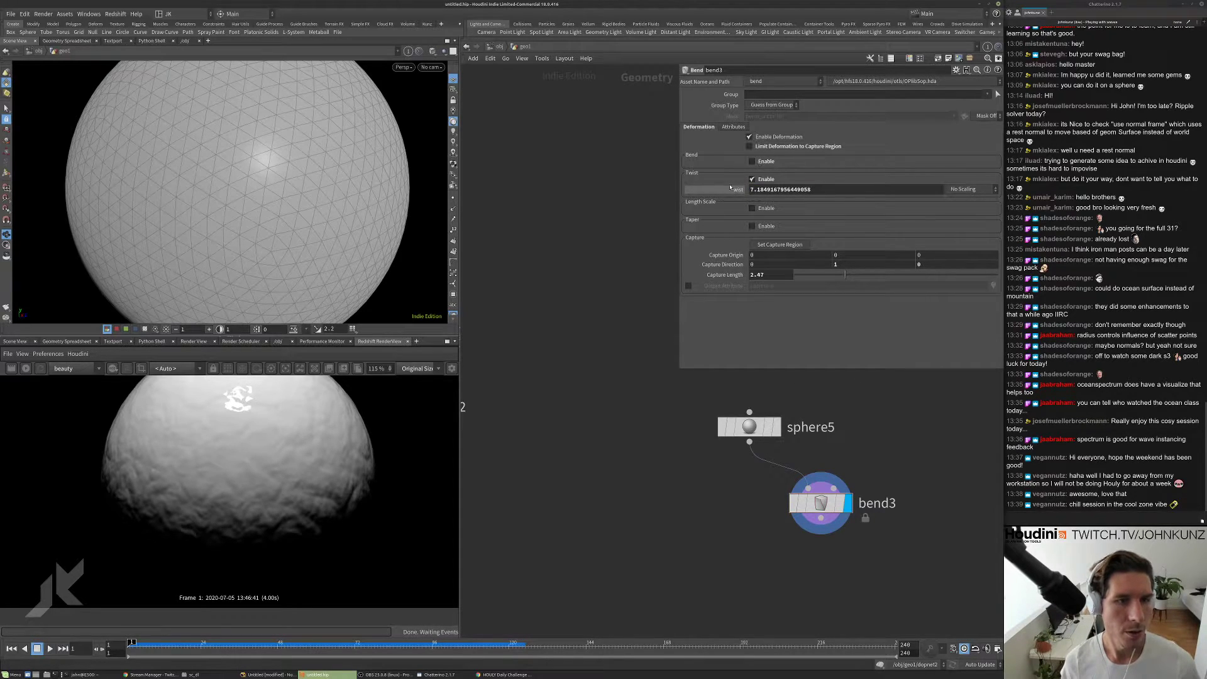
- Set bend3's capture length to 5 and Twist to 180, with the capture direction at 1, 0, 0
left_click_drag(843, 274, 895, 275)
left_click_drag(867, 189, 1019, 199)
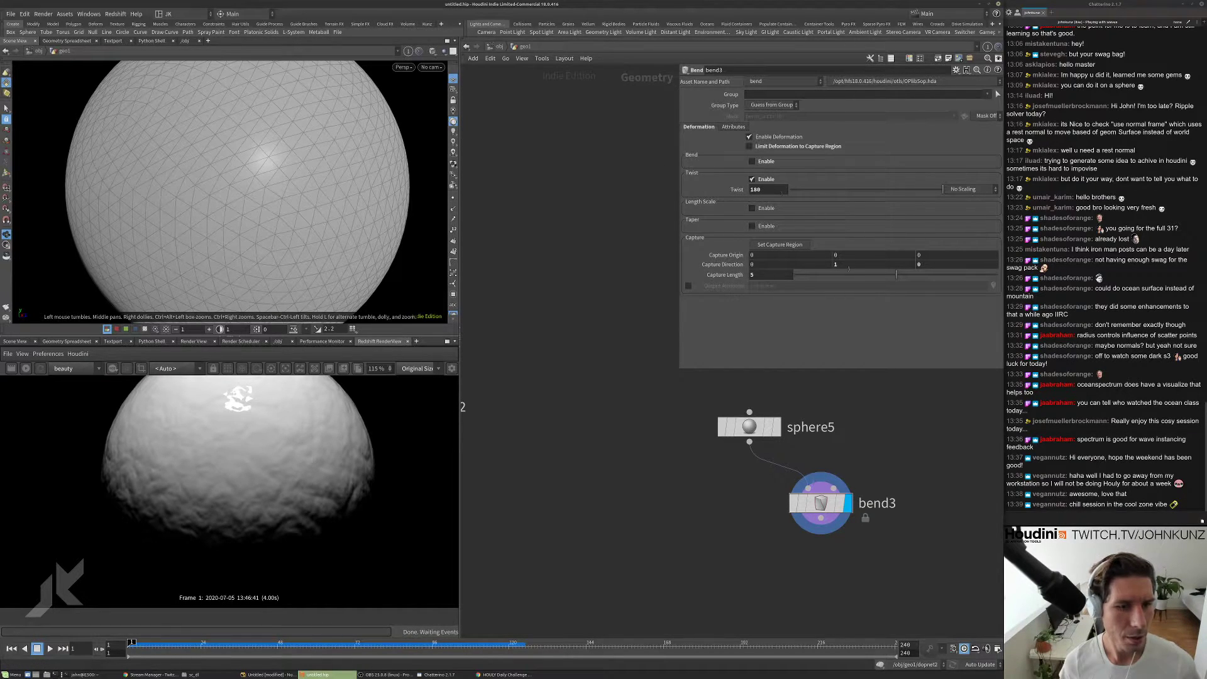
left_click(854, 264)
key("BackSpace")
type("0")
key("Return")
left_click(790, 263)
type("1")
key("Return")
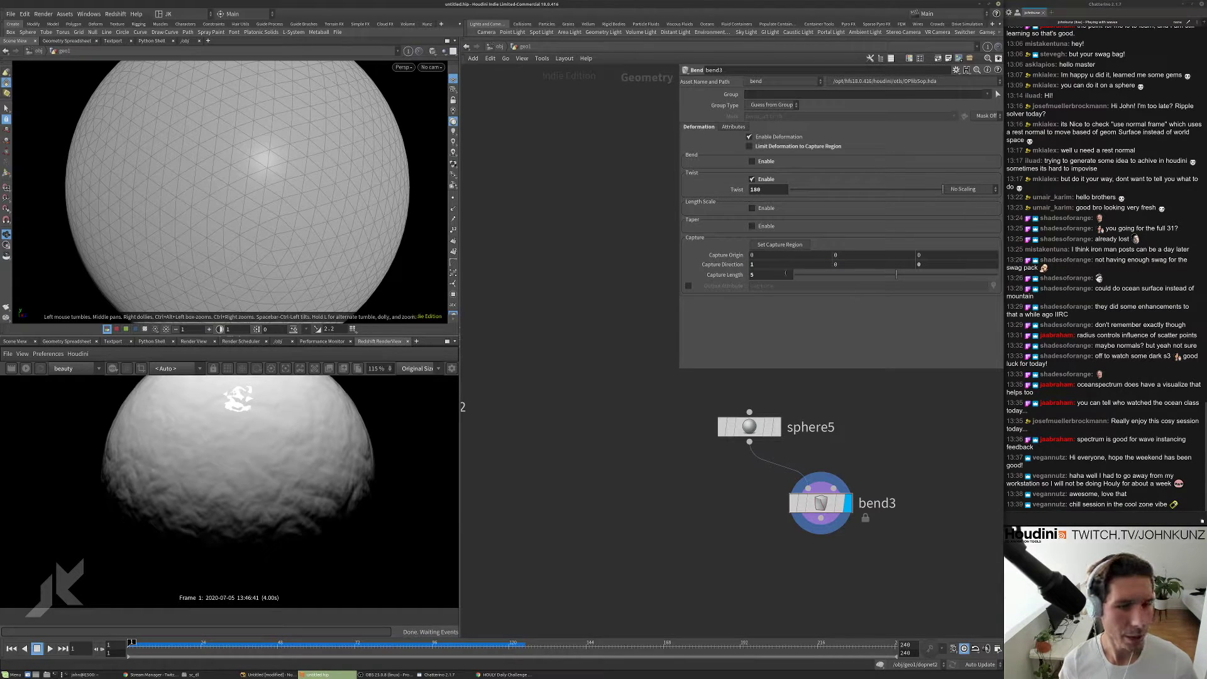
- Set bend3's Twist to 197 and capture length to 2.38, with the capture direction at 0, 0, 1
middle_click_drag(779, 190, 823, 171)
left_click_drag(805, 276, 785, 279)
left_click(792, 264)
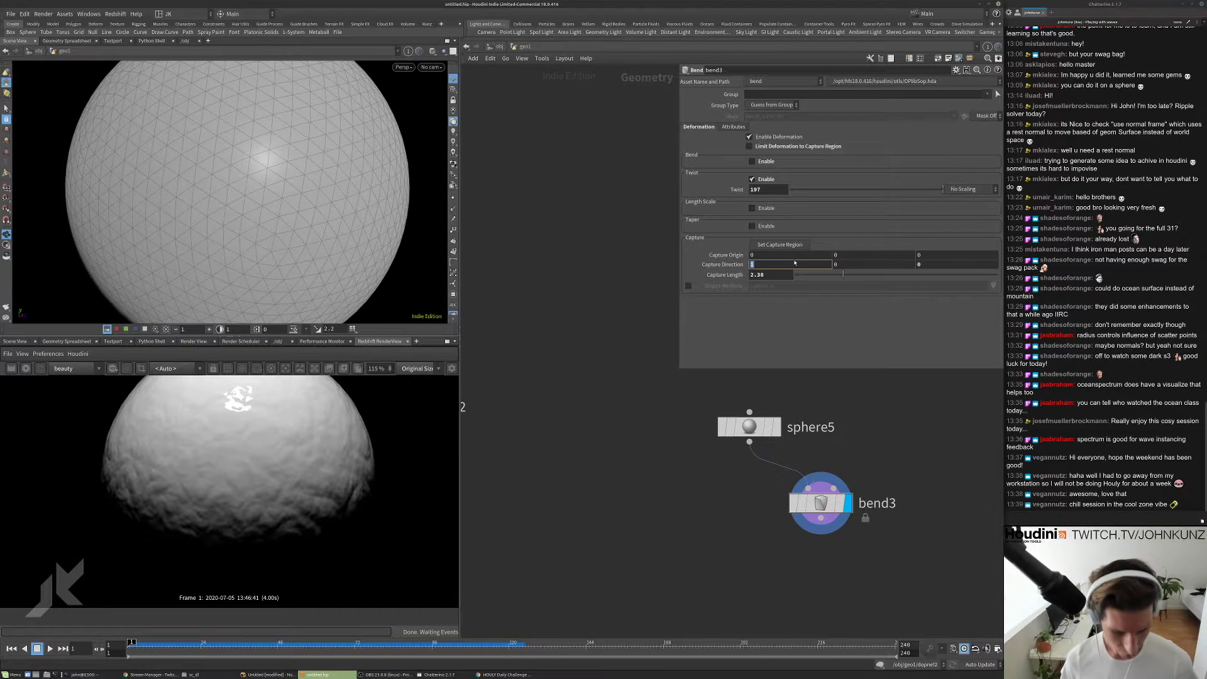
key("Tab")
key("Tab")
type("1")
key("Return")
- Try bend3's Twist at -180 and settle on 180, checking the effect on the sphere's mesh
left_click_drag(327, 173, 314, 194)
scroll(364, 173, "down", 3)
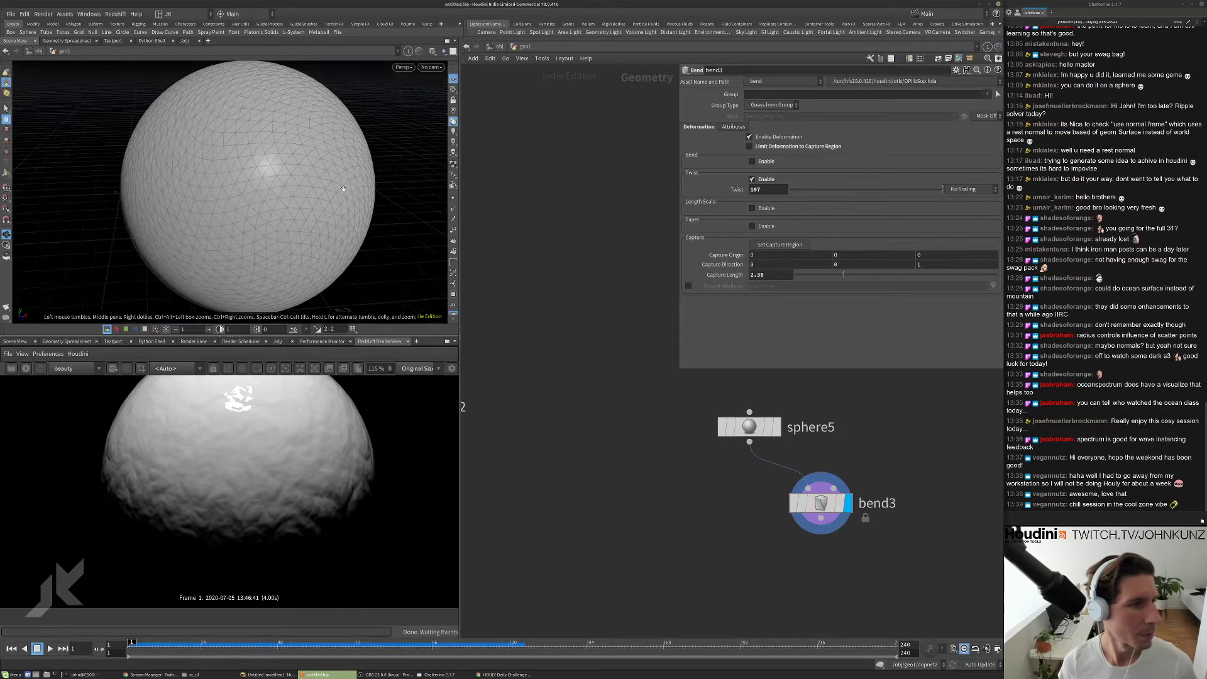
left_click_drag(799, 197, 782, 195)
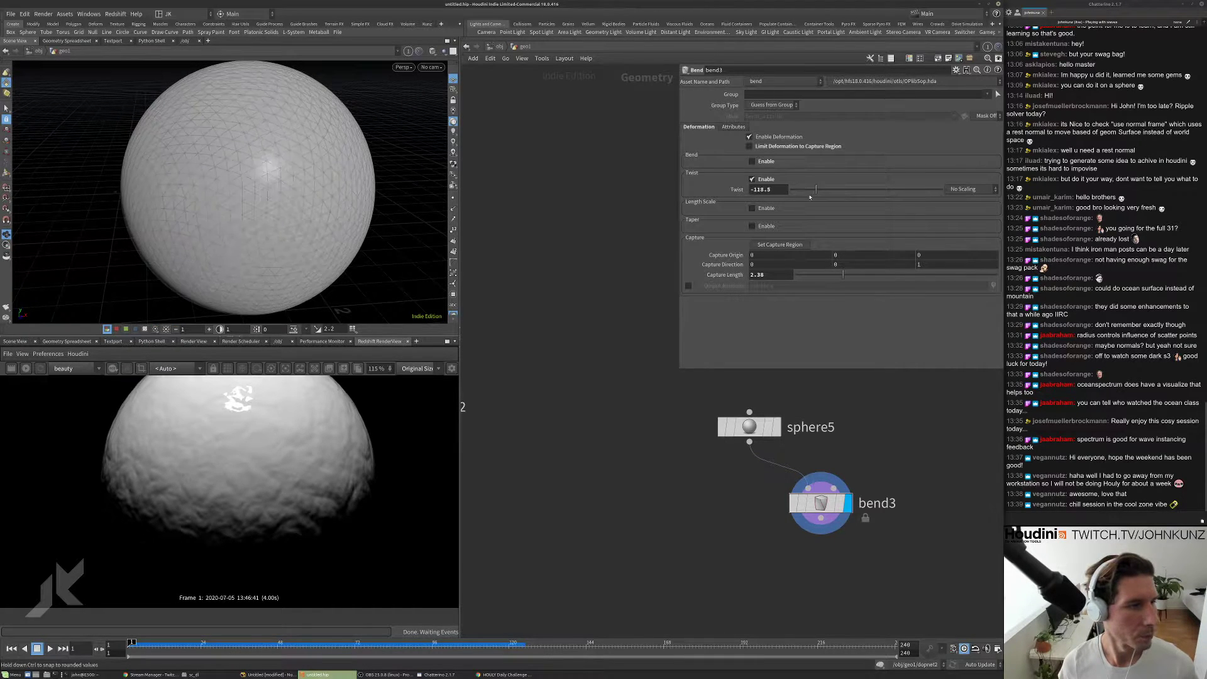
left_click_drag(346, 218, 408, 212)
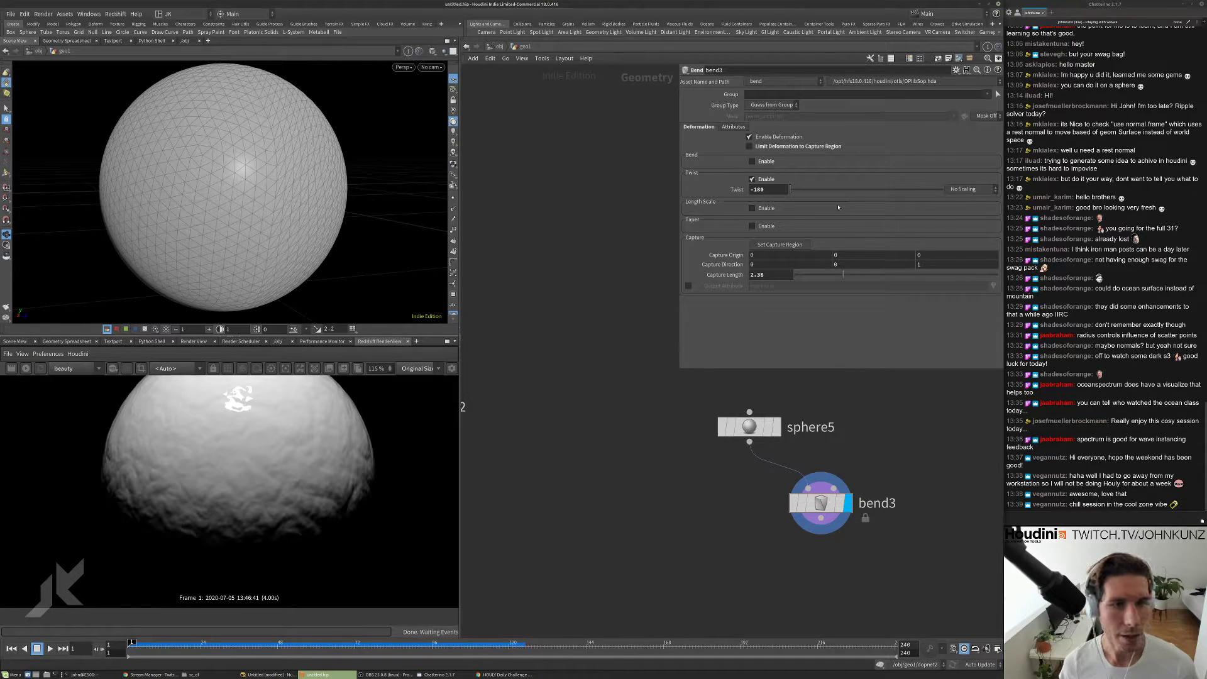
left_click_drag(827, 190, 986, 203)
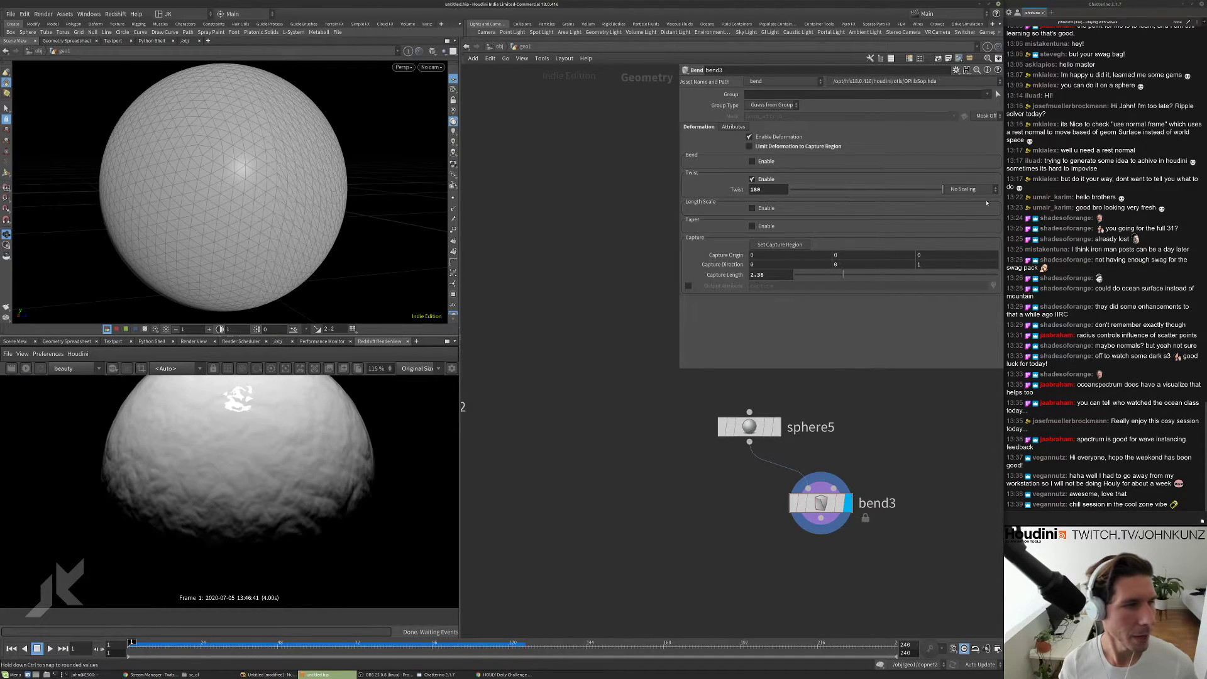
- Try limiting bend3's deformation to the capture region and turn the option back off
left_click(779, 147)
left_click(791, 148)
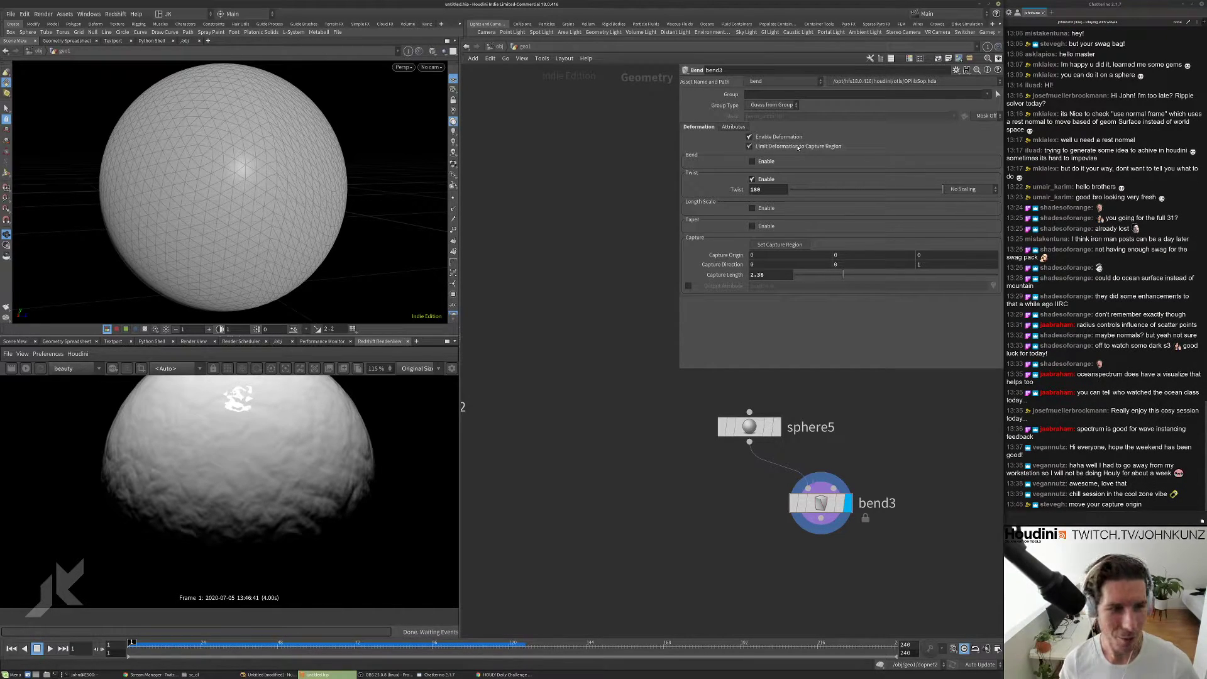
left_click(793, 148)
- Try capture lengths of 0 and 0.81 on bend3 and revert the value to its default
left_click_drag(843, 275, 778, 279)
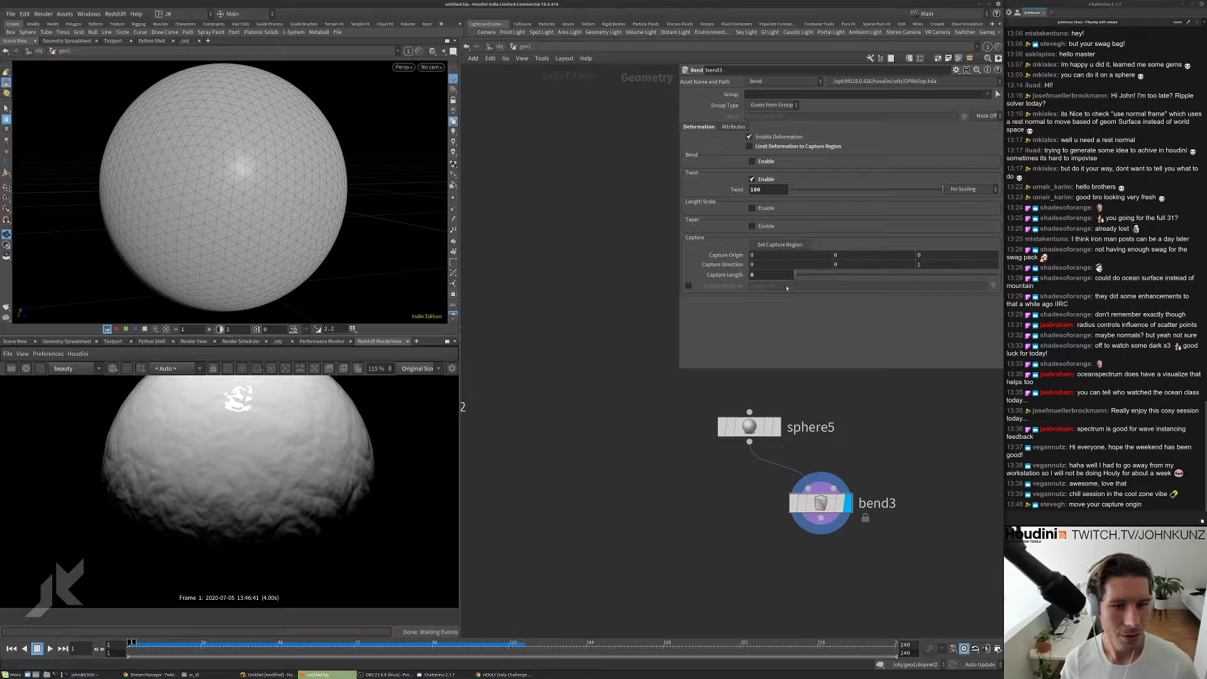
left_click_drag(795, 276, 811, 275)
right_click(765, 276)
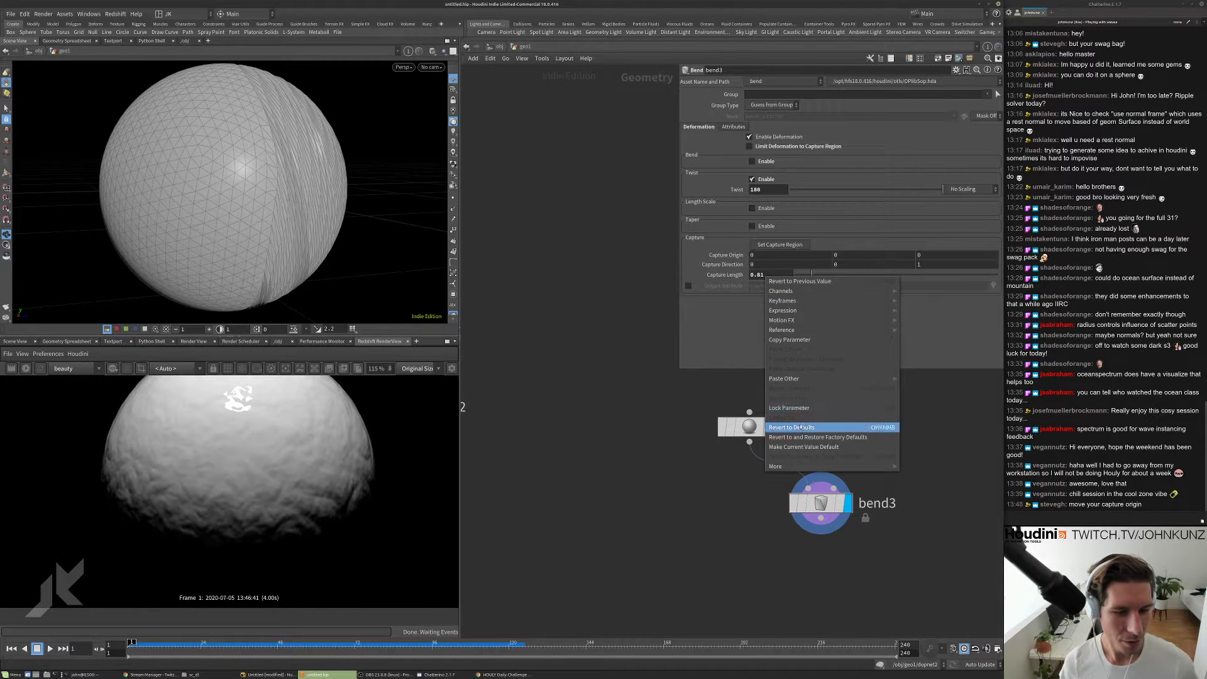
left_click(791, 427)
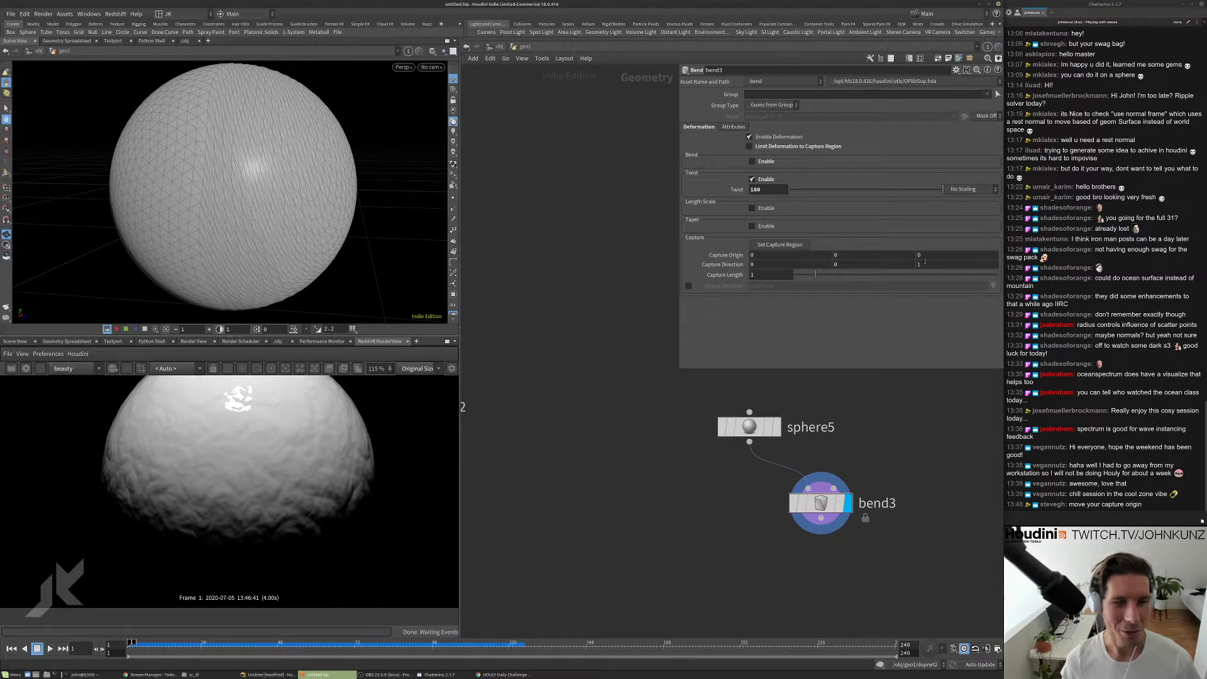
- Set the Z value of bend3's capture origin to -5 and inspect the twisted sphere
mouse_move(934, 257)
middle_mouse_down()
mouse_move(838, 257)
mouse_move(941, 252)
middle_mouse_up()
double_click(958, 255)
type("-5")
key("Return")
left_click_drag(436, 216, 405, 223)
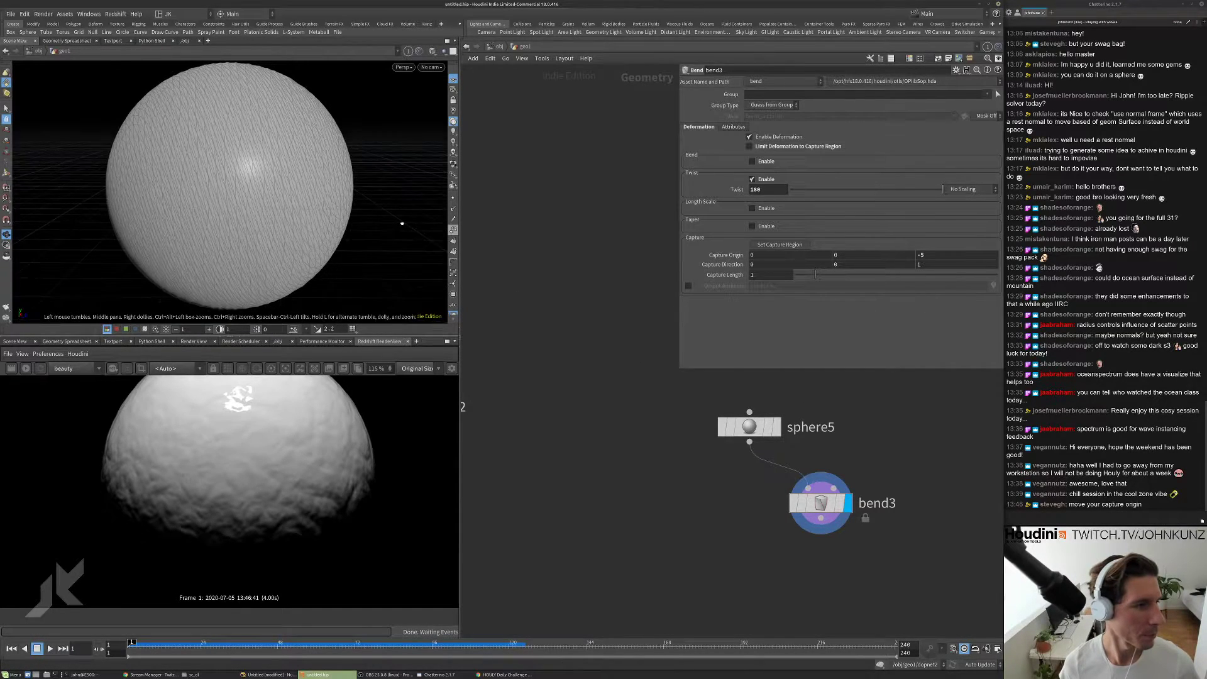
- Set bend3's capture length to 0.62 and try Twist values of 25 and 75, inspecting the sphere's mesh
mouse_move(816, 275)
left_mouse_down()
mouse_move(840, 277)
mouse_move(807, 276)
left_mouse_up()
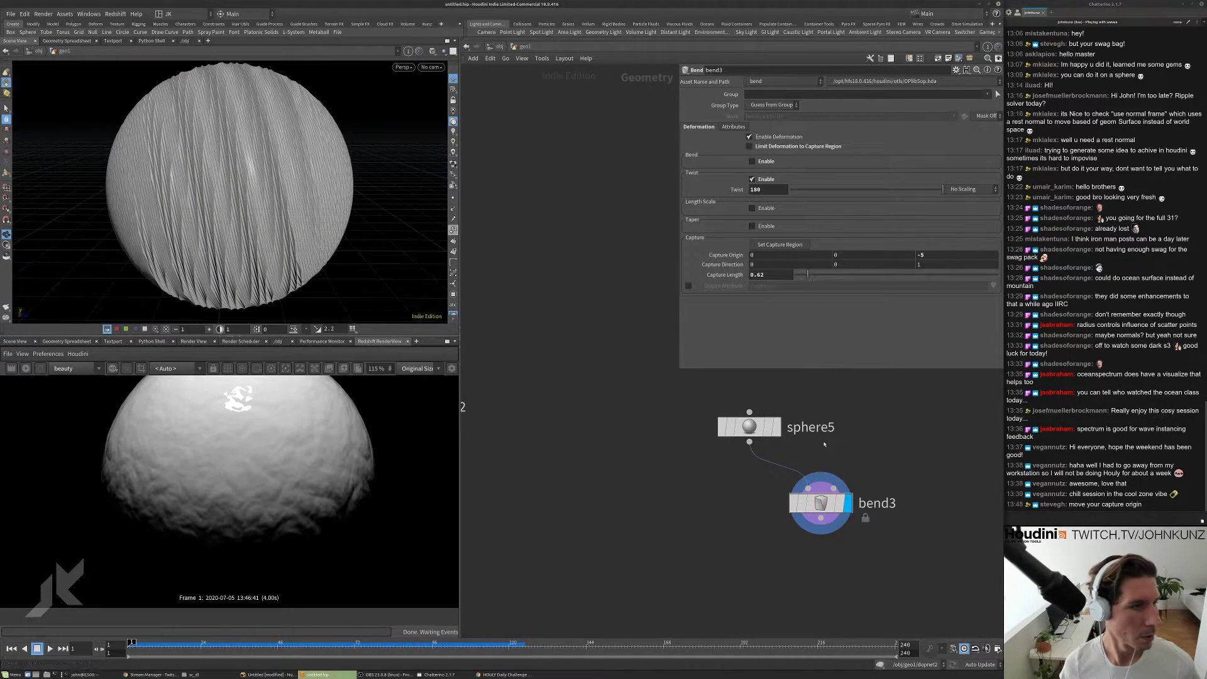
left_click(783, 191)
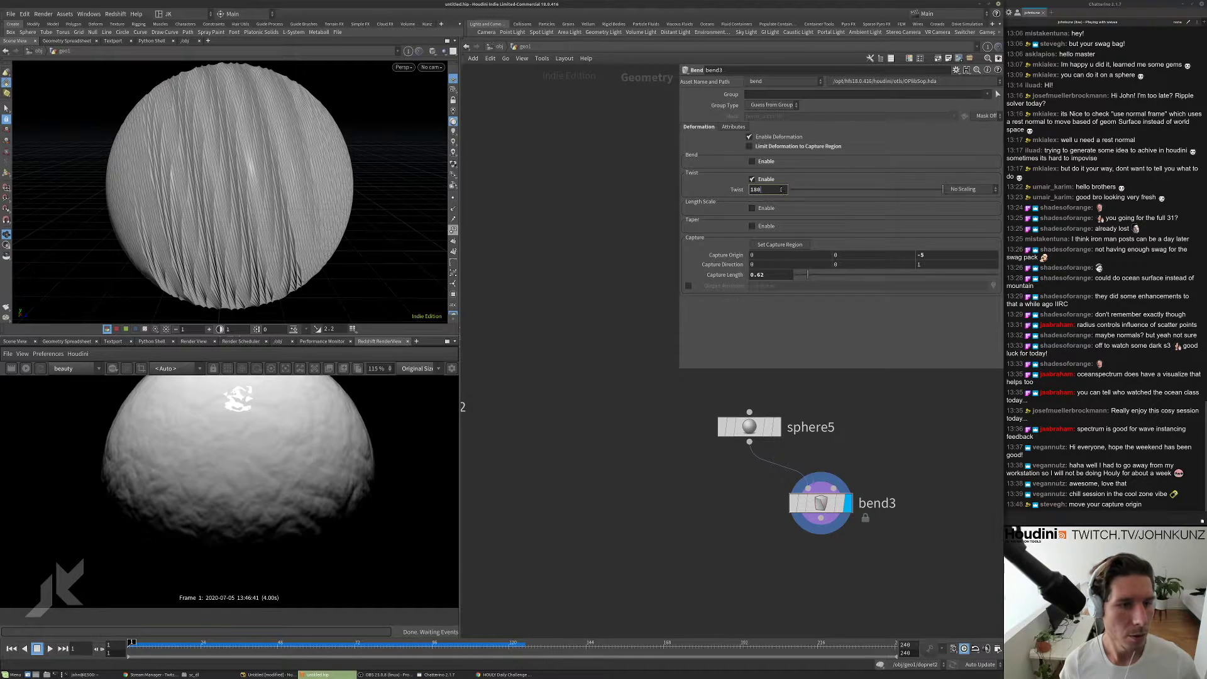
key("BackSpace")
key("BackSpace")
key("BackSpace")
type("25")
key("Return")
double_click(761, 191)
type("75")
key("Return")
mouse_move(222, 153)
left_mouse_down()
mouse_move(213, 223)
mouse_move(358, 197)
mouse_move(257, 200)
mouse_move(345, 153)
mouse_move(370, 155)
mouse_move(305, 201)
left_mouse_up()
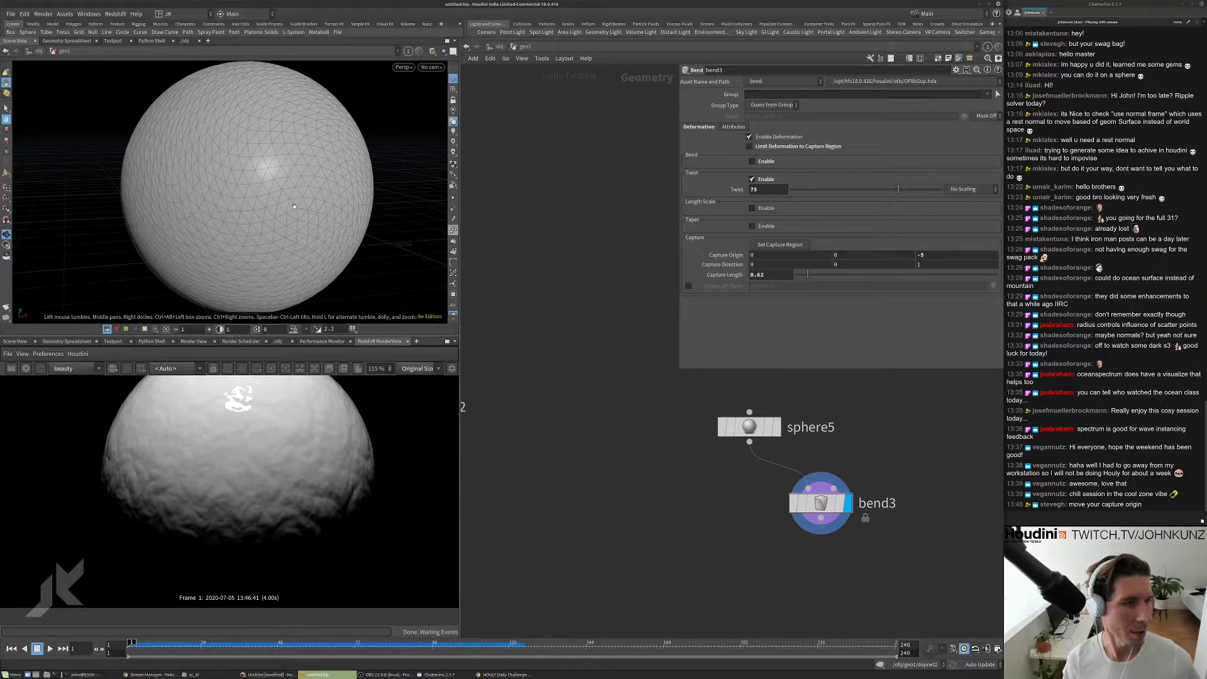
left_click_drag(289, 204, 272, 210)
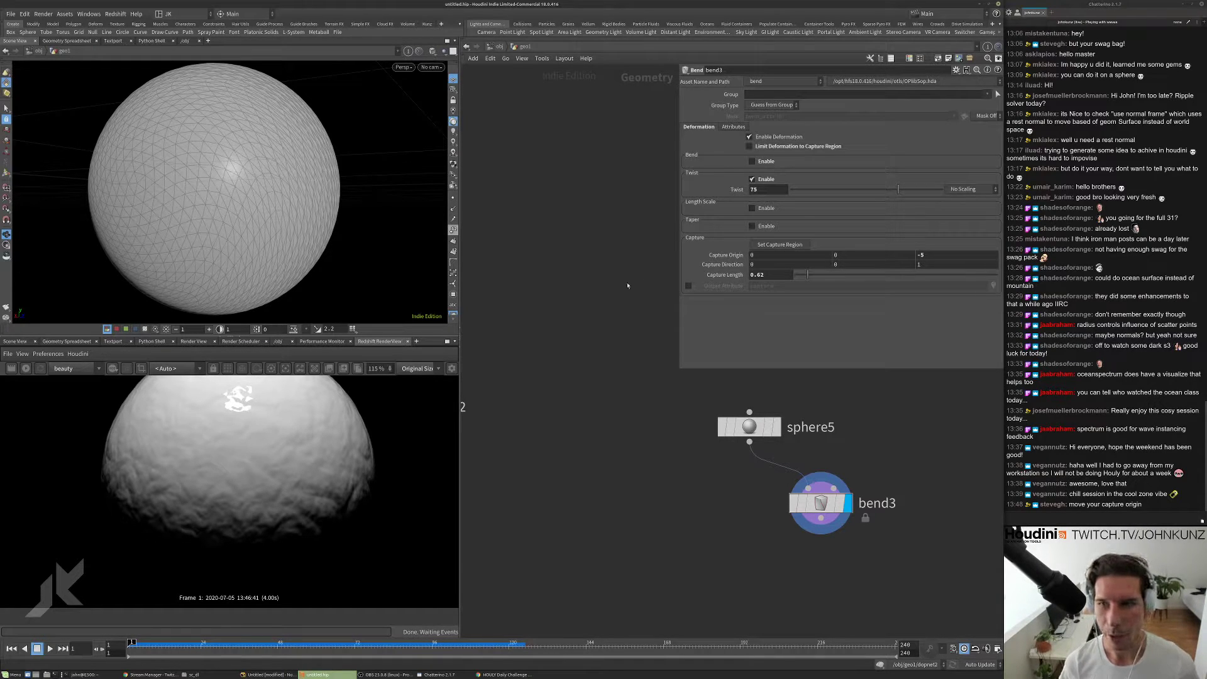
- Add a Rest Position node below bend3
middle_click_drag(730, 524, 736, 483)
key("Tab")
type("res")
left_click(829, 255)
left_click(761, 531)
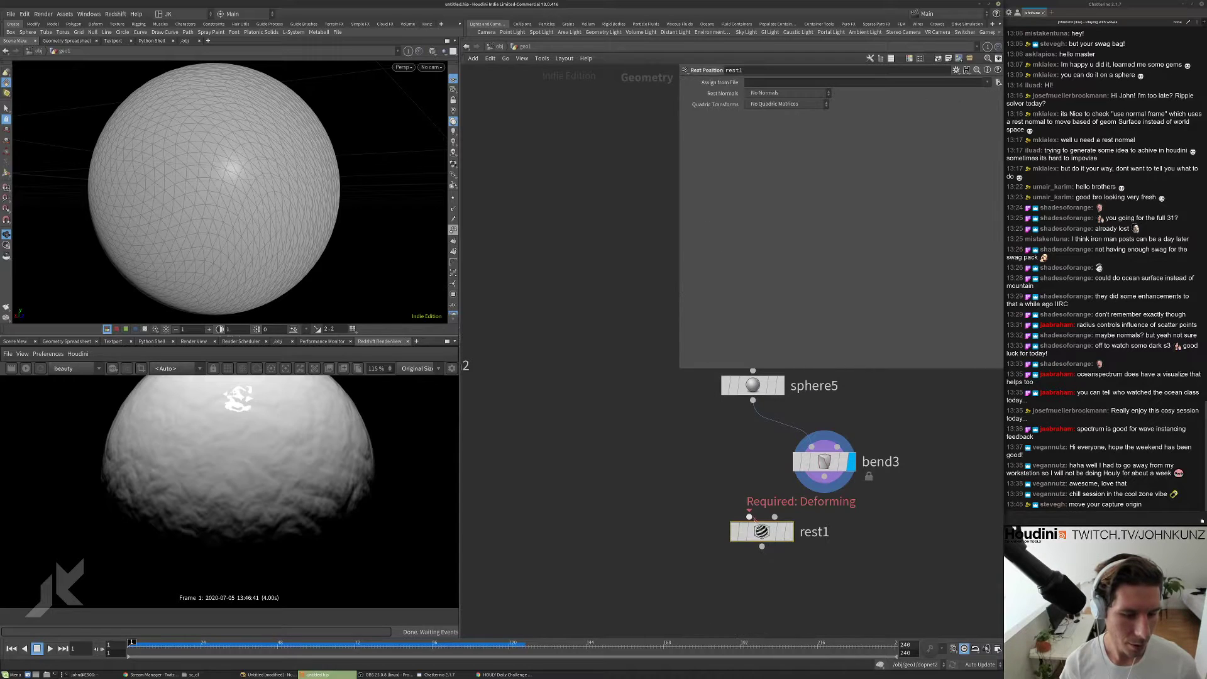
- Wire sphere5 into rest1's Deforming input and bend3 into its Rest Position input, then display and render rest1
left_click_drag(774, 517, 824, 476)
left_click(748, 534)
left_click_drag(747, 538, 739, 542)
scroll(711, 458, "down", 2)
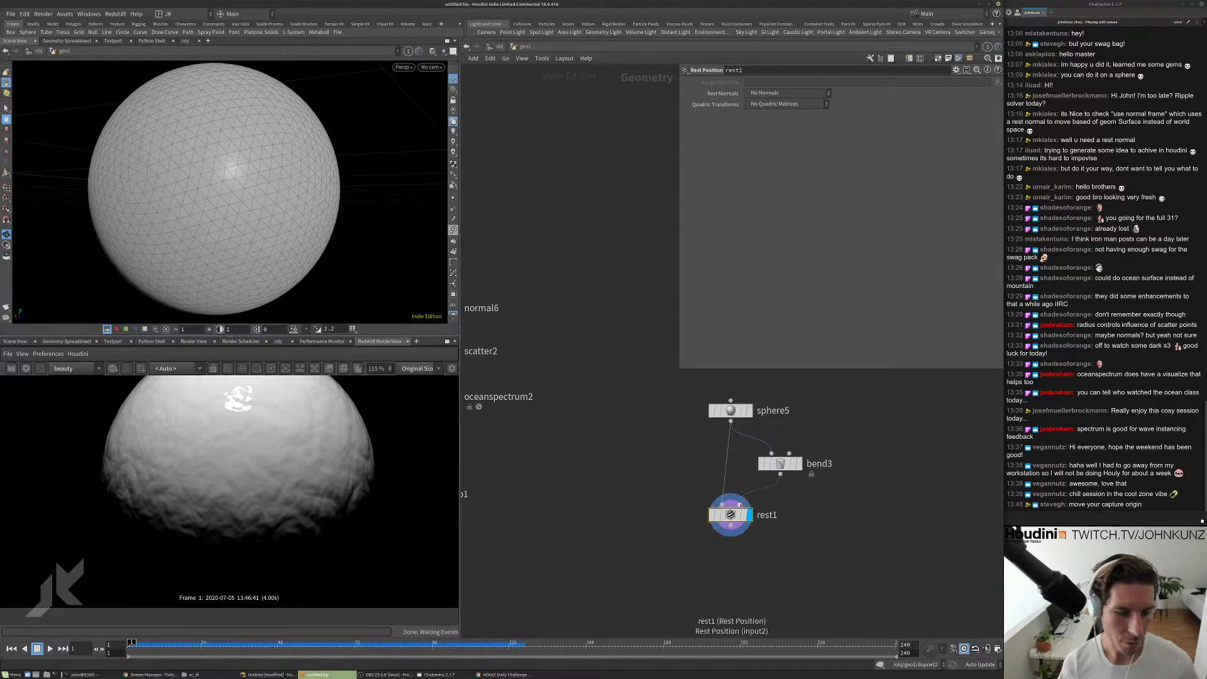
scroll(742, 495, "up", 2)
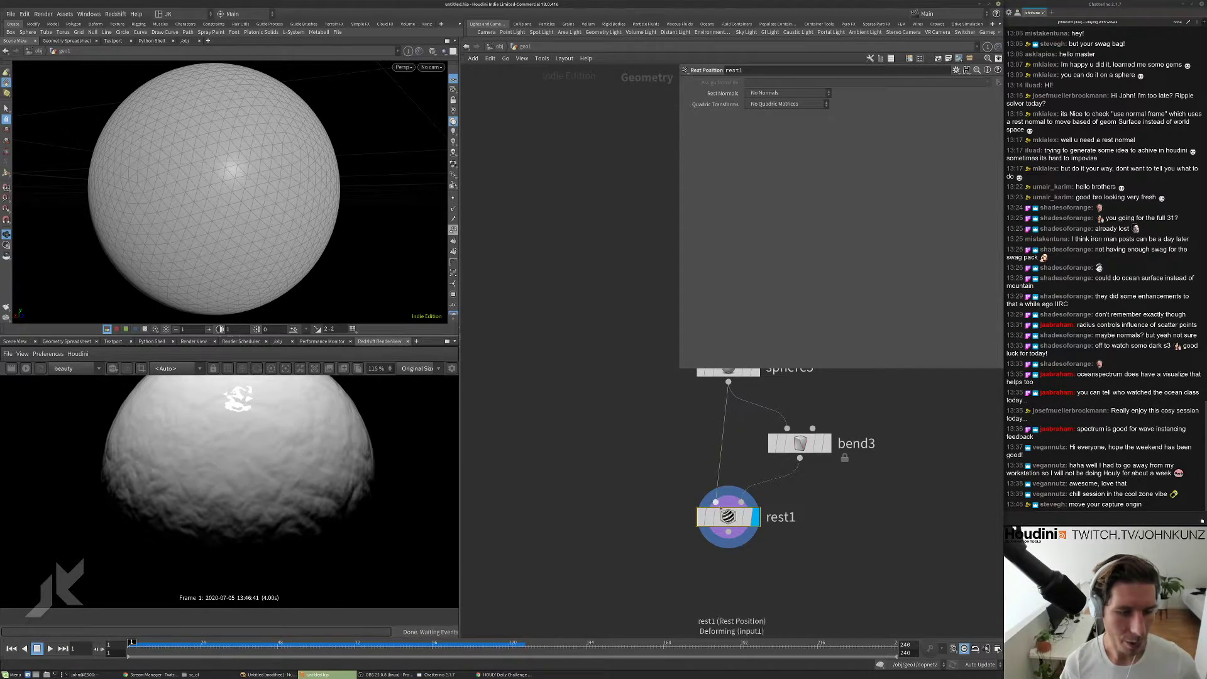
scroll(622, 468, "down", 2)
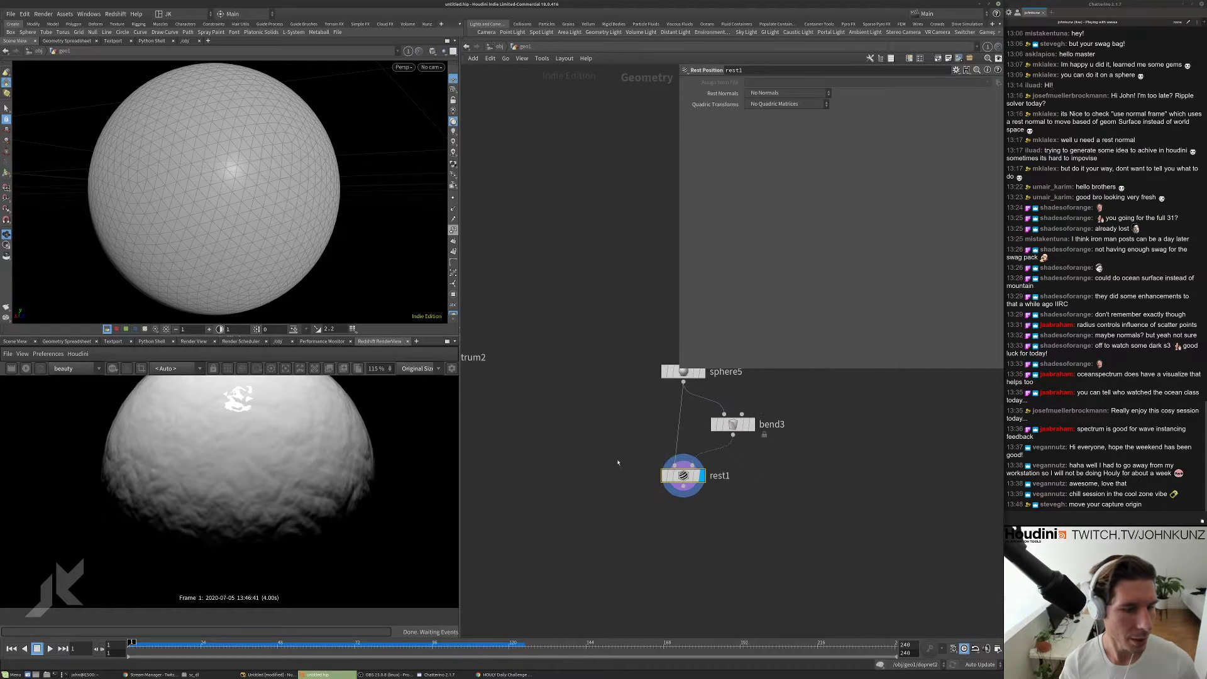
left_click(25, 368)
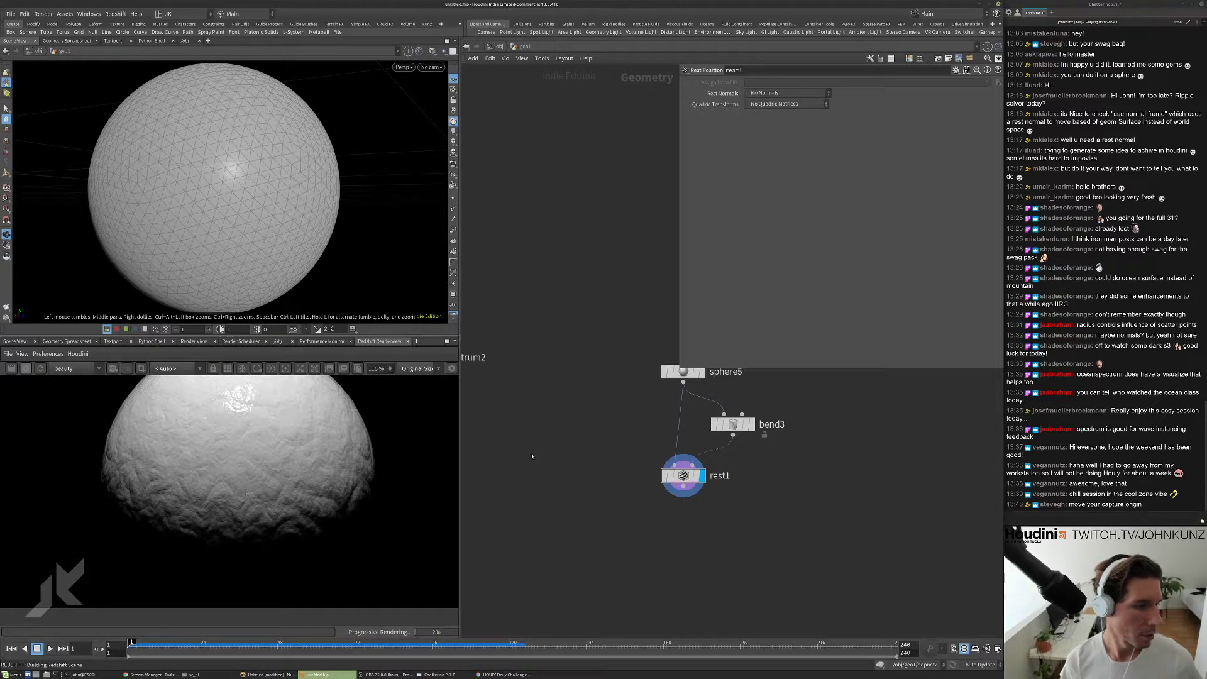
scroll(700, 440, "up", 2)
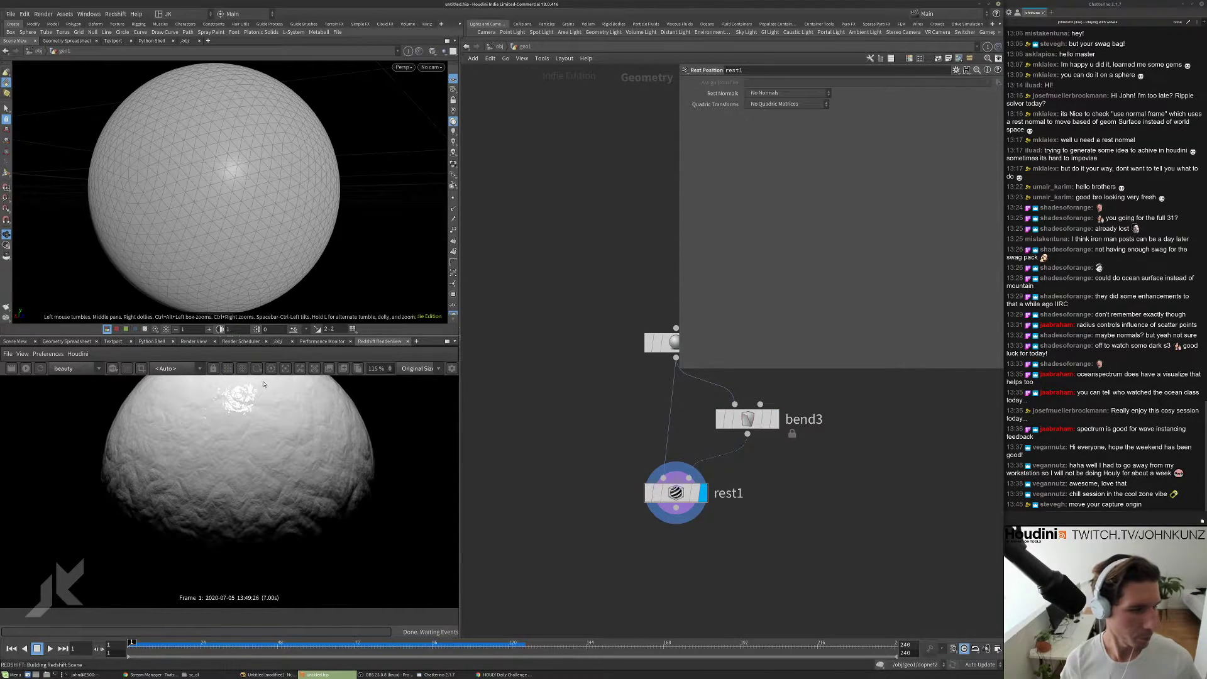
- Display bend3 and raise its Twist to 175 while viewing the mesh up close
left_click(774, 419)
left_click(750, 420)
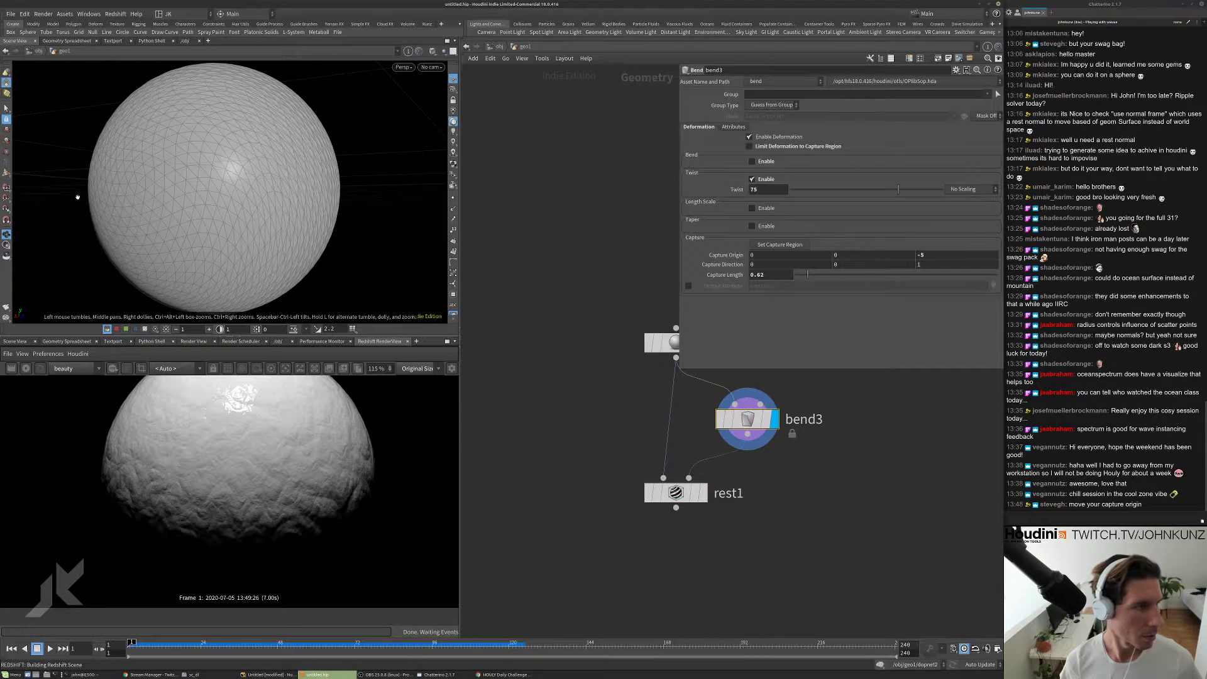
left_click_drag(78, 197, 245, 206)
right_click_drag(246, 206, 328, 176)
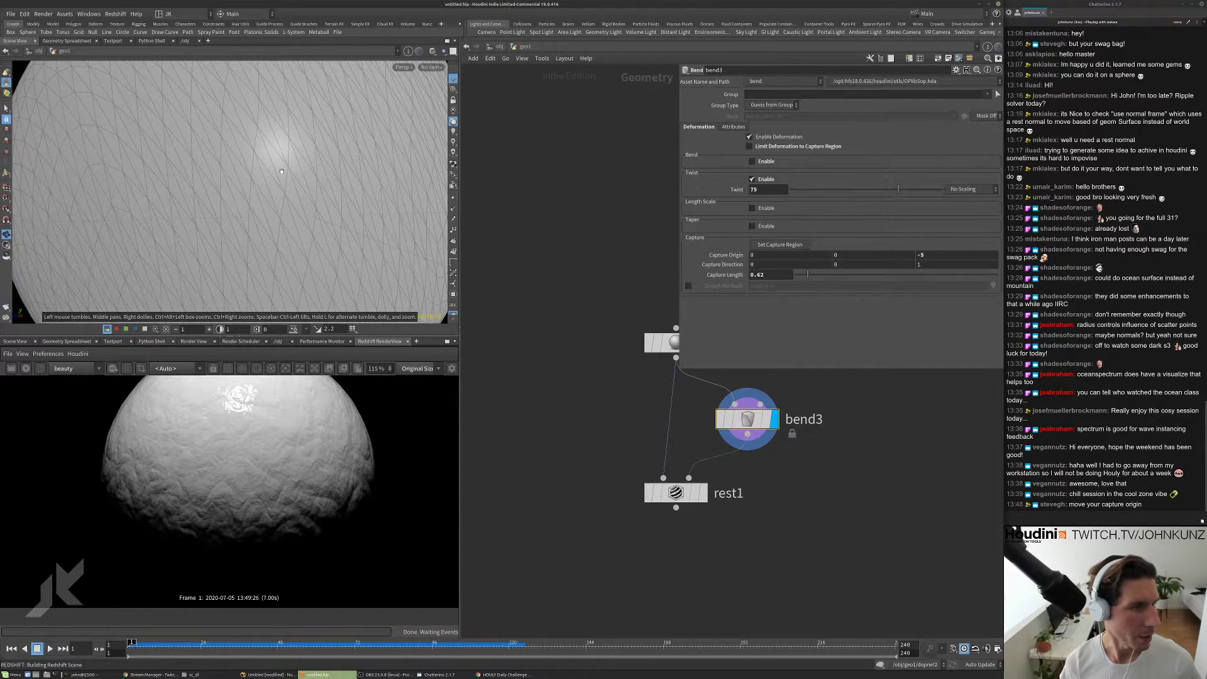
type("1")
key("Return")
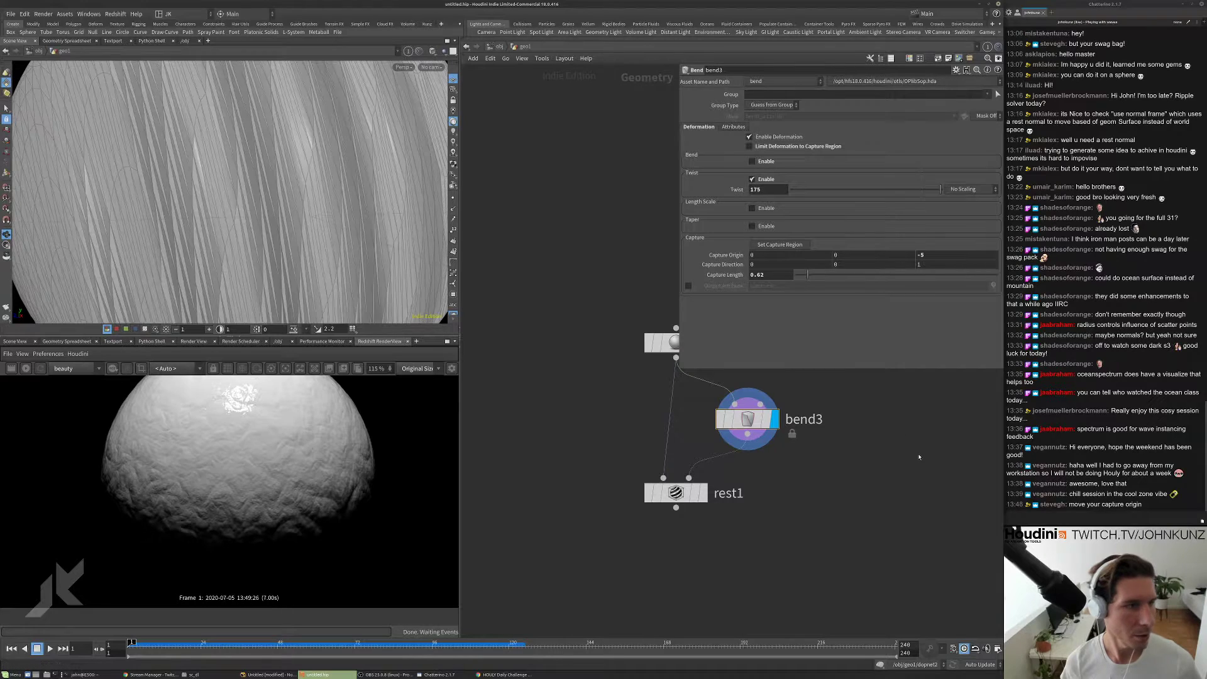
- Display rest1 again and compare its undeformed mesh with the rendered displacement
left_click(703, 497)
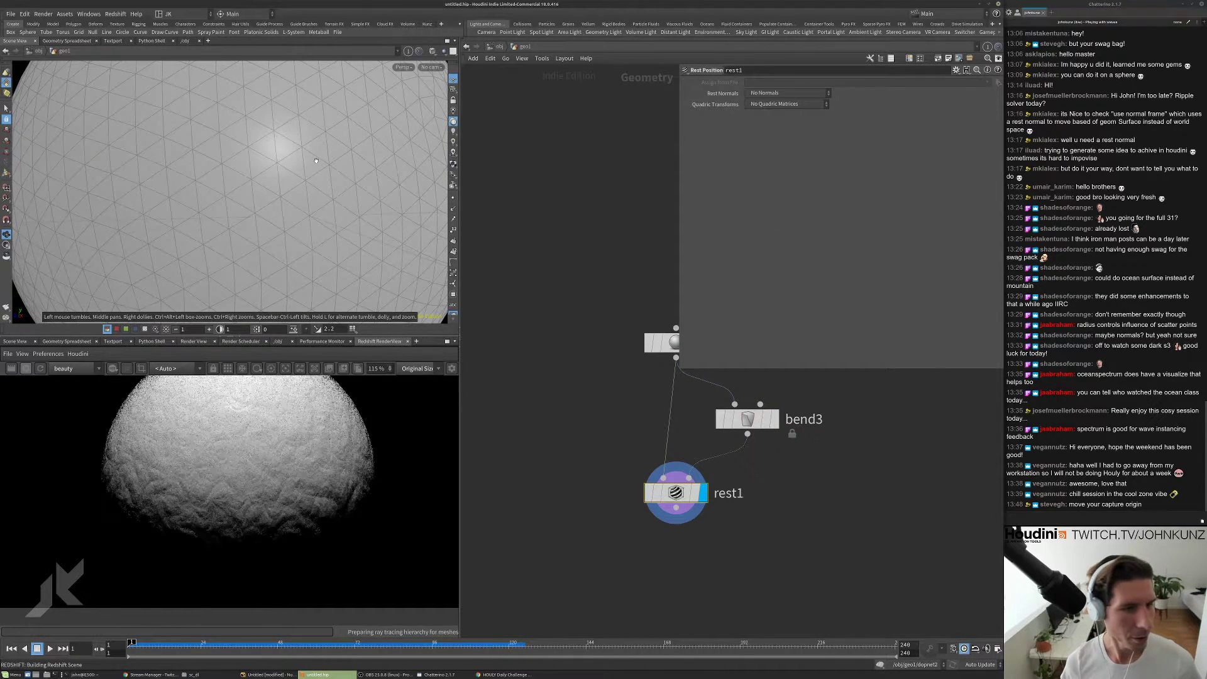
left_click_drag(206, 199, 287, 202)
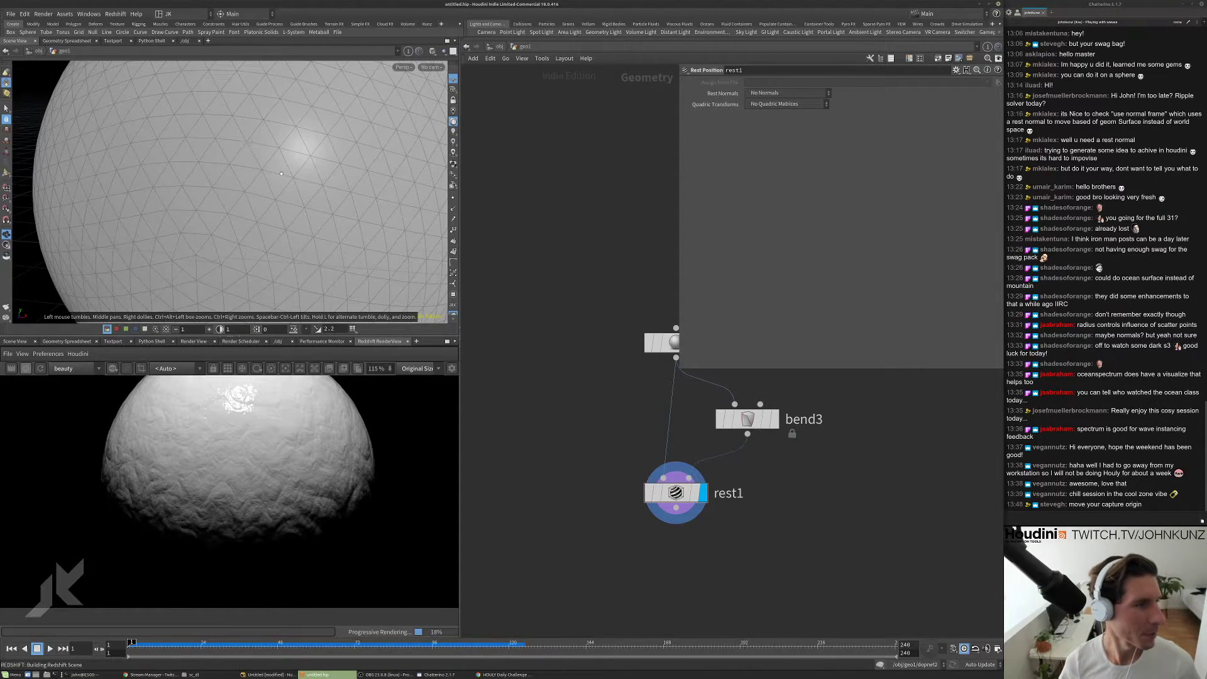
left_click_drag(280, 173, 398, 188)
scroll(264, 443, "down", 3)
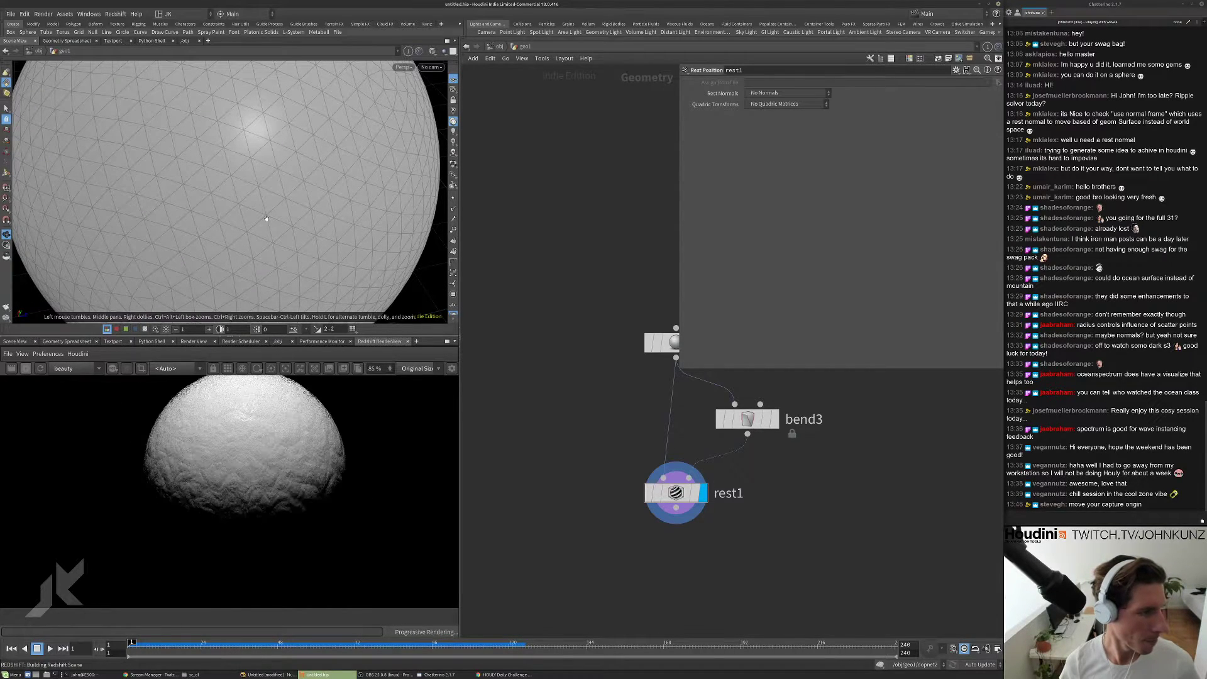
scroll(269, 437, "up", 2)
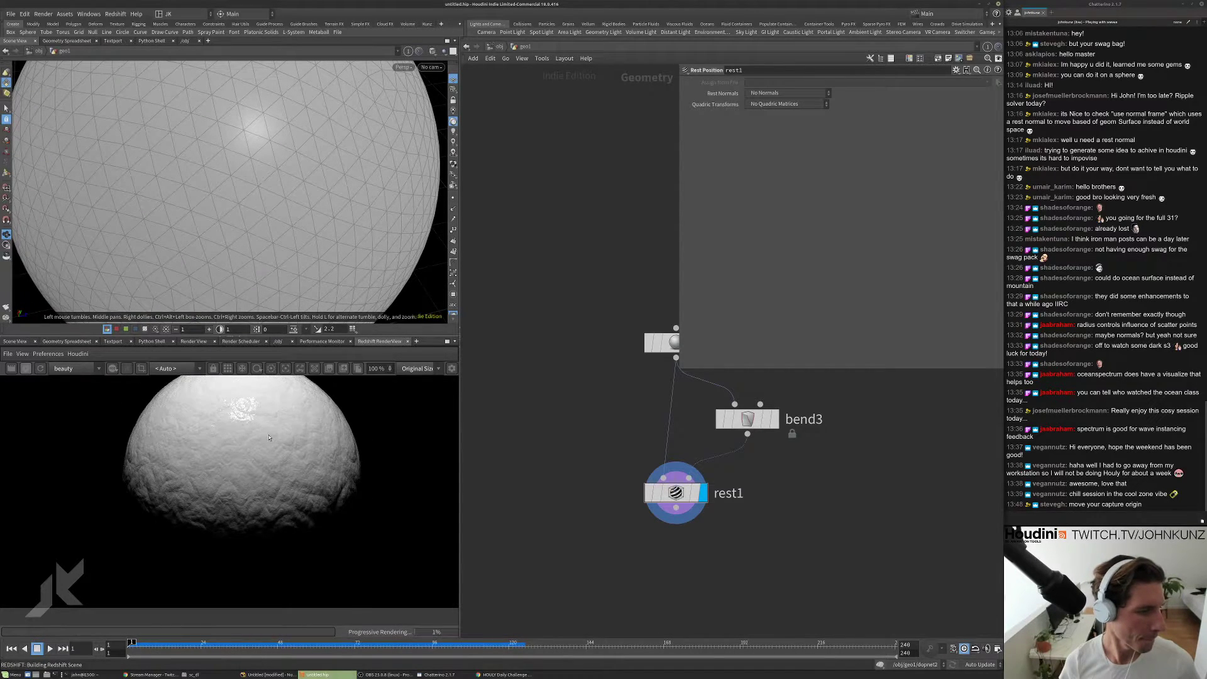
- Look through cam1 with the camera locked to the view, move it closer to the sphere, and inspect the render
left_click(433, 67)
left_click(454, 114)
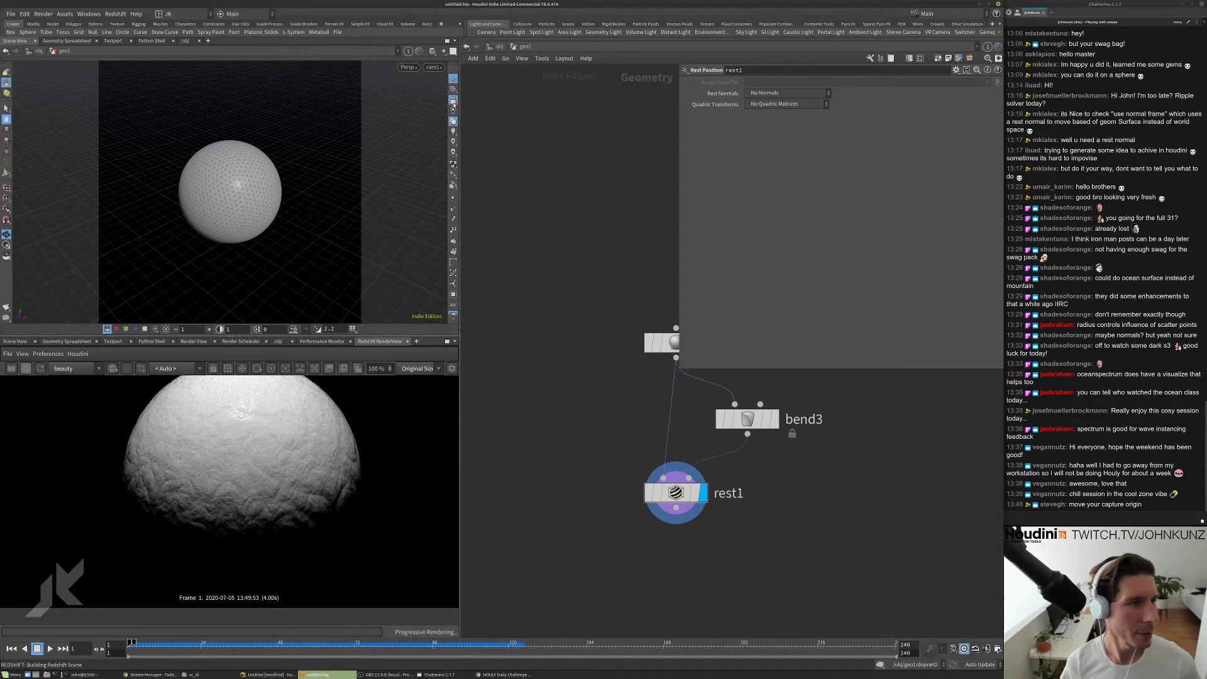
scroll(257, 179, "up", 3)
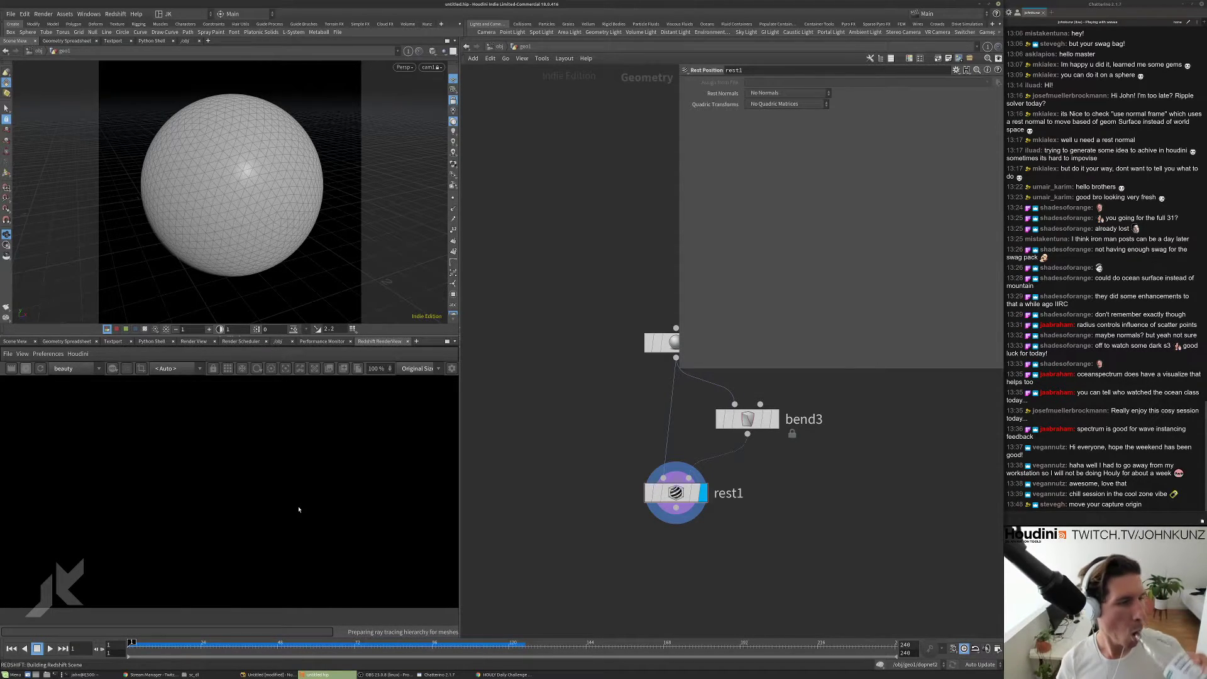
scroll(299, 508, "down", 1)
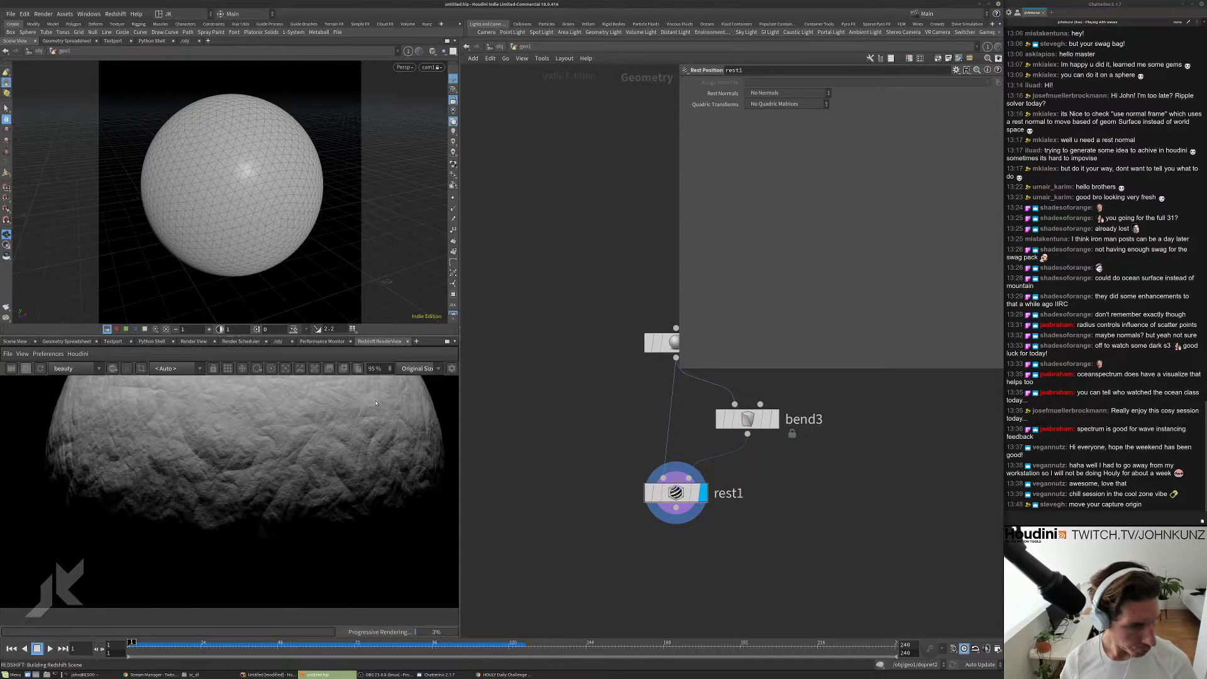
scroll(345, 424, "up", 4)
scroll(325, 457, "down", 6)
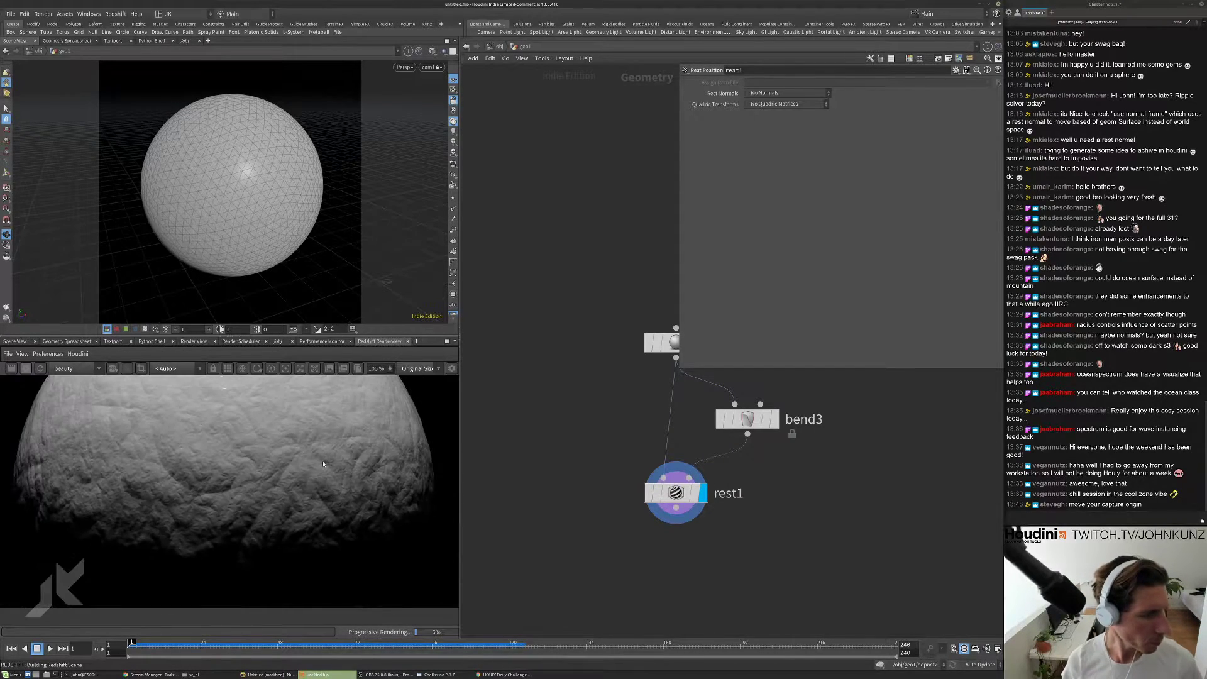
scroll(212, 388, "up", 1)
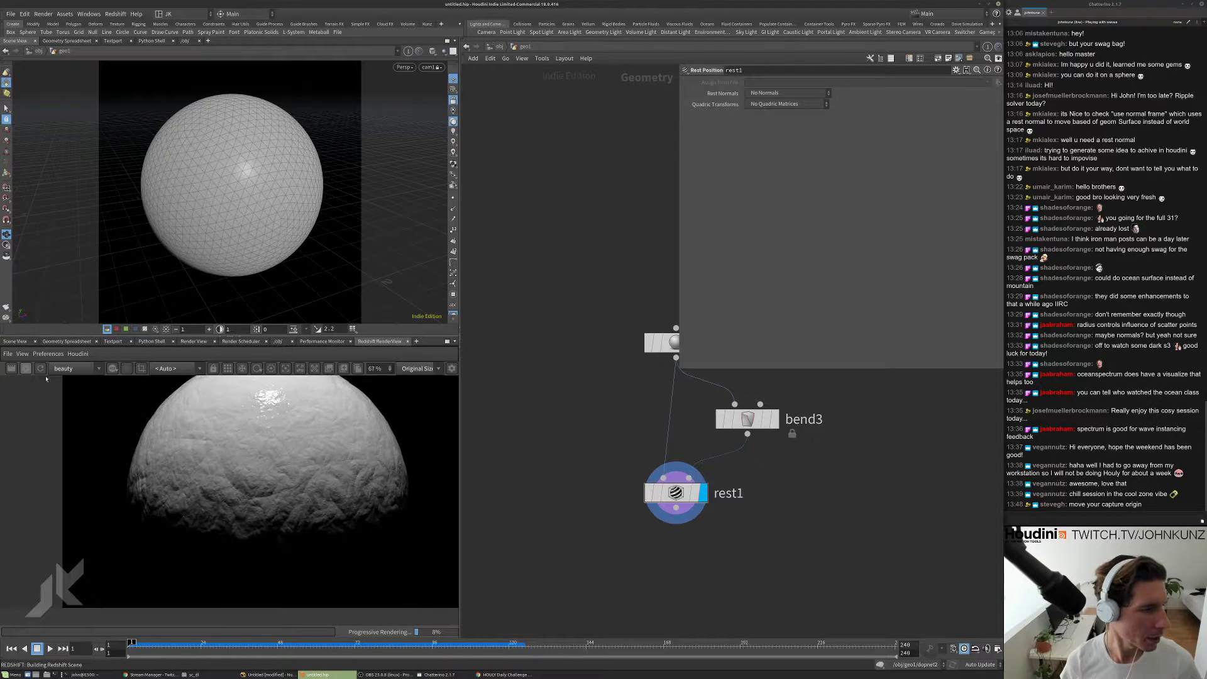
- Check rest1's node information, then add an Attribute Promote node connected below it and display it
middle_click(674, 493)
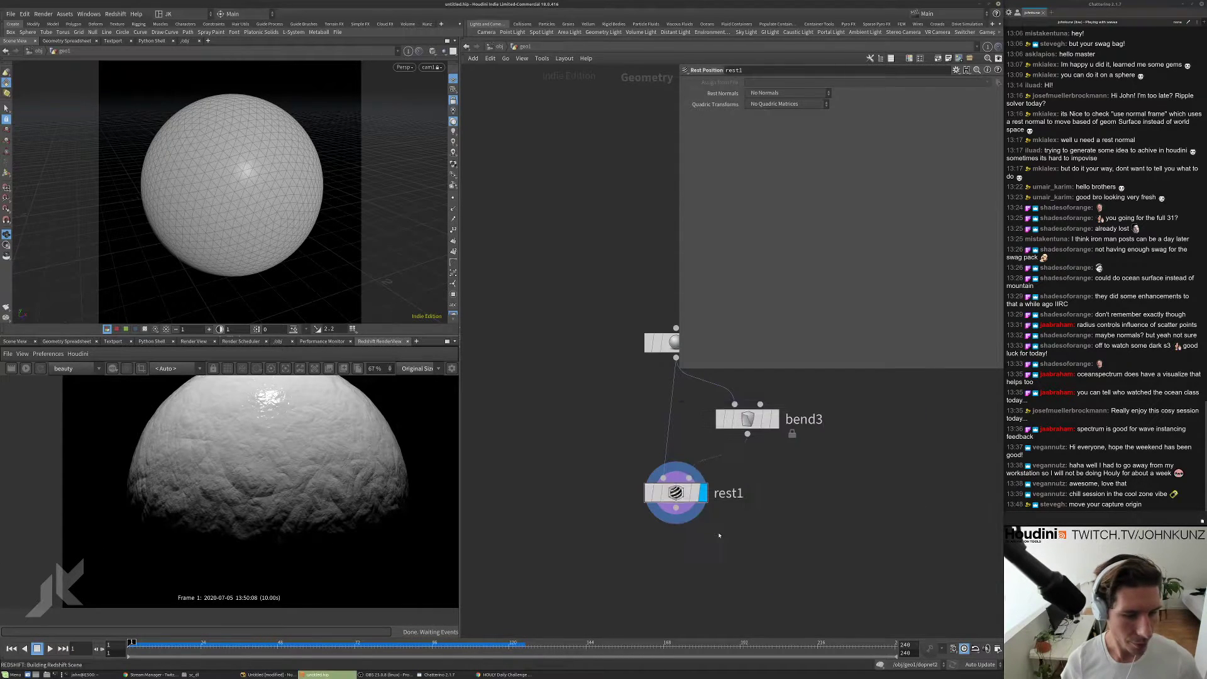
middle_click_drag(721, 558, 728, 508)
key("Tab")
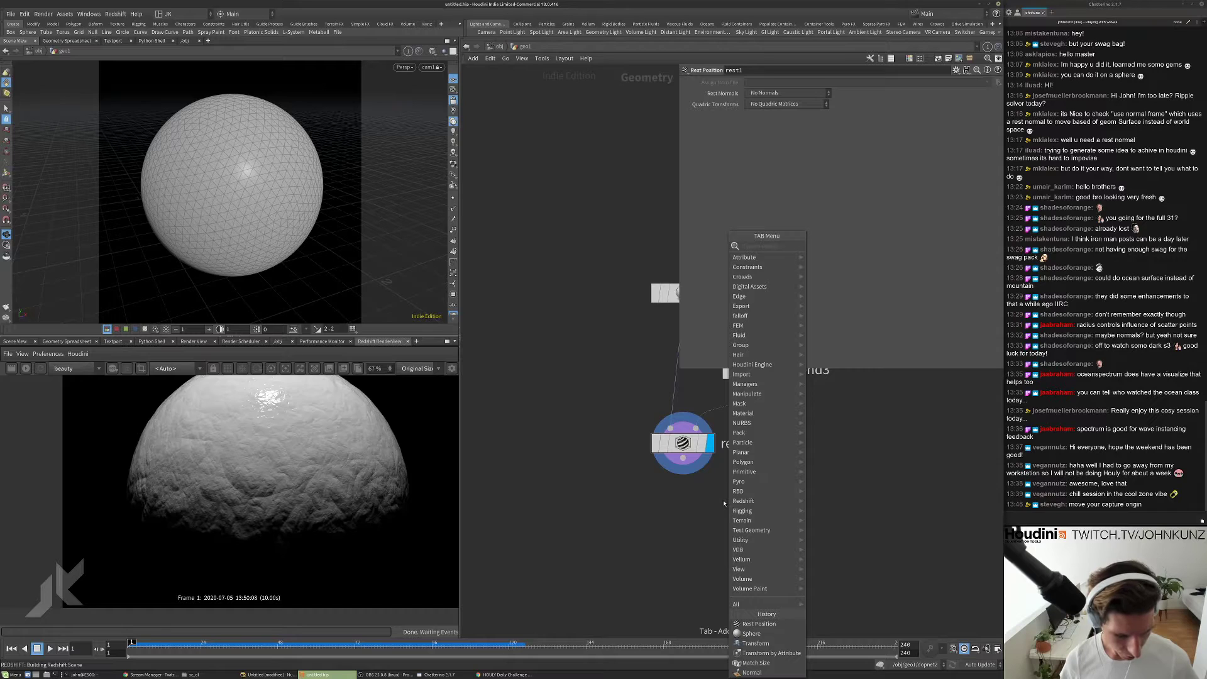
type("pro")
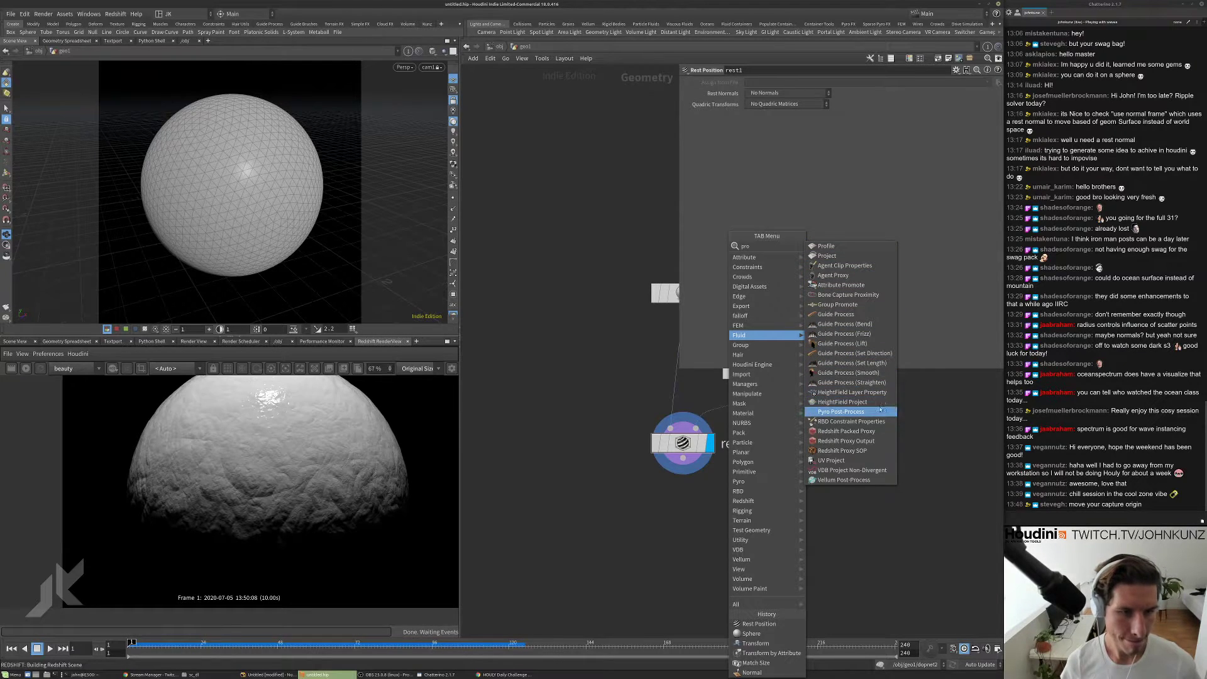
key("Escape")
key("Tab")
type("promo")
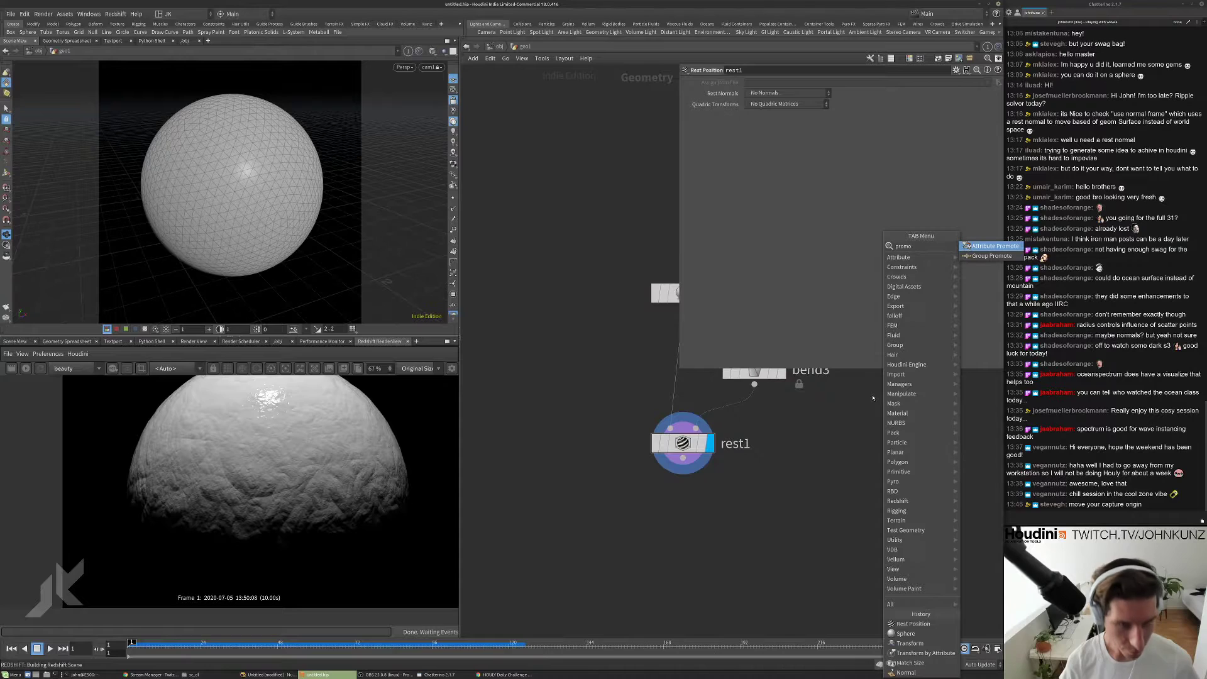
key("Return")
left_click(834, 506)
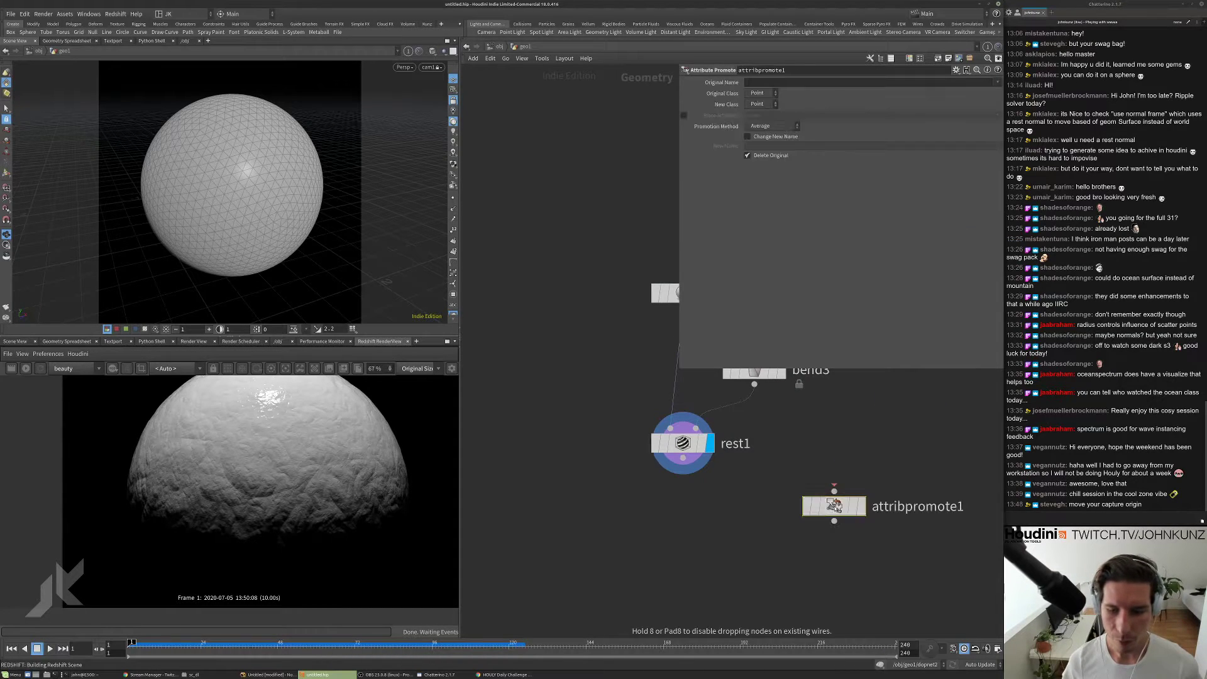
left_click(833, 489)
left_click(685, 478)
key("l")
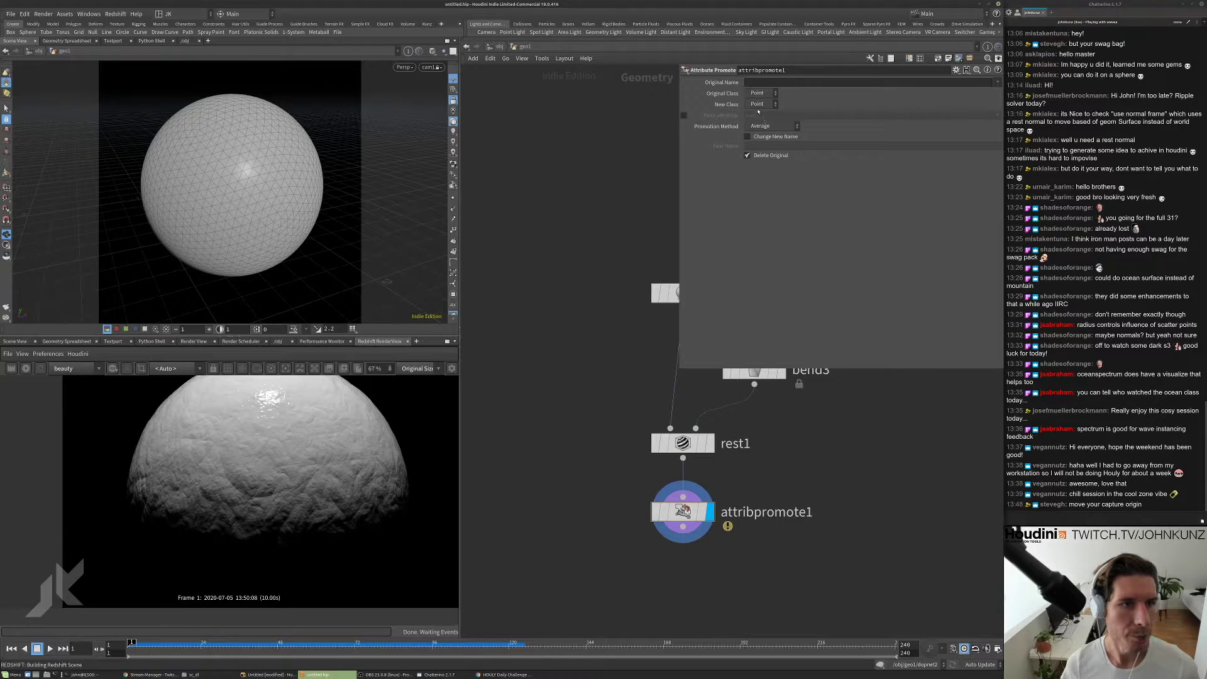
- Promote the rest attribute from Point to Vertex and re-render the sphere
left_click(997, 82)
left_click(1001, 102)
left_click(761, 103)
left_click(761, 141)
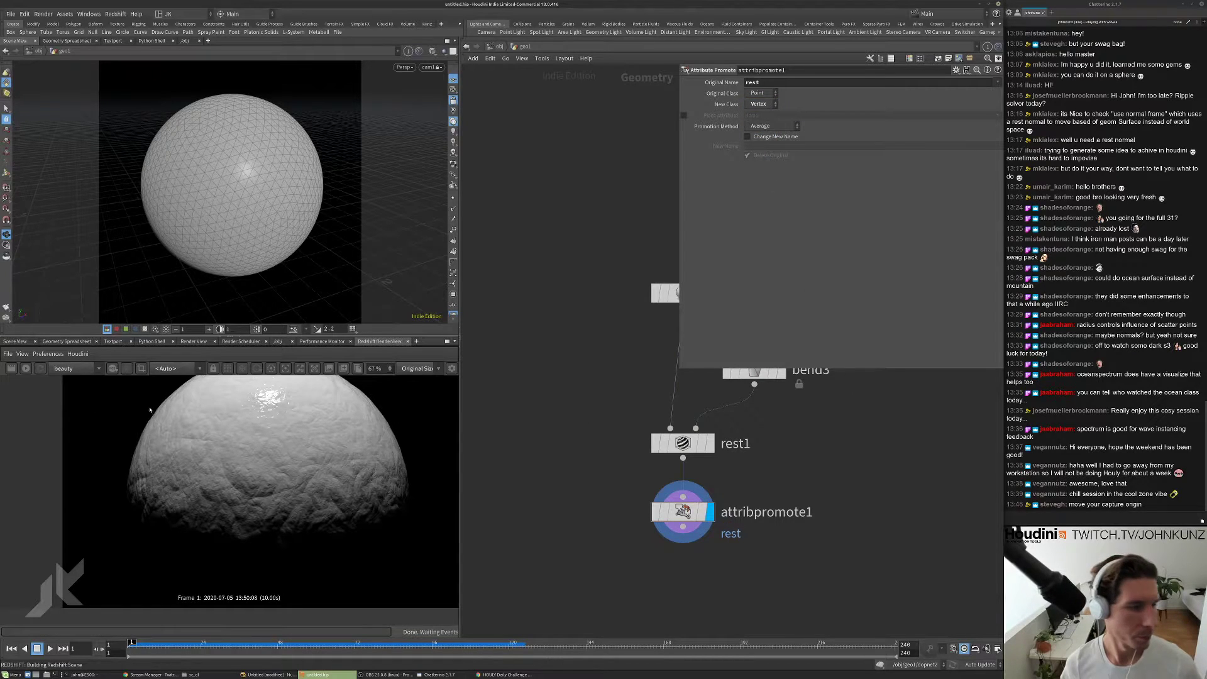
left_click(26, 368)
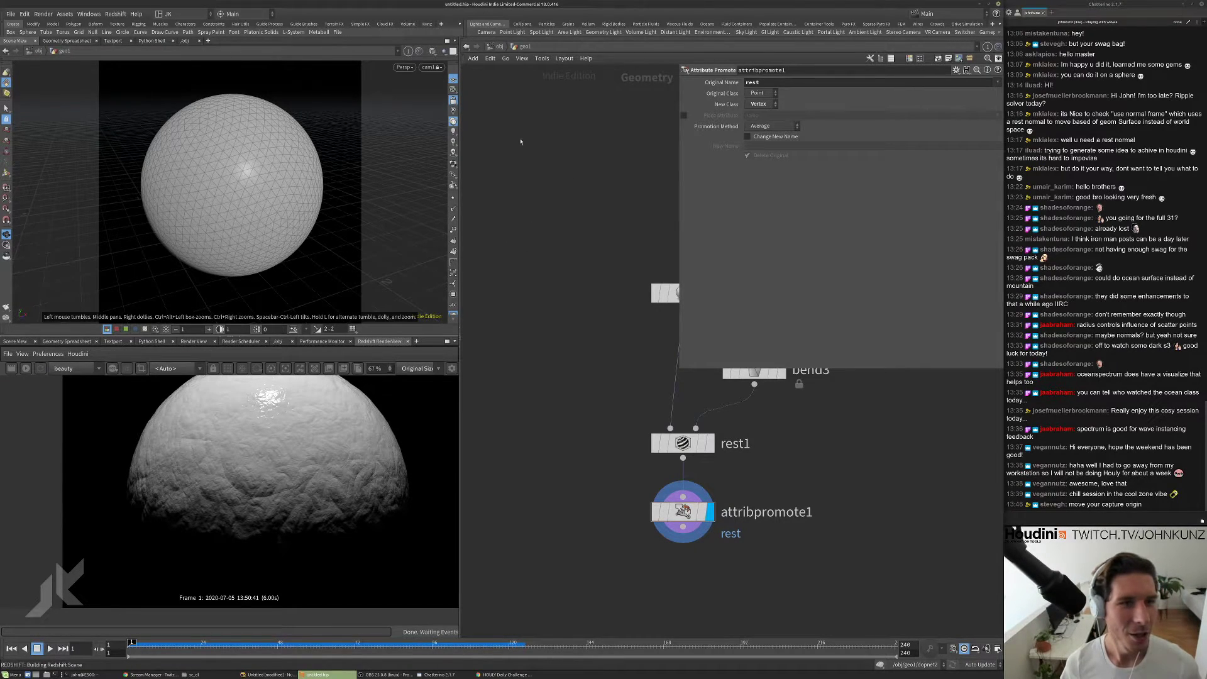
- Review geo1's Redshift tessellation, displacement and attribute settings, then return inside geo1
left_click(496, 47)
left_click(765, 91)
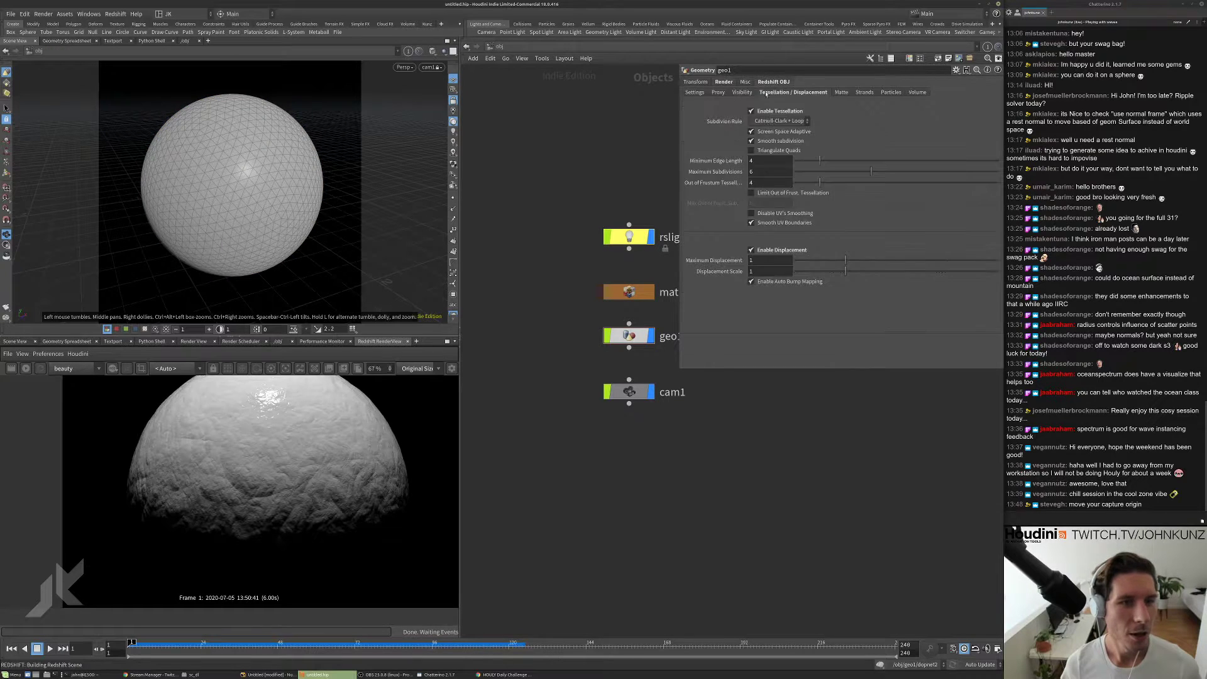
left_click(693, 93)
left_click(812, 102)
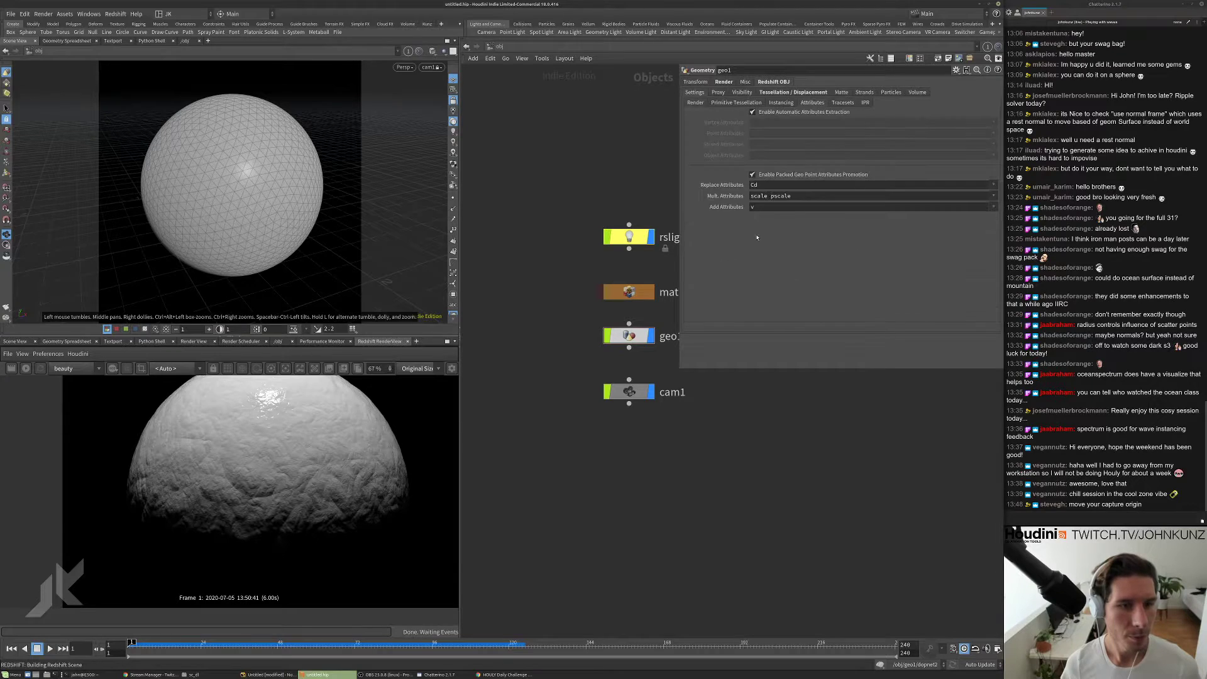
key("h")
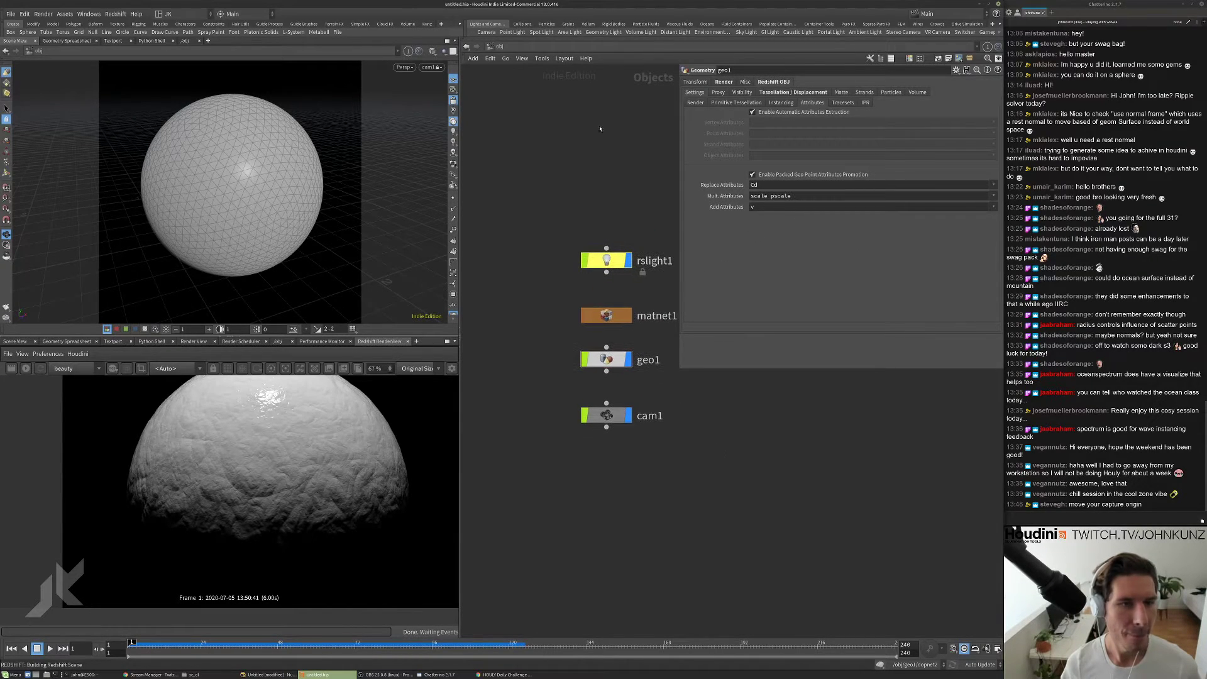
double_click(606, 359)
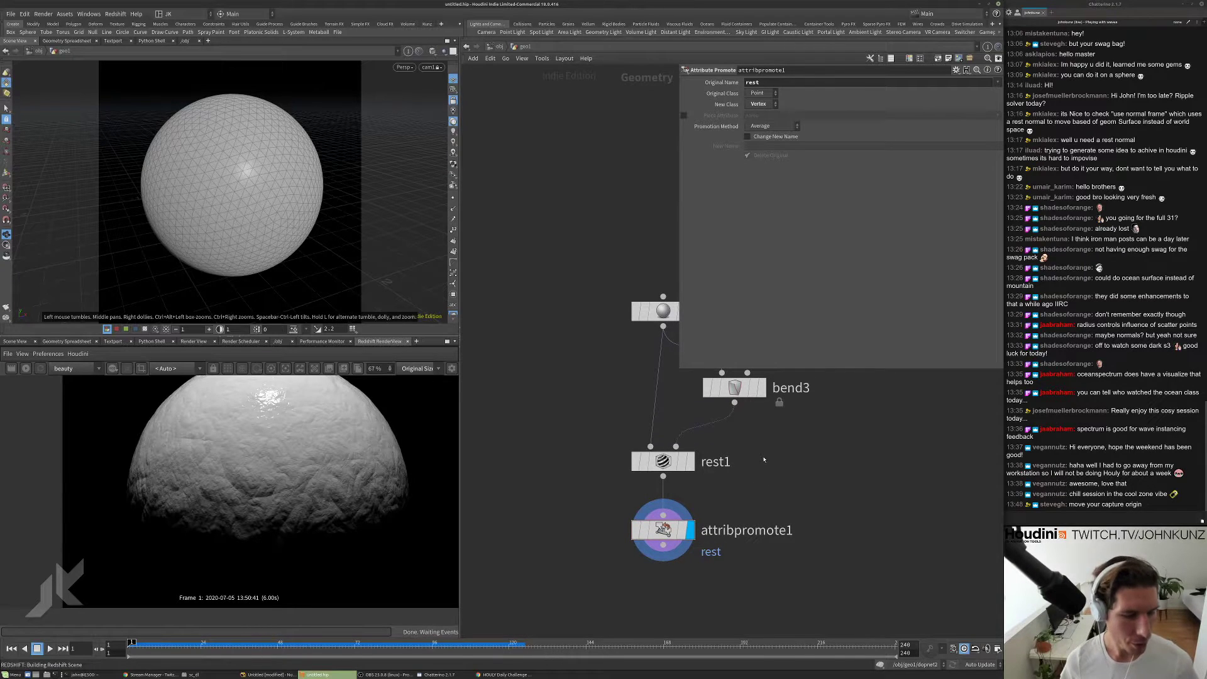
- Insert an Attribute Wrangle between rest1 and attribpromote1 with the expression v@rest = 0;
key("Tab")
type("wr")
left_click(663, 493)
left_click(755, 169)
type("v")
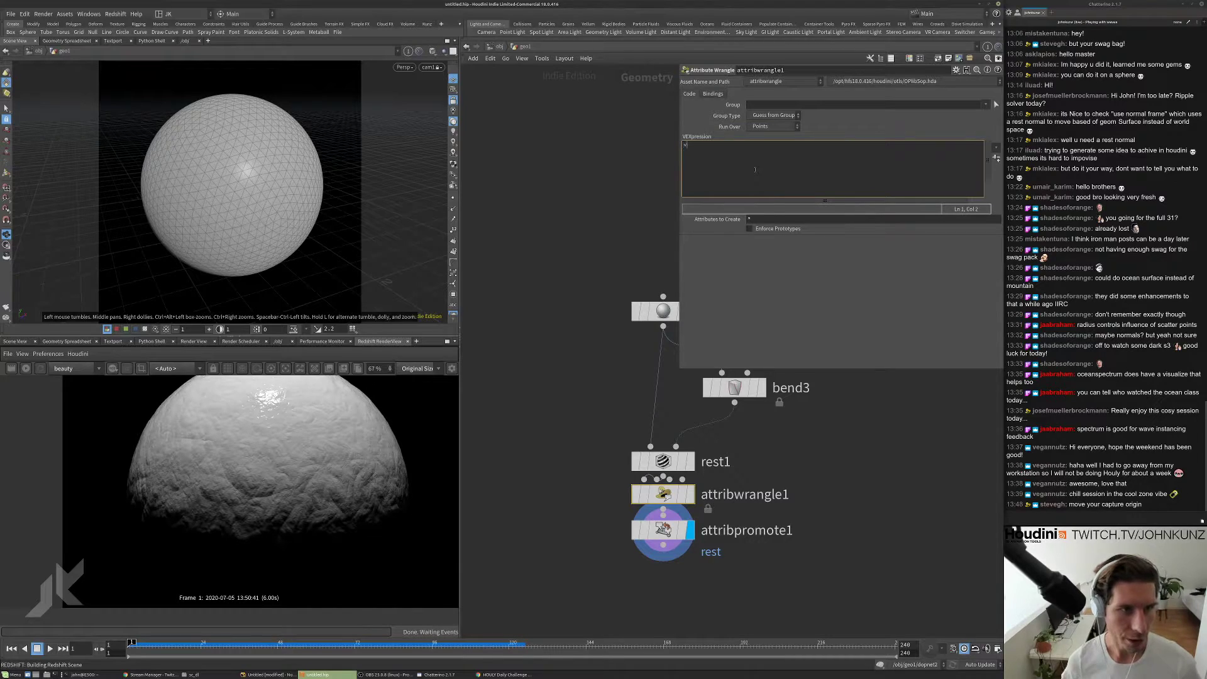
type("@re")
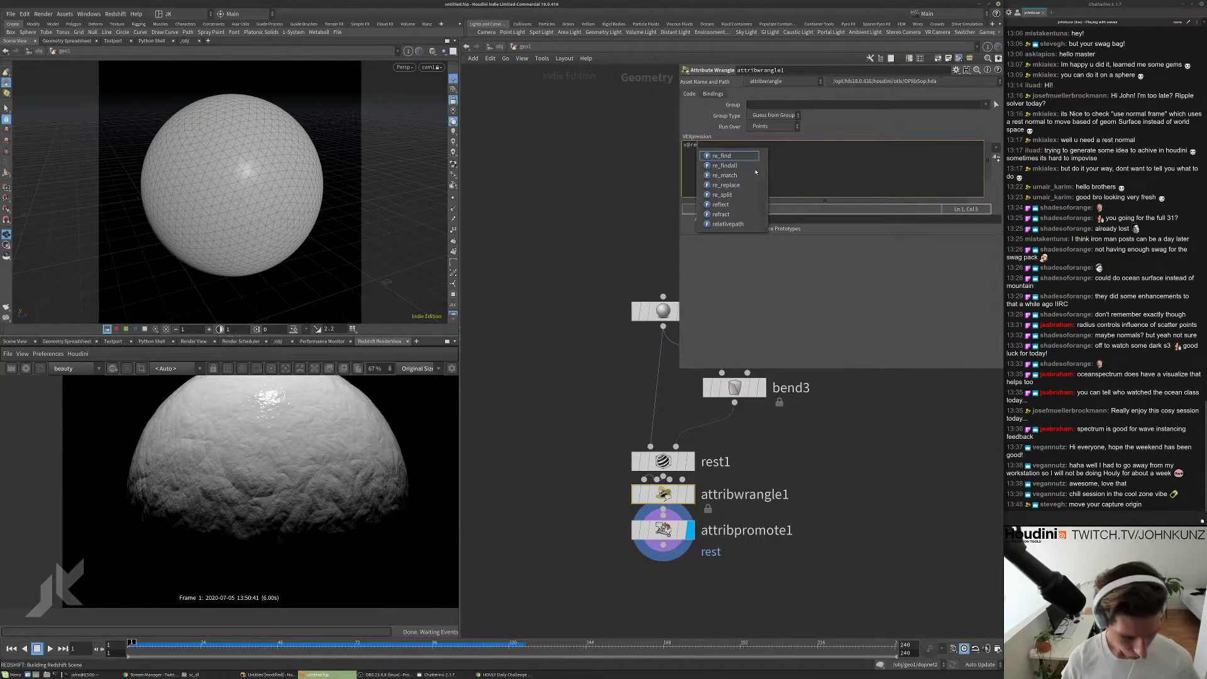
type("st =0;")
key("Left")
key("Left")
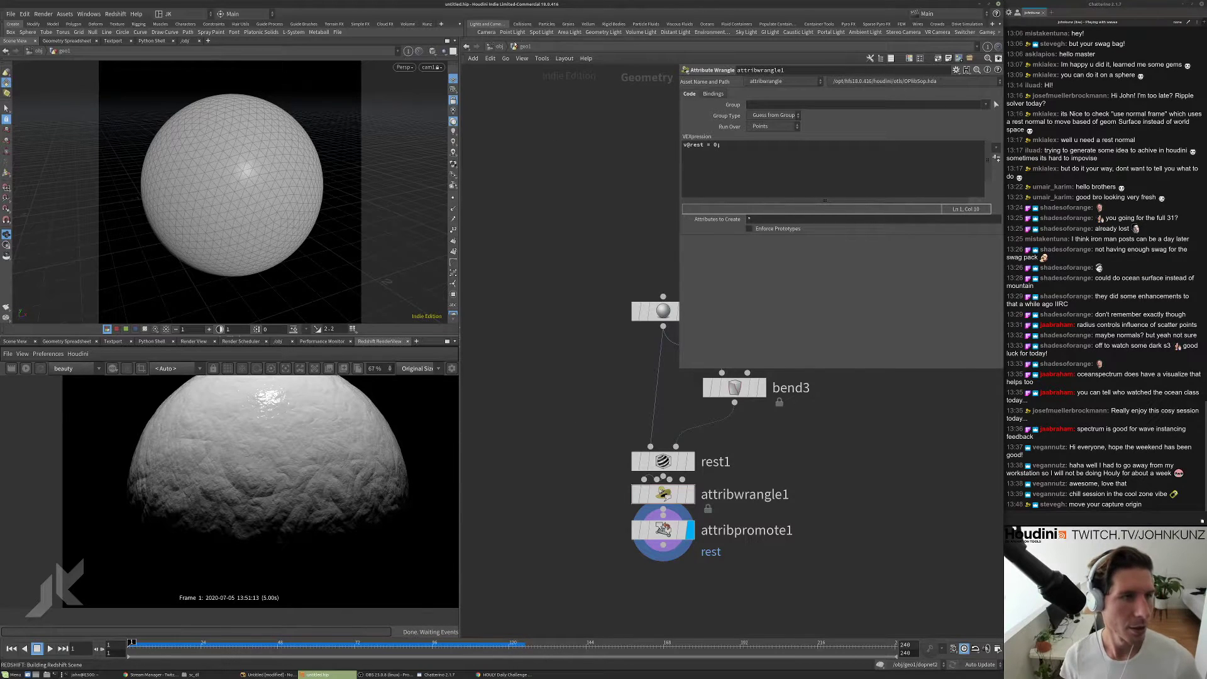
- Open the Redshift material network inside matnet1 and examine MaxonNoise1's input settings
left_click(498, 46)
double_click(606, 316)
middle_click_drag(600, 335, 544, 426)
double_click(653, 357)
middle_click_drag(623, 490, 574, 474)
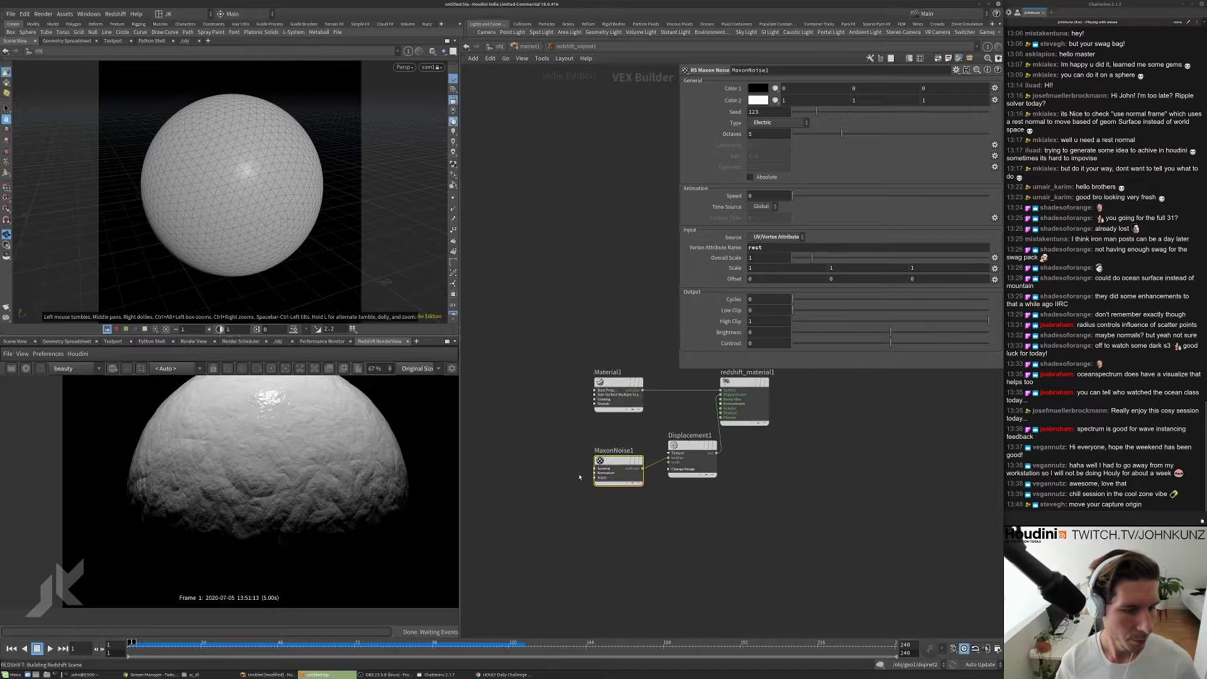
- Set the vertex attribute name of the MaxonNoise1 node to uv
scroll(574, 474, "up", 3)
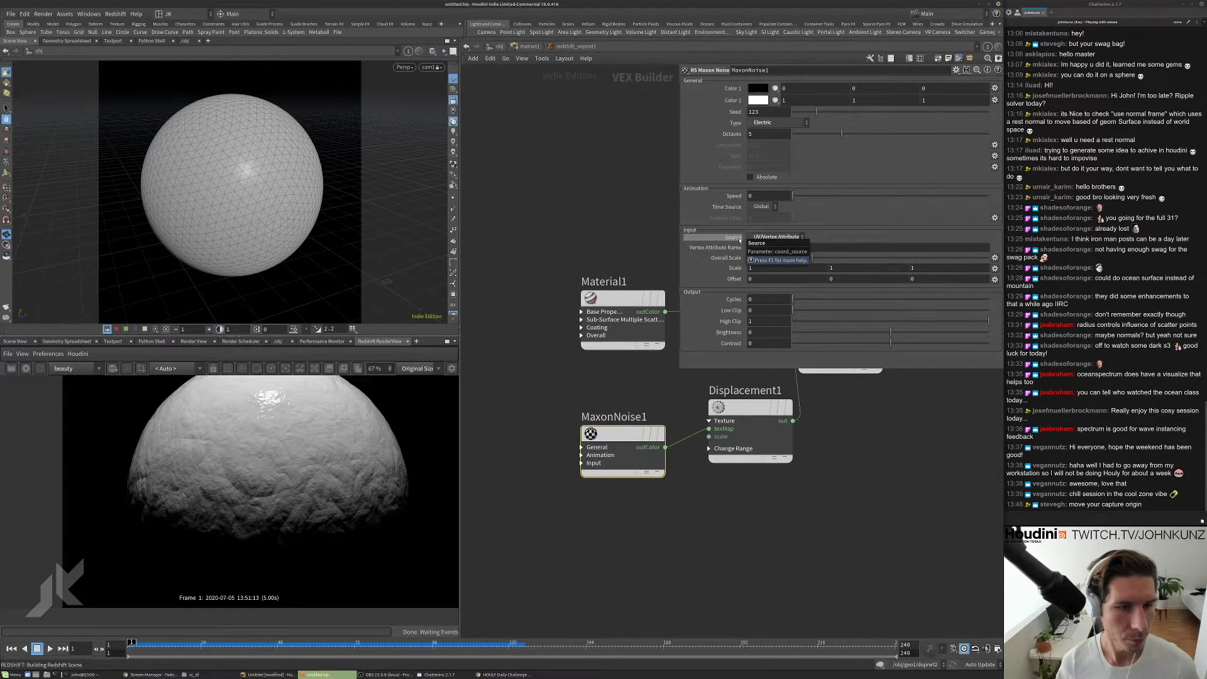
left_click(676, 508)
middle_click_drag(676, 507, 668, 530)
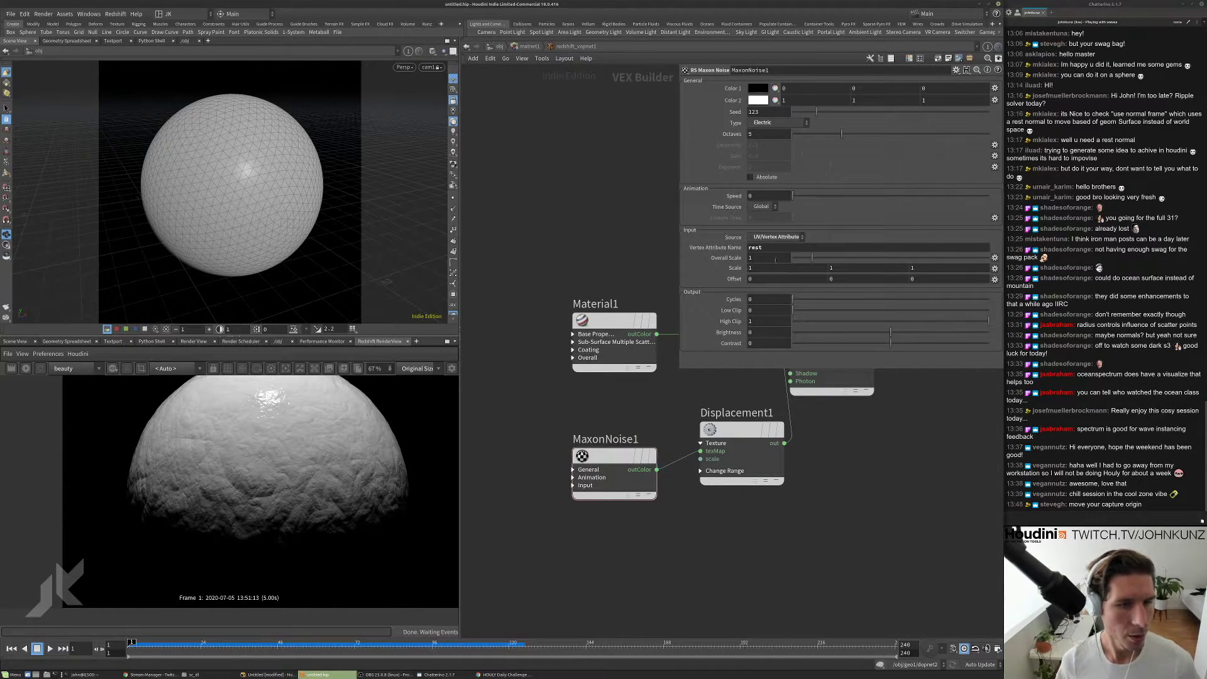
double_click(771, 249)
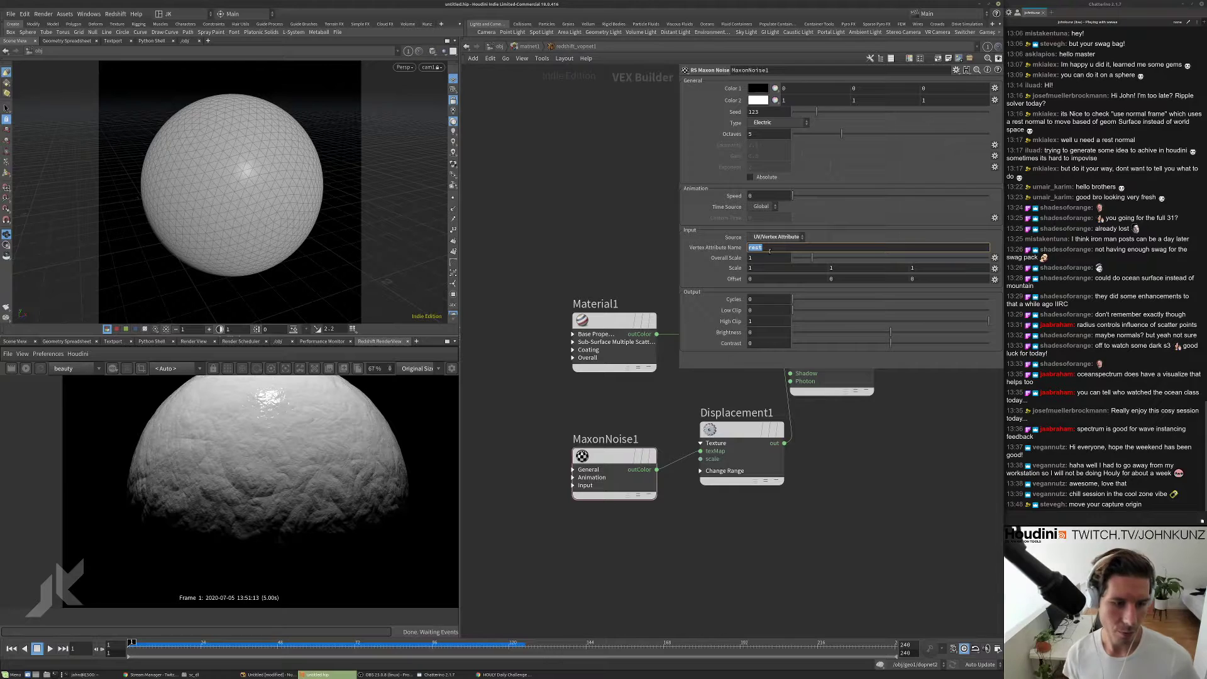
type("uv")
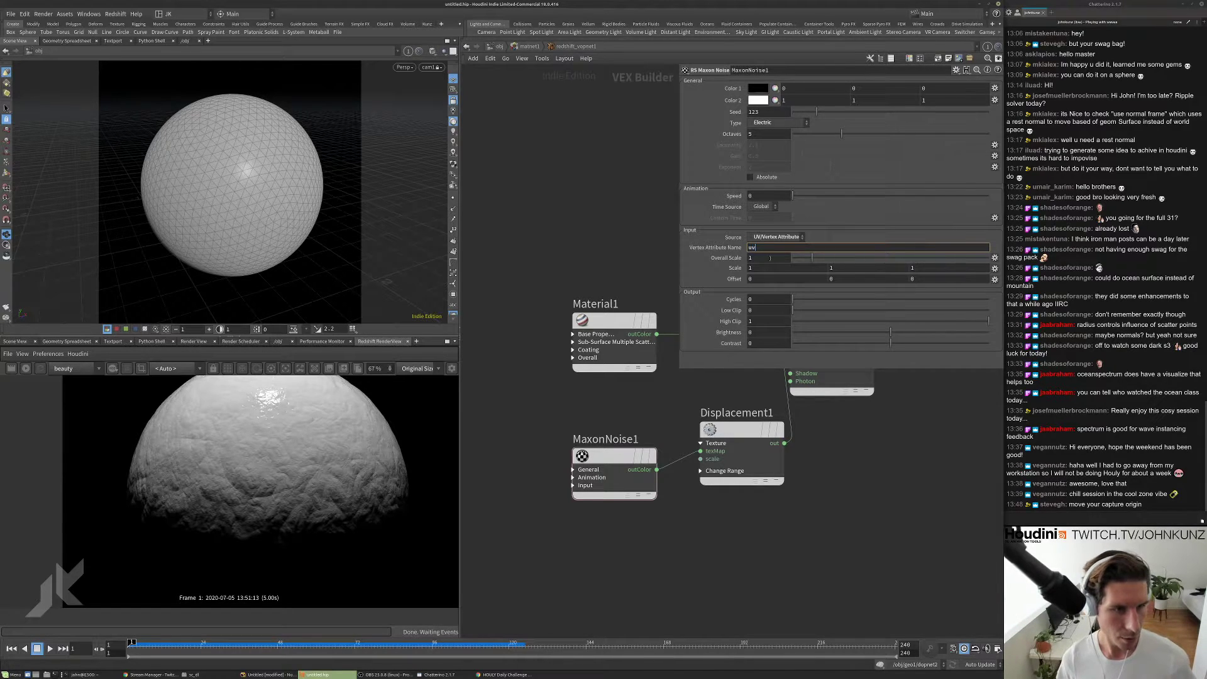
key("Return")
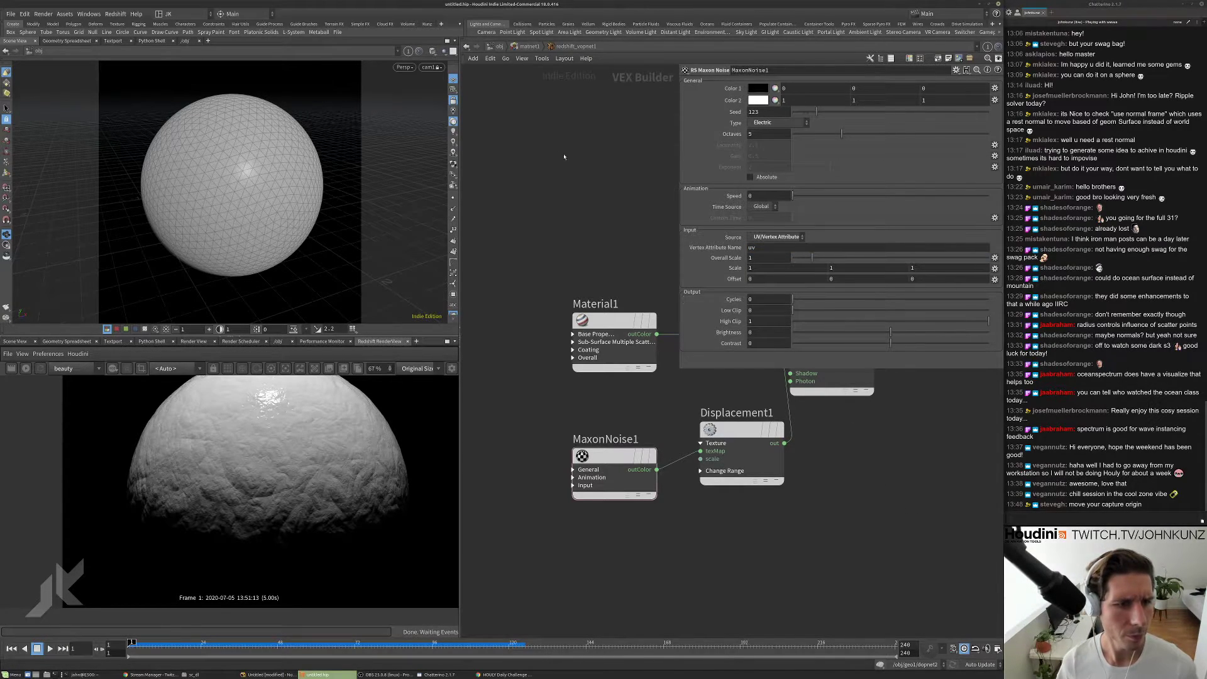
- Leave the material network and open the geo1 geometry network
left_click(514, 49)
left_click(495, 48)
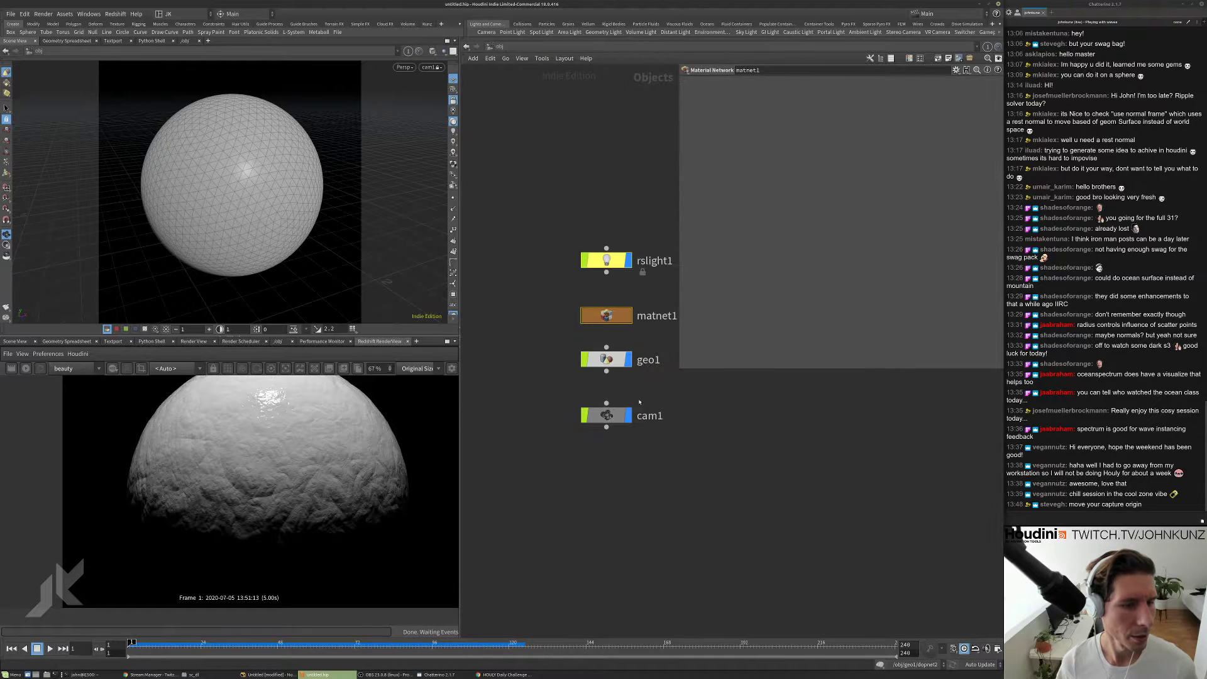
double_click(612, 361)
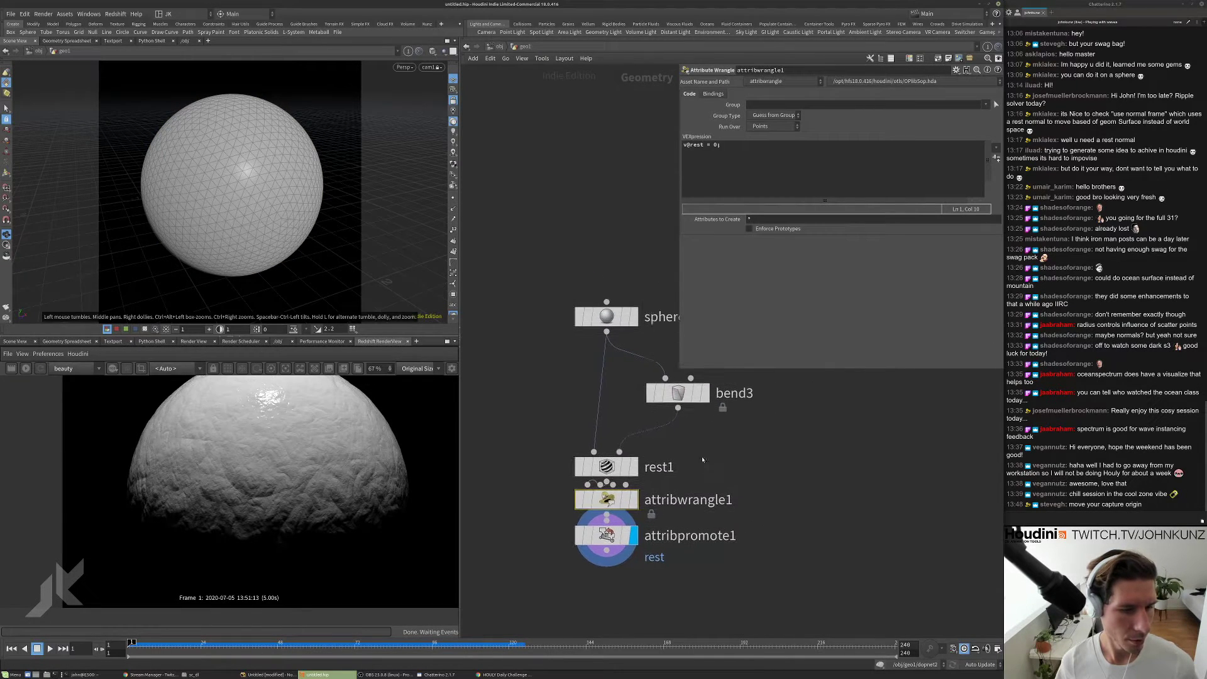
left_click(675, 392)
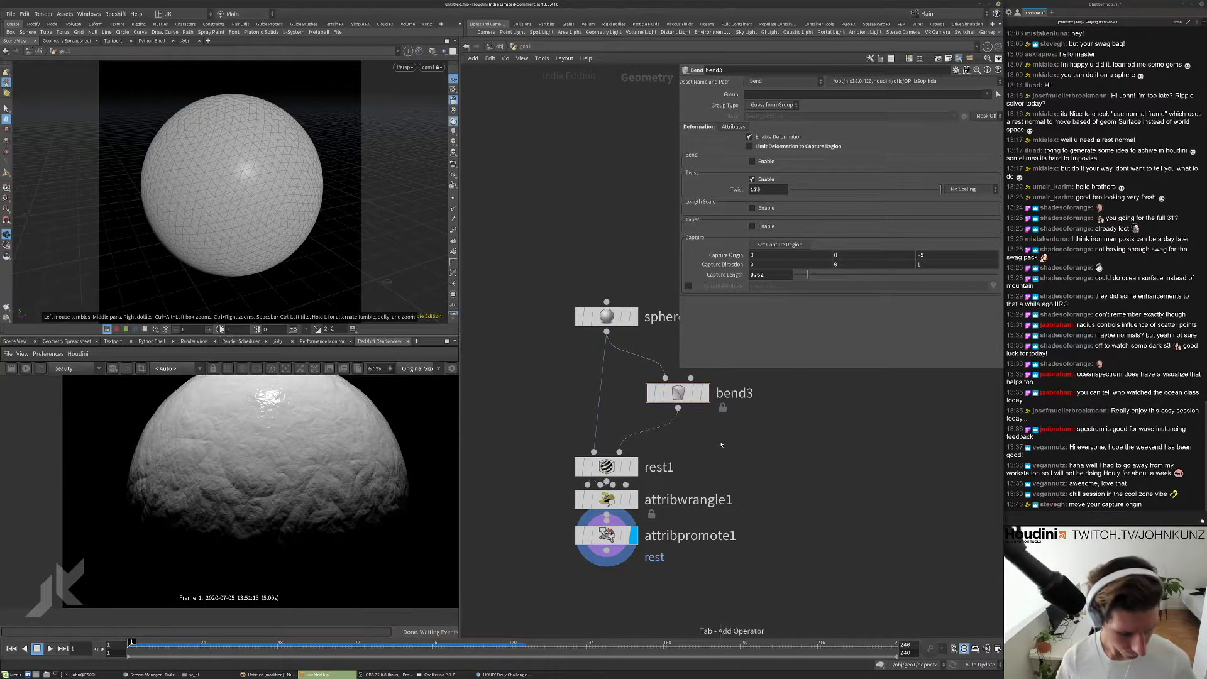
key("Tab")
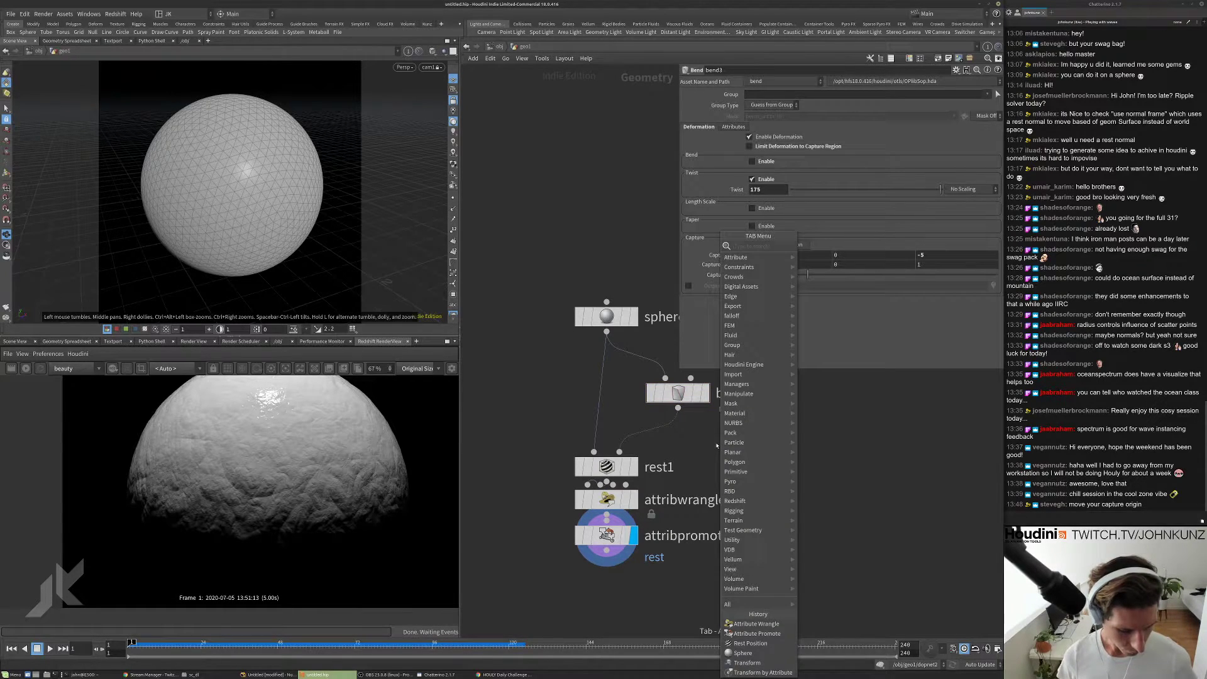
type("uv")
key("Escape")
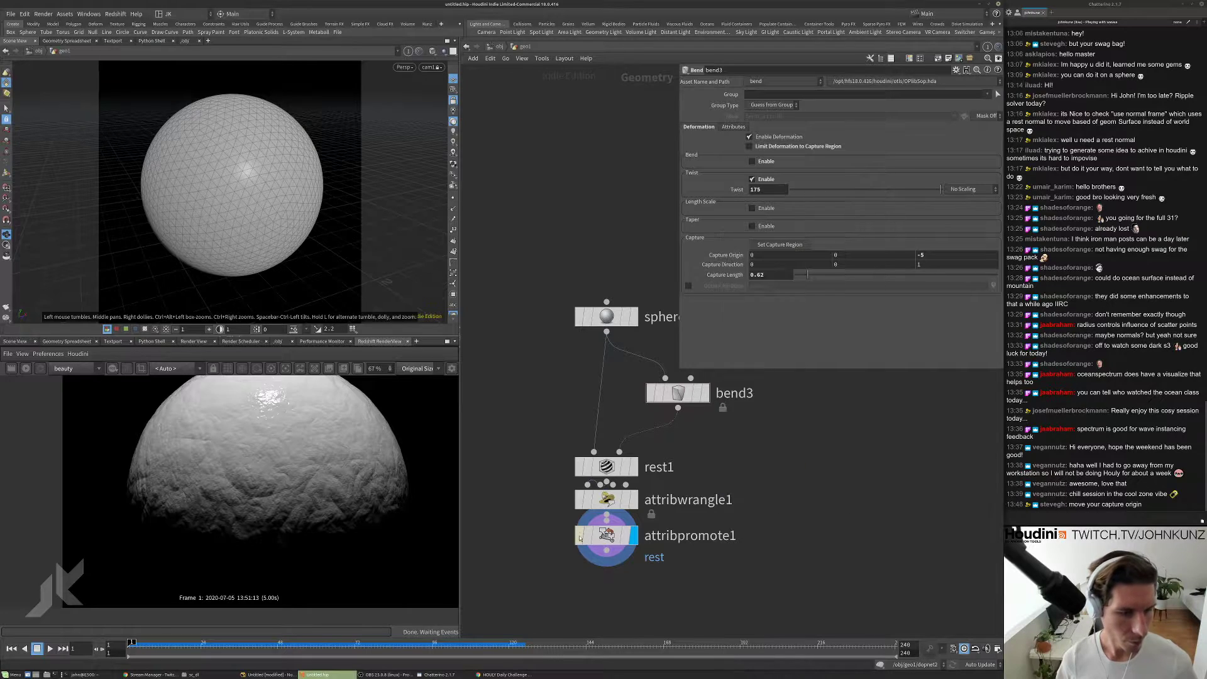
- Bypass the attribwrangle1 node in the geo1 network
left_click(579, 498)
left_click(579, 499)
- Add an Attribute Rename node wired from the output of rest1 and make it the displayed and rendered node
middle_click_drag(608, 566, 610, 498)
left_click(607, 483)
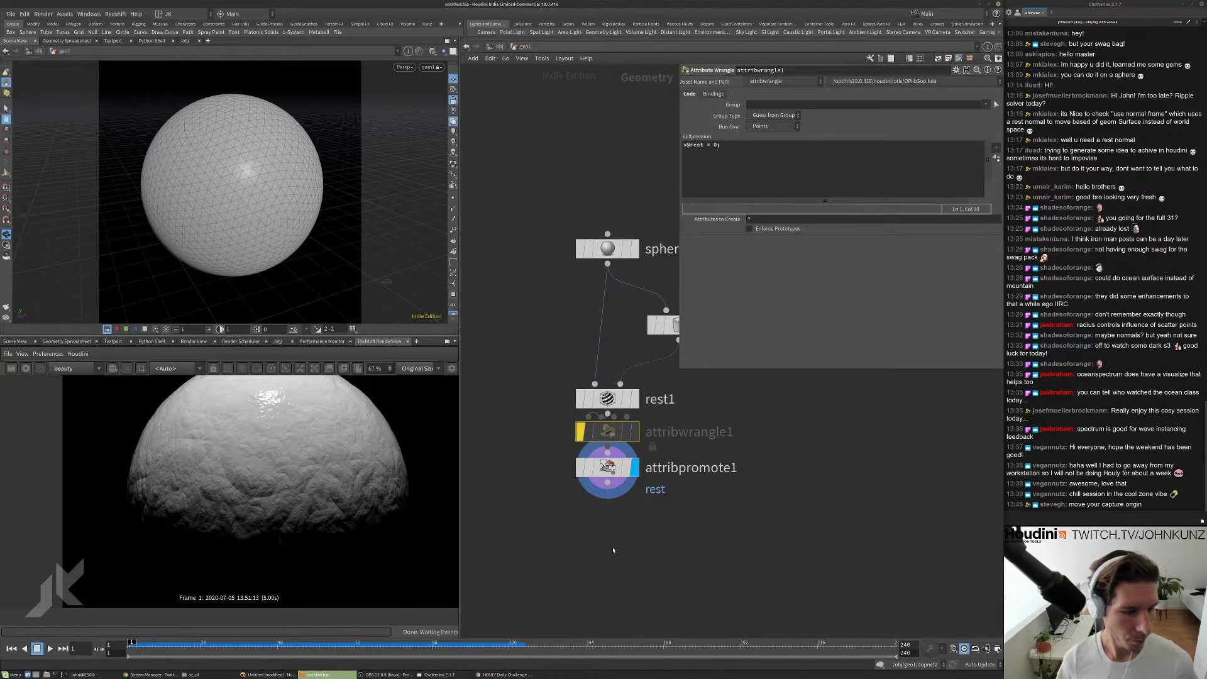
key("Tab")
type("ren")
key("Return")
left_click(749, 521)
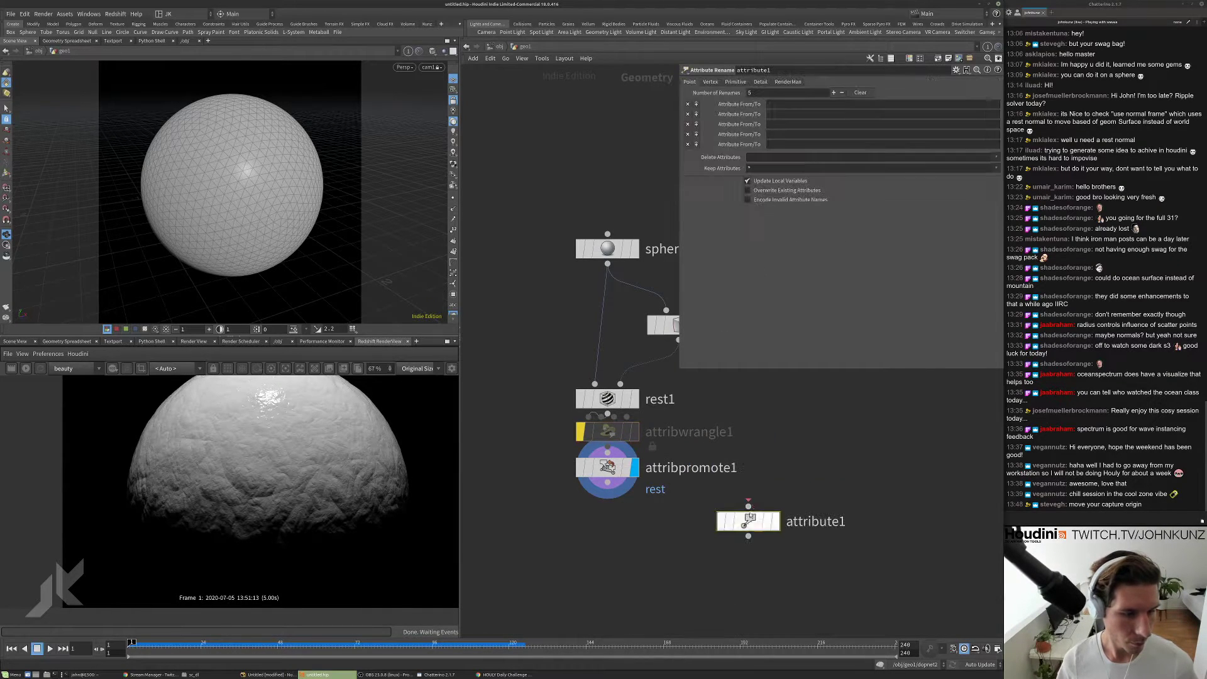
left_click(775, 521)
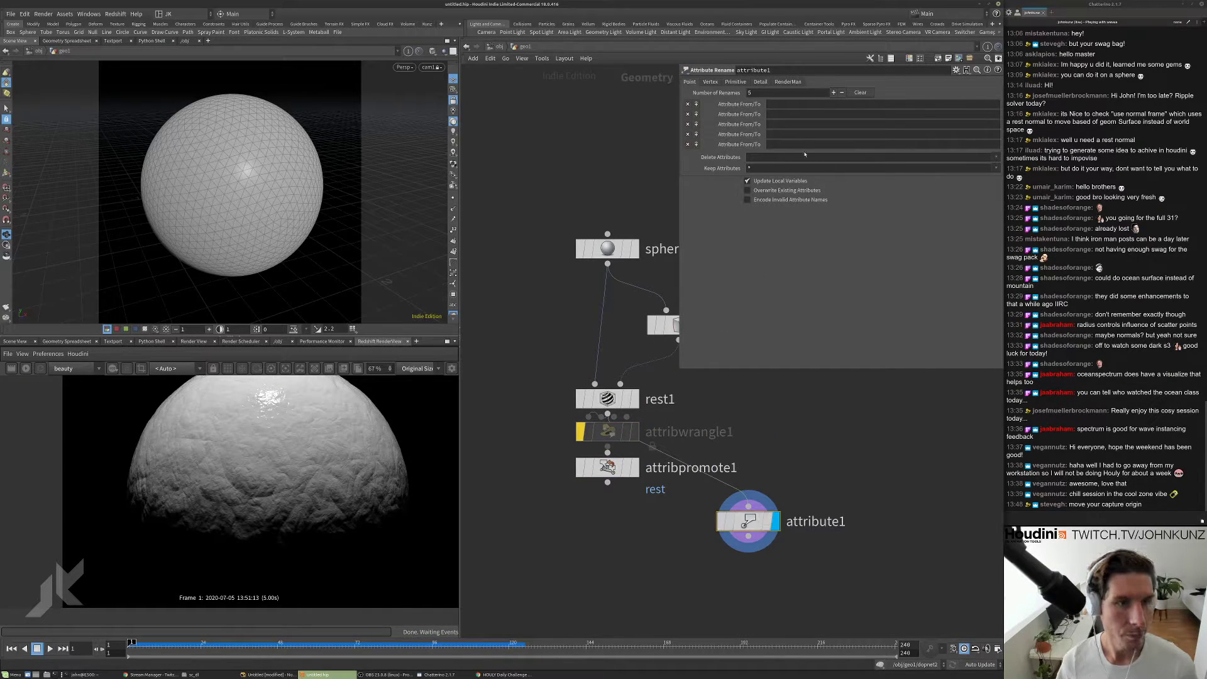
- Rename the point attribute rest to uv in the Attribute Rename node and refresh the Redshift render
left_click(806, 102)
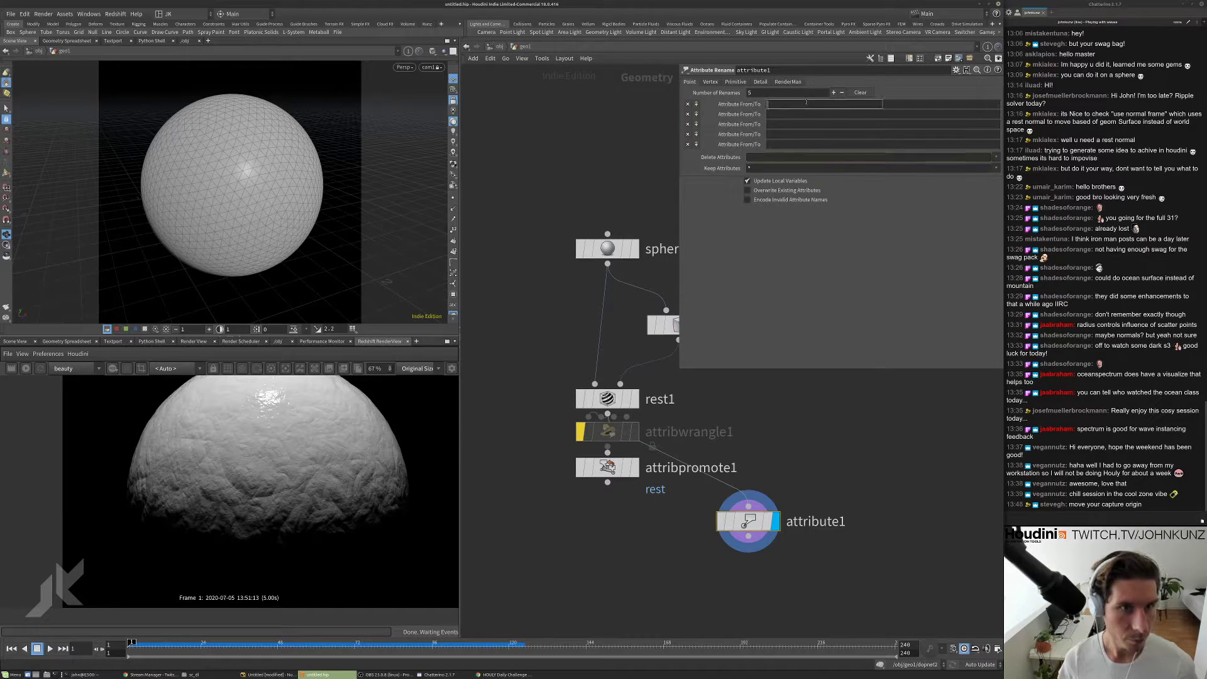
type("rest")
key("Tab")
type("uv")
key("Return")
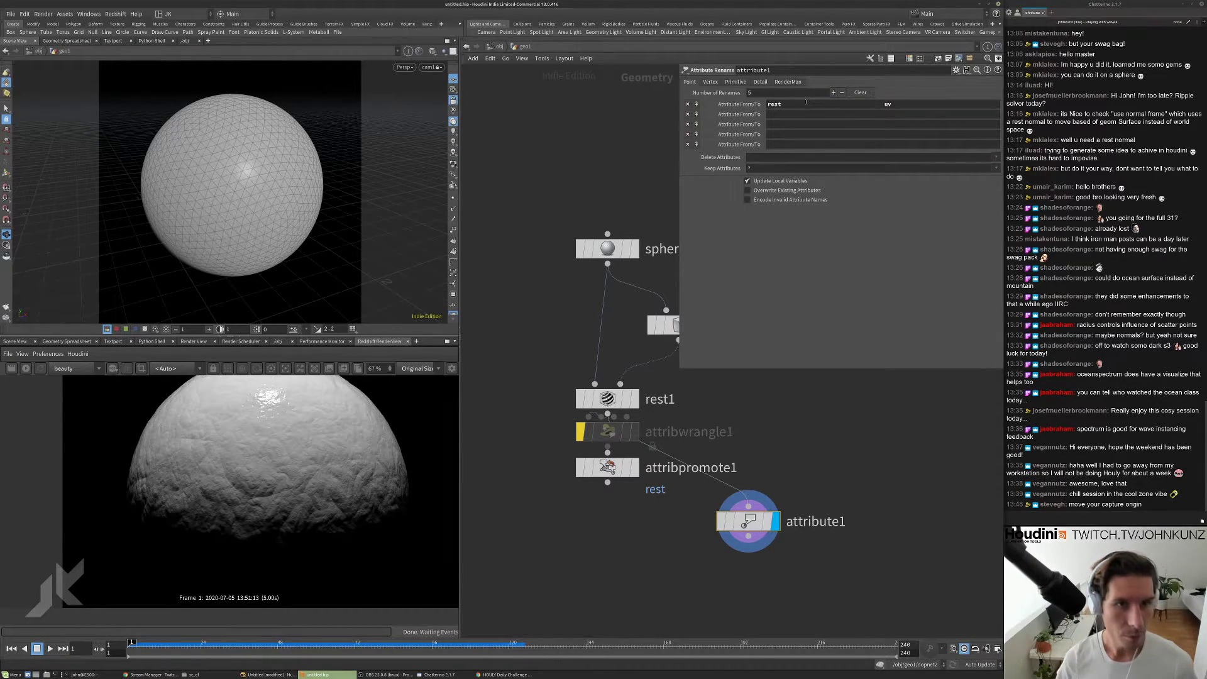
left_click(26, 369)
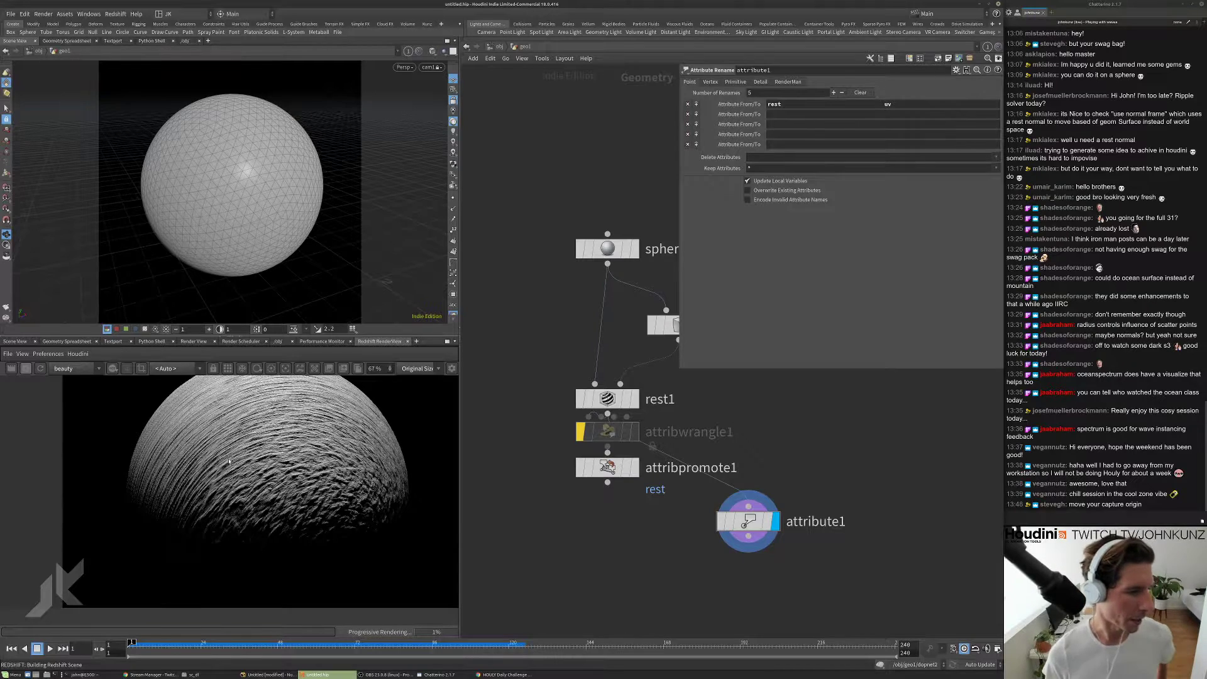
scroll(282, 442, "down", 1)
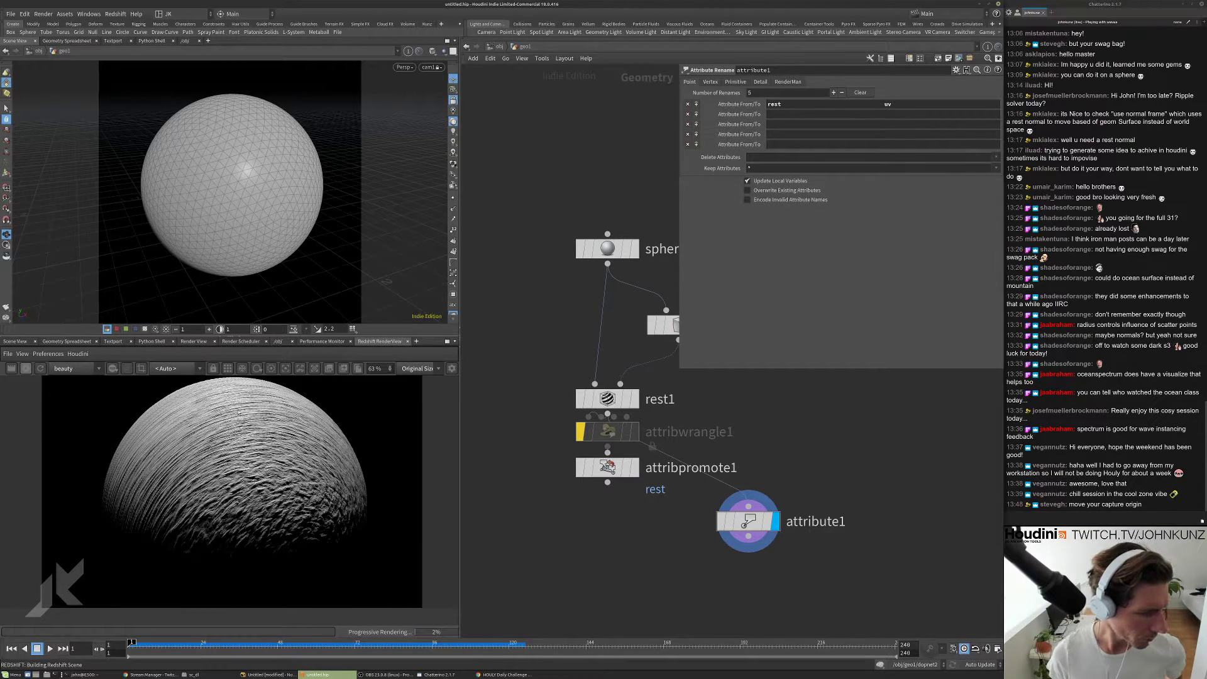
- Move the Attribute Rename node beside attribpromote1, turn the camera view slightly around the sphere, and refresh the render
left_click_drag(746, 523, 779, 462)
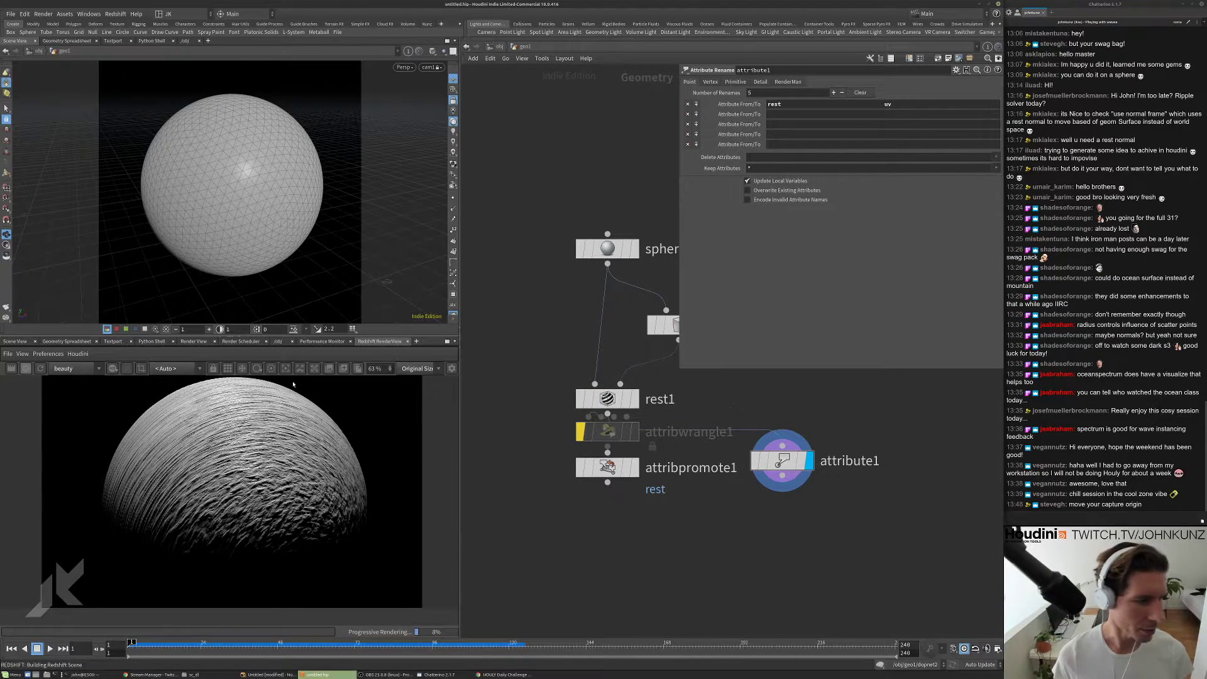
left_click_drag(239, 196, 226, 202)
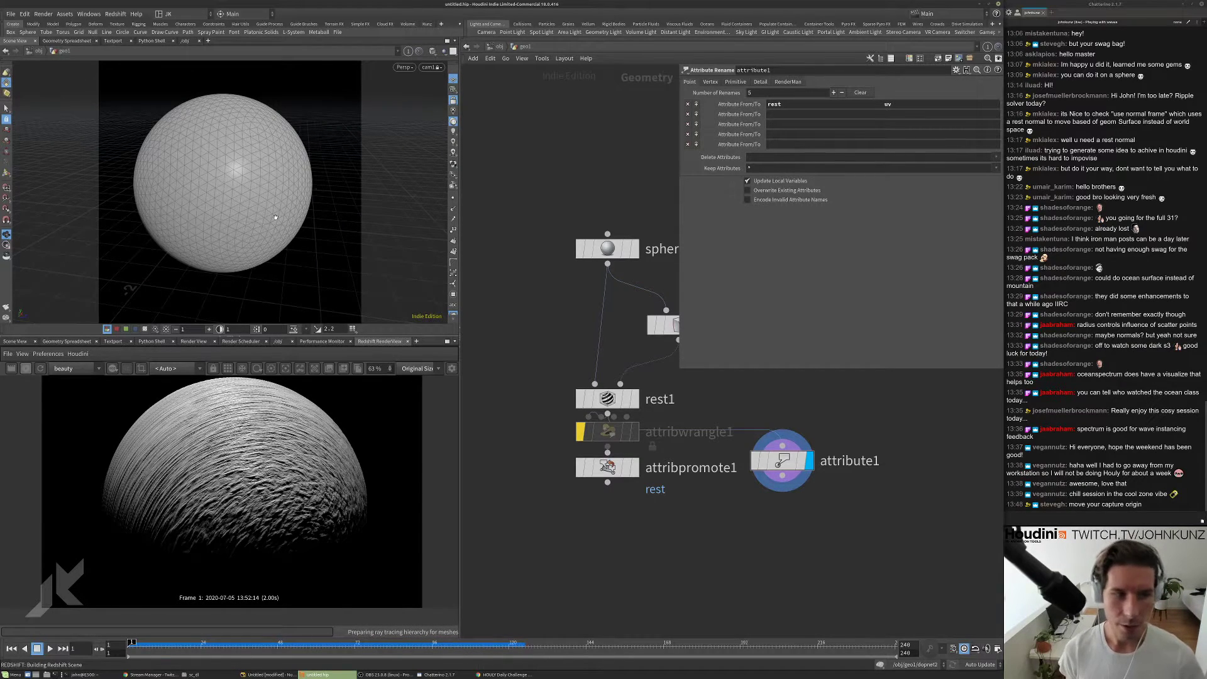
left_click(25, 369)
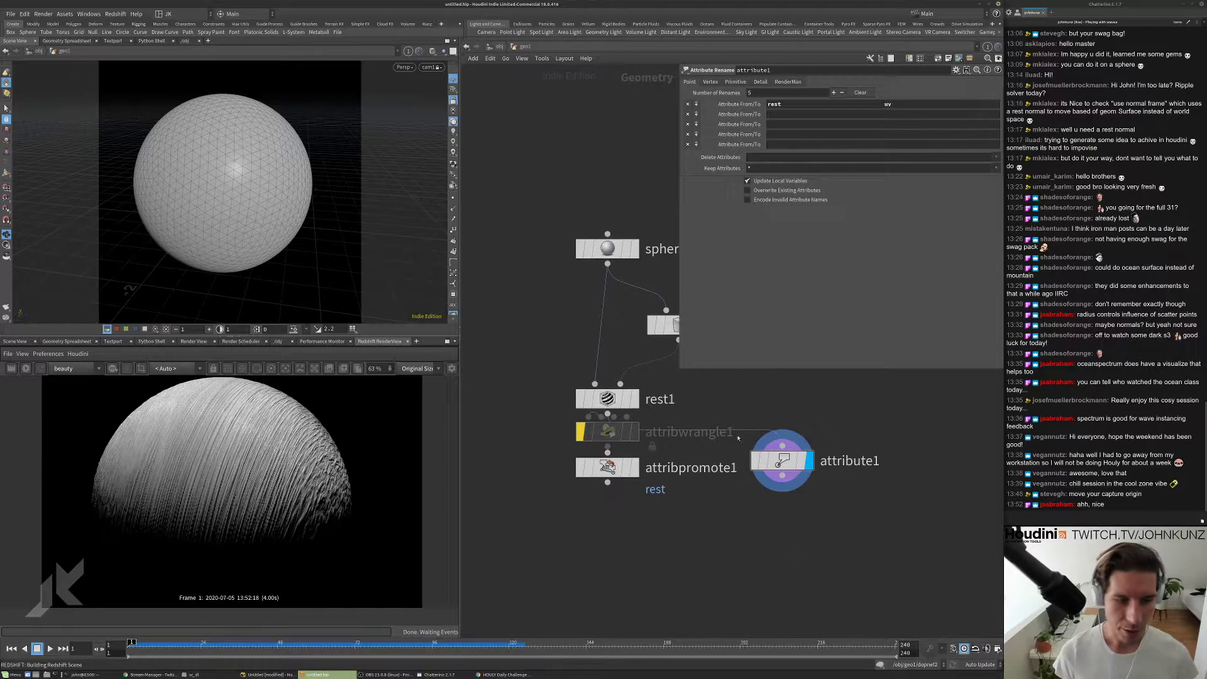
- Set the twist of the bend3 node to 35 and refresh the Redshift render
middle_click_drag(786, 388, 763, 446)
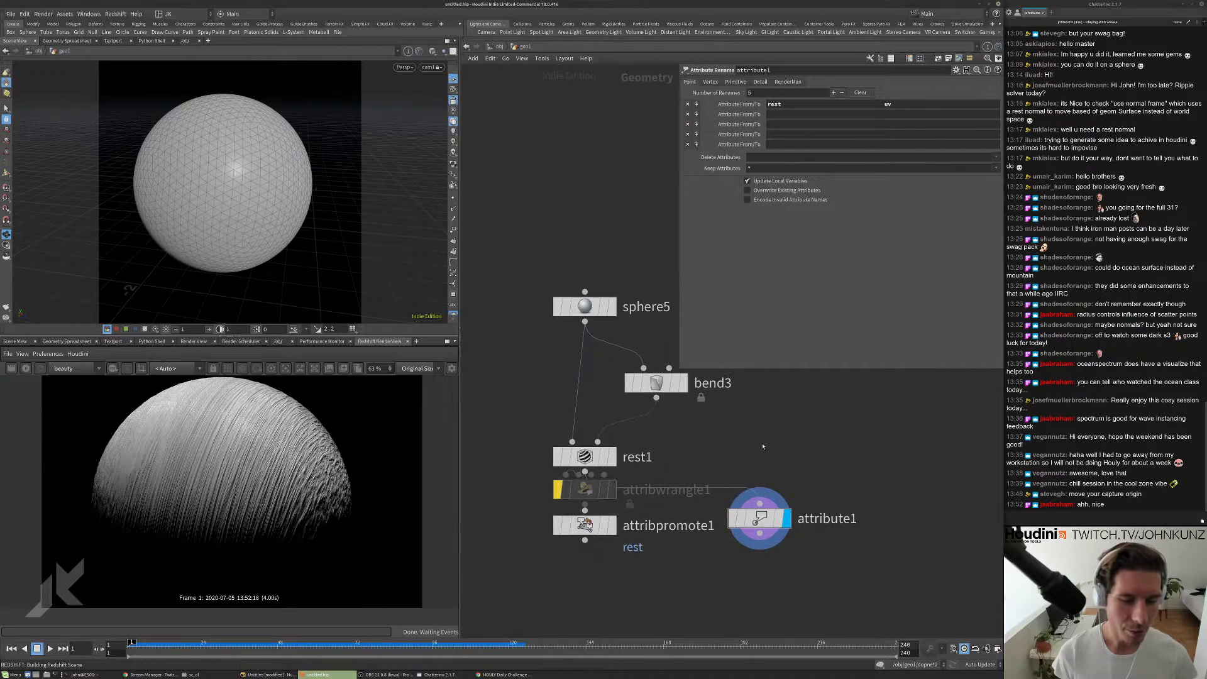
left_click(666, 383)
double_click(759, 189)
type("35")
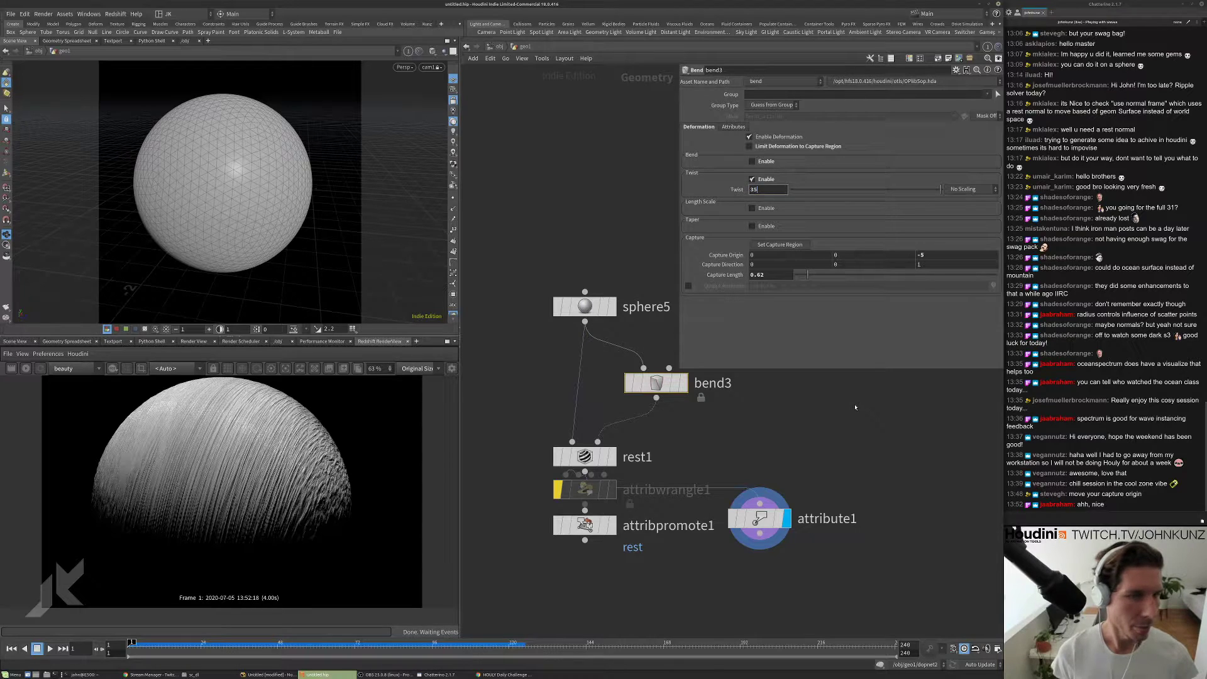
key("Return")
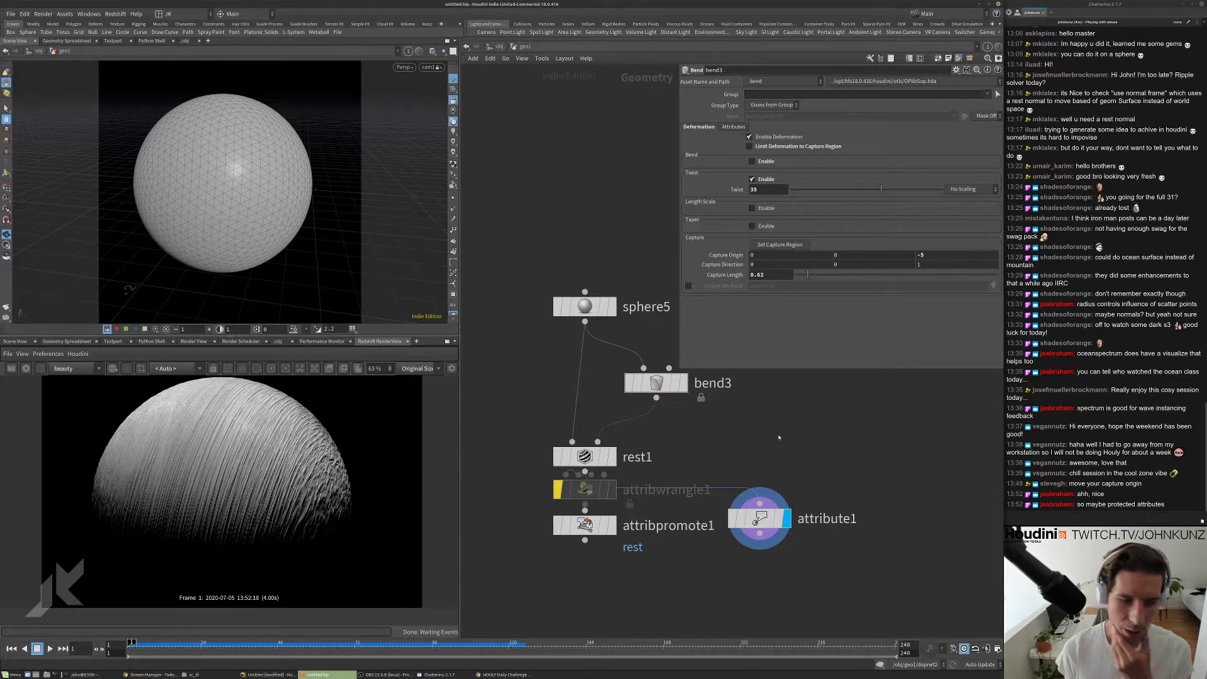
left_click(25, 368)
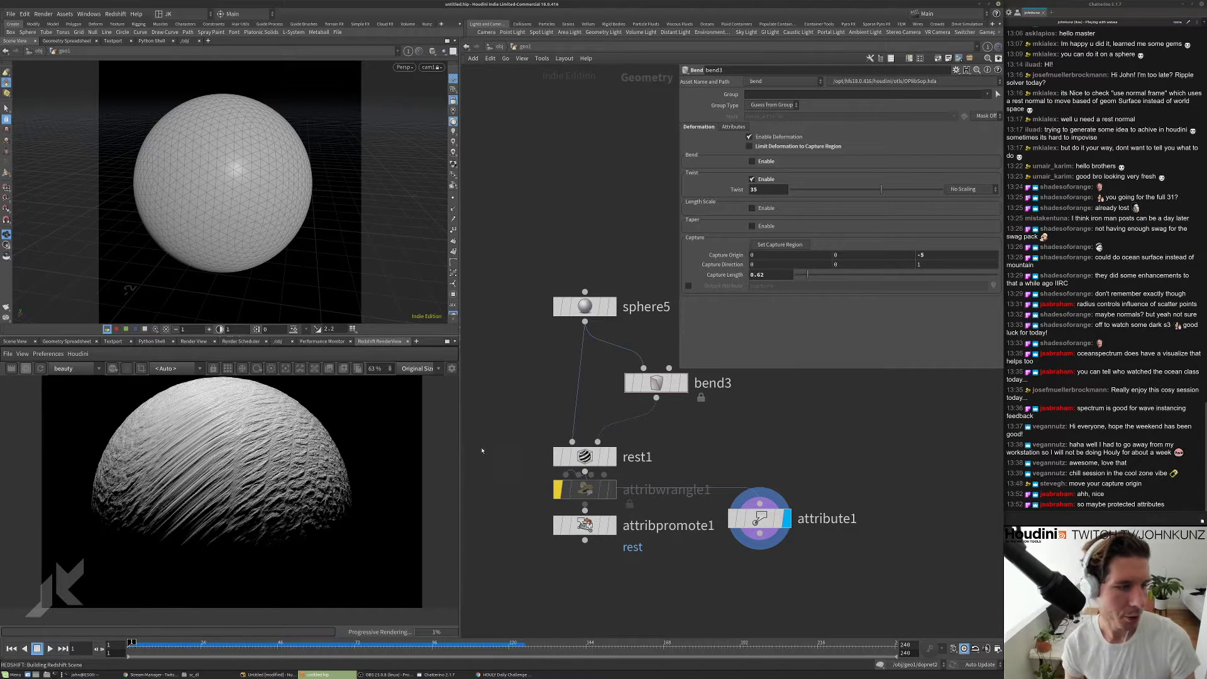
- Examine the twisted noise displacement on the sphere in the Redshift render, both close up and as a whole
scroll(290, 481, "up", 2)
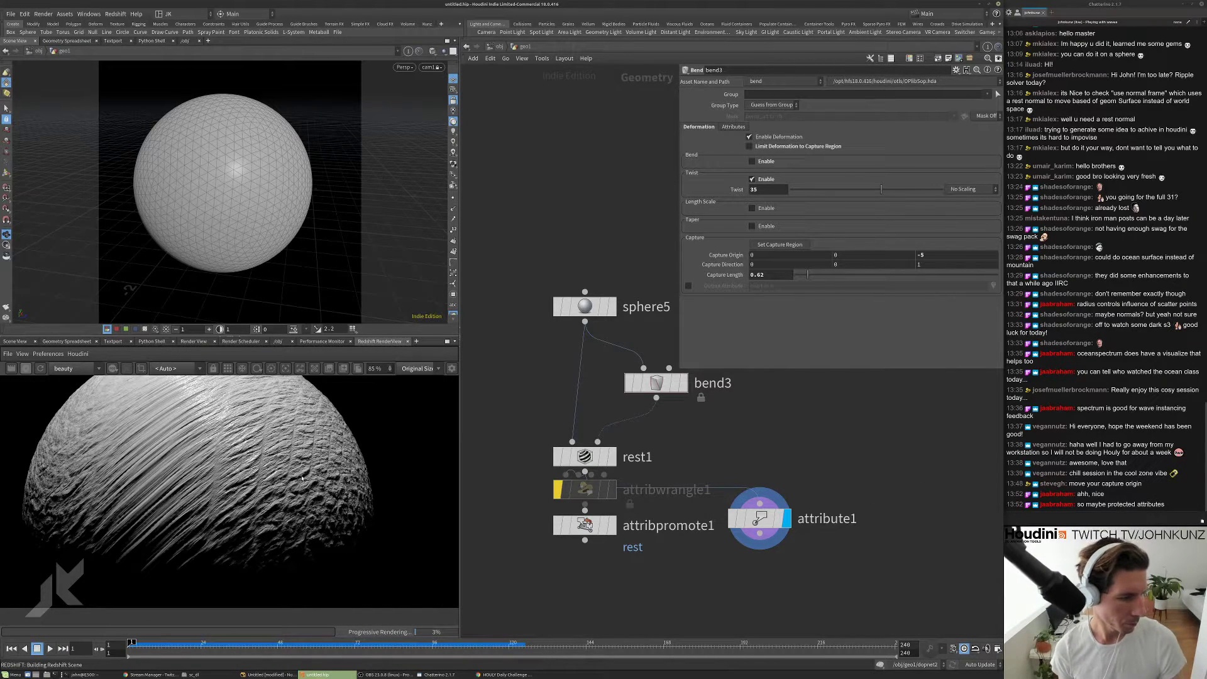
middle_click_drag(339, 468, 375, 483)
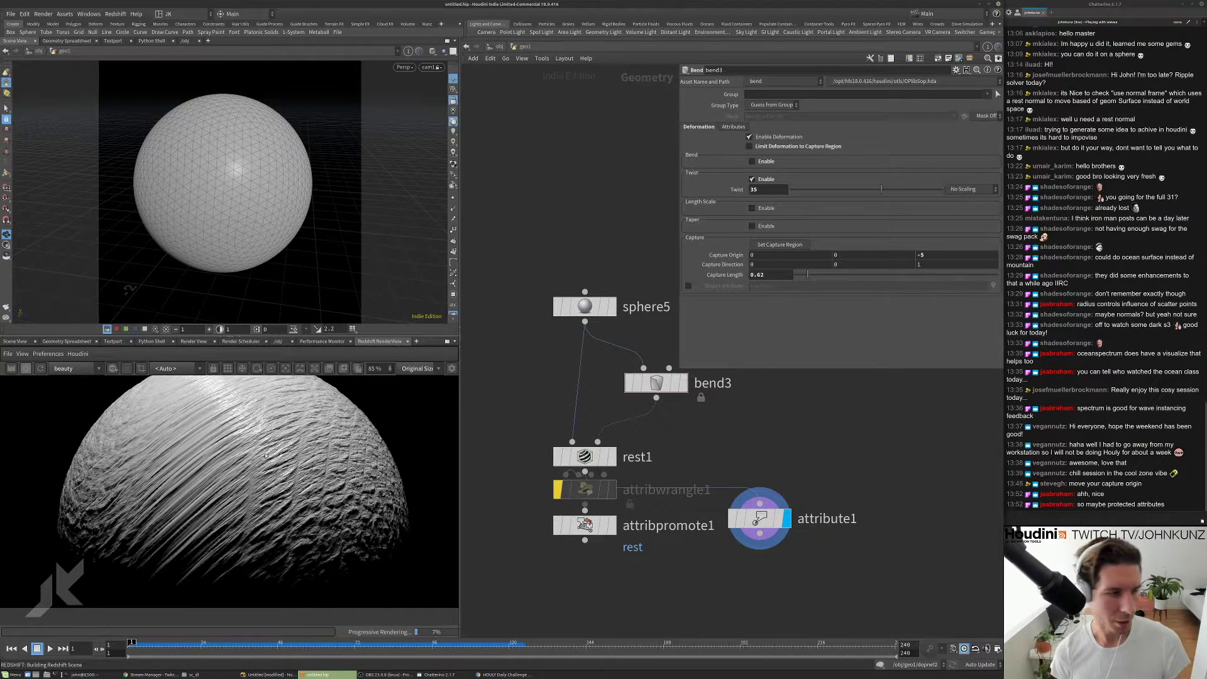
scroll(265, 455, "down", 2)
scroll(248, 433, "up", 2)
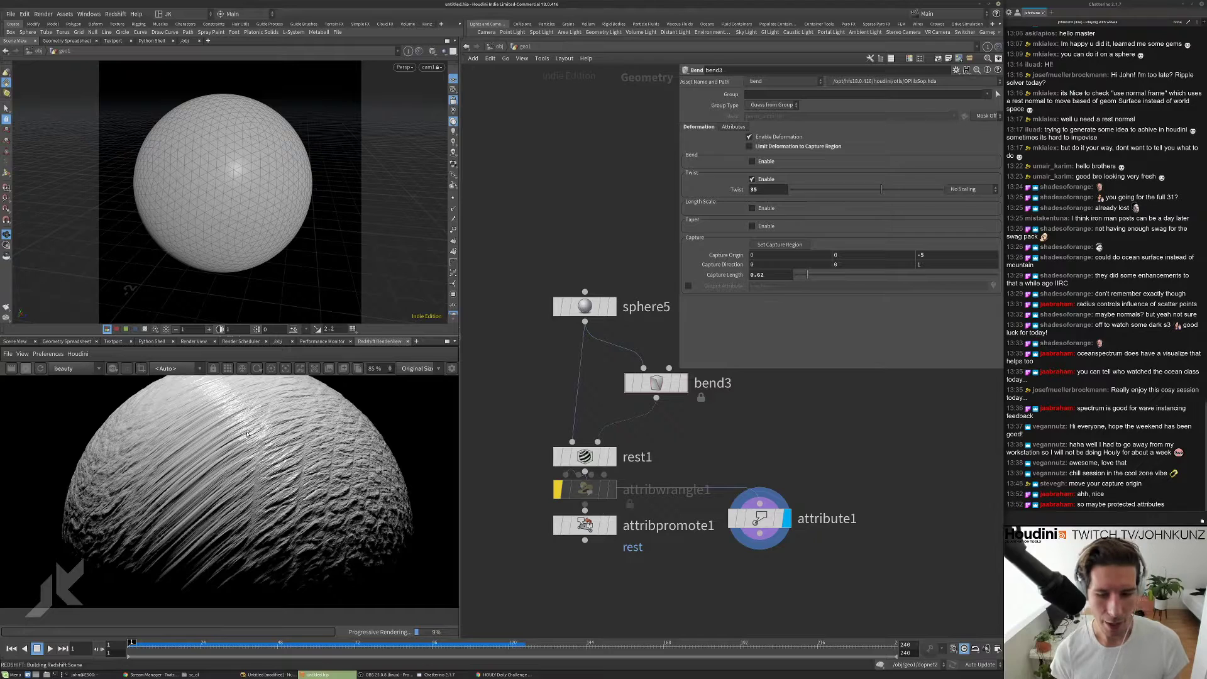
scroll(242, 438, "up", 4)
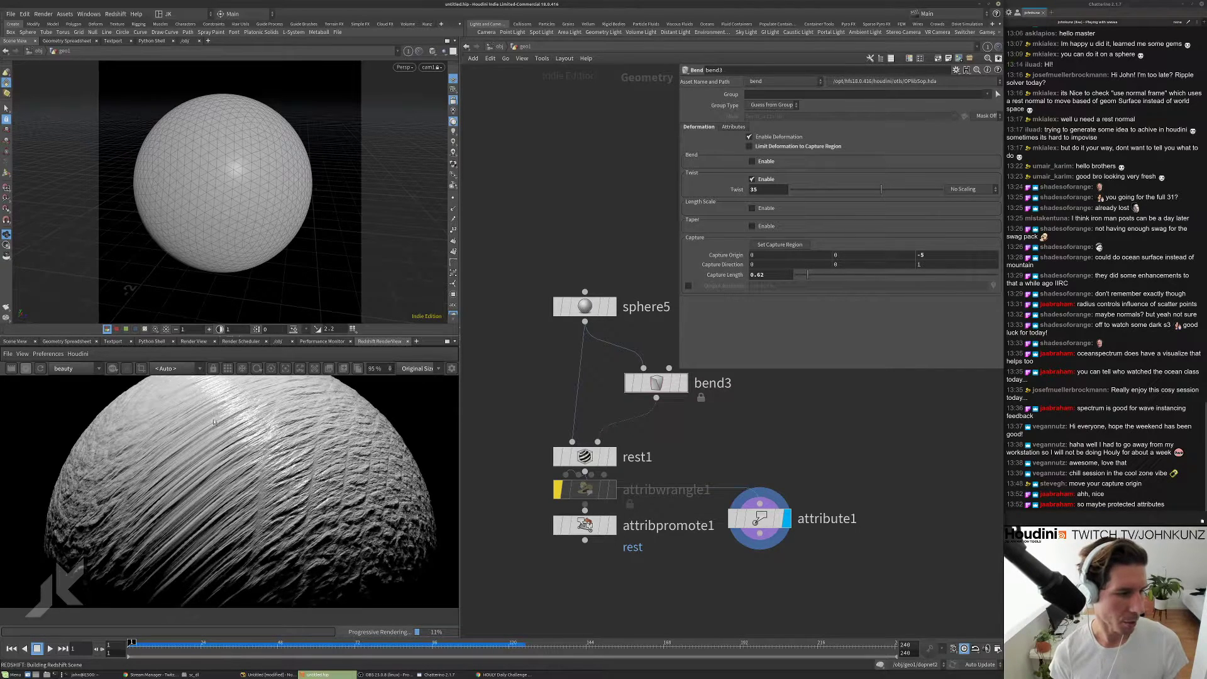
scroll(306, 473, "down", 4)
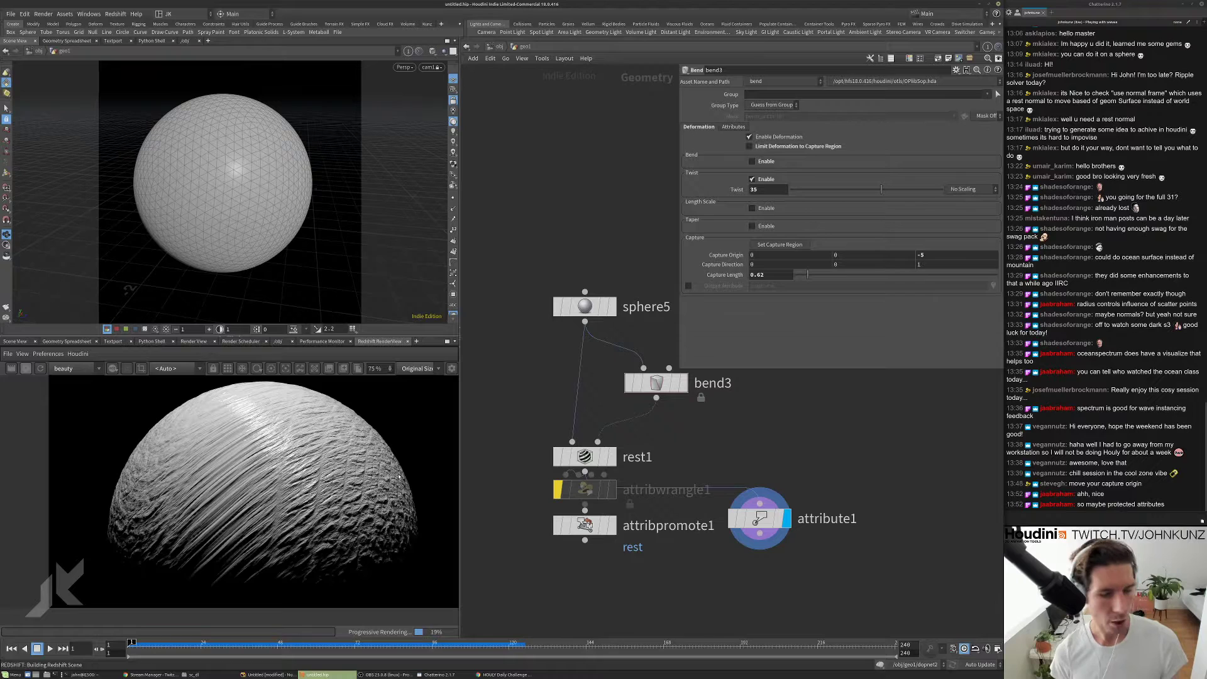
scroll(285, 439, "up", 3)
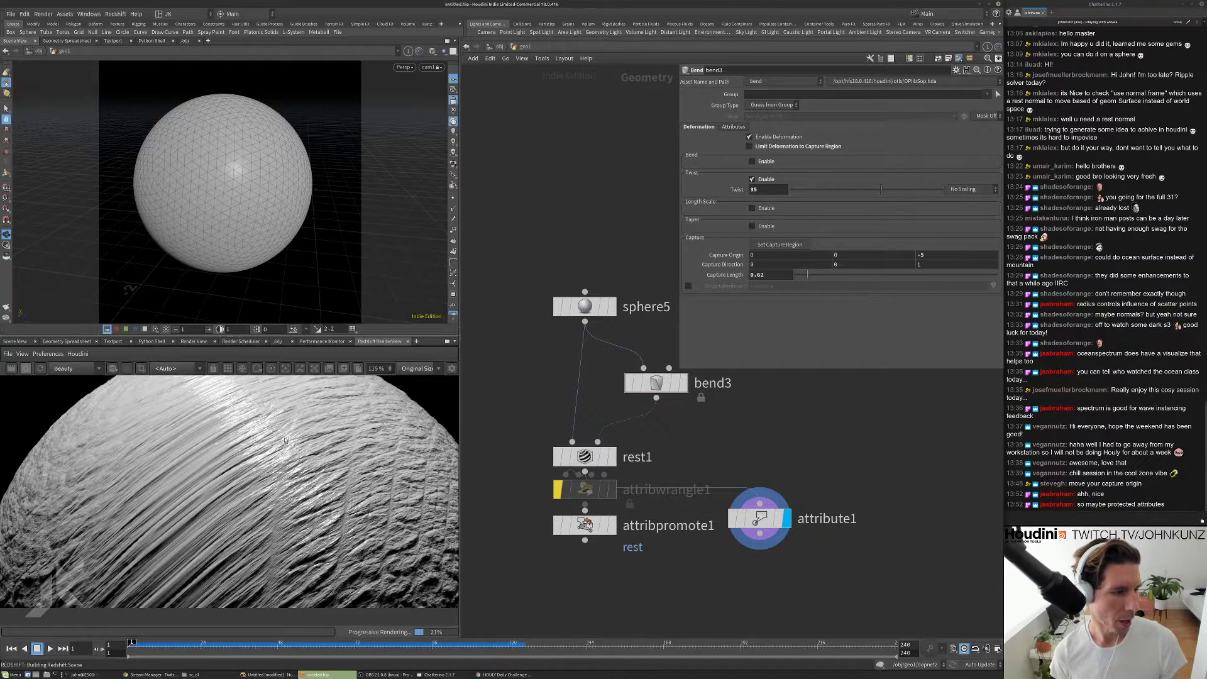
scroll(284, 440, "down", 3)
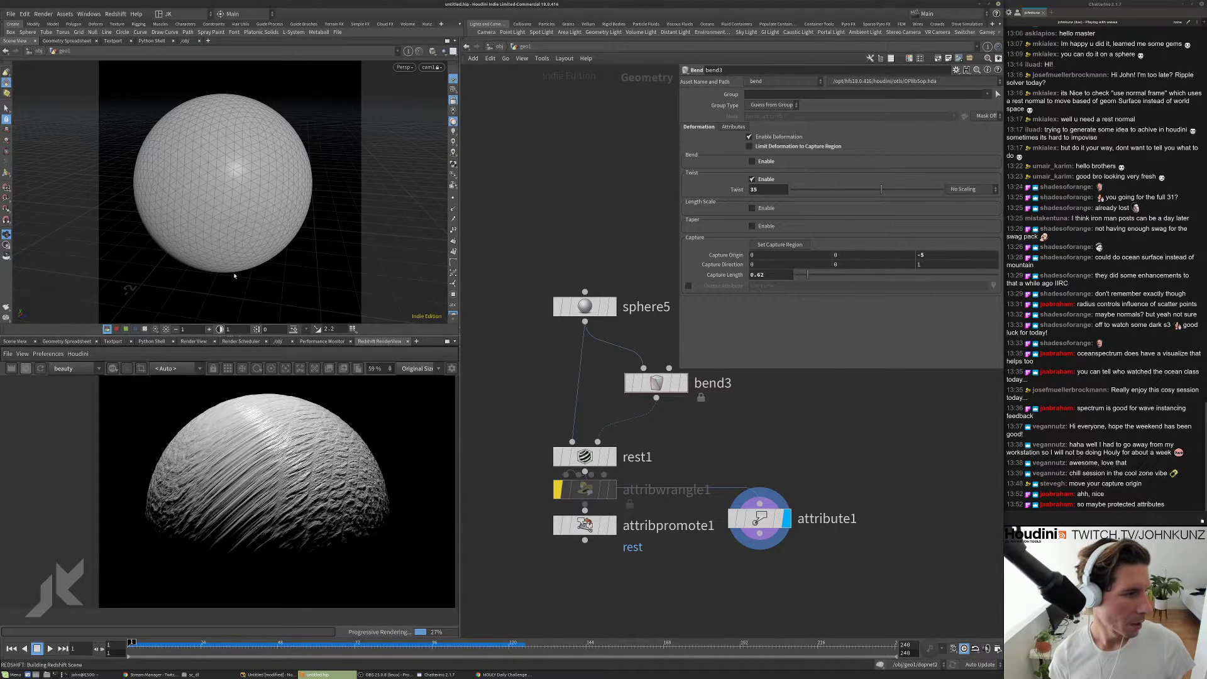
- Revisit the geo1 network and return to the object level to view geo1's Redshift tessellation and displacement attribute settings
left_click(499, 48)
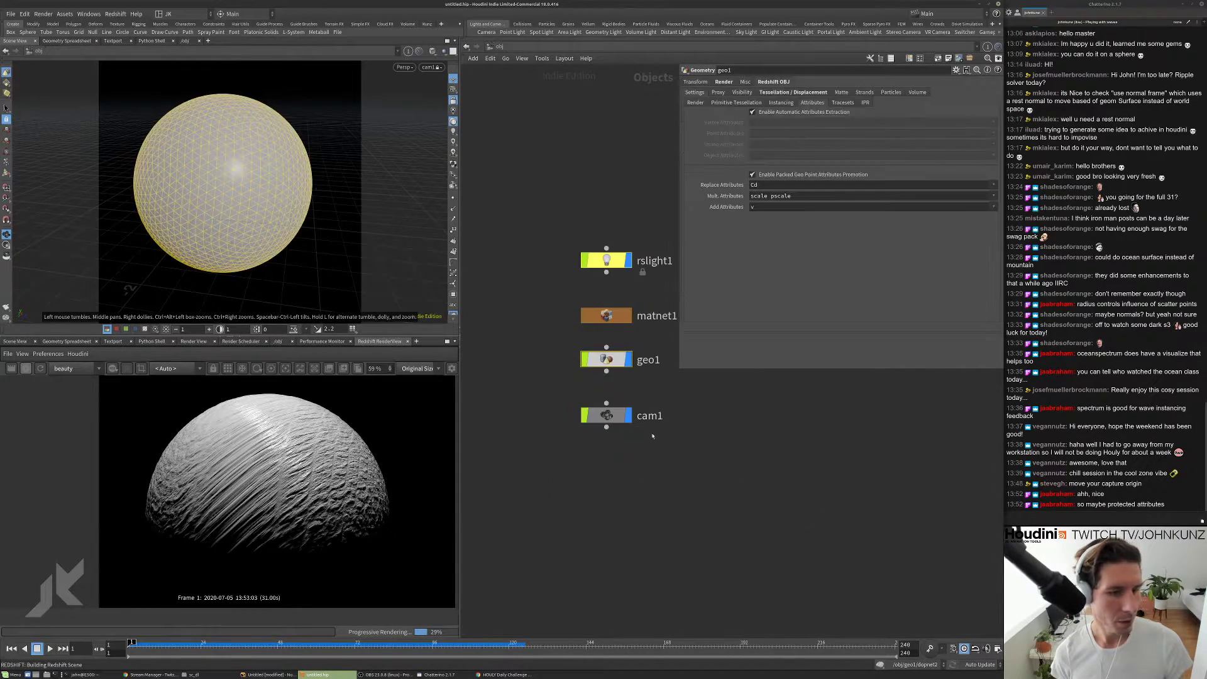
double_click(606, 358)
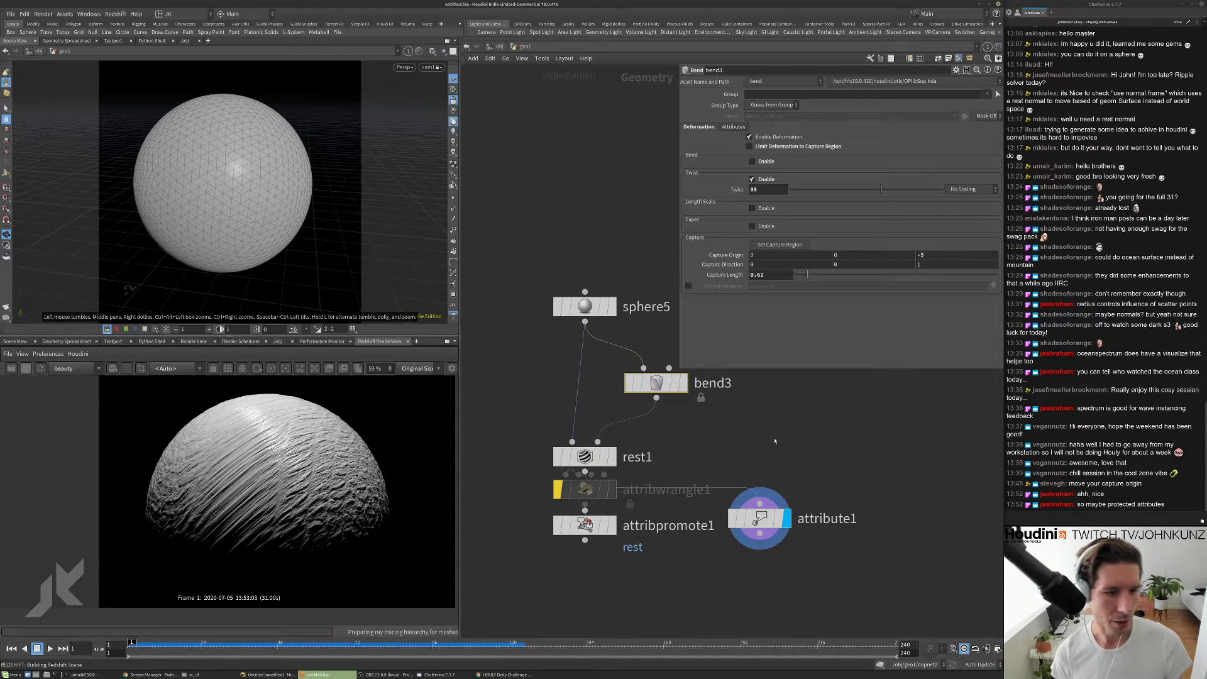
scroll(772, 421, "down", 1)
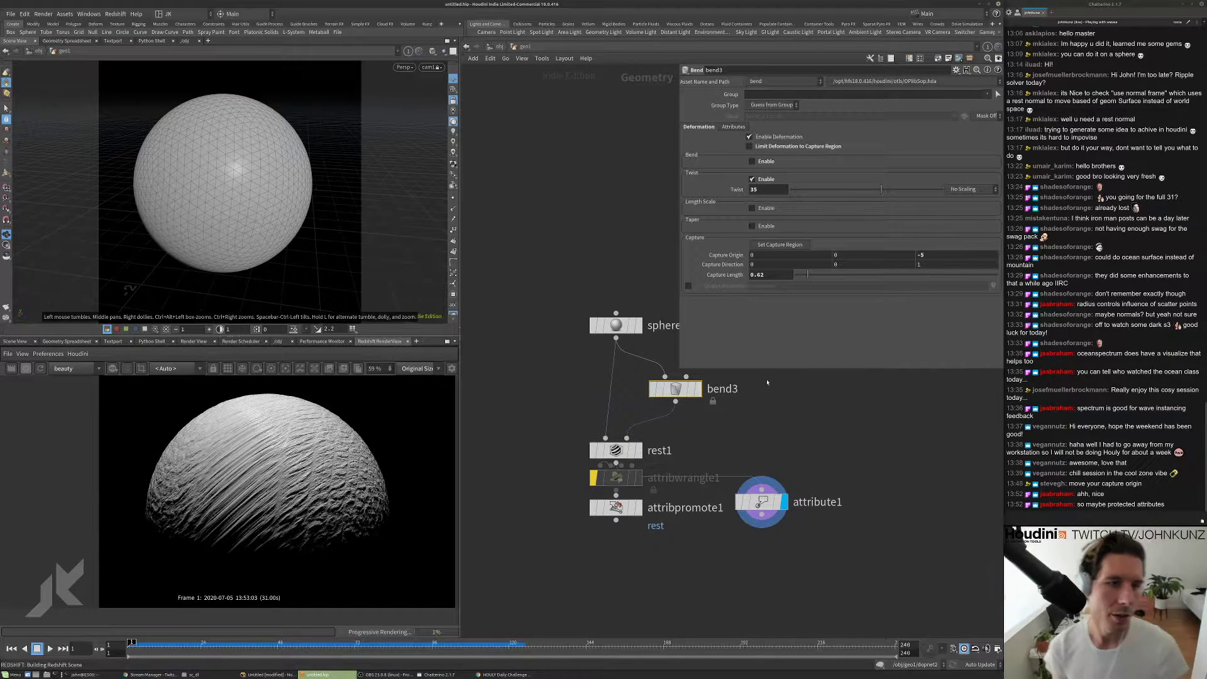
left_click(500, 47)
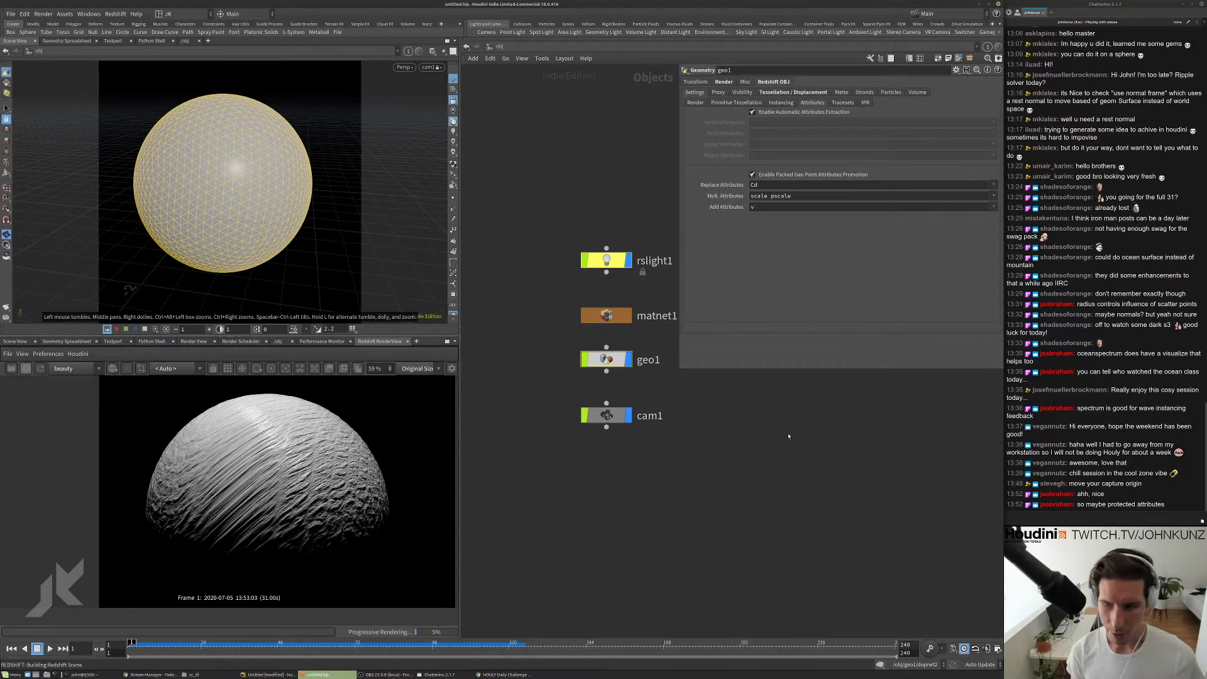
- Open the Redshift material network inside matnet1 and view the Displacement1 node's settings
double_click(606, 315)
double_click(644, 361)
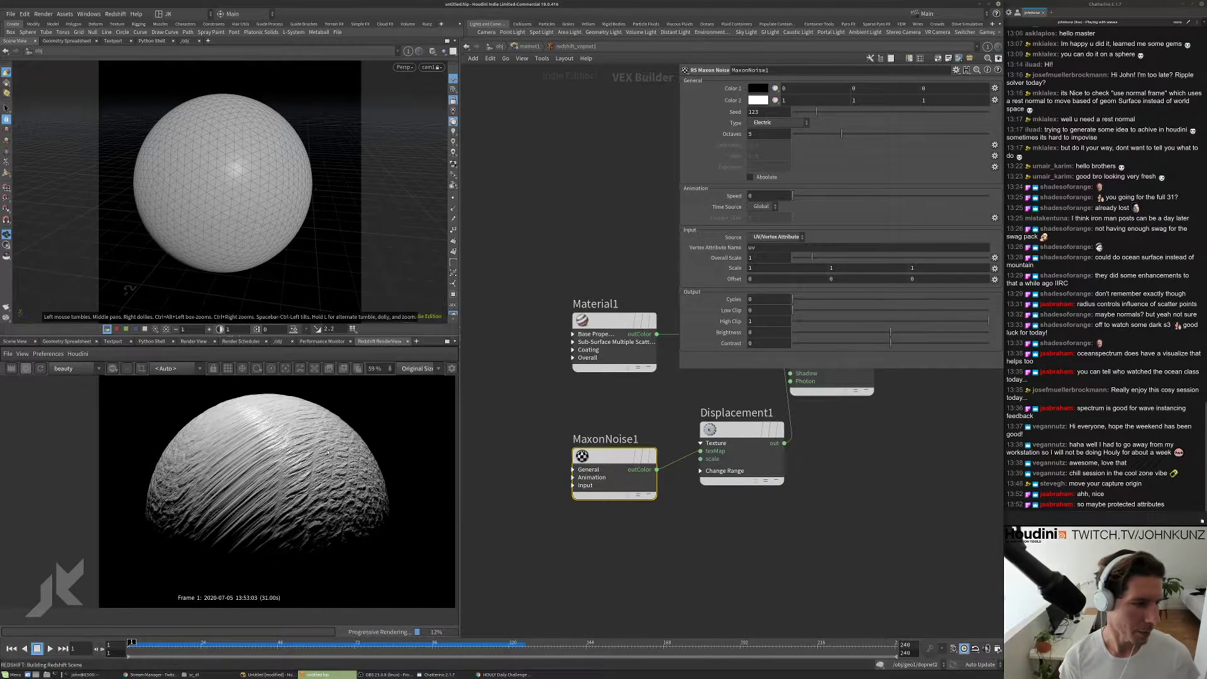
left_click(742, 434)
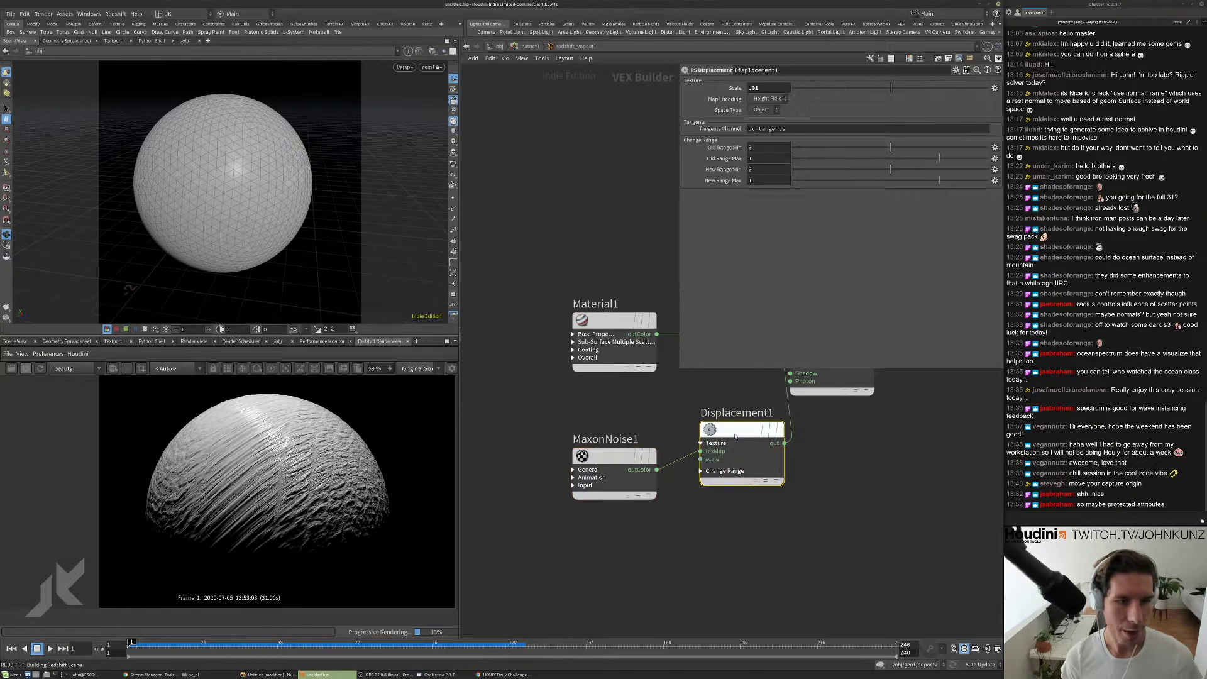
middle_click_drag(668, 404, 660, 426)
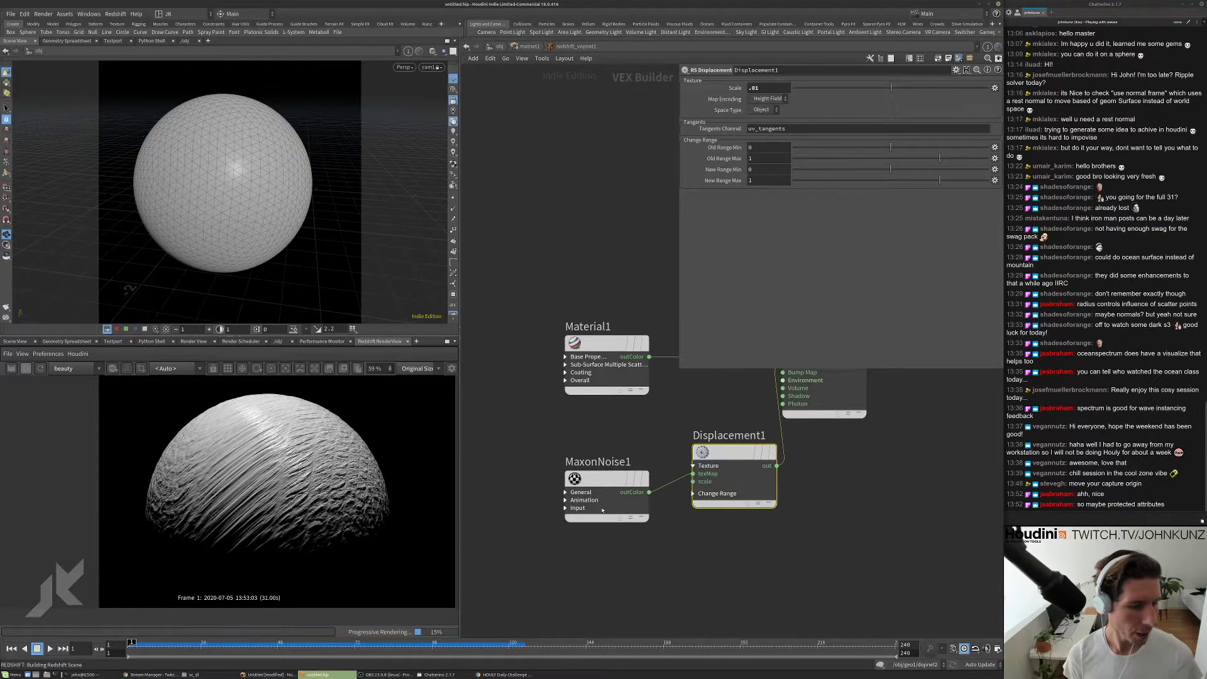
- Set the Overall Scale of MaxonNoise1 to 0.24 and inspect the noise on the rendered sphere
left_click(602, 510)
left_click(798, 258)
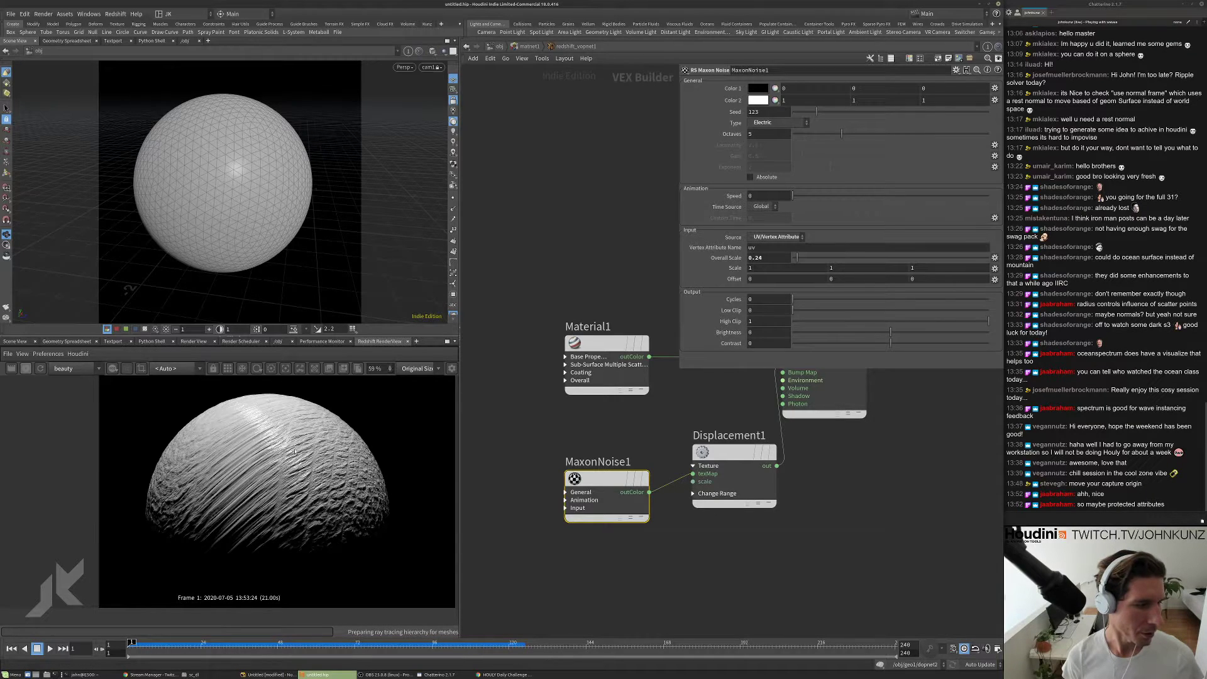
scroll(343, 476, "up", 2)
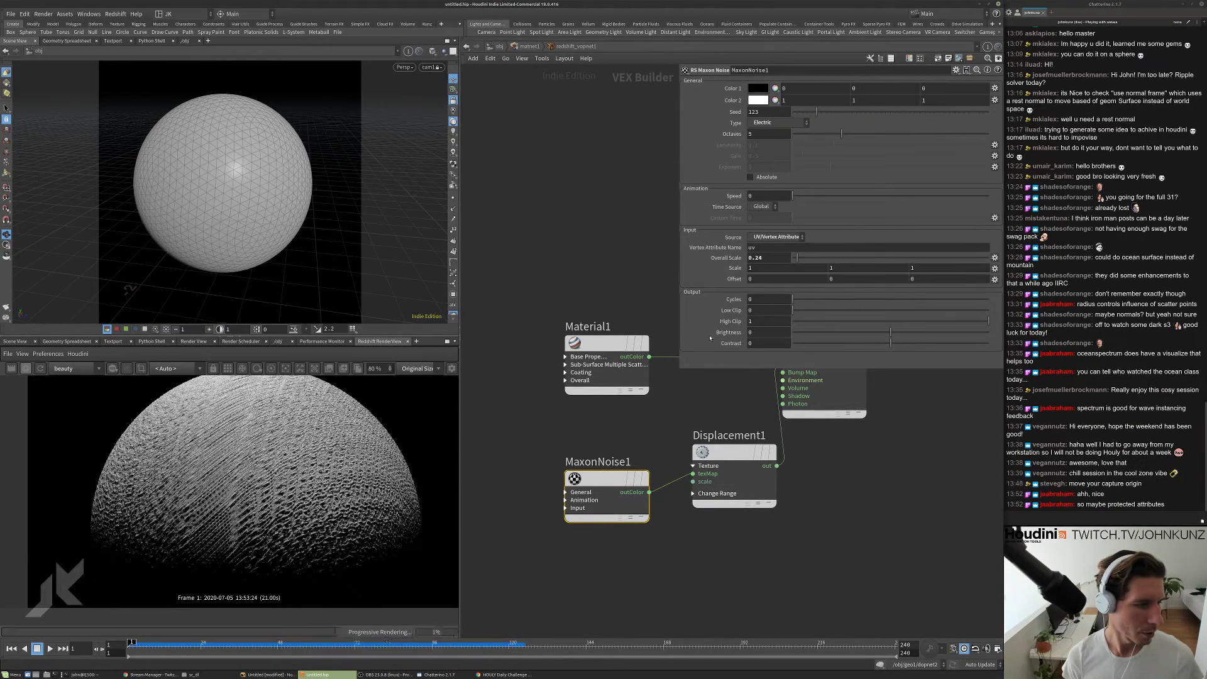
scroll(343, 475, "up", 5)
scroll(343, 475, "down", 5)
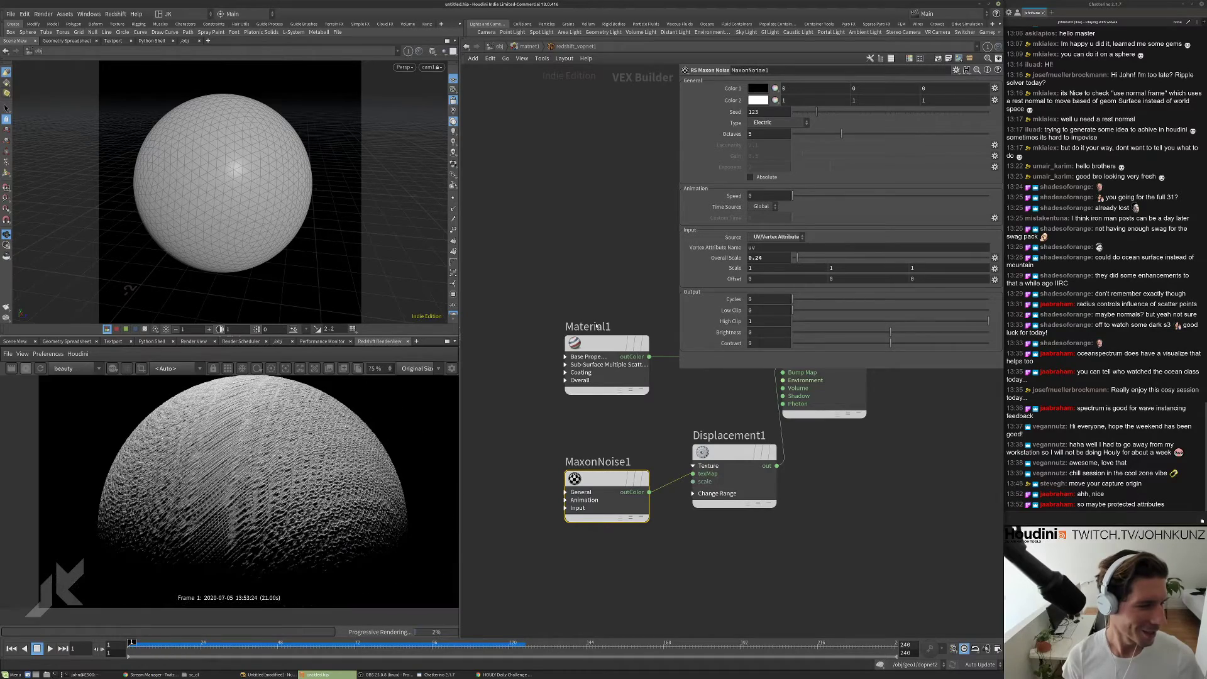
- Set the Overall Scale of MaxonNoise1 to 2.53 and inspect the render both close up and as a whole
left_click(842, 258)
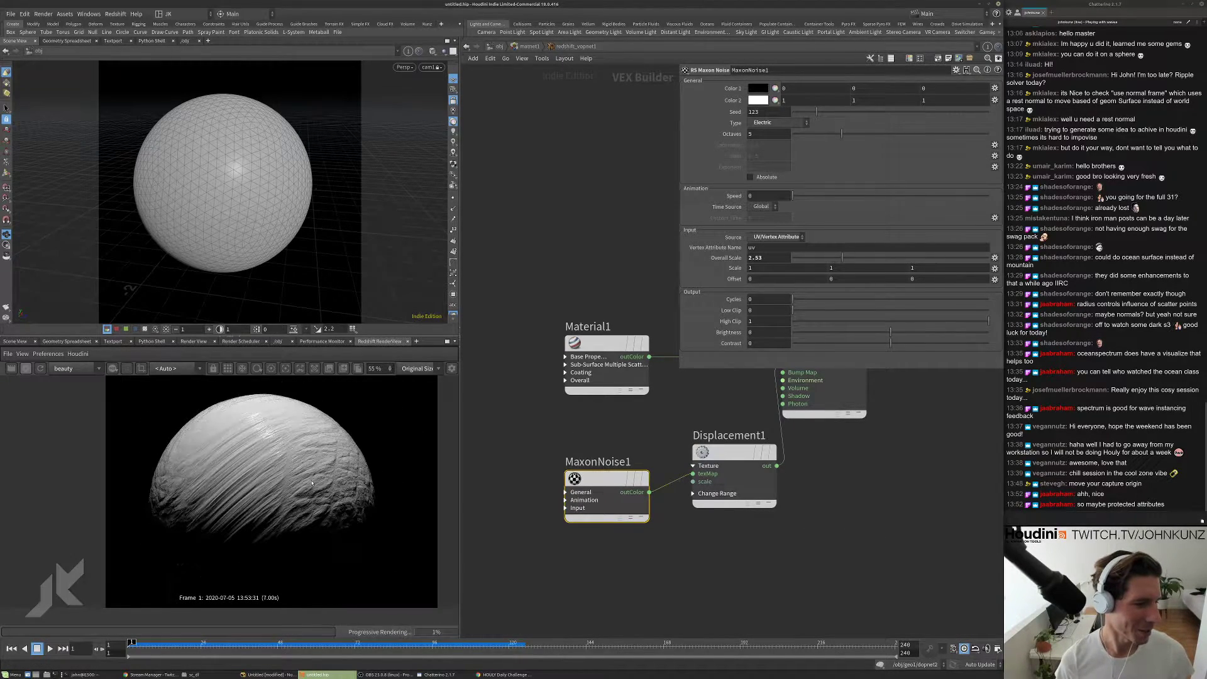
scroll(334, 485, "up", 1)
scroll(350, 466, "up", 1)
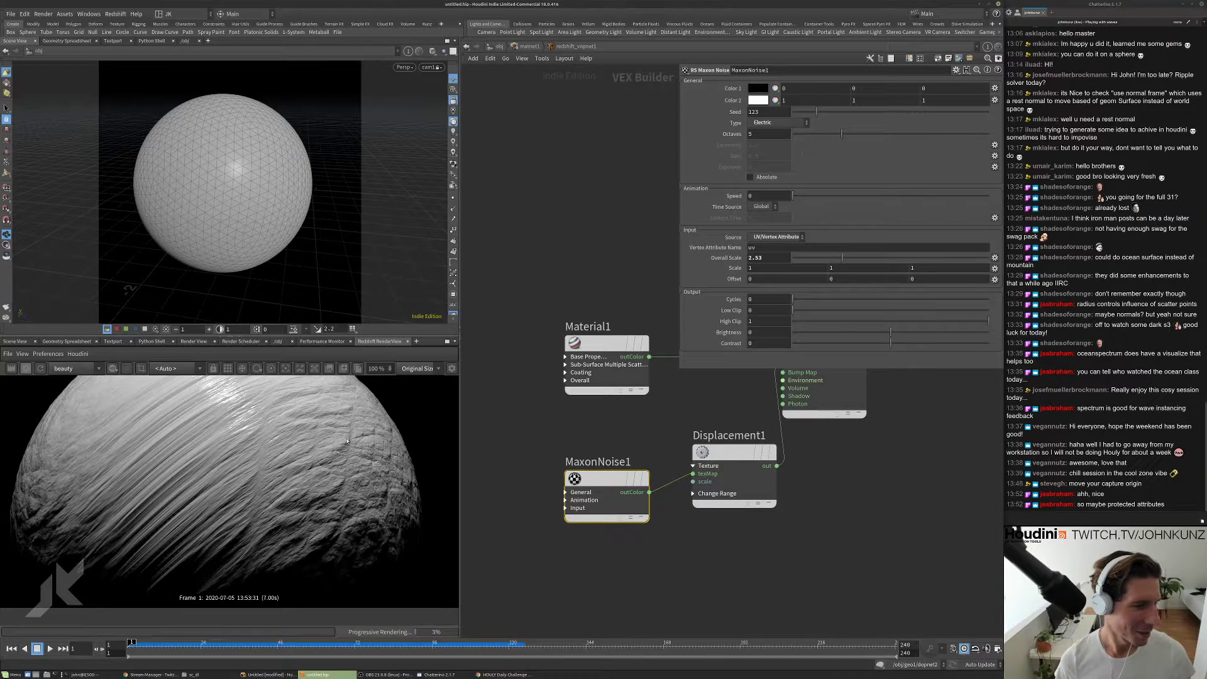
scroll(347, 442, "up", 5)
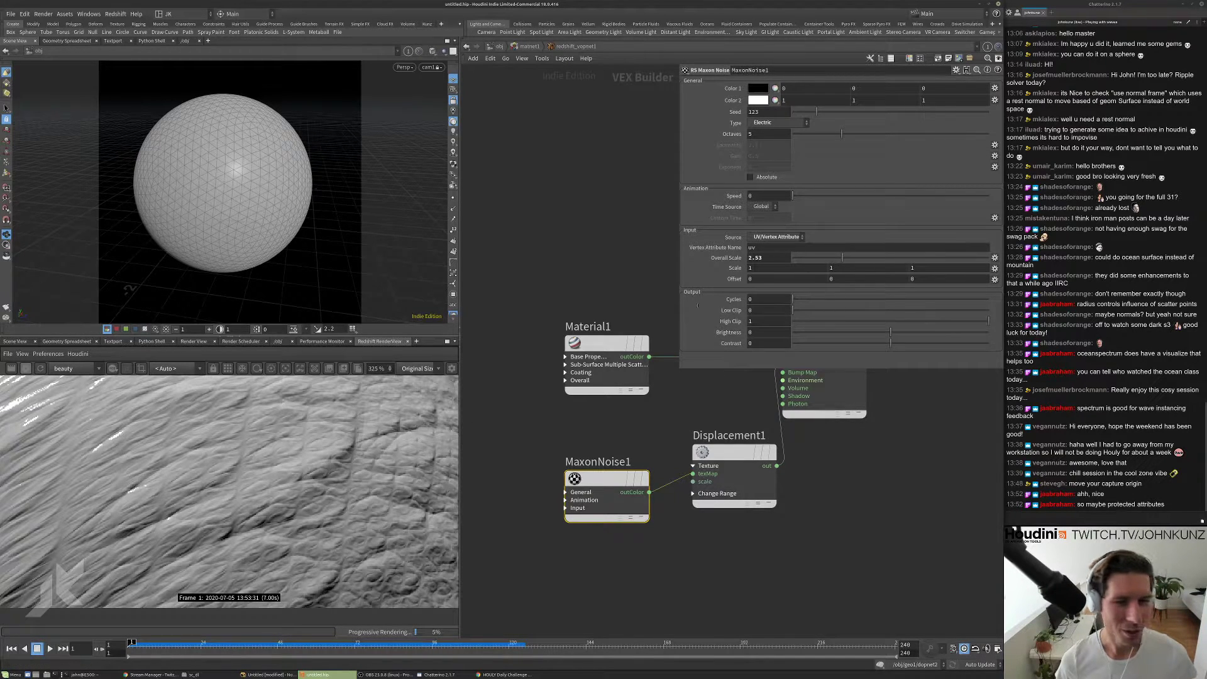
scroll(324, 491, "down", 3)
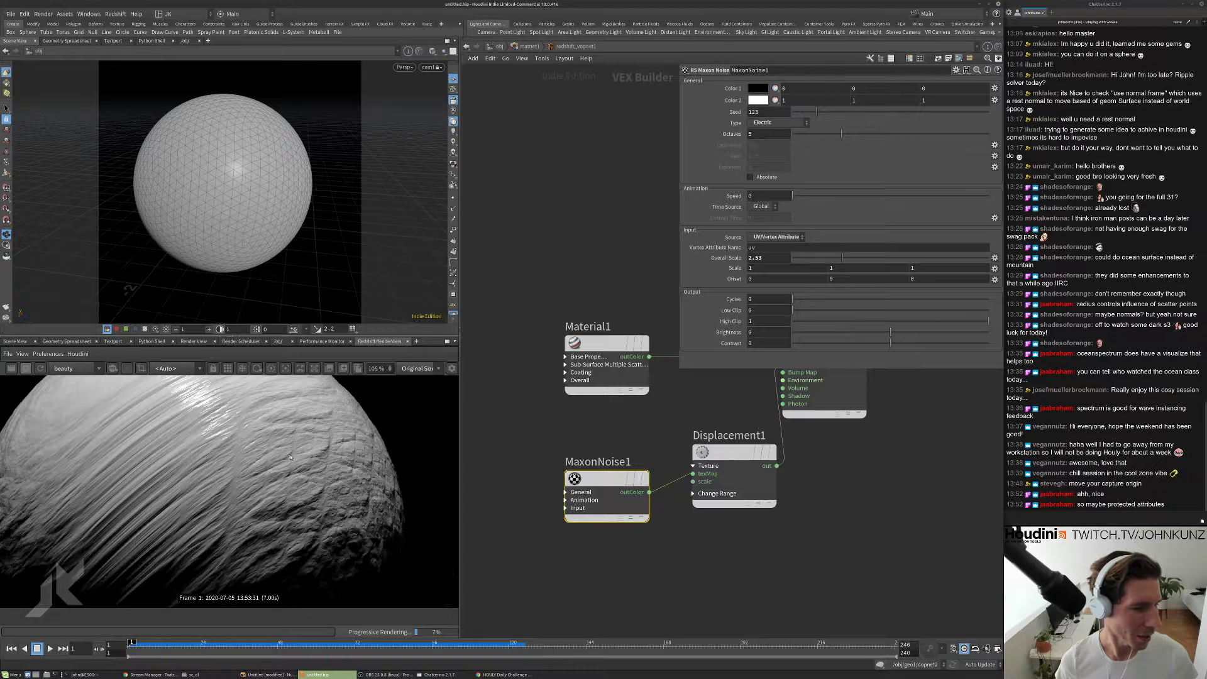
scroll(318, 453, "up", 4)
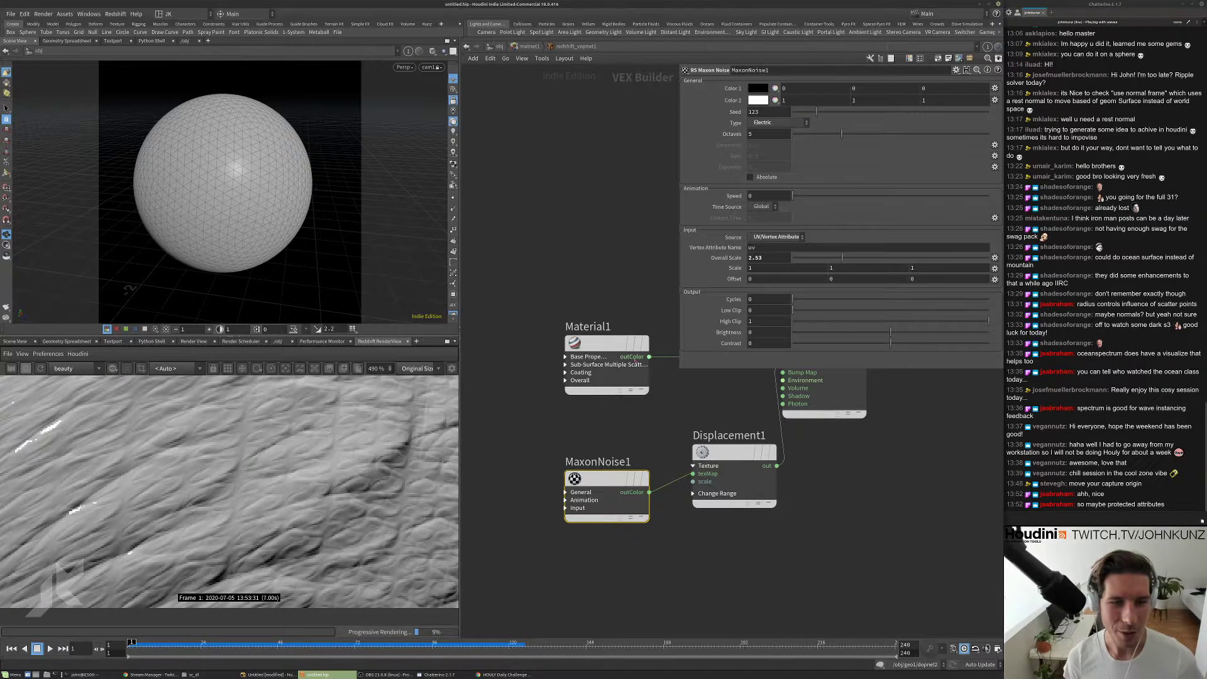
scroll(237, 428, "down", 9)
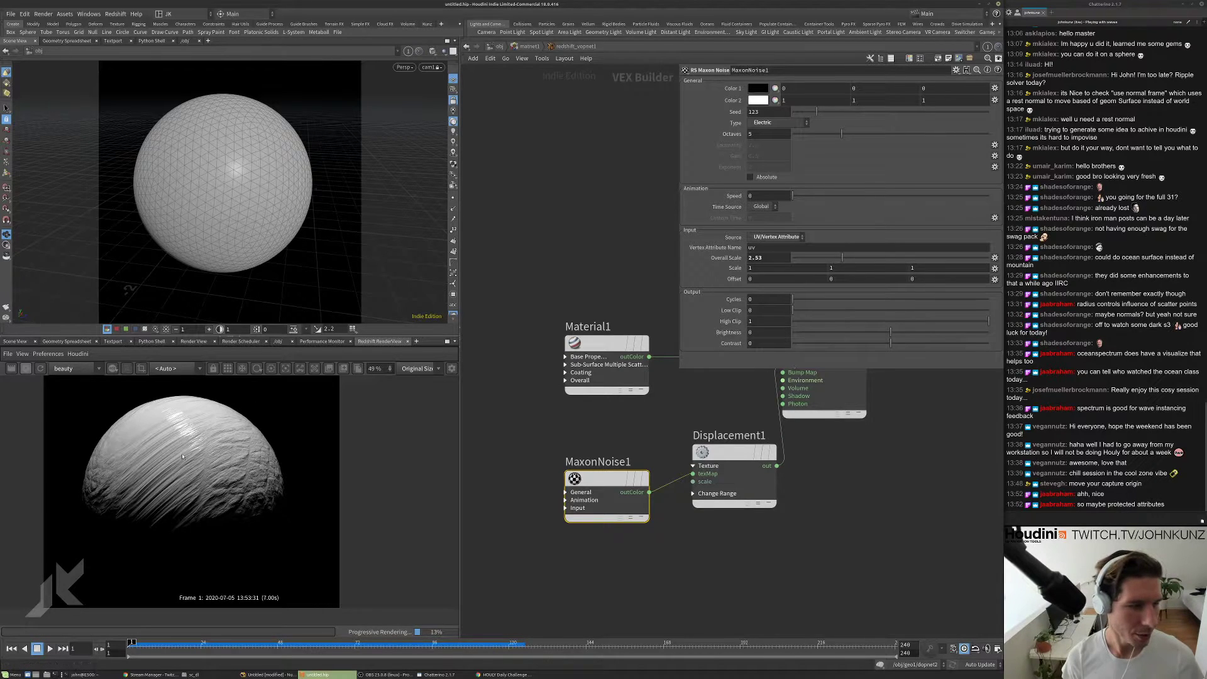
scroll(217, 417, "up", 3)
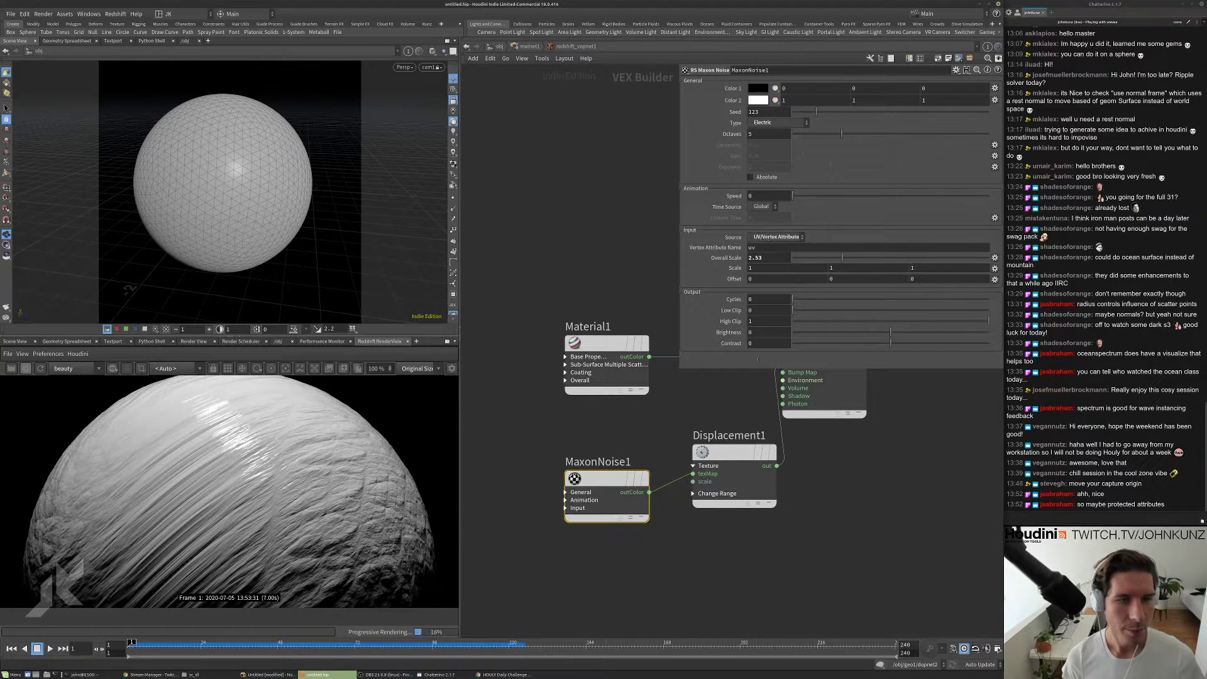
- Change the MaxonNoise1 noise type to Cranal and inspect the new pattern in the Redshift render
left_click_drag(734, 481, 732, 473)
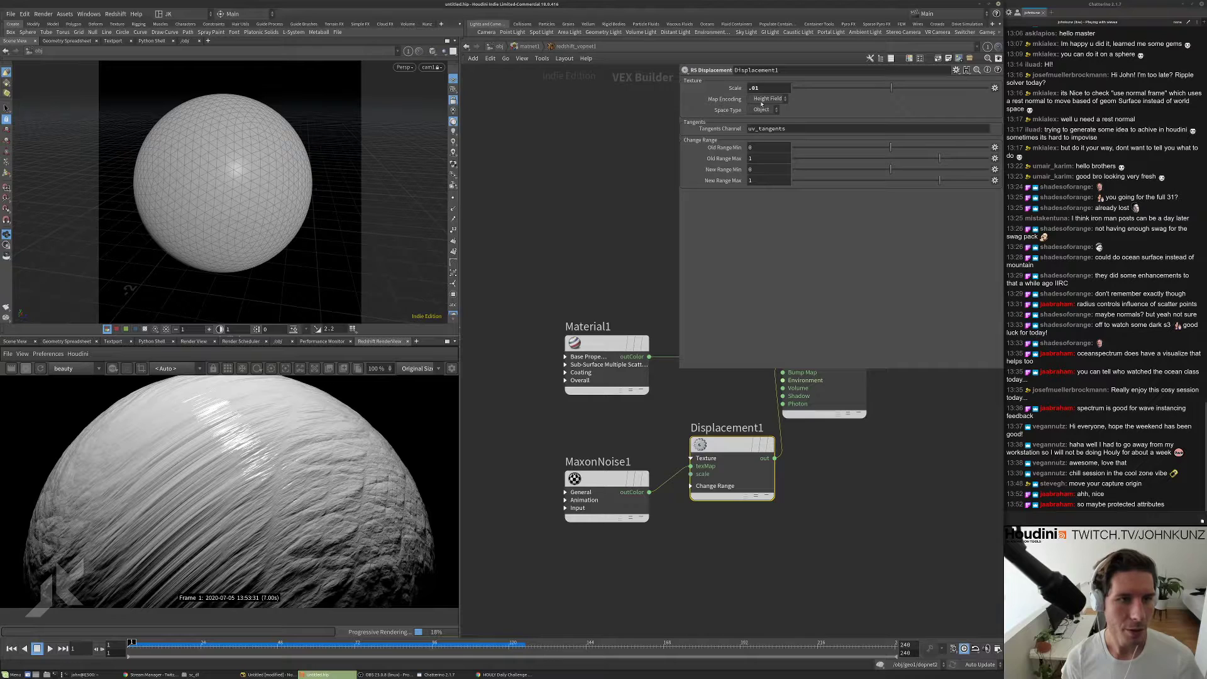
left_click(628, 503)
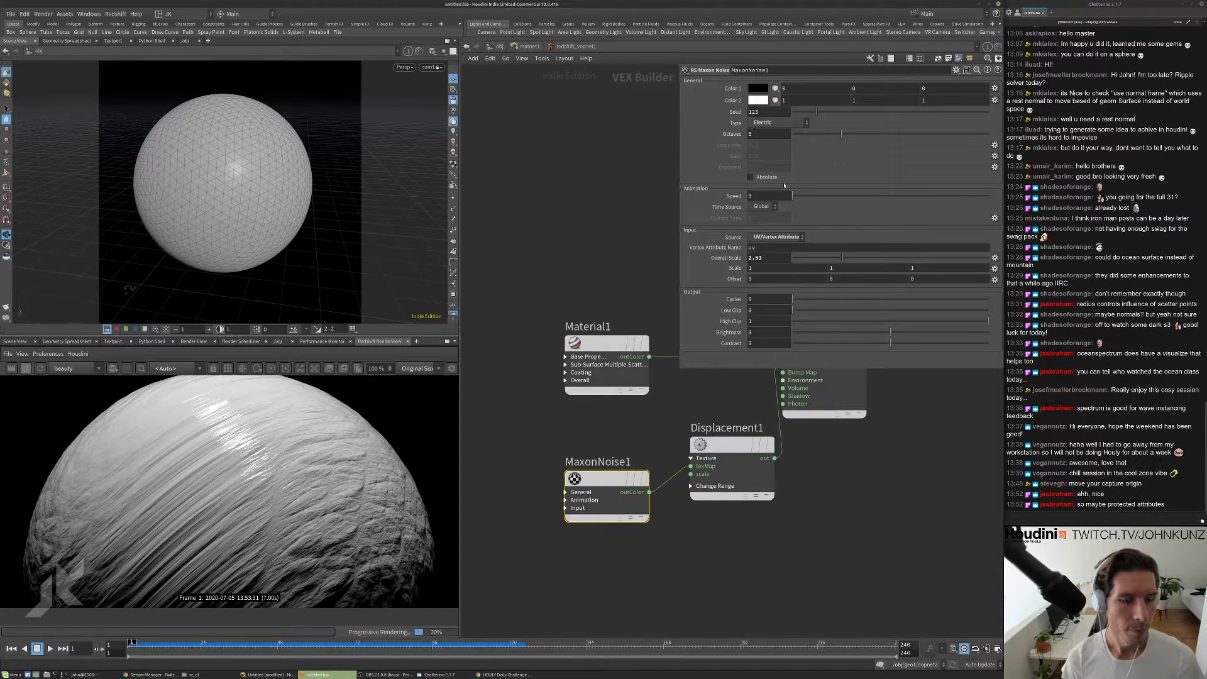
left_click(776, 122)
left_click(764, 171)
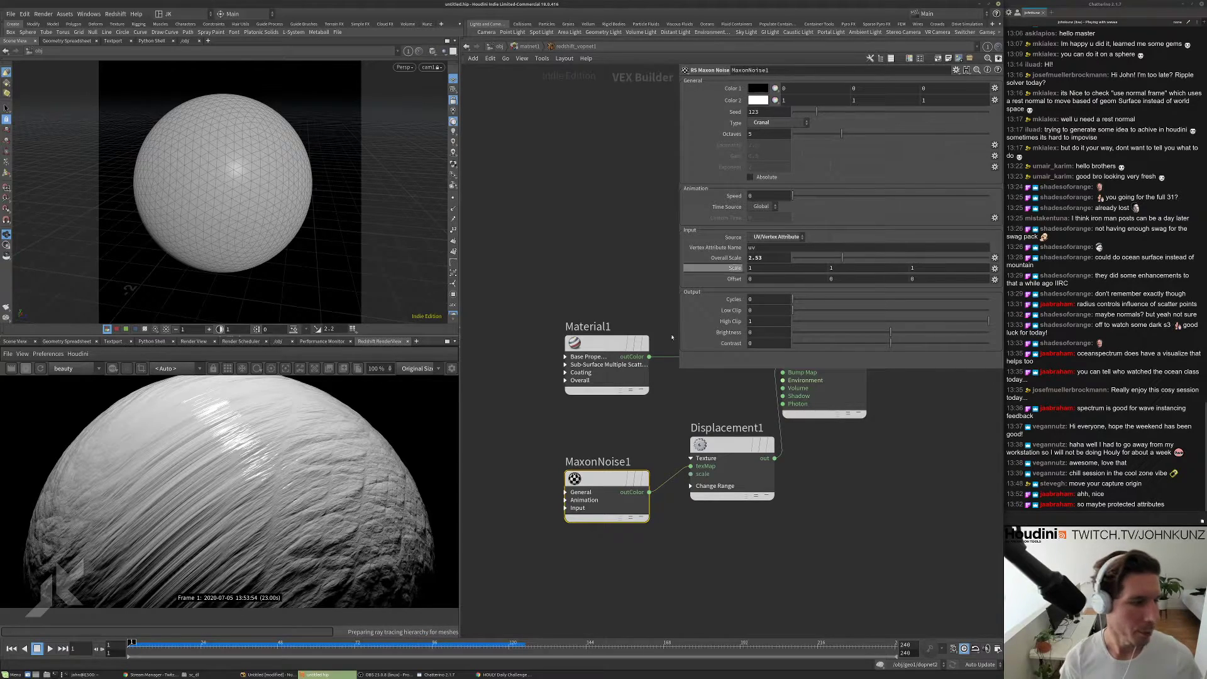
scroll(290, 518, "up", 3)
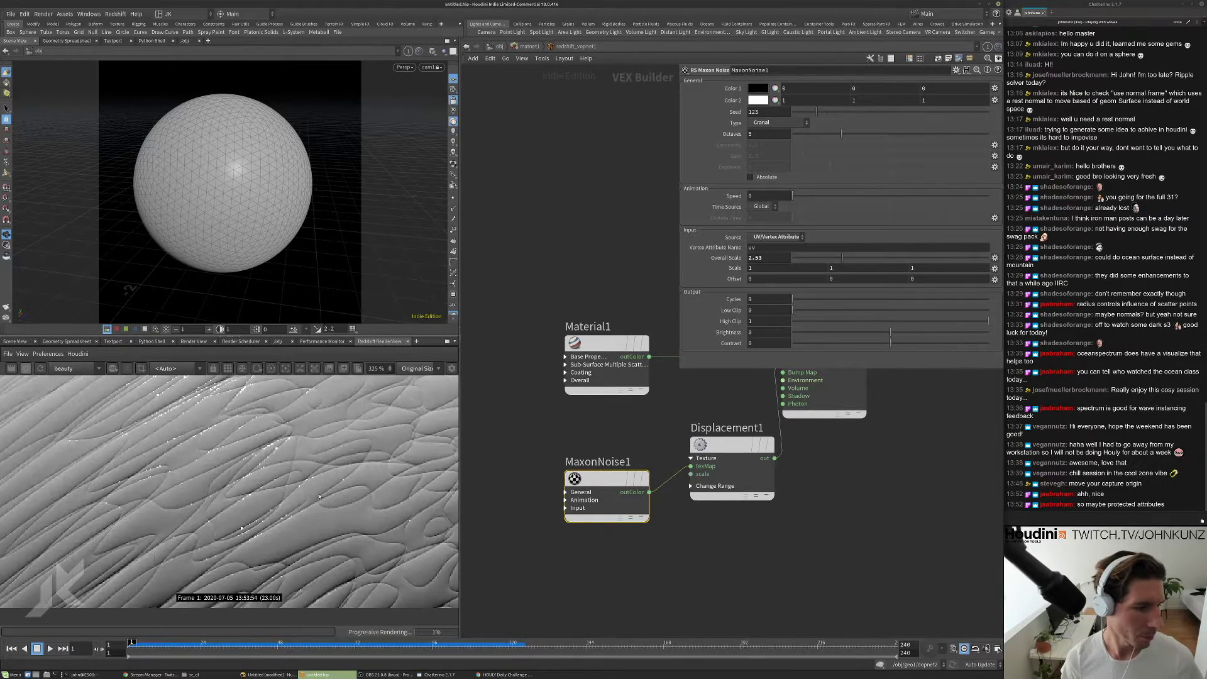
scroll(321, 487, "down", 4)
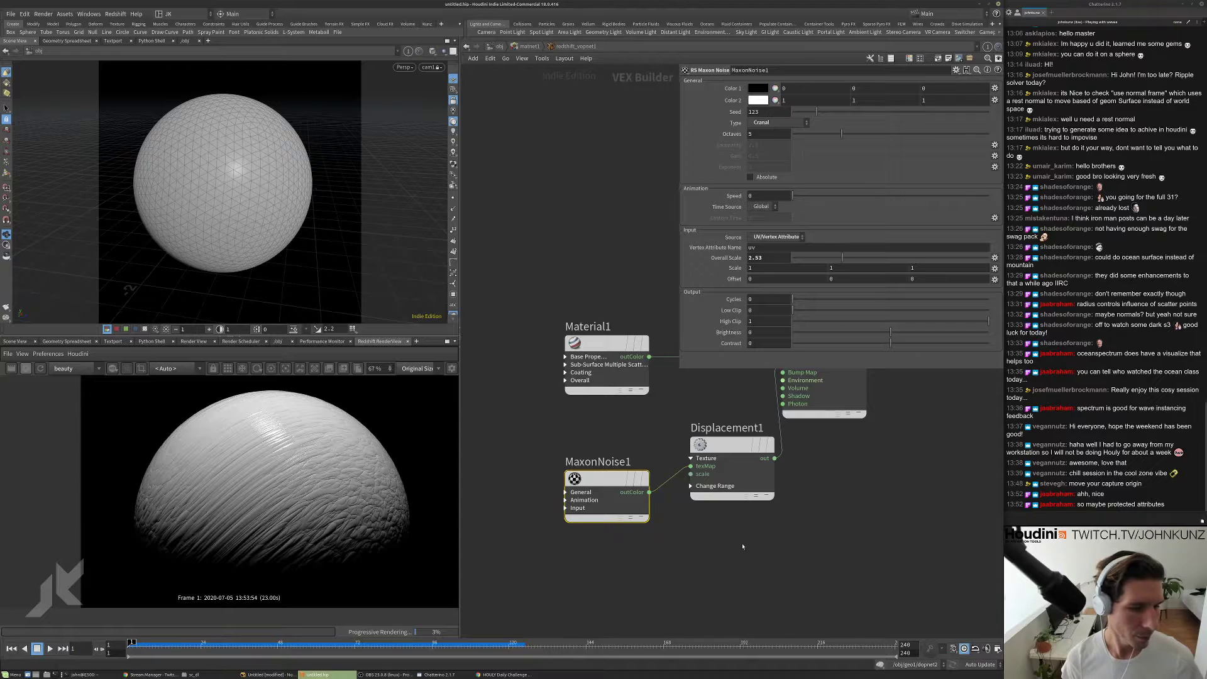
scroll(352, 463, "up", 5)
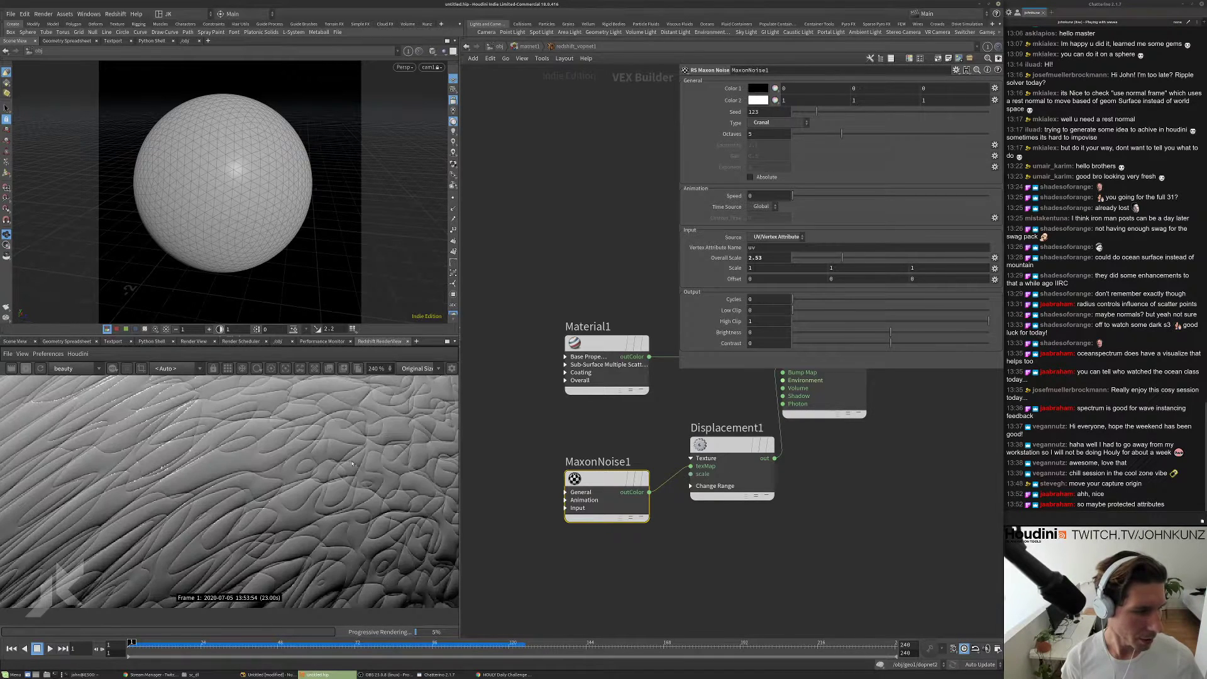
scroll(360, 531, "down", 5)
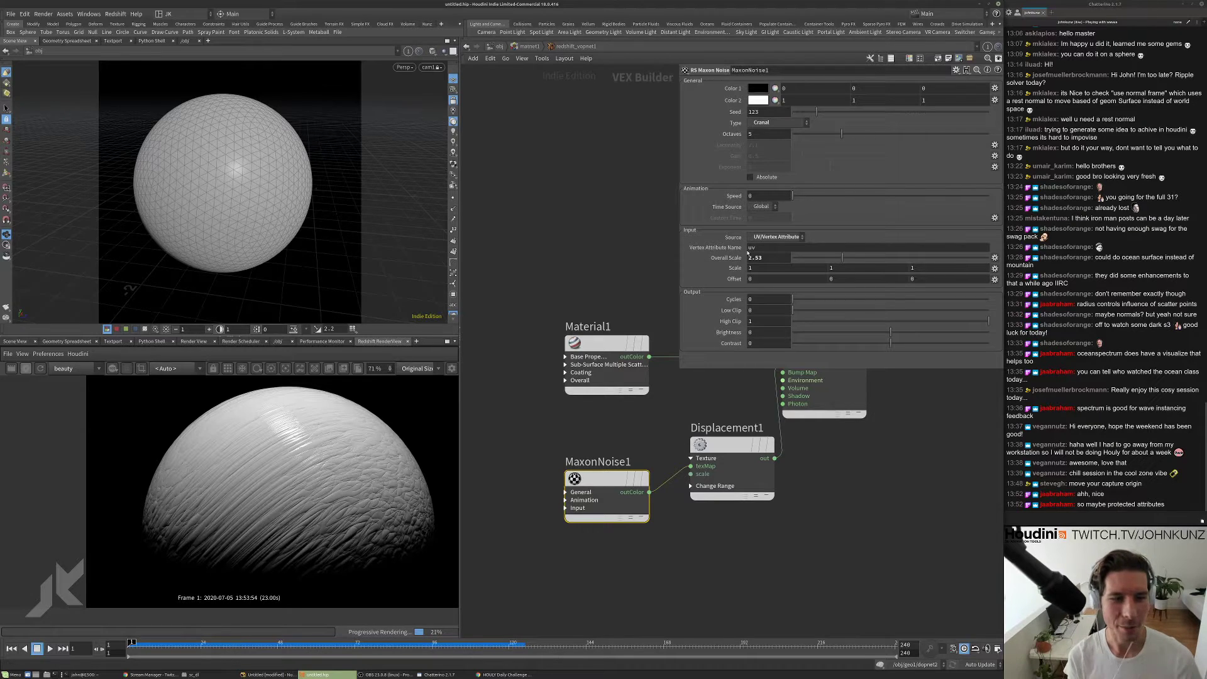
- Set the Overall Scale of MaxonNoise1 to 6
left_click_drag(767, 257, 732, 258)
type("6")
key("Return")
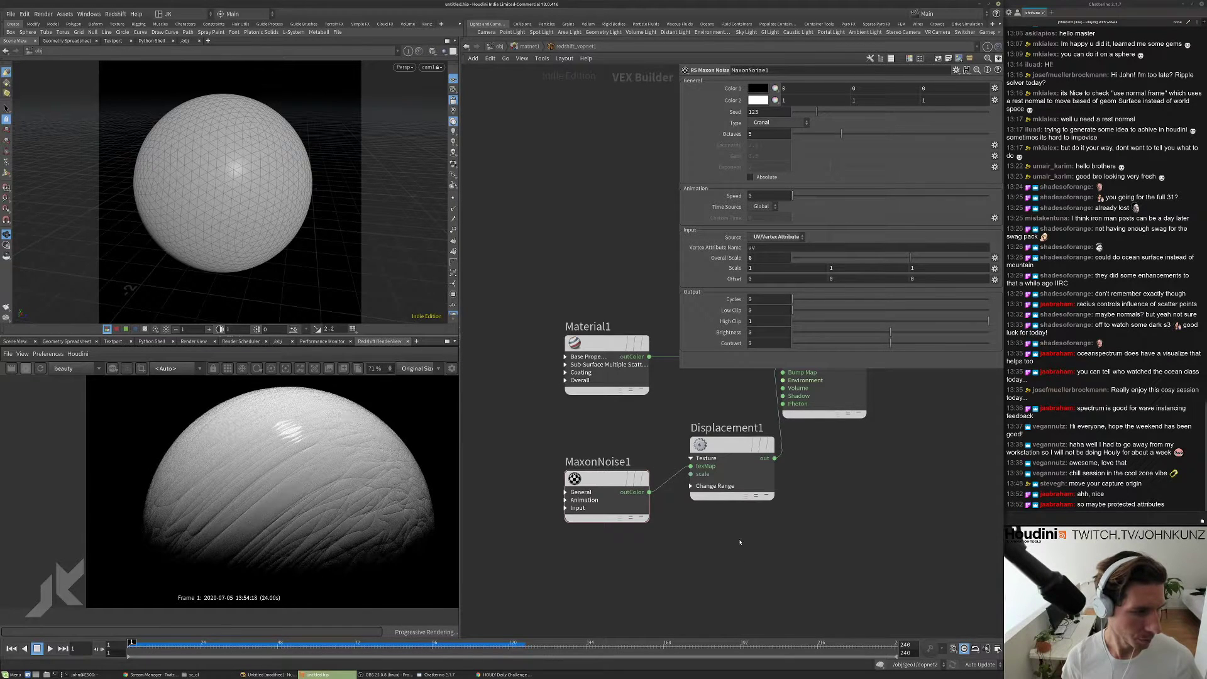
- Set the New Range Min of the Displacement1 node to -1
left_click(734, 495)
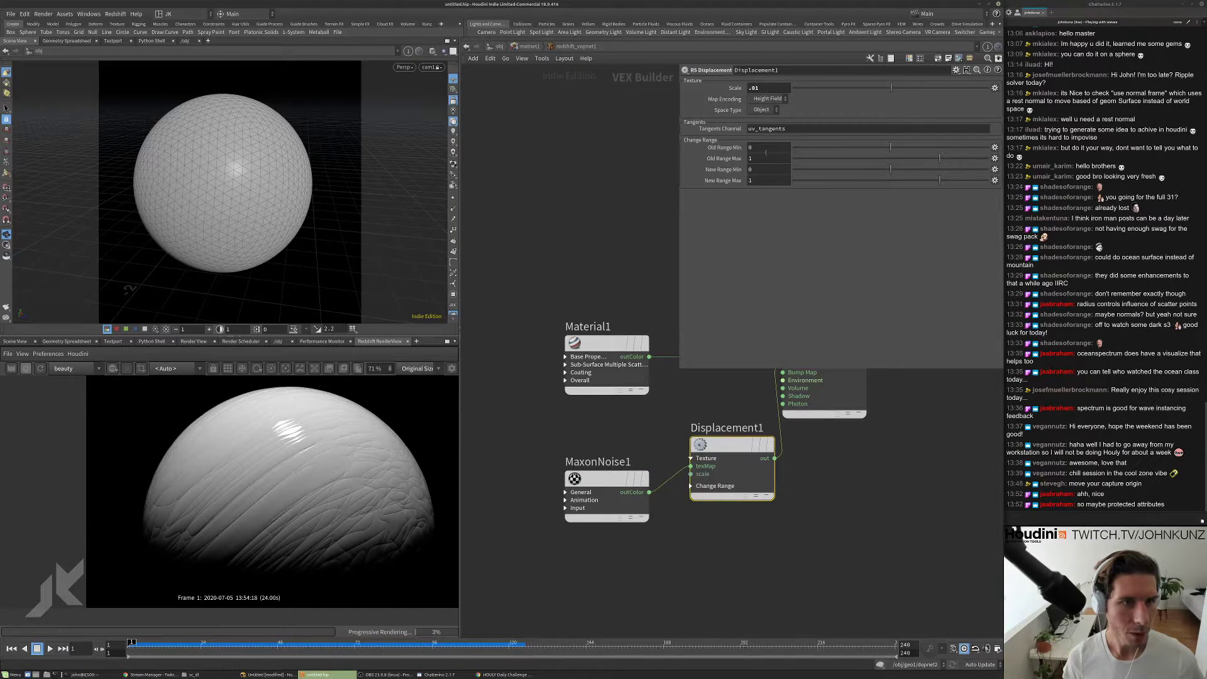
left_click(763, 170)
type("-1")
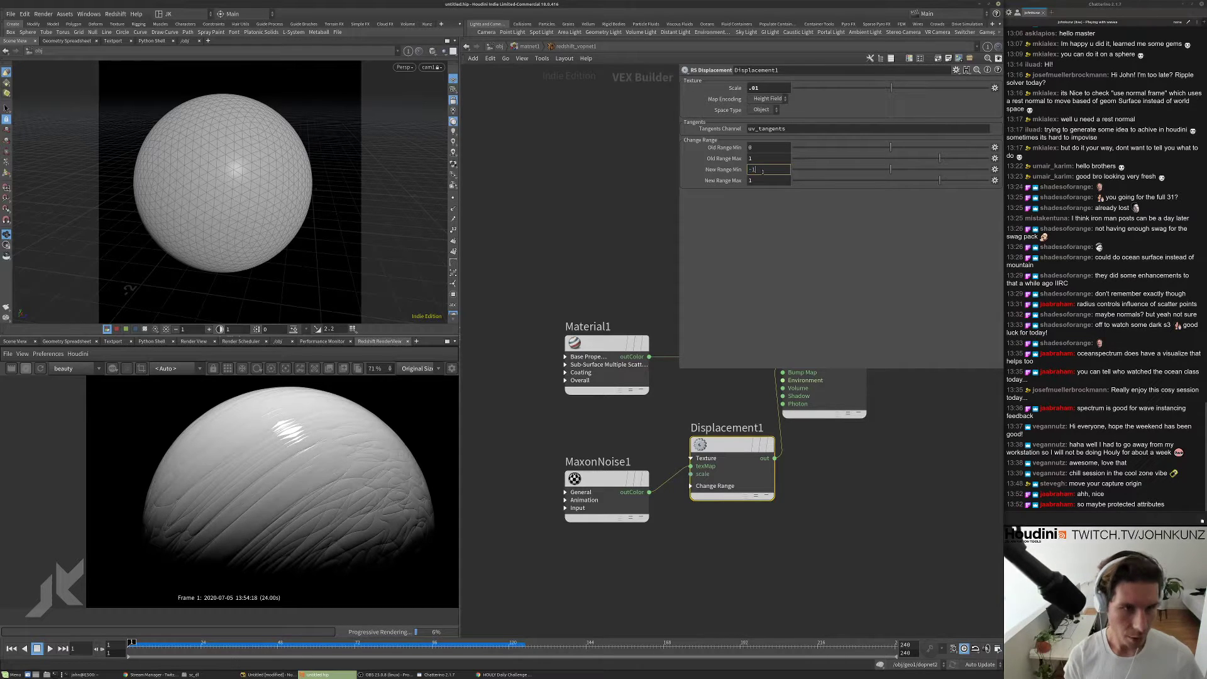
key("Return")
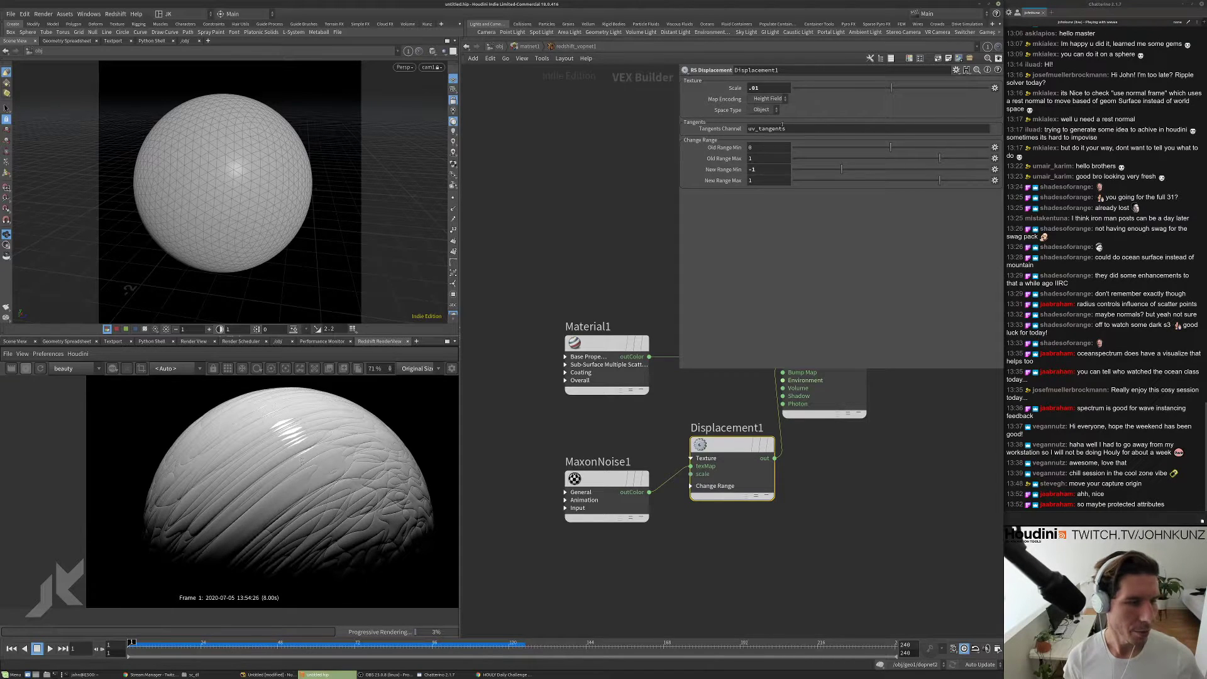
- Set the Displacement1 scale to .075 and inspect the displaced sphere in the render at several zoom levels
type(".075")
key("Return")
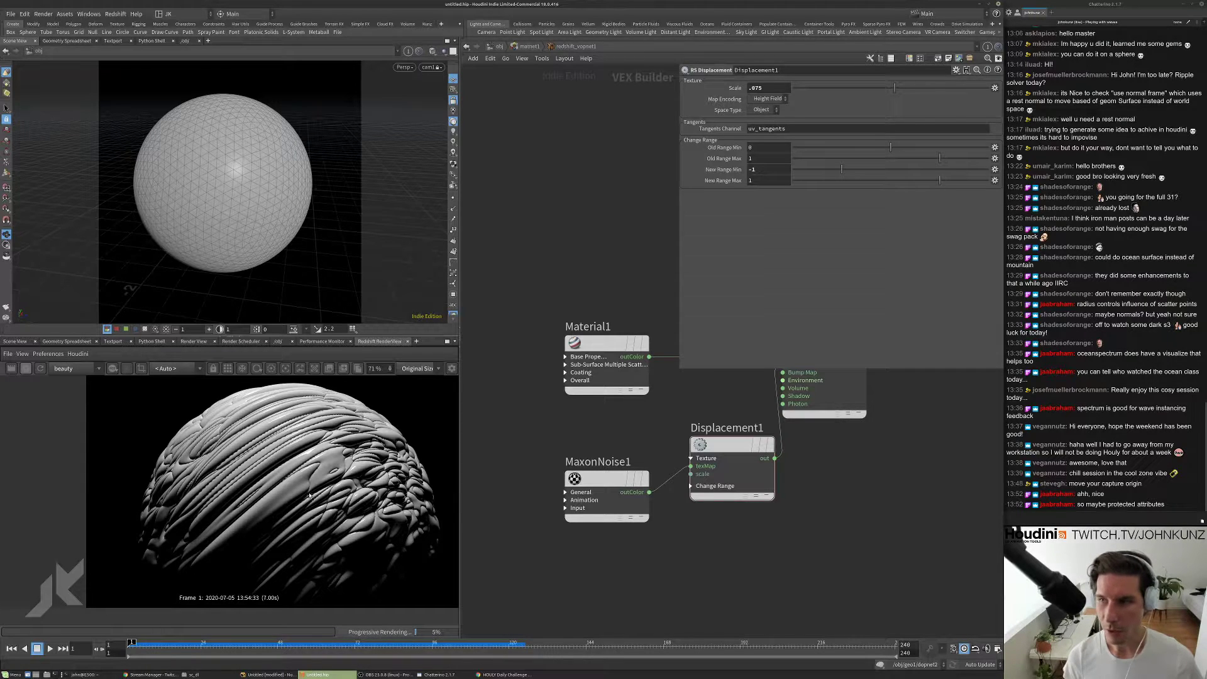
scroll(295, 444, "down", 2)
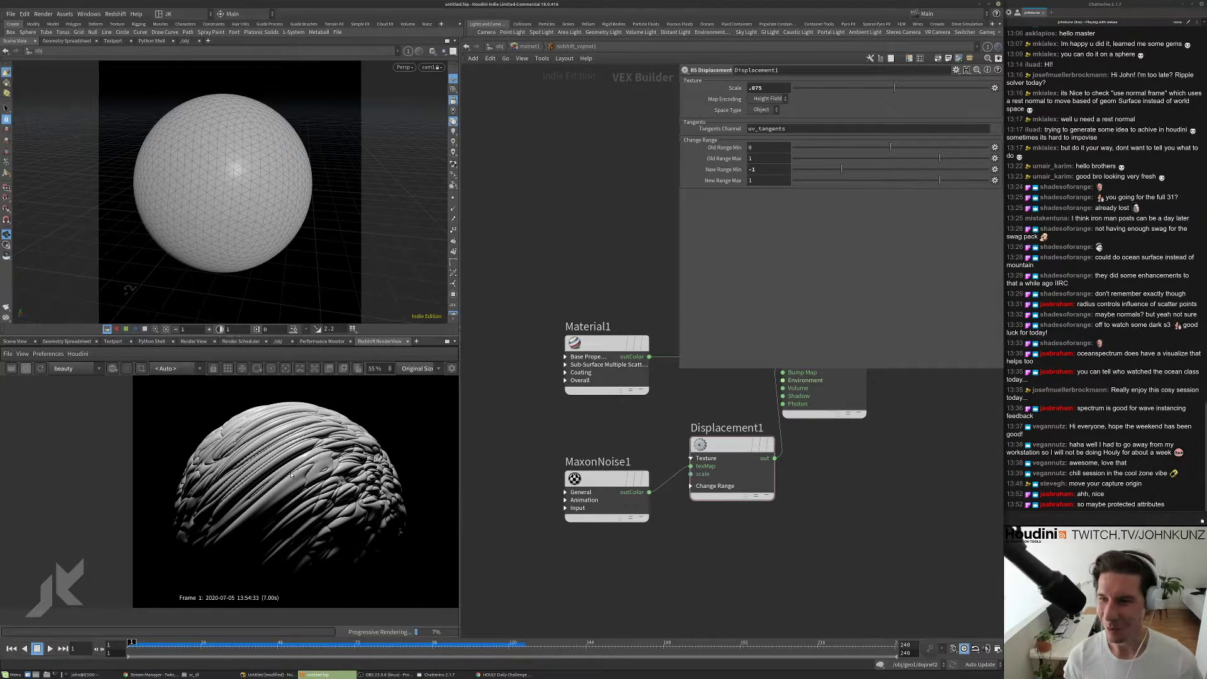
scroll(291, 475, "down", 1)
scroll(279, 452, "up", 2)
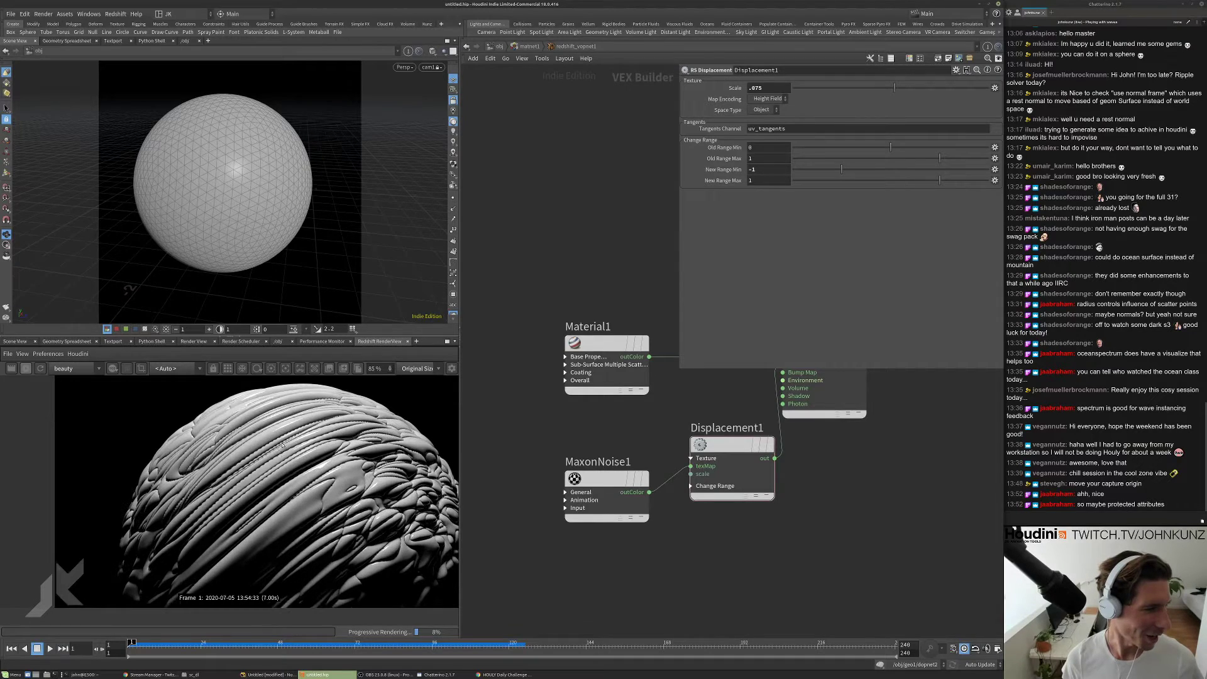
scroll(270, 468, "down", 3)
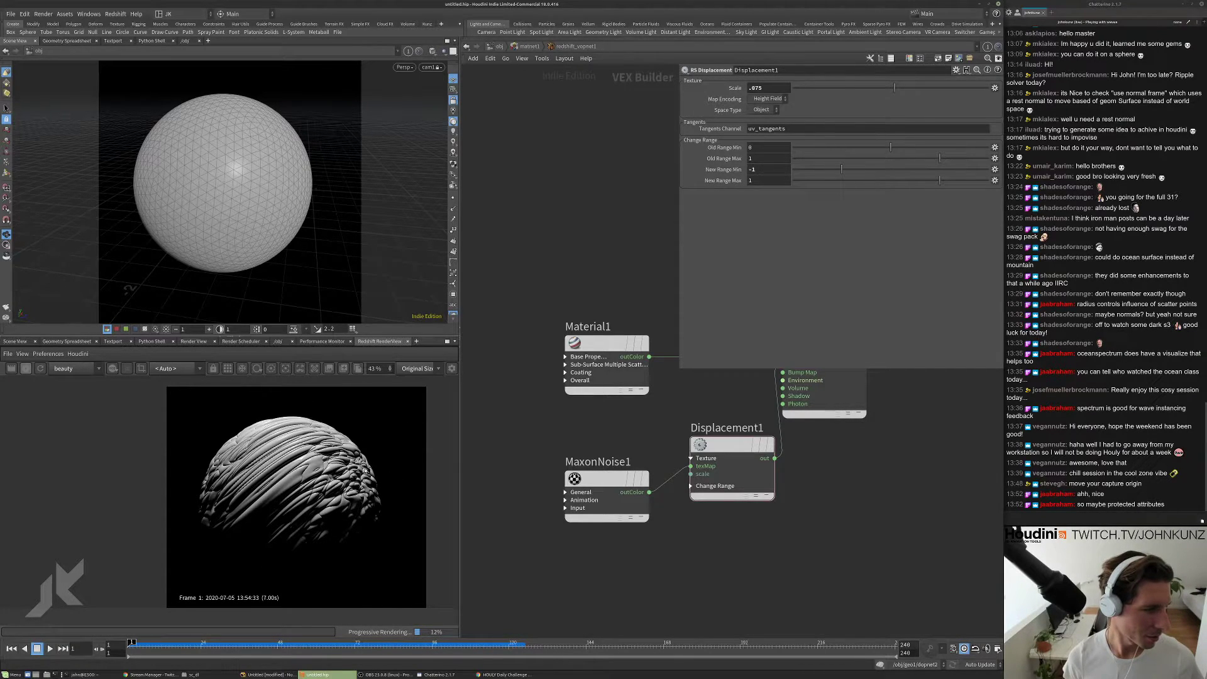
scroll(365, 470, "up", 4)
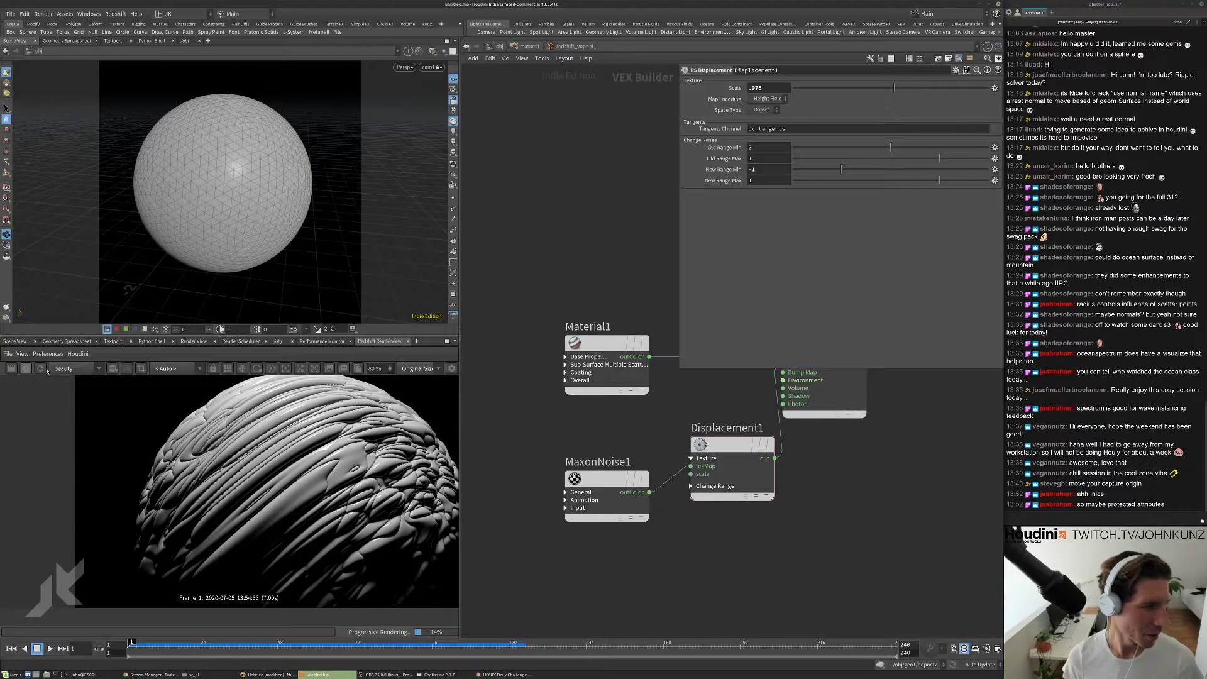
scroll(229, 486, "down", 1)
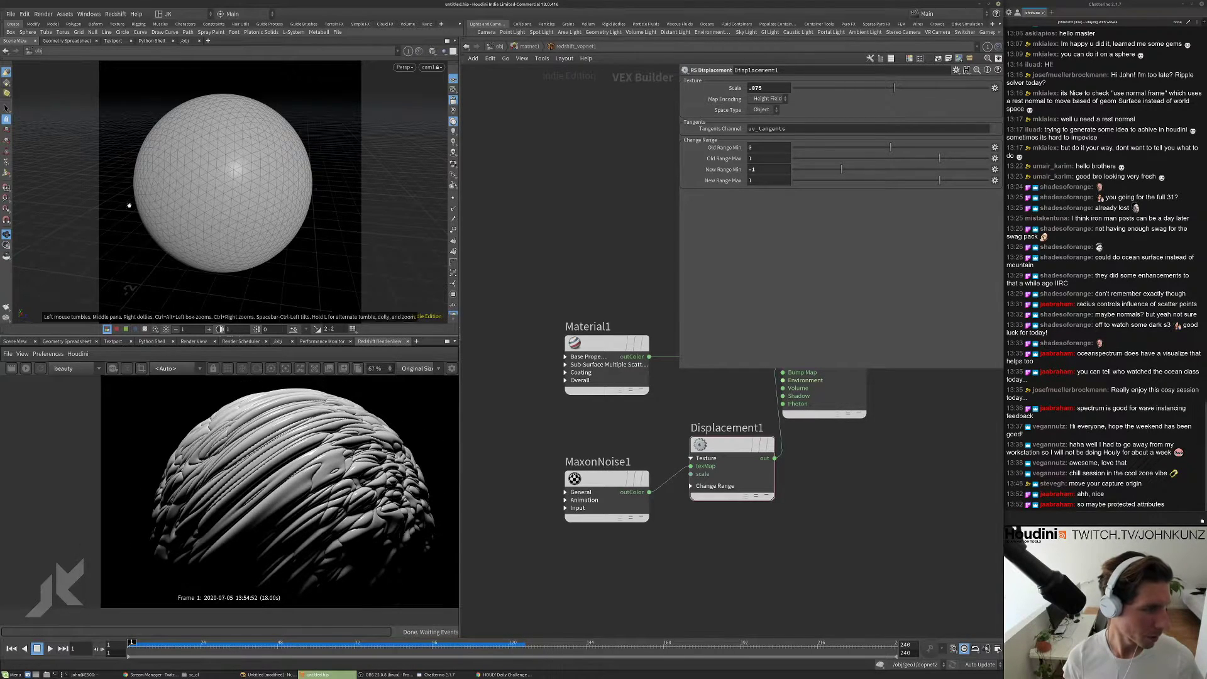
- Start saving the scene under a new name and create the folder 2020_07_05 in /mnt/data/stream/
left_click(11, 14)
left_click(49, 76)
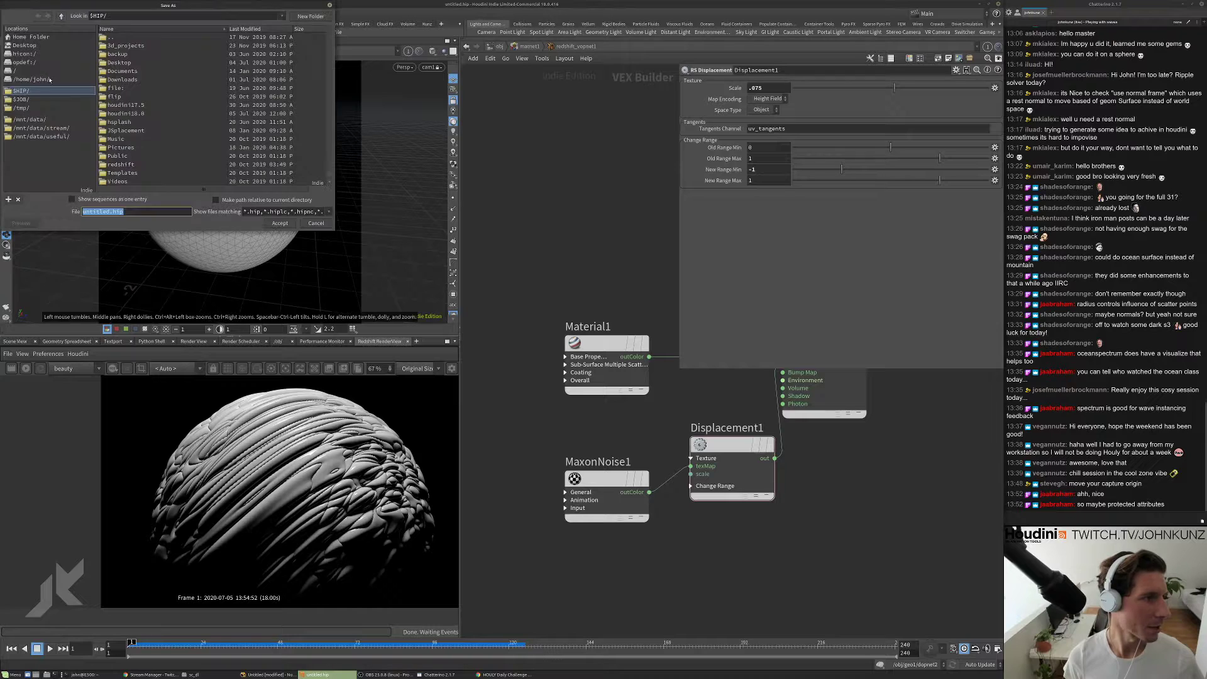
left_click_drag(166, 6, 717, 90)
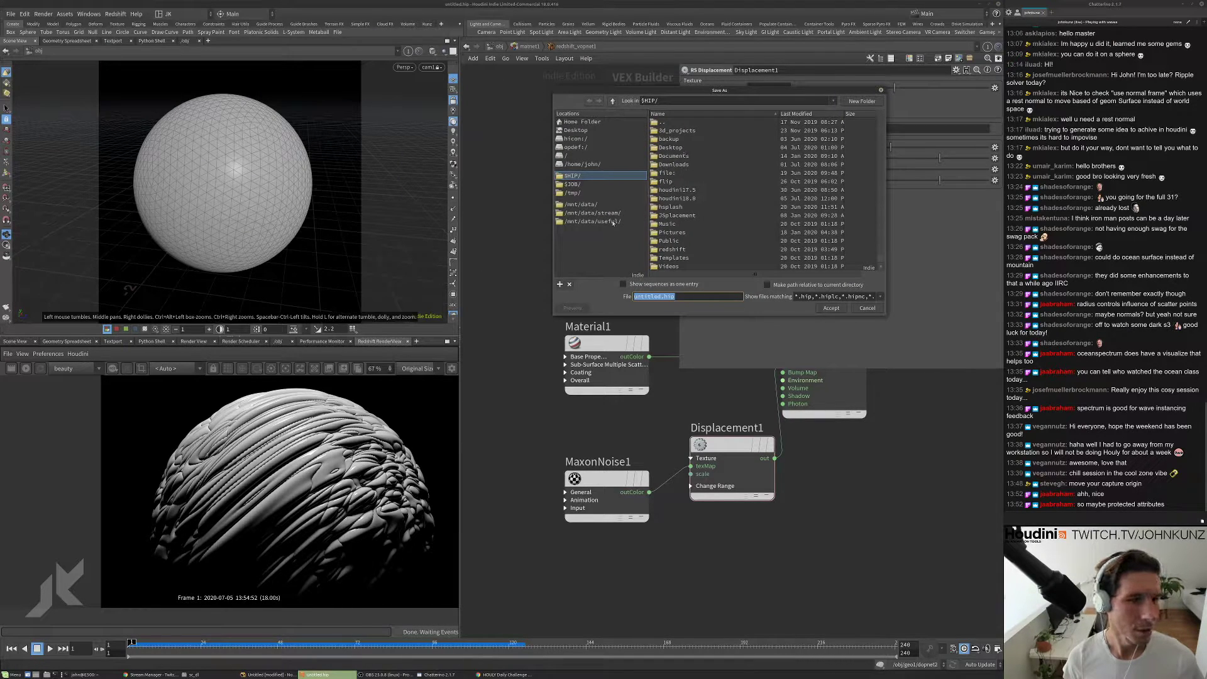
left_click(607, 213)
left_click(859, 101)
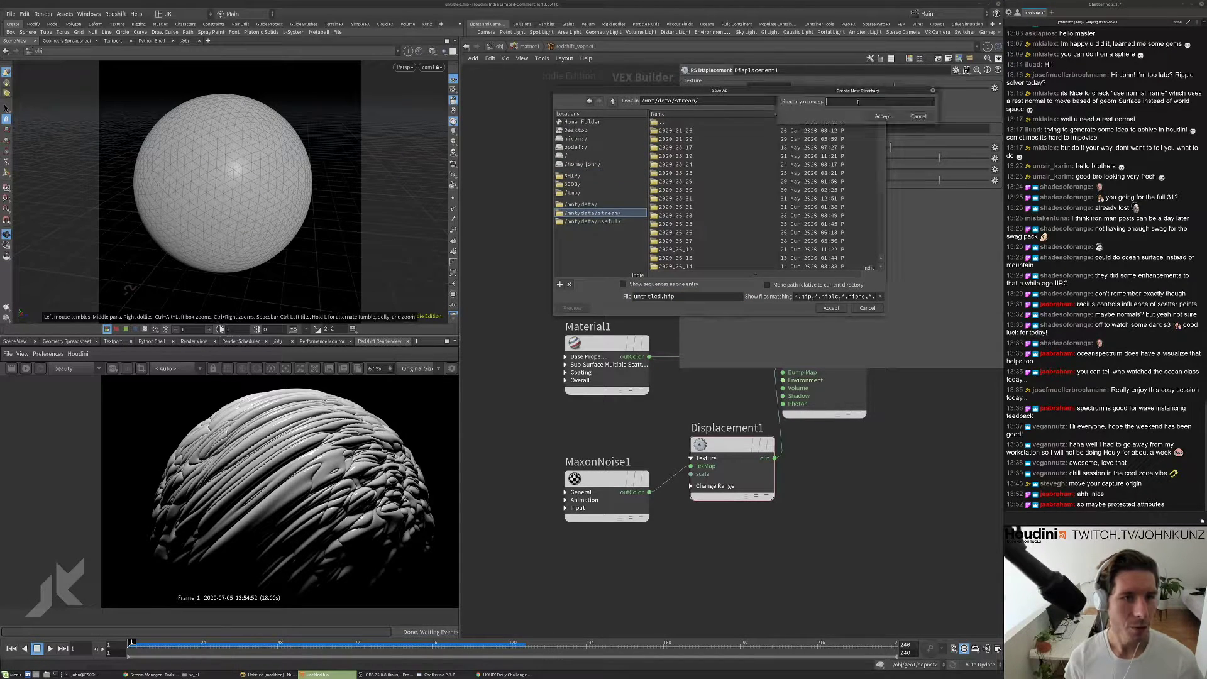
type("2020_")
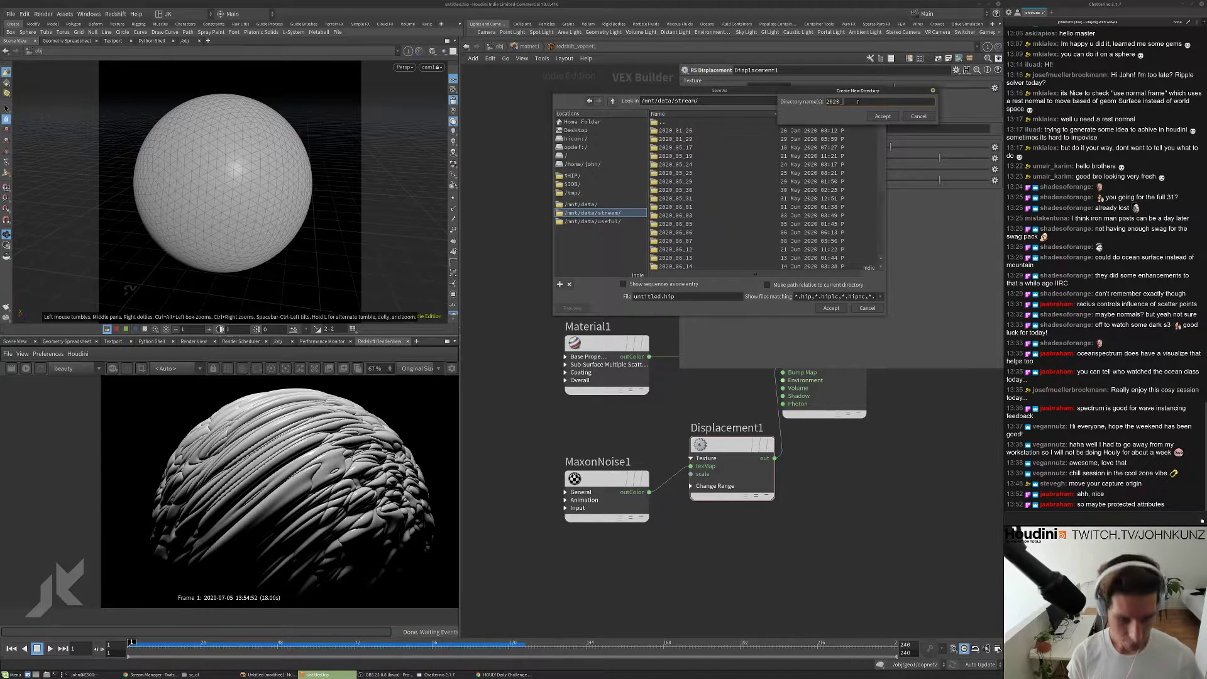
type("07")
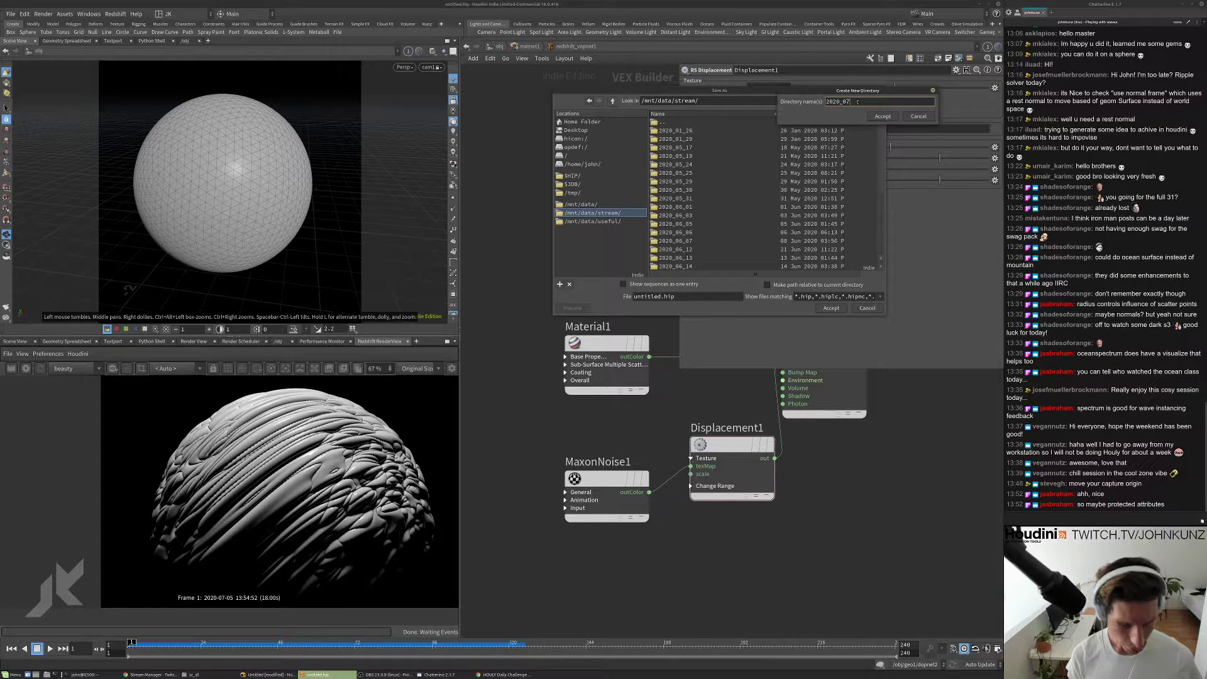
type("_05")
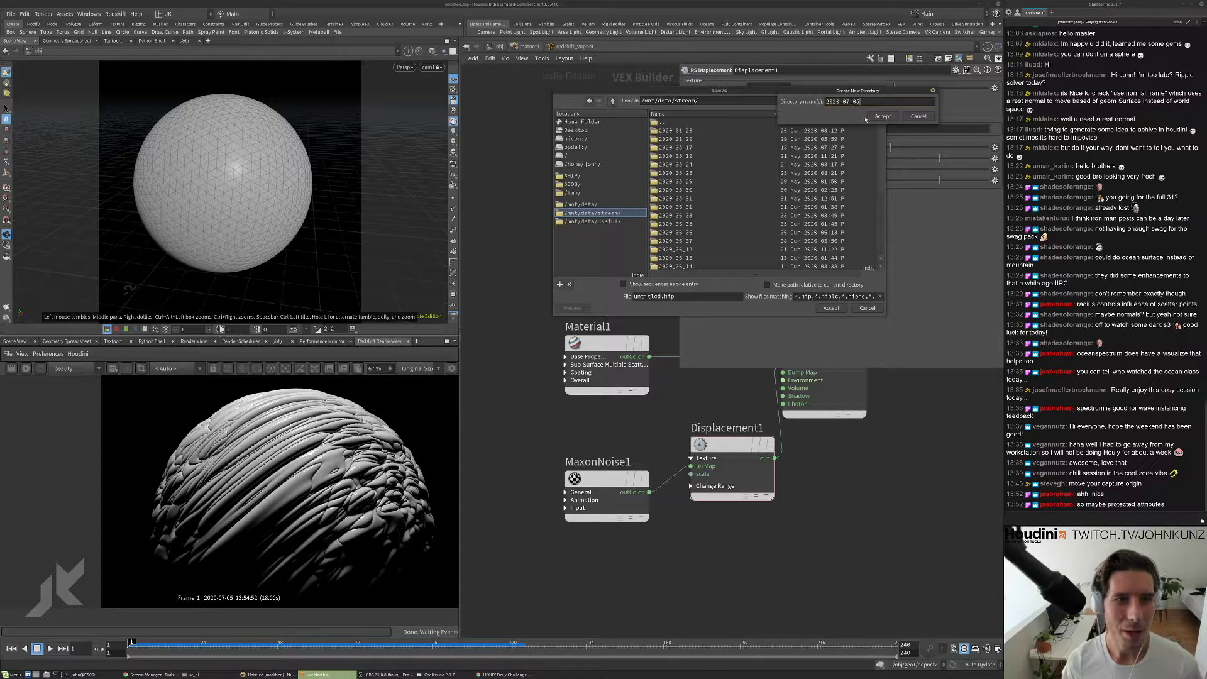
left_click(878, 119)
- Create a scenes subfolder inside 2020_07_05 and save the scene there as wave_ideas.v1
left_click(861, 103)
type("scenes")
key("Return")
double_click(653, 296)
type("wave")
type("_ideas")
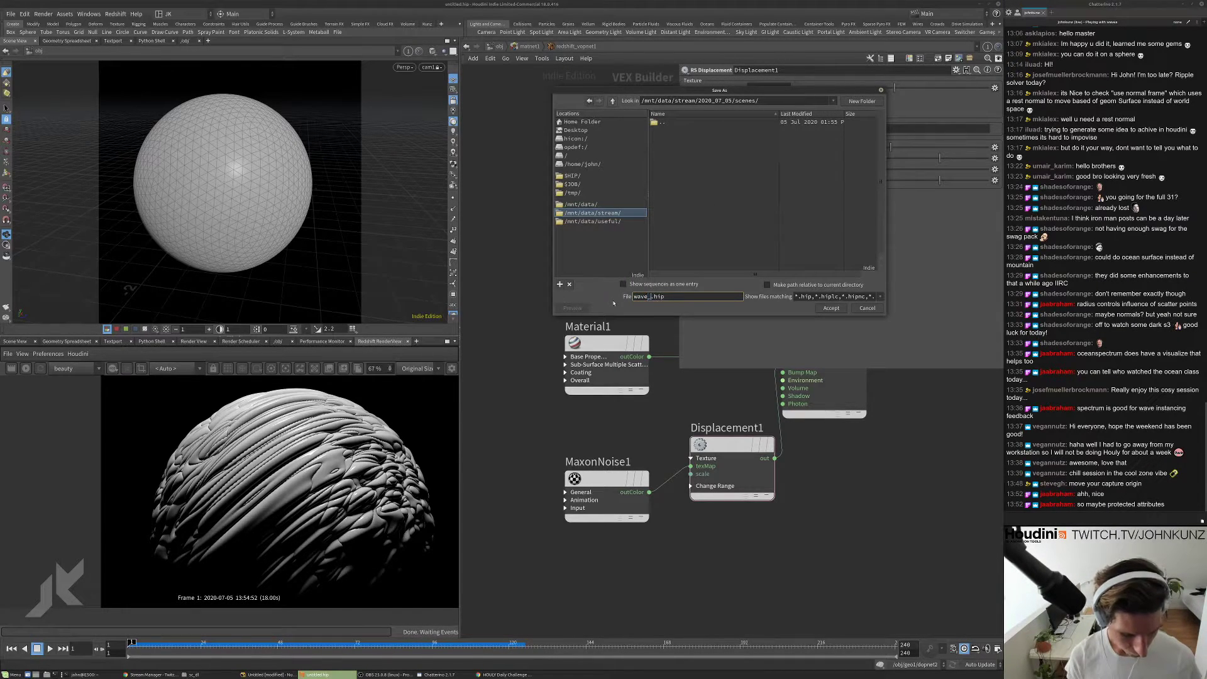
type("/v1")
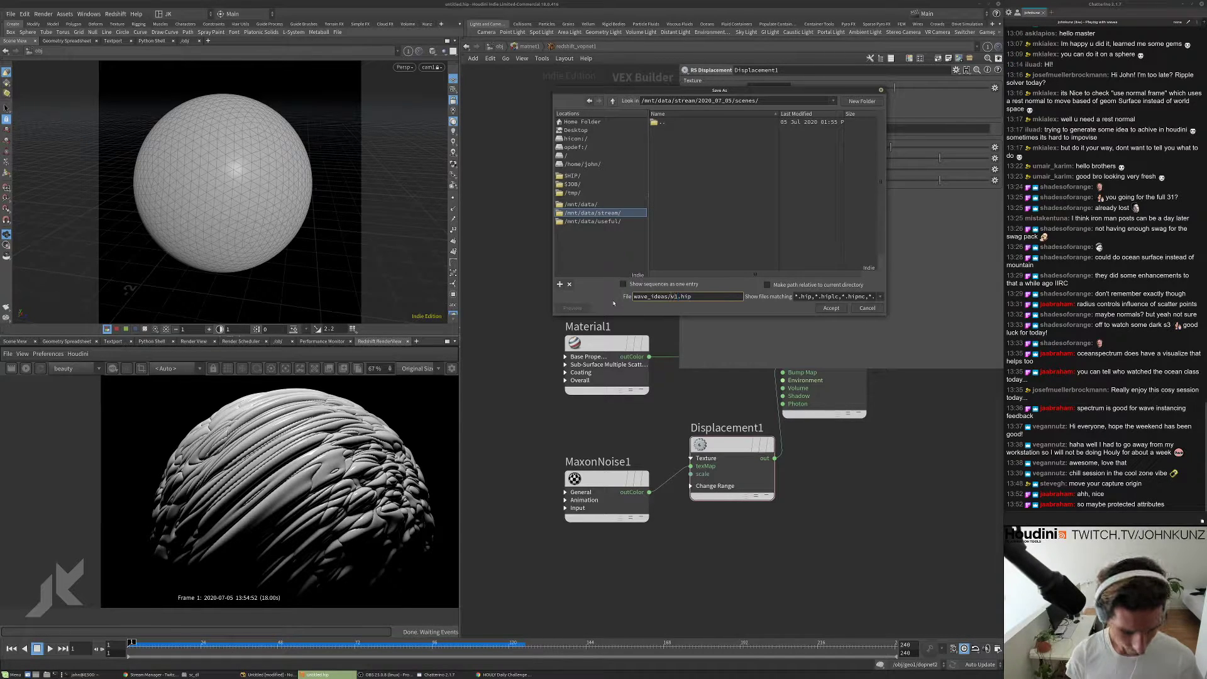
key("Return")
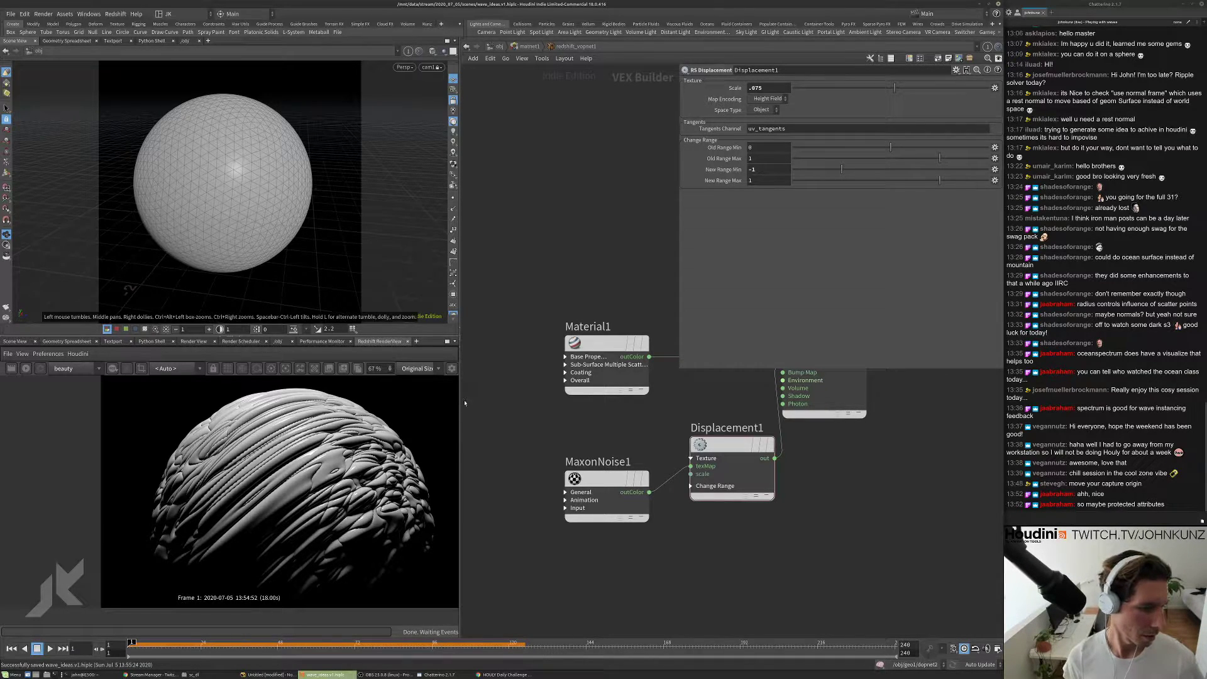
- Close Houdini, switch to the terminal and open ~/houdini18.0/houdini.env in xed
left_click(997, 3)
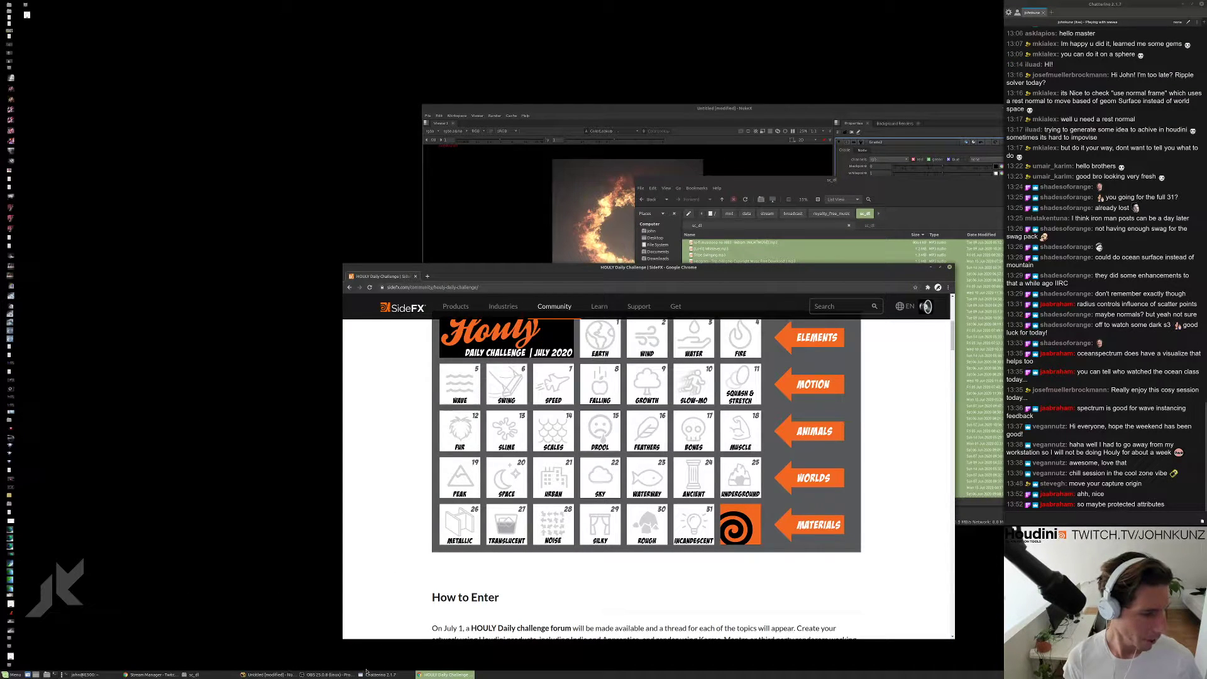
left_click(108, 675)
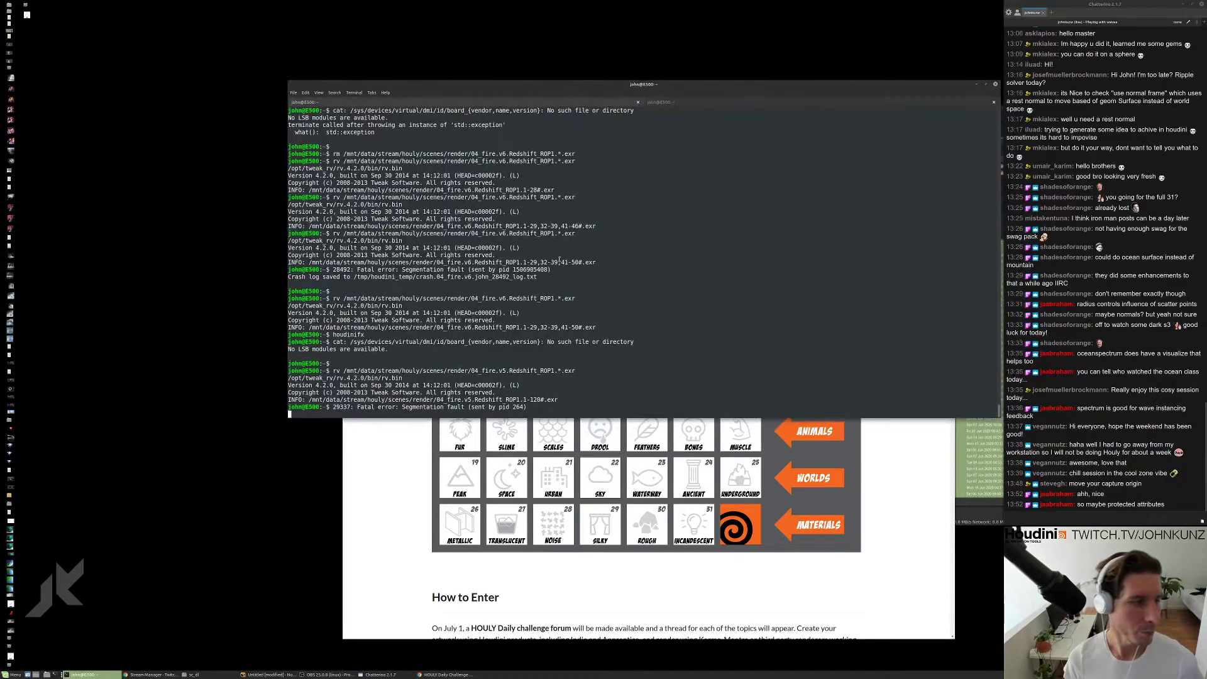
key("Return")
key("Return")
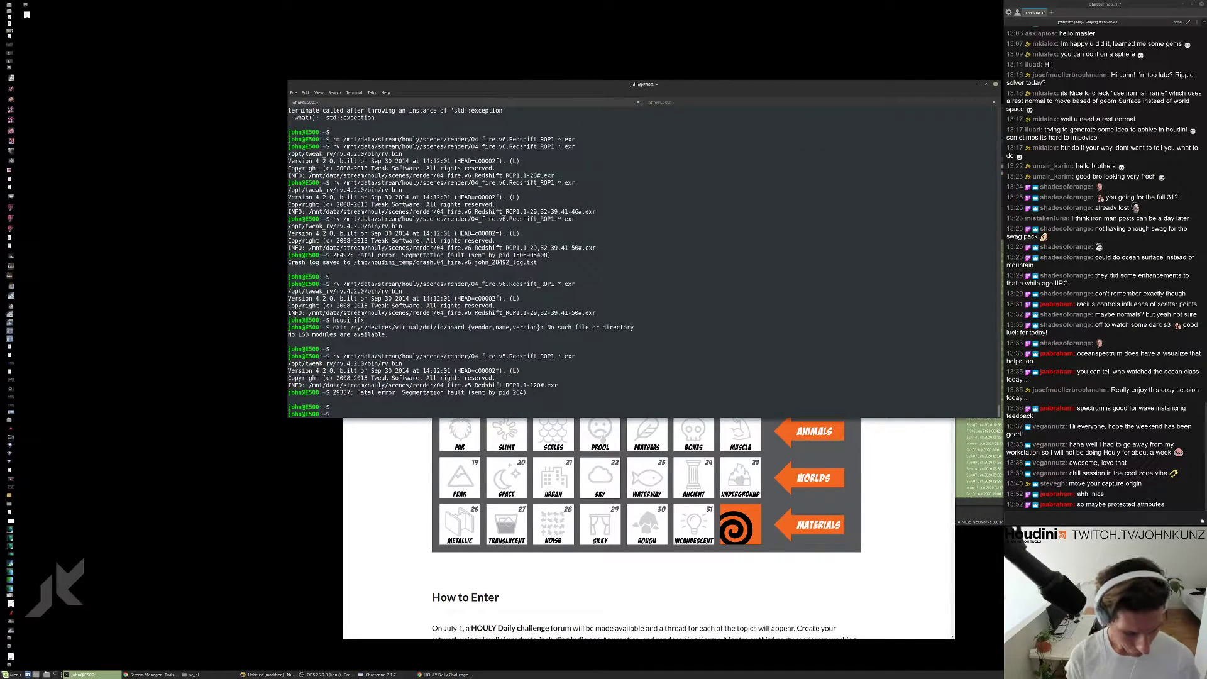
type("xed ~")
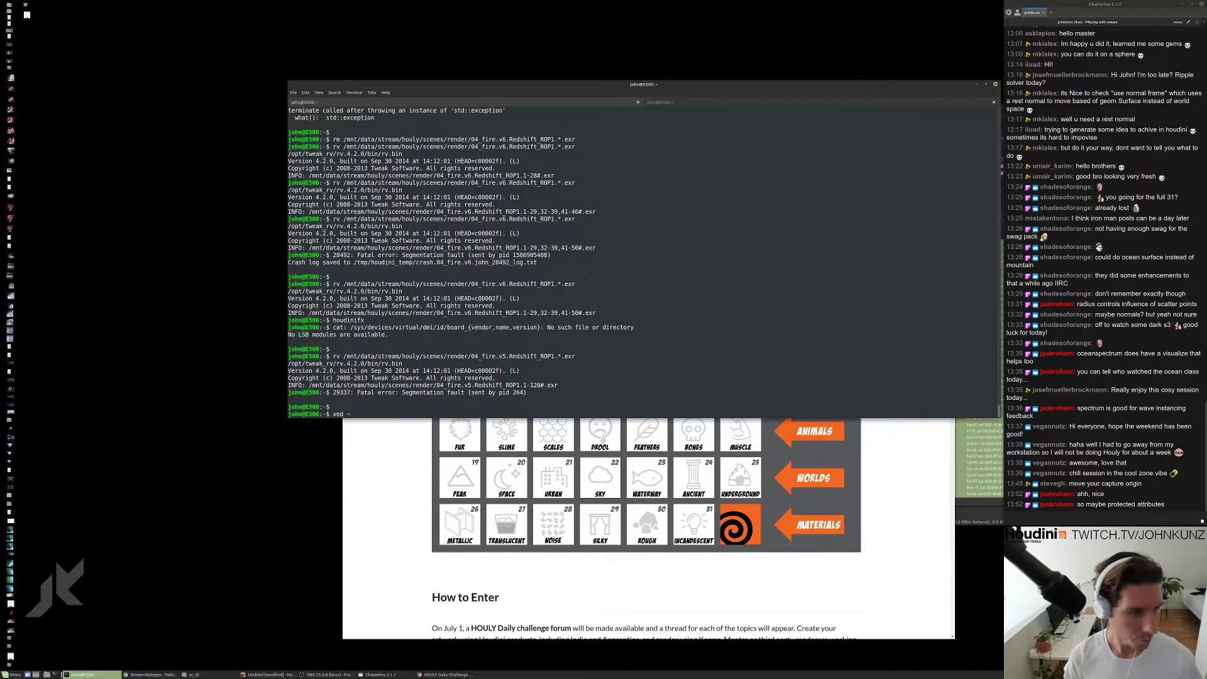
type("/houdini1")
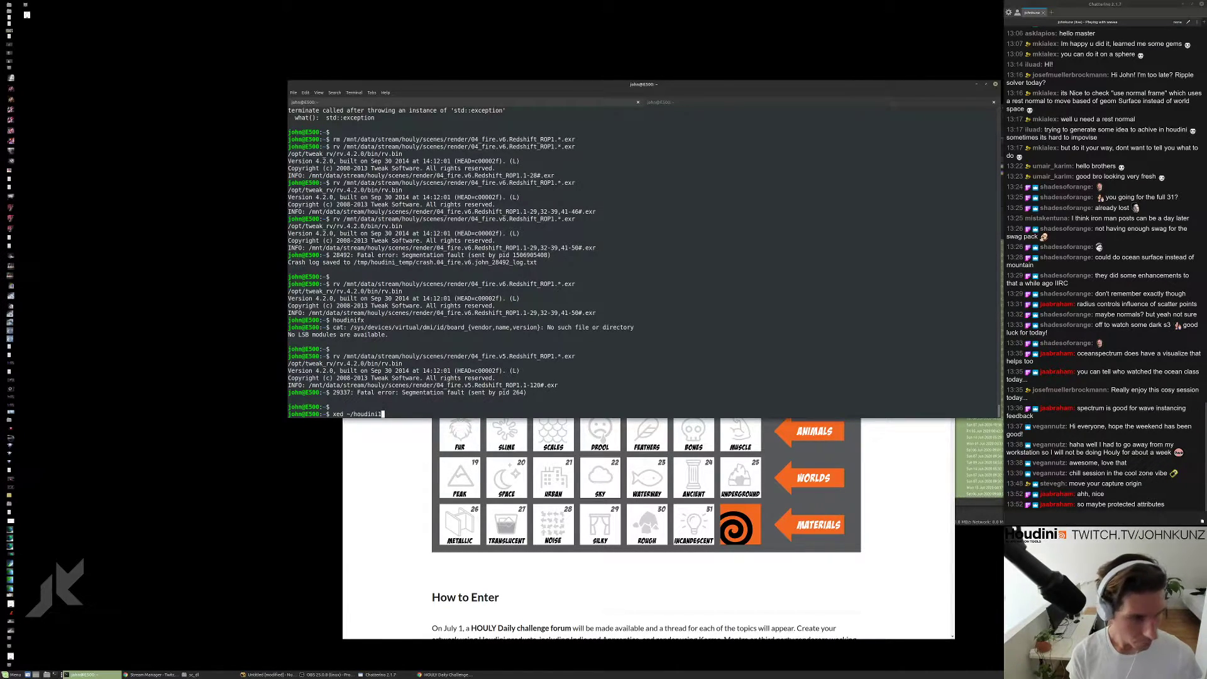
type("8.0/e")
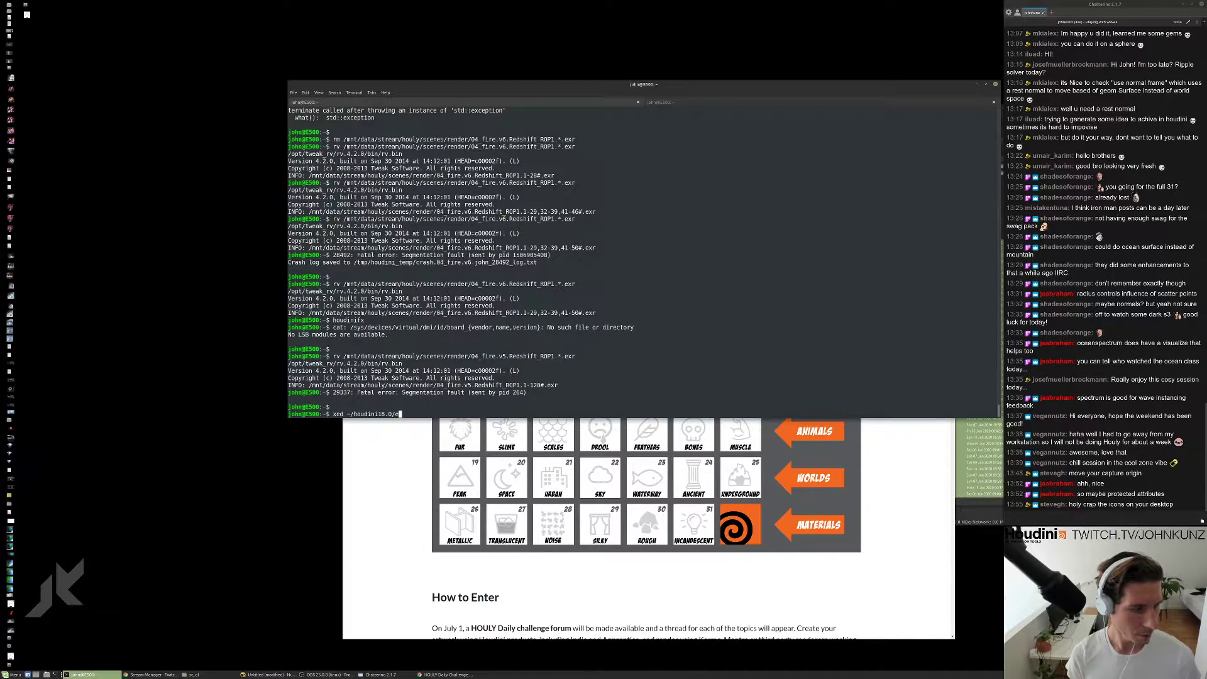
key("BackSpace")
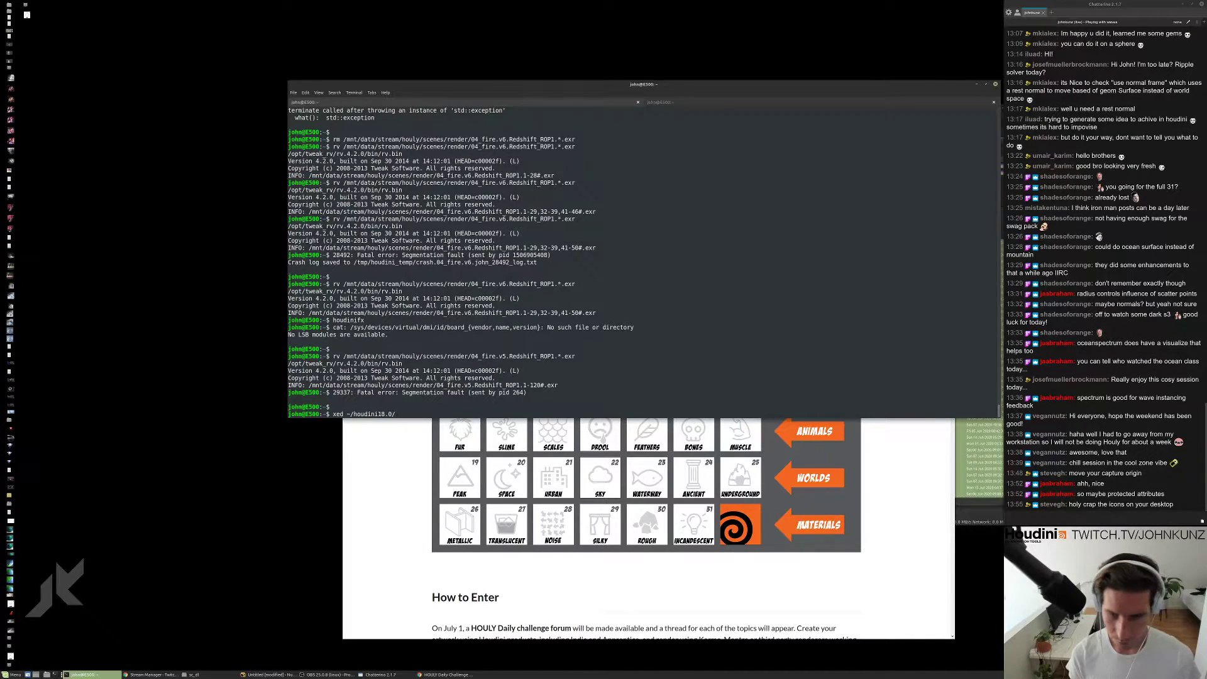
type("houdini.")
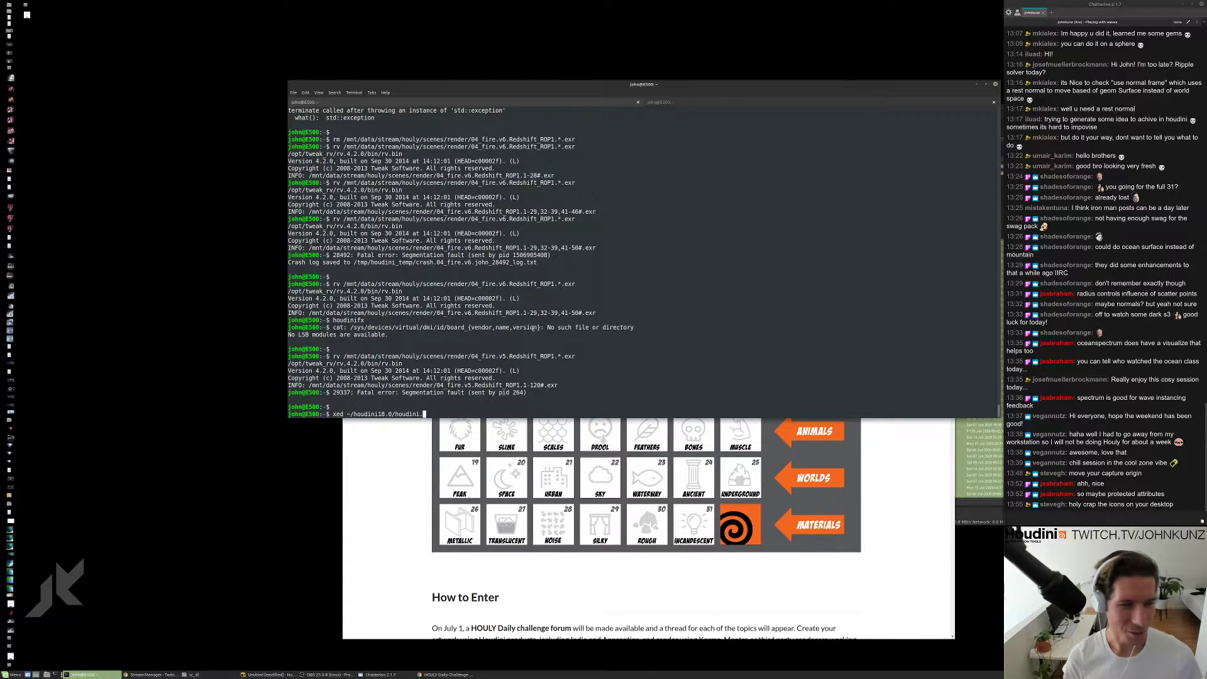
type("env")
key("Return")
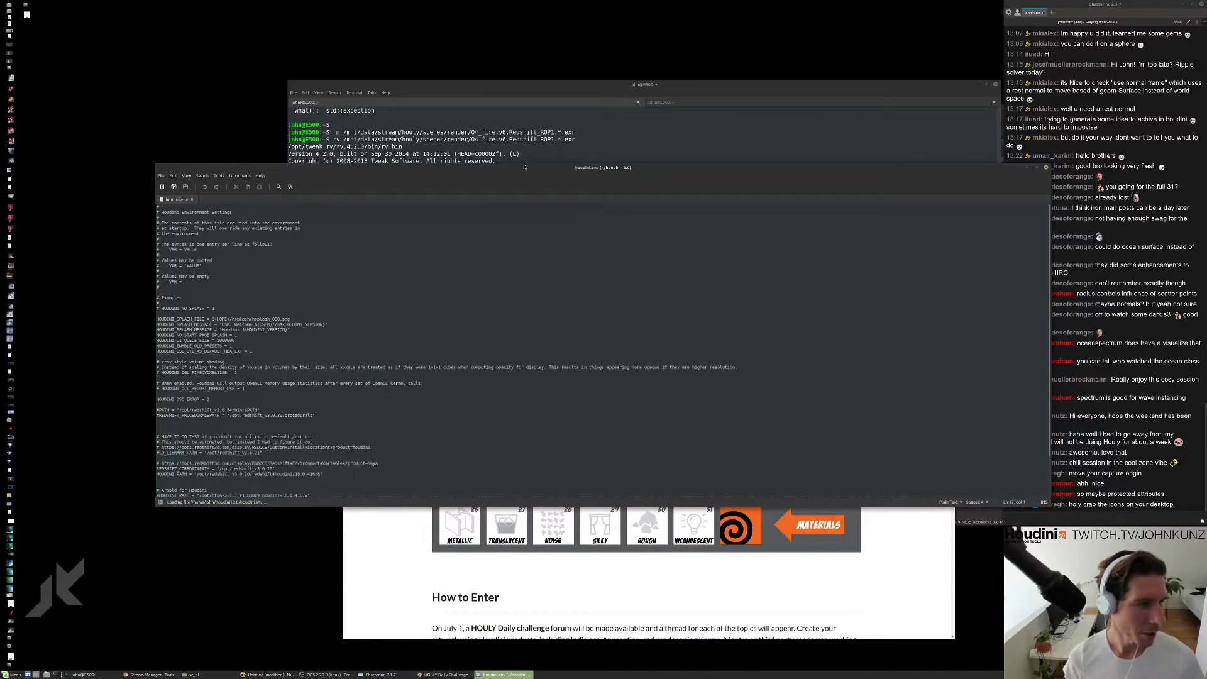
- Uncomment the REDSHIFT_GPUDEVICES line near the end of houdini.env and save the file
key("BackSpace")
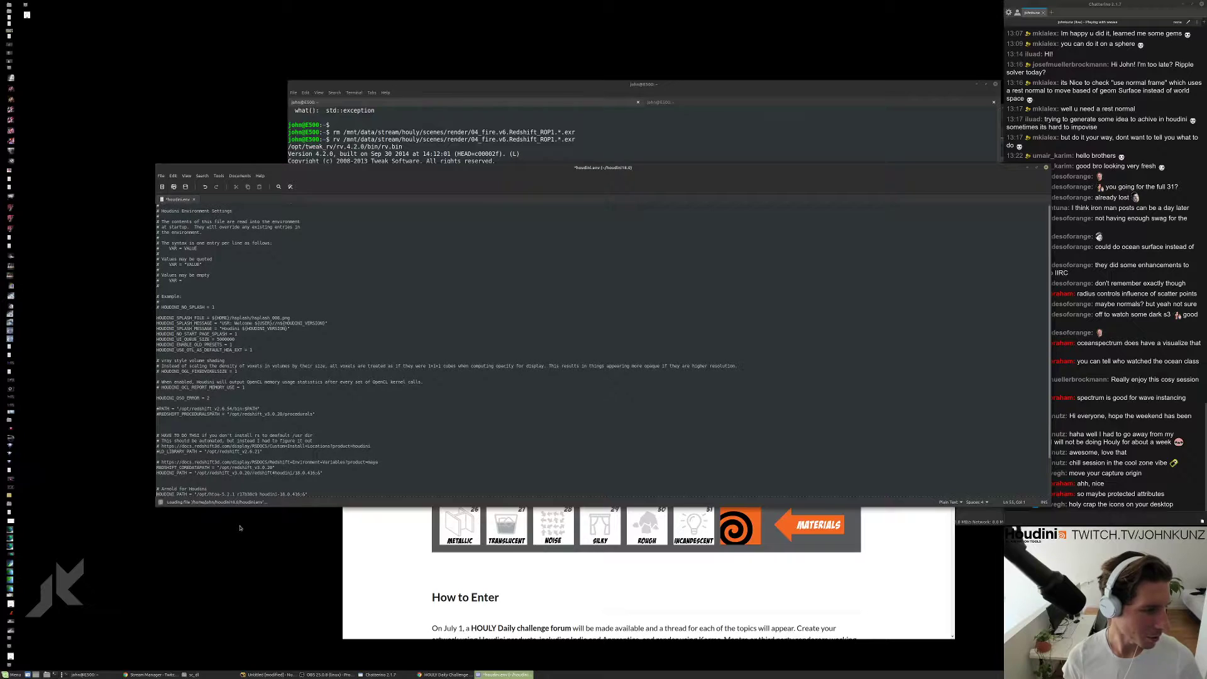
key("ctrl+z")
scroll(162, 494, "down", 3)
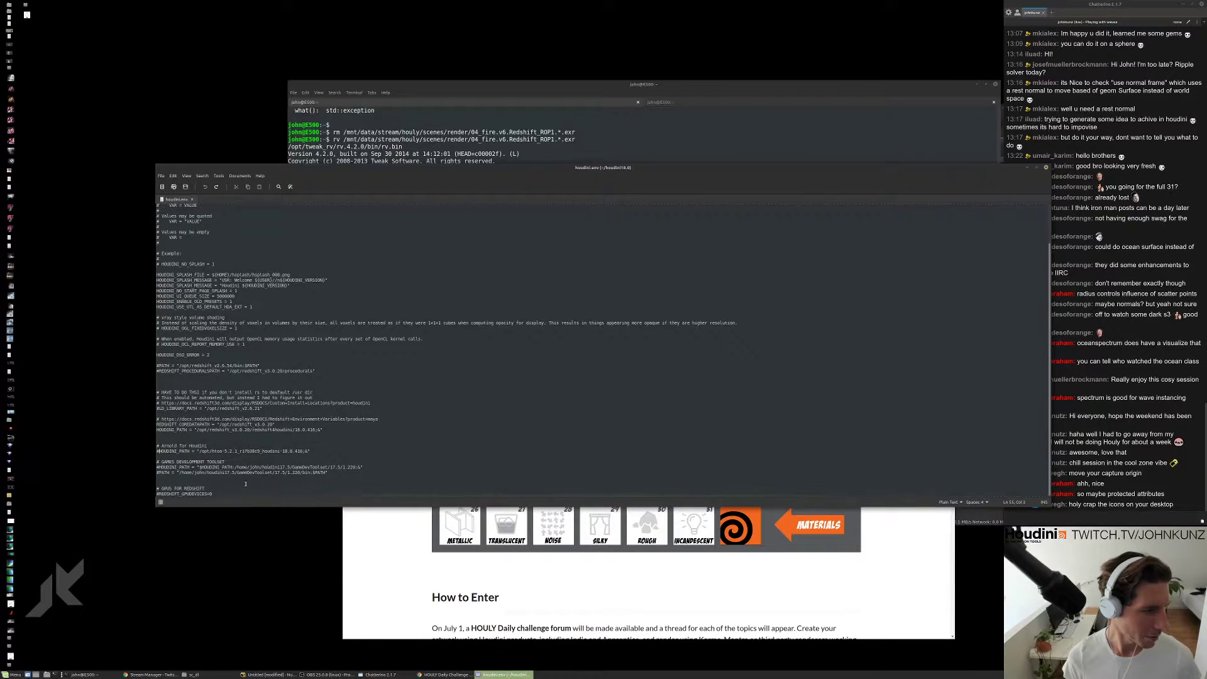
key("BackSpace")
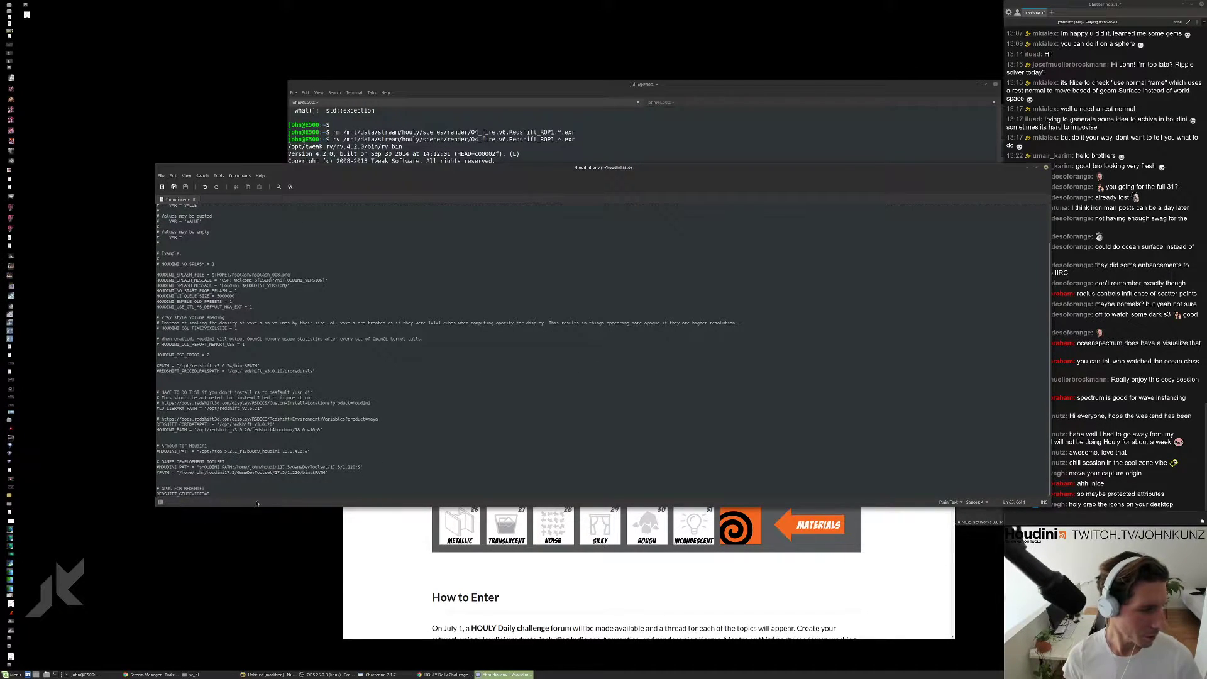
key("ctrl+s")
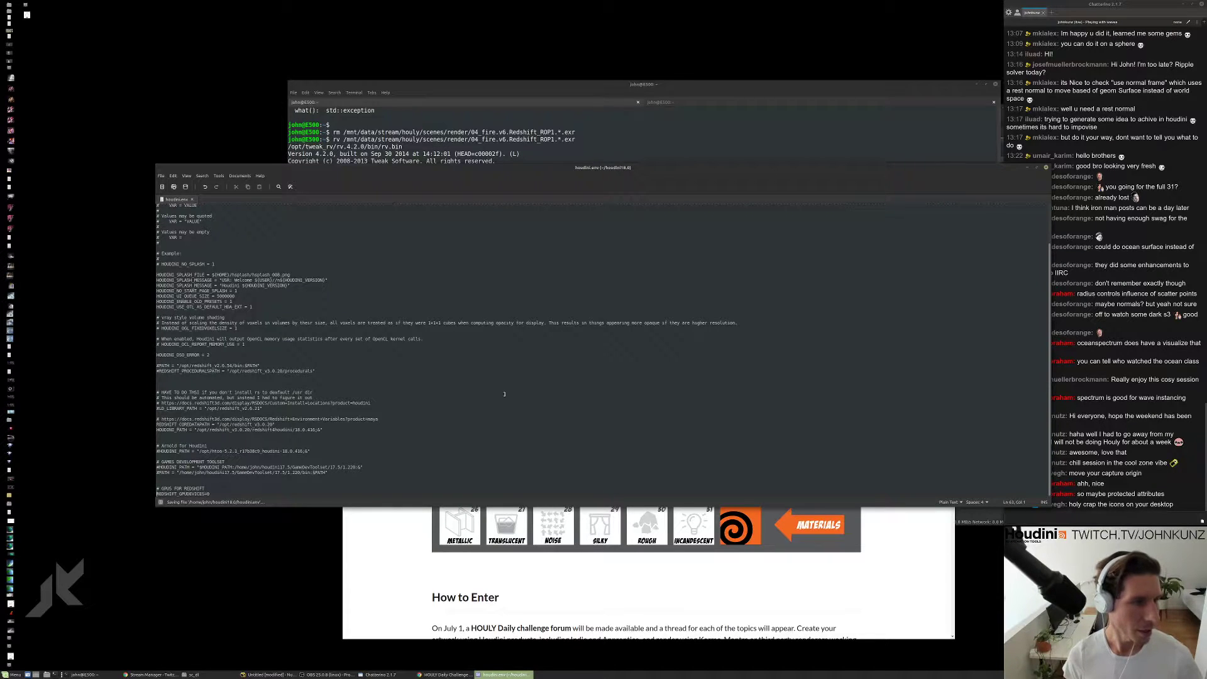
- In the terminal, send the xed process to the background with bg and launch Houdini with houdinifx
left_click(574, 135)
key("Up")
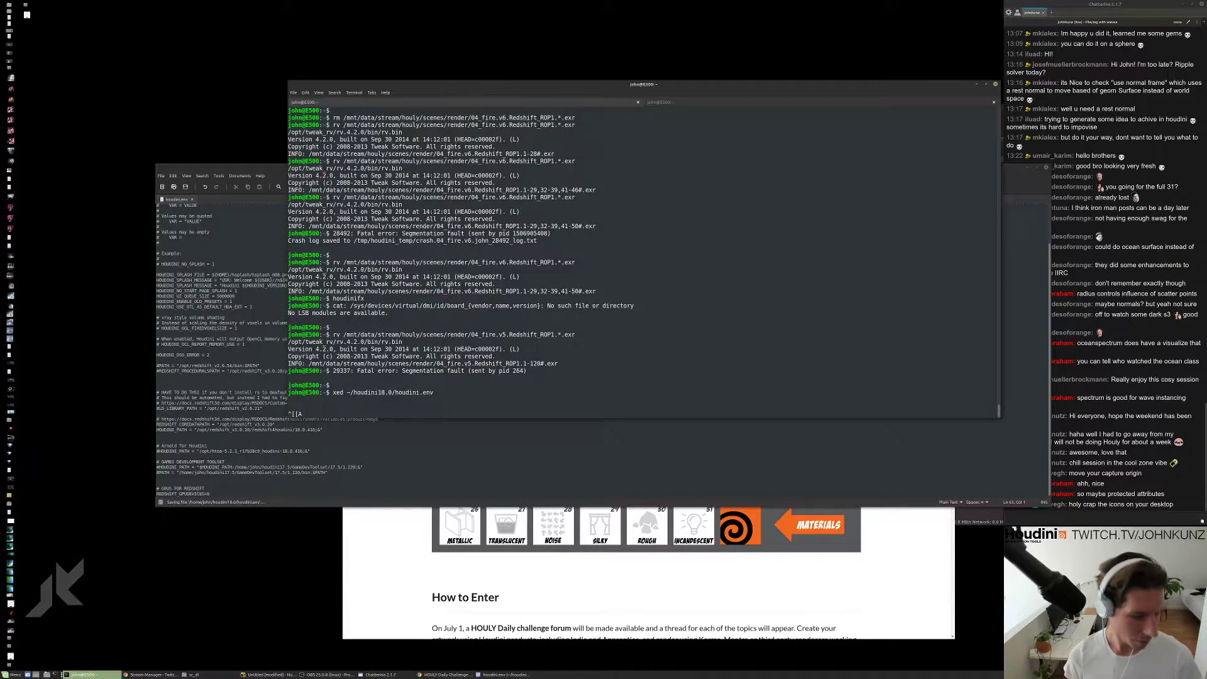
key("ctrl+z")
type("bg")
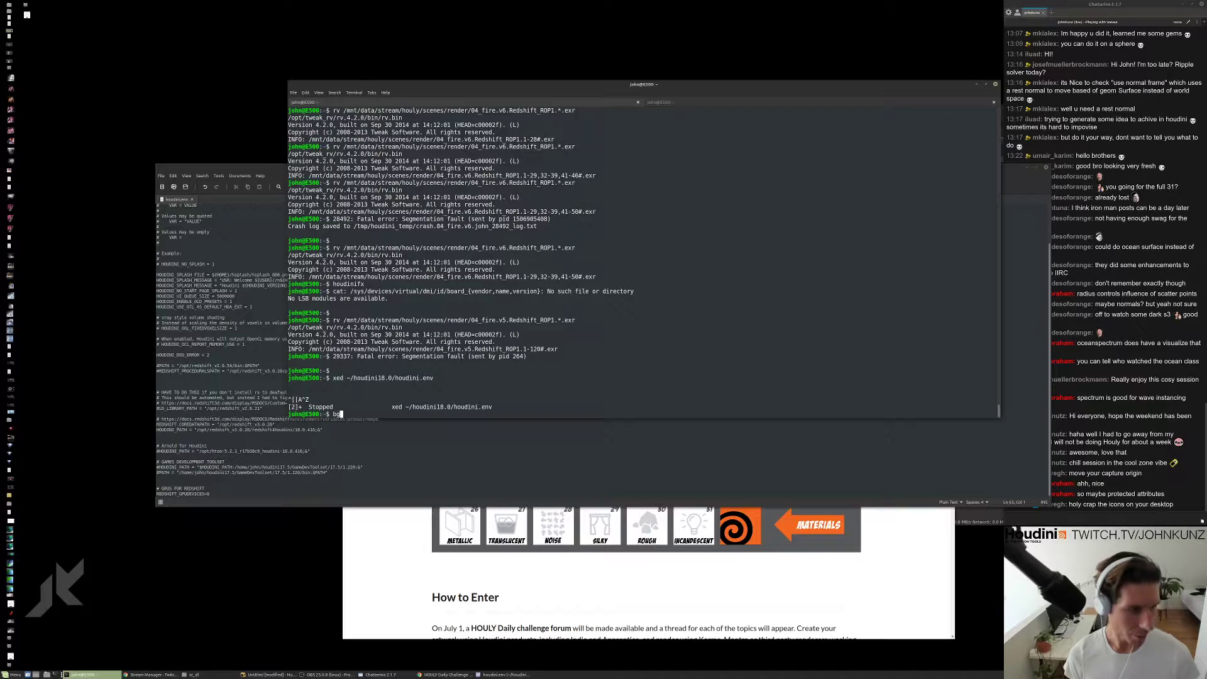
key("Return")
type("houdinifx")
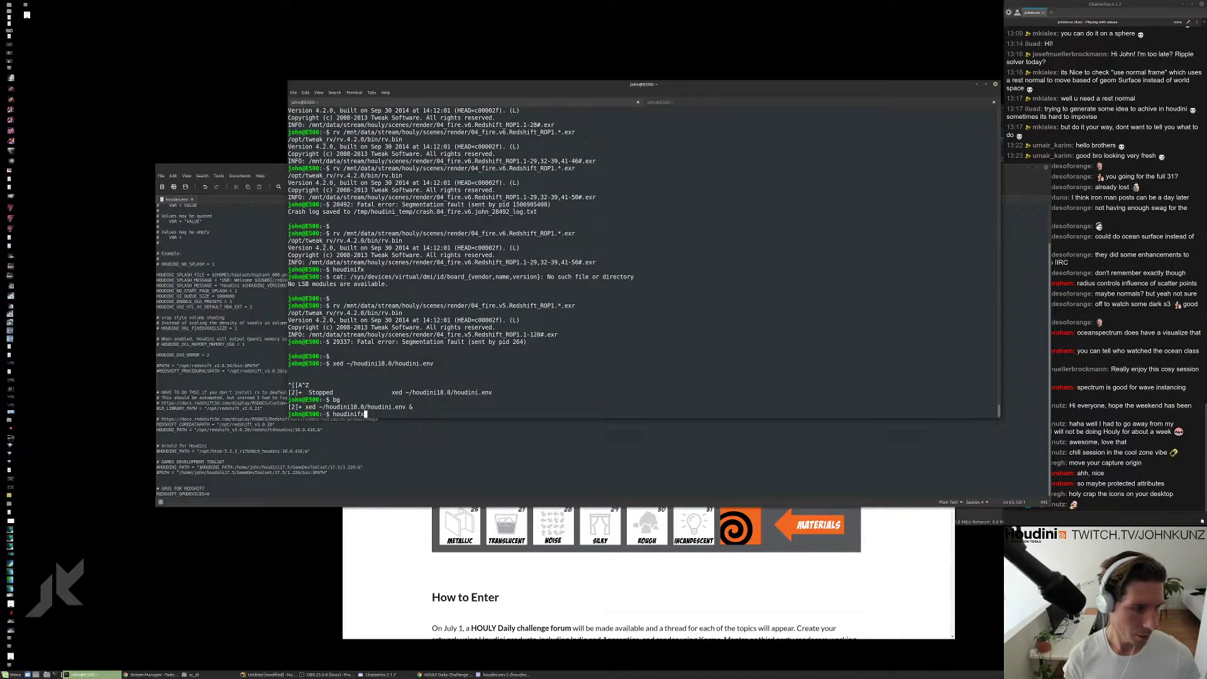
key("Return")
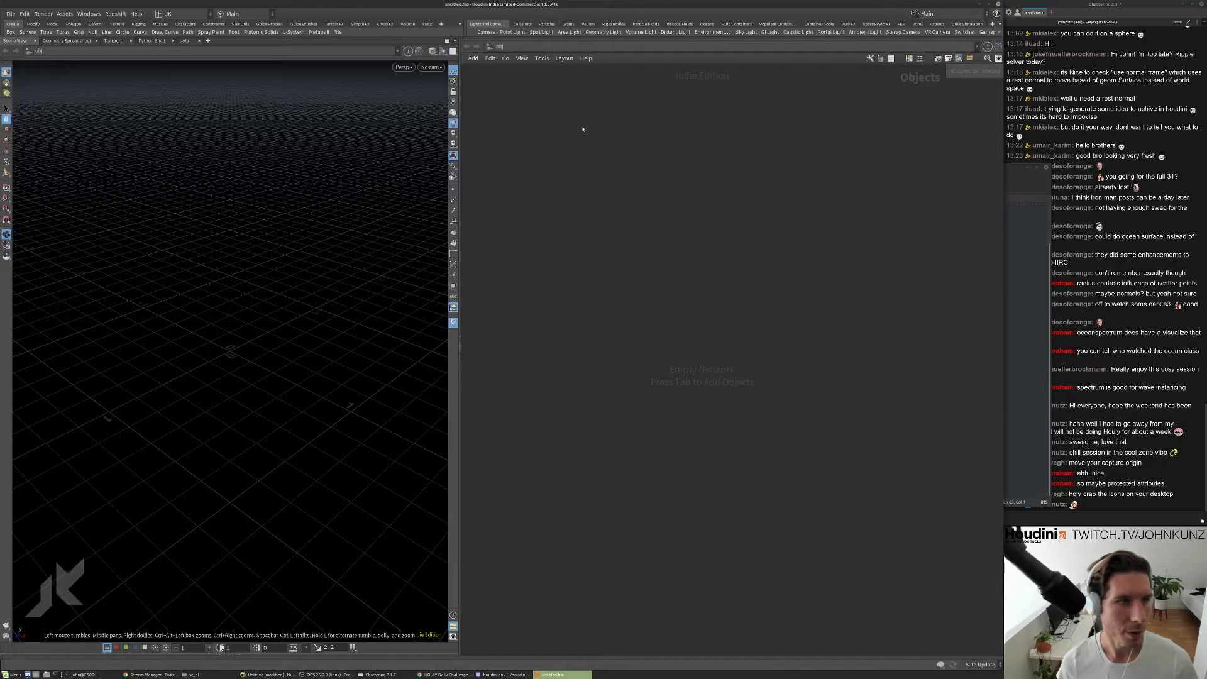
- Reopen the recent scene wave_ideas.v1.hiplc from the 2020_07_05 scenes folder
left_click(11, 14)
mouse_move(57, 44)
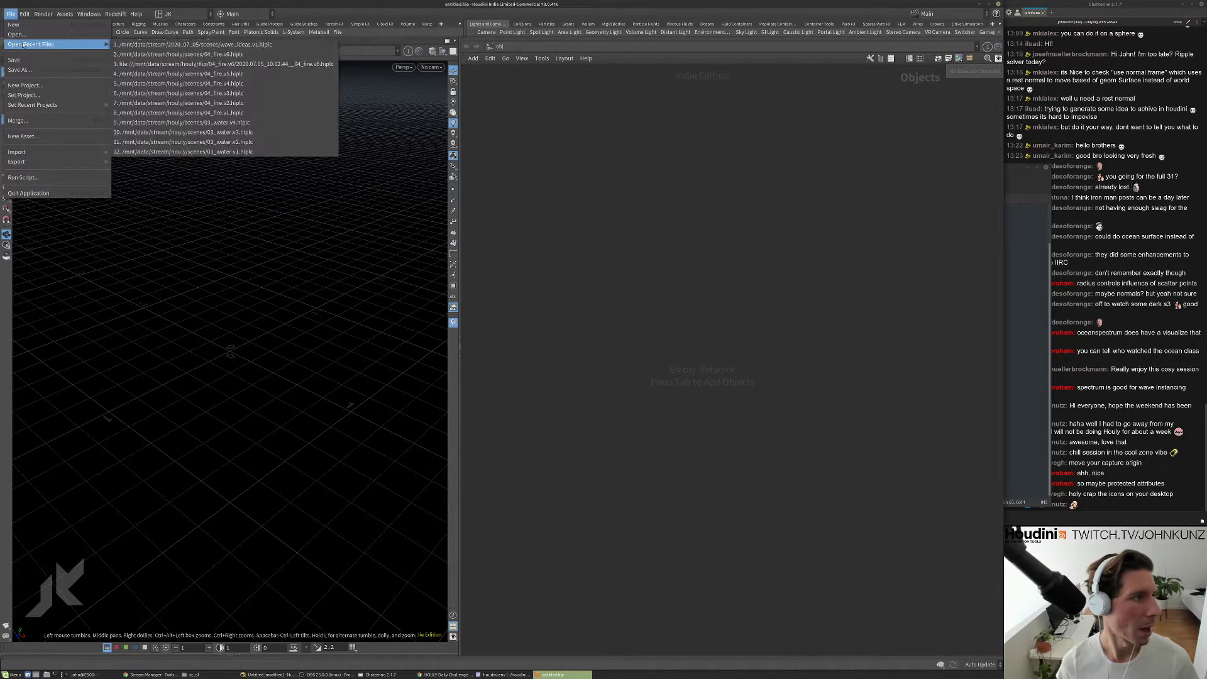
left_click(164, 46)
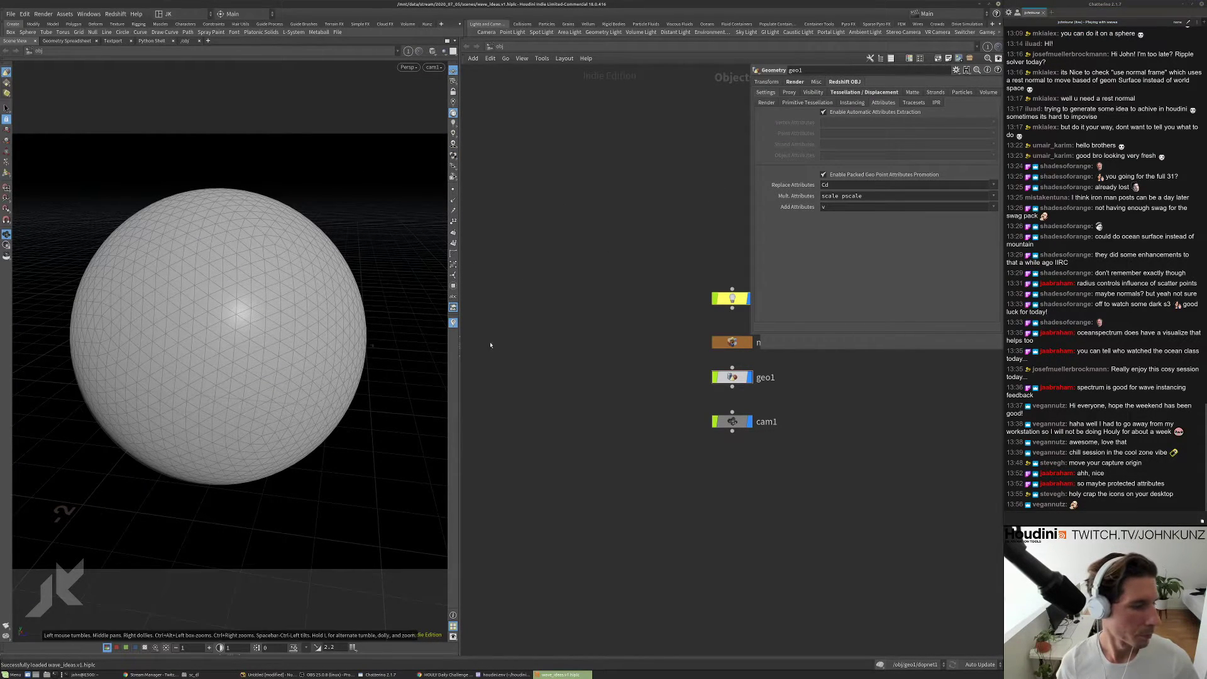
- Split the scene view pane, add a Redshift RenderView below it and inspect the rendered displaced sphere
left_click(228, 654)
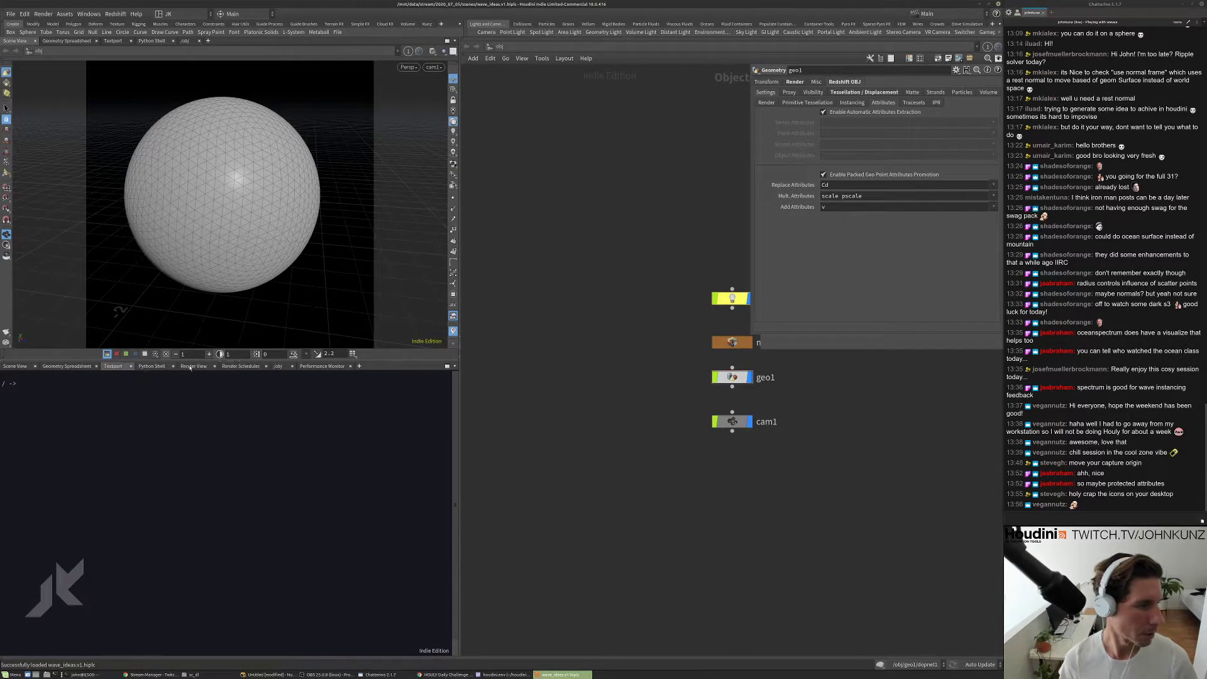
left_click(359, 366)
mouse_move(385, 384)
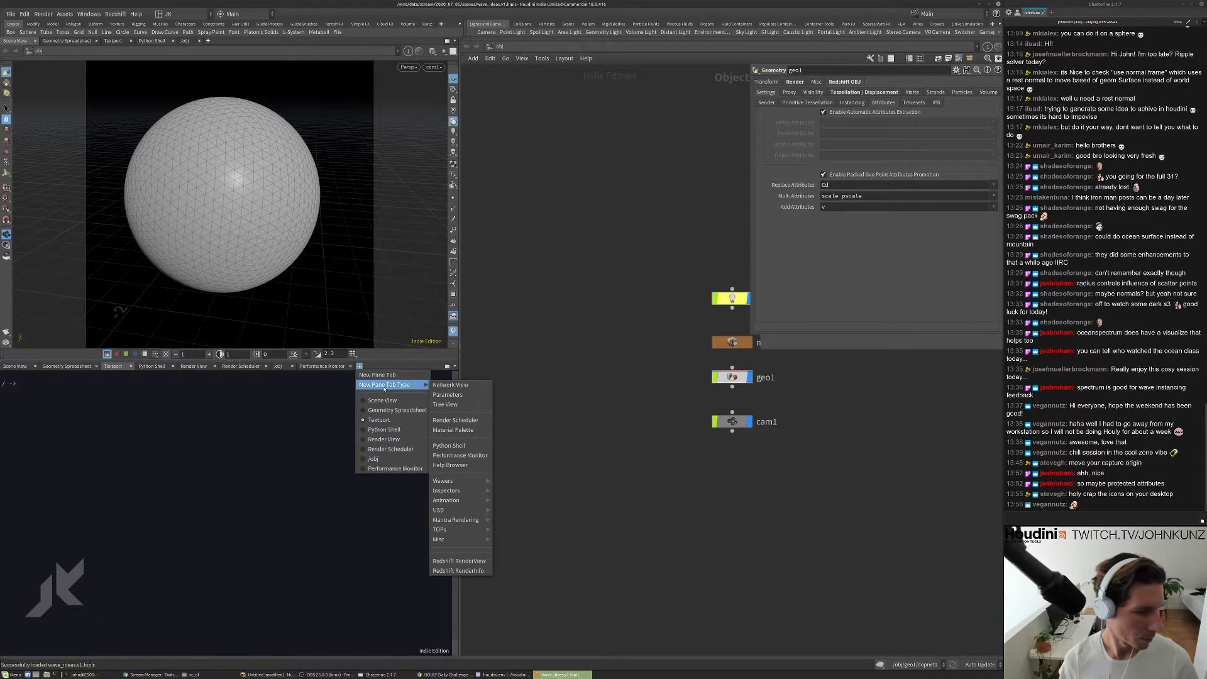
left_click(448, 561)
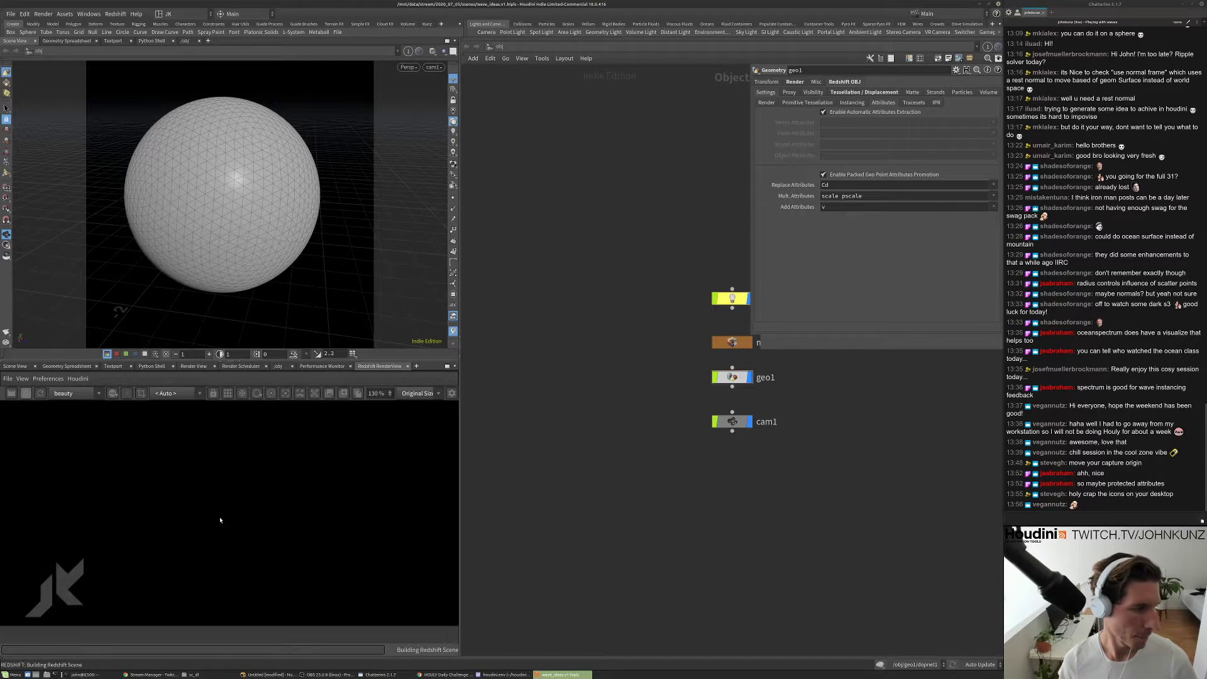
scroll(629, 435, "up", 2)
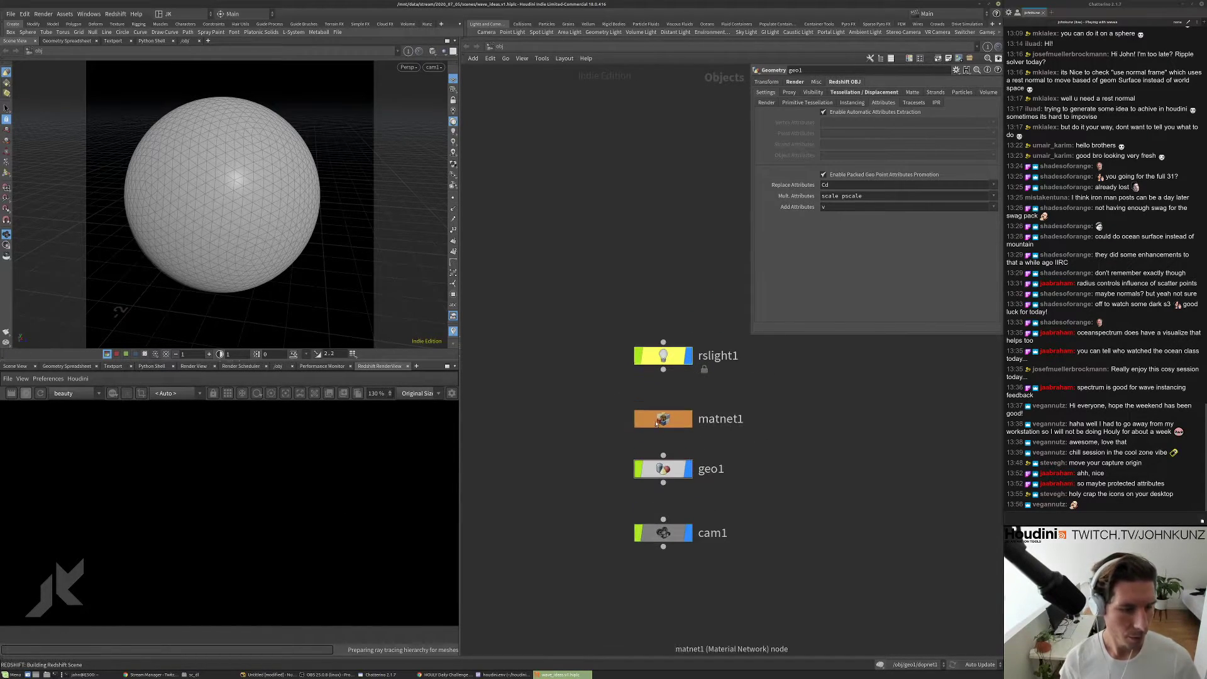
scroll(331, 513, "down", 5)
scroll(331, 512, "down", 3)
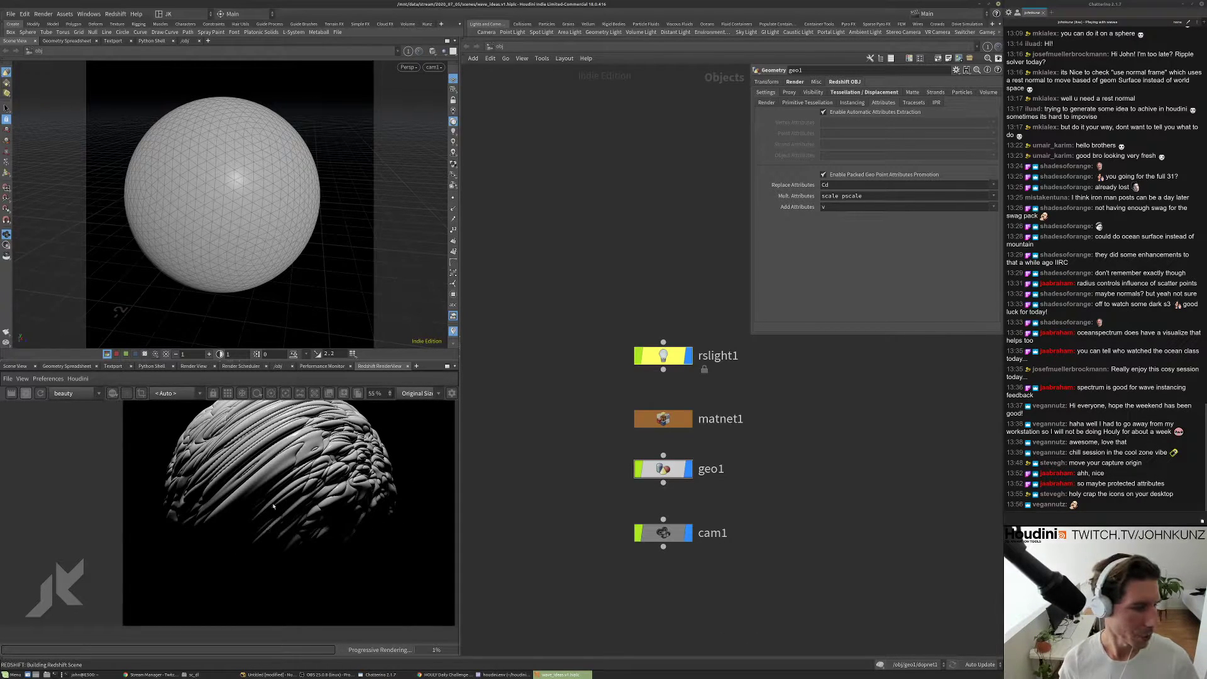
scroll(270, 514, "up", 3)
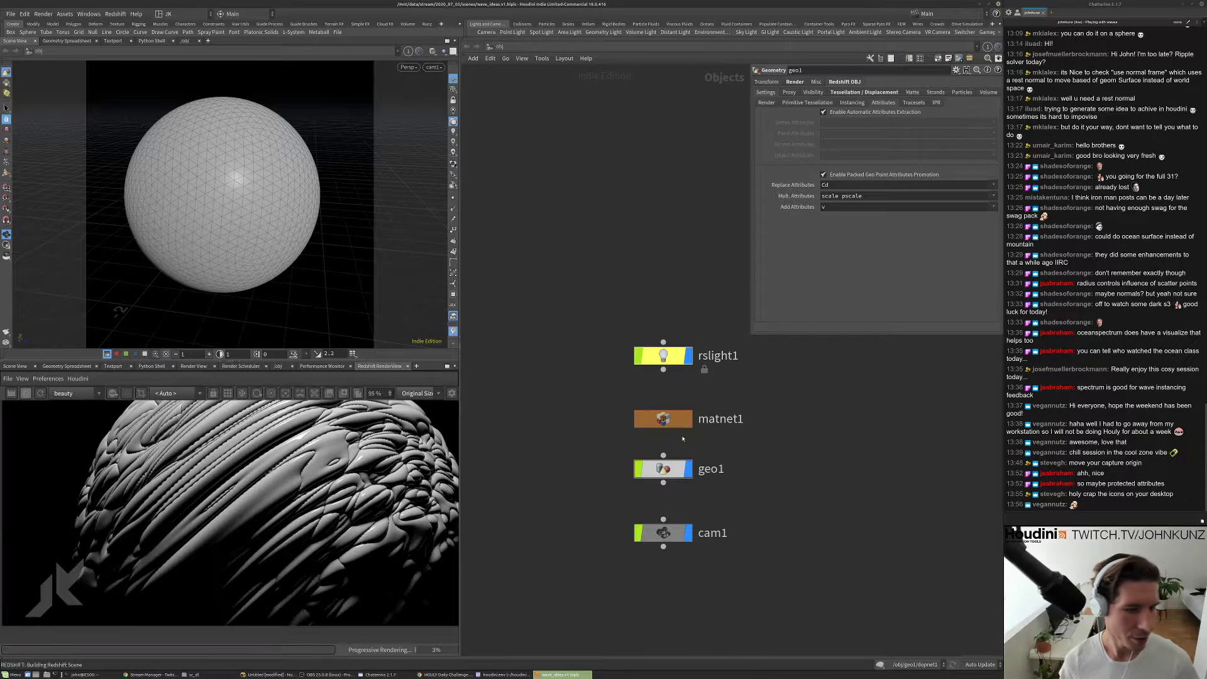
scroll(257, 457, "down", 2)
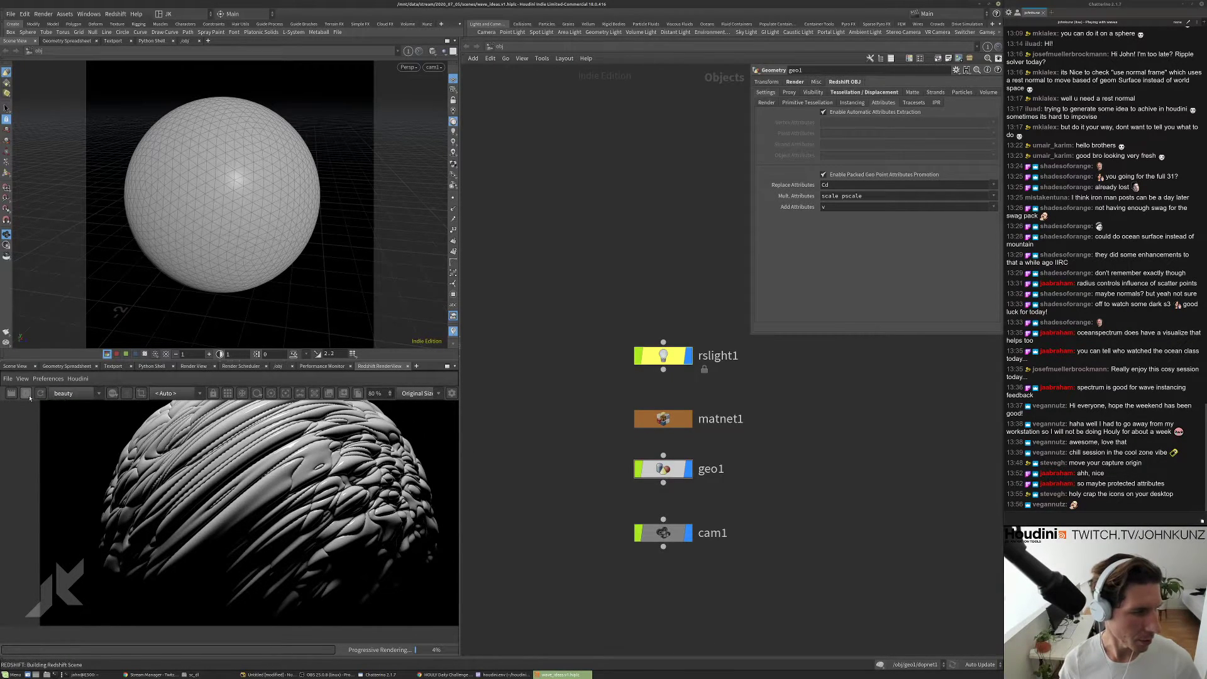
- Stop the running render and show the Tessellation/Displacement settings of the geo1 object
left_click(29, 395)
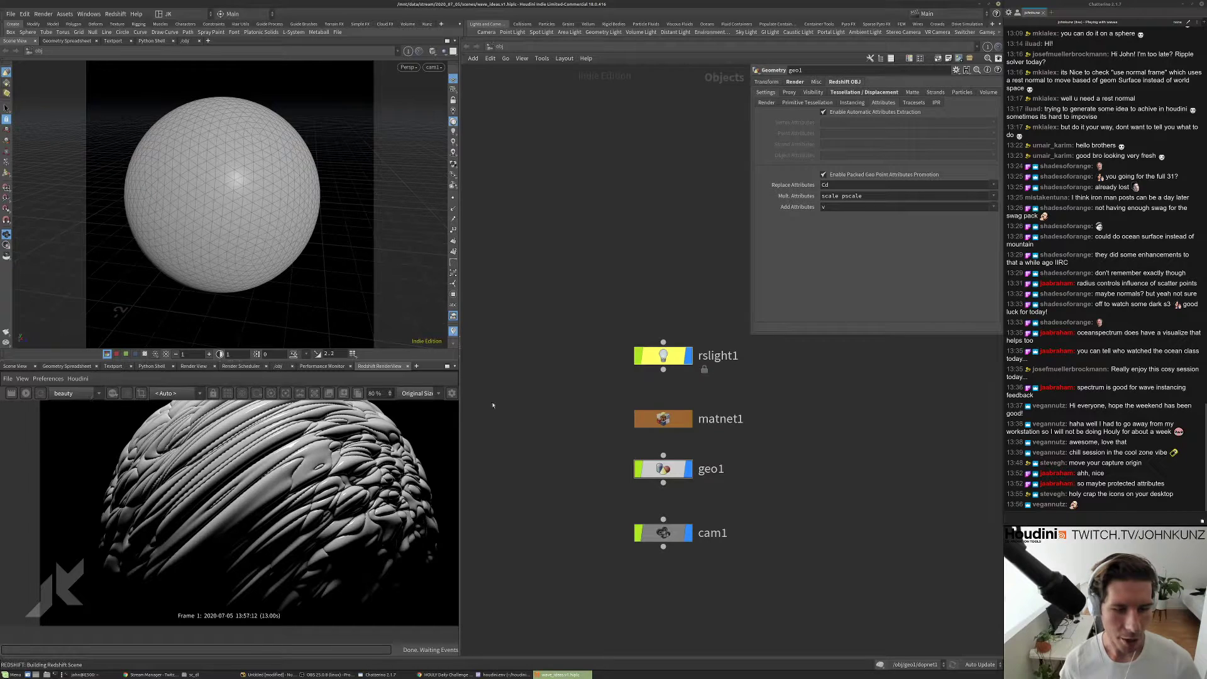
double_click(664, 468)
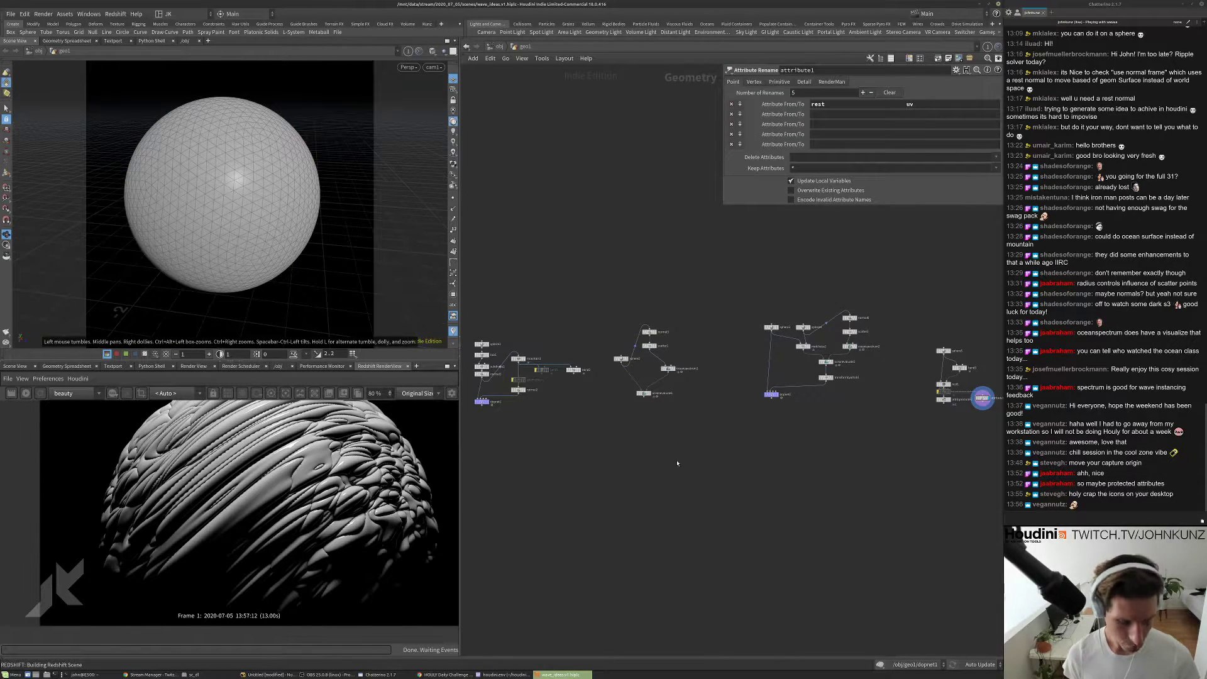
key("u")
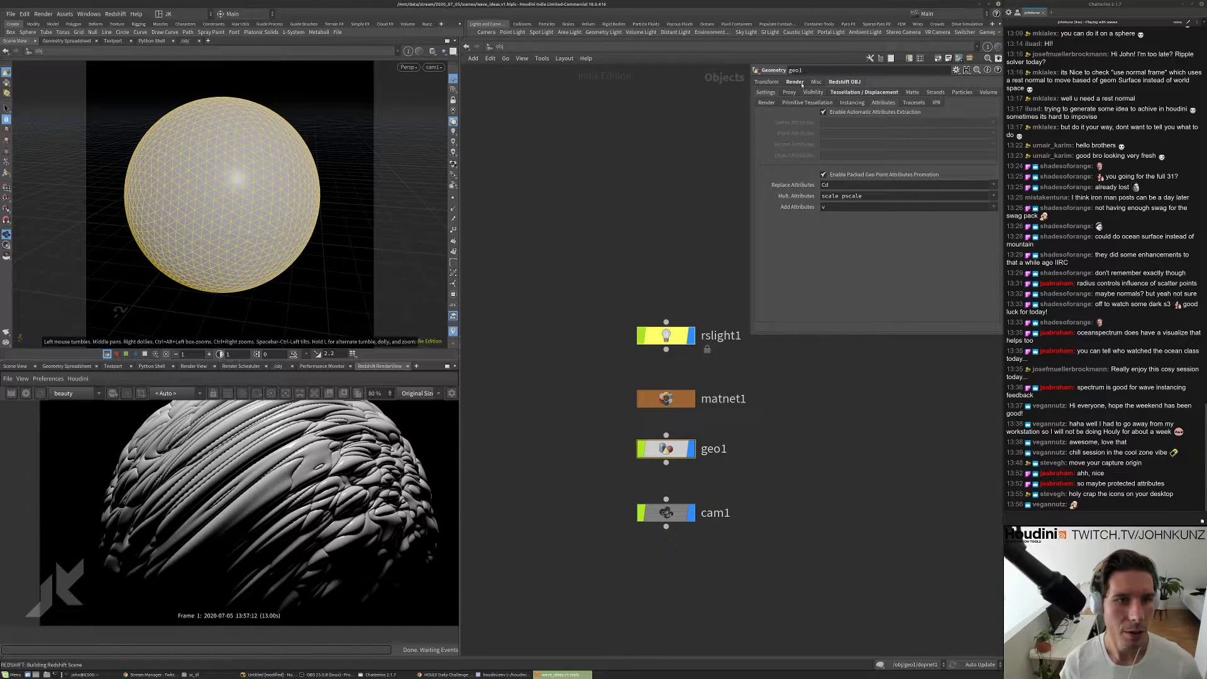
left_click(845, 92)
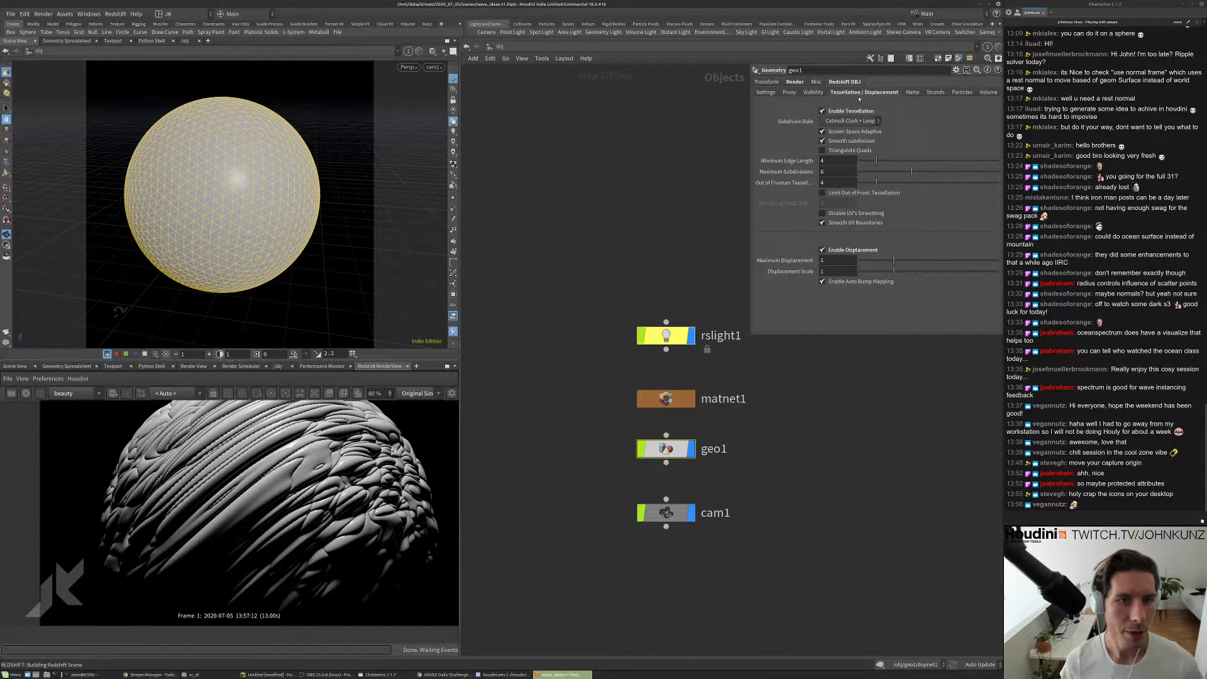
- Enlarge the Redshift RenderView pane in both directions and inspect the jagged ridges on the displaced sphere up close
scroll(277, 475, "up", 8)
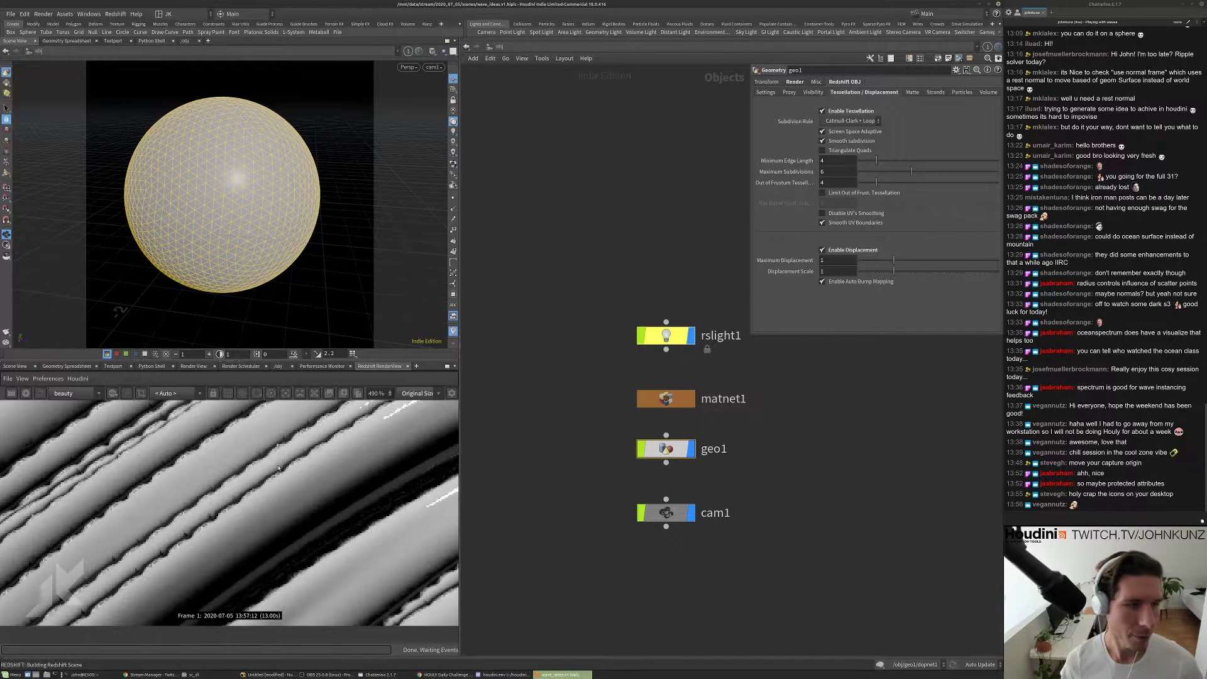
left_click_drag(460, 438, 665, 390)
left_click_drag(551, 360, 531, 201)
scroll(480, 409, "down", 6)
scroll(480, 409, "up", 1)
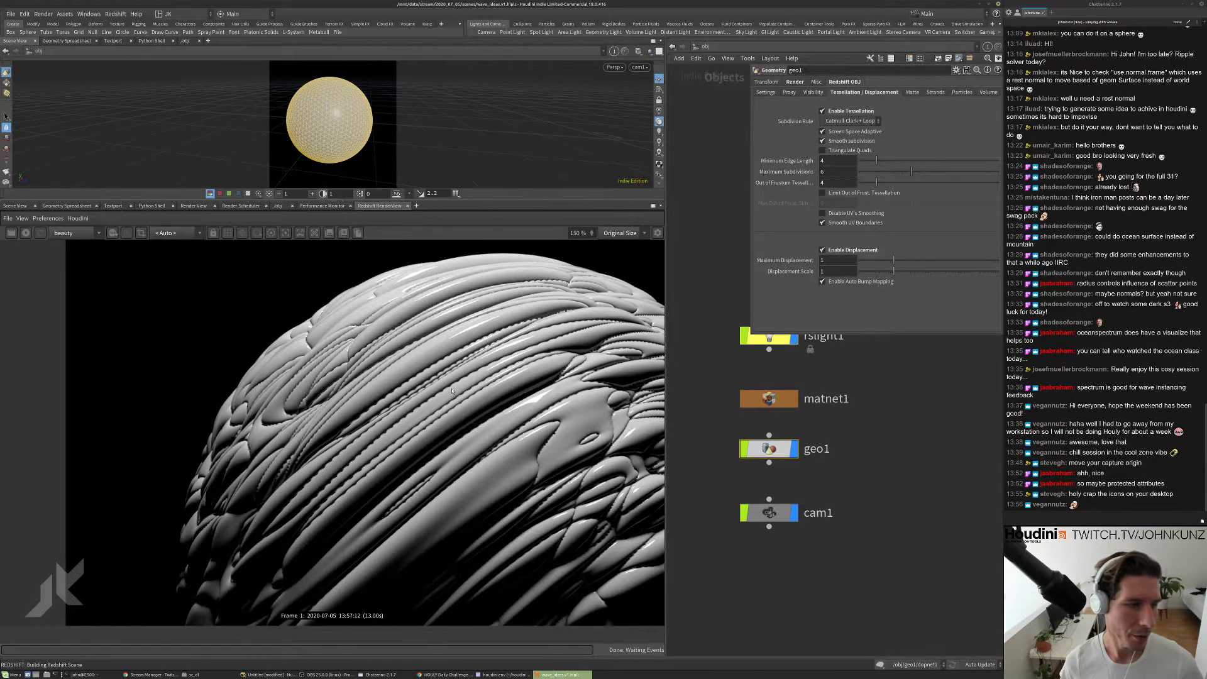
scroll(451, 390, "up", 4)
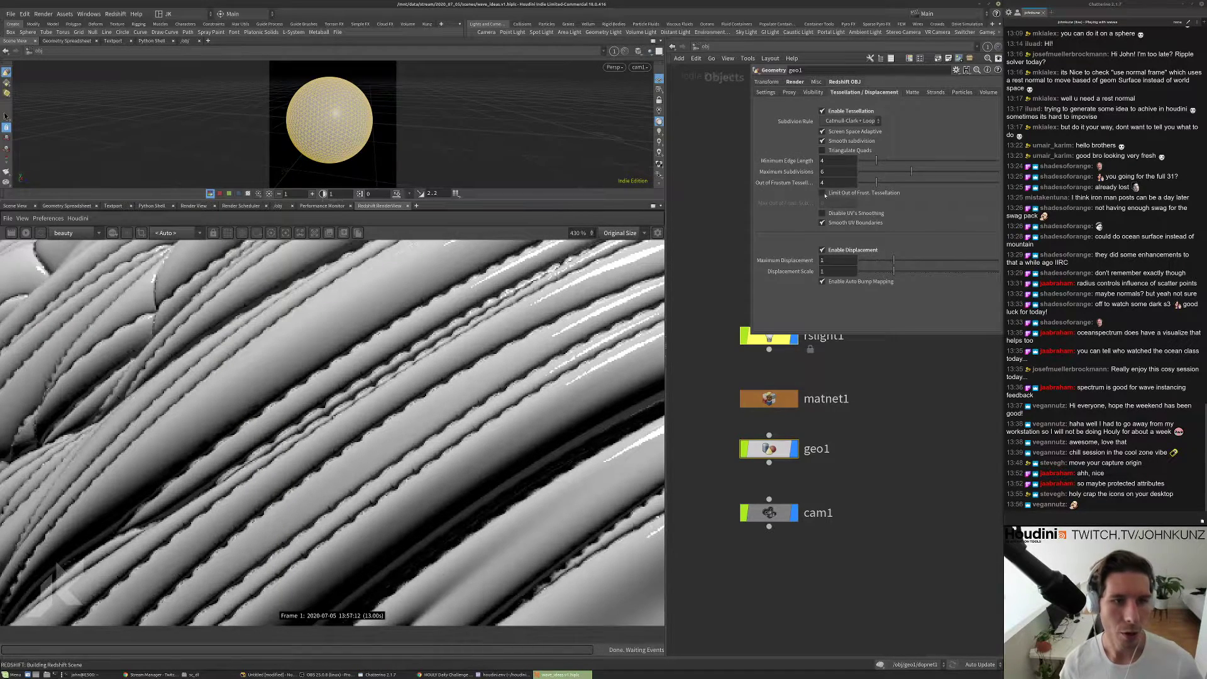
- Set geo1's tessellation Minimum Edge Length to 3 and Maximum Subdivisions to 8
double_click(832, 162)
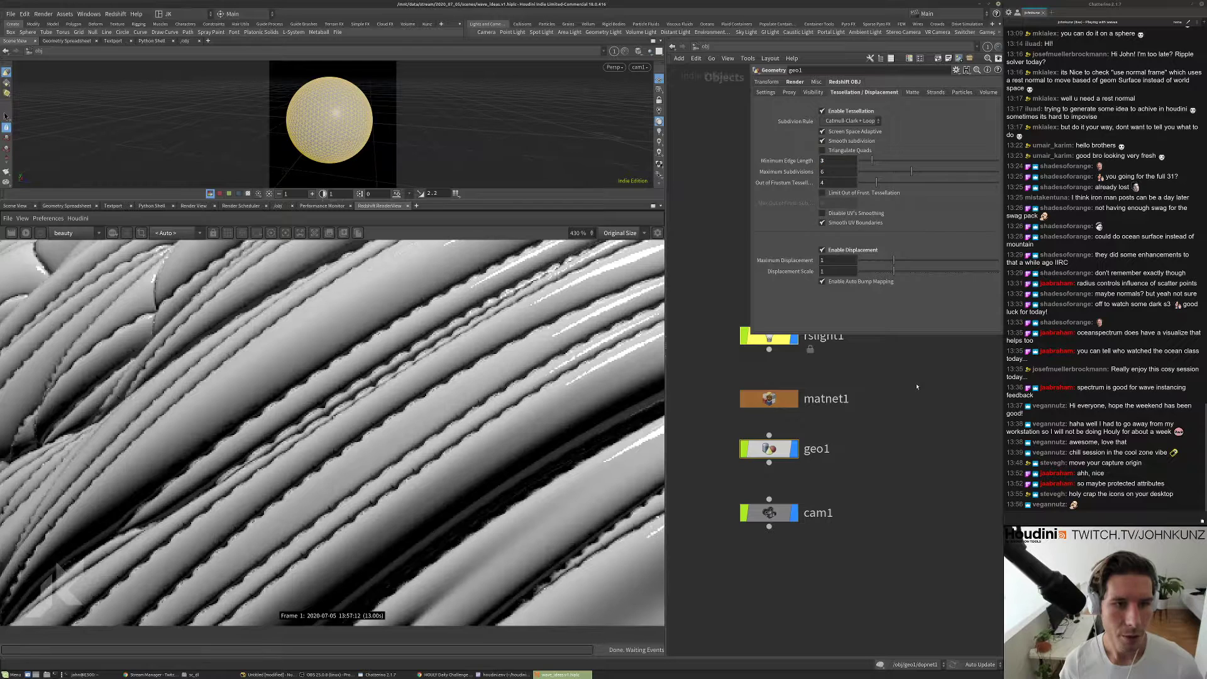
type("3")
key("Return")
double_click(827, 172)
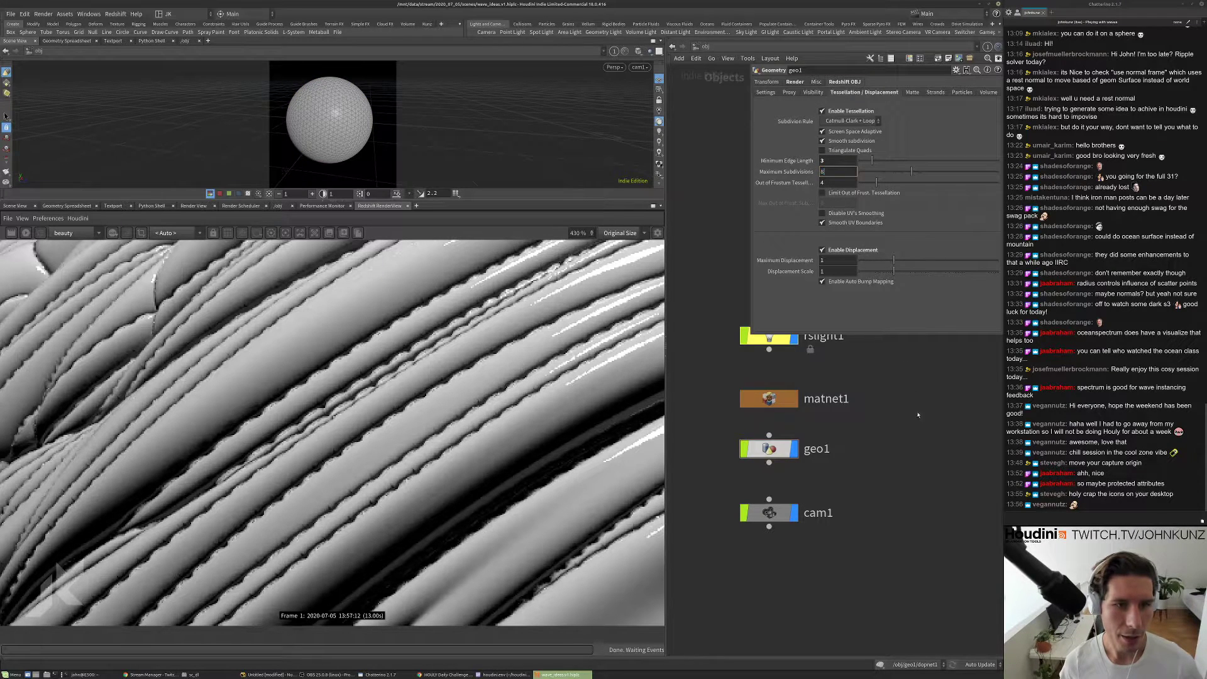
key("Return")
scroll(377, 365, "down", 8)
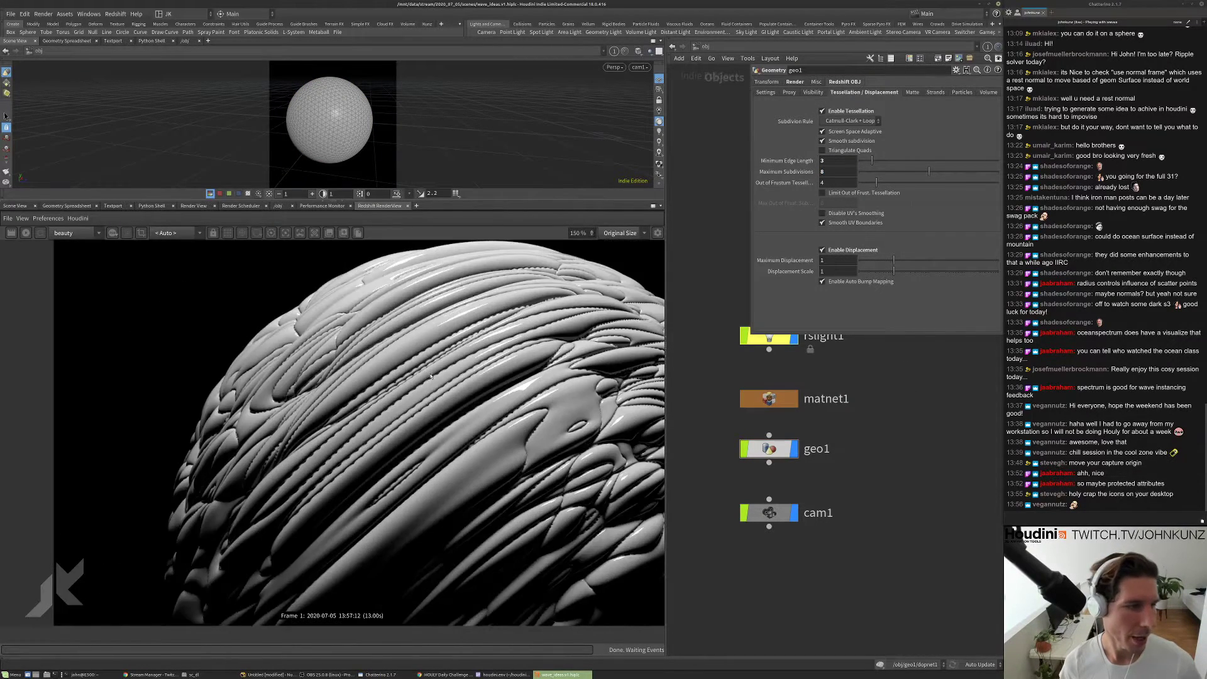
- Render the sphere with the new tessellation settings and examine the ridge edges up close
left_click(25, 232)
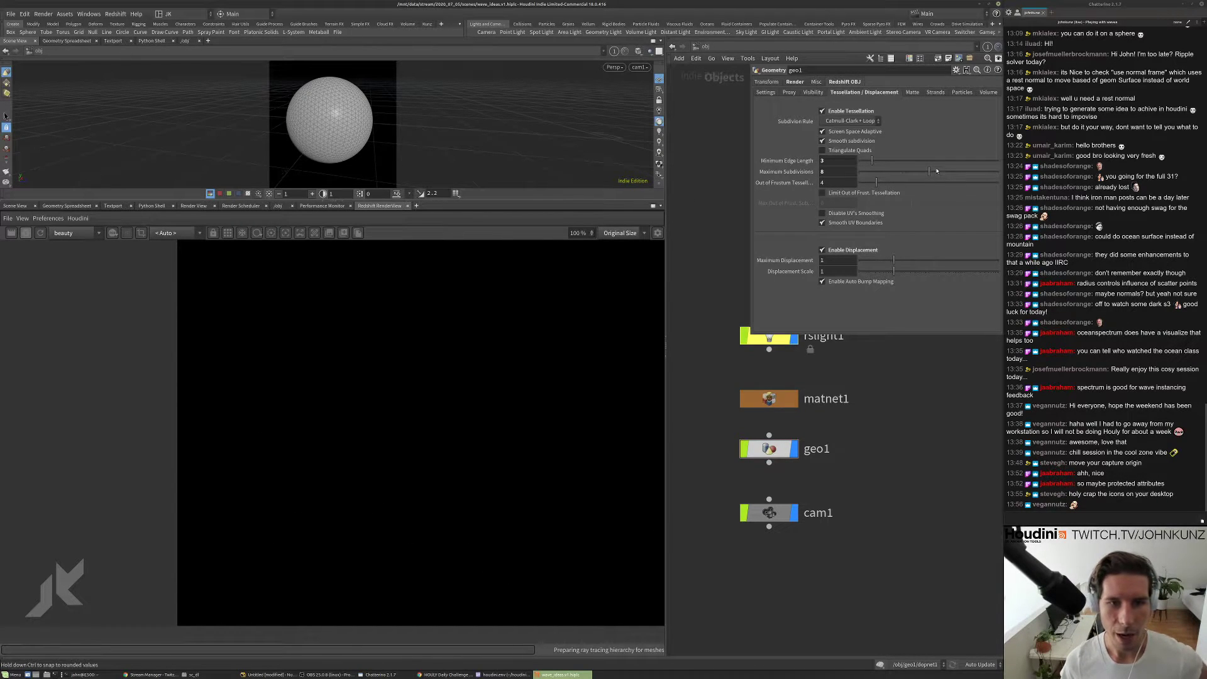
scroll(438, 338, "up", 5)
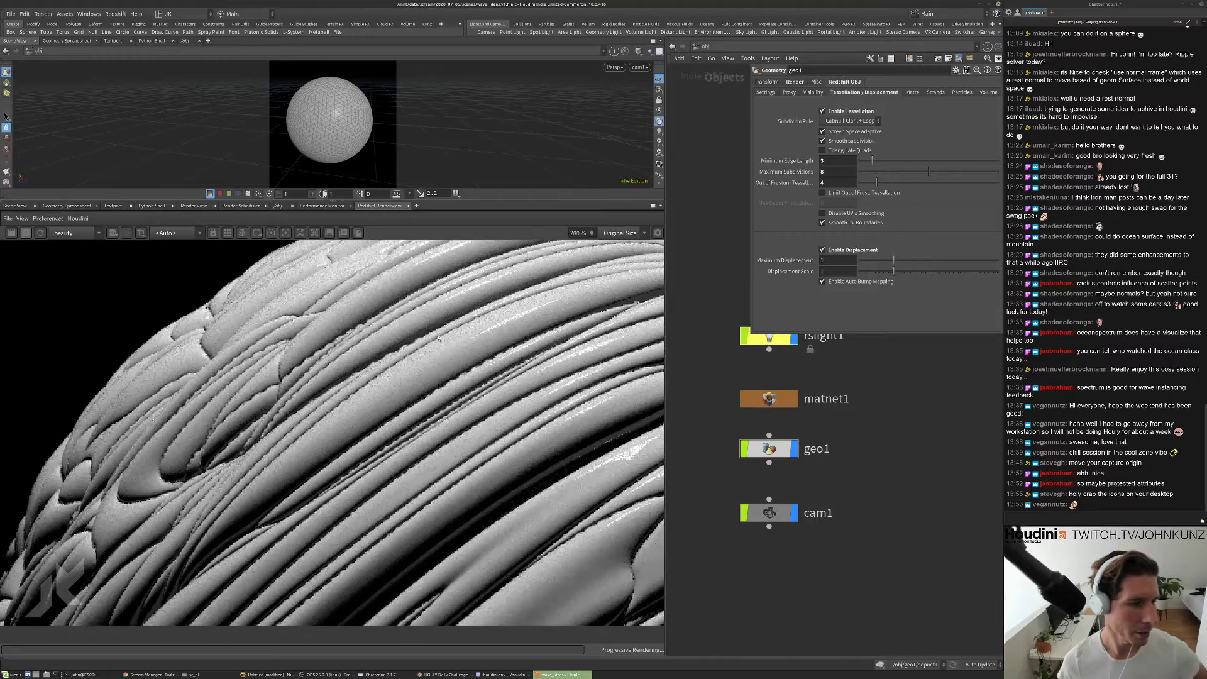
scroll(499, 361, "down", 5)
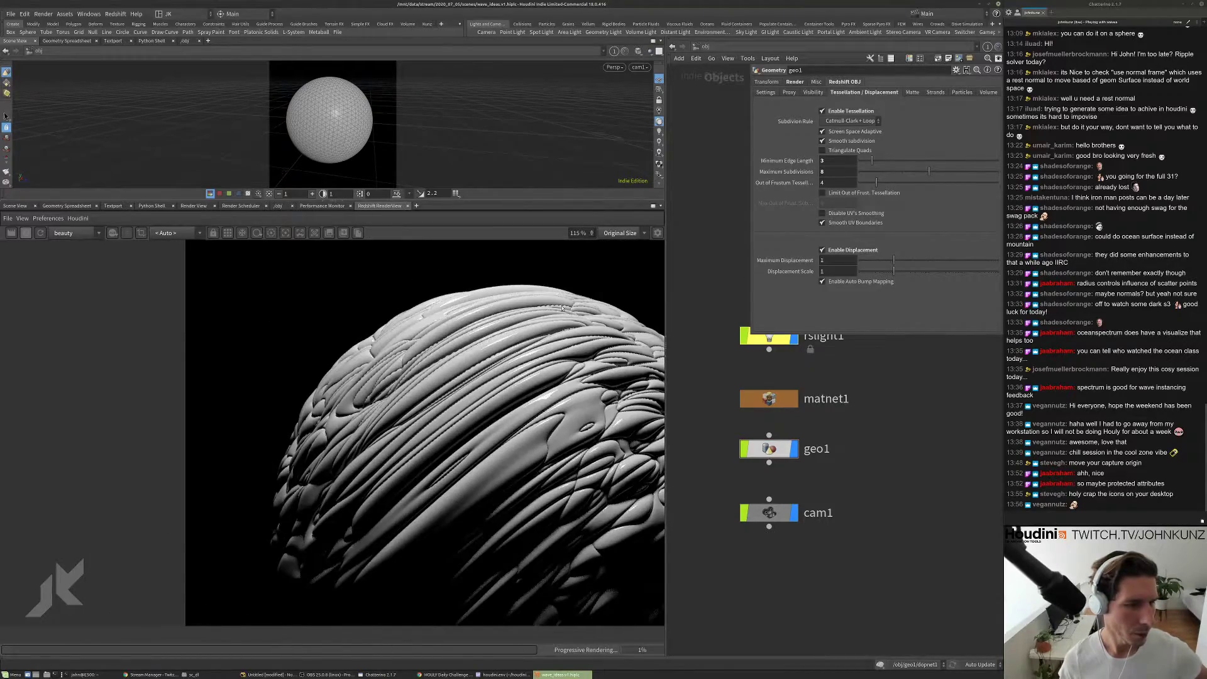
scroll(562, 310, "up", 1)
scroll(544, 320, "up", 6)
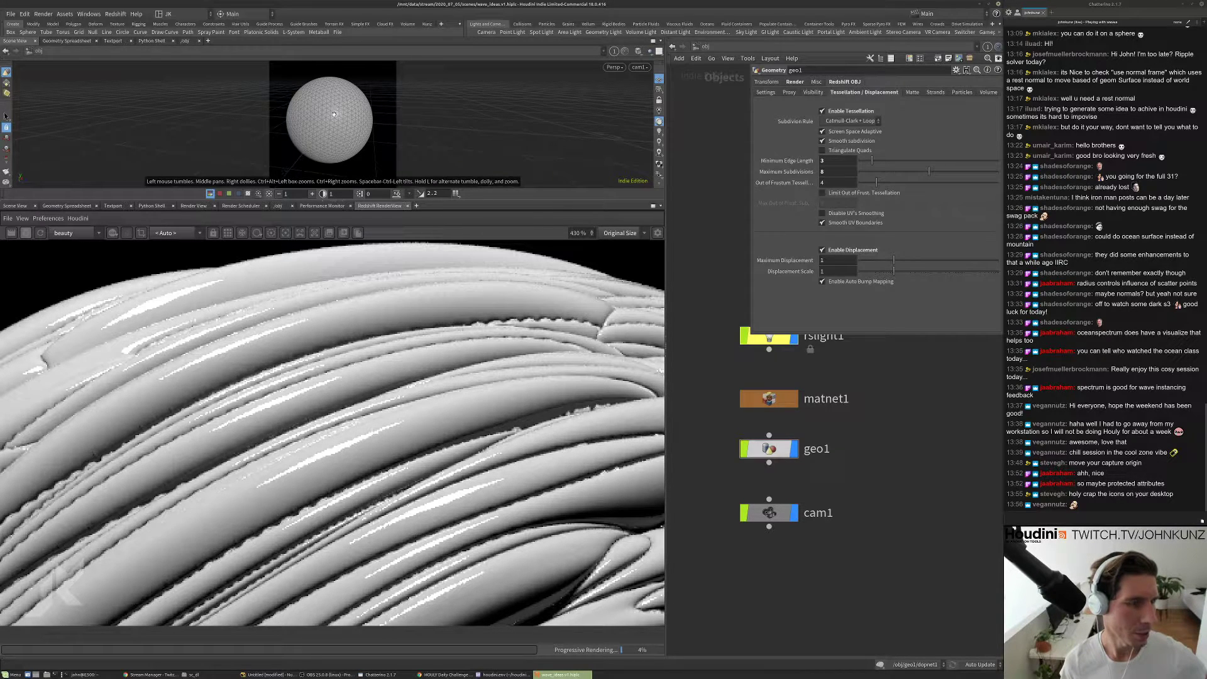
- Inside geo1, set the Frequency of the sphere5 node to 32
double_click(779, 450)
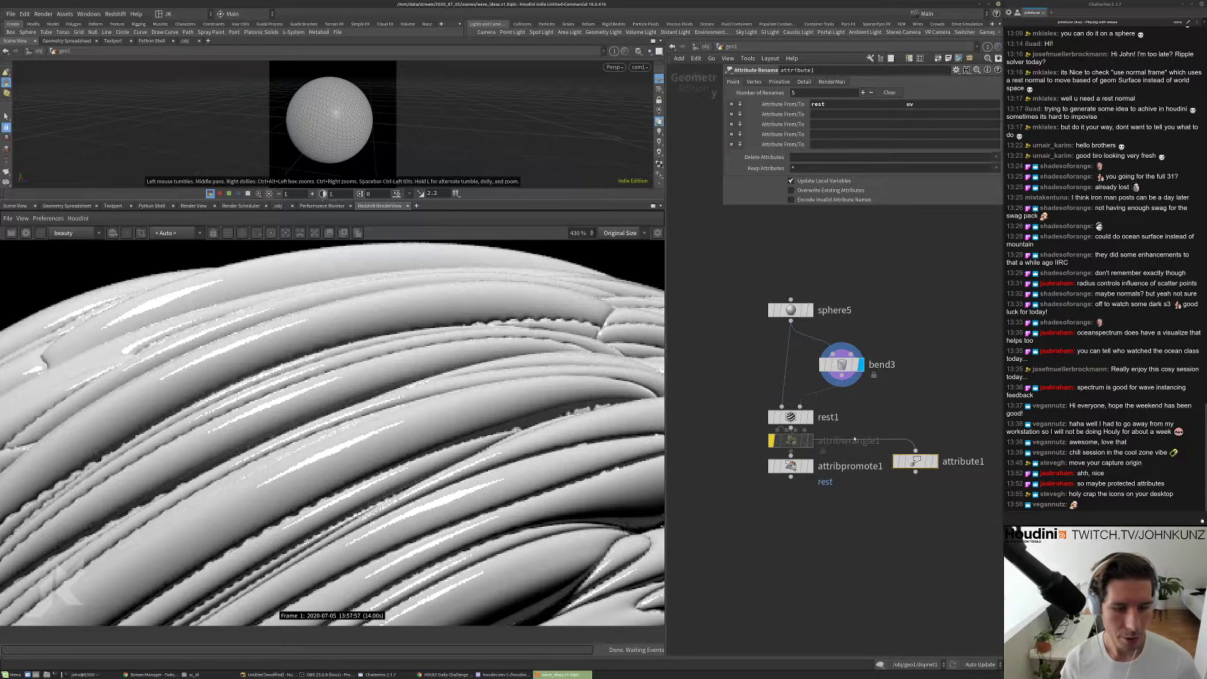
left_click(790, 310)
left_click(914, 155)
type("32")
key("Return")
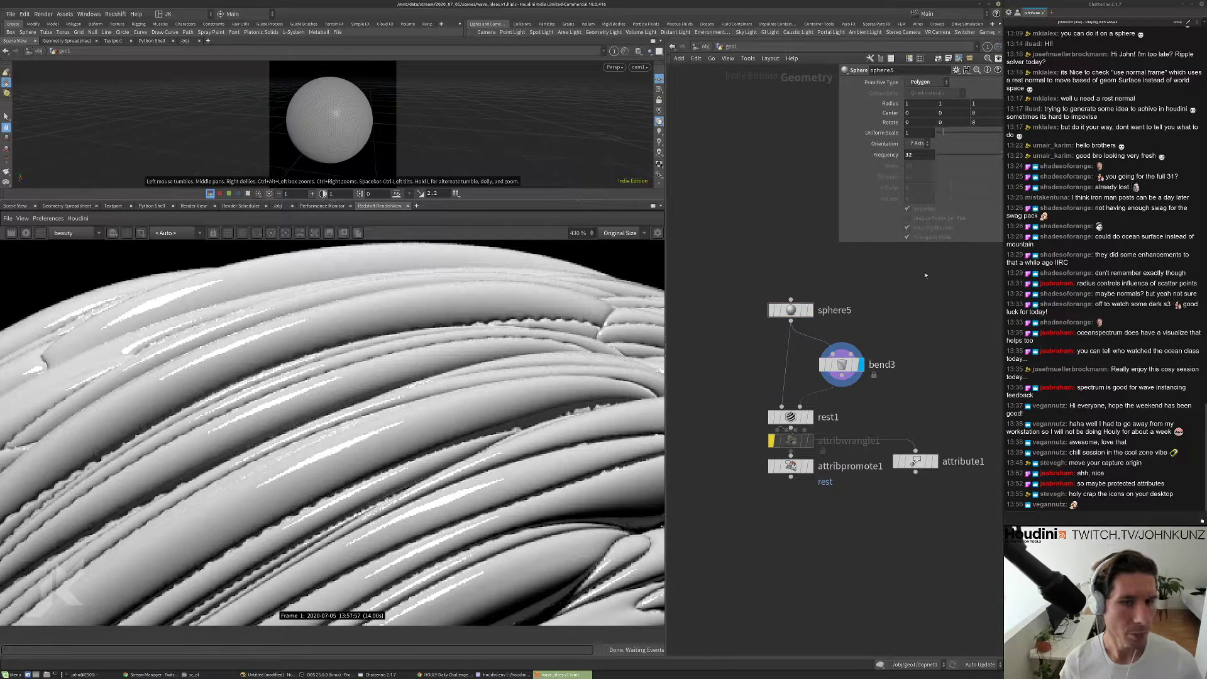
- Make attribute1 the displayed node, restart the Redshift render and examine the ridges of the denser sphere
left_click(915, 462)
left_click(32, 234)
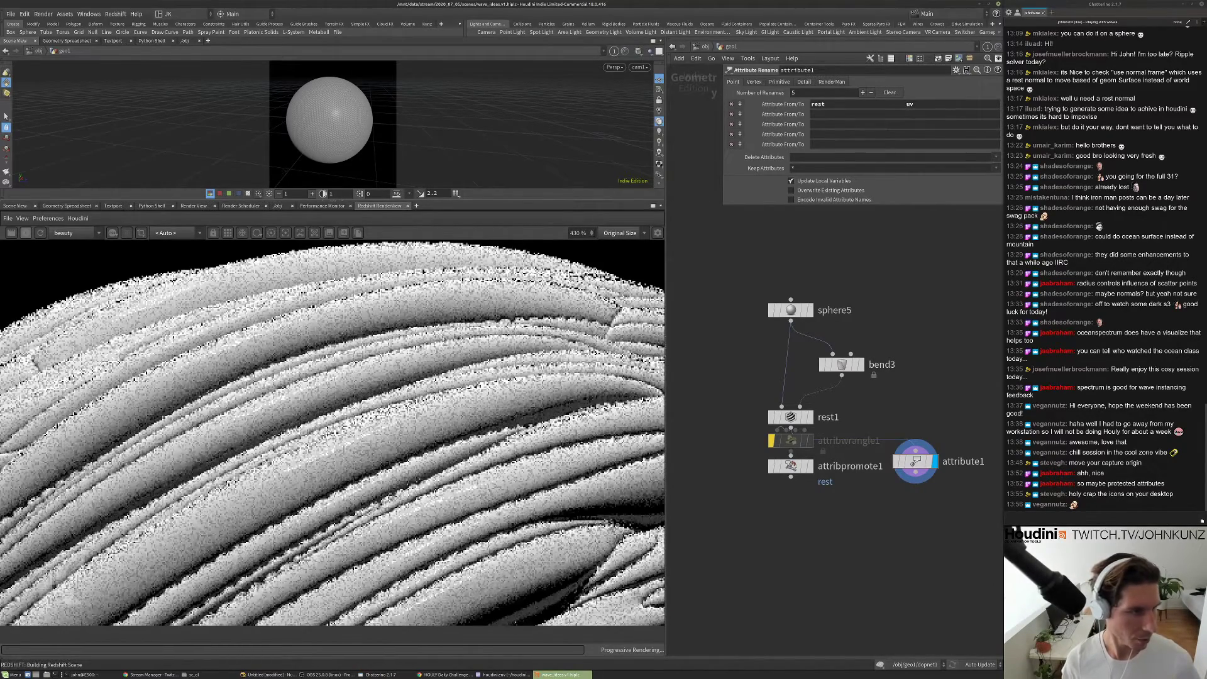
scroll(414, 373, "down", 5)
scroll(397, 387, "up", 6)
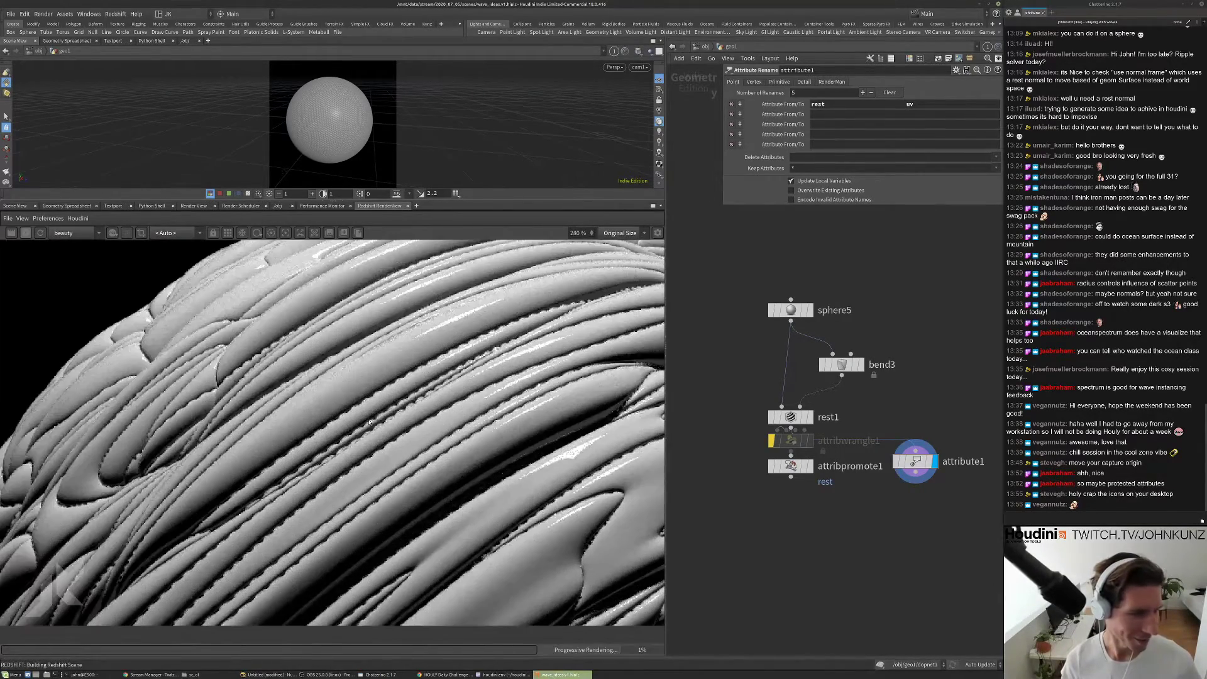
middle_click_drag(924, 336, 920, 326)
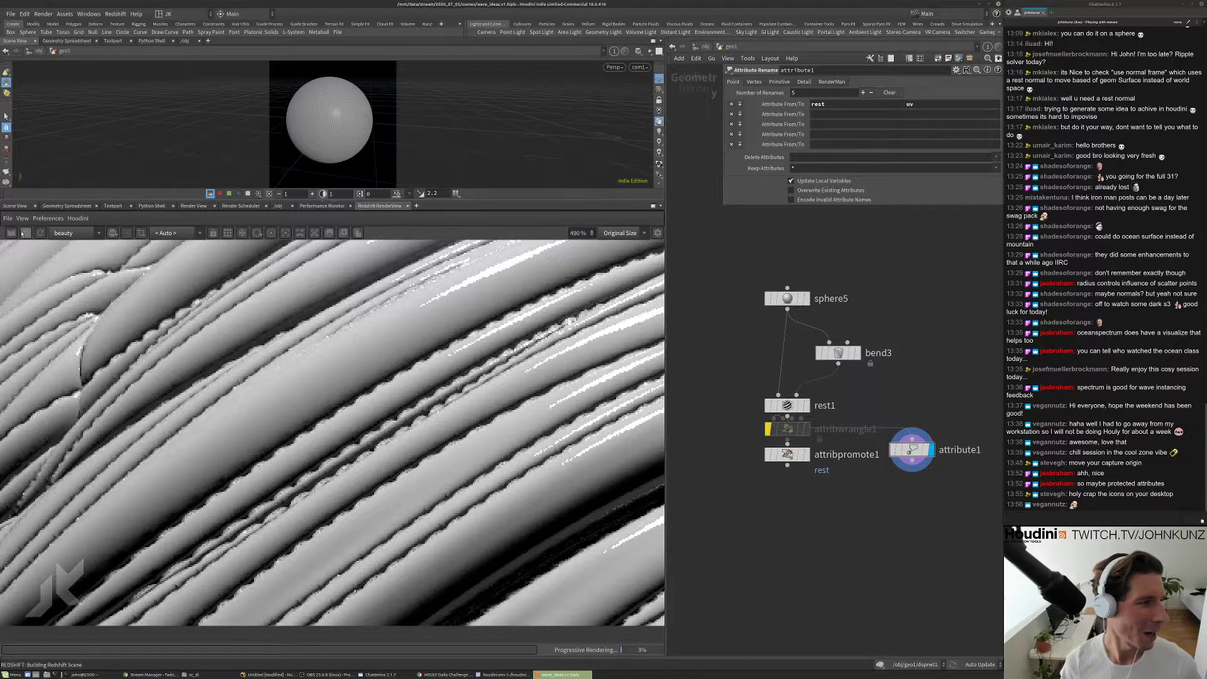
- Back at object level, set geo1's Minimum Edge Length to 2, lower it further to 1, and restart the render
key("u")
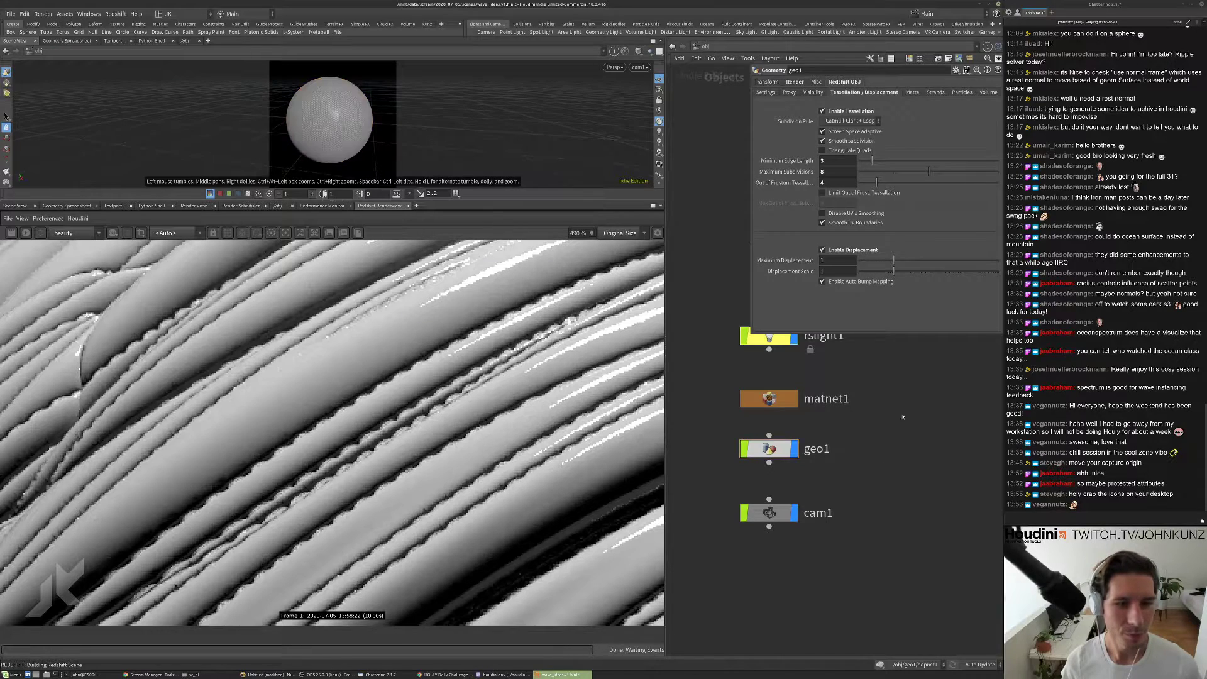
double_click(829, 164)
type("2")
key("Return")
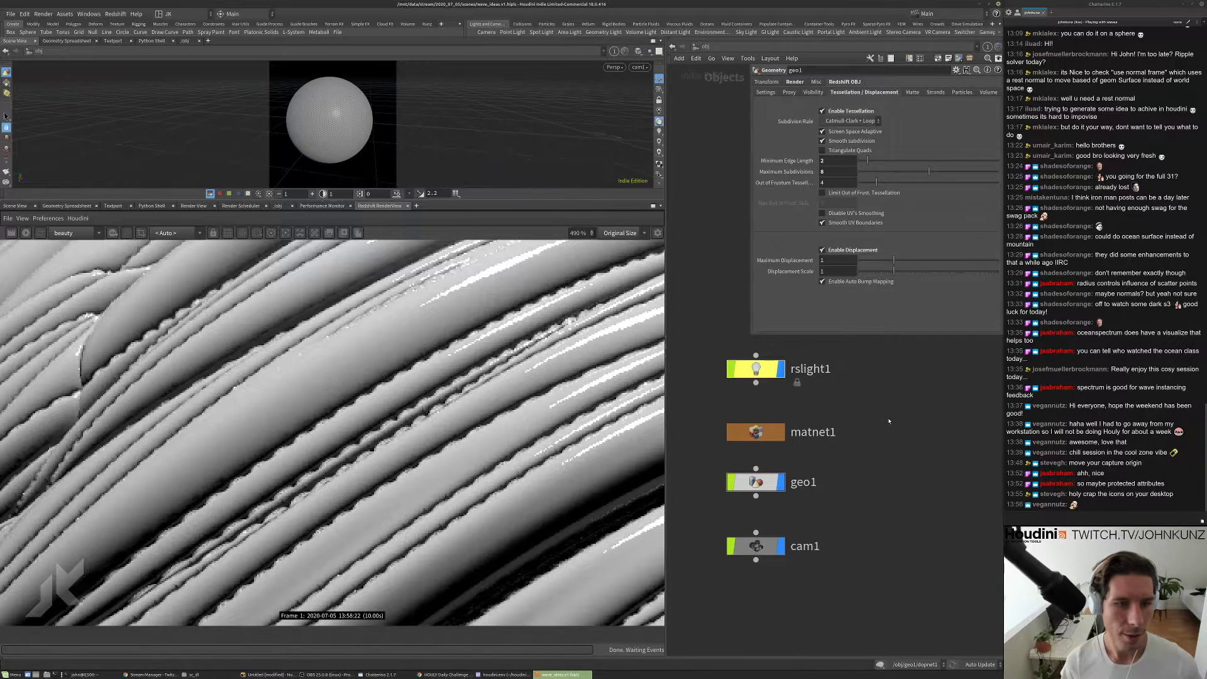
double_click(836, 161)
type("1")
key("Return")
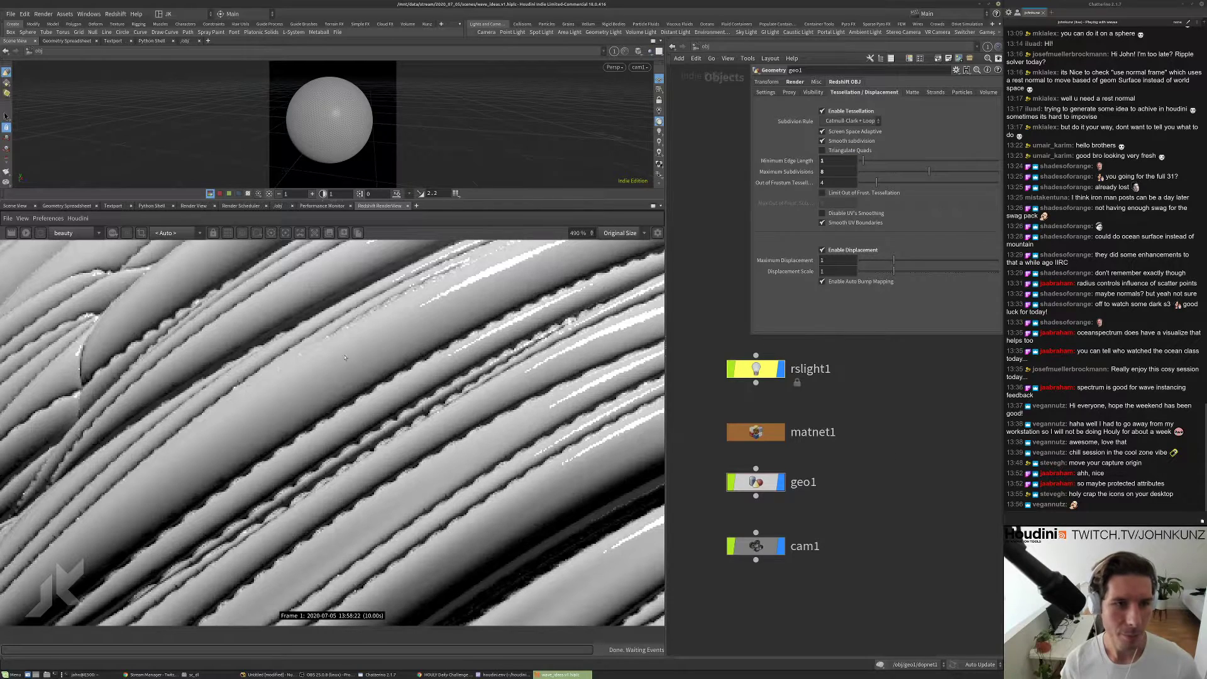
left_click(23, 233)
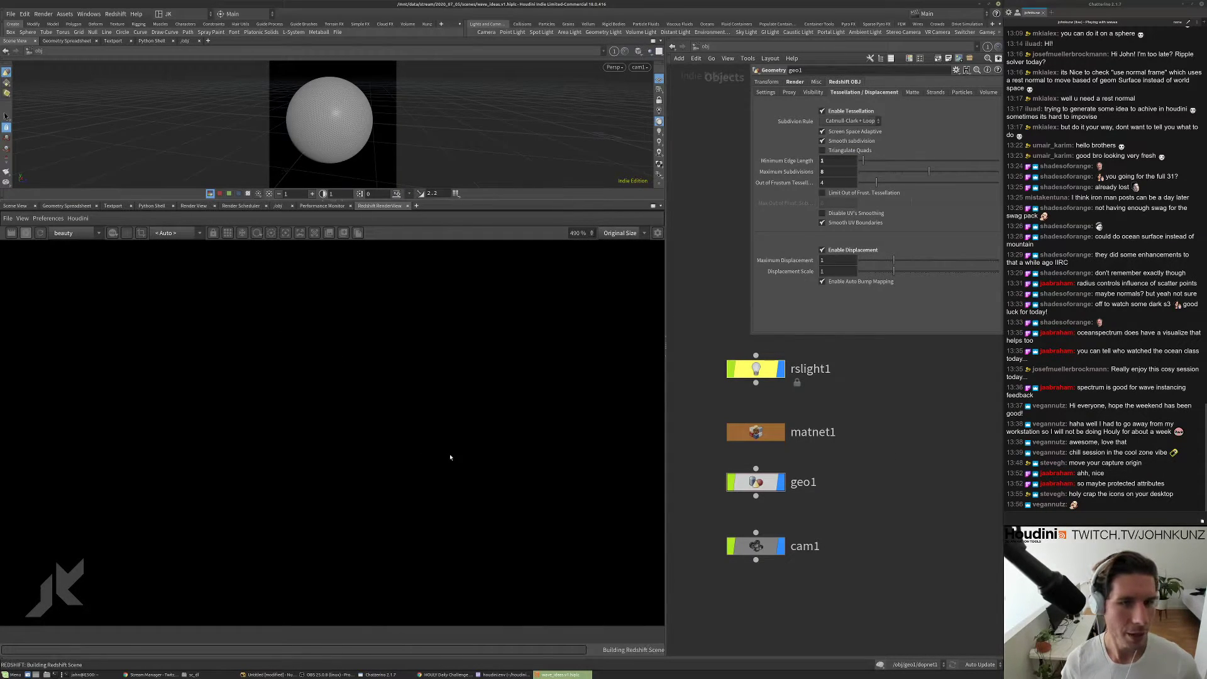
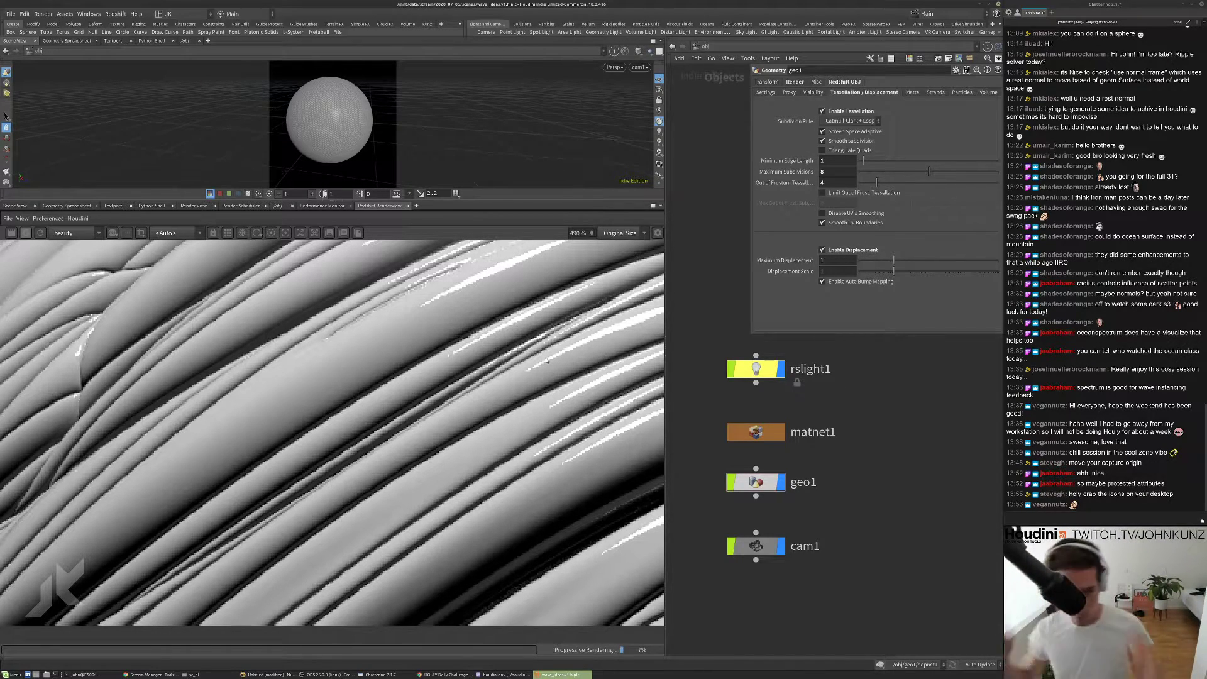
- Compare the finely tessellated ridges in close-up and at full-sphere scale, stopping the render during the inspection
scroll(516, 373, "down", 6)
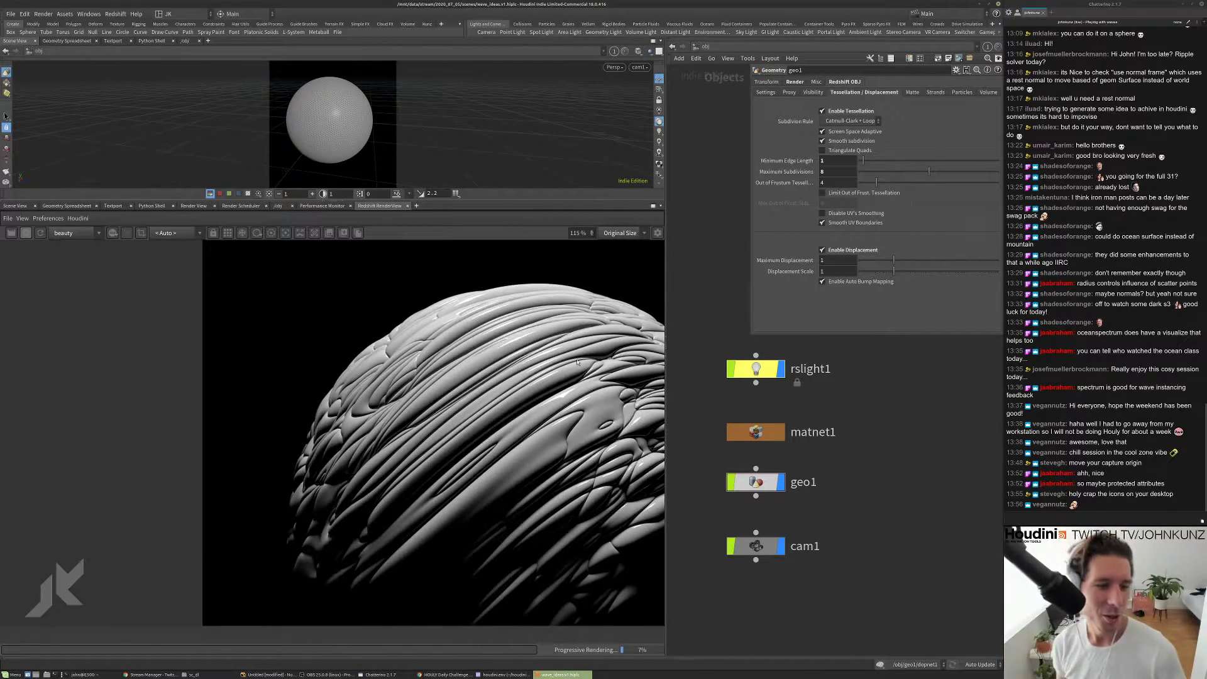
scroll(517, 373, "up", 2)
scroll(480, 334, "up", 5)
scroll(440, 346, "up", 2)
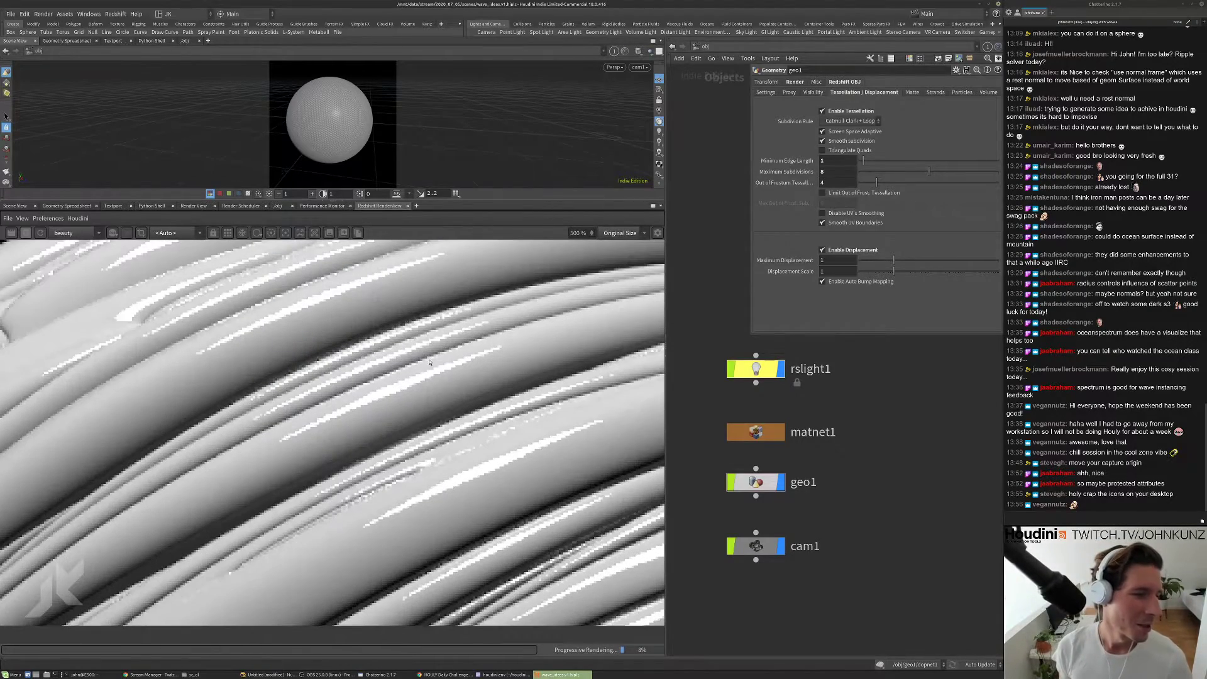
scroll(405, 296, "down", 7)
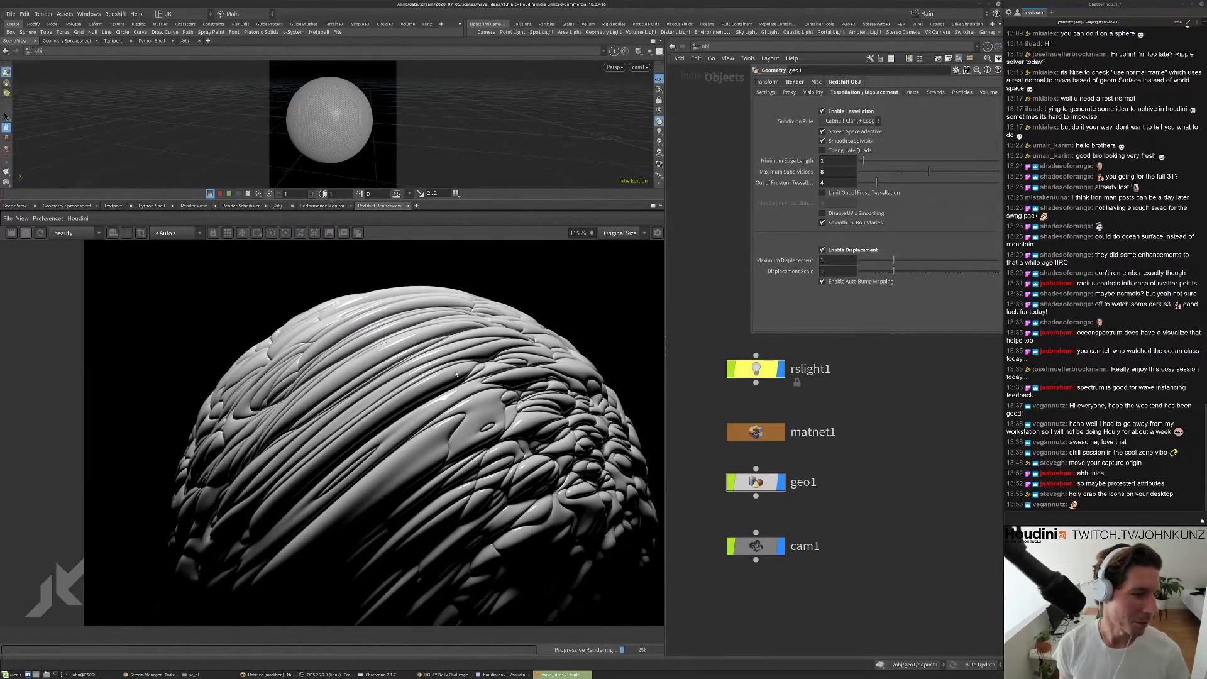
scroll(463, 417, "down", 1)
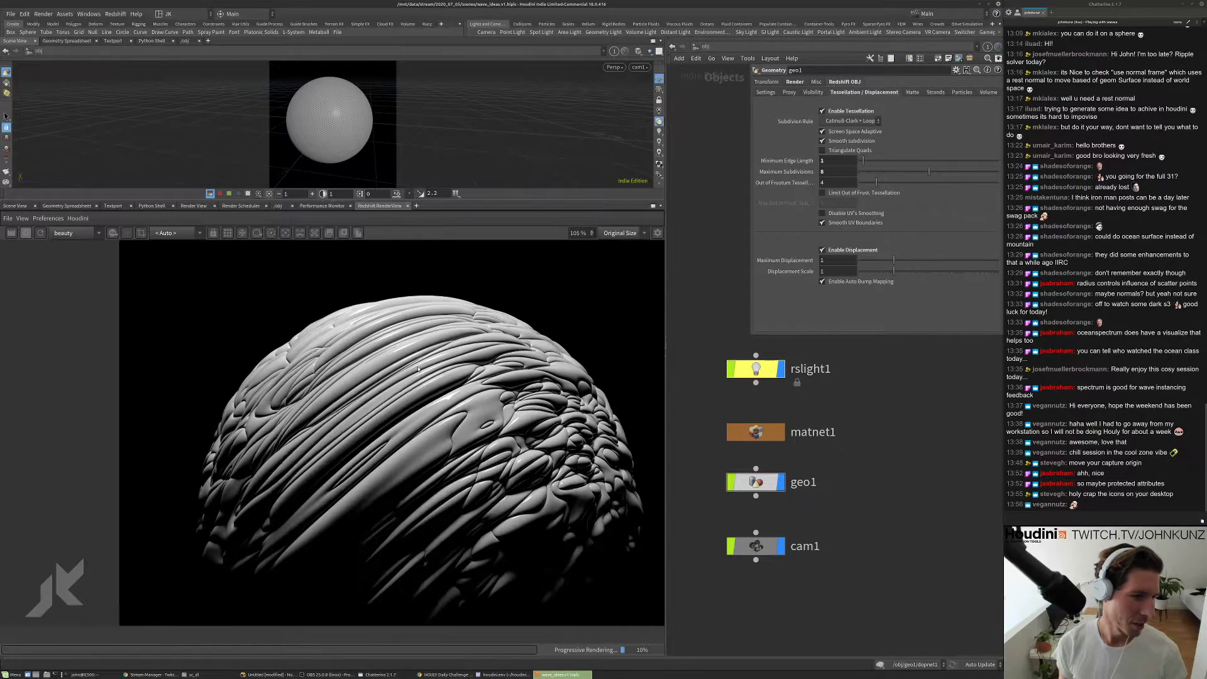
scroll(645, 264, "up", 4)
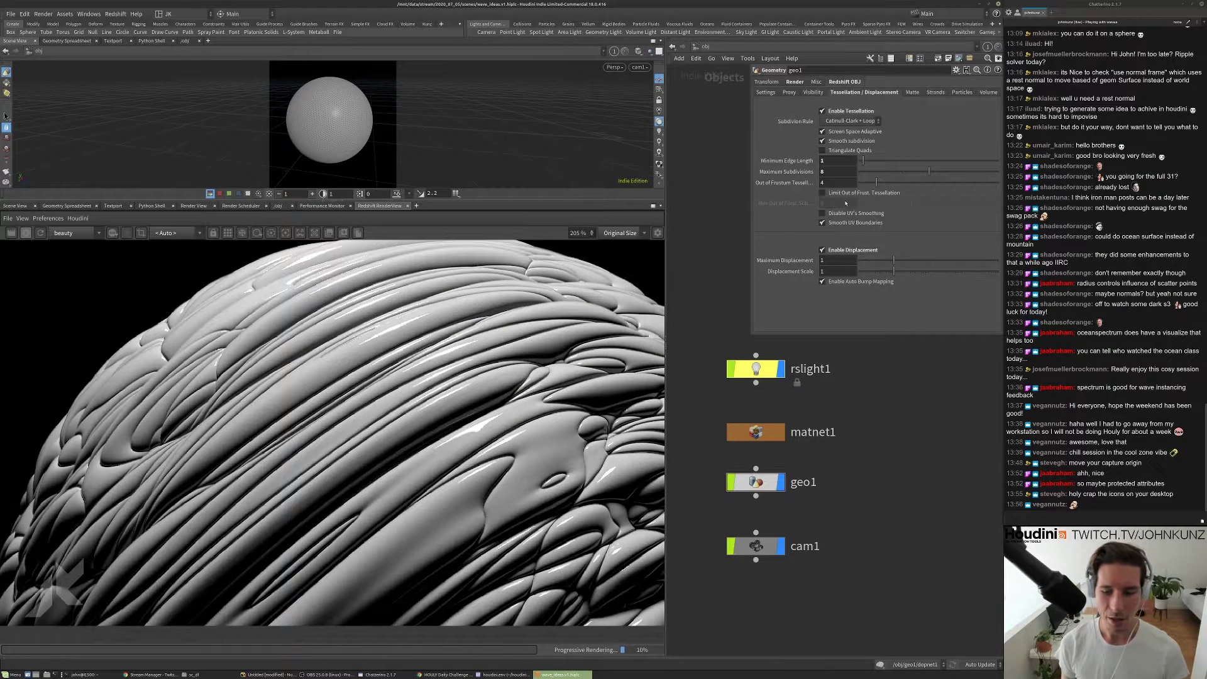
scroll(489, 363, "down", 4)
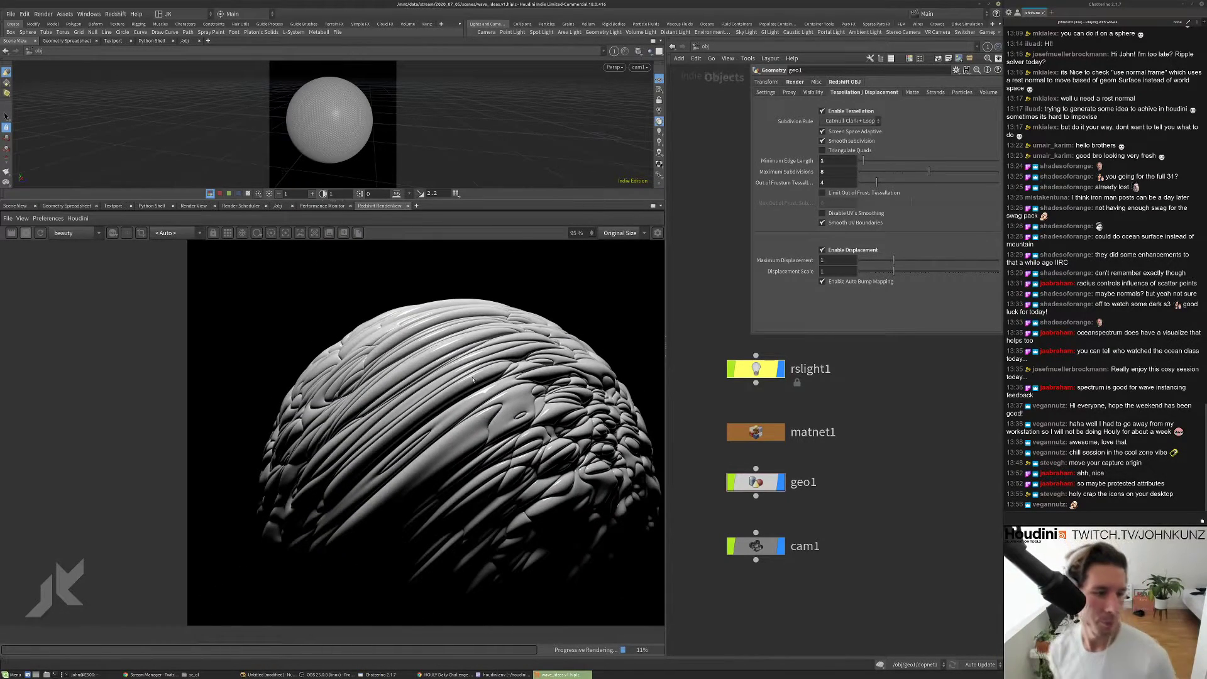
scroll(472, 379, "up", 2)
left_click(24, 233)
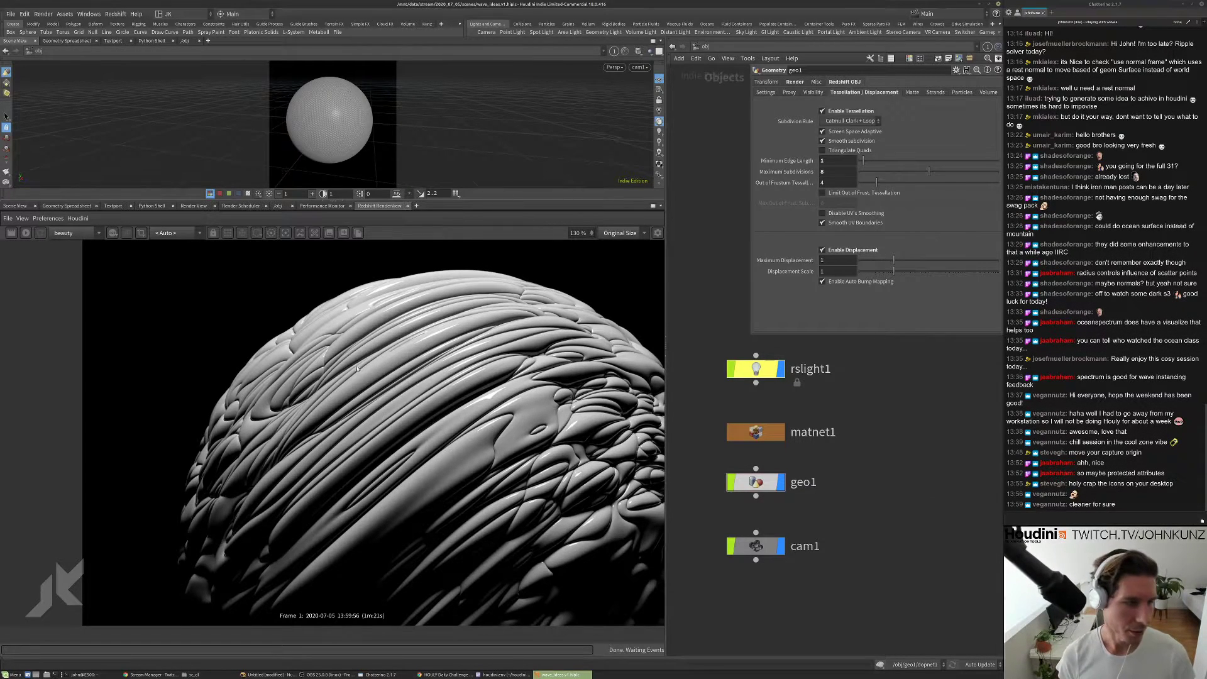
scroll(357, 370, "up", 4)
- Set geo1's Minimum Edge Length to 2.5 and render the displaced sphere again
left_click(848, 161)
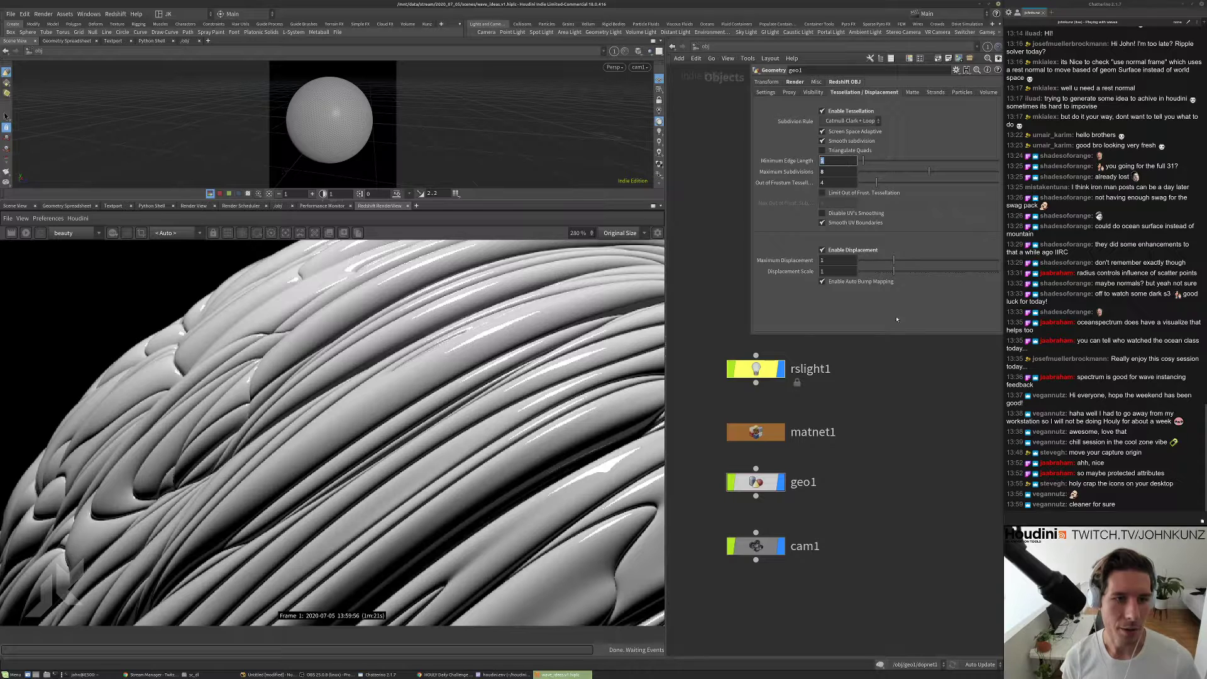
key("Return")
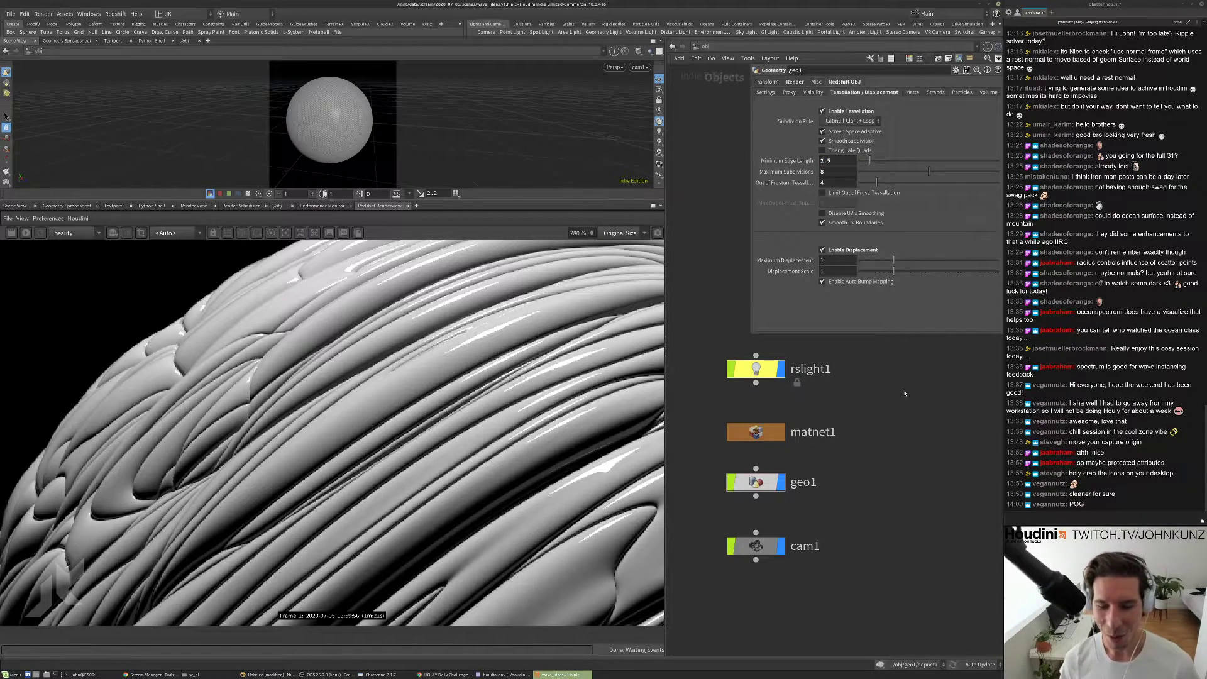
left_click(25, 233)
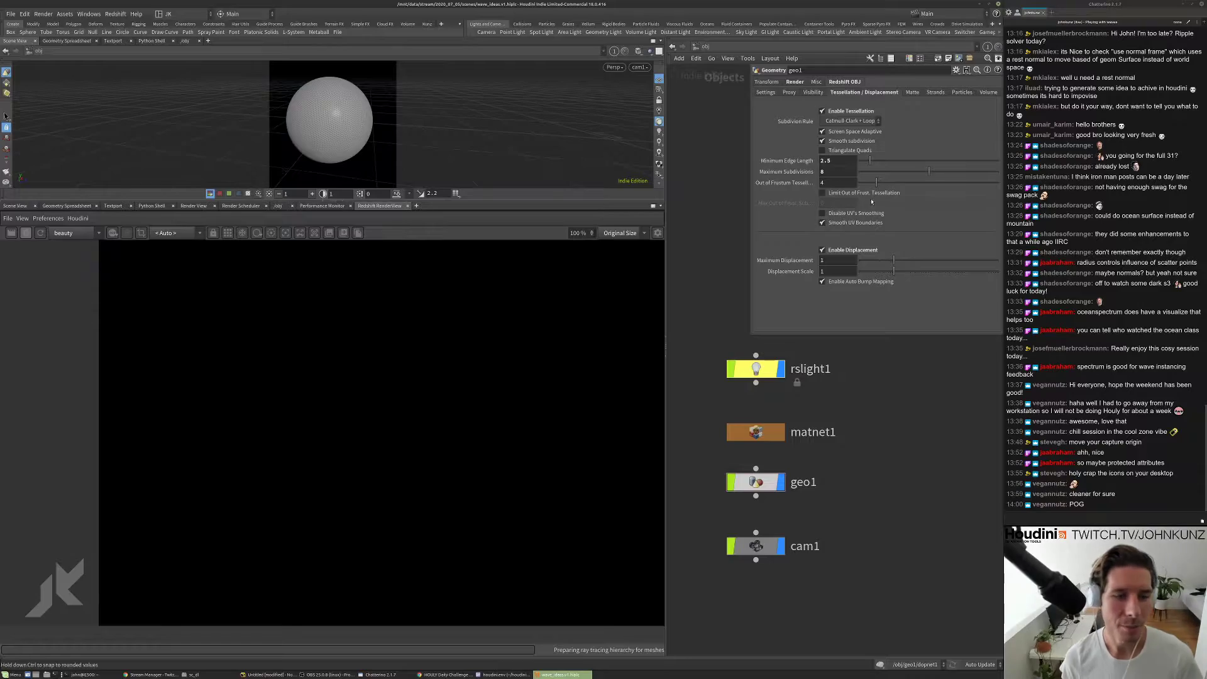
scroll(273, 359, "up", 5)
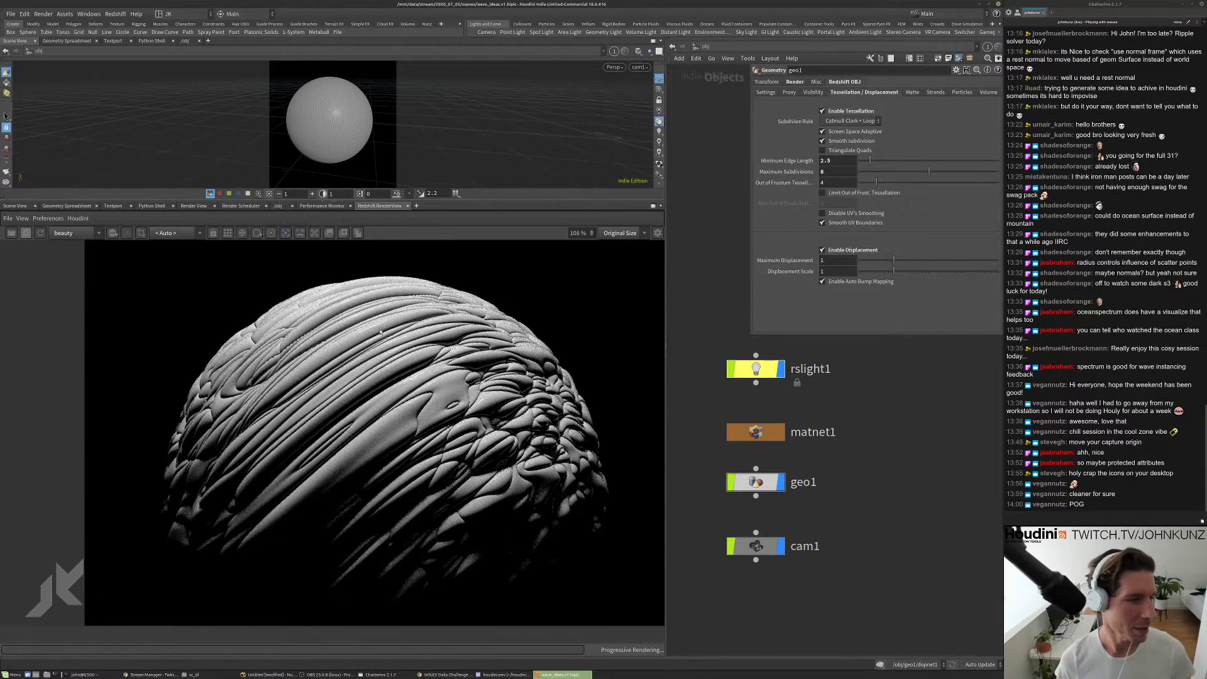
- Check the rendered ridges in close-up, open redshift_vopnet1 inside matnet1, and move the Displacement1 node further down
scroll(272, 359, "up", 1)
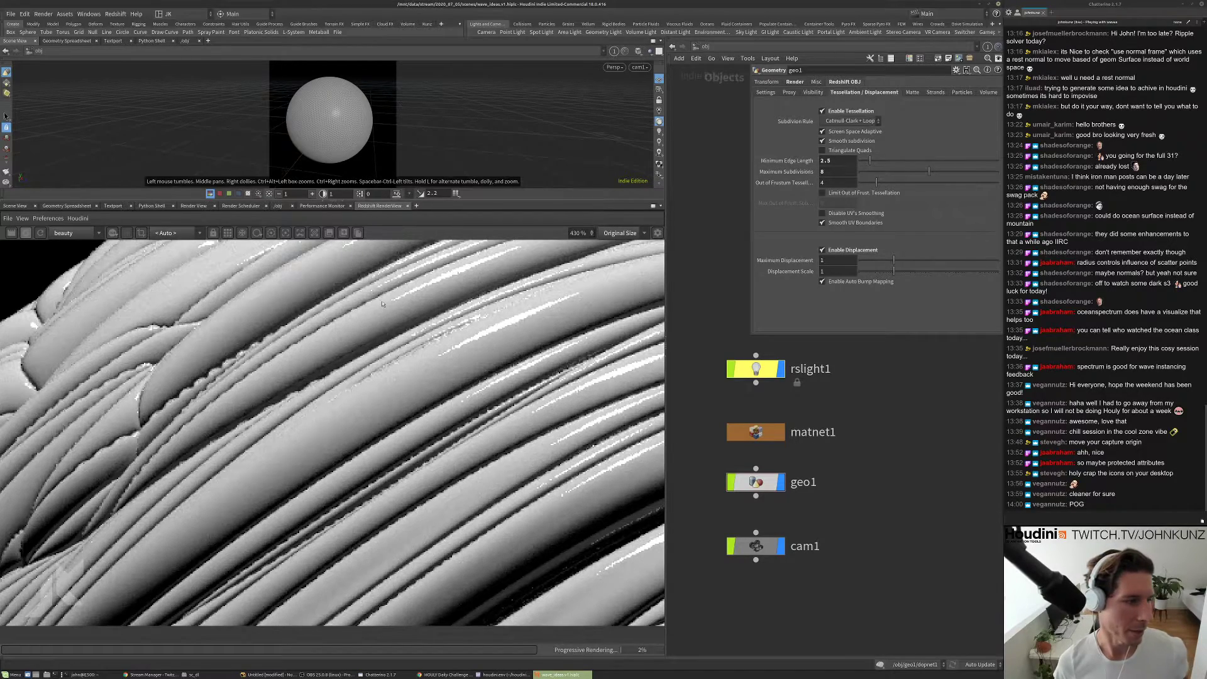
scroll(382, 304, "down", 2)
scroll(274, 344, "down", 3)
scroll(290, 333, "up", 2)
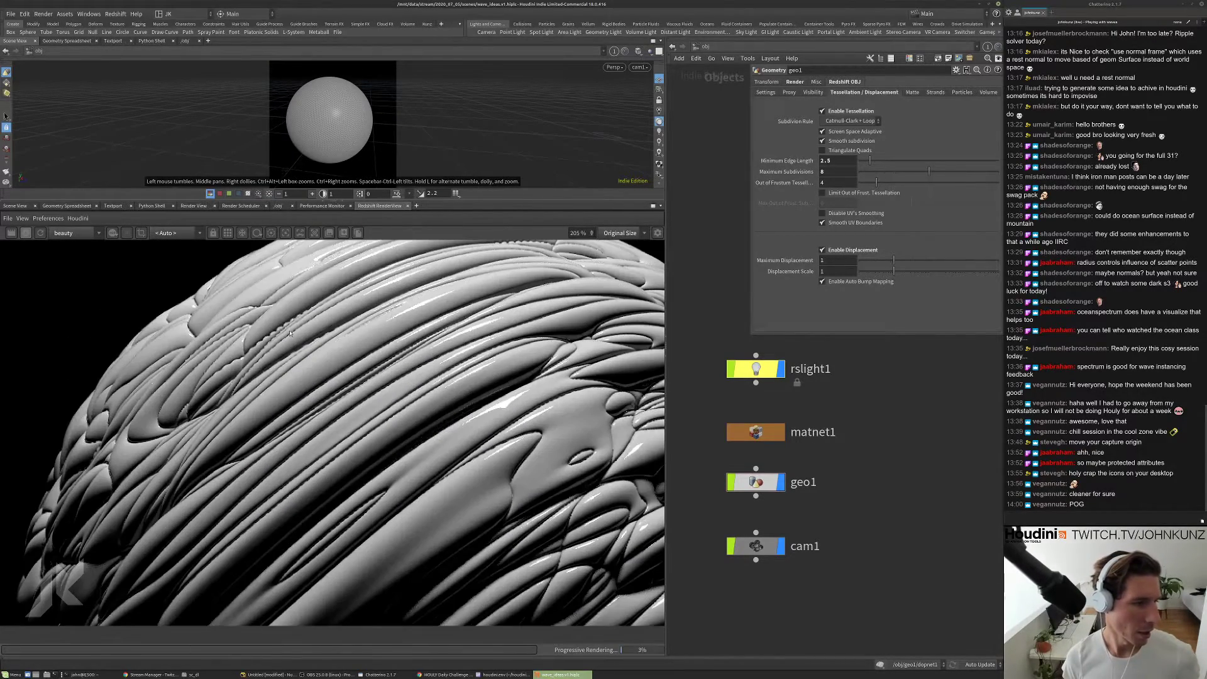
double_click(757, 430)
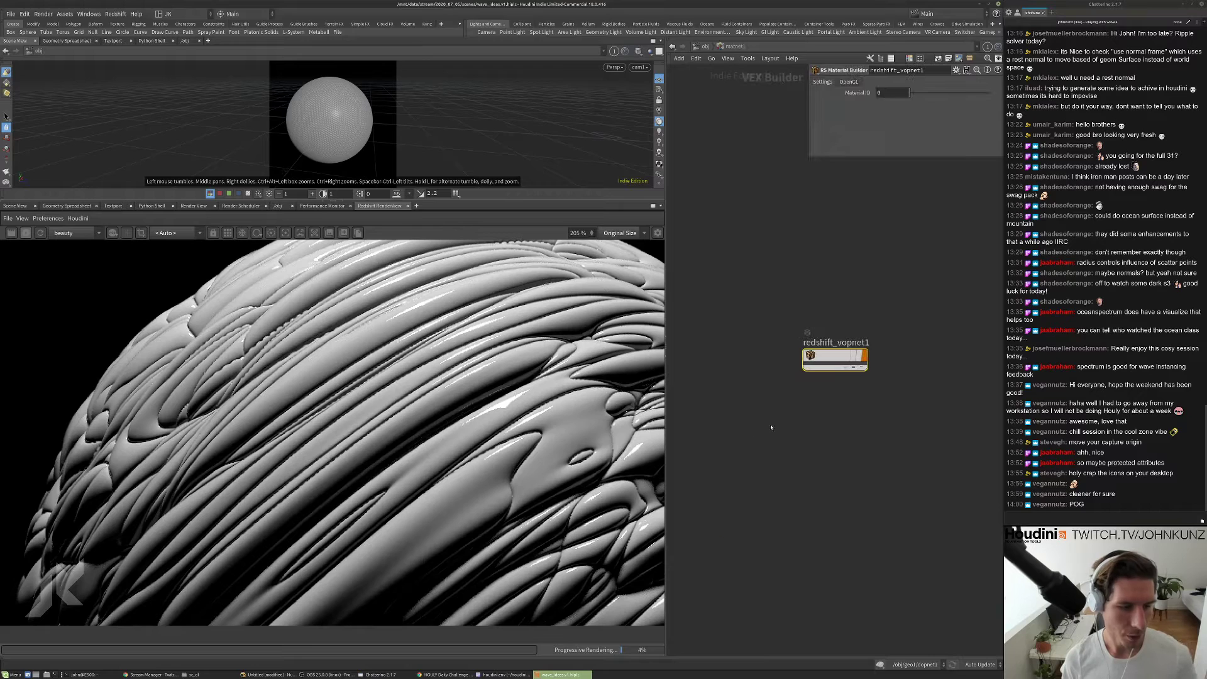
double_click(826, 357)
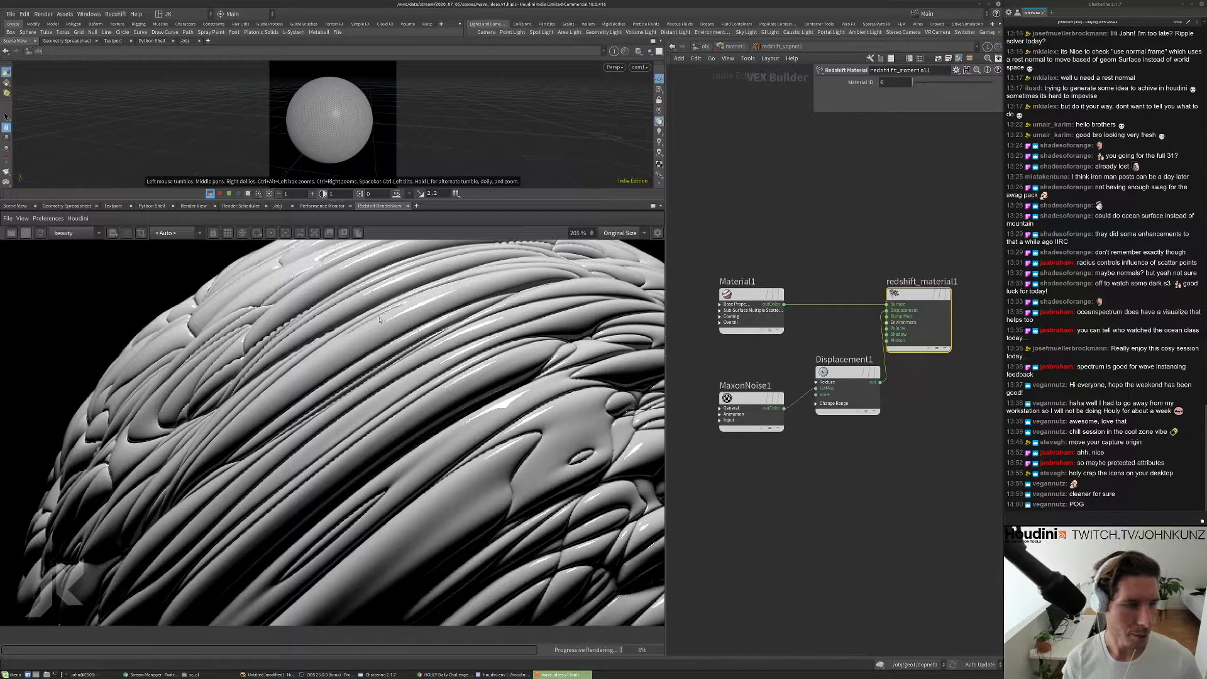
left_click_drag(856, 392, 858, 445)
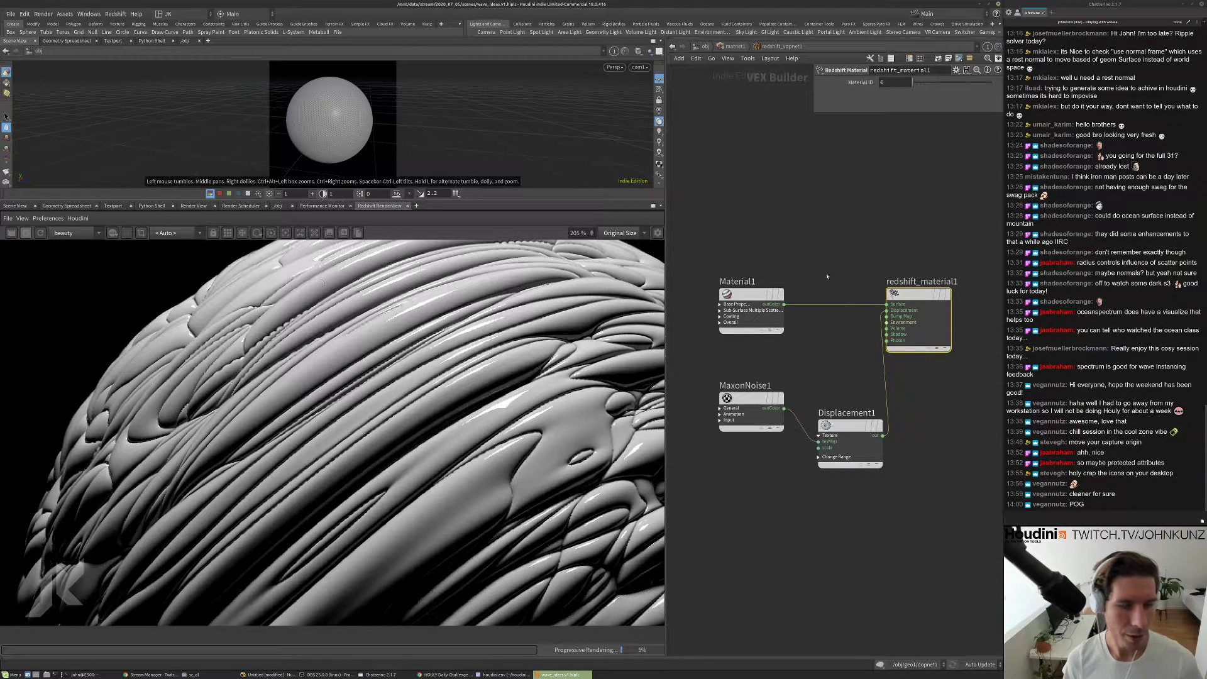
- Select the Material1 node and shrink the floating parameter pane so it no longer covers the node network
middle_click_drag(864, 258, 856, 281)
left_click_drag(797, 281, 759, 346)
middle_click_drag(715, 246, 695, 303)
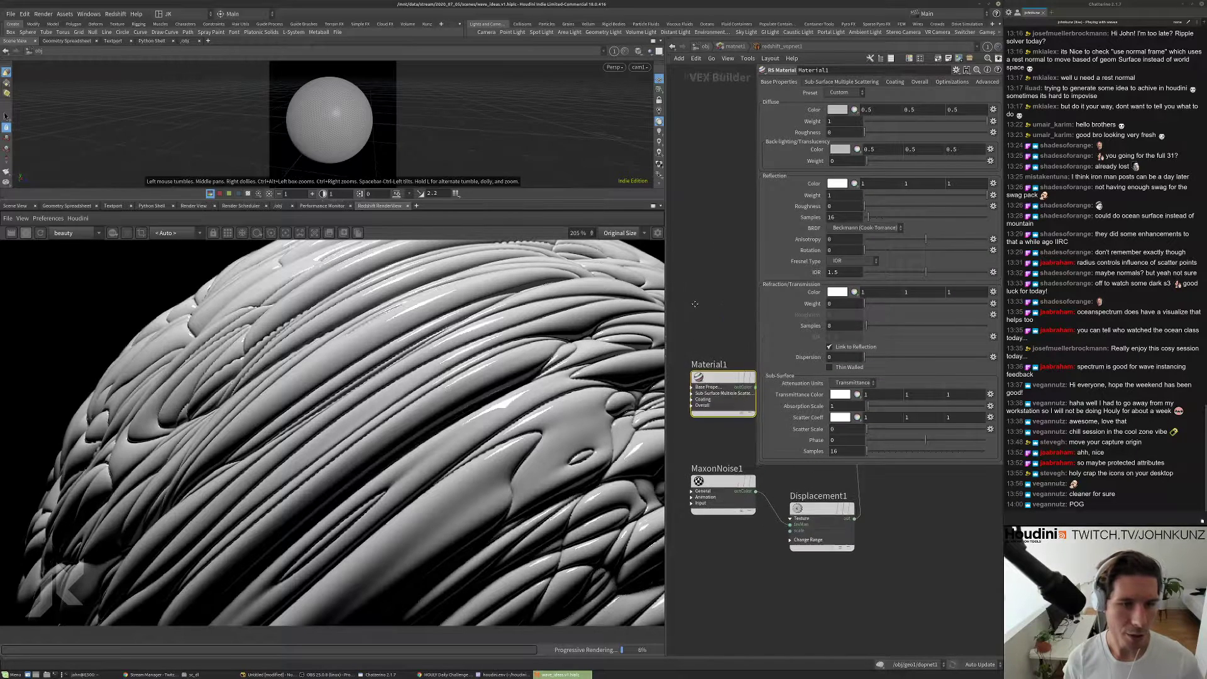
scroll(696, 314, "down", 2)
left_click_drag(758, 467, 790, 281)
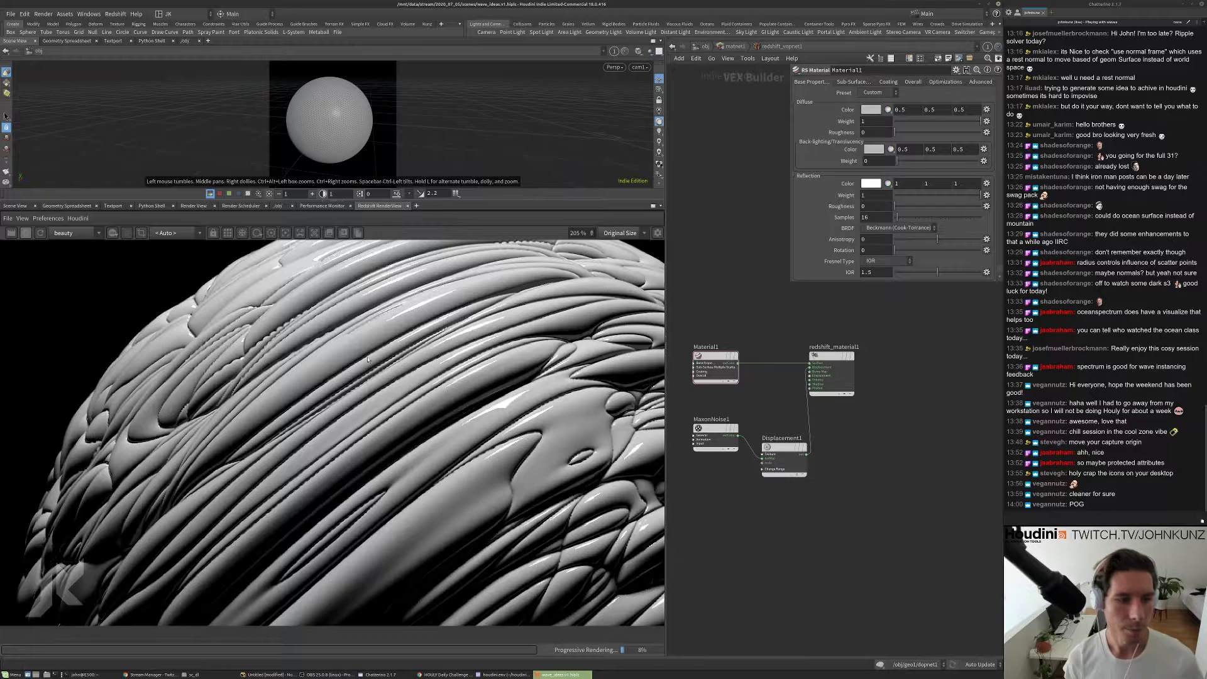
- Set MaxonNoise1's Overall Scale to 3
scroll(382, 360, "down", 4)
scroll(742, 465, "up", 2)
left_click(702, 381)
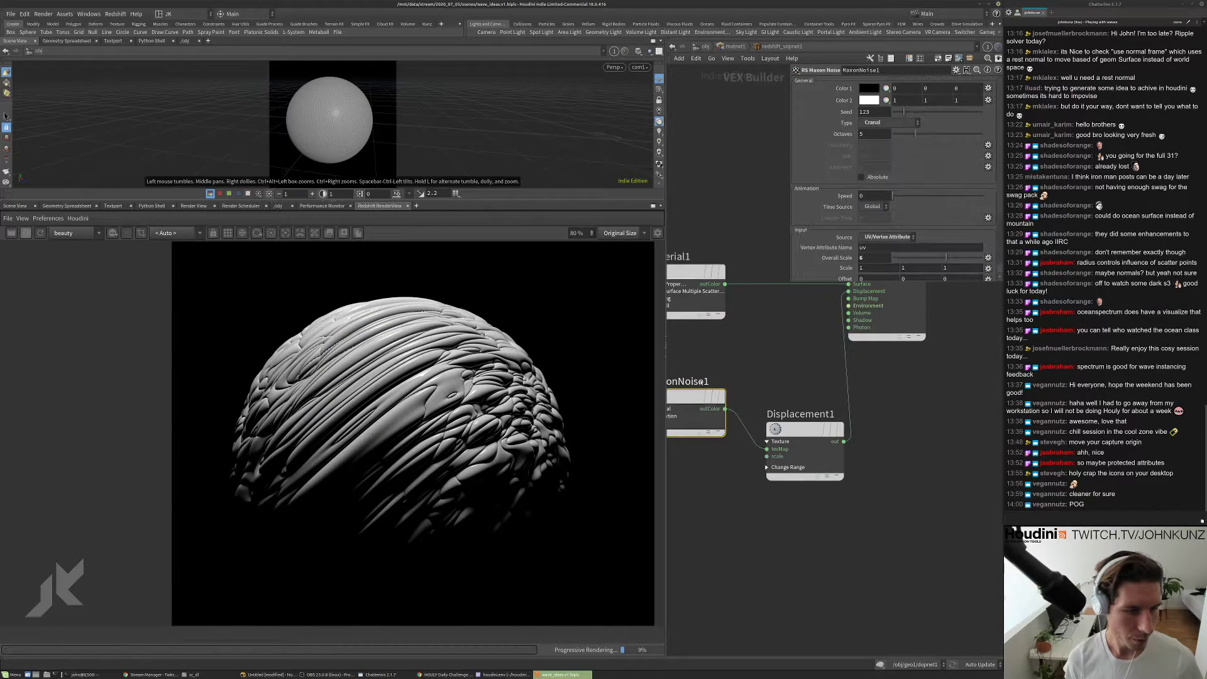
scroll(861, 243, "down", 1)
double_click(862, 234)
type("3")
key("Return")
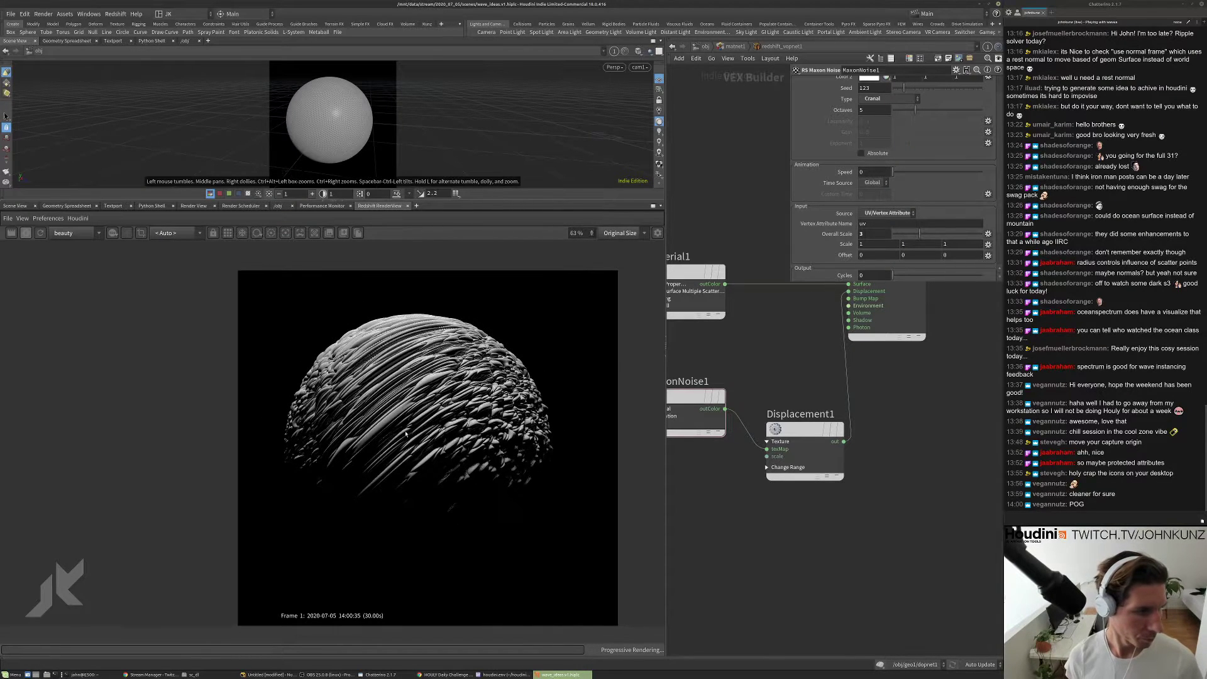
- Set MaxonNoise1's Overall Scale to 12 and check the whole displaced sphere
scroll(400, 405, "up", 1)
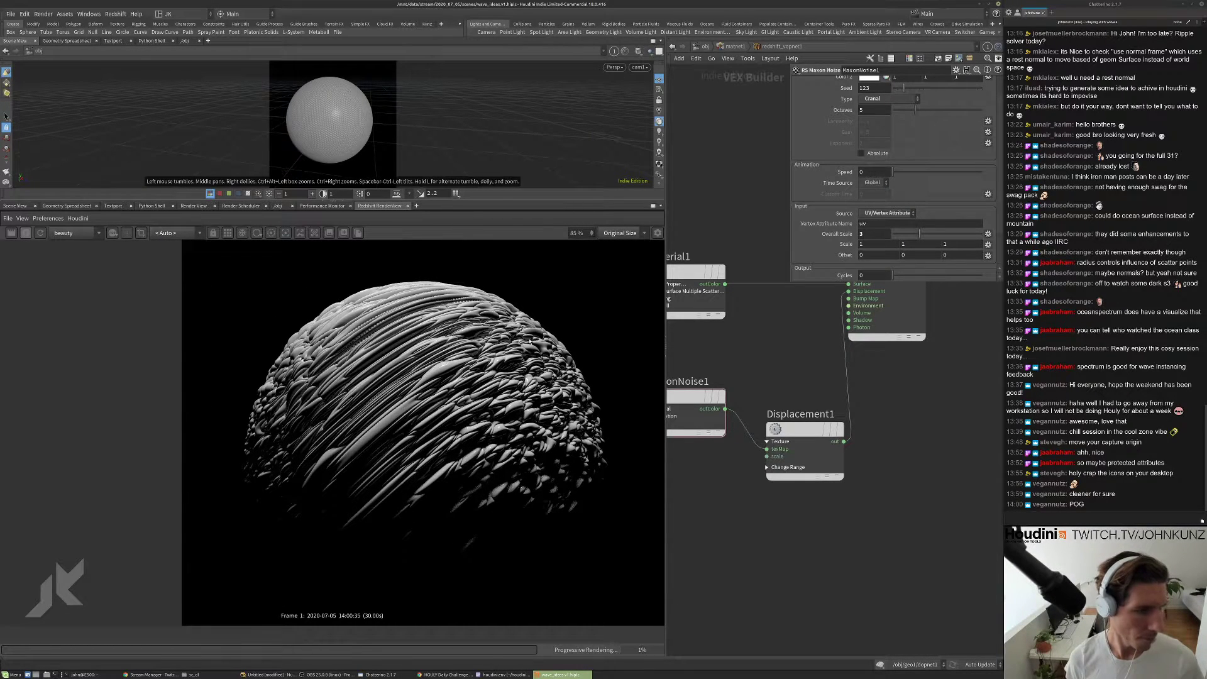
double_click(877, 233)
type("12")
key("Return")
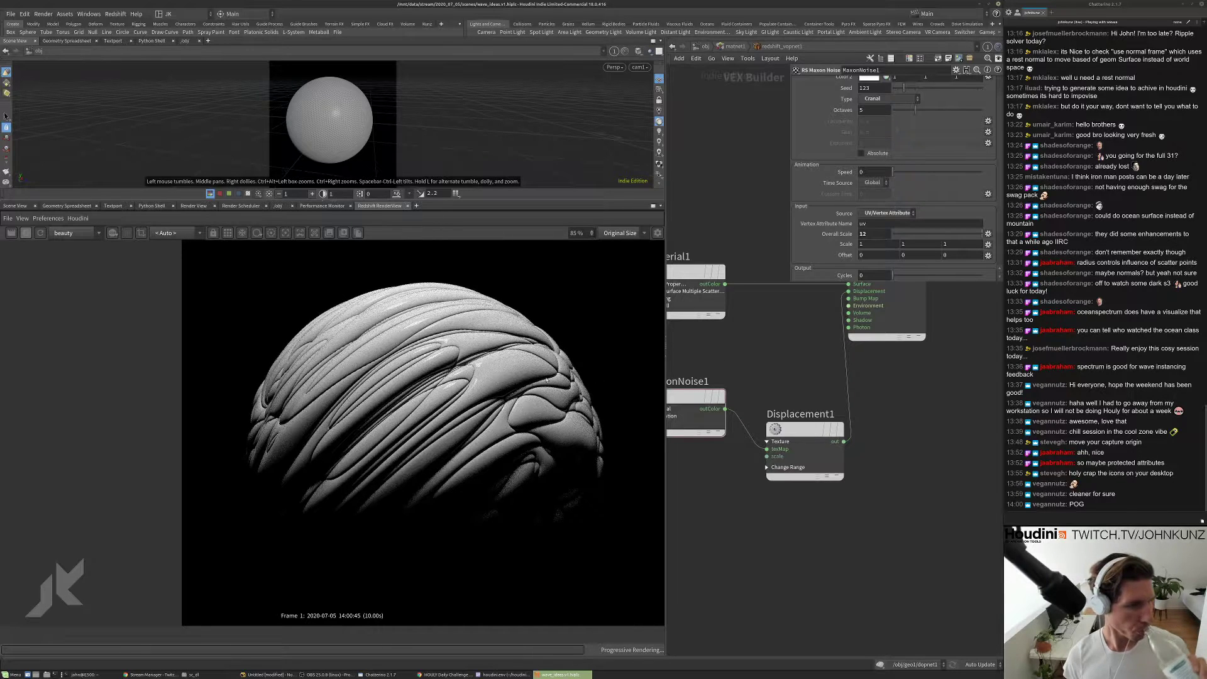
scroll(551, 379, "down", 3)
scroll(427, 448, "down", 2)
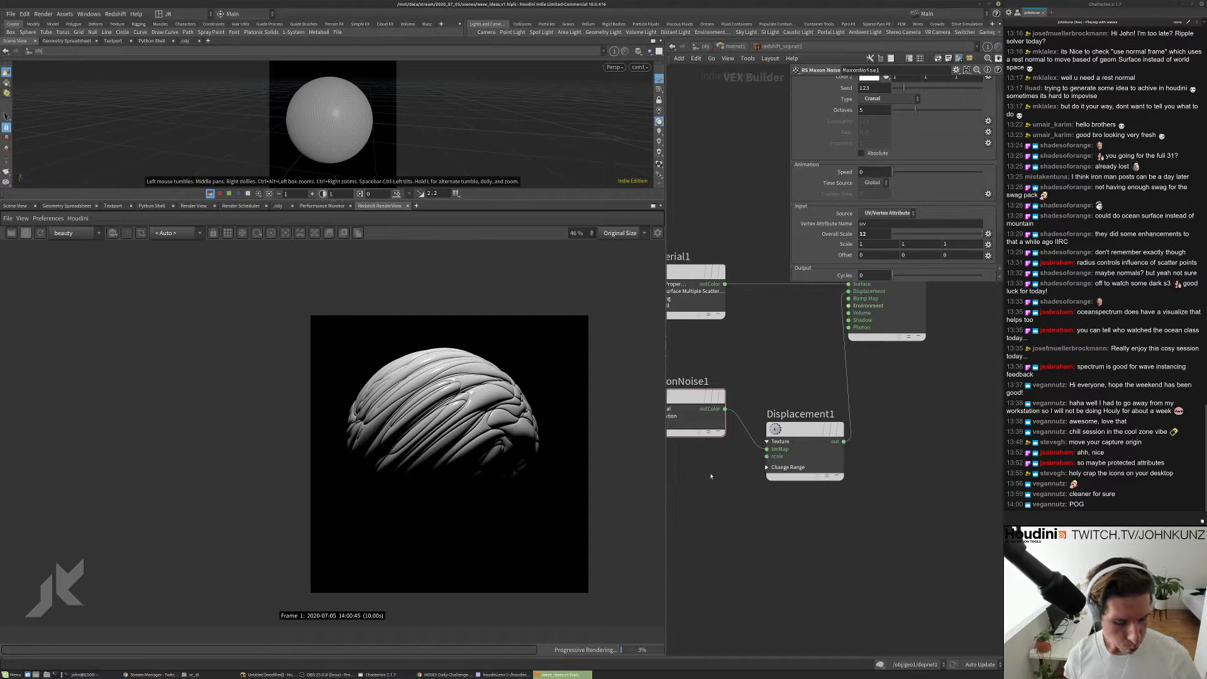
- Set the Displacement1 node's Scale to 0.25
left_click_drag(766, 514, 844, 419)
left_click_drag(877, 89, 865, 88)
type("25")
key("Return")
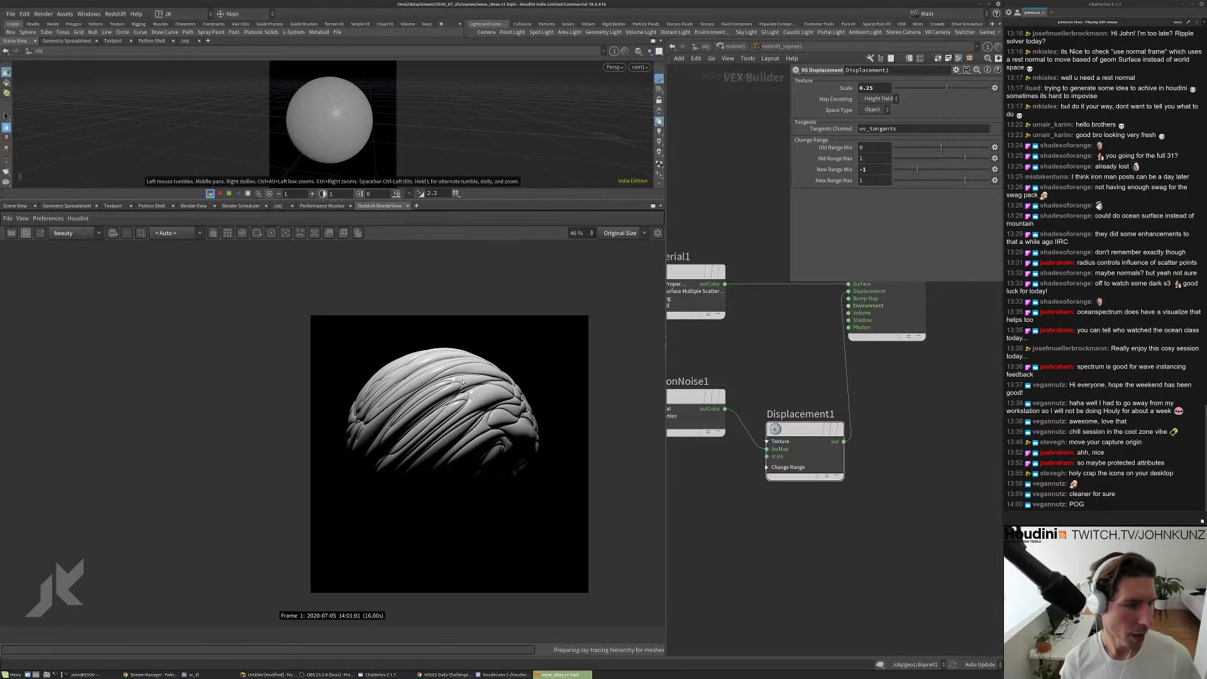
- Examine the more strongly displaced sphere in the render, both in close-up and at full size
scroll(465, 382, "up", 2)
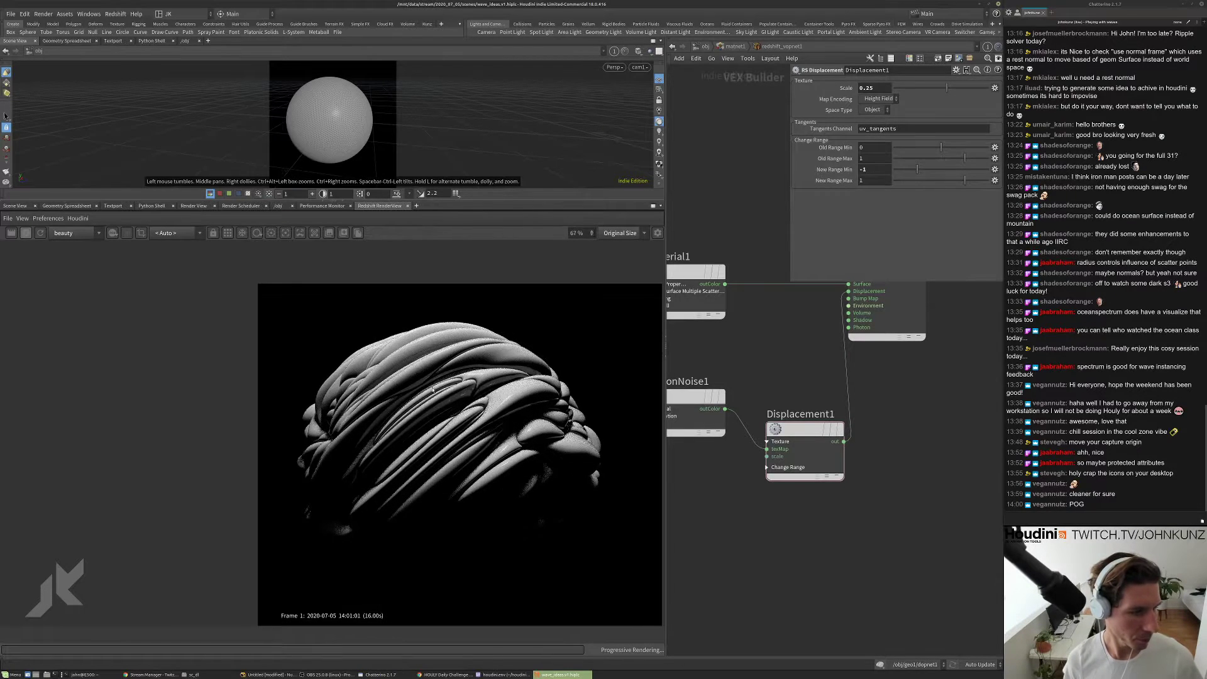
scroll(457, 386, "up", 3)
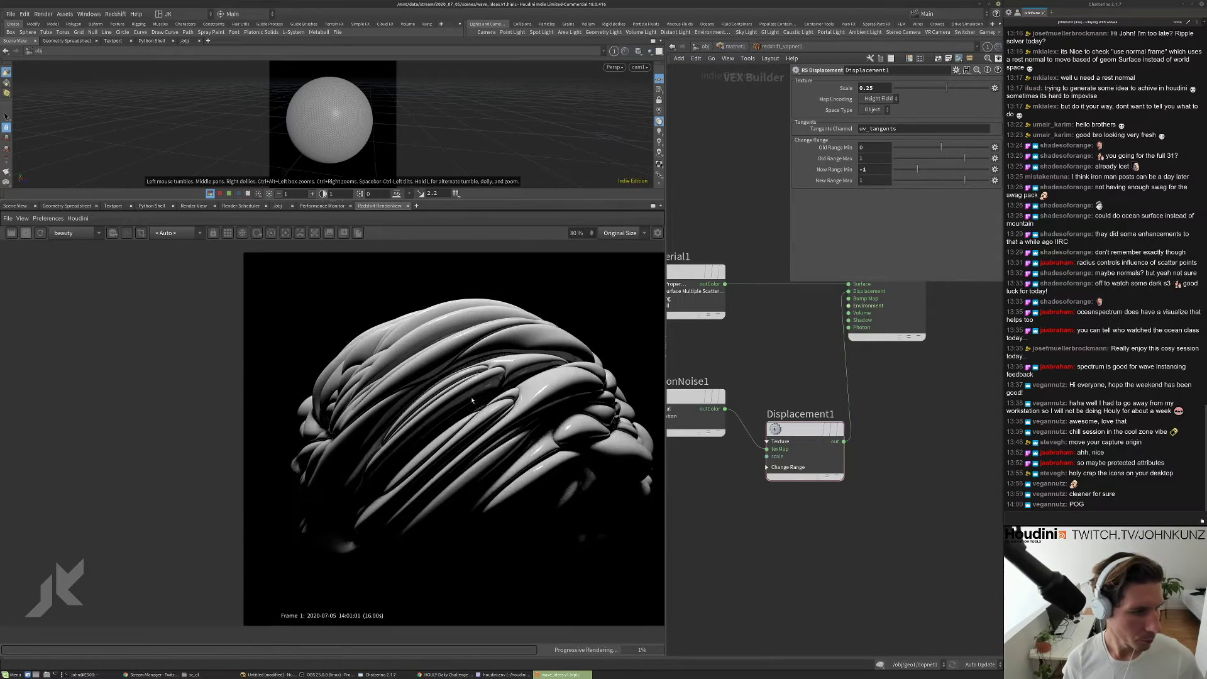
scroll(471, 399, "down", 3)
scroll(509, 411, "down", 3)
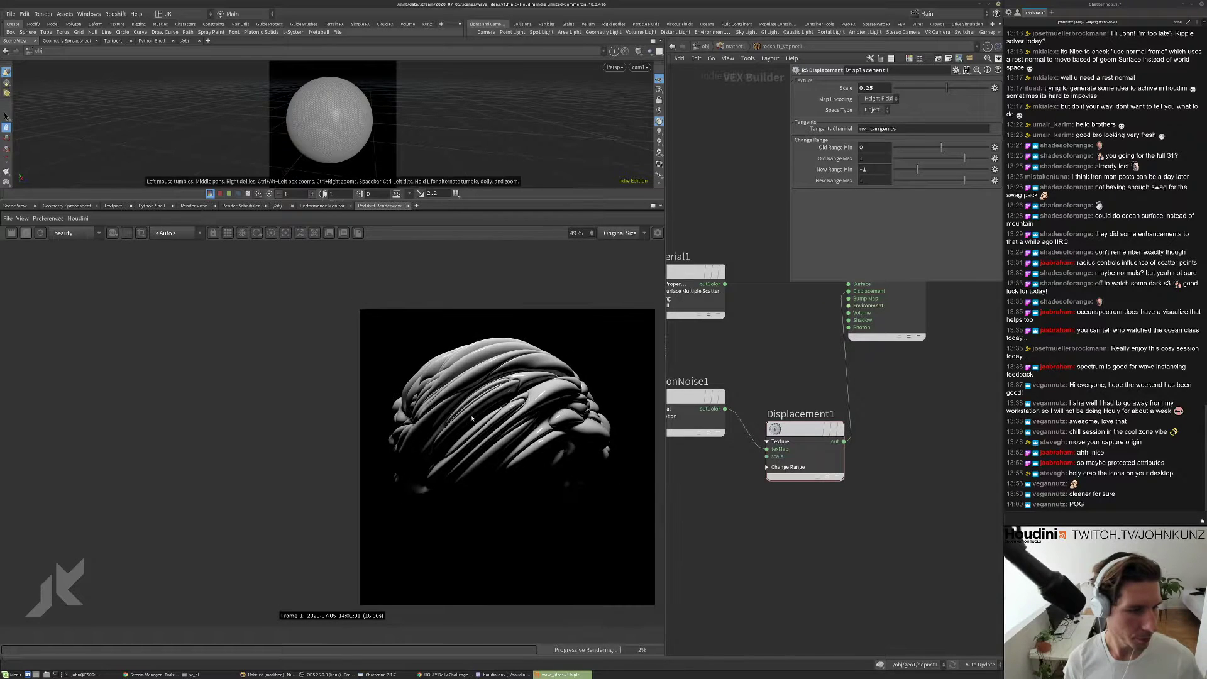
scroll(495, 389, "up", 3)
scroll(495, 389, "up", 1)
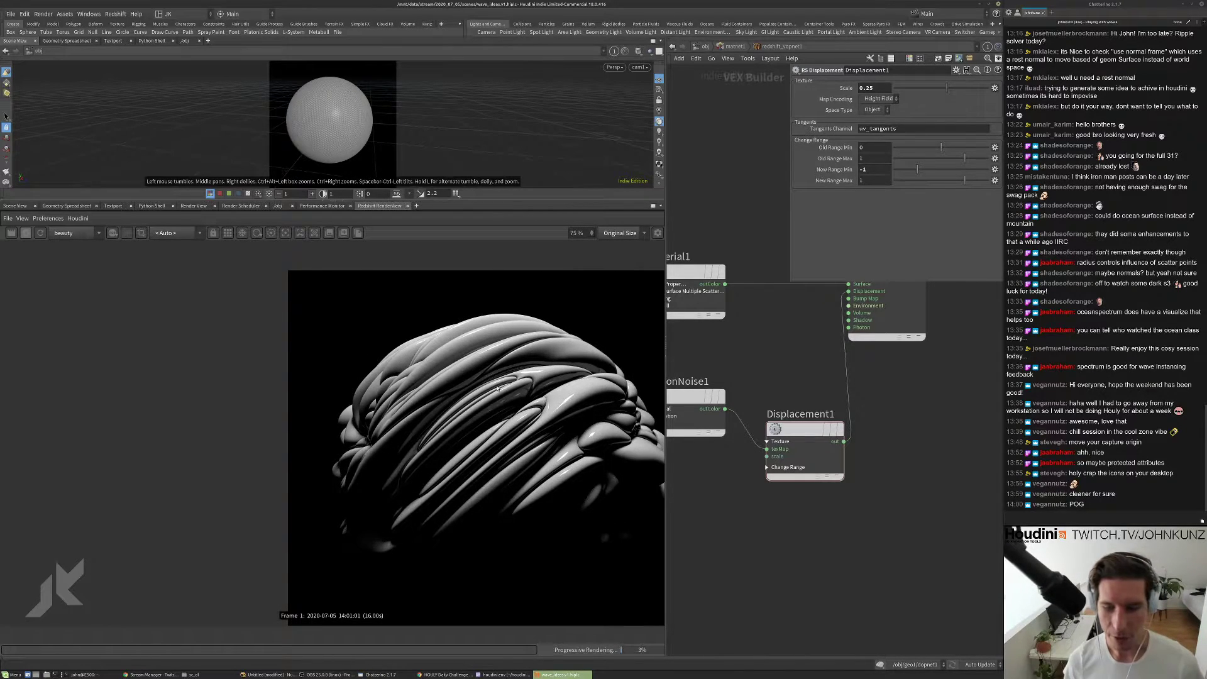
scroll(496, 387, "up", 3)
scroll(515, 414, "down", 4)
scroll(520, 423, "up", 3)
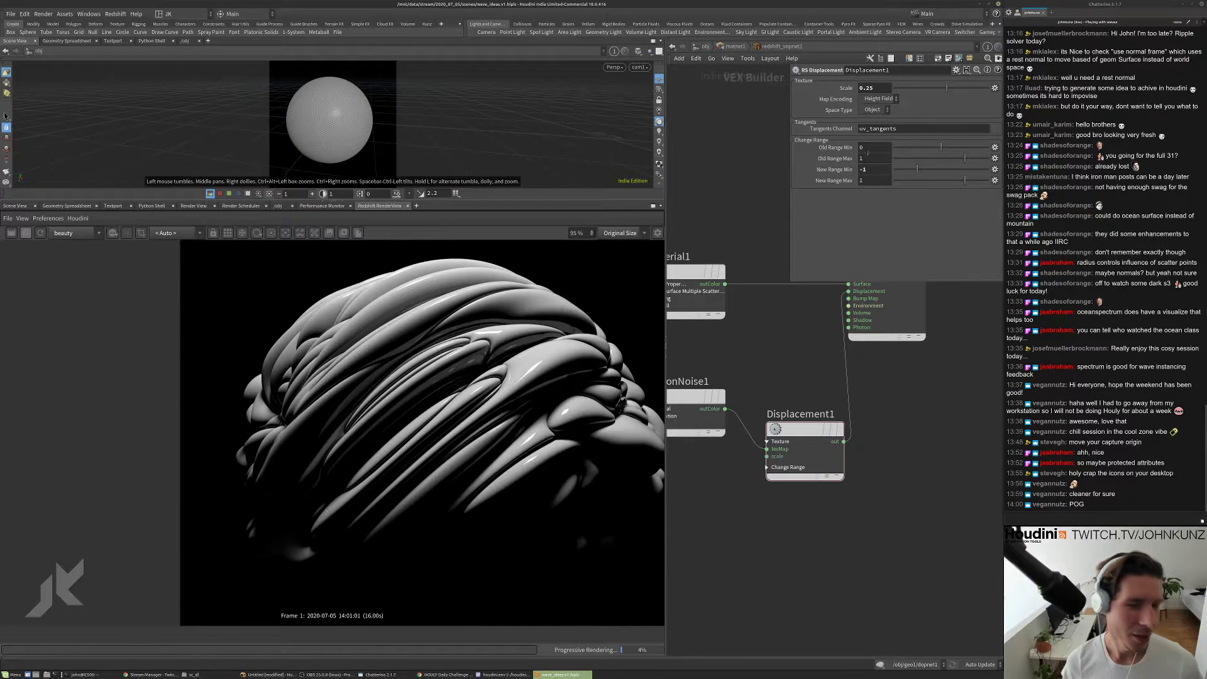
- Apply the Glass preset to the Material1 node
middle_click_drag(815, 346, 832, 399)
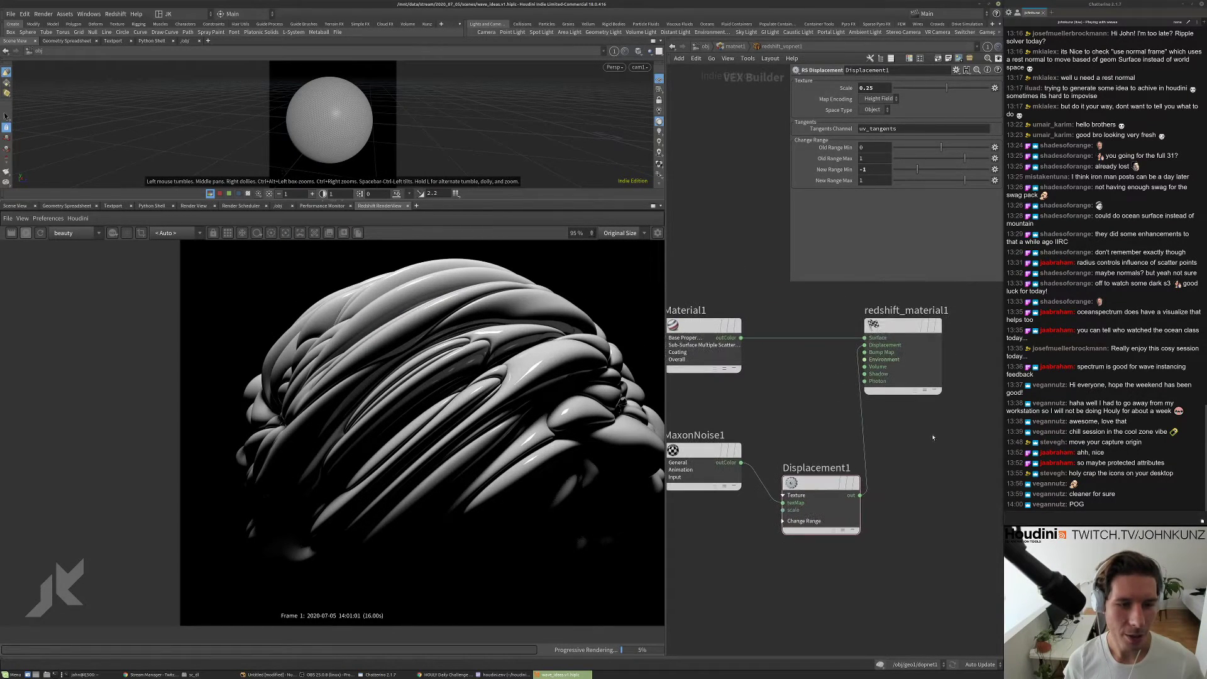
left_click(919, 374)
left_click(713, 327)
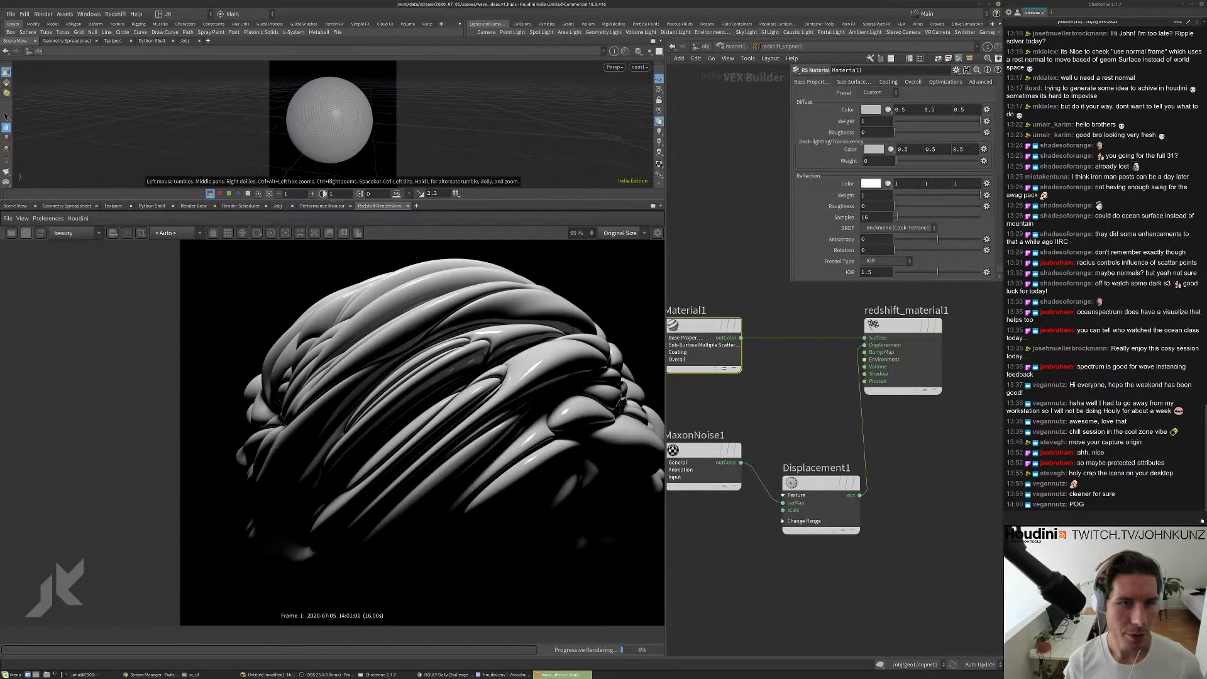
left_click(888, 93)
left_click(877, 123)
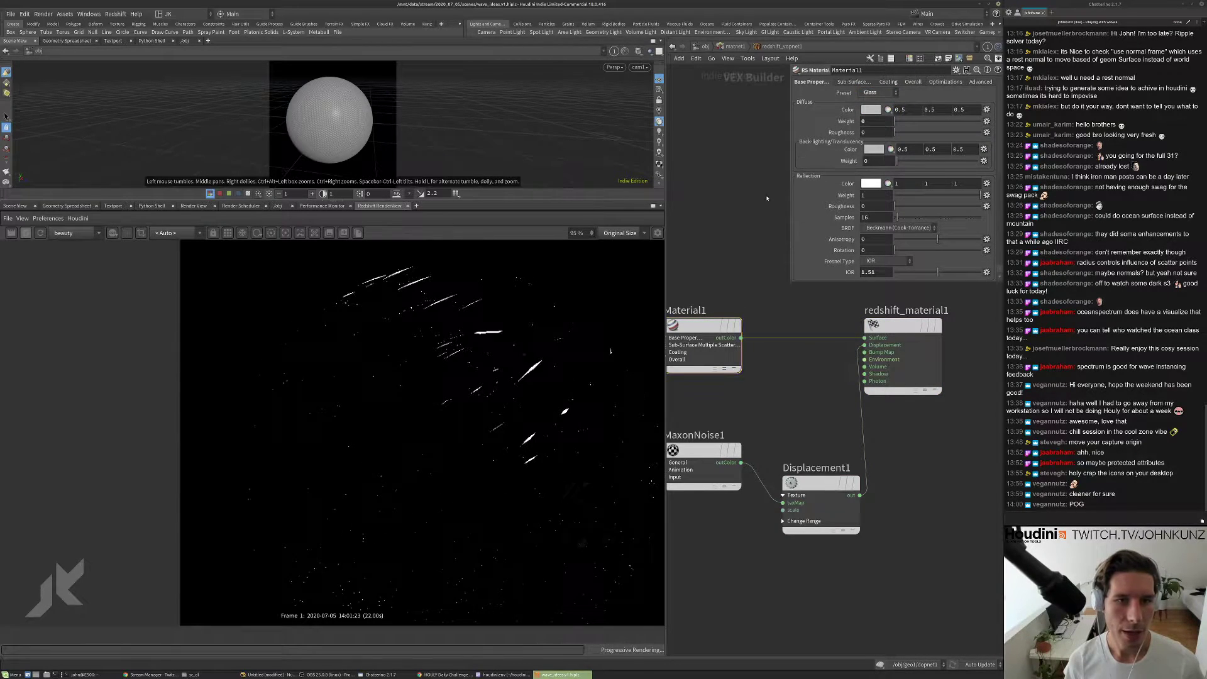
- Raise Material1's reflection roughness to about 0.36 and inspect the highlights on the glass ridges
scroll(523, 348, "down", 4)
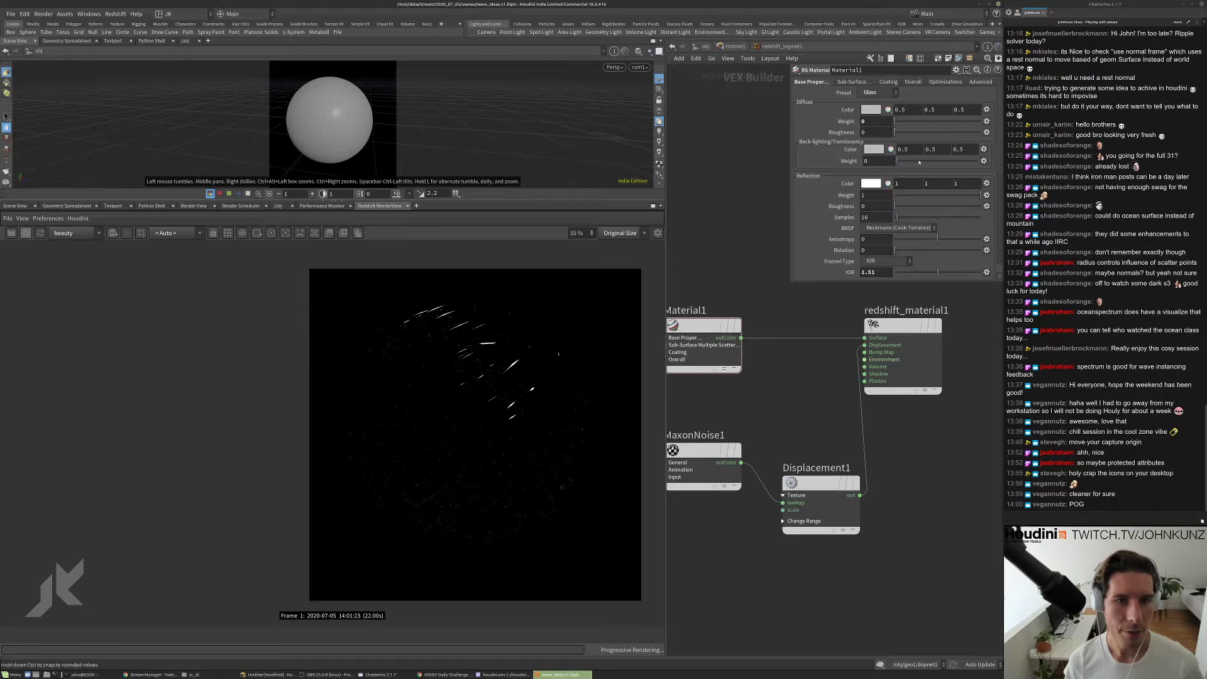
left_click(926, 207)
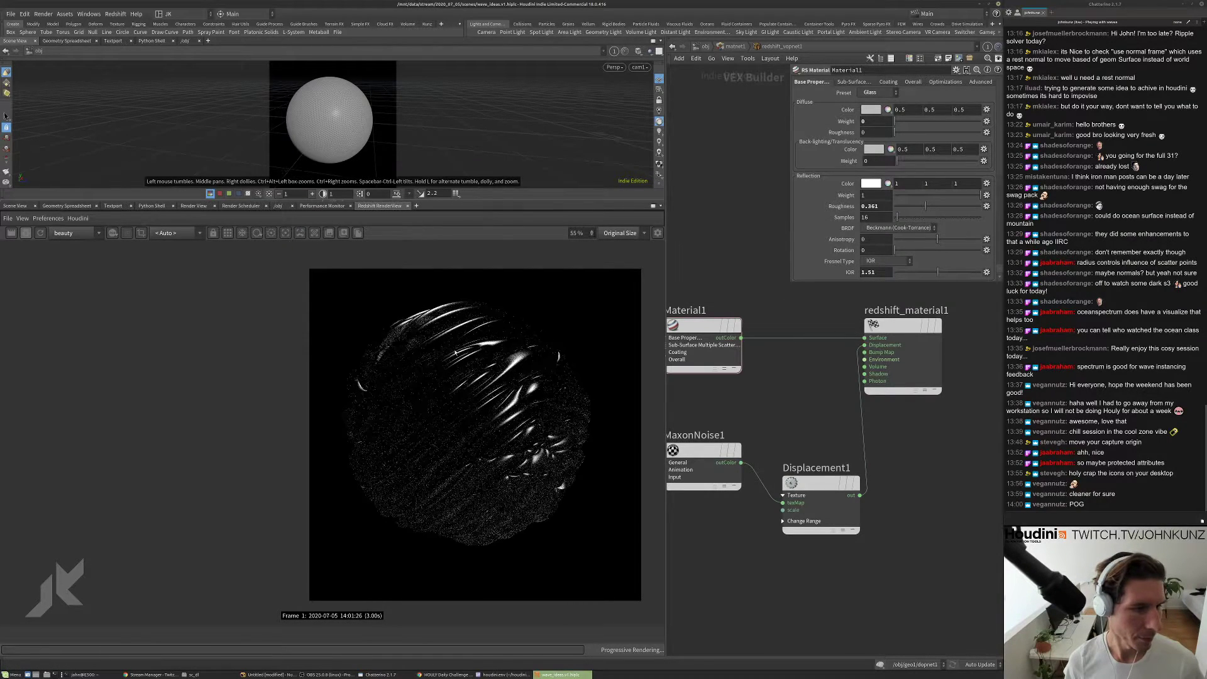
scroll(524, 402, "up", 4)
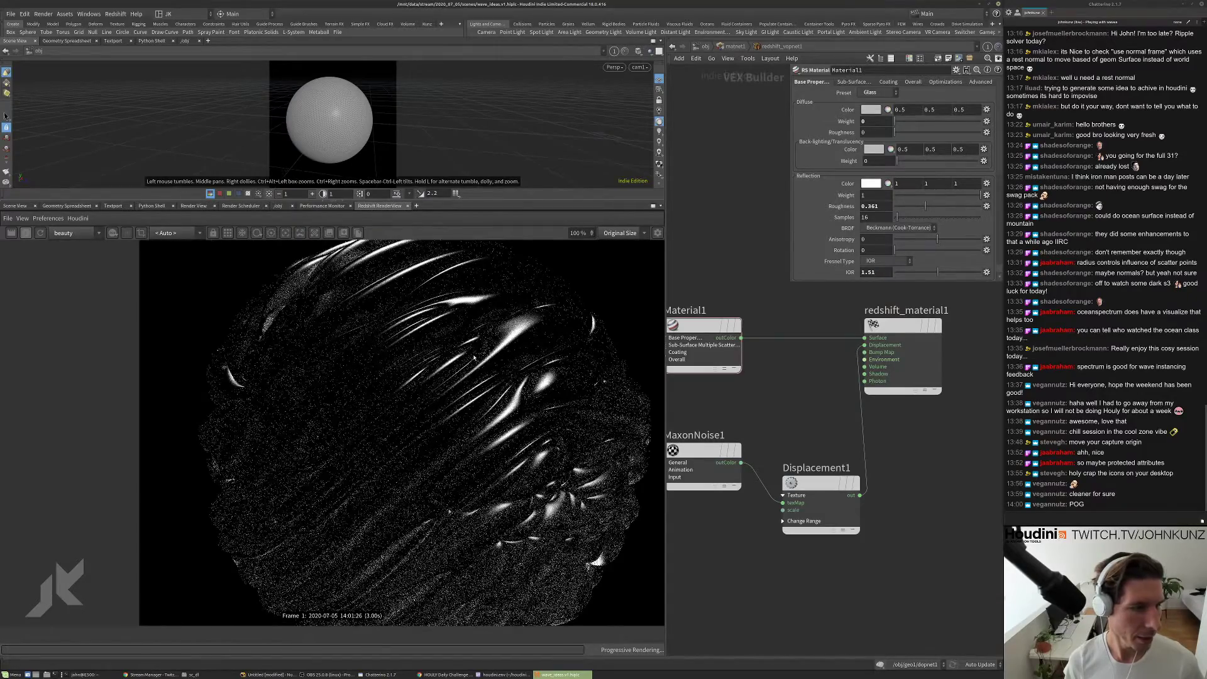
scroll(503, 453, "down", 2)
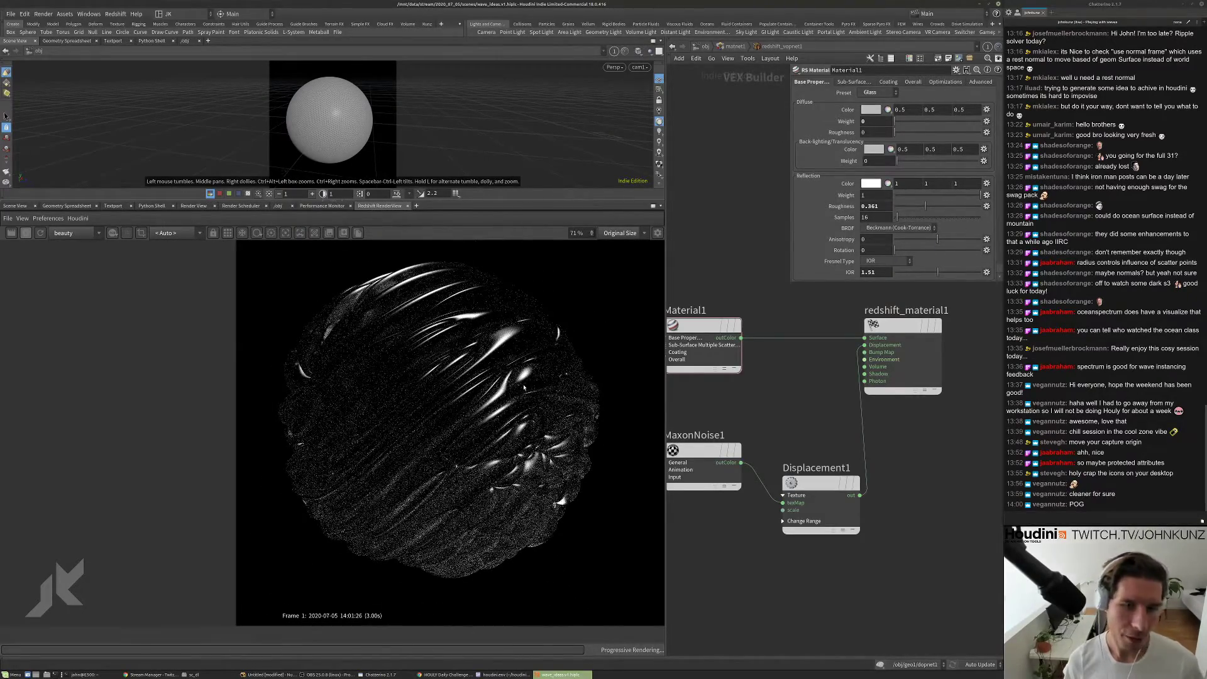
scroll(523, 386, "up", 3)
scroll(478, 434, "down", 3)
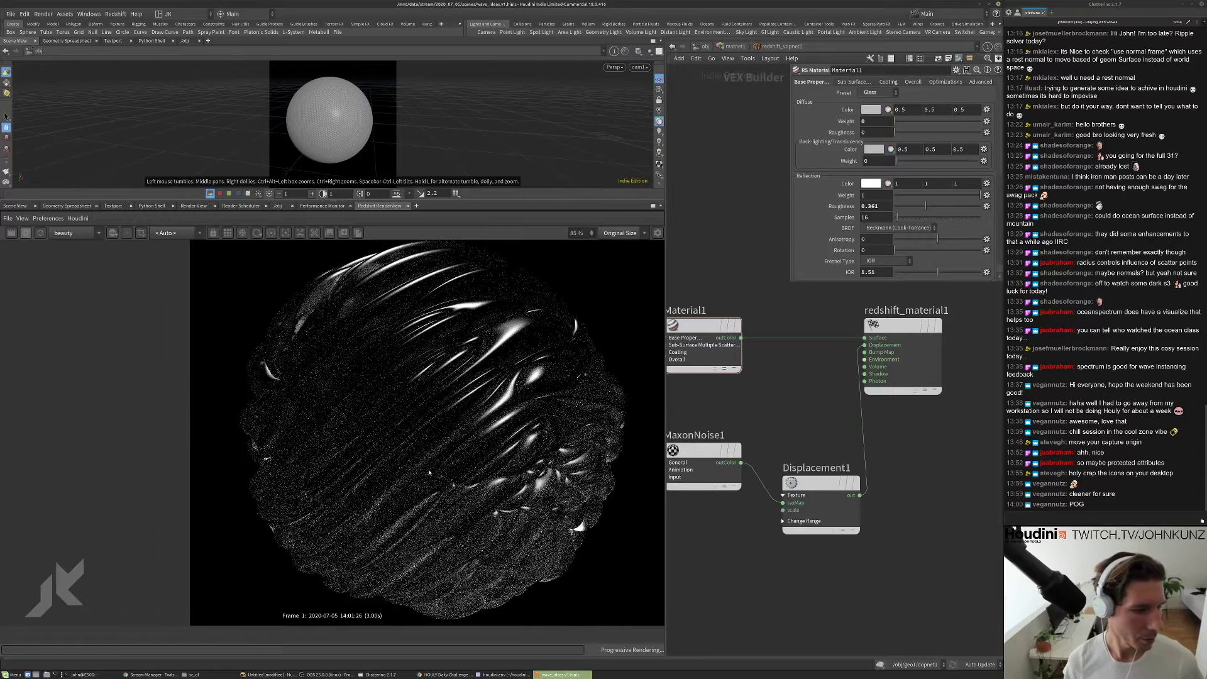
- Try Material1's reflection roughness at about 0.18, settle on 0.33, inspect the glass render and stop it
left_click(908, 206)
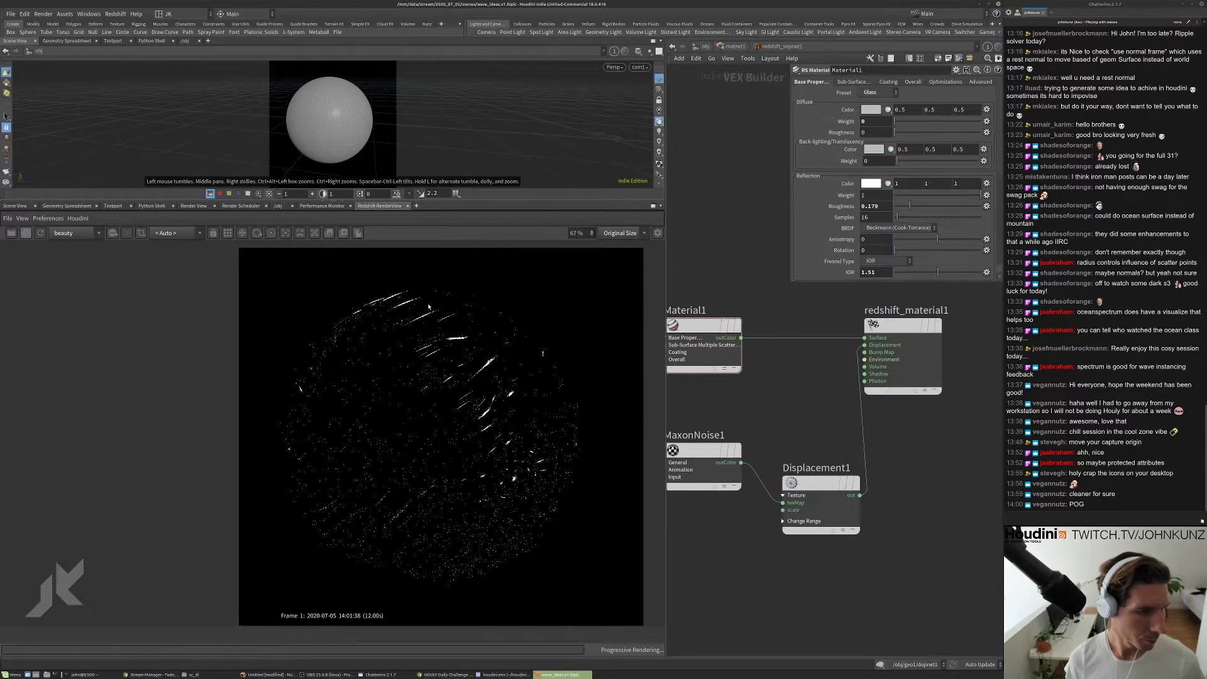
left_click(924, 206)
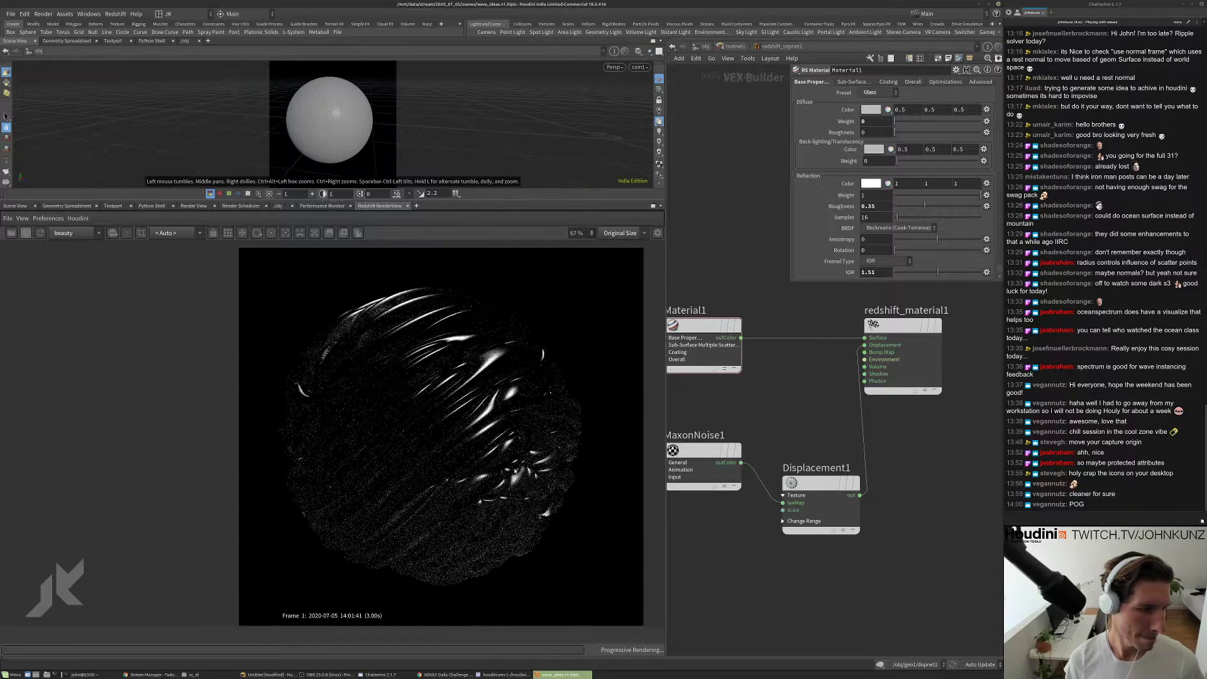
scroll(483, 429, "up", 5)
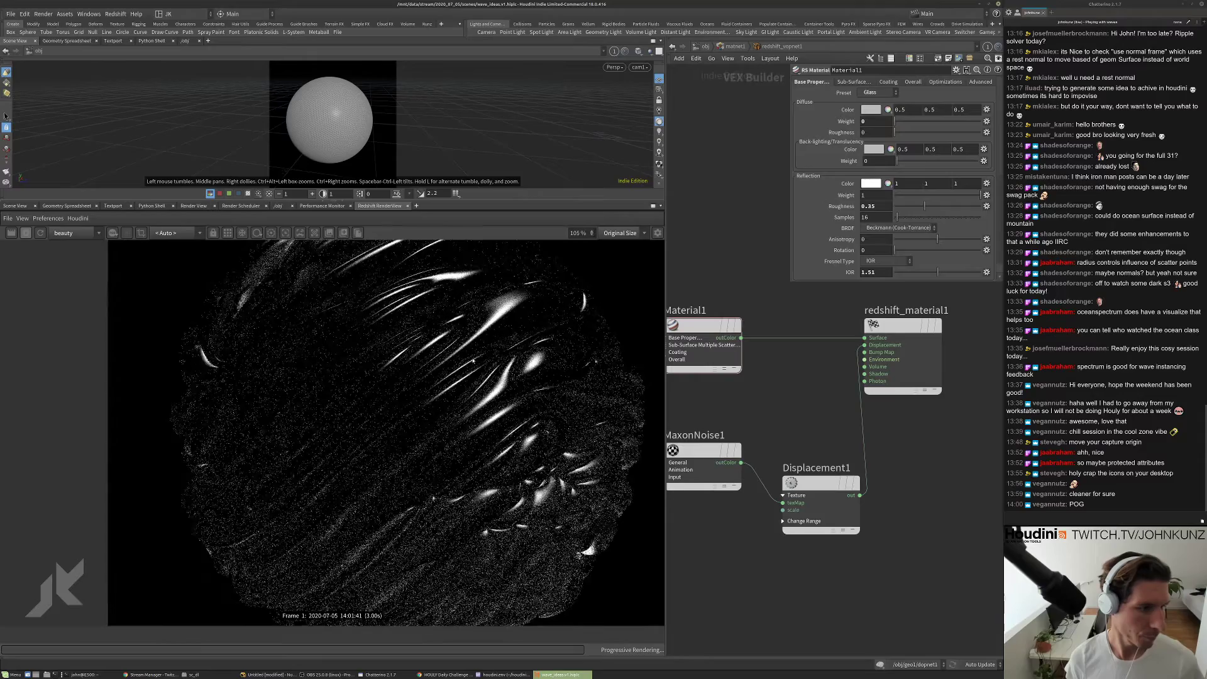
scroll(483, 429, "down", 6)
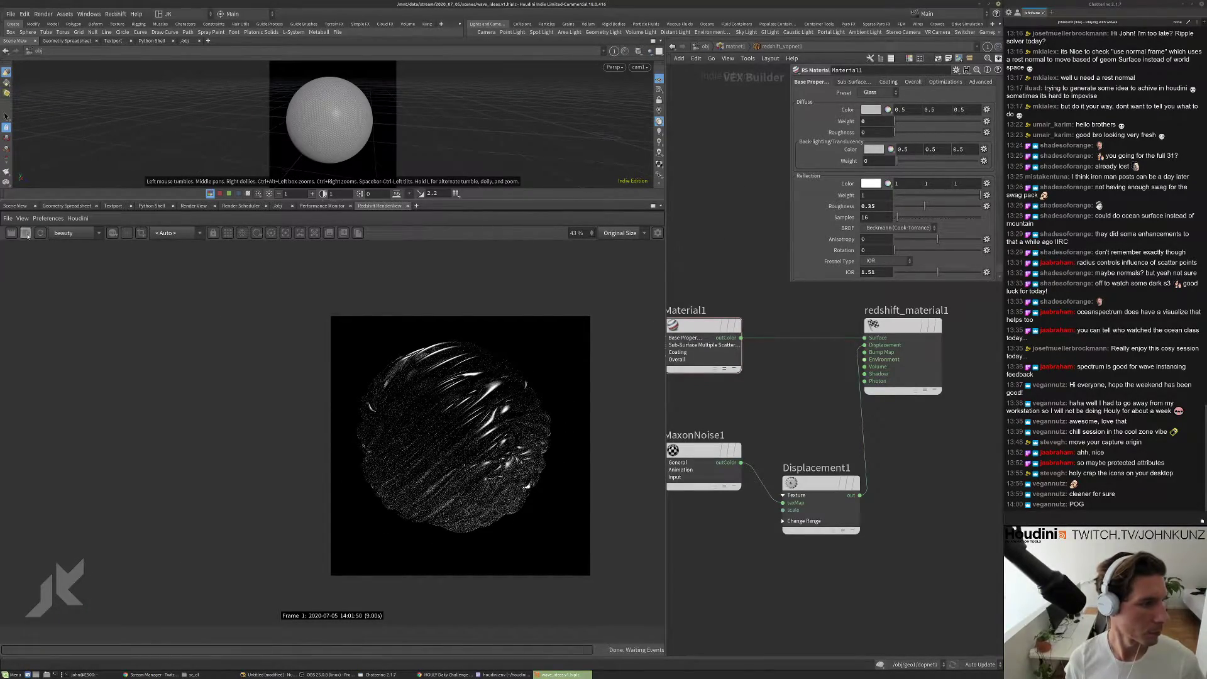
- Return to object level and add a Grid geometry object beside geo1
left_click(705, 48)
key("Tab")
type("grid")
left_click(1015, 413)
left_click(899, 469)
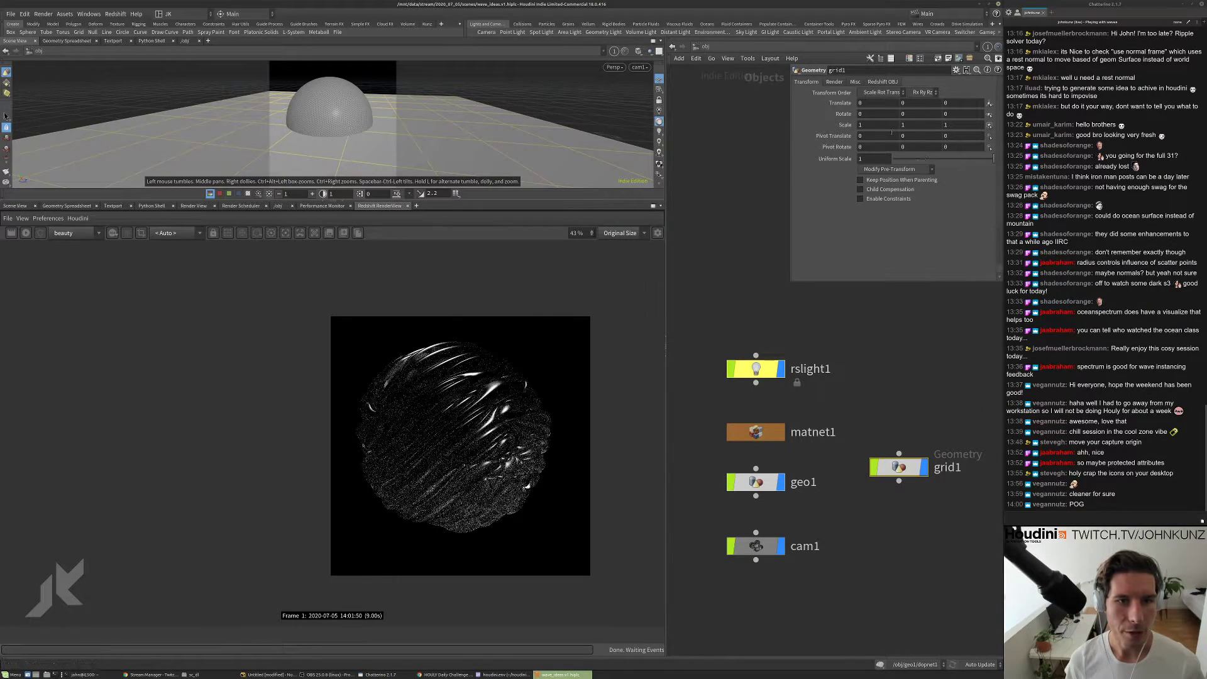
- Set grid1's Y translation to -1 and its uniform scale to 15 to form a large floor under the sphere
middle_click_drag(913, 105, 919, 105)
left_click_drag(918, 105, 911, 104)
type("5")
left_click(932, 337)
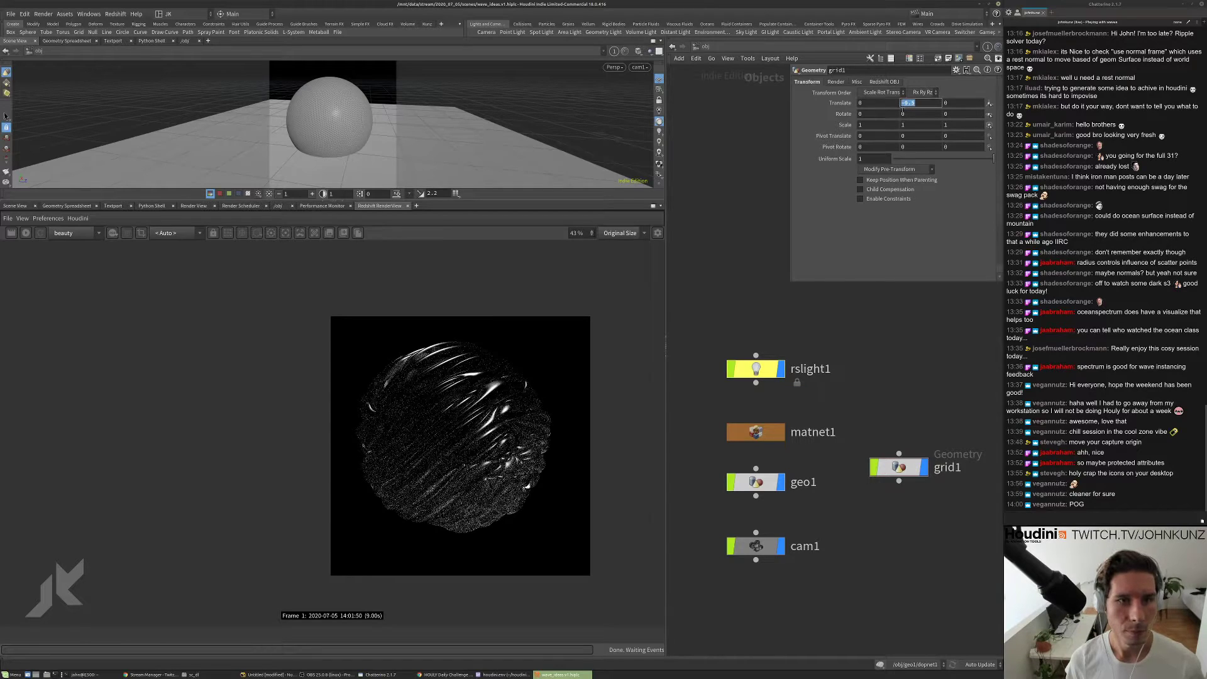
double_click(920, 104)
type("-1")
key("Return")
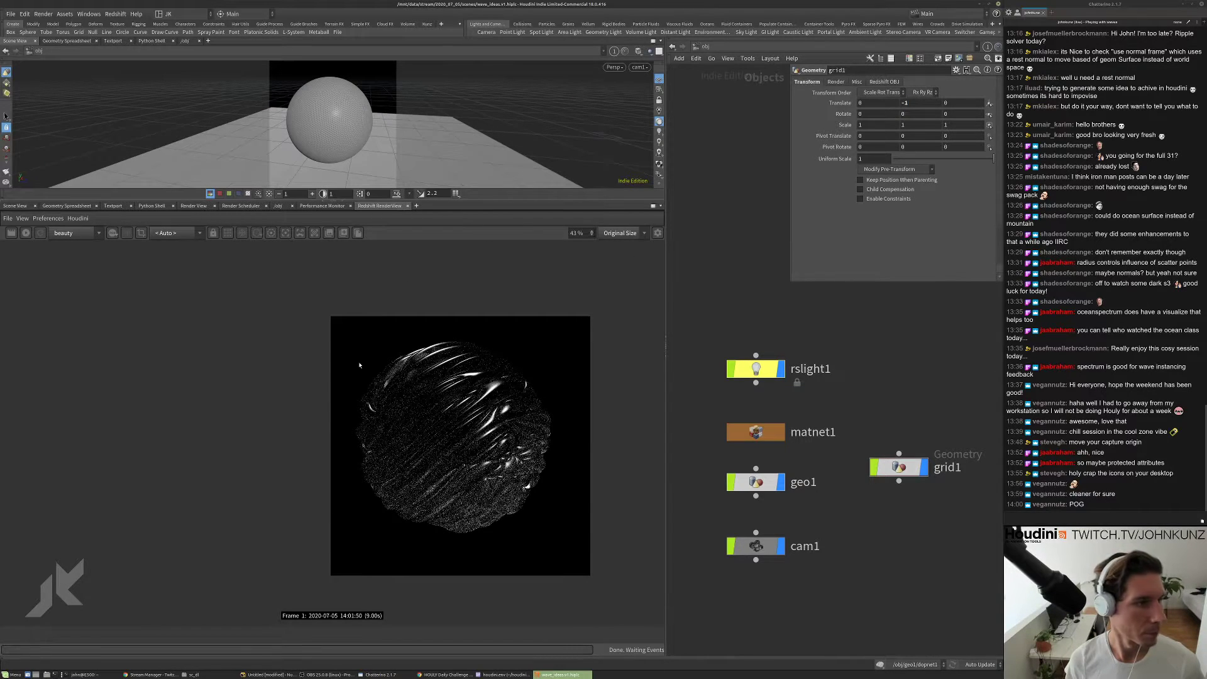
type("5")
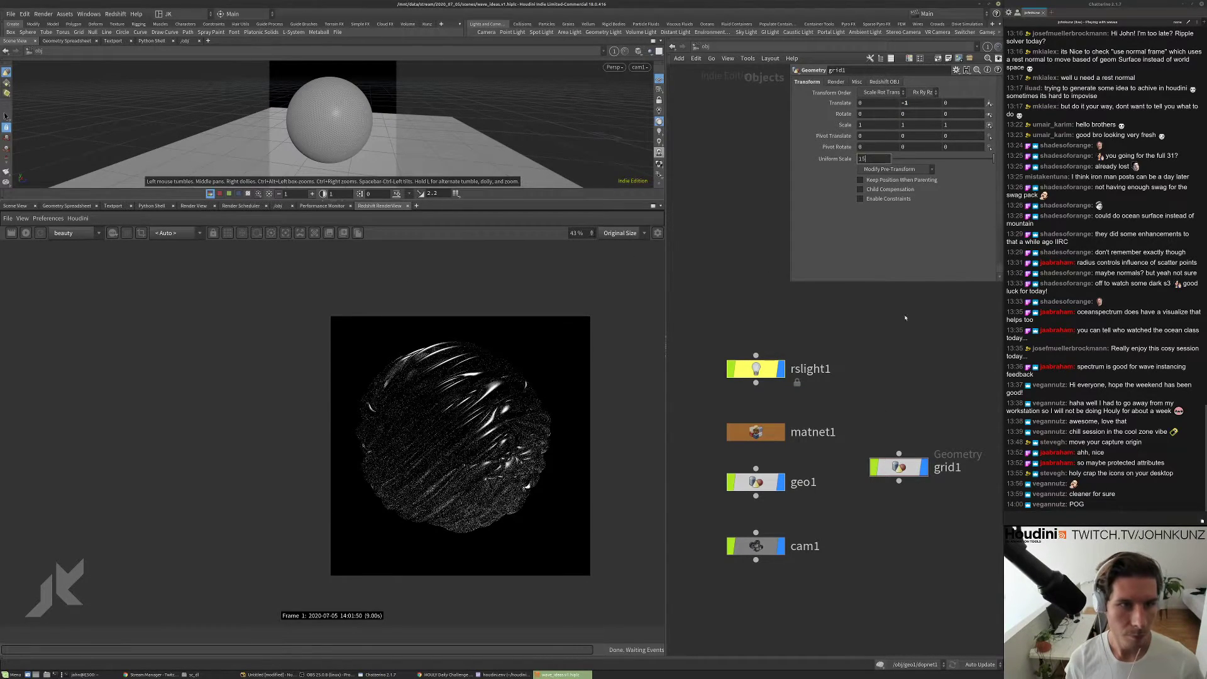
key("Return")
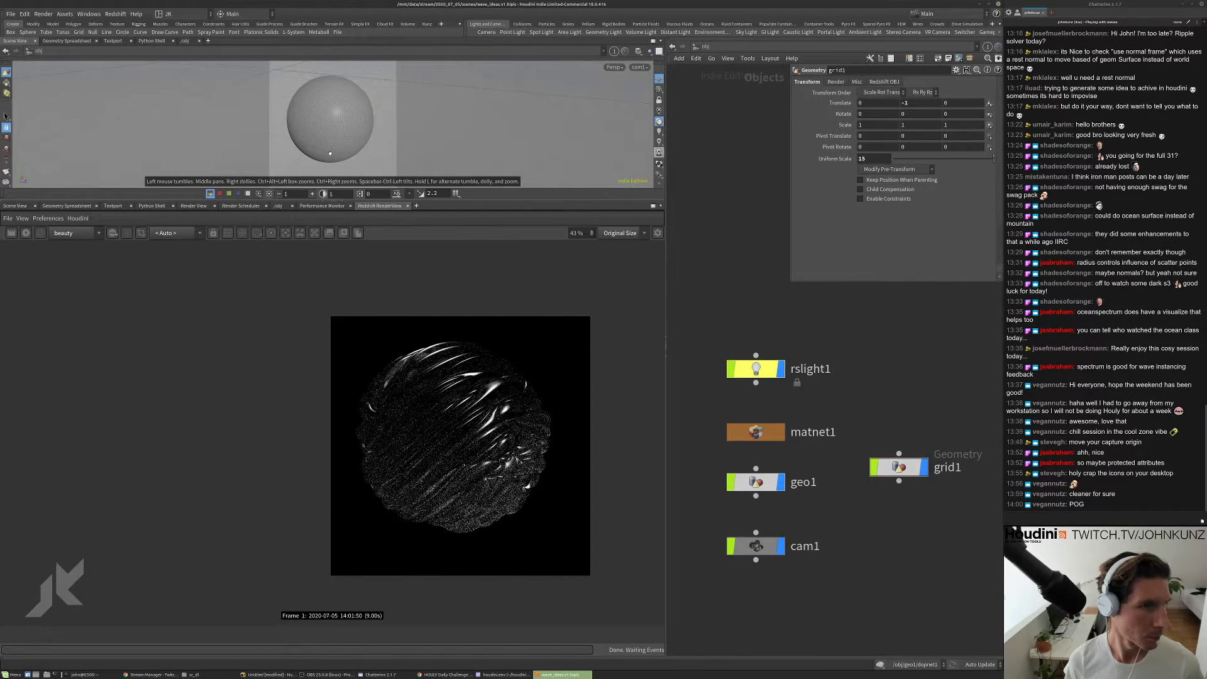
- Start the Redshift render with the new floor in place and inspect the glass sphere's ridges and surroundings
scroll(330, 153, "up", 5)
key("bracketleft")
left_click(658, 101)
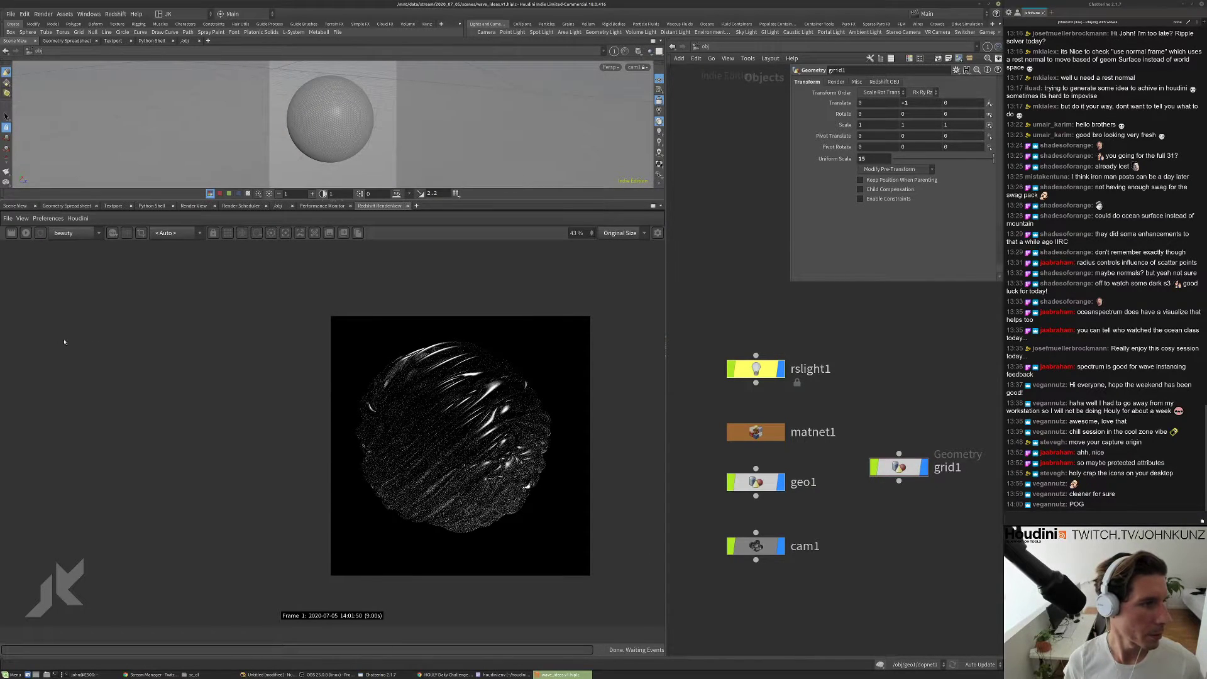
left_click(25, 233)
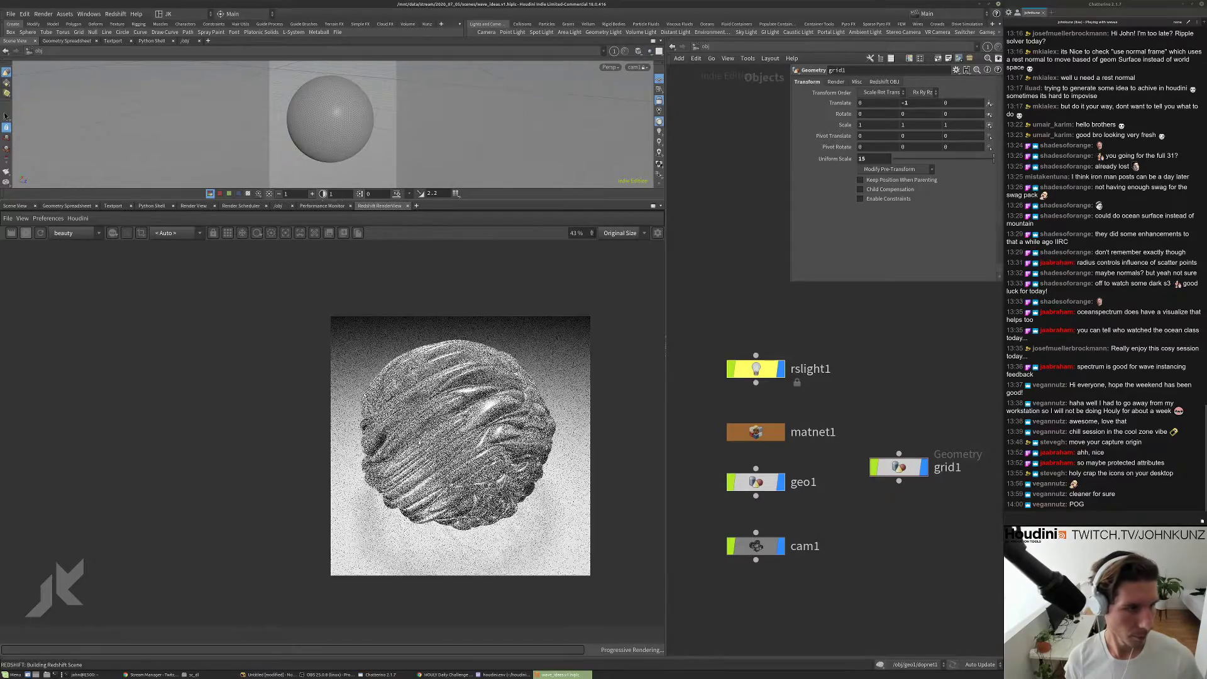
scroll(440, 405, "up", 2)
scroll(547, 571, "down", 2)
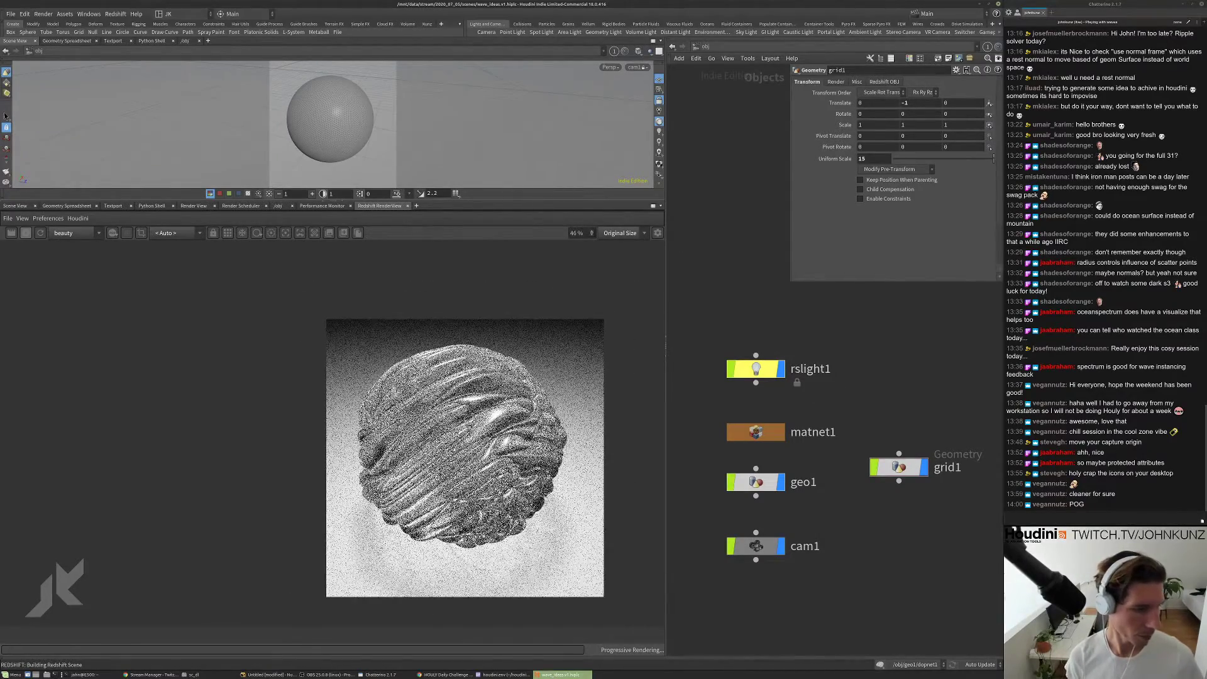
scroll(423, 434, "up", 2)
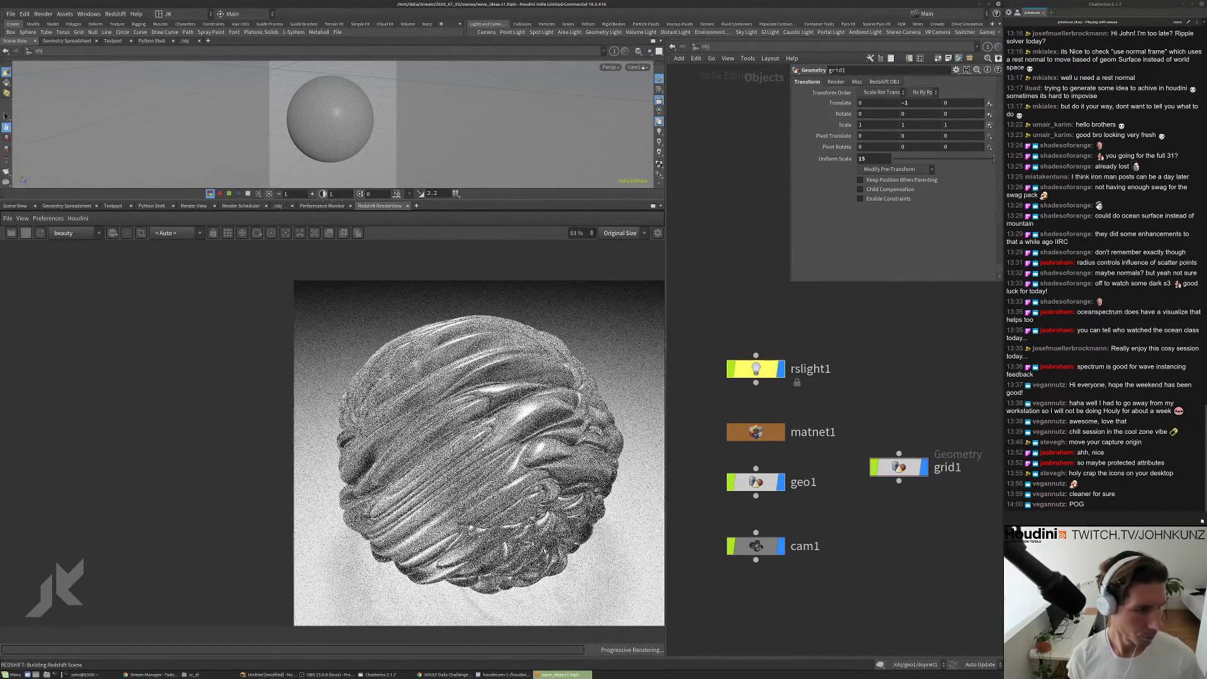
scroll(489, 441, "down", 2)
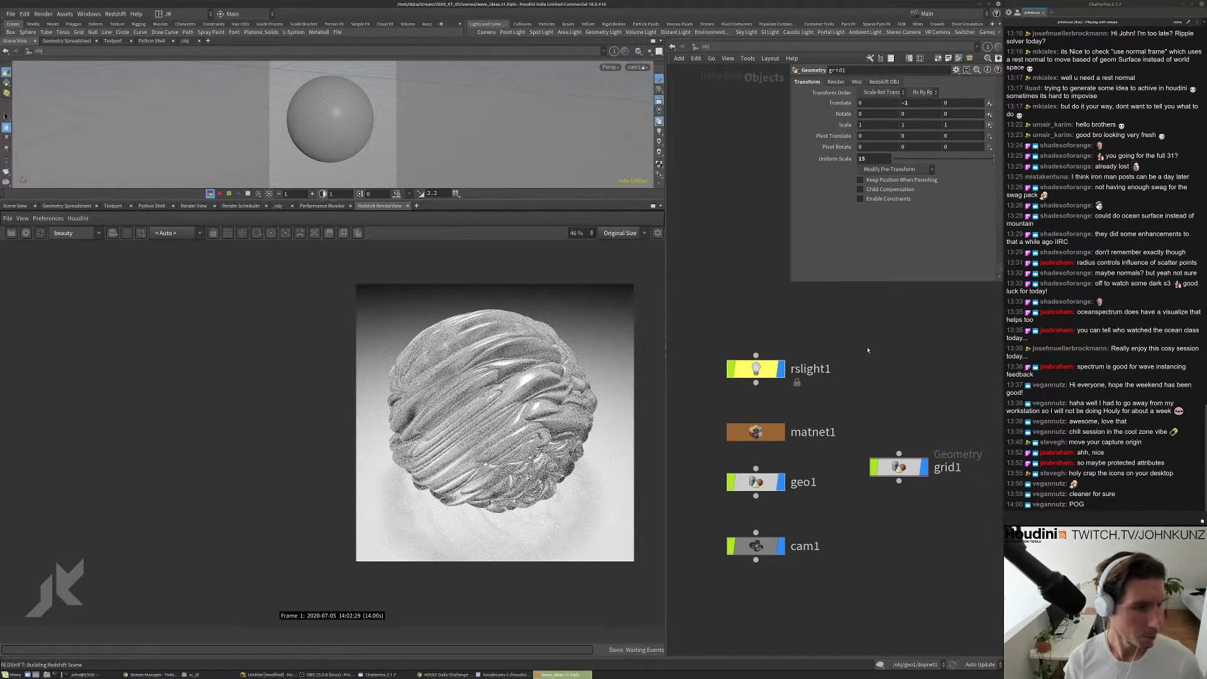
- Switch Material1 in redshift_vopnet1 to the Plastic preset with a reflection roughness of about 0.109 and inspect the rendered ridges
middle_click_drag(865, 350, 880, 340)
double_click(770, 418)
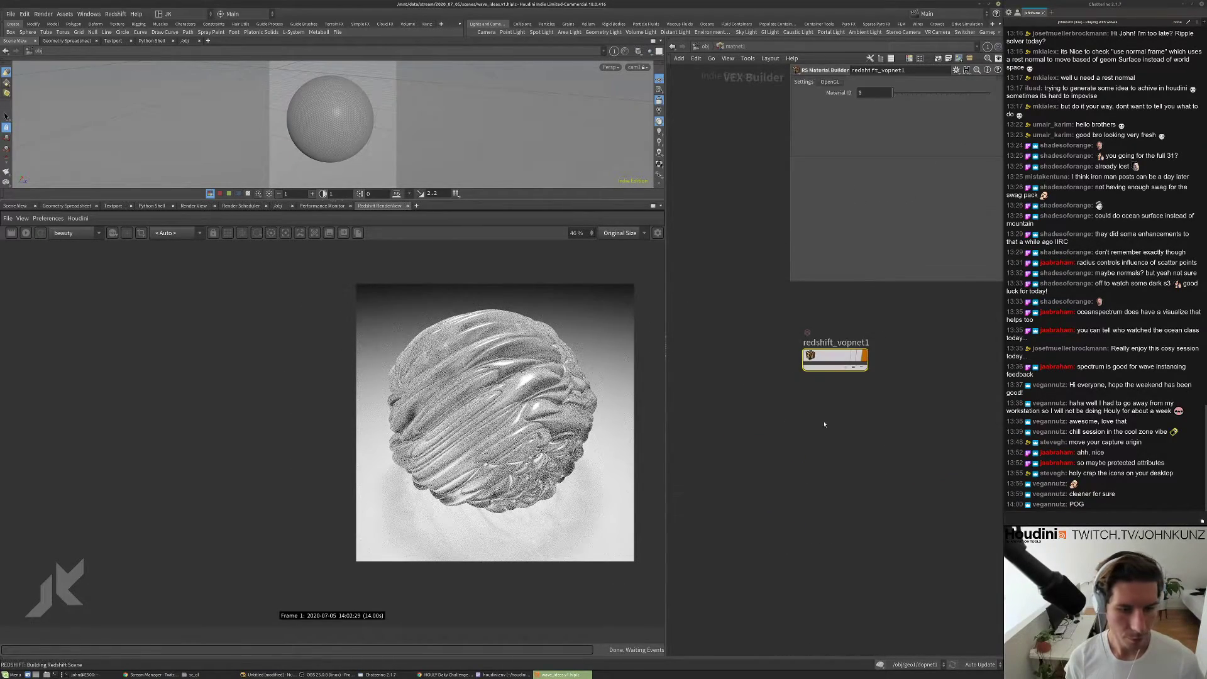
double_click(810, 357)
middle_click_drag(793, 398, 822, 372)
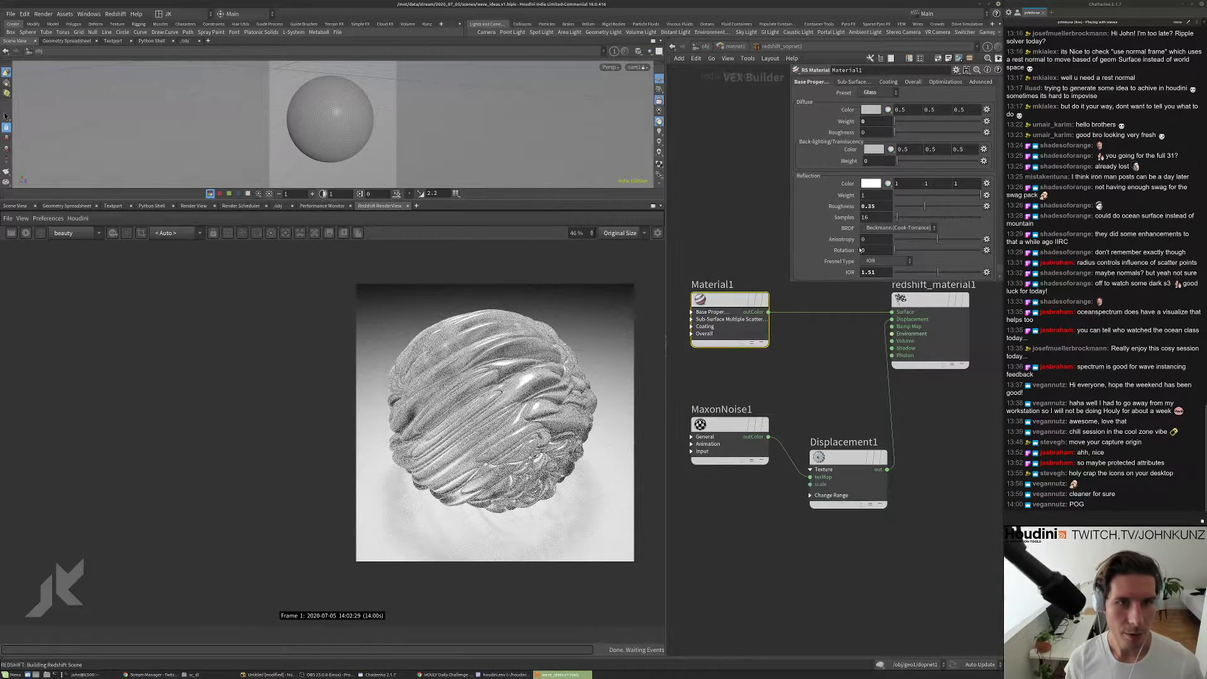
left_click(877, 92)
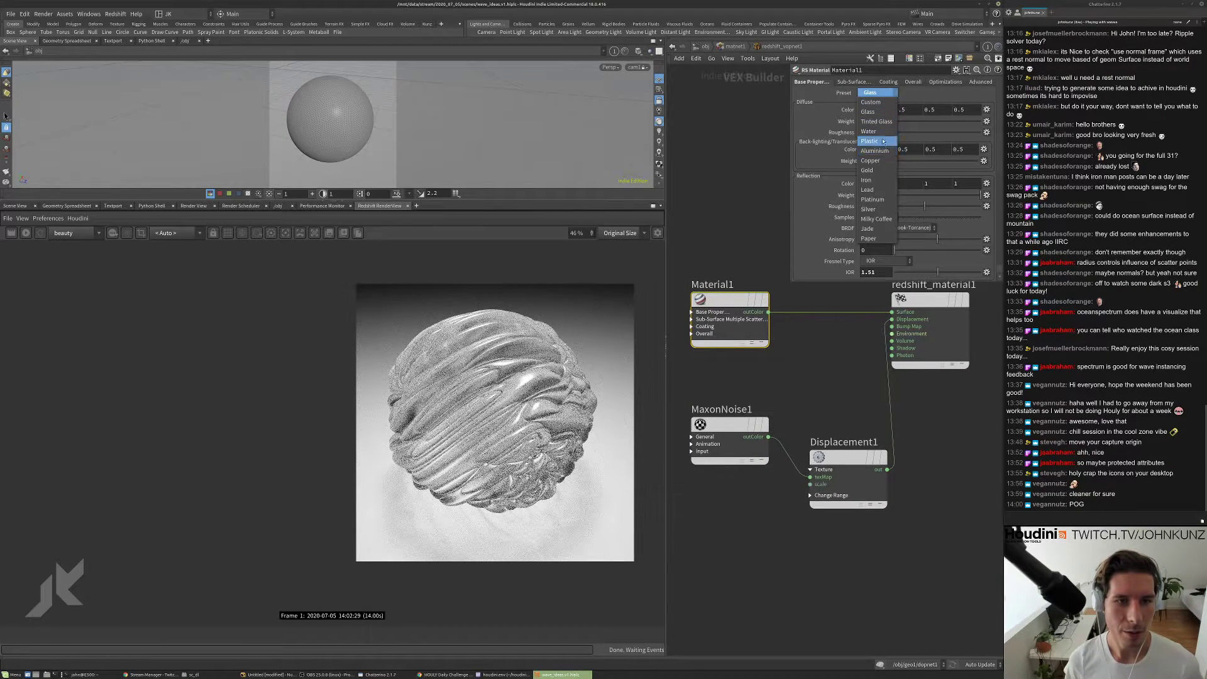
left_click(873, 140)
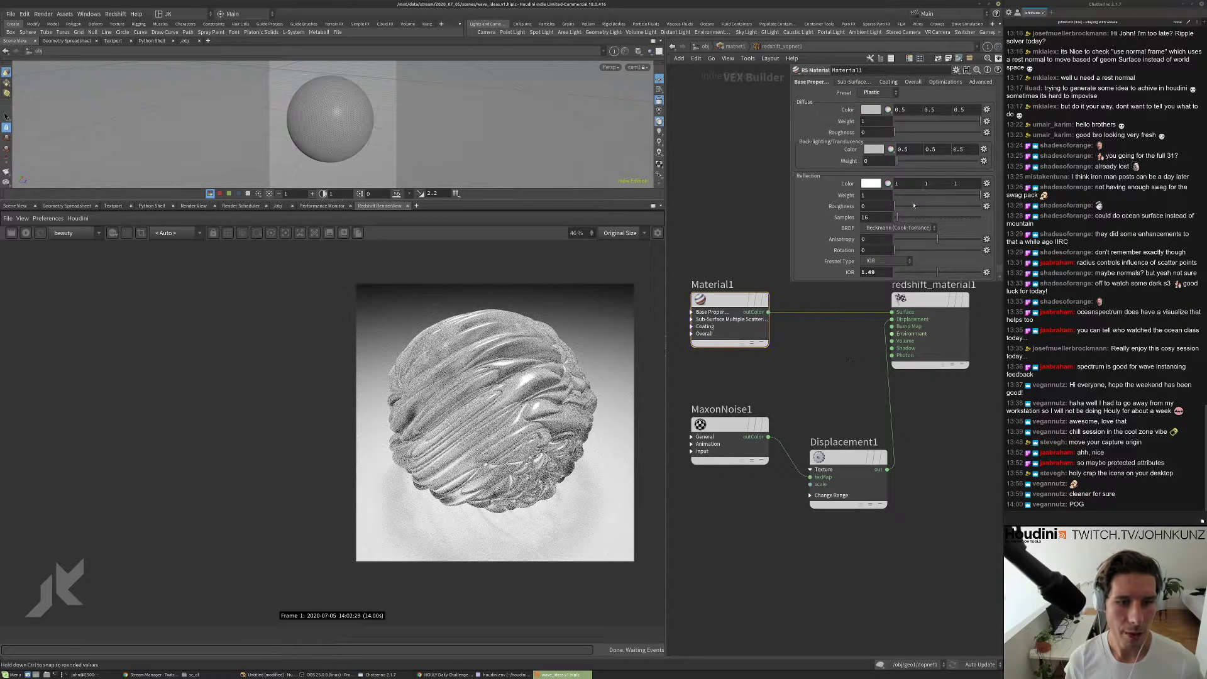
left_click_drag(901, 209, 903, 209)
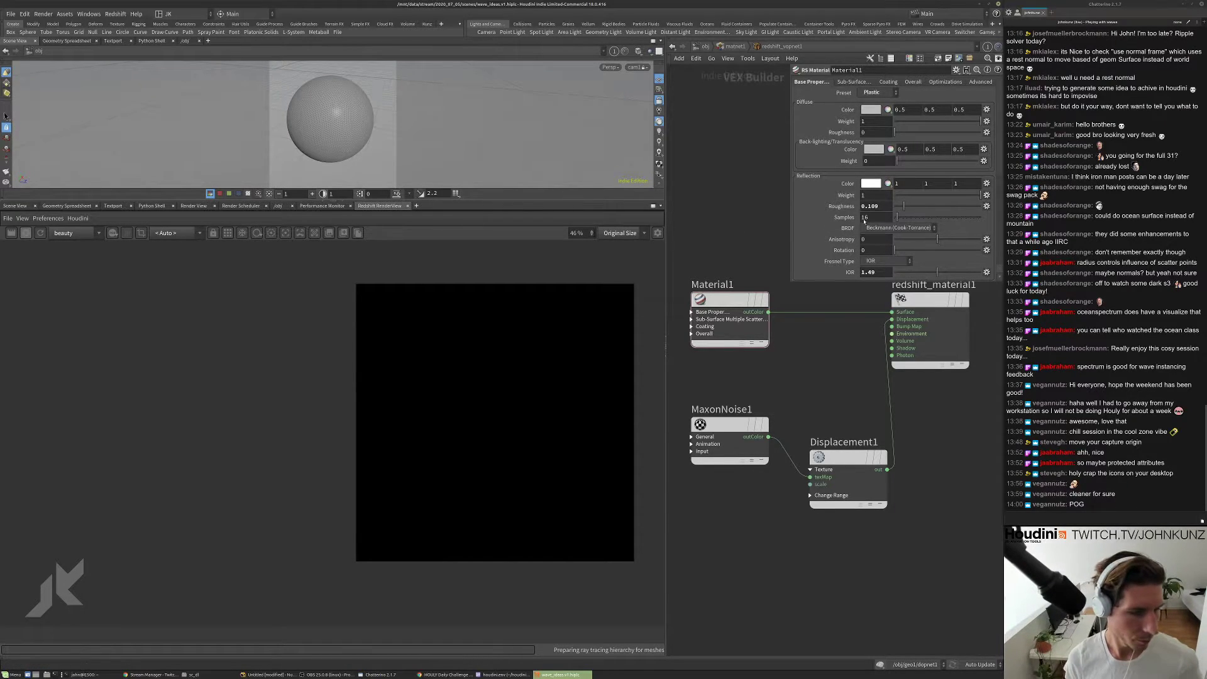
scroll(505, 376, "up", 1)
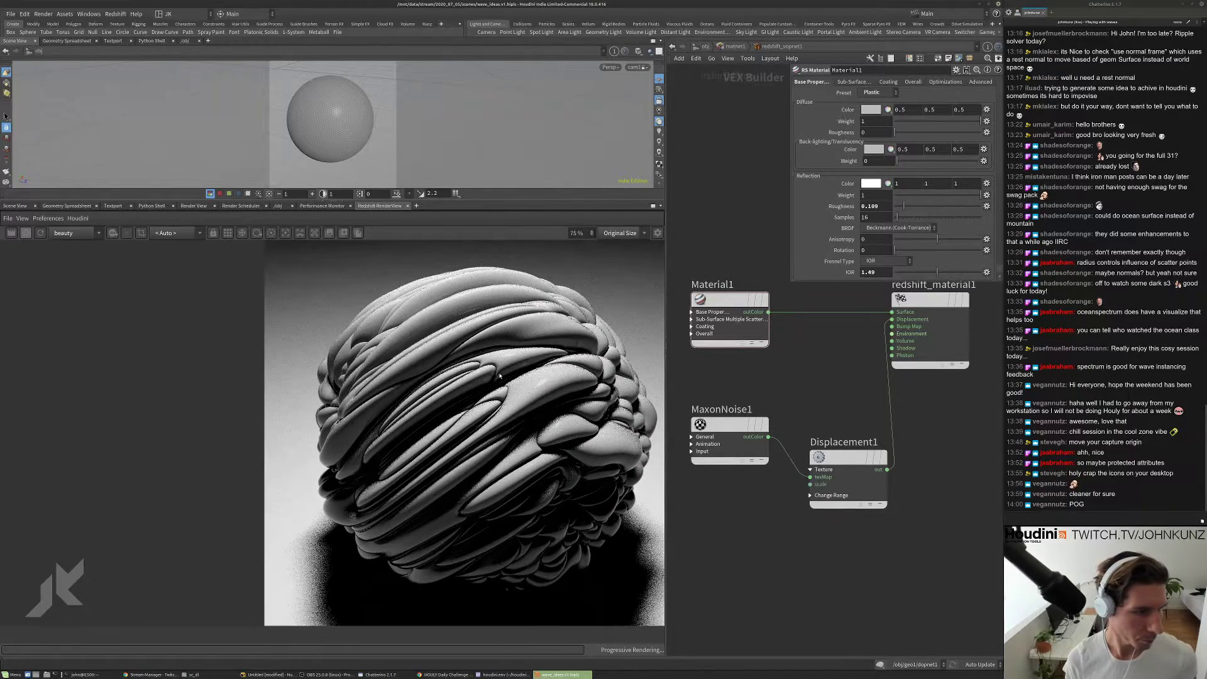
scroll(504, 496, "up", 3)
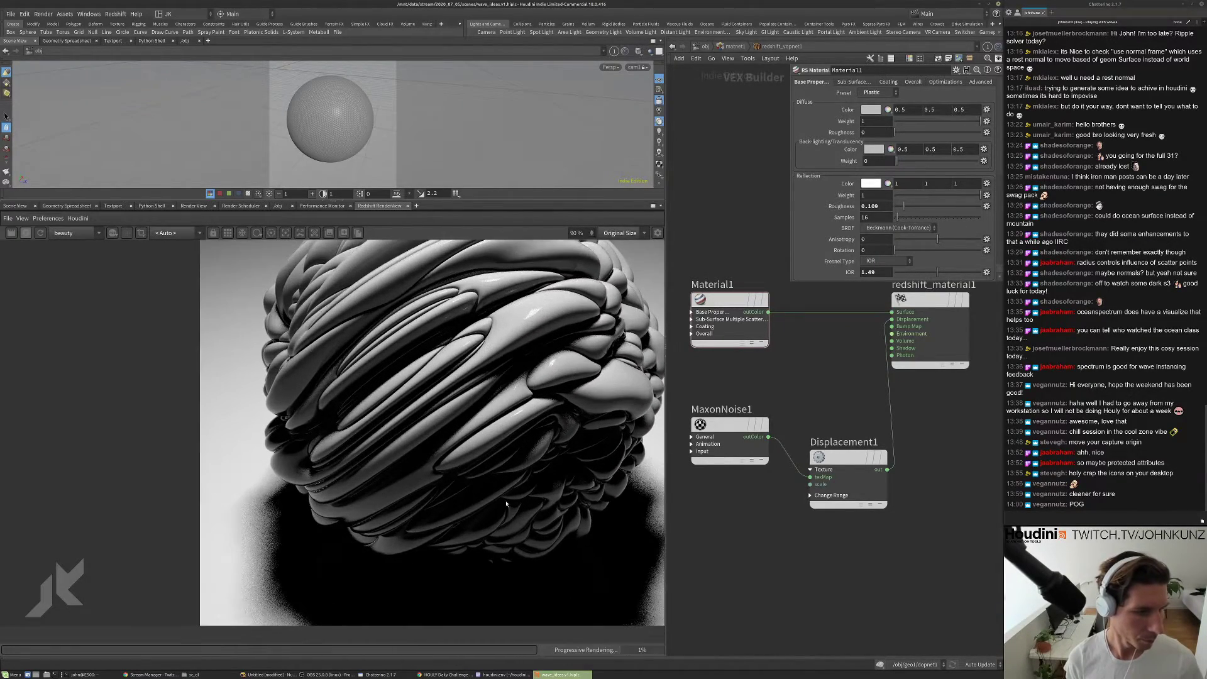
scroll(418, 462, "down", 2)
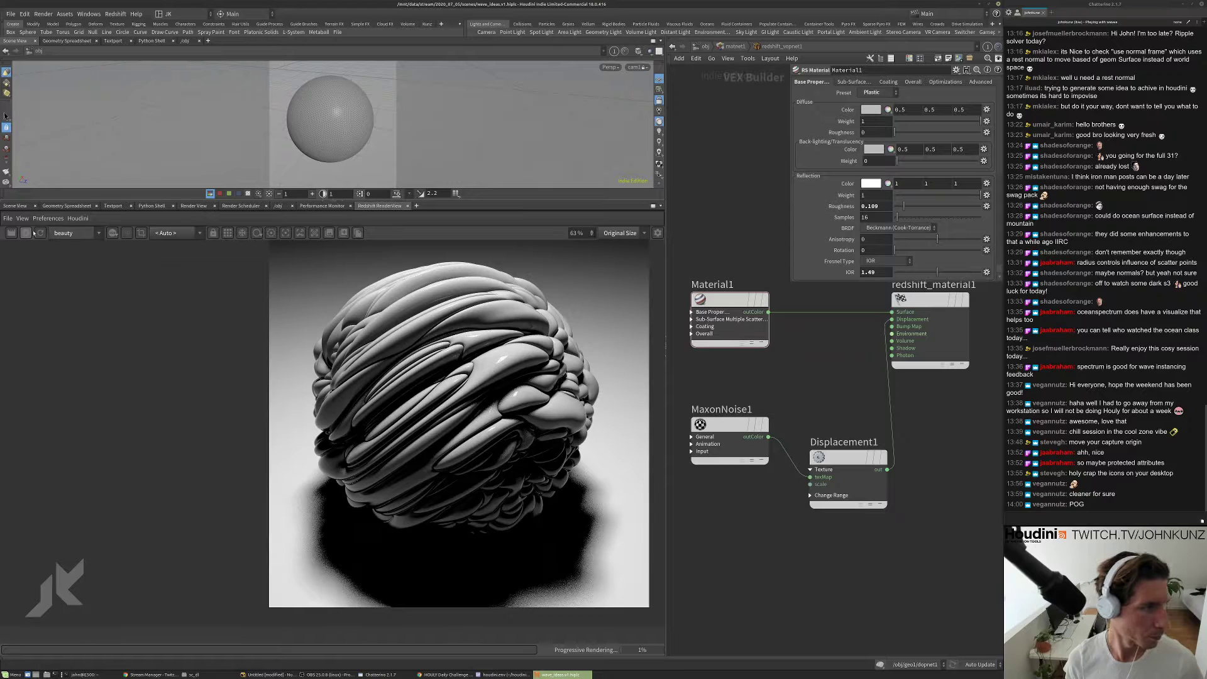
- Change MaxonNoise1's noise type to Displaced turbulence and check the sphere's rendered surface
left_click(741, 425)
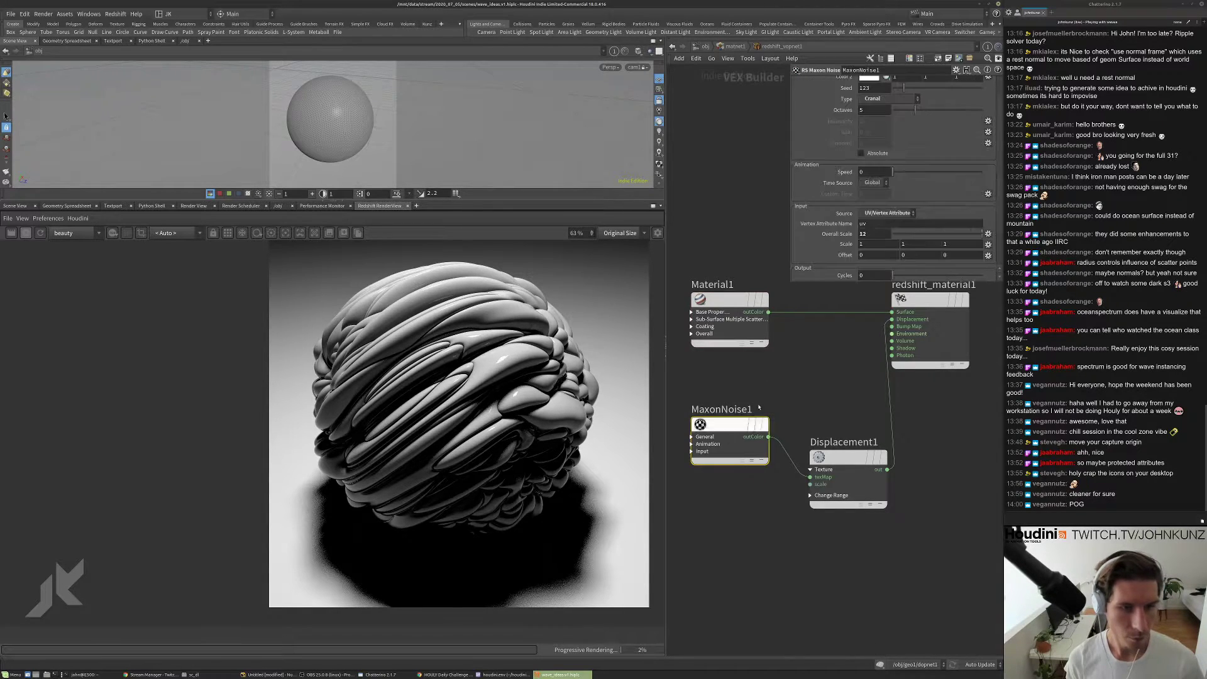
left_click(889, 99)
left_click(887, 167)
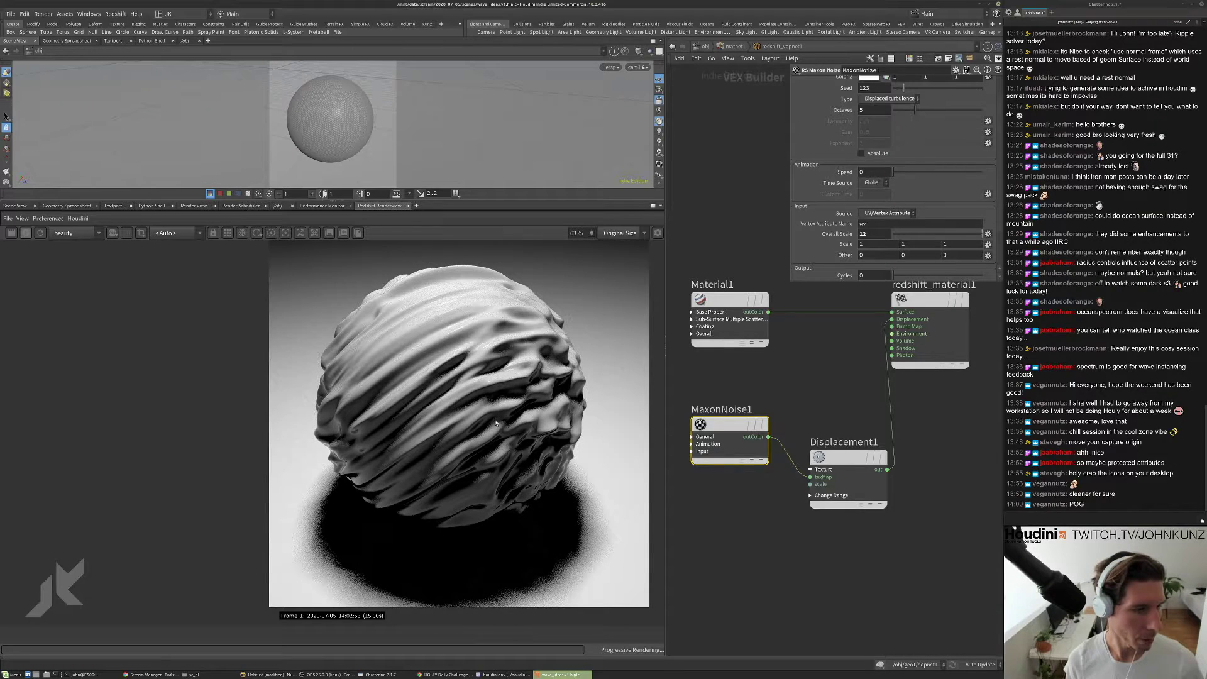
scroll(457, 325, "down", 2)
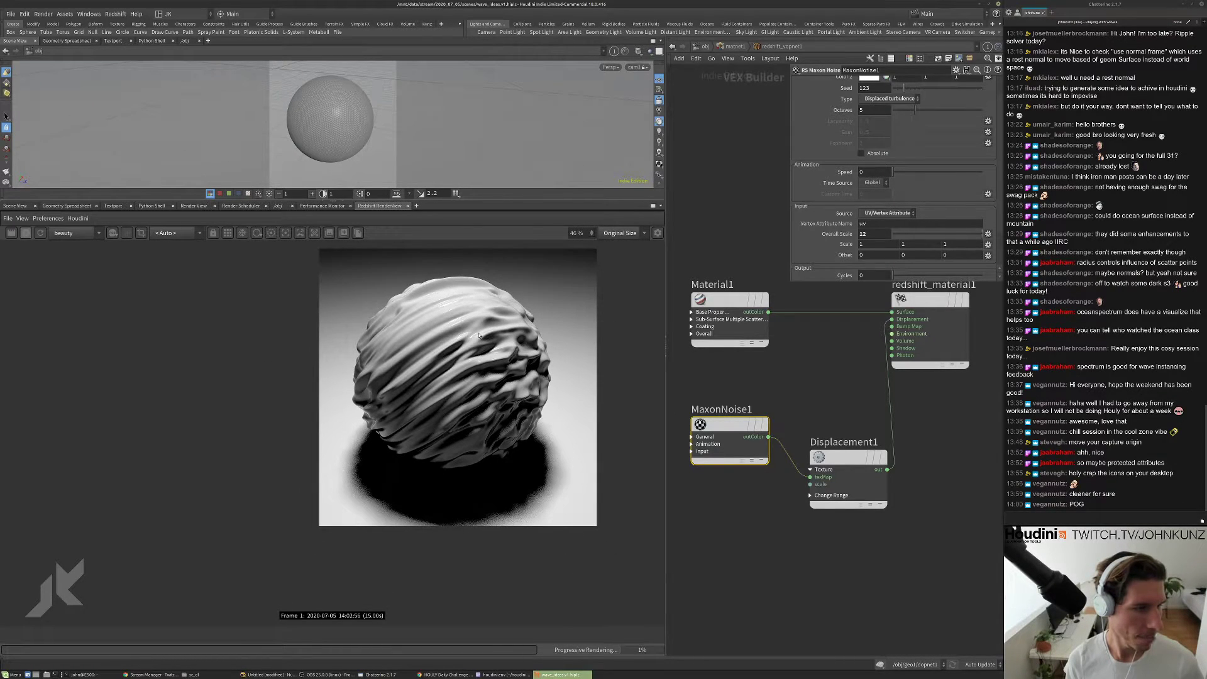
- Set the twist of bend3 inside geo1 to 135 and re-render the sphere to check the twisted ridges
key("u")
key("u")
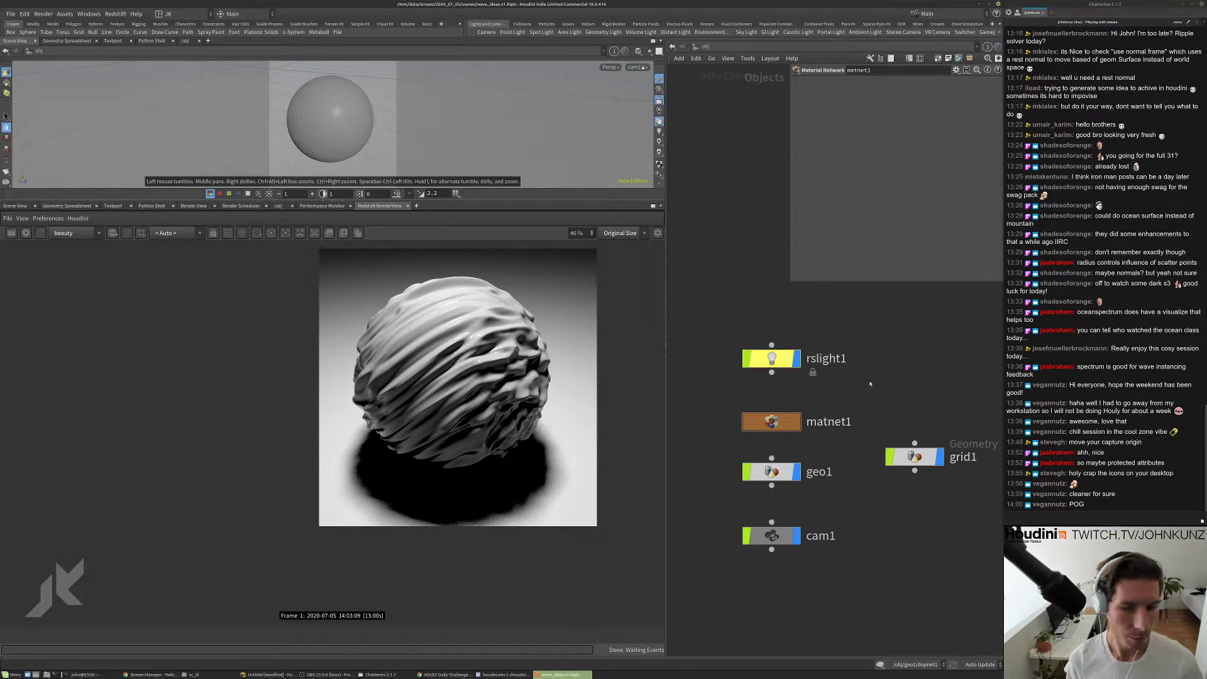
double_click(771, 471)
left_click(837, 378)
left_click(863, 190)
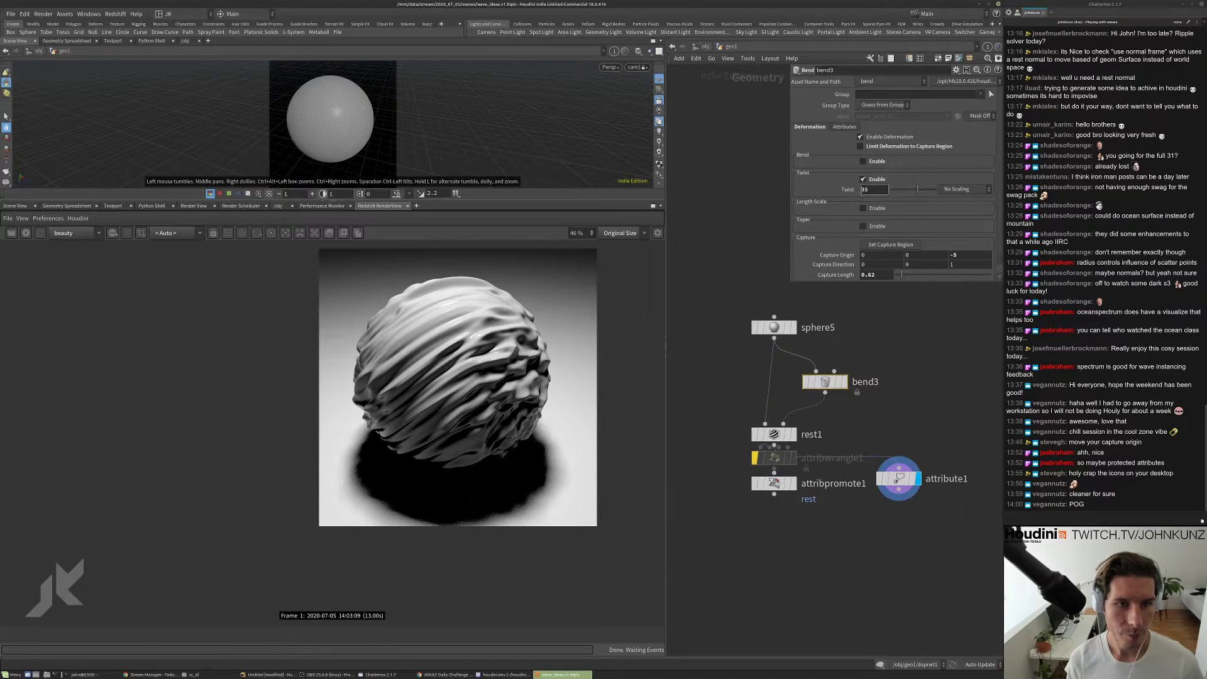
type("1")
key("Return")
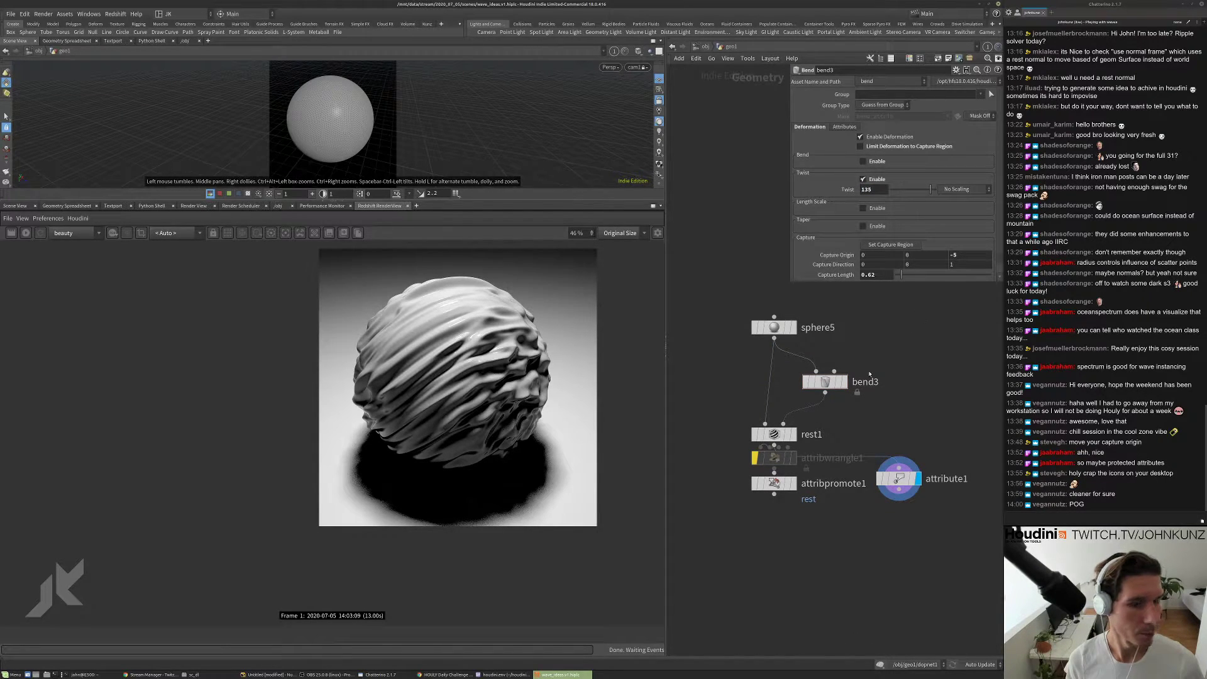
scroll(848, 384, "up", 3)
left_click(26, 233)
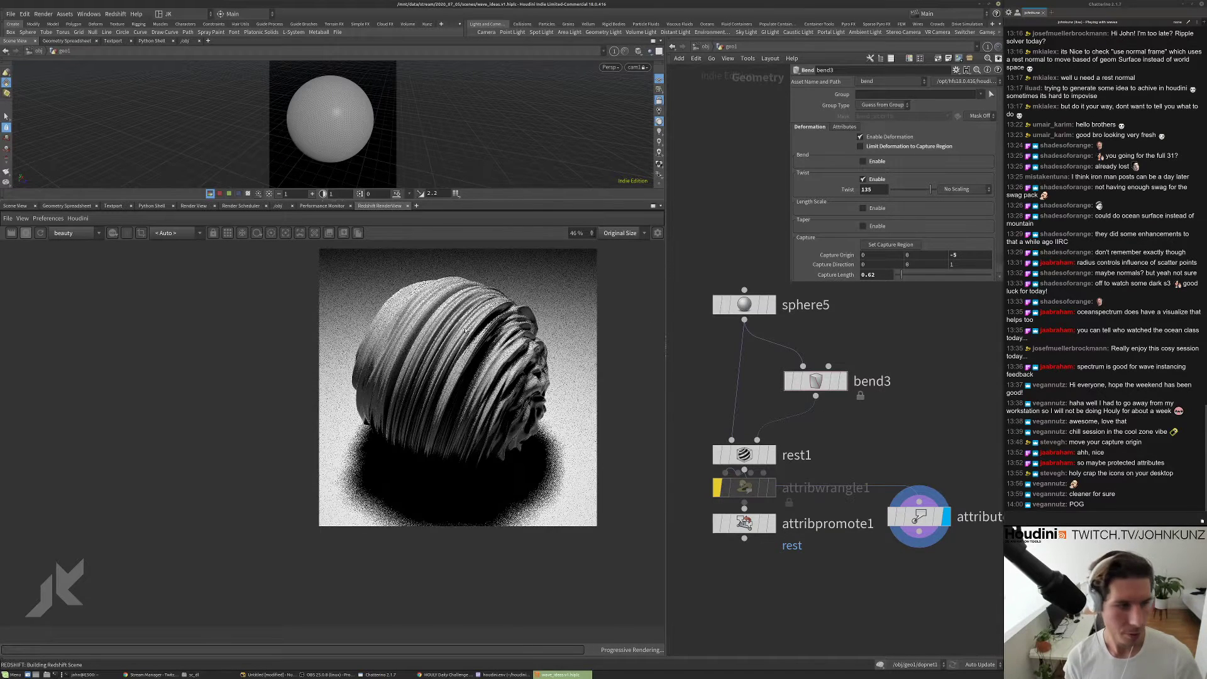
scroll(428, 336, "up", 2)
scroll(453, 339, "down", 2)
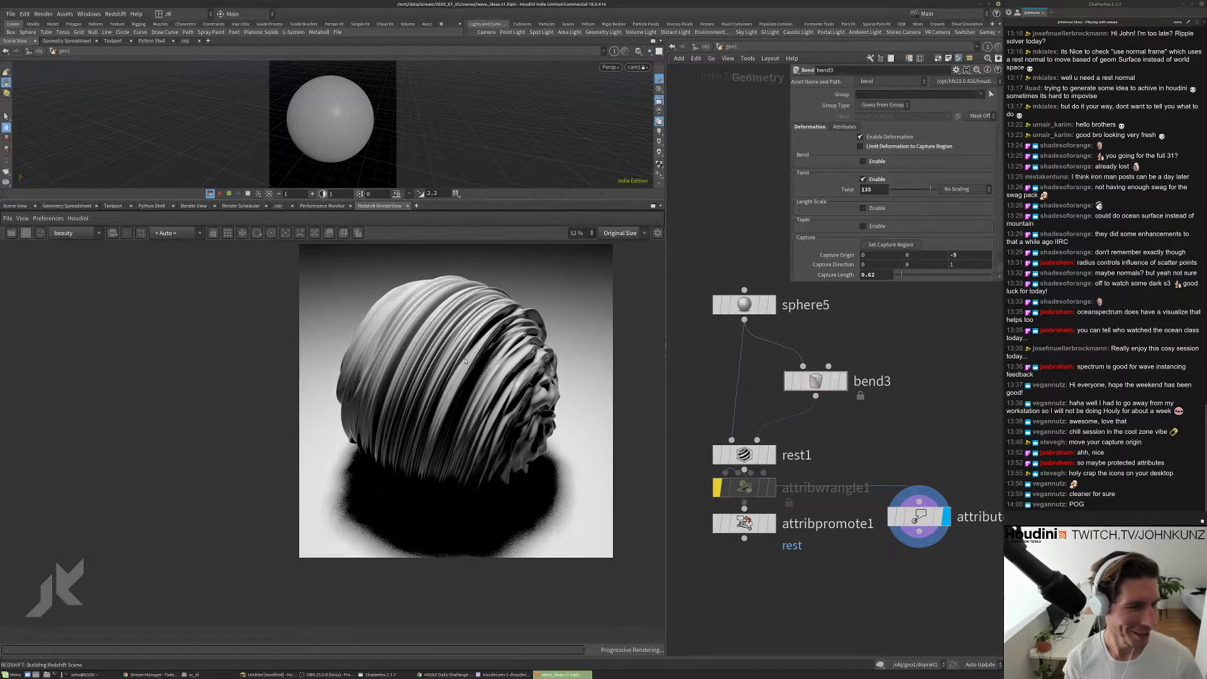
- Examine the twisted displacement on the sphere from several camera angles in the live render
left_click_drag(394, 123, 333, 97)
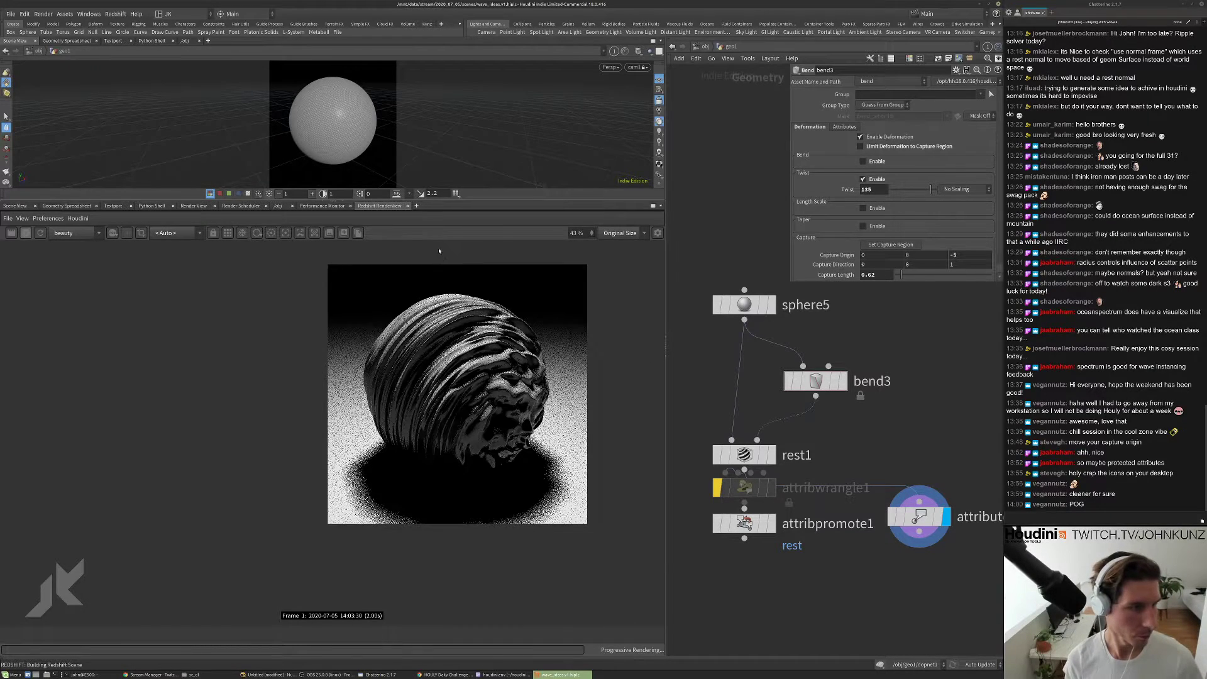
scroll(490, 405, "up", 4)
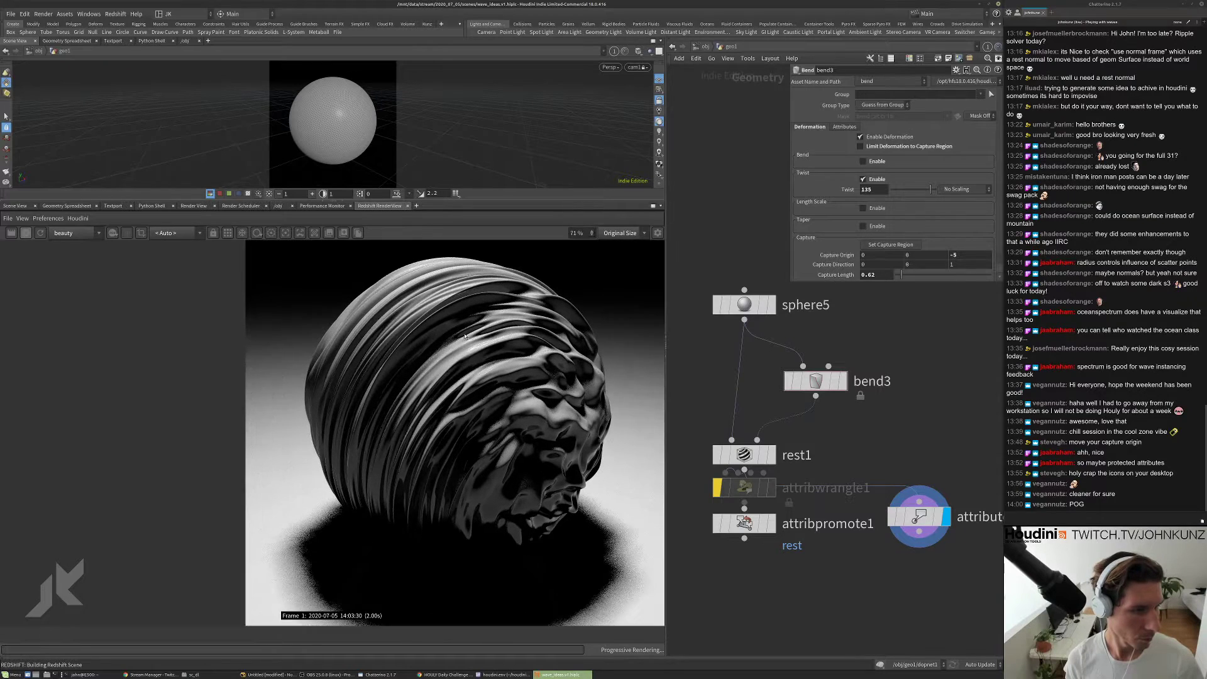
scroll(478, 412, "down", 4)
scroll(468, 417, "up", 2)
scroll(471, 308, "up", 4)
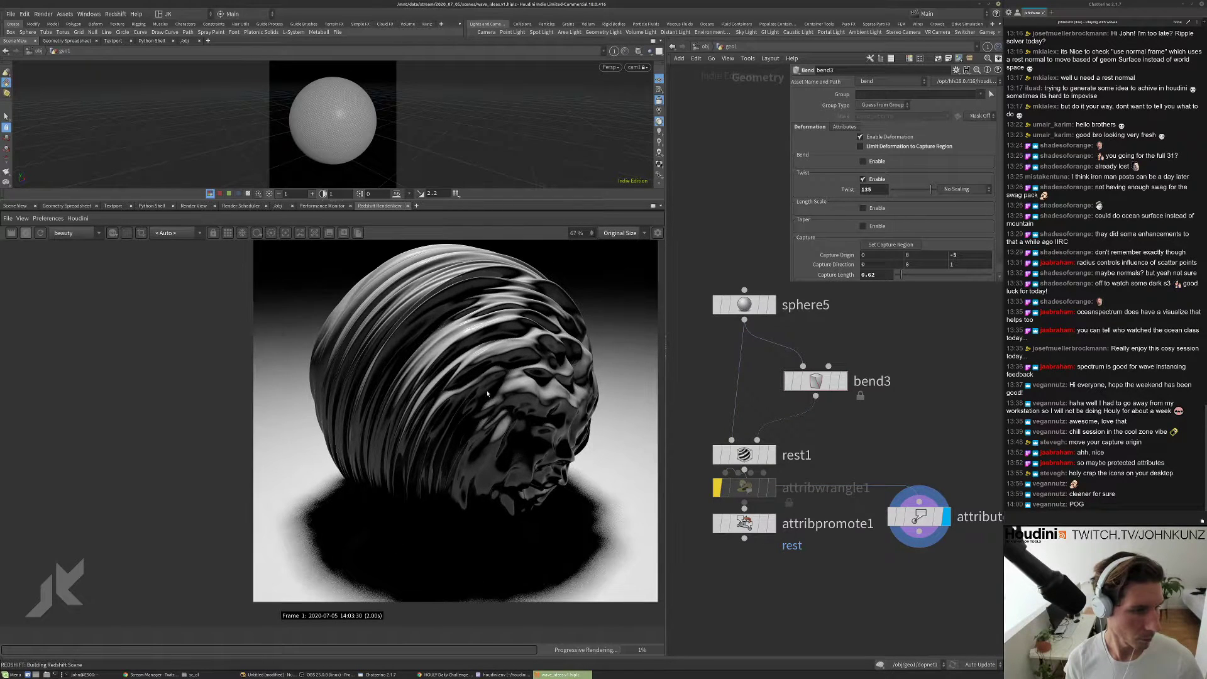
scroll(464, 428, "down", 4)
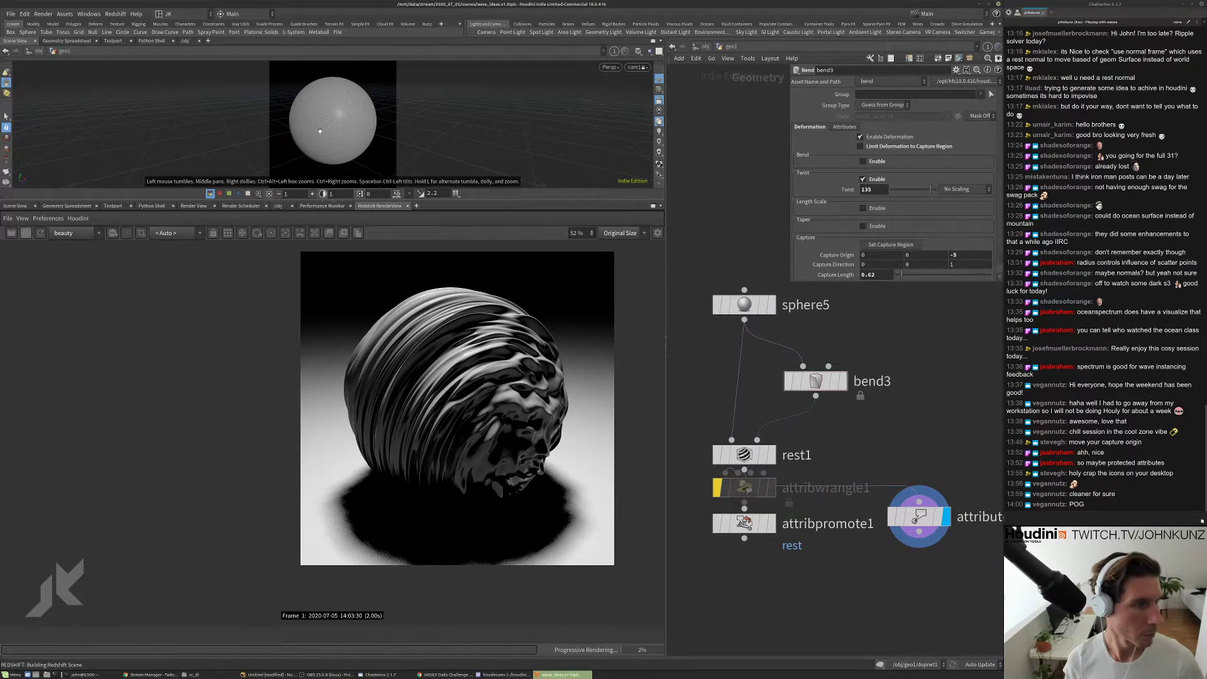
left_click_drag(325, 138, 293, 124)
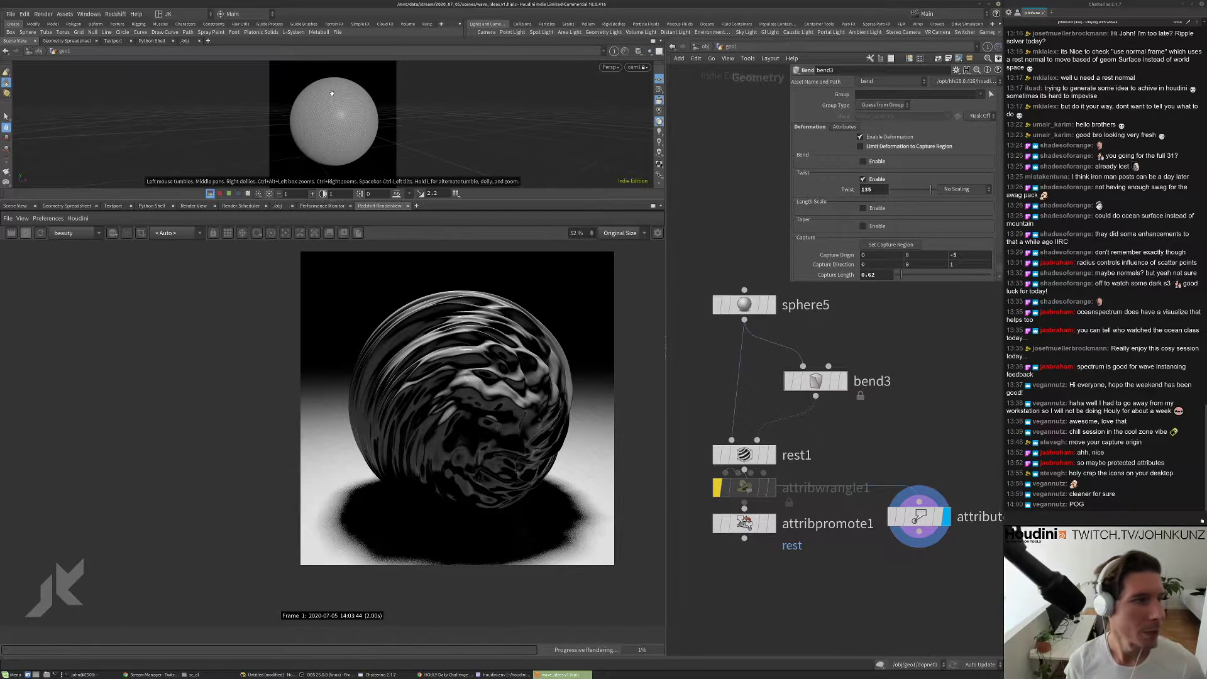
left_click_drag(394, 130, 334, 94)
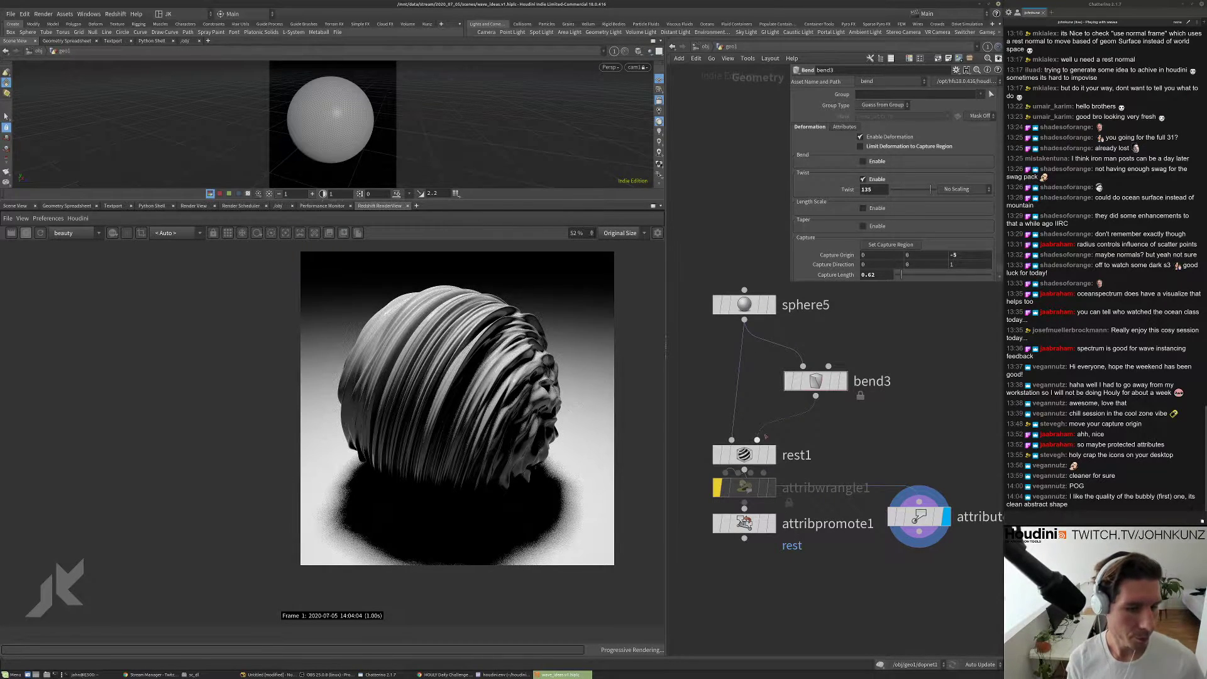
- Return to the redshift_vopnet1 material network and place a duplicate of MaxonNoise1 directly below it
middle_click_drag(794, 478, 806, 431)
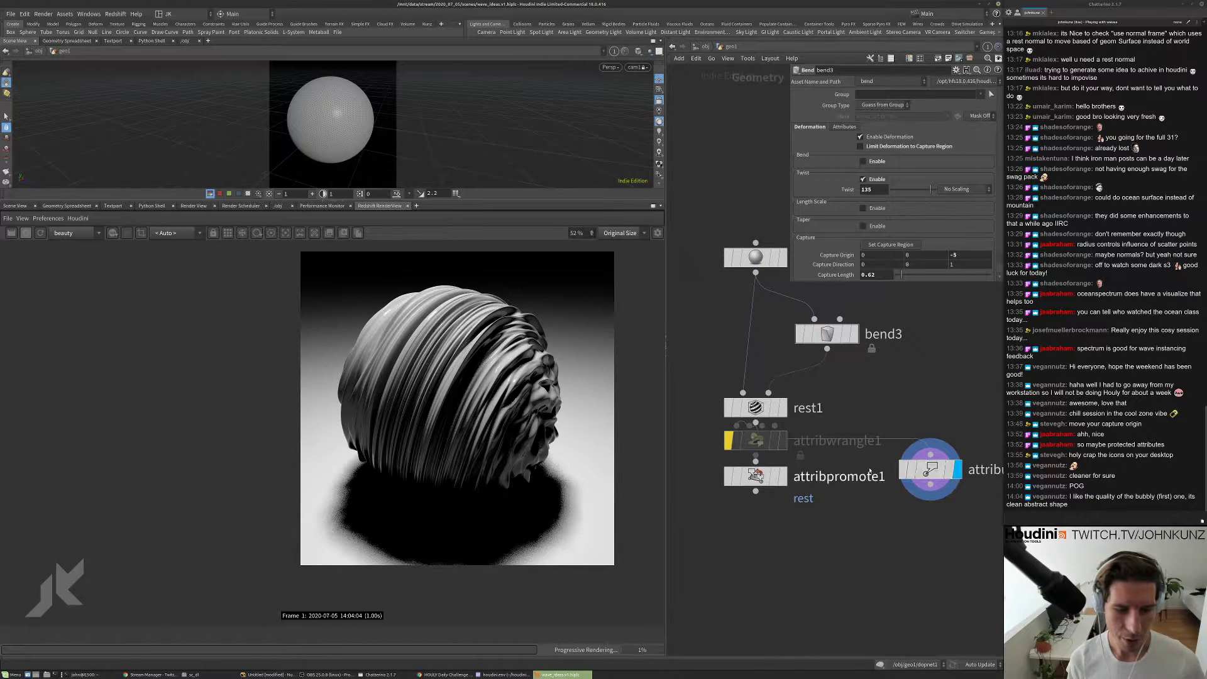
left_click(705, 47)
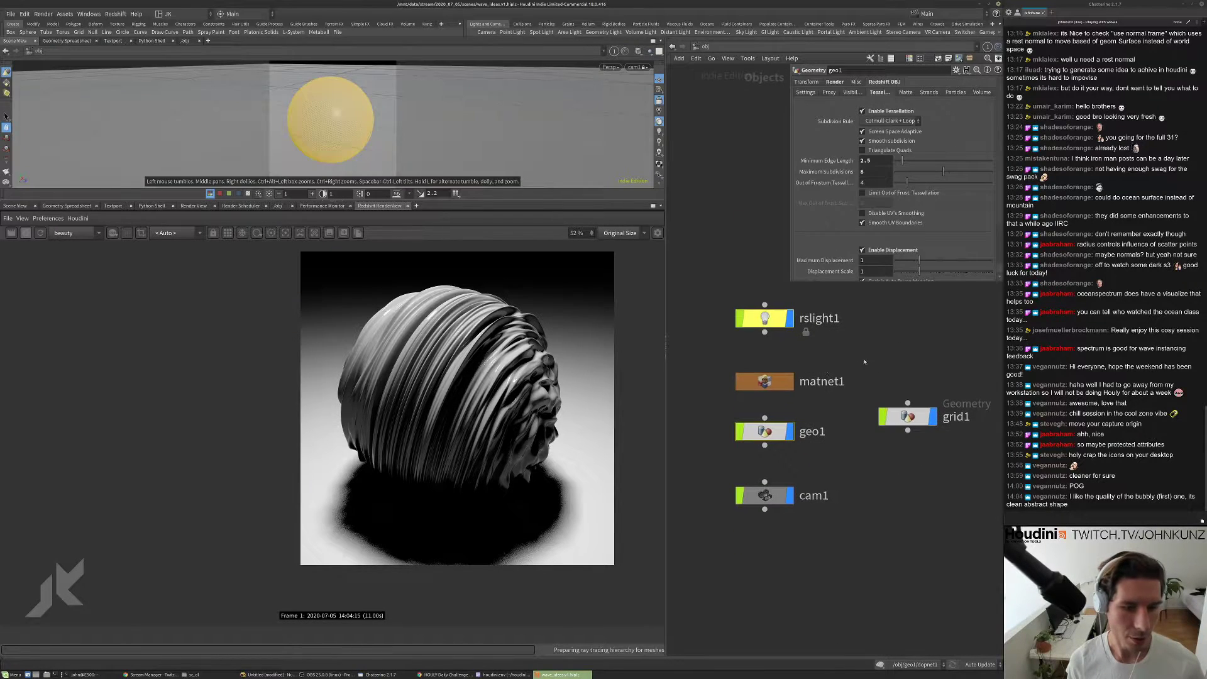
double_click(771, 421)
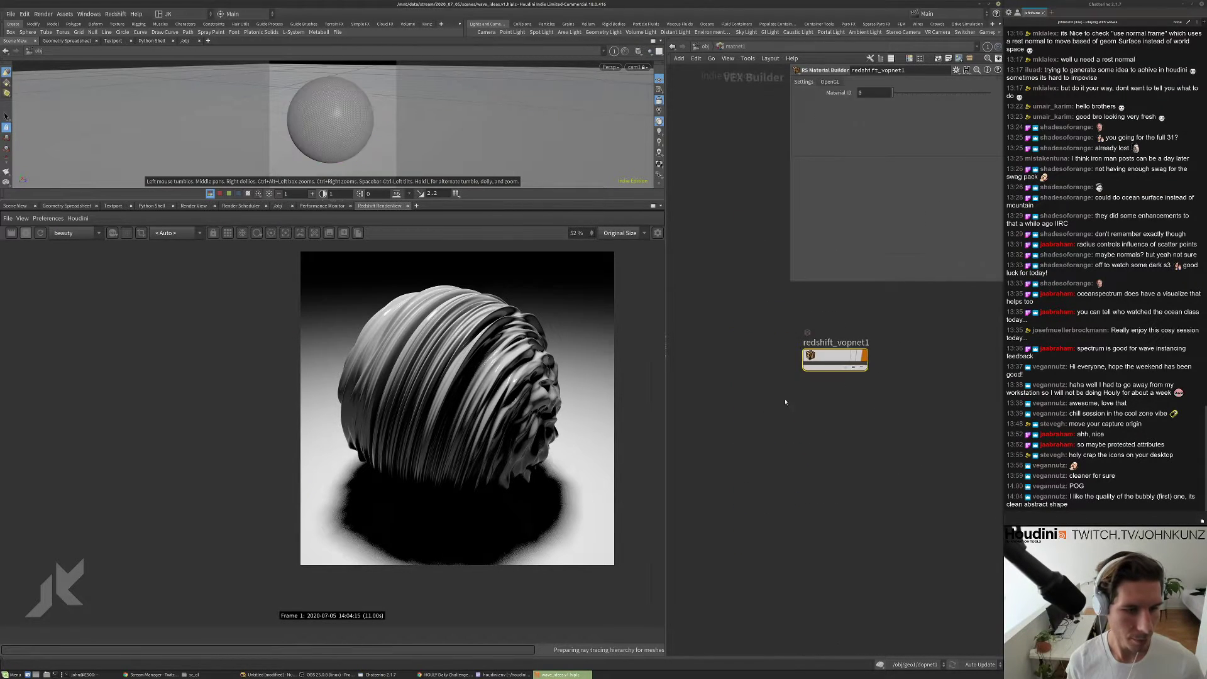
double_click(830, 360)
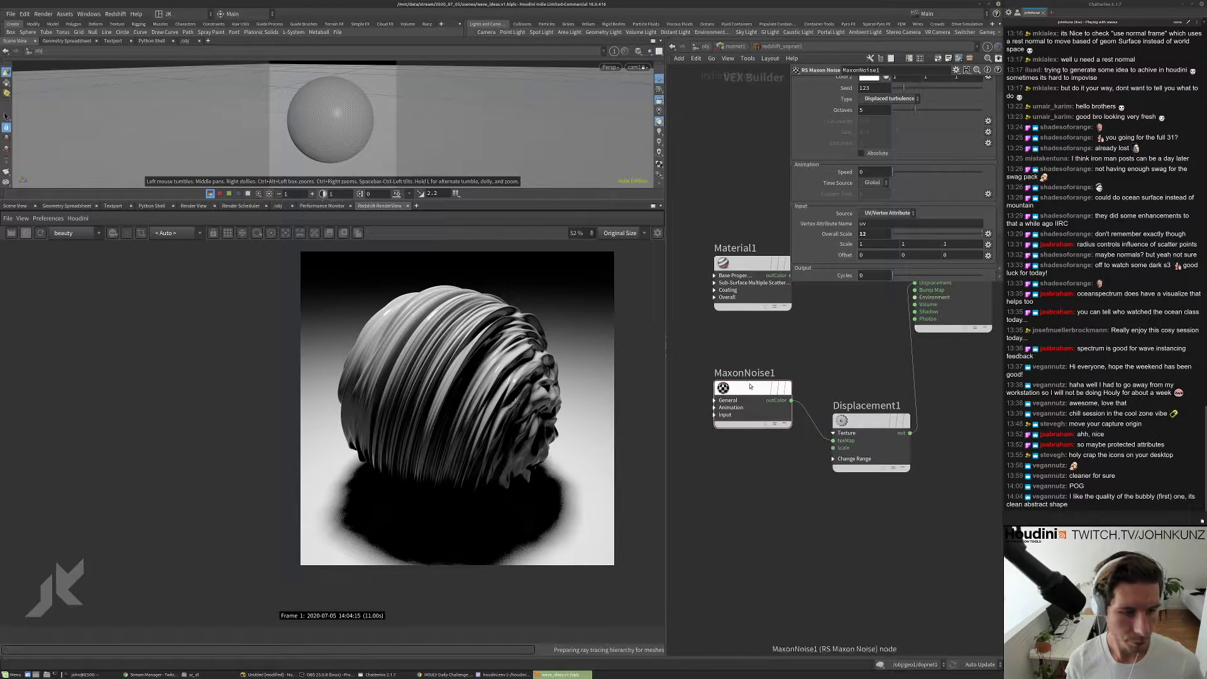
left_click_drag(749, 385, 749, 476, "alt")
- Set MaxonNoise1's noise type to Cranal and frame the sphere closer from a different camera angle
left_click(753, 388)
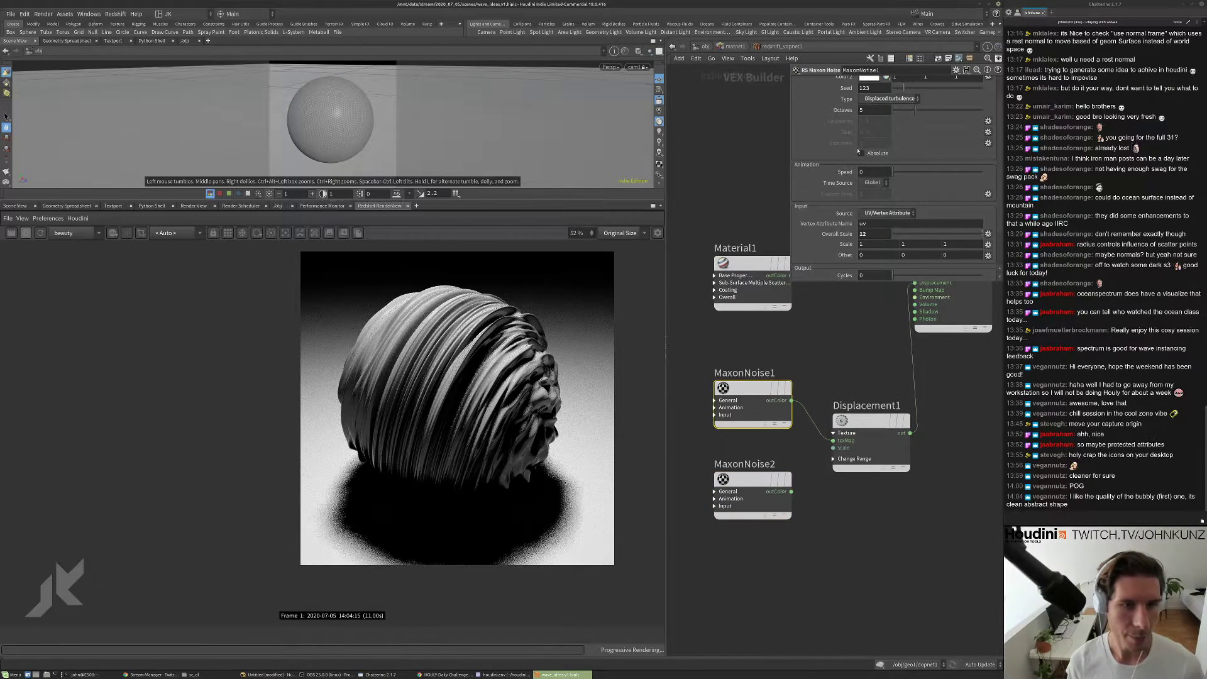
left_click(877, 101)
left_click(877, 146)
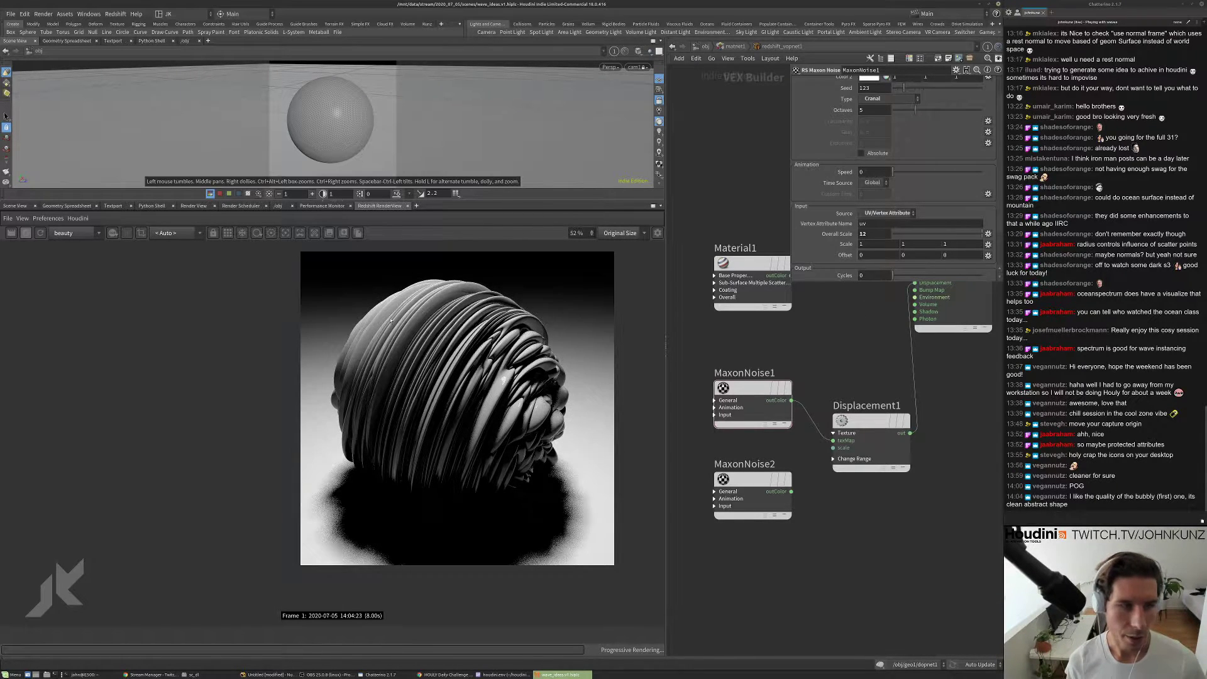
left_click_drag(337, 139, 288, 130)
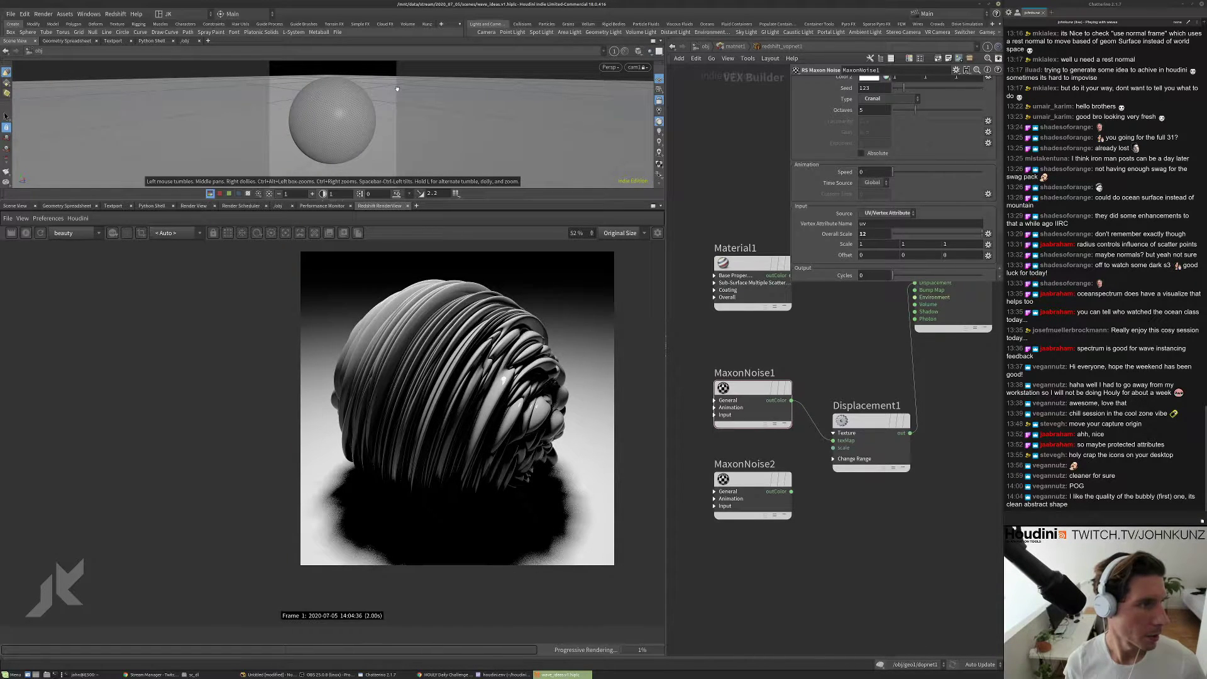
right_click_drag(291, 122, 397, 88)
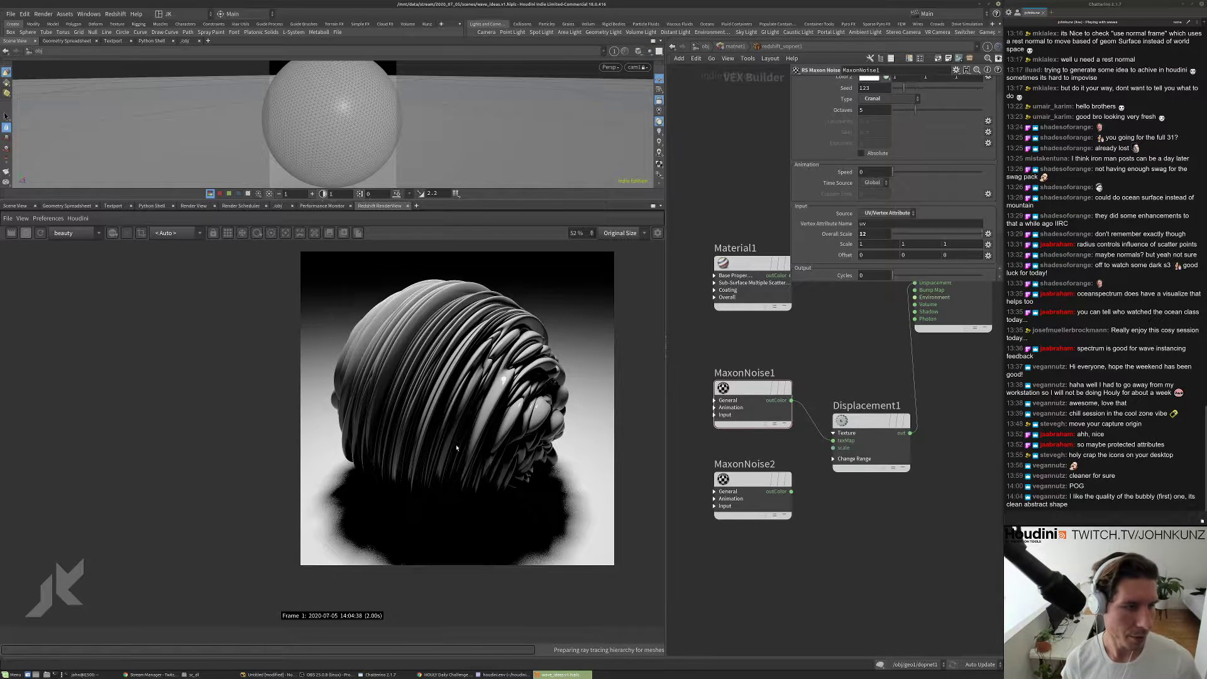
- Return to the geo1 network, set bend3's twist to 75, and re-render the displaced sphere
scroll(456, 448, "down", 2)
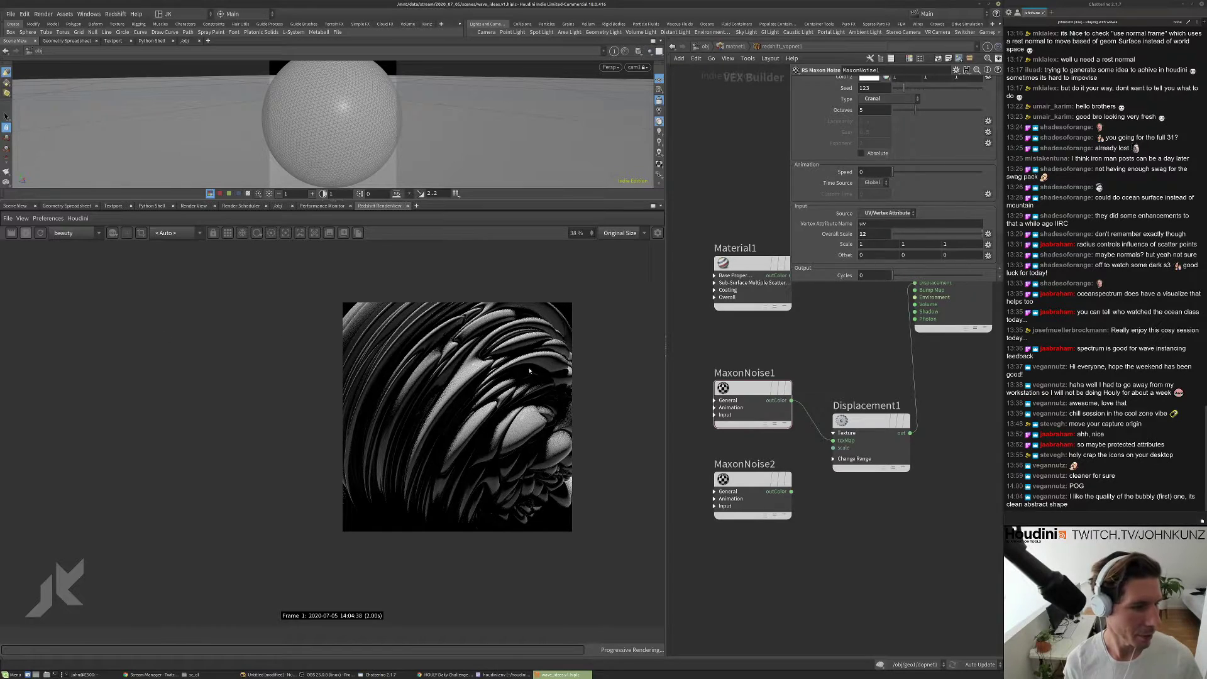
scroll(468, 409, "down", 1)
scroll(377, 352, "up", 4)
scroll(347, 327, "up", 1)
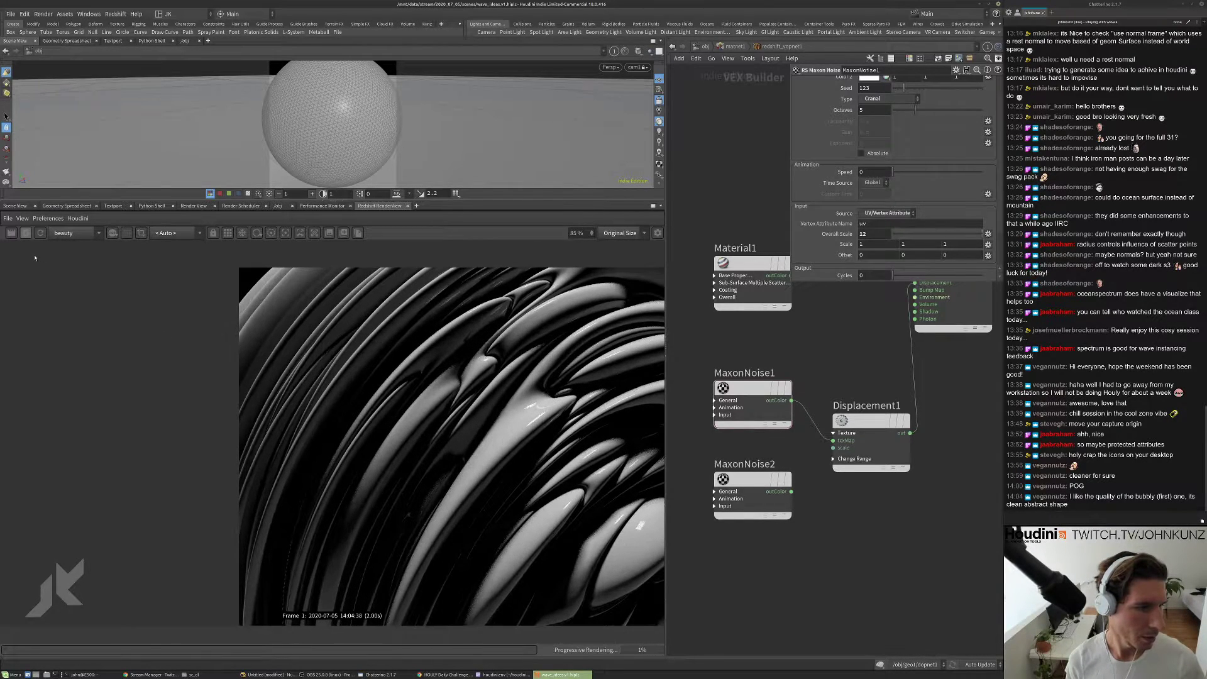
left_click(716, 46)
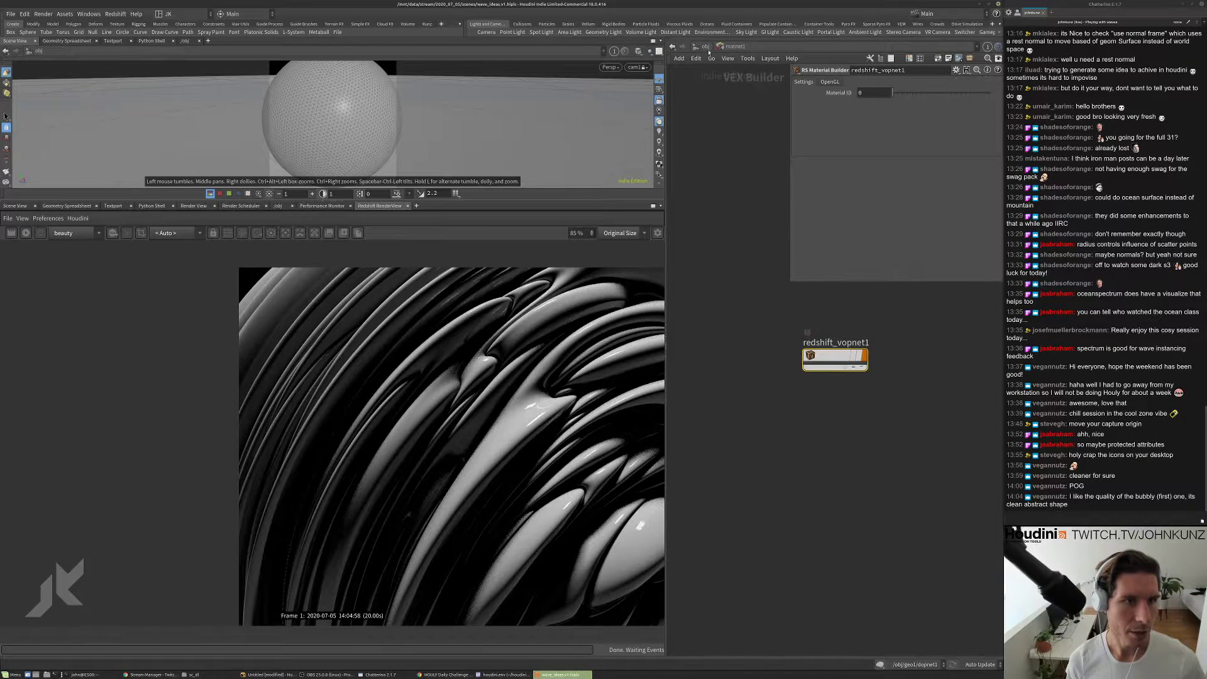
left_click(703, 46)
left_click(911, 415)
double_click(911, 415)
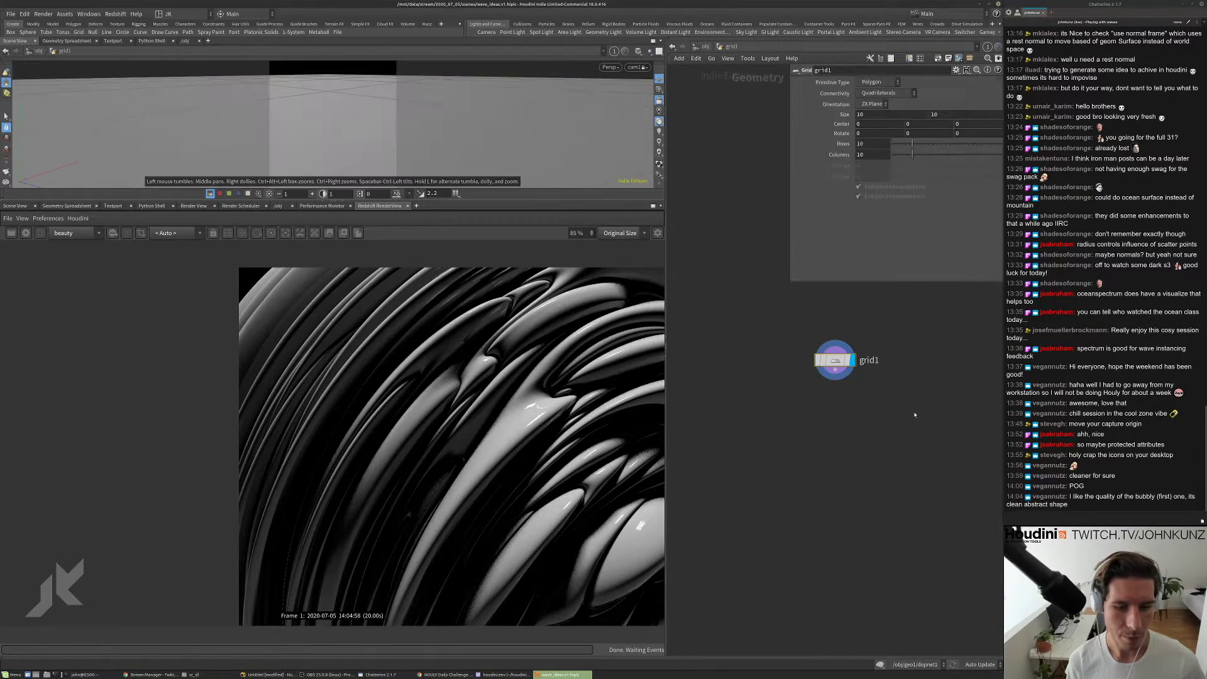
left_click(704, 47)
double_click(815, 431)
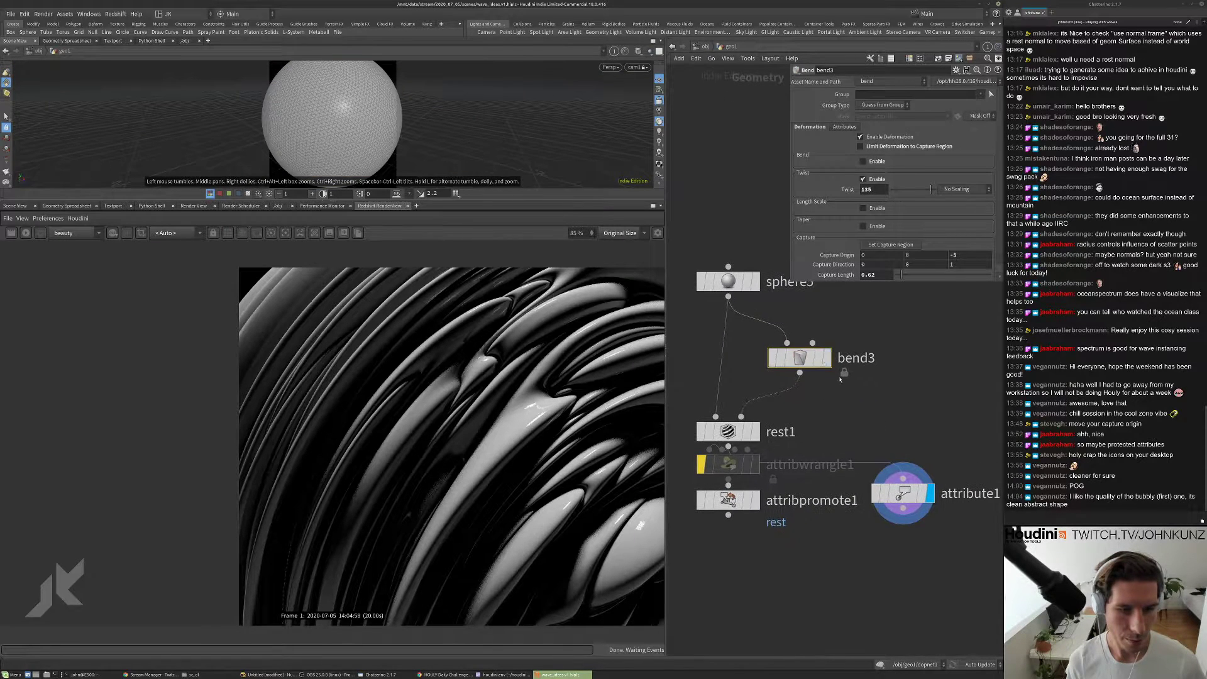
double_click(868, 189)
type("75")
key("Return")
left_click(26, 233)
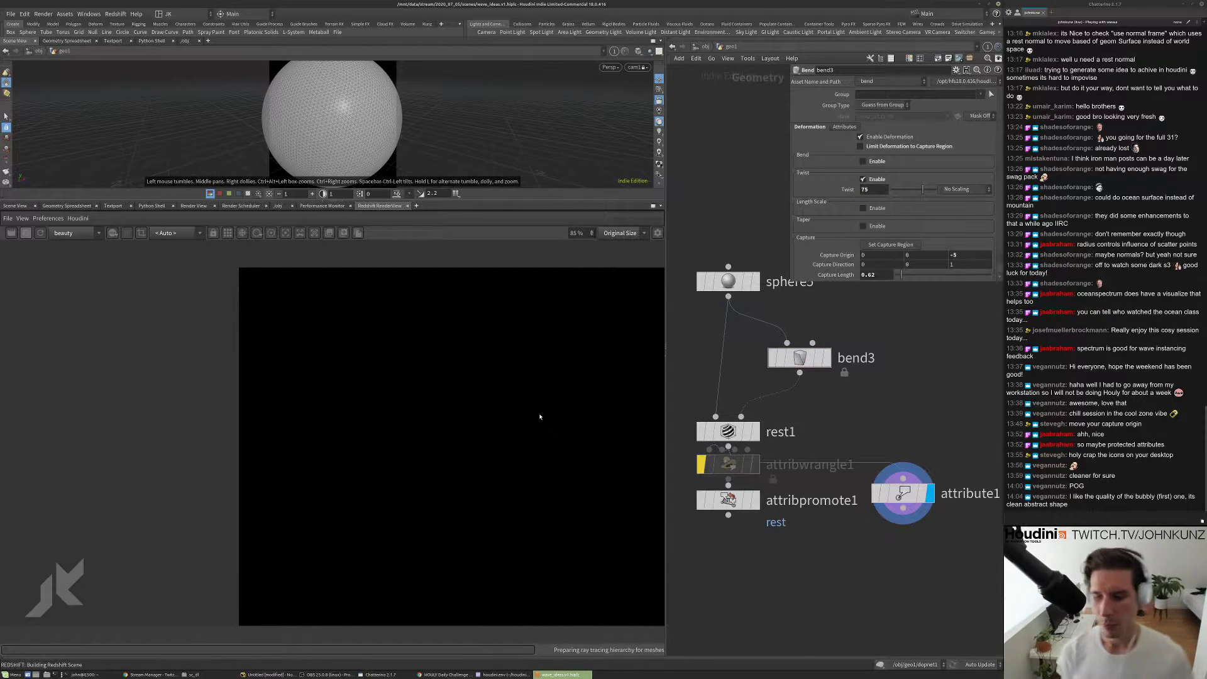
- Shift the camera and move it closer to the sphere, and examine the re-rendered ridges
scroll(478, 409, "down", 2)
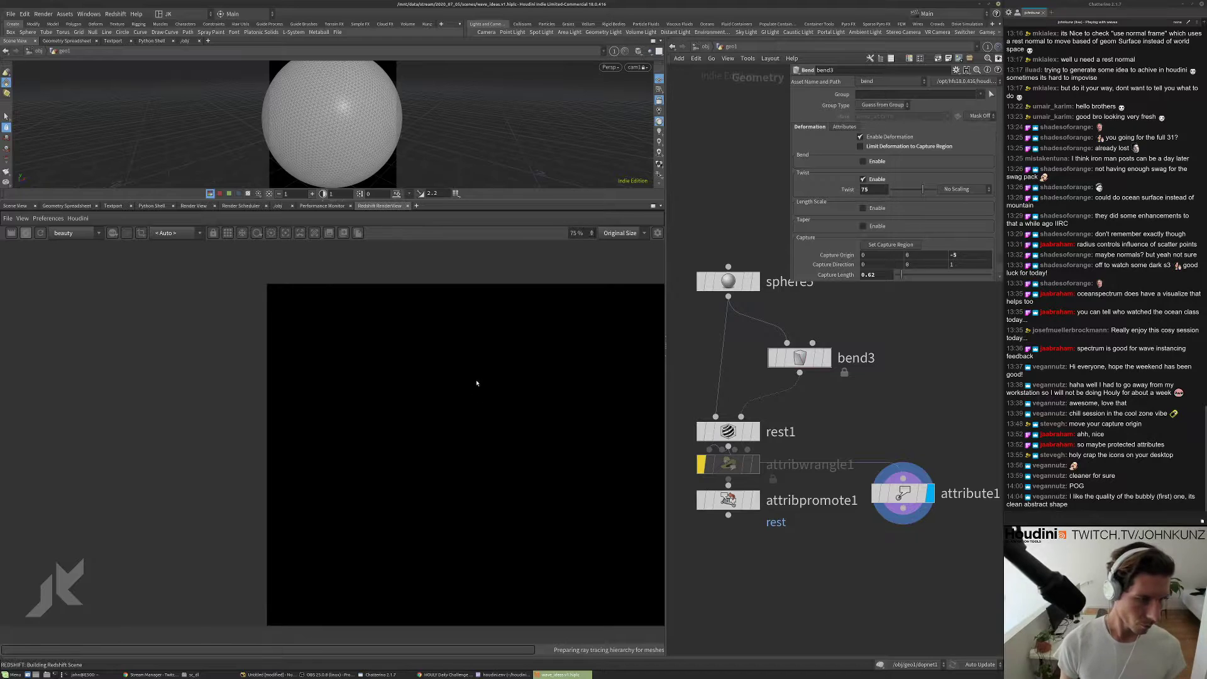
scroll(412, 311, "down", 4)
scroll(540, 487, "up", 4)
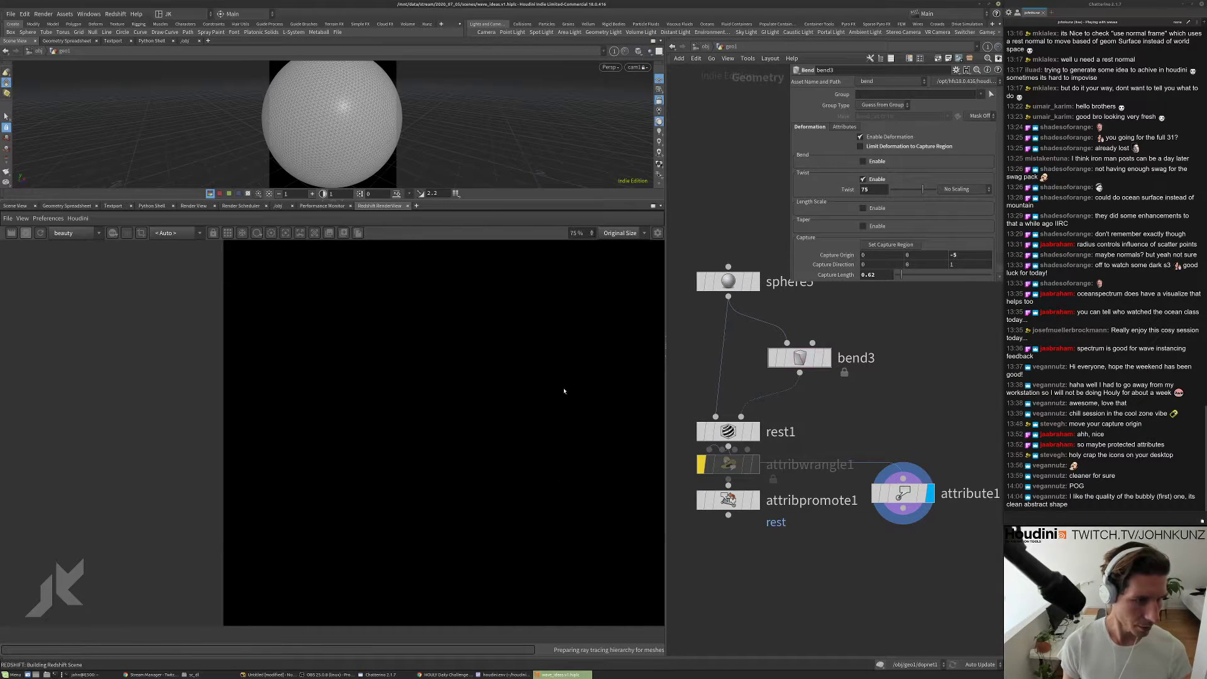
scroll(497, 378, "down", 2)
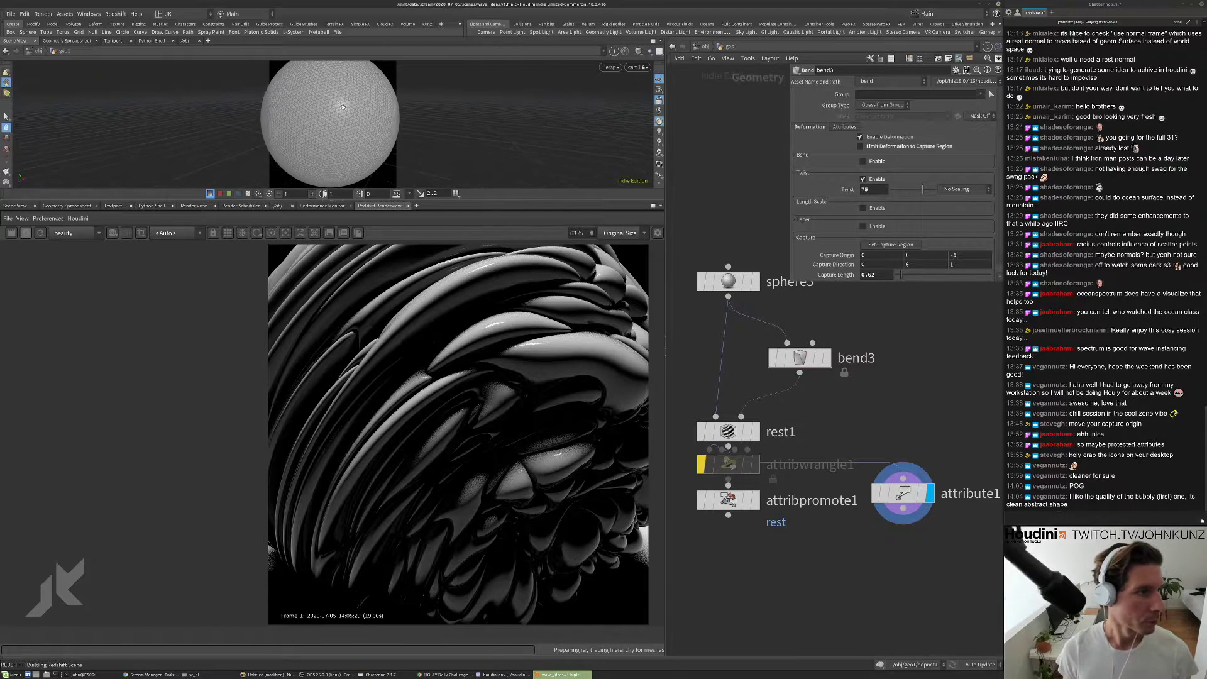
middle_click_drag(346, 112, 369, 135)
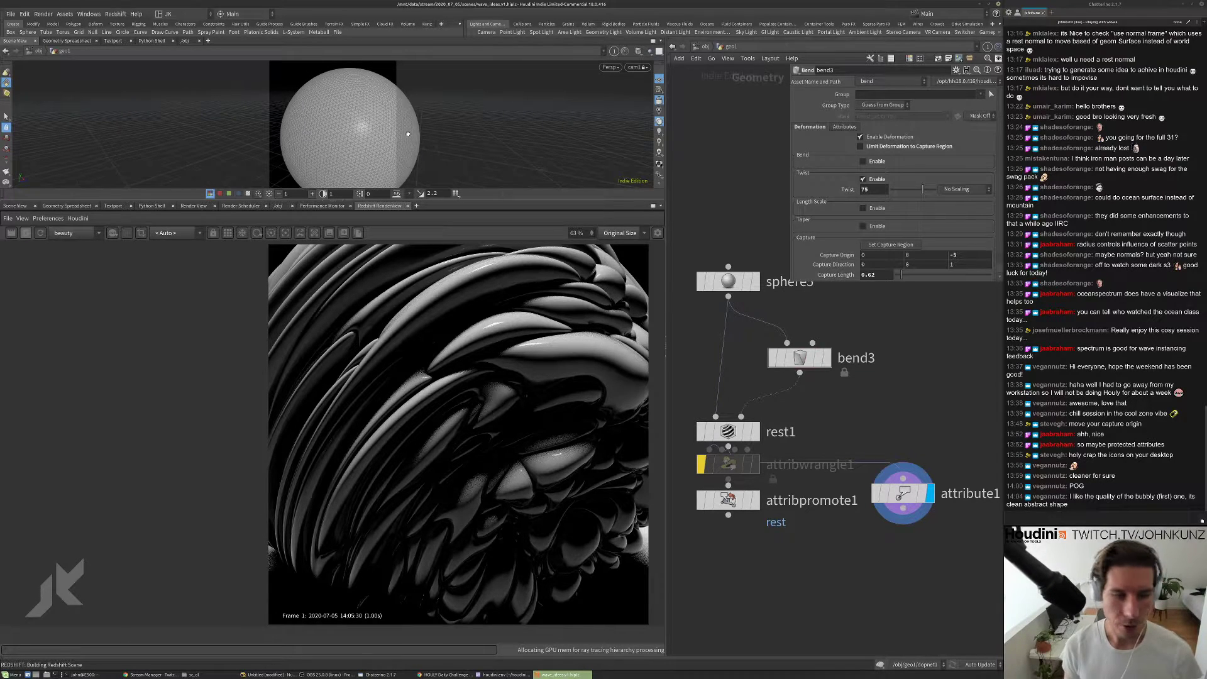
scroll(408, 134, "up", 2)
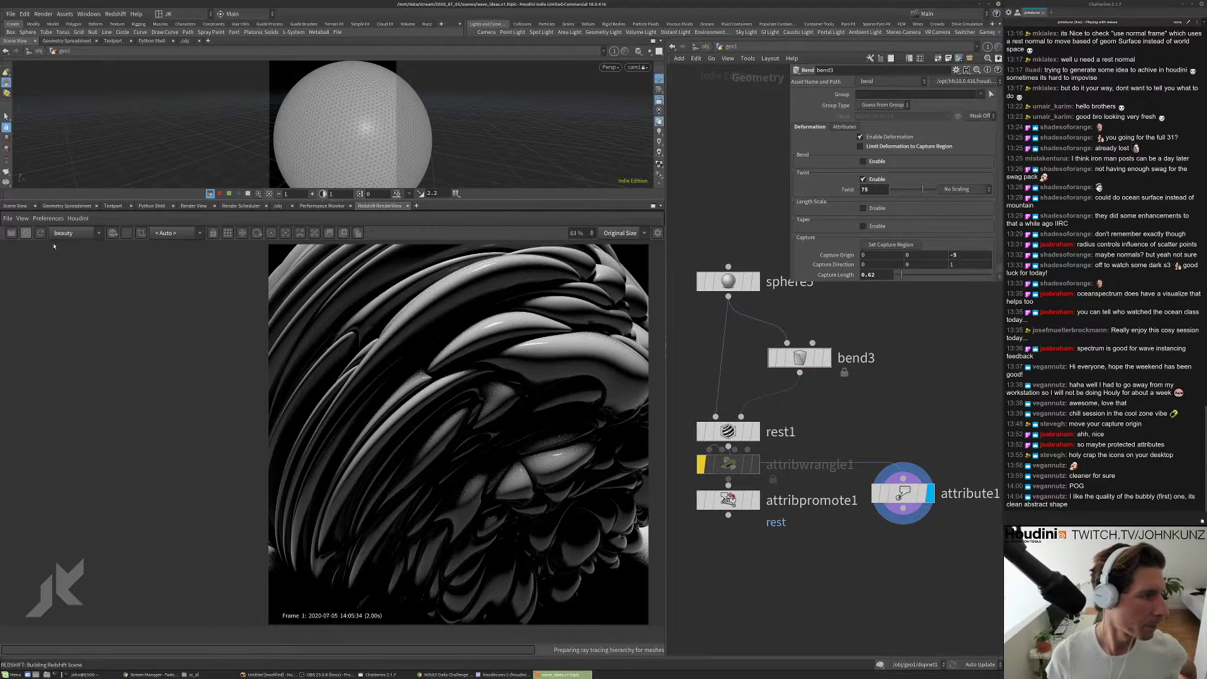
scroll(433, 400, "down", 1)
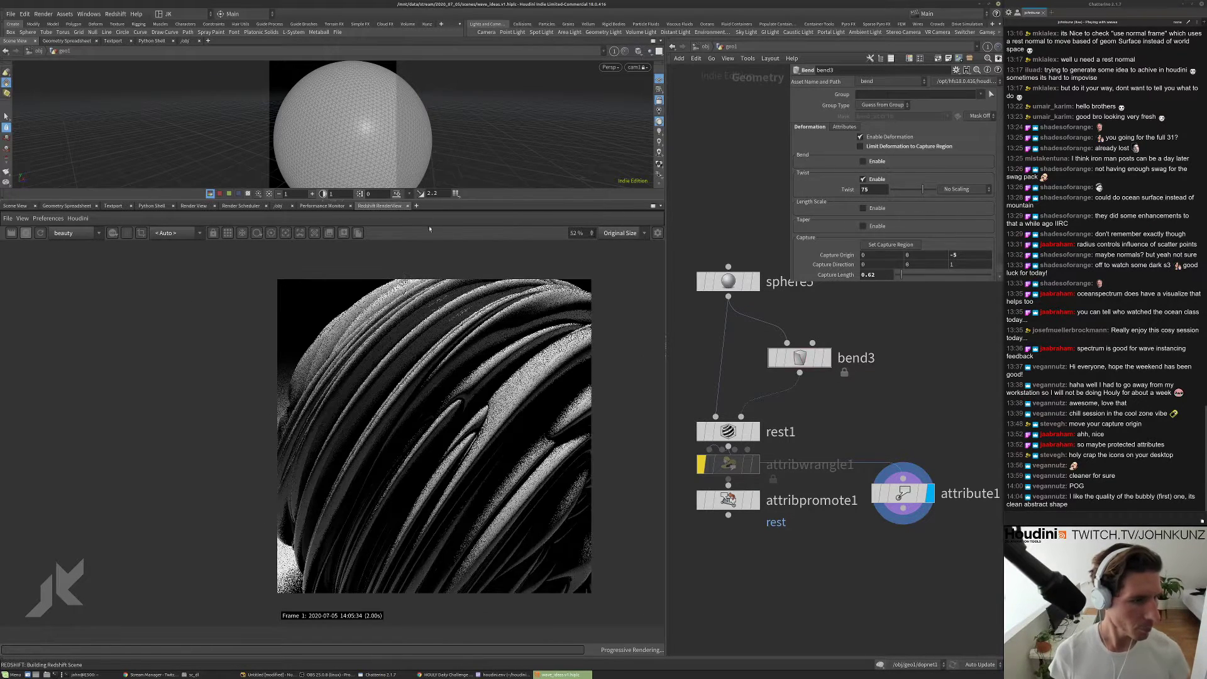
scroll(444, 359, "down", 1)
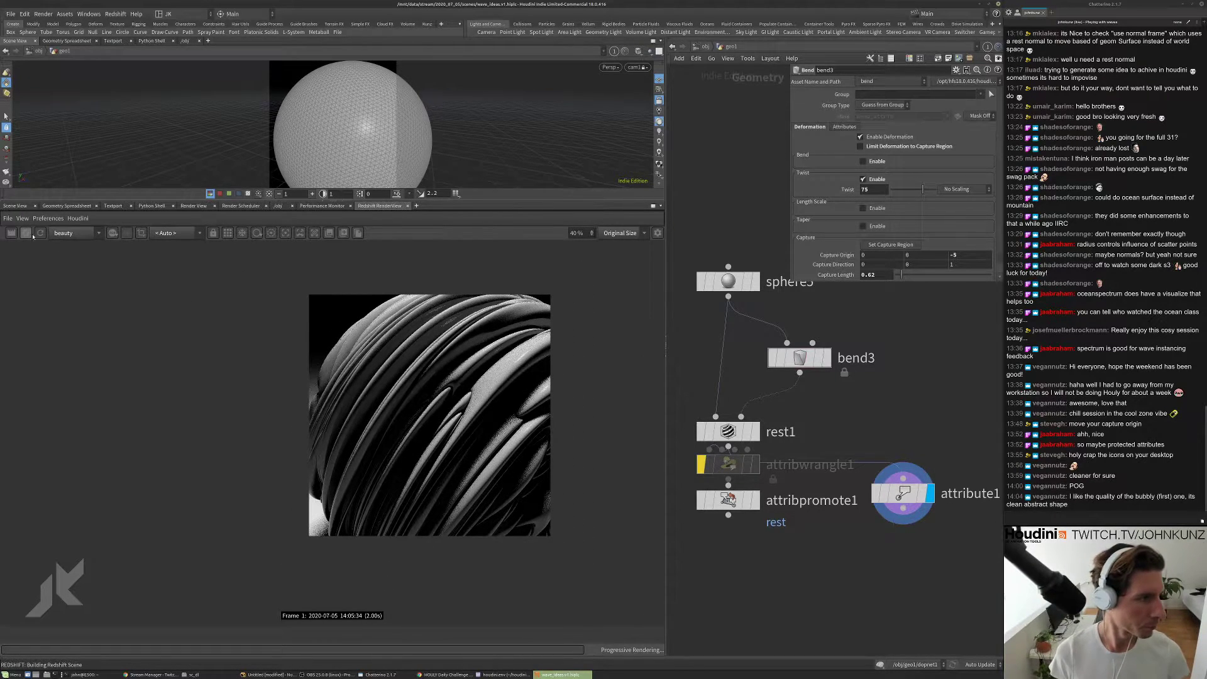
- Set the twist of bend3 inside geo1 to 35 and re-render the sphere
key("u")
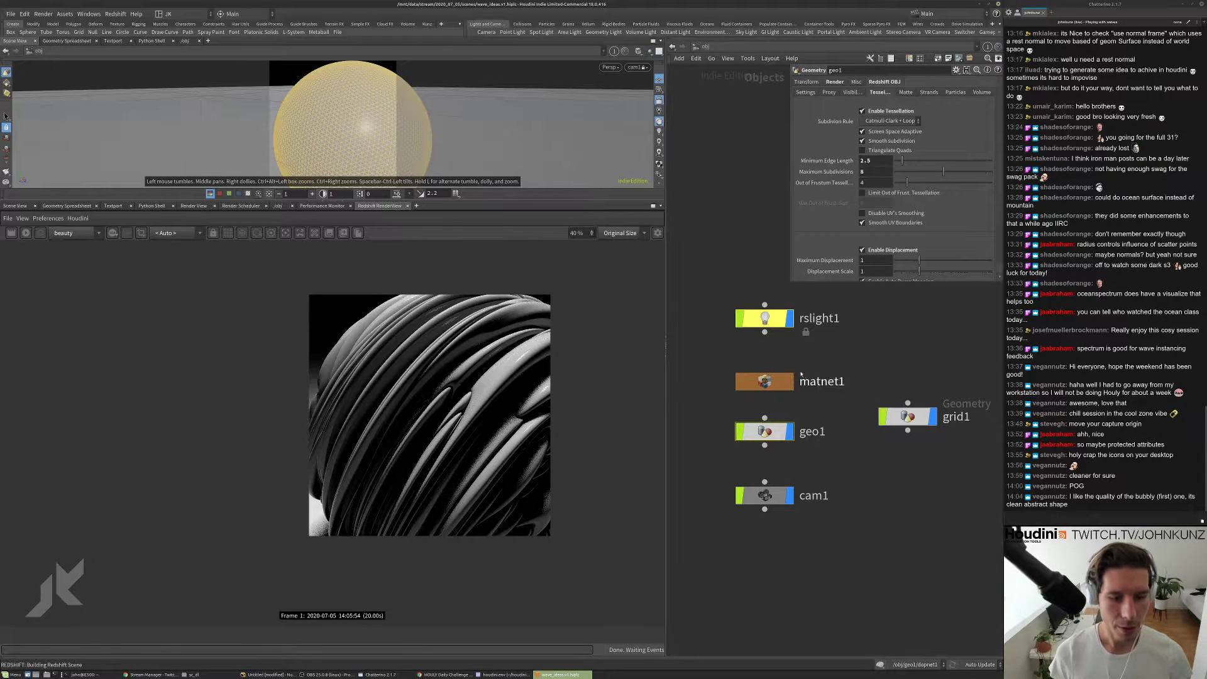
double_click(764, 431)
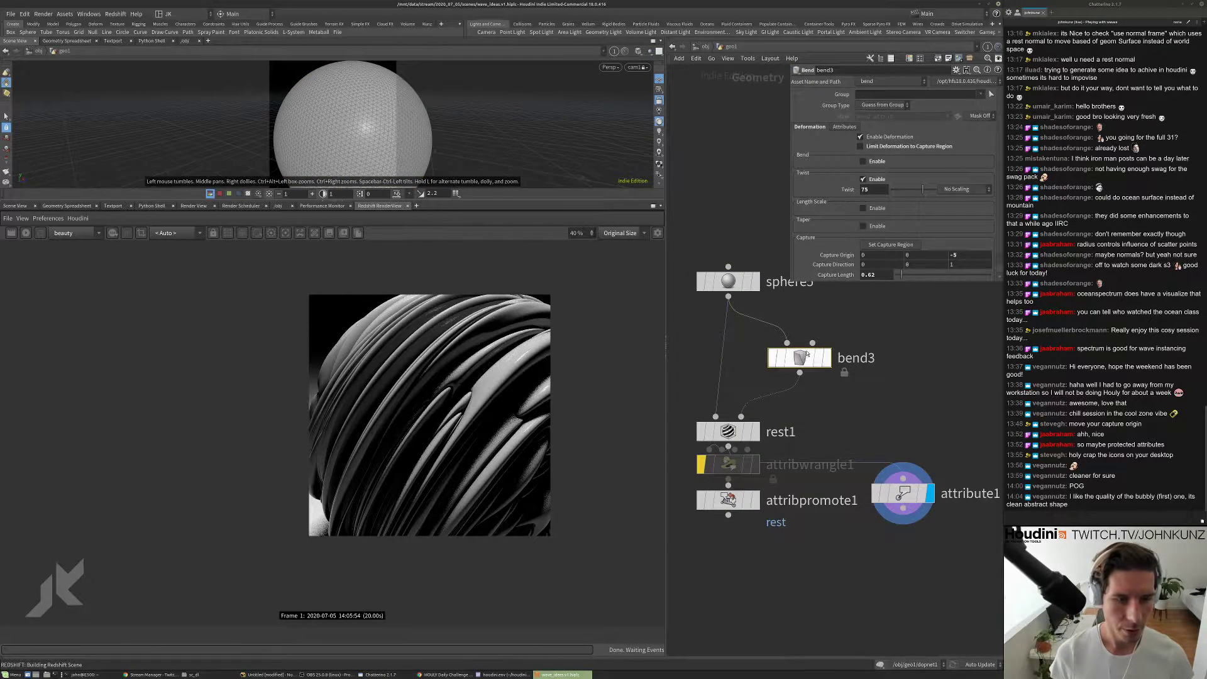
left_click(872, 189)
type("35")
key("Return")
left_click(25, 233)
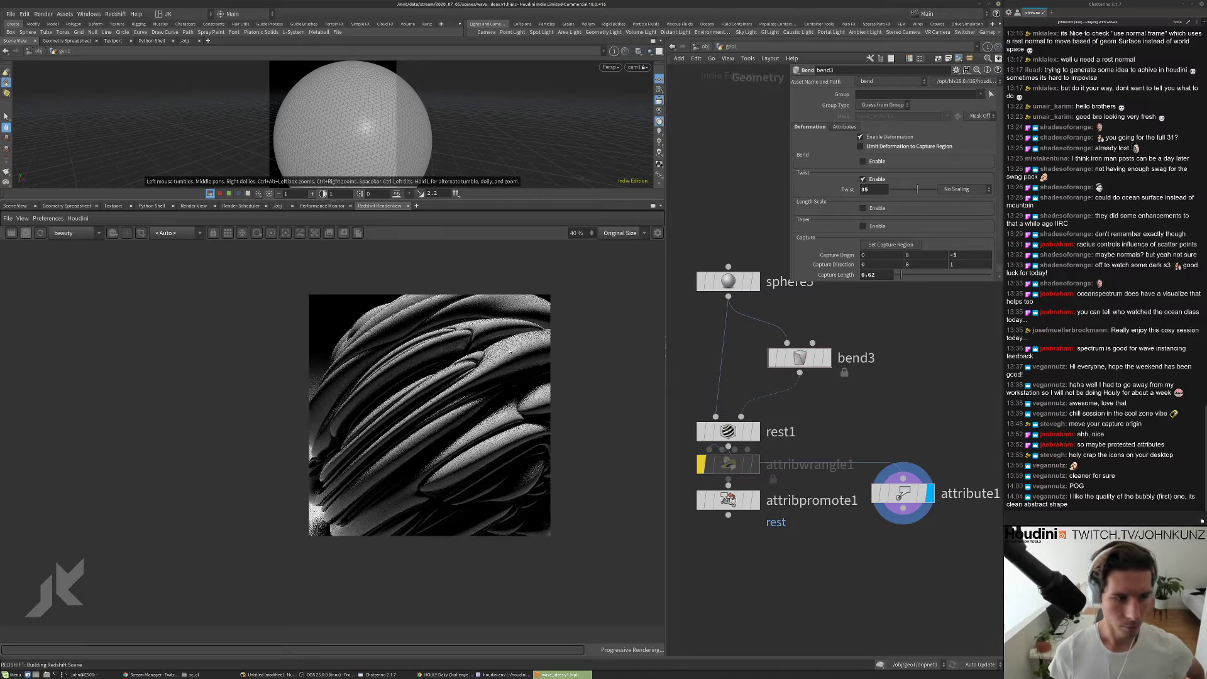
- Pull the camera back to frame the whole sphere and render the new framing
scroll(450, 375, "down", 1)
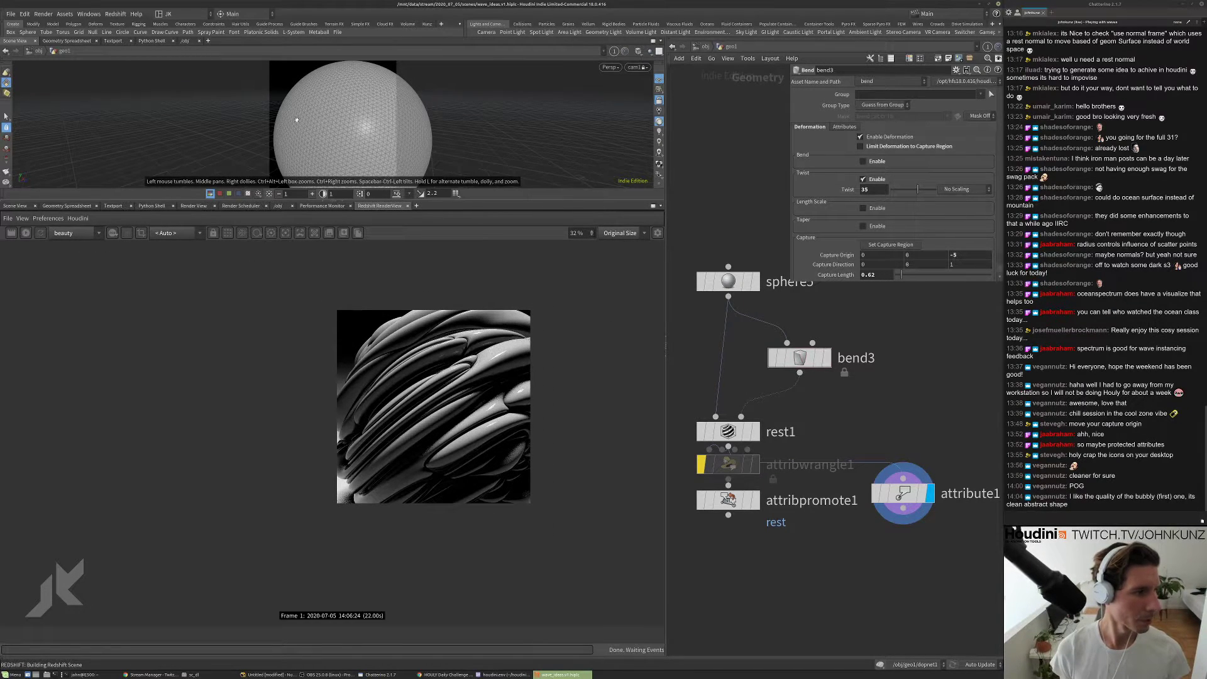
scroll(341, 108, "down", 2)
mouse_move(359, 121)
middle_mouse_down()
mouse_move(341, 124)
mouse_move(370, 107)
middle_mouse_up()
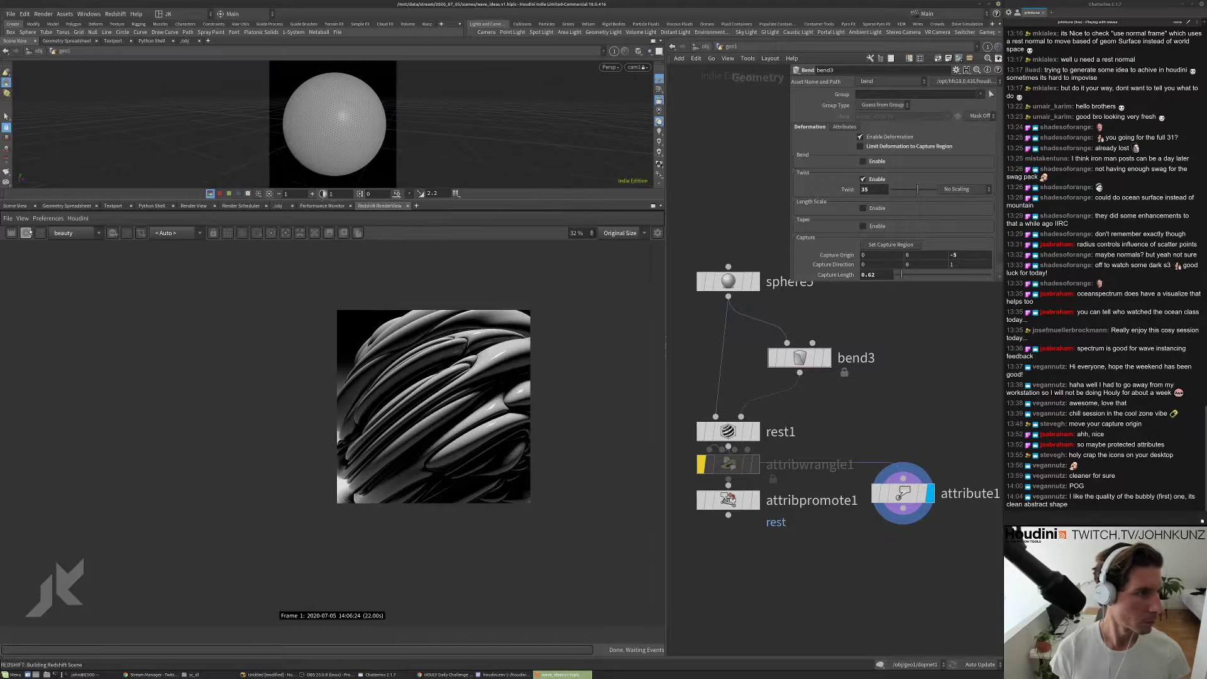
scroll(383, 401, "up", 3)
scroll(439, 490, "down", 3)
scroll(409, 444, "up", 4)
scroll(411, 444, "down", 4)
scroll(547, 447, "up", 3)
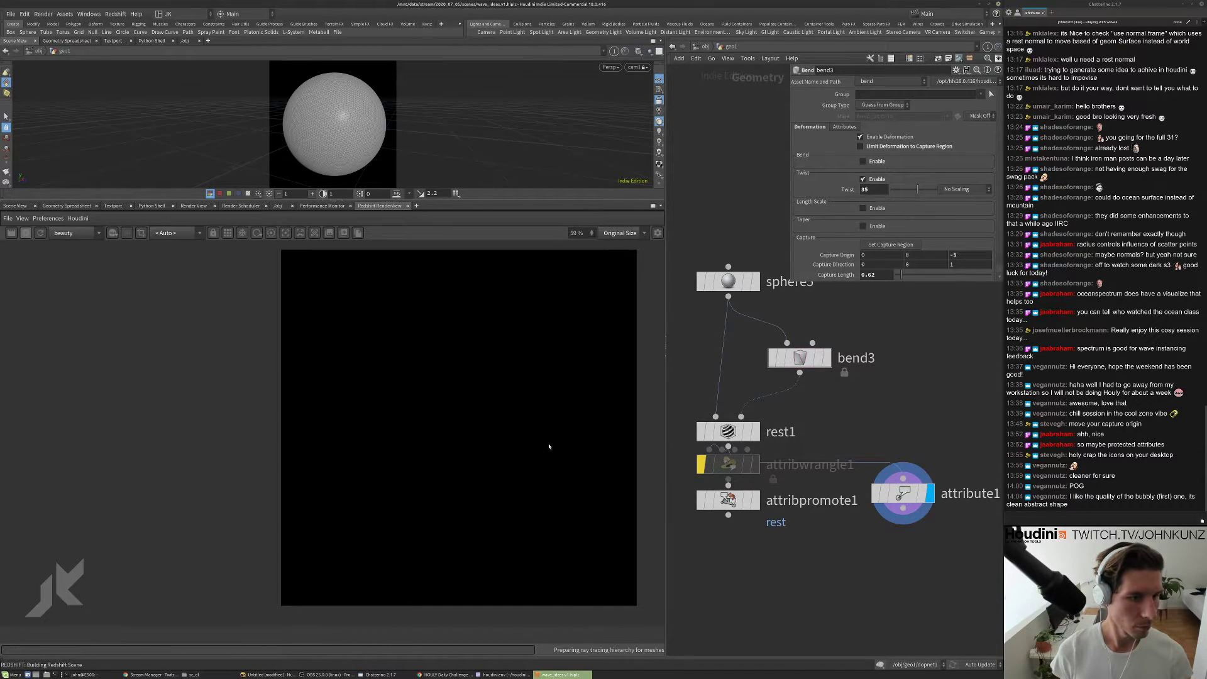
scroll(216, 414, "up", 1)
scroll(214, 416, "down", 1)
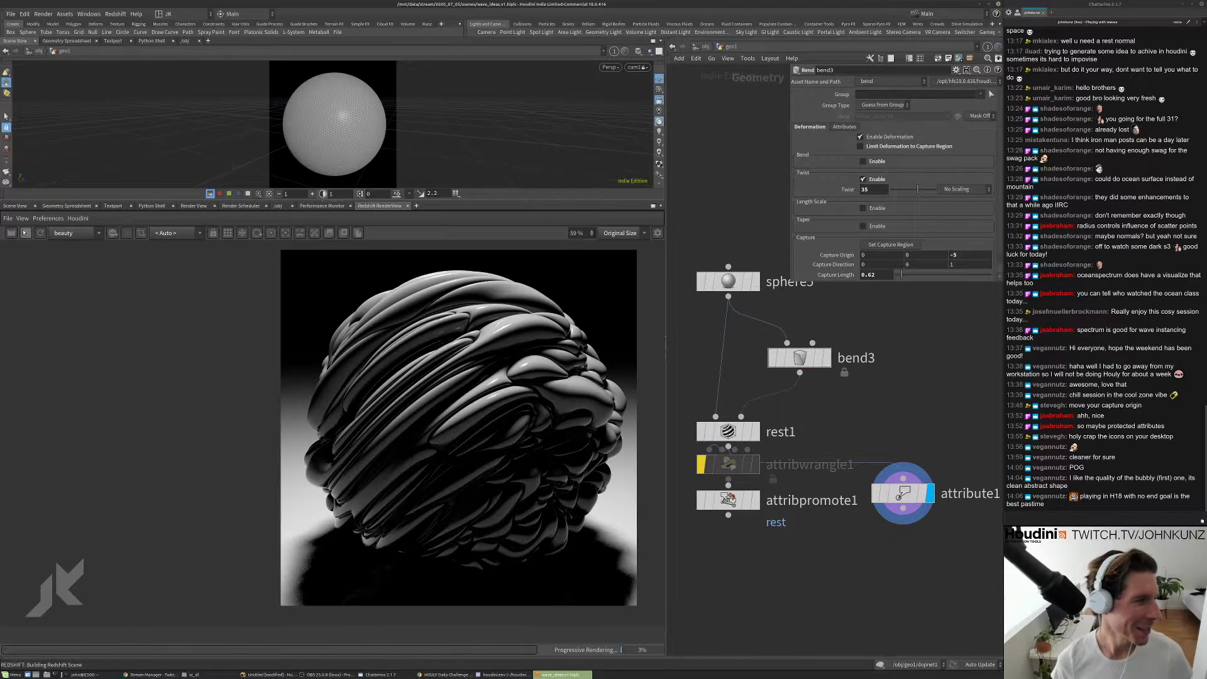
- Examine the ridges and folds of the displaced sphere in the render, both close up and as a whole
scroll(433, 425, "up", 3)
scroll(434, 424, "down", 1)
scroll(457, 356, "up", 1)
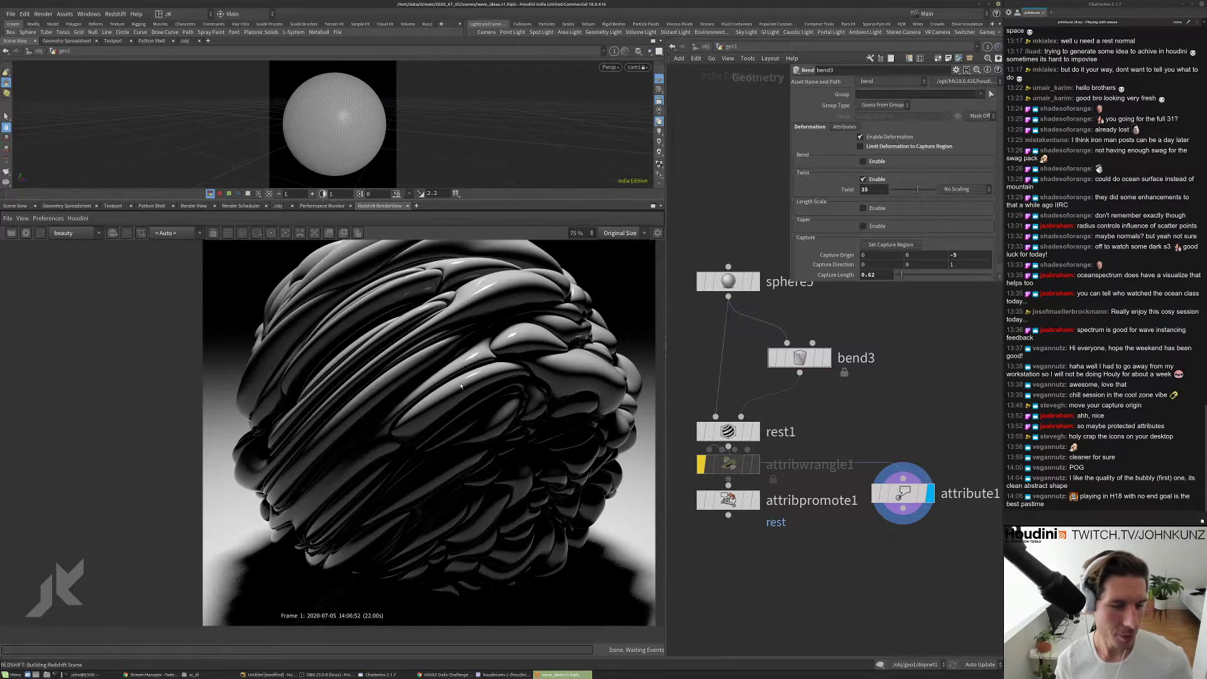
scroll(460, 386, "up", 2)
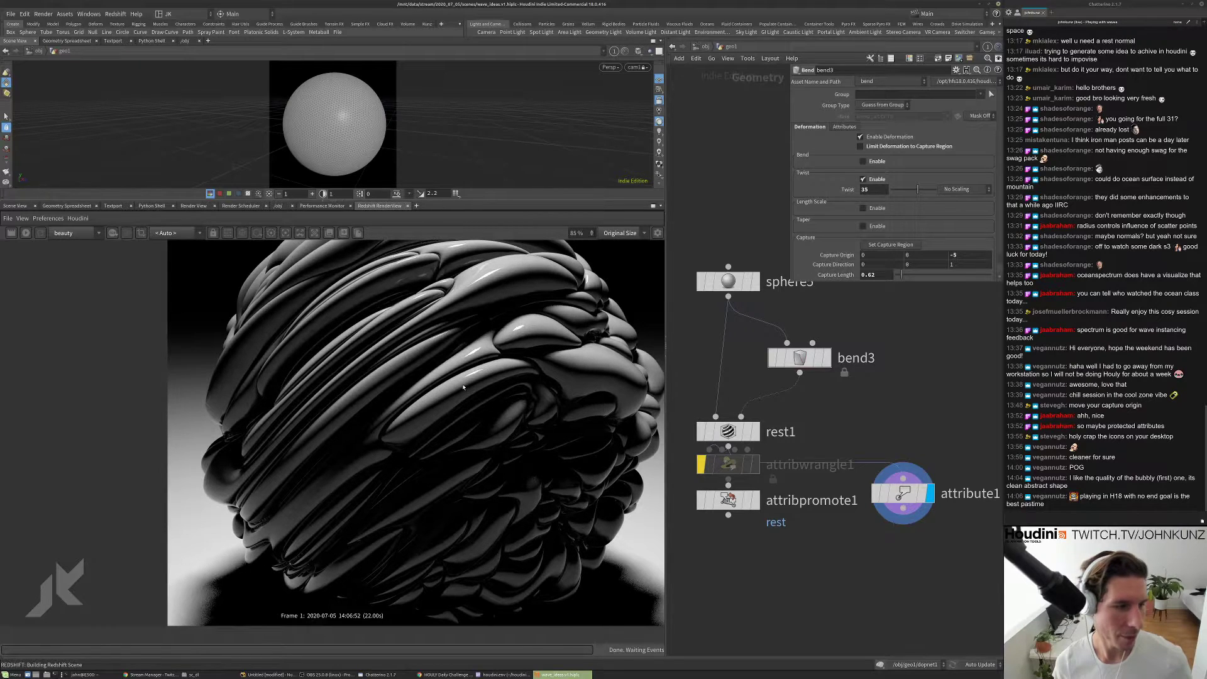
scroll(463, 387, "down", 1)
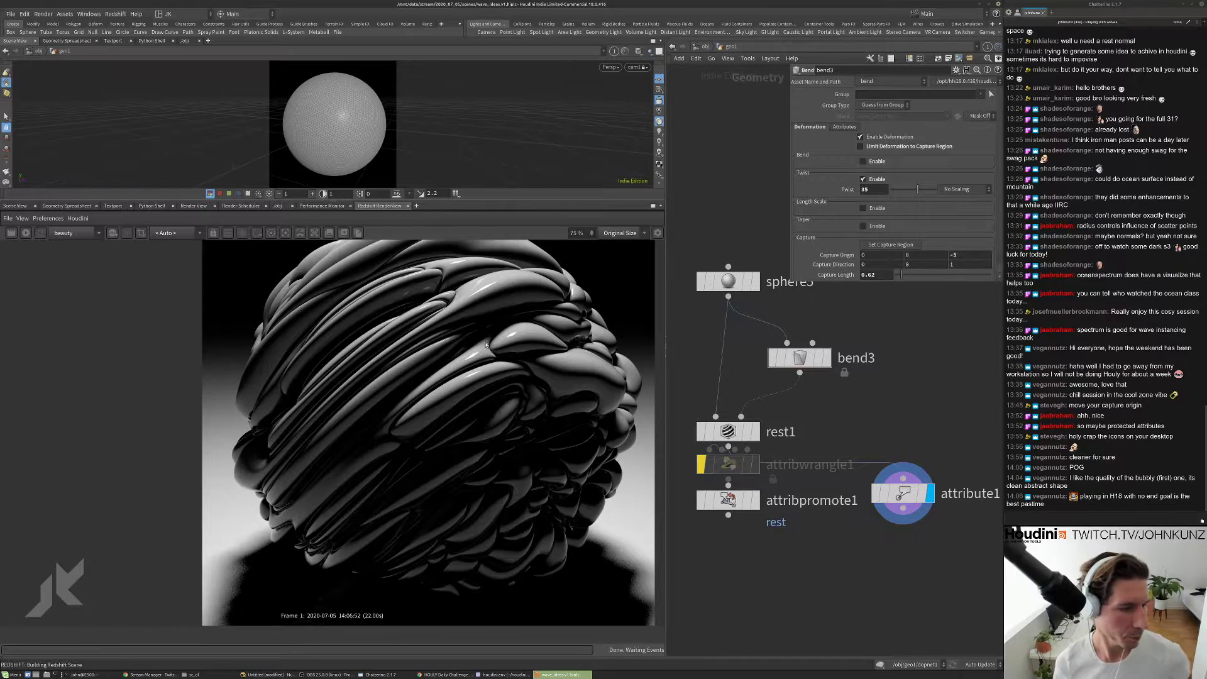
scroll(485, 345, "down", 6)
scroll(409, 364, "up", 5)
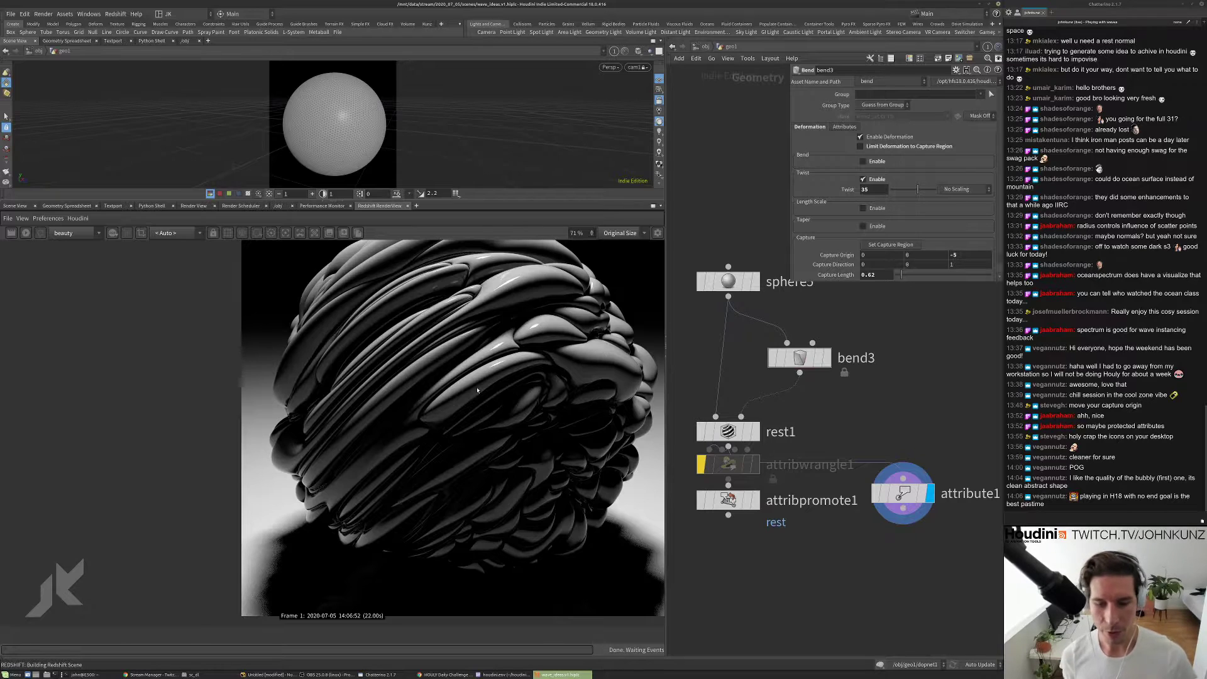
scroll(478, 393, "down", 1)
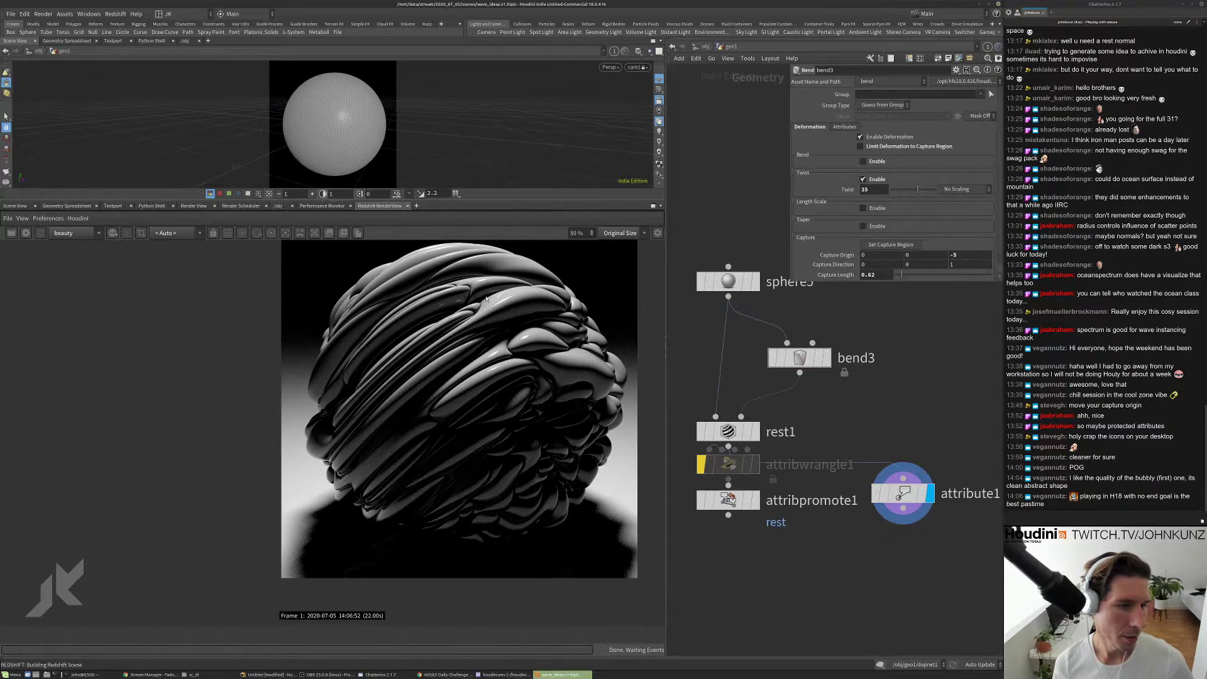
scroll(496, 295, "up", 2)
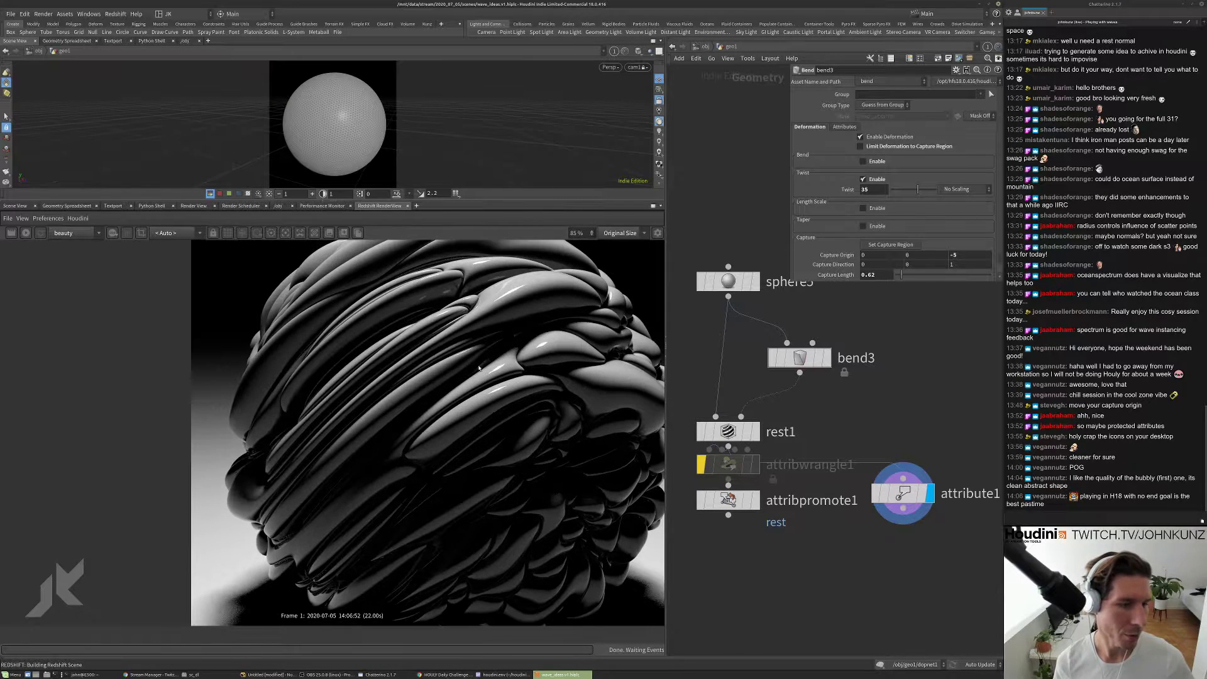
scroll(490, 368, "down", 2)
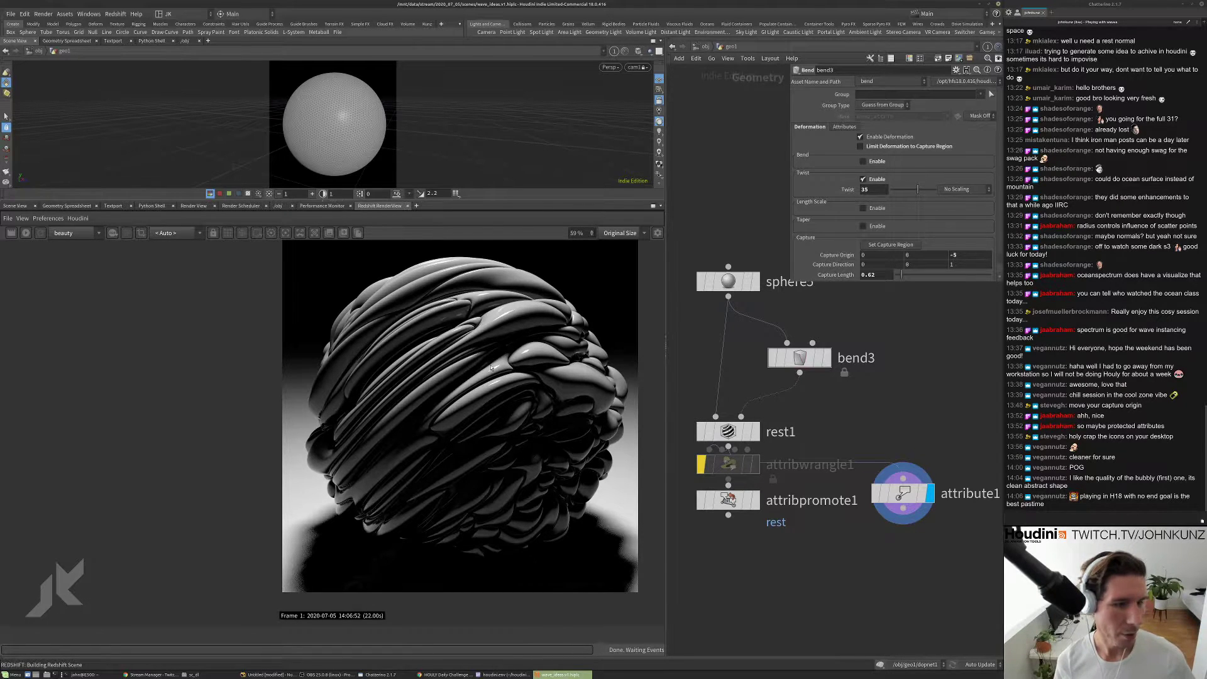
scroll(491, 367, "up", 4)
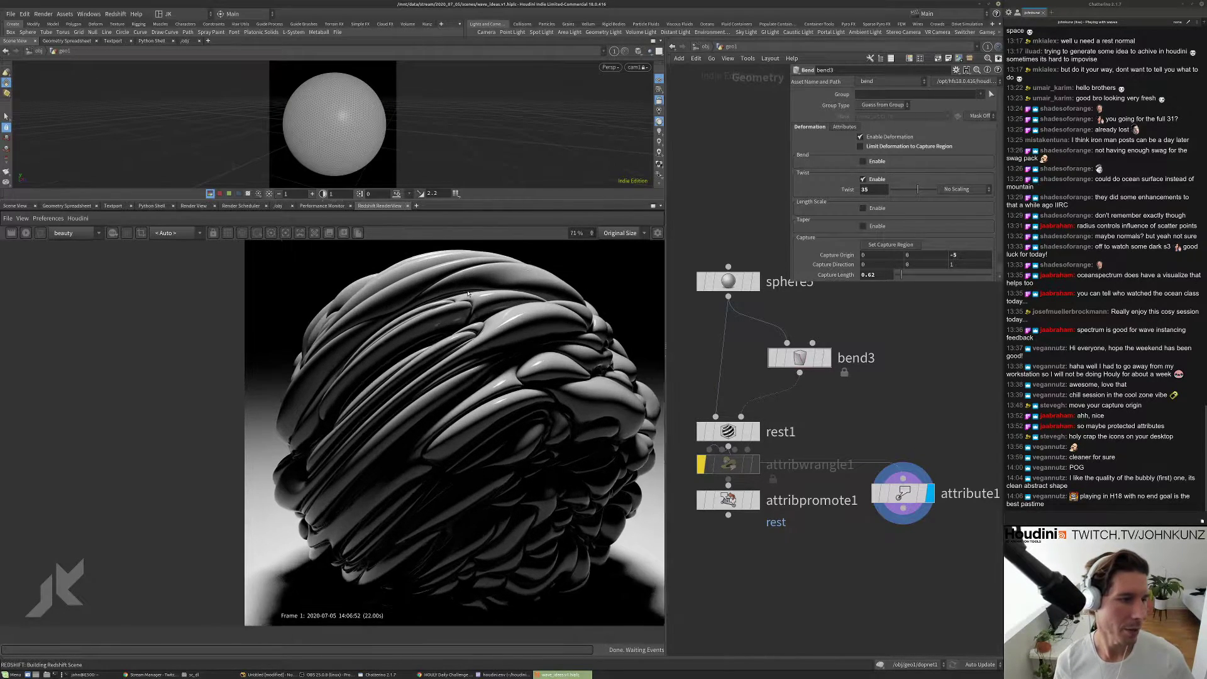
middle_click_drag(442, 310, 458, 348)
scroll(458, 349, "down", 3)
scroll(459, 344, "up", 2)
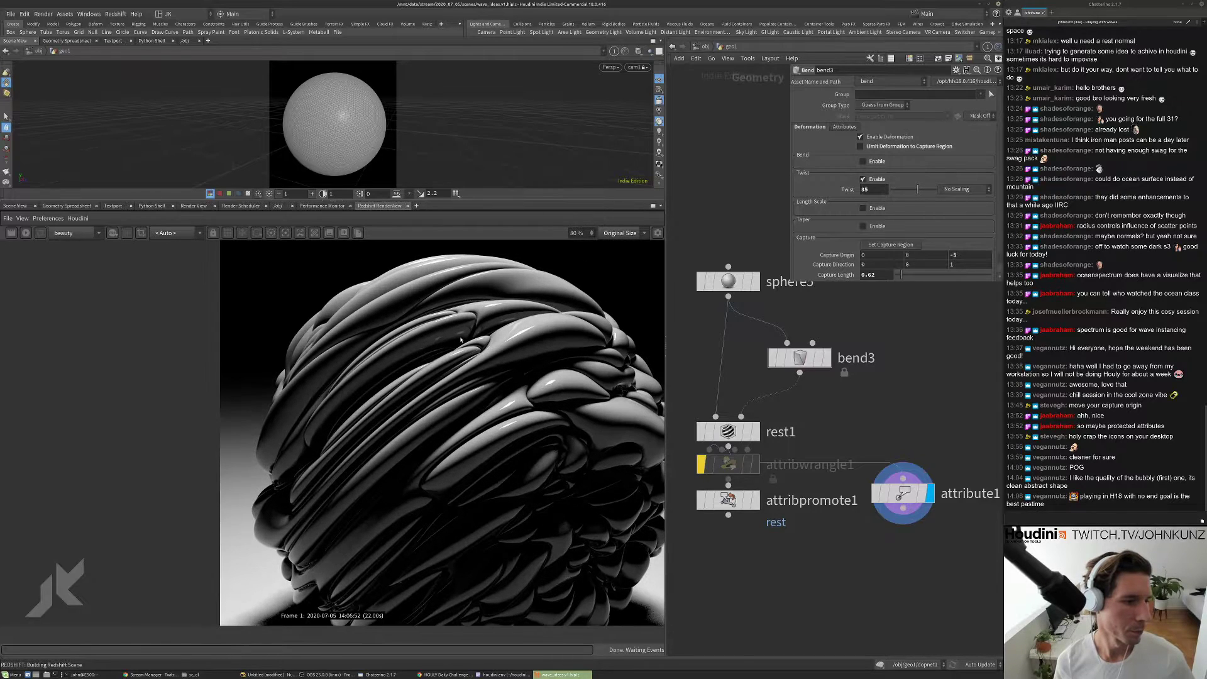
scroll(468, 348, "down", 2)
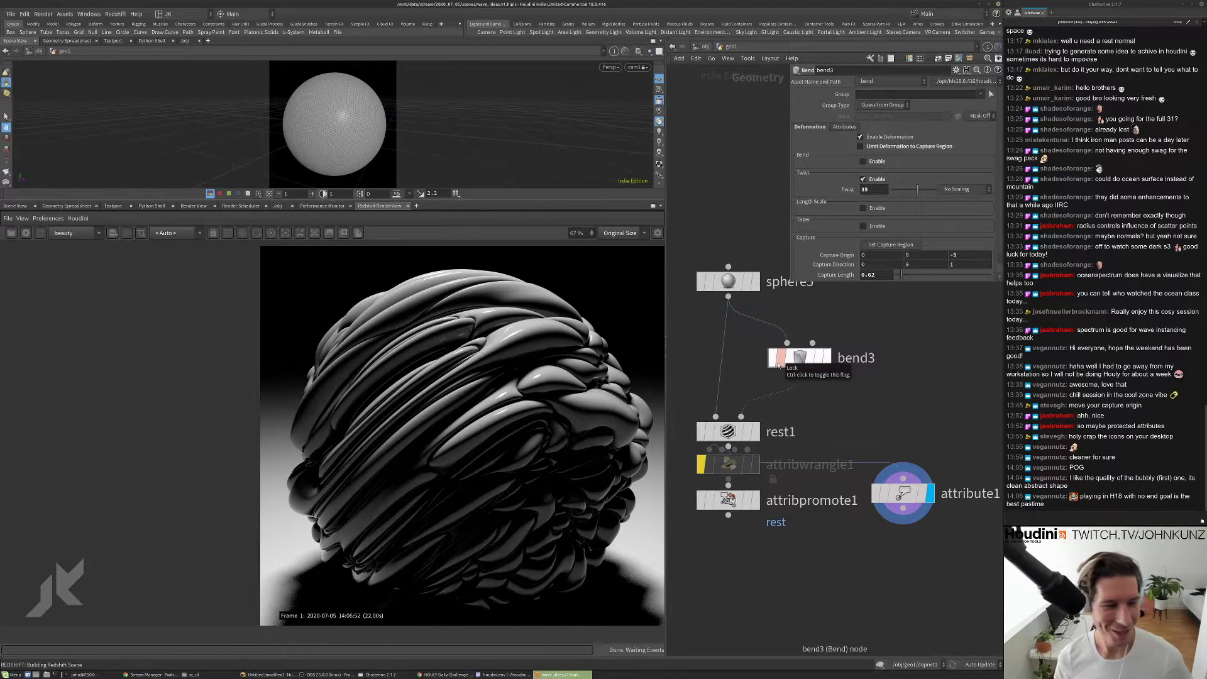
- Display the bend3 output in the viewport and enlarge the viewport above the render view
left_click(779, 364)
scroll(828, 424, "down", 2)
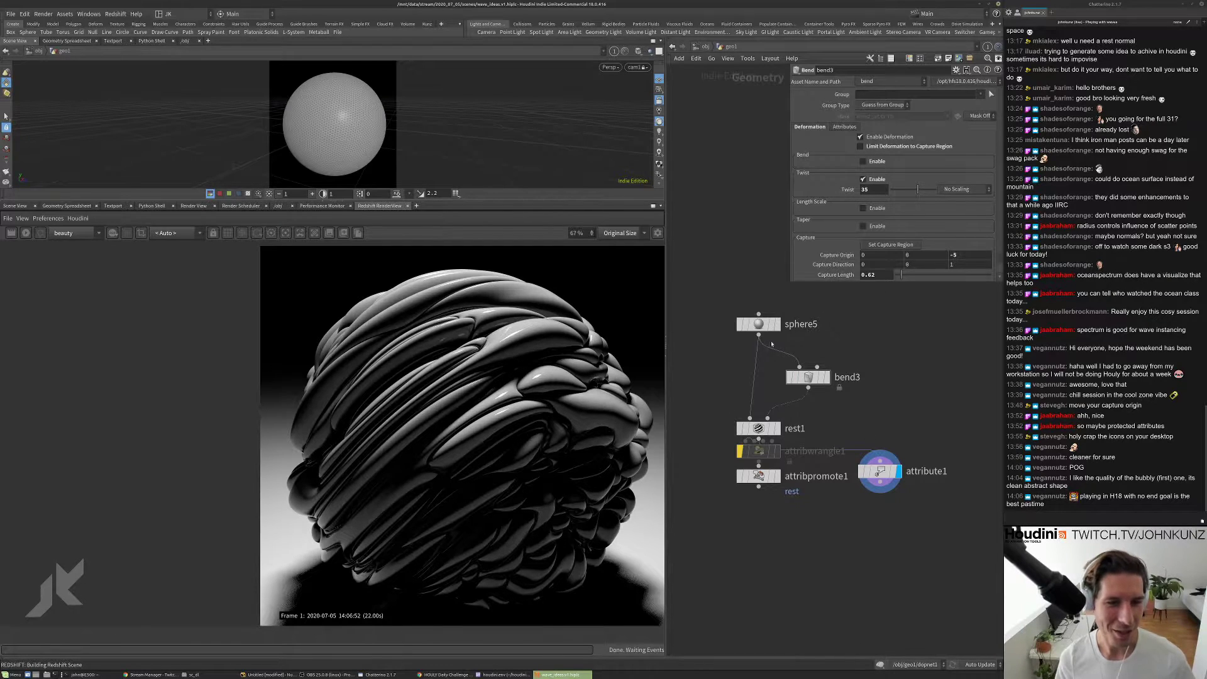
middle_click_drag(821, 420, 845, 412)
scroll(827, 379, "up", 2)
scroll(826, 381, "down", 2)
scroll(838, 386, "up", 2)
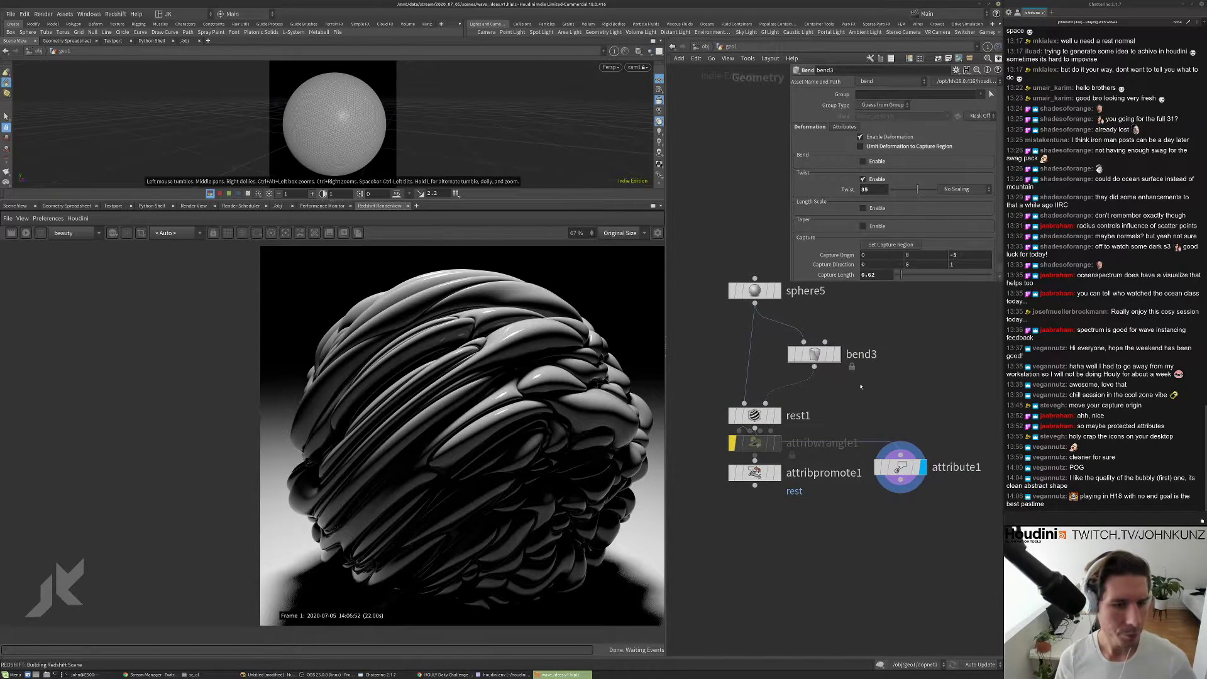
left_click(835, 354)
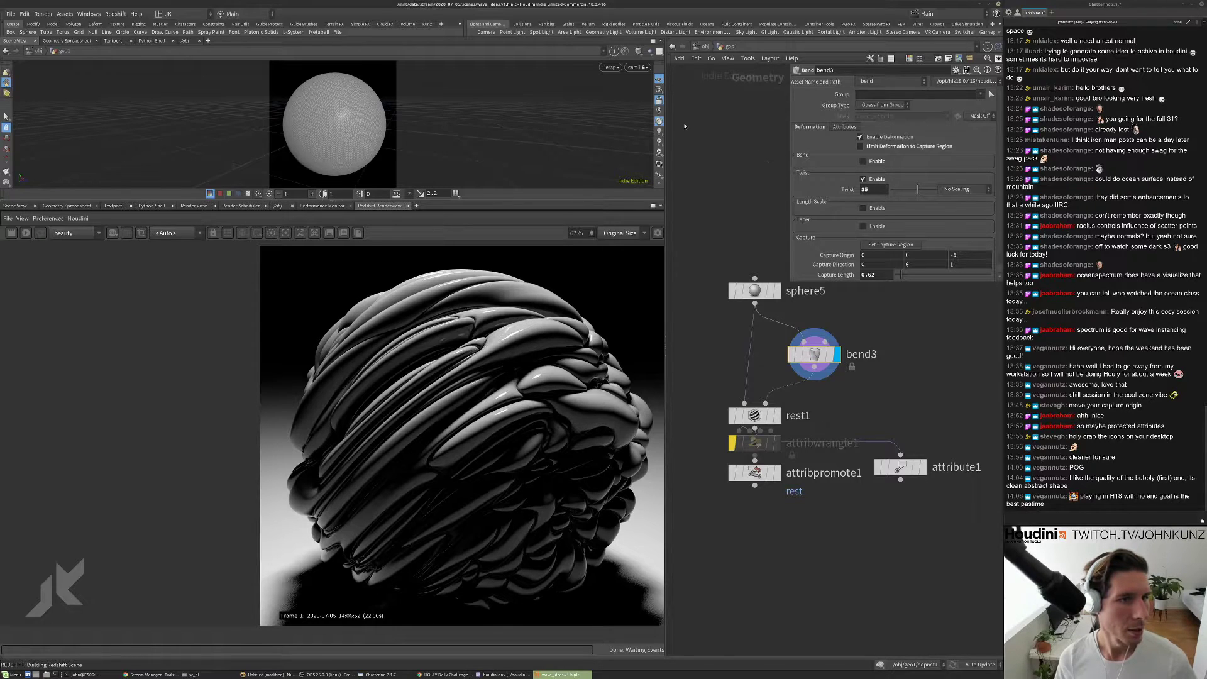
left_click_drag(492, 201, 492, 282)
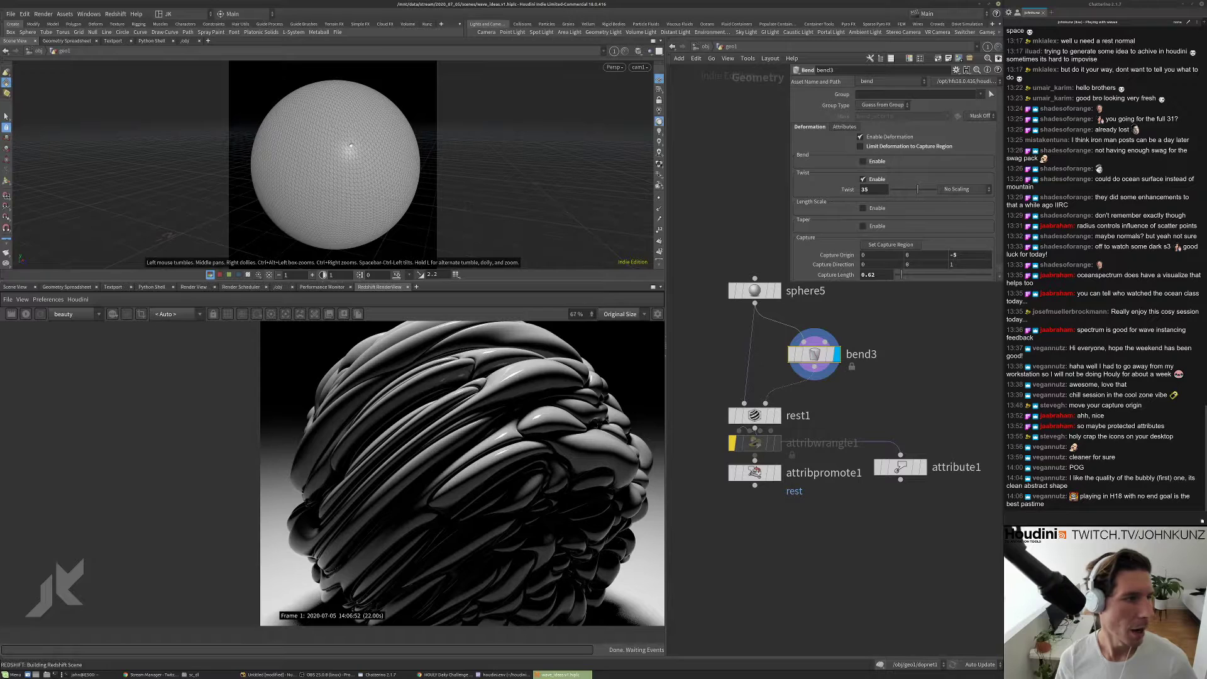
- Insert an Attribute VOP between bend3 and the second input of rest1 and display its output
key("Tab")
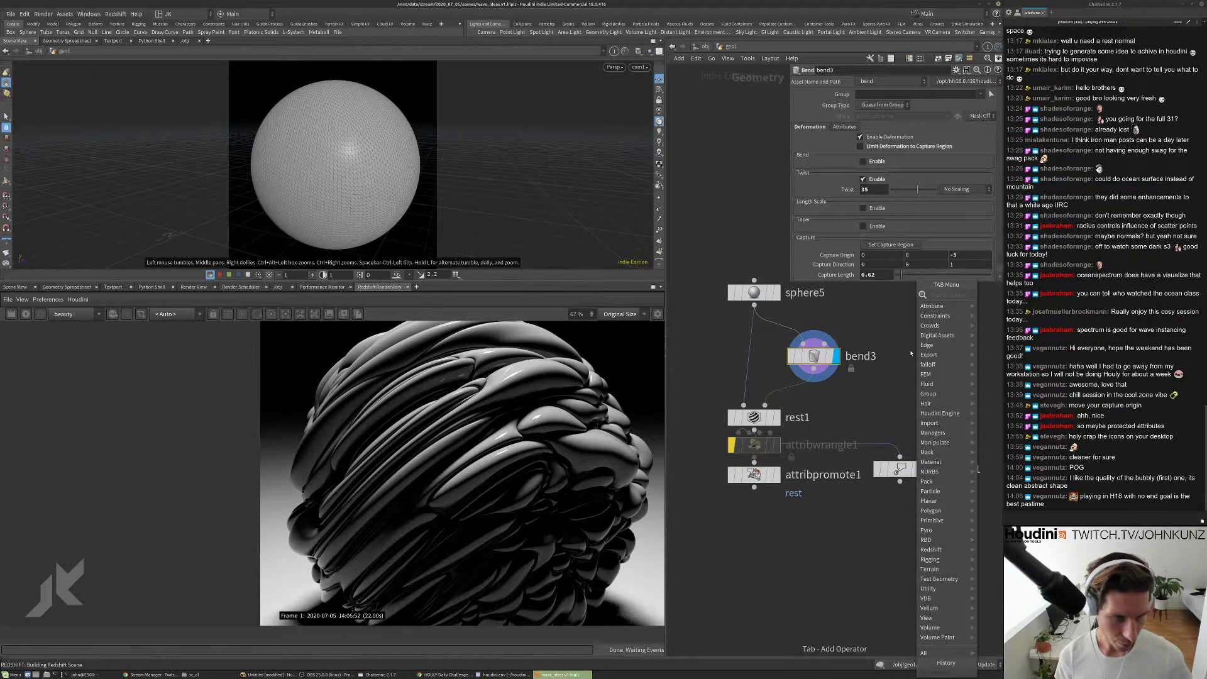
type("poi")
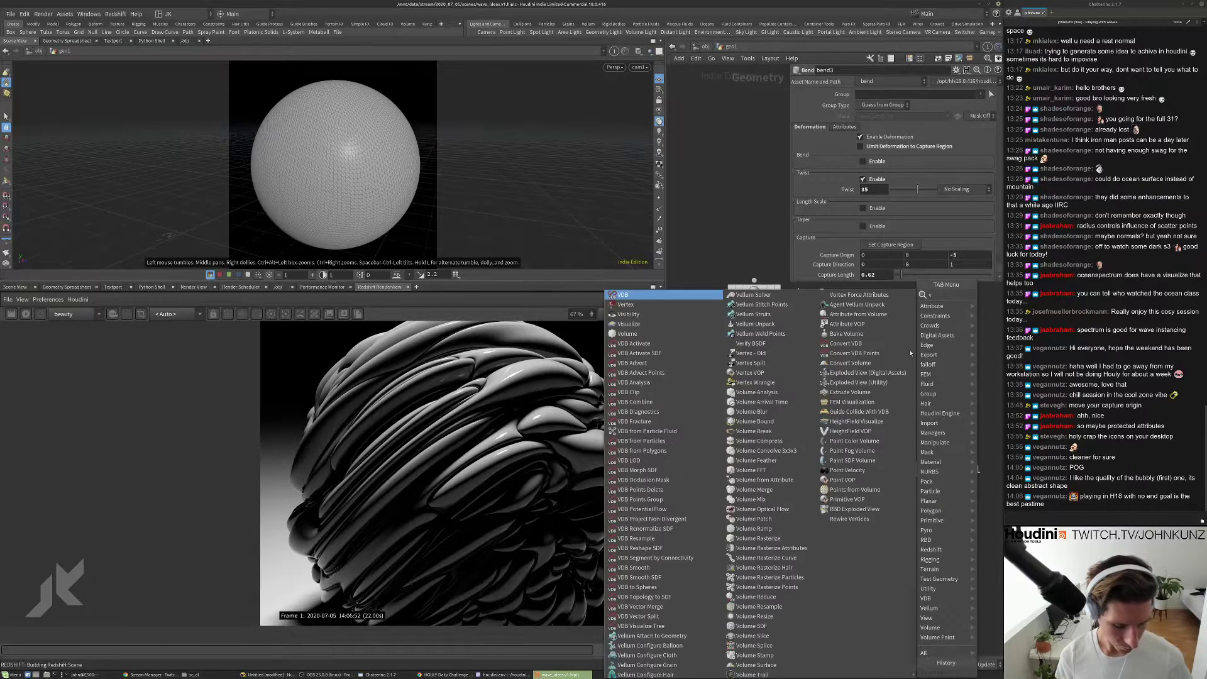
key("Down")
key("Return")
left_click(920, 363)
left_click_drag(920, 363, 891, 391)
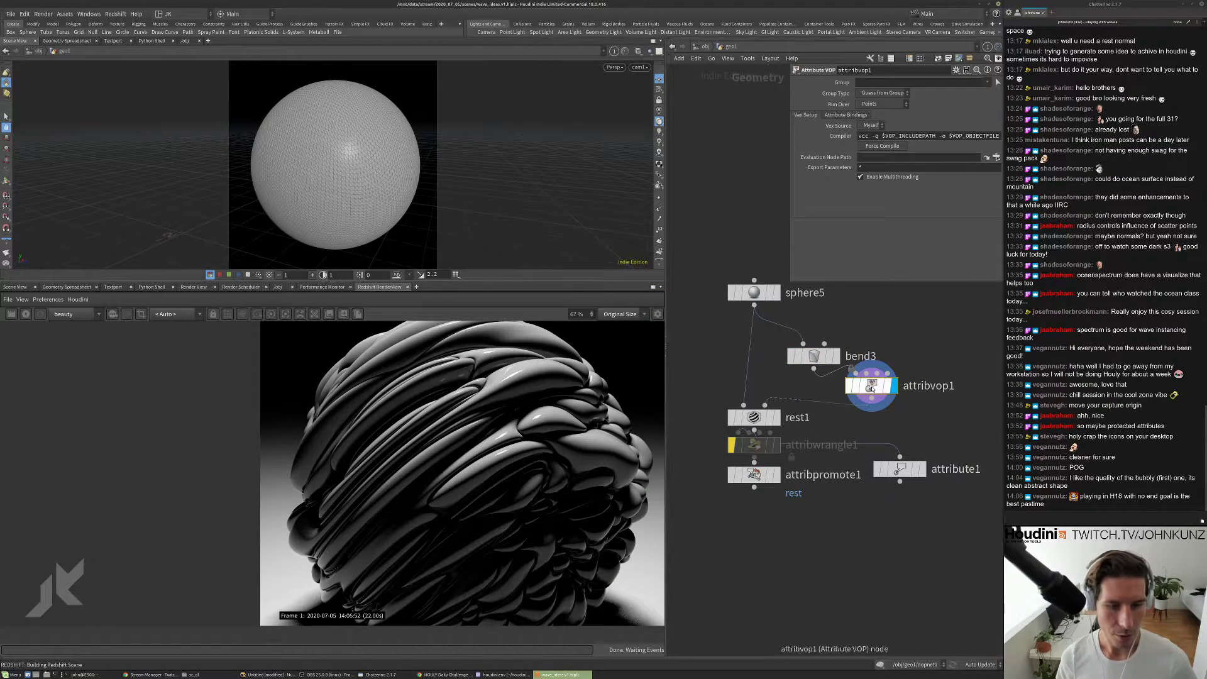
- Add a Curl Noise node between the global and output nodes inside attribvop1
double_click(877, 386)
key("Tab")
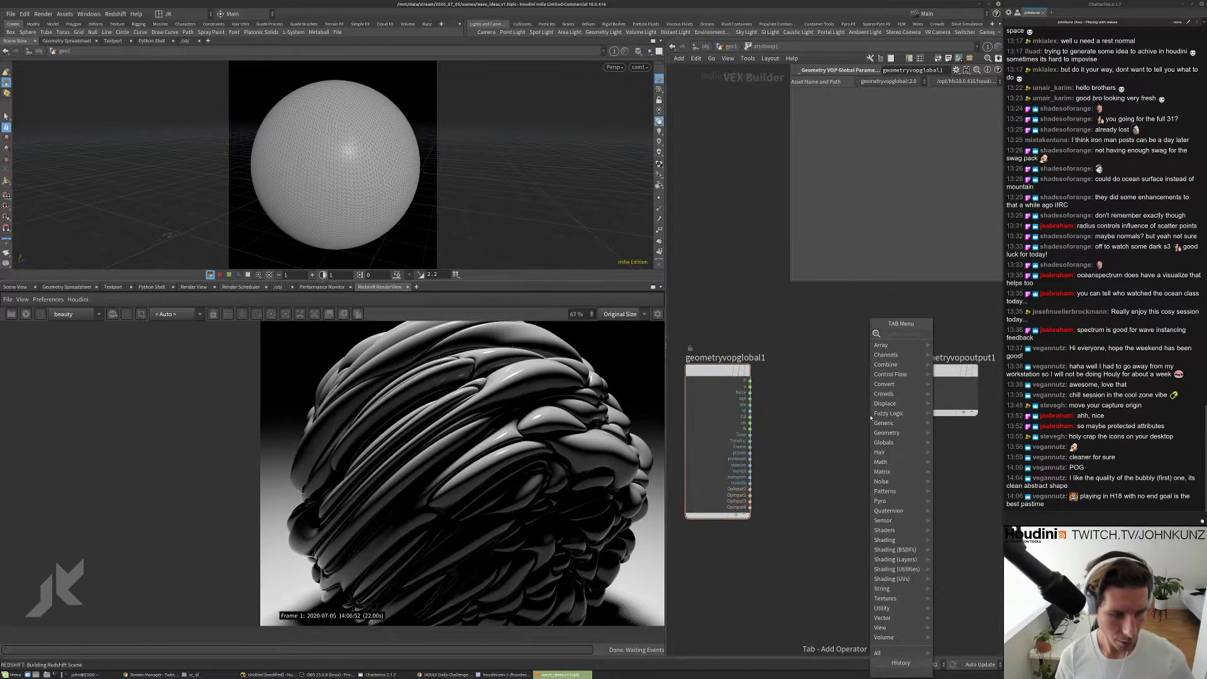
type("cur")
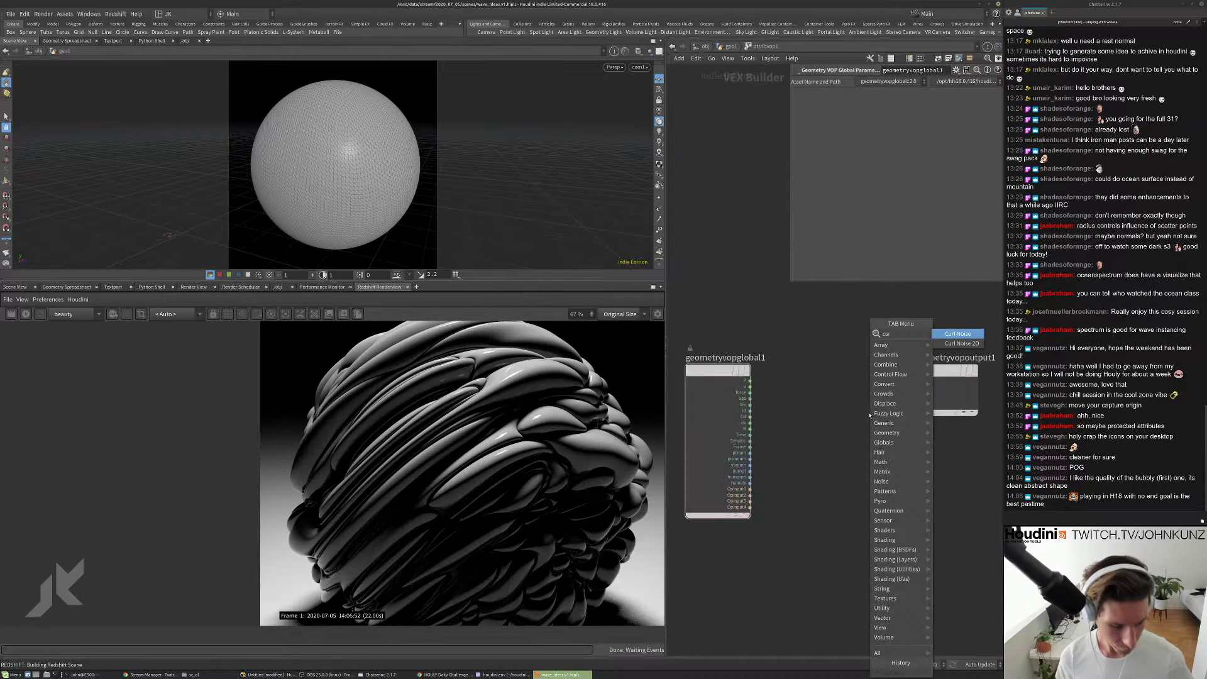
left_click(950, 333)
left_click(843, 451)
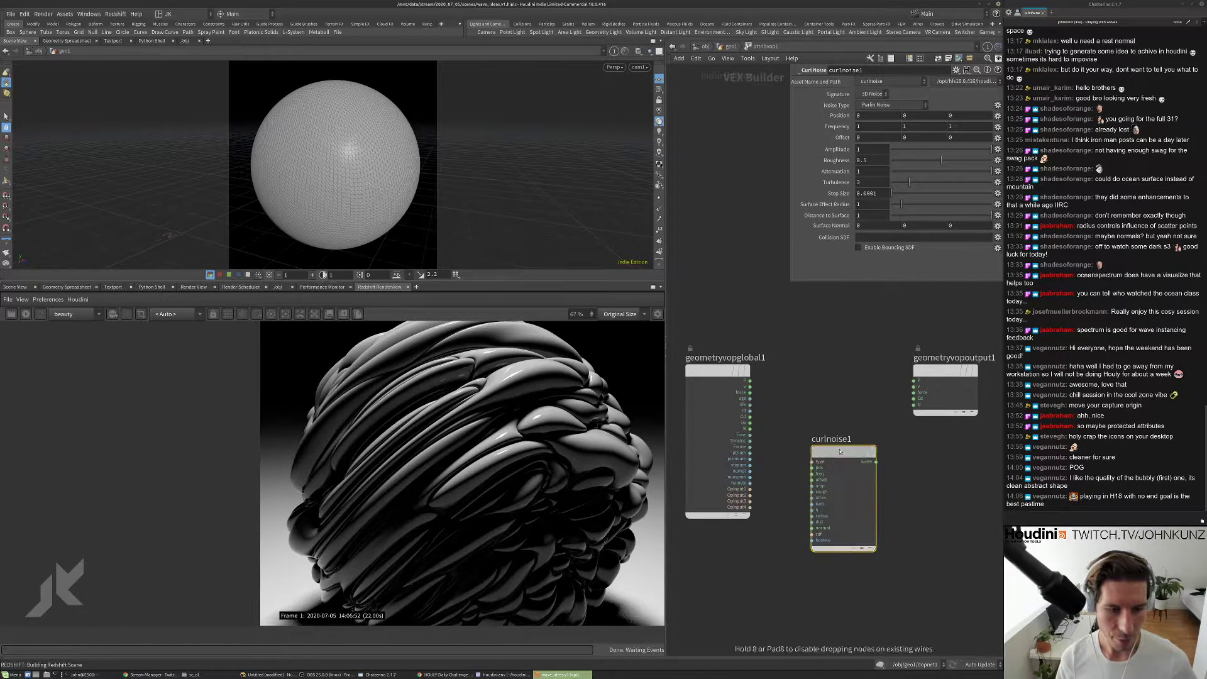
scroll(834, 409, "up", 2)
middle_click_drag(835, 410, 855, 402)
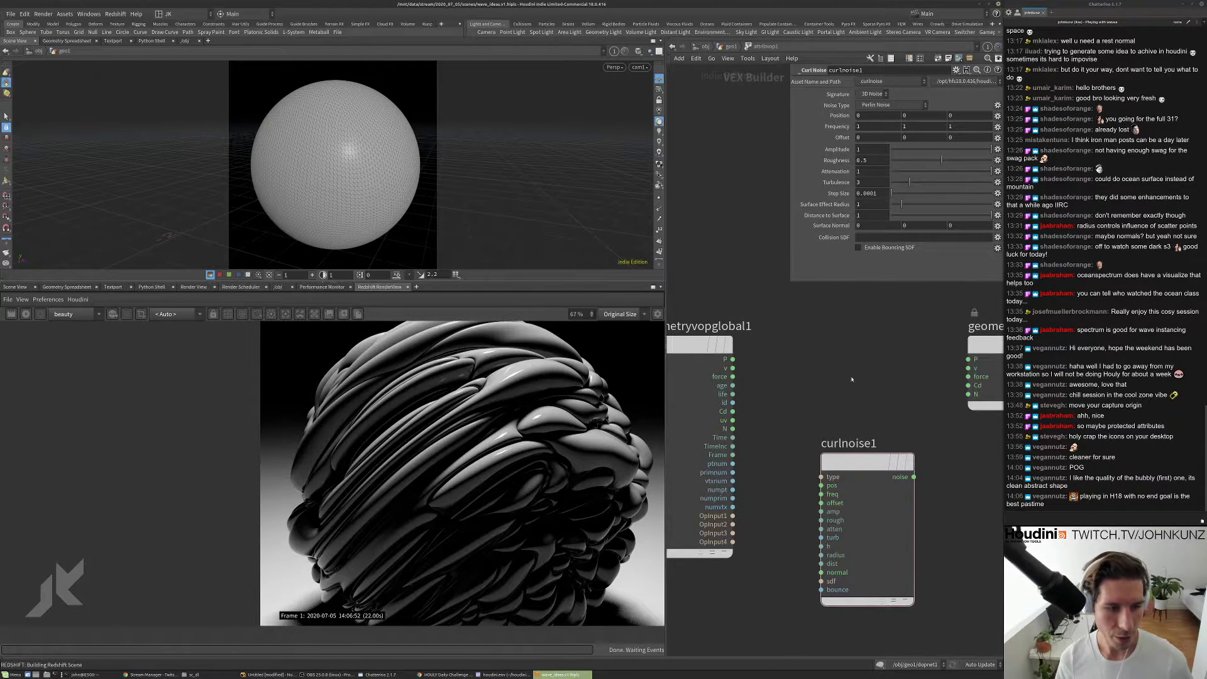
key("Tab")
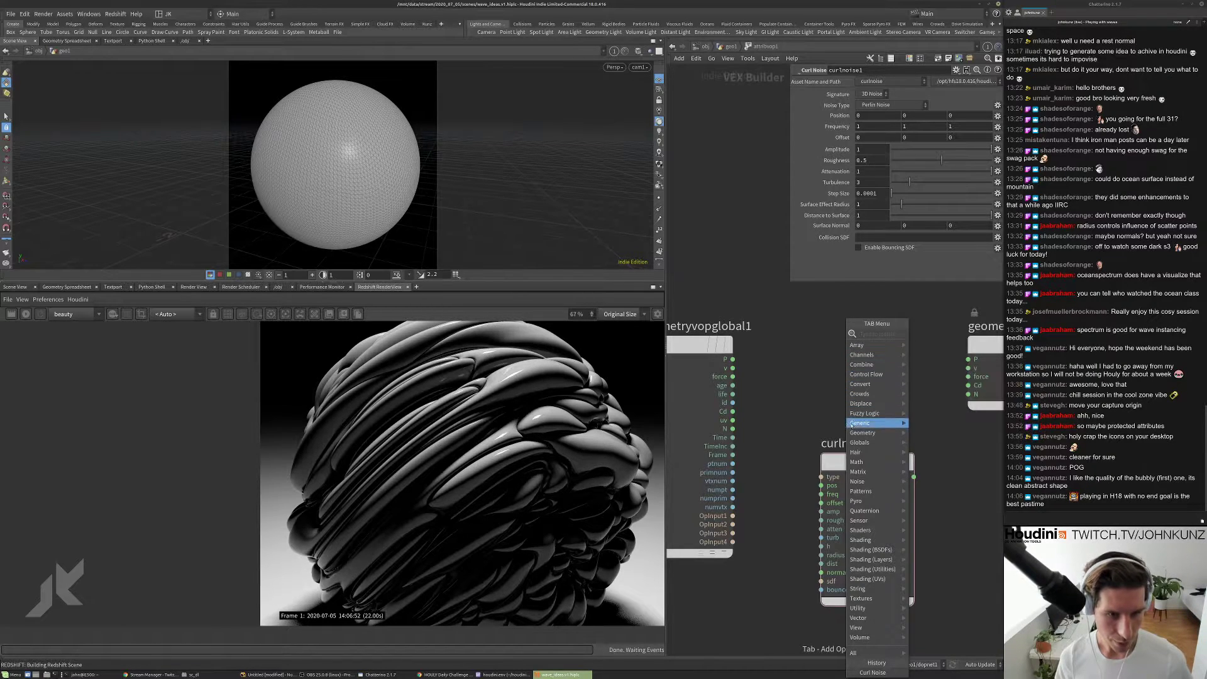
left_click(824, 418)
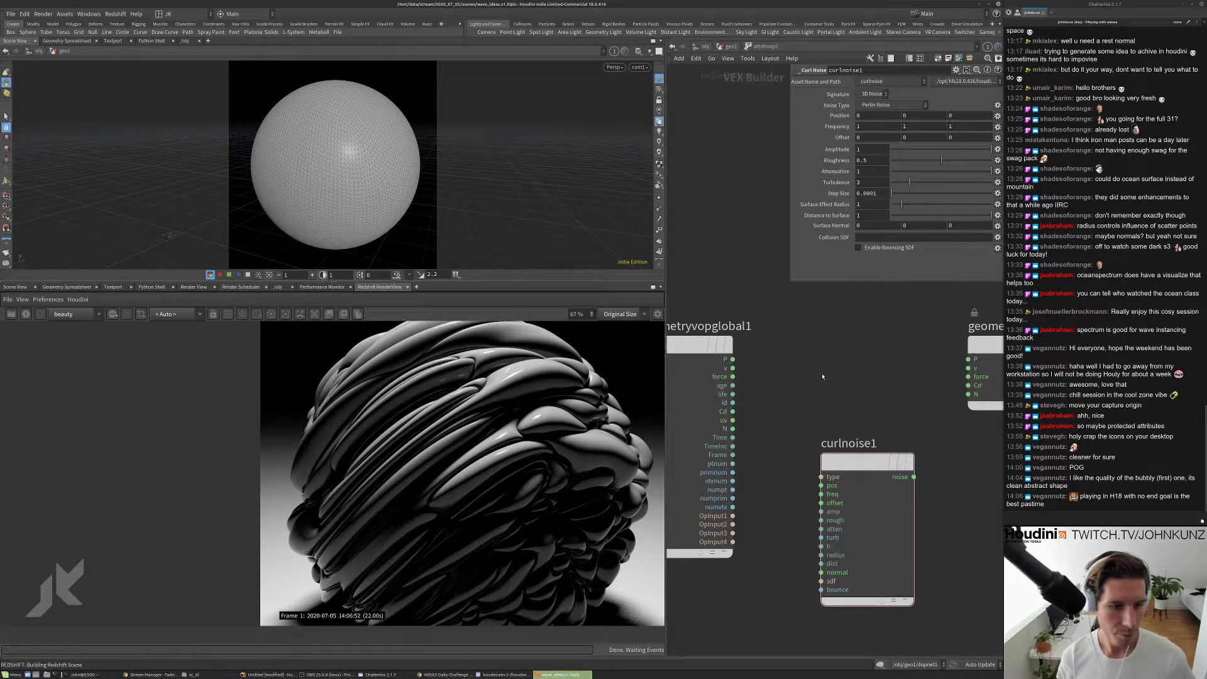
- Create an Add node that sums the global P with the curlnoise1 noise and feed the sum into the output P
scroll(822, 376, "down", 2)
key("Tab")
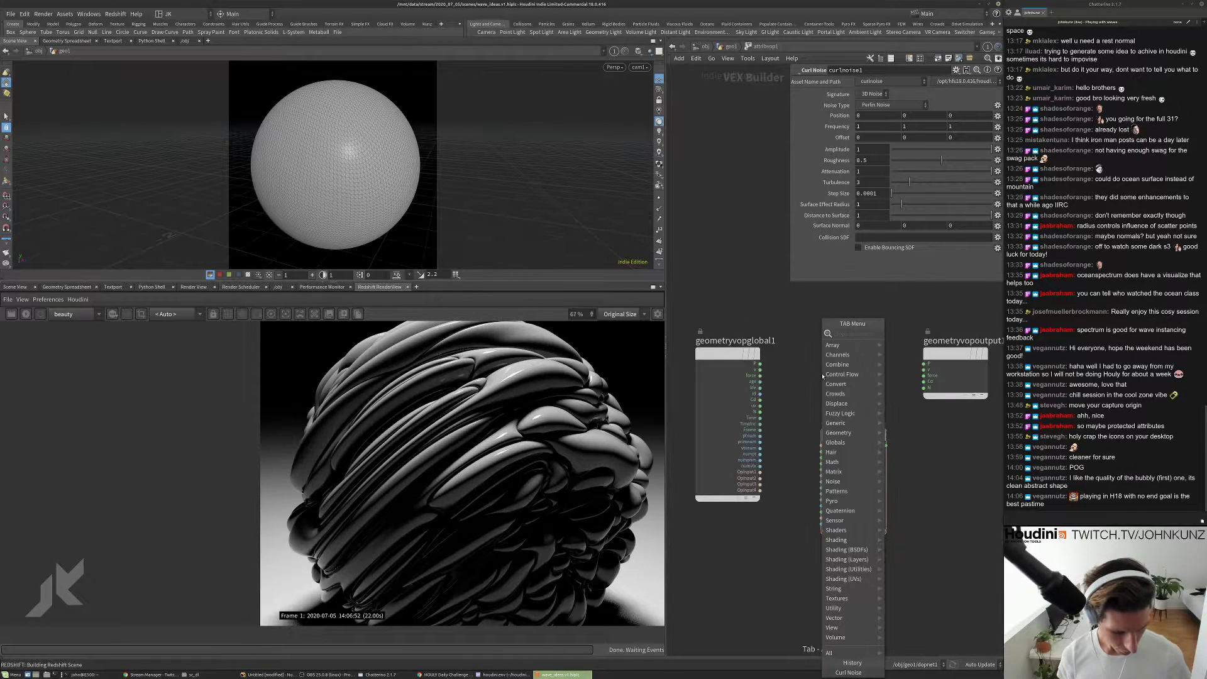
left_click(897, 334)
left_click(852, 331)
left_click_drag(759, 364, 885, 445)
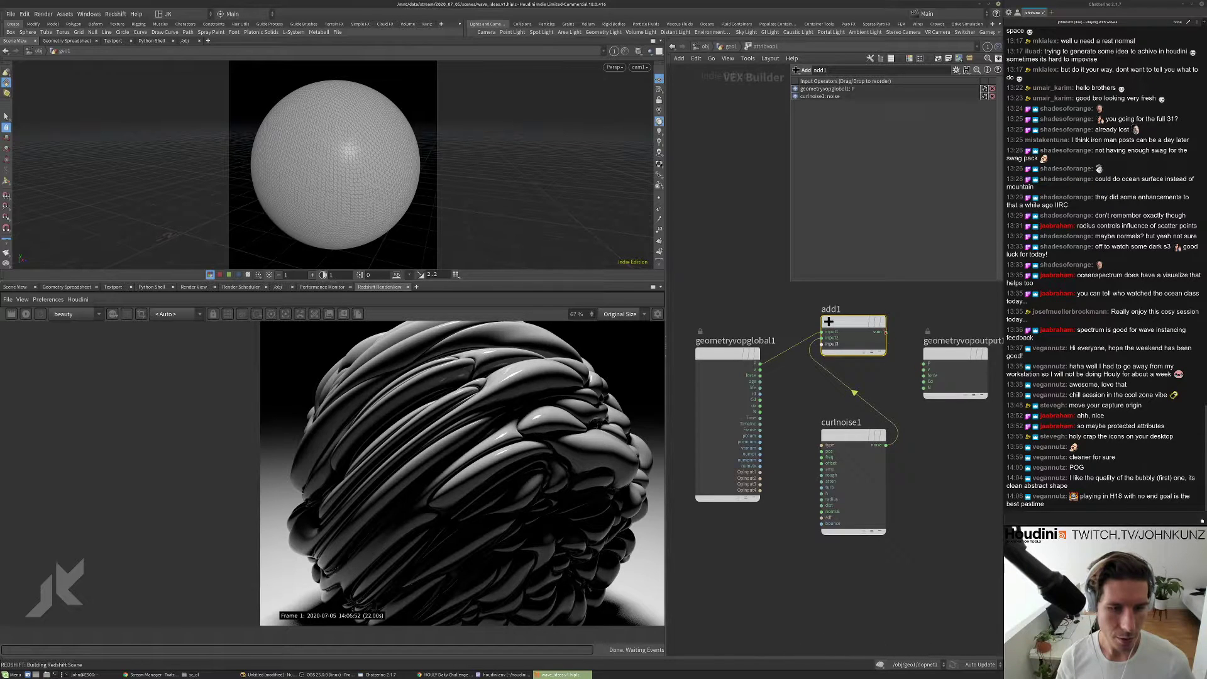
left_click_drag(885, 332, 924, 363)
- Add a Vector to Vector4 node that converts the global P and feeds the position input of curlnoise1
middle_click_drag(820, 403, 850, 398)
left_click_drag(759, 350, 729, 331)
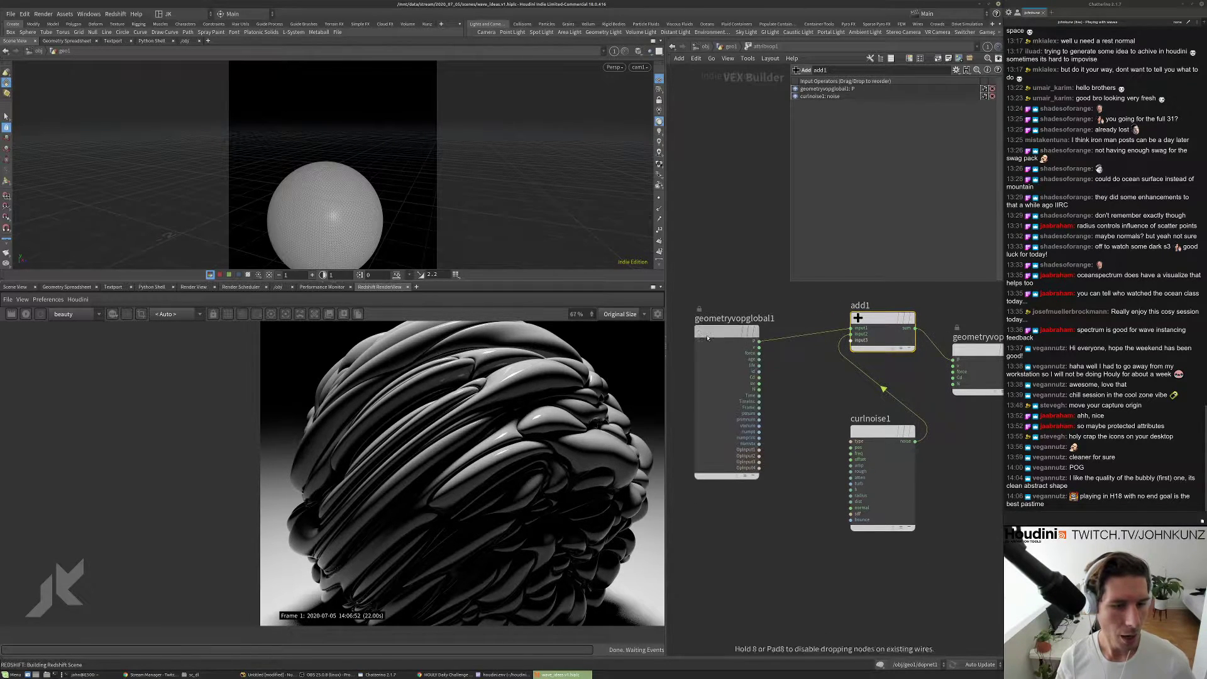
key("Tab")
type("vec")
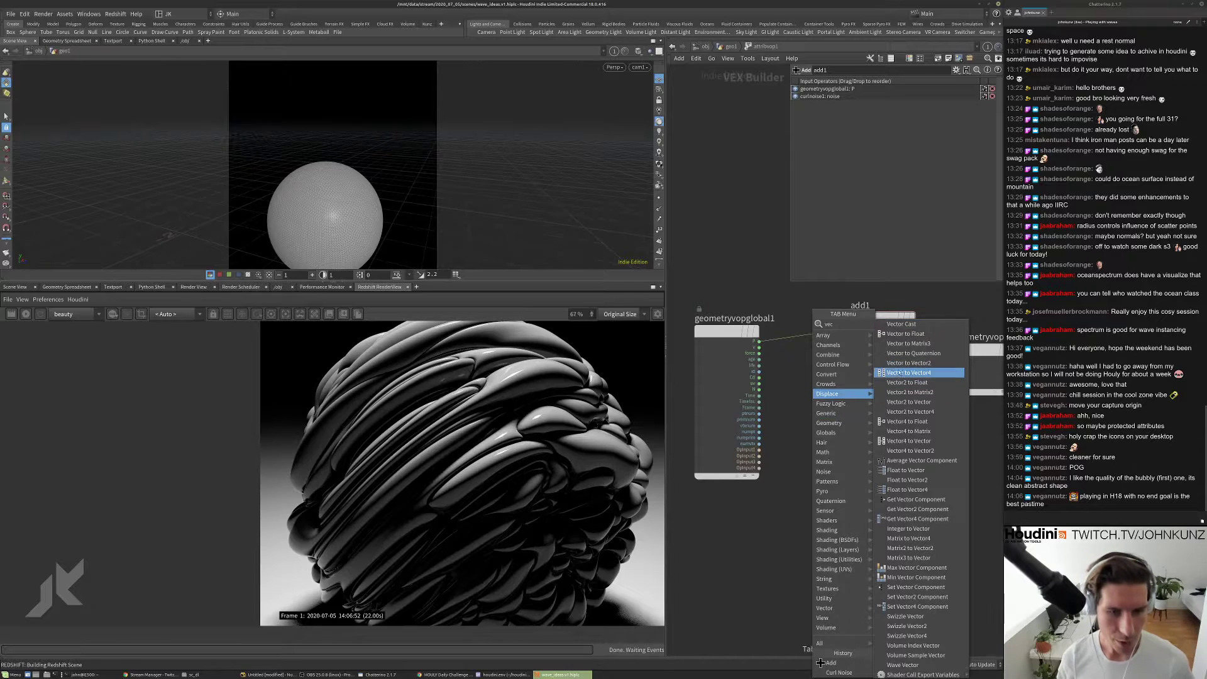
left_click(899, 374)
left_click(808, 410)
left_click_drag(782, 412, 759, 340)
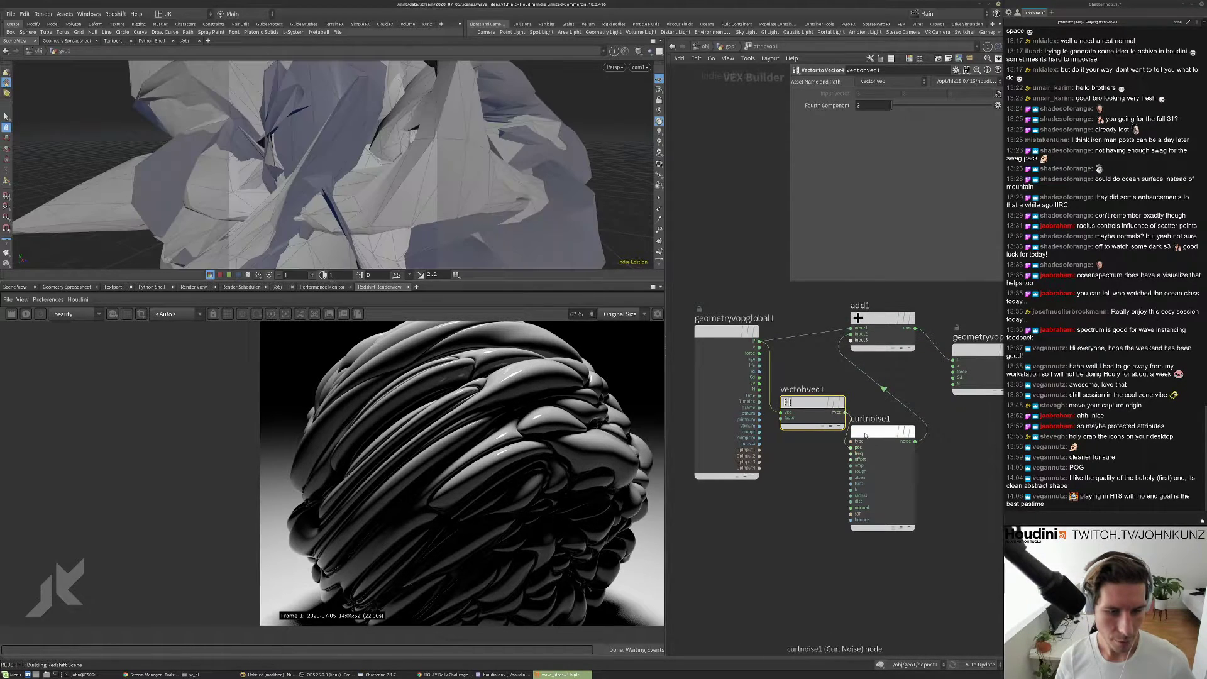
- Lower the curlnoise1 amplitude to 0.078 and change its noise type to Analytic Simplex Noise
left_click_drag(865, 434, 877, 434)
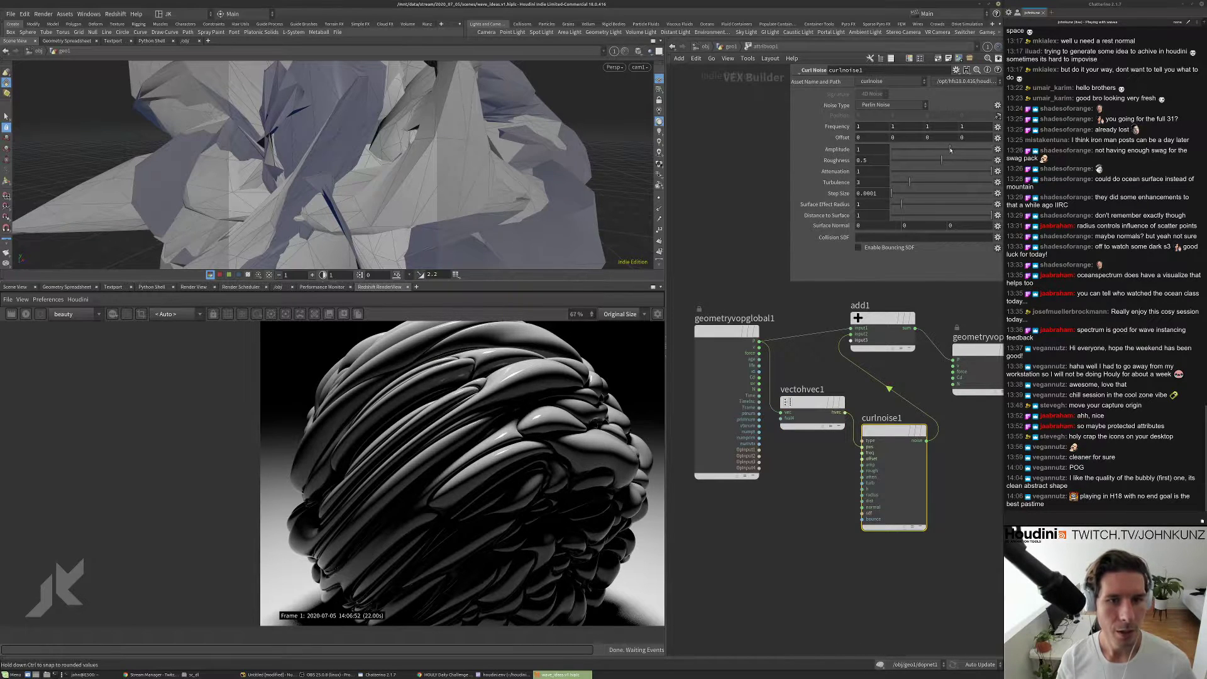
left_click(950, 149)
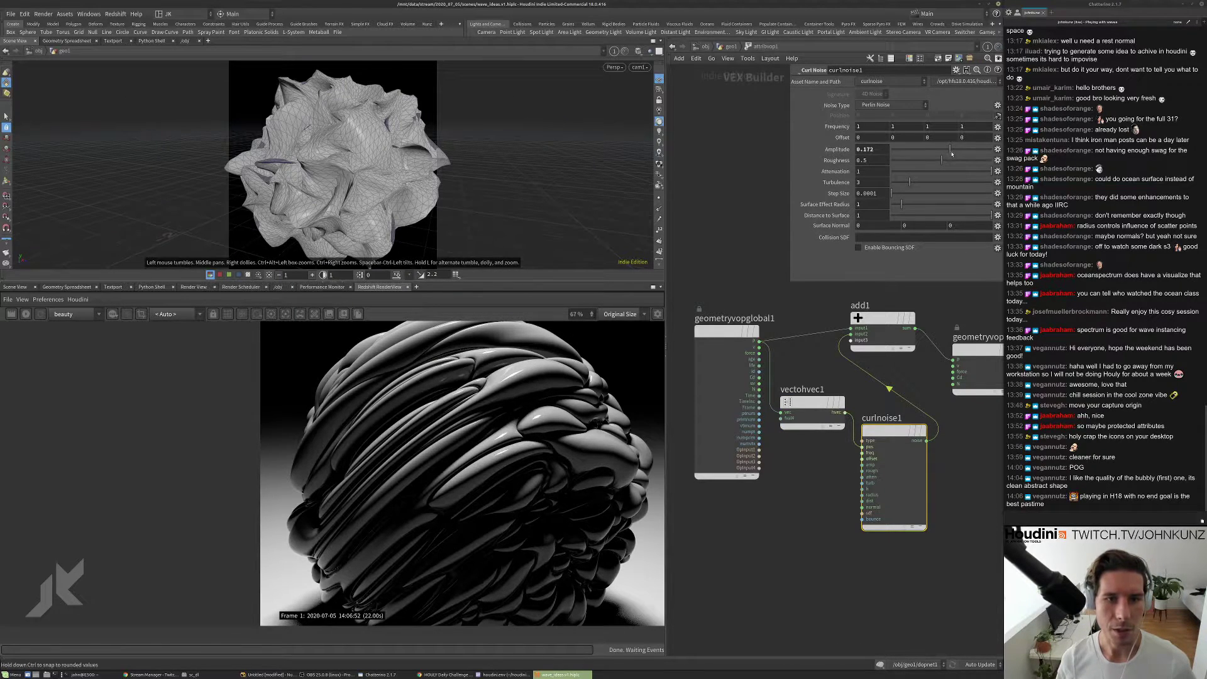
left_click(873, 105)
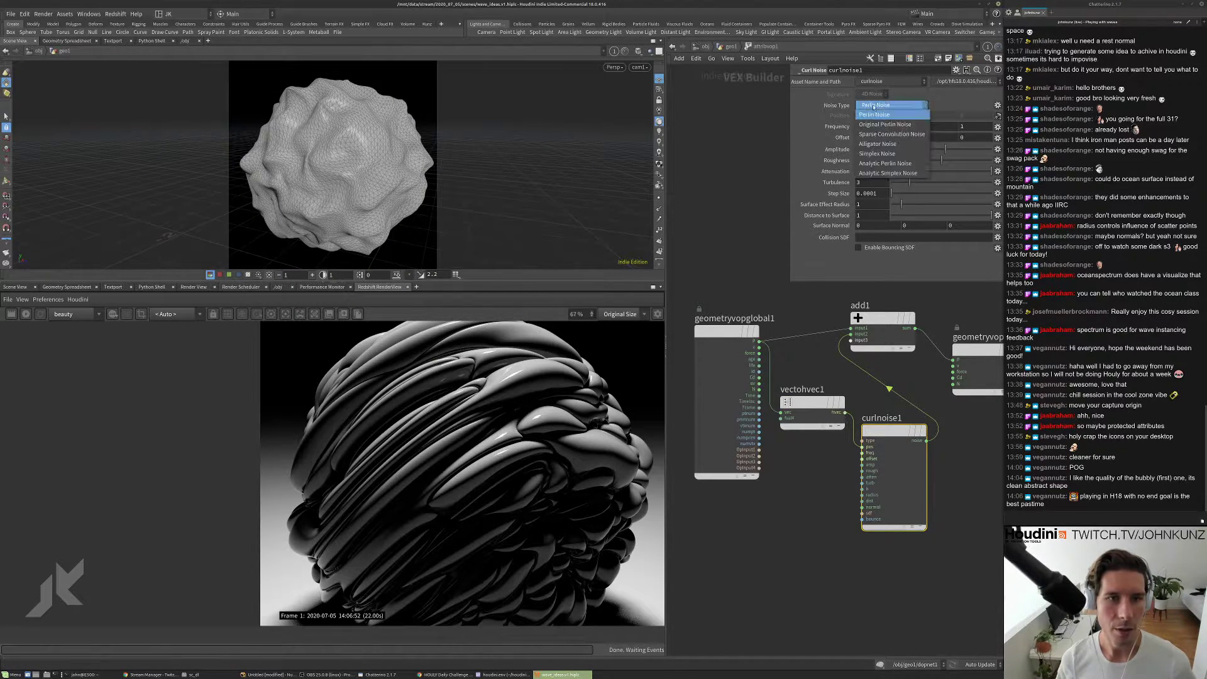
left_click(886, 173)
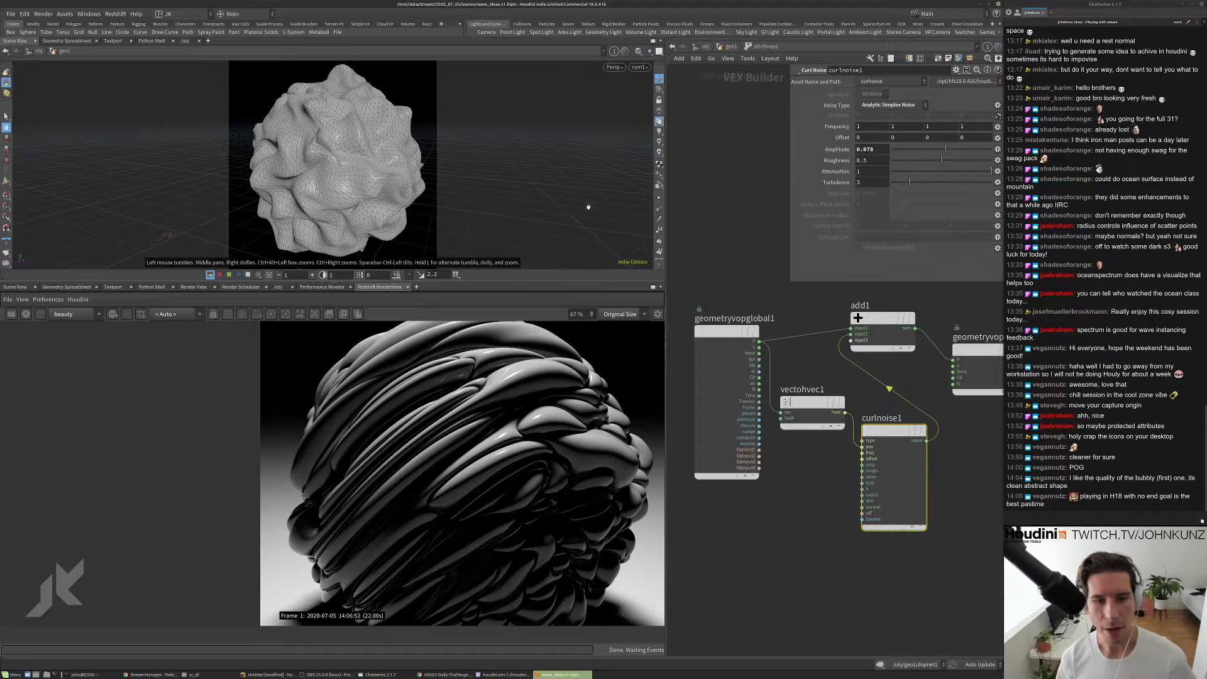
scroll(881, 387, "down", 2)
scroll(879, 416, "up", 2)
mouse_move(909, 182)
left_mouse_down()
mouse_move(899, 185)
mouse_move(909, 183)
left_mouse_up()
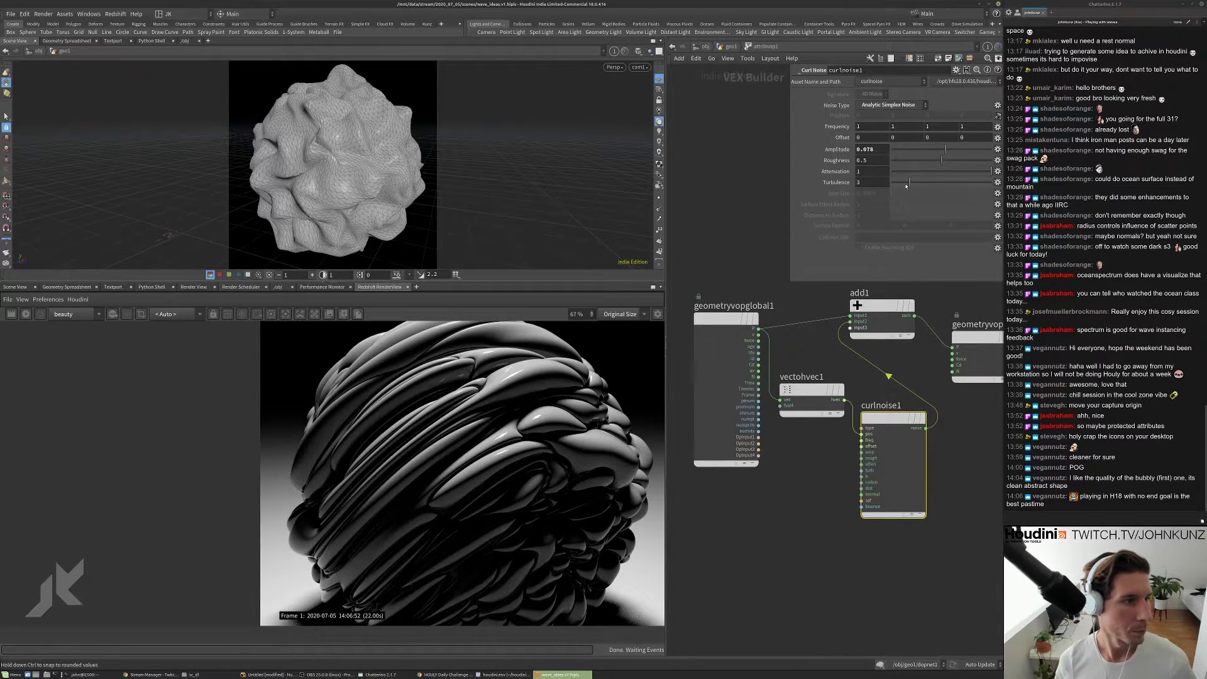
- Return to the geo1 network, display the attribute1 output and re-render the sphere
left_click(728, 47)
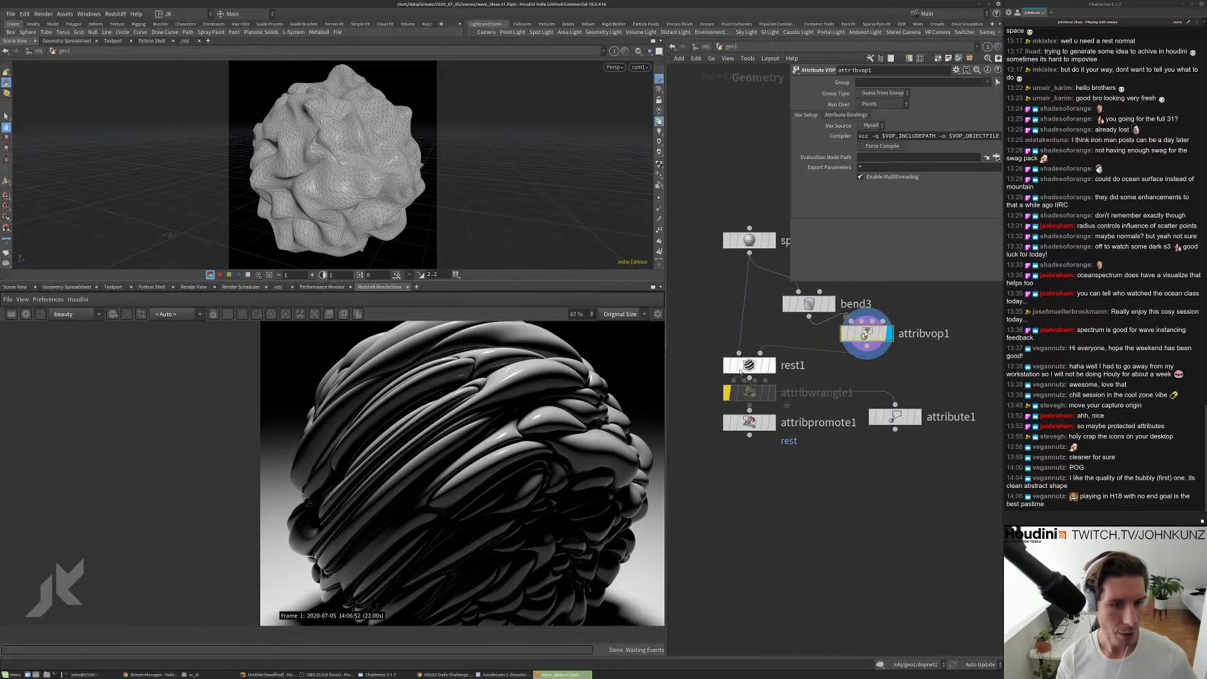
left_click(772, 366)
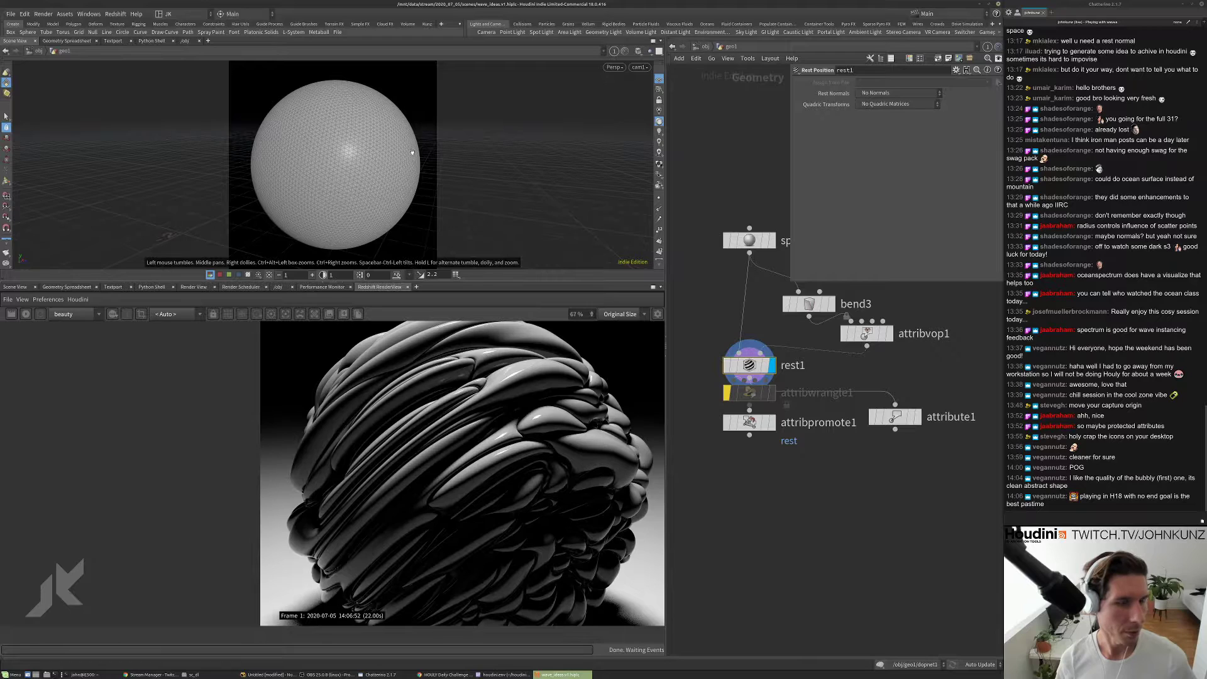
left_click(895, 404)
left_click(917, 417)
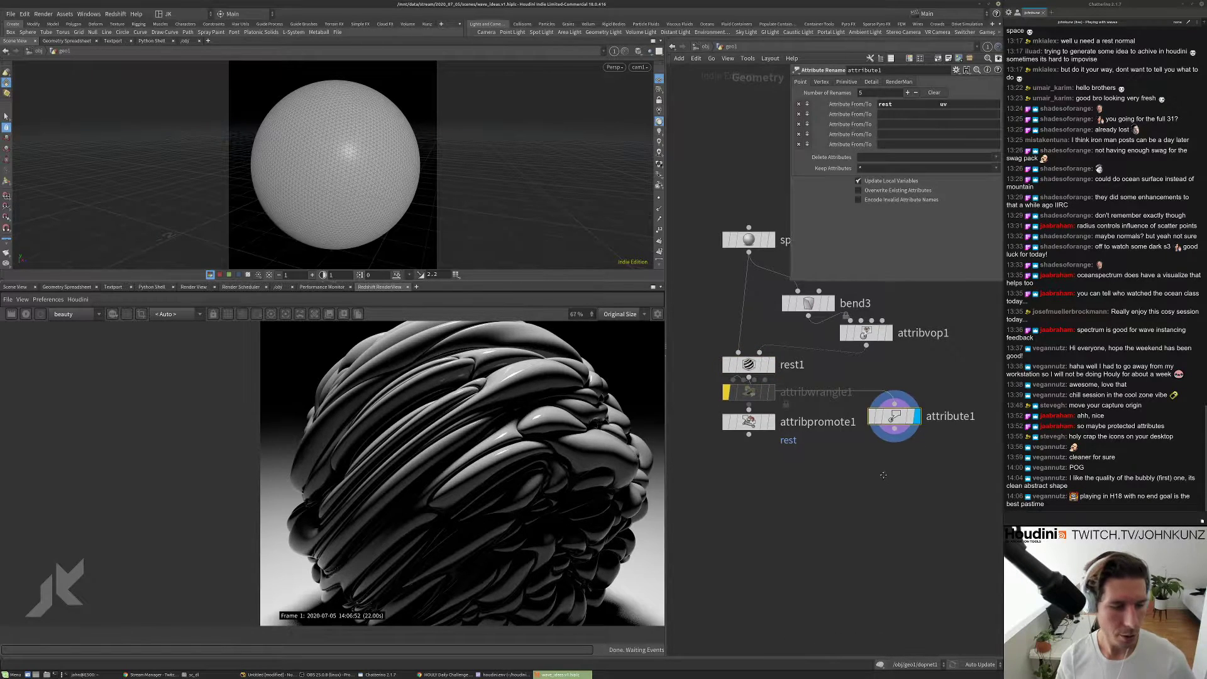
left_click(28, 315)
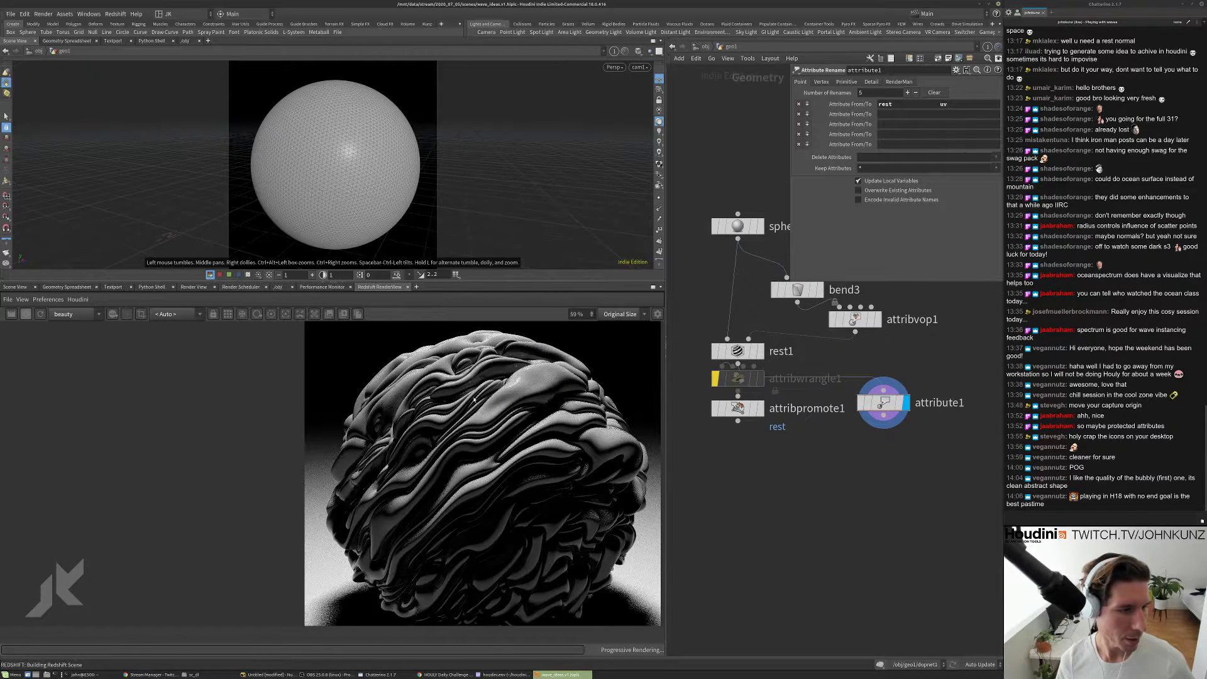
- Examine the flowing folds of the curl-noise-distorted sphere in the render, both close up and as a whole
scroll(448, 411, "up", 1)
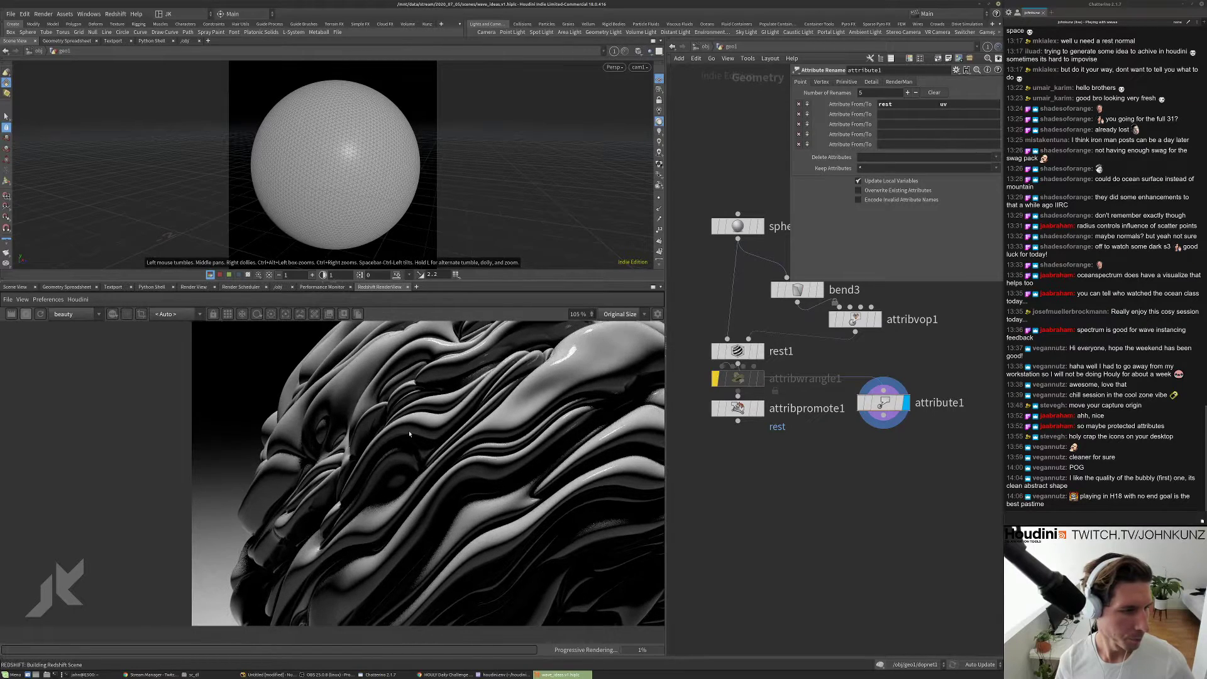
scroll(517, 559, "down", 1)
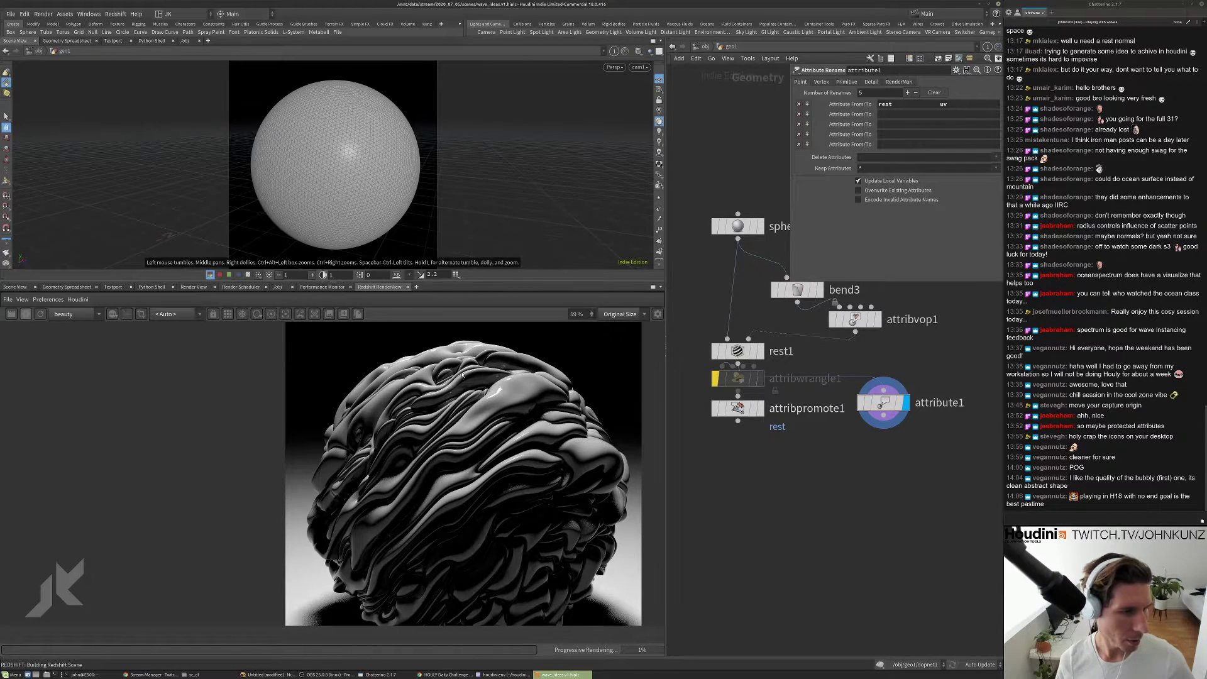
scroll(457, 385, "up", 4)
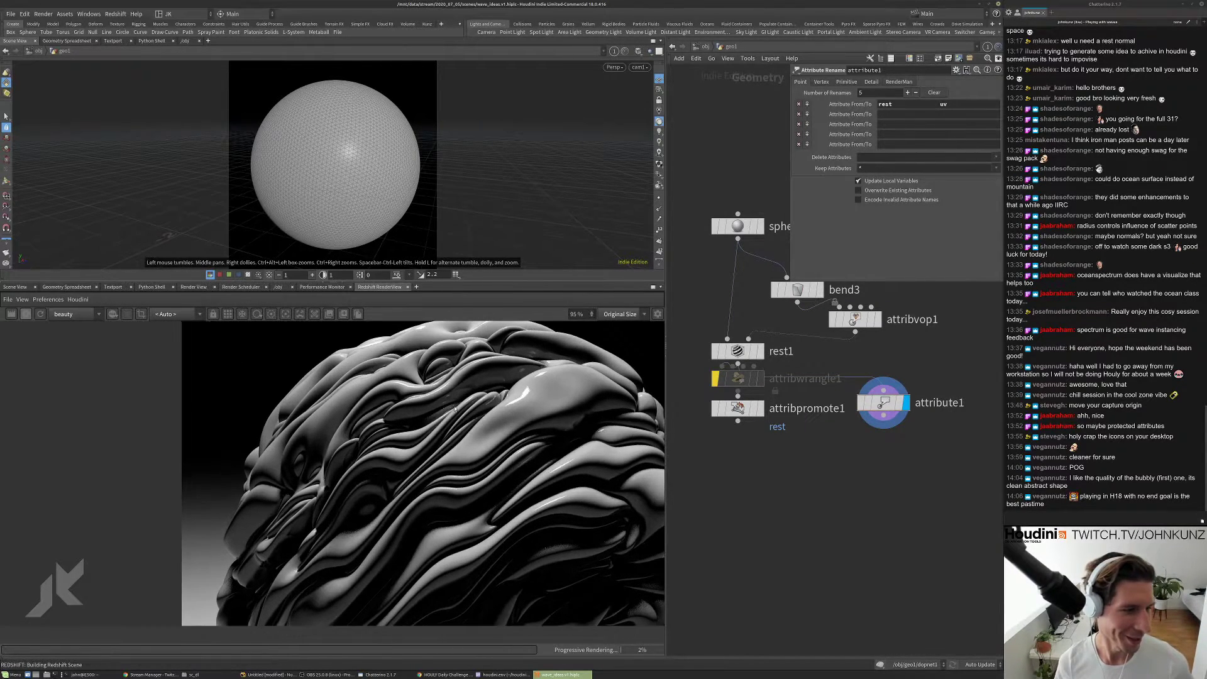
scroll(454, 408, "down", 2)
scroll(462, 406, "up", 4)
scroll(519, 383, "down", 1)
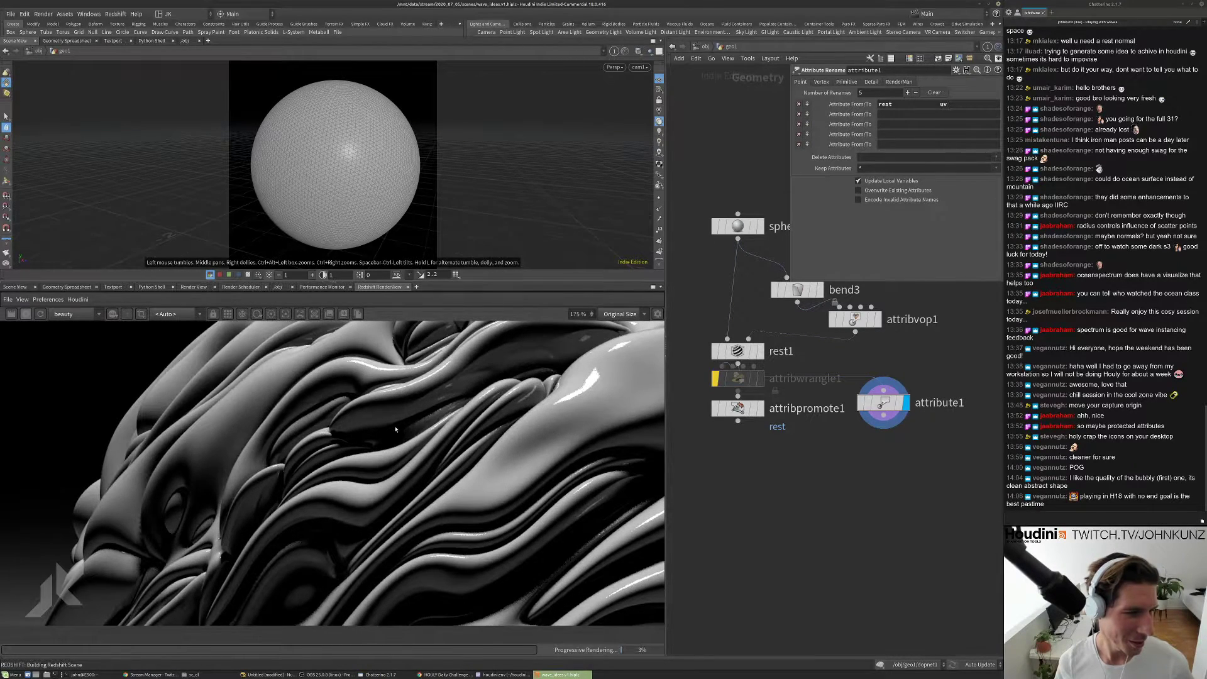
scroll(395, 430, "down", 3)
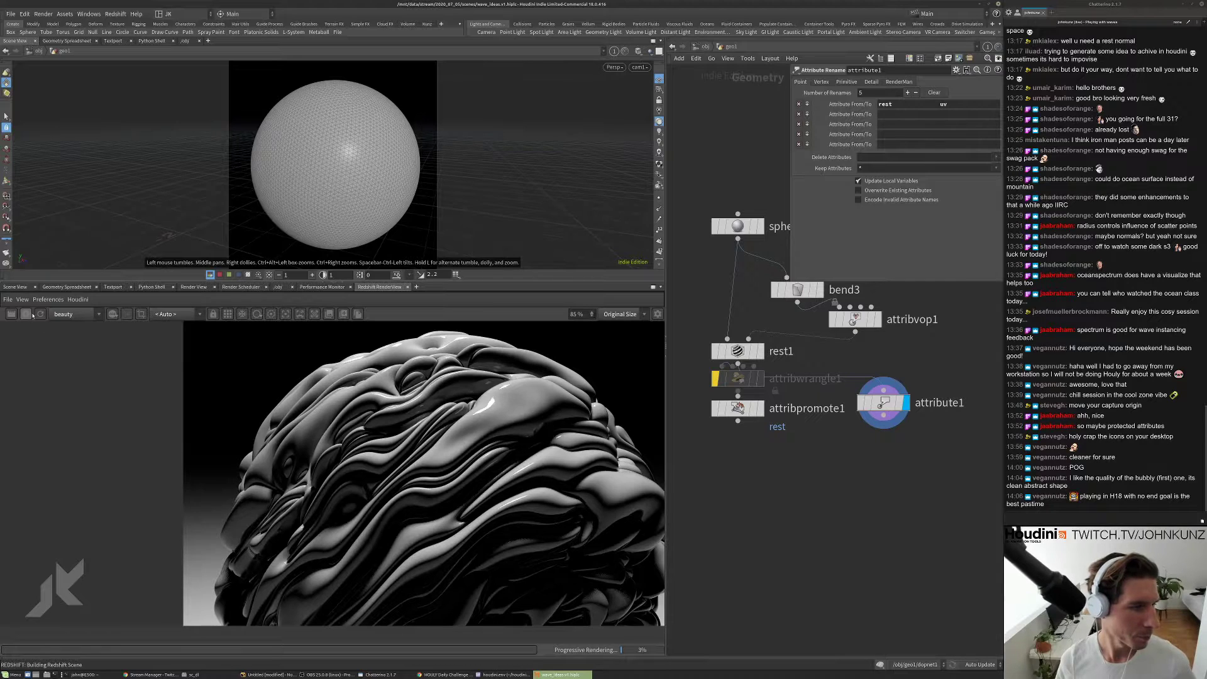
- Set the curlnoise1 amplitude inside attribvop1 to 0.25, re-render the sphere and inspect its folds
double_click(864, 323)
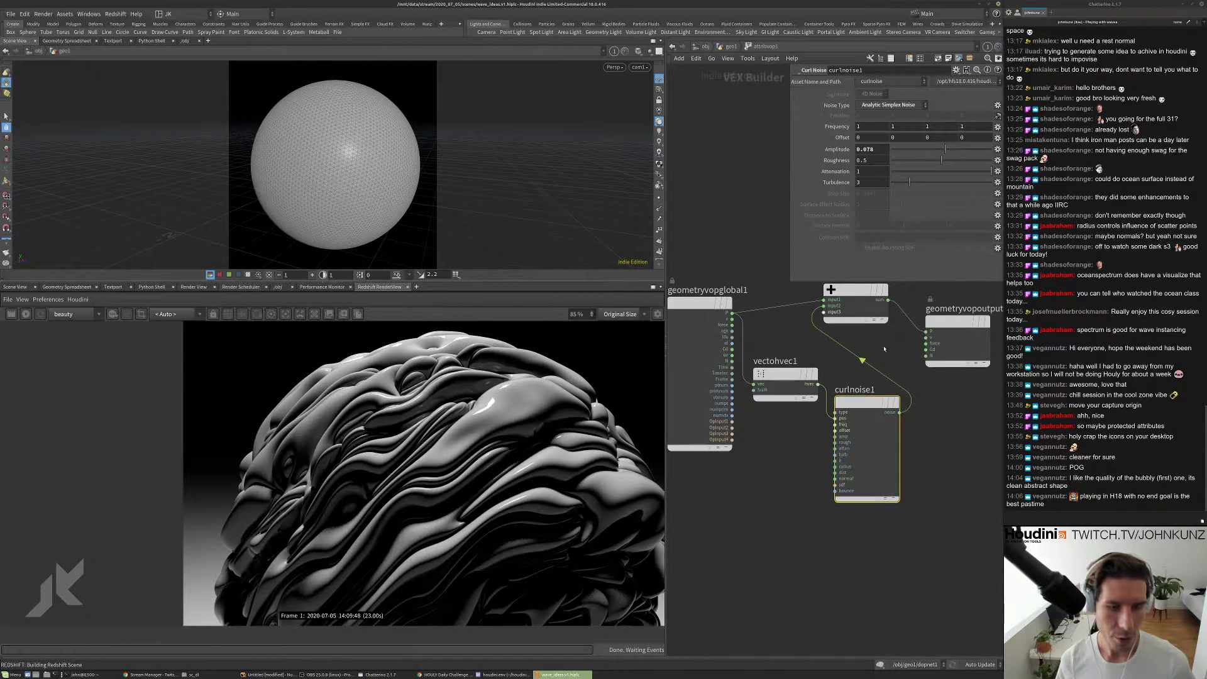
double_click(865, 150)
type("25")
key("Return")
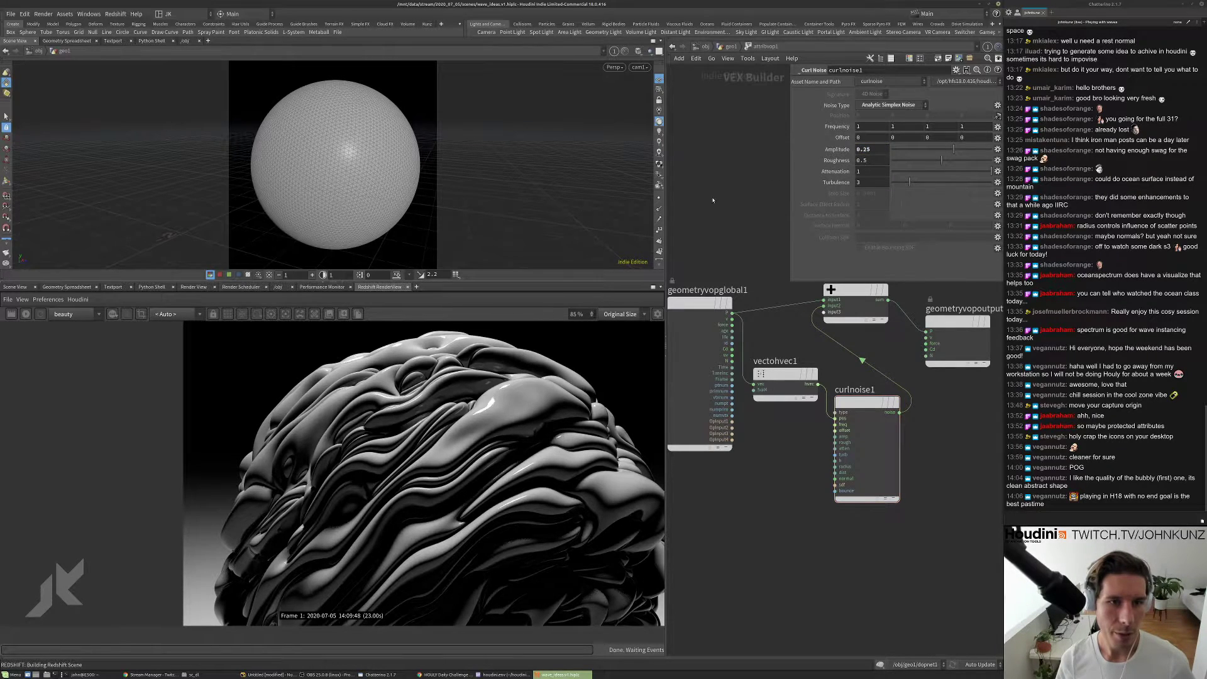
left_click(26, 314)
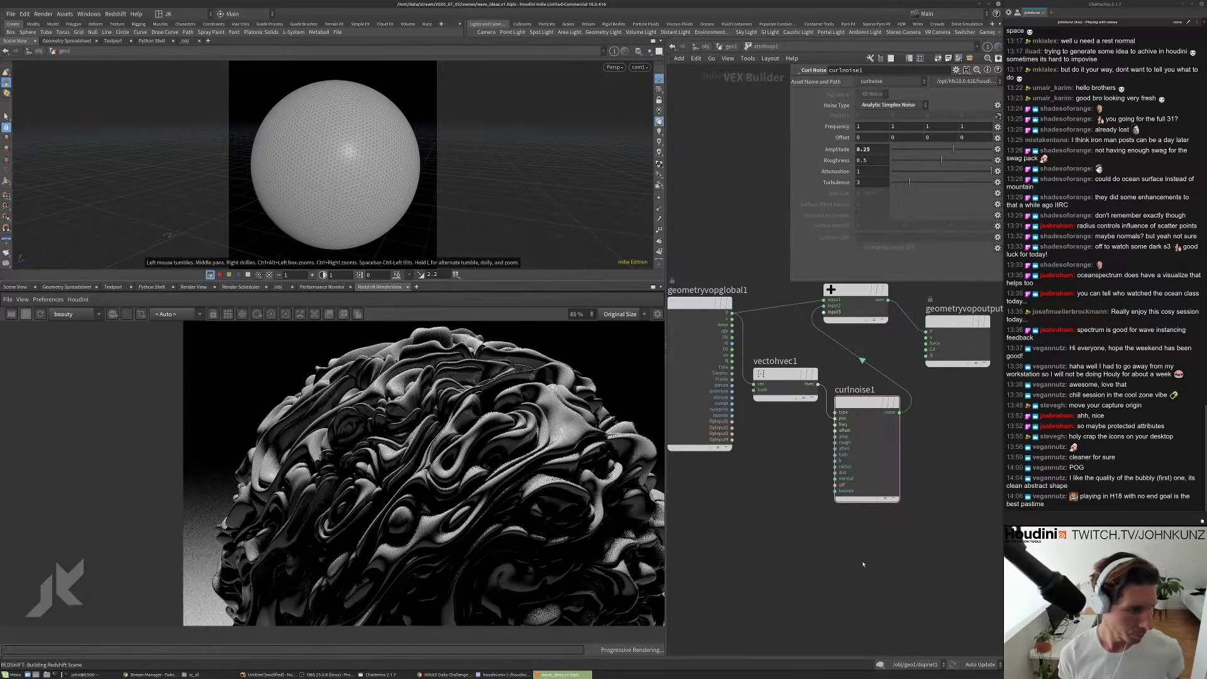
scroll(416, 418, "down", 4)
scroll(447, 493, "up", 3)
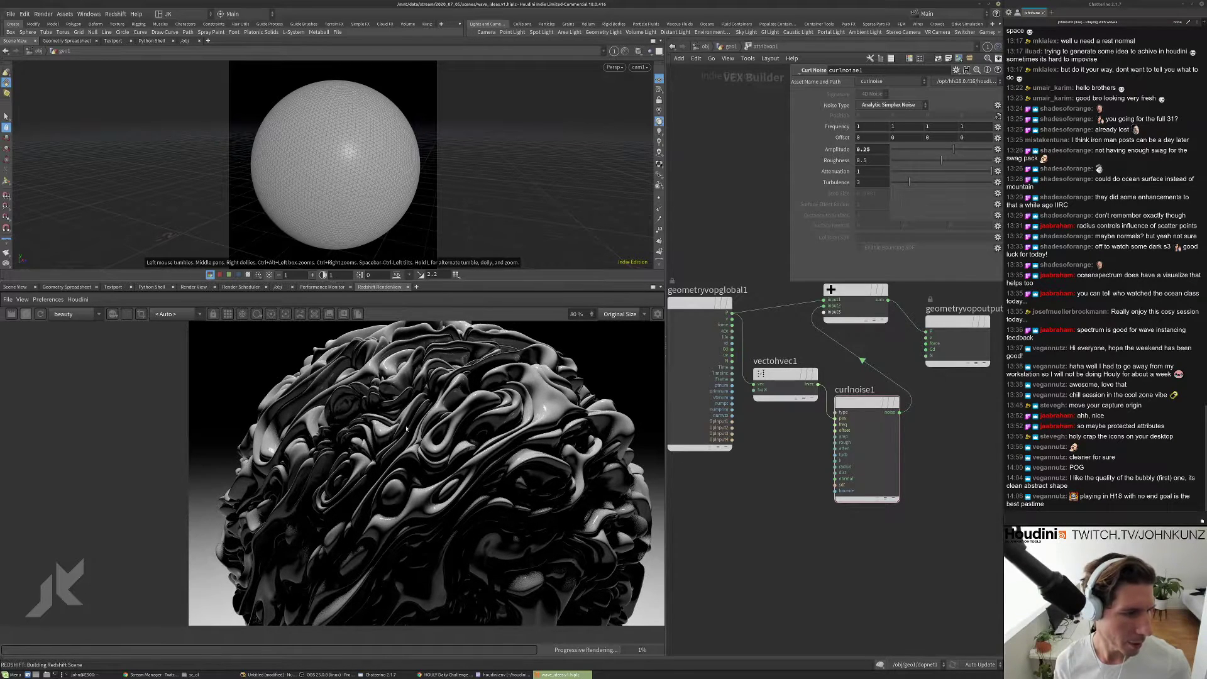
scroll(438, 373, "down", 3)
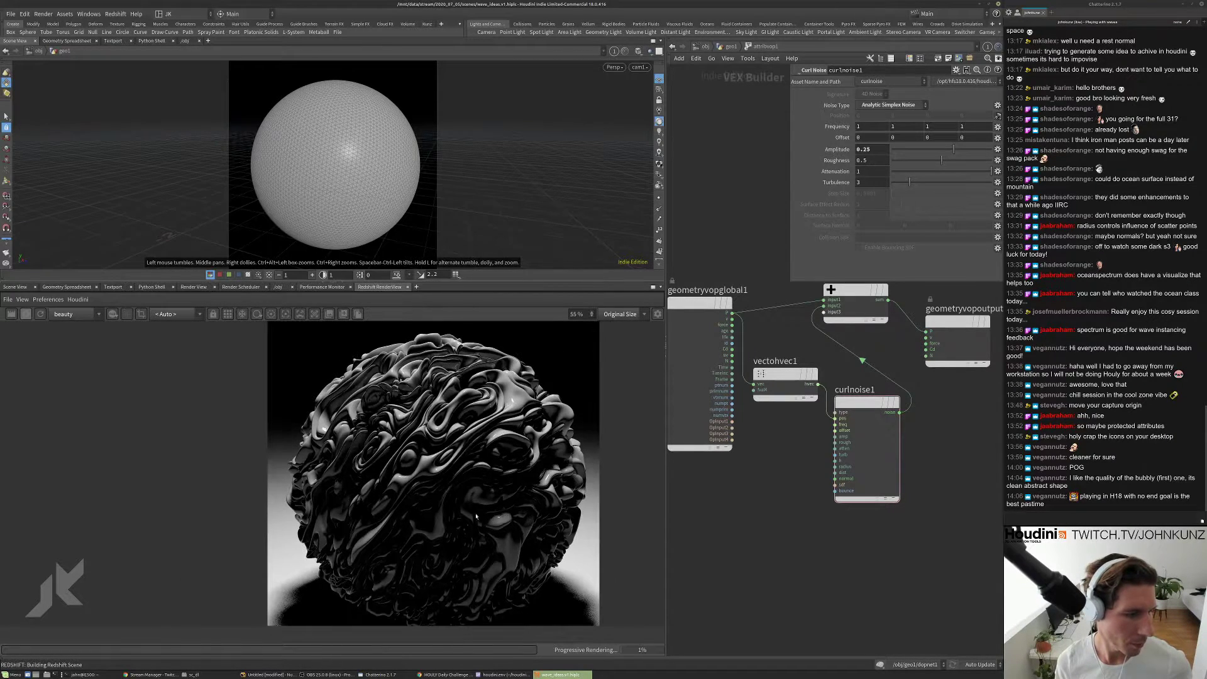
scroll(484, 375, "up", 4)
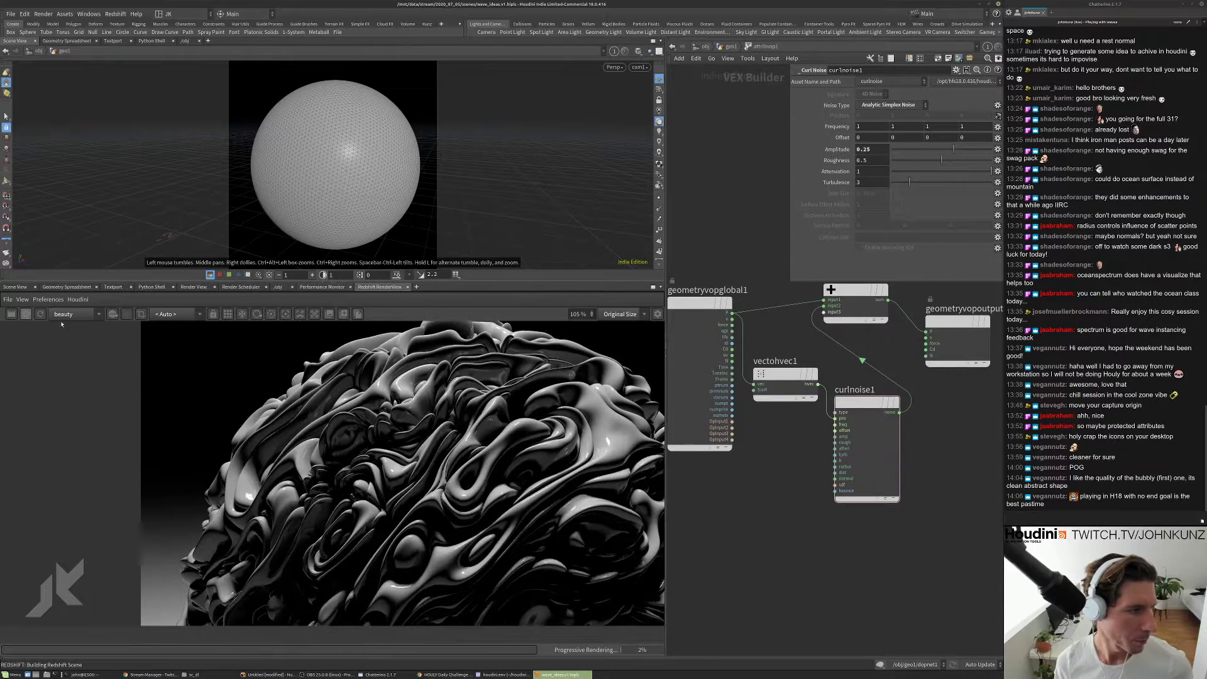
- Try stronger distortion by setting the curlnoise1 amplitude to 0.15 and on to 0.54, and re-render the sphere
left_click(866, 440)
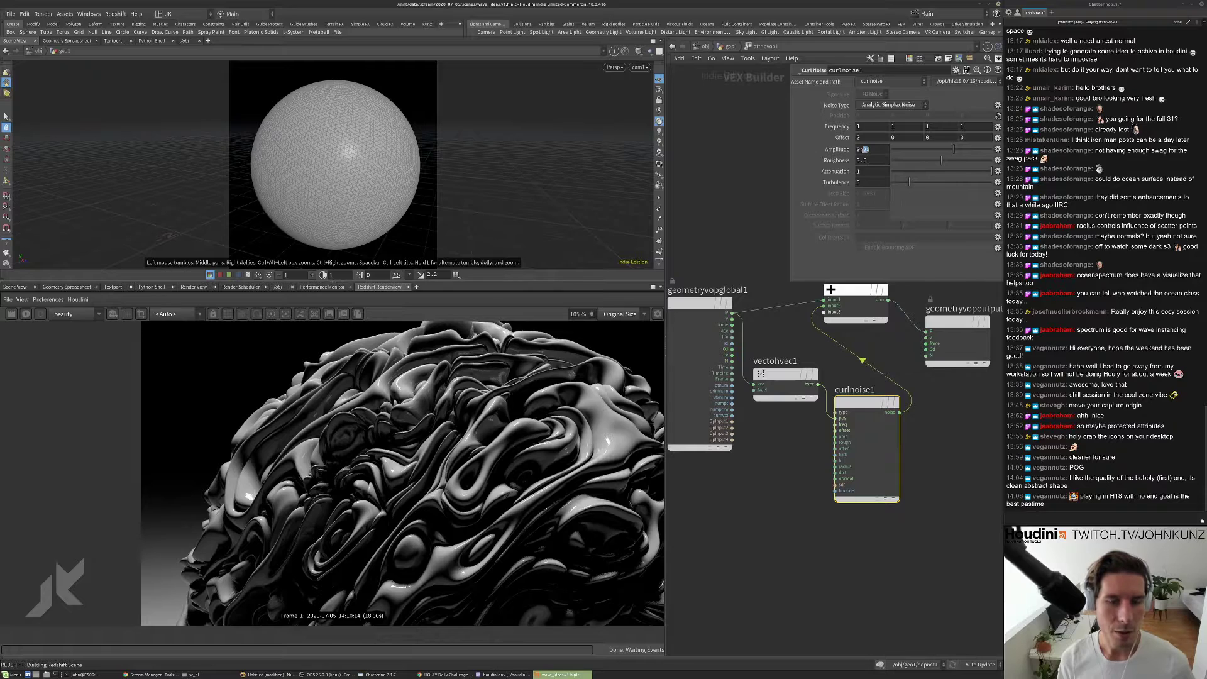
double_click(865, 149)
type("0.15")
key("Return")
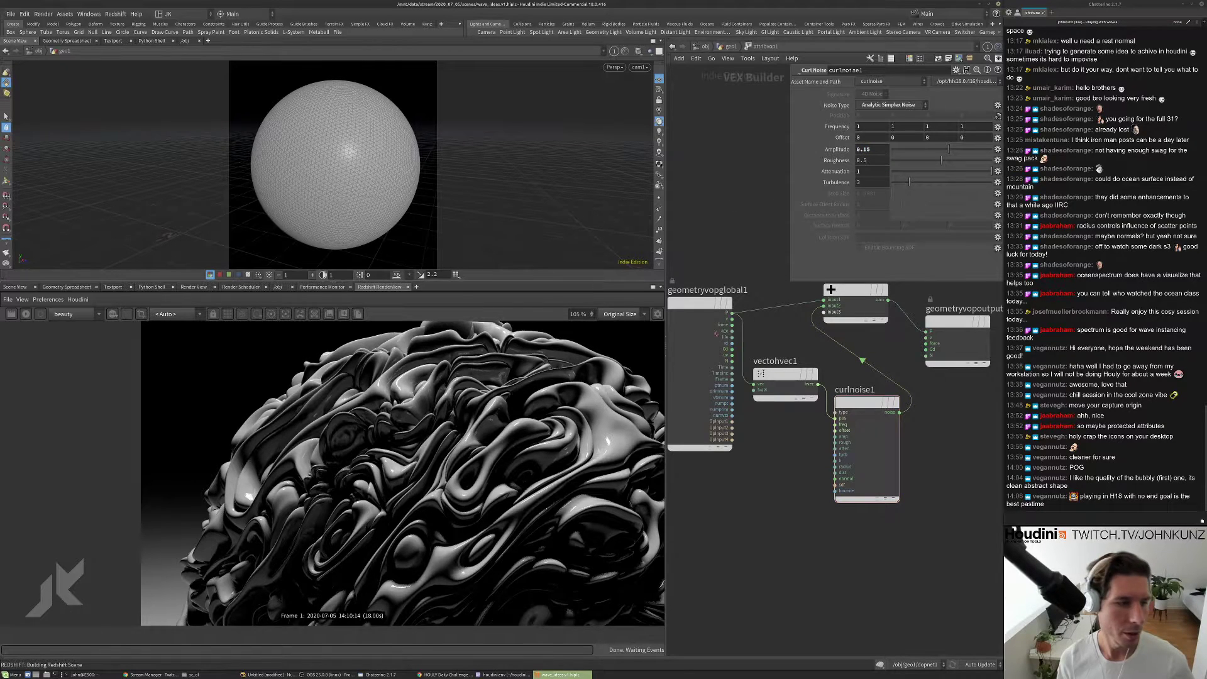
type("54")
key("Return")
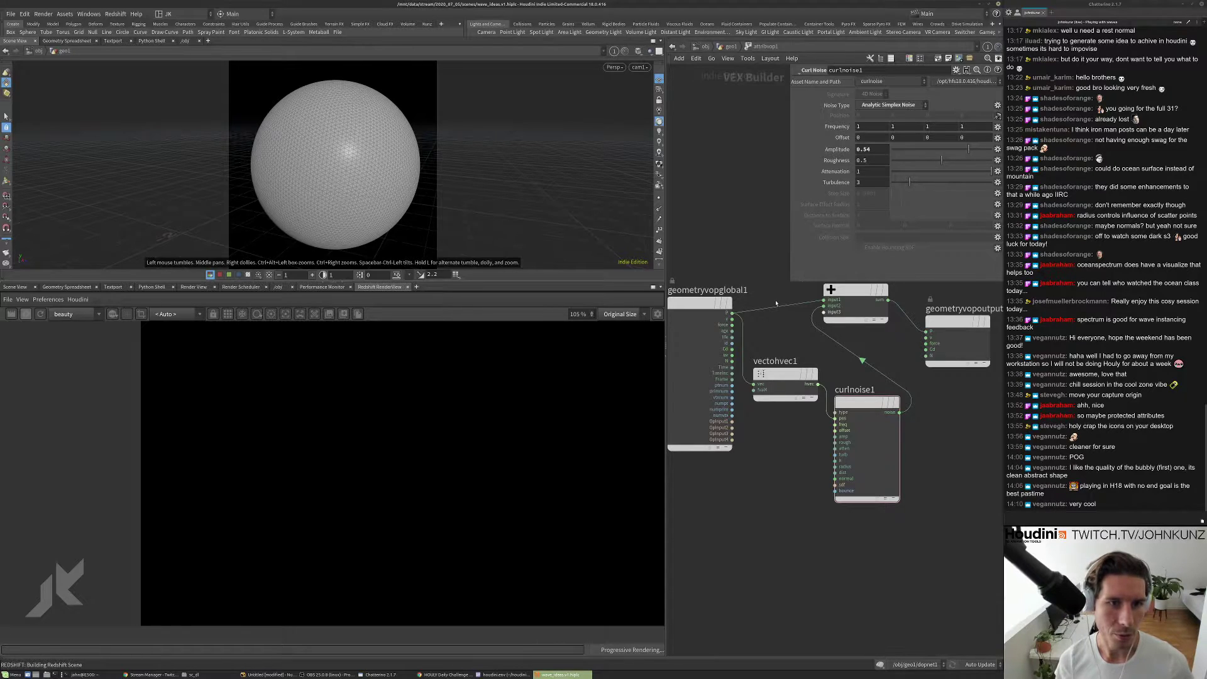
scroll(396, 381, "down", 3)
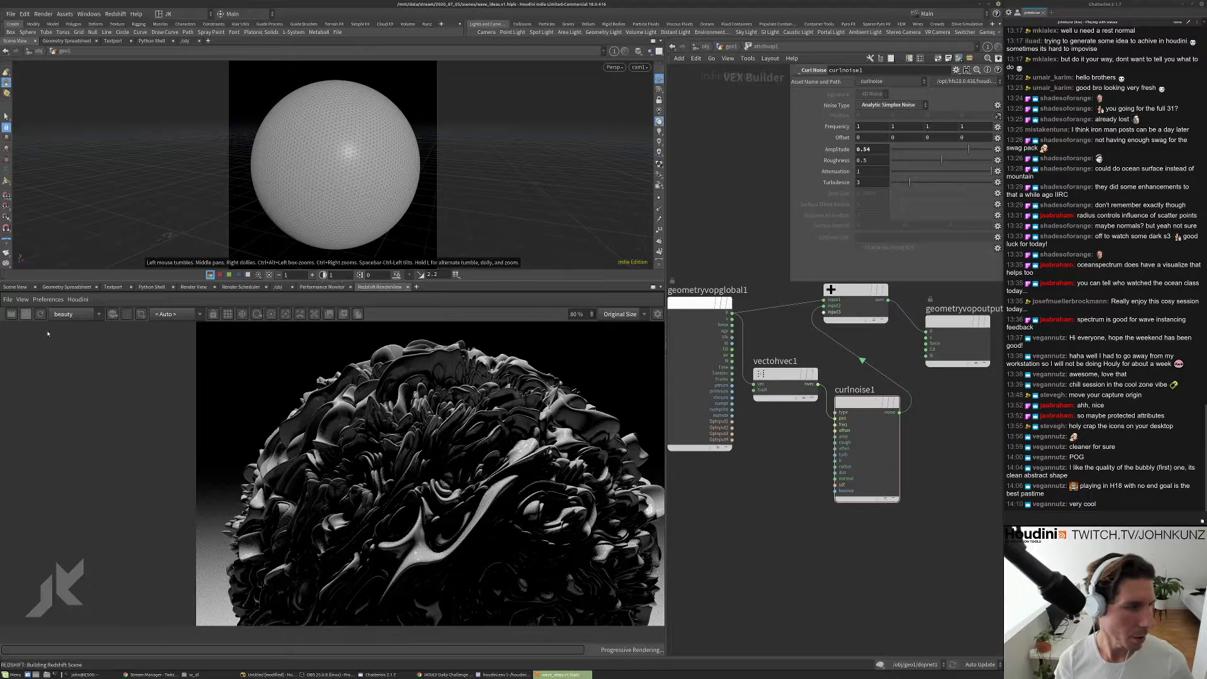
- Lower the curlnoise1 amplitude to 0.1 and move the geometryvopglobal1 node farther away from vectohvec1
double_click(865, 150)
type("1")
key("Return")
middle_click_drag(794, 467, 863, 479)
left_click_drag(776, 314, 709, 308)
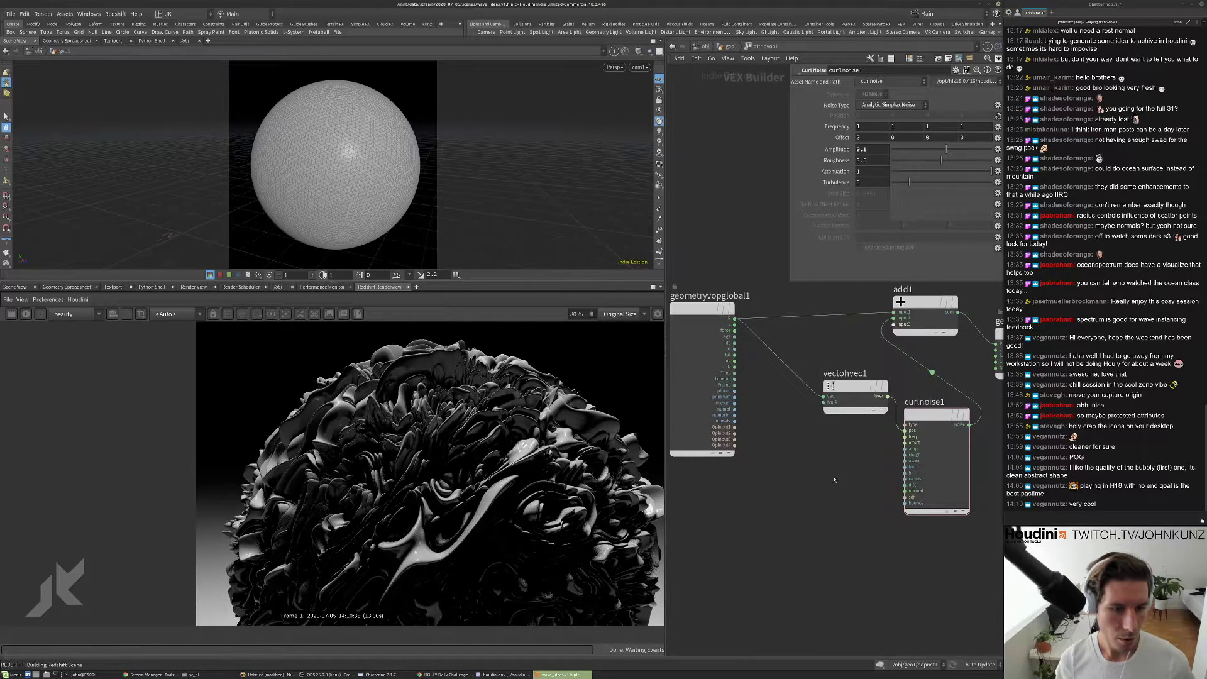
key("Tab")
type("mul")
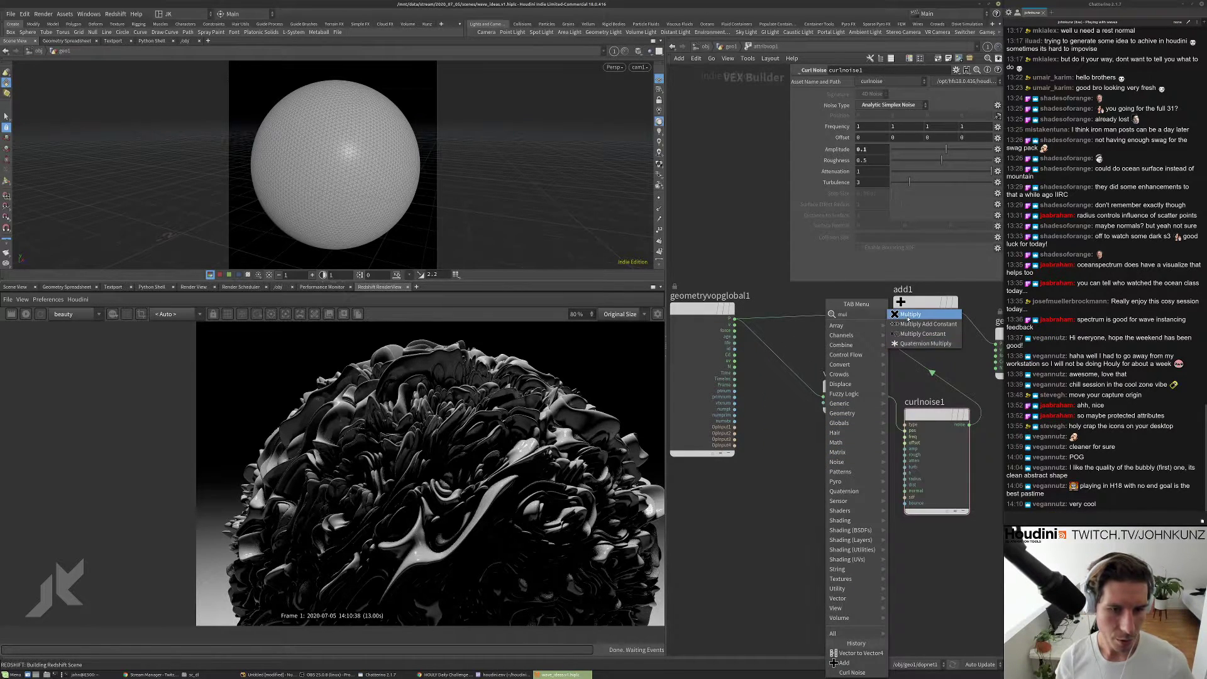
key("Escape")
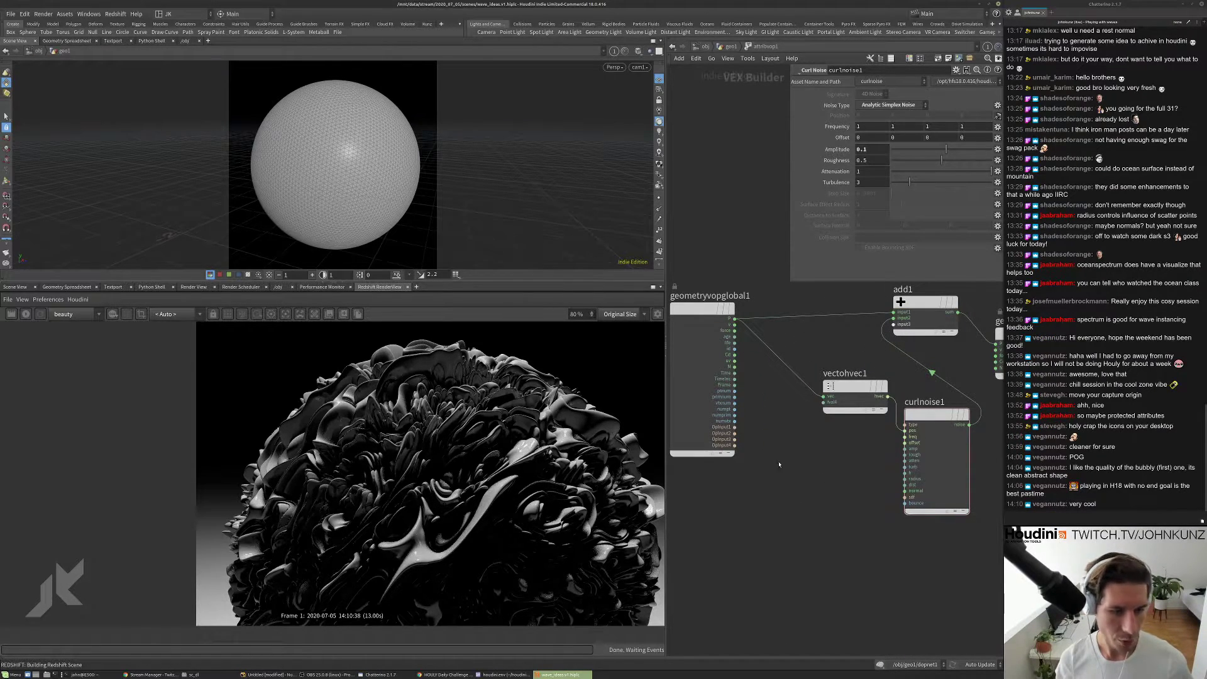
- Insert a Multiply Constant node with a multiplier of 0.25 between geometryvopglobal1's position output and vectohvec1
key("Tab")
type("mul")
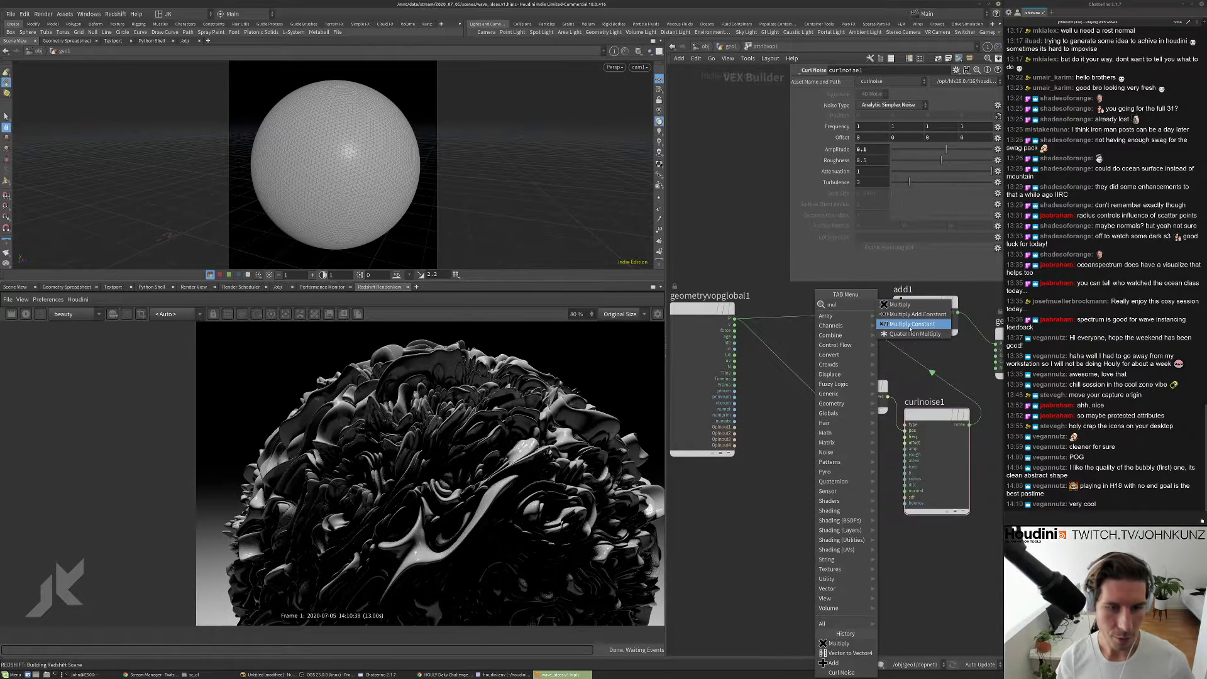
left_click(909, 325)
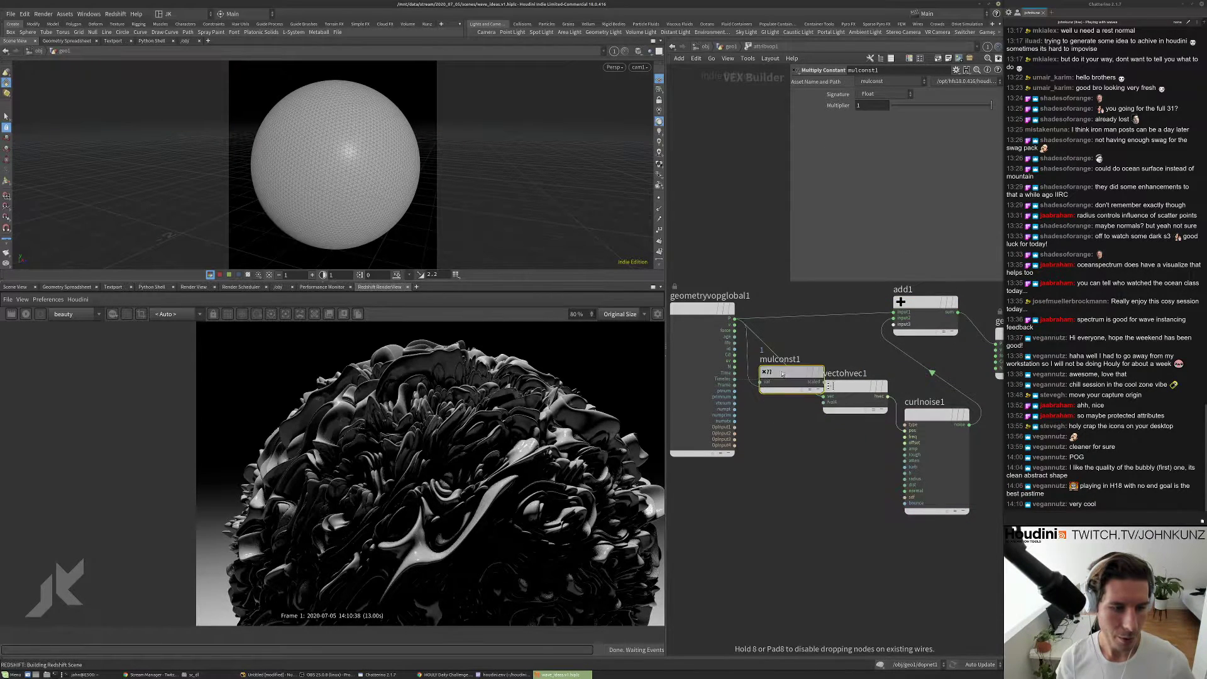
left_click_drag(782, 374, 793, 448)
left_click_drag(919, 106, 895, 109)
left_click(870, 106)
- Set the curlnoise1 amplitude to 0.25, re-render the sphere and view its broad folds as a whole
left_click(936, 440)
type("25")
key("Return")
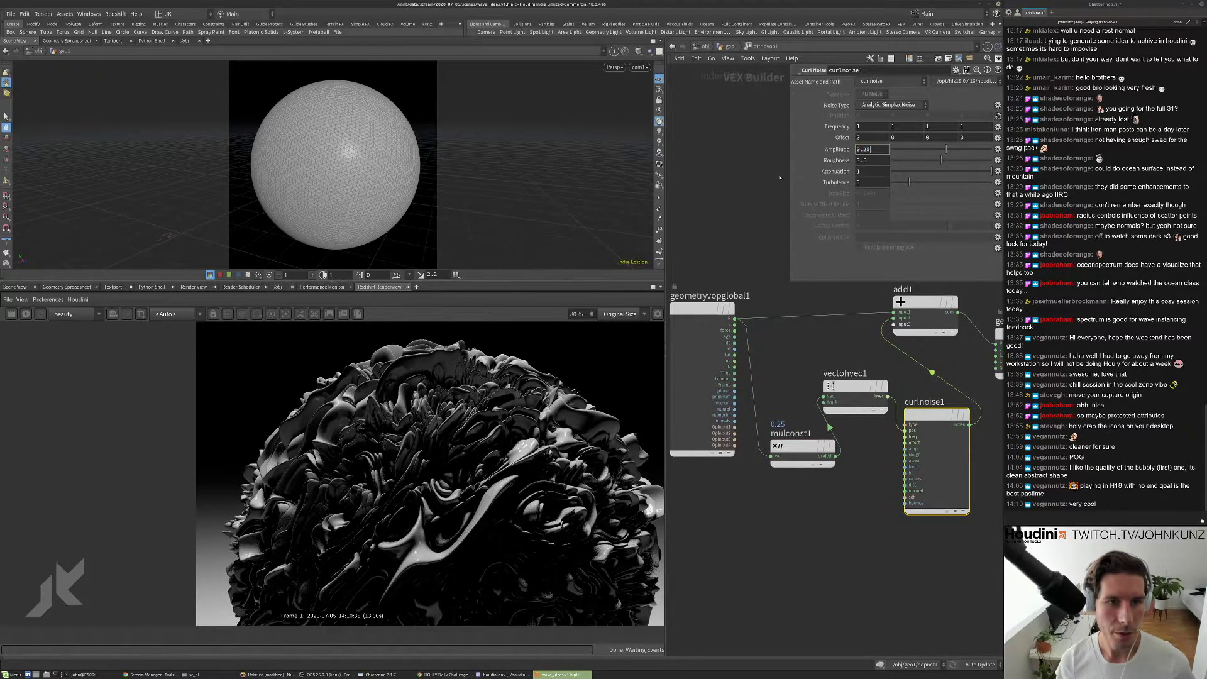
left_click(26, 314)
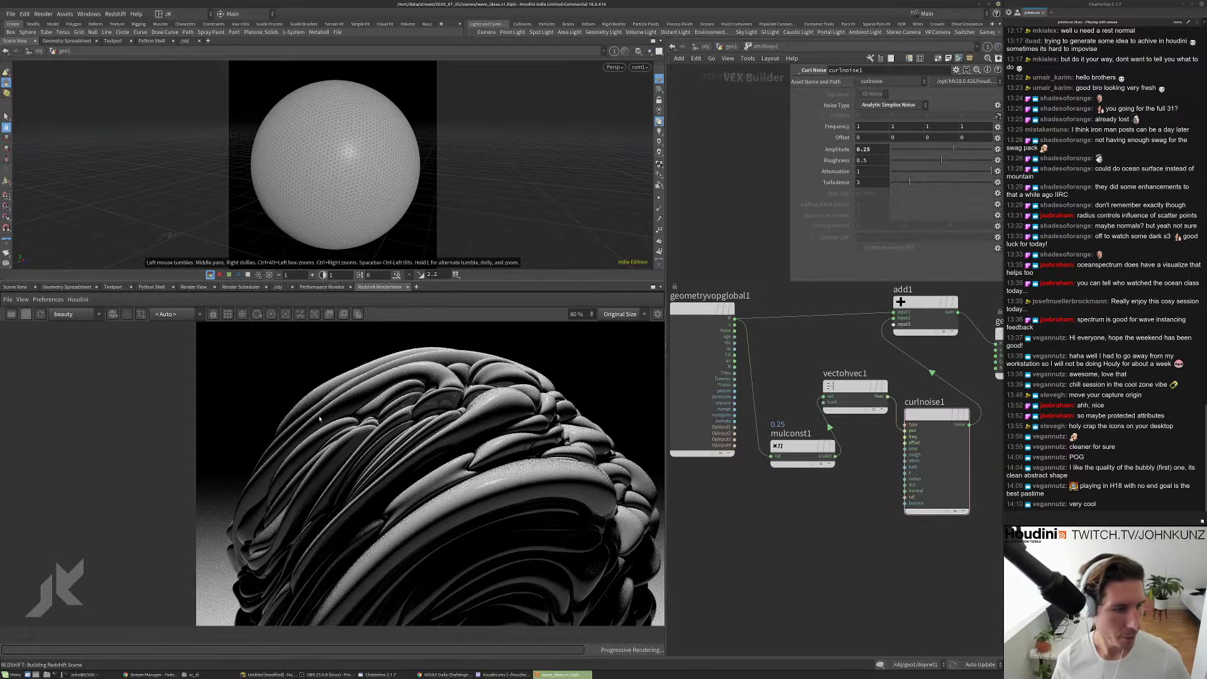
scroll(352, 465, "down", 5)
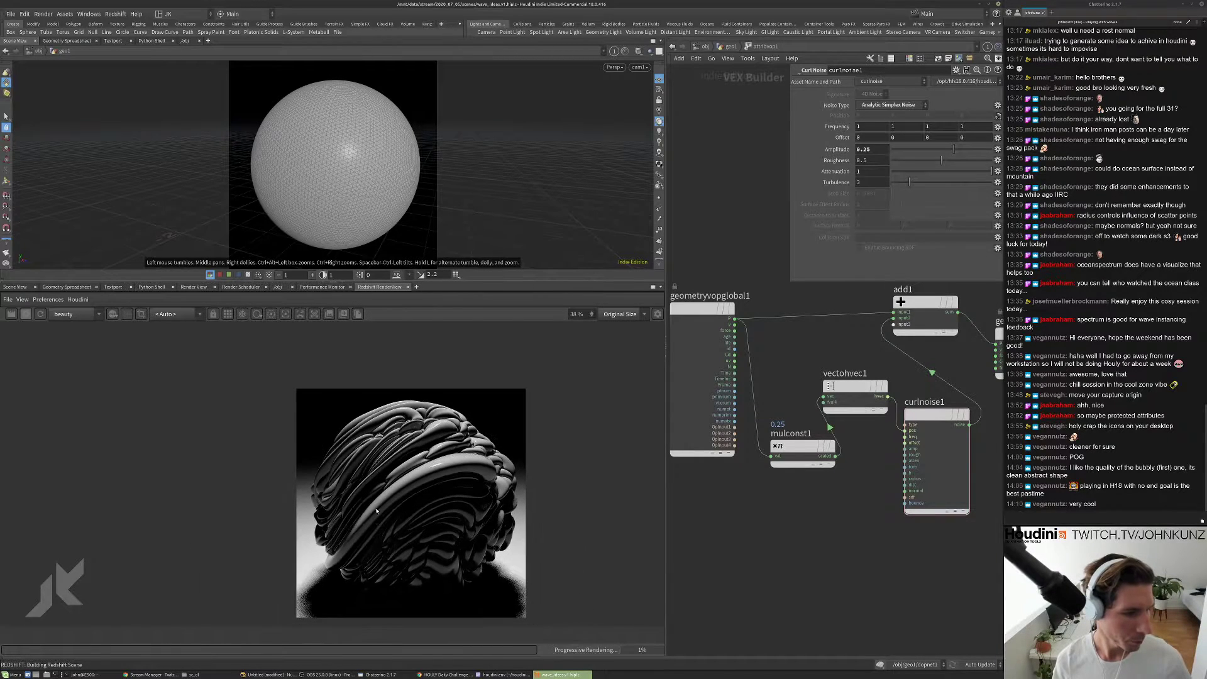
scroll(389, 499, "down", 1)
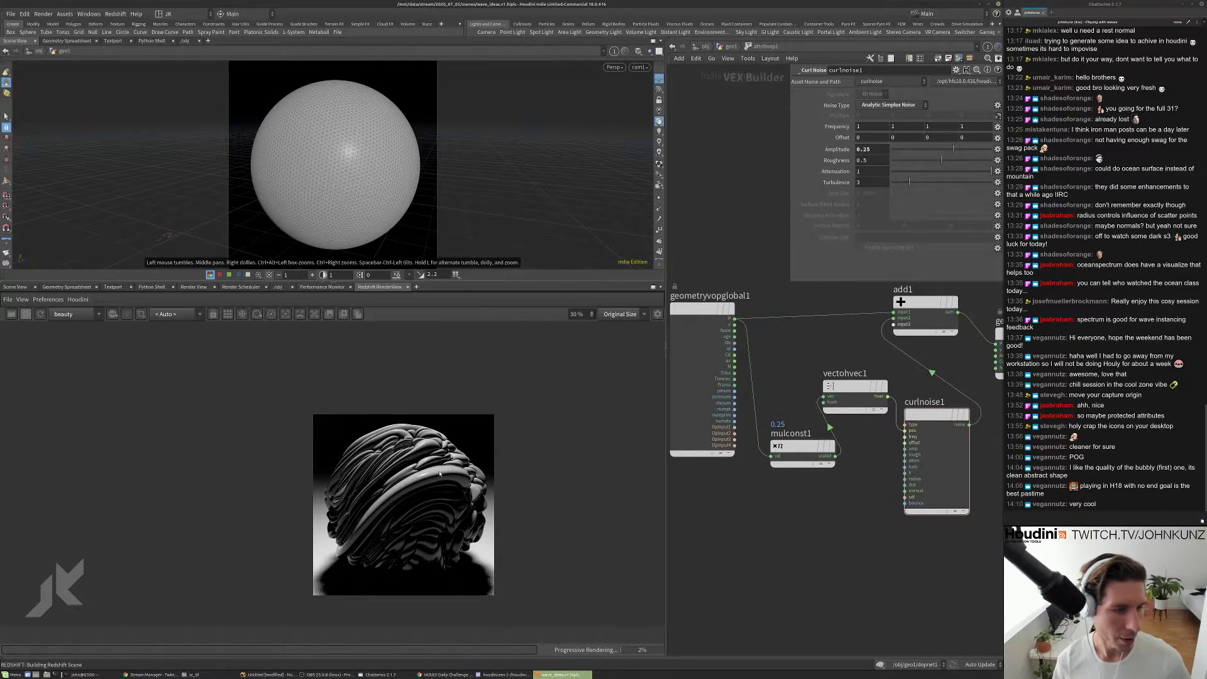
scroll(433, 478, "up", 3)
- Leave the attribvop1 network for the object level and select the matnet1 material network
middle_click_drag(820, 331, 790, 370)
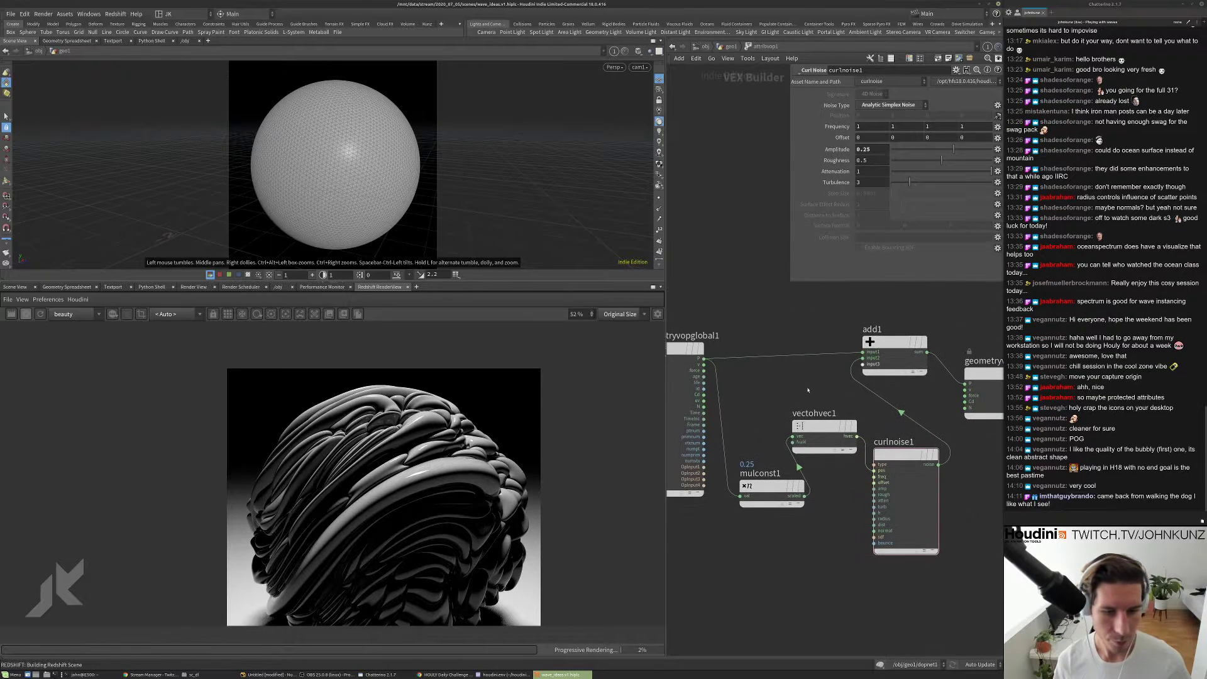
scroll(863, 462, "down", 3)
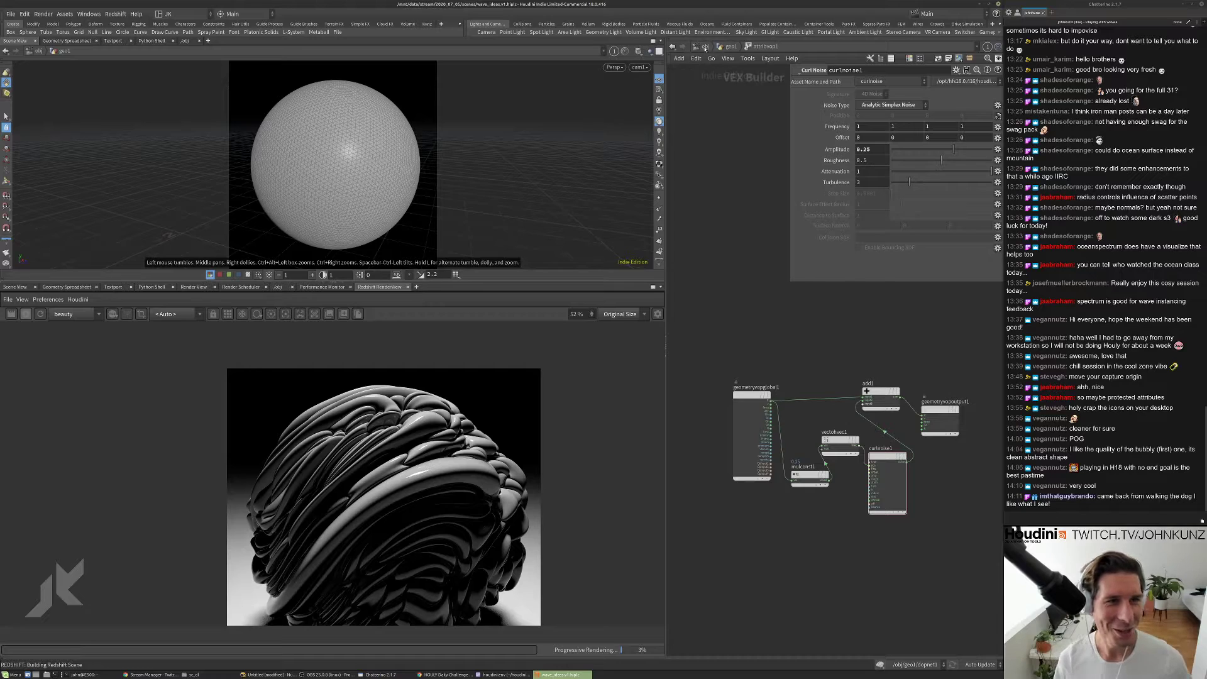
key("u")
key("u")
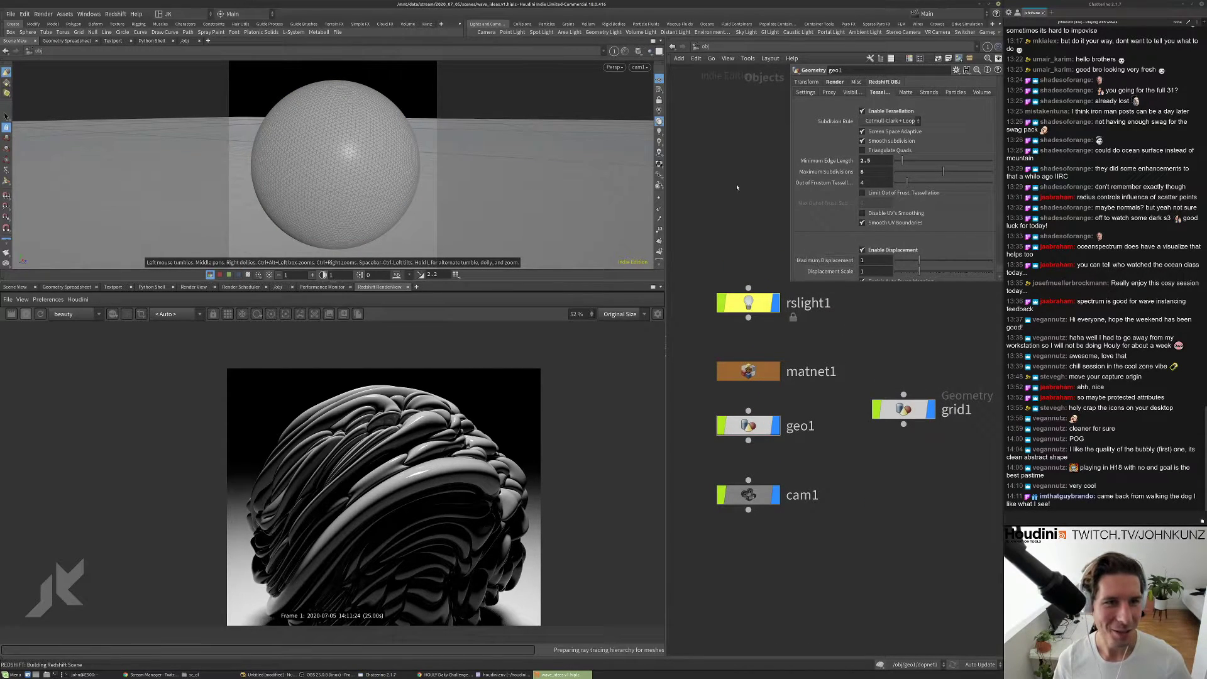
middle_click_drag(737, 186, 727, 224)
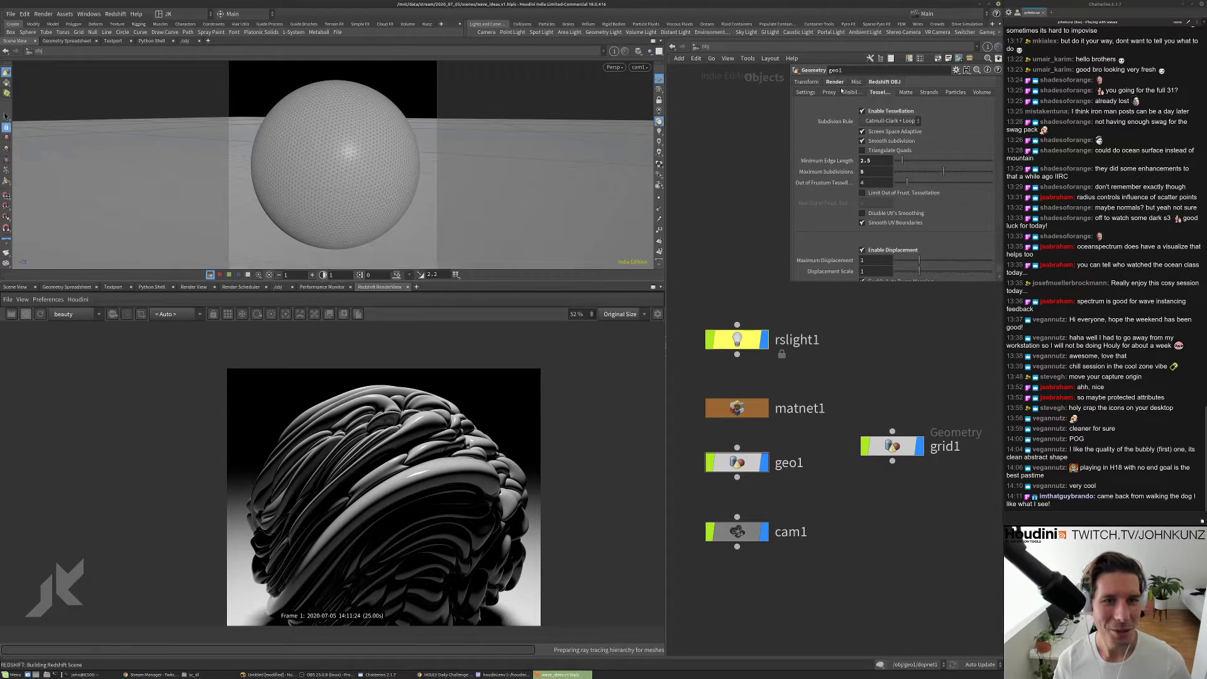
left_click(749, 455)
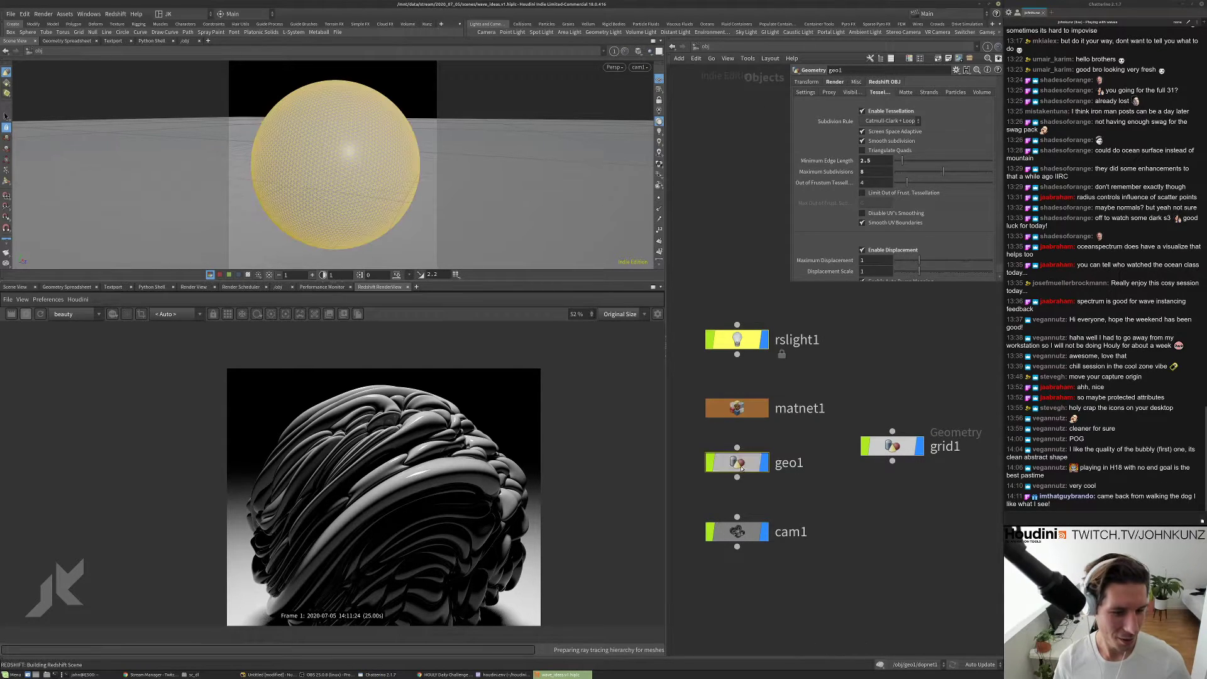
double_click(737, 407)
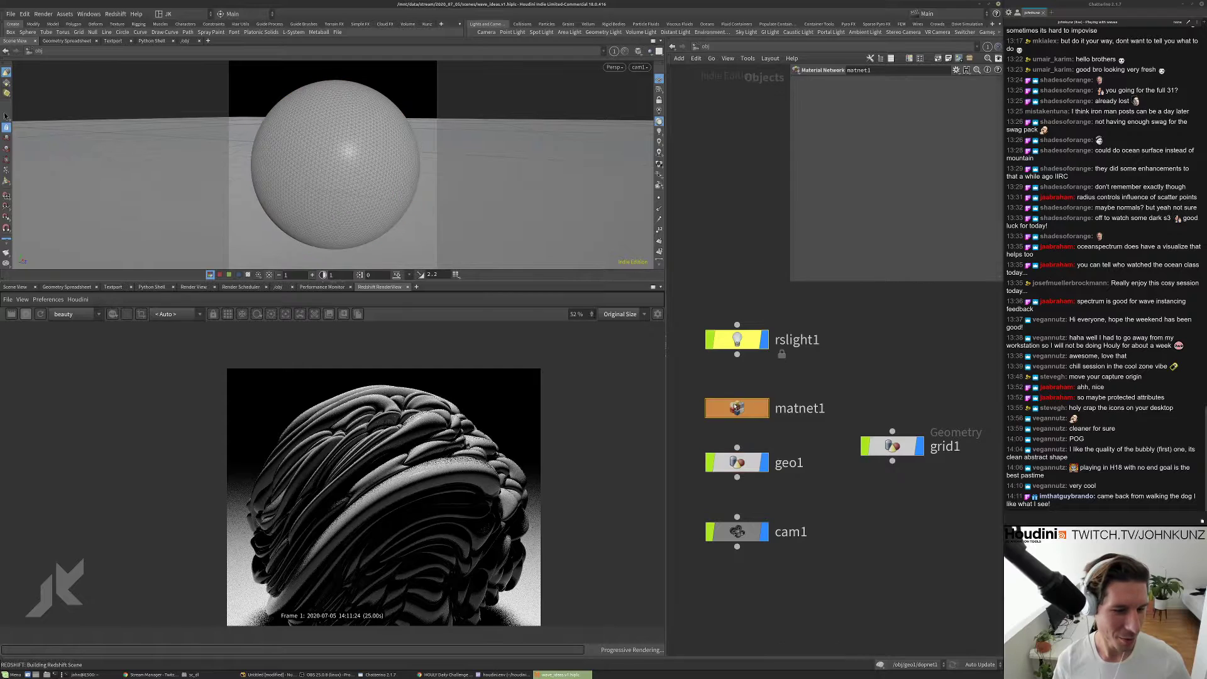
left_click(705, 46)
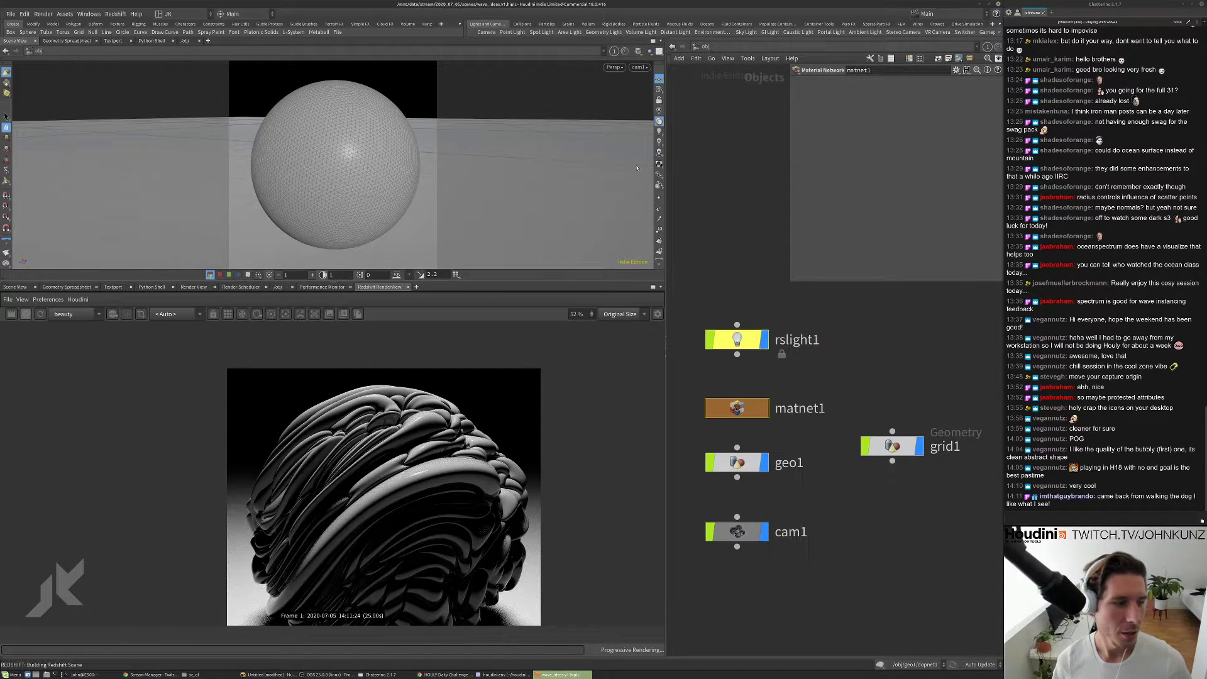
scroll(493, 454, "down", 2)
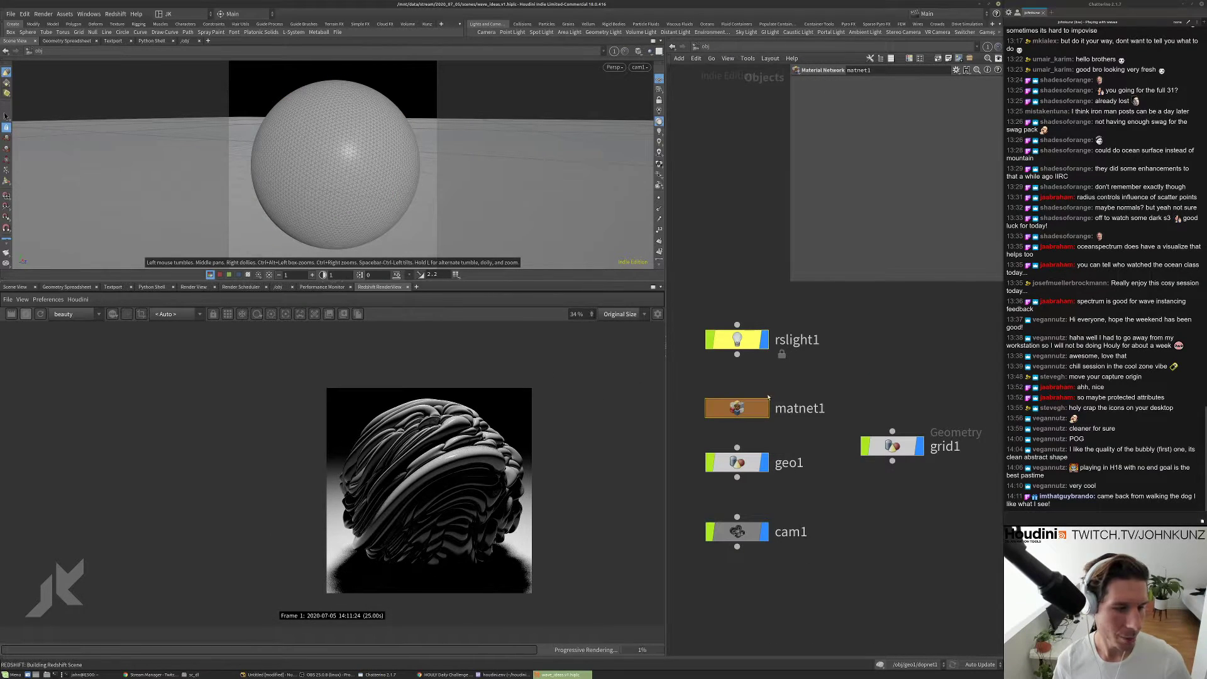
left_click(704, 47)
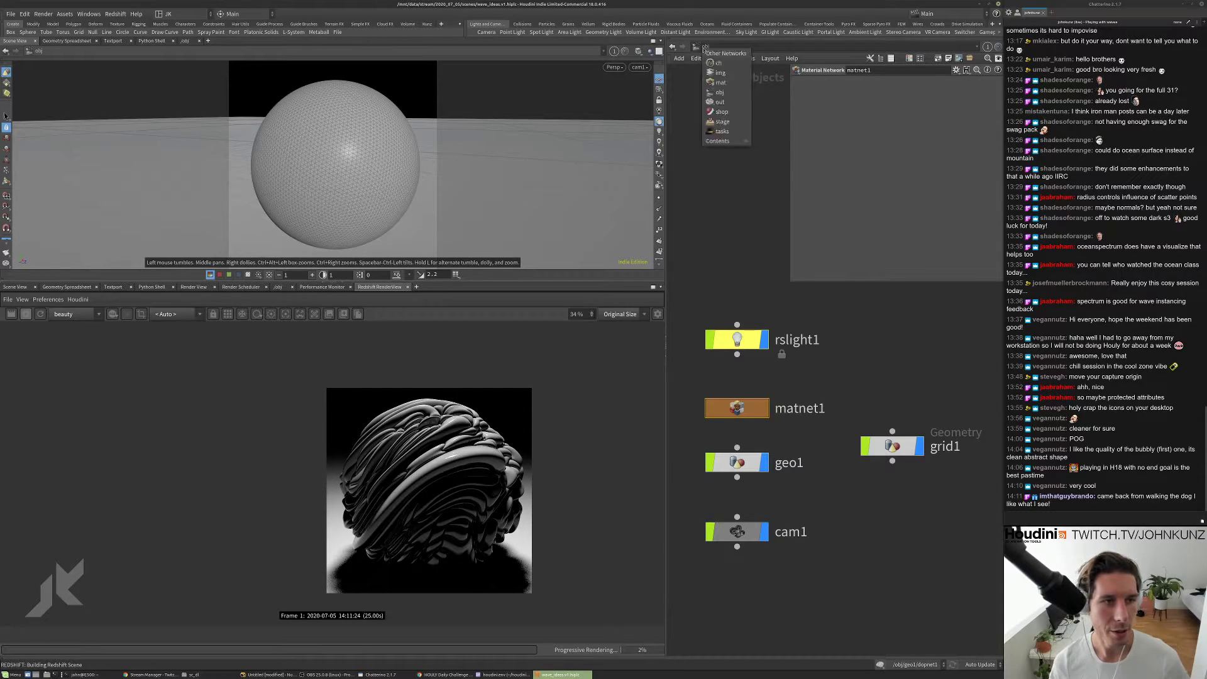
left_click(718, 92)
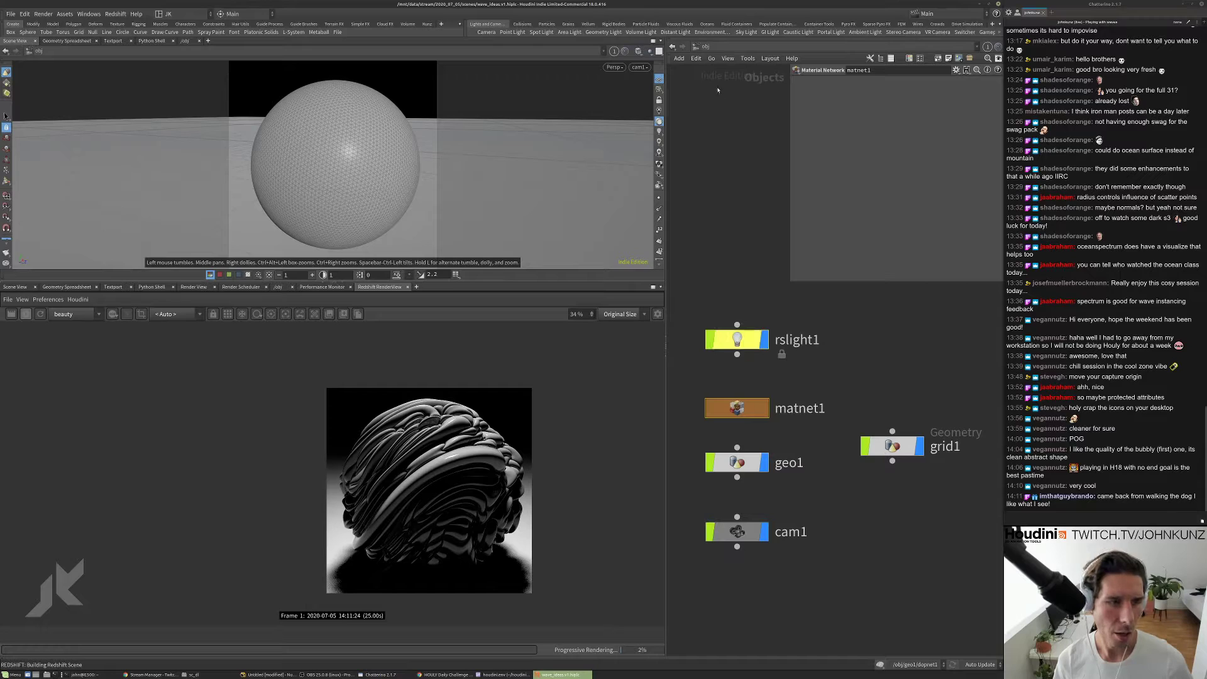
left_click(696, 48)
left_click(810, 290)
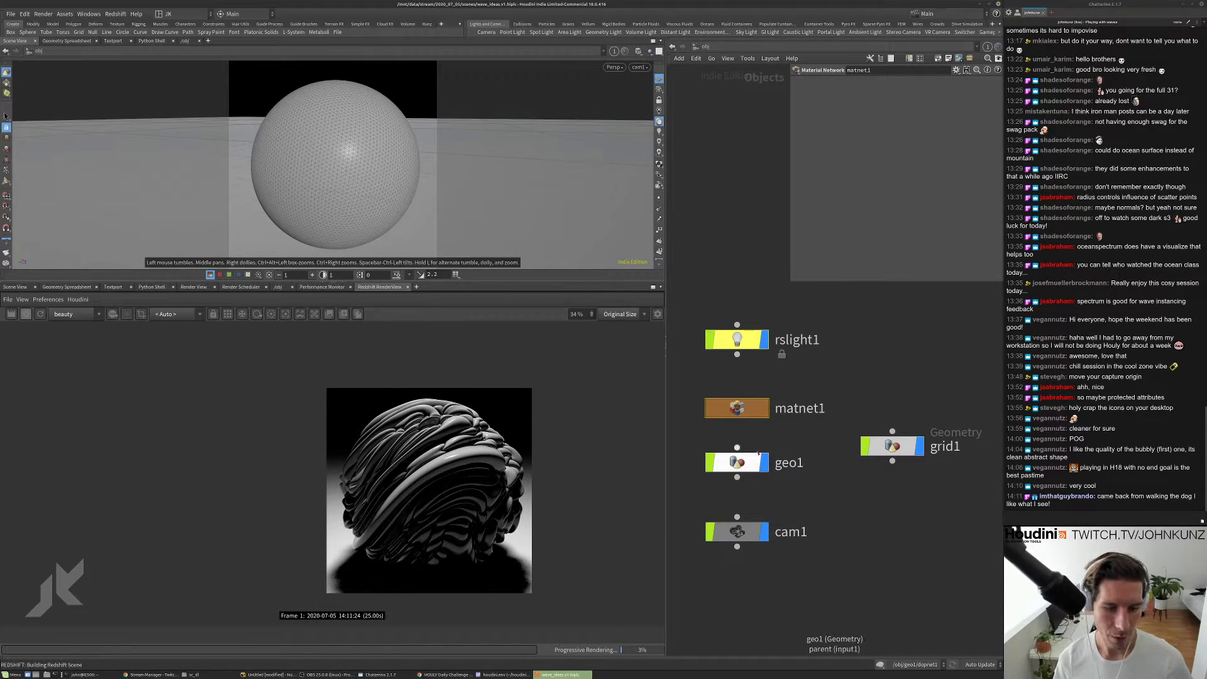
- Open the geo1 network, preview the distorted attribvop1 output in the viewport and display attribute1 again
double_click(753, 461)
scroll(867, 408, "up", 1)
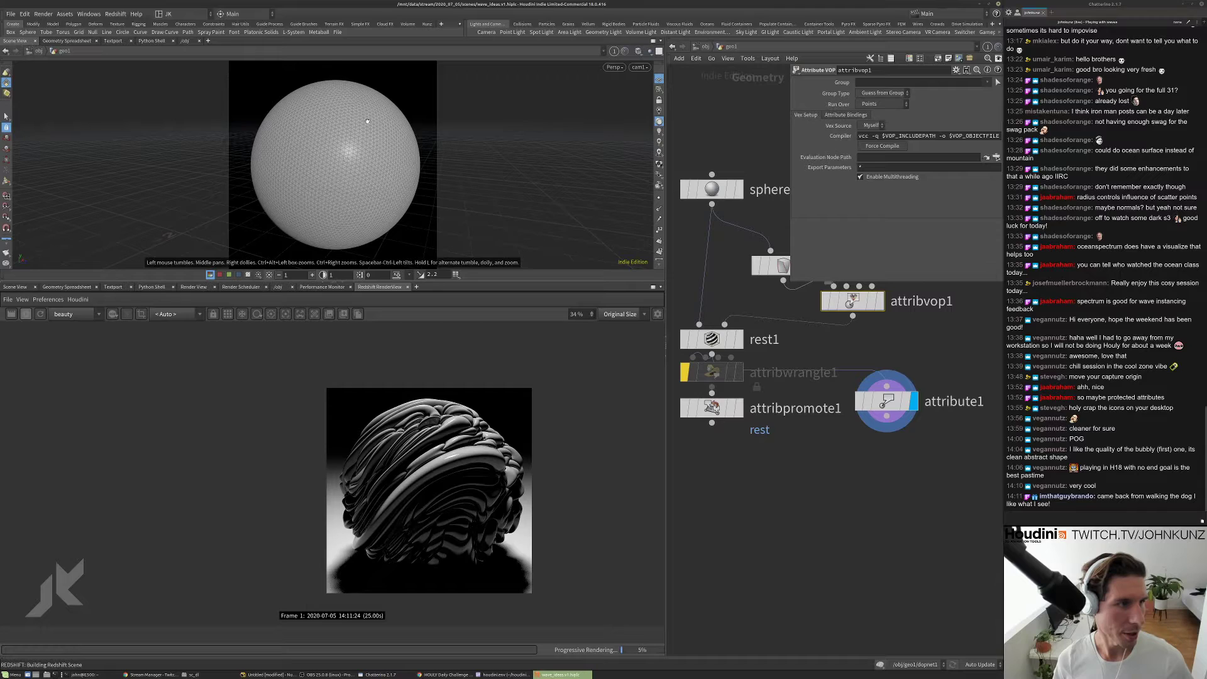
left_click(879, 301)
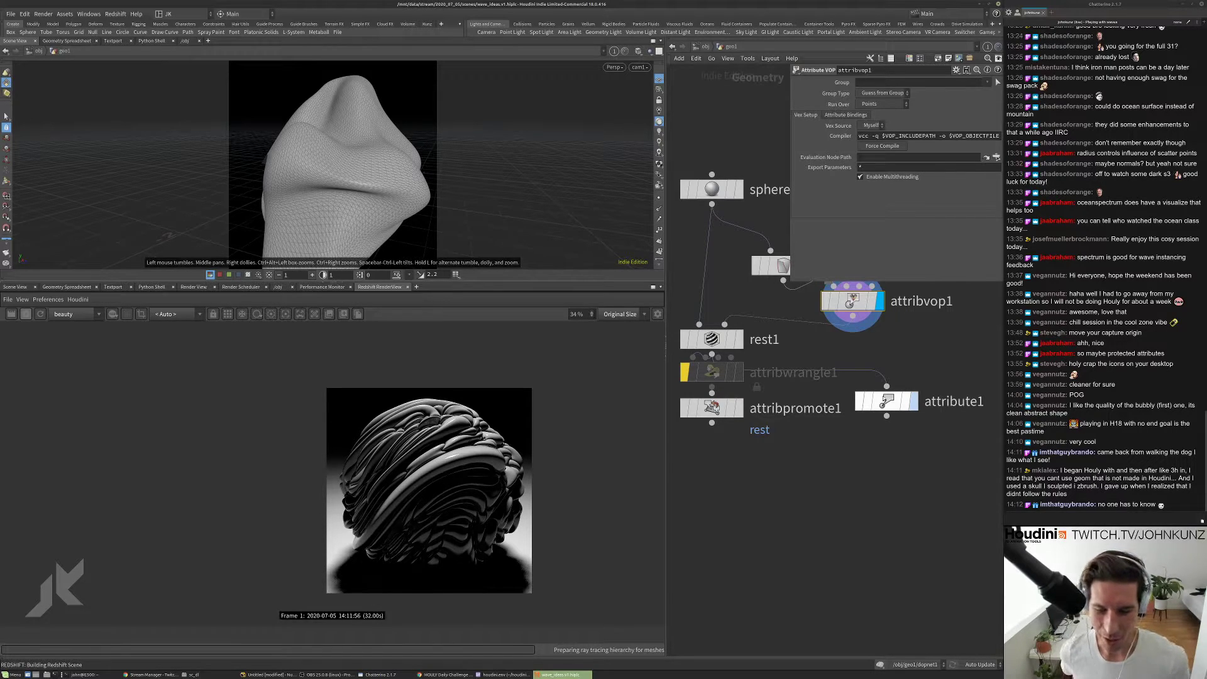
left_click(886, 402)
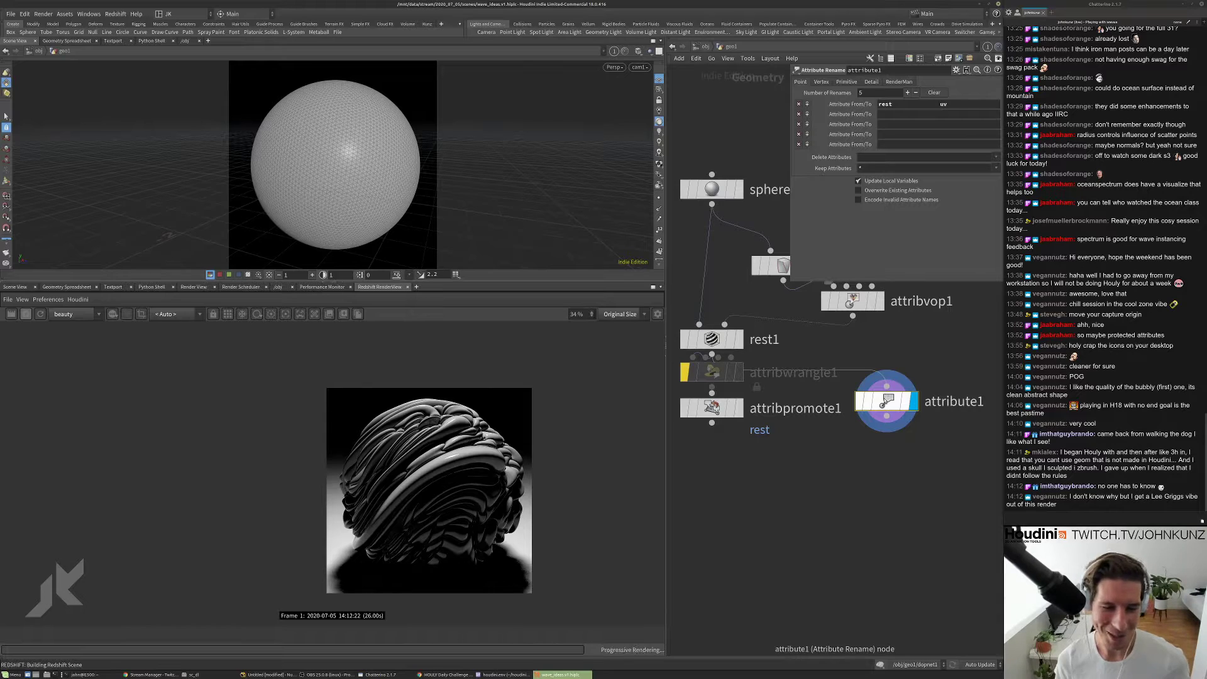
- Rearrange the network by moving attribwrangle1, attribpromote1 and attribute1 farther below rest1
left_click_drag(886, 398, 885, 413)
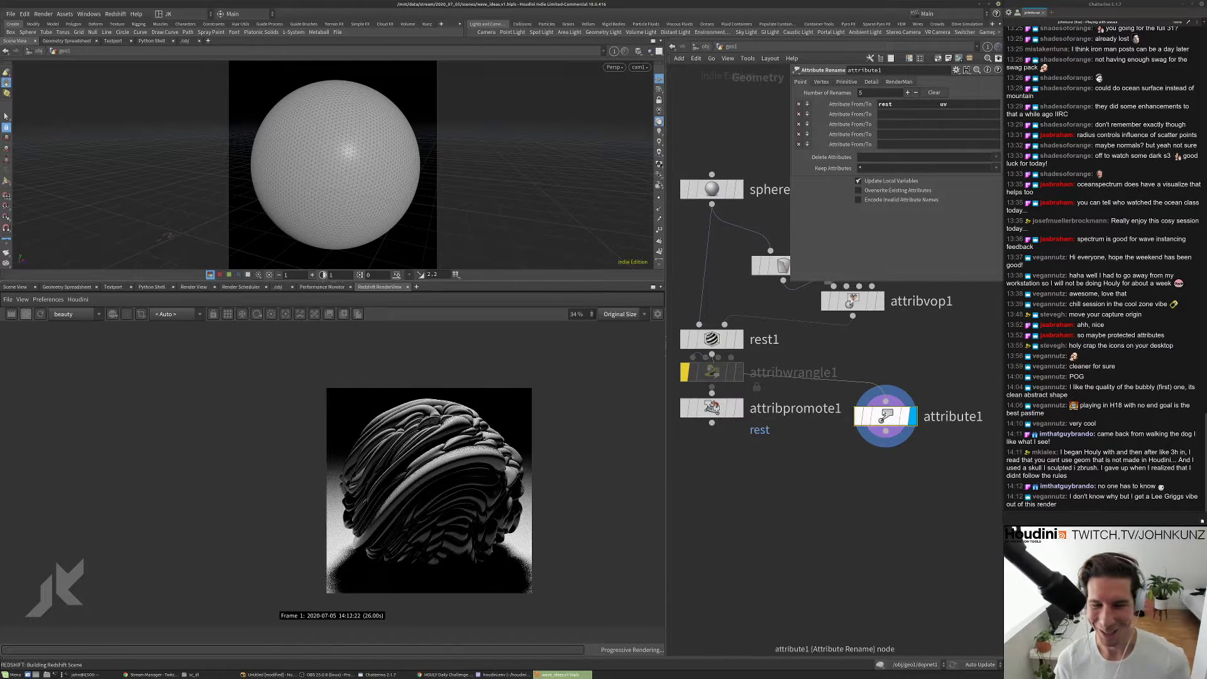
left_click_drag(720, 408, 720, 424)
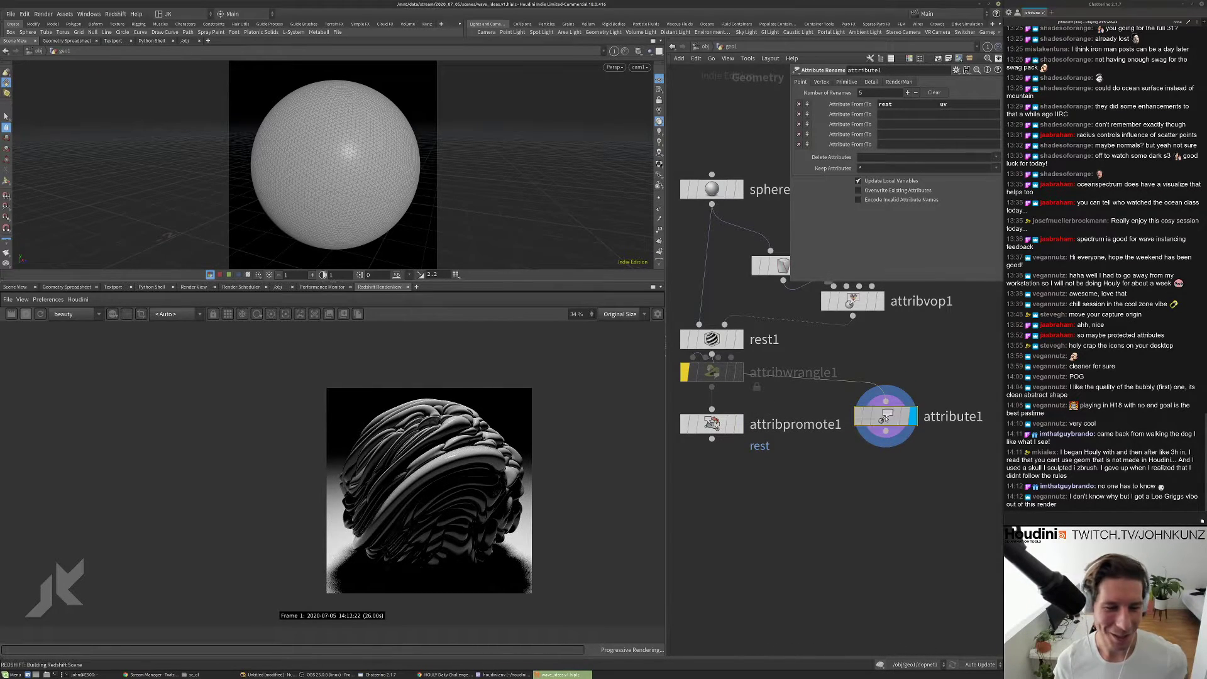
left_click_drag(859, 418, 861, 427)
left_click_drag(715, 375, 716, 392)
left_click_drag(755, 485, 725, 433)
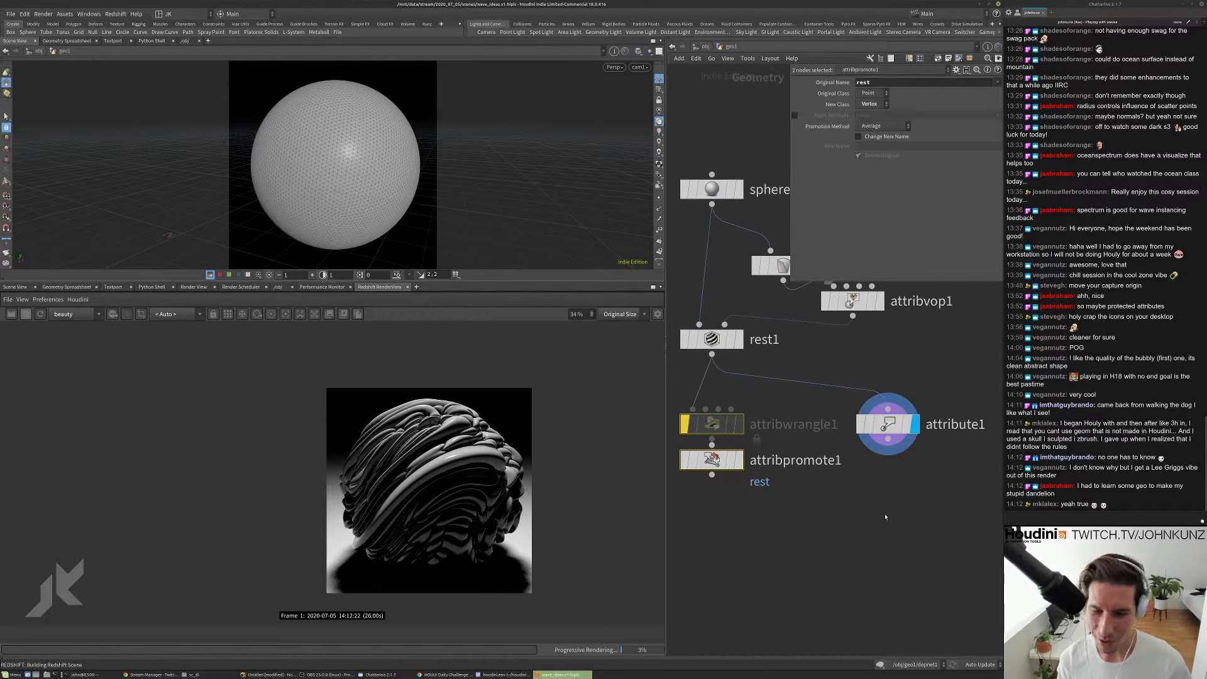
middle_click_drag(885, 517, 863, 515)
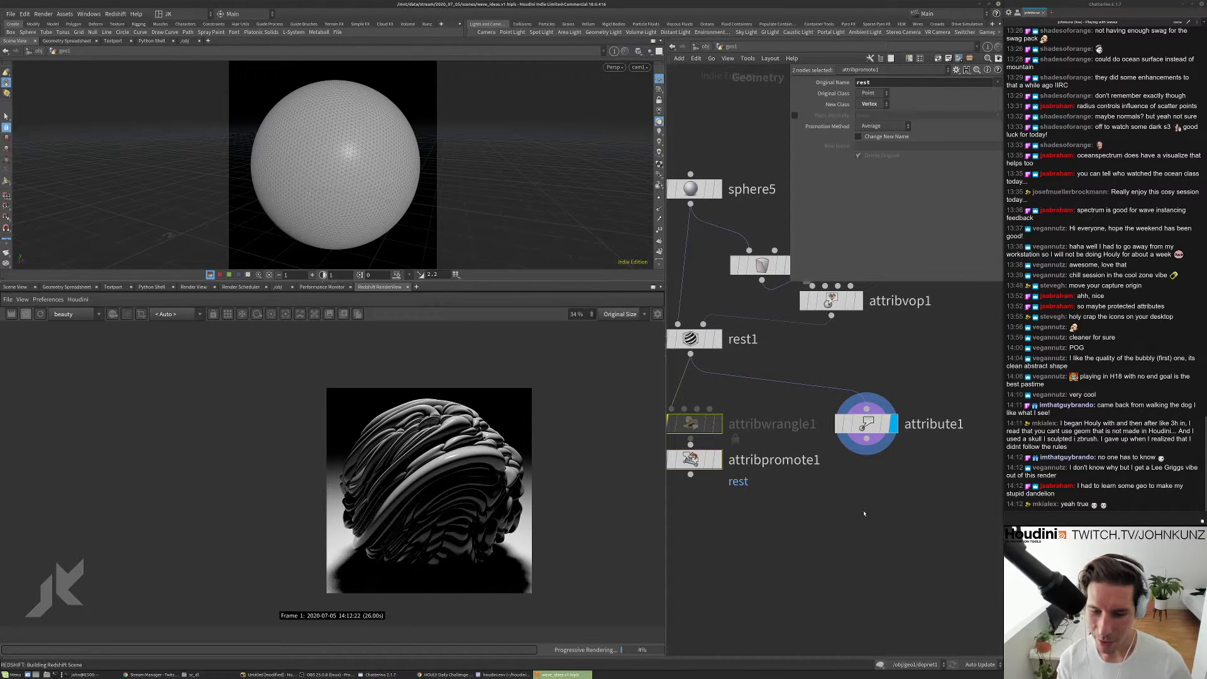
scroll(864, 513, "down", 2)
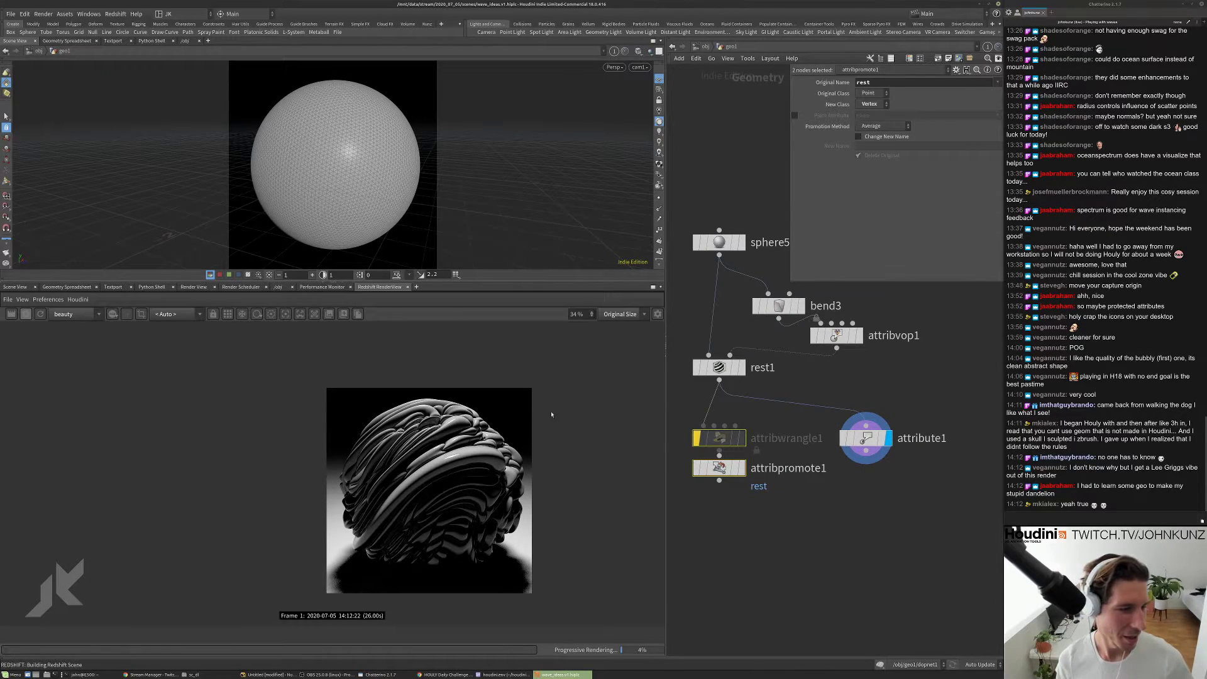
- Examine the broad curl-noise folds of the rendered sphere, both close up and as a whole
scroll(484, 499, "up", 5)
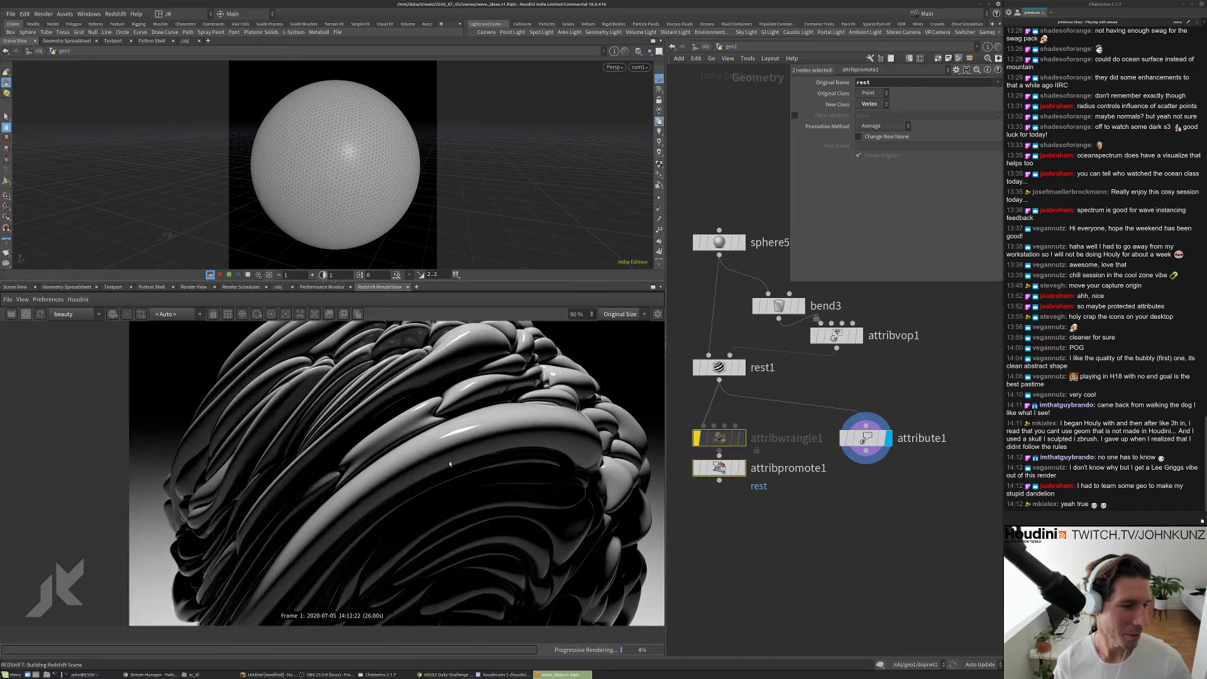
scroll(451, 464, "up", 2)
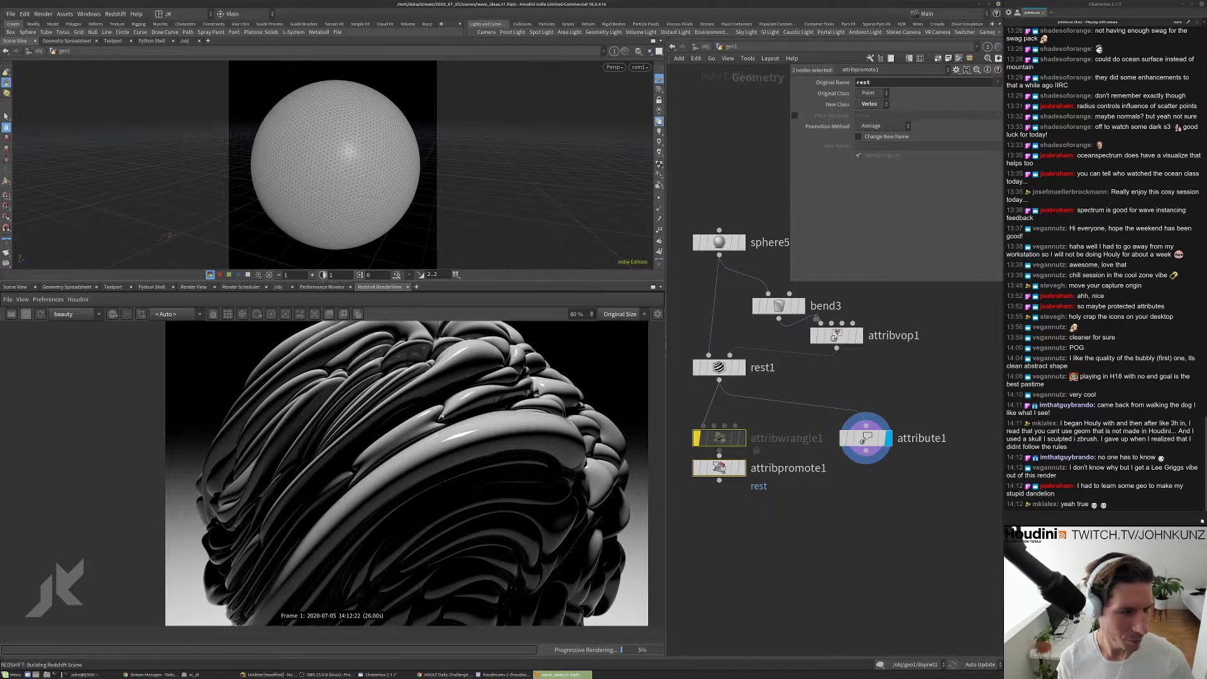
scroll(528, 494, "down", 4)
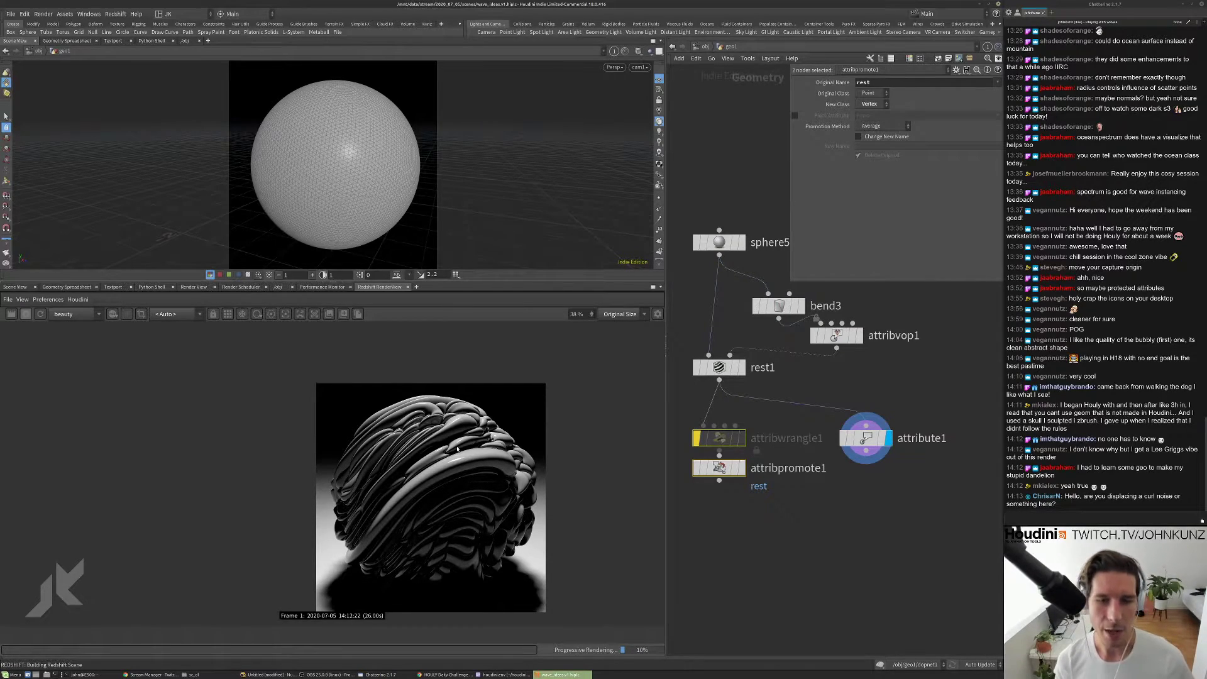
scroll(461, 453, "up", 3)
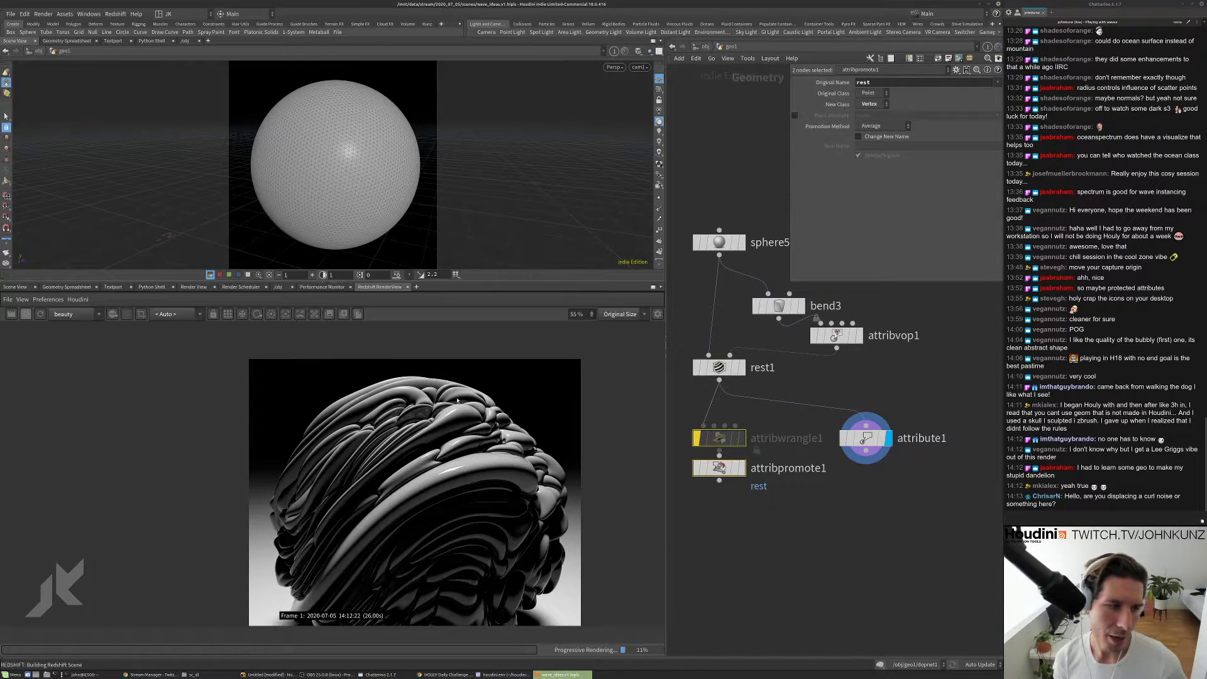
scroll(456, 404, "up", 2)
scroll(457, 434, "down", 1)
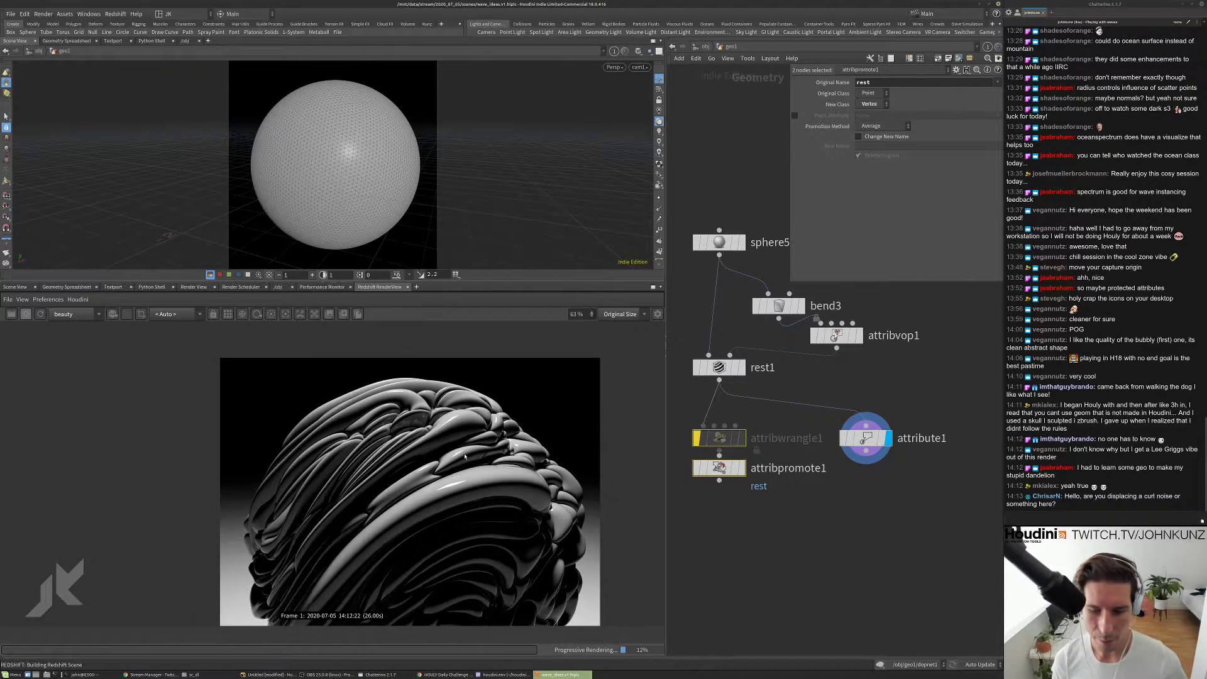
scroll(616, 436, "down", 2)
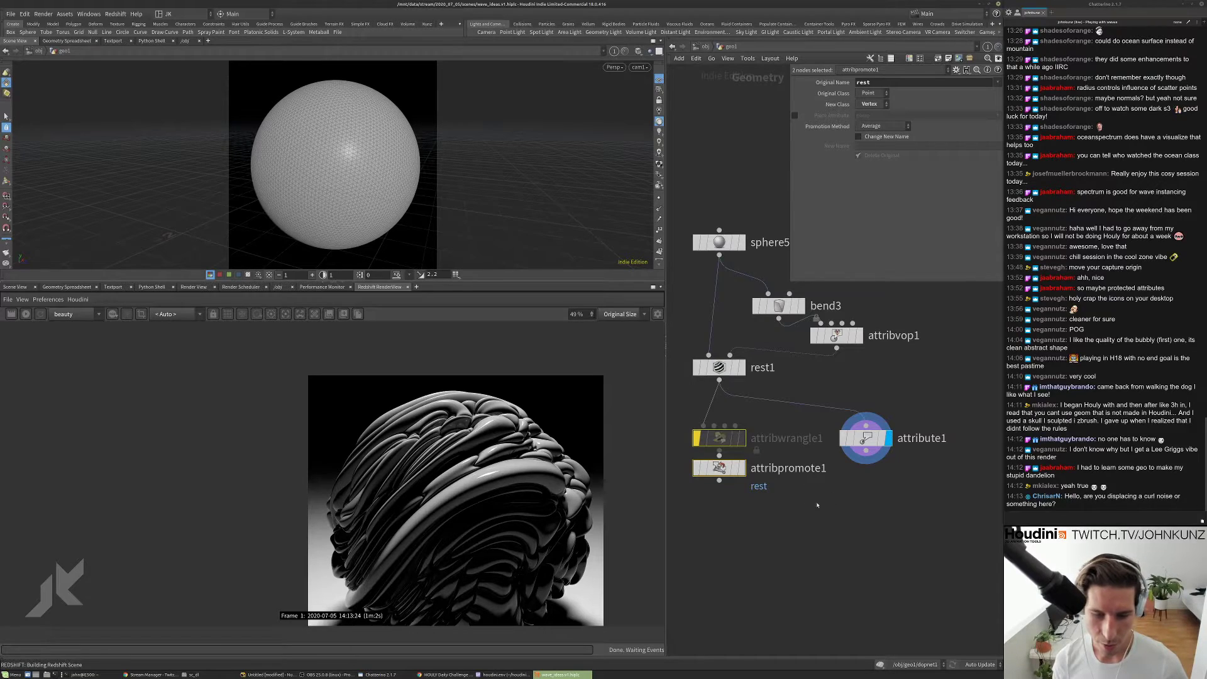
- Move the bend3 node directly above attribvop1 to tidy the network, and view the whole rendered sphere
middle_click_drag(886, 389, 913, 398)
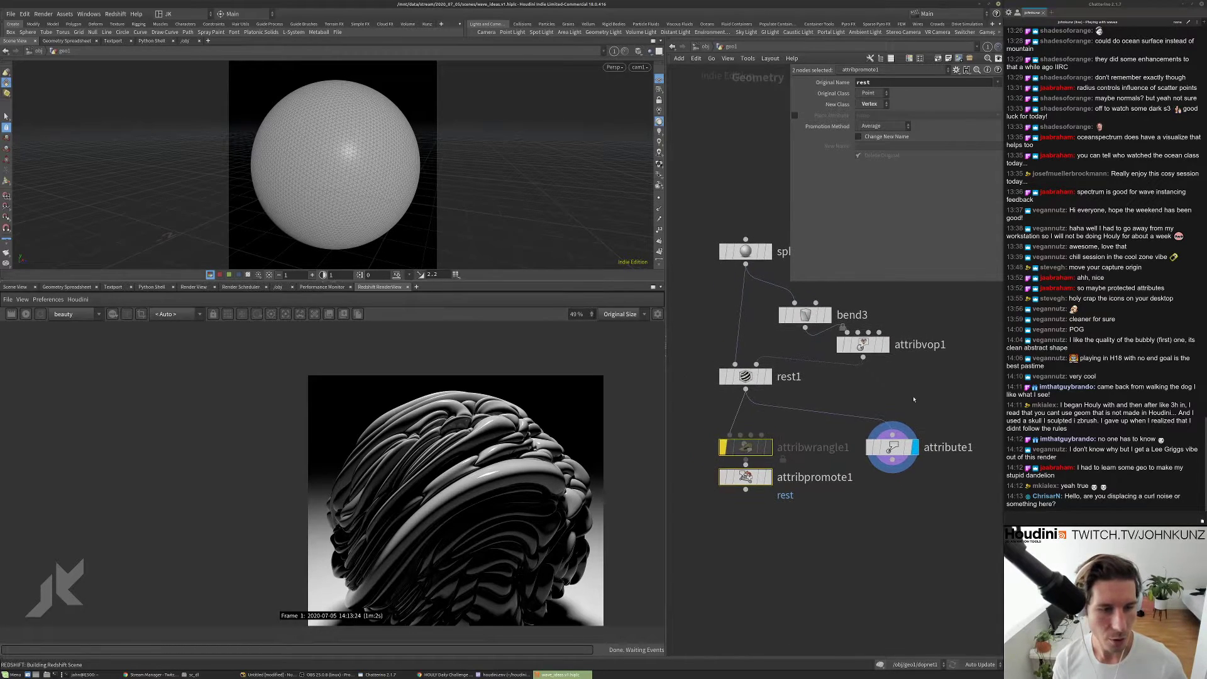
left_click_drag(815, 320, 861, 306)
left_click(897, 384)
scroll(408, 426, "down", 1)
scroll(407, 426, "down", 2)
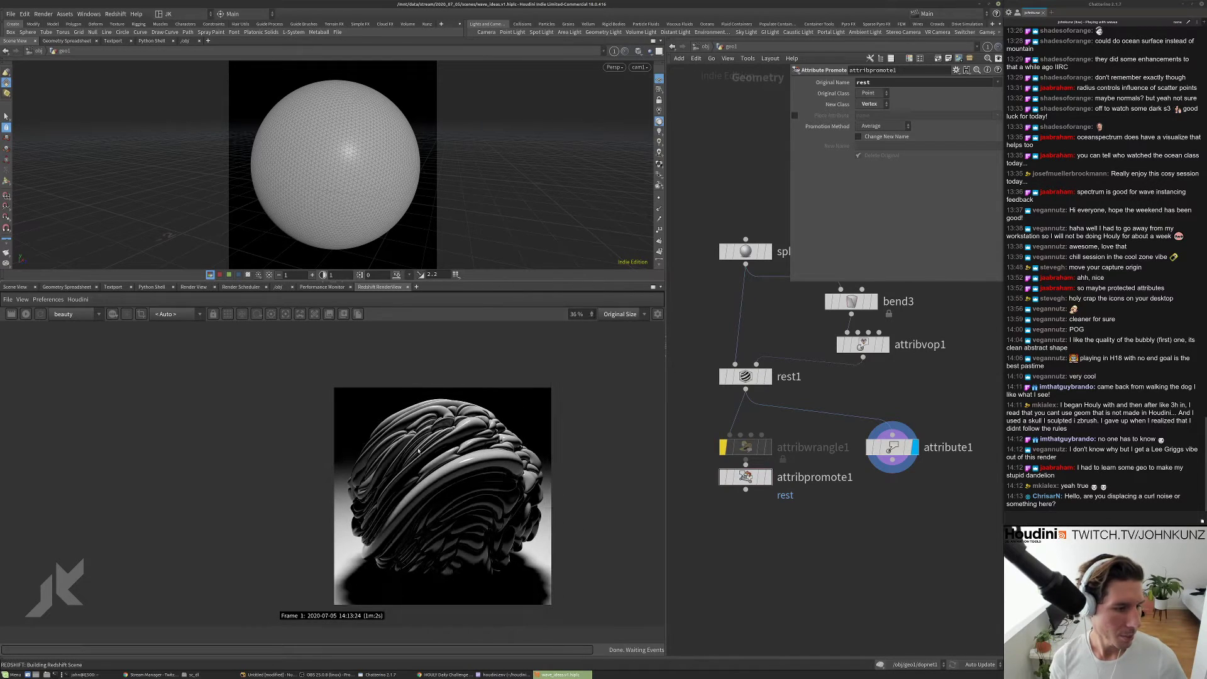
- Examine the rest-position setup in geo1: the bend3 twist, attribvop1's curl noise network, rest1 and the attribute1 rename settings
left_click(886, 345)
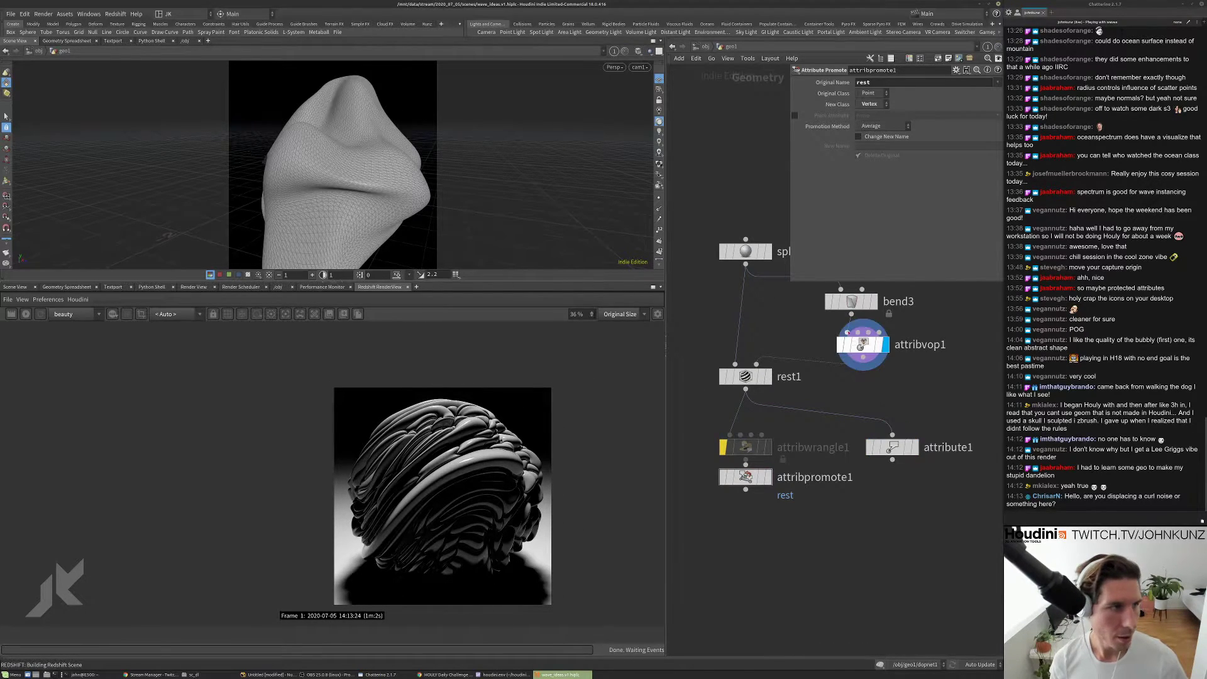
left_click(873, 302)
left_click(850, 302)
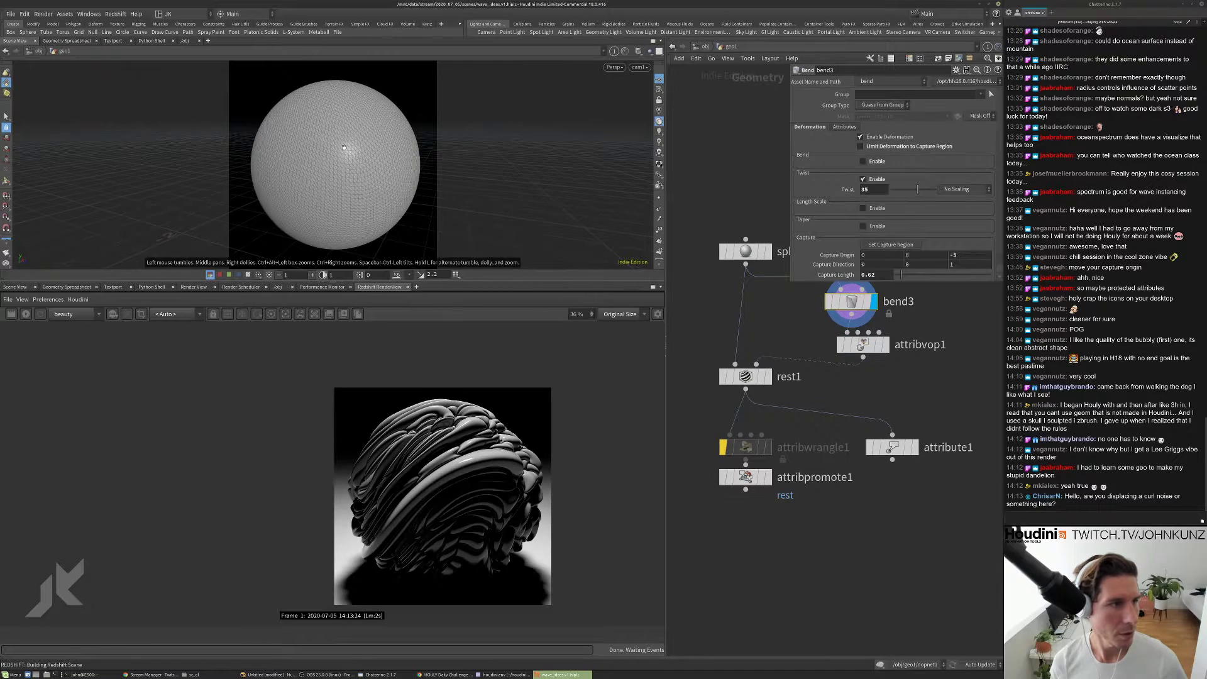
key("Down")
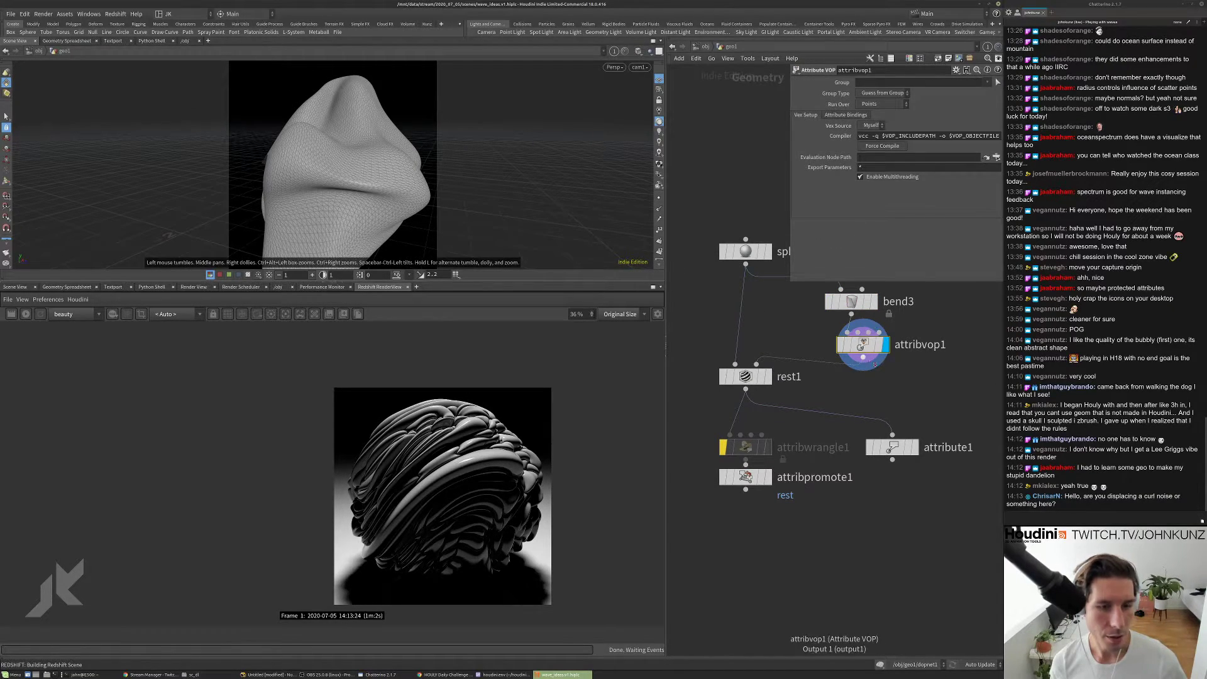
double_click(875, 363)
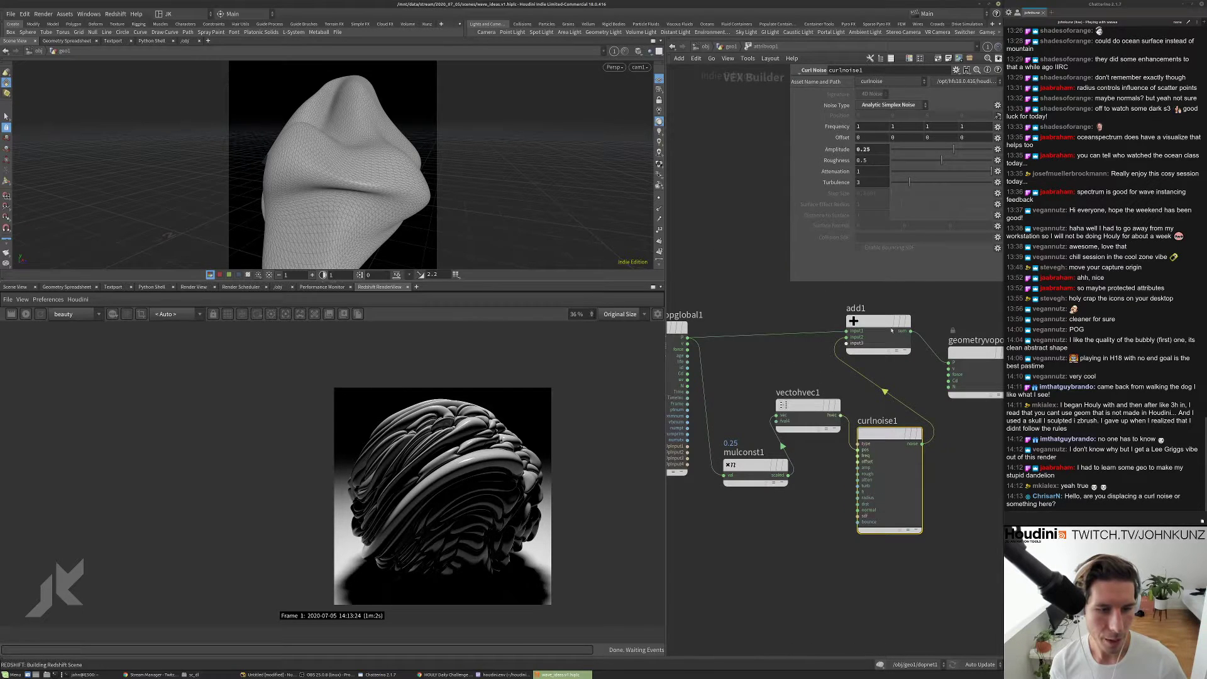
left_click(726, 48)
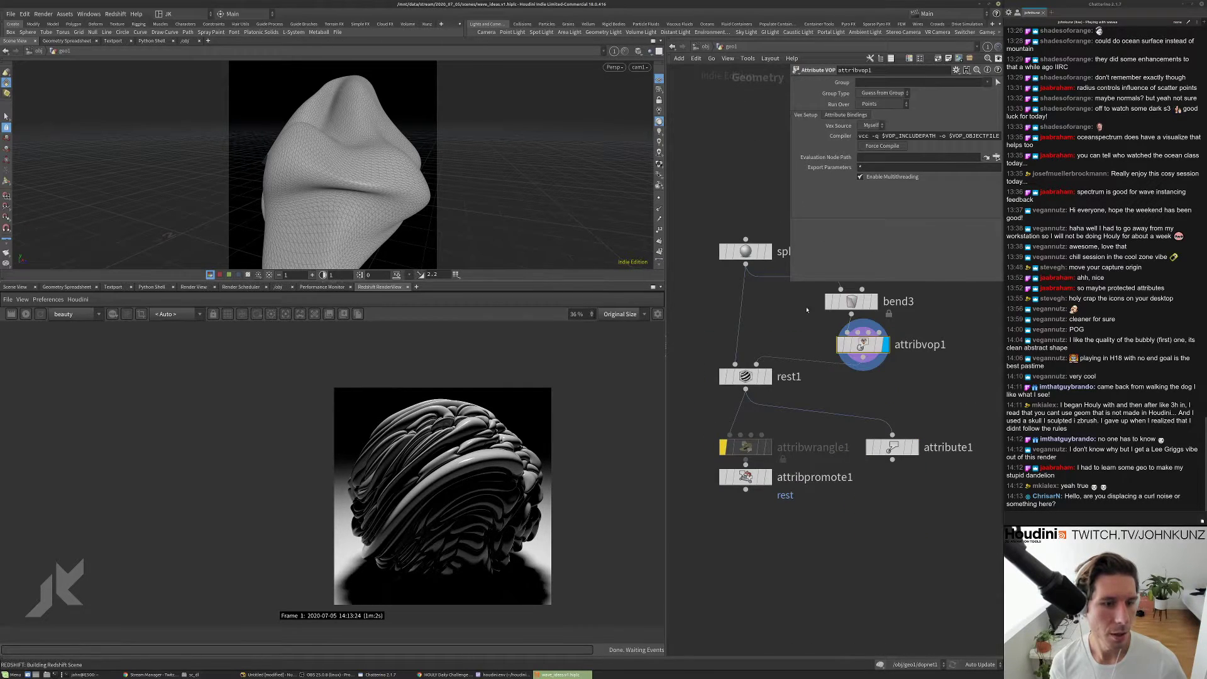
left_click(767, 376)
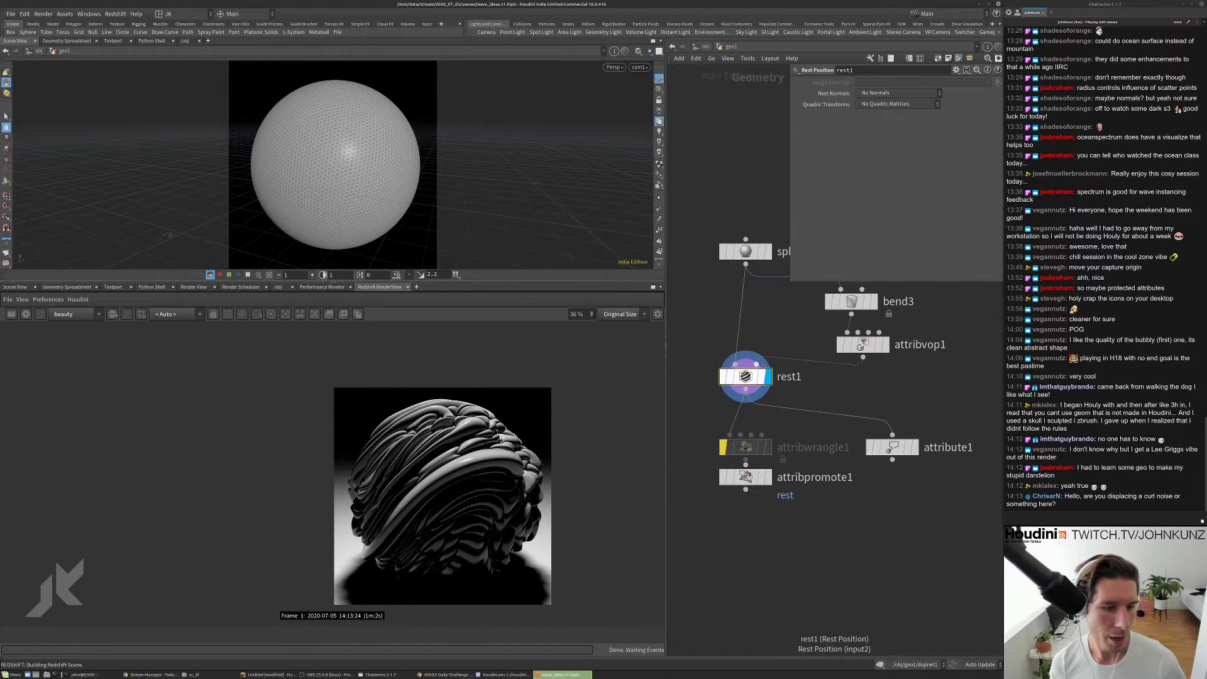
left_click(915, 450)
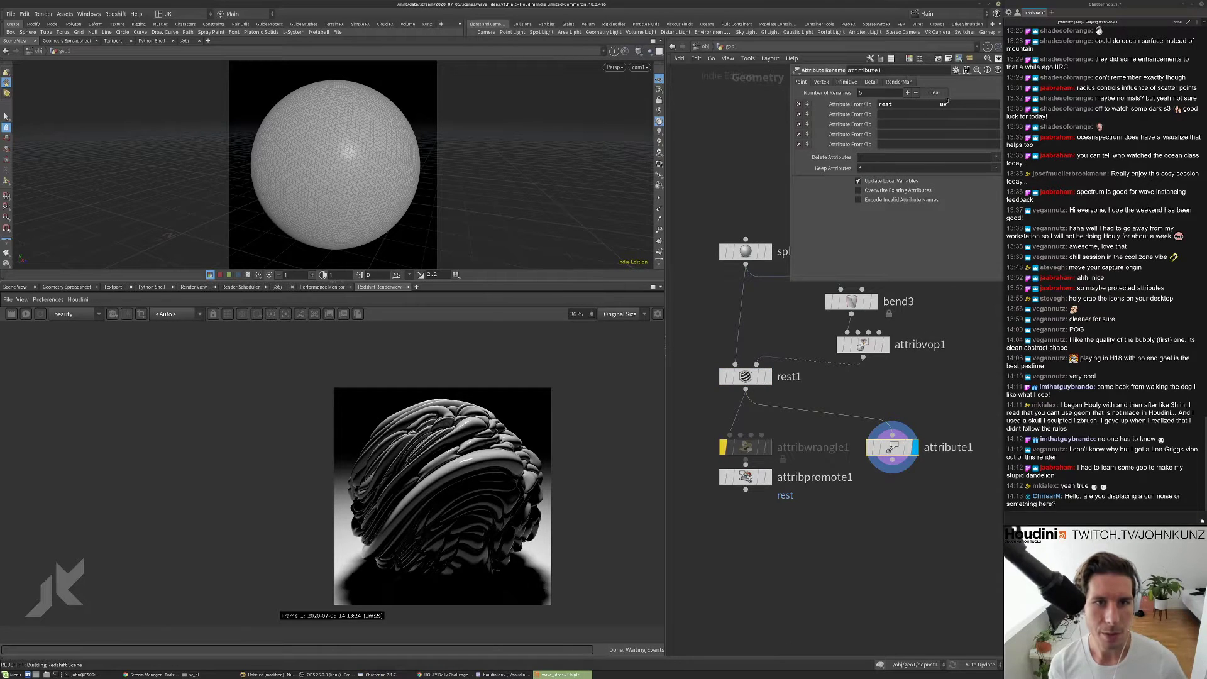
- In the Redshift material network, set the MaxonNoise1 input source to Object and render the displaced sphere
left_click(704, 47)
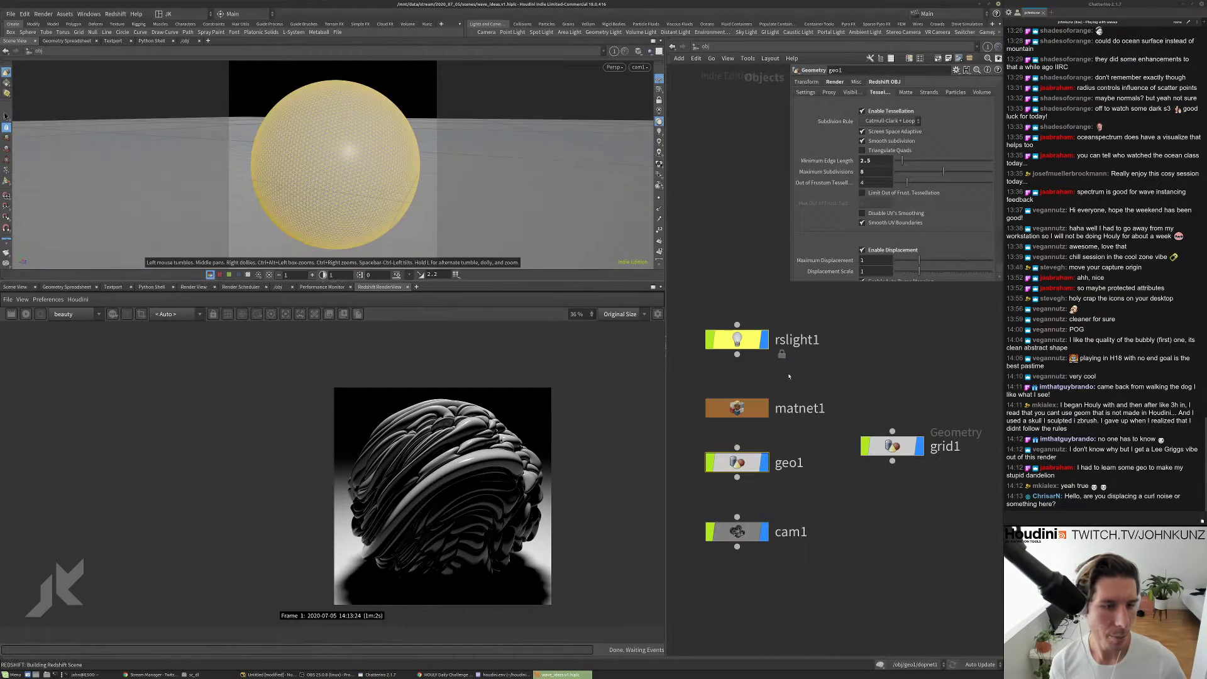
double_click(732, 408)
double_click(823, 355)
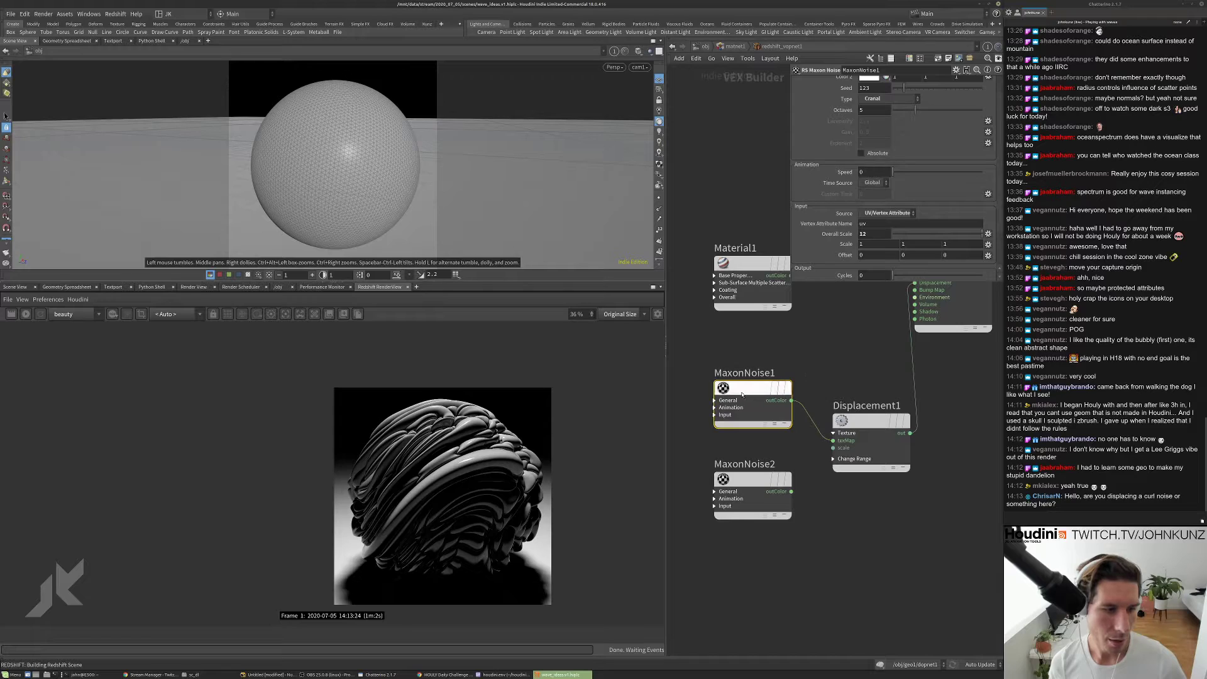
left_click(886, 214)
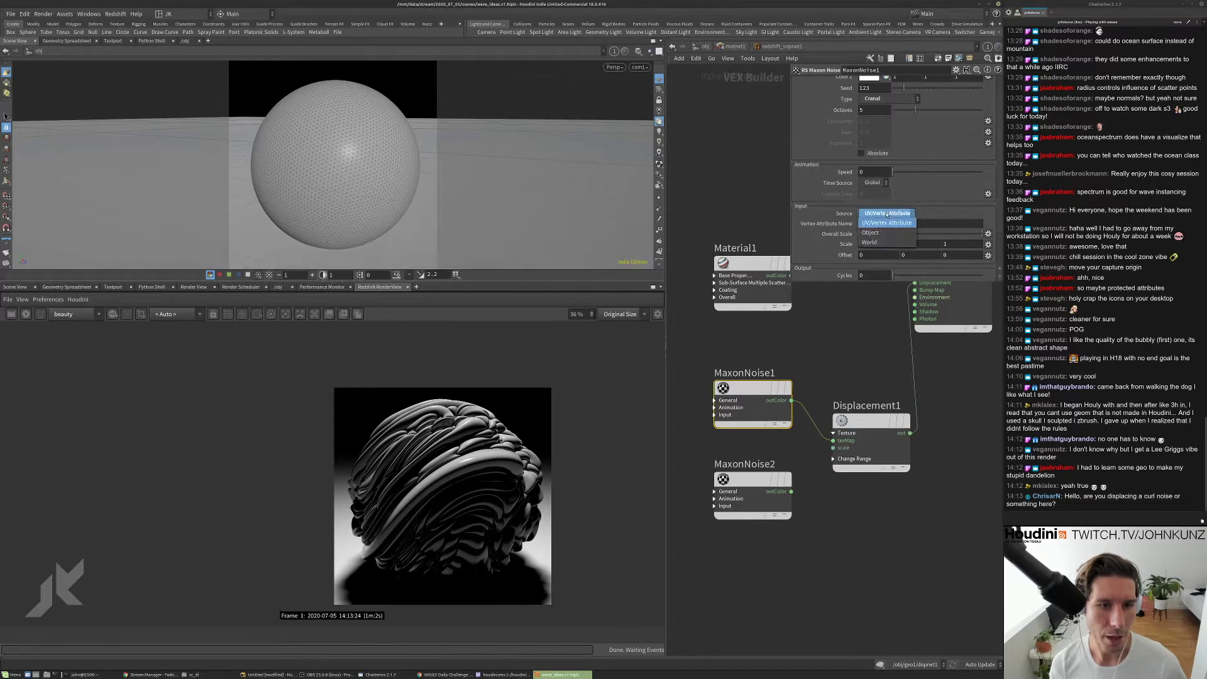
left_click(870, 233)
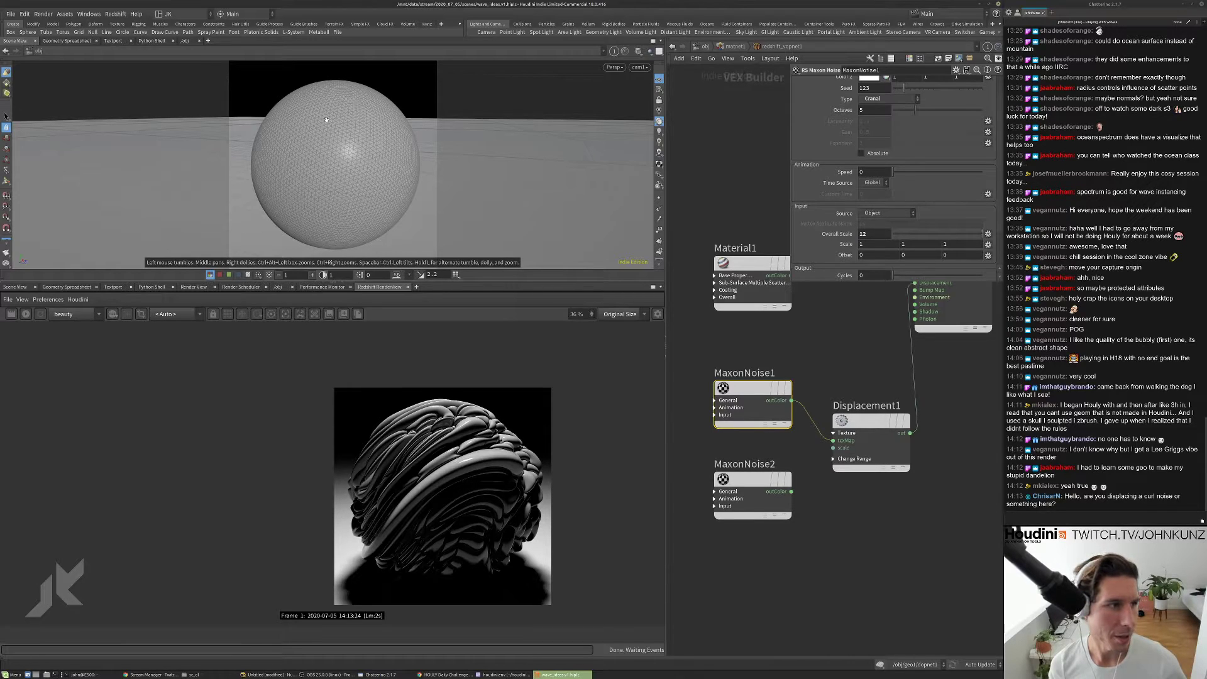
left_click(886, 213)
left_click(883, 220)
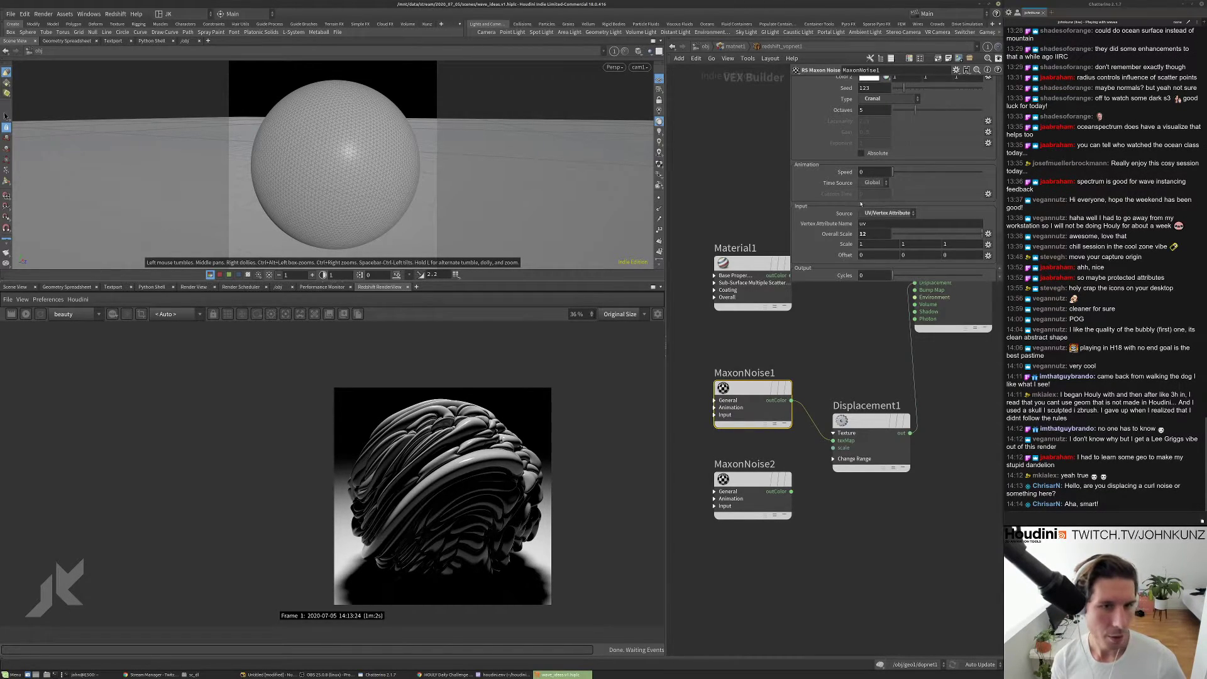
left_click(881, 215)
left_click(880, 214)
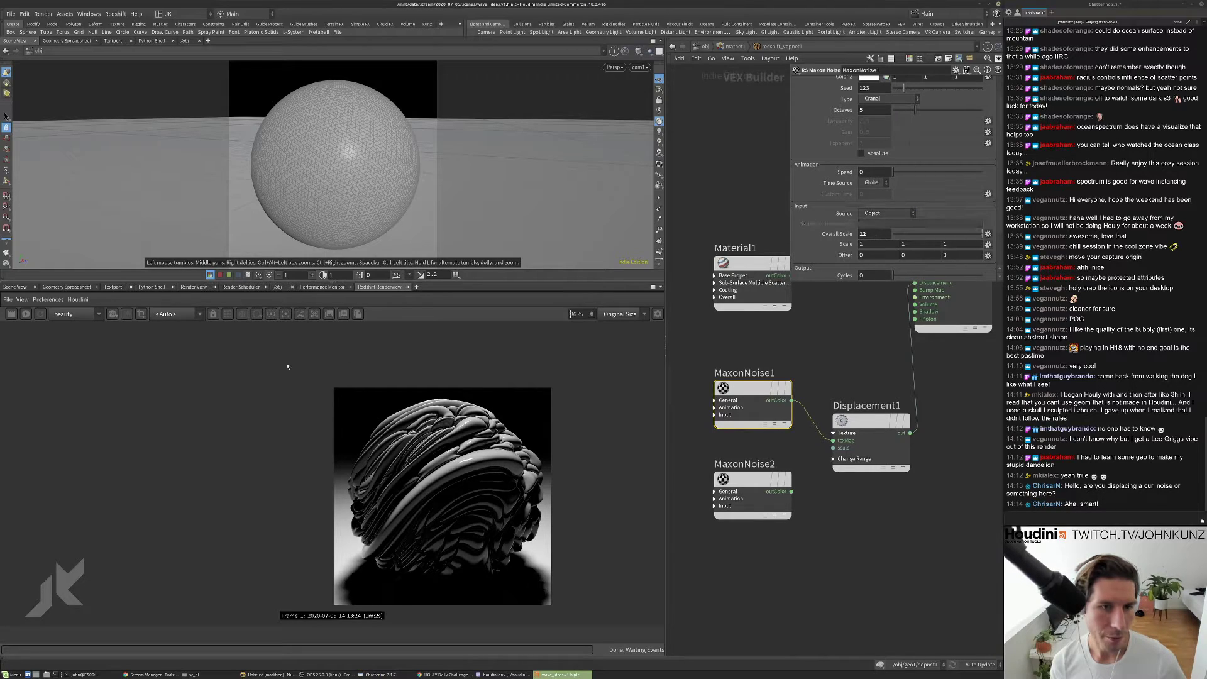
left_click(26, 313)
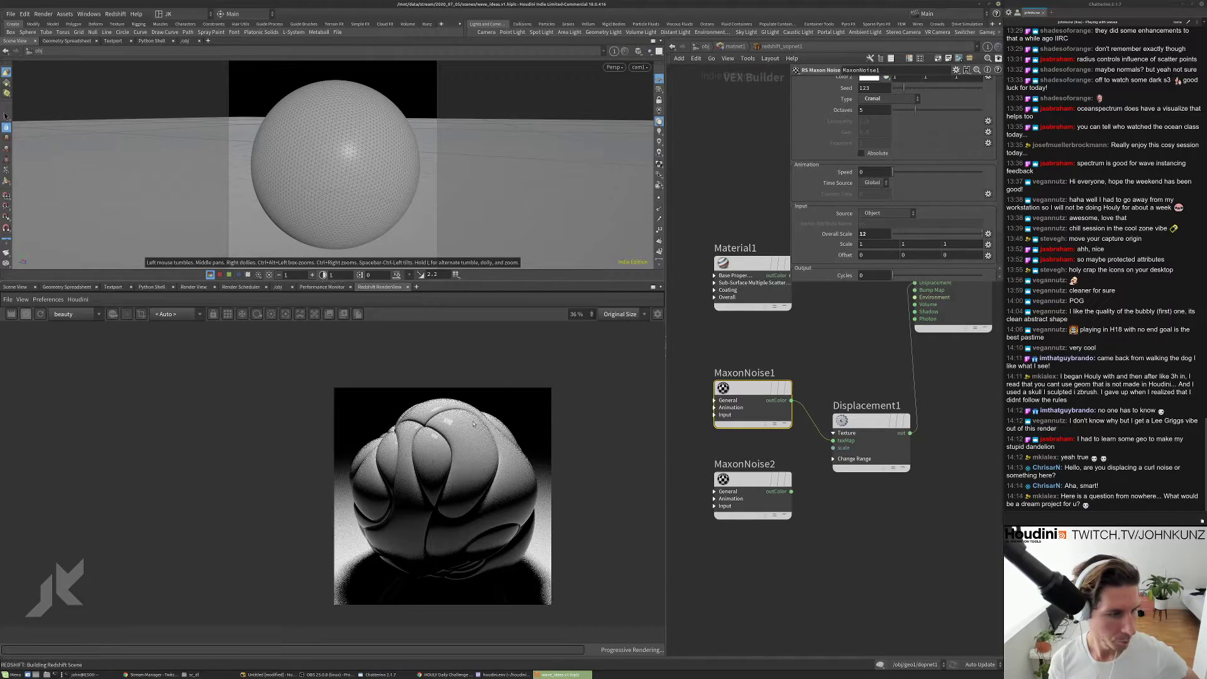
scroll(456, 436, "down", 2)
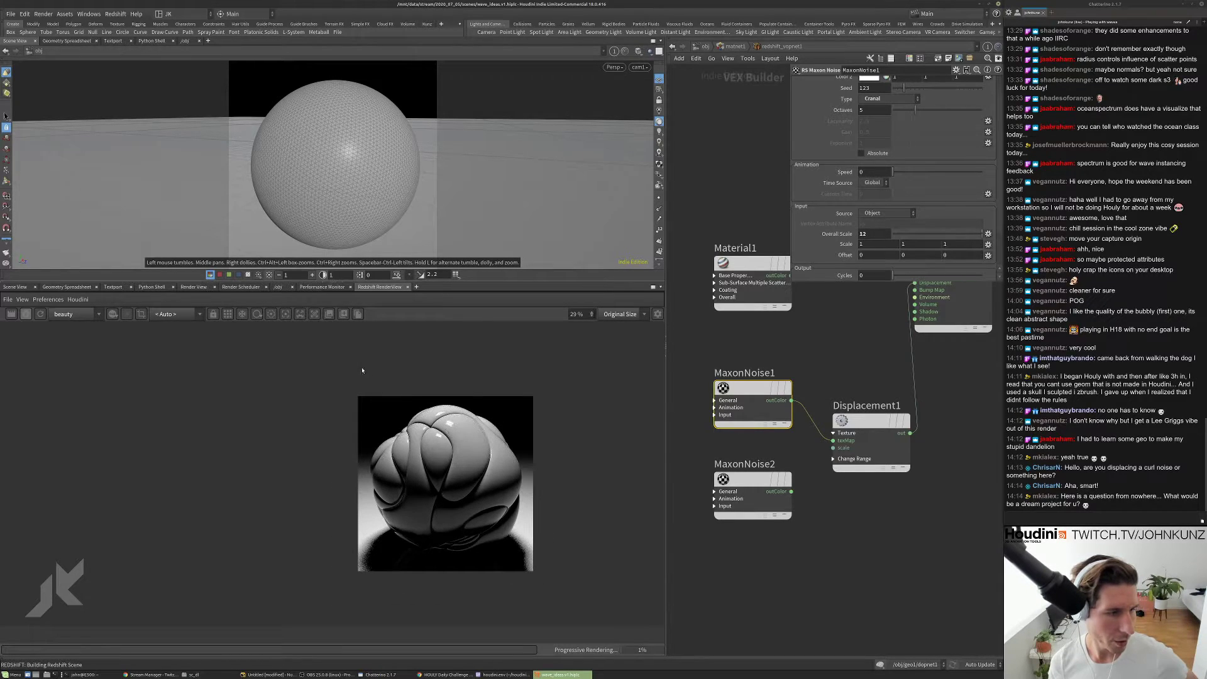
- Set the MaxonNoise1 input source to UV/Vertex Attribute and restart the Redshift render
left_click(888, 213)
left_click(886, 224)
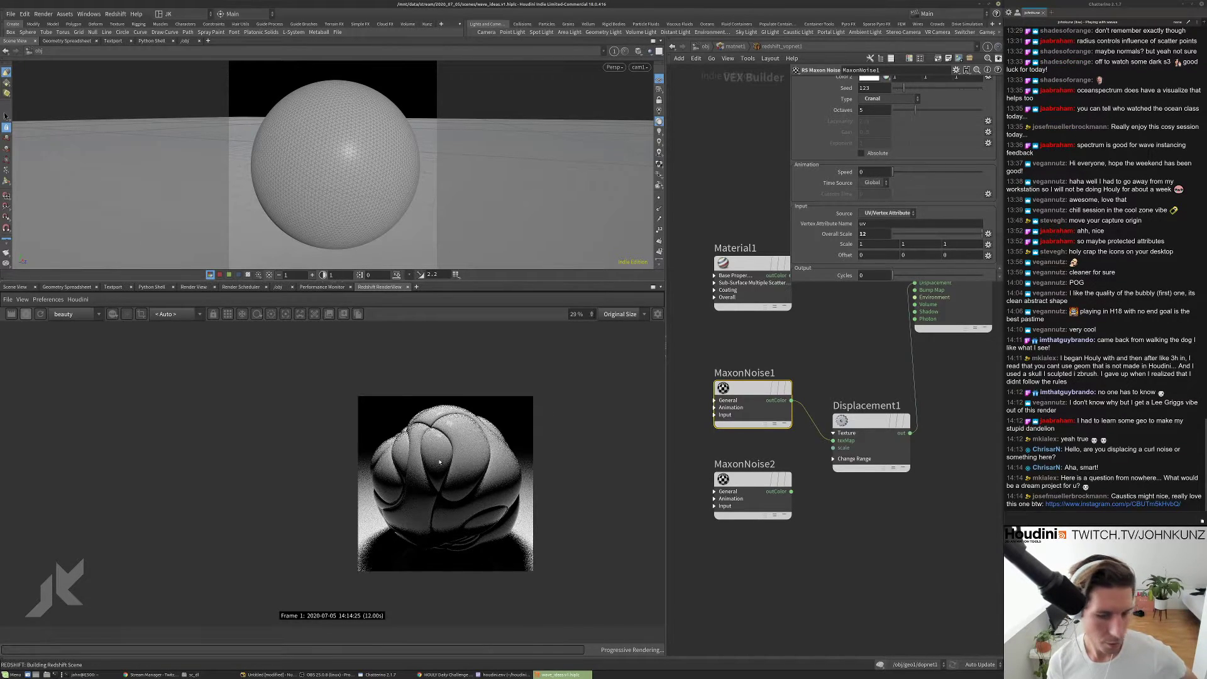
left_click(40, 313)
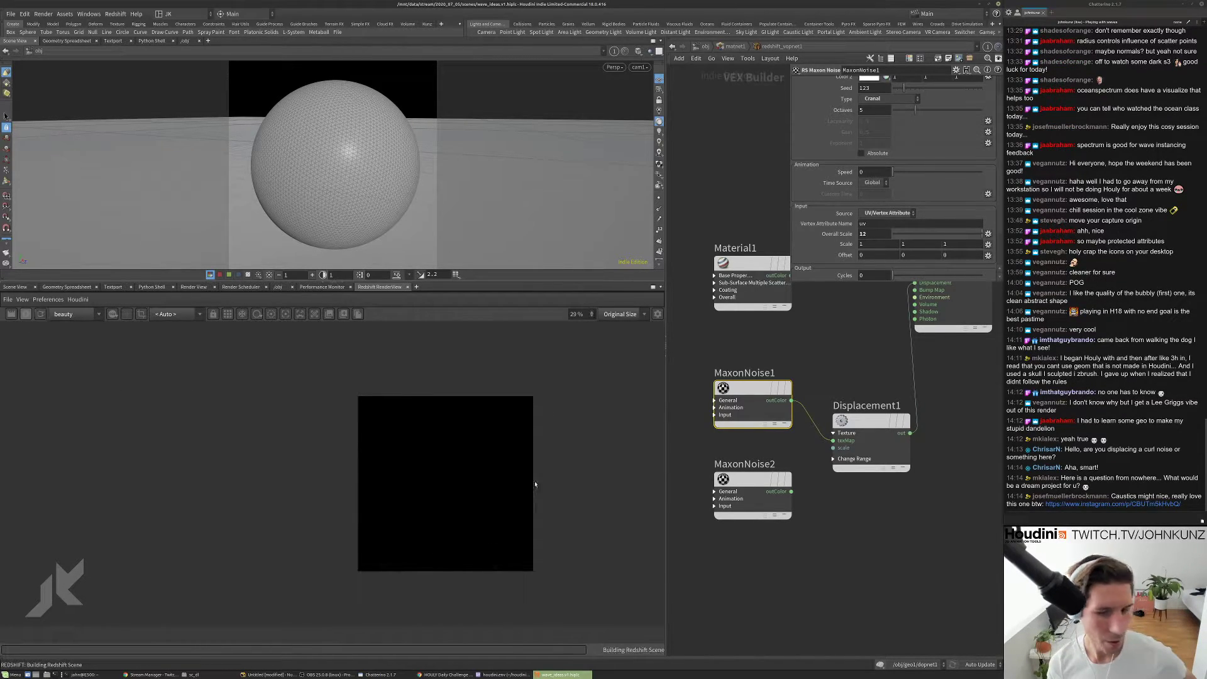
- View the Instagram caustics post linked in the chat in Firefox, close it and examine the Redshift render's surface detail
left_click(1090, 503)
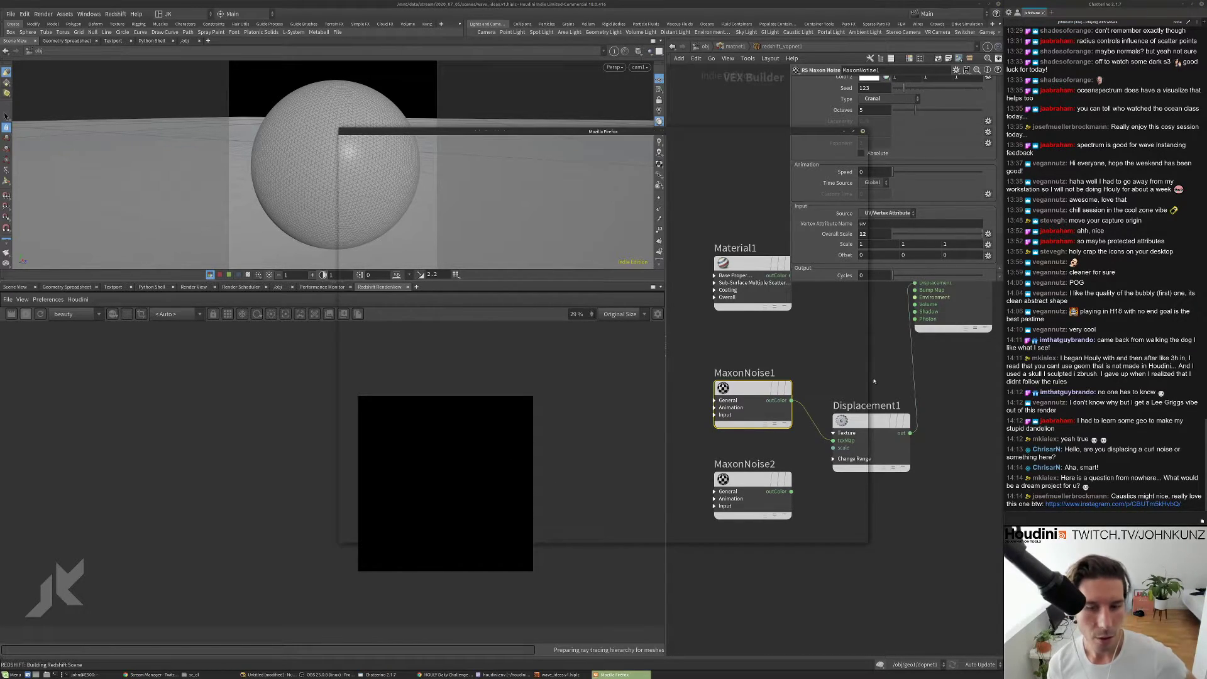
left_click_drag(697, 131, 869, 140)
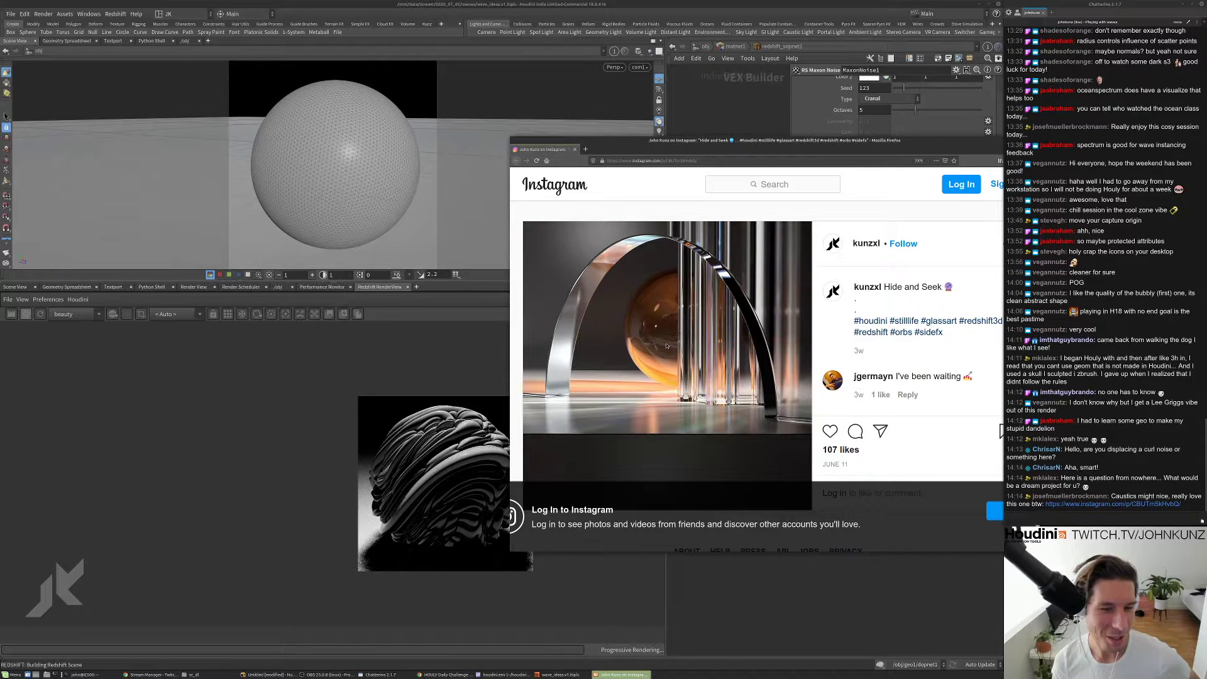
scroll(672, 333, "down", 2)
scroll(638, 307, "up", 2)
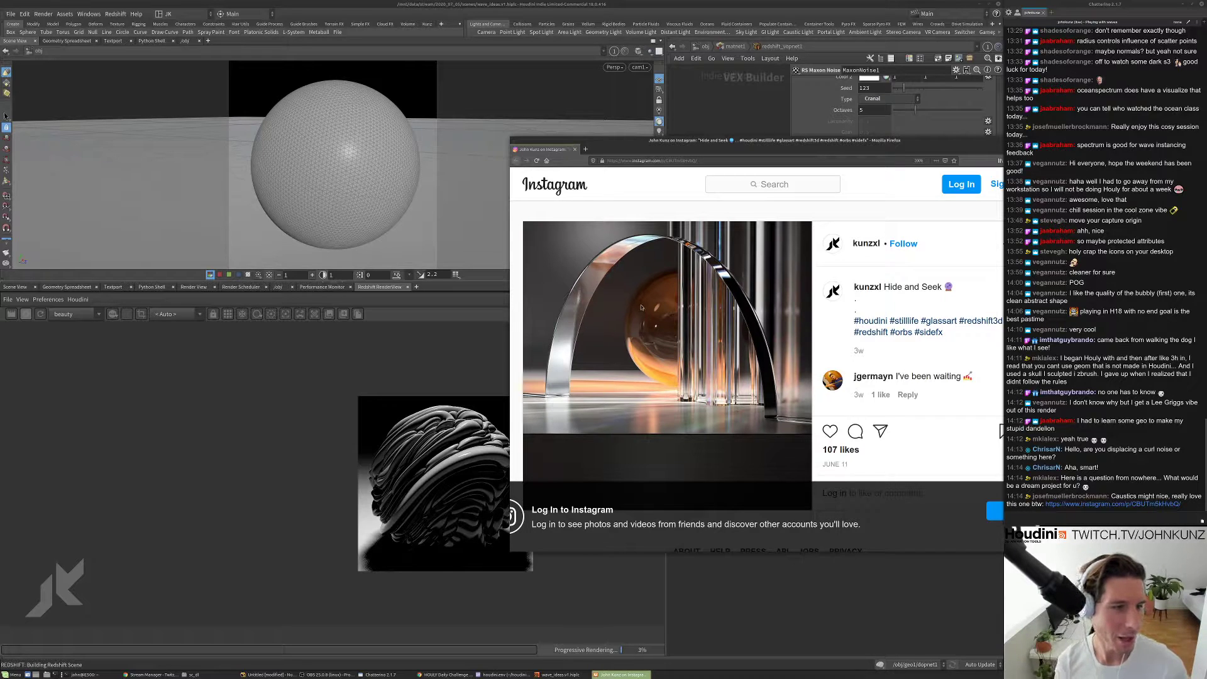
left_click_drag(949, 149, 894, 148)
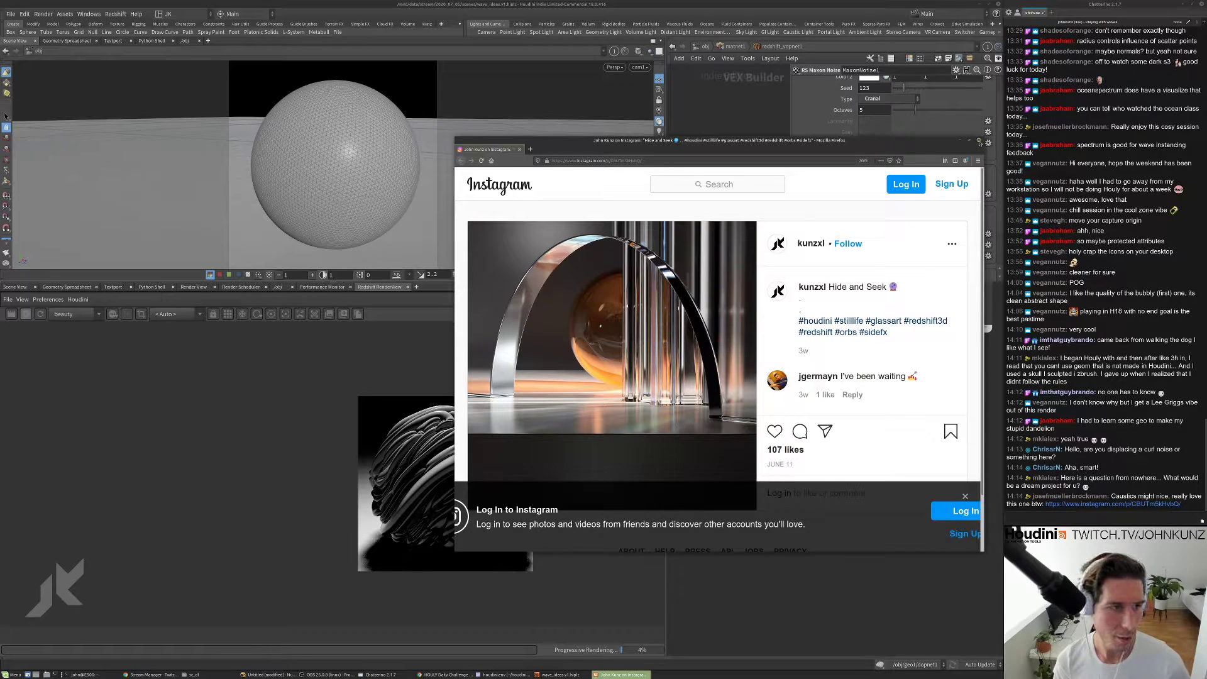
left_click(978, 142)
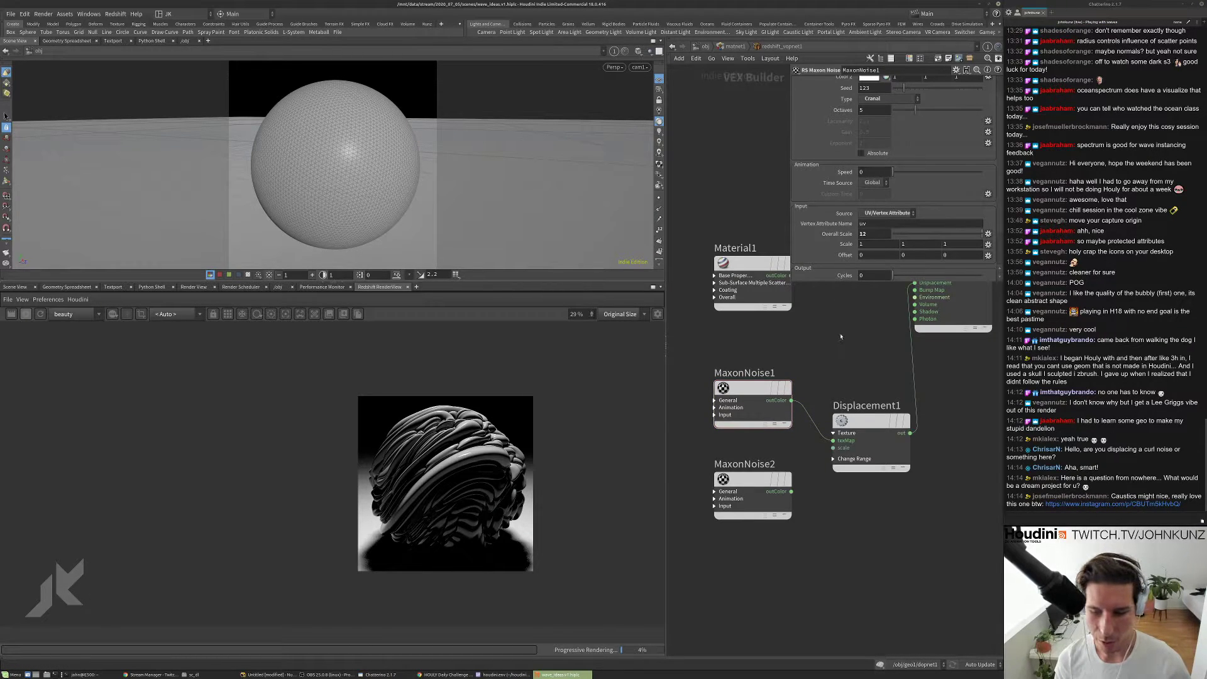
scroll(467, 535, "up", 5)
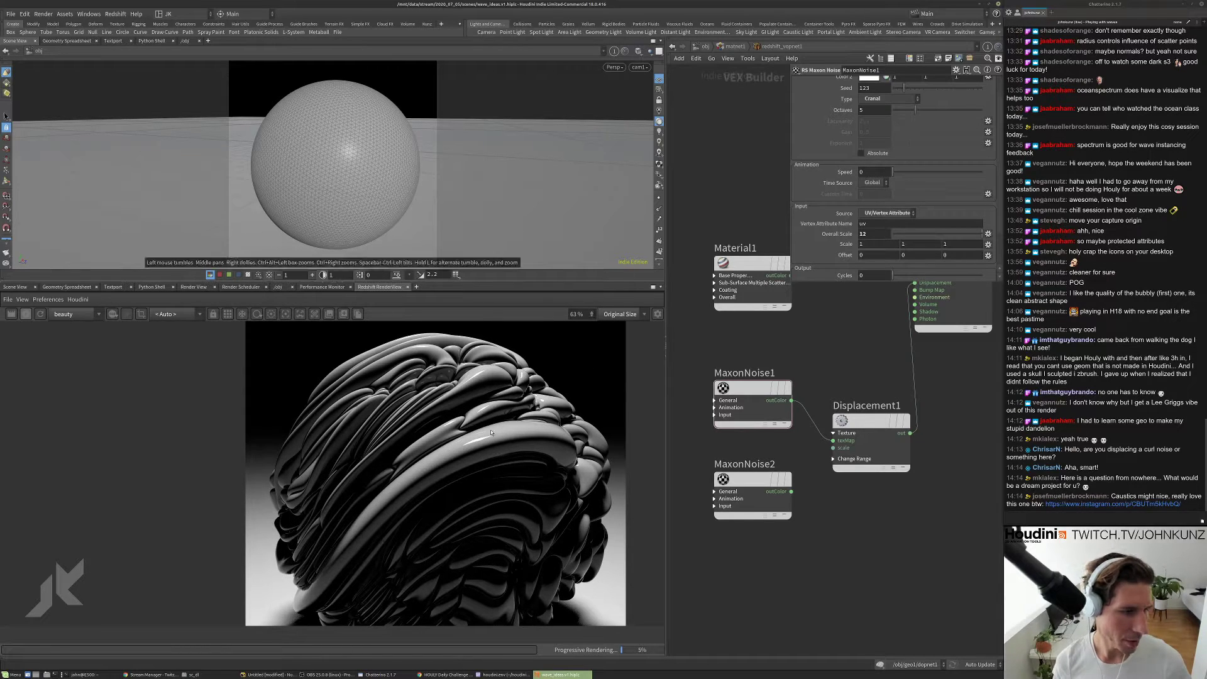
scroll(283, 550, "down", 2)
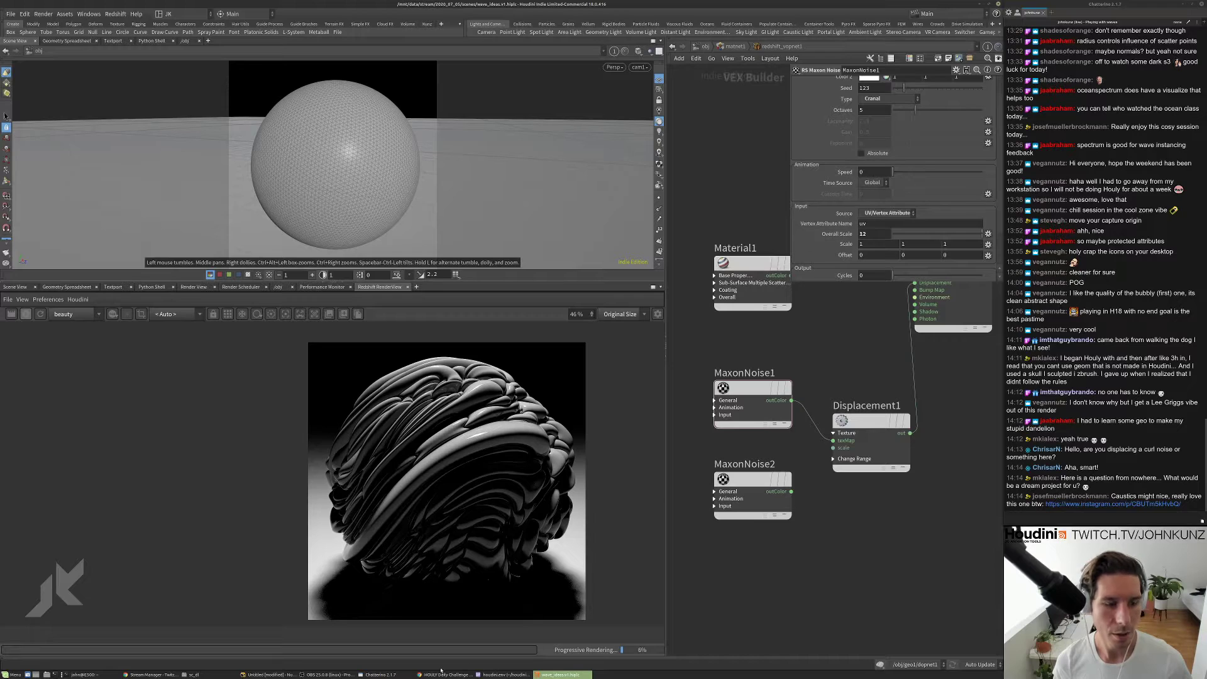
- Search Google Images for "arnold caustics" in Chrome and open the "Refractive Caustics using an Emissive Shader" guide
key("ctrl+t")
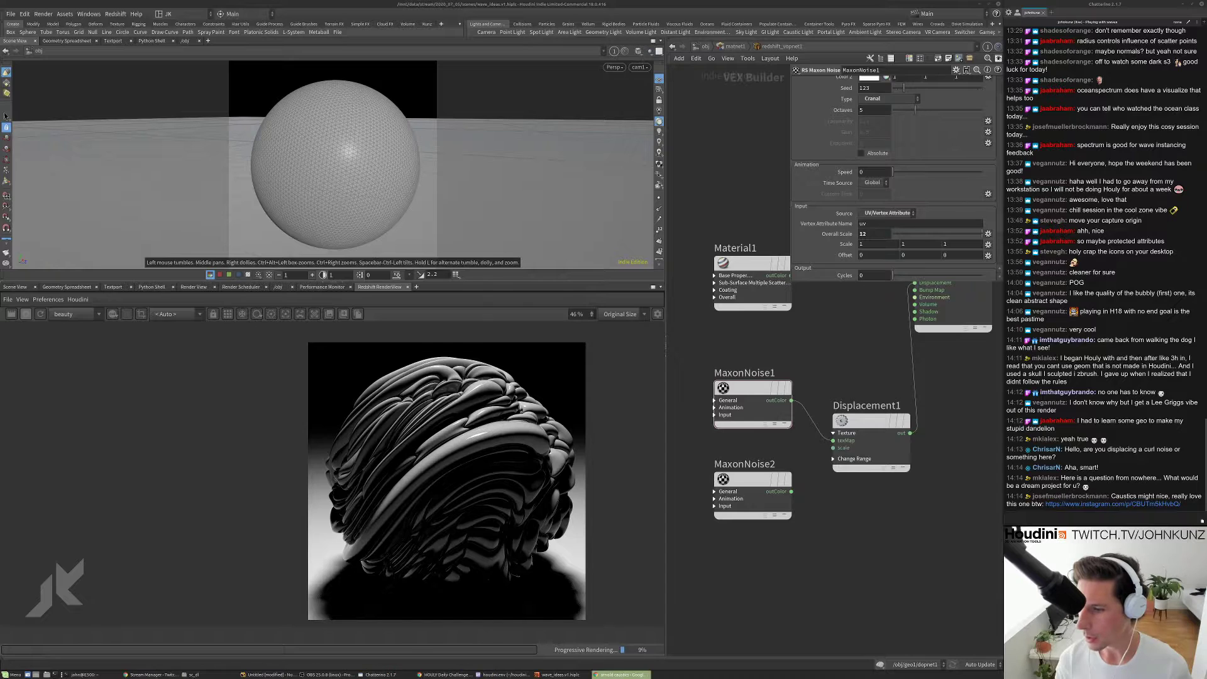
left_click_drag(1002, 241, 295, 240)
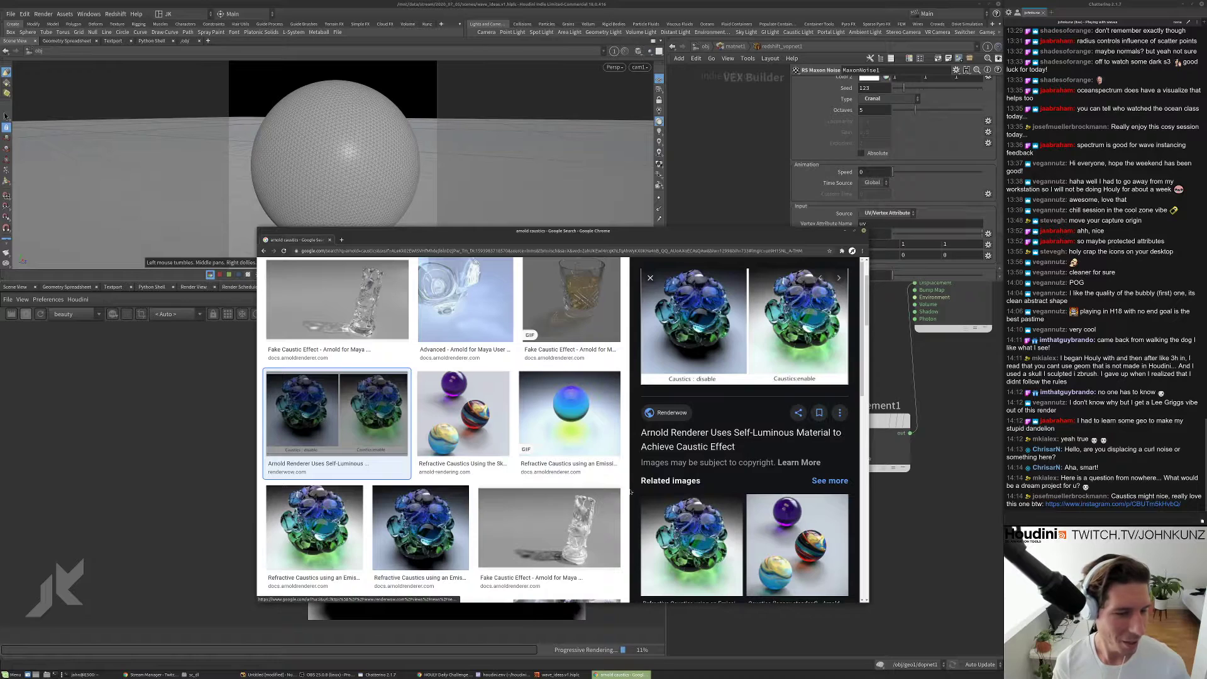
scroll(381, 433, "up", 2)
scroll(380, 433, "down", 3)
scroll(380, 433, "down", 2)
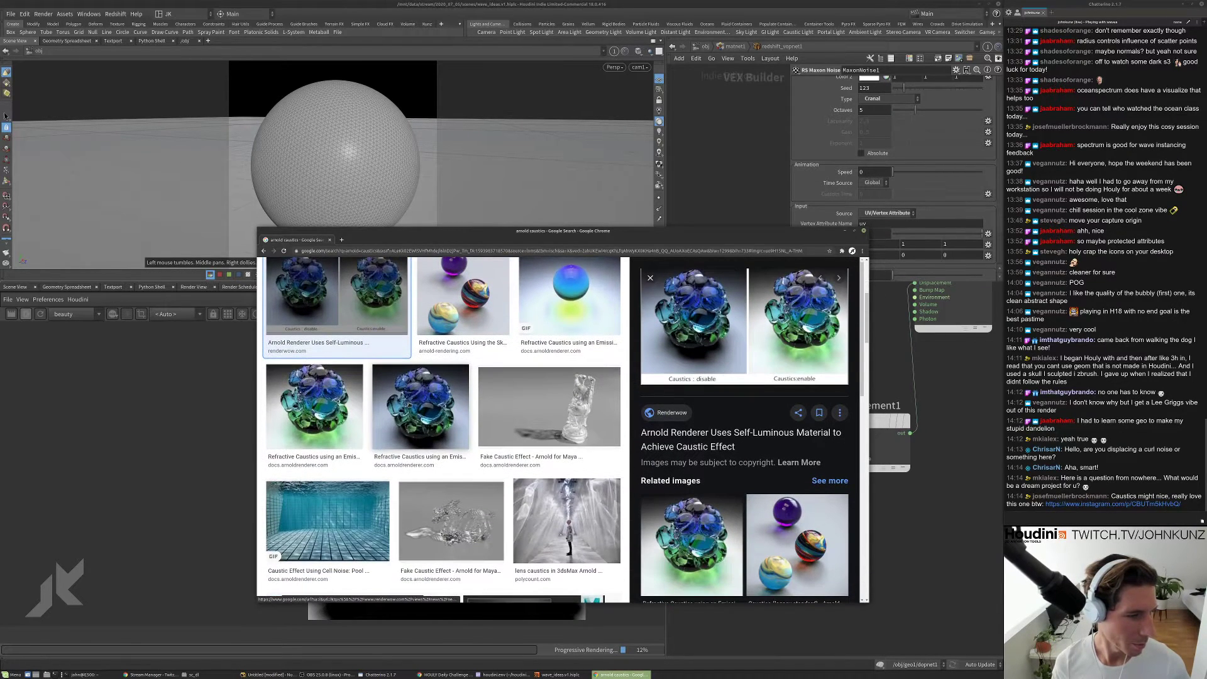
left_click(410, 407)
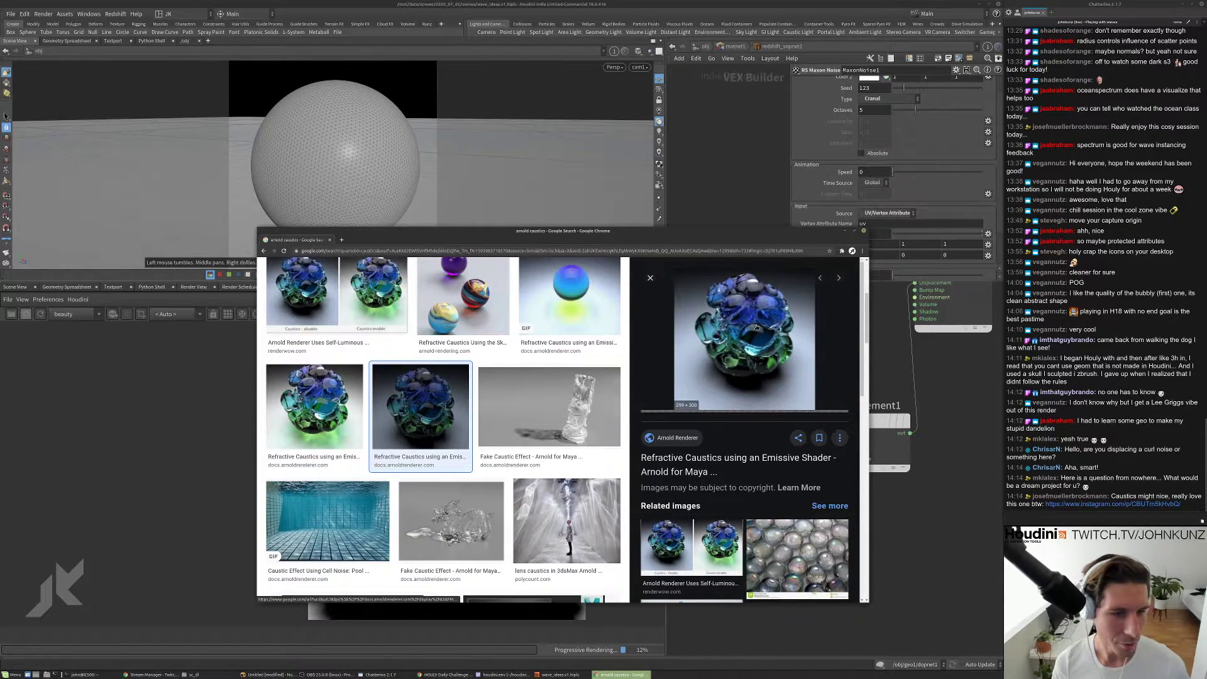
left_click(729, 457)
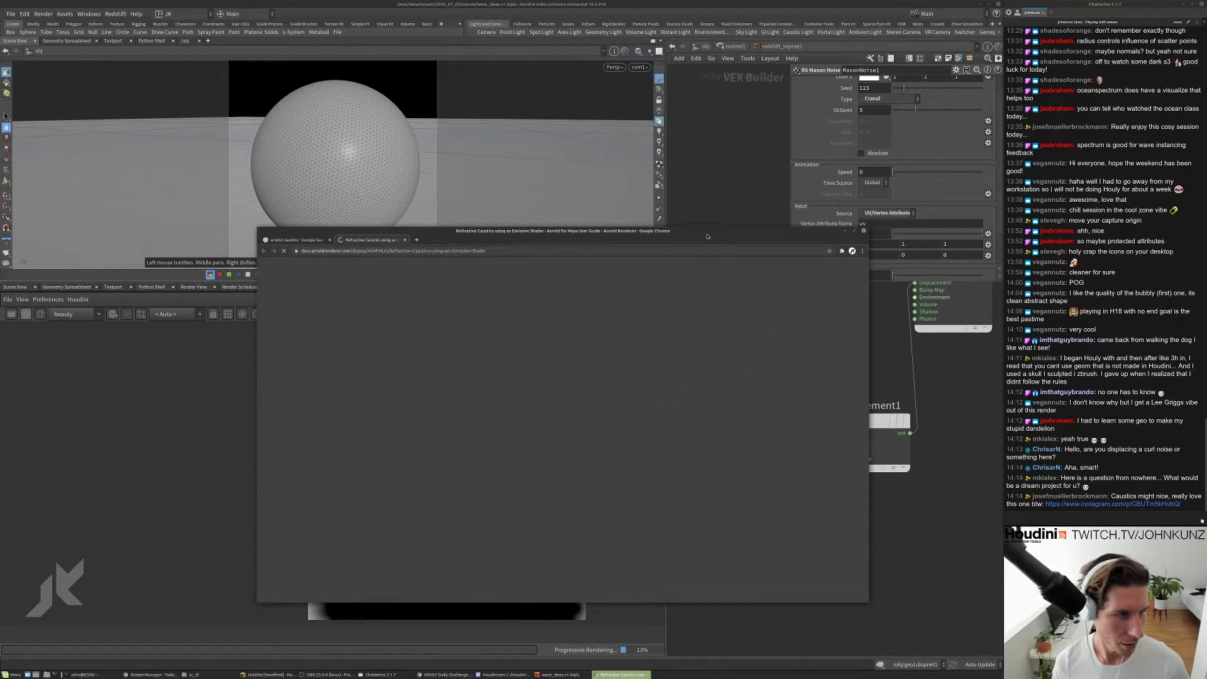
- Read the Arnold caustics guide, examining the caustics enabled/disabled comparison, the noise section and the emissive plane setup
left_click_drag(707, 232, 798, 95)
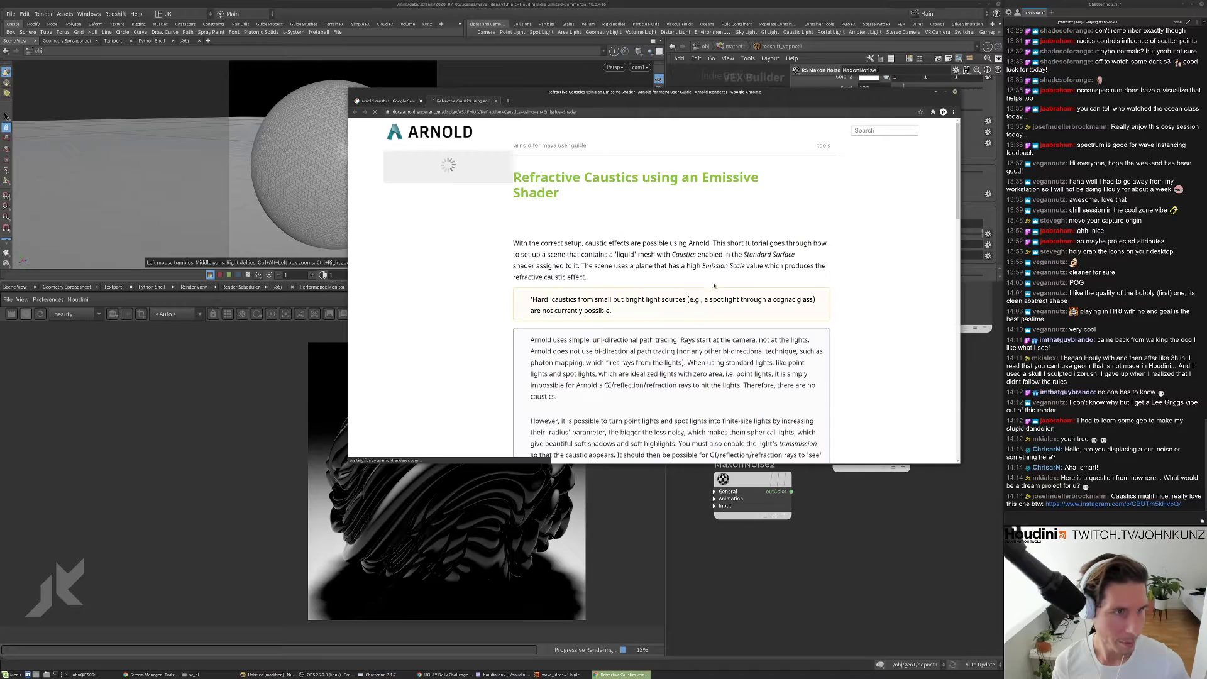
left_click_drag(948, 142, 946, 350)
scroll(713, 349, "down", 5)
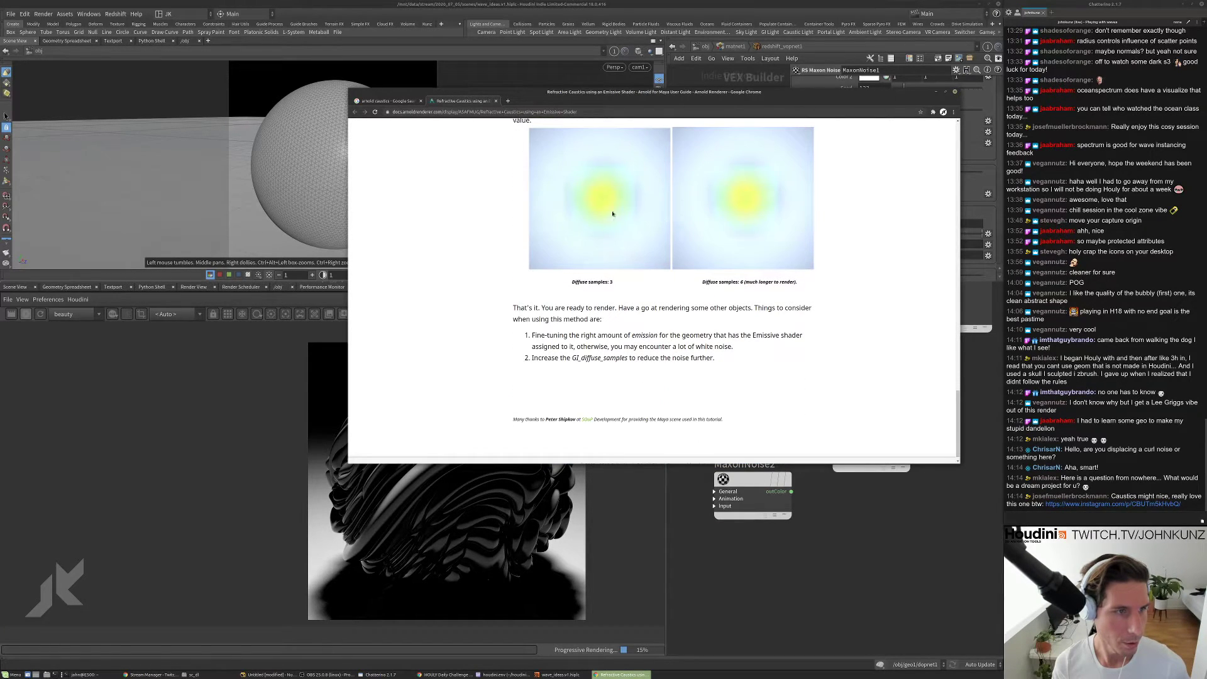
scroll(621, 218, "up", 5)
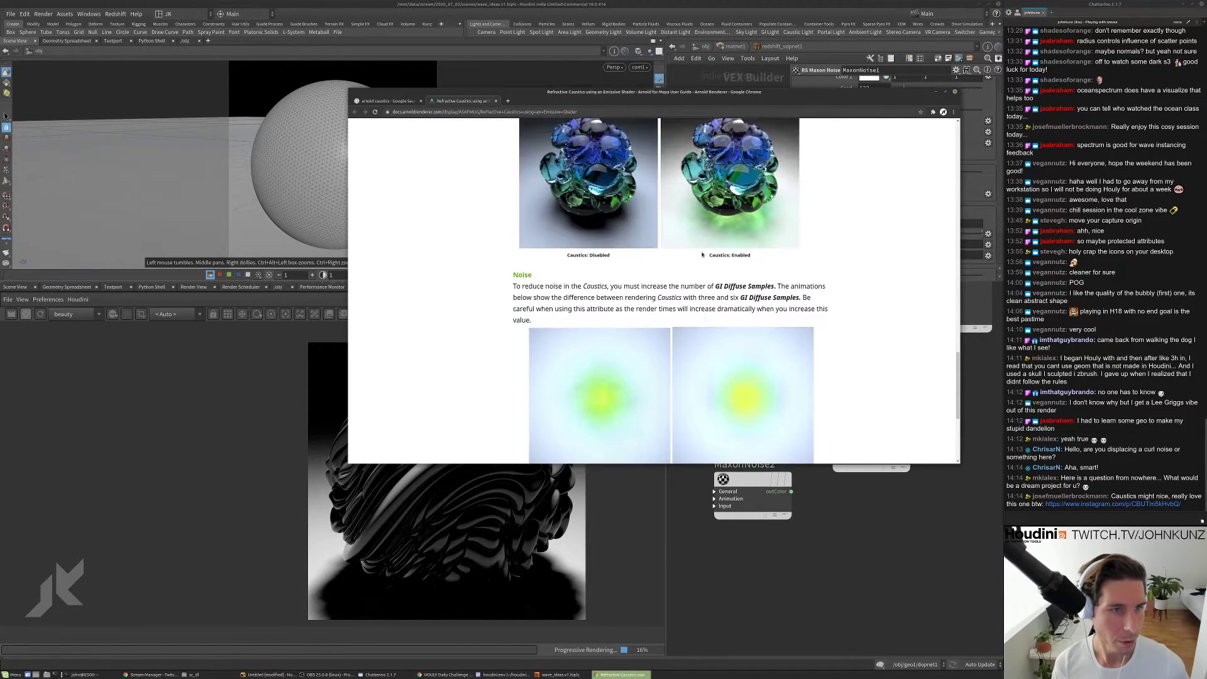
scroll(697, 193, "up", 2)
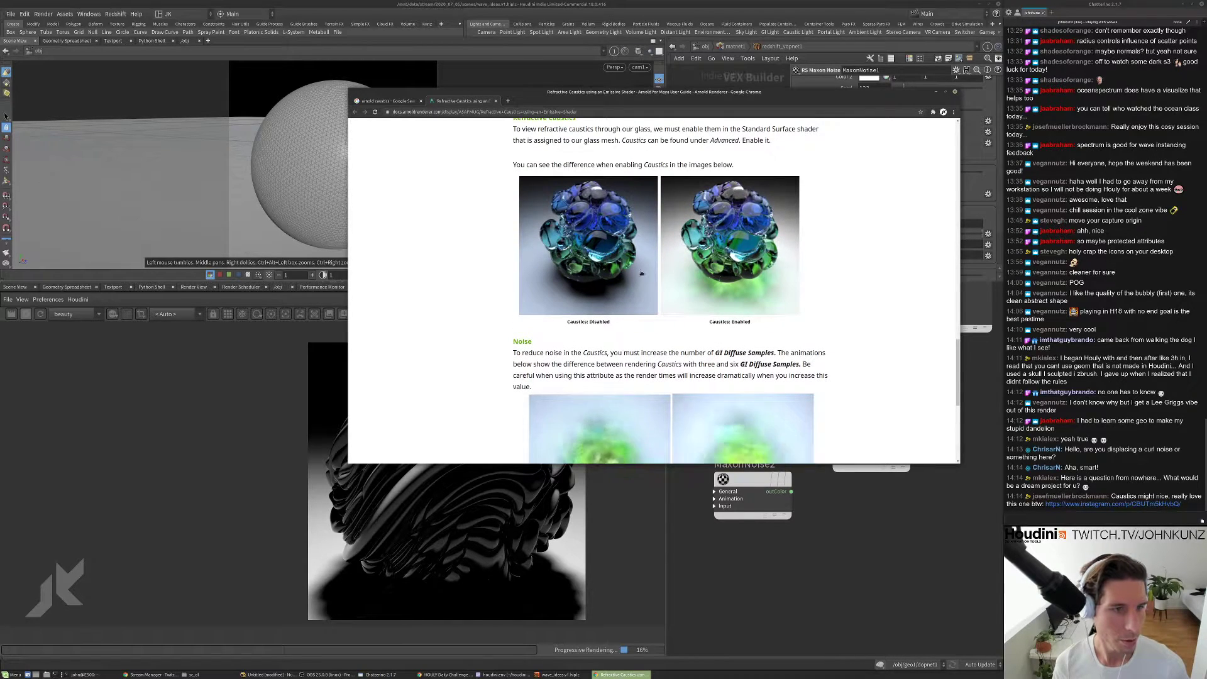
scroll(594, 279, "up", 5)
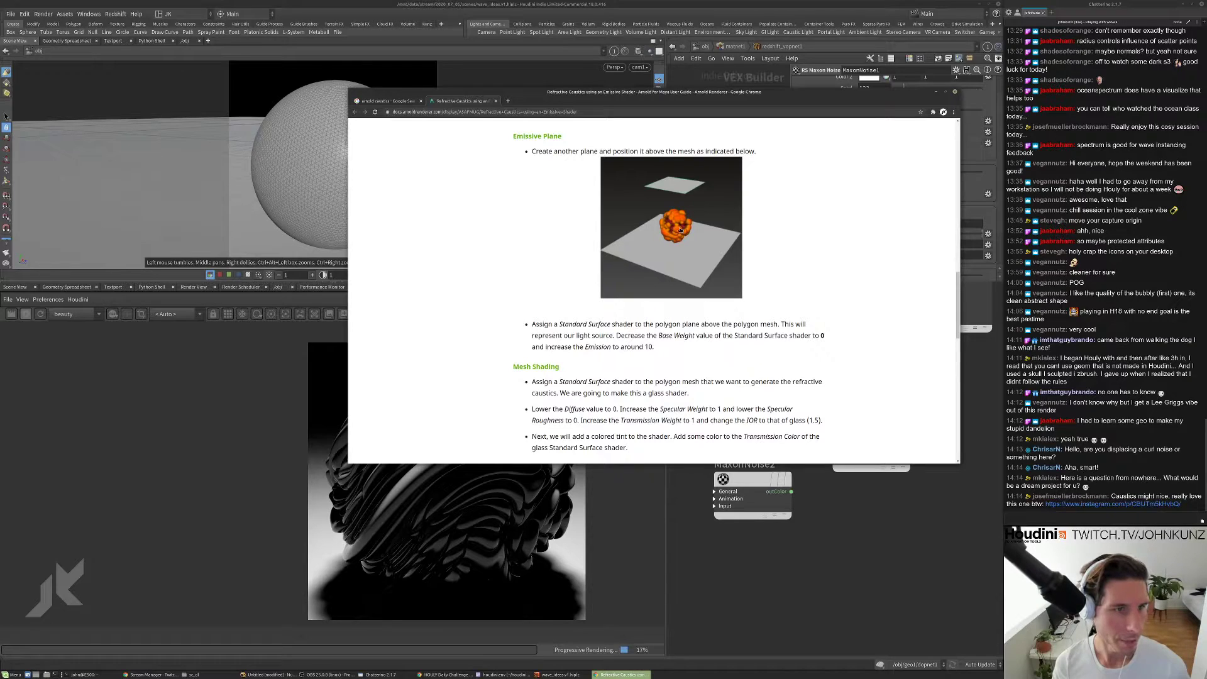
scroll(672, 252, "up", 1)
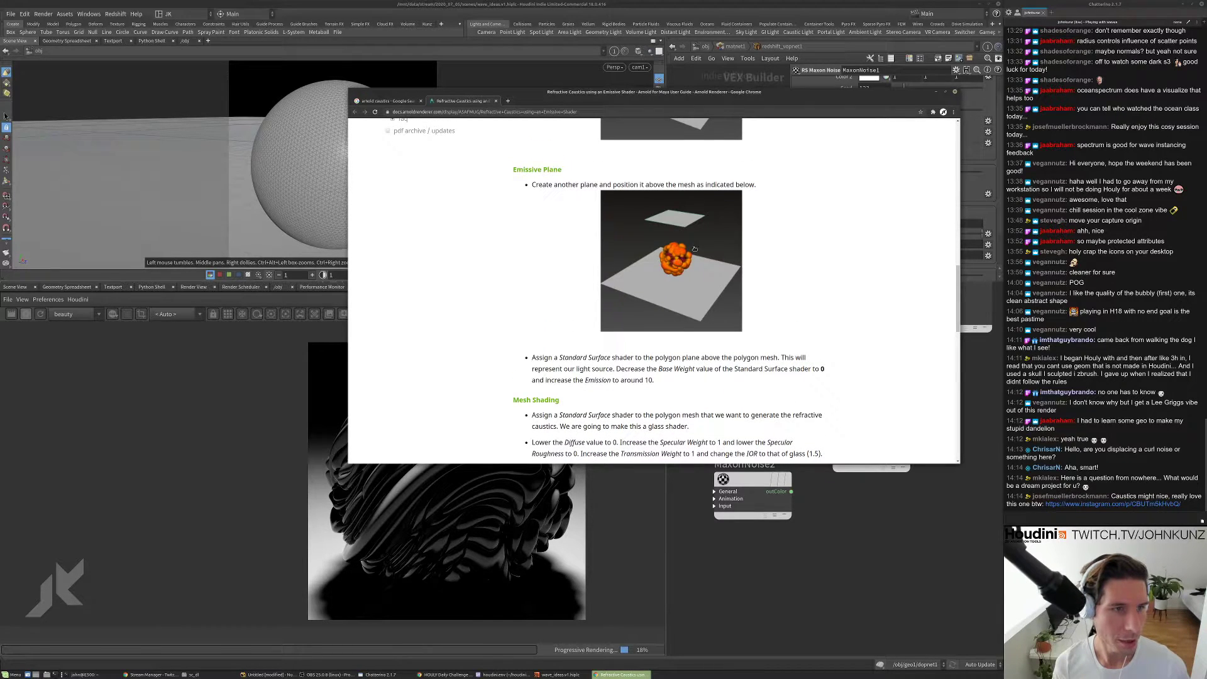
- Enlarge the emissive plane setup image in the Arnold caustics guide, then switch back to Houdini
scroll(670, 266, "up", 1)
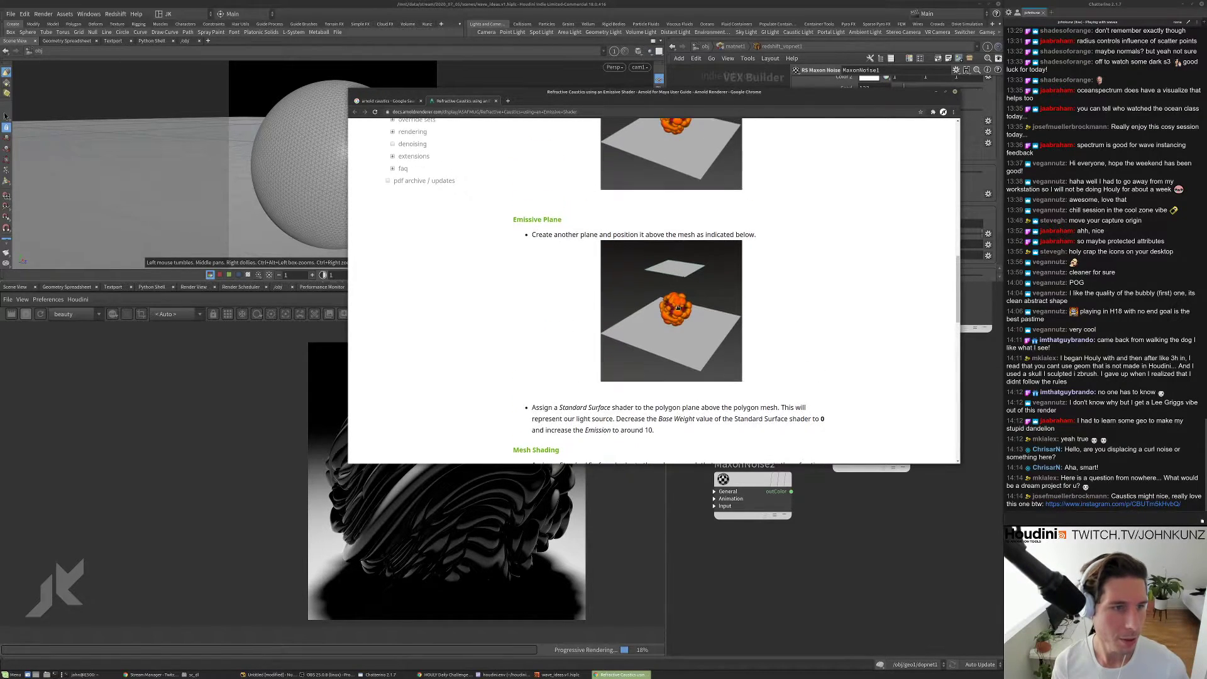
left_click(678, 298)
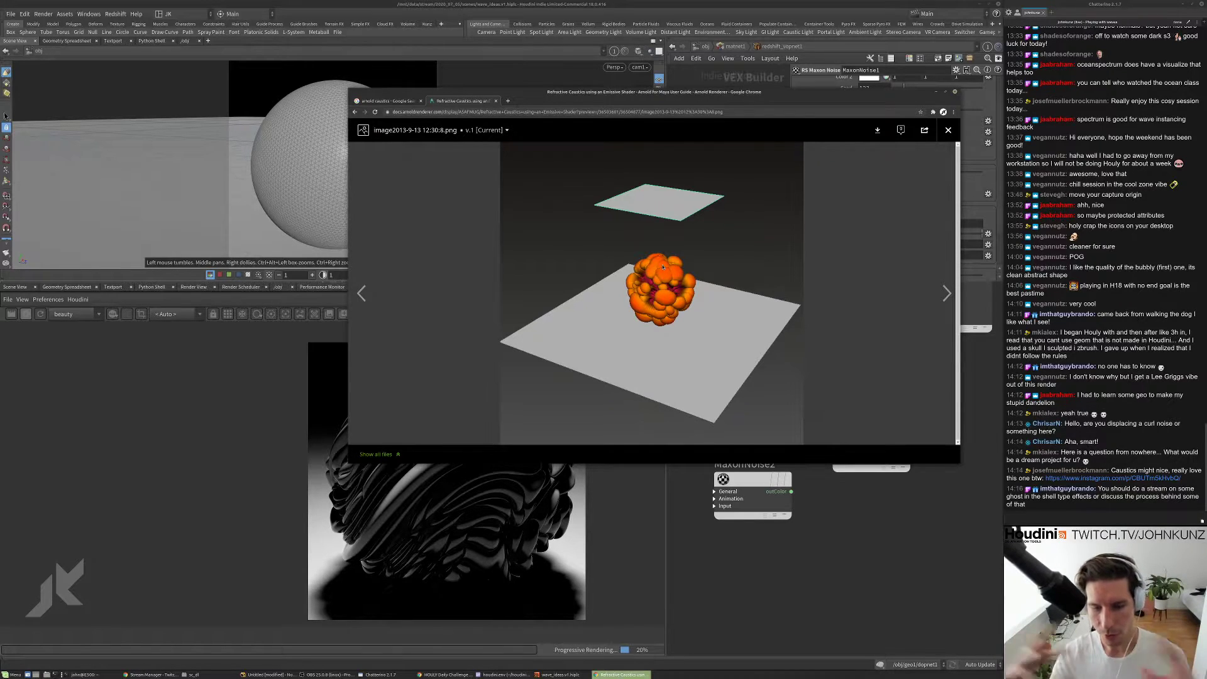
left_click(831, 515)
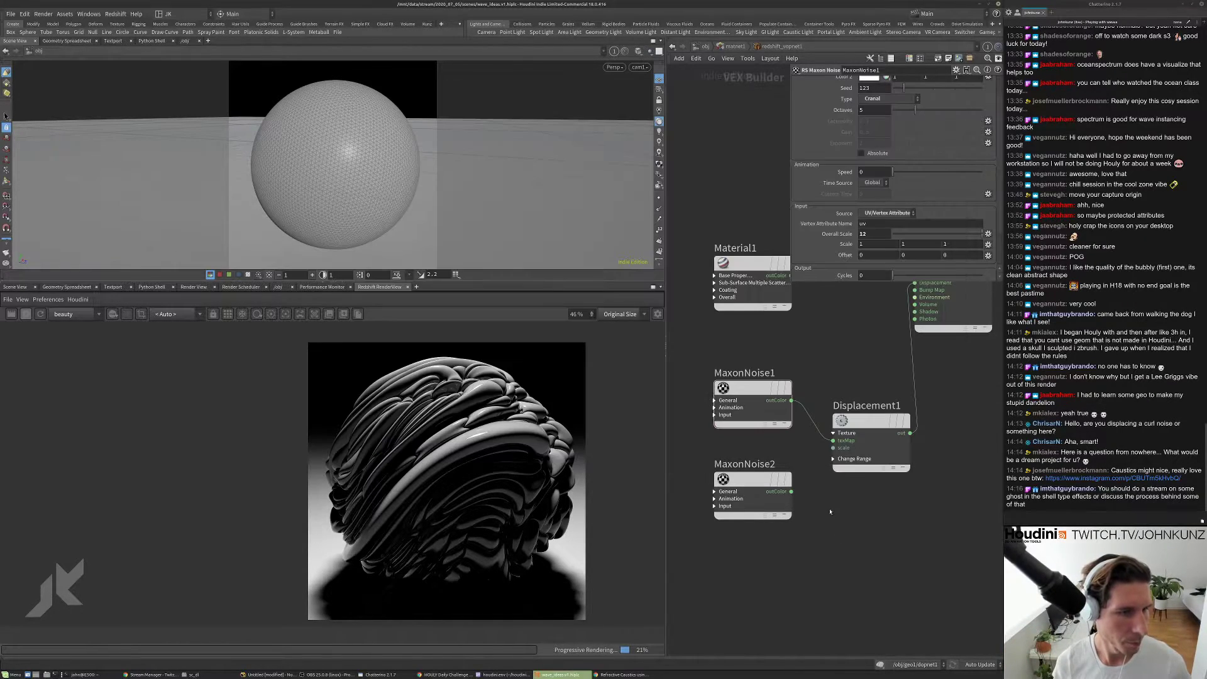
- Set the reflection roughness of Material1 to 0.25 and inspect the highlights up close in the render
middle_click_drag(787, 347, 760, 369)
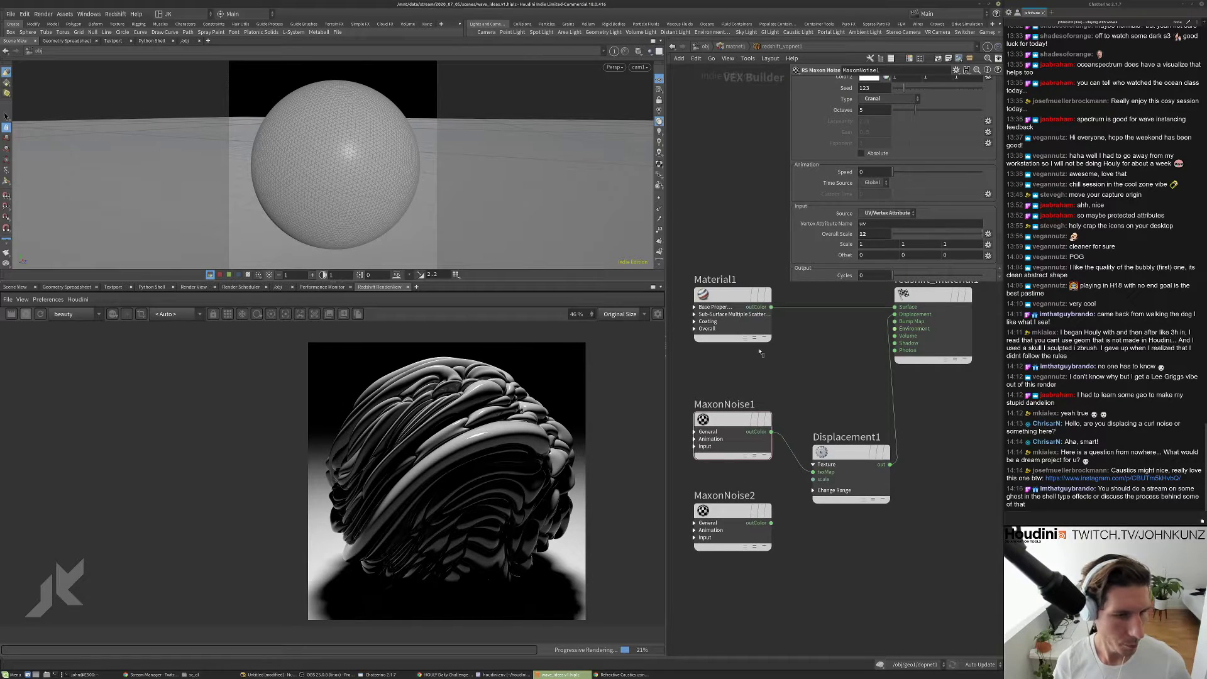
left_click(747, 331)
double_click(874, 206)
type("25")
key("Return")
scroll(468, 438, "up", 2)
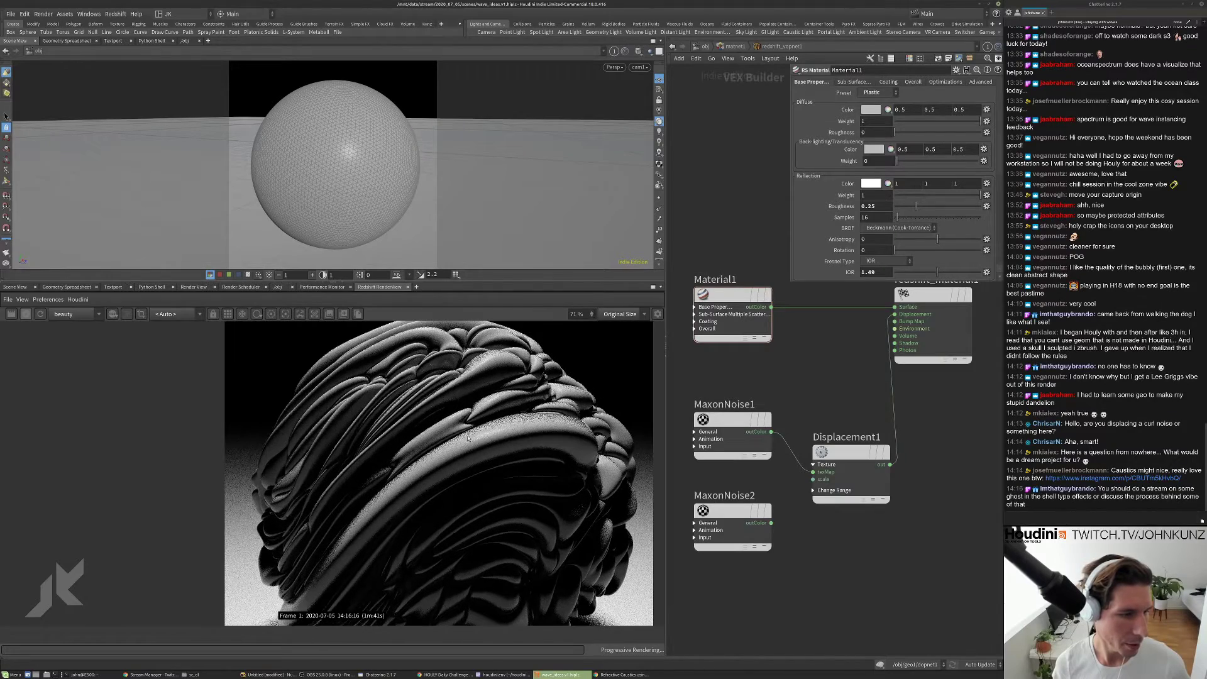
scroll(467, 438, "up", 2)
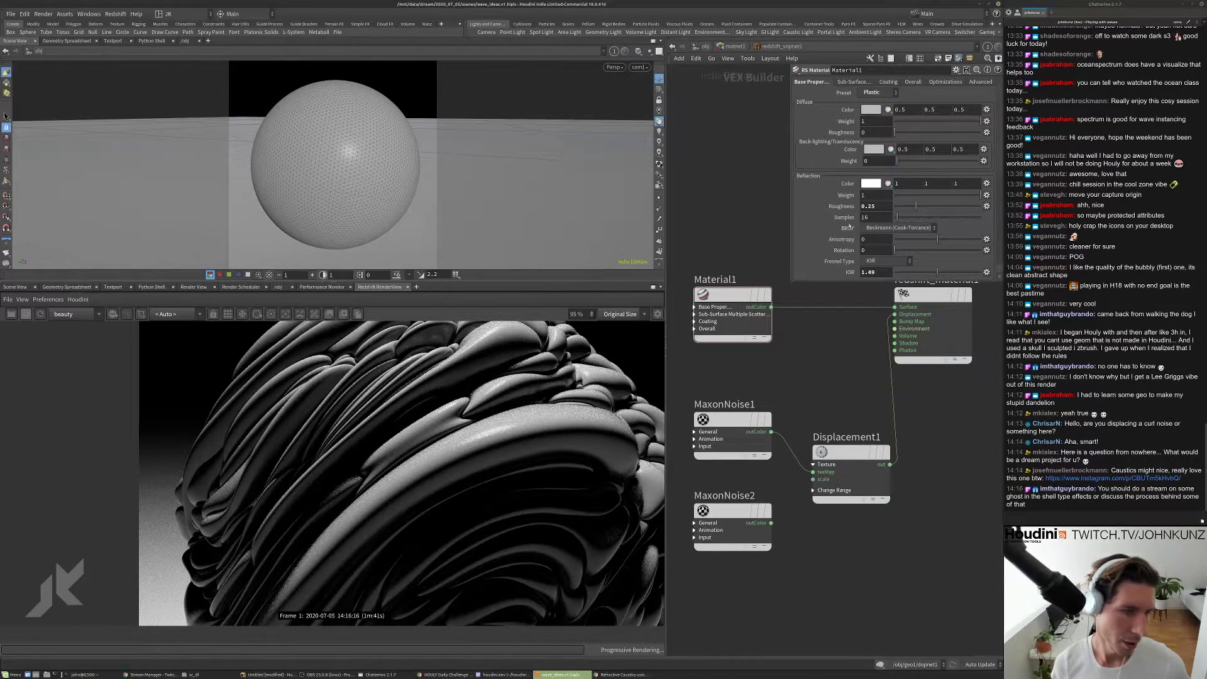
- Try a reflection roughness of 0.1 on Material1, check the highlights, and set it to 0.15
double_click(873, 206)
type("1")
key("Return")
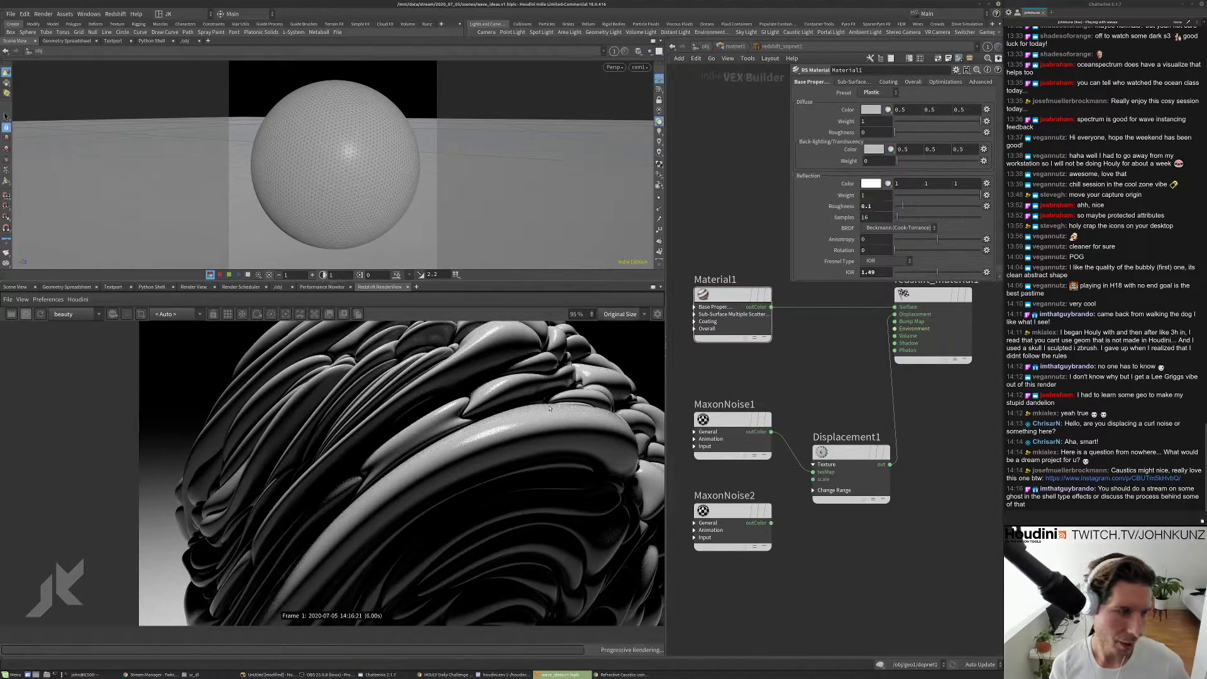
scroll(554, 405, "up", 2)
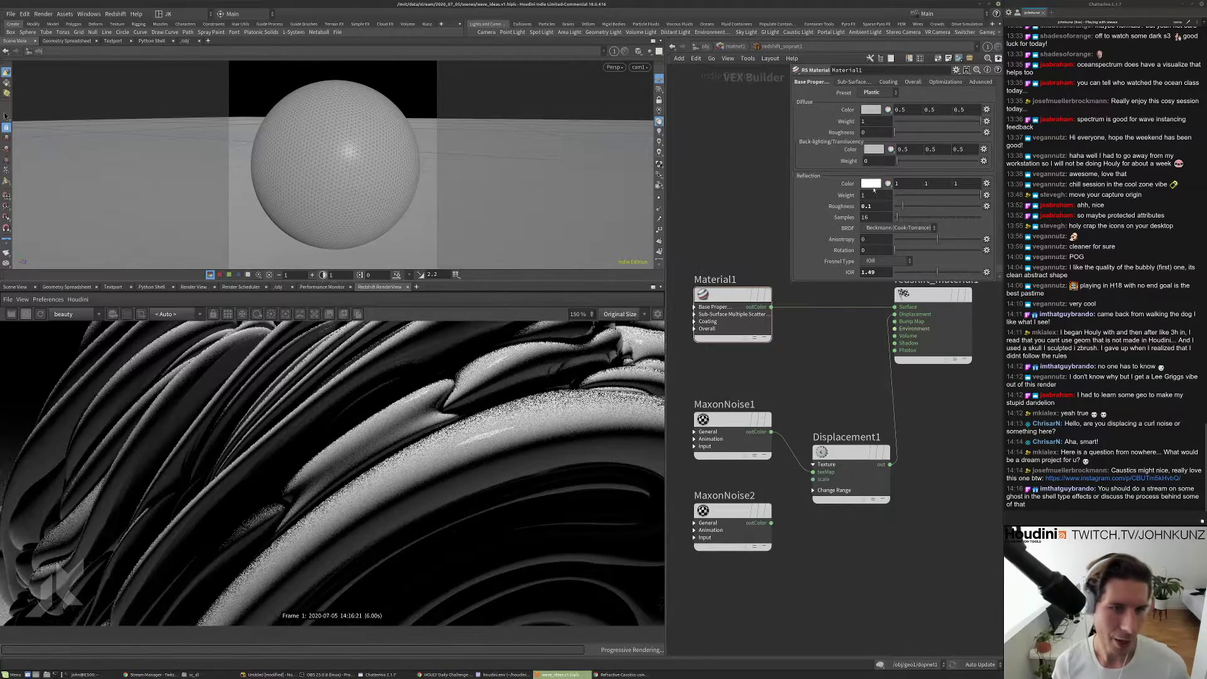
left_click(876, 207)
type("5")
key("Return")
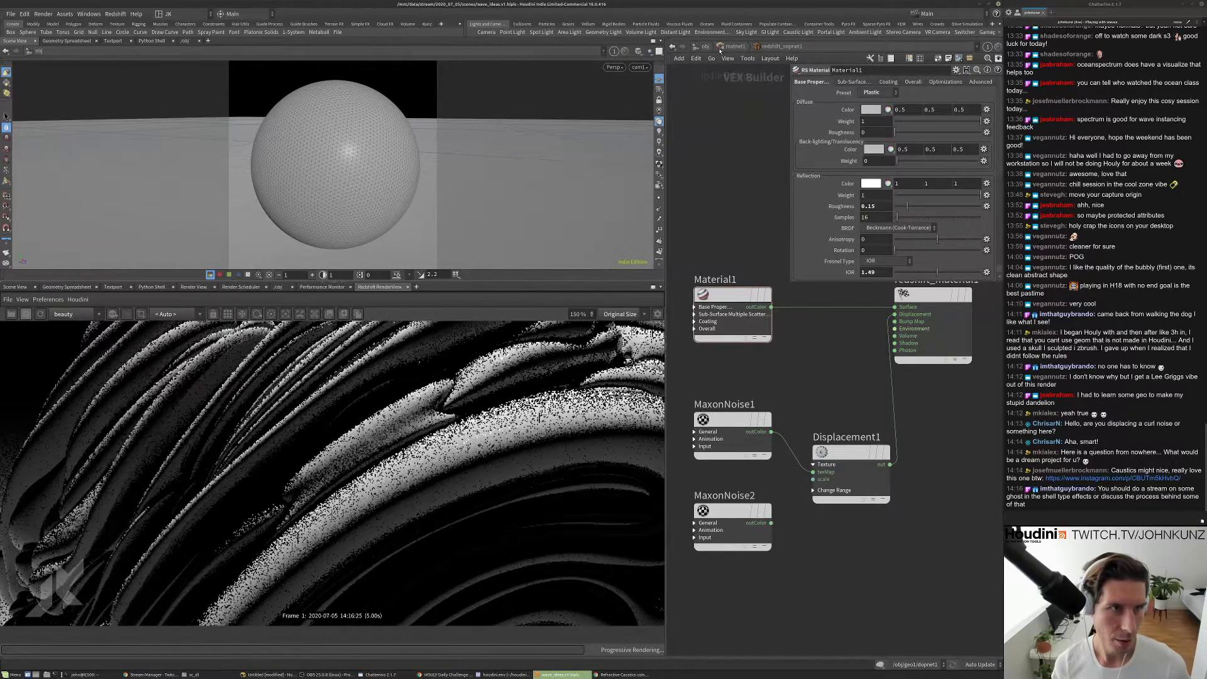
- Return to the object network and change the area shape of rslight1 to Disc
left_click(705, 46)
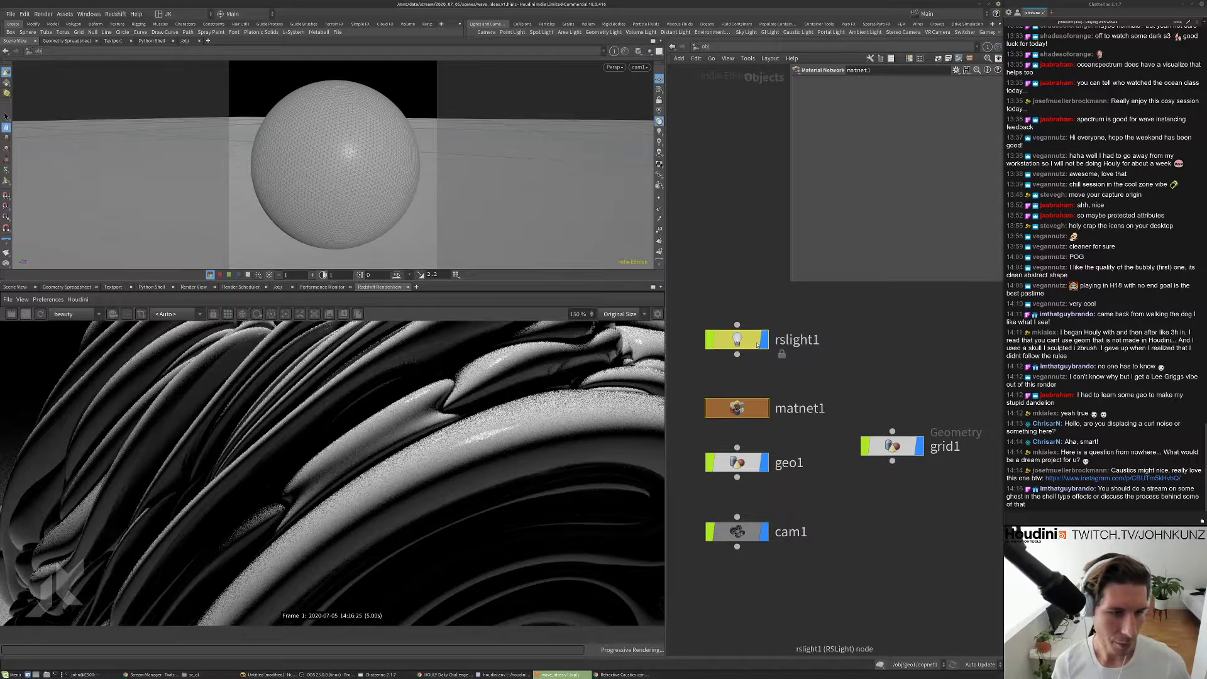
left_click(757, 343)
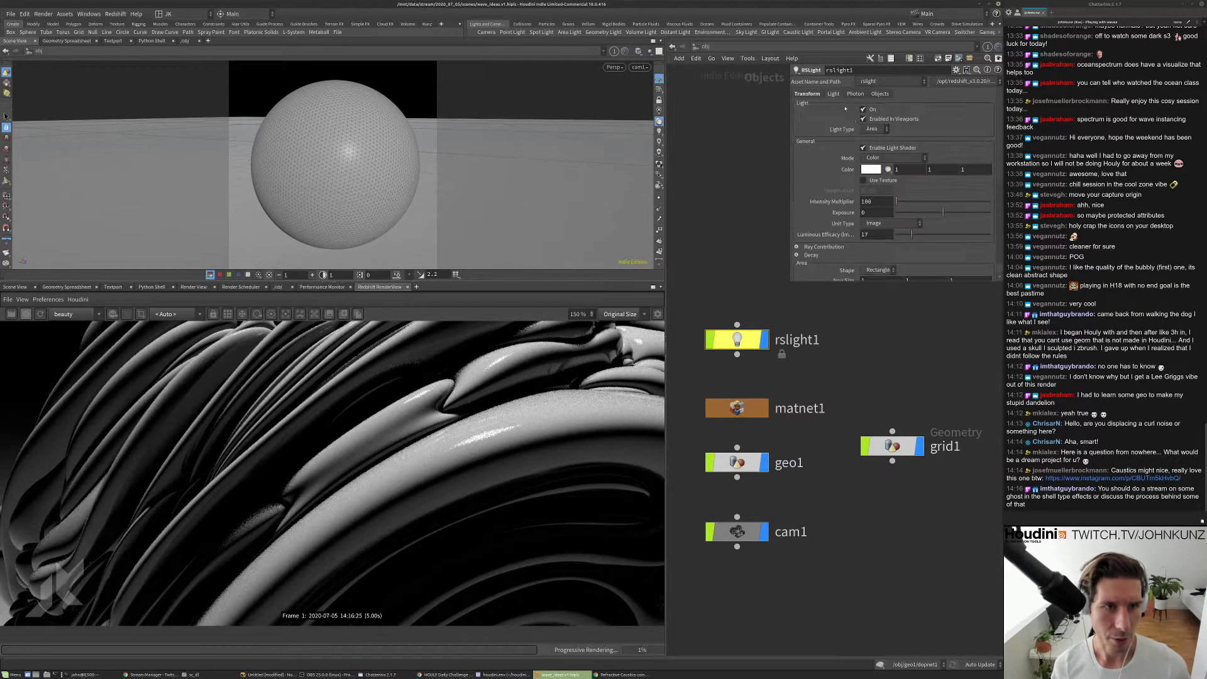
scroll(872, 157, "down", 2)
left_click(877, 233)
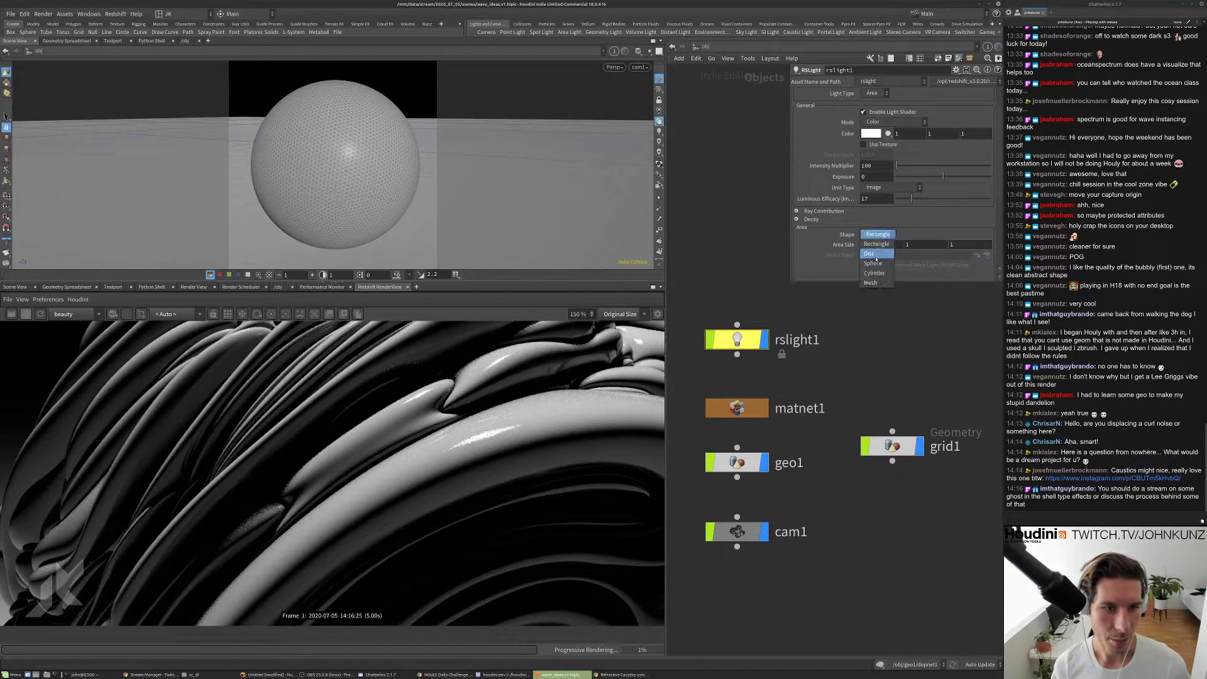
left_click(877, 254)
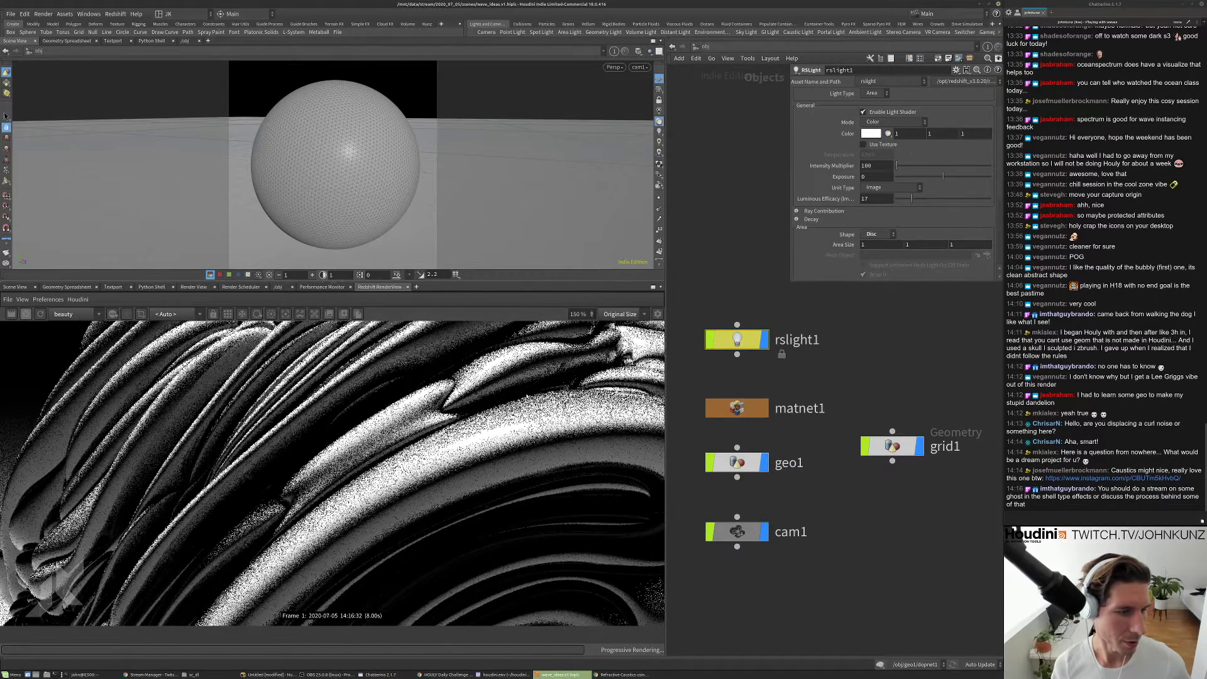
- Set the intensity multiplier of rslight1 to 55 and check the whole sphere in the render
scroll(833, 244, "down", 4)
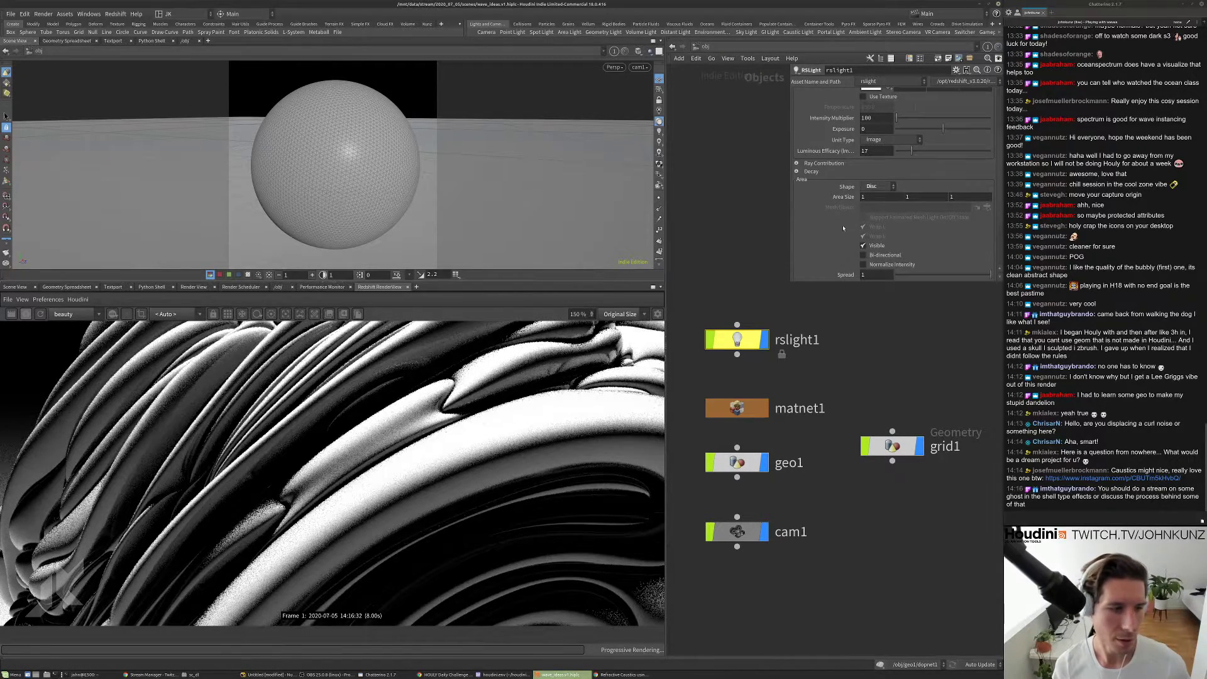
scroll(845, 227, "up", 4)
double_click(876, 166)
type("55")
key("Return")
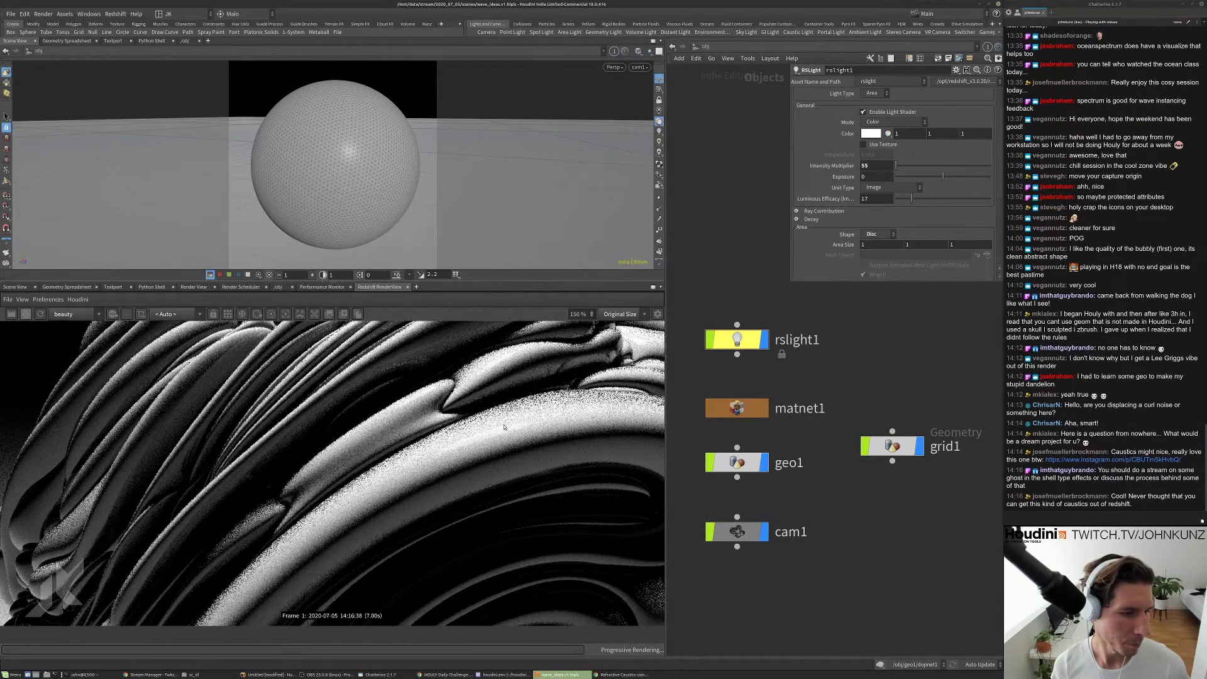
scroll(529, 399, "down", 5)
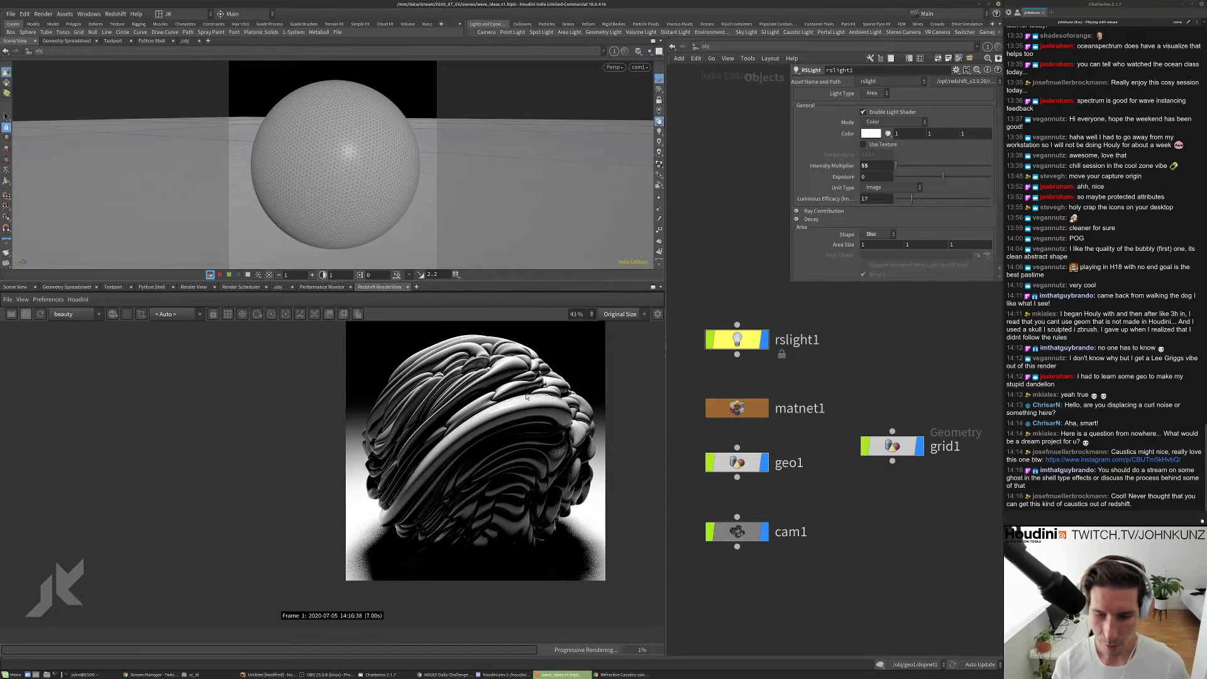
scroll(527, 397, "up", 1)
scroll(526, 397, "up", 2)
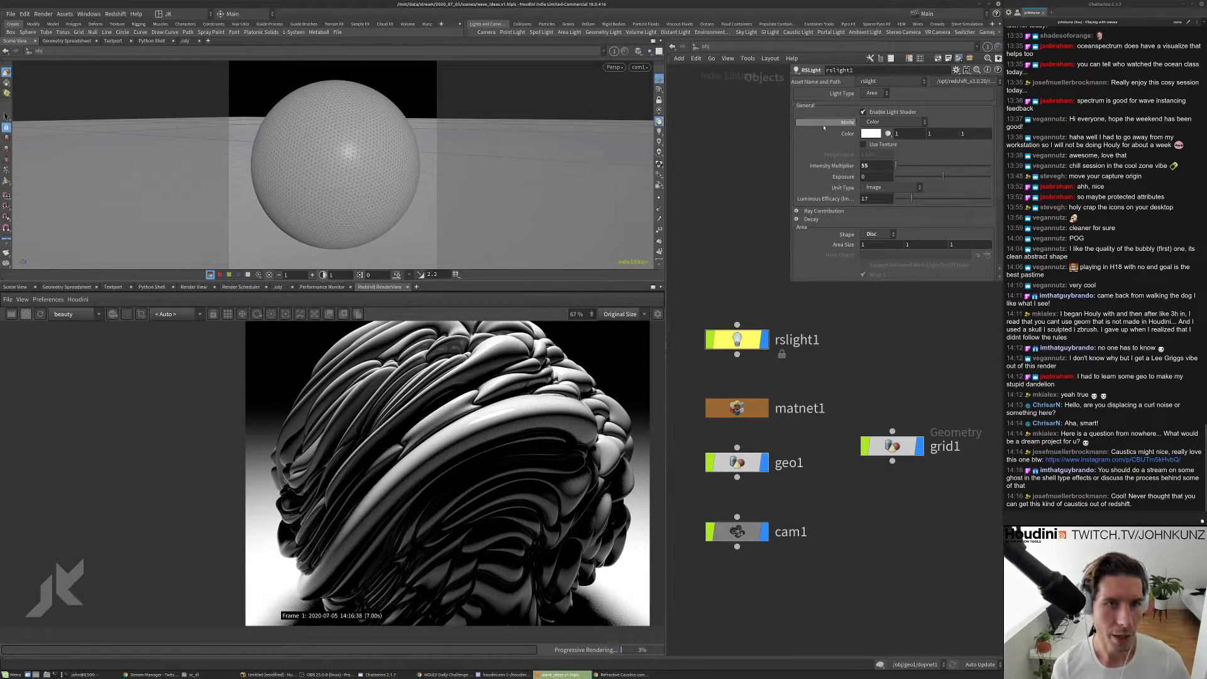
- Examine the caustic photon options of rslight1 and the Redshift visibility settings of grid1
scroll(838, 112, "up", 2)
left_click(856, 94)
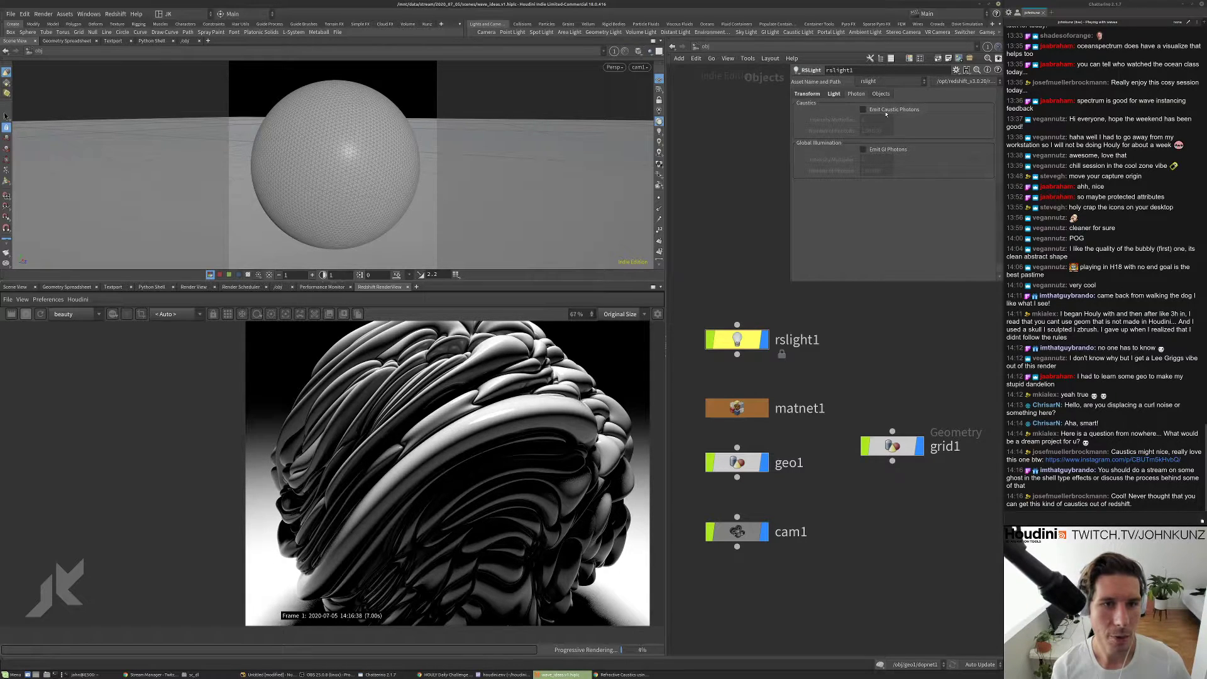
left_click(737, 462)
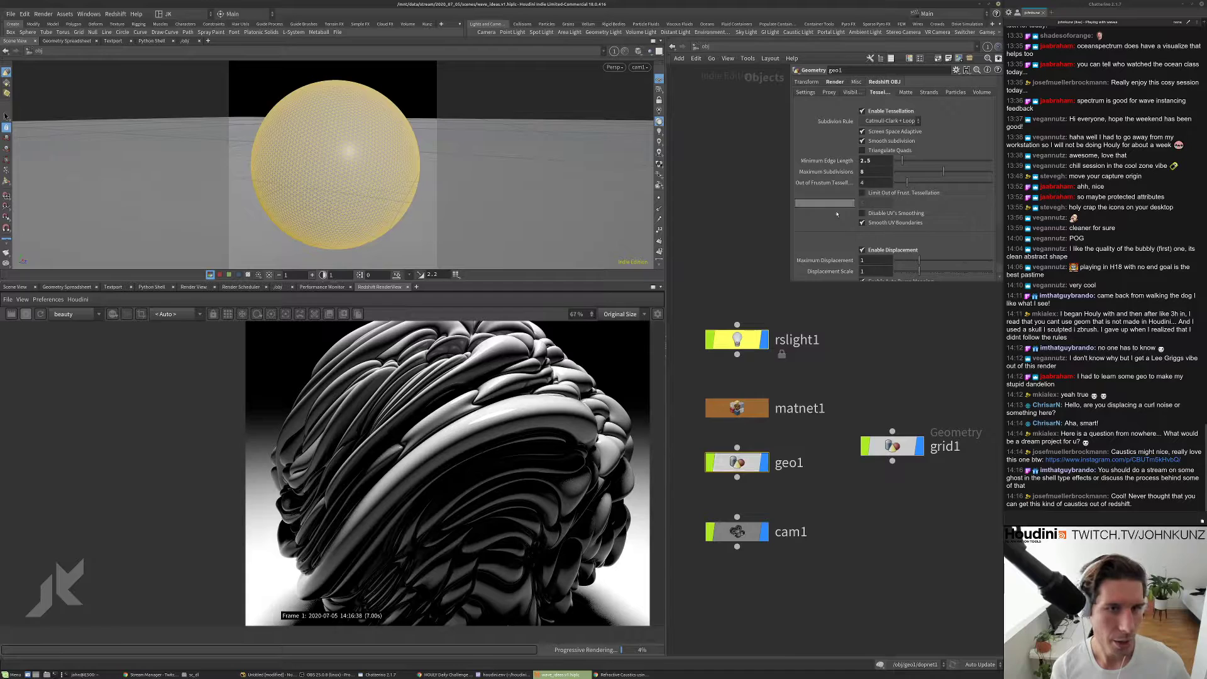
left_click(891, 446)
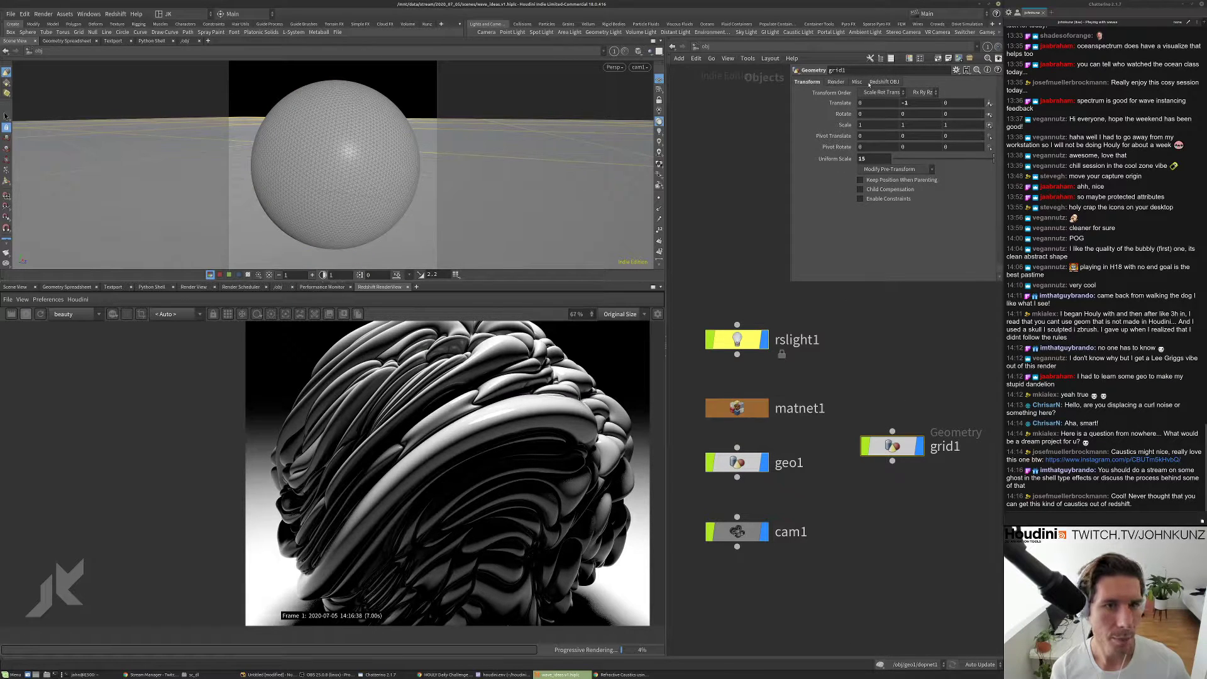
left_click(835, 82)
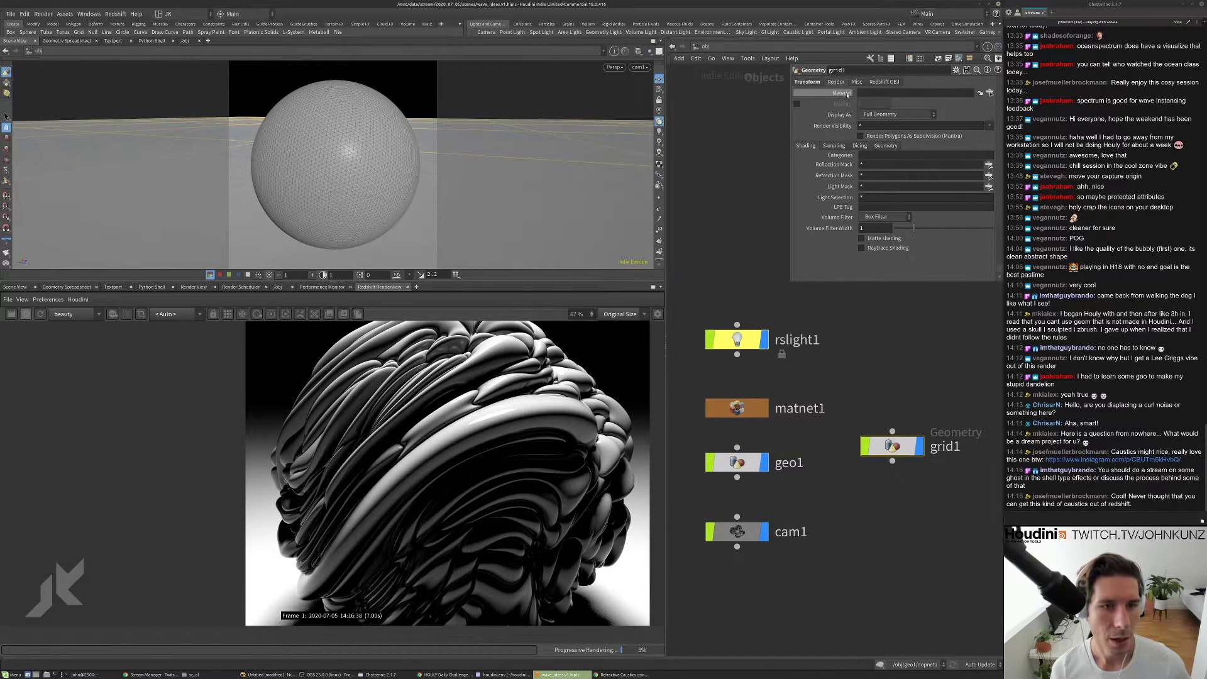
left_click(884, 83)
left_click(851, 93)
scroll(846, 251, "down", 3)
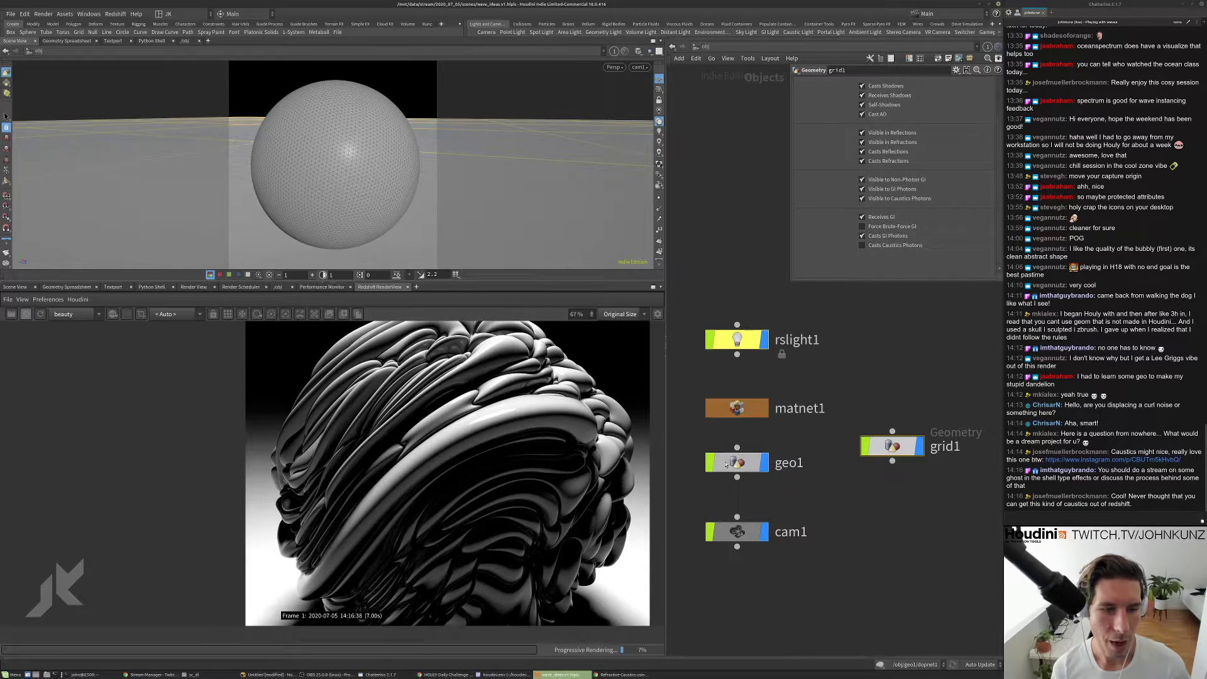
- Examine the caustics photon options in the Redshift visibility settings of geo1
left_click(726, 464)
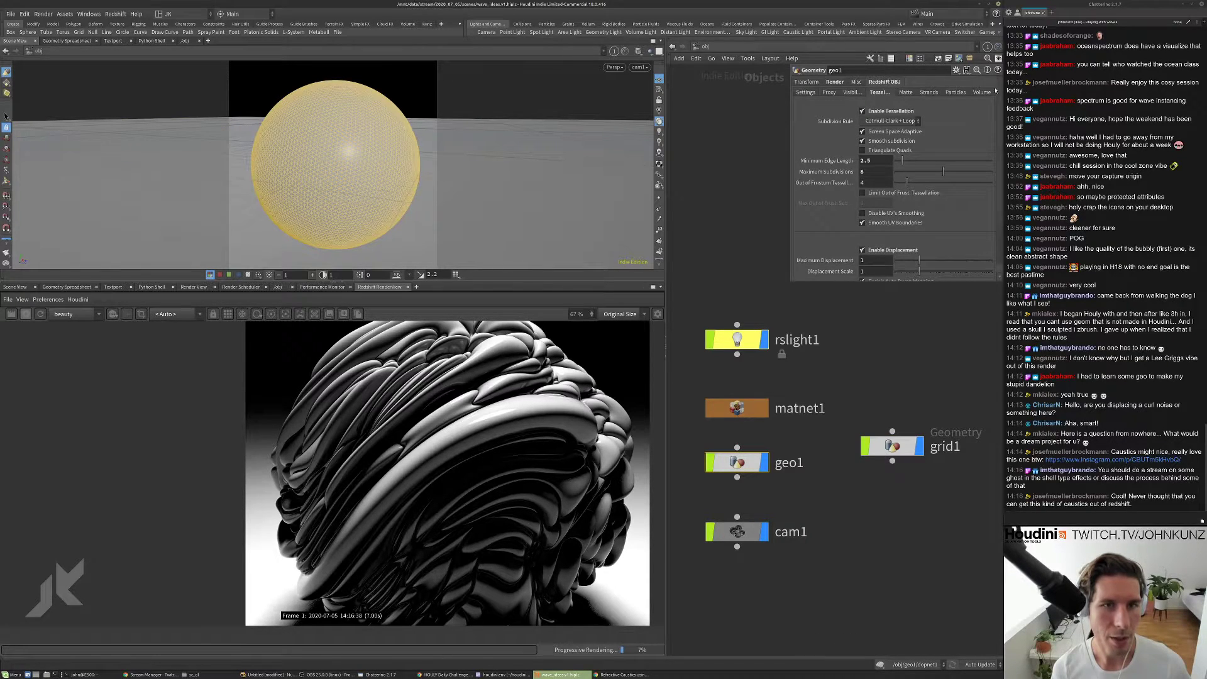
left_click(848, 93)
scroll(846, 228, "down", 2)
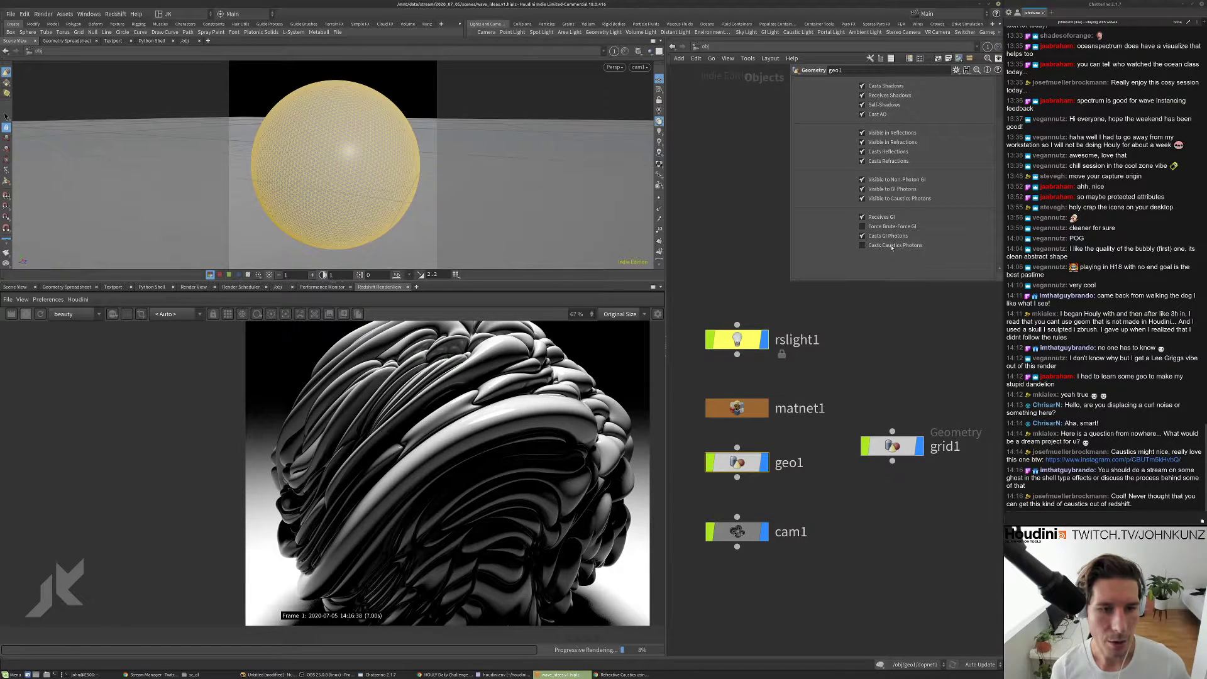
left_click(903, 327)
scroll(889, 370, "down", 3)
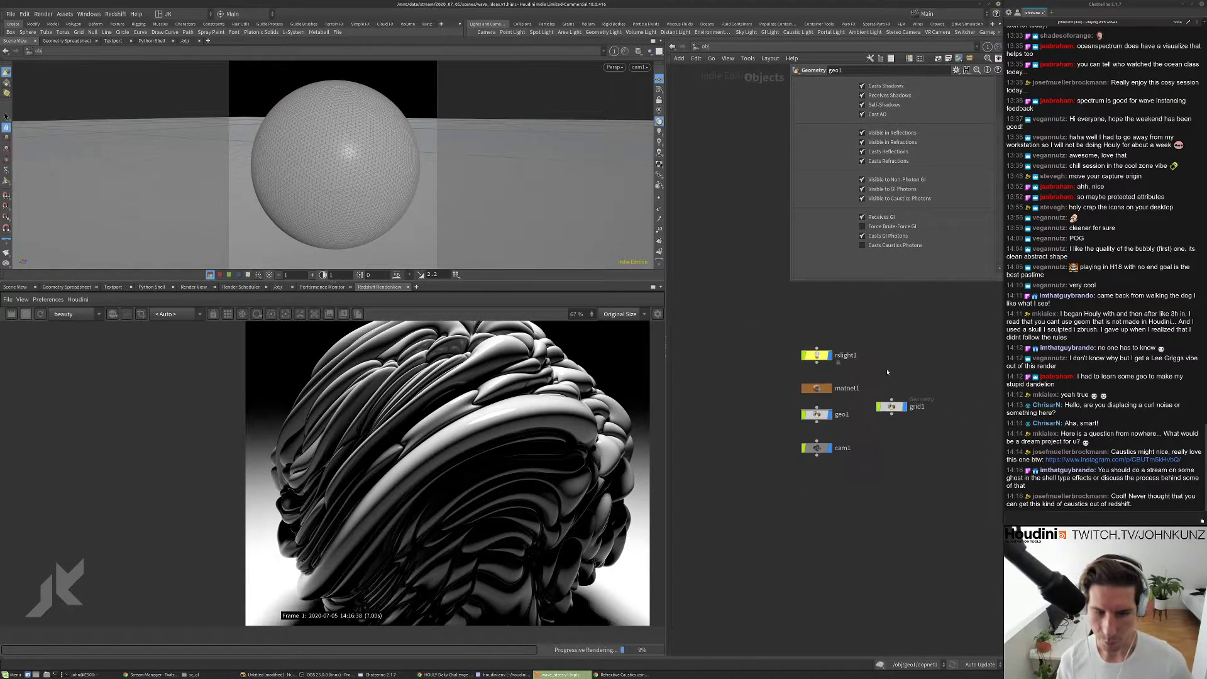
- In the redshift1 output node, set the primary and secondary GI engines to Brute Force and check the render
left_click(703, 46)
left_click(718, 100)
left_click(801, 344)
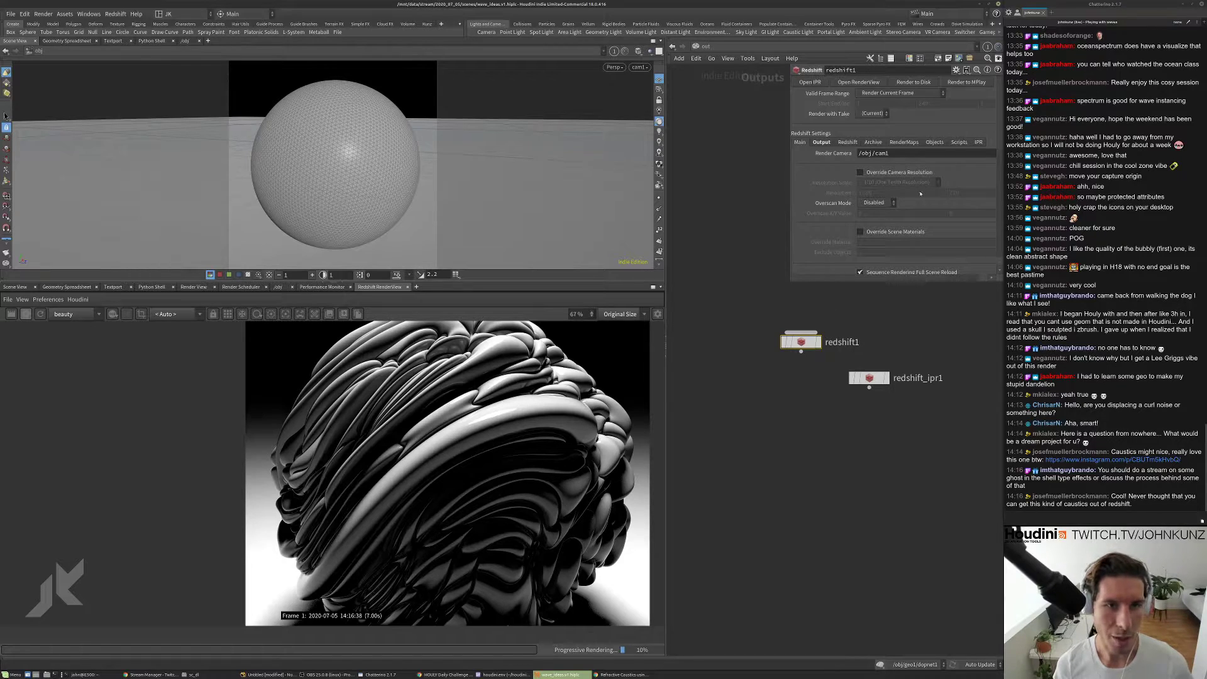
left_click(845, 143)
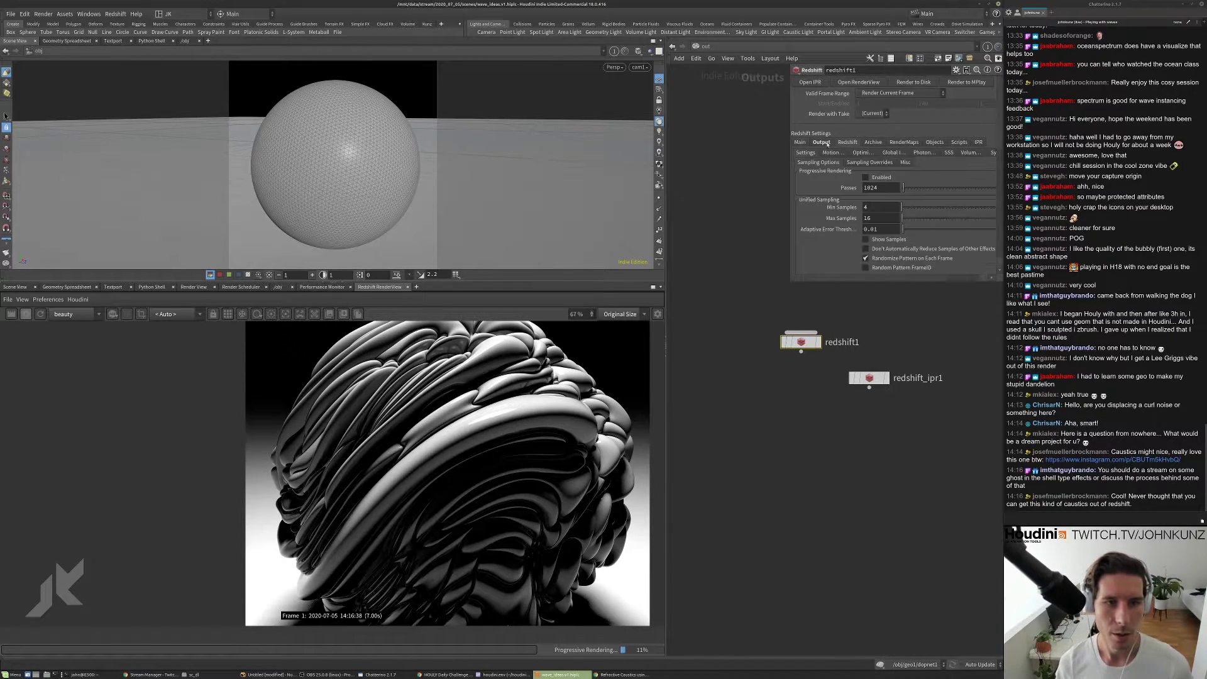
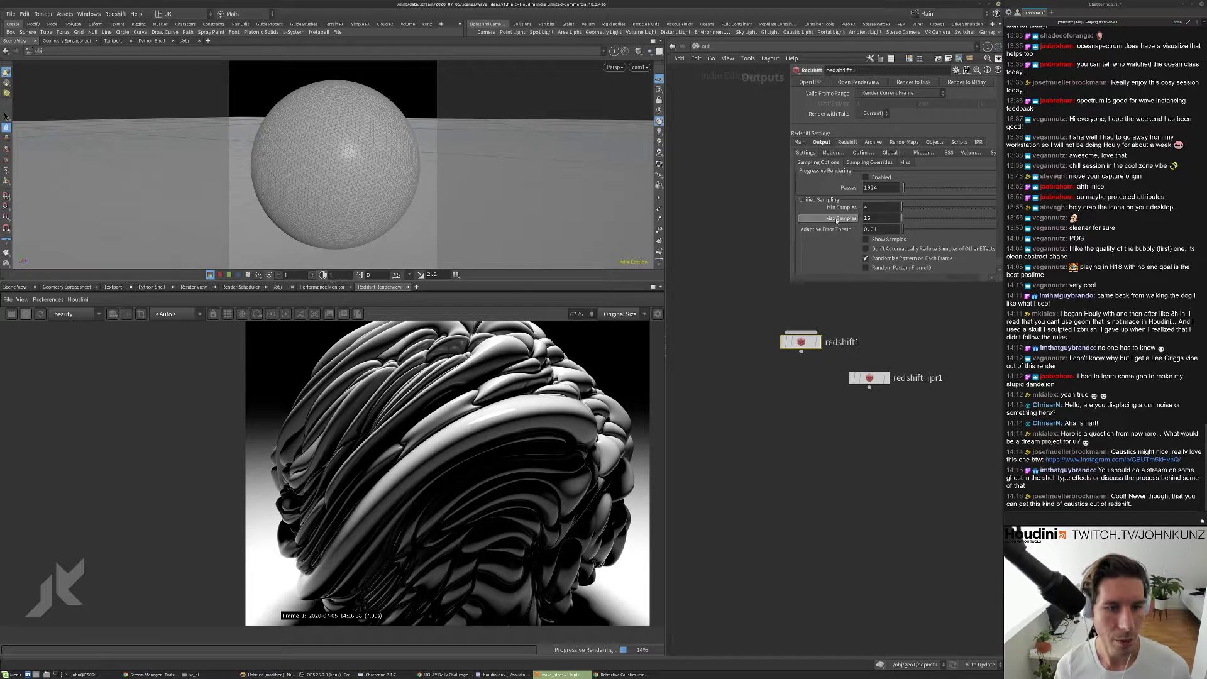
left_click(889, 152)
left_click(875, 183)
left_click(878, 222)
left_click(876, 174)
left_click(877, 211)
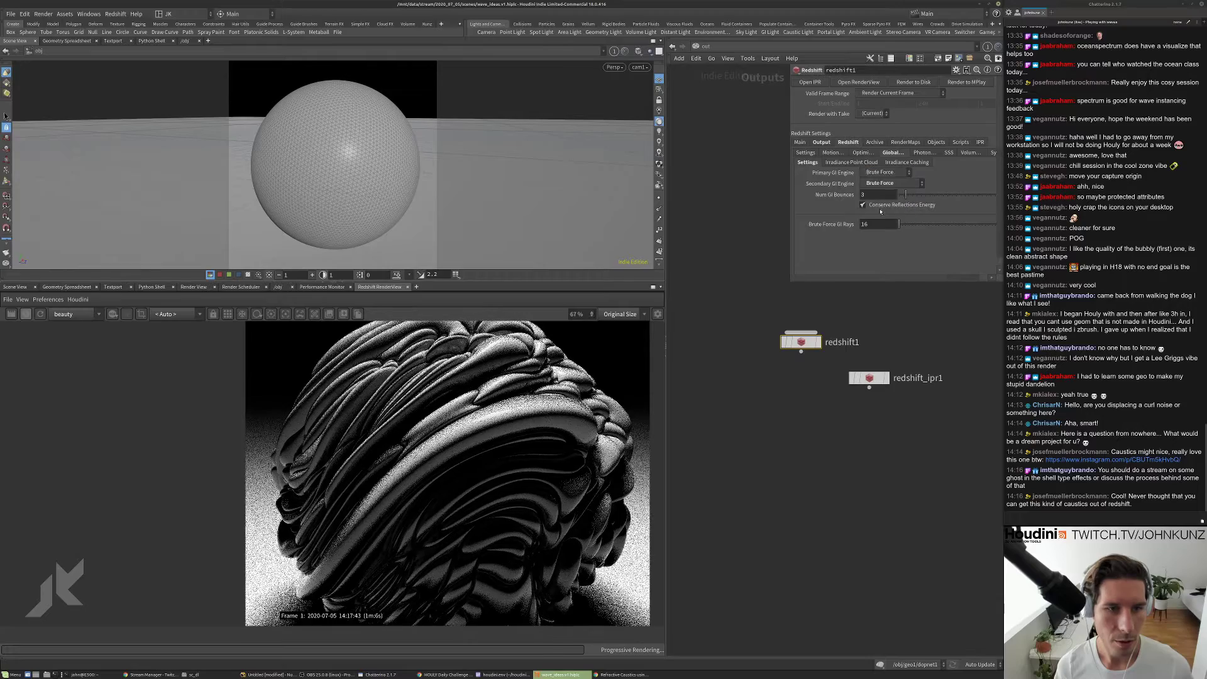
scroll(488, 508, "down", 3)
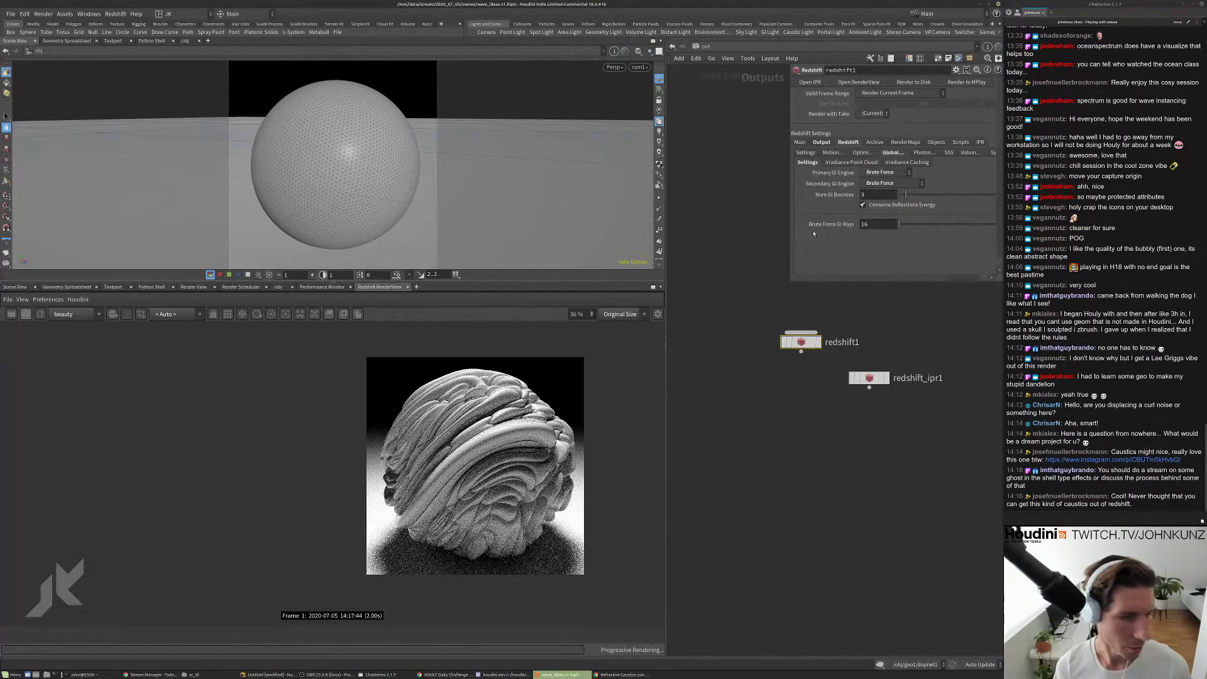
- Return to the object network, align the grid1 node beside geo1, and inspect the globally illuminated render
left_click(699, 49)
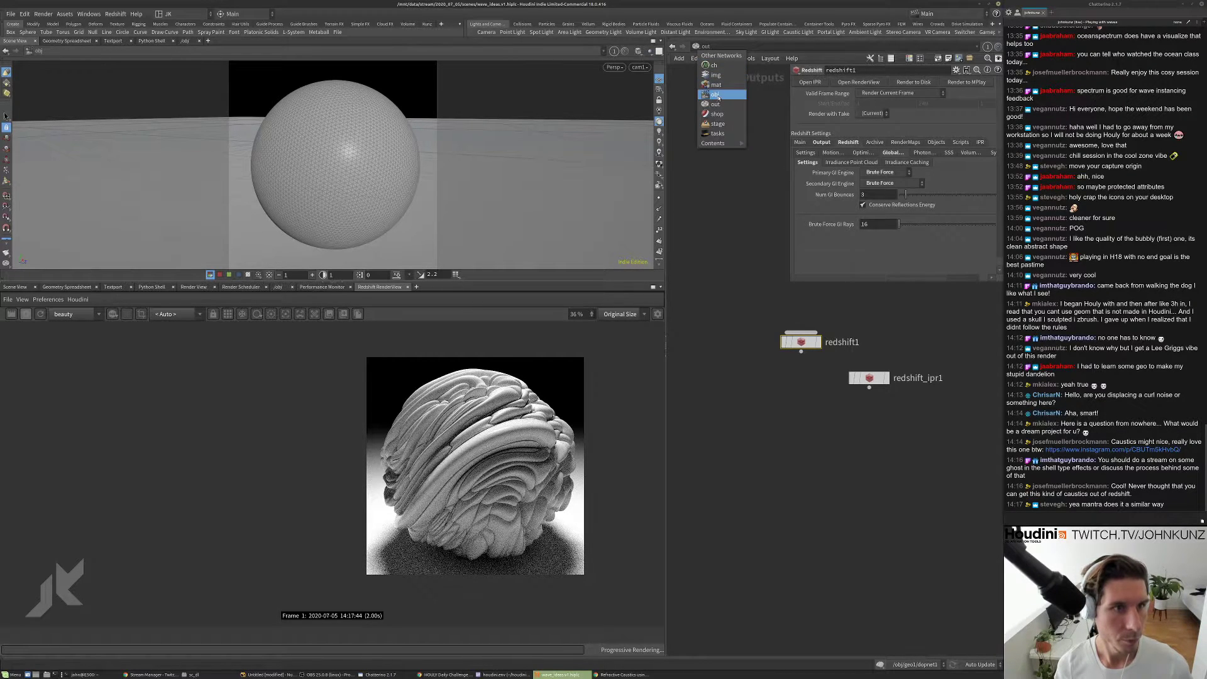
left_click(713, 97)
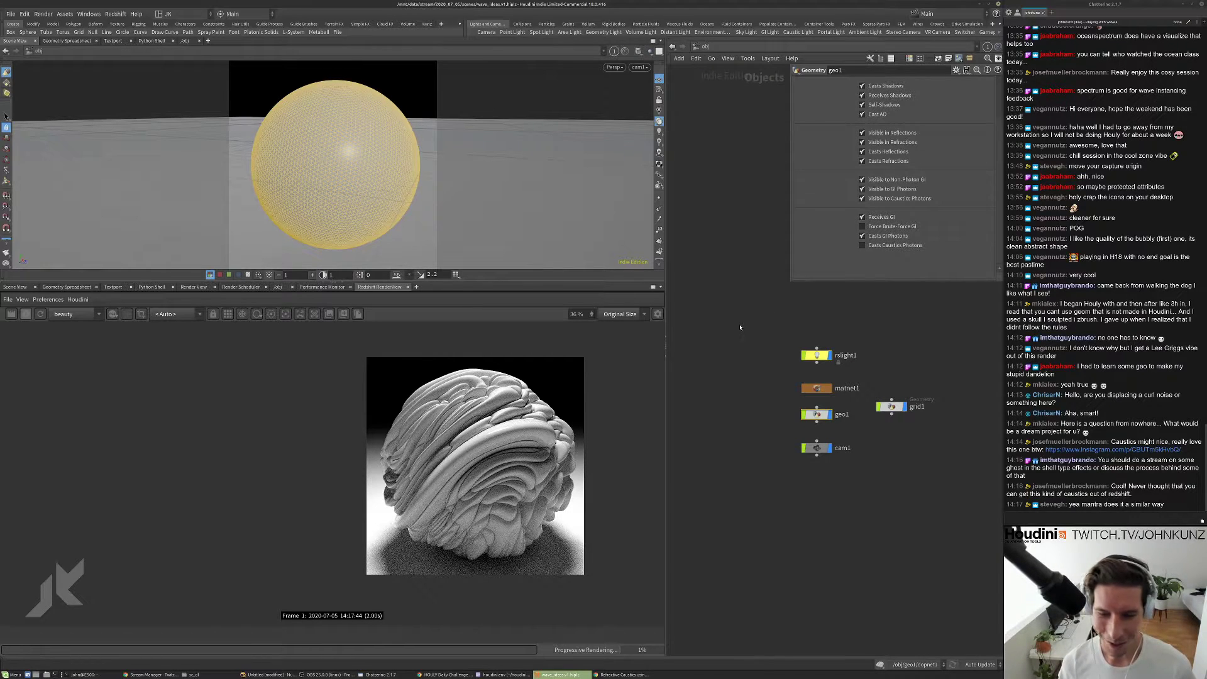
scroll(810, 399, "up", 3)
left_click_drag(929, 413, 905, 429)
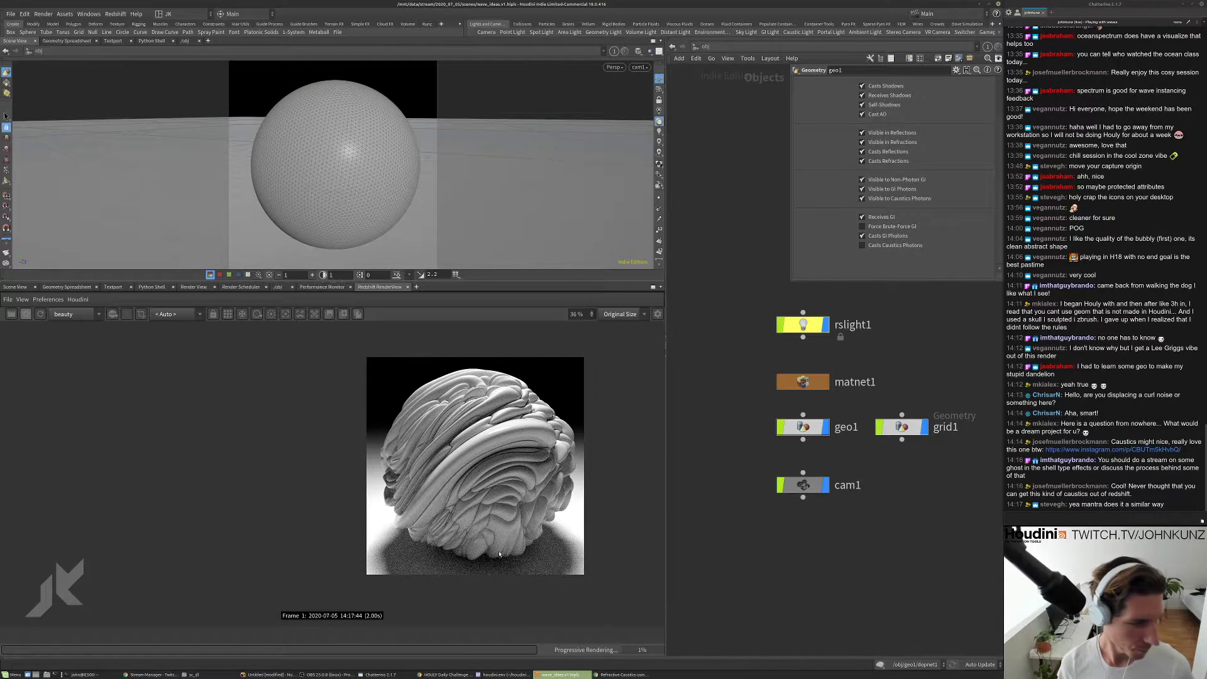
scroll(500, 554, "up", 2)
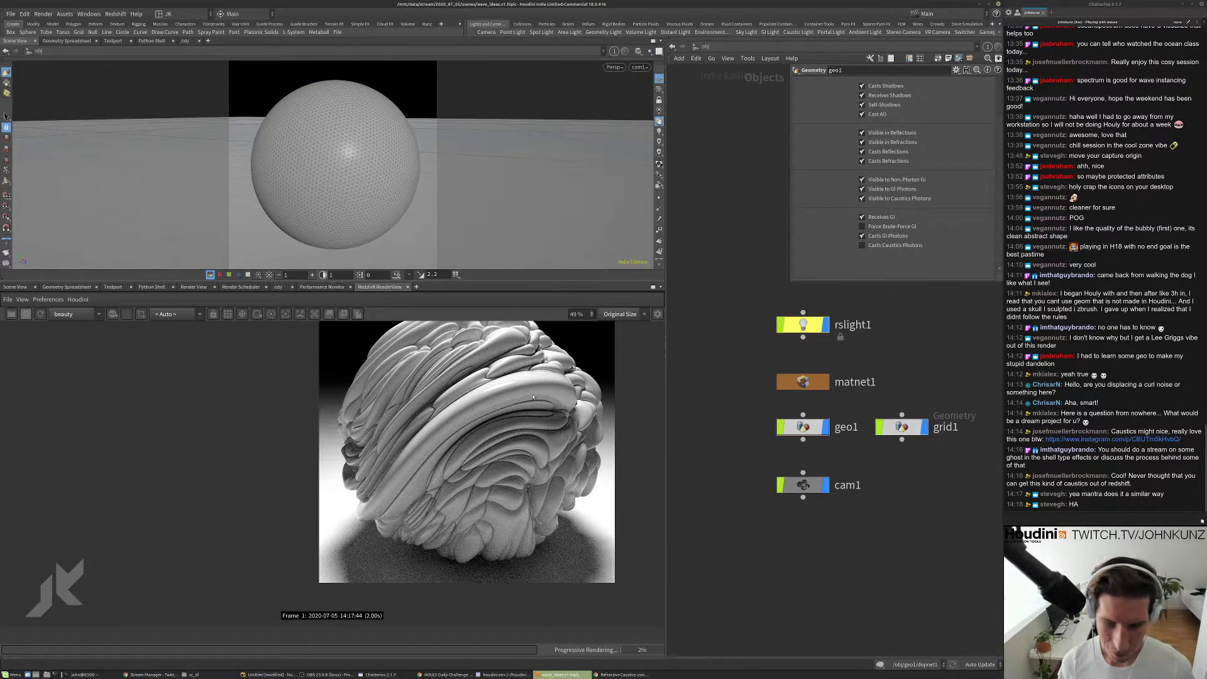
scroll(487, 423, "down", 2)
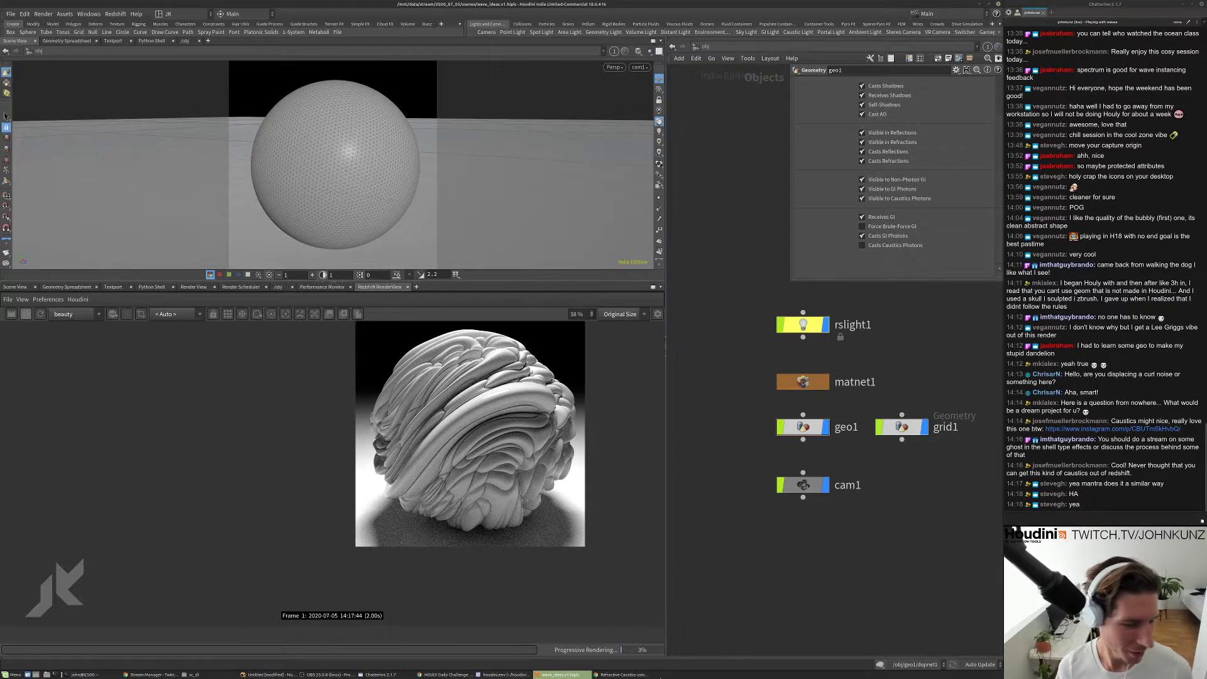
- Look at the Arnold refractive caustics reference image in the browser, return to Houdini, and inspect the current render
left_click(622, 674)
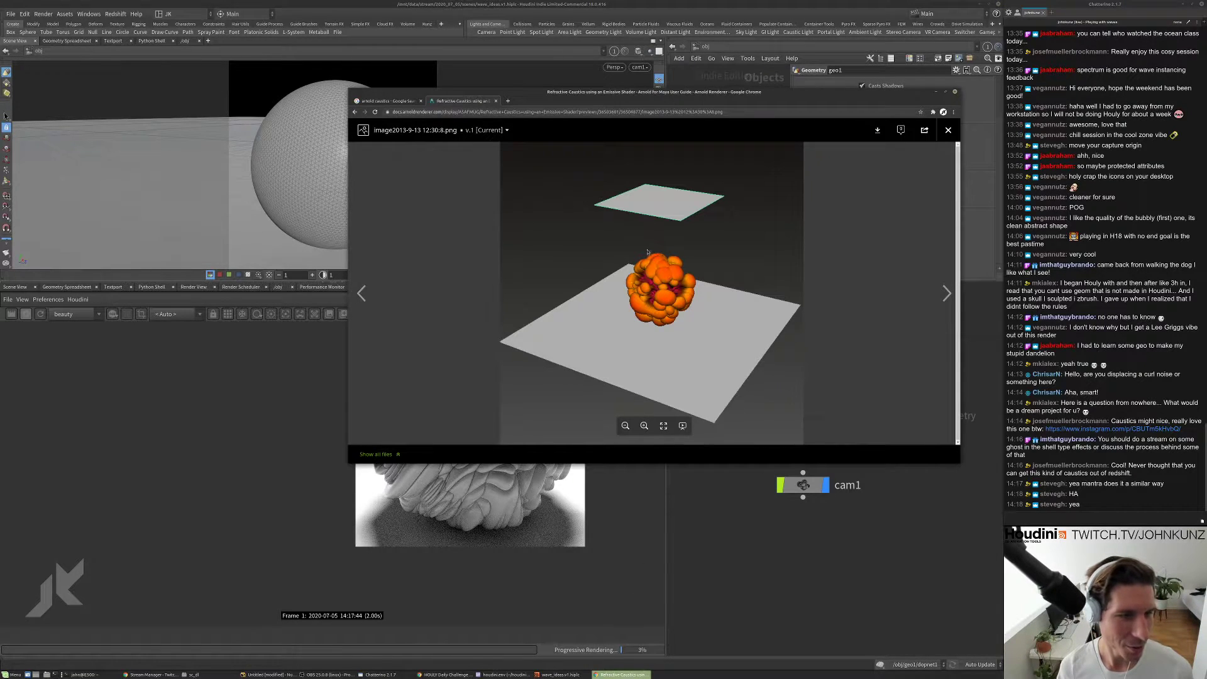
left_click(560, 674)
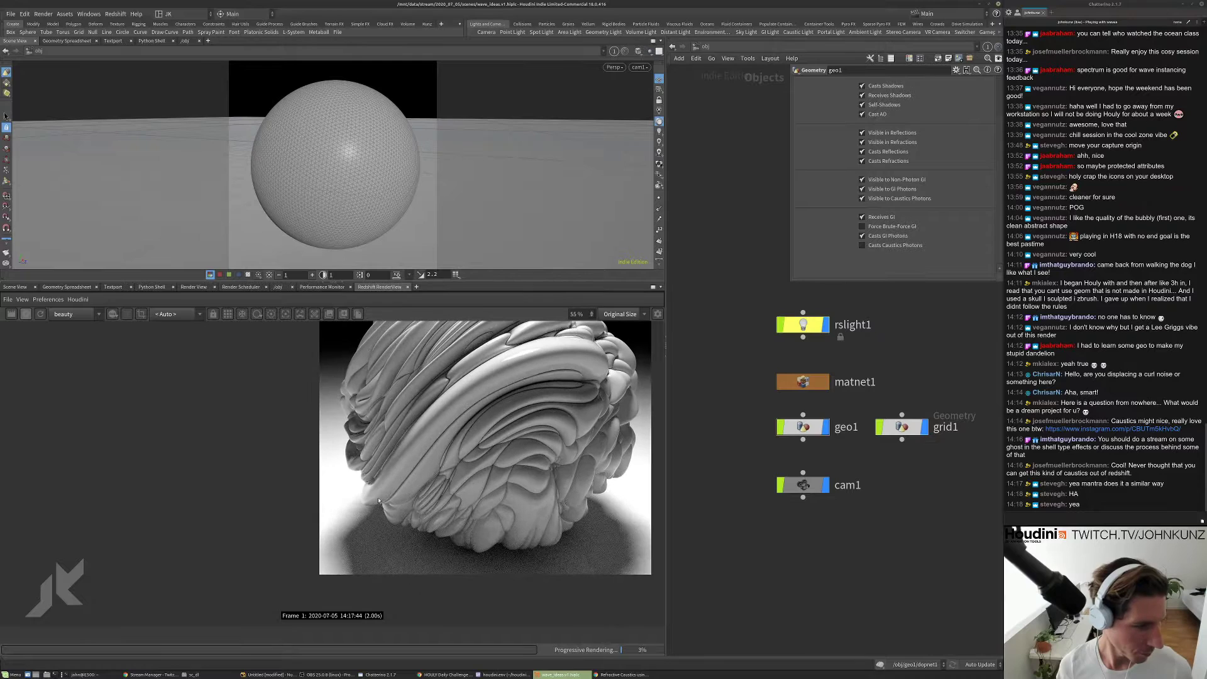
scroll(368, 530, "down", 3)
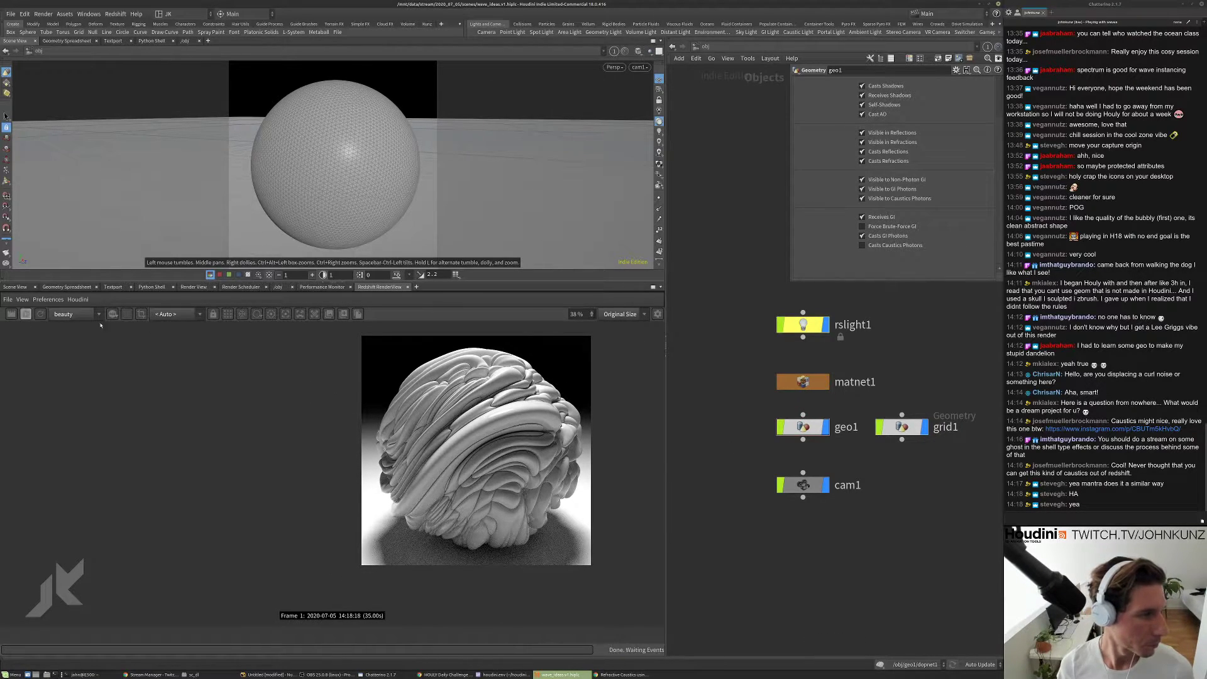
left_click(924, 426)
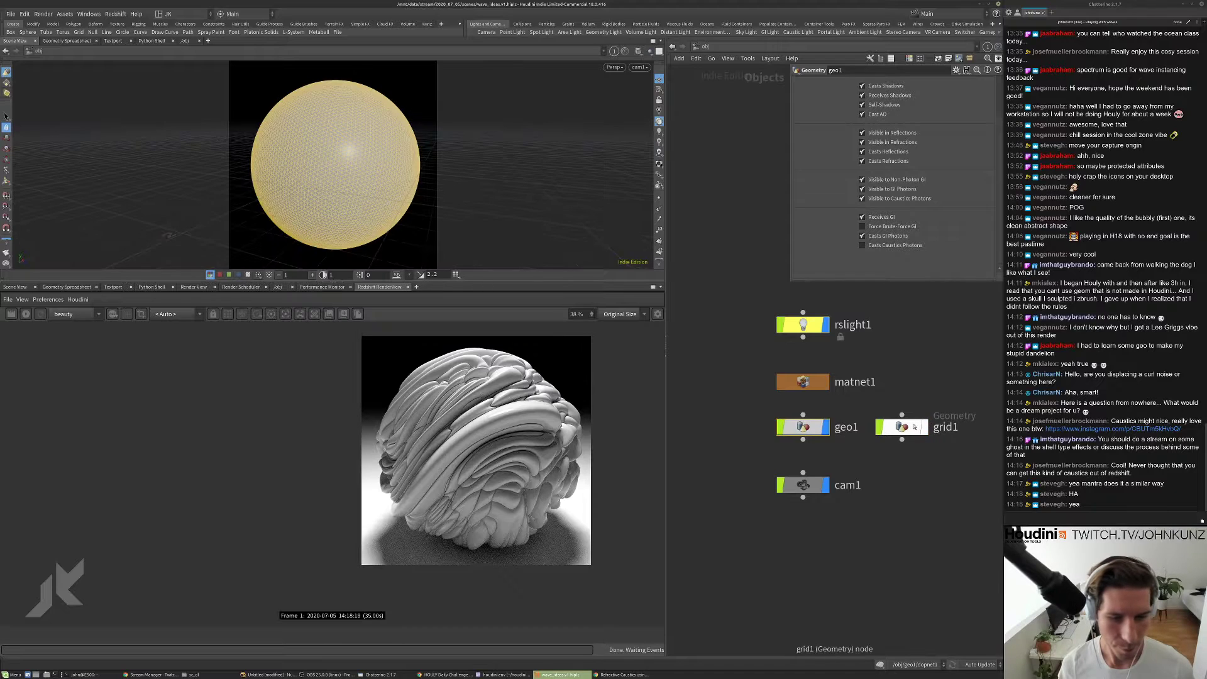
left_click(924, 427)
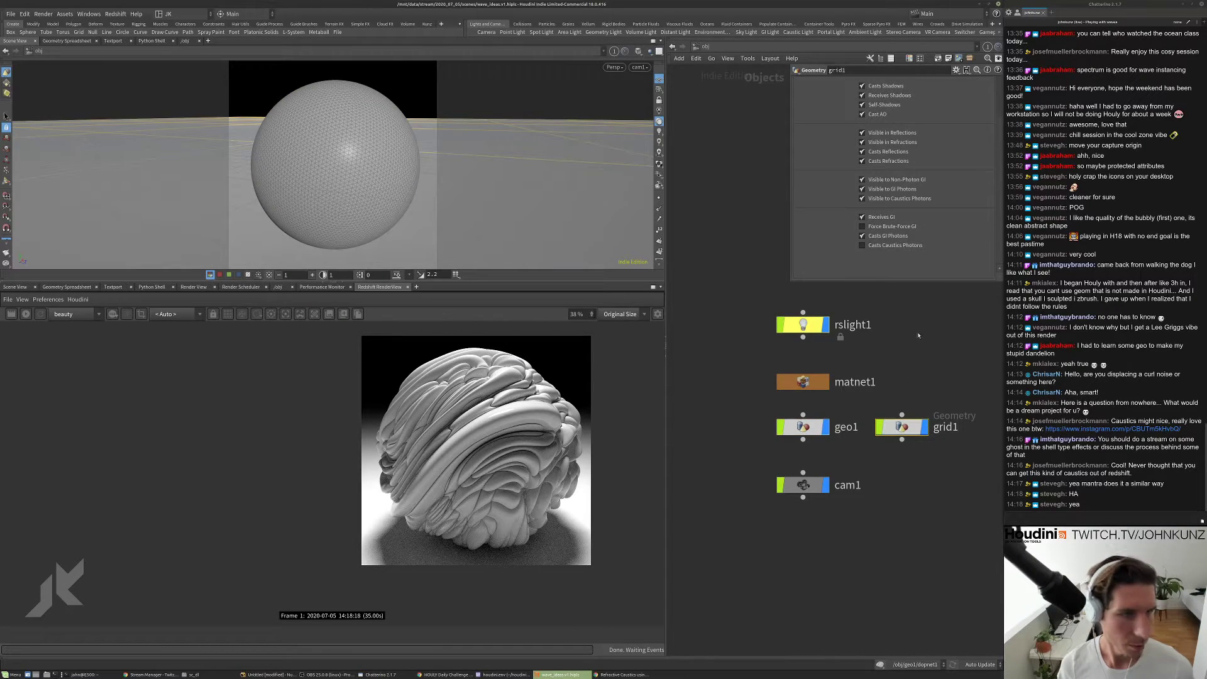
left_click(903, 428)
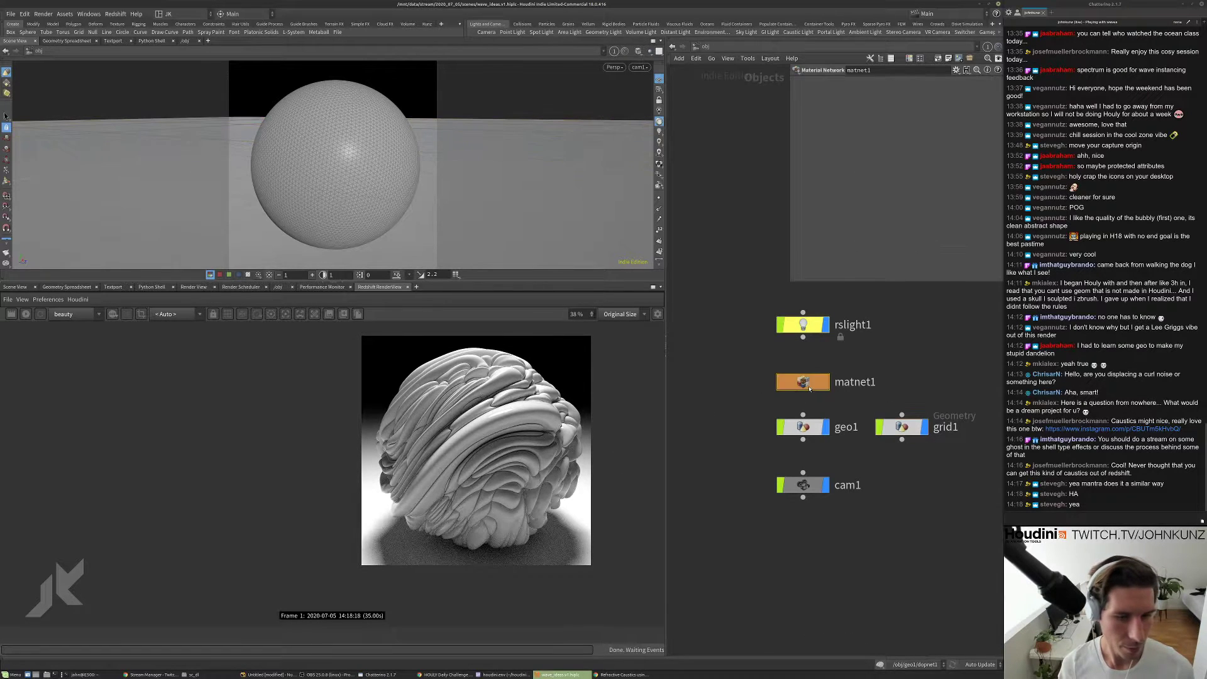
left_click(805, 426)
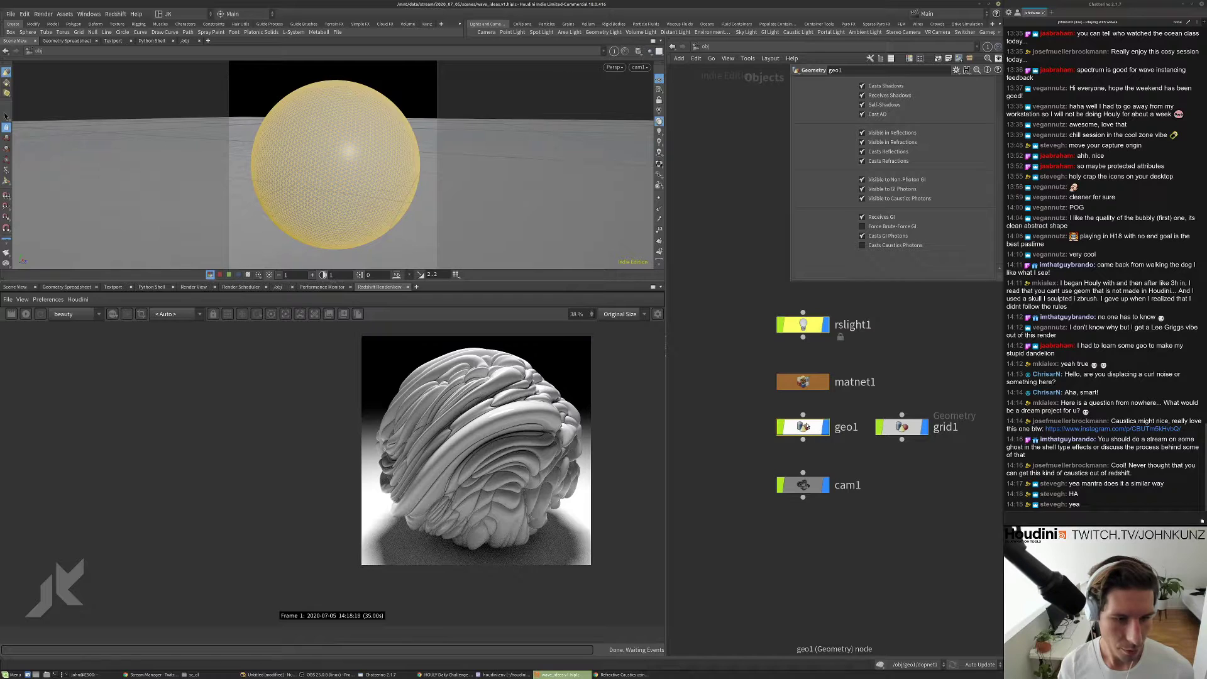
double_click(805, 426)
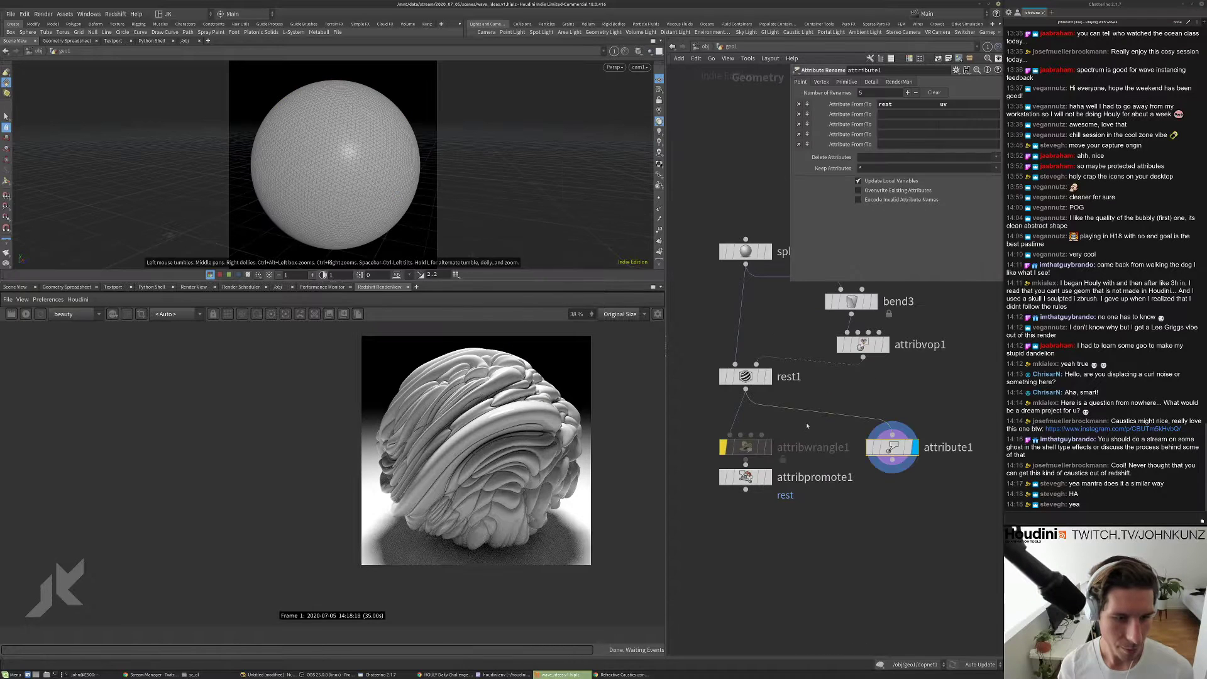
left_click(701, 47)
- In matnet1's Redshift network, set Material1's reflection IOR to 4.49 and start the interactive render to inspect it
double_click(805, 382)
double_click(830, 358)
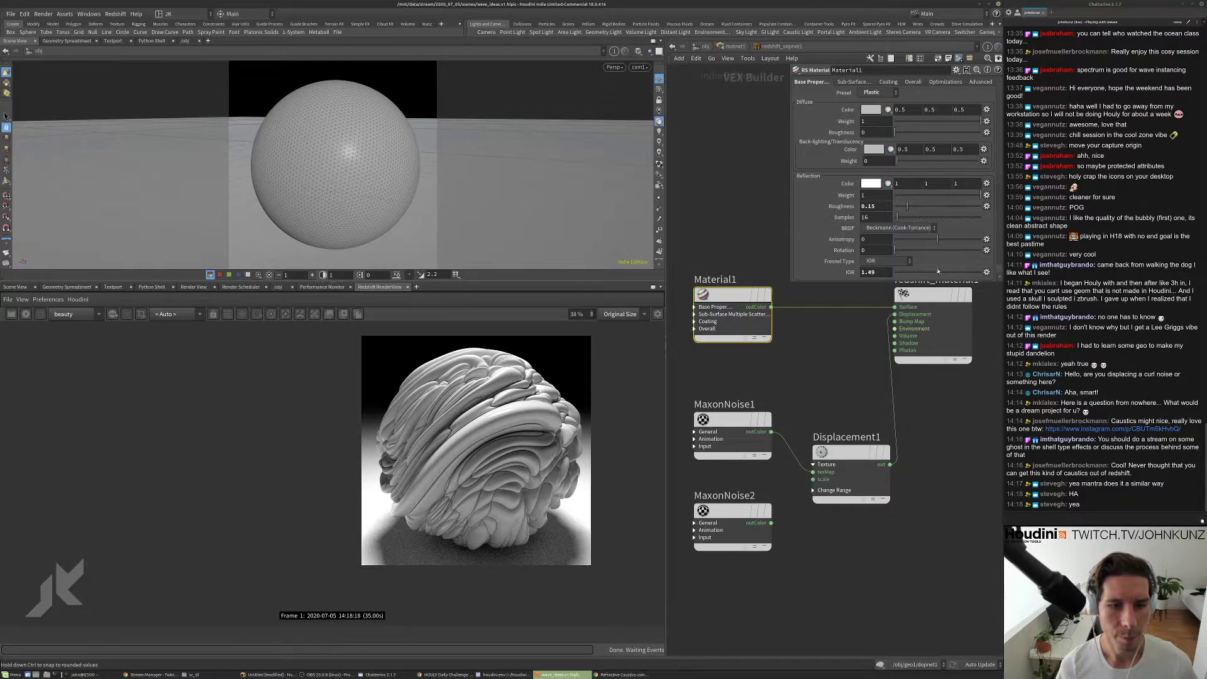
left_click_drag(862, 273, 865, 273)
type("4")
left_click(838, 355)
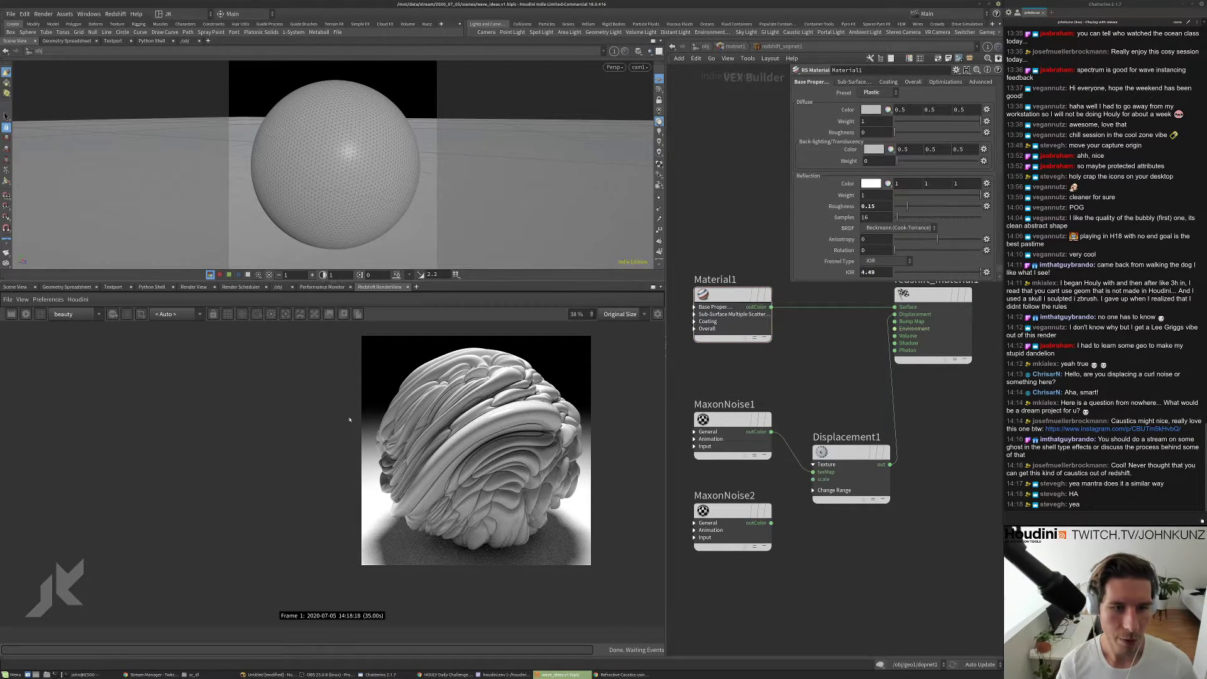
left_click(26, 314)
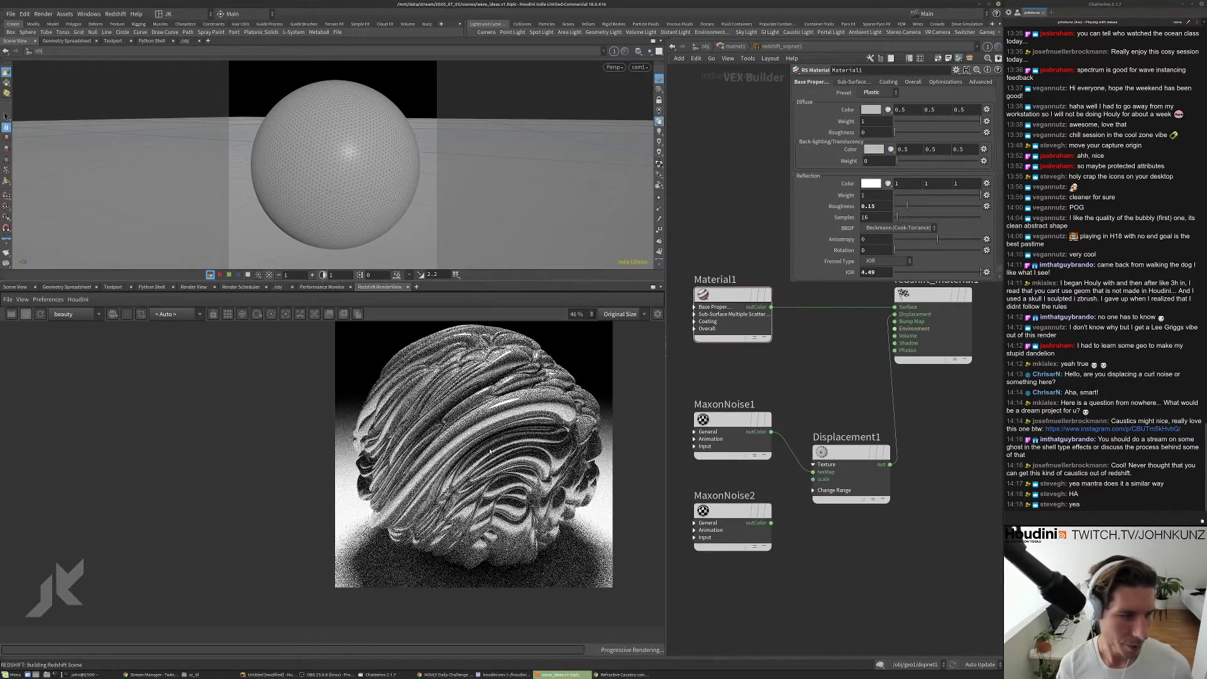
scroll(490, 451, "up", 2)
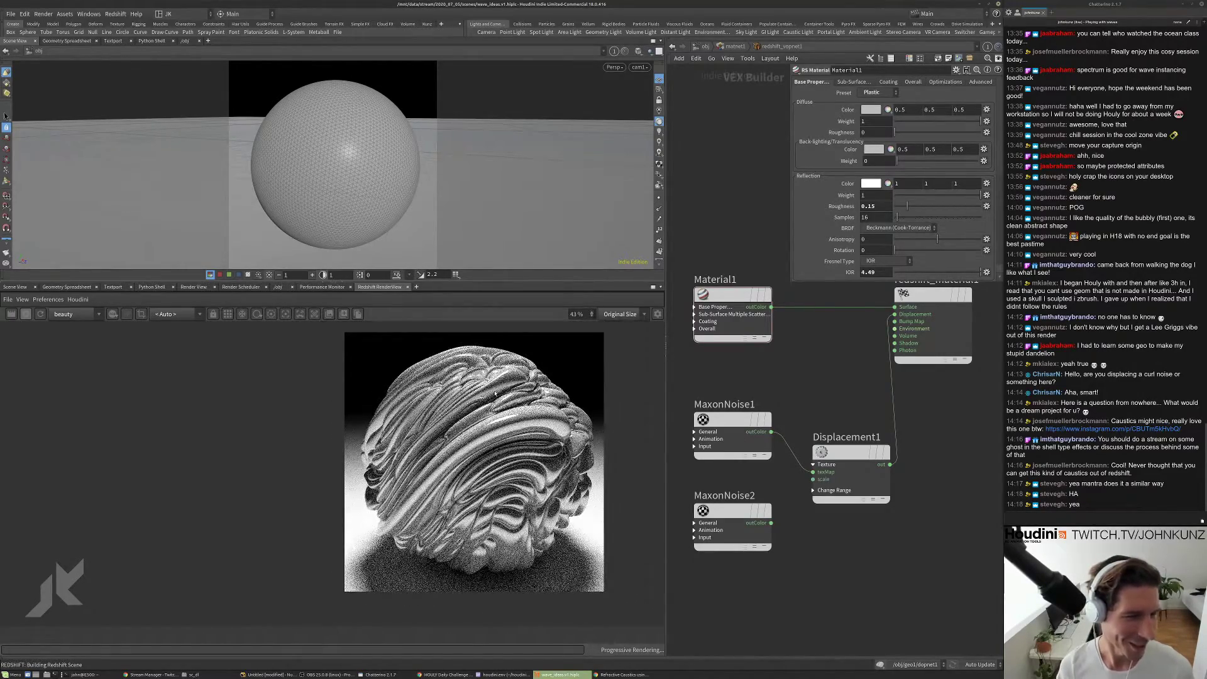
scroll(494, 394, "up", 3)
scroll(616, 363, "down", 4)
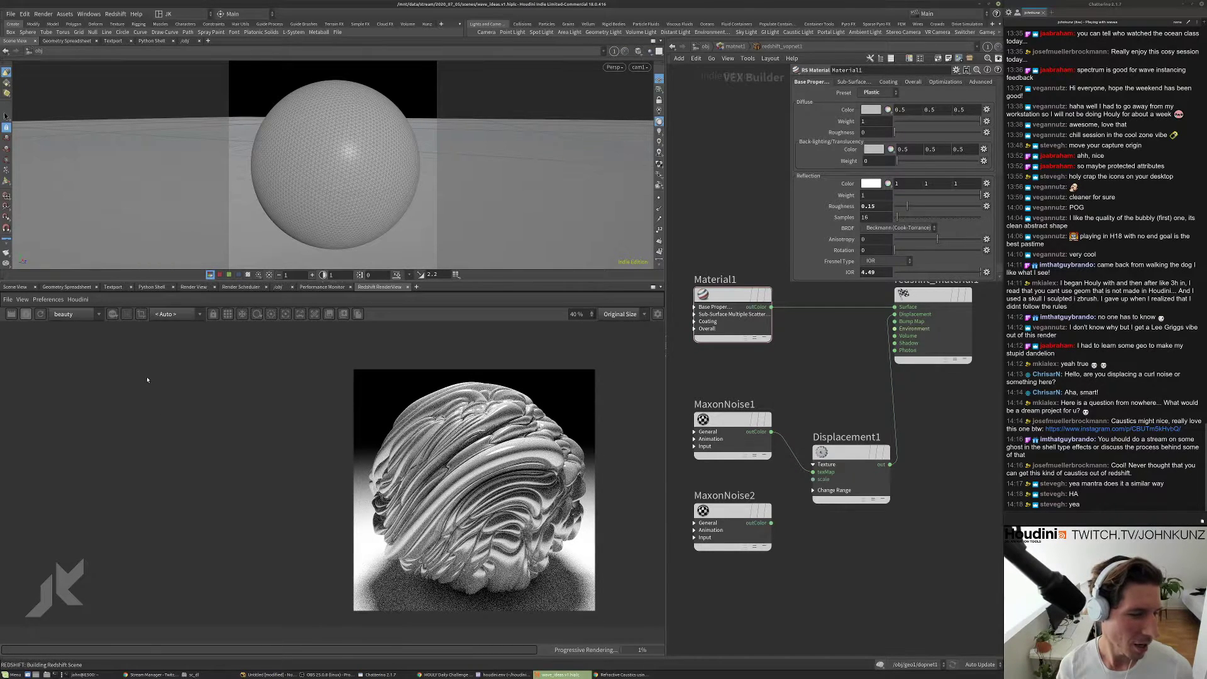
- Lower Material1's diffuse weight to 0.055 and set its reflection IOR to 1.49, checking the highlights in the render
left_click(917, 121)
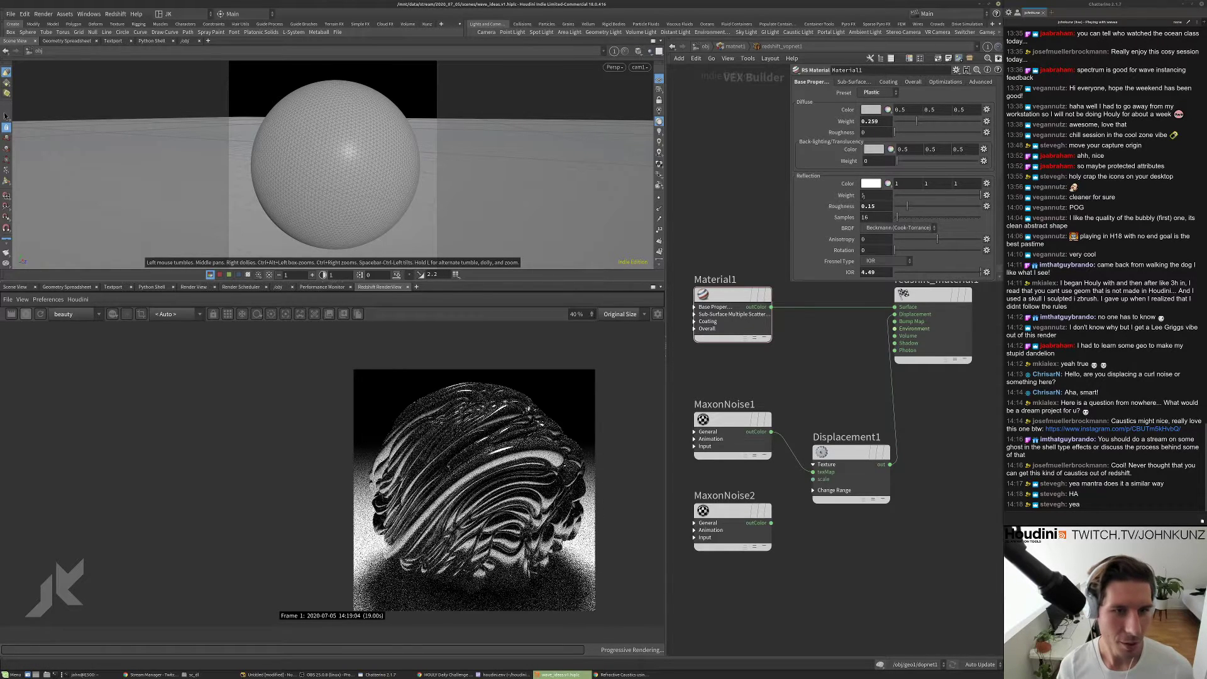
left_click(873, 195)
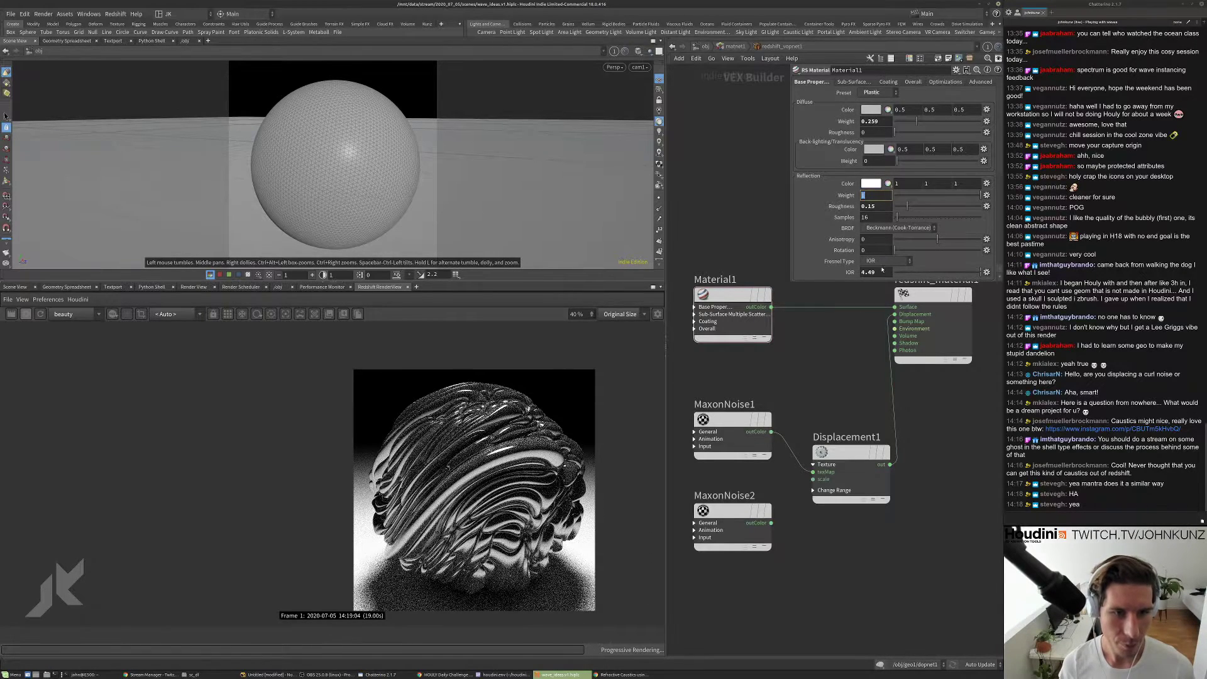
left_click_drag(866, 272, 859, 272)
type("1")
key("Return")
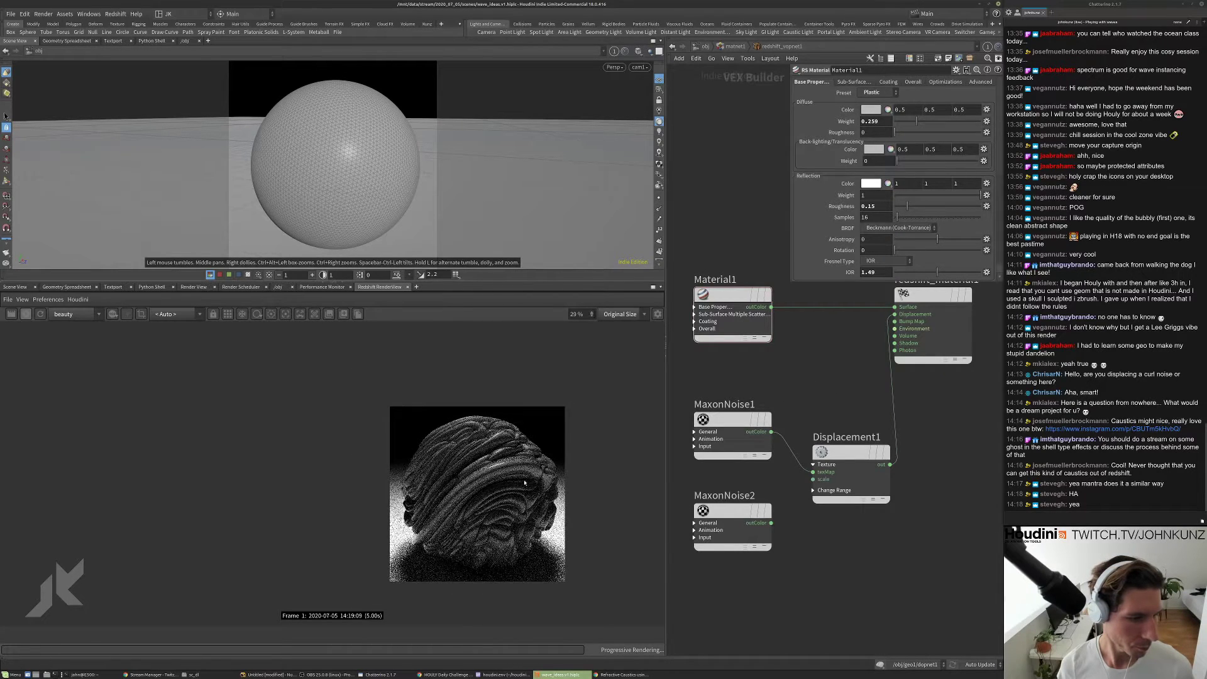
scroll(494, 528, "down", 1)
scroll(493, 528, "up", 5)
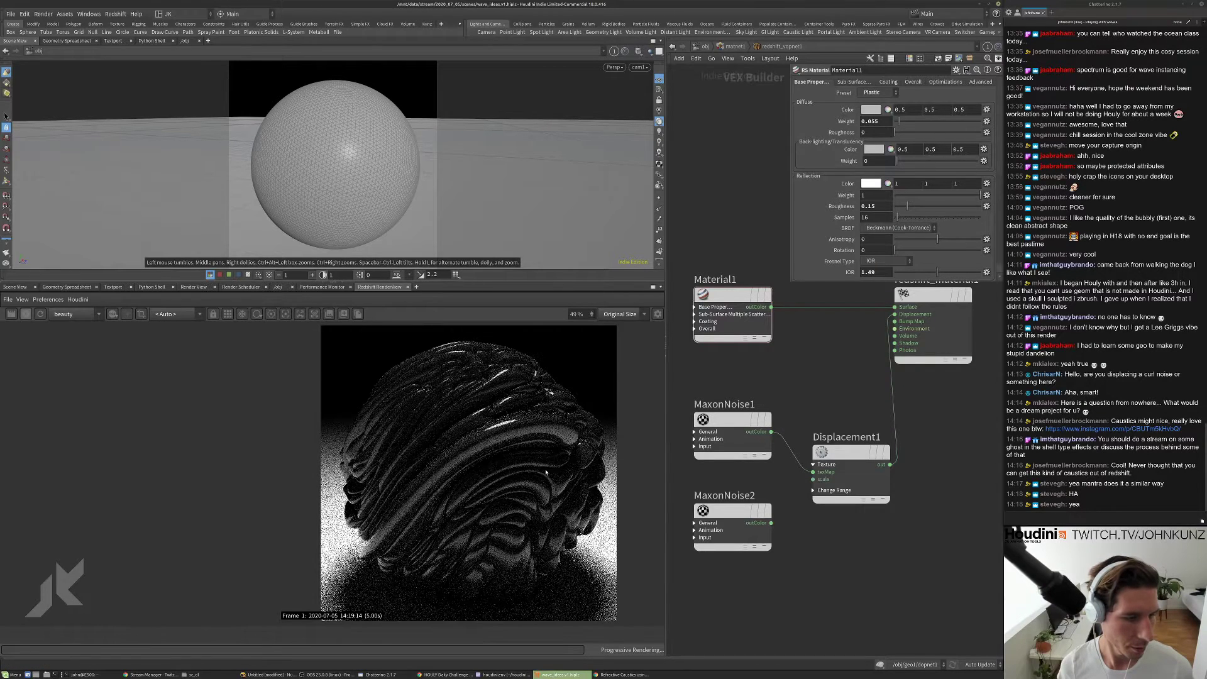
scroll(514, 442, "down", 5)
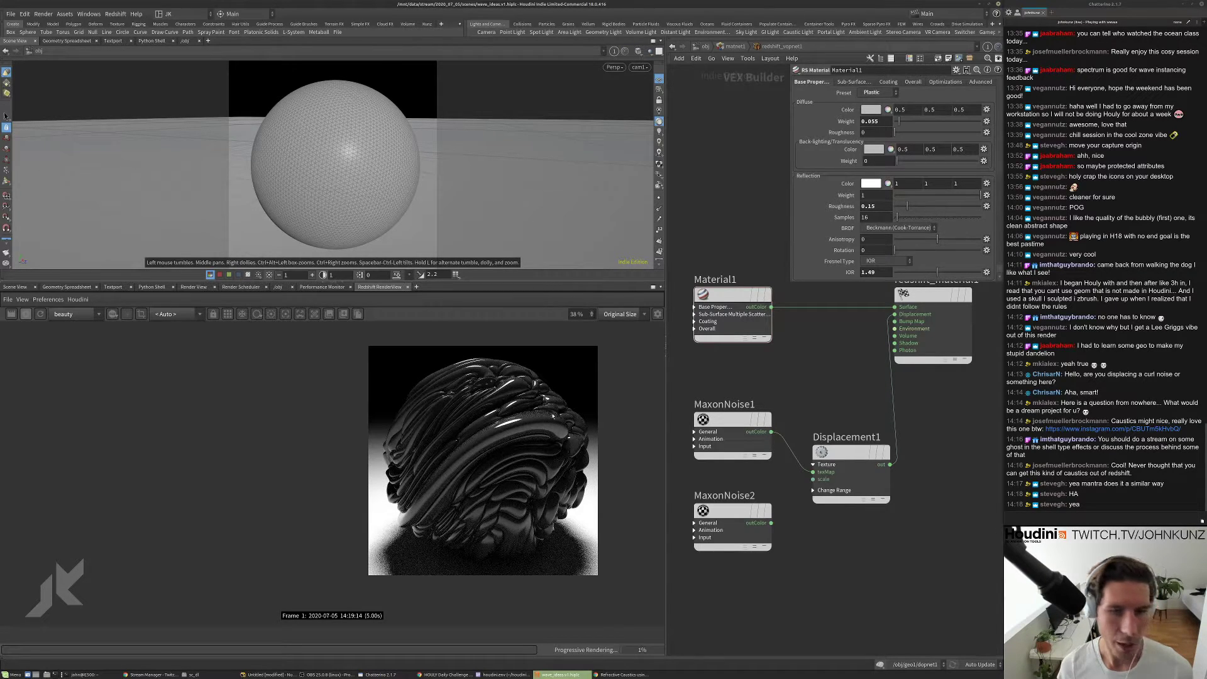
scroll(550, 402, "down", 1)
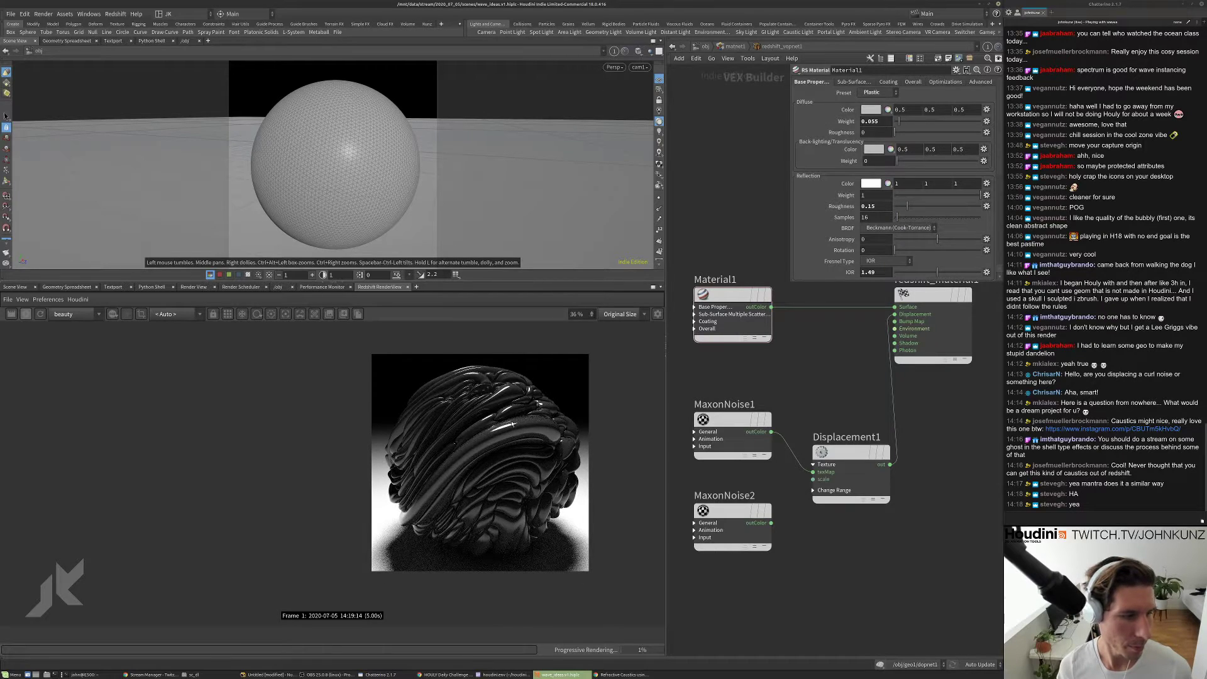
scroll(488, 448, "up", 10)
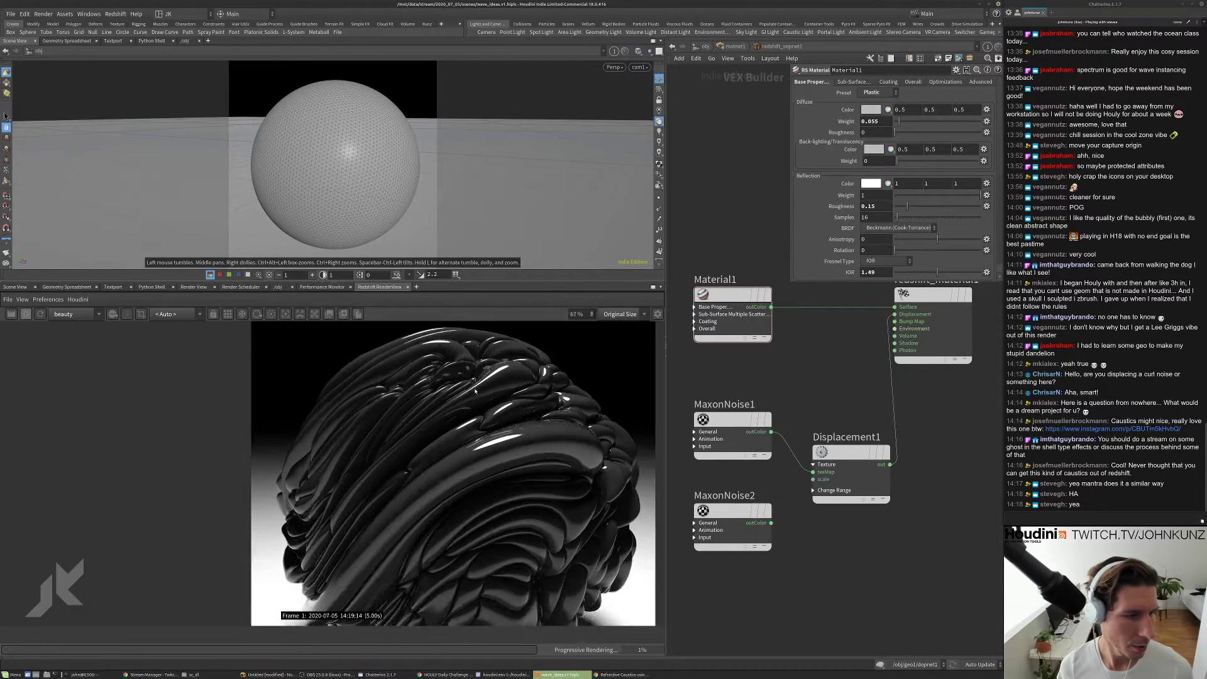
scroll(438, 348, "down", 12)
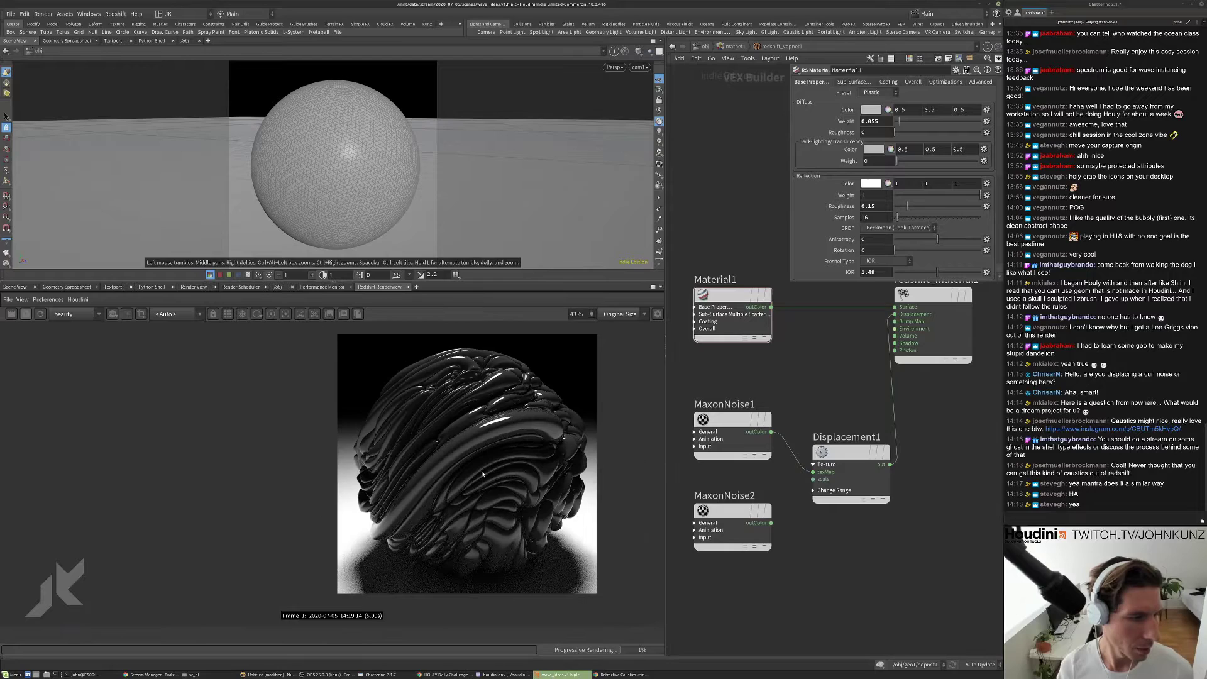
- Set Material1's reflection roughness to 0.25 and check the highlights in the render
double_click(874, 206)
type("25")
key("Return")
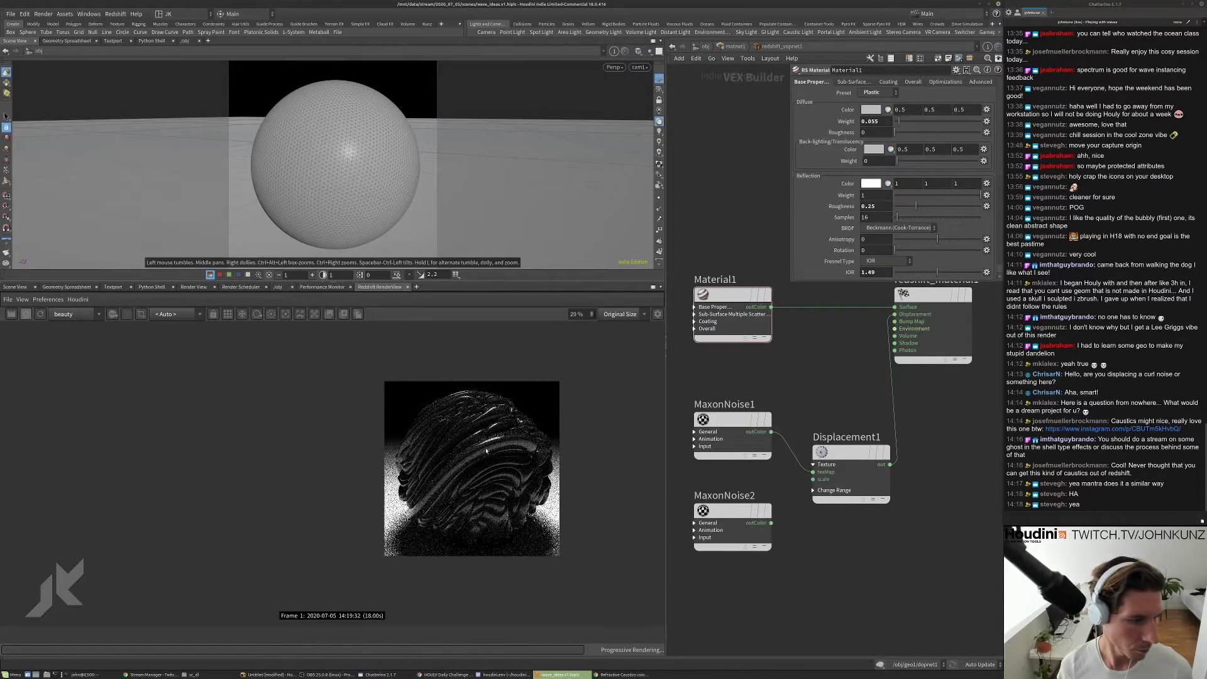
scroll(487, 440, "up", 3)
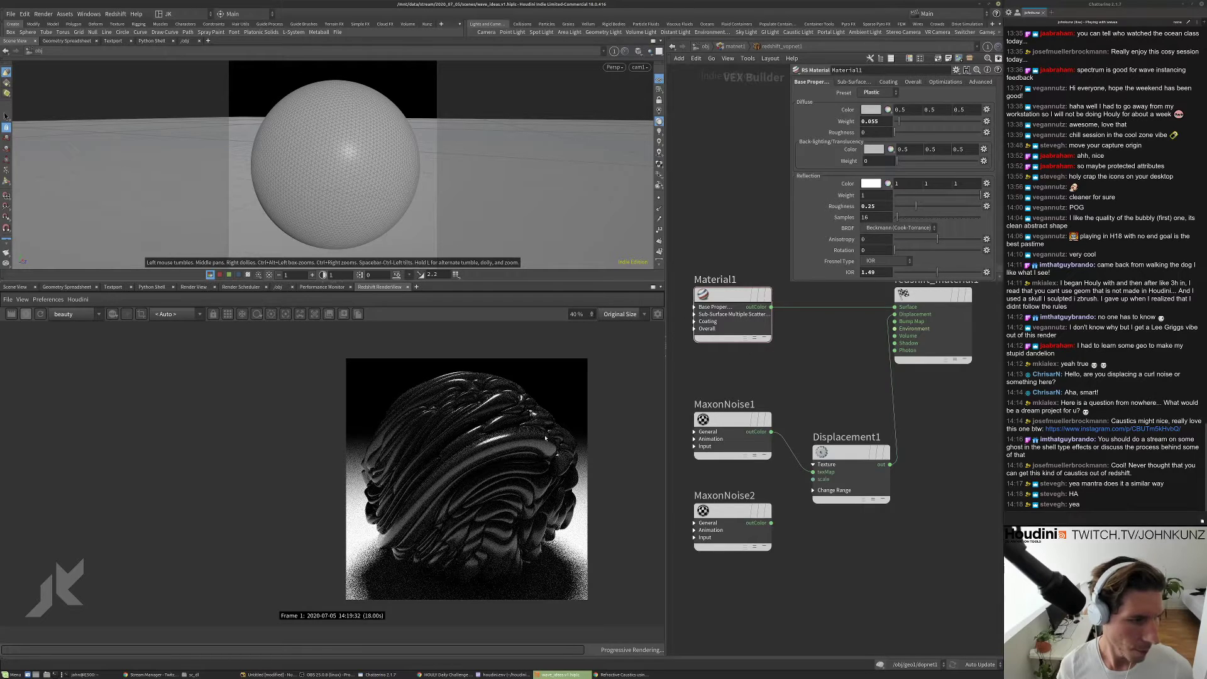
- Set Material1's reflection roughness to 0.075 and inspect the sphere's highlights in the render
type("075")
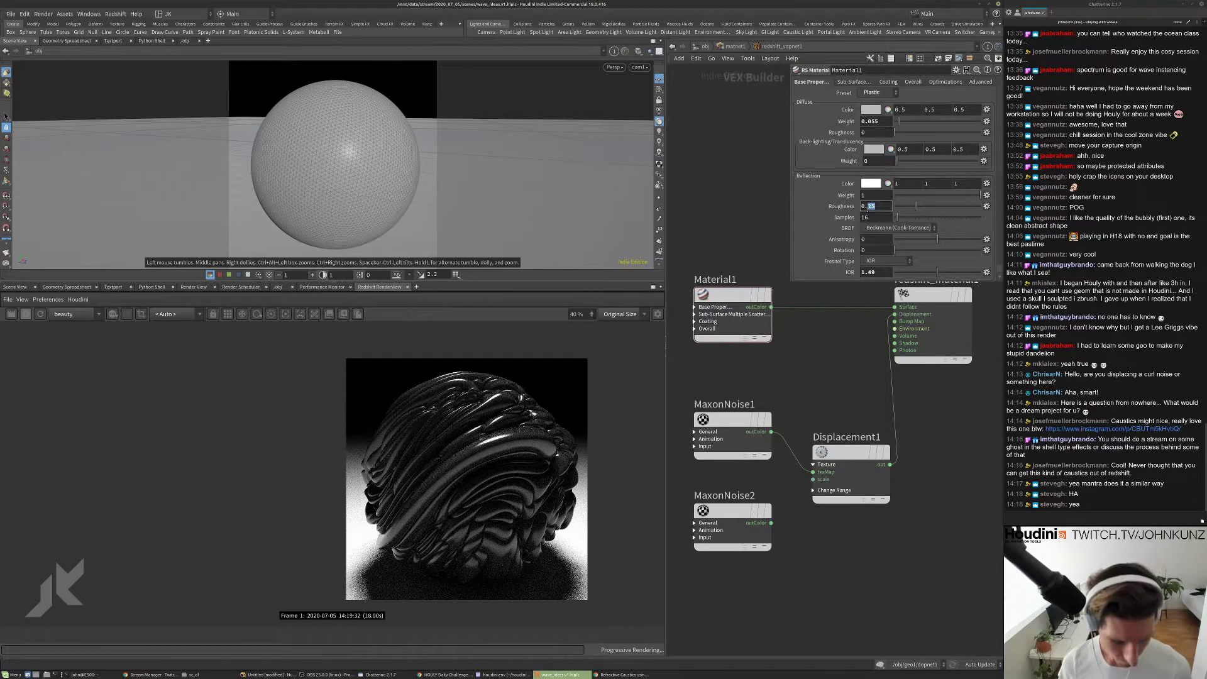
key("Return")
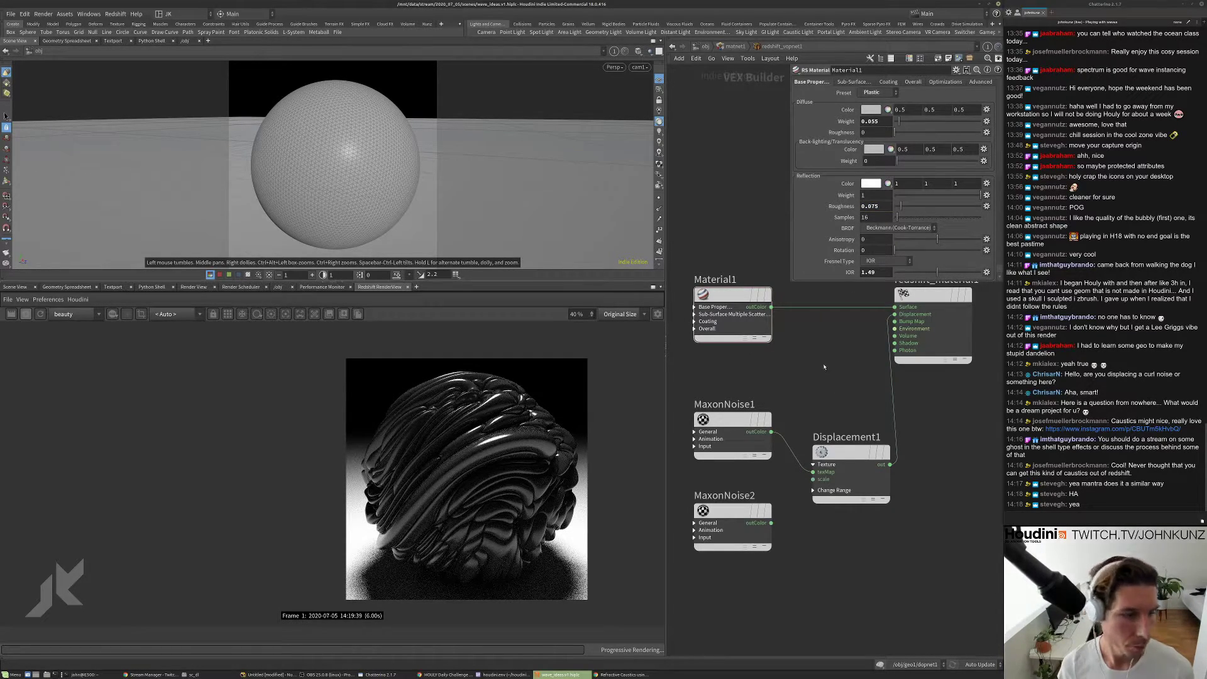
scroll(497, 449, "up", 3)
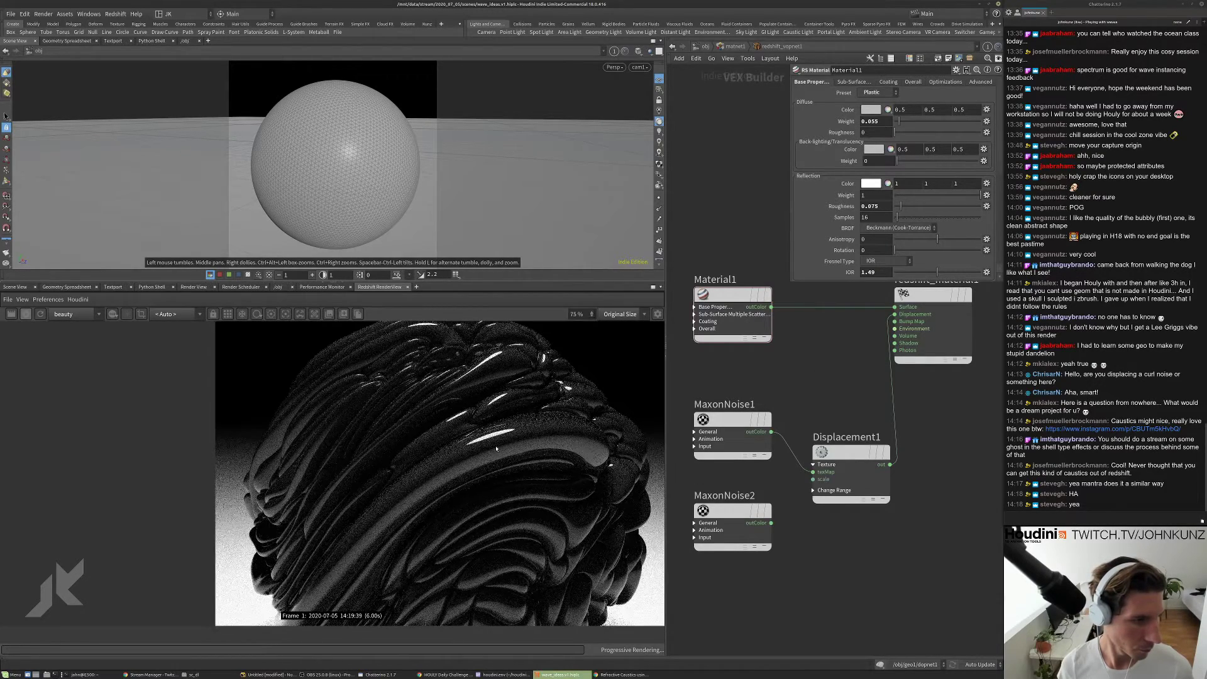
scroll(272, 390, "down", 2)
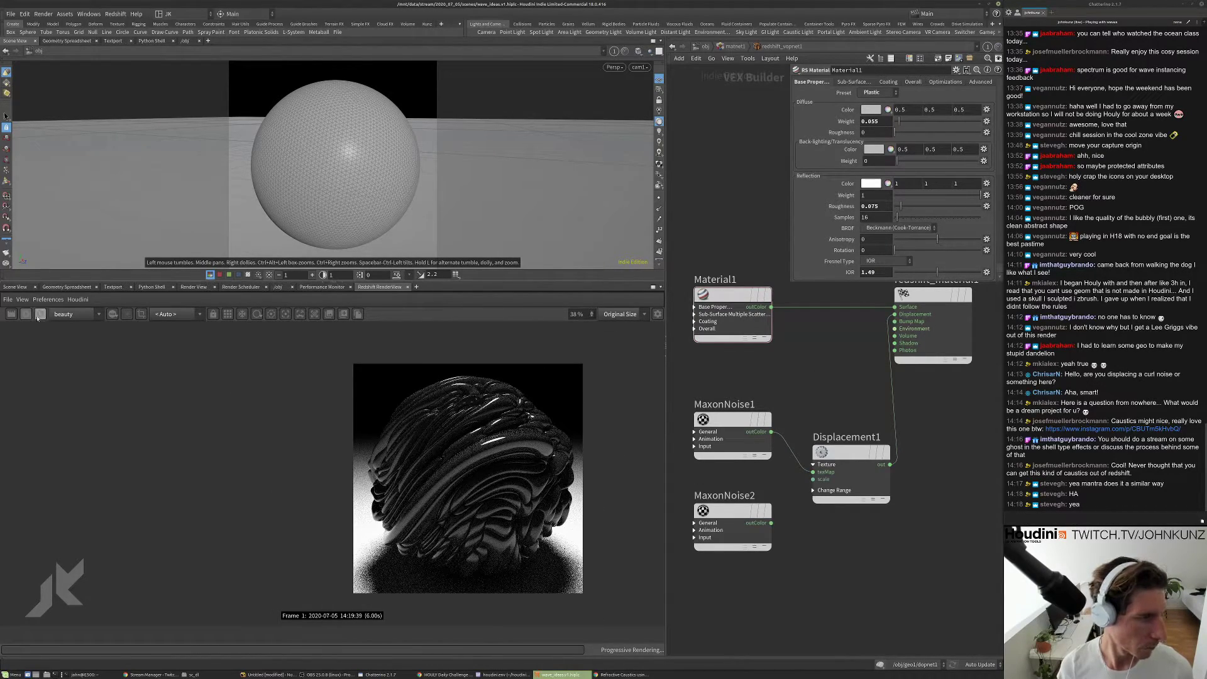
- Add an RS Ramp node below Displacement1 in the material network and check its source options
middle_click_drag(769, 383, 746, 320)
key("Tab")
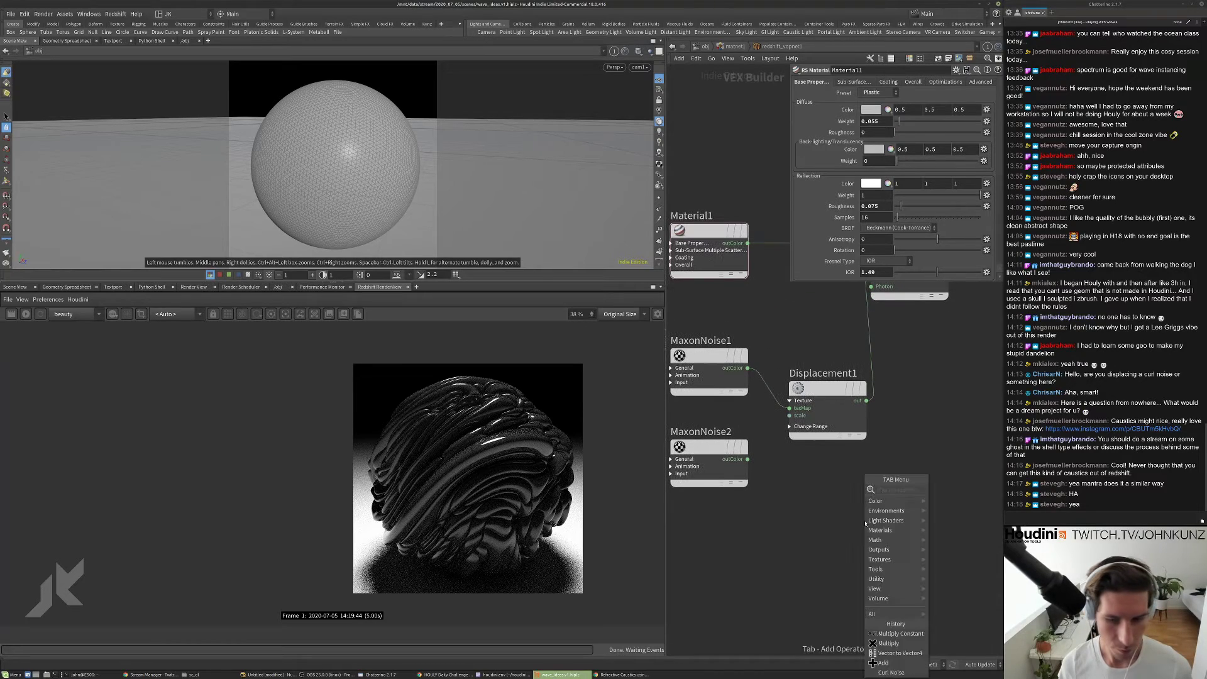
type("ramp")
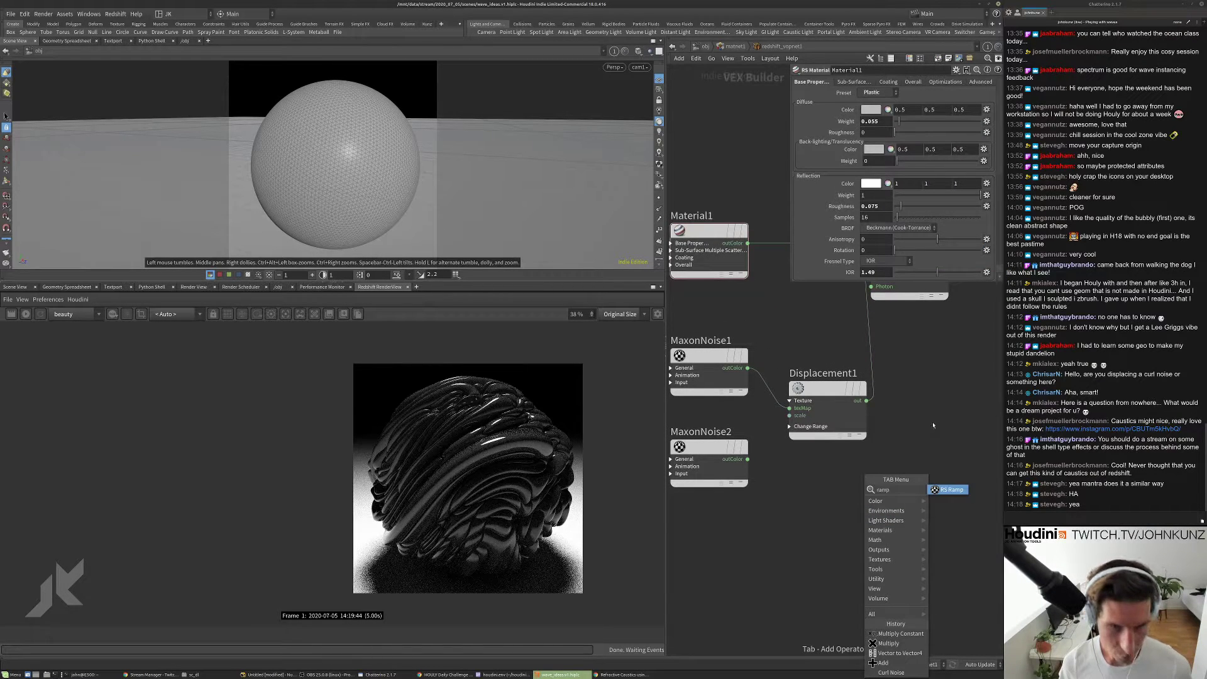
key("Return")
left_click(862, 521)
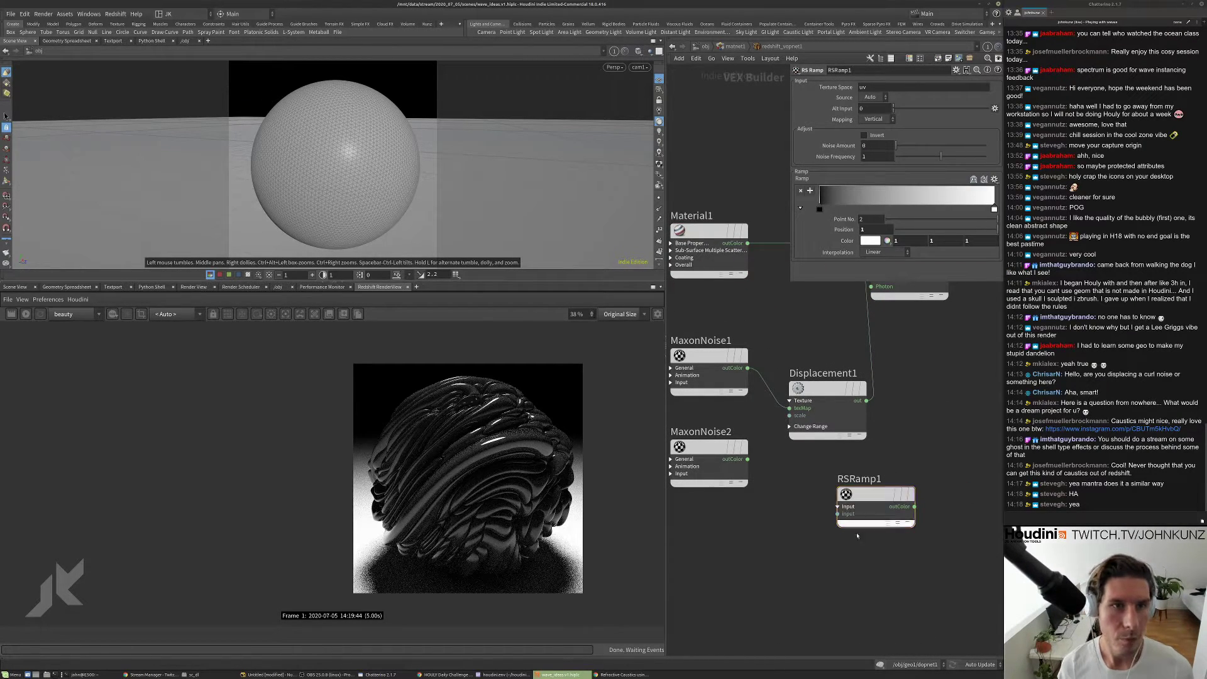
scroll(862, 522, "down", 3)
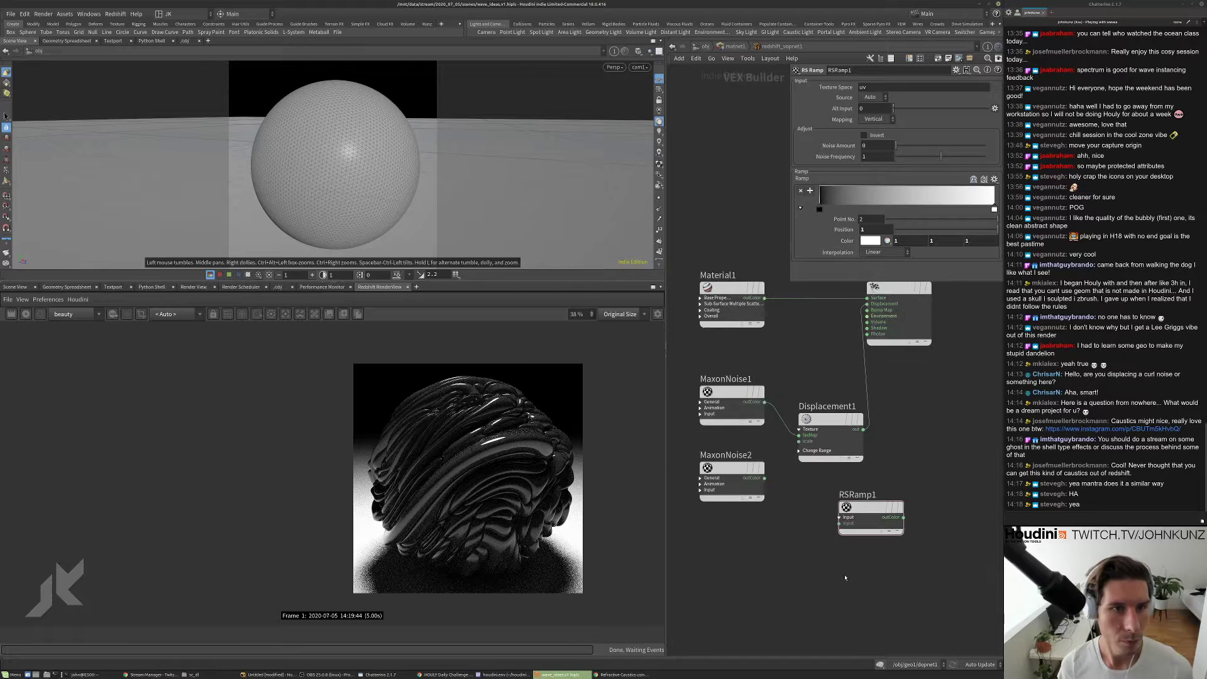
left_click(870, 98)
left_click(869, 99)
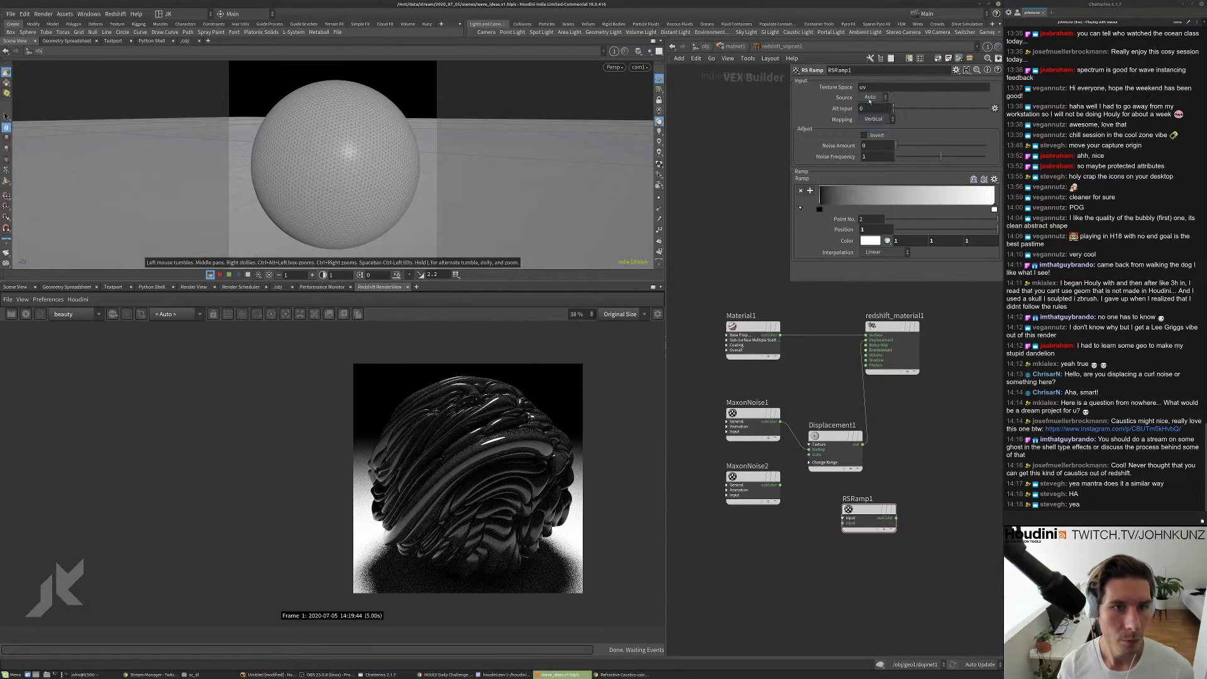
- Add a Fresnel node to the material network and place it below and to the left of RSRamp1
middle_click_drag(832, 569, 835, 546)
key("Tab")
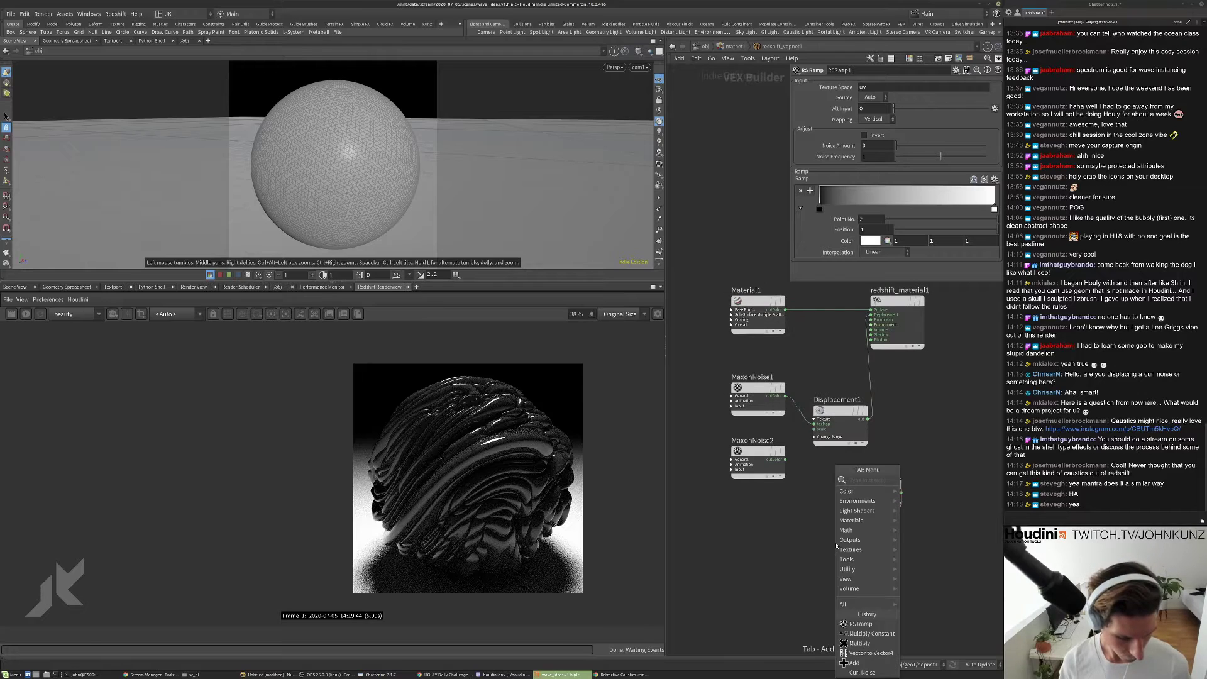
type("fr")
left_click(912, 499)
left_click(917, 450)
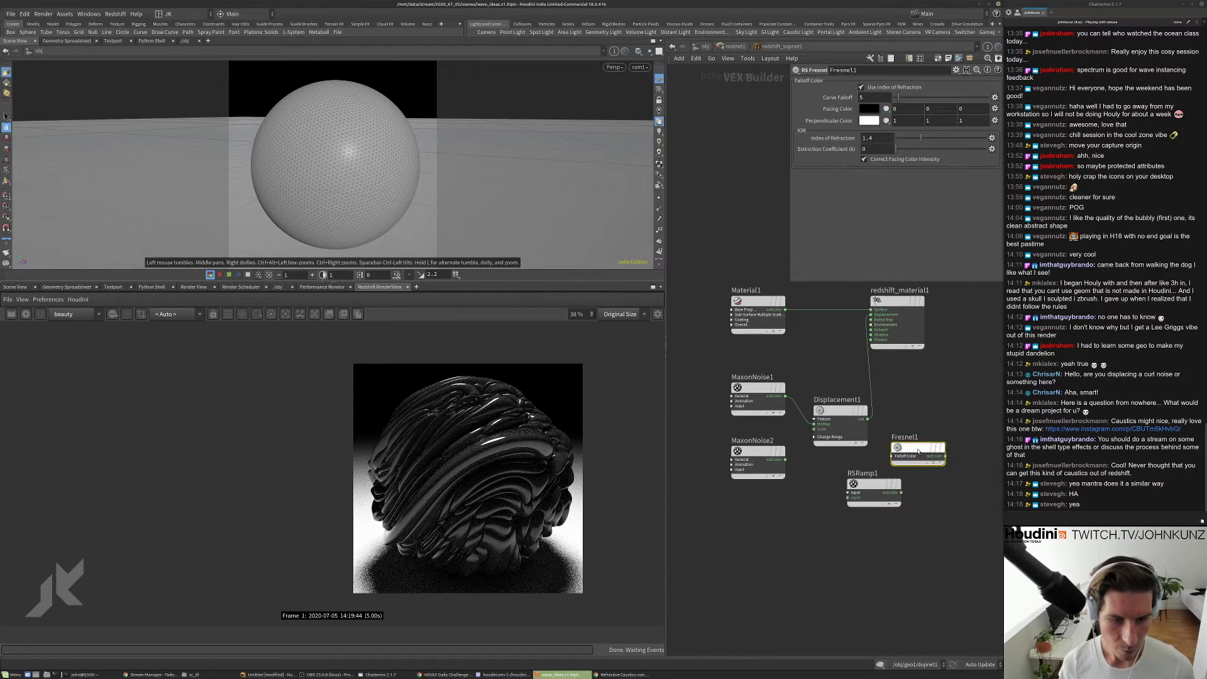
scroll(916, 449, "up", 2)
middle_click_drag(904, 433, 902, 465)
left_click_drag(910, 476, 790, 556)
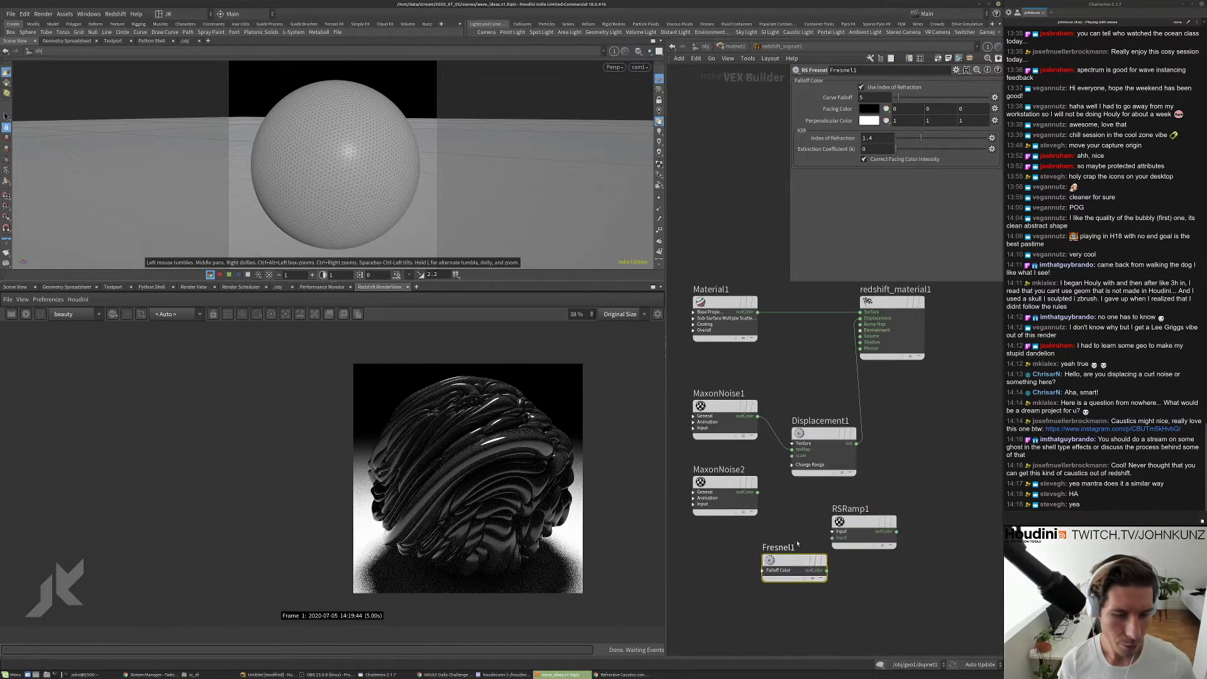
- Move RSRamp1 further right of Fresnel1, set its source to Alt, and connect Fresnel1's colour output to the ramp's input
scroll(792, 551, "up", 2)
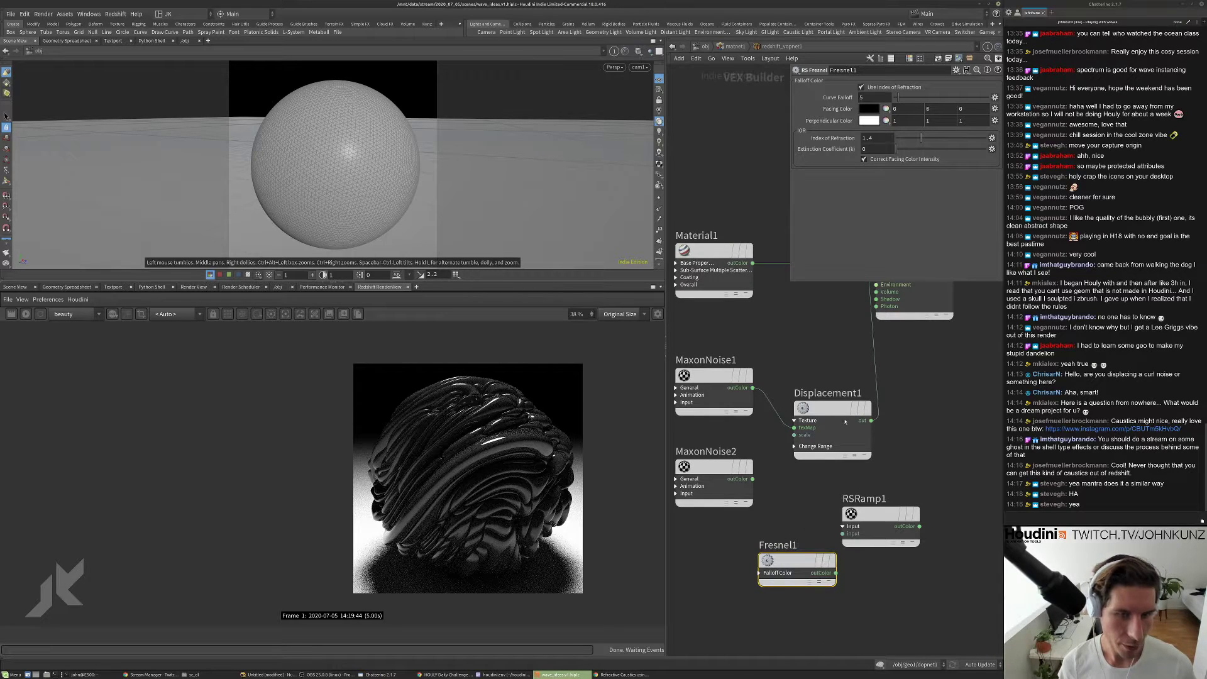
scroll(851, 534, "down", 4)
scroll(858, 526, "up", 3)
left_click_drag(858, 527, 885, 540)
scroll(848, 618, "up", 4)
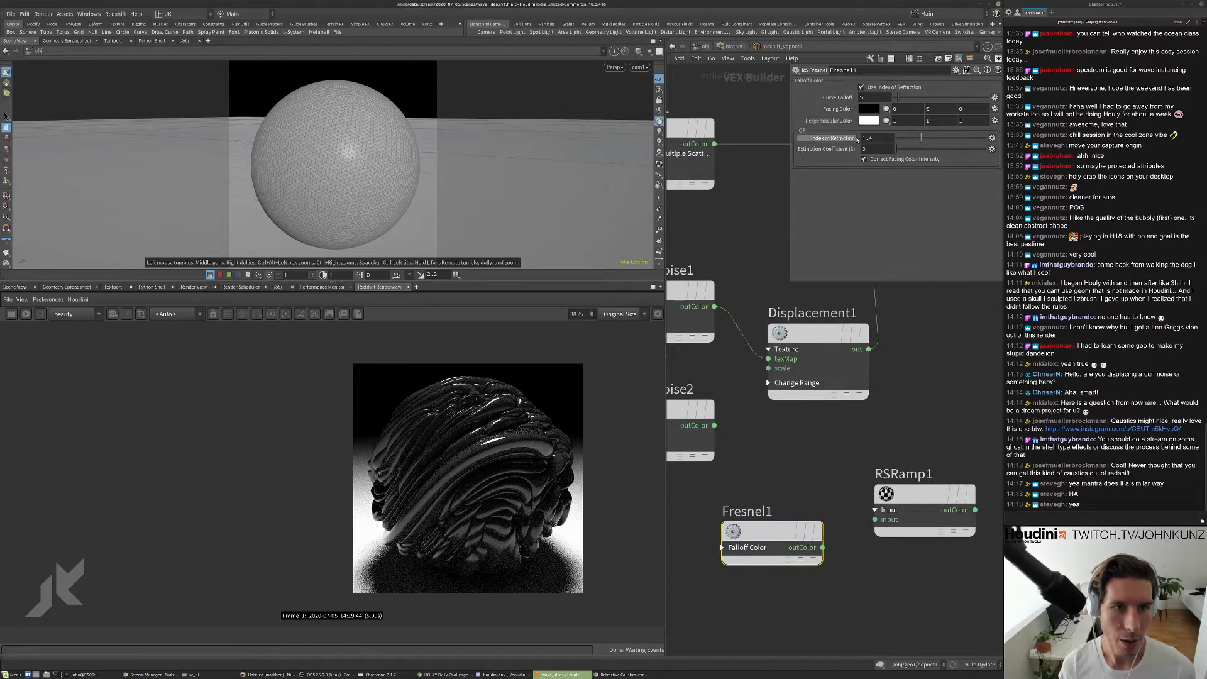
left_click(899, 496)
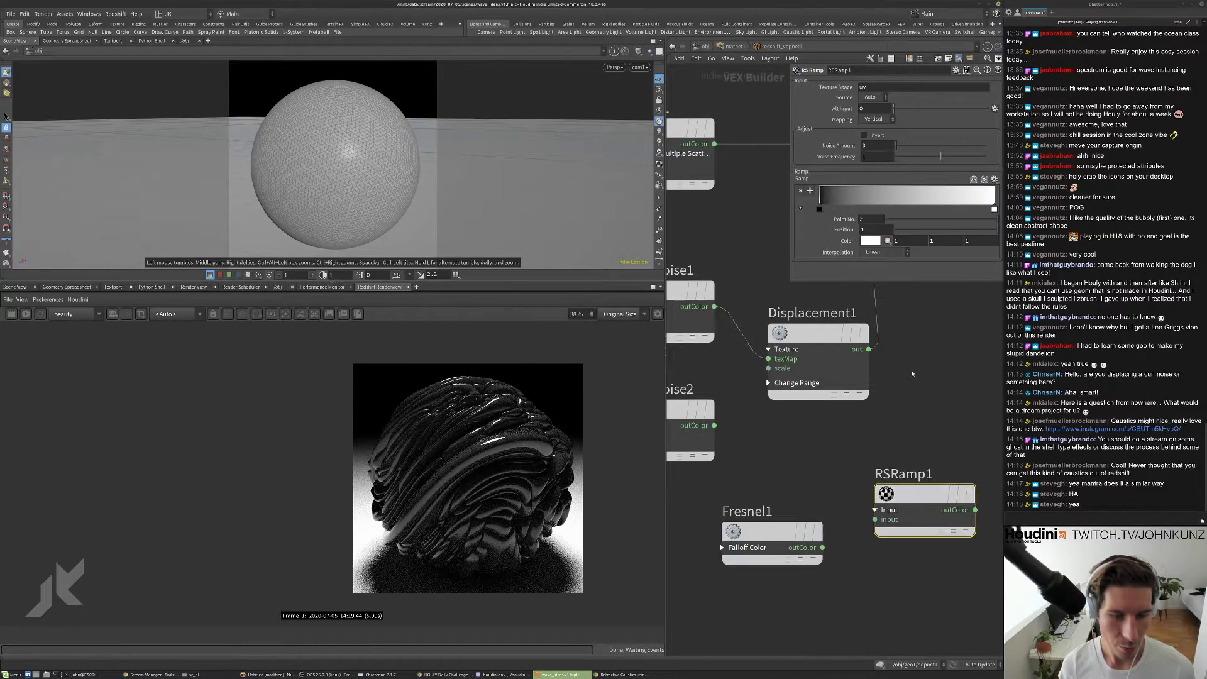
left_click(873, 97)
left_click(866, 116)
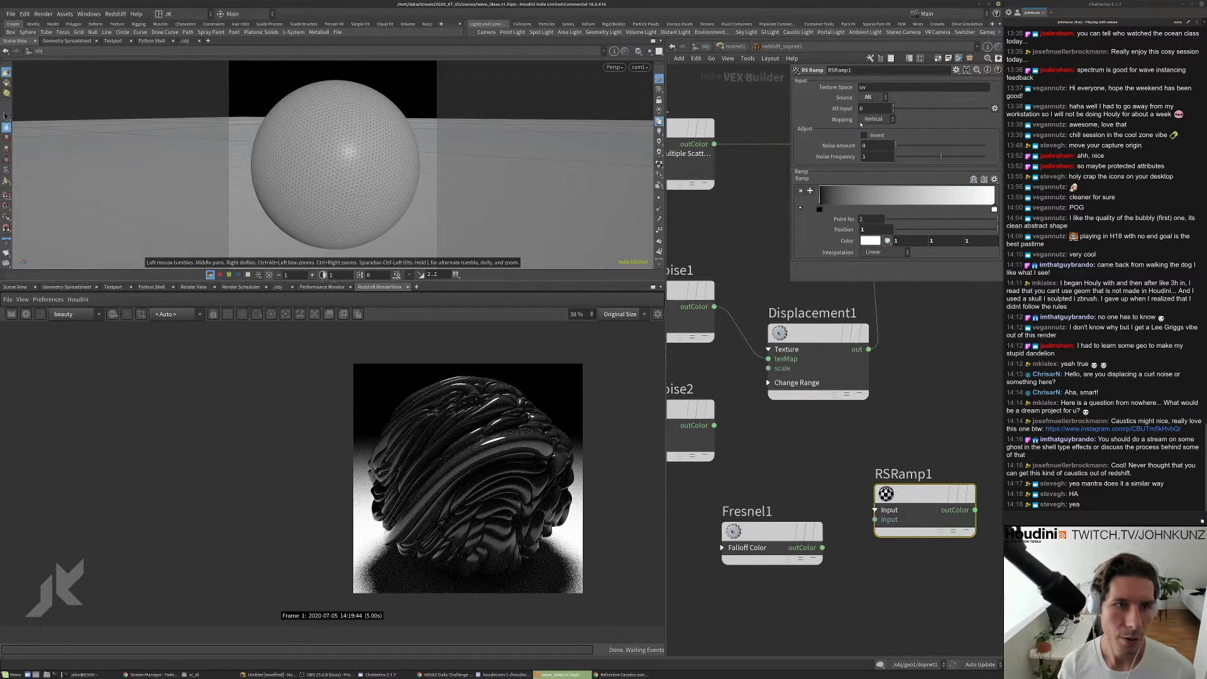
left_click_drag(874, 519, 833, 548)
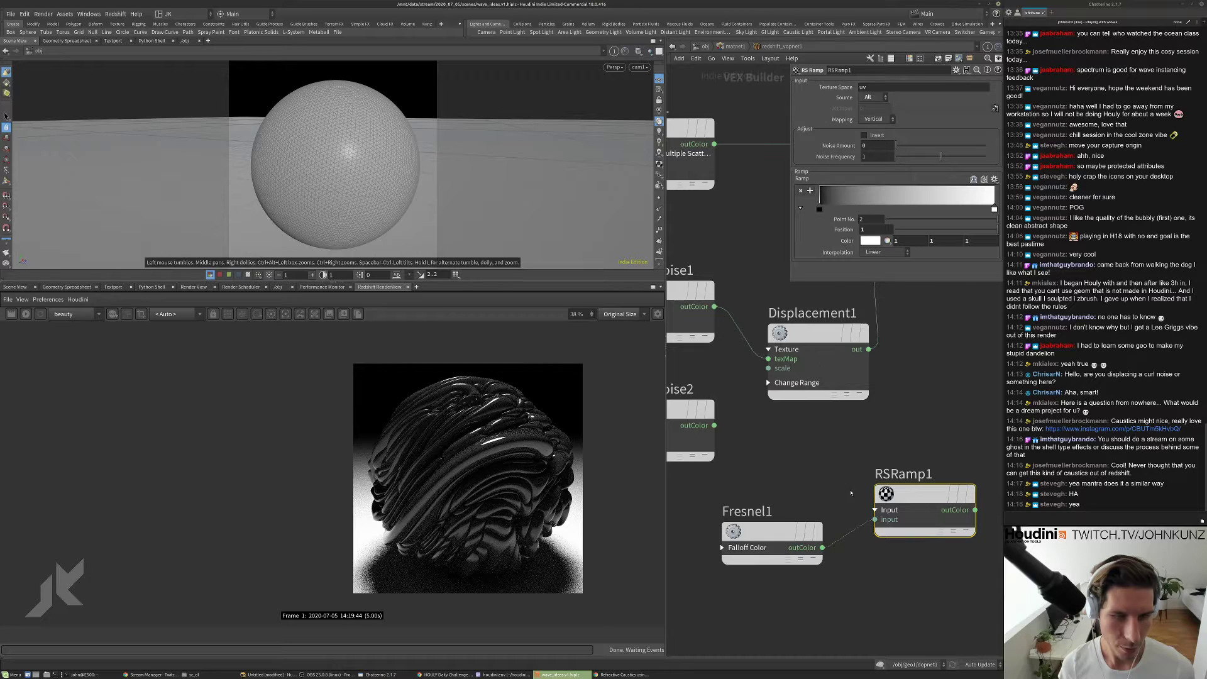
- Move the connected Fresnel1 and RSRamp1 nodes above Material1 in the material network
scroll(817, 509, "down", 3)
scroll(817, 509, "up", 2)
scroll(817, 509, "down", 2)
middle_click_drag(899, 424, 878, 484)
scroll(877, 485, "down", 1)
middle_click_drag(767, 390, 801, 396)
left_click_drag(934, 619, 758, 345)
scroll(836, 548, "down", 2)
scroll(760, 383, "up", 4)
left_click(761, 382)
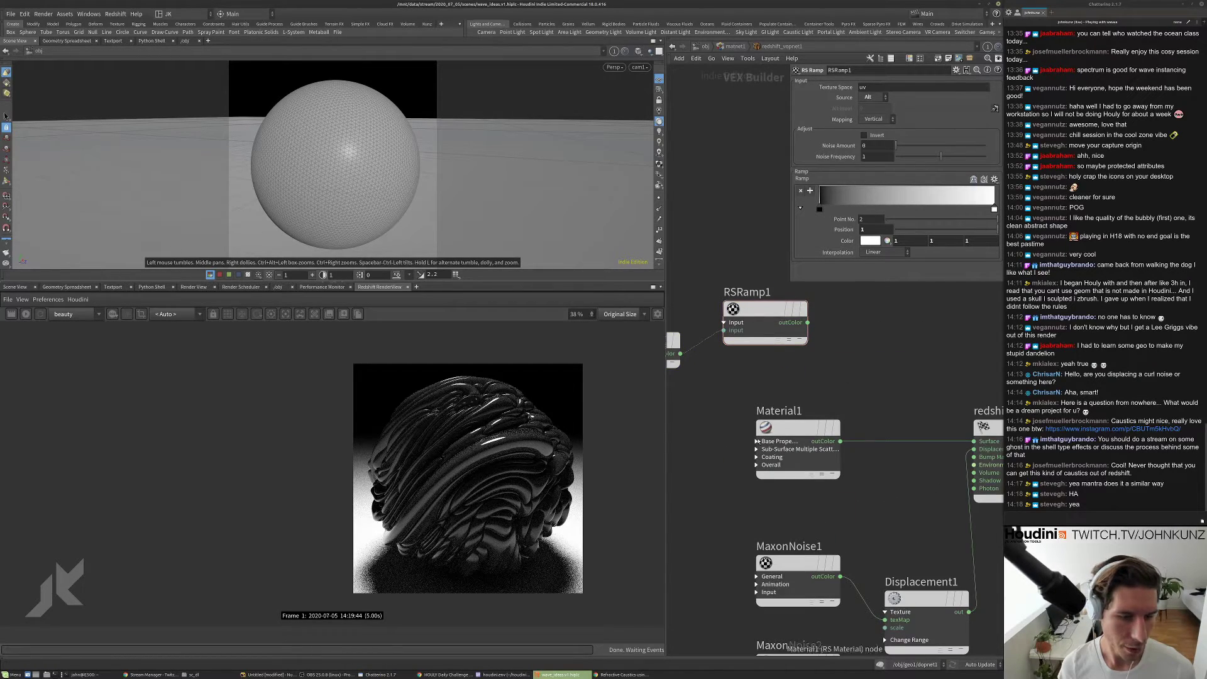
- Expand Material1's coating and base property inputs and connect RSRamp1's outColor to refl_color
left_click(758, 441)
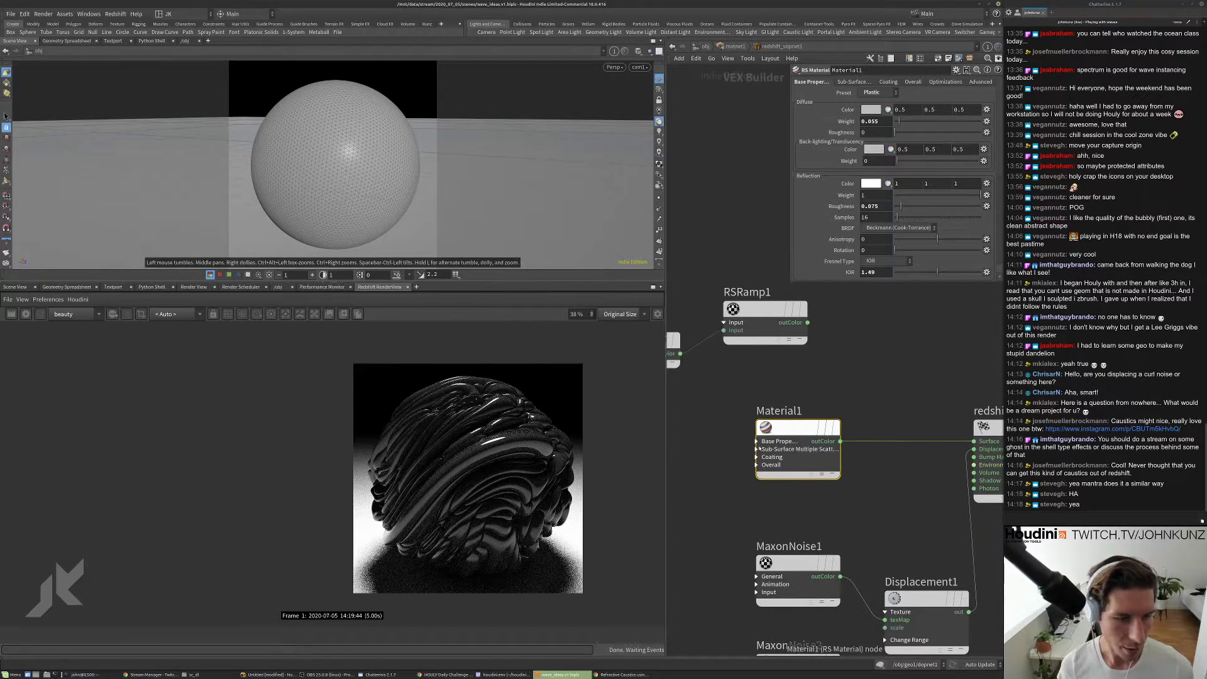
left_click(756, 457)
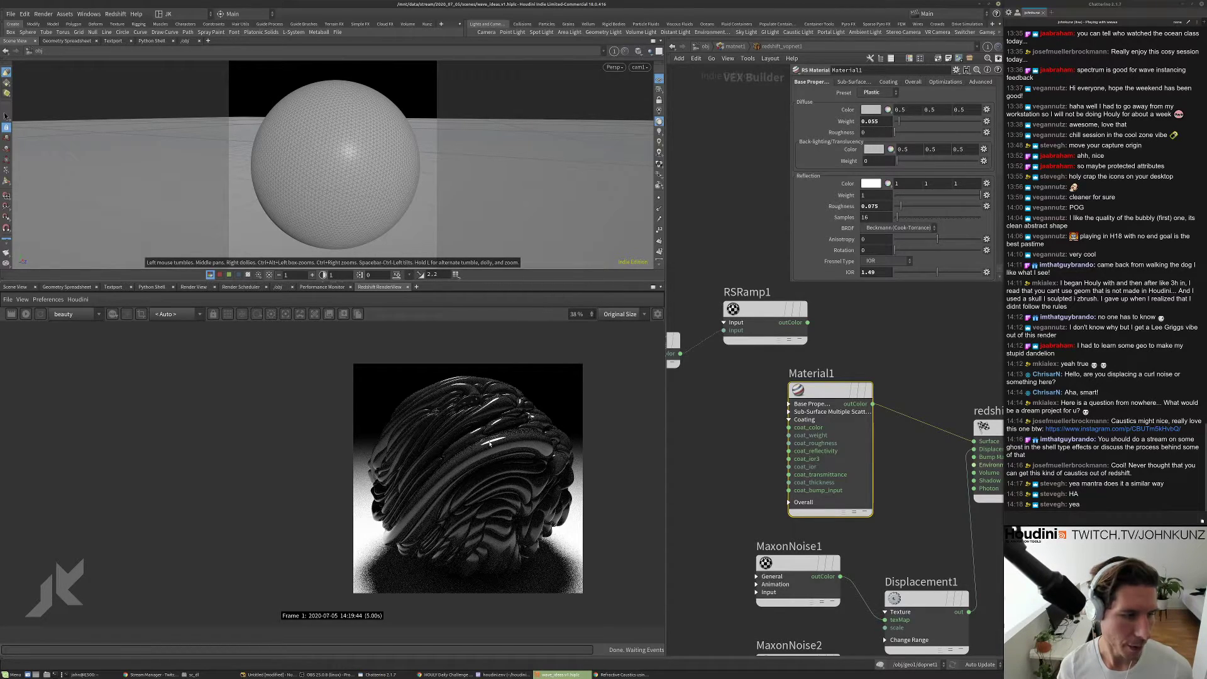
scroll(788, 435, "up", 2)
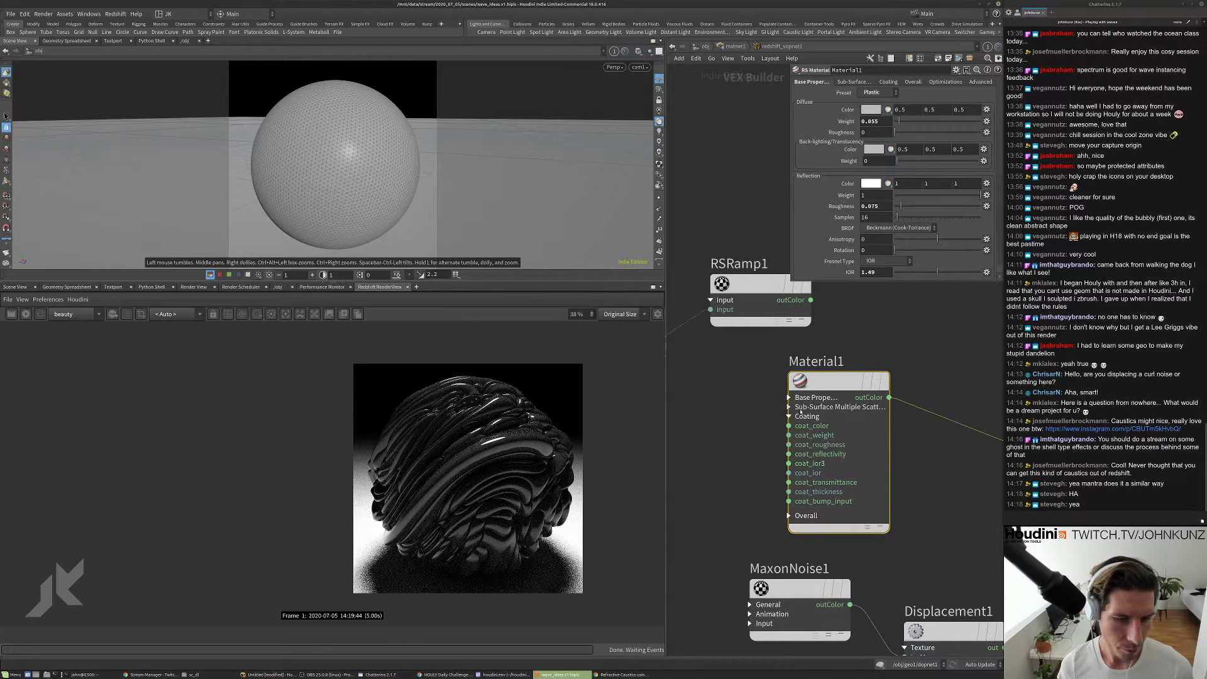
left_click(781, 399)
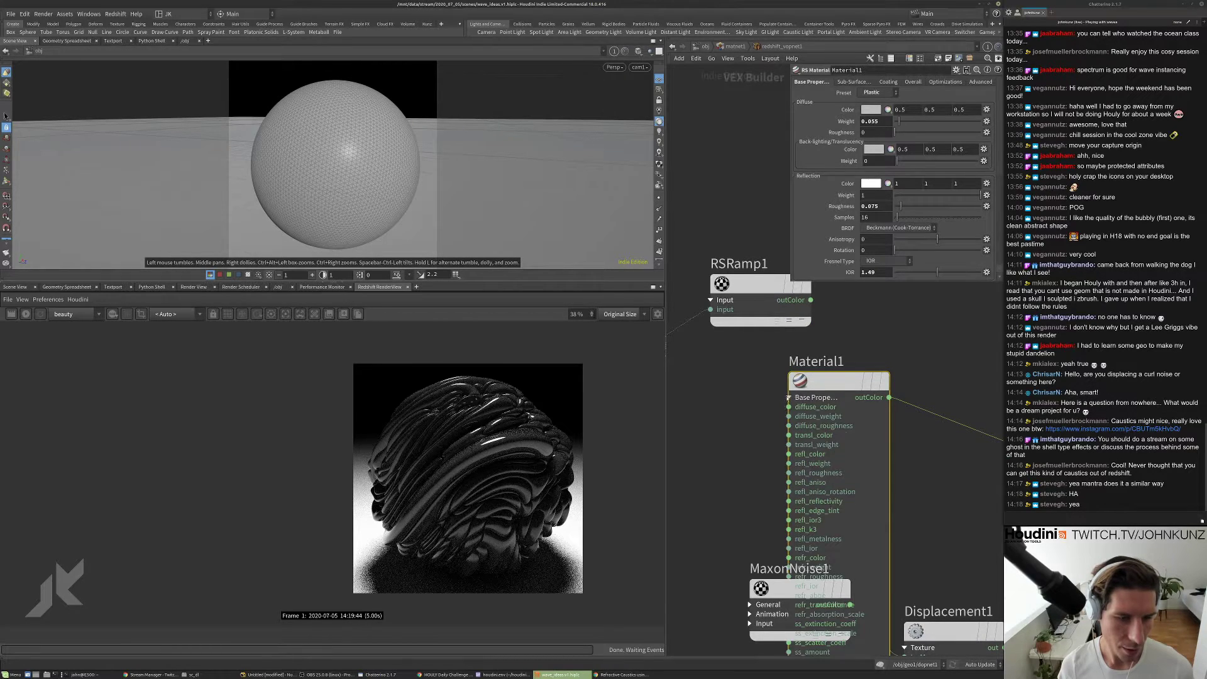
scroll(751, 464, "down", 1)
left_click_drag(782, 455, 767, 331)
- Set RSRamp1's first colour point to a saturated orange with RGB 1, 0.246, 0.073
left_click(767, 331)
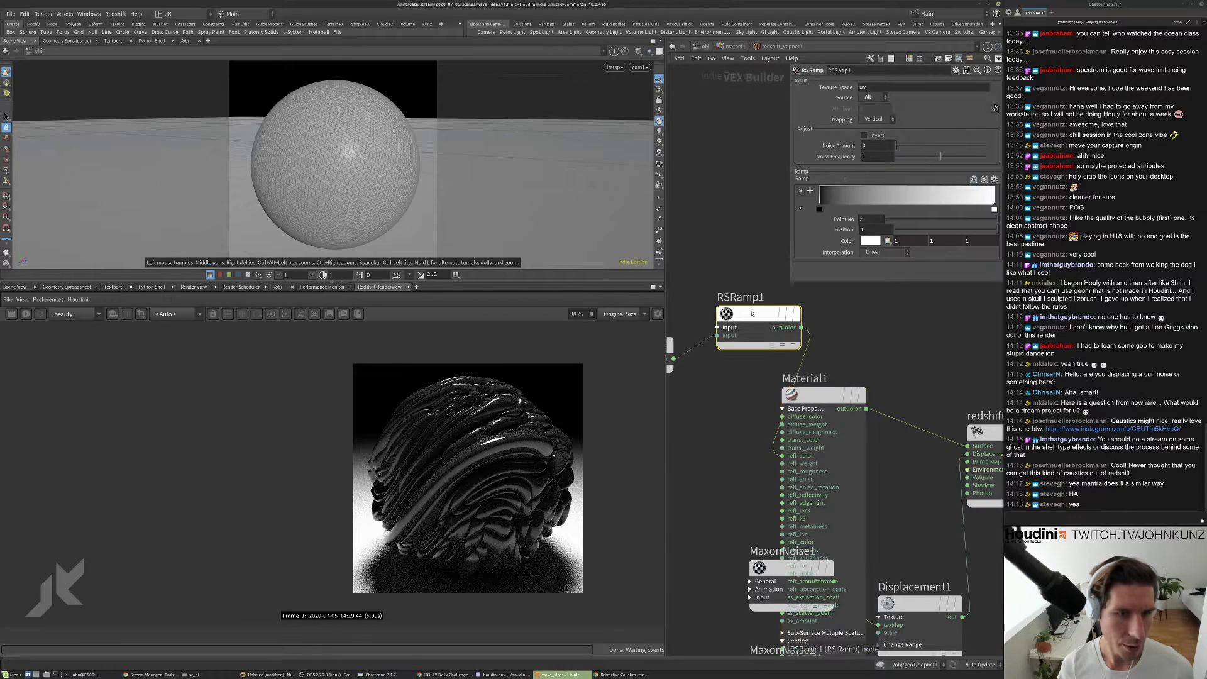
left_click(887, 240)
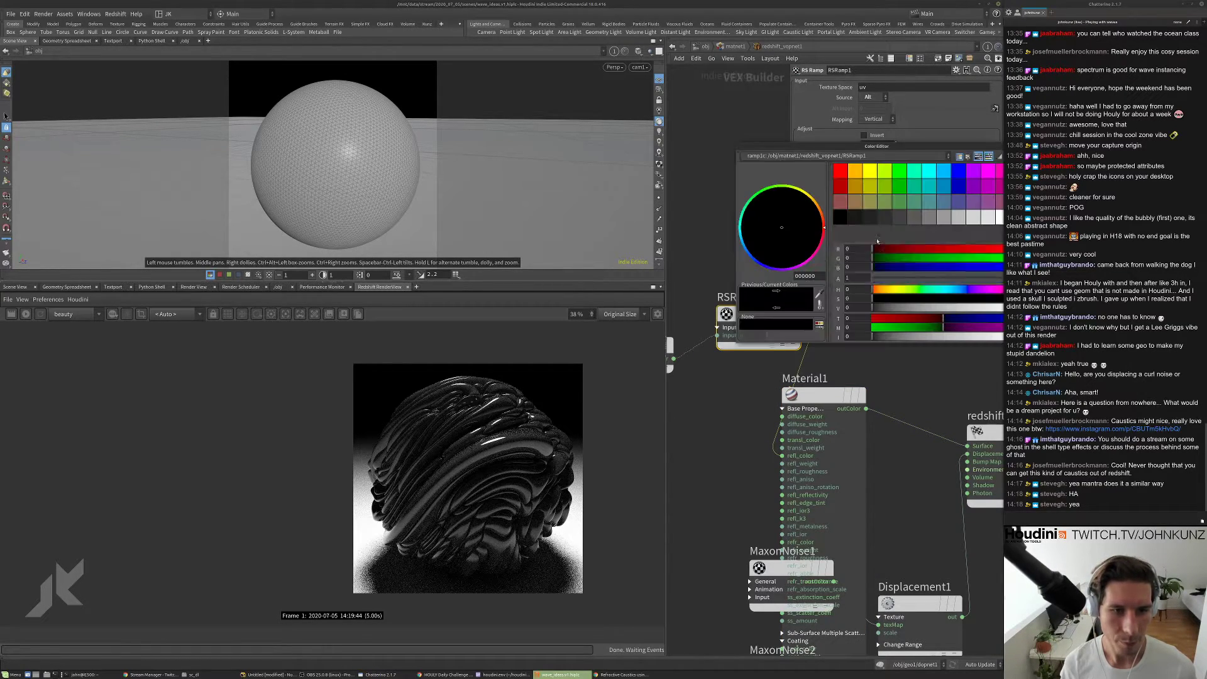
left_click(880, 288)
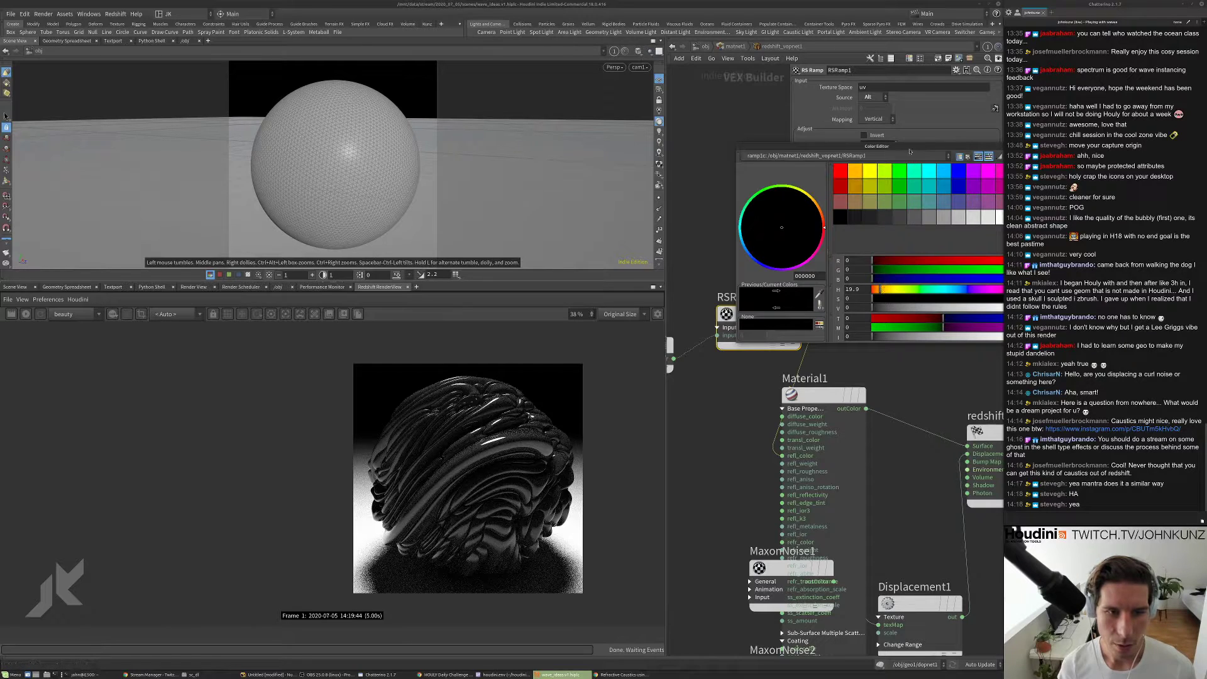
left_click_drag(876, 146, 696, 312)
left_click_drag(762, 475, 794, 466)
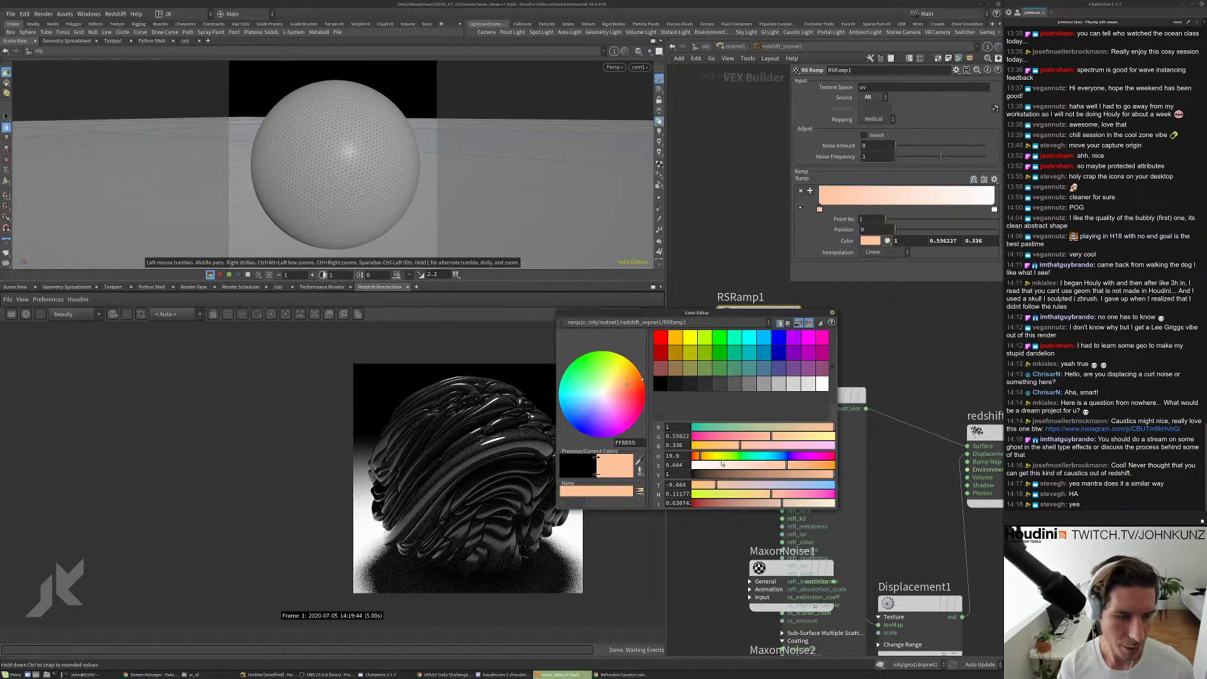
left_click_drag(701, 455, 696, 459)
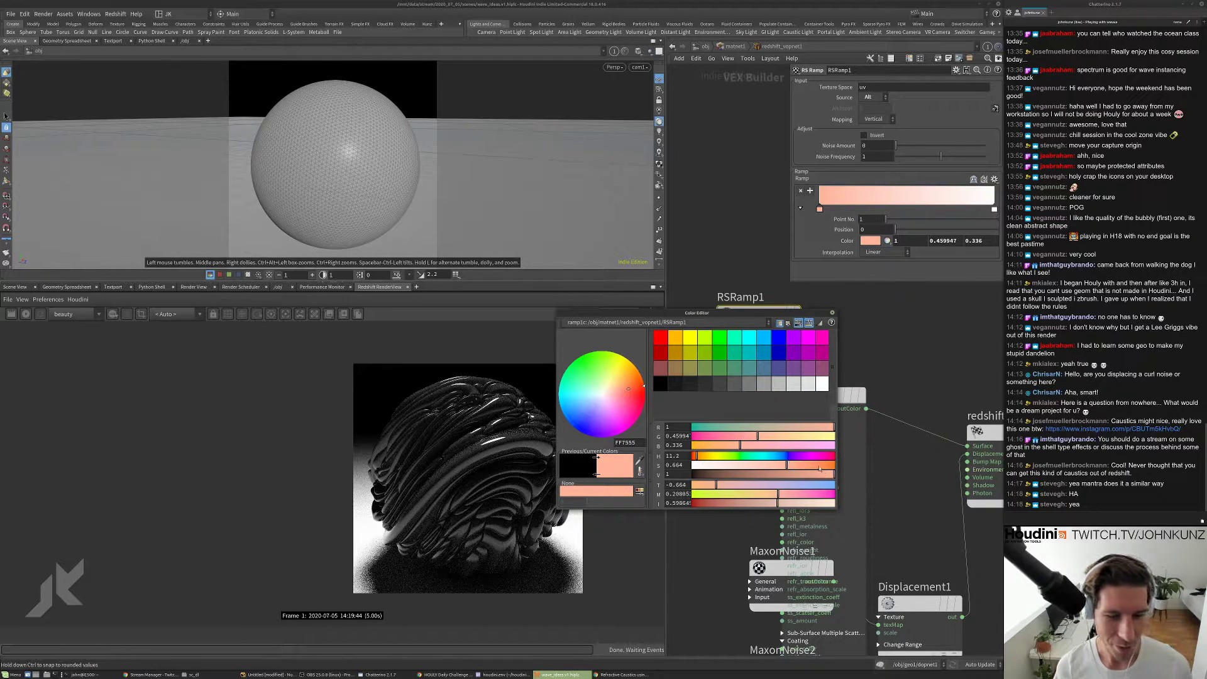
left_click_drag(815, 467, 824, 467)
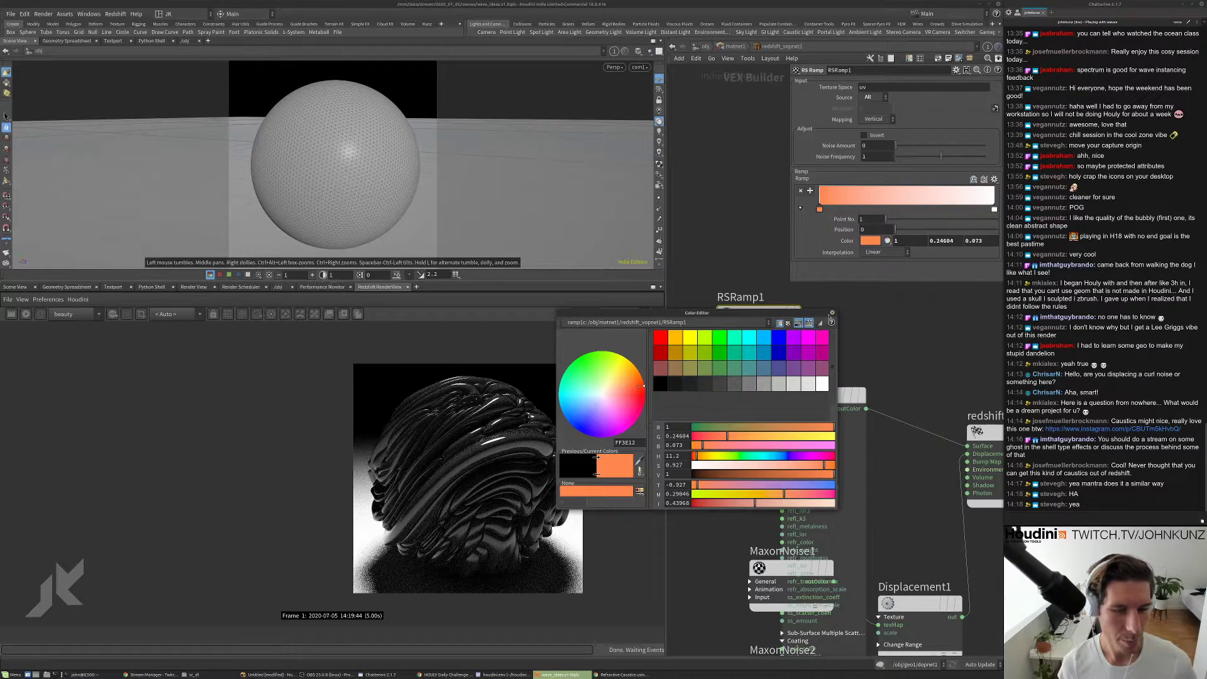
left_click(832, 312)
- Add a colour point at about position 0.37 in RSRamp1 and make it yellow with RGB 1, 0.712, 0.108
double_click(885, 198)
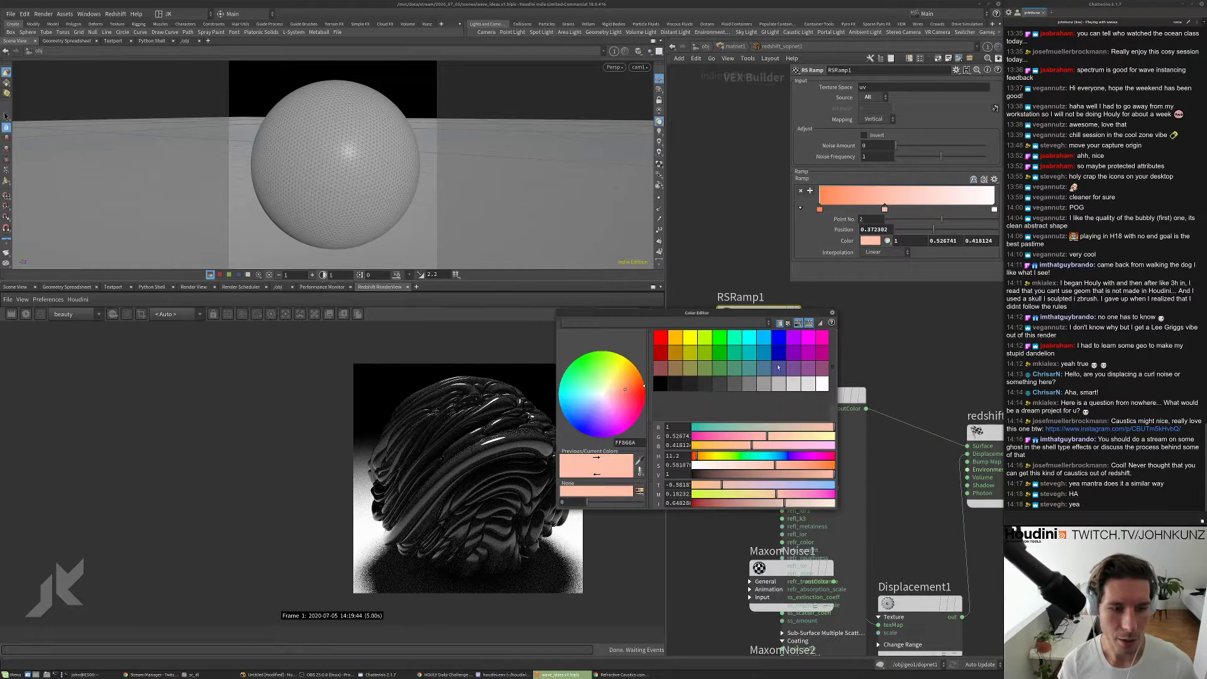
left_click(709, 457)
left_click(818, 466)
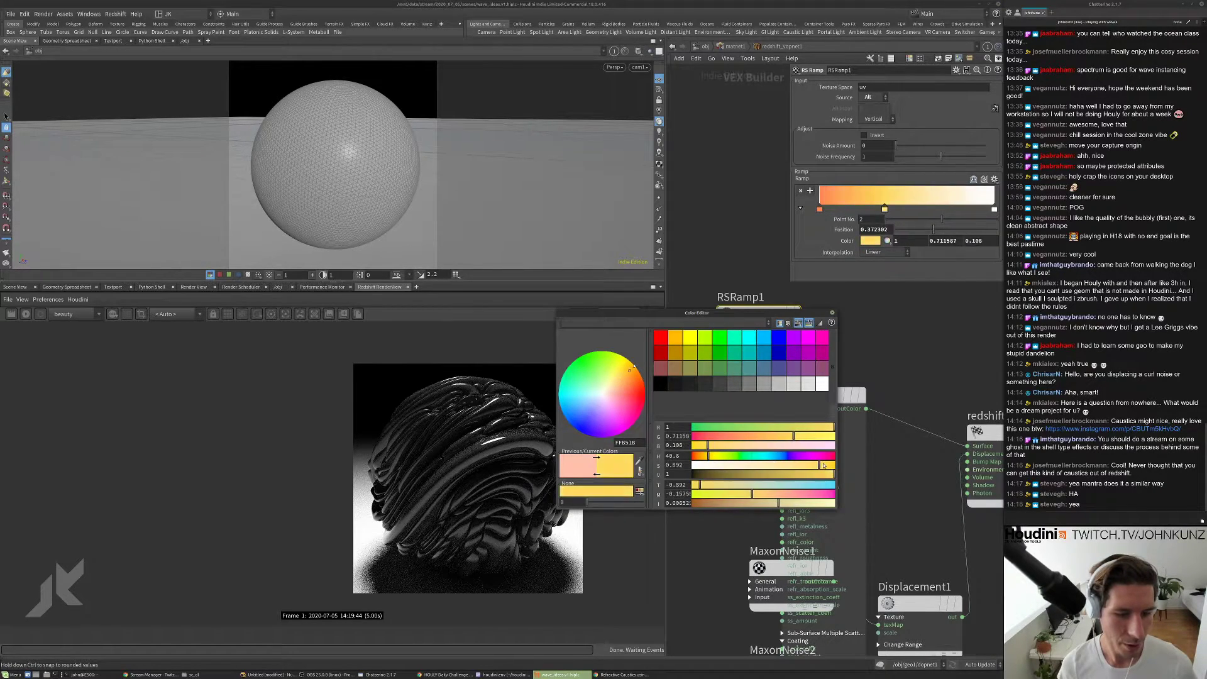
left_click(830, 312)
- Change RSRamp1's end colour point to a light green
left_click(993, 209)
left_click(873, 243)
left_click(738, 455)
left_click(796, 466)
left_click(832, 312)
- Add a colour point at about position 0.71 in RSRamp1 and make it pale lilac with RGB 0.752, 0.463, 0.869
left_click(944, 198)
left_click(877, 242)
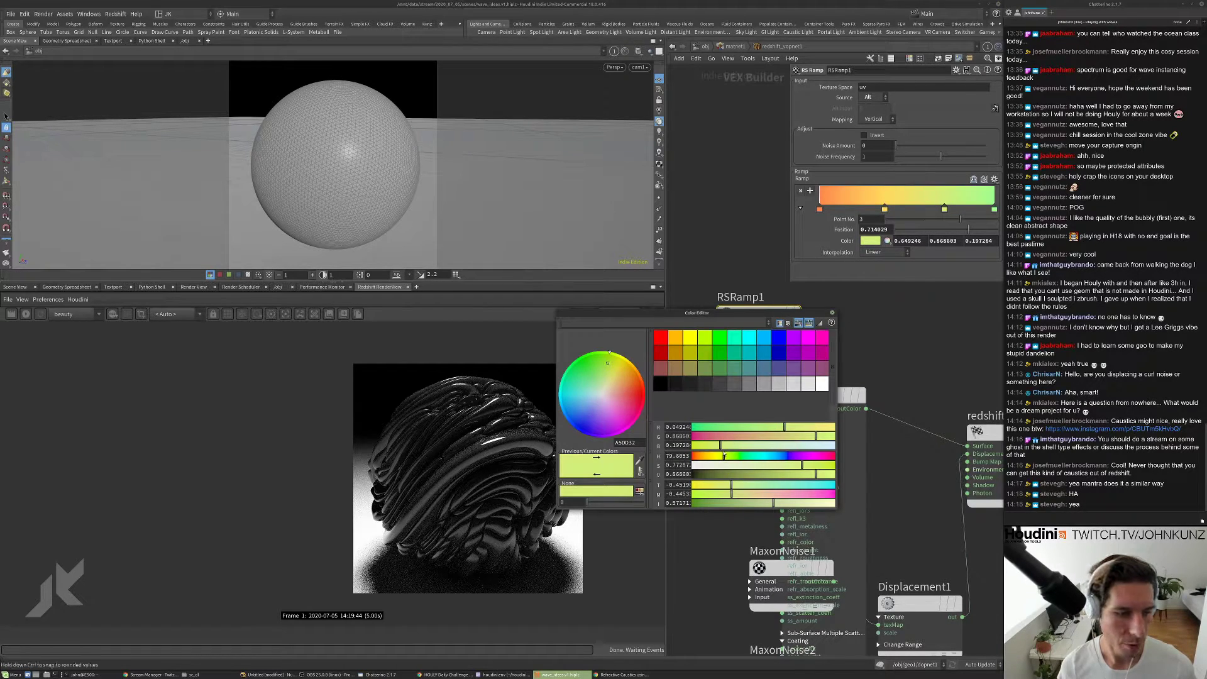
left_click_drag(703, 457, 722, 458)
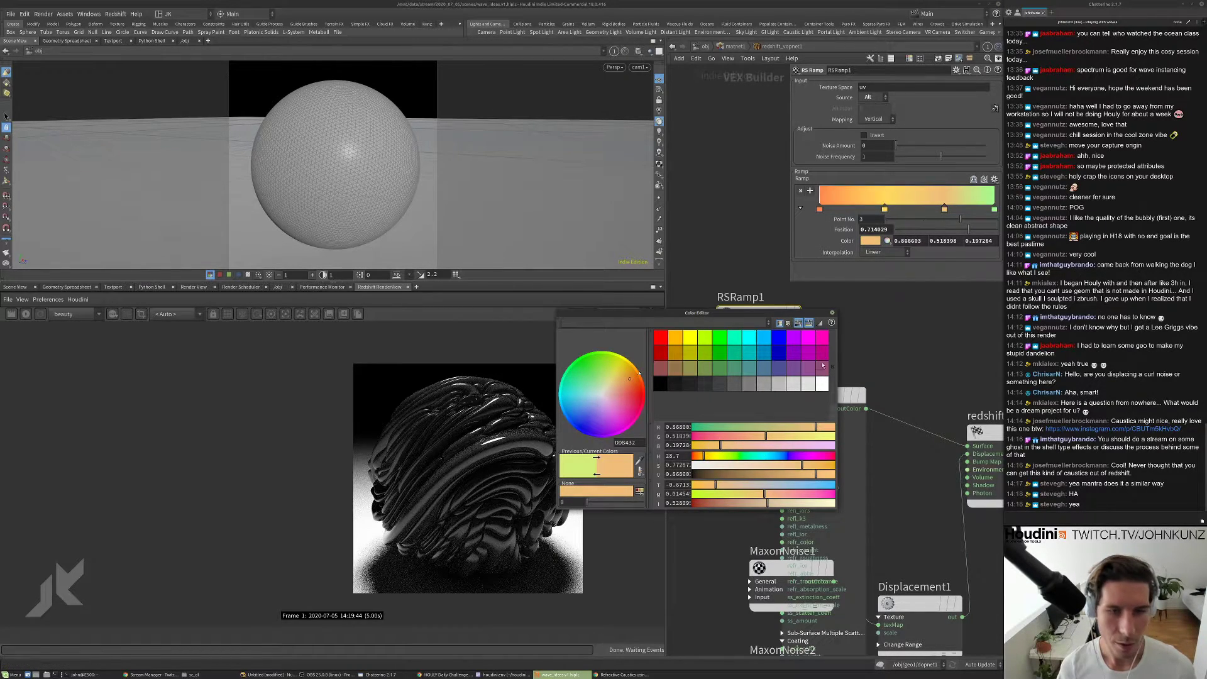
left_click(804, 456)
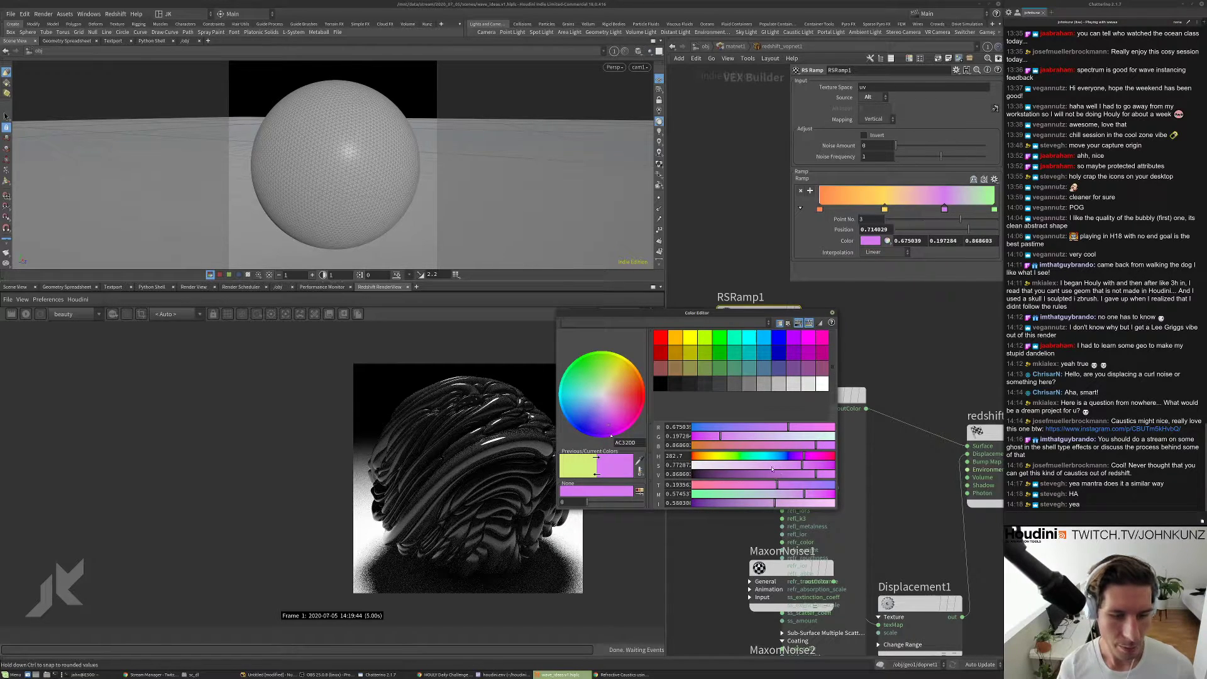
left_click_drag(773, 468, 759, 466)
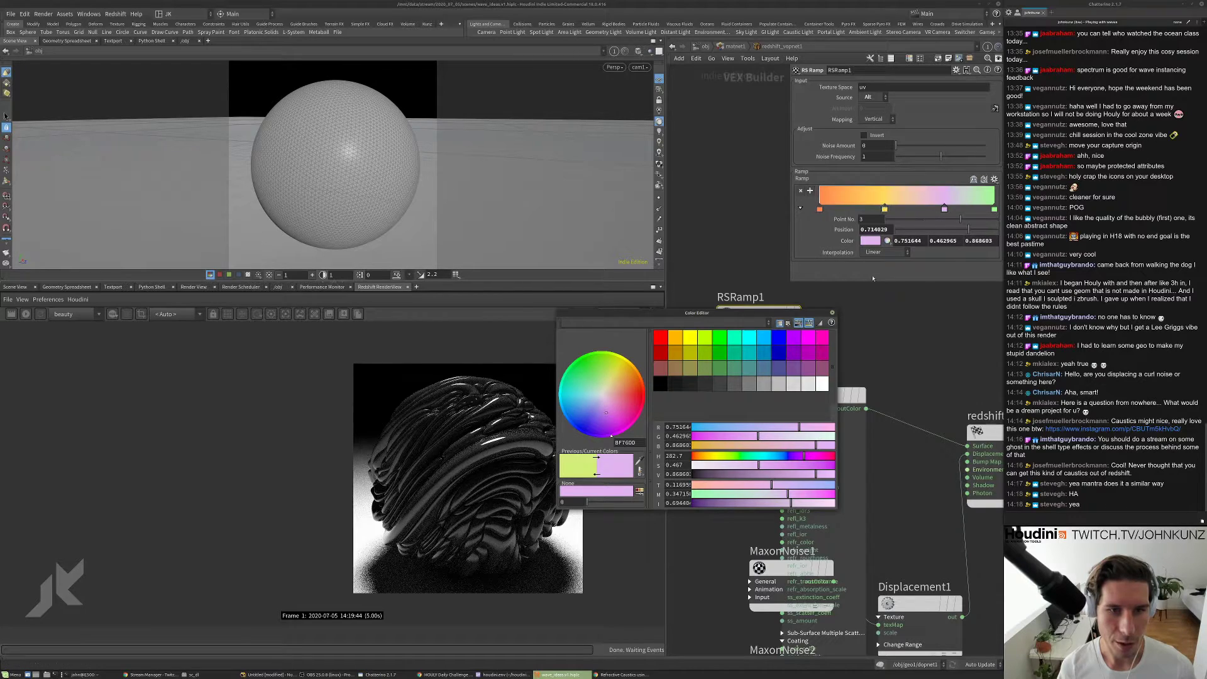
left_click(832, 312)
- Render the sphere with the ramp-driven reflection colour, inspect it closely, and stop the render
scroll(673, 433, "down", 1)
middle_click_drag(673, 432, 751, 389)
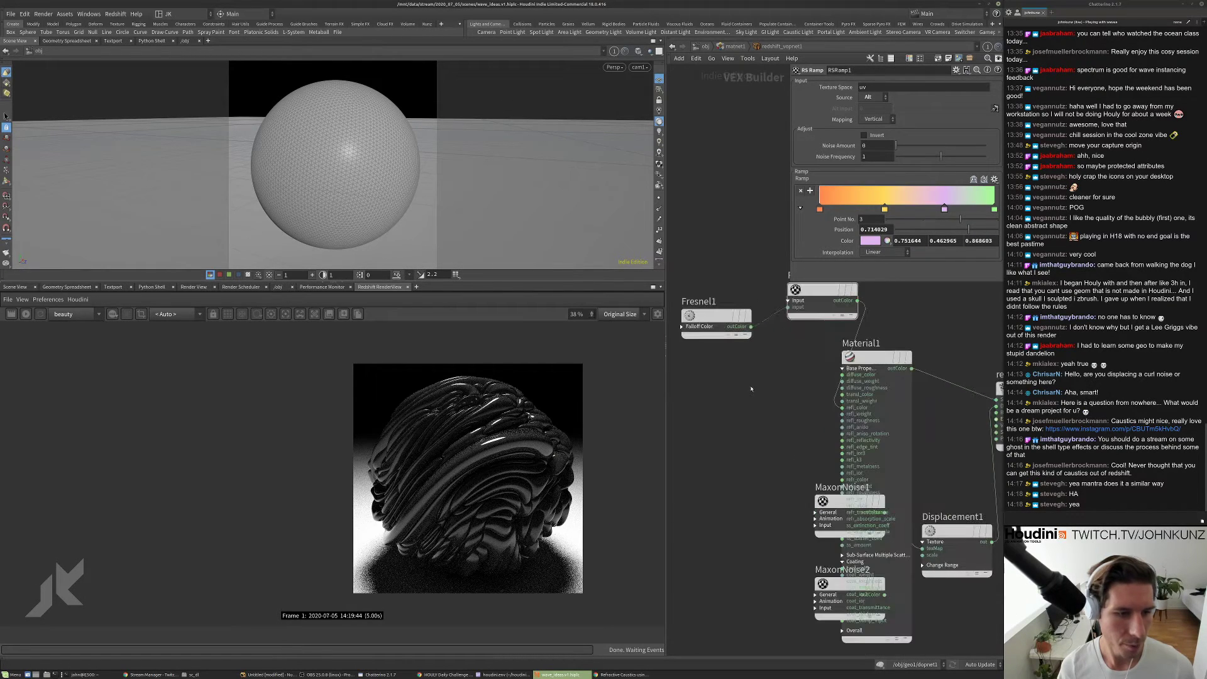
left_click(26, 313)
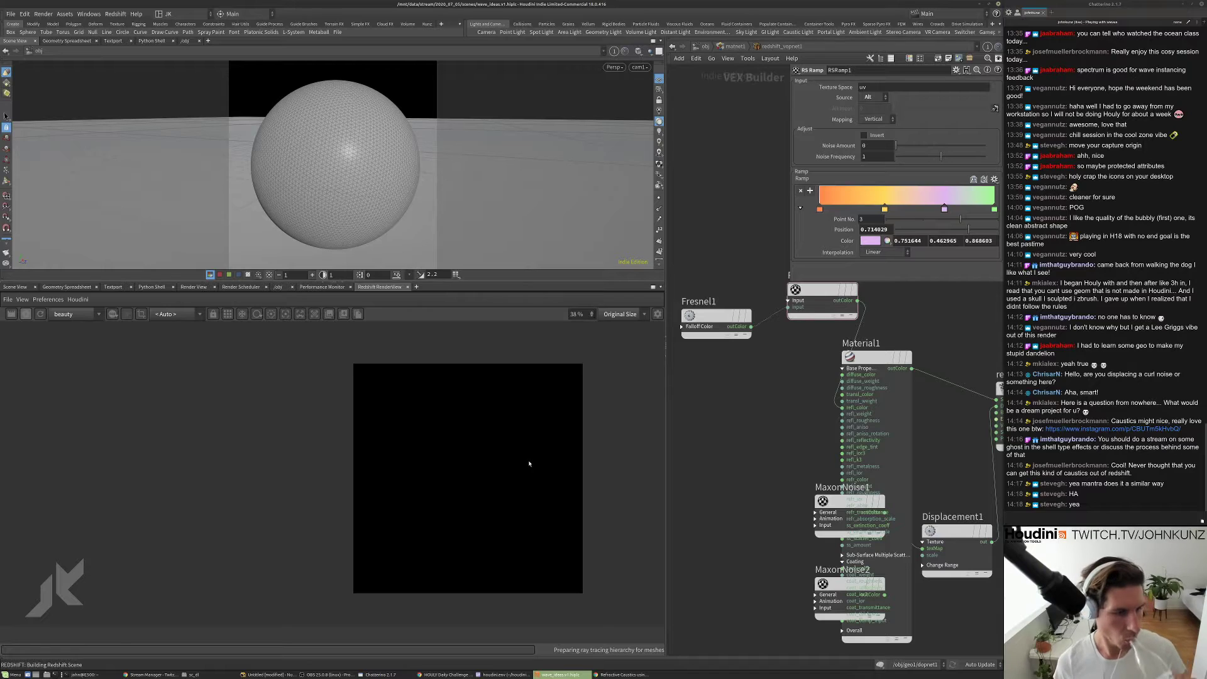
scroll(443, 528, "up", 2)
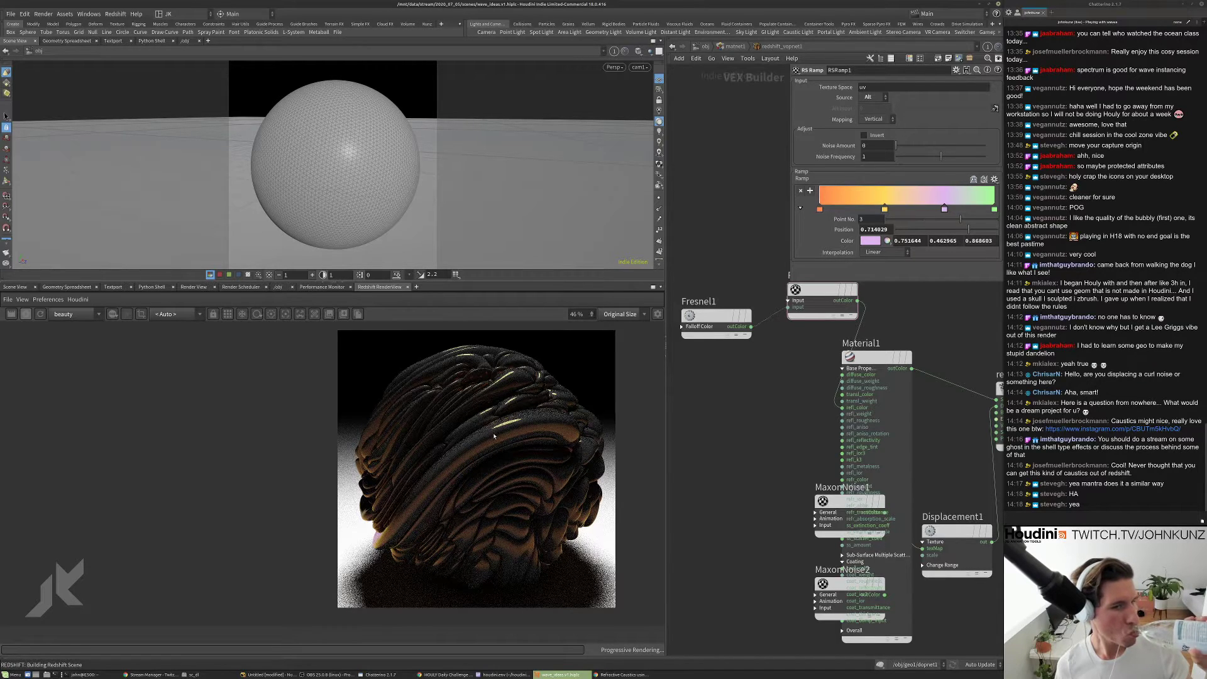
scroll(492, 509, "down", 2)
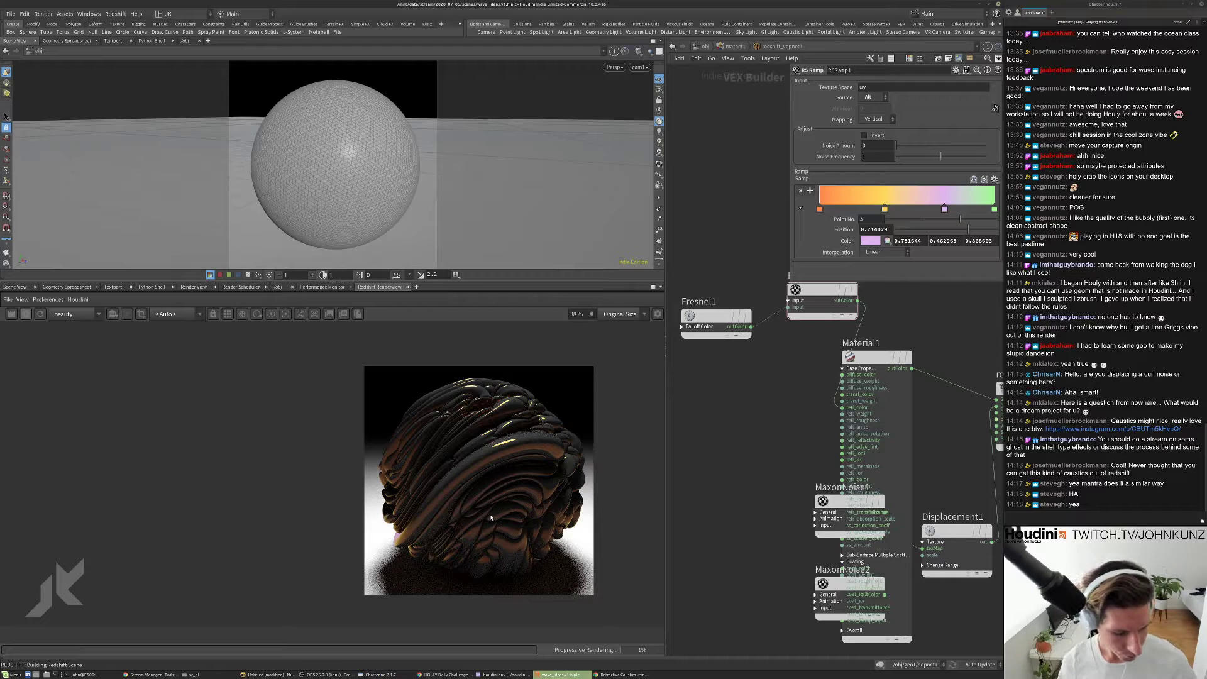
left_click(26, 315)
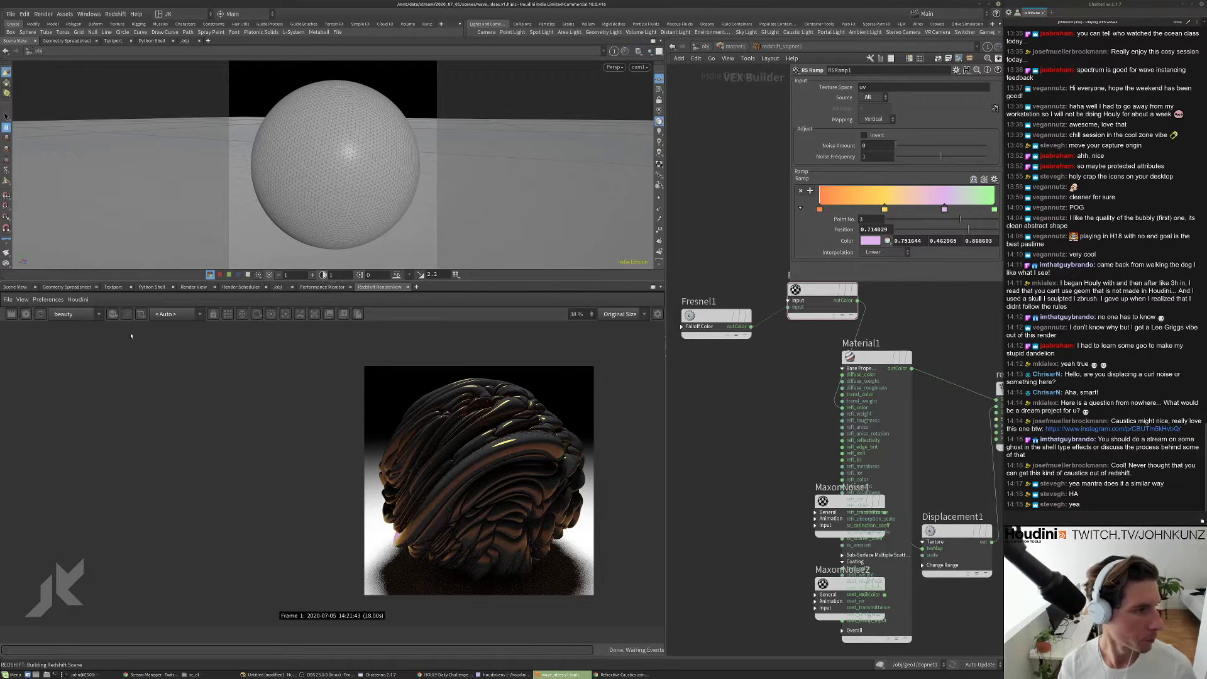
- Shift RSRamp1's yellow, lilac and green points toward the start of the ramp and add another point near its end
left_click_drag(884, 210, 856, 210)
left_click_drag(944, 210, 886, 209)
left_click_drag(994, 208, 899, 208)
left_click(979, 195)
left_click_drag(906, 209, 819, 209, "alt")
- Set Material1's reflection IOR to 2 and inspect the coloured reflections in a new render
scroll(743, 403, "down", 2)
left_click(836, 372)
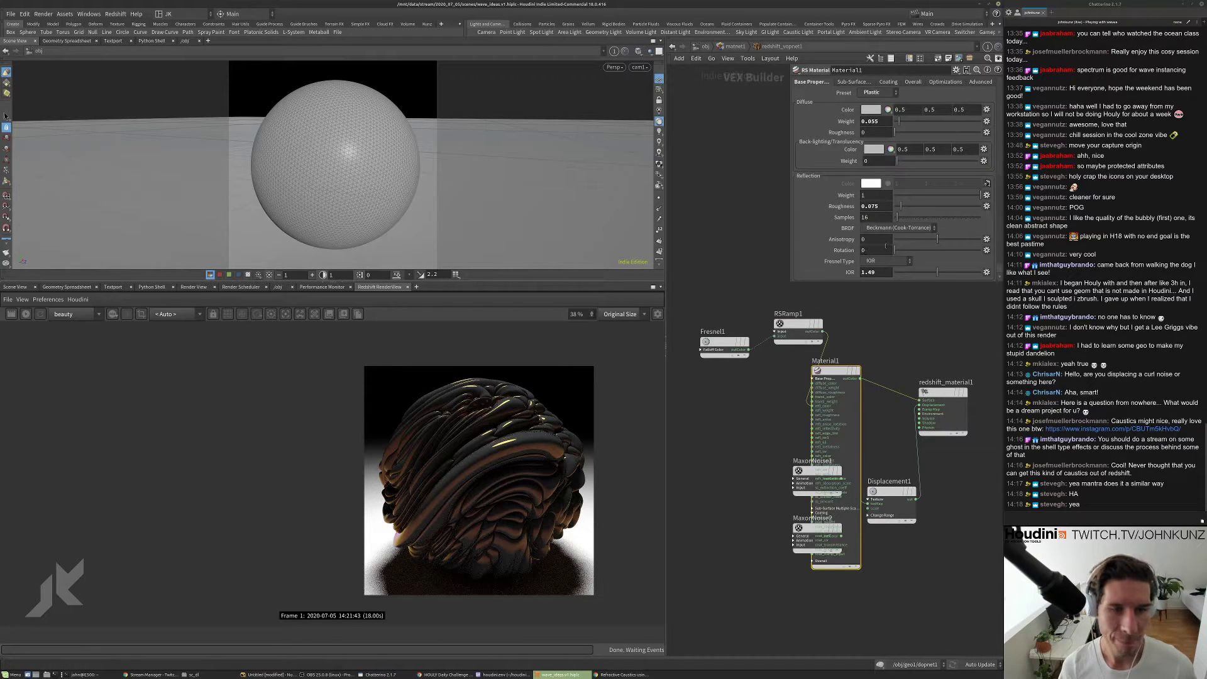
scroll(817, 361, "up", 2)
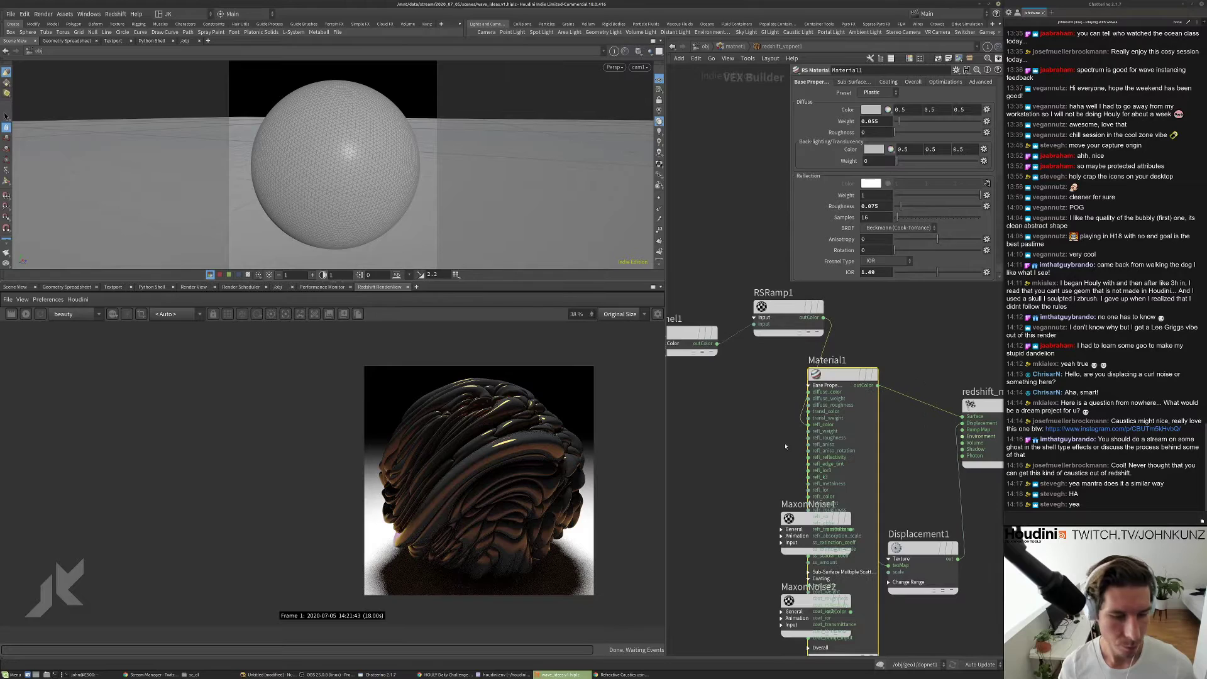
type("2")
key("Return")
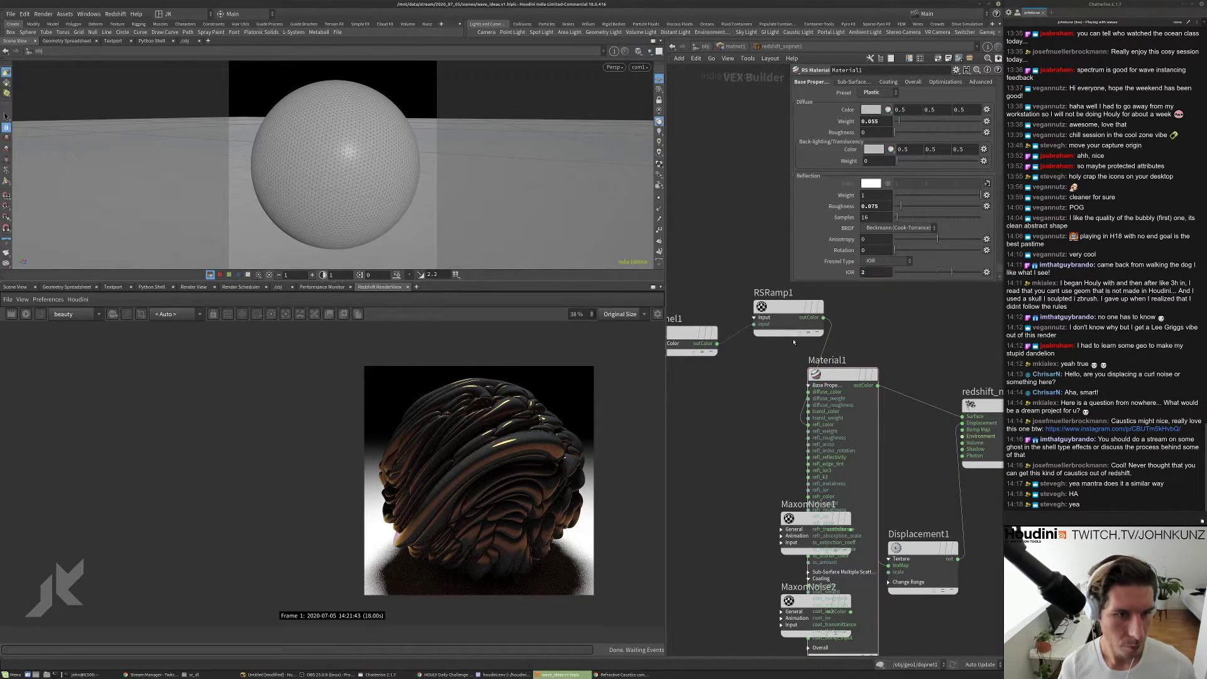
left_click(25, 315)
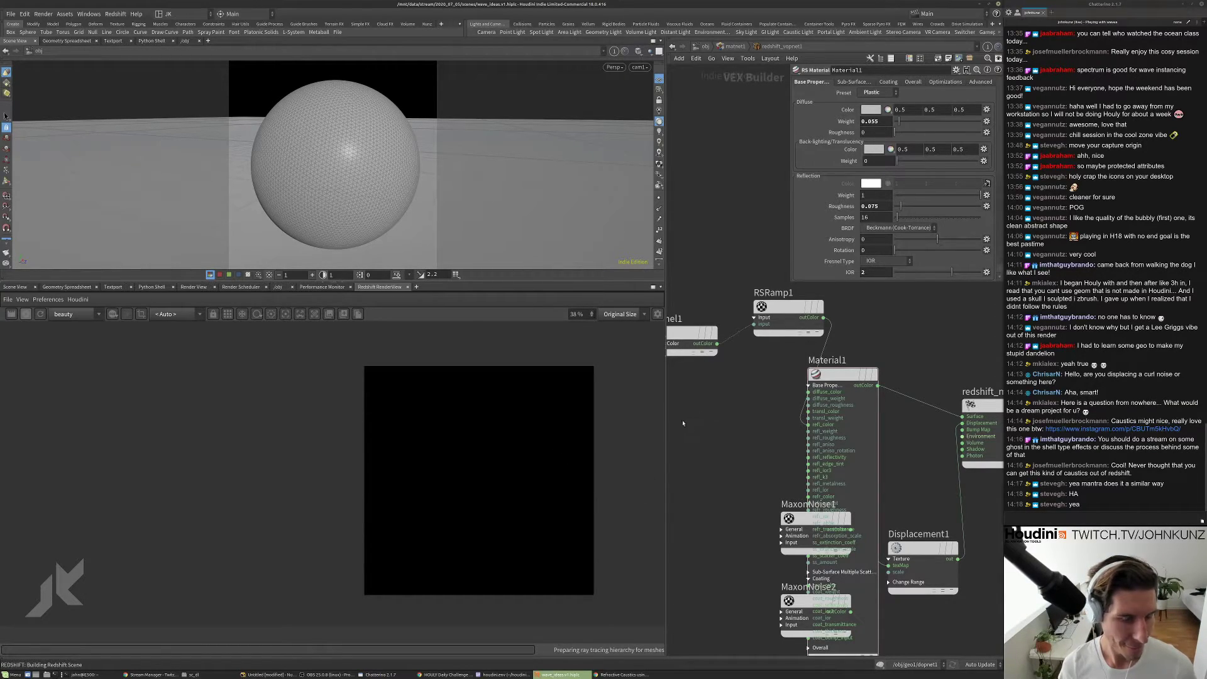
scroll(347, 488, "up", 1)
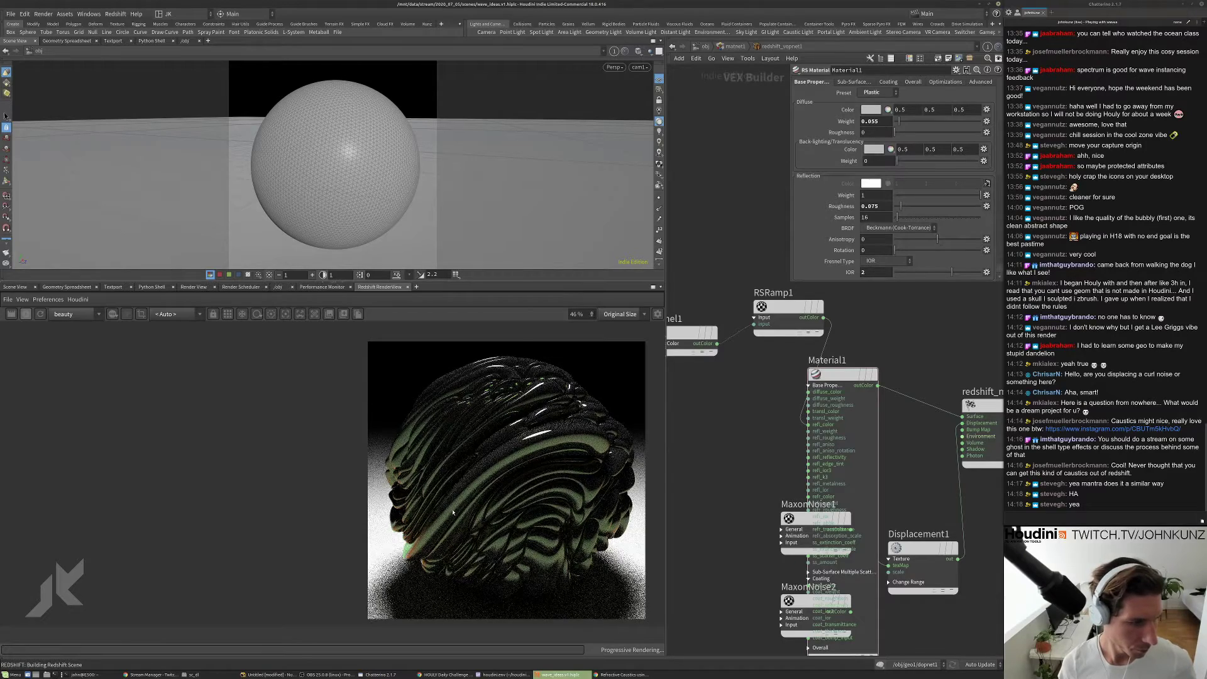
scroll(406, 552, "up", 4)
scroll(410, 541, "down", 5)
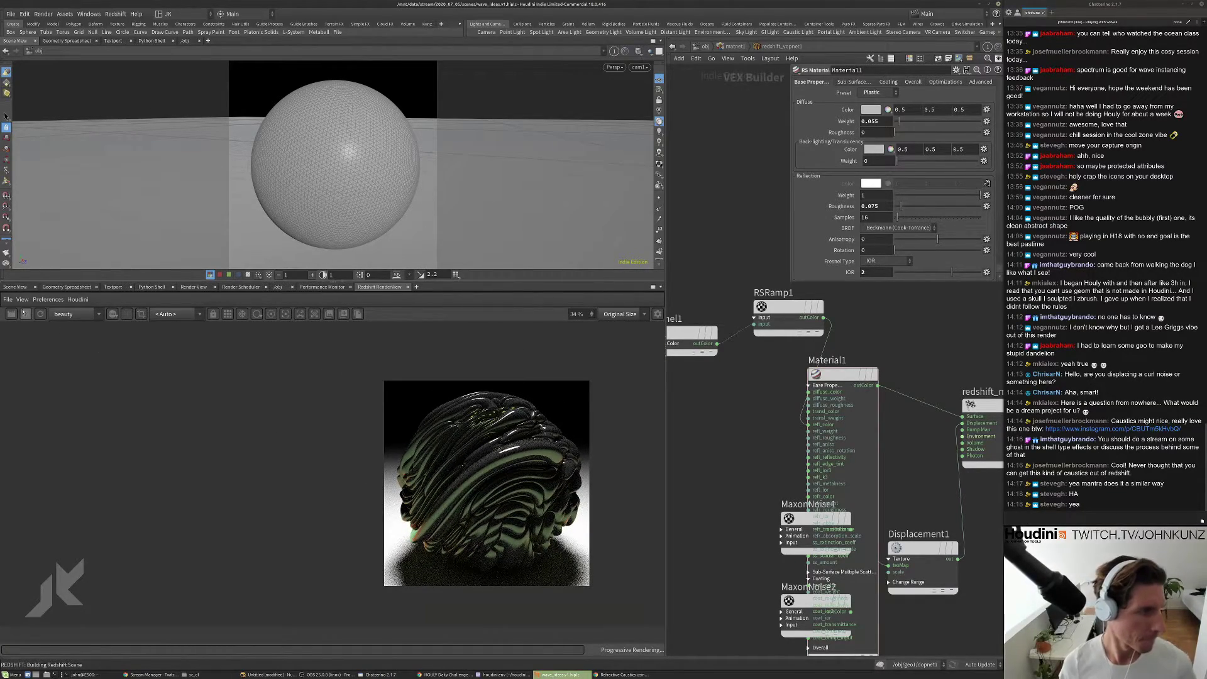
- Select the Fresnel1 node to check its falloff colour and index of refraction settings
middle_click_drag(734, 404, 782, 405)
left_click_drag(750, 397, 731, 344)
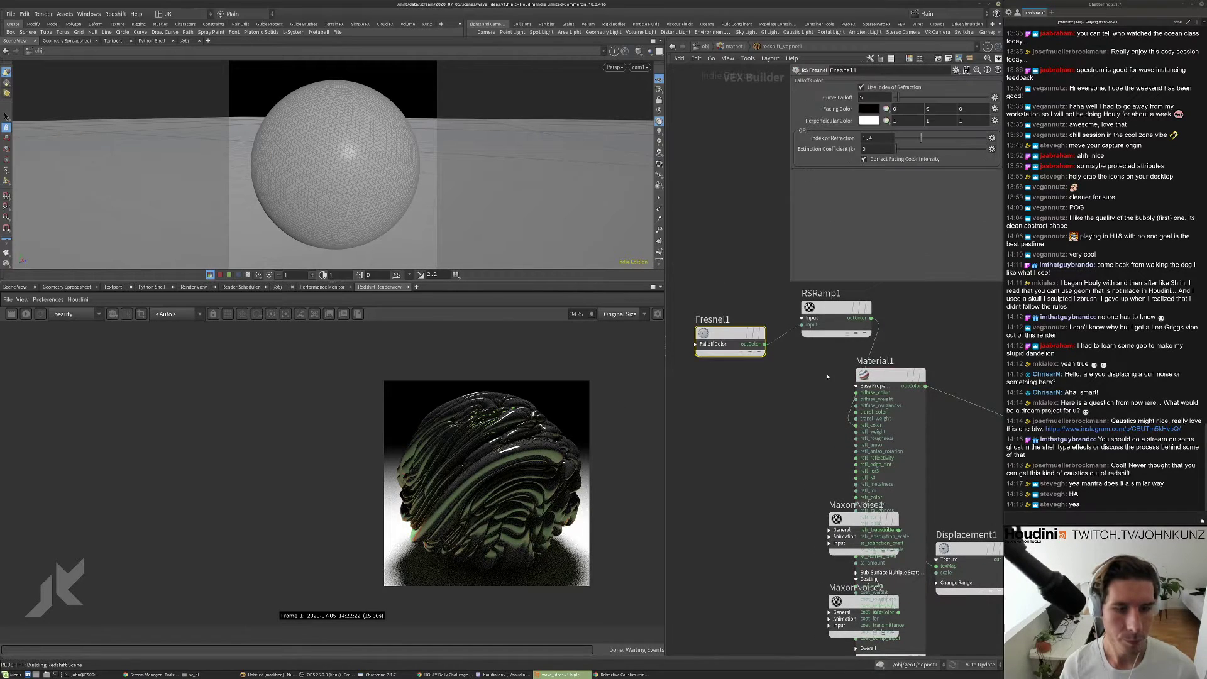
left_click_drag(828, 379, 817, 328)
left_click_drag(759, 423, 714, 309)
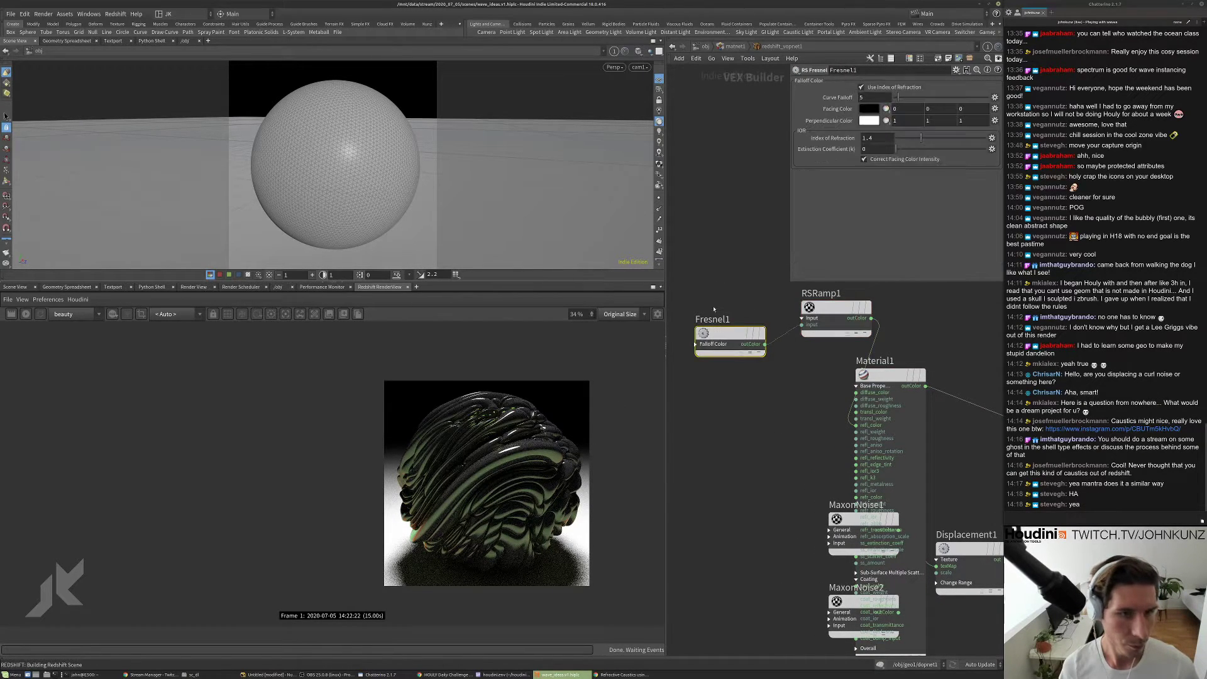
- Set Fresnel1's index of refraction to 4.16 and its curve falloff to 2
left_click_drag(920, 138, 970, 137)
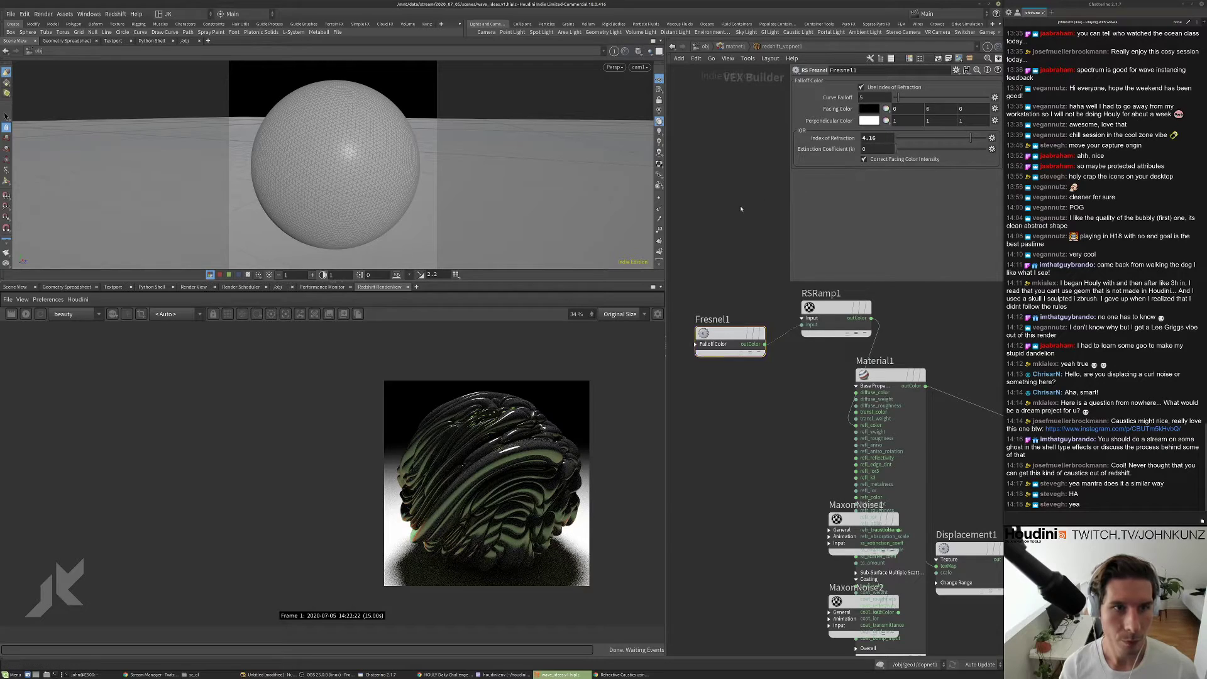
left_click_drag(831, 375, 821, 329)
middle_click_drag(810, 372, 803, 395)
left_click_drag(741, 423, 725, 370)
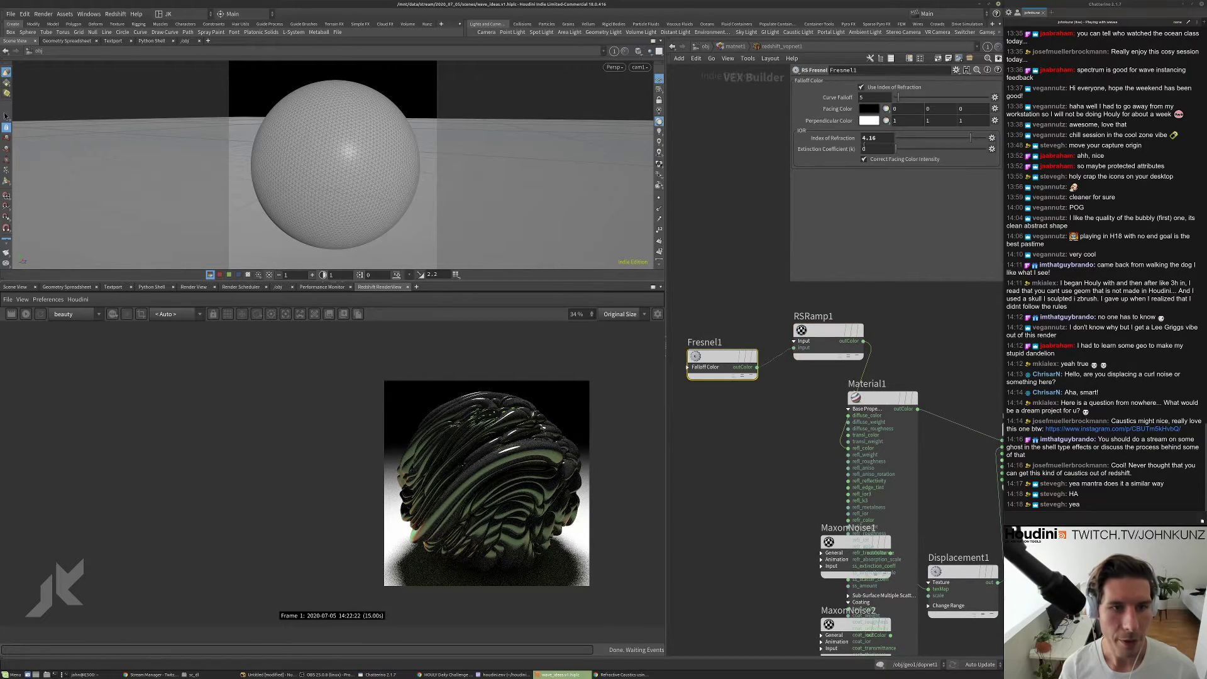
double_click(862, 98)
type("2")
left_click(767, 175)
- Spread RSRamp1's yellow, lilac, green and grey points toward the end of the ramp, with yellow at about 0.6
left_click(827, 332)
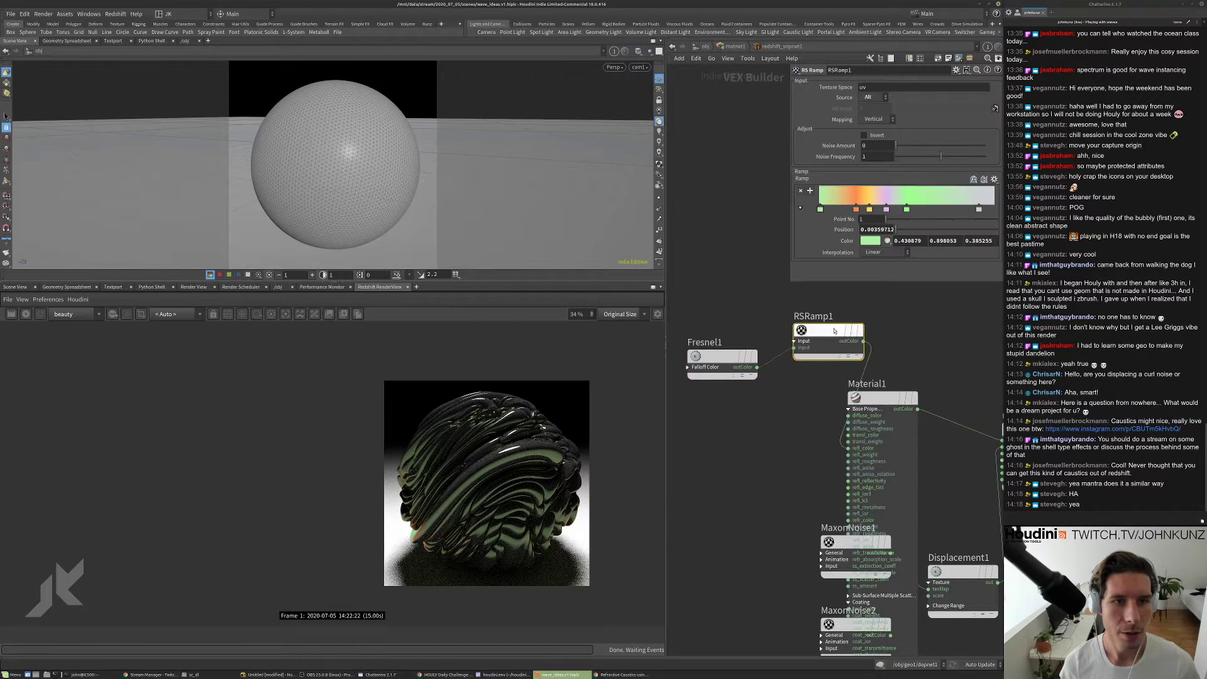
left_click_drag(979, 209, 991, 210)
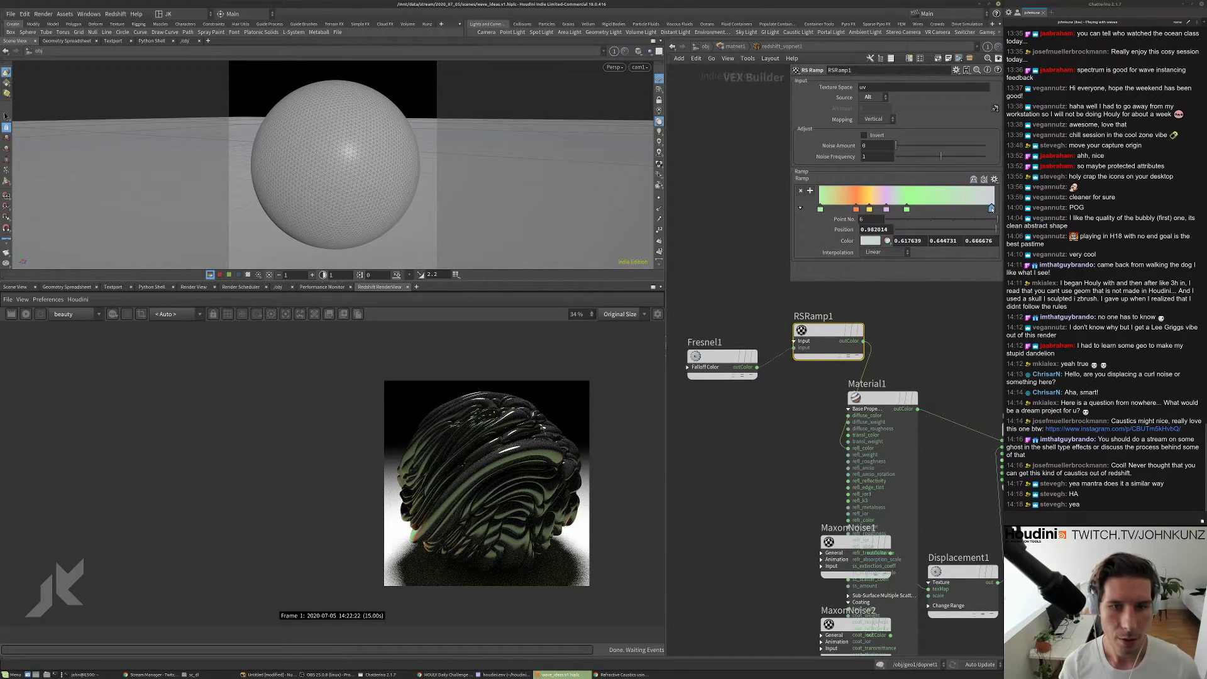
mouse_move(906, 209)
left_mouse_down()
mouse_move(965, 209)
mouse_move(887, 209)
mouse_move(938, 209)
mouse_move(923, 210)
left_mouse_up()
scroll(436, 503, "up", 3)
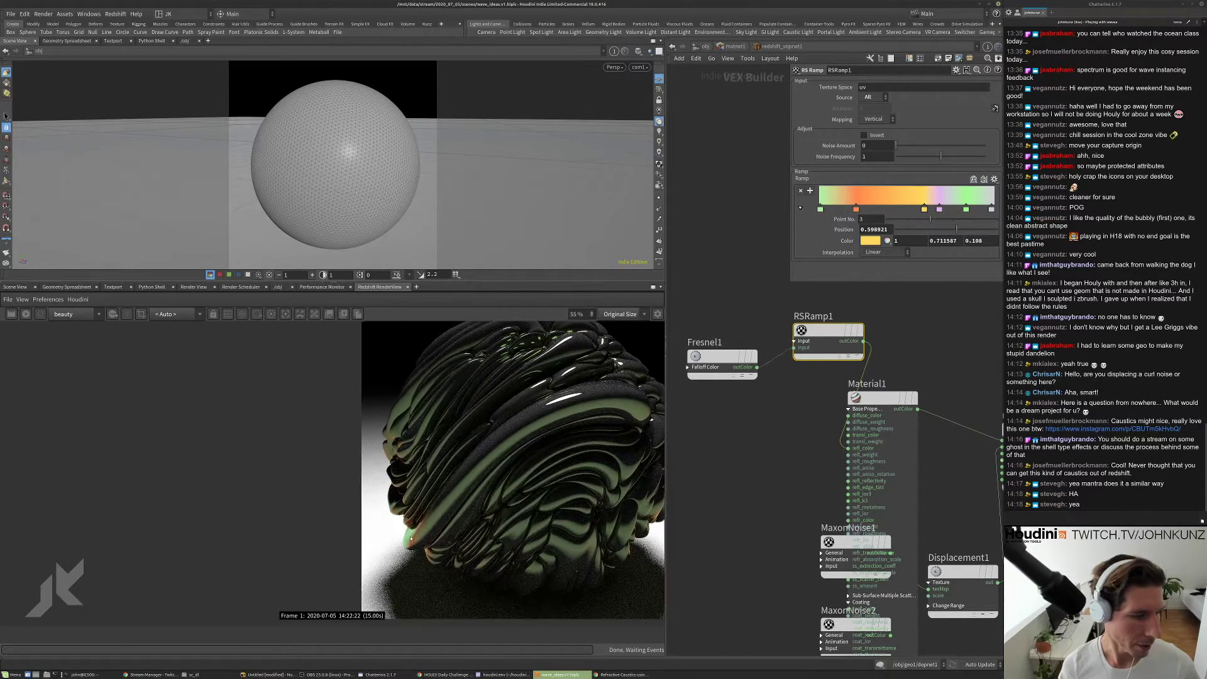
scroll(539, 447, "down", 1)
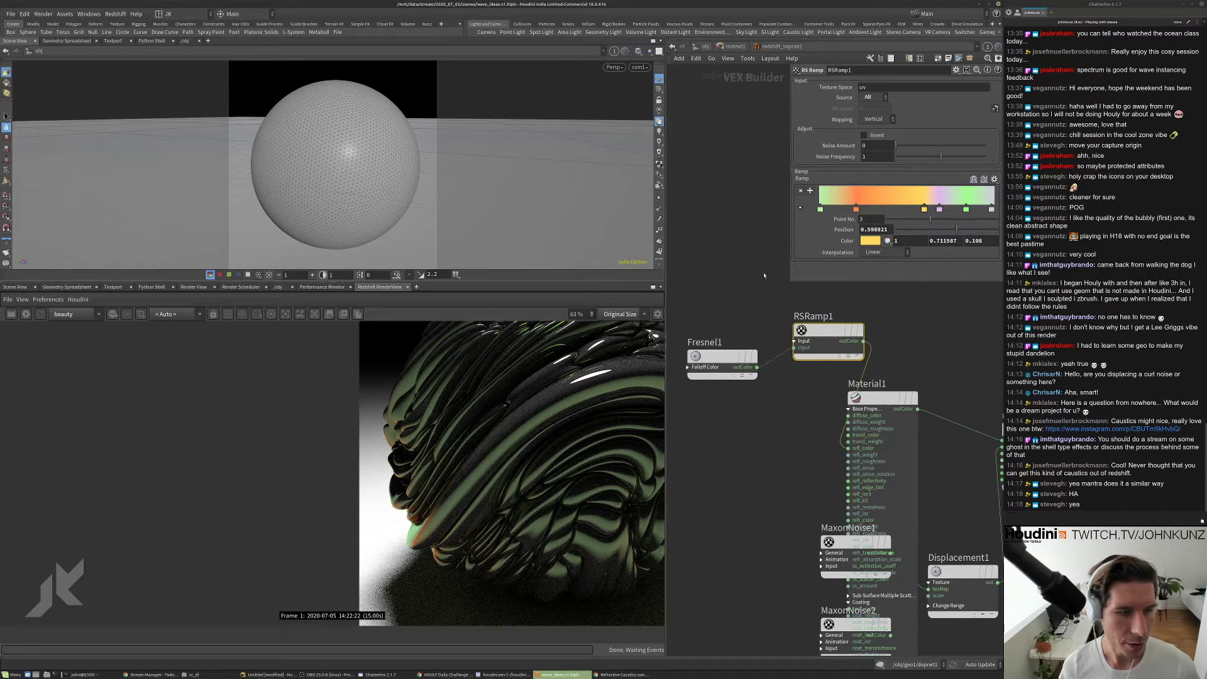
- Delete RSRamp1's first green point and move the orange point to position 0
left_click(820, 209)
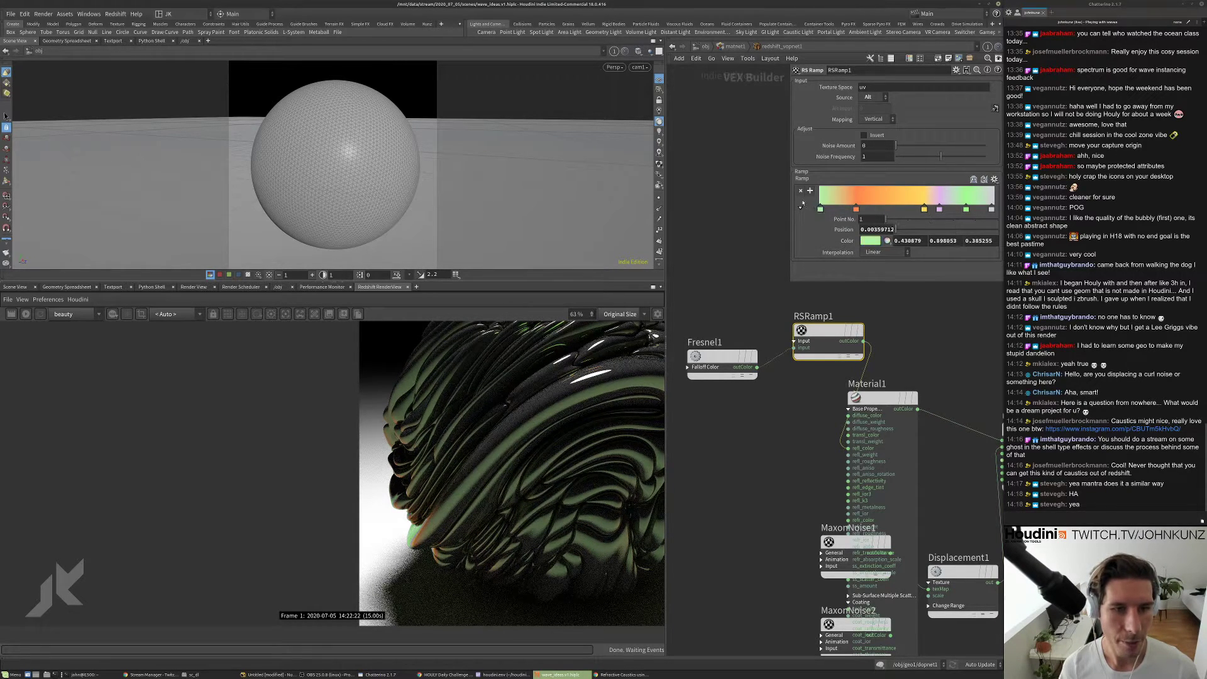
left_click(800, 191)
left_click_drag(856, 209, 728, 223)
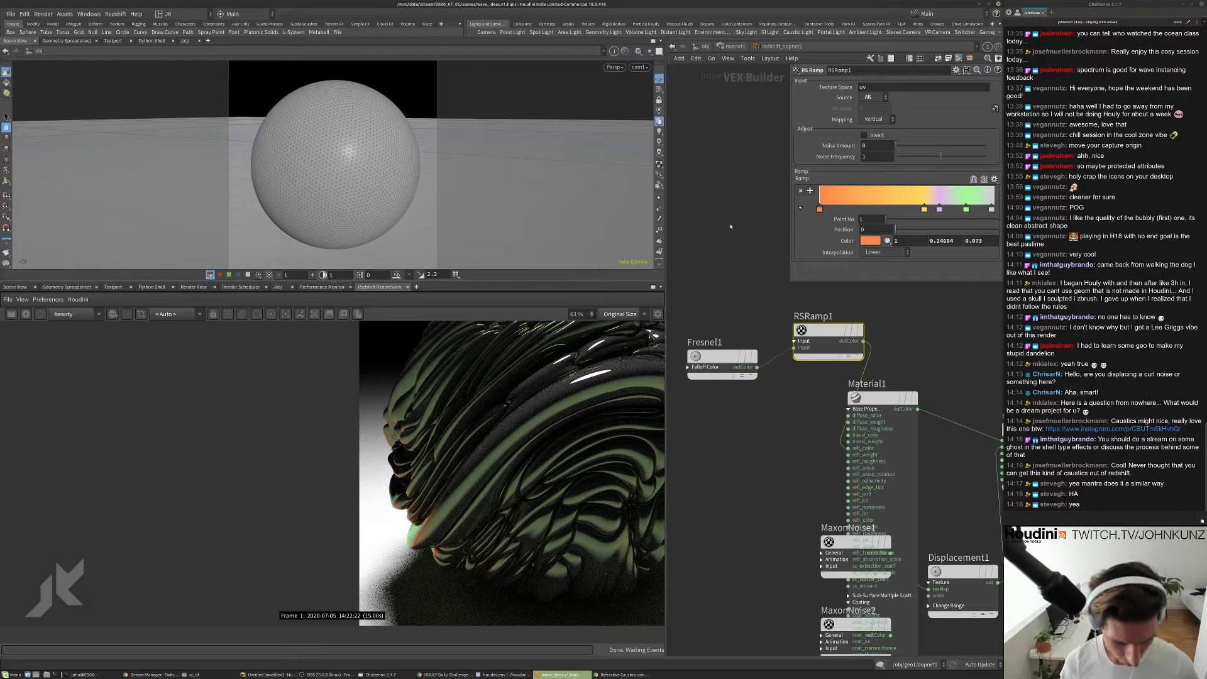
left_click_drag(836, 336, 808, 326)
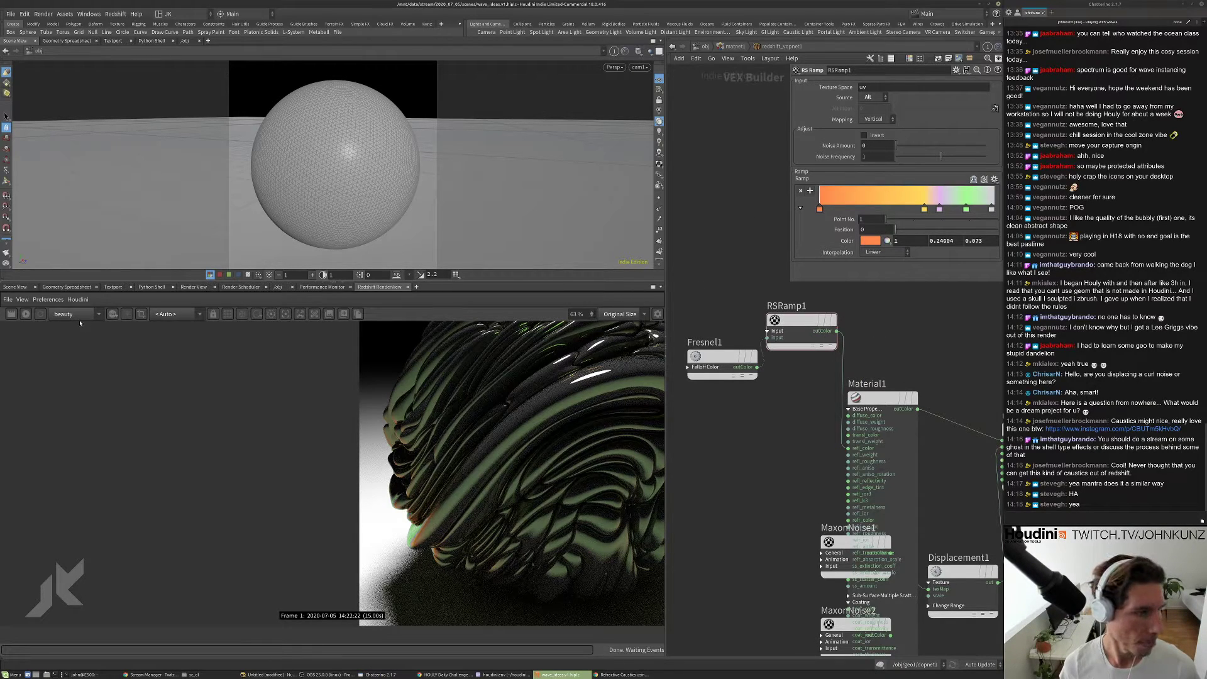
- Render the sphere with the rearranged ramp and inspect the reflections up close and as a whole
left_click(39, 314)
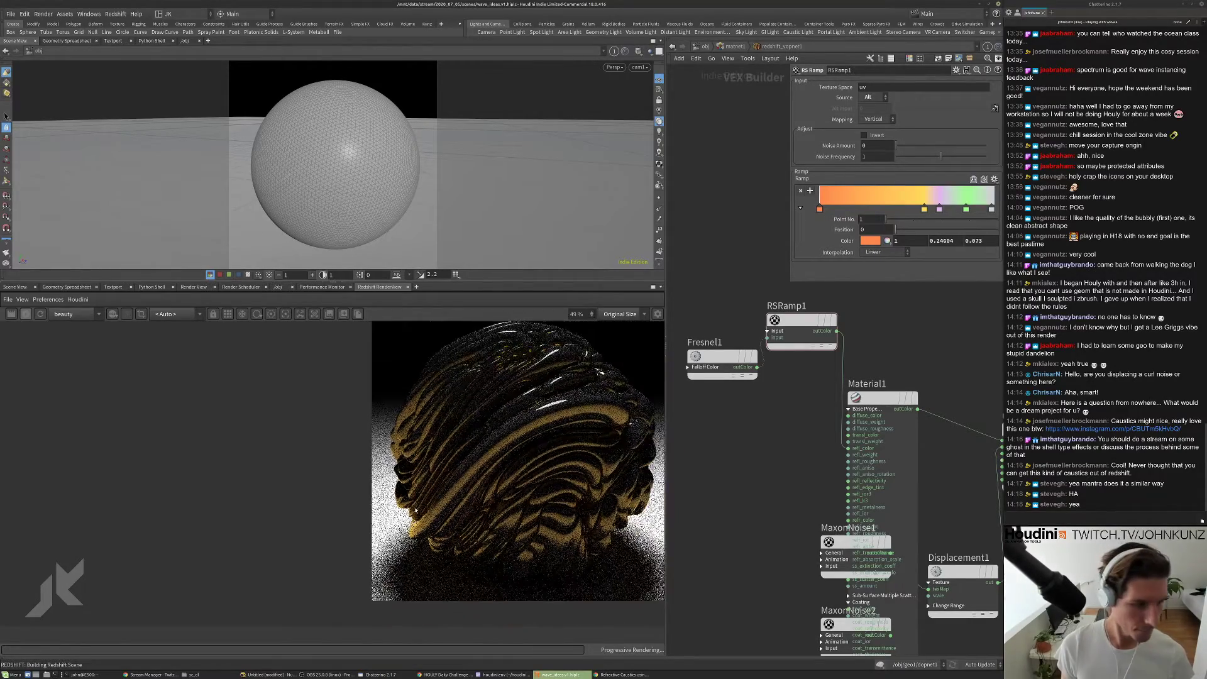
scroll(539, 407, "up", 3)
scroll(539, 407, "up", 3)
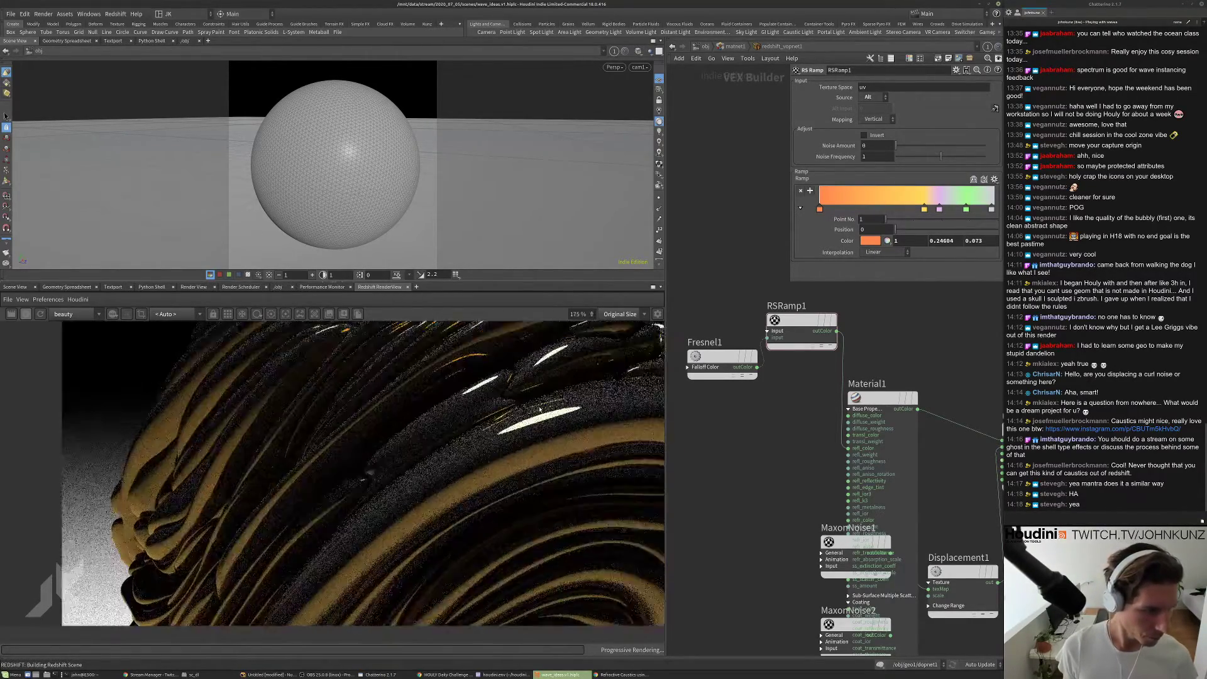
scroll(467, 470, "down", 5)
scroll(466, 470, "down", 5)
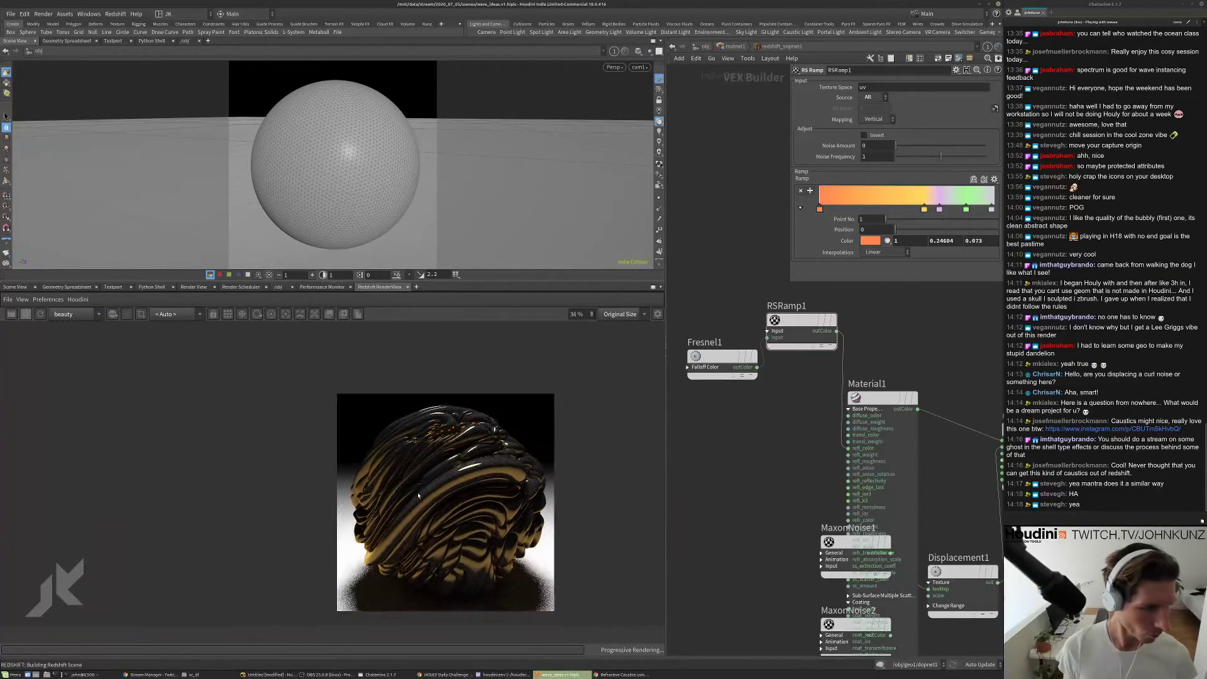
- Recolour the ramp's first point from orange to magenta, about 1, 0.073, 0.935
left_click(874, 242)
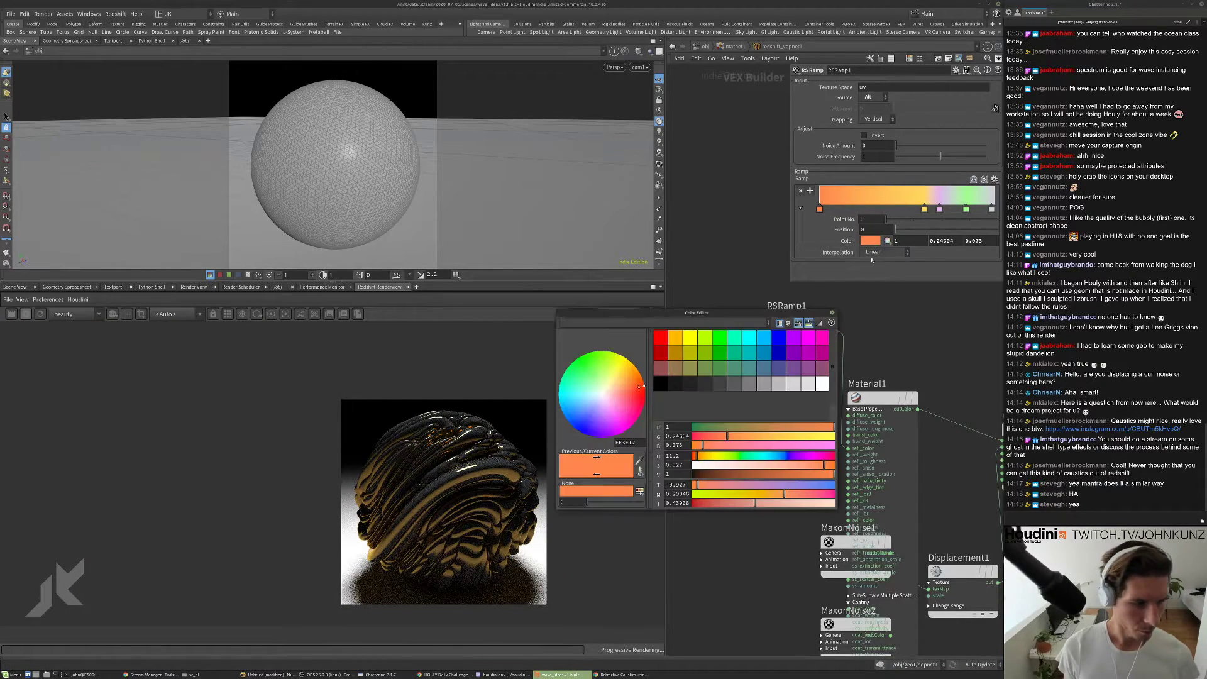
left_click(813, 456)
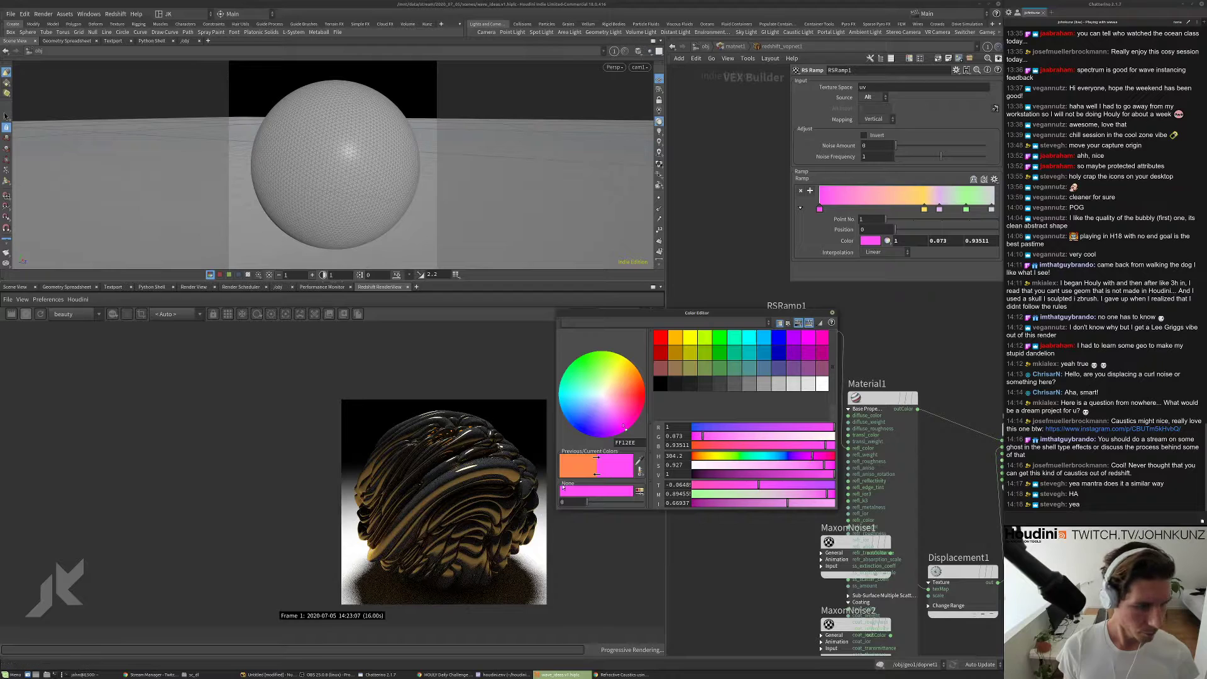
left_click(832, 312)
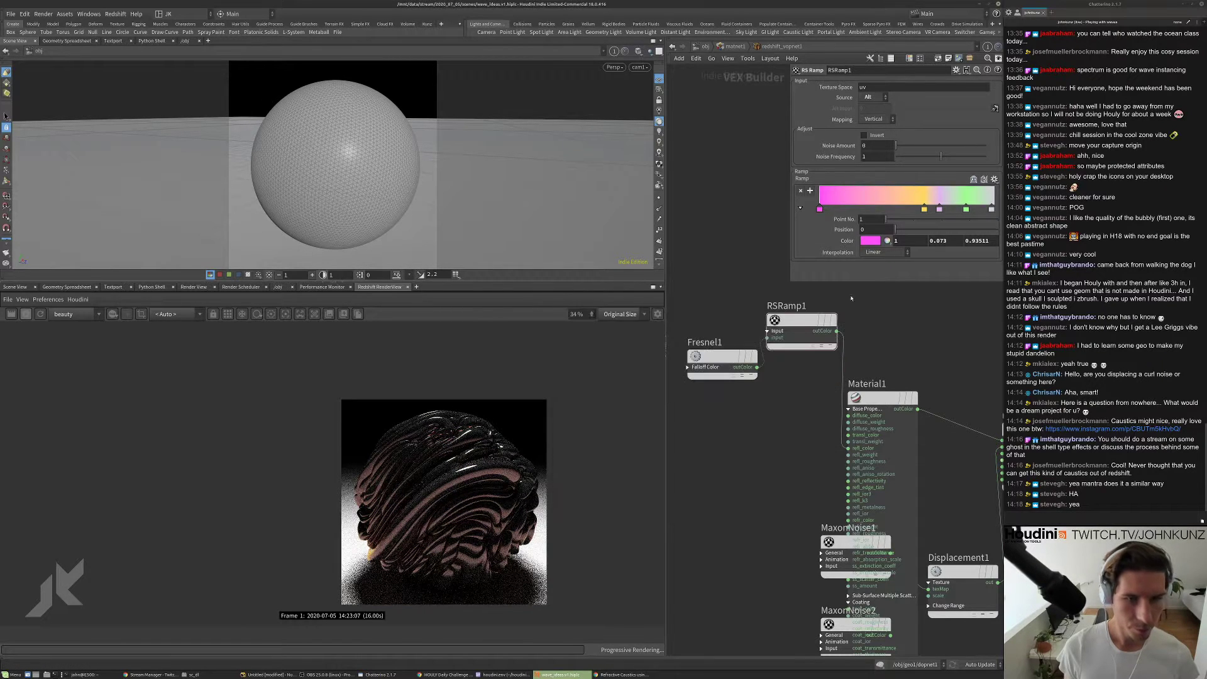
- Recolour the ramp's yellow point to cyan, about 0.108, 1, 0.929
left_click(923, 209)
left_click(870, 241)
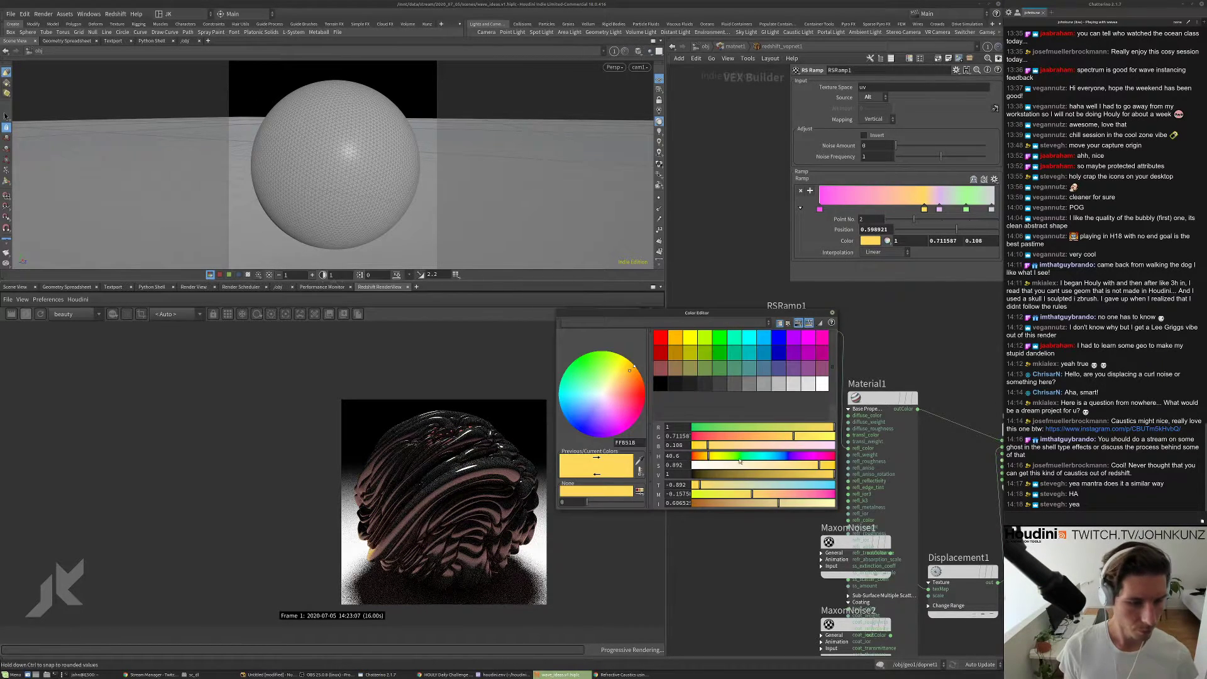
left_click(810, 457)
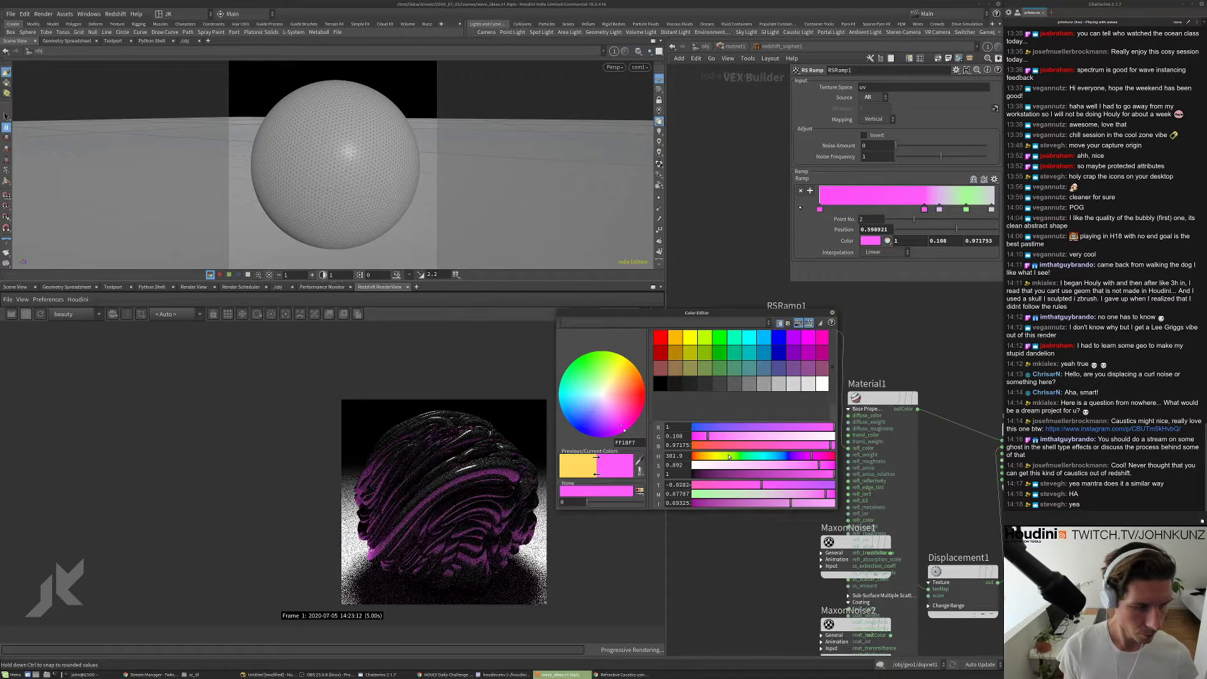
left_click(763, 456)
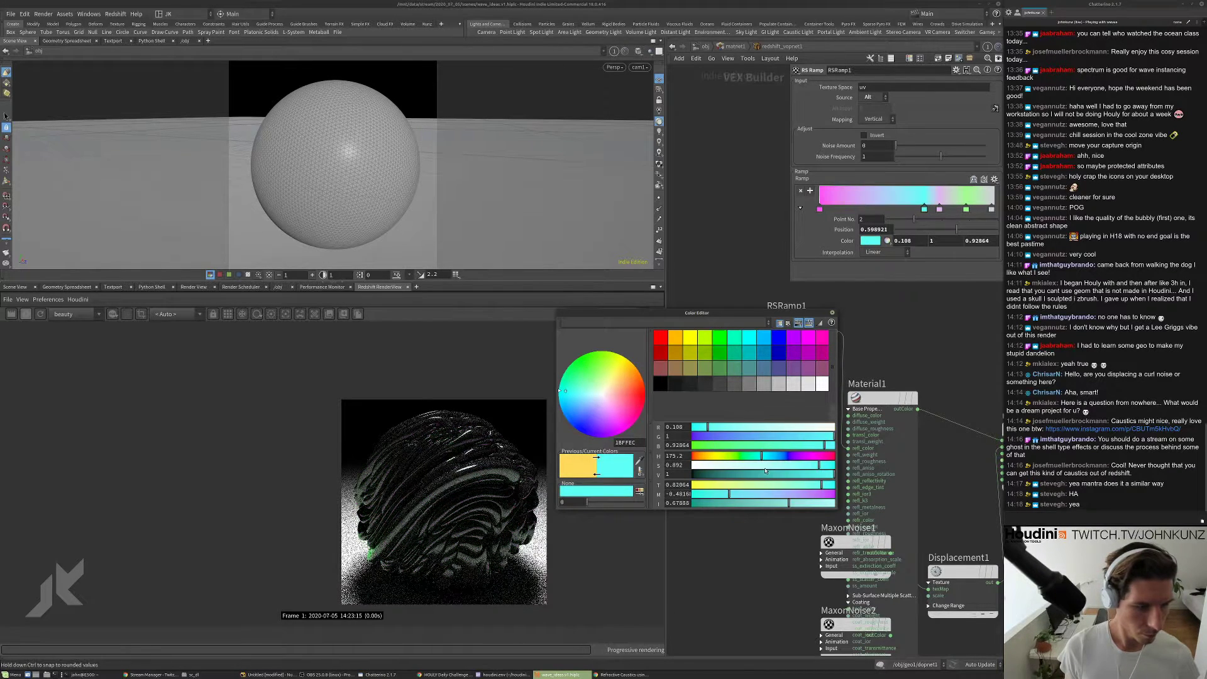
left_click(832, 313)
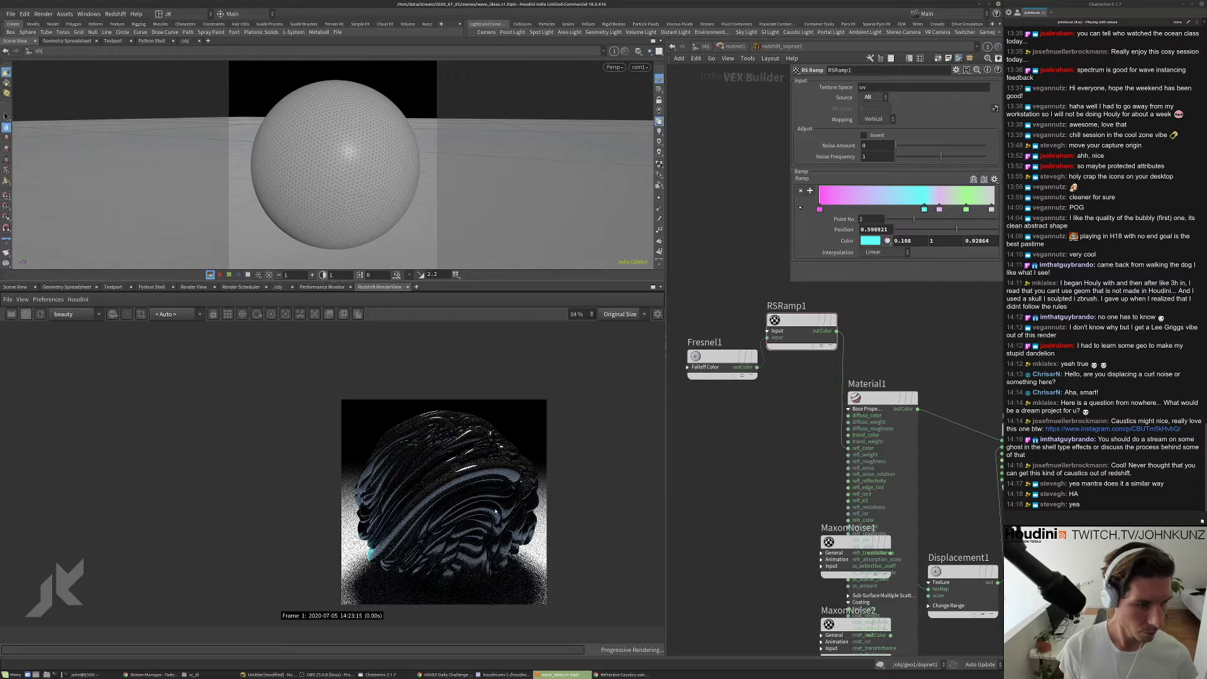
- Delete the ramp's lilac point, move the green point to about 0.275, and inspect the updated reflections
left_click(939, 209)
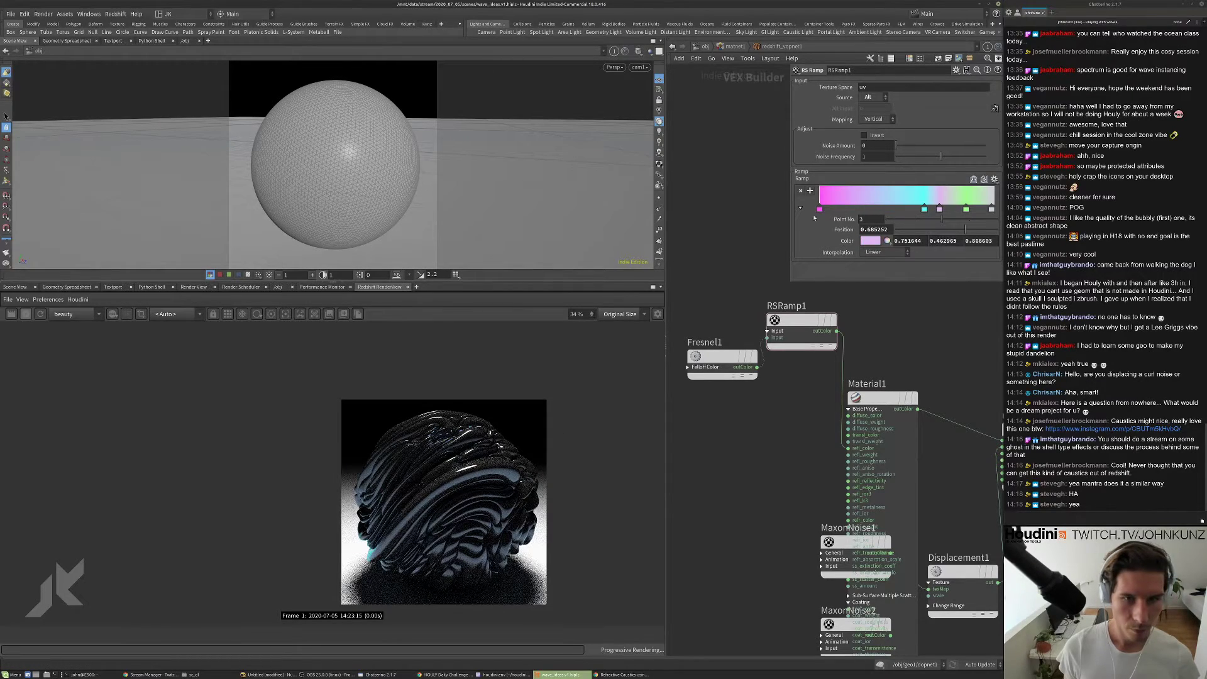
left_click(800, 191)
scroll(371, 553, "up", 10)
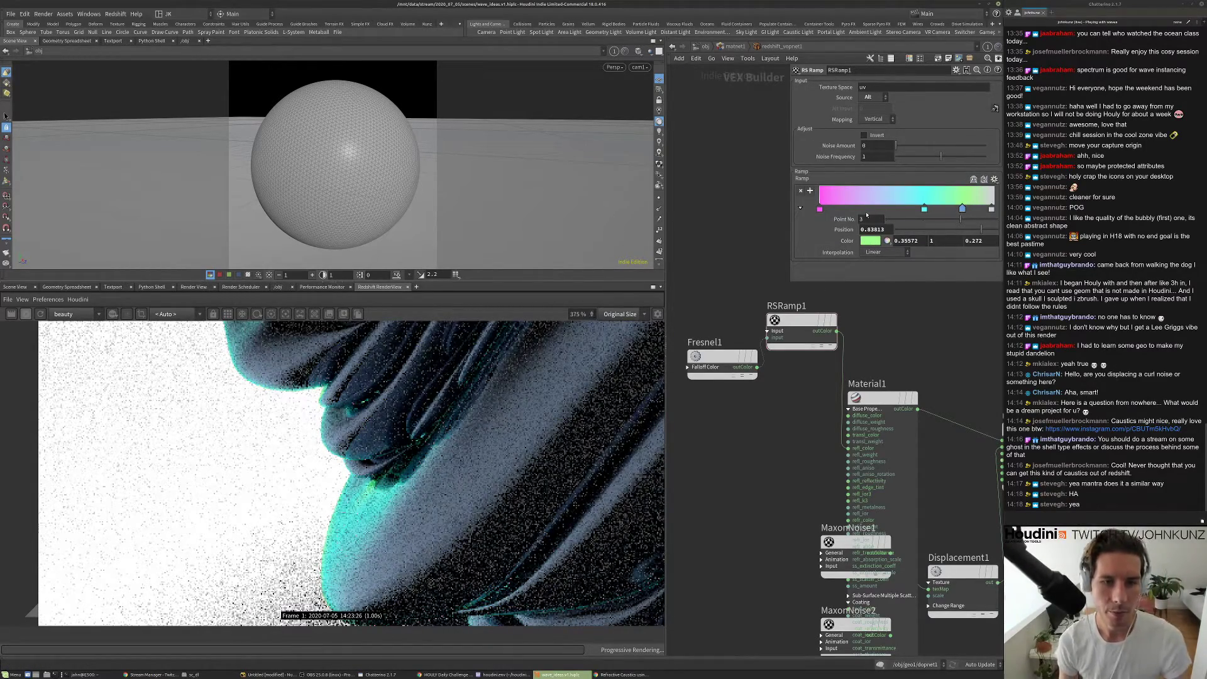
left_click_drag(965, 209, 866, 209)
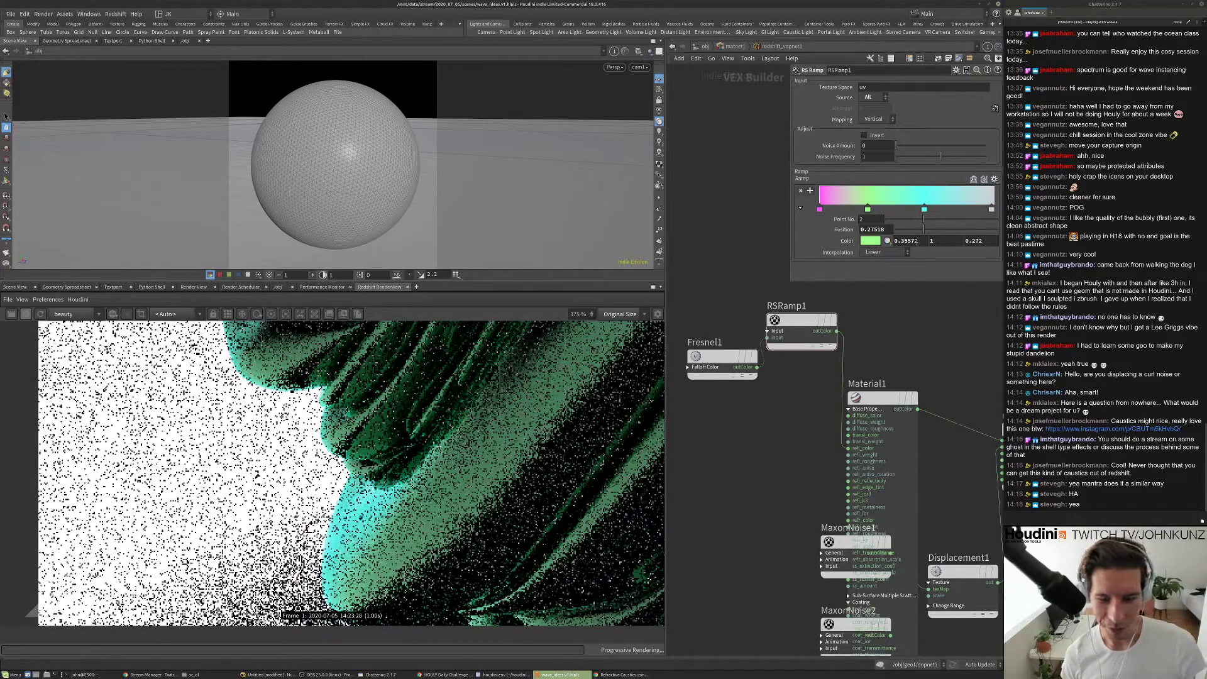
scroll(547, 406, "down", 10)
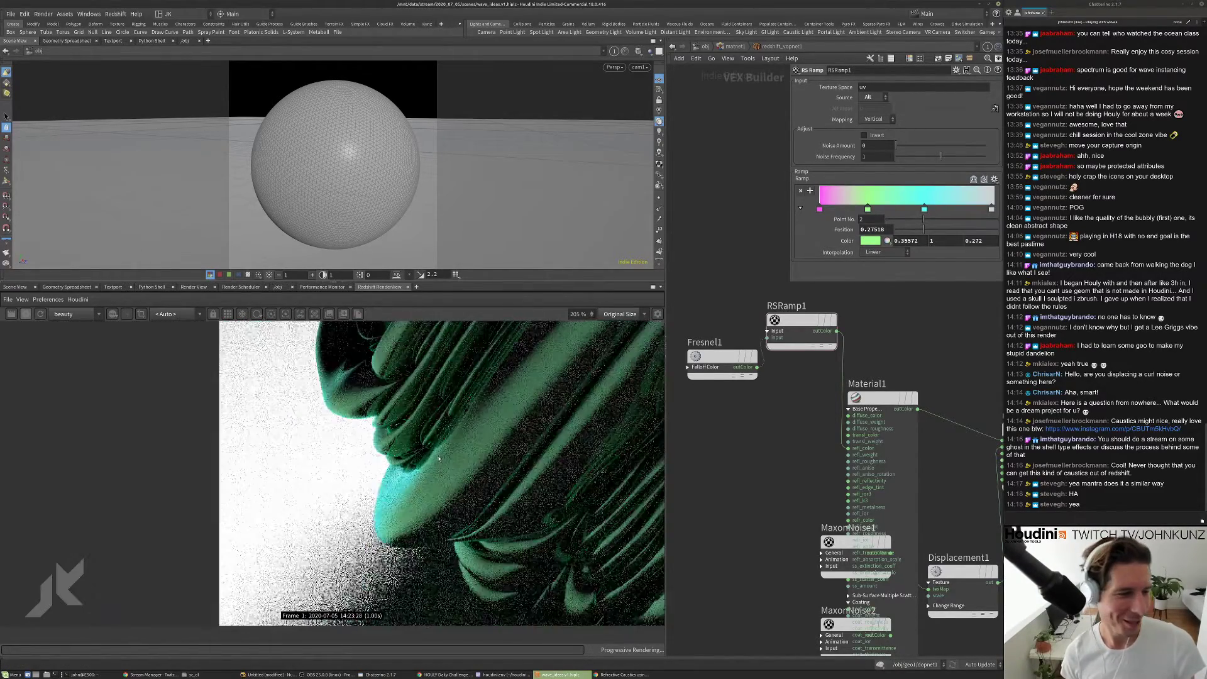
scroll(543, 403, "down", 2)
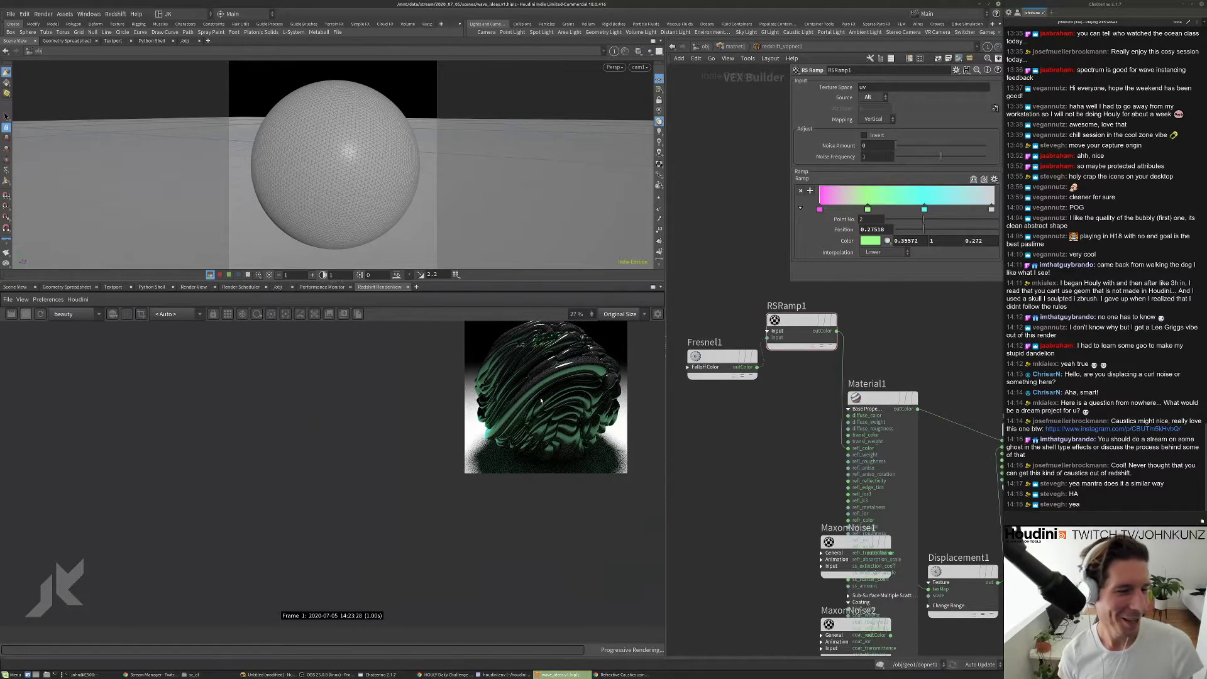
scroll(577, 365, "up", 3)
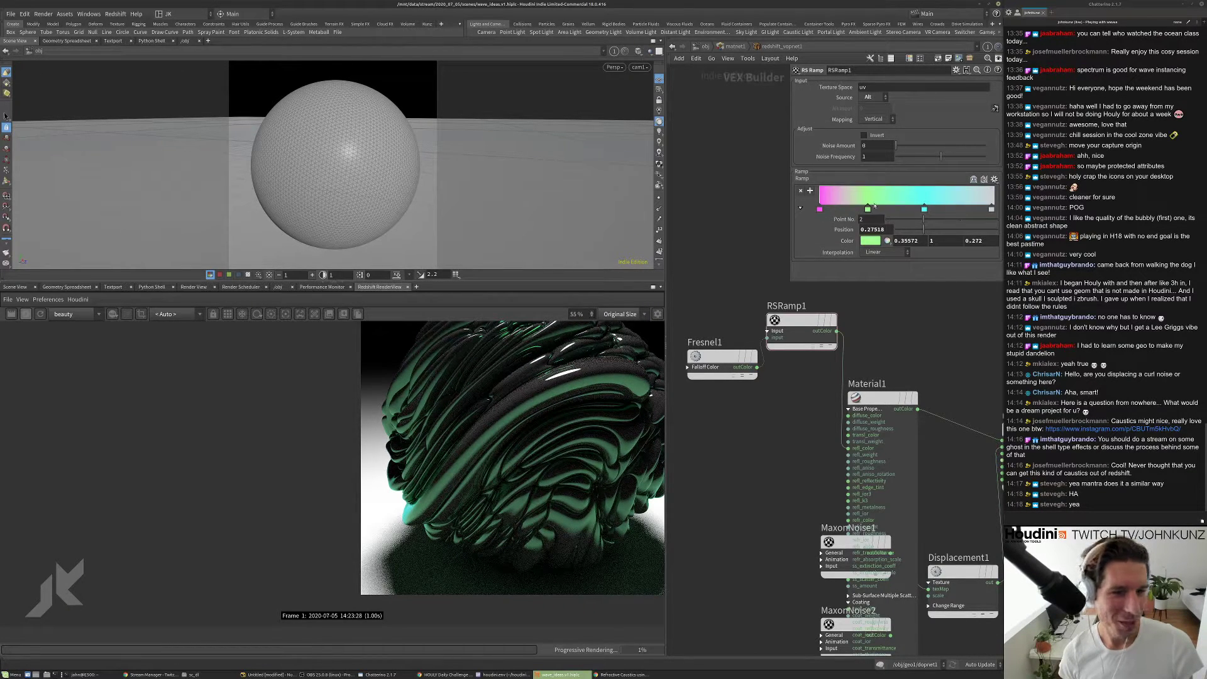
- Recolour the ramp's grey end point to orange, about 0.667, 0.236, 0.091
left_click(990, 209)
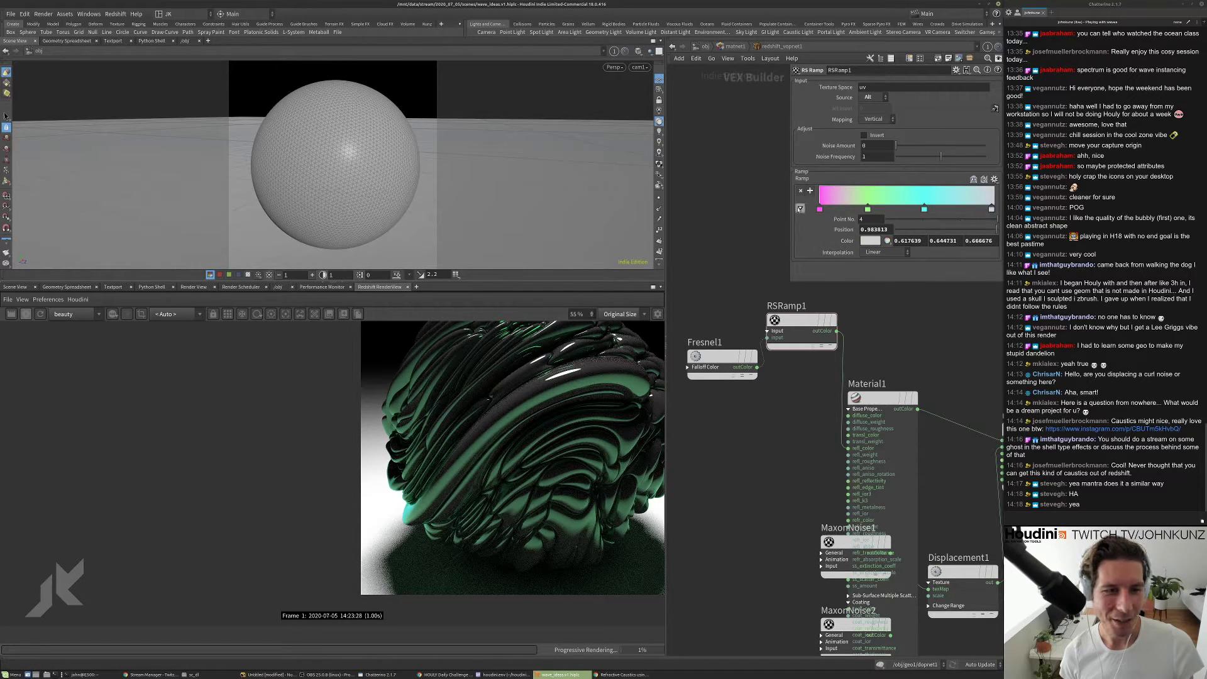
left_click(869, 242)
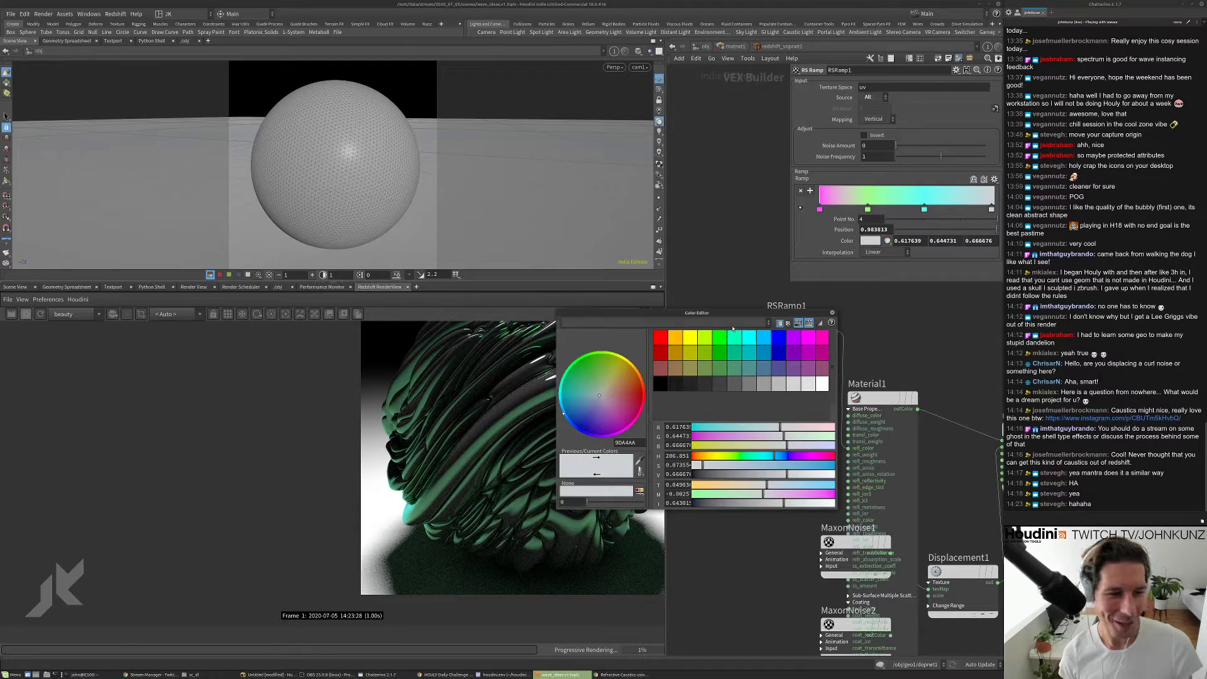
left_click_drag(786, 469, 698, 455)
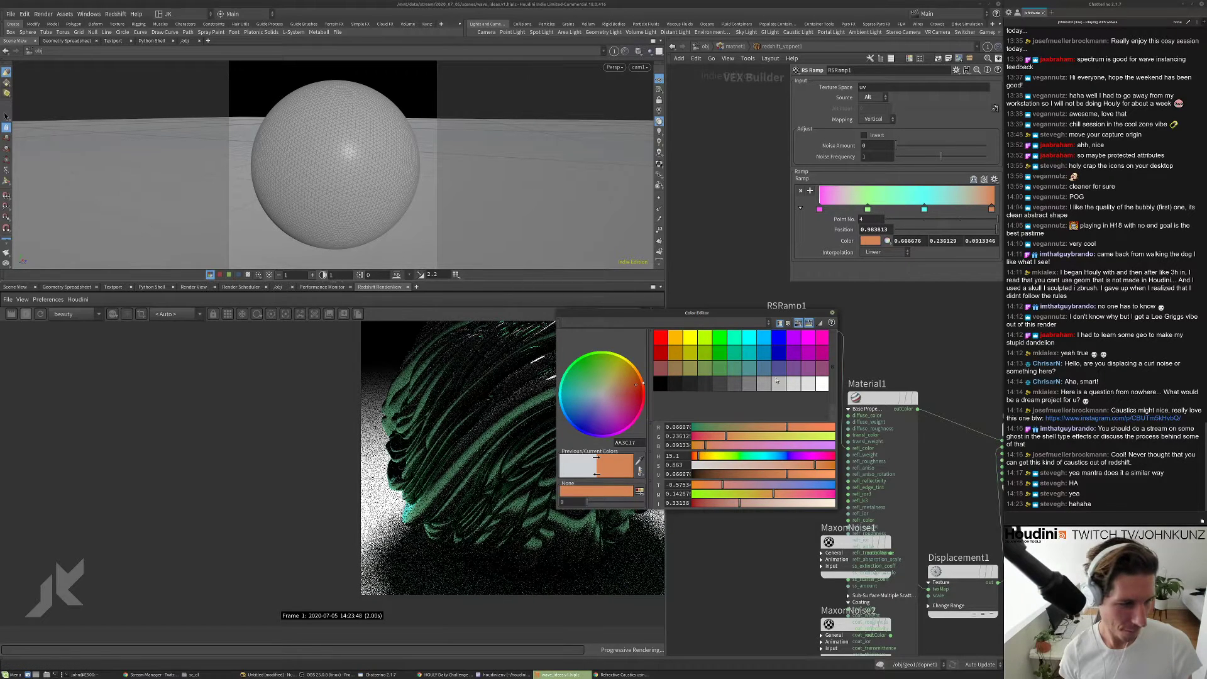
left_click(832, 312)
scroll(571, 475, "down", 5)
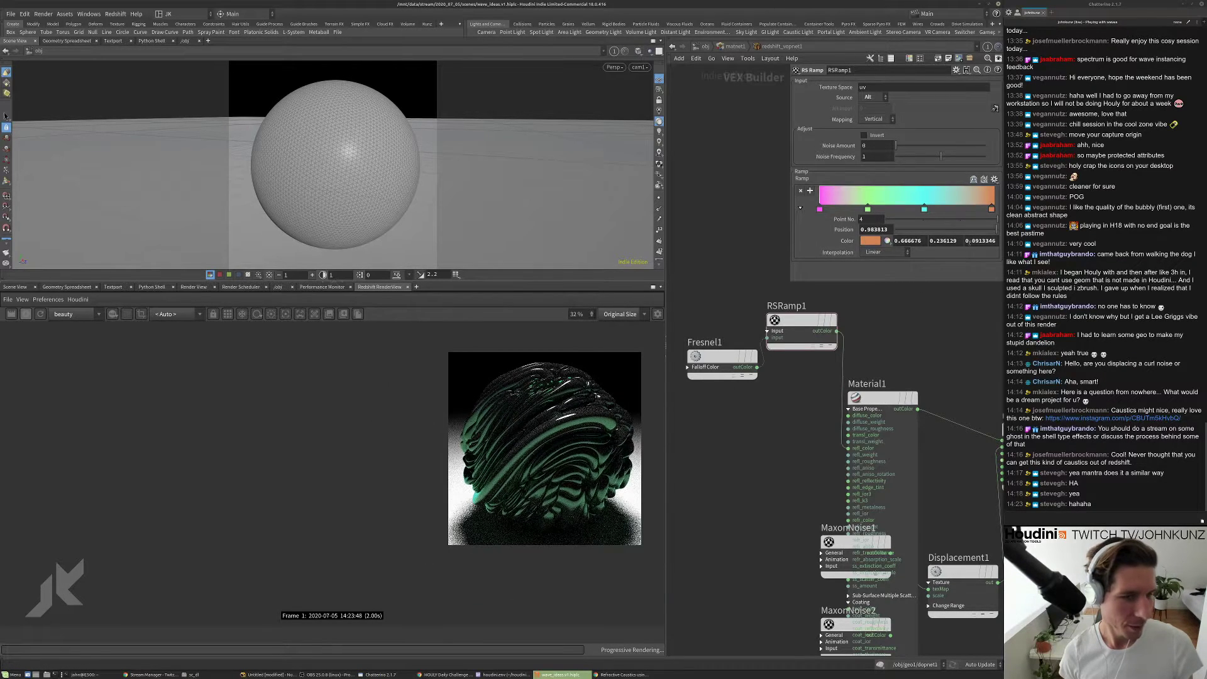
- Move the ramp's orange point between the green and cyan points, to a position of about 0.457
left_click_drag(991, 209, 942, 208)
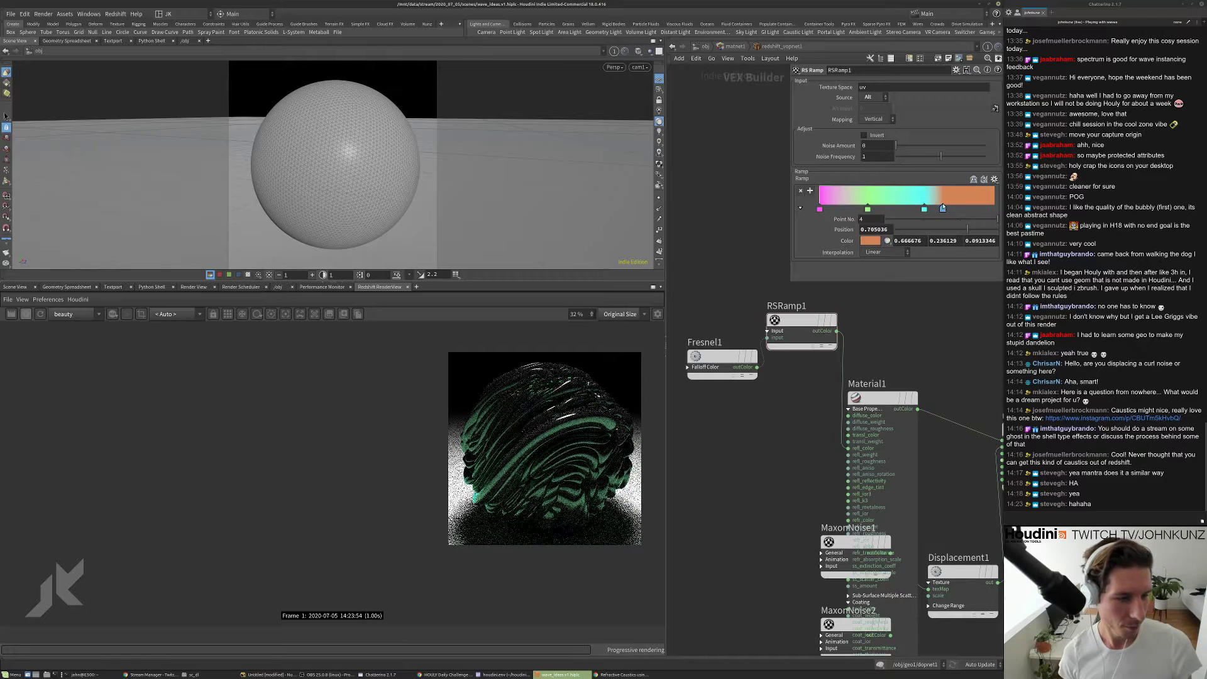
scroll(586, 472, "up", 3)
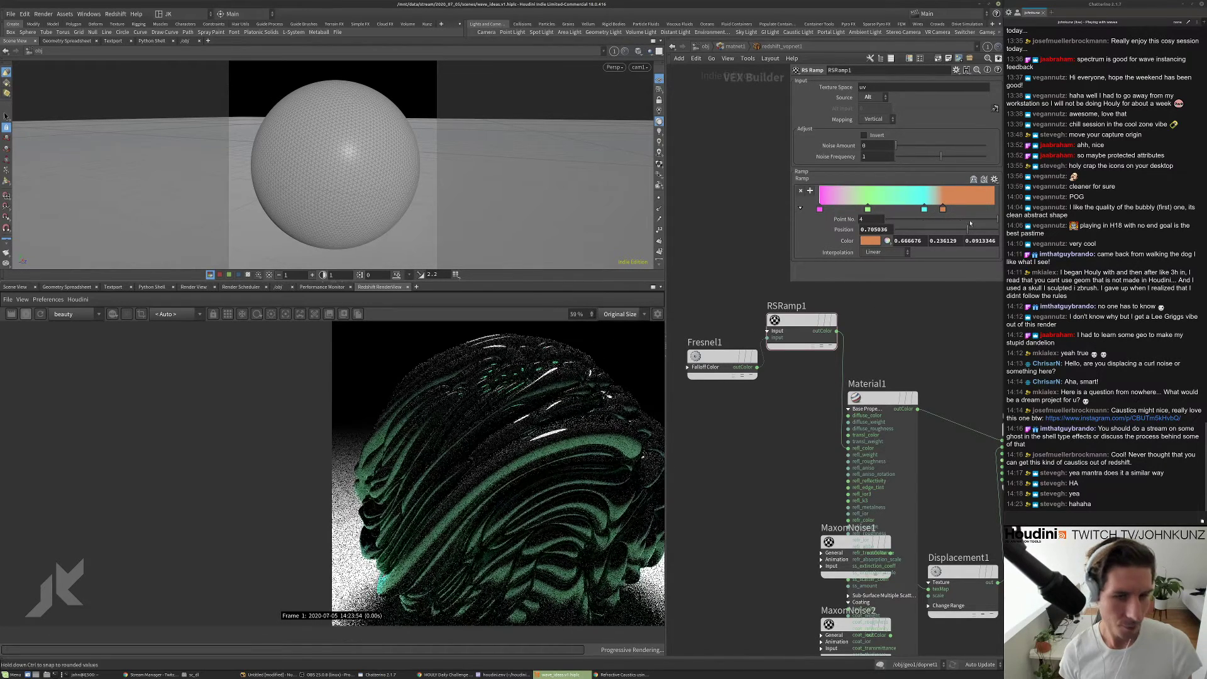
left_click_drag(943, 209, 899, 208)
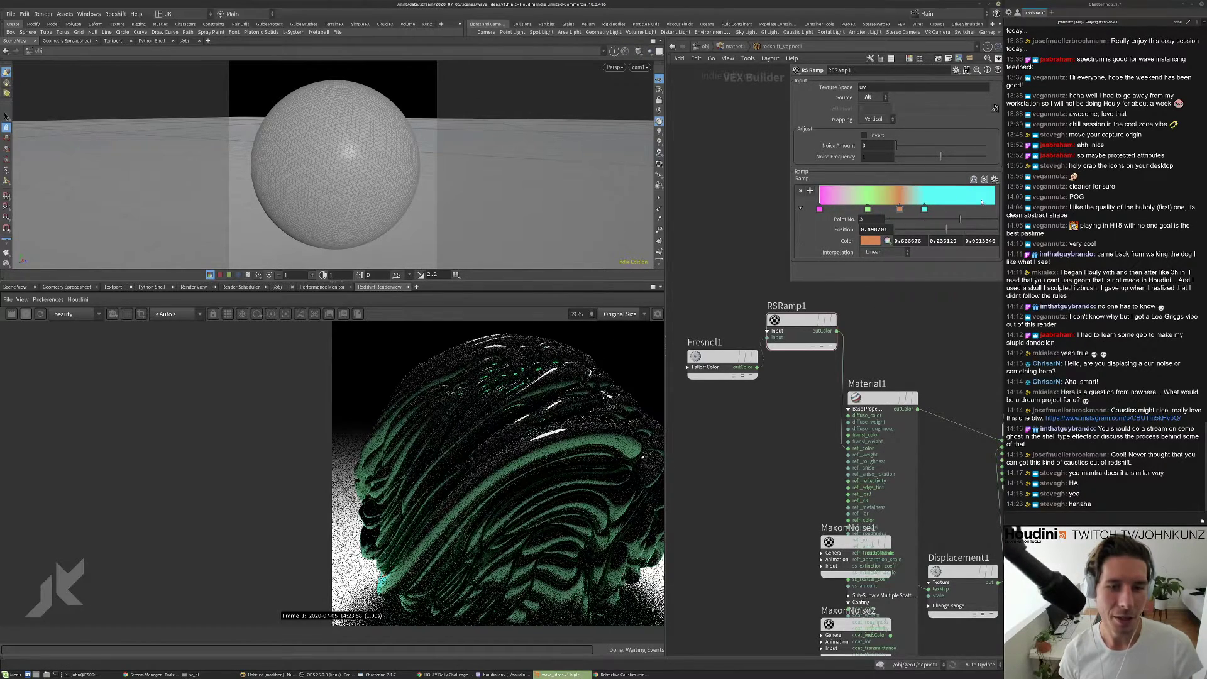
scroll(421, 470, "down", 1)
scroll(420, 470, "down", 1)
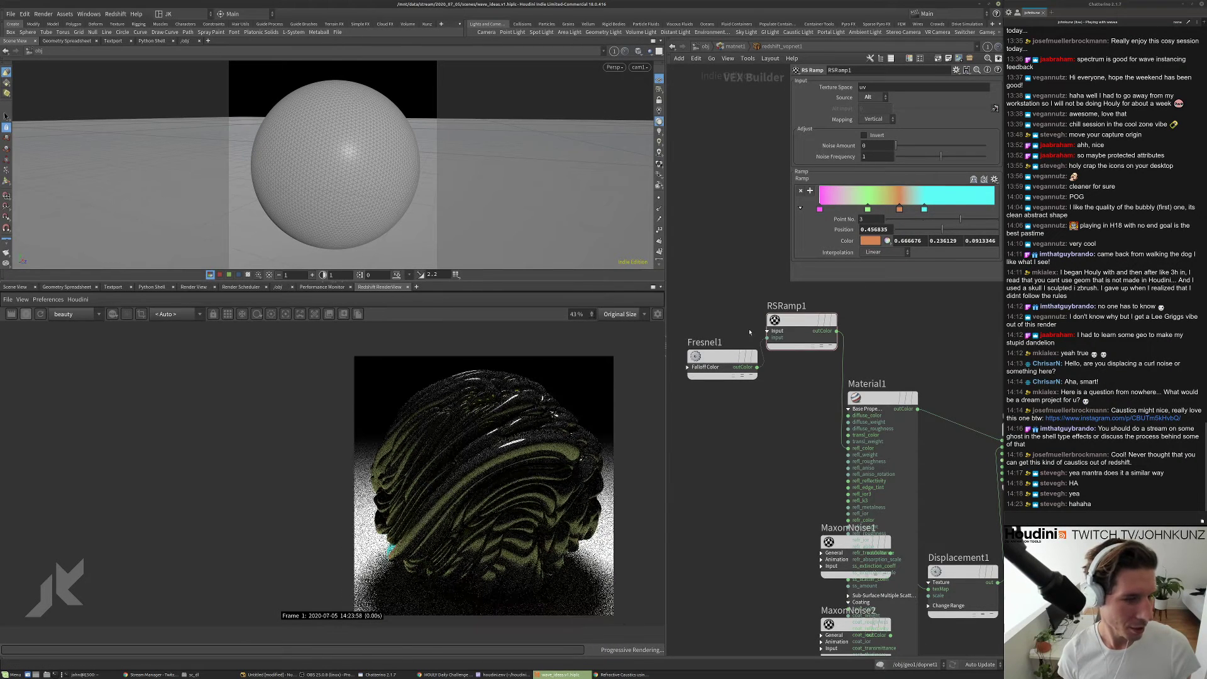
- Restart the render and select the Fresnel1 node to show its falloff settings
scroll(732, 363, "up", 2)
left_click(39, 313)
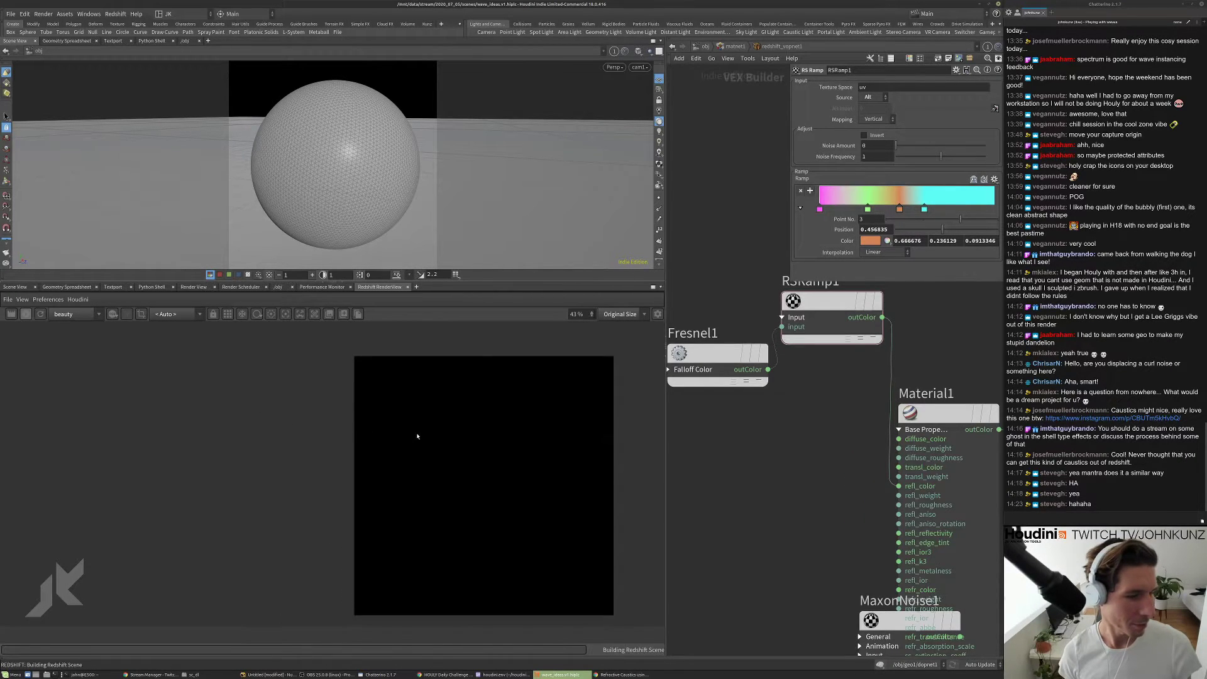
left_click_drag(781, 360, 666, 422)
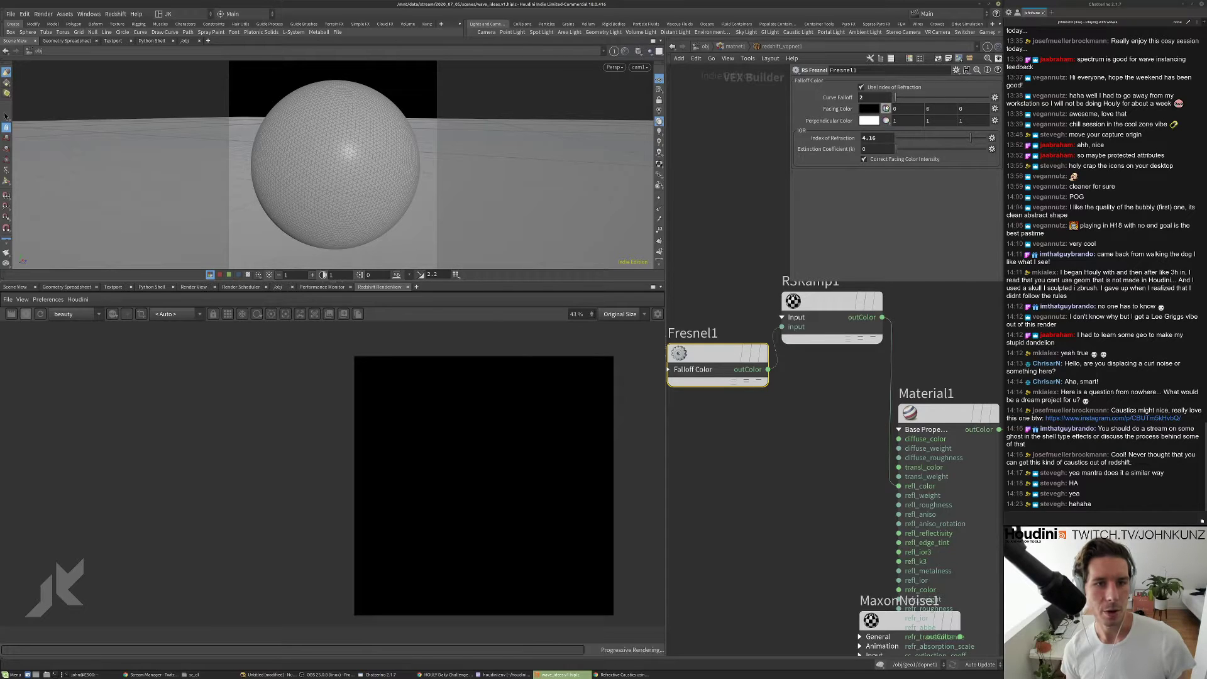
- Set the Fresnel1 node's curve falloff to 6.3 and its index of refraction to 1.08
scroll(443, 489, "down", 4)
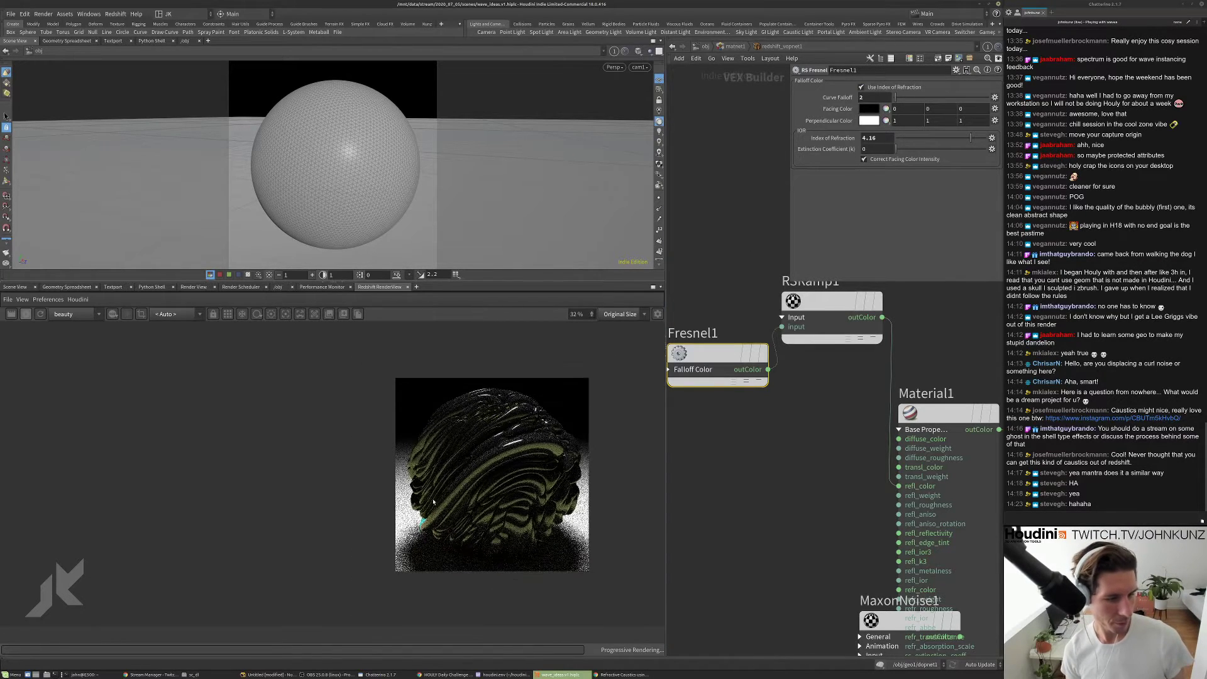
scroll(430, 514, "up", 5)
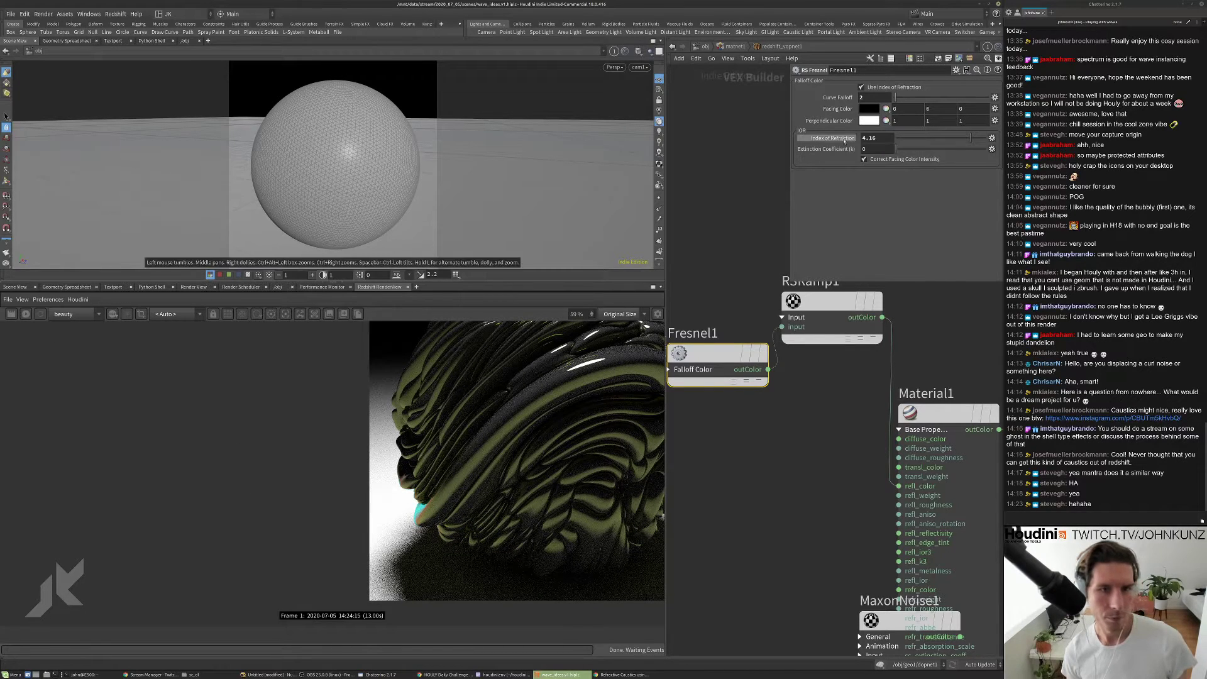
left_click_drag(901, 102, 905, 102)
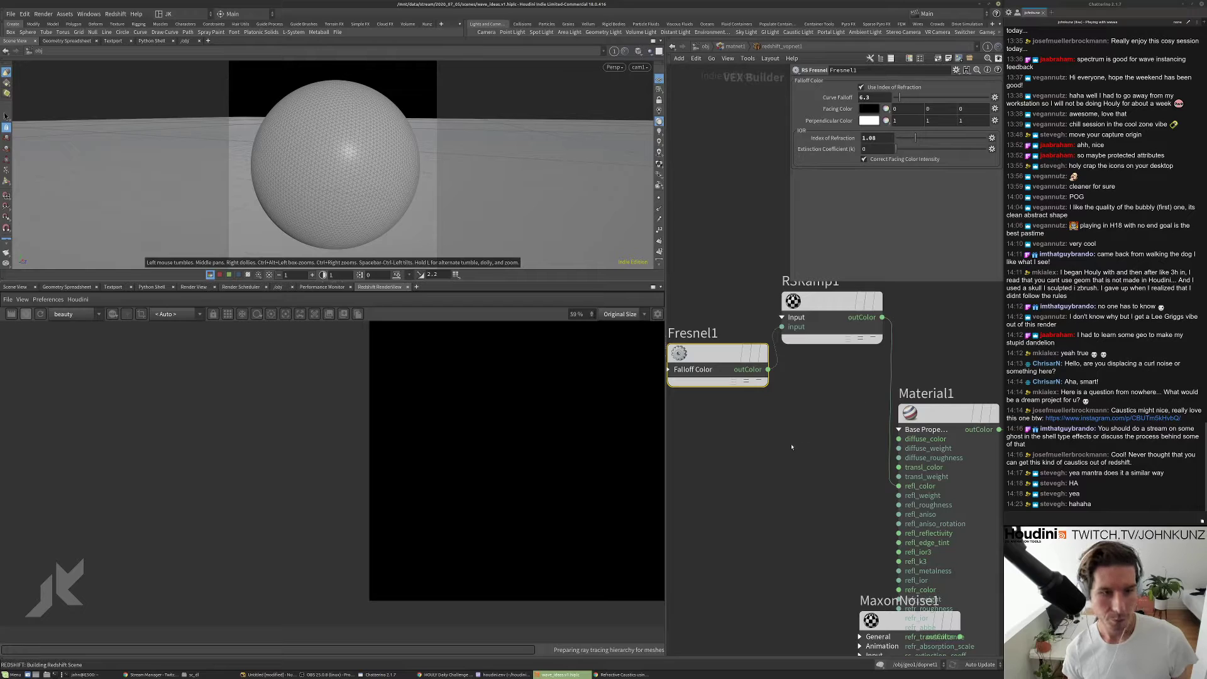
- Delete the orange point from RSRamp1, move the cyan point to about 0.423 and place the green point beyond it
left_click(828, 305)
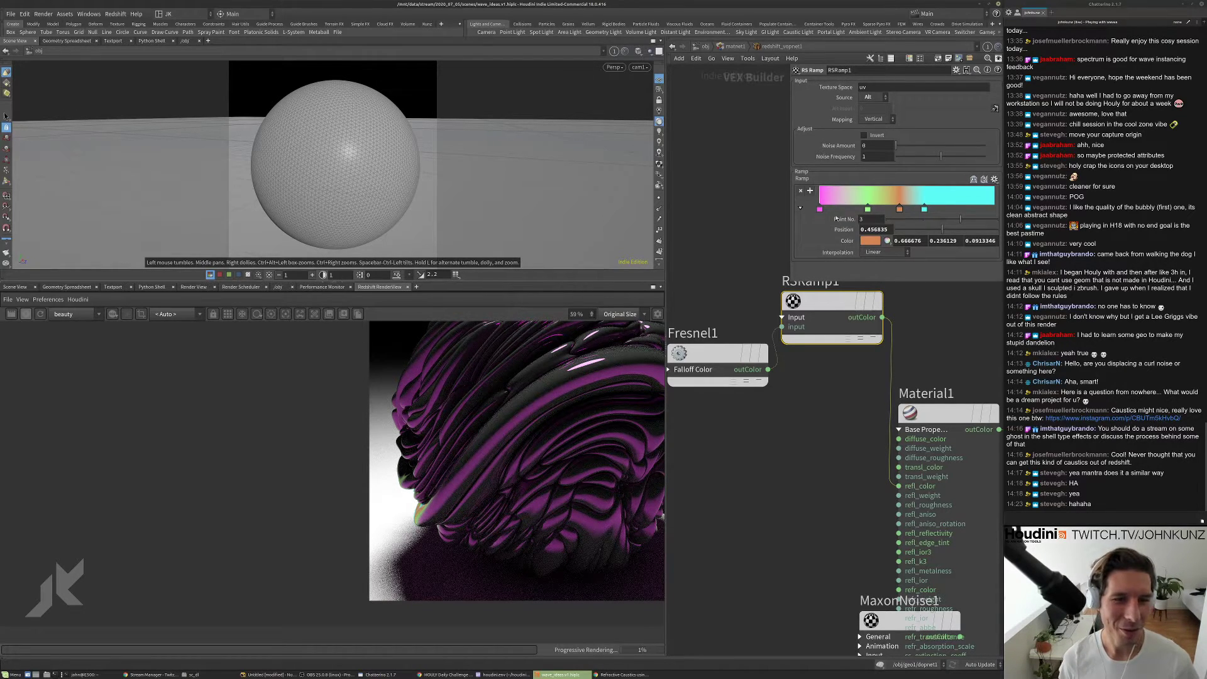
left_click(24, 315)
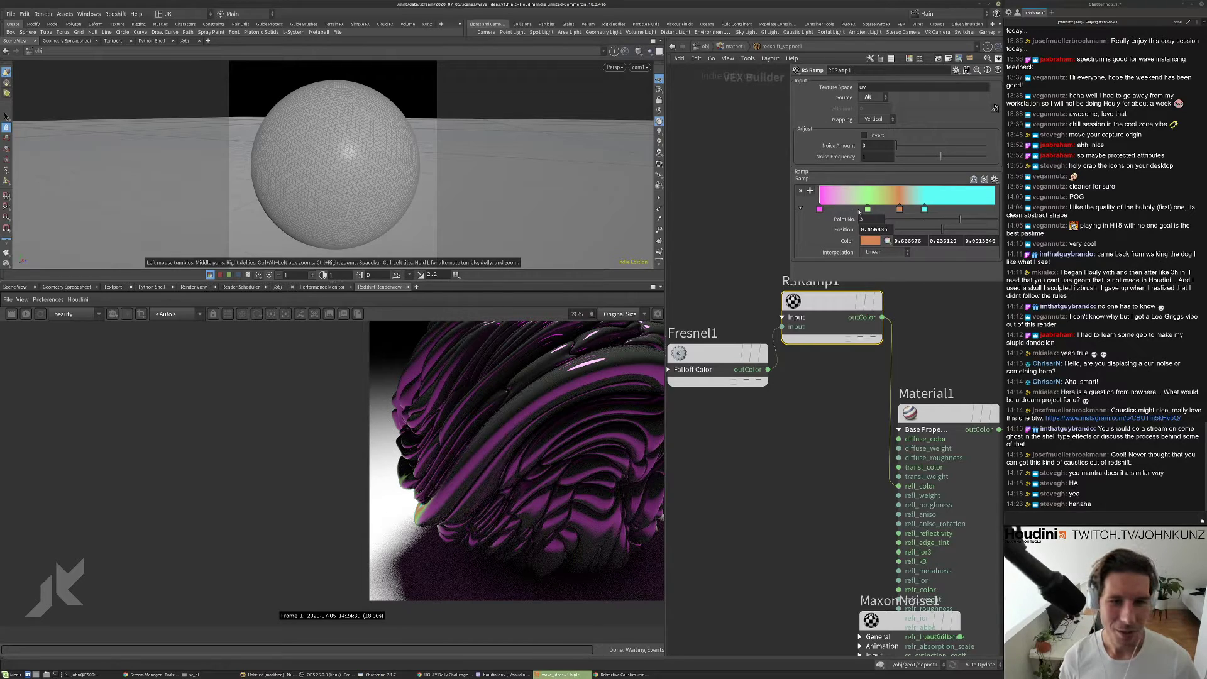
left_click(802, 192)
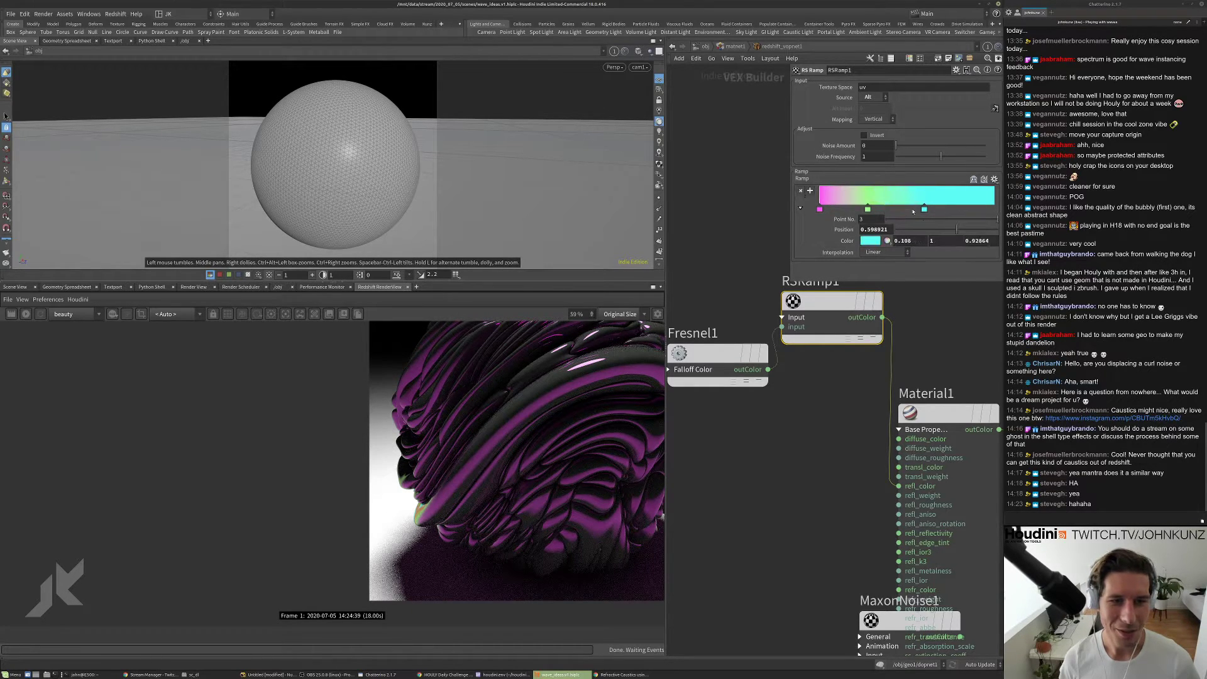
left_click_drag(924, 209, 893, 209)
scroll(541, 432, "down", 3)
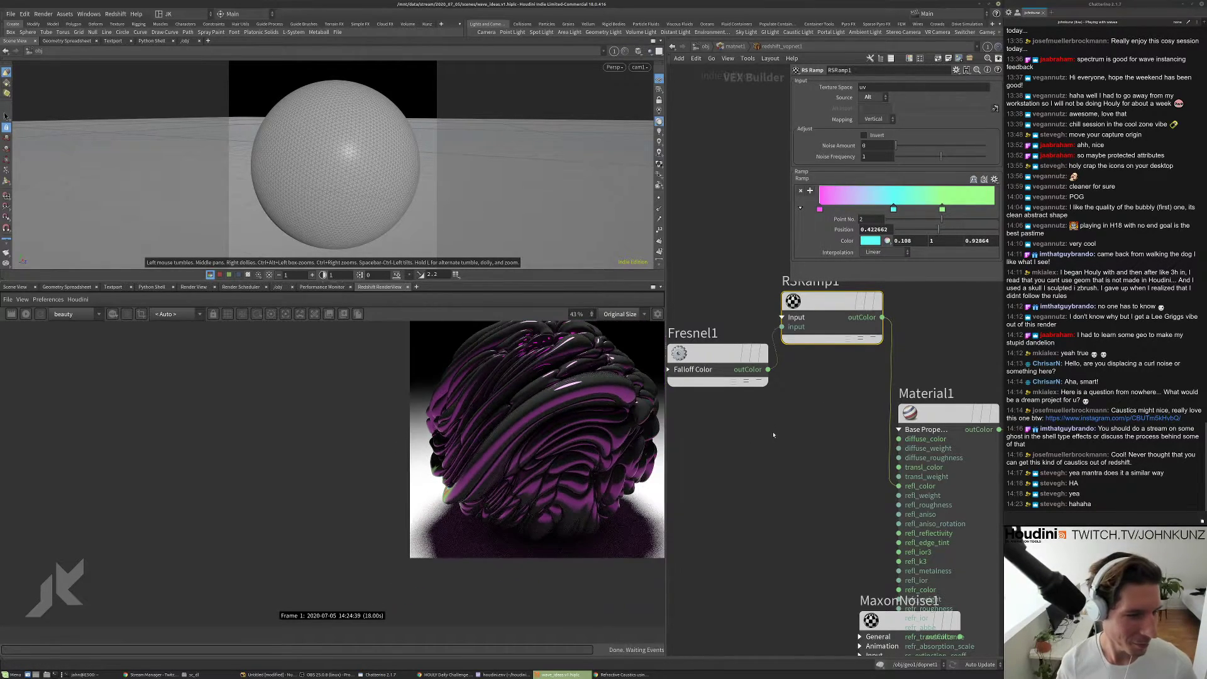
- Line up the Fresnel1 and RSRamp1 nodes side by side with more space between them
middle_click_drag(774, 437, 800, 528)
left_click_drag(737, 444, 732, 396)
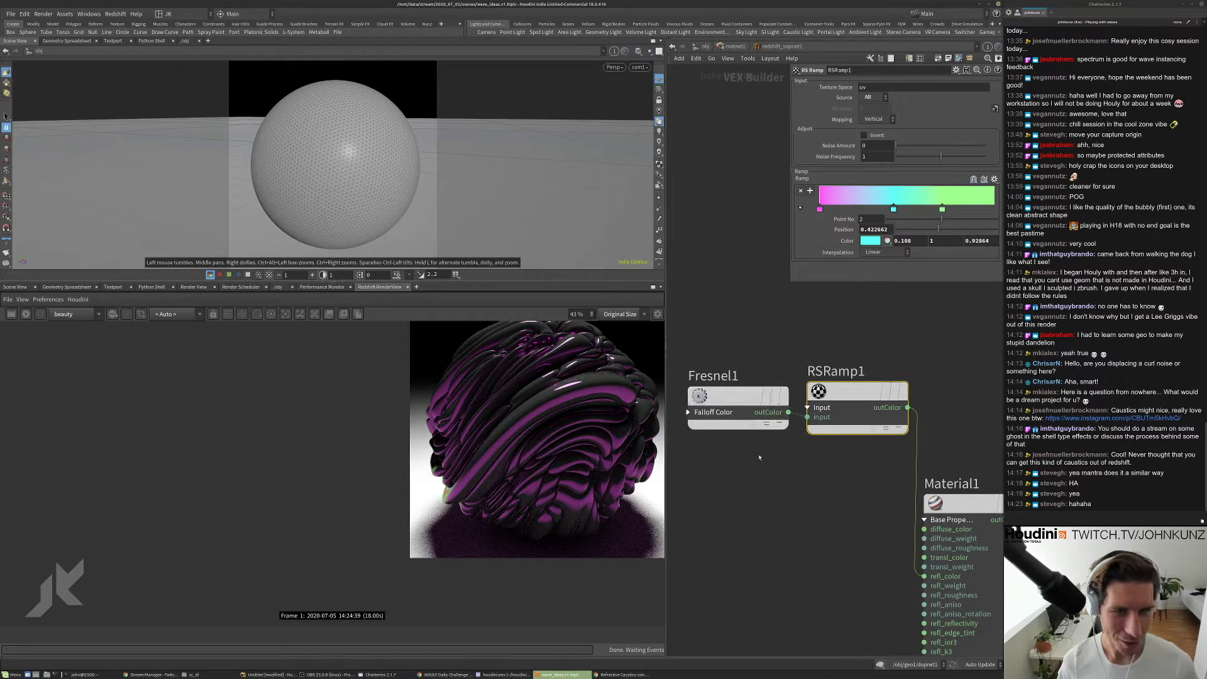
left_click_drag(855, 395, 865, 390)
- Set Fresnel1's index of refraction to 1.5 and revert its curve falloff to the default
left_click(739, 400)
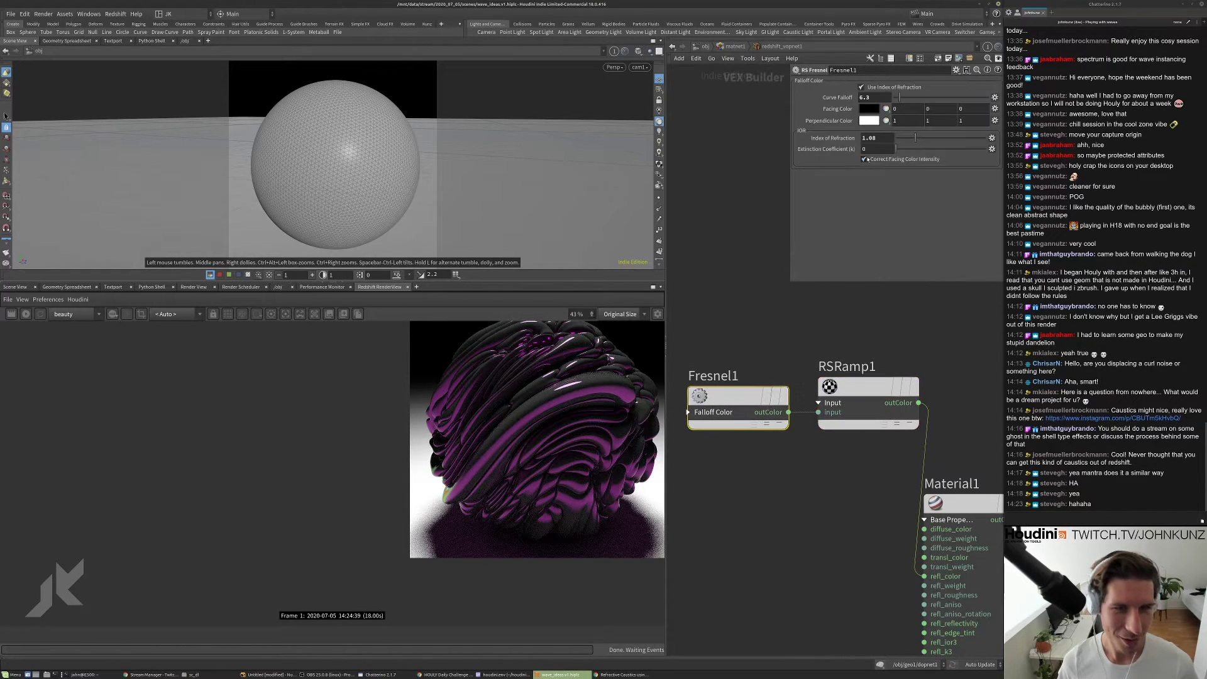
key("BackSpace")
key("BackSpace")
type("5")
key("Return")
right_click(872, 99)
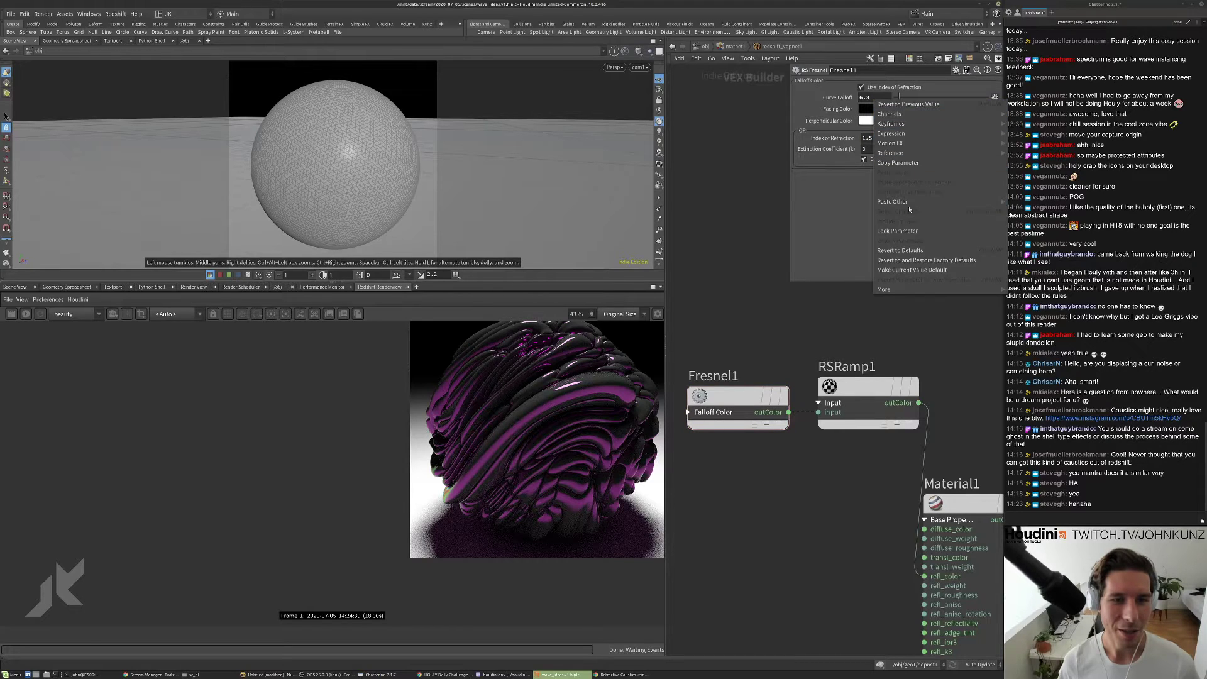
left_click(899, 250)
- Disconnect RSRamp1 from Material1's reflection colour and restart the render
scroll(800, 379, "down", 3)
scroll(800, 379, "up", 2)
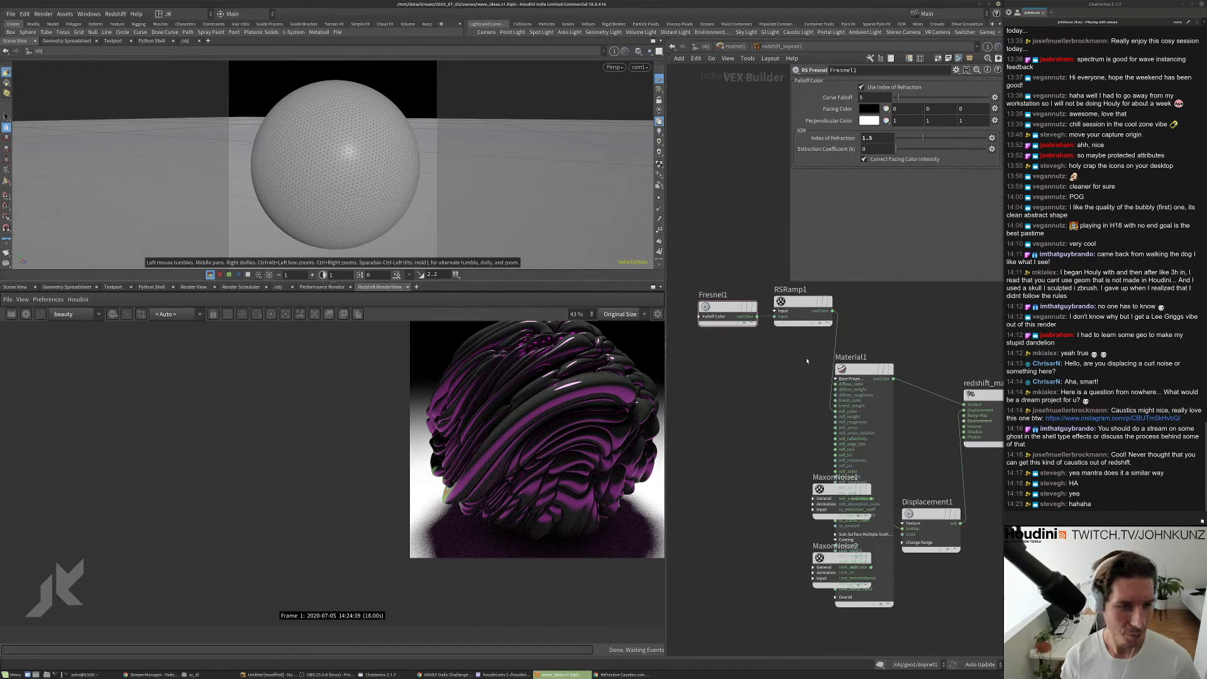
left_click(788, 312)
right_click(833, 340)
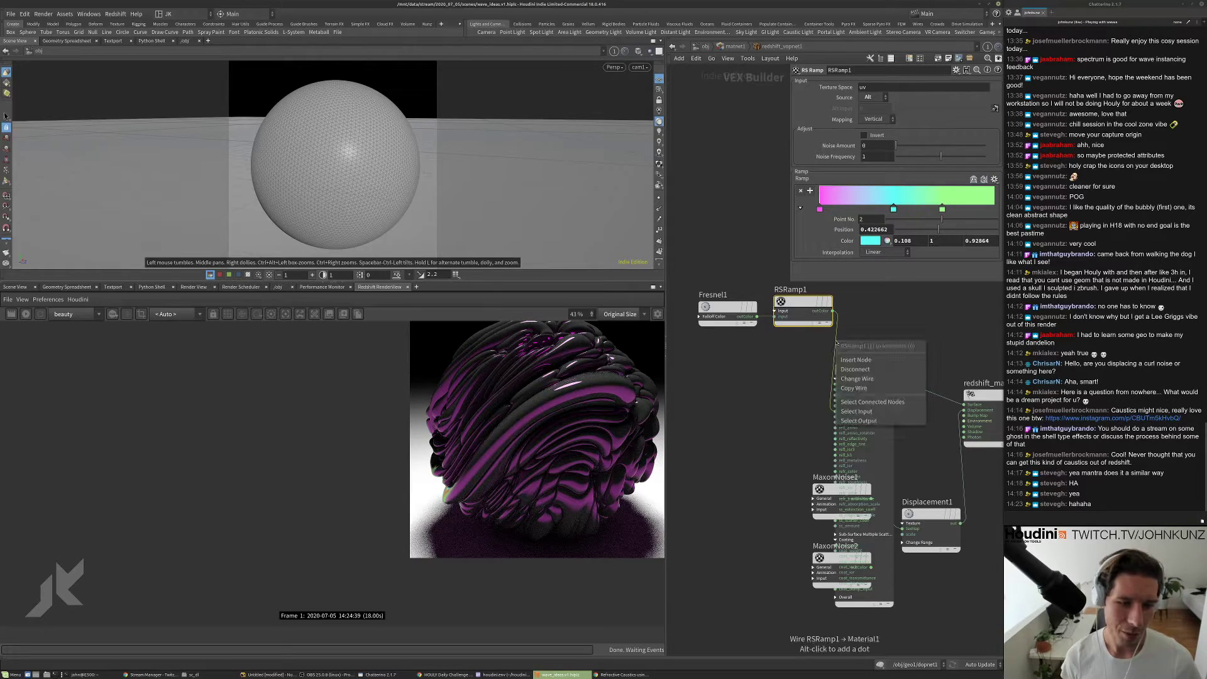
left_click(849, 369)
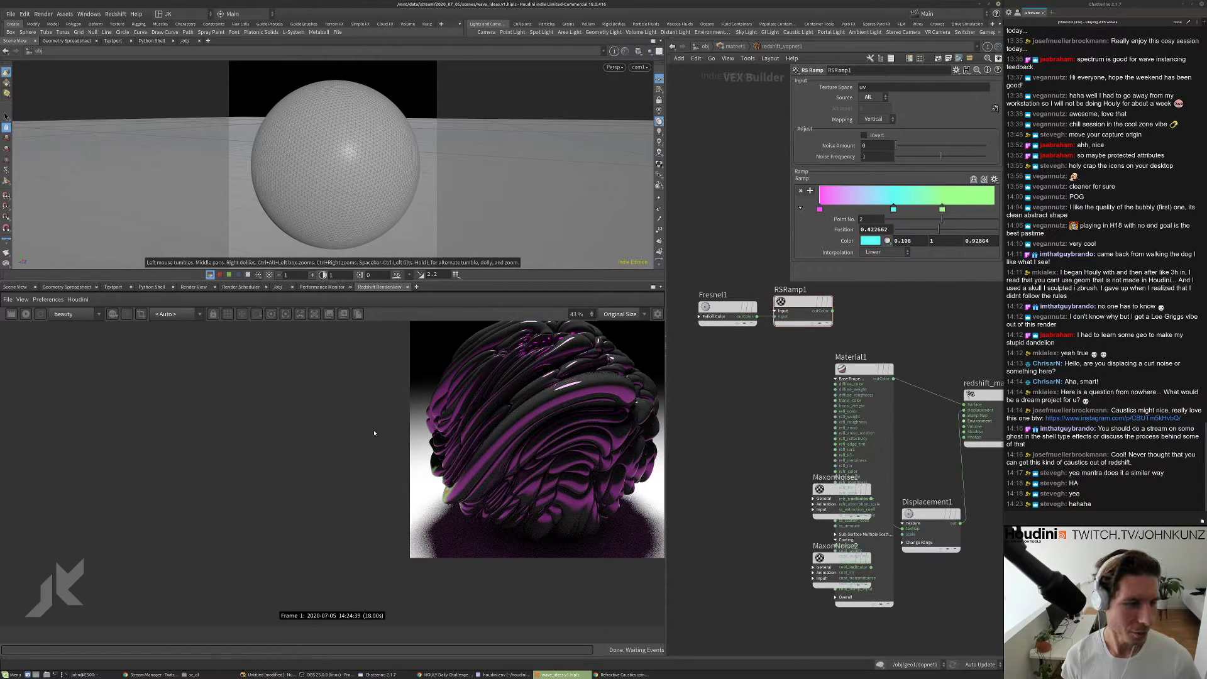
scroll(425, 464, "down", 4)
left_click(26, 313)
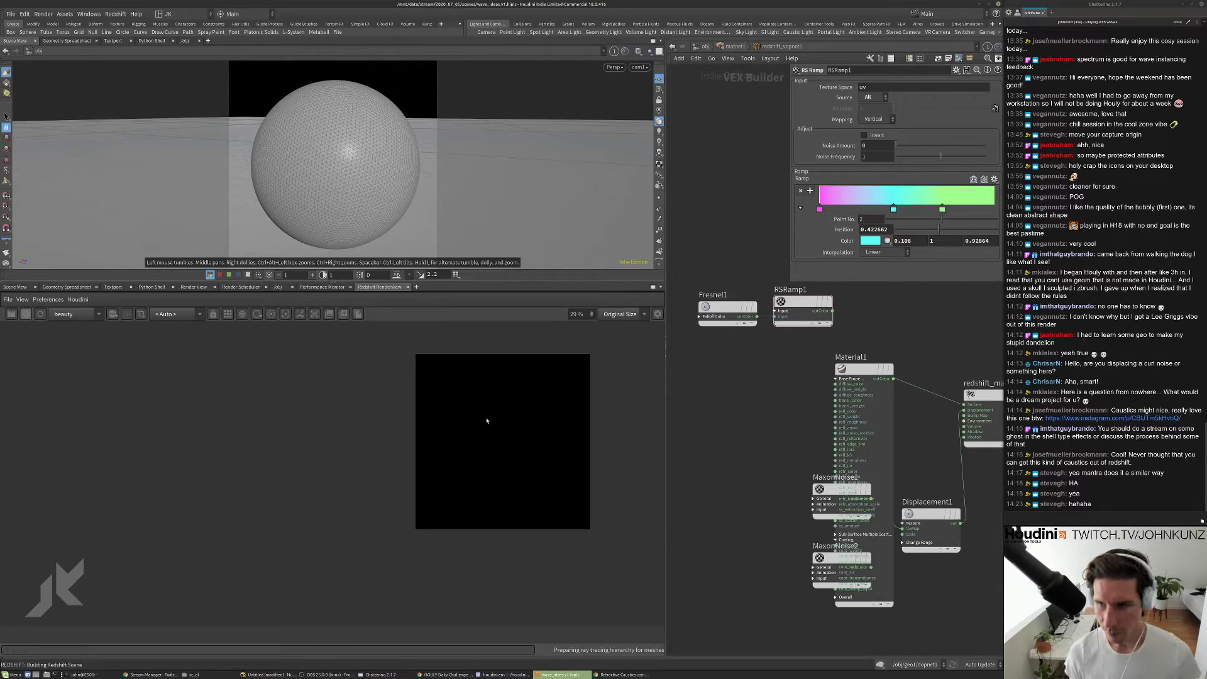
- Examine the new render of the displaced sphere, both in close-up and as a whole, to judge its uncoloured reflections
scroll(487, 421, "up", 4)
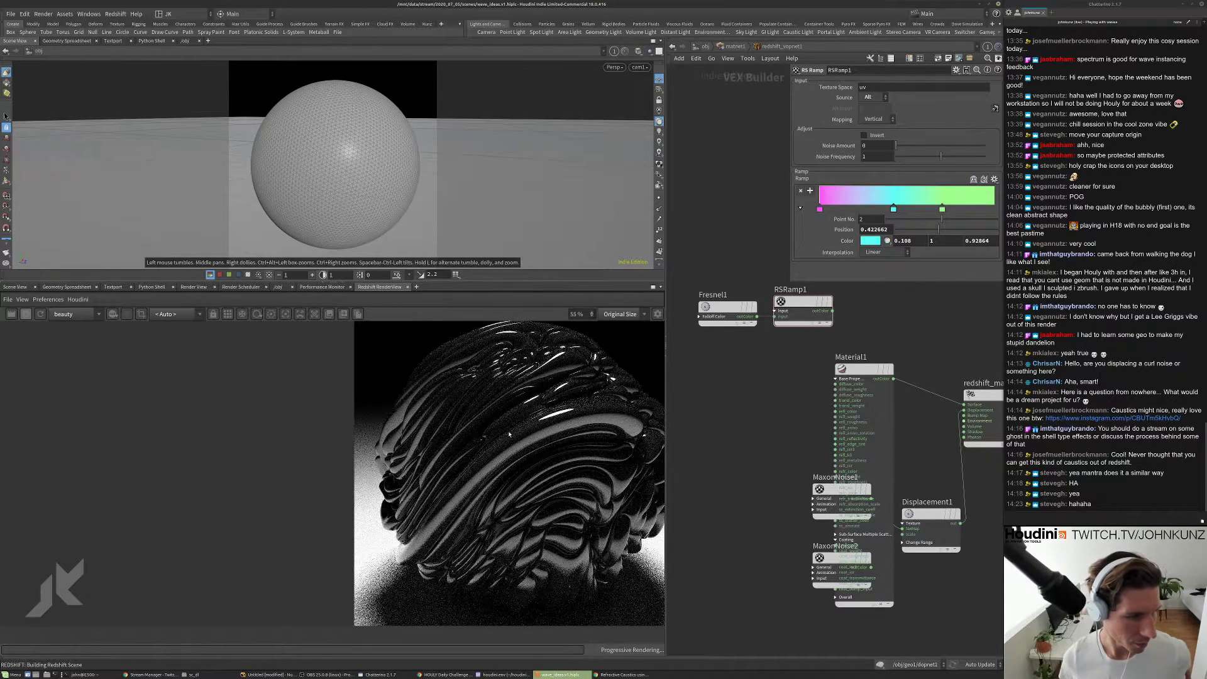
scroll(497, 459, "down", 2)
scroll(496, 468, "down", 2)
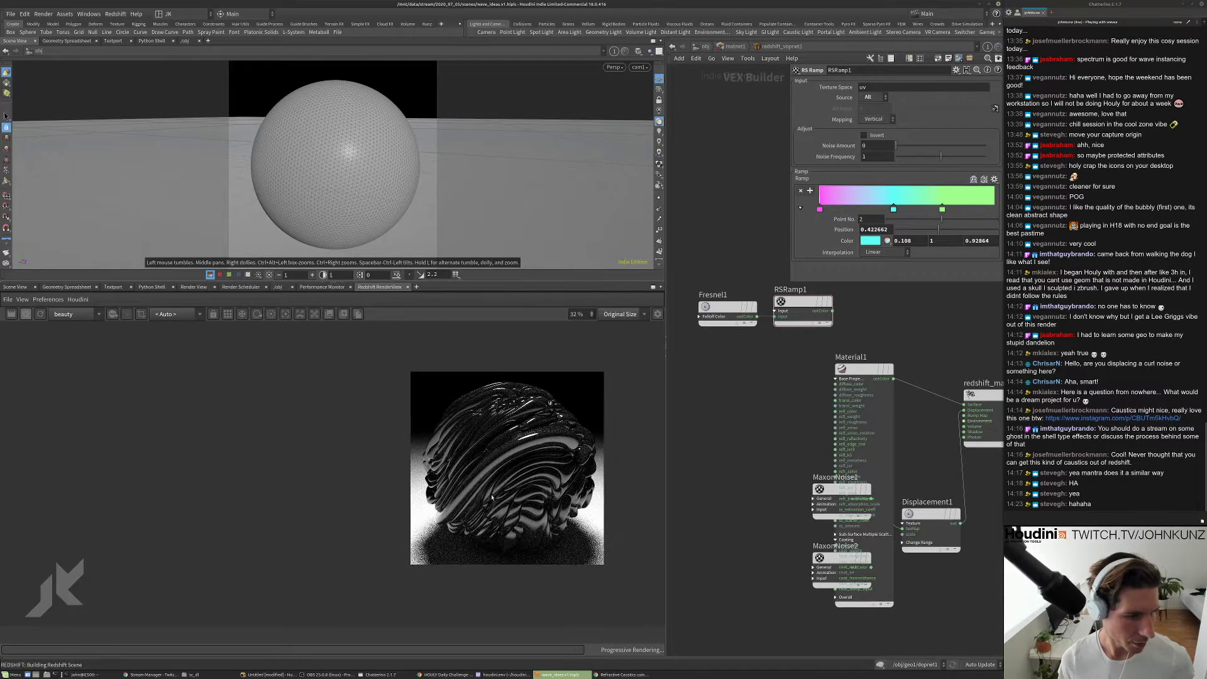
scroll(493, 486, "up", 4)
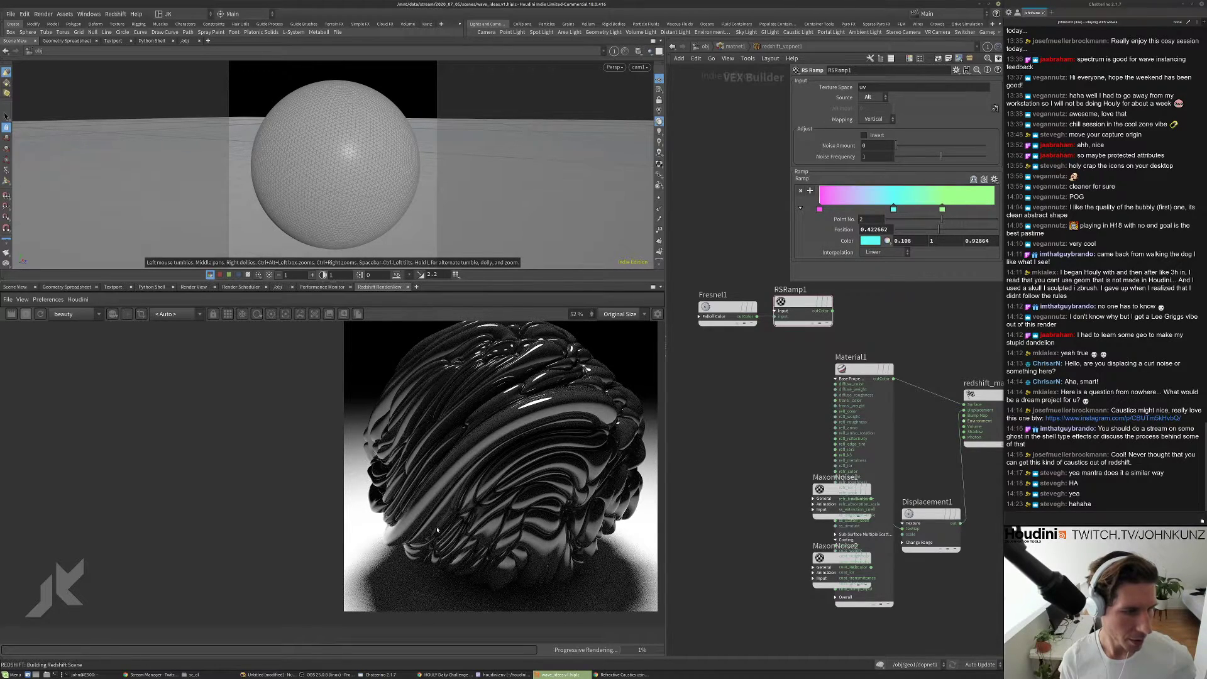
scroll(502, 413, "up", 8)
scroll(502, 413, "down", 11)
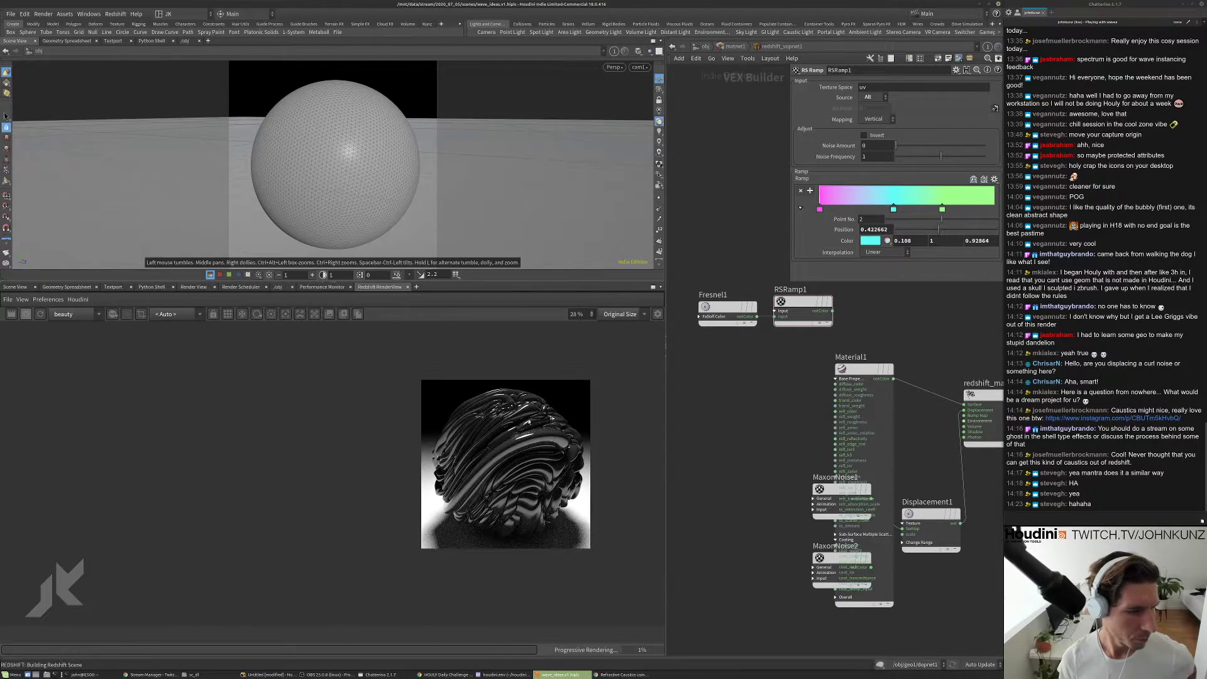
scroll(518, 419, "up", 5)
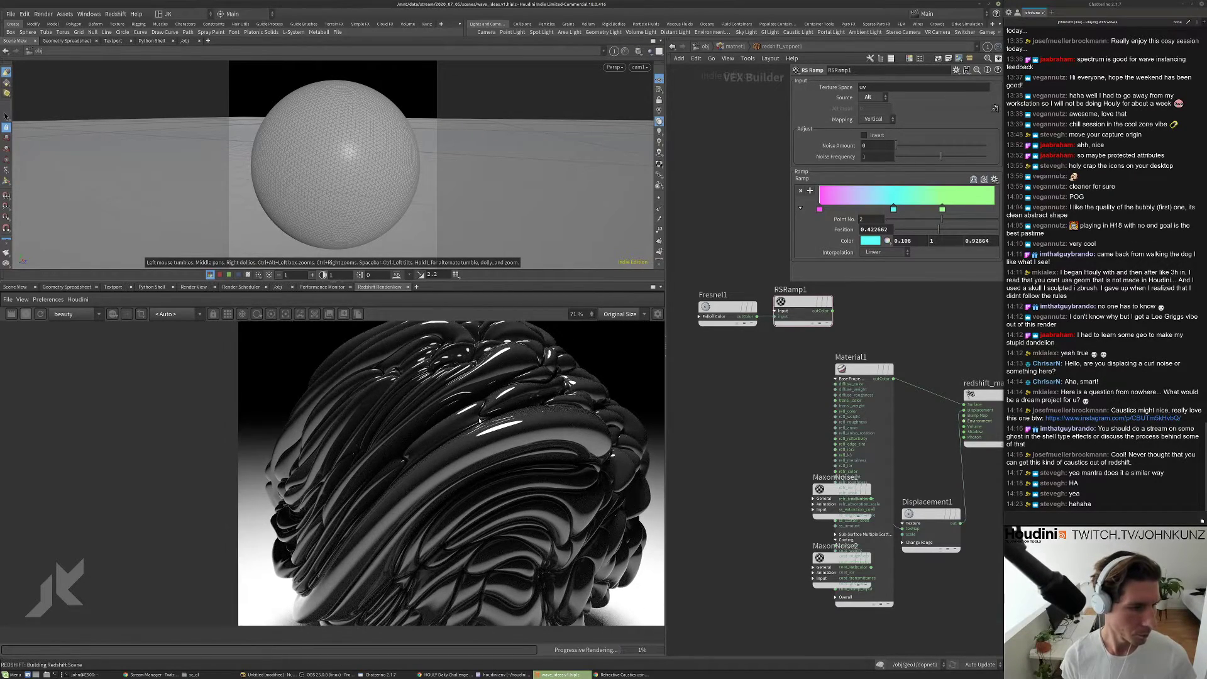
scroll(482, 423, "up", 2)
scroll(486, 431, "down", 4)
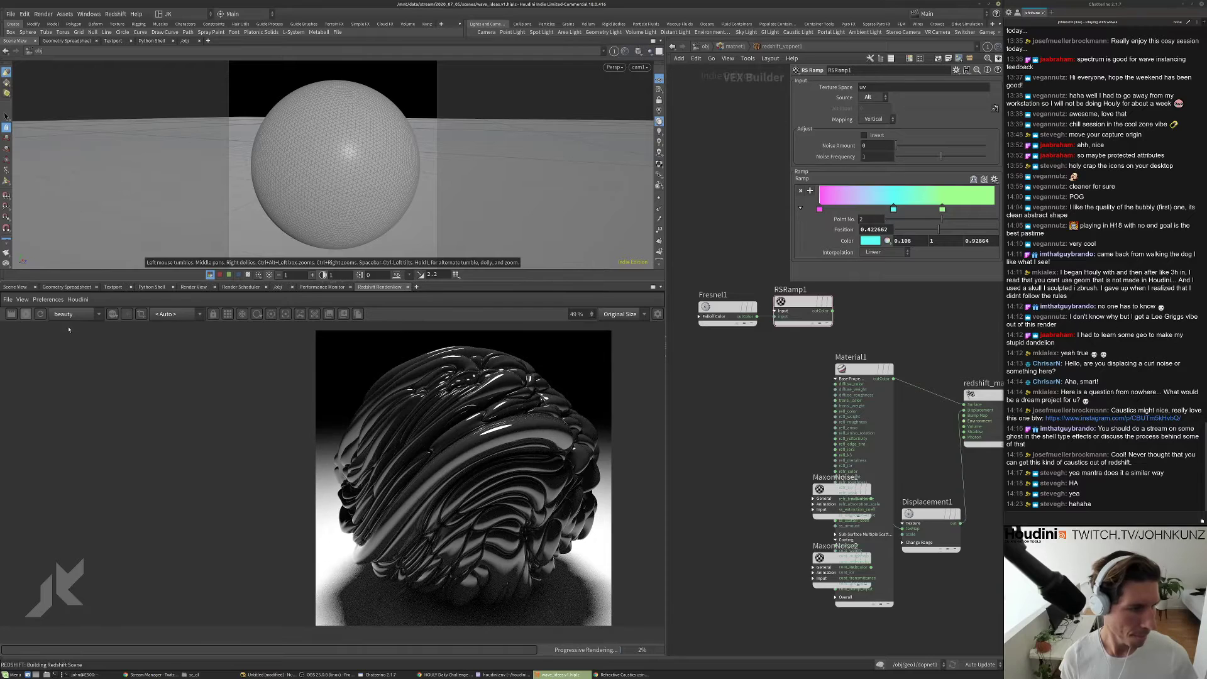
- Move the Displacement1, MaxonNoise1 and MaxonNoise2 nodes clear of Material1 to untangle the network
scroll(729, 450, "down", 4)
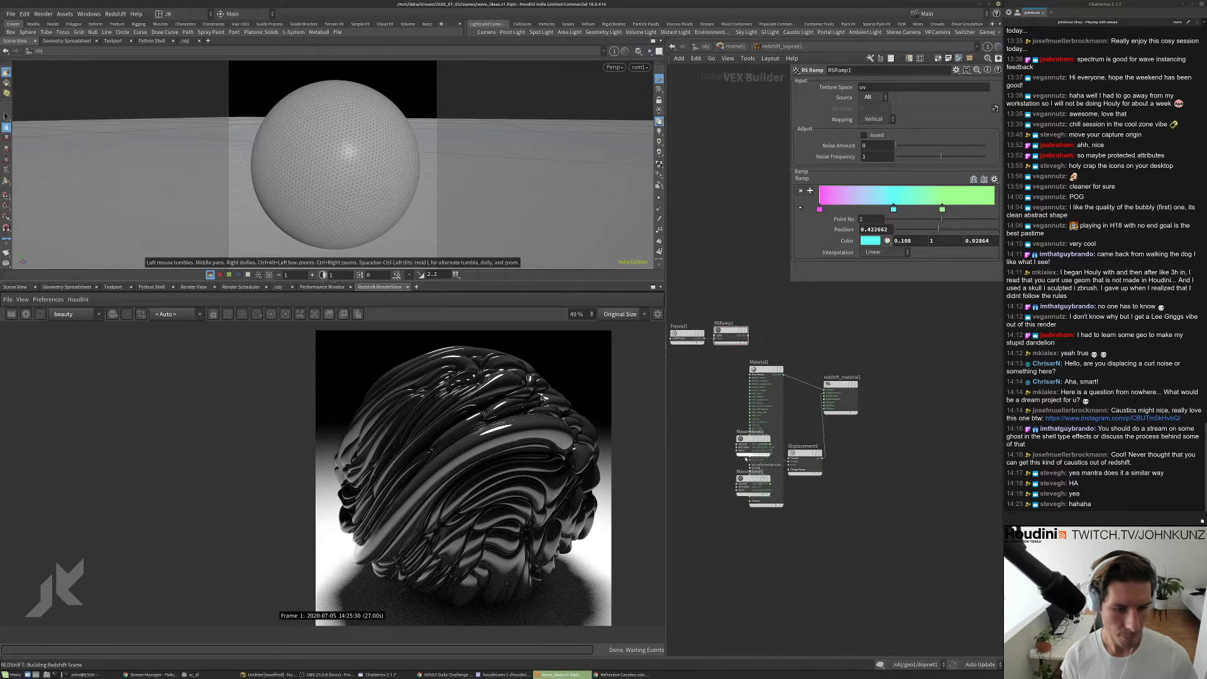
scroll(759, 459, "up", 2)
left_click_drag(756, 433, 829, 565)
left_click_drag(807, 459, 877, 506)
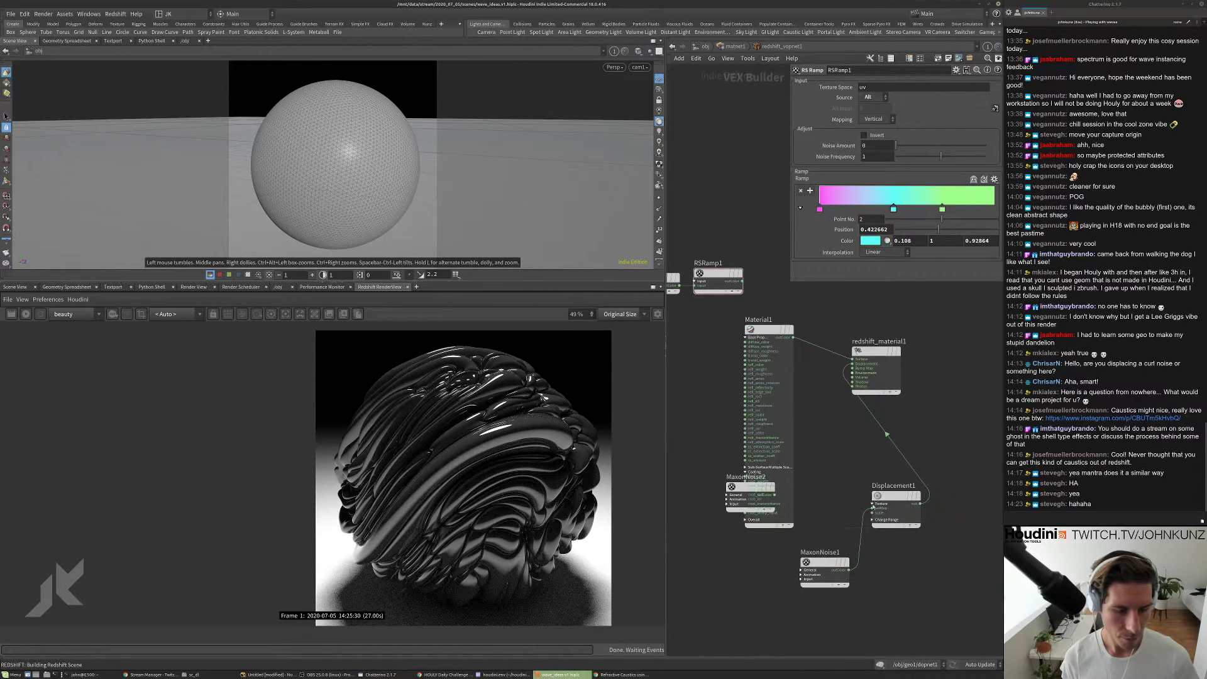
middle_click_drag(877, 506, 847, 456)
left_click_drag(713, 435, 821, 543)
scroll(821, 543, "up", 3)
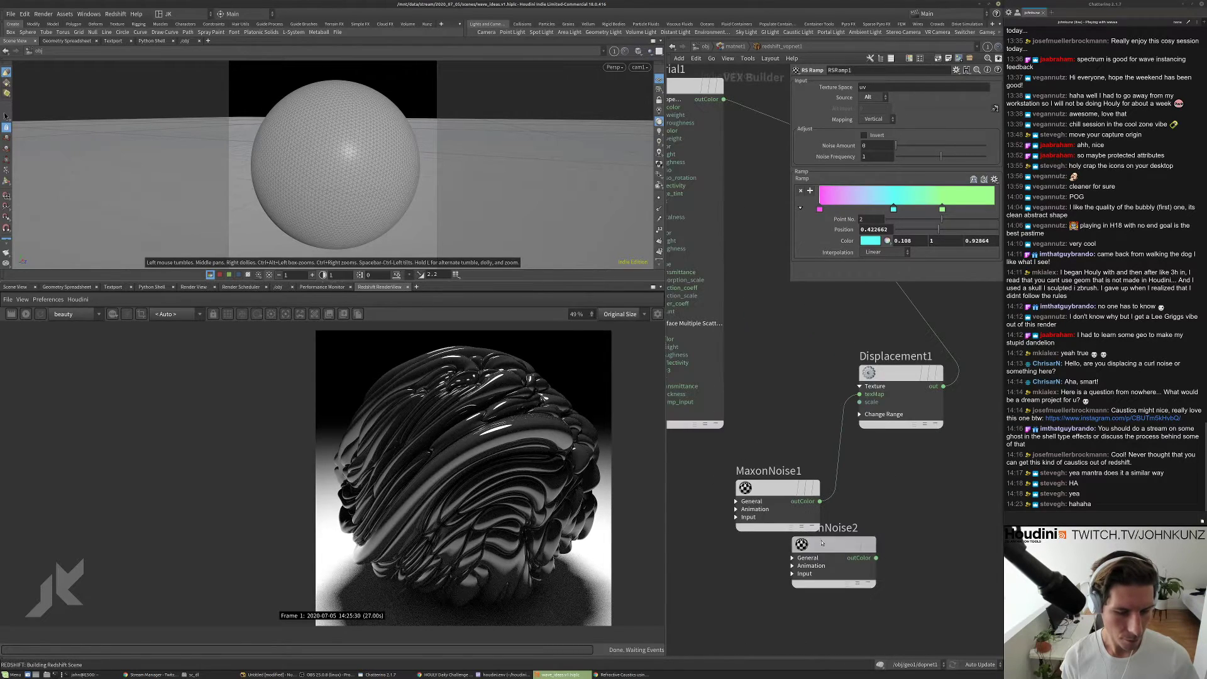
left_click(821, 543)
scroll(840, 411, "down", 3)
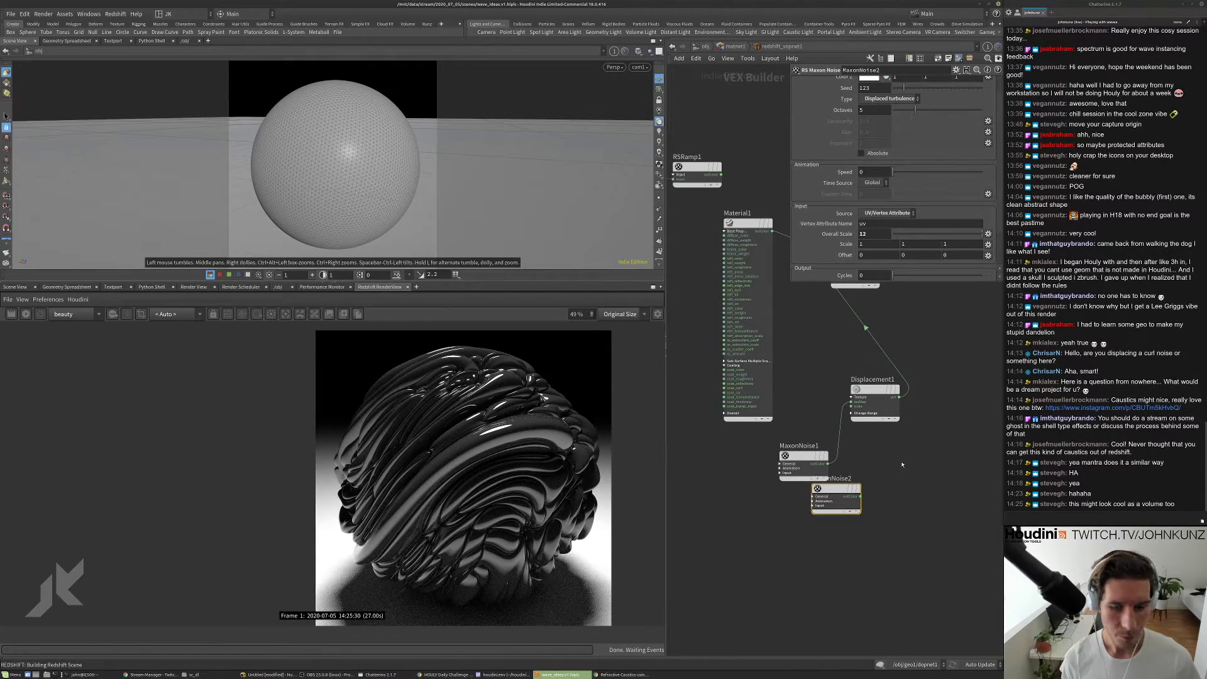
- Move the redshift_material1 node farther away from Material1 to make room between them
middle_click_drag(899, 484, 897, 548)
scroll(899, 493, "up", 2)
scroll(873, 546, "down", 3)
scroll(828, 390, "up", 4)
scroll(828, 391, "down", 3)
scroll(824, 400, "up", 3)
scroll(823, 401, "down", 2)
middle_click_drag(819, 413, 828, 400)
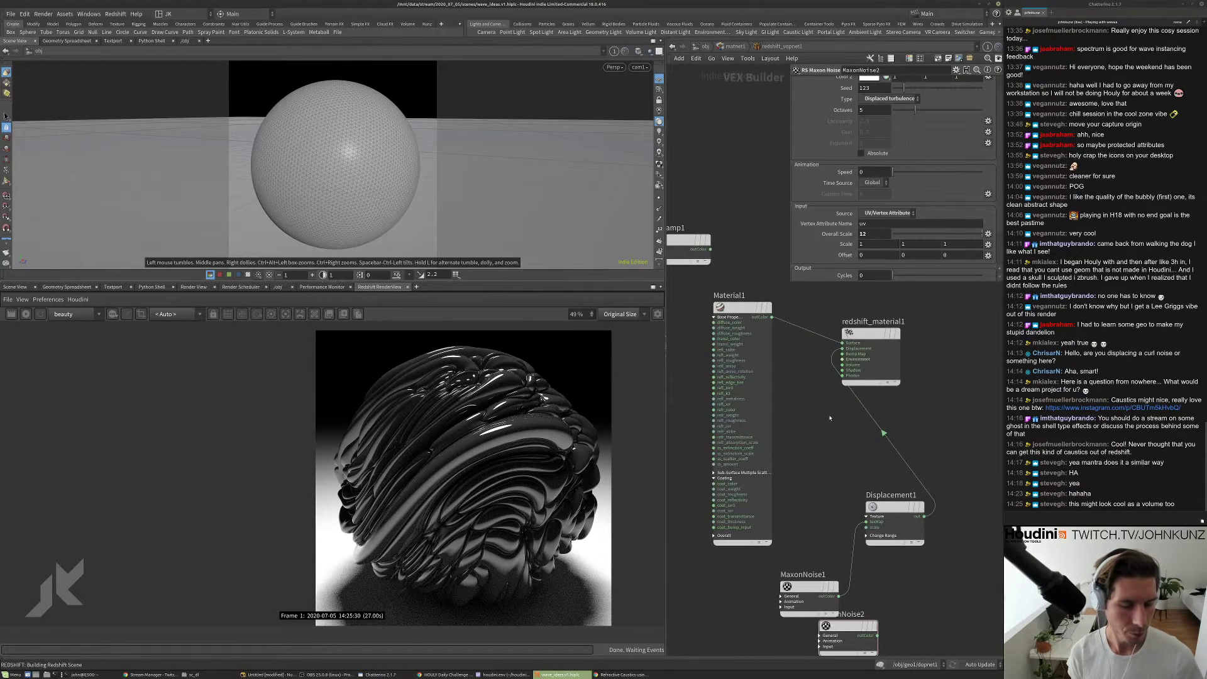
scroll(828, 401, "down", 2)
left_click_drag(853, 359, 946, 345)
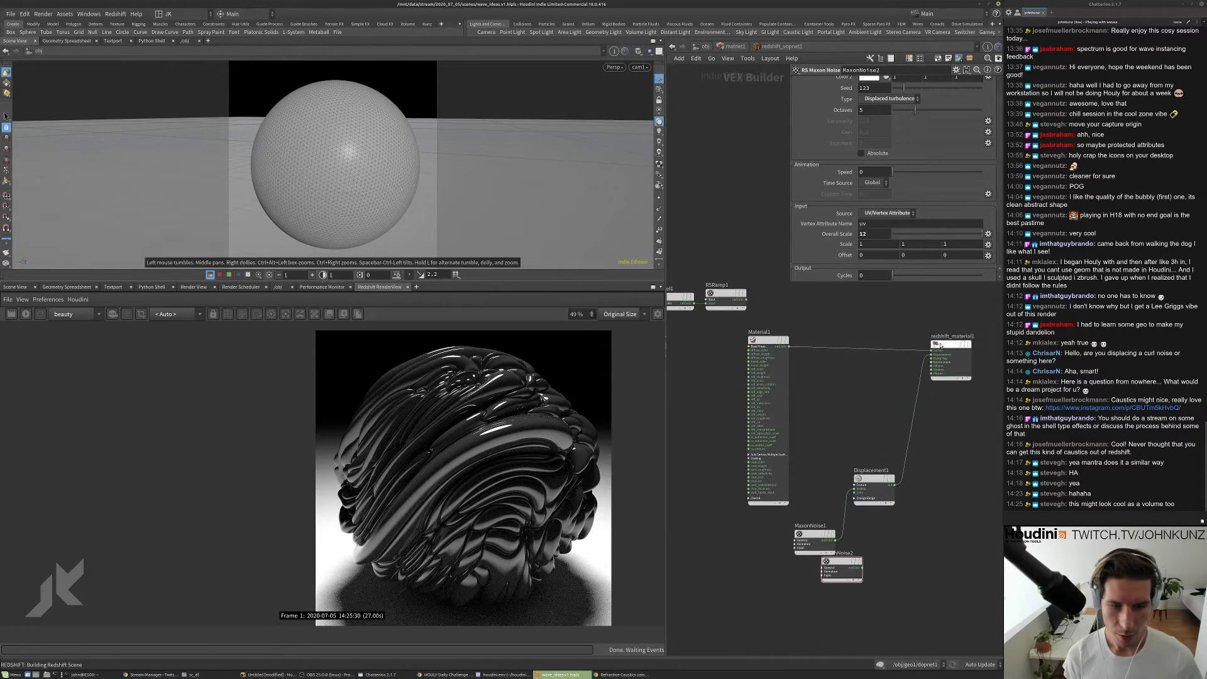
- Add a second RS Material node between Material1 and redshift_material1
scroll(927, 377, "up", 3)
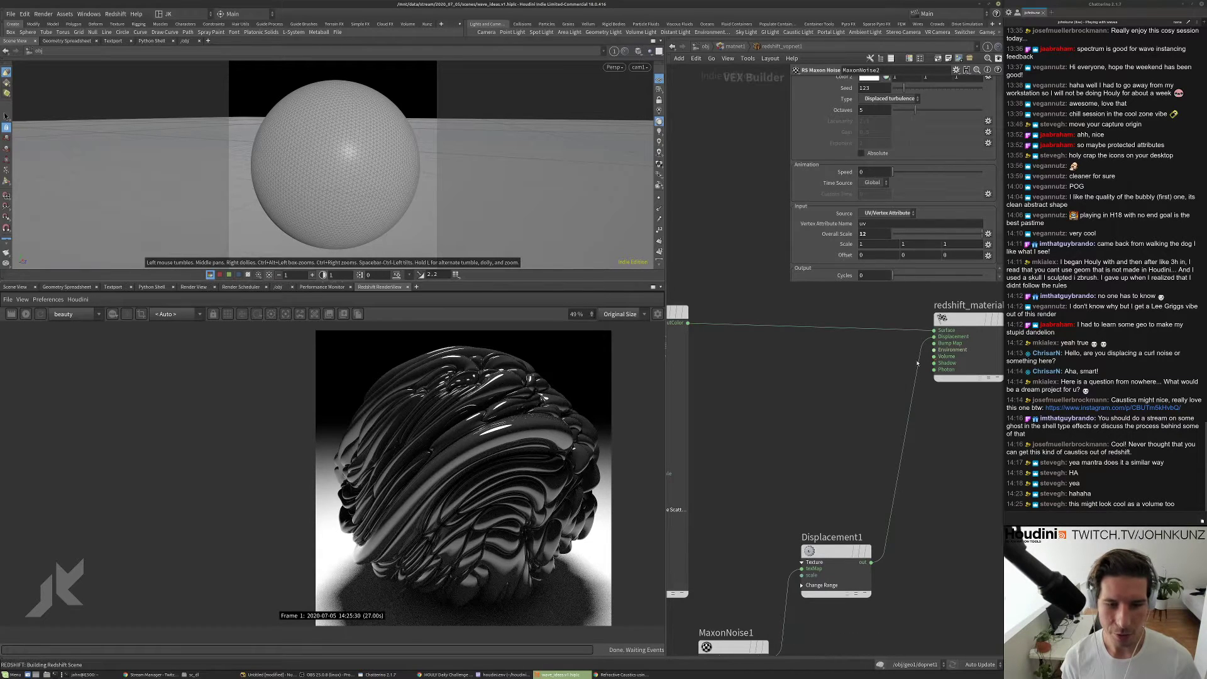
scroll(851, 400, "down", 3)
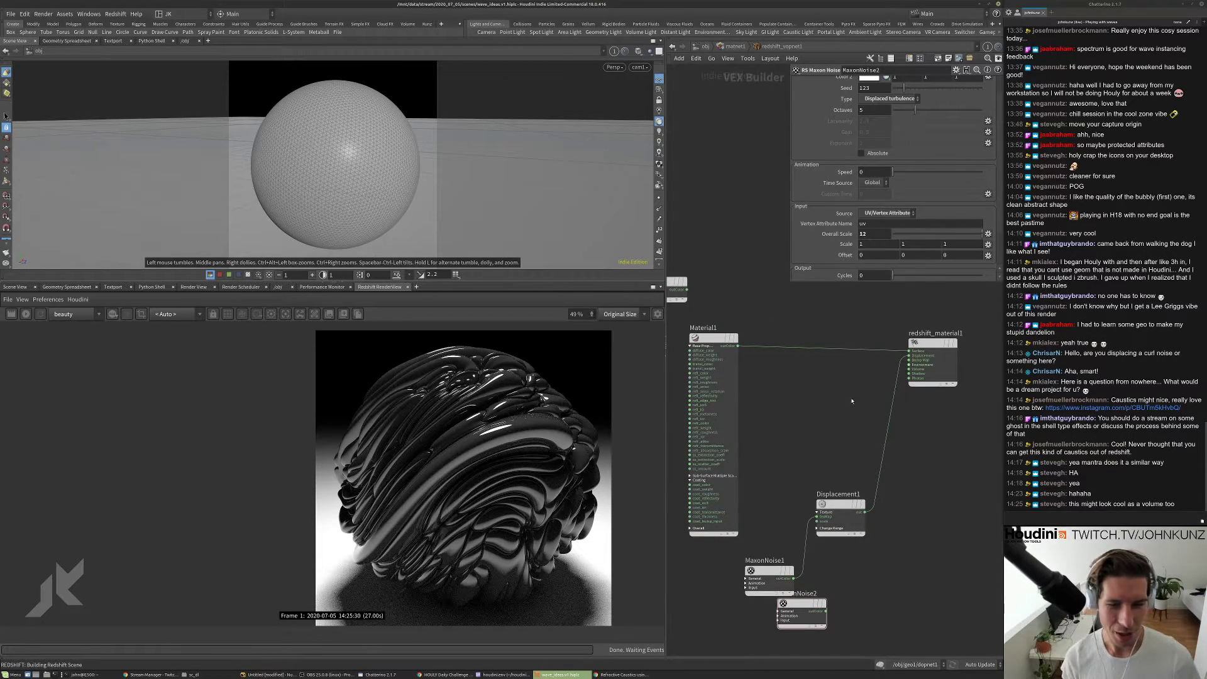
scroll(810, 367, "up", 3)
scroll(812, 360, "down", 3)
middle_click_drag(857, 321, 872, 392)
left_click_drag(820, 365, 748, 449)
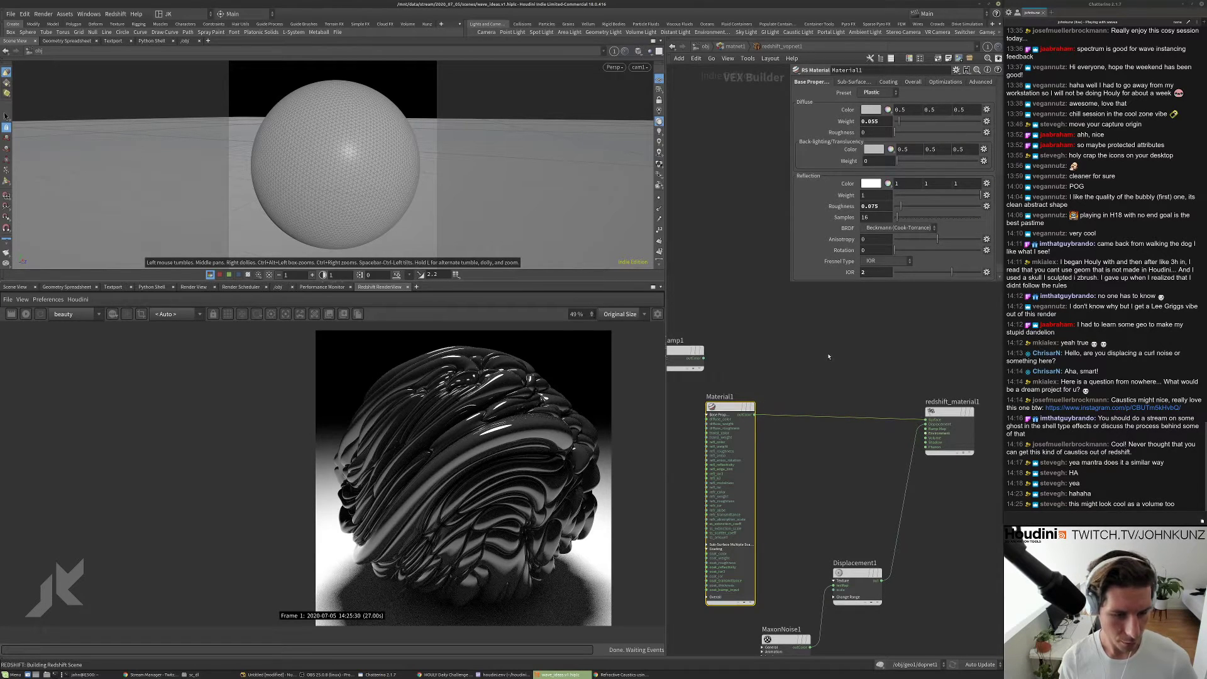
key("Tab")
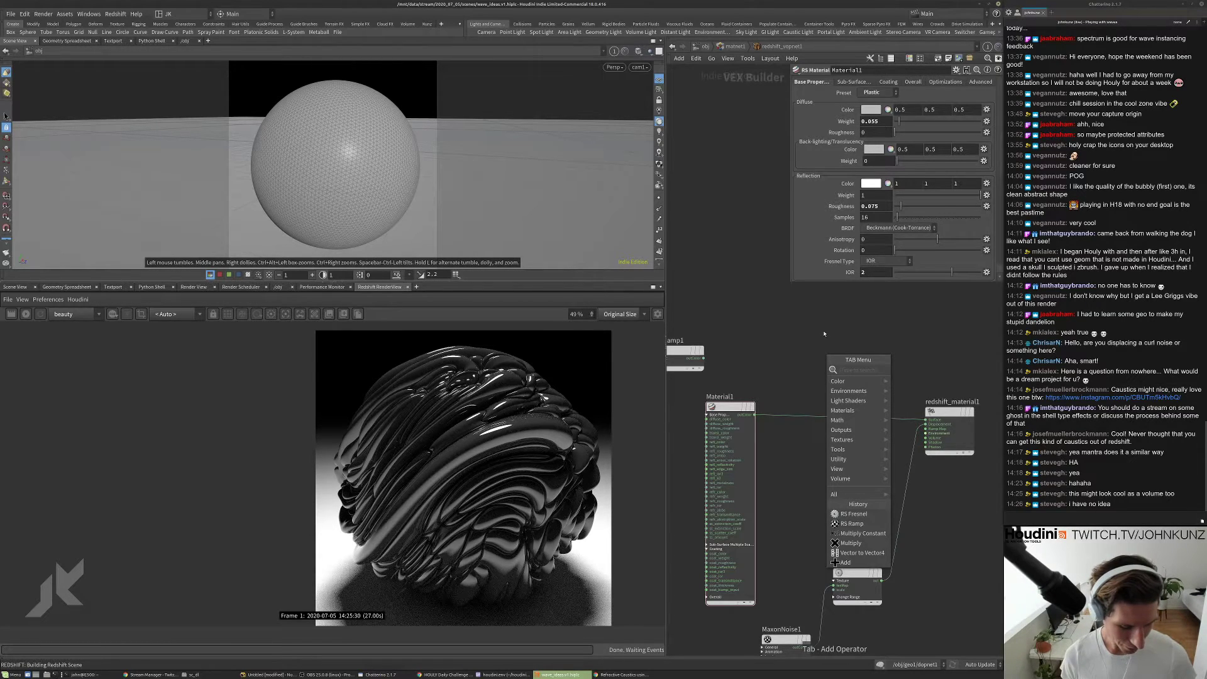
type("rsm")
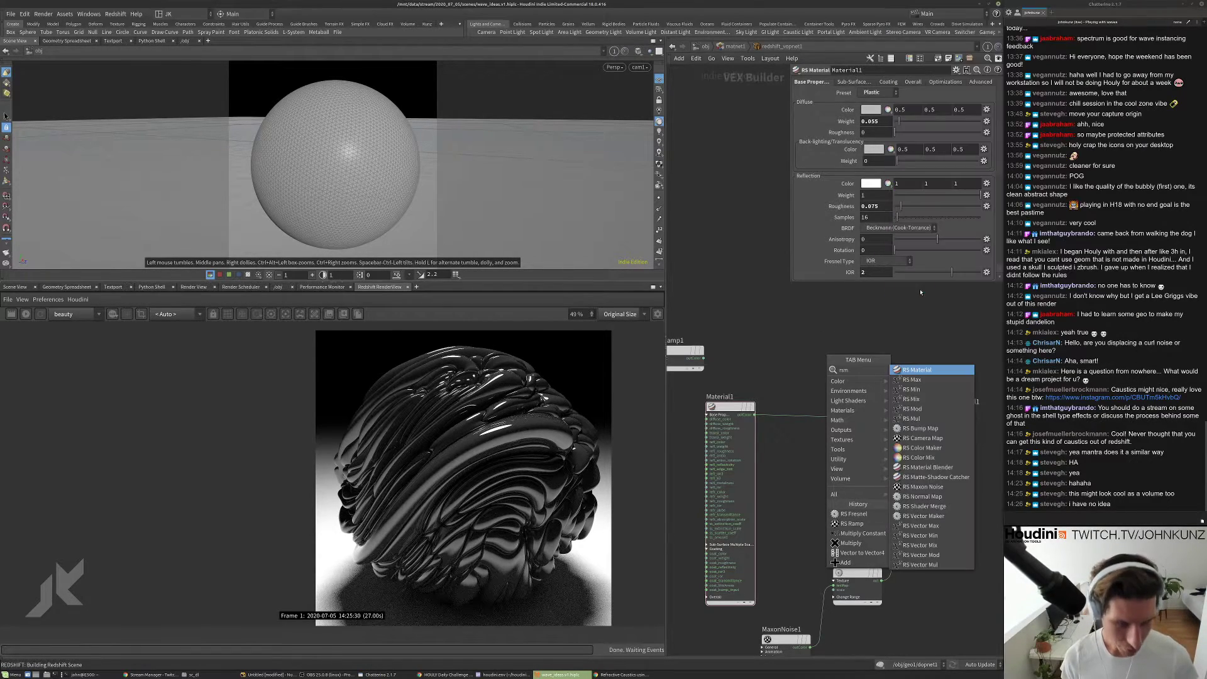
left_click(926, 369)
left_click(836, 362)
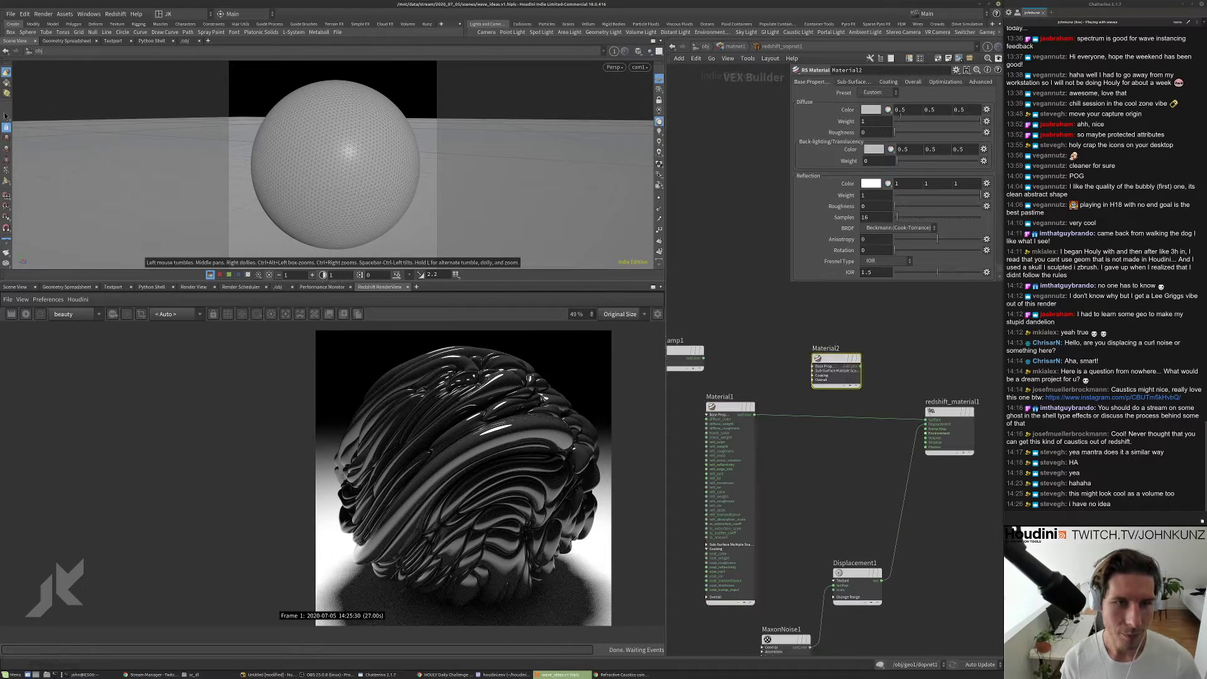
- Apply the Milky Coffee preset to the new RS Material, connect it to redshift_material1's Surface input and show its sub-surface settings
left_click(878, 93)
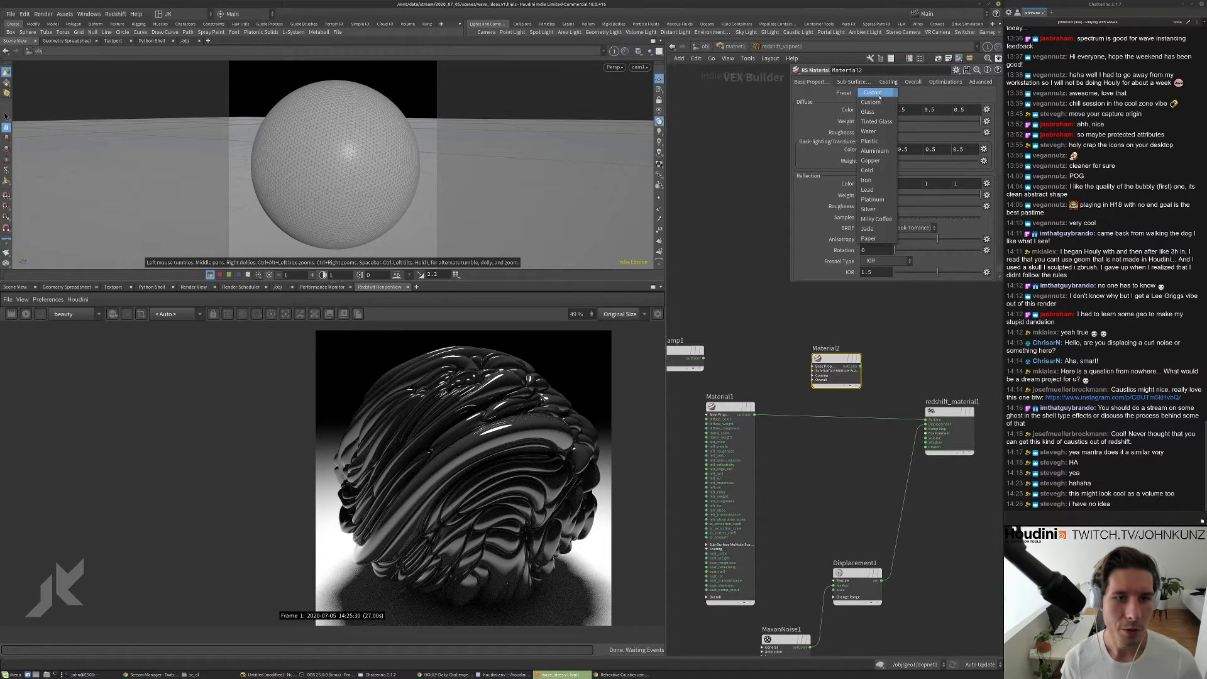
left_click(877, 219)
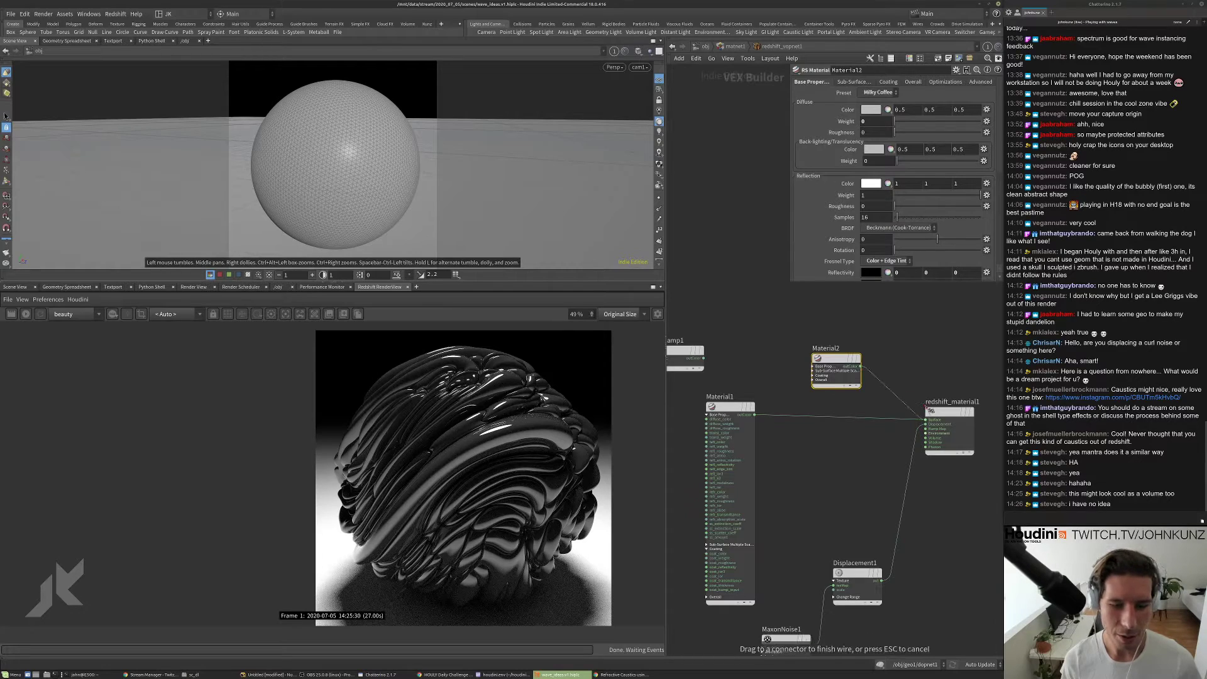
scroll(869, 208, "down", 8)
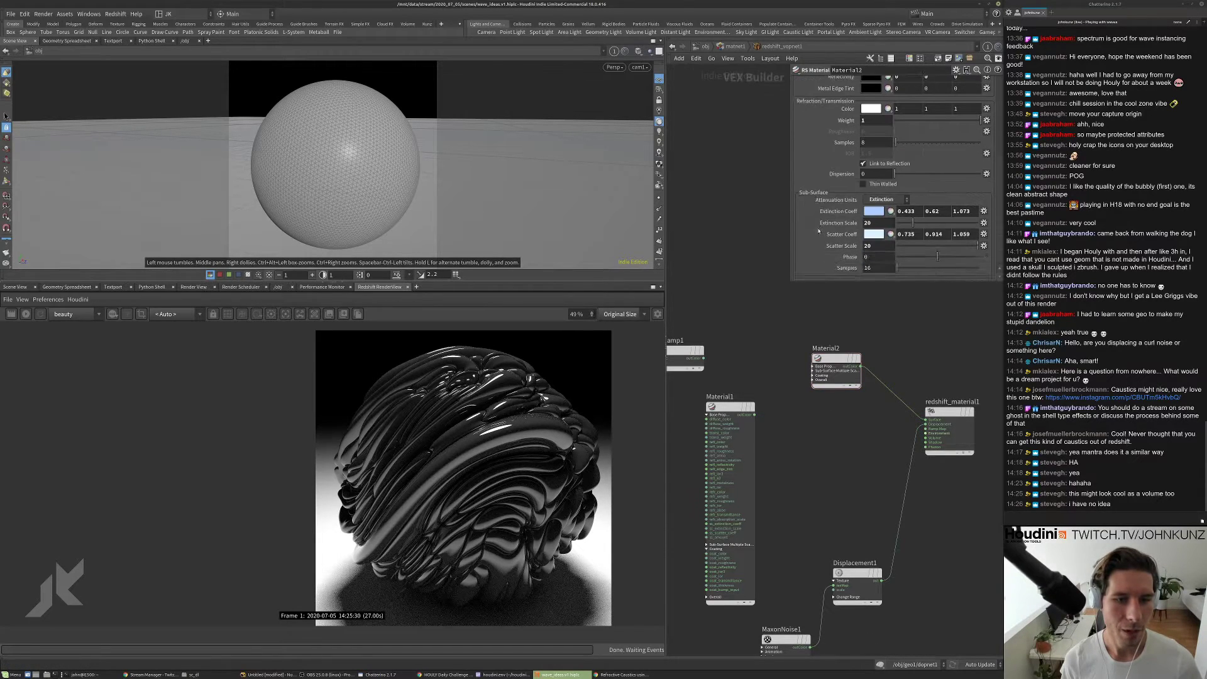
- Start the Redshift render of the Milky Coffee material and examine its sub-surface shading up close and as a whole
left_click(26, 313)
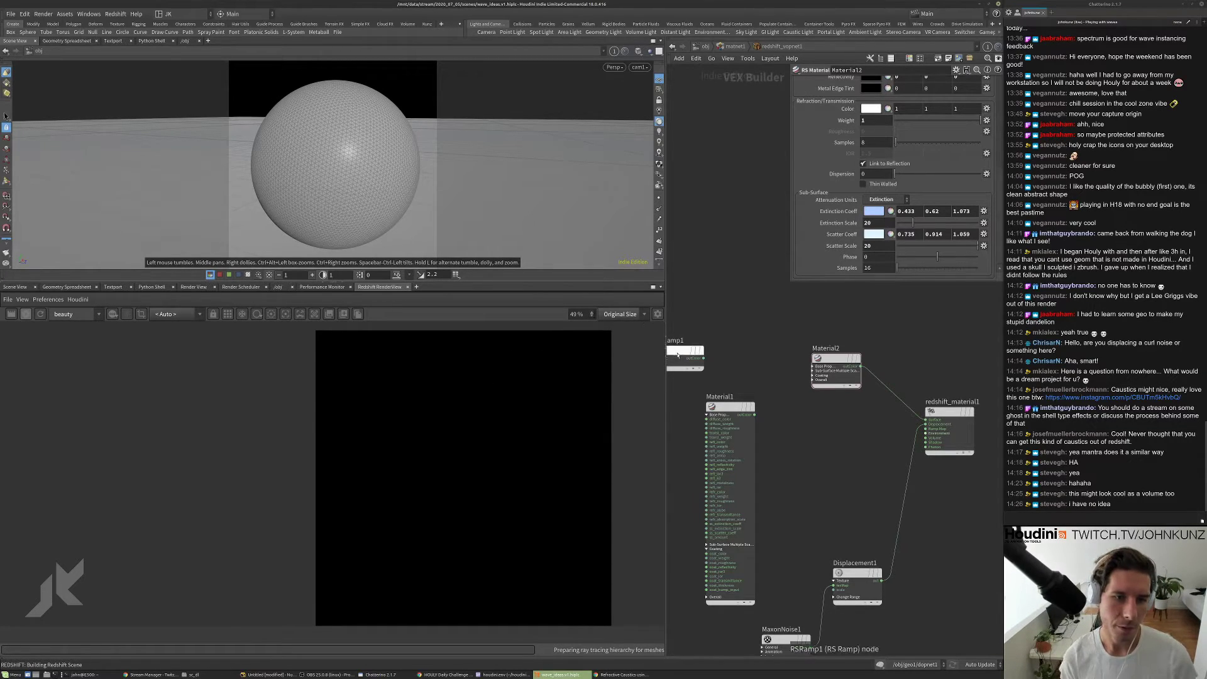
scroll(855, 179, "up", 5)
scroll(854, 179, "up", 4)
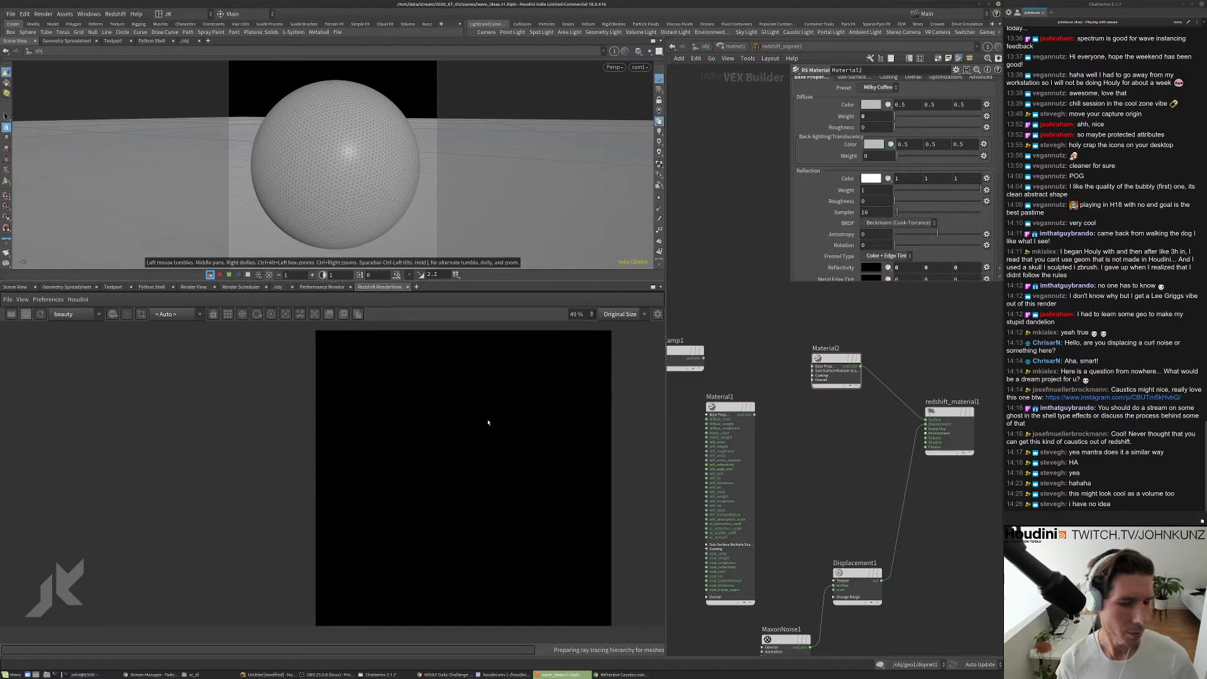
scroll(485, 437, "down", 2)
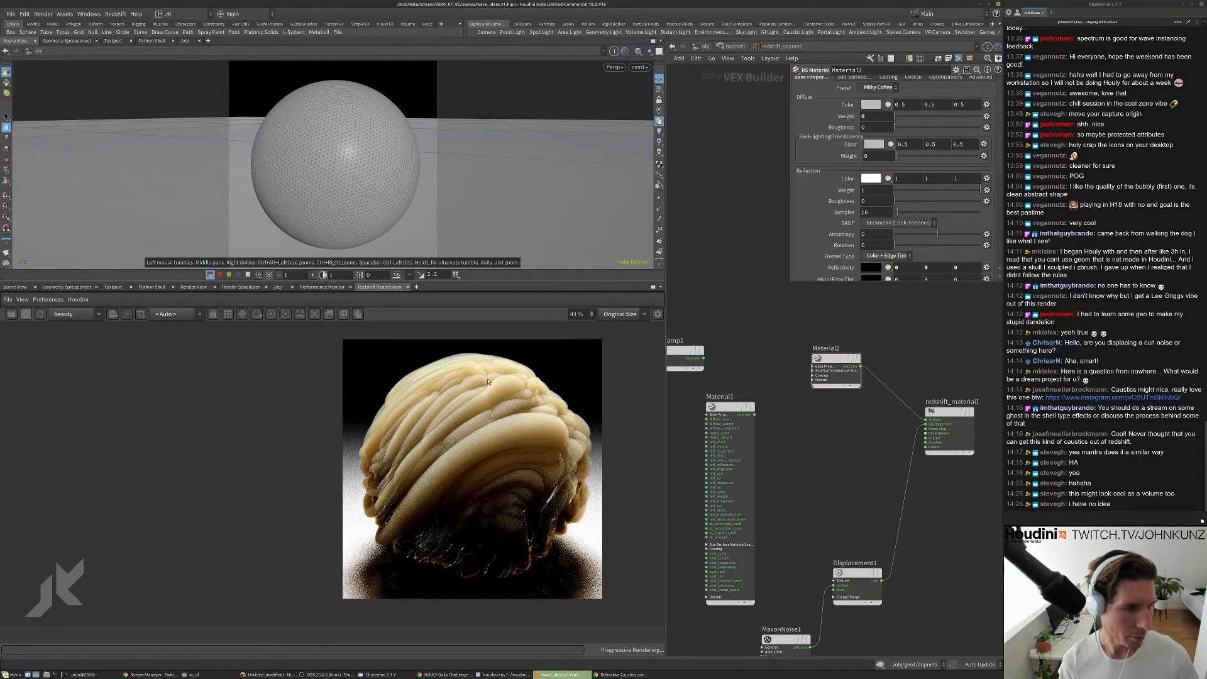
scroll(501, 466, "up", 2)
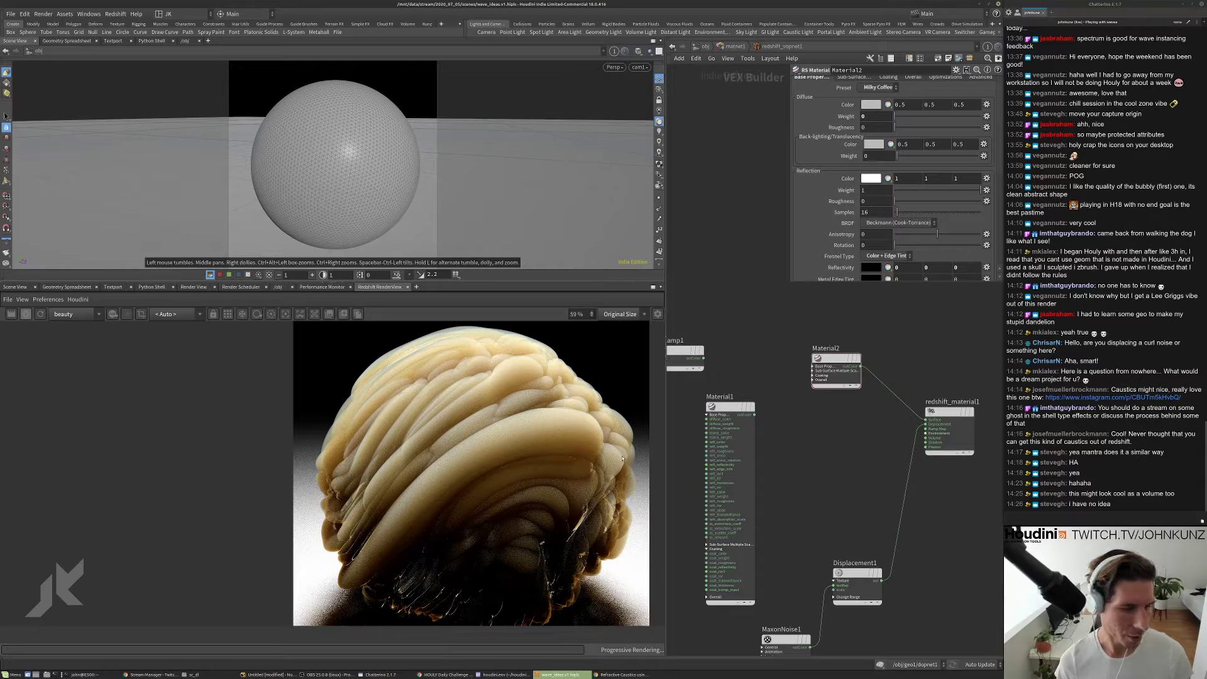
scroll(620, 494, "up", 4)
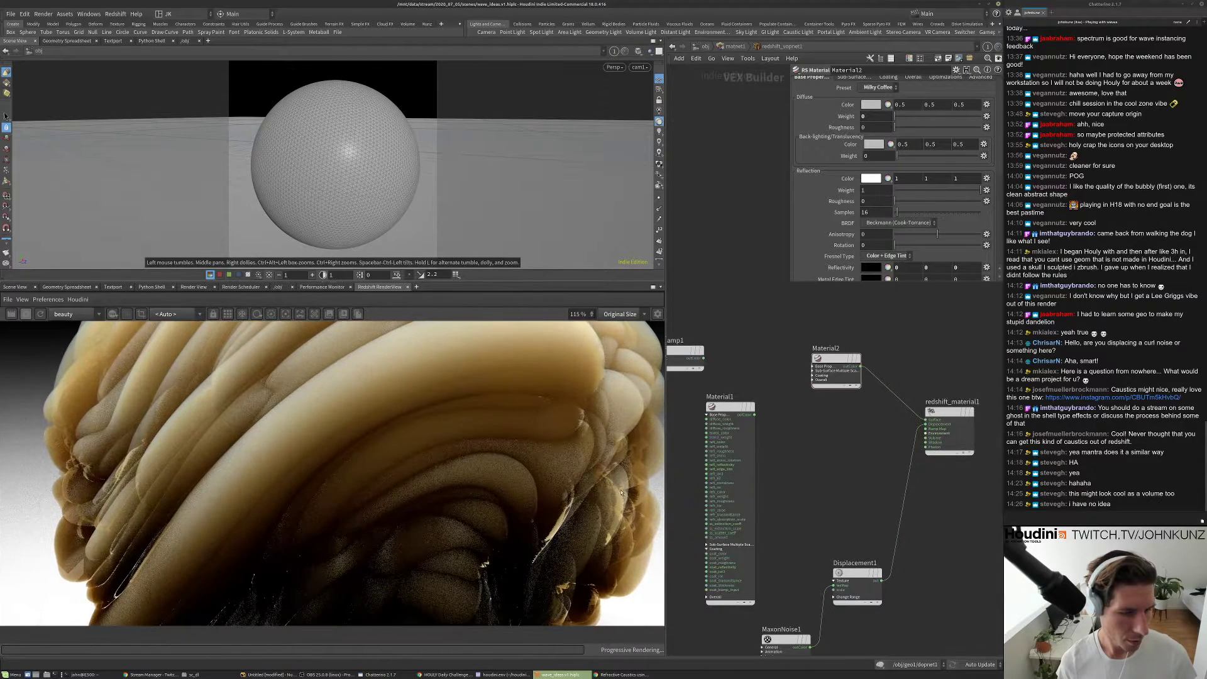
scroll(611, 487, "down", 4)
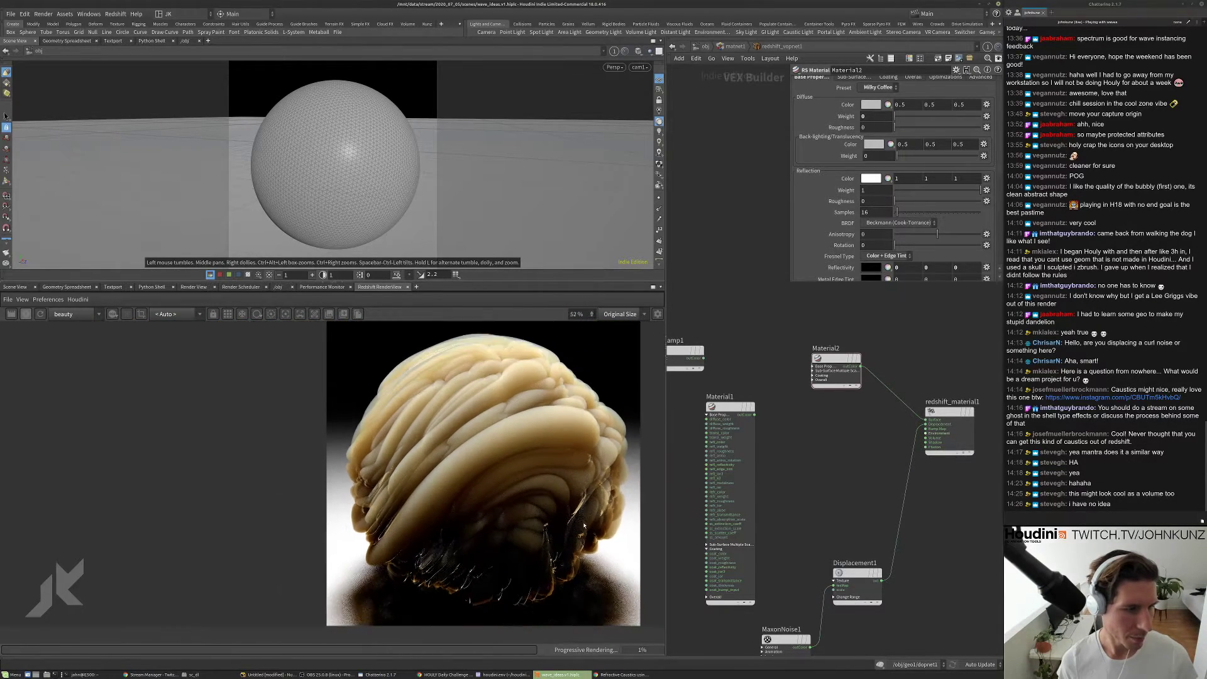
scroll(837, 217, "down", 1)
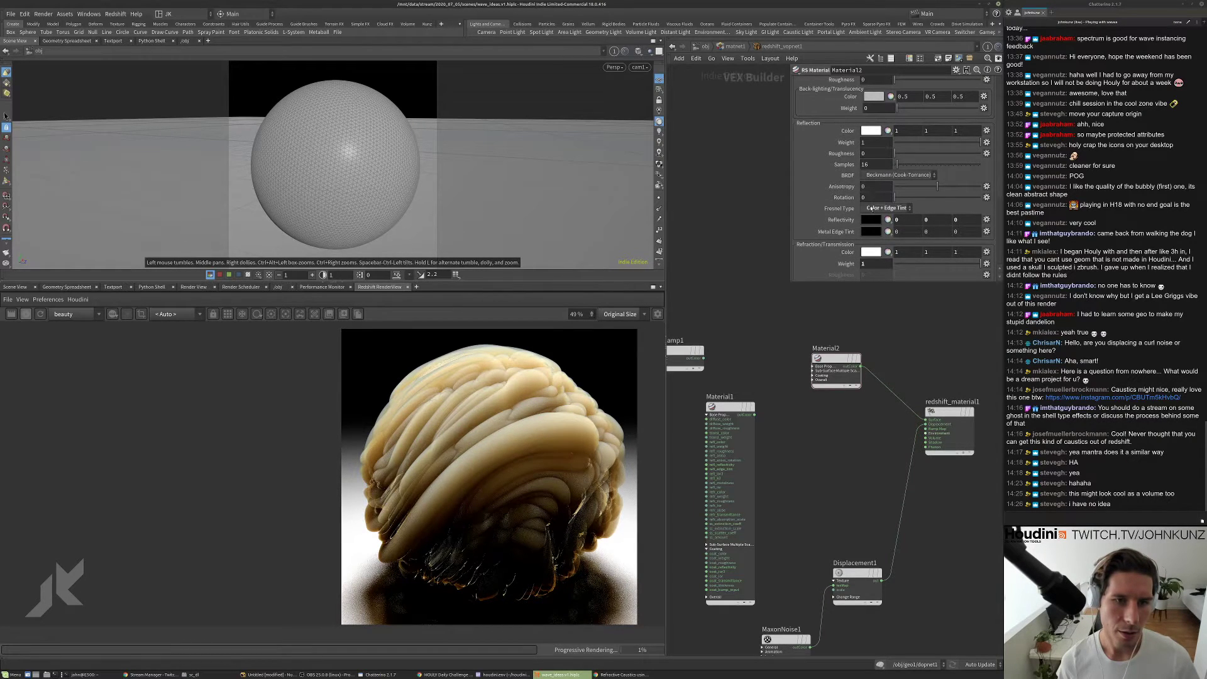
scroll(855, 209, "up", 1)
scroll(636, 410, "up", 3)
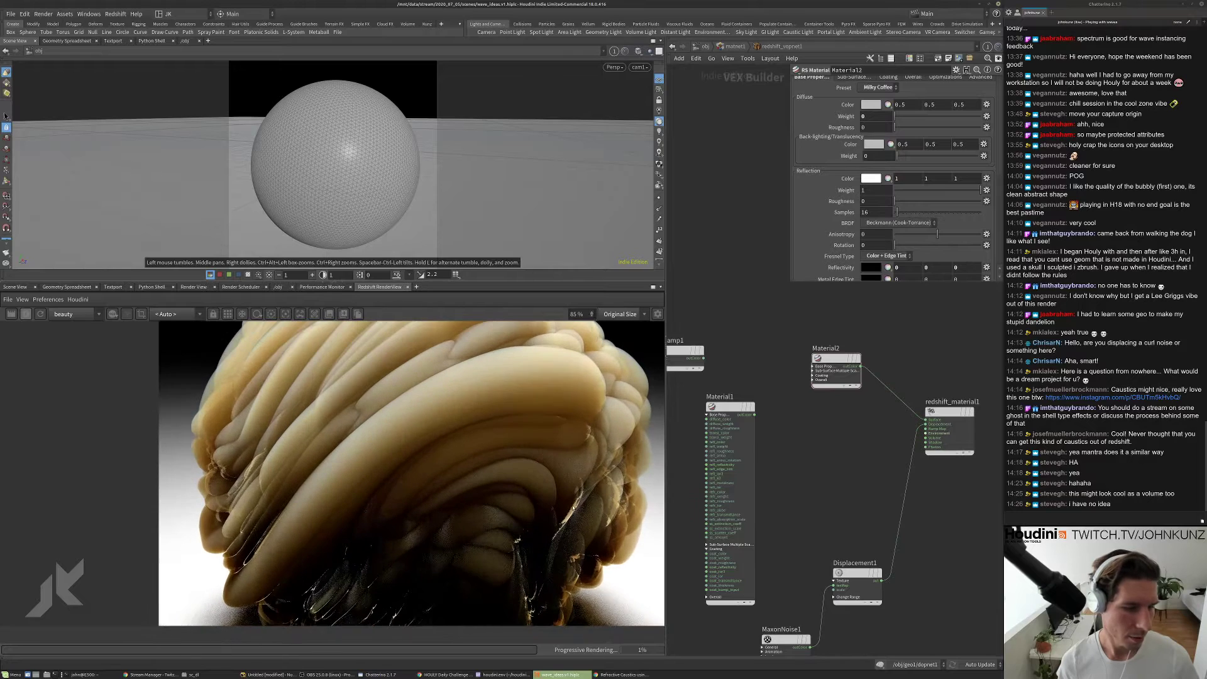
- Set Material2's reflection Fresnel Type to IOR
left_click(896, 255)
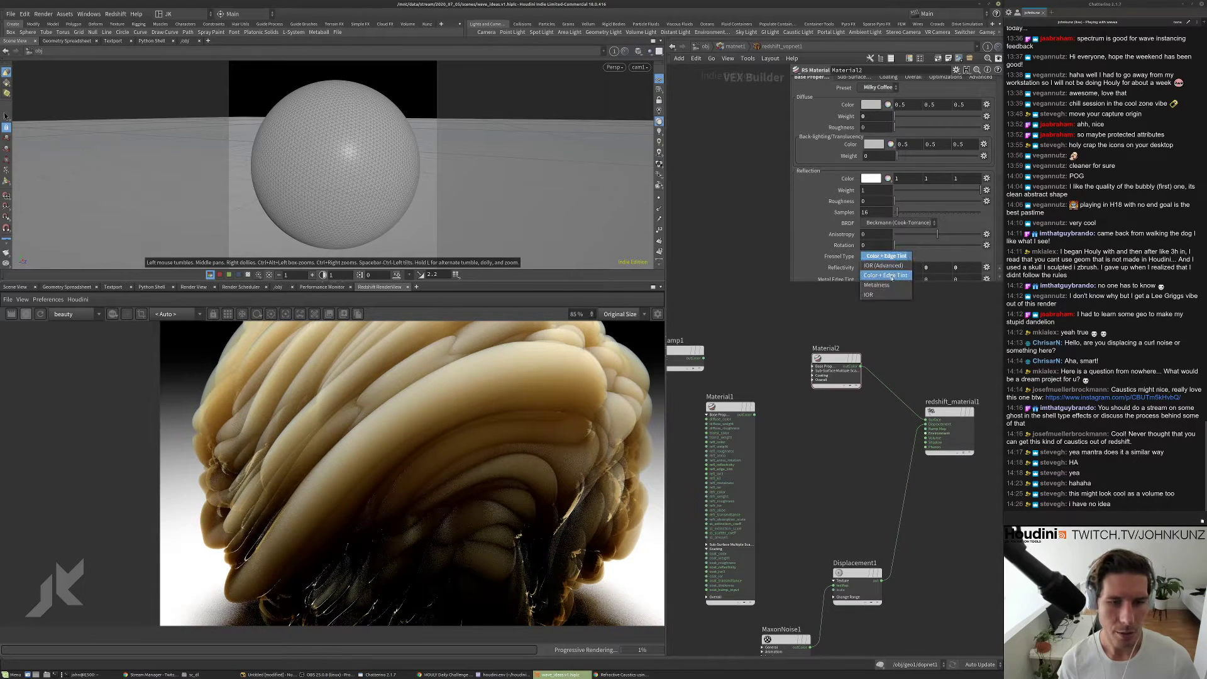
left_click(882, 294)
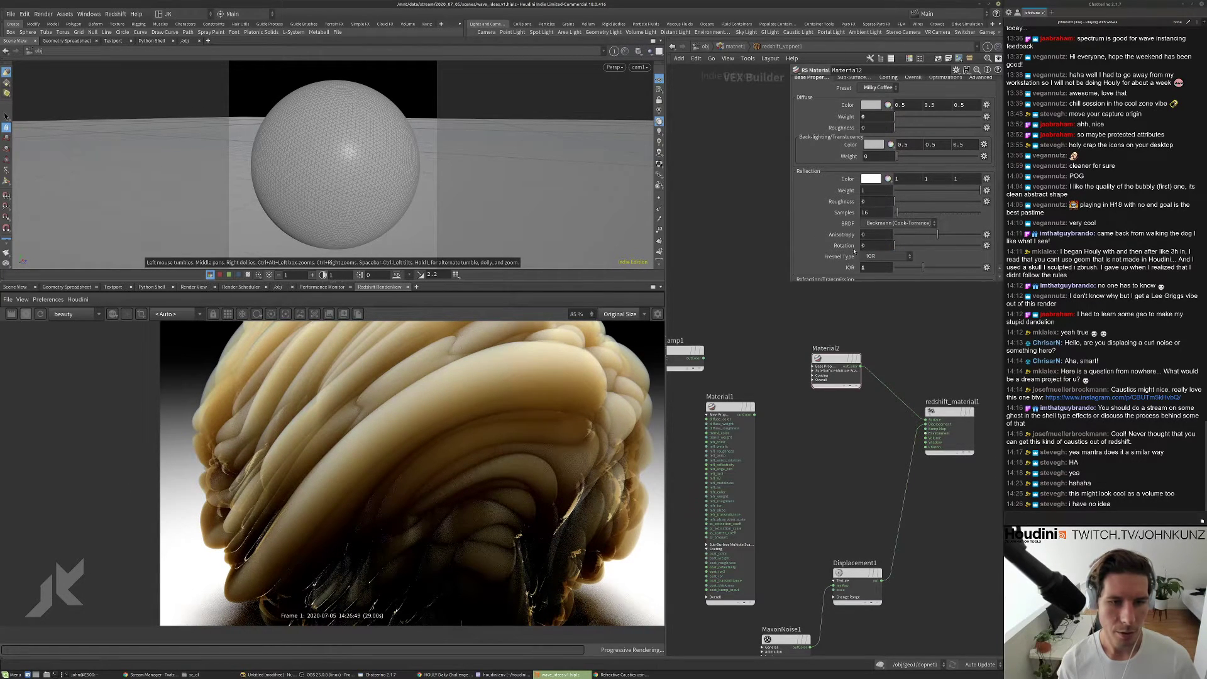
- Try Extinction Scale values of 3.1 and 28.4 and a Scatter Scale of 1.074 in Material2's sub-surface settings
scroll(856, 250, "down", 2)
scroll(565, 479, "down", 5)
scroll(564, 479, "down", 1)
scroll(904, 228, "down", 3)
left_click(904, 224)
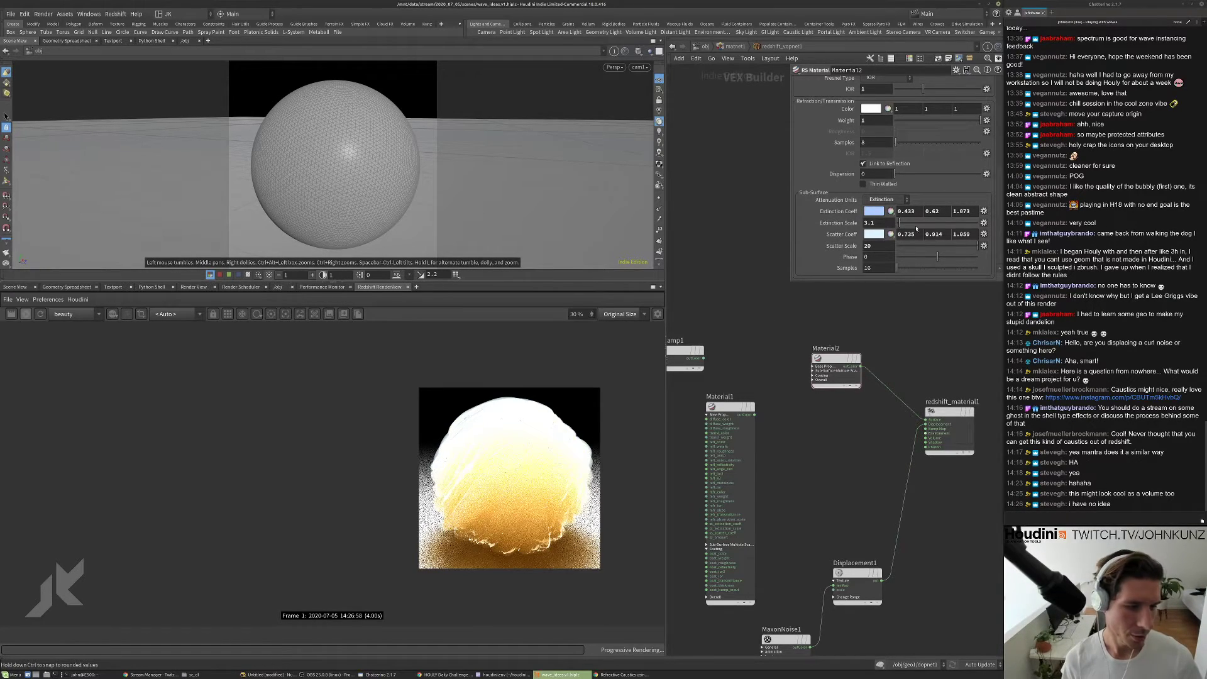
scroll(539, 518, "up", 2)
scroll(502, 527, "up", 1)
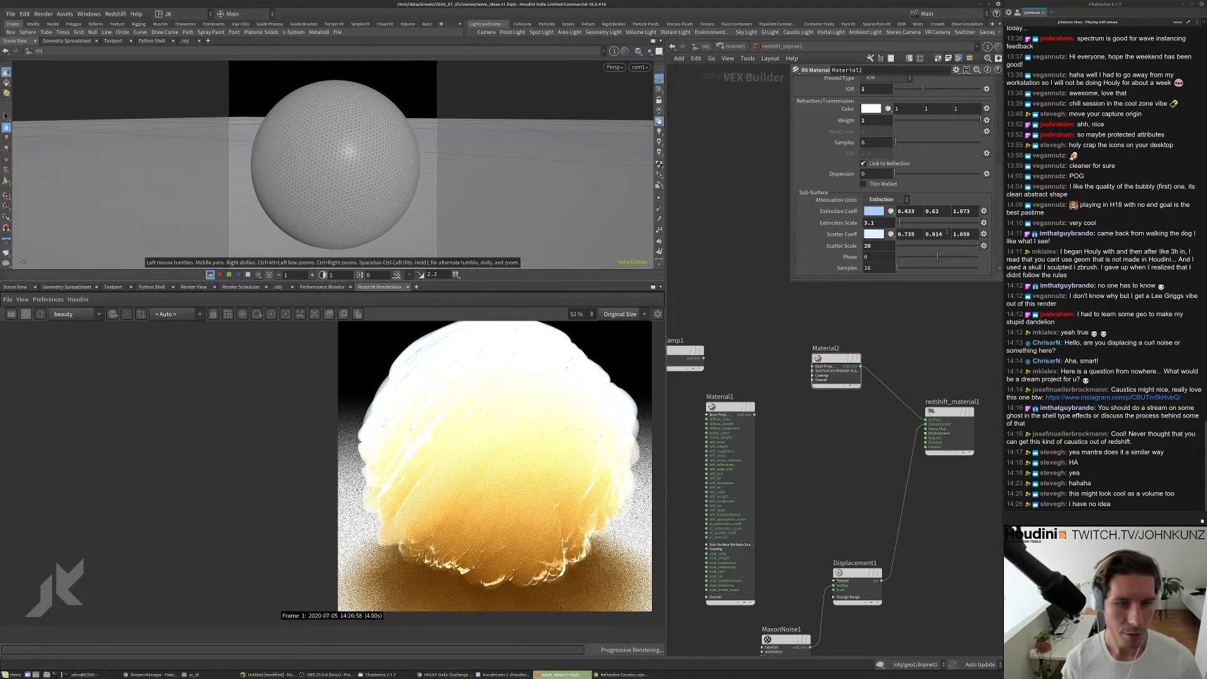
left_click_drag(899, 223, 920, 223)
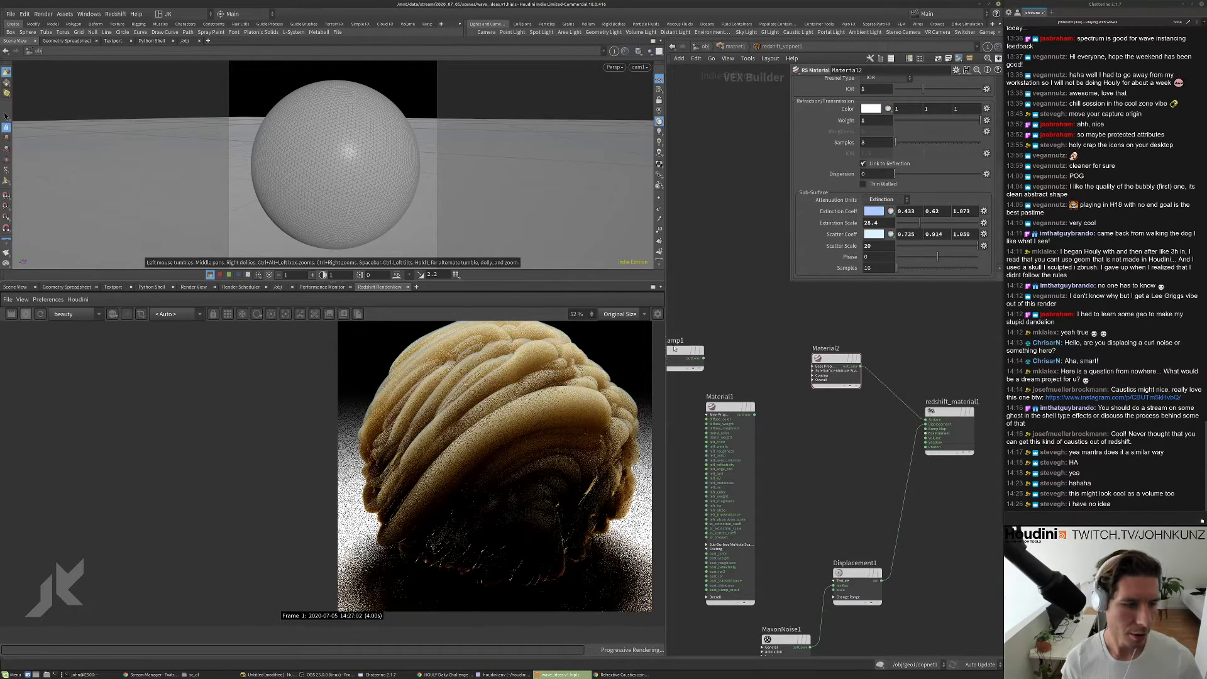
key("ctrl+z")
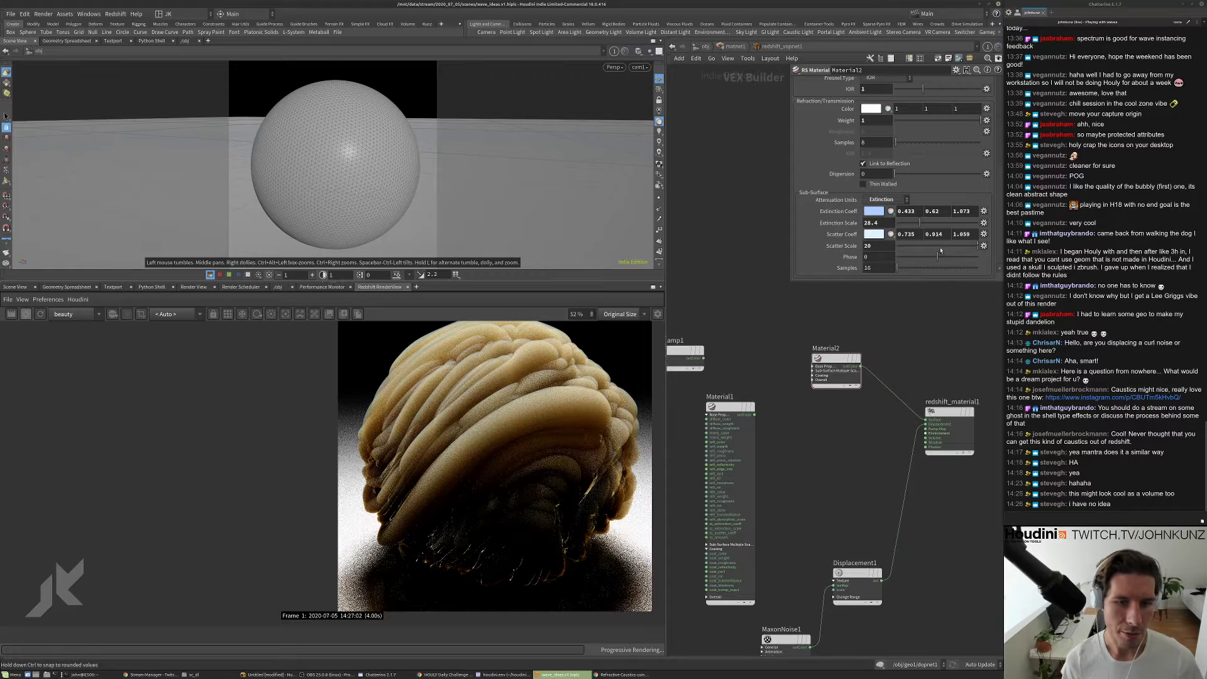
scroll(457, 453, "down", 2)
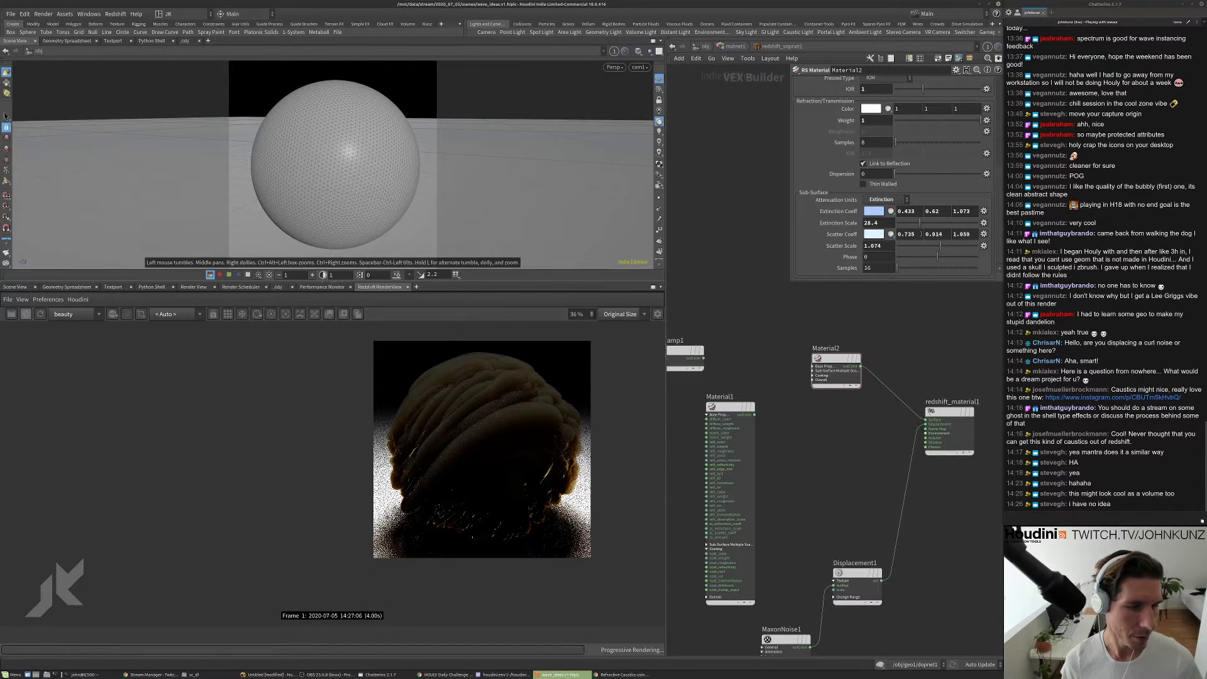
- Try a Scatter Scale of 5 on Material2, then set it to 17
double_click(873, 246)
type("5")
key("Return")
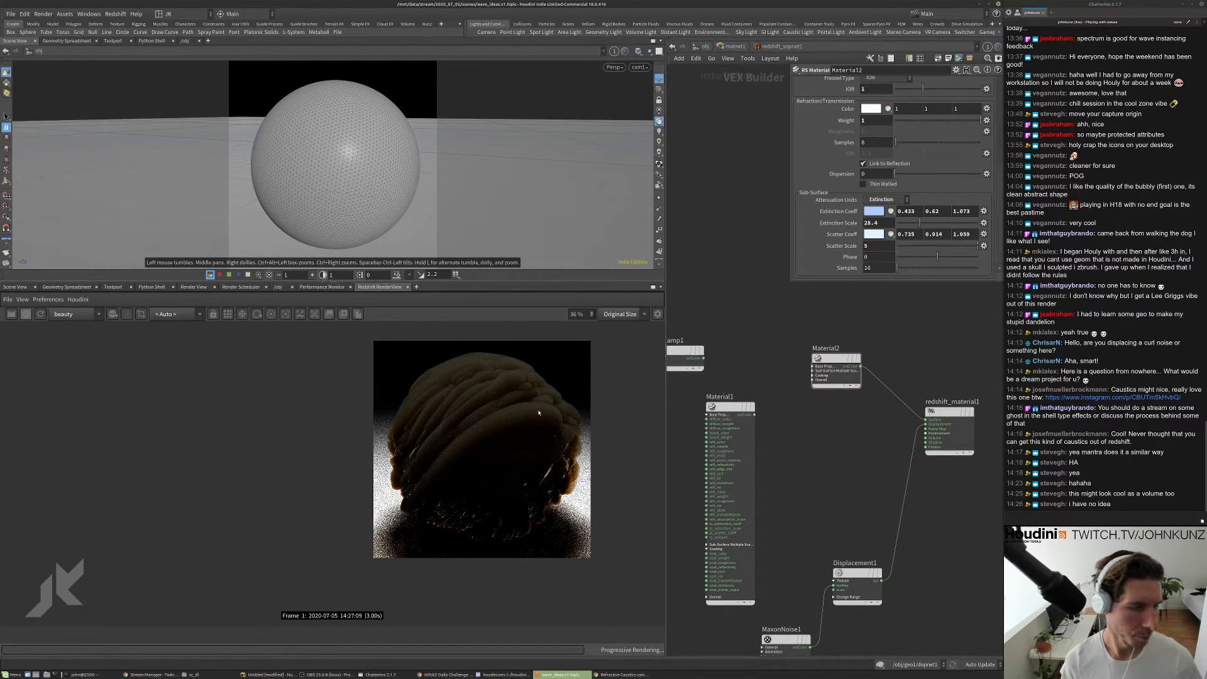
double_click(874, 245)
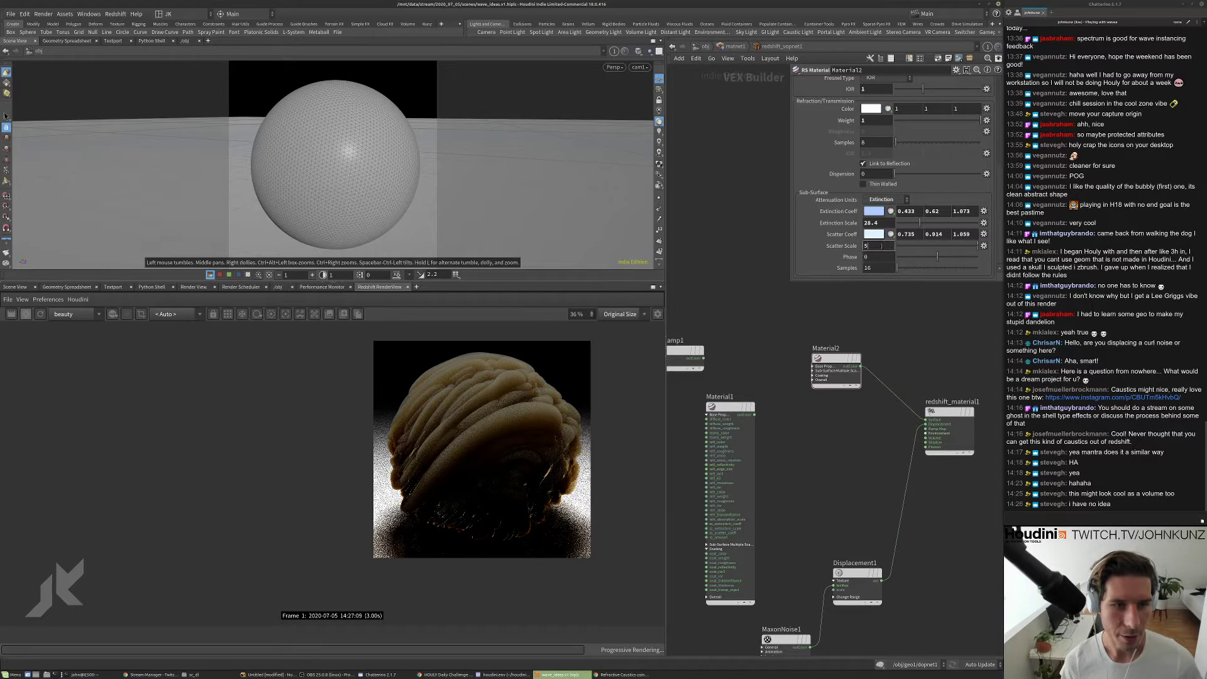
type("17")
key("Return")
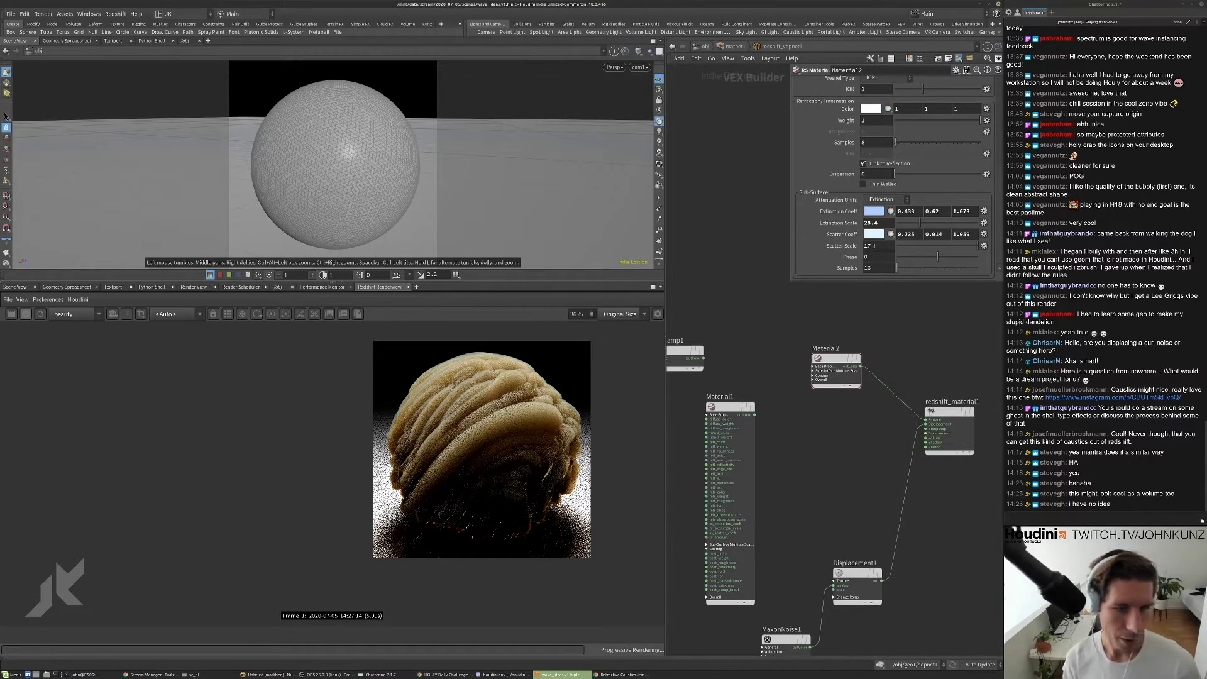
- Try Extinction Scale values of 12 and 6 on Material2 and compare them in the render
double_click(870, 222)
type("12")
key("Return")
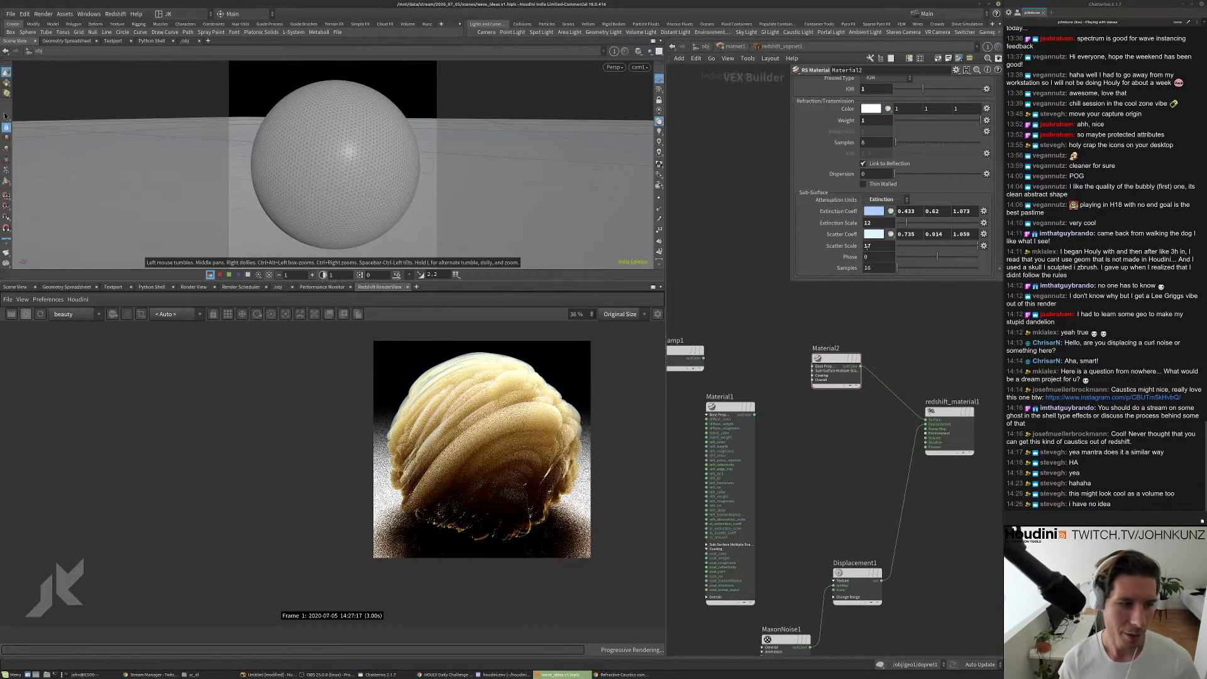
double_click(867, 222)
type("6")
key("Return")
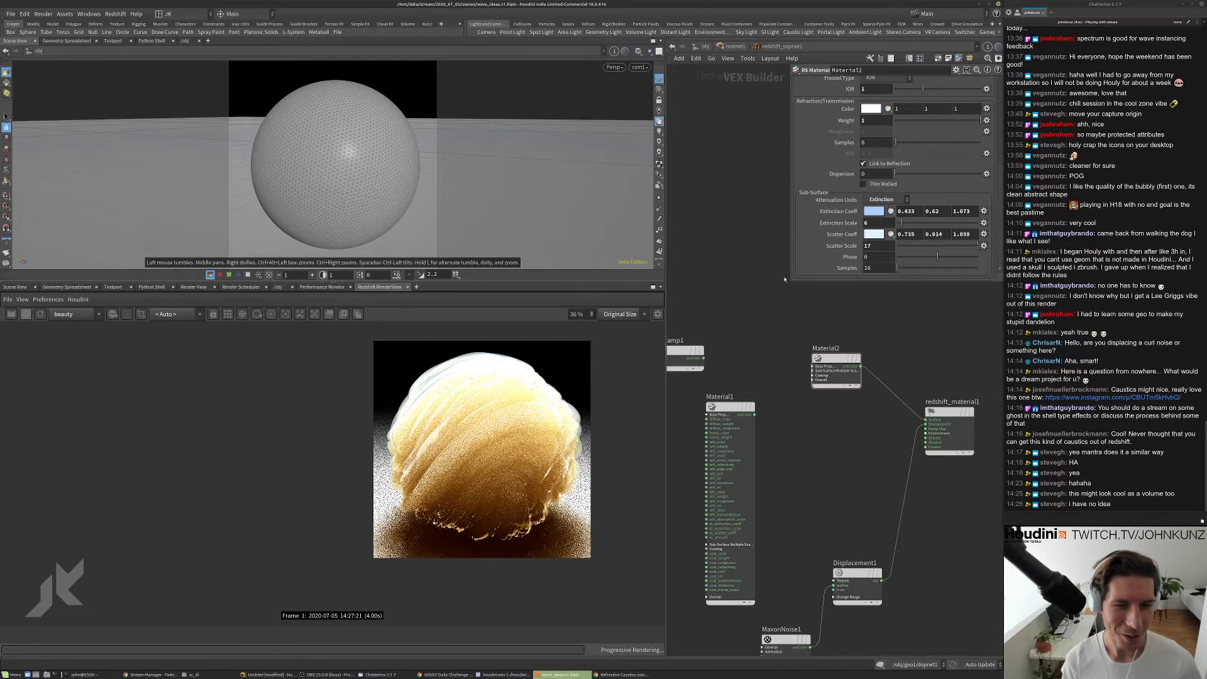
scroll(610, 442, "up", 1)
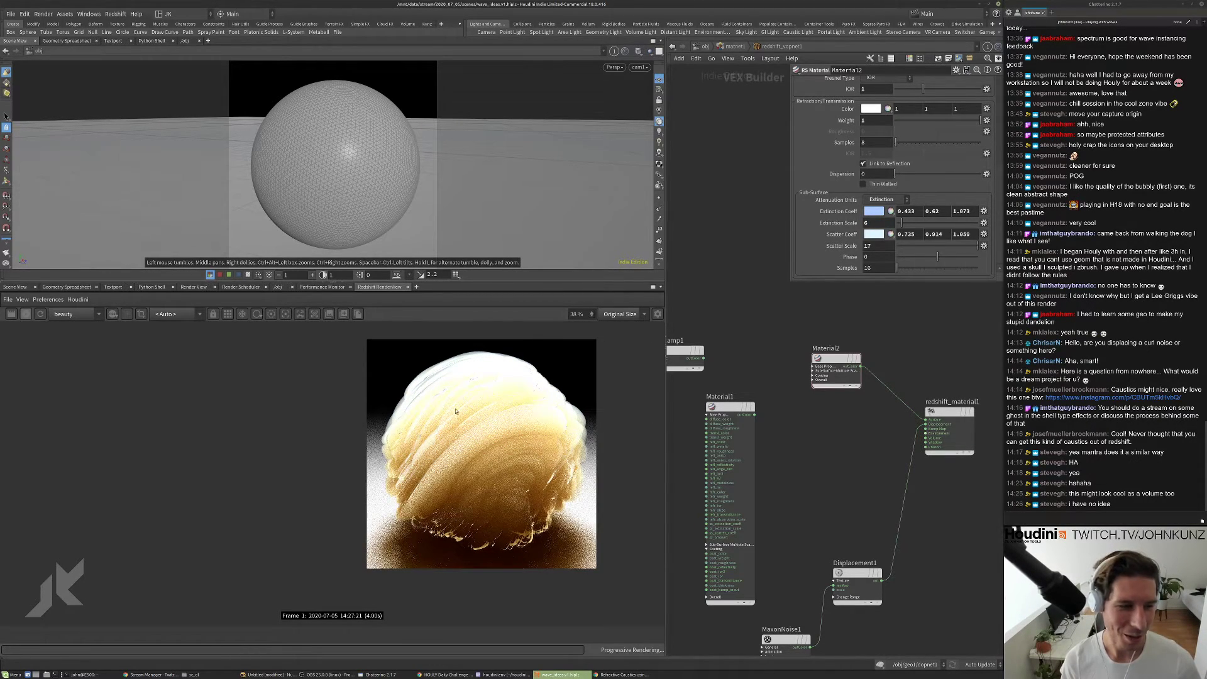
- Set Material2's Extinction Scale to 45
double_click(868, 223)
type("45")
key("Return")
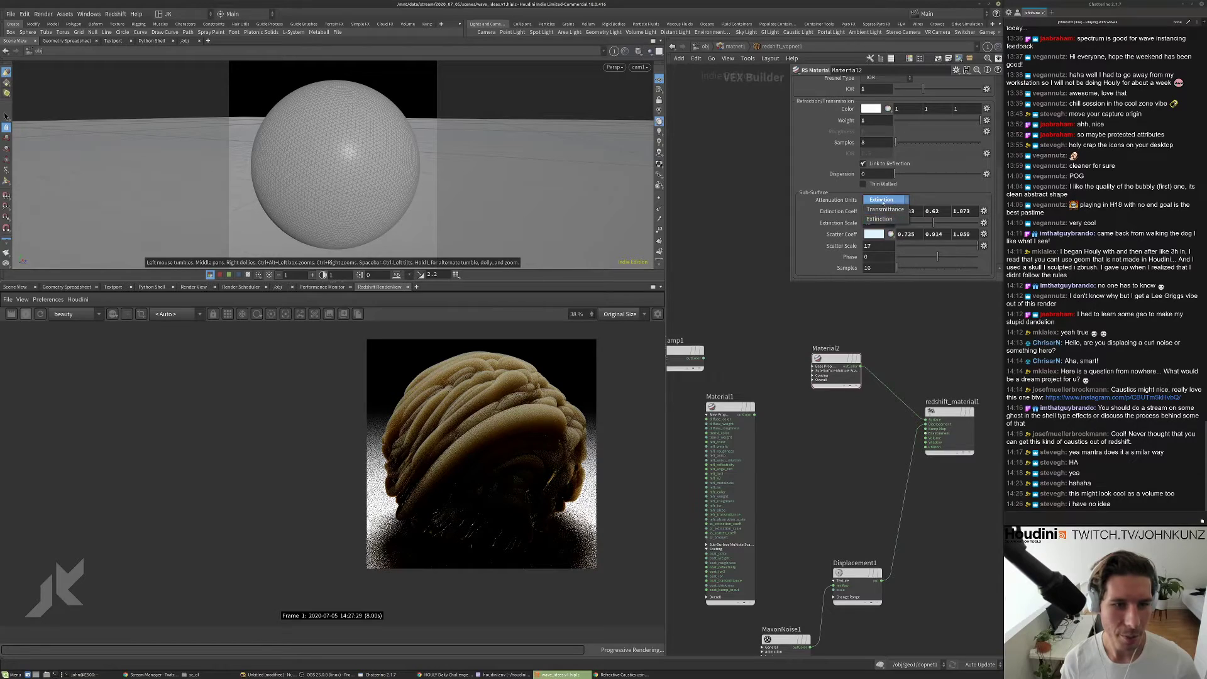
- Change Material2's Extinction Coeff colour to a saturated orange with hue 15.1 and saturation about 0.907, and inspect the render
left_click(873, 211)
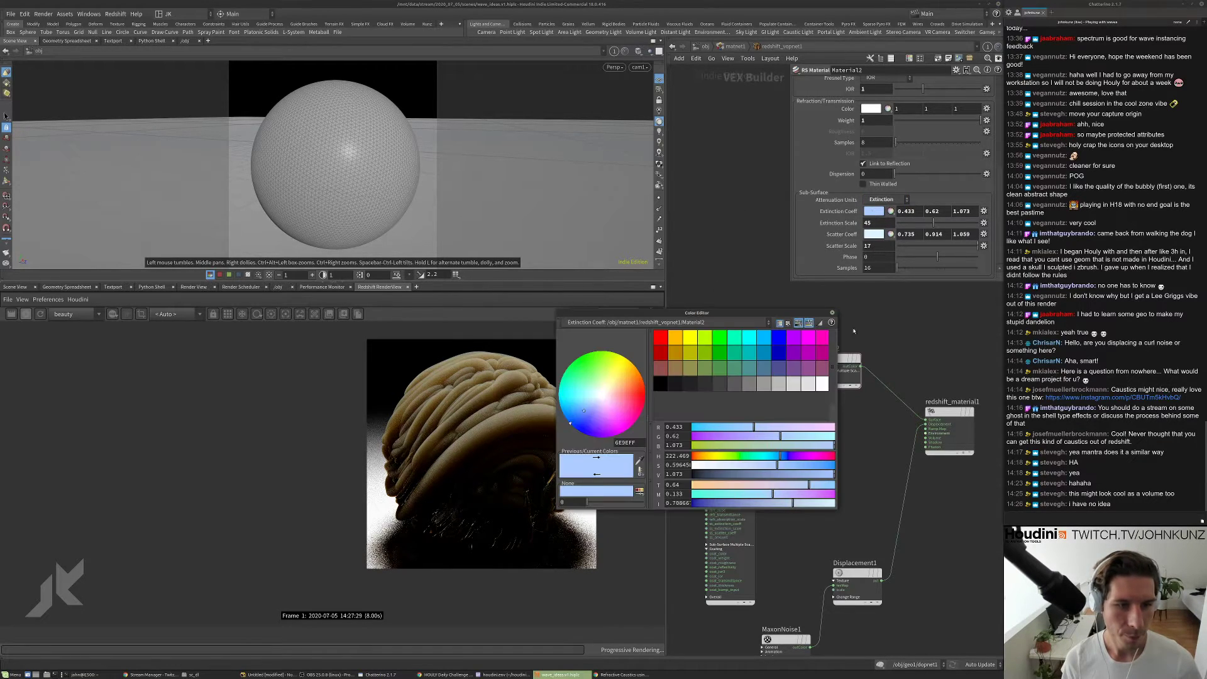
left_click(698, 457)
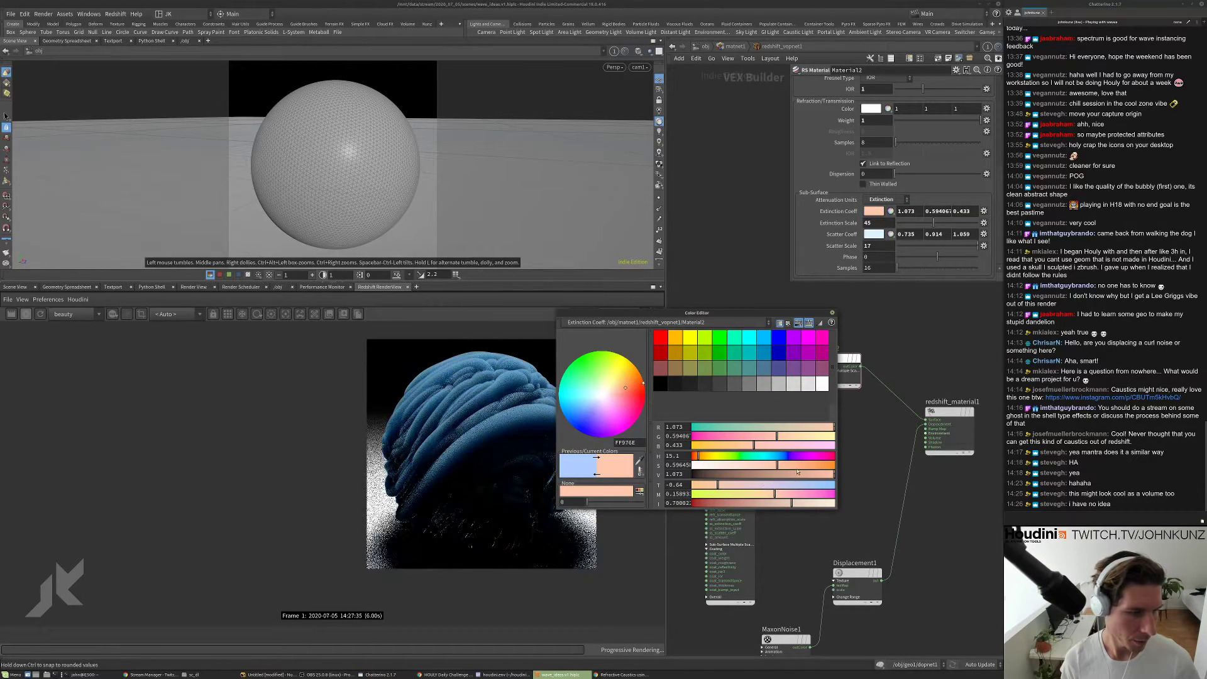
left_click_drag(798, 465, 809, 465)
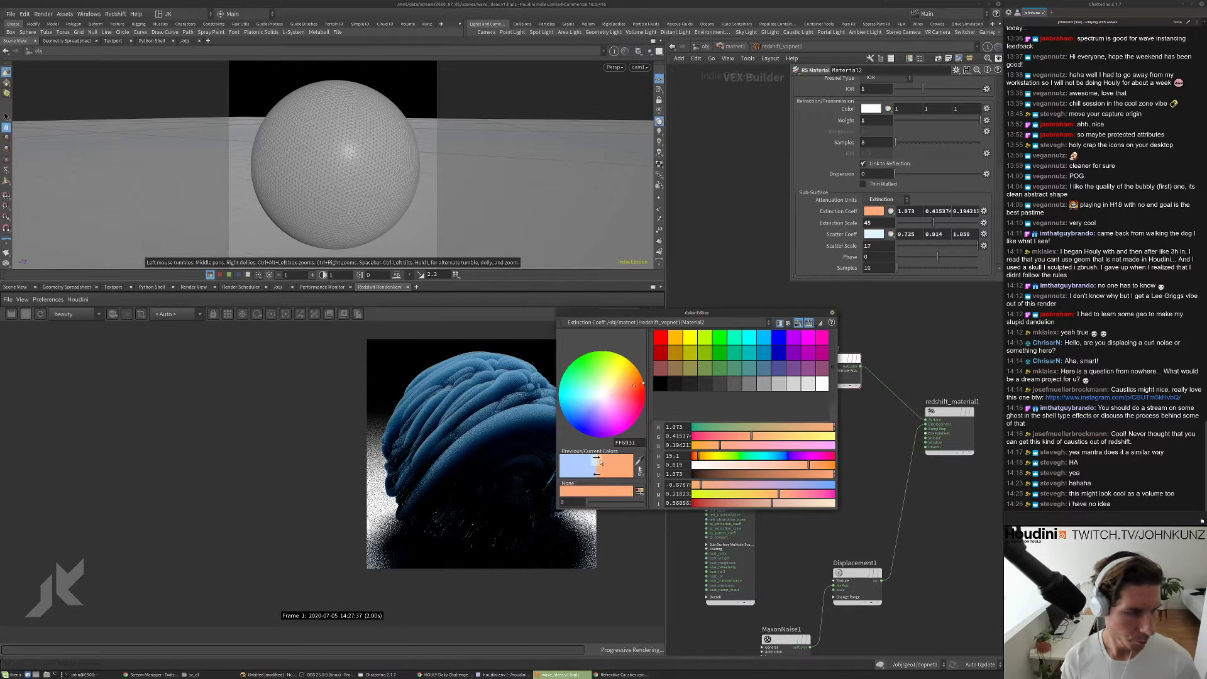
left_click_drag(809, 465, 821, 466)
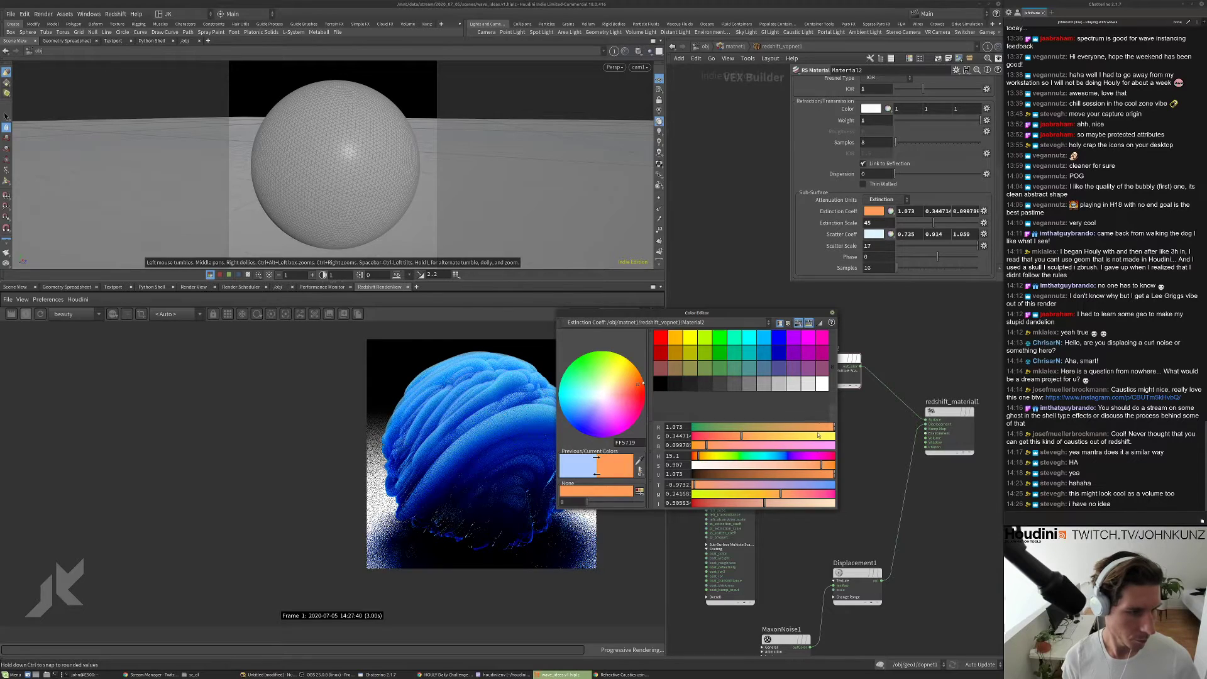
left_click(831, 313)
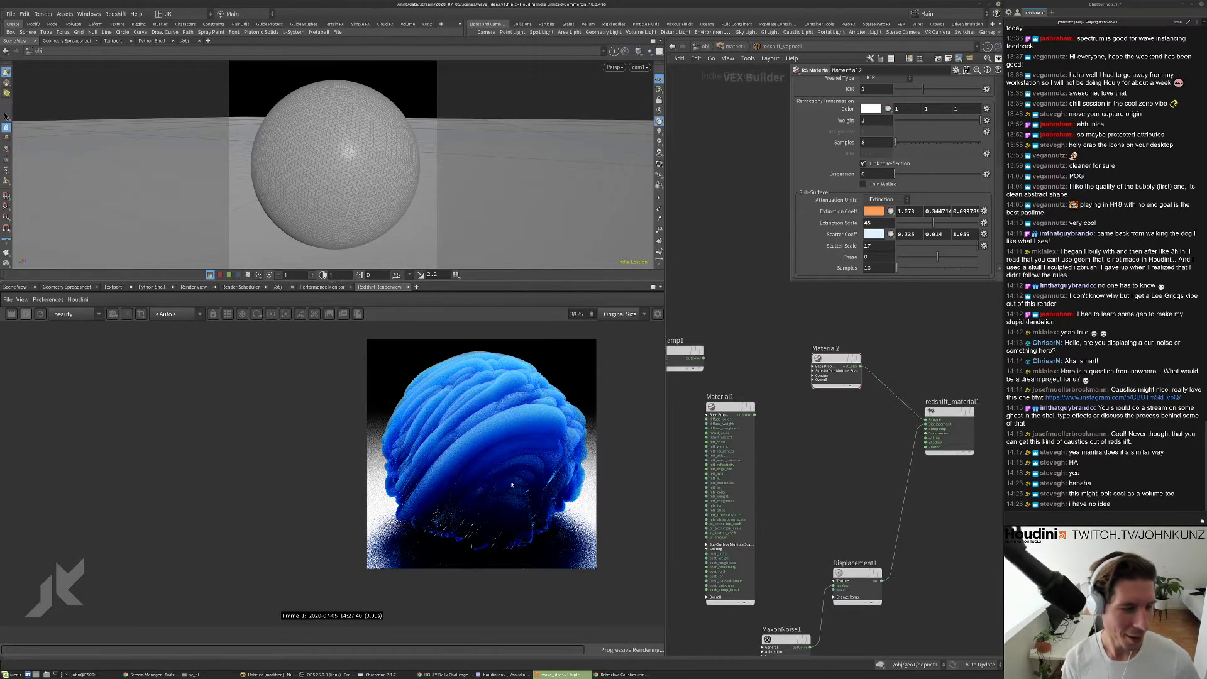
scroll(512, 484, "up", 4)
scroll(483, 355, "down", 4)
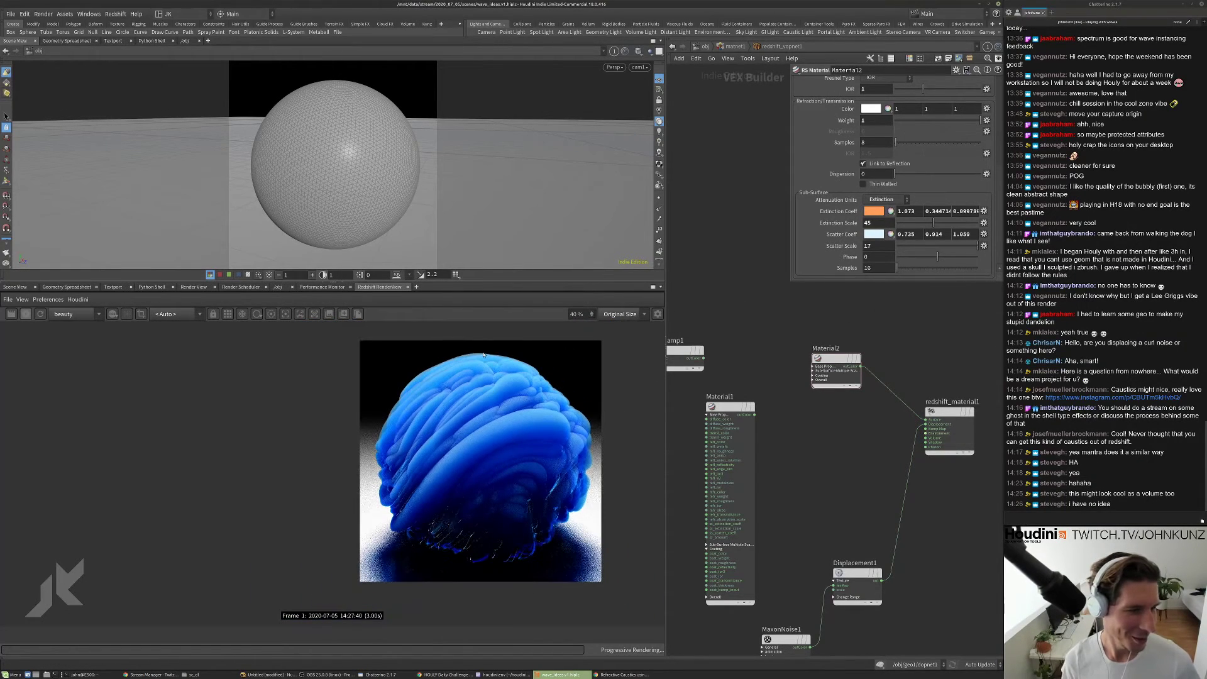
scroll(483, 355, "up", 5)
- Connect Material1's output to redshift_material1's Surface input in place of Material2 and check the render
middle_click_drag(867, 341, 884, 307)
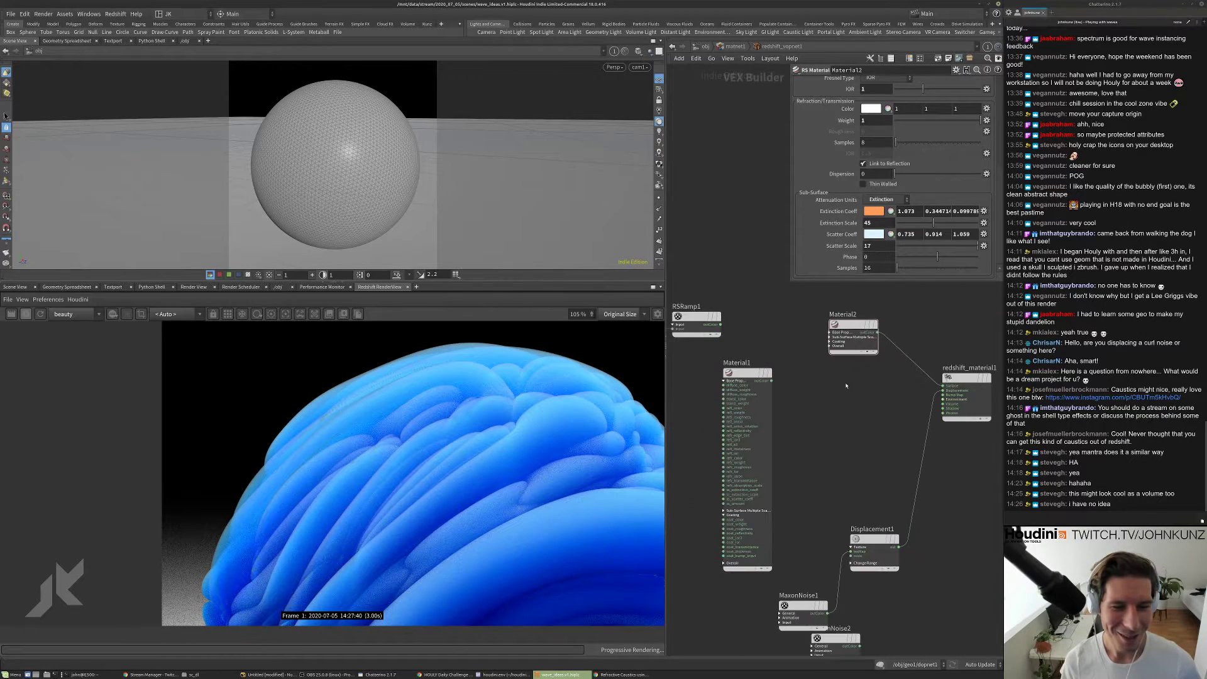
left_click_drag(942, 385, 775, 381)
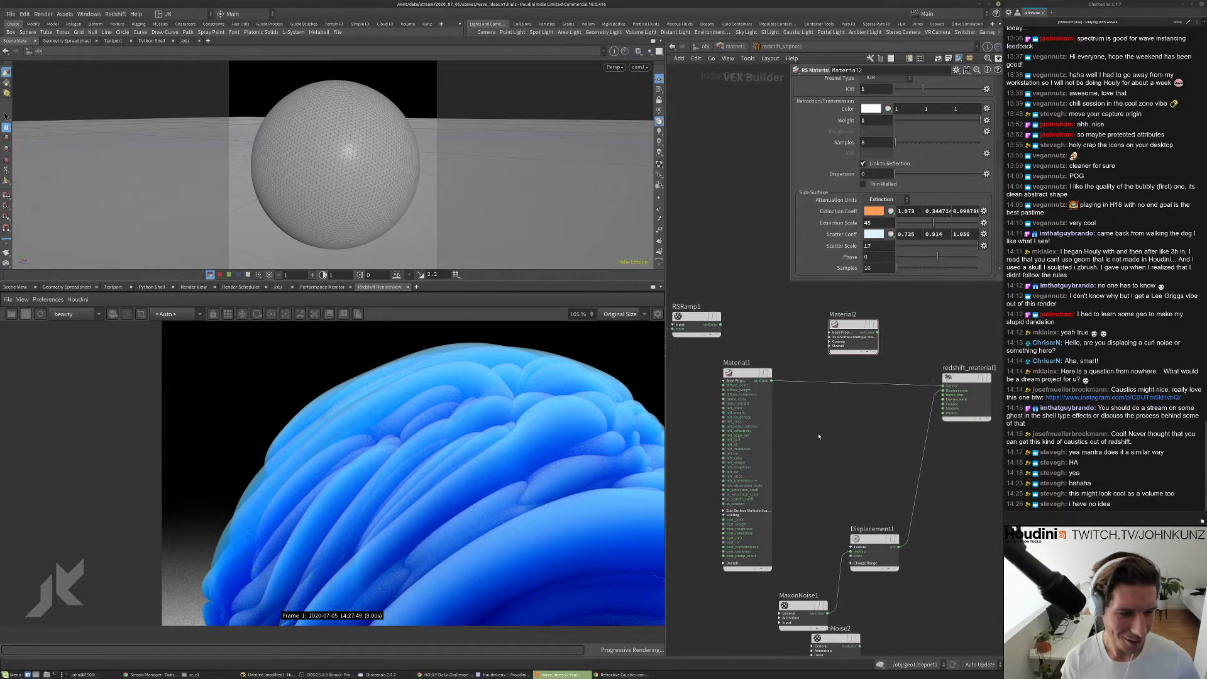
middle_click_drag(819, 434, 829, 362)
scroll(446, 428, "down", 2)
scroll(659, 586, "down", 2)
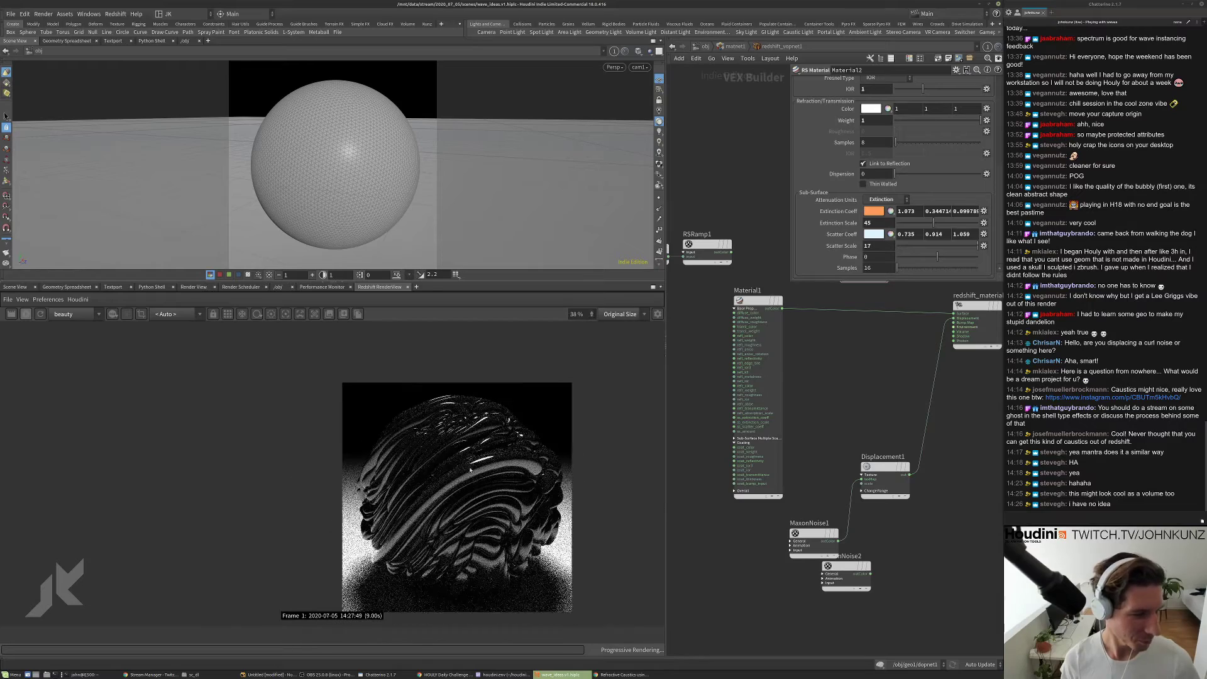
scroll(854, 527, "up", 3)
- Add an RS Vector Add node that sums MaxonNoise1 and MaxonNoise2 and feed it into Displacement1's texMap input
left_click_drag(855, 527, 850, 547)
middle_click_drag(857, 466, 843, 430)
key("Tab")
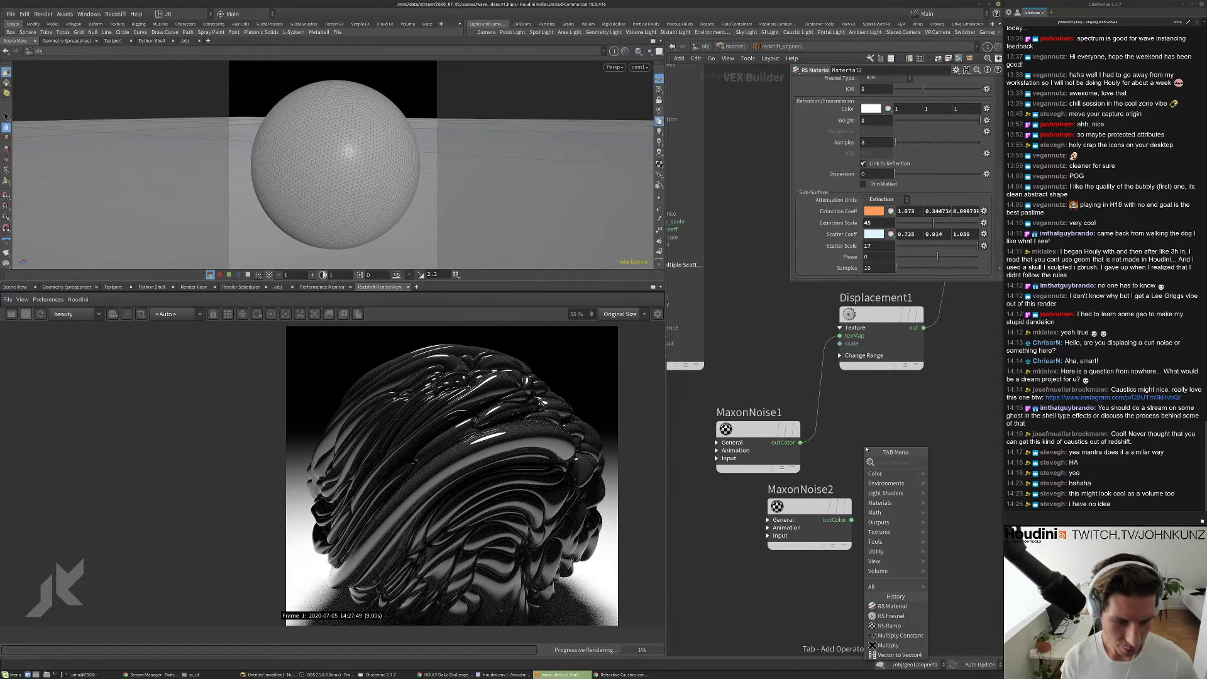
type("ad")
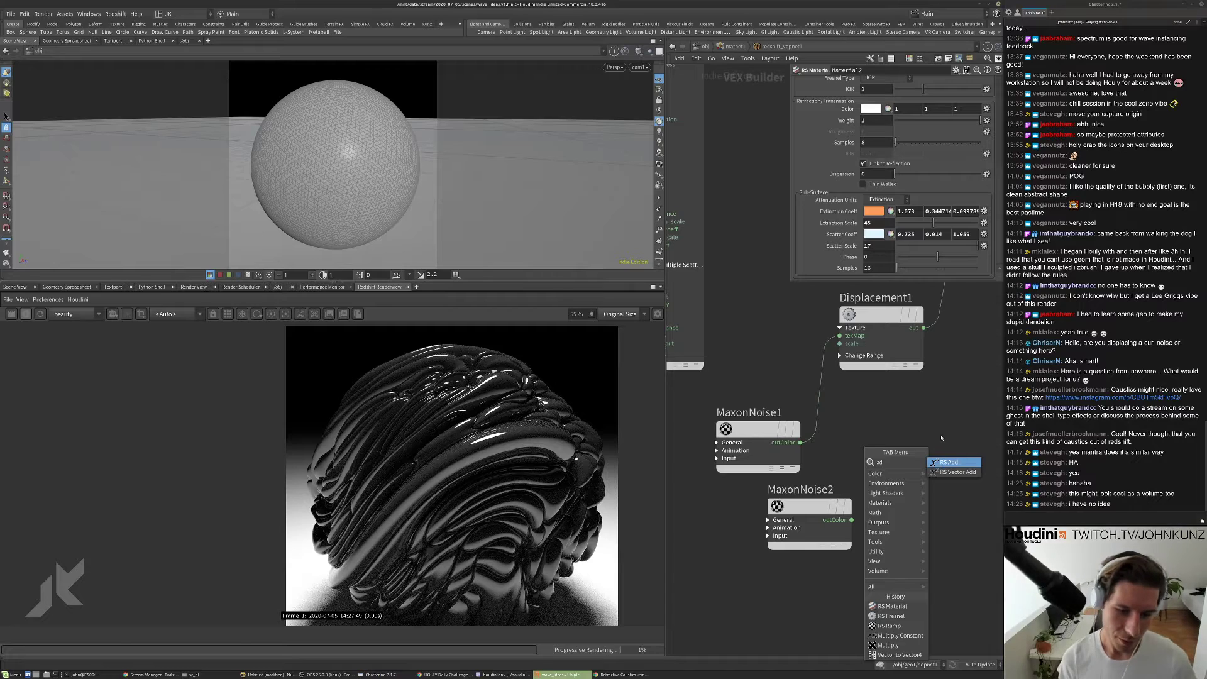
key("Tab")
type("ad")
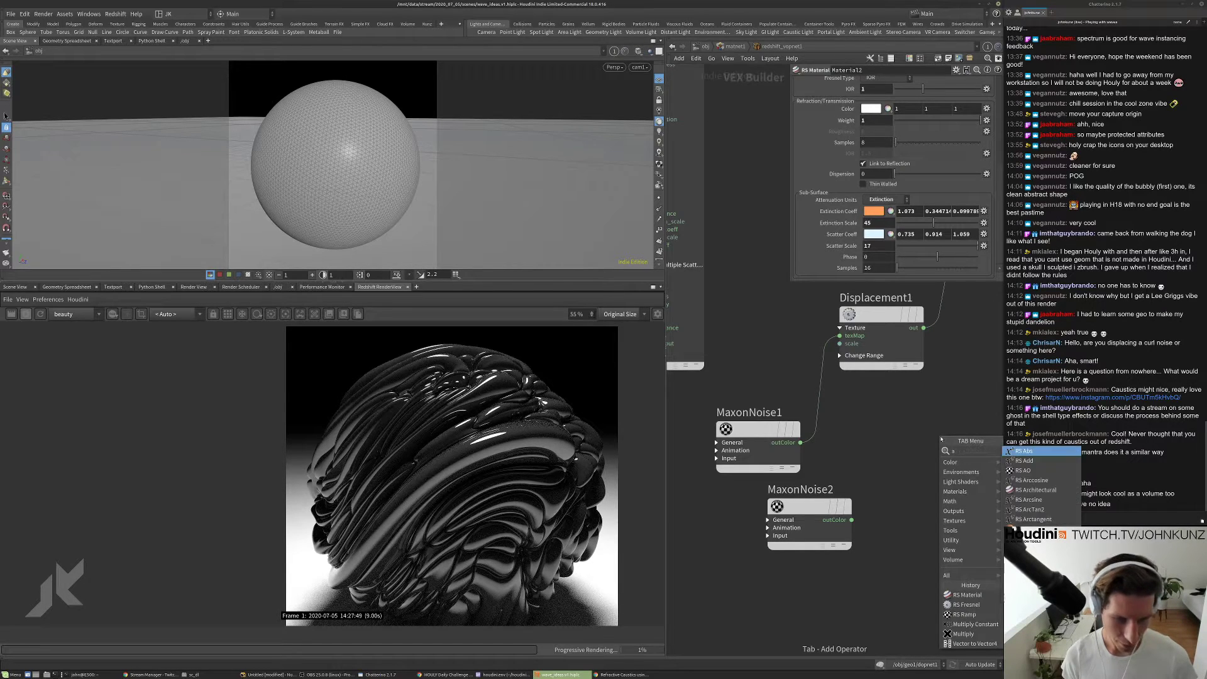
key("Down")
key("Return")
left_click(918, 449)
left_click_drag(918, 449, 850, 507)
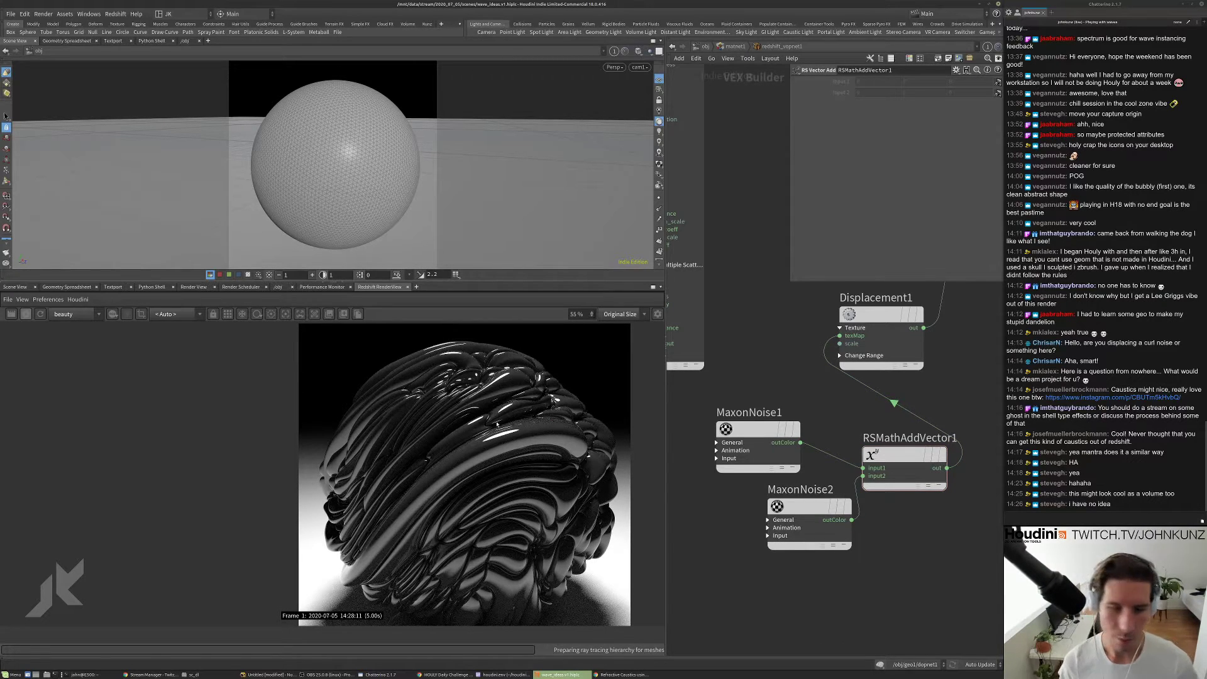
- Inspect the summed-noise render close up and from afar, and stop the live render
scroll(496, 425, "up", 3)
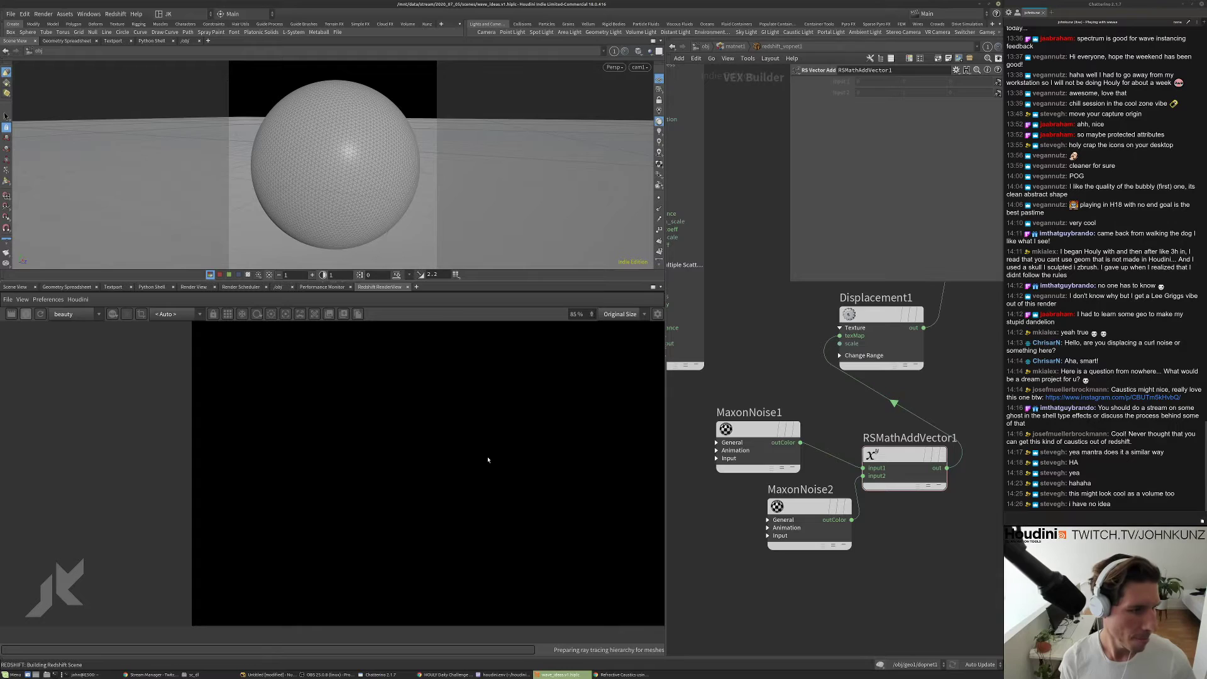
scroll(488, 459, "down", 4)
scroll(485, 463, "up", 2)
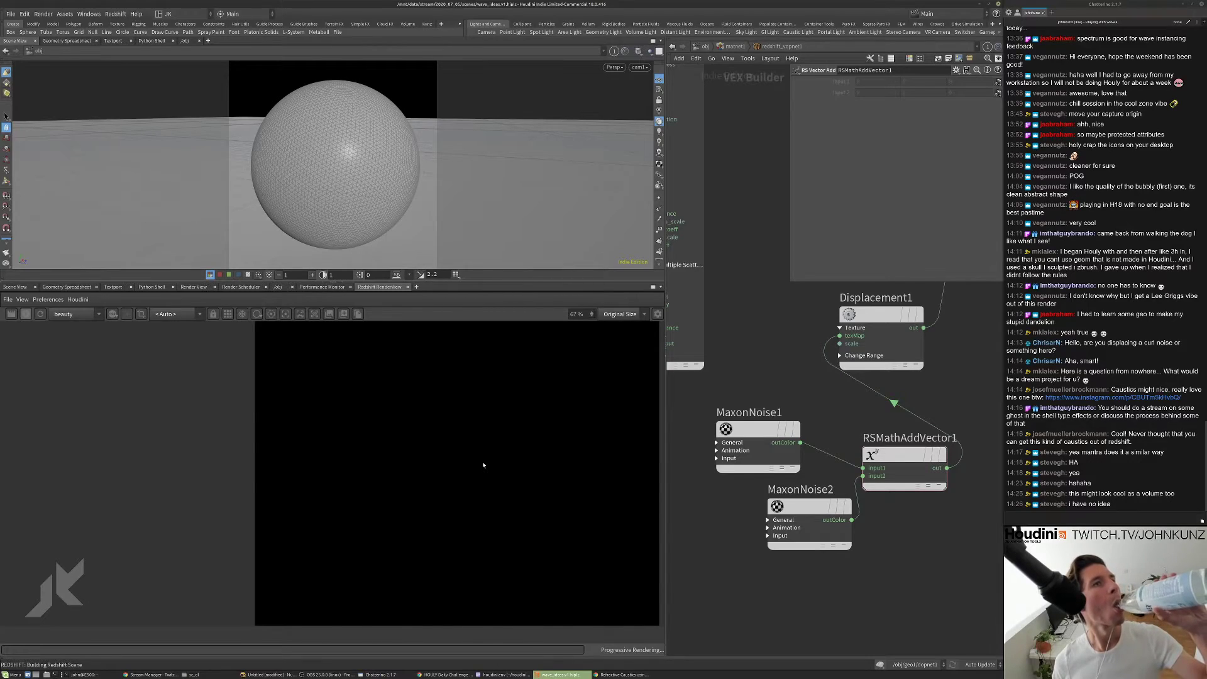
scroll(485, 477, "down", 1)
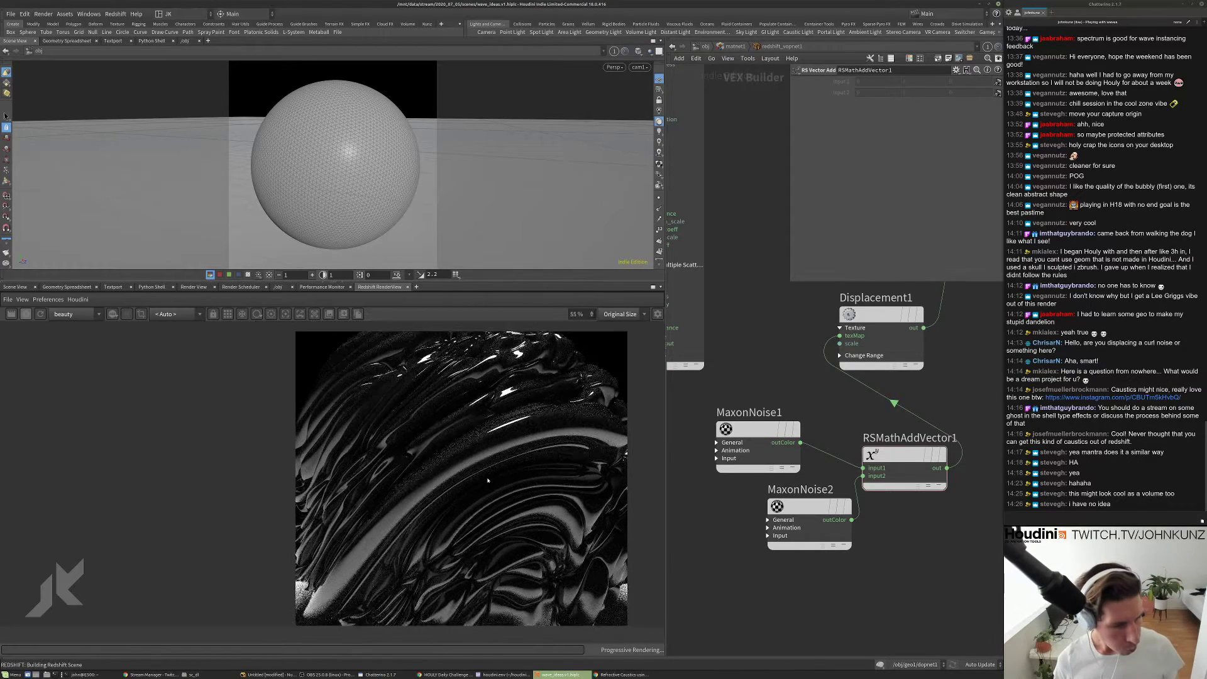
scroll(486, 478, "down", 2)
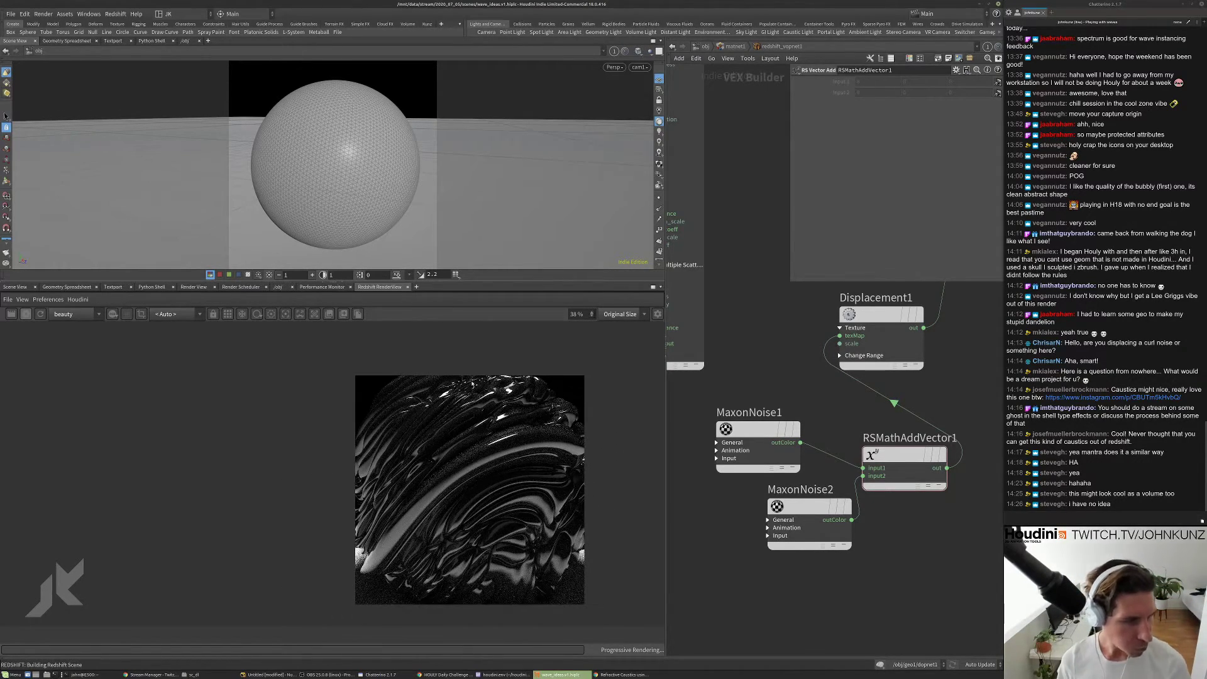
scroll(467, 390, "up", 5)
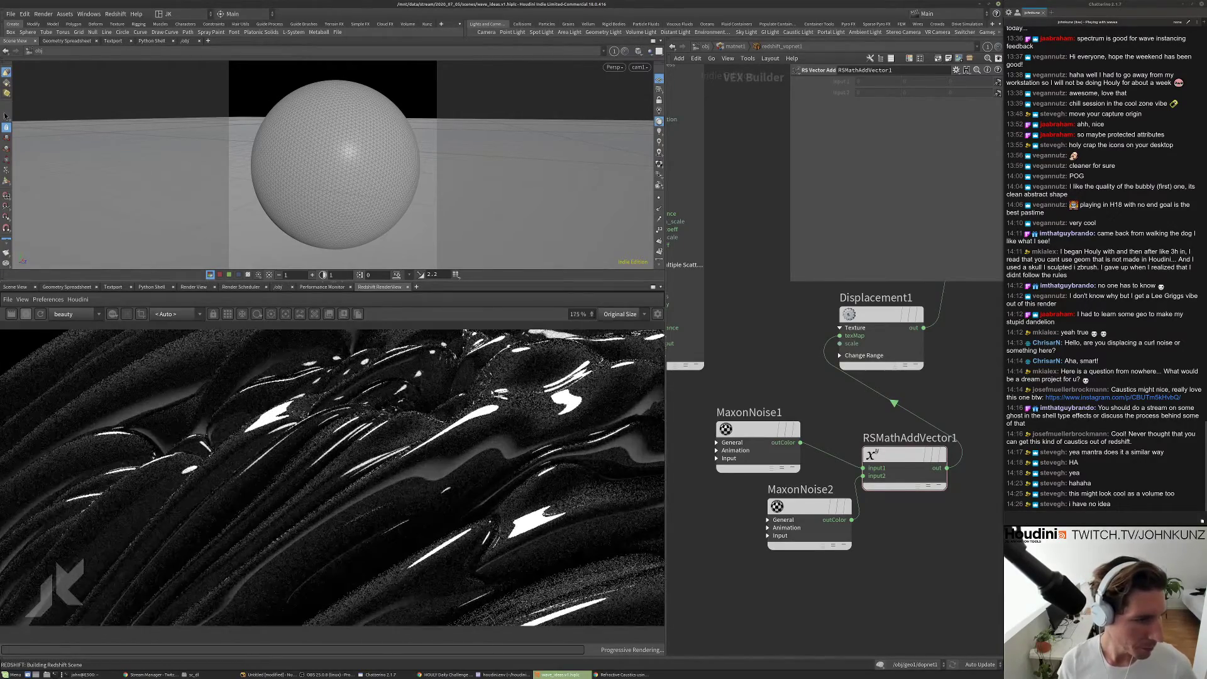
scroll(428, 392, "down", 5)
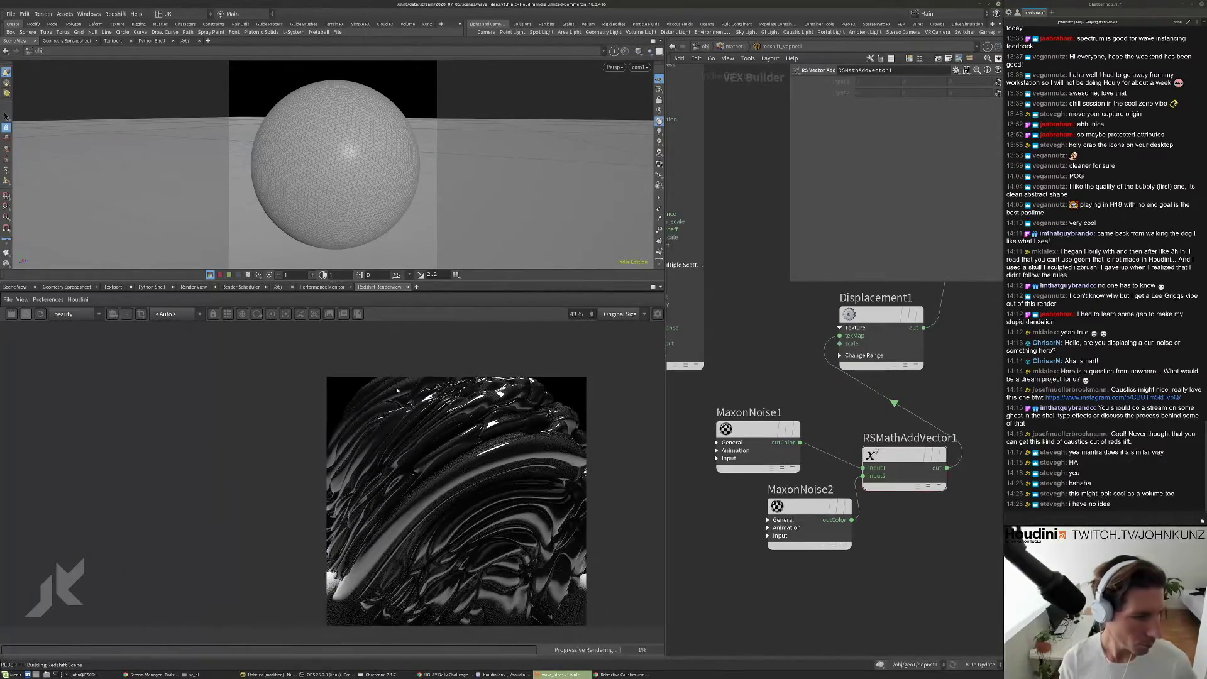
left_click(27, 315)
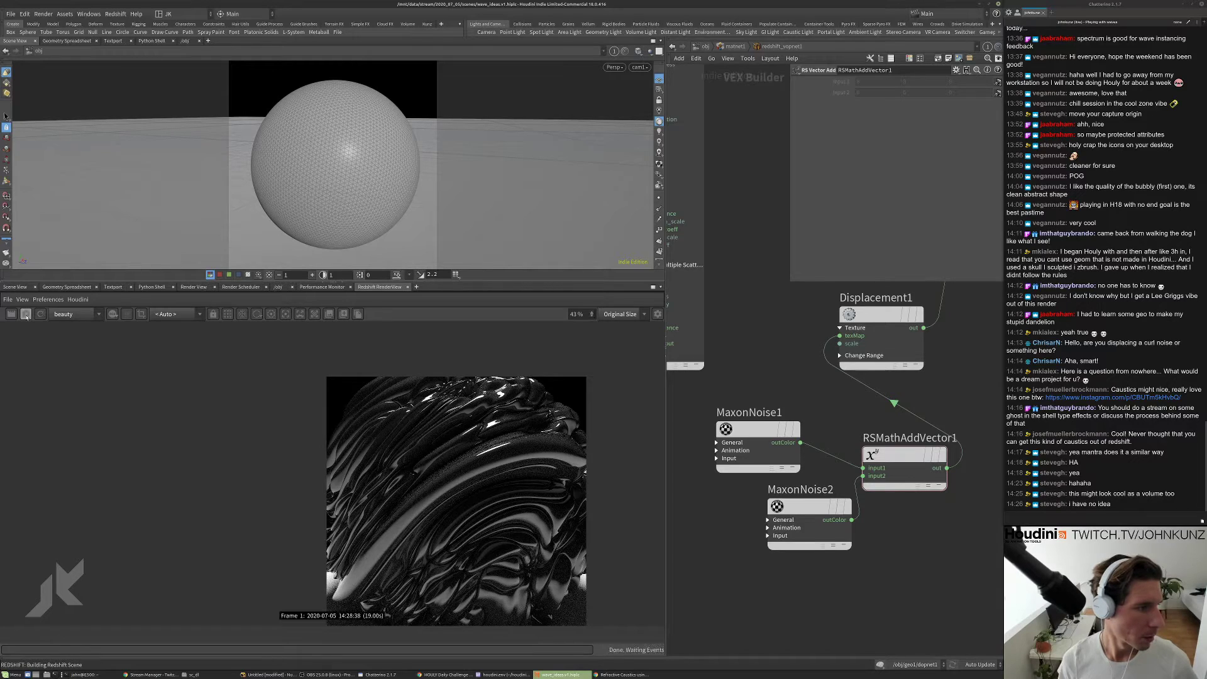
- Set MaxonNoise2's Overall Scale to 5
left_click(803, 533)
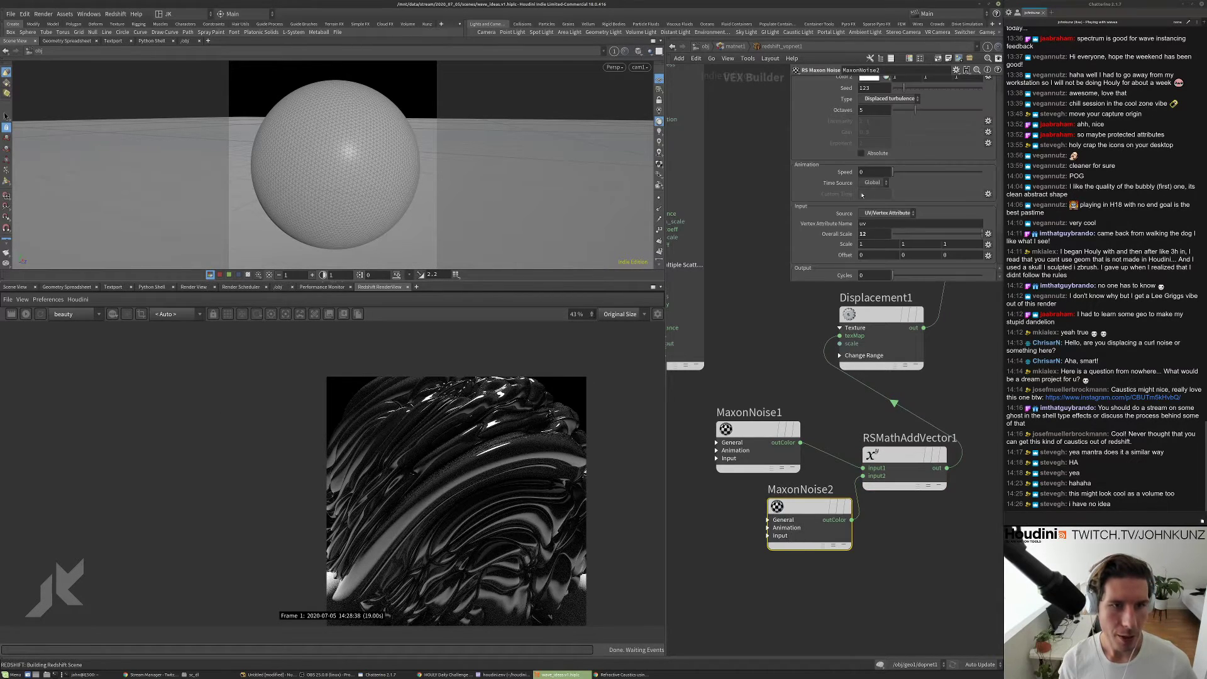
scroll(874, 207, "down", 2)
left_click(872, 198)
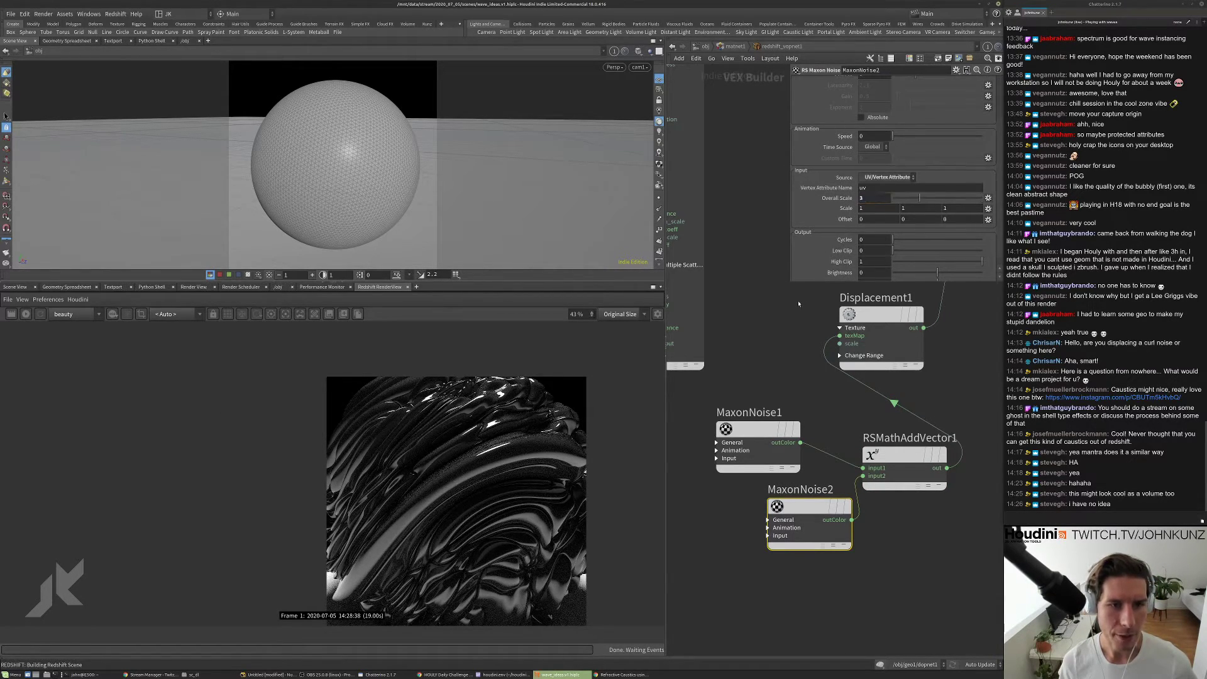
left_click(761, 438)
left_click(809, 506)
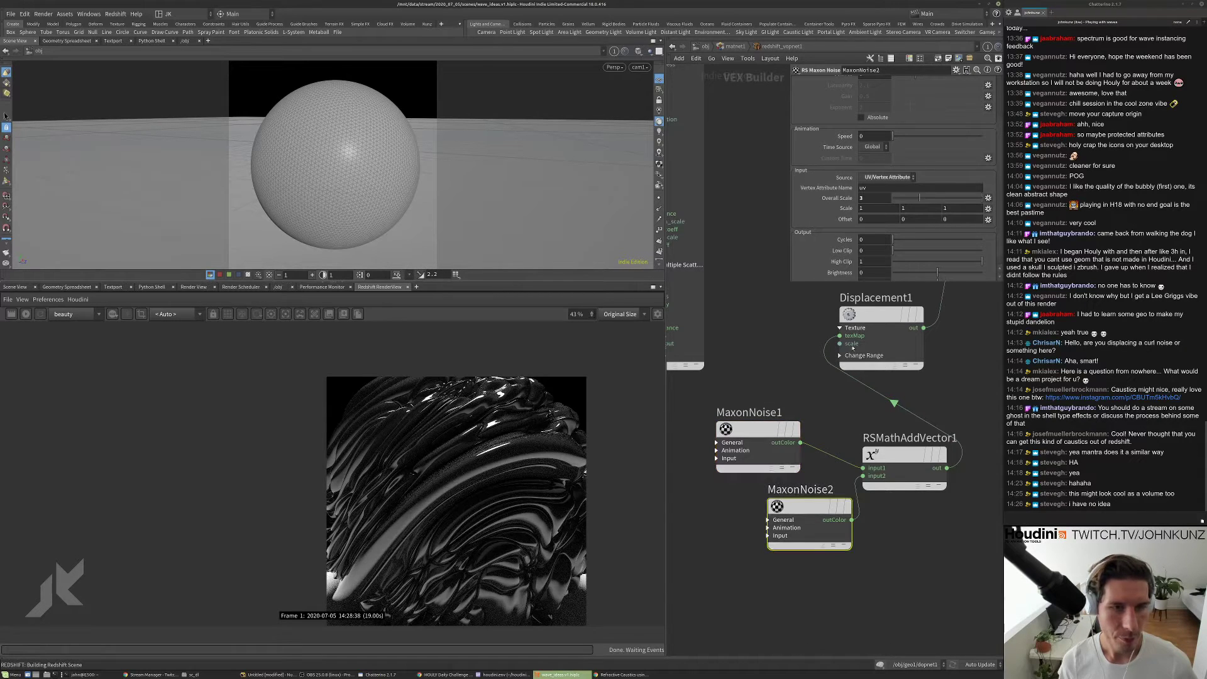
left_click(874, 198)
type("5")
left_click(782, 343)
middle_click_drag(781, 345, 789, 316)
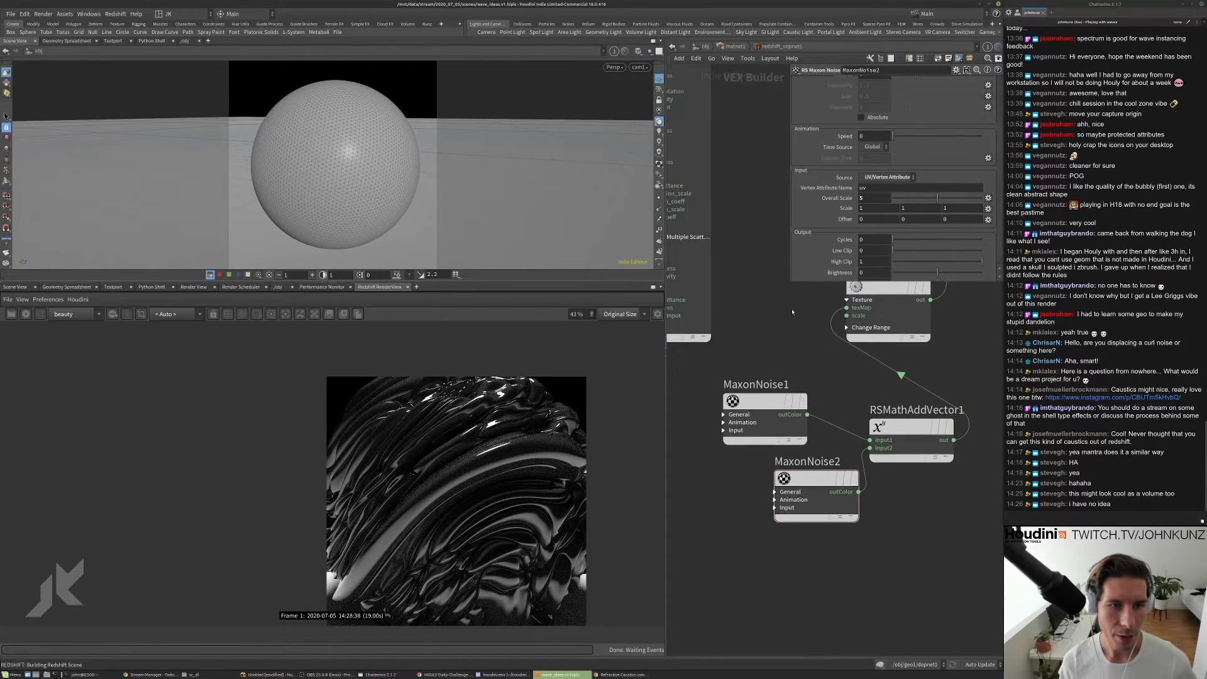
- Insert an RS Vector Mul node on the connection between MaxonNoise2 and RSMathAddVector1, moving MaxonNoise2 aside to make room
scroll(506, 443, "down", 1)
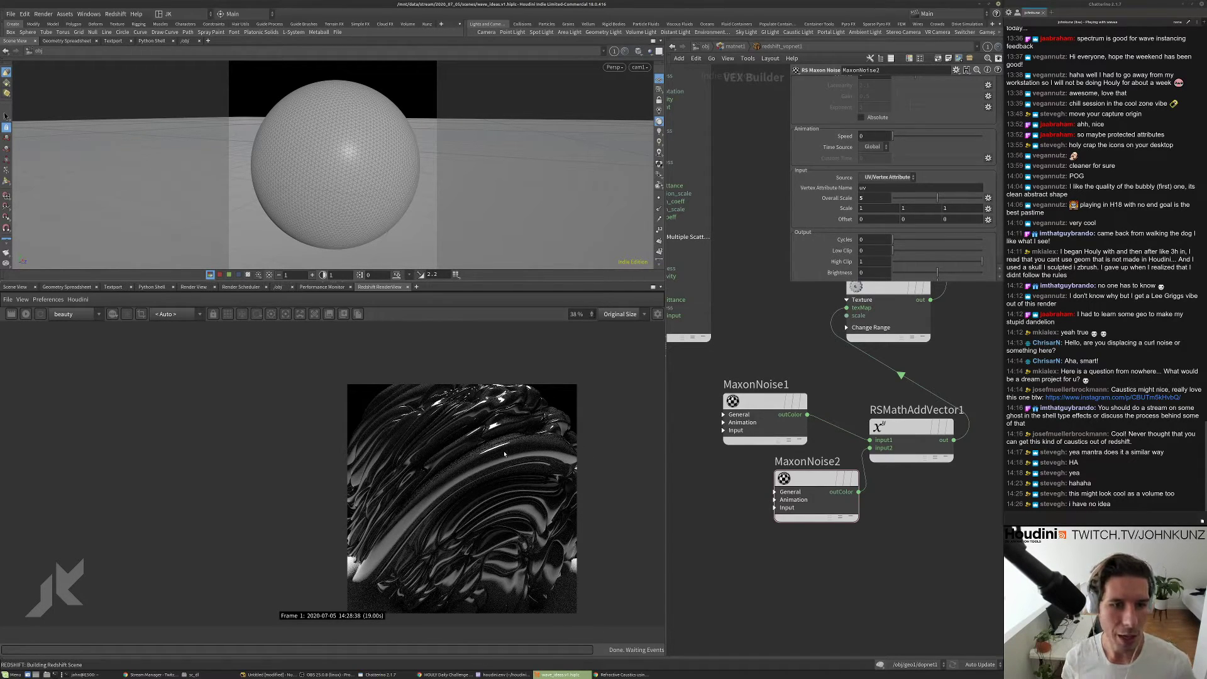
scroll(811, 218, "down", 1)
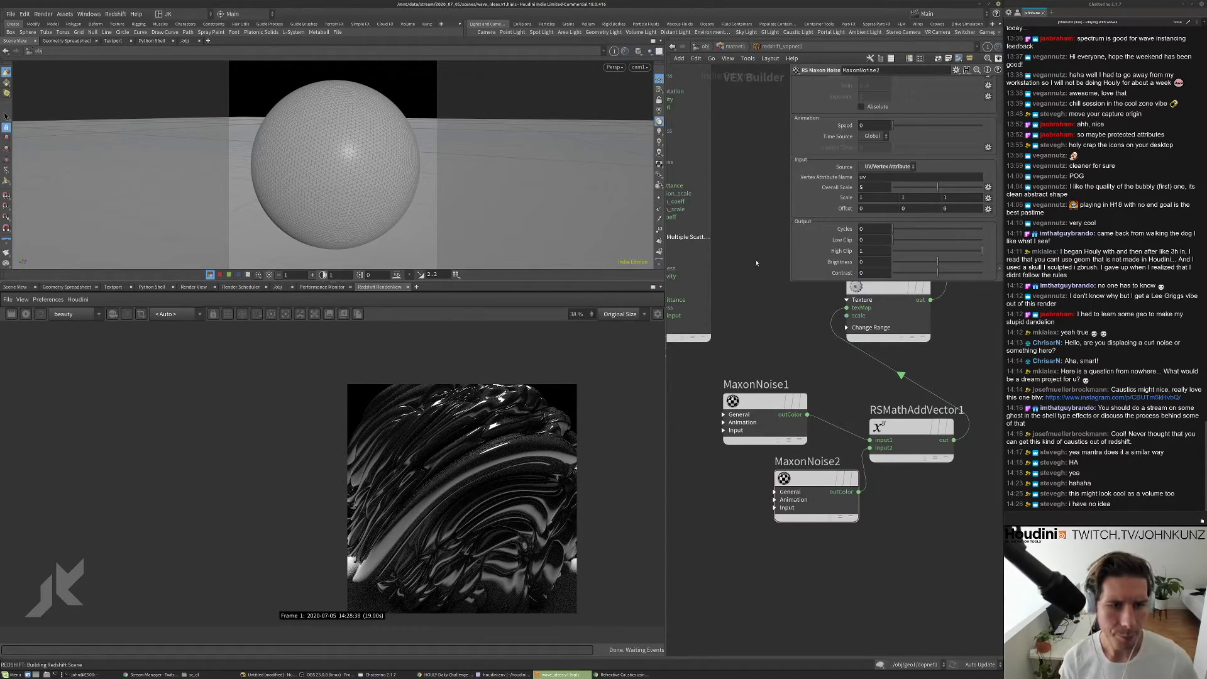
scroll(823, 248, "up", 6)
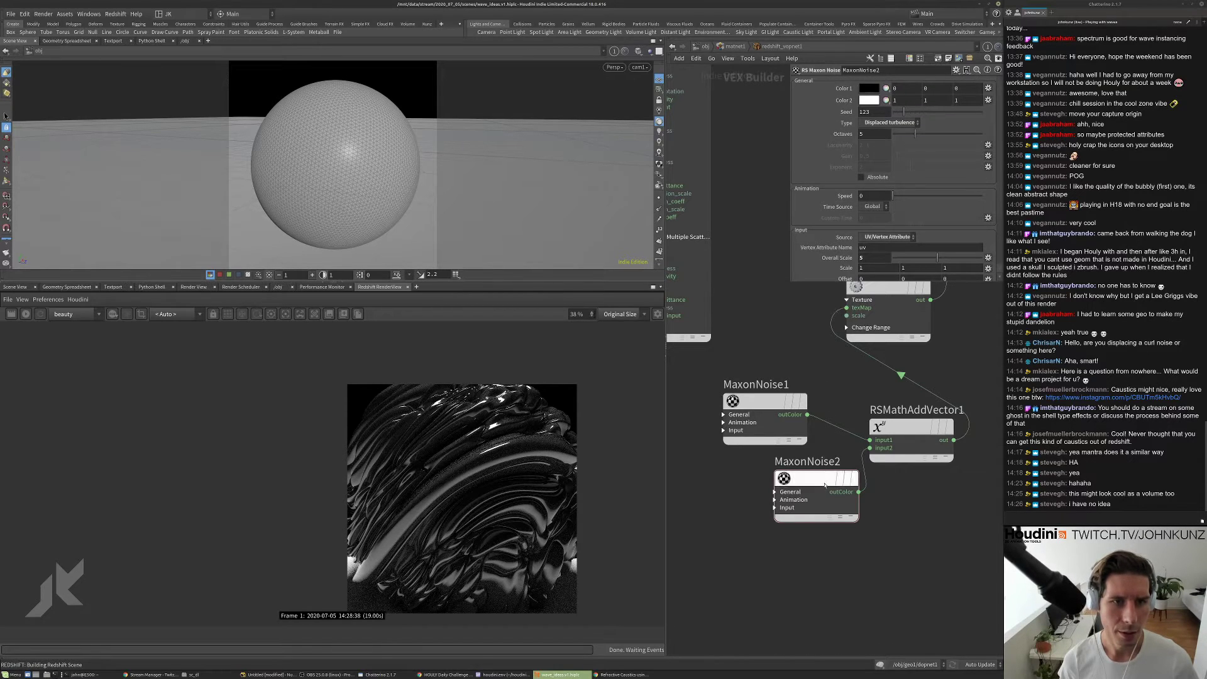
left_click_drag(825, 483, 797, 540)
key("Tab")
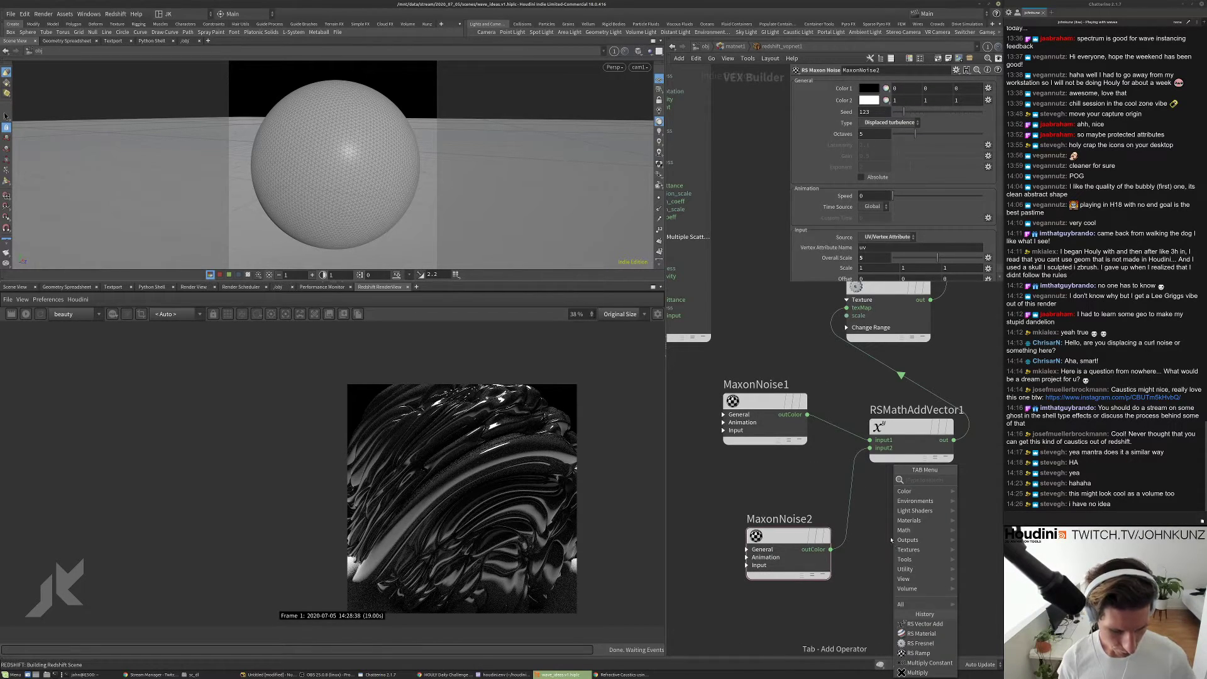
type("mul")
key("Down")
key("Return")
left_click(921, 510)
left_click_drag(919, 510, 902, 539)
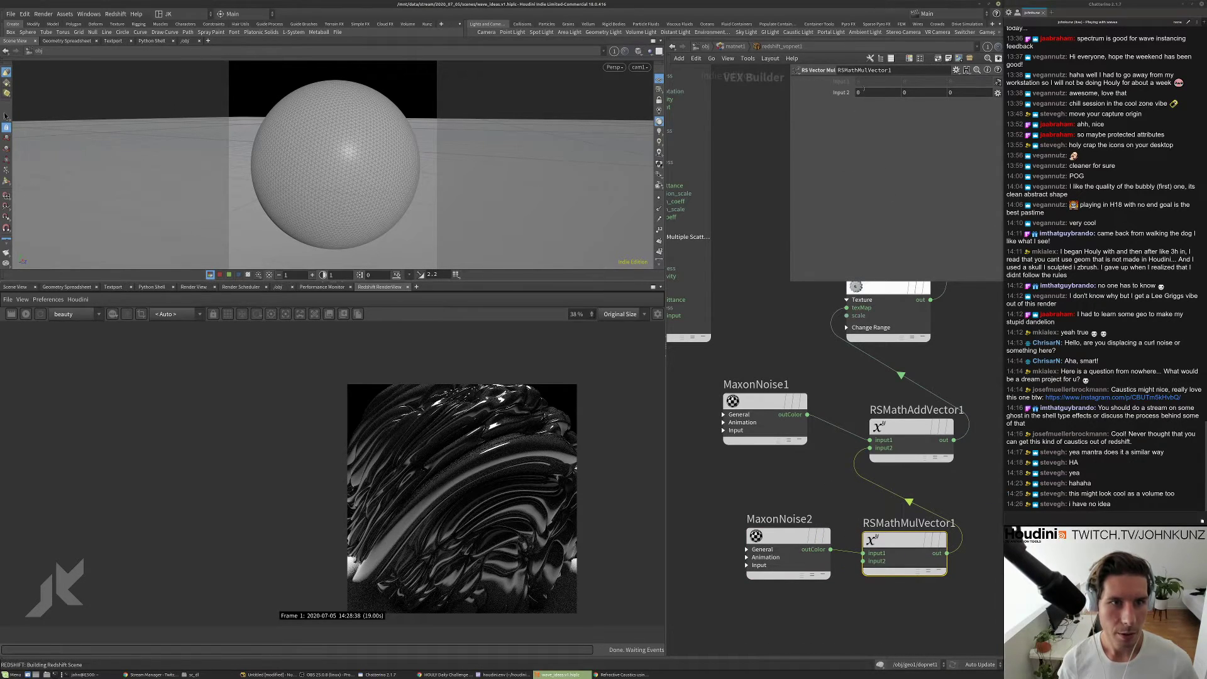
- Set Input 2 of the vector multiply node to -1 on all three components
left_click(865, 91)
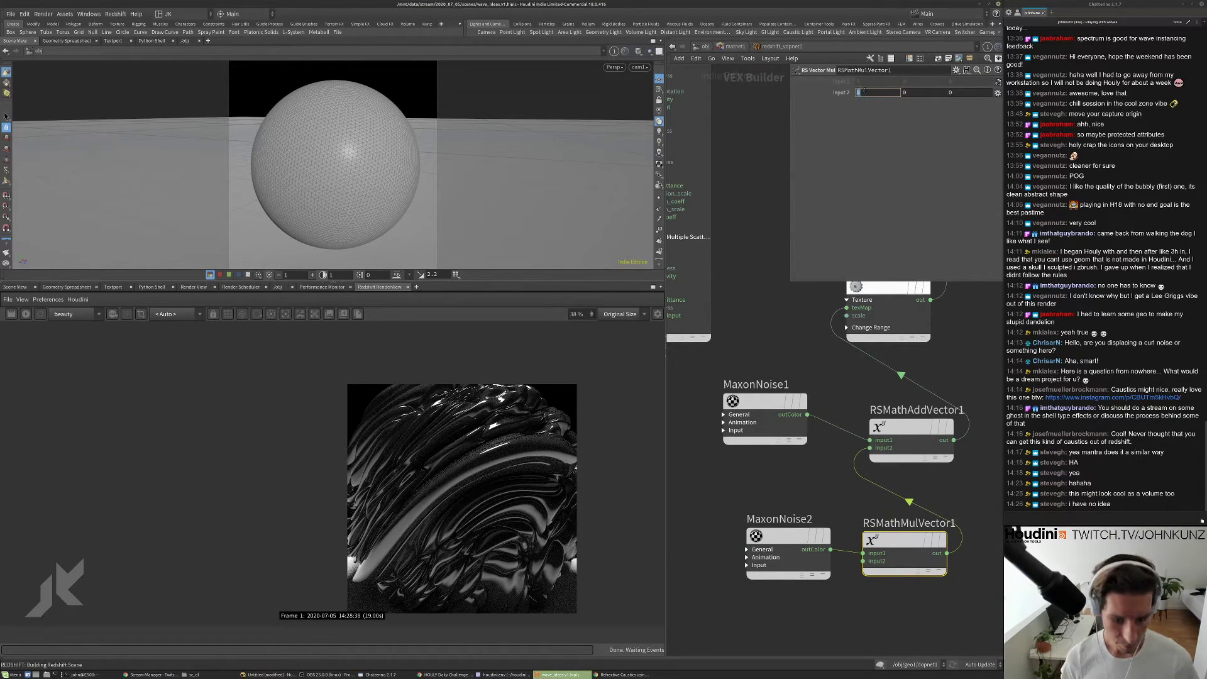
type("1-")
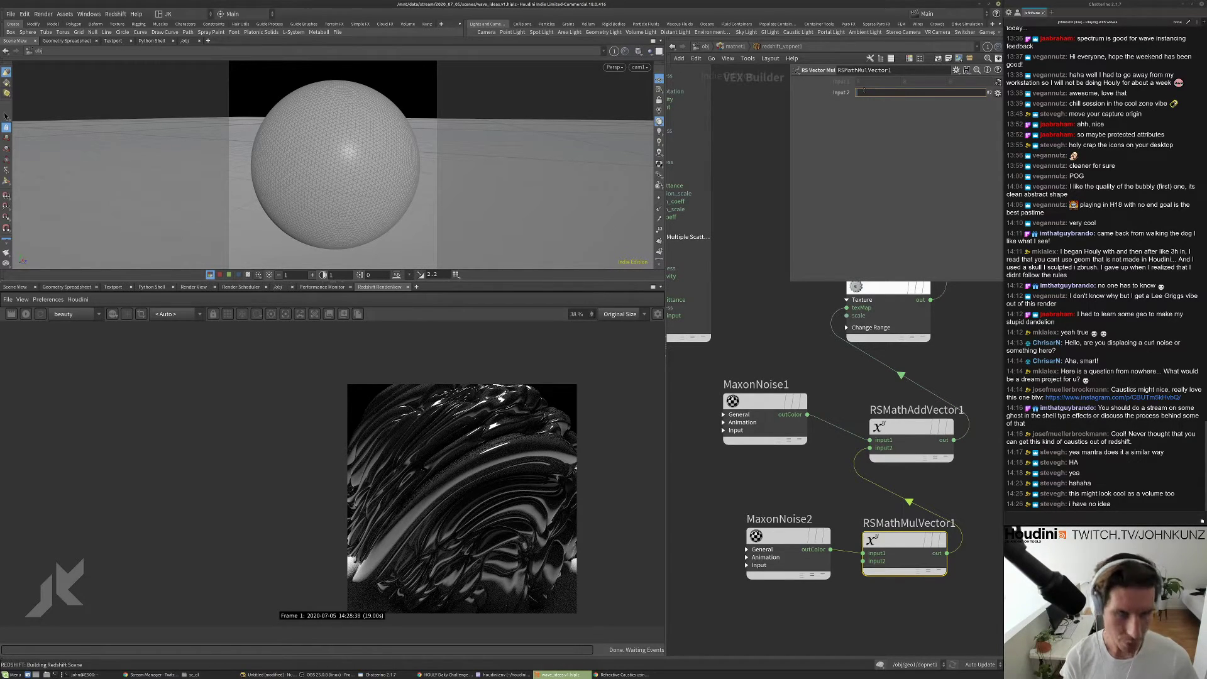
key("Tab")
key("Return")
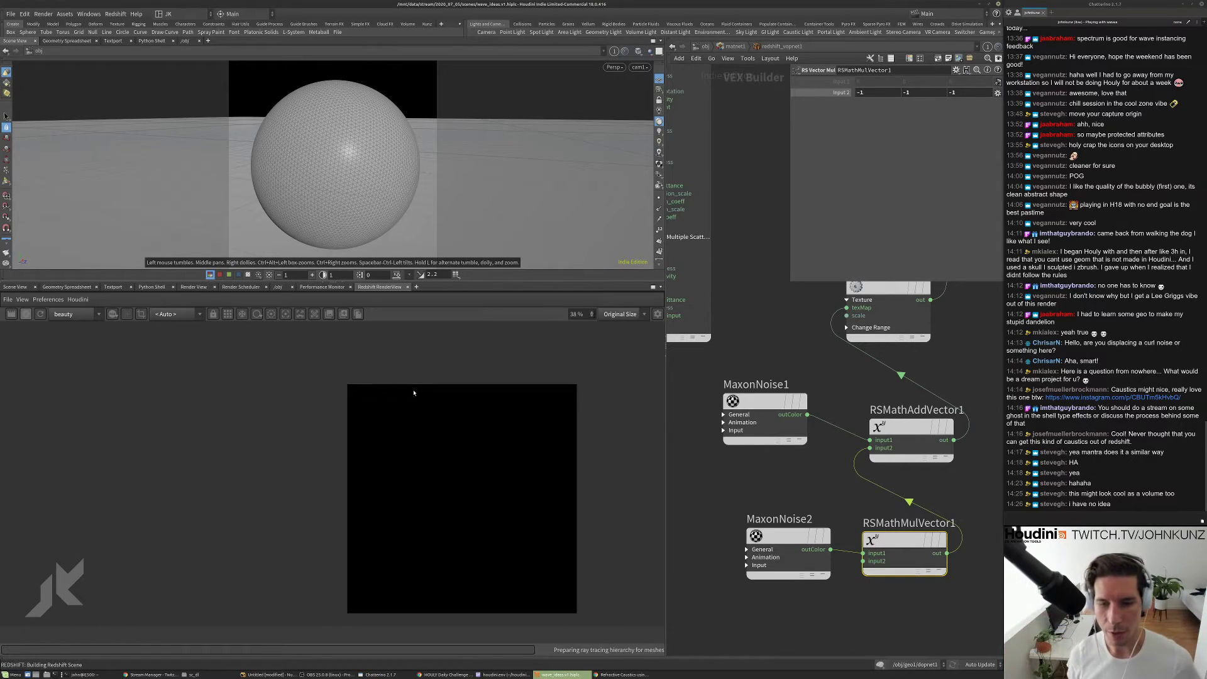
- Examine the silhouette and surface detail of the render with MaxonNoise2 inverted, both up close and as a whole
scroll(431, 496, "up", 3)
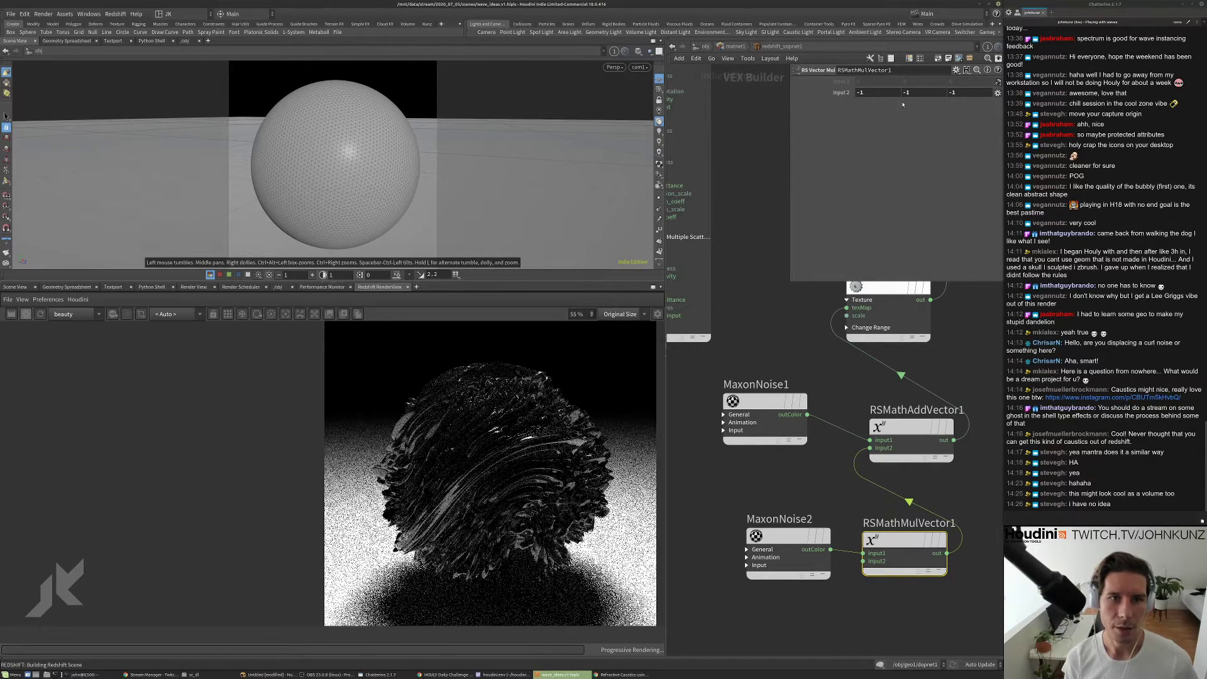
scroll(523, 355, "up", 3)
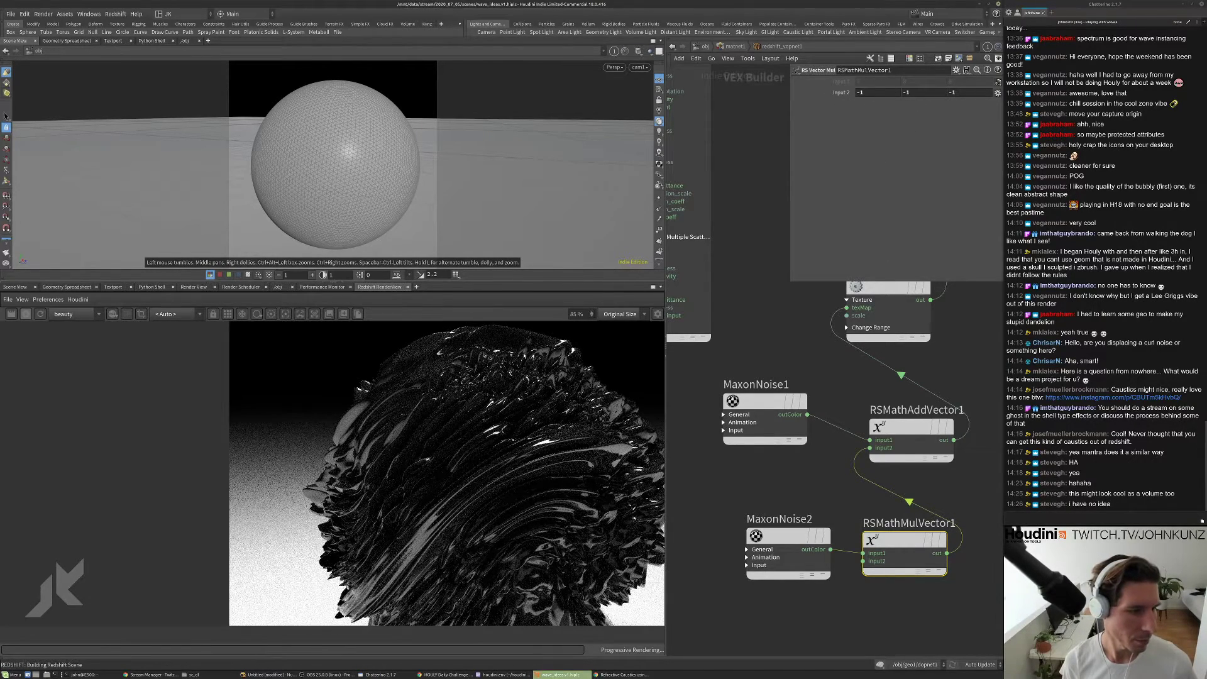
scroll(523, 356, "up", 3)
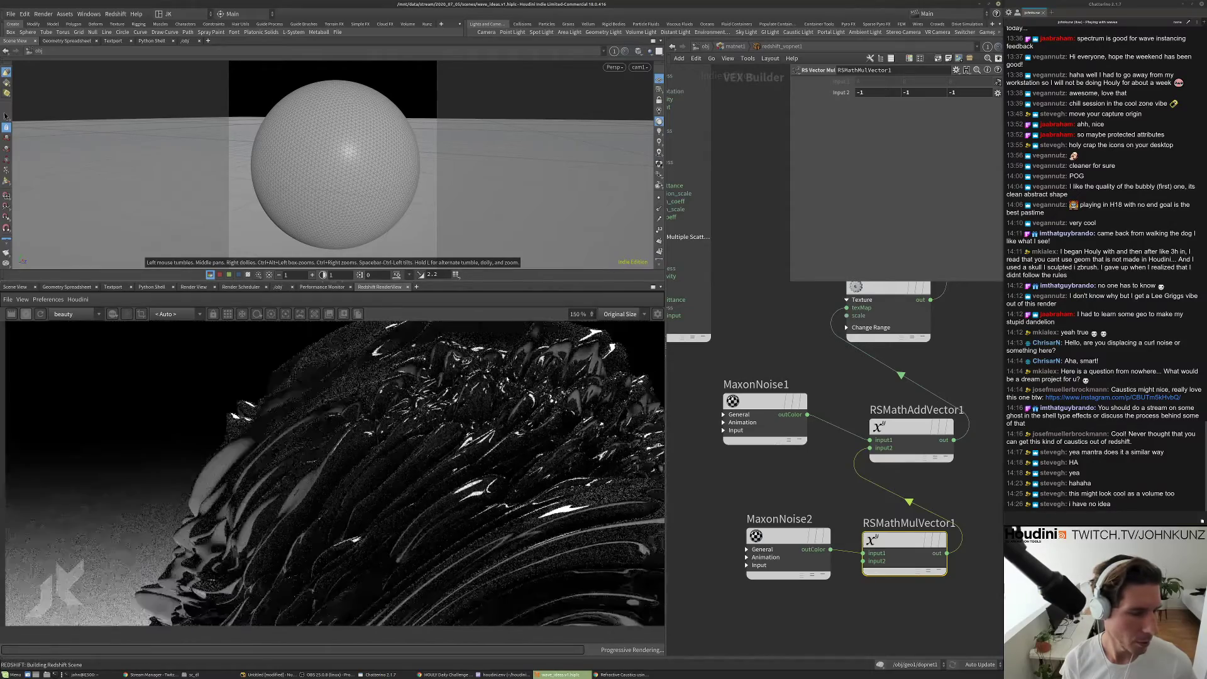
scroll(506, 379, "down", 4)
scroll(405, 411, "up", 5)
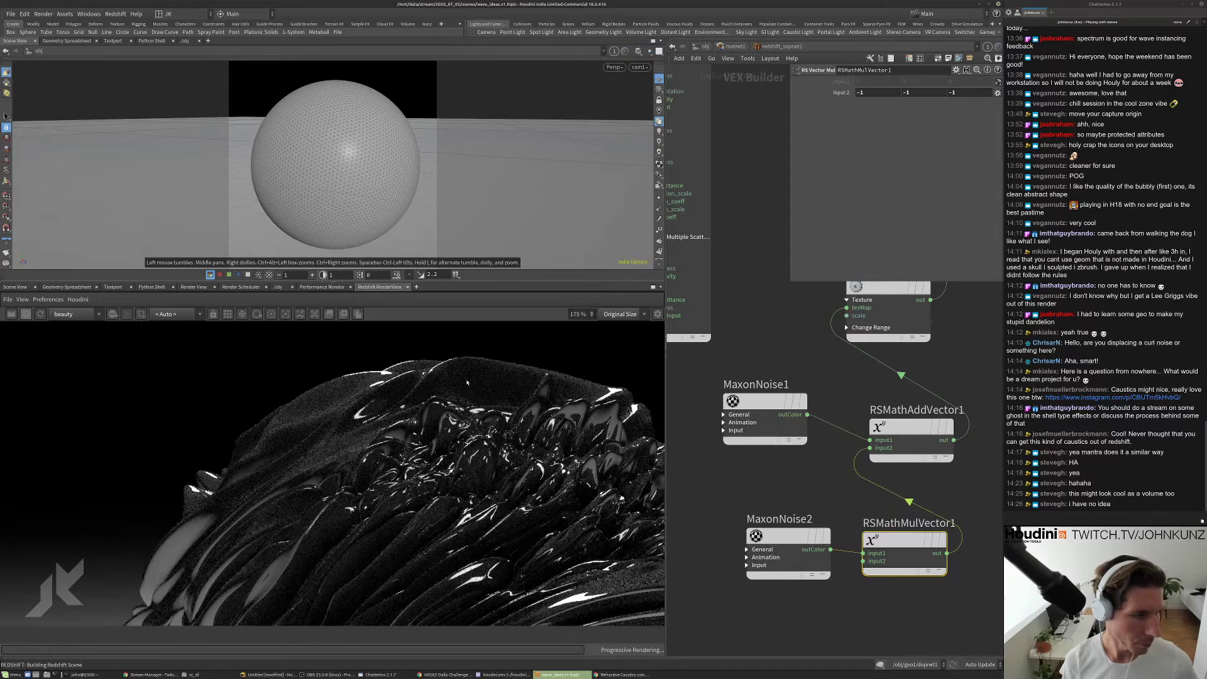
scroll(467, 381, "down", 5)
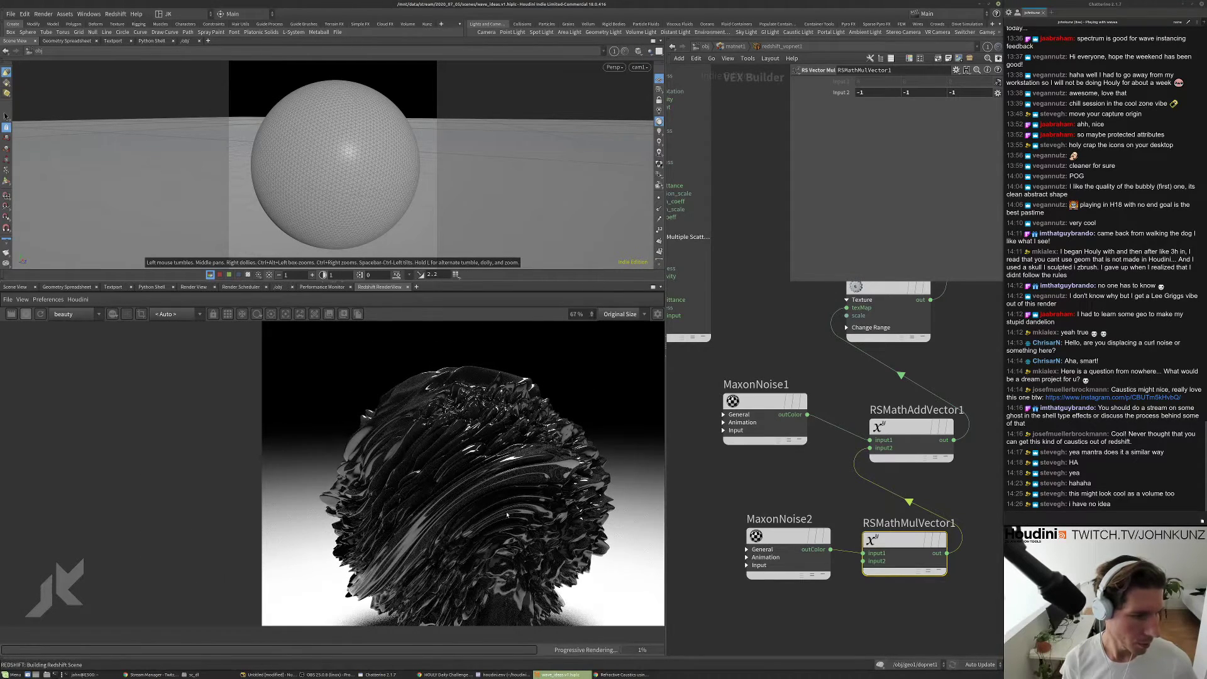
scroll(505, 518, "down", 2)
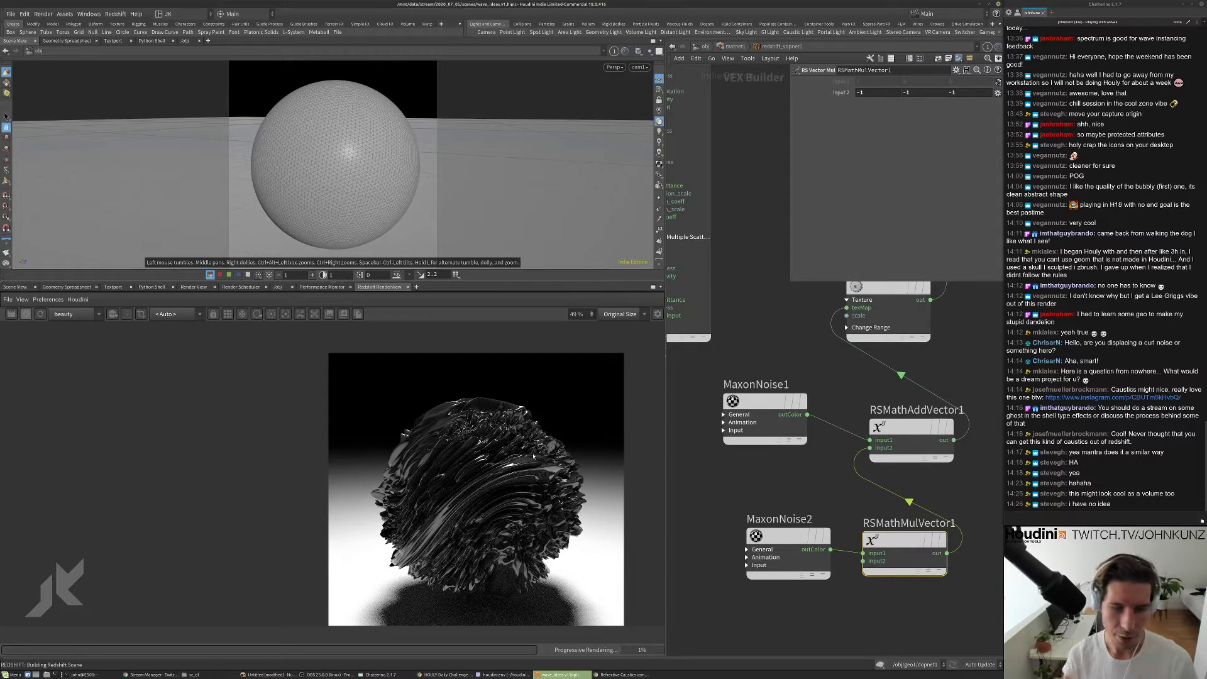
scroll(521, 448, "up", 8)
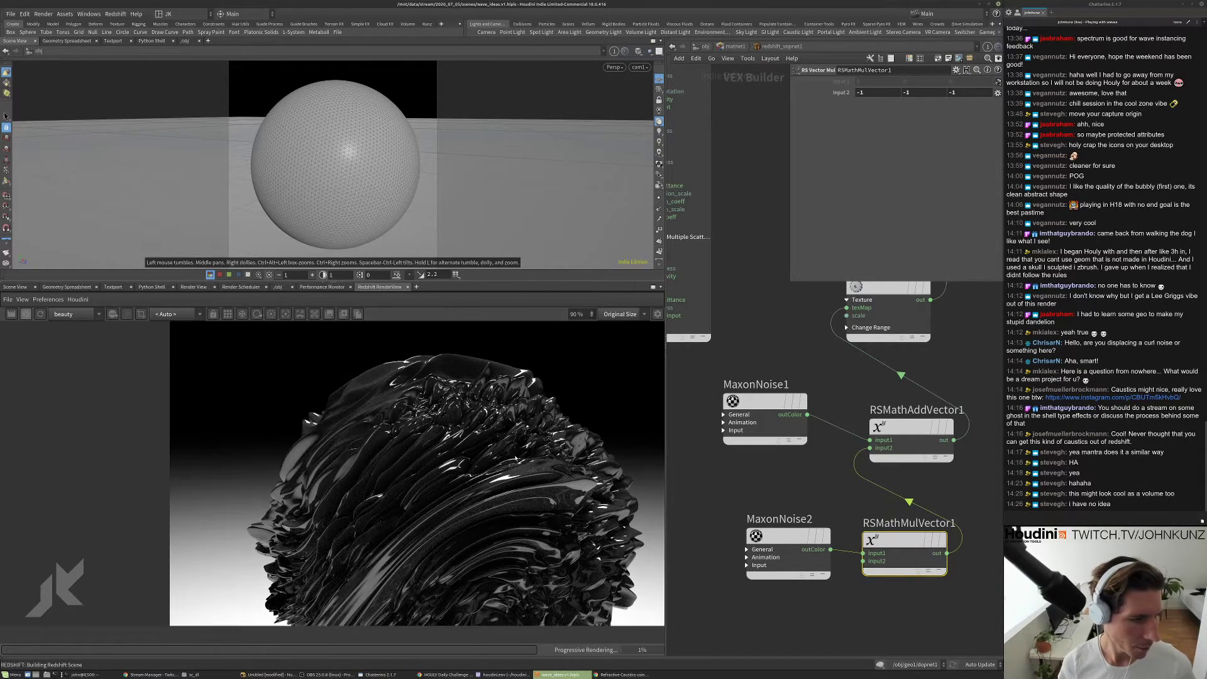
scroll(521, 448, "down", 4)
scroll(303, 590, "up", 2)
scroll(352, 480, "up", 4)
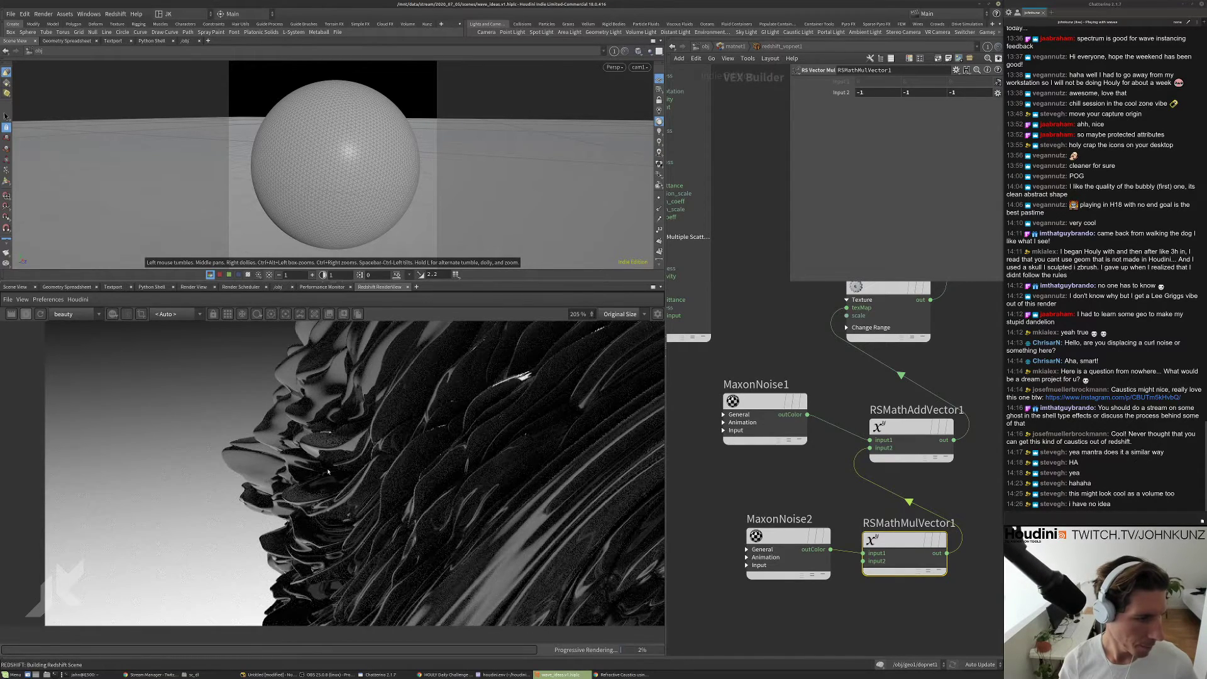
scroll(185, 428, "down", 8)
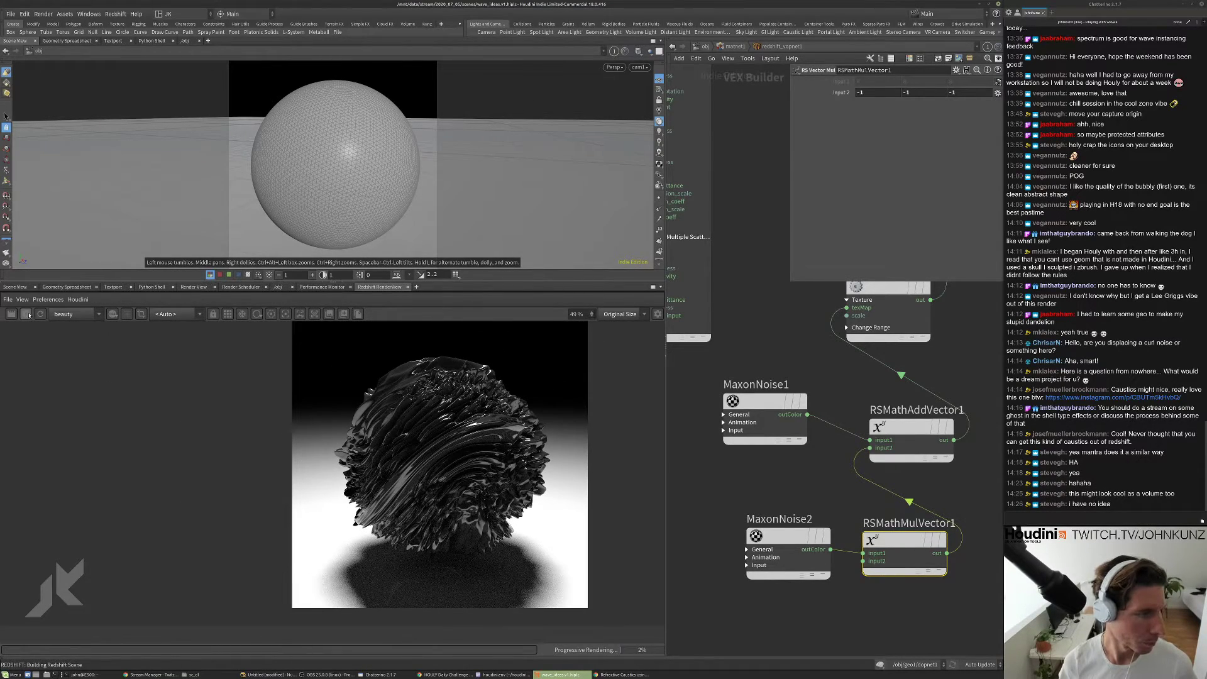
- Insert an RS Color Mix node on the connection between RSMathMulVector1 and RSMathAddVector1, and line it up with the multiply node
middle_click_drag(789, 481, 781, 433)
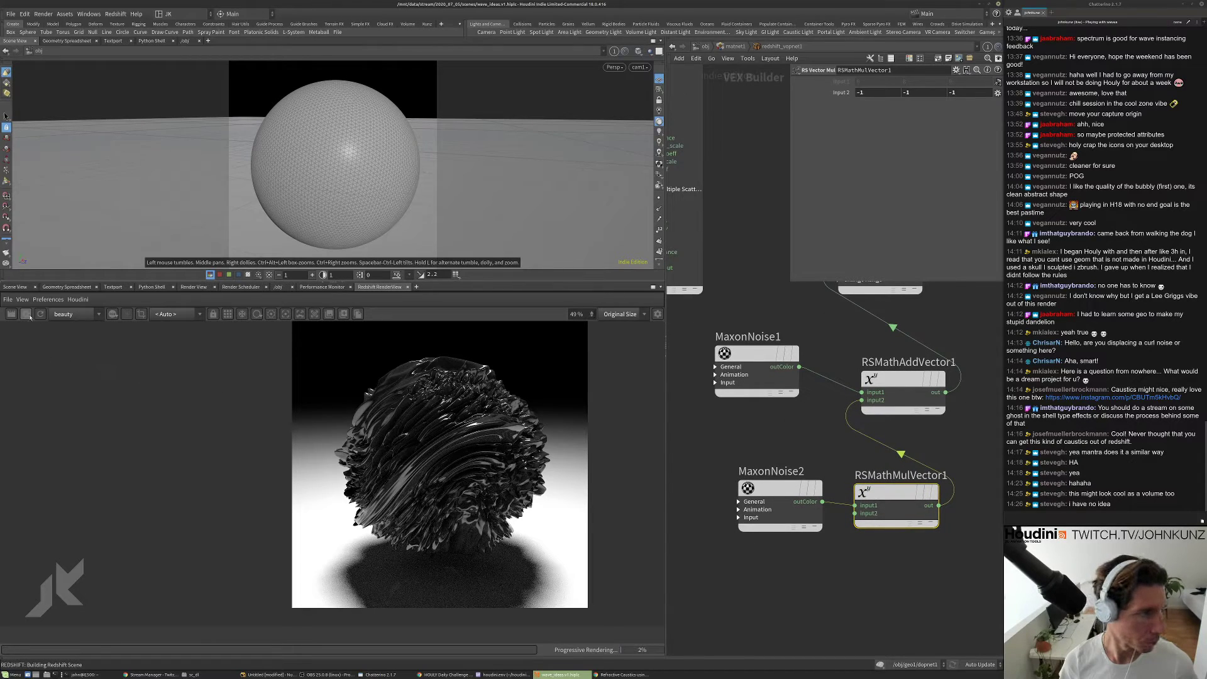
middle_click_drag(980, 555, 922, 522)
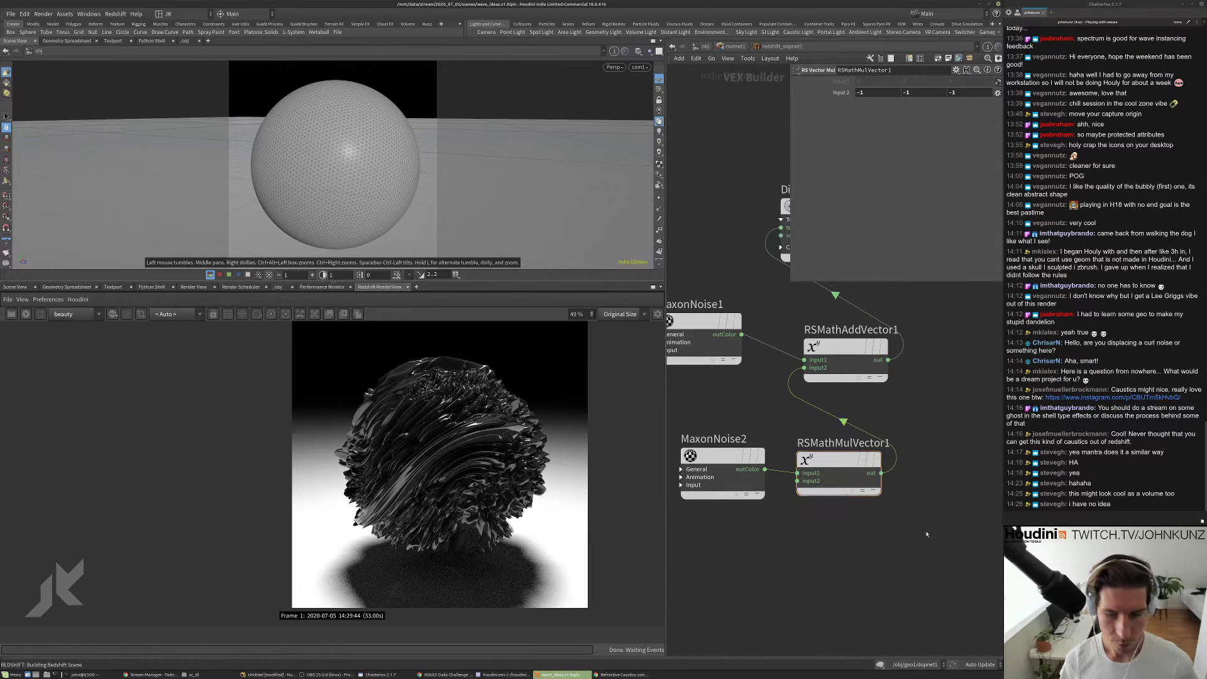
key("Tab")
type("mi")
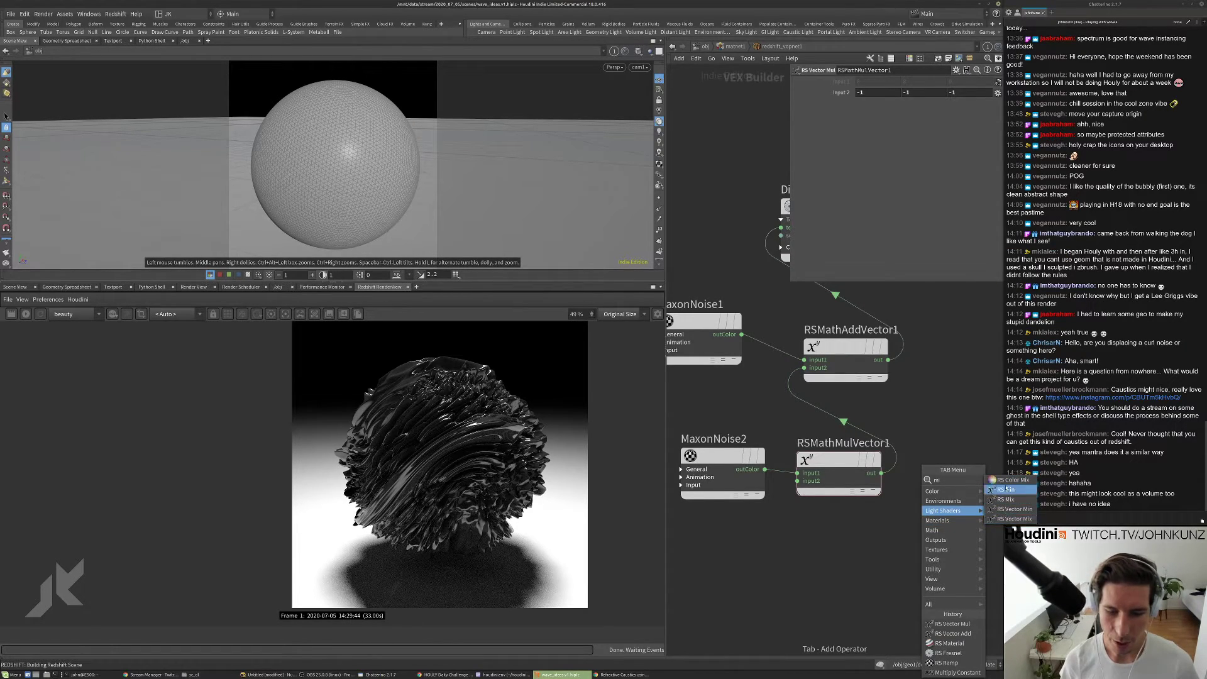
left_click(1008, 480)
left_click(958, 469)
mouse_move(957, 468)
left_mouse_down()
mouse_move(898, 443)
mouse_move(938, 475)
left_mouse_up()
scroll(874, 532, "down", 6)
scroll(888, 495, "up", 5)
left_click_drag(906, 523, 924, 505)
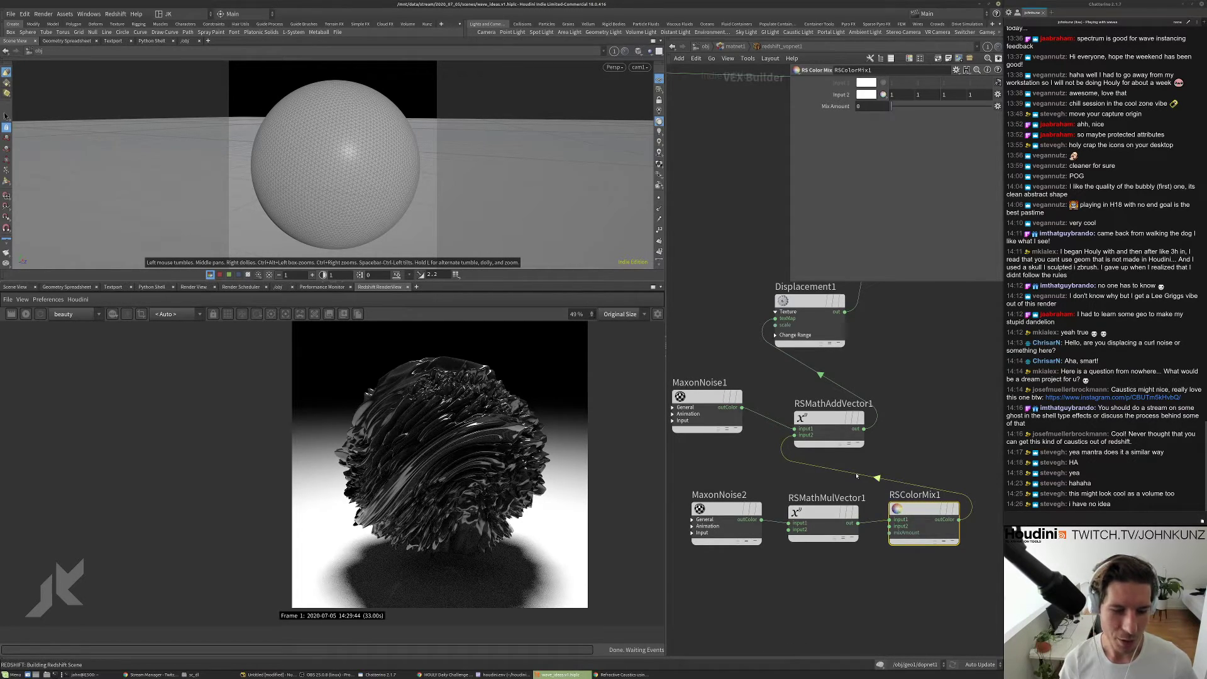
- Set the RS Color Mix node's Input 2 to 0 on all four channels
left_click(825, 525)
left_click(905, 496)
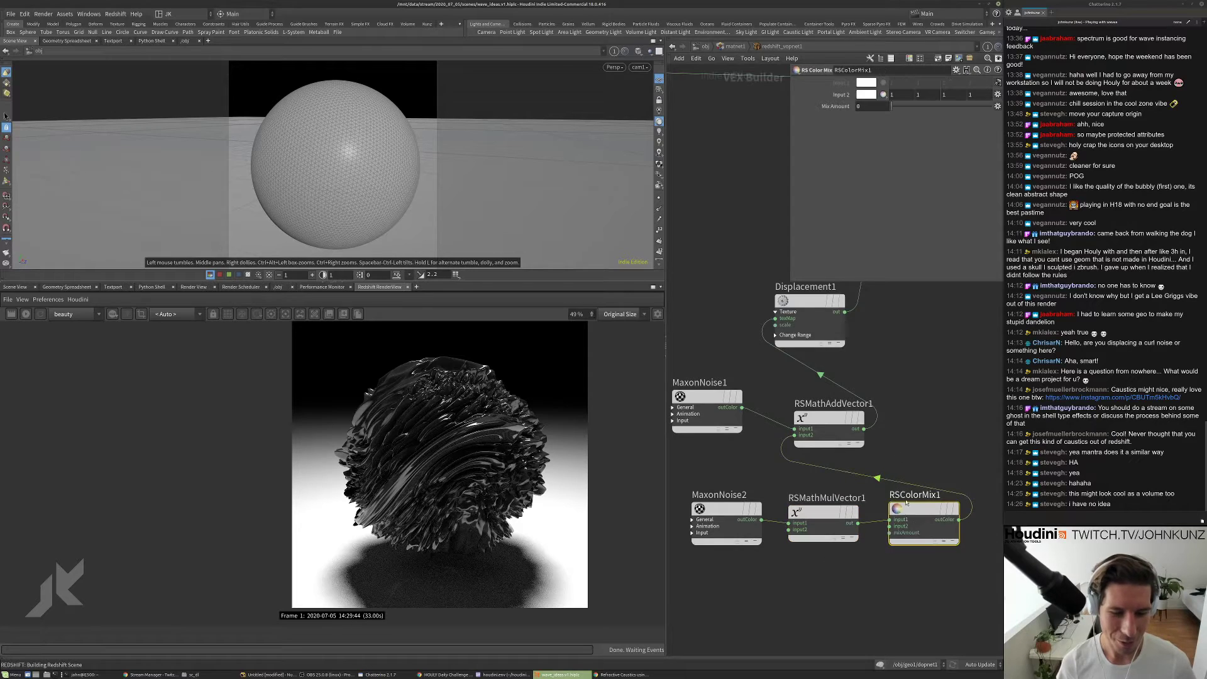
left_click(903, 95)
type("0")
key("Tab")
type("0")
key("Tab")
type("0")
key("Tab")
type("0")
key("Return")
- Set the RS Color Mix node's Mix Amount to 0.25
left_click_drag(892, 106, 865, 107)
type("5")
key("Return")
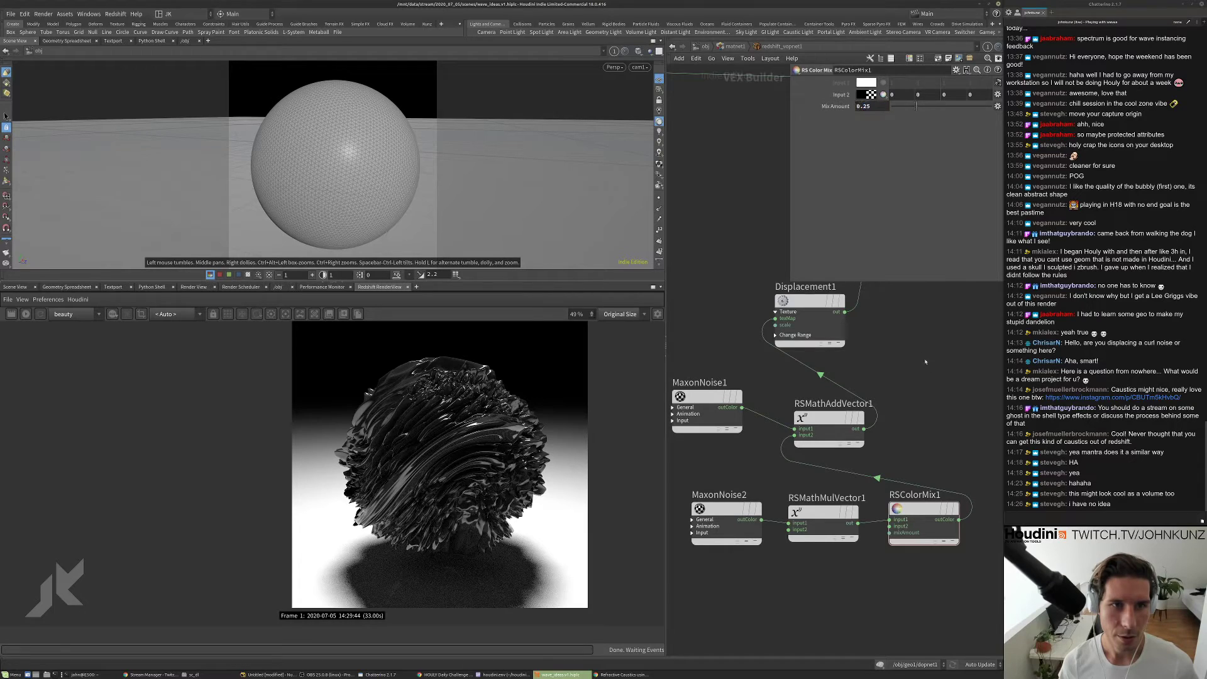
middle_click_drag(918, 532, 923, 474)
left_click_drag(923, 473, 920, 476)
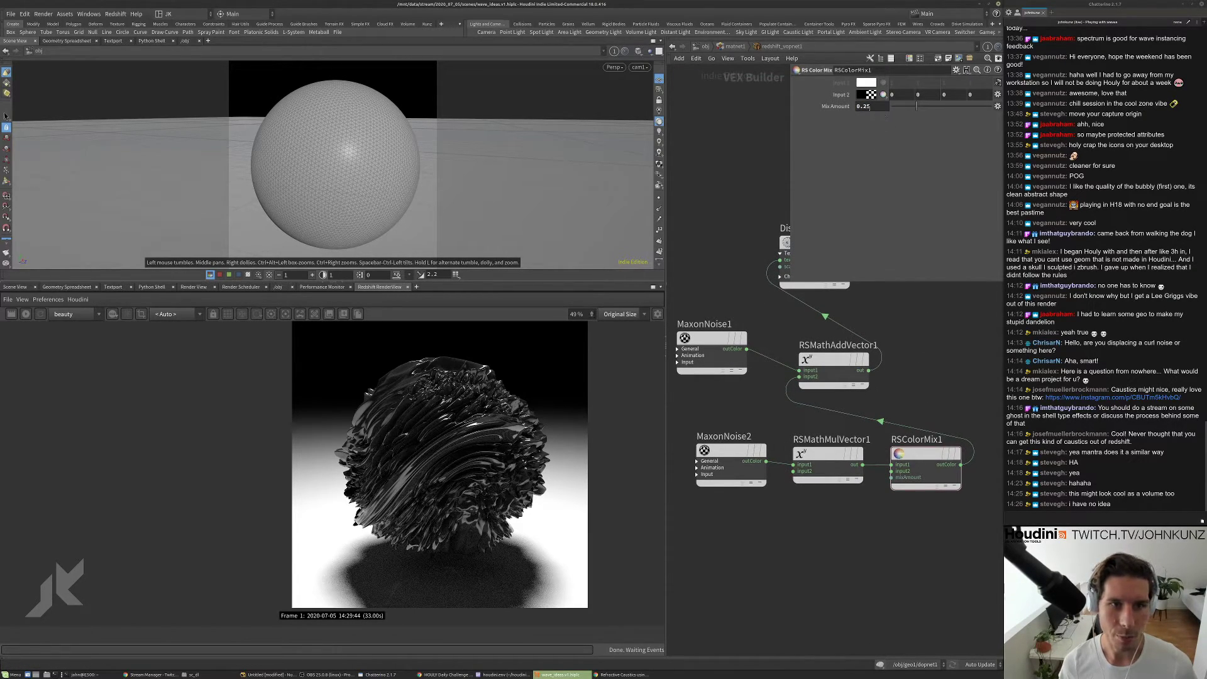
- Re-render the sphere with the 0.25 colour mix and examine its surface detail up close and its overall shape
left_click(26, 313)
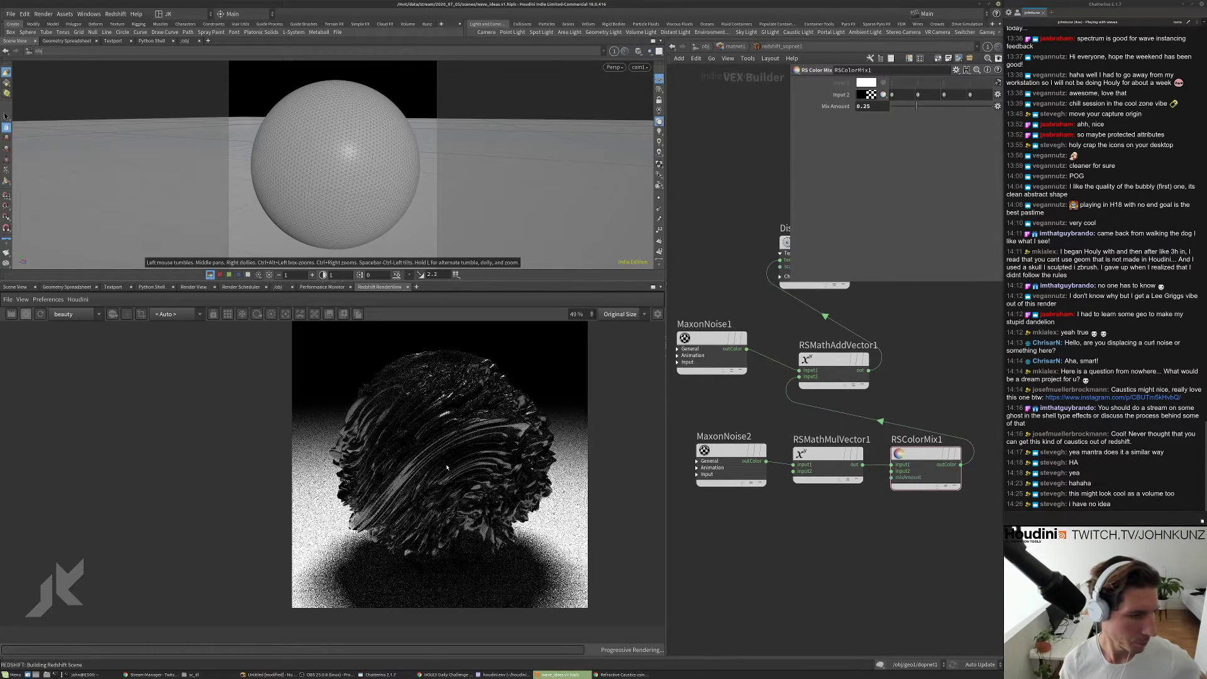
scroll(452, 578, "up", 2)
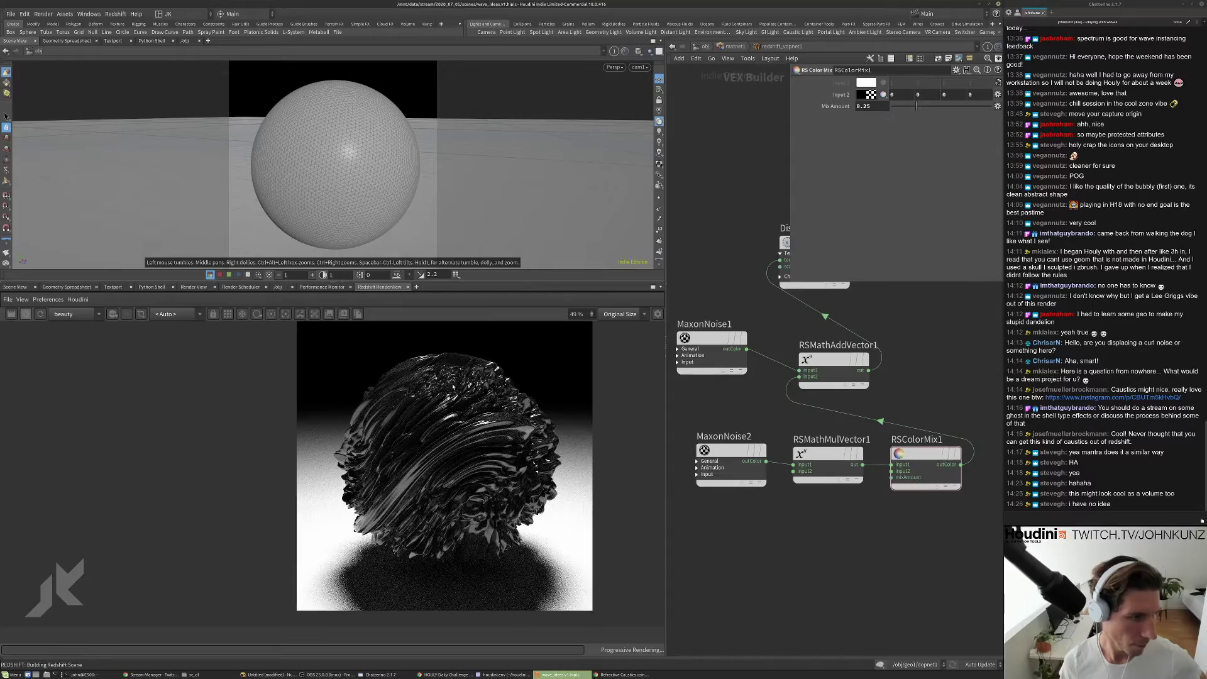
scroll(497, 388, "up", 2)
scroll(440, 377, "up", 3)
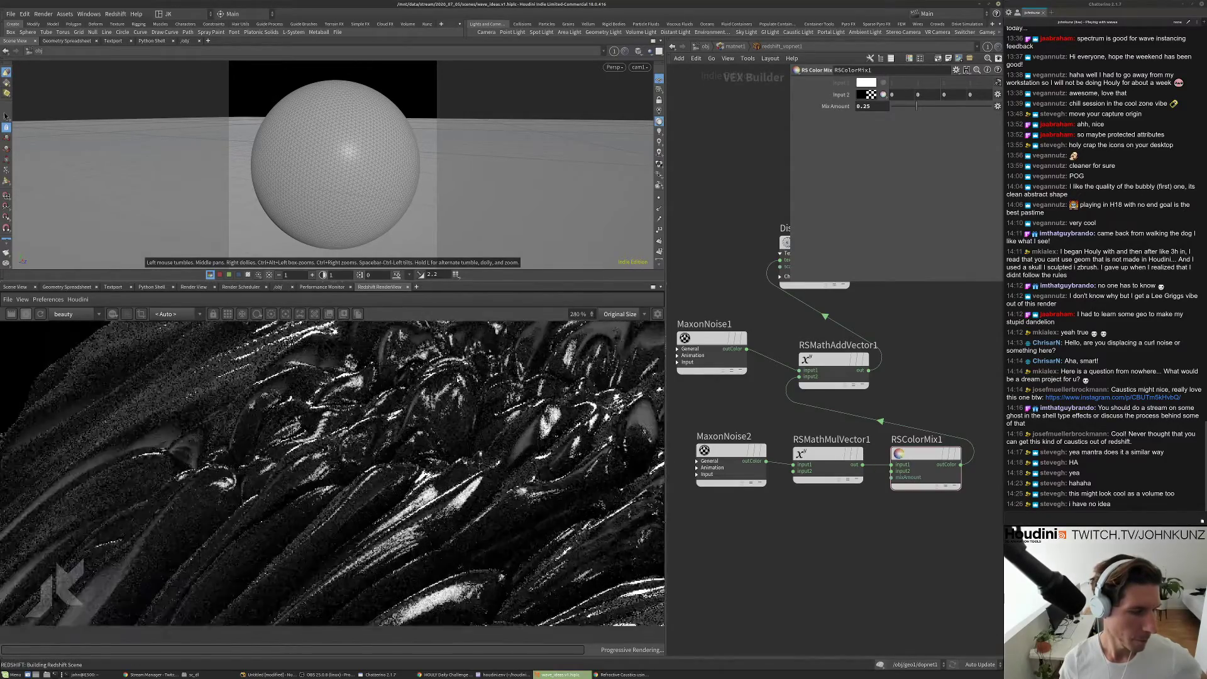
scroll(455, 439, "up", 3)
scroll(455, 439, "down", 10)
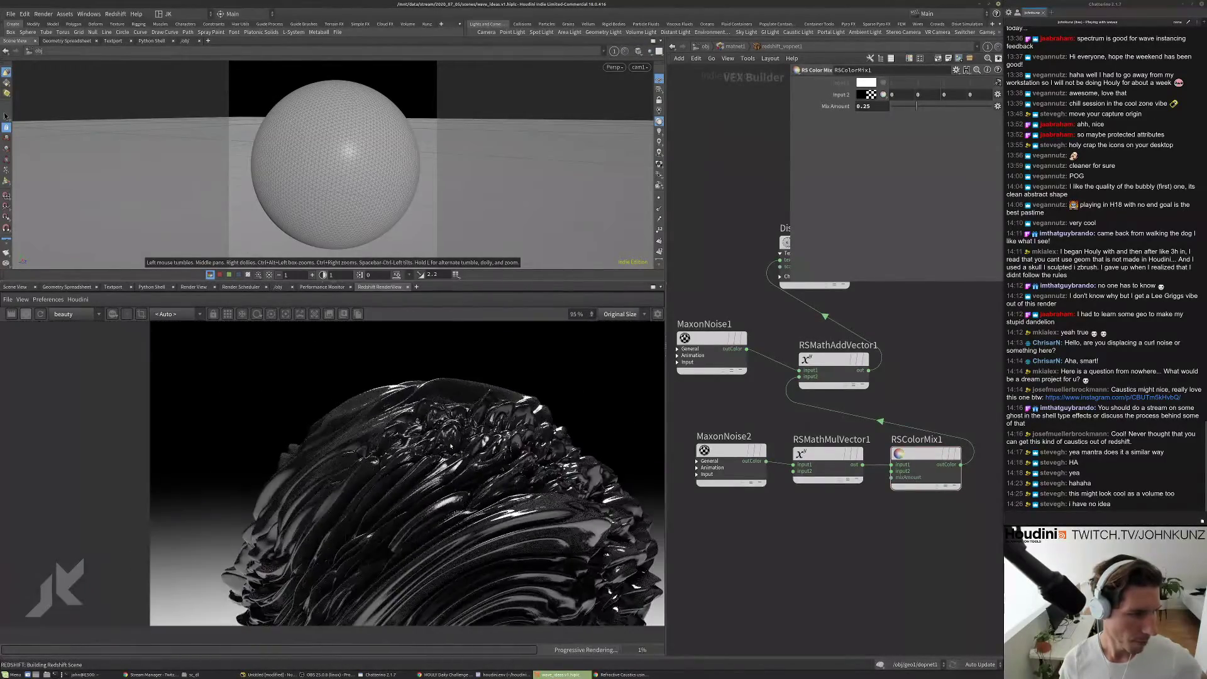
scroll(419, 503, "up", 2)
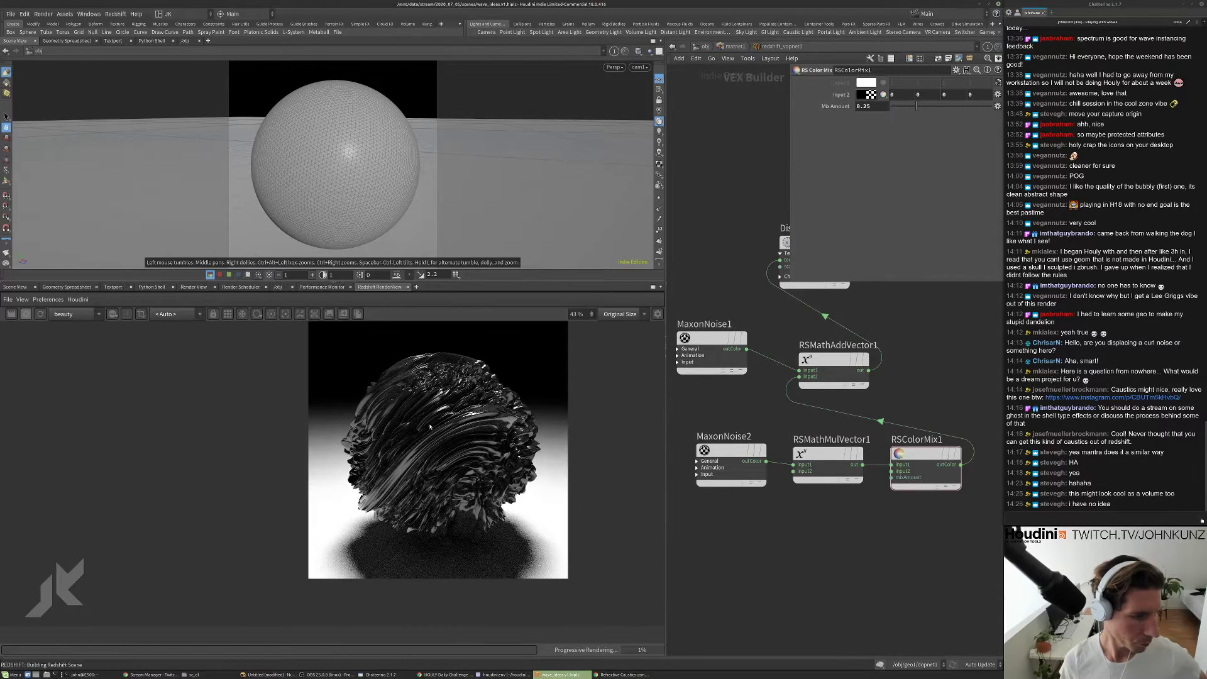
scroll(379, 393, "up", 2)
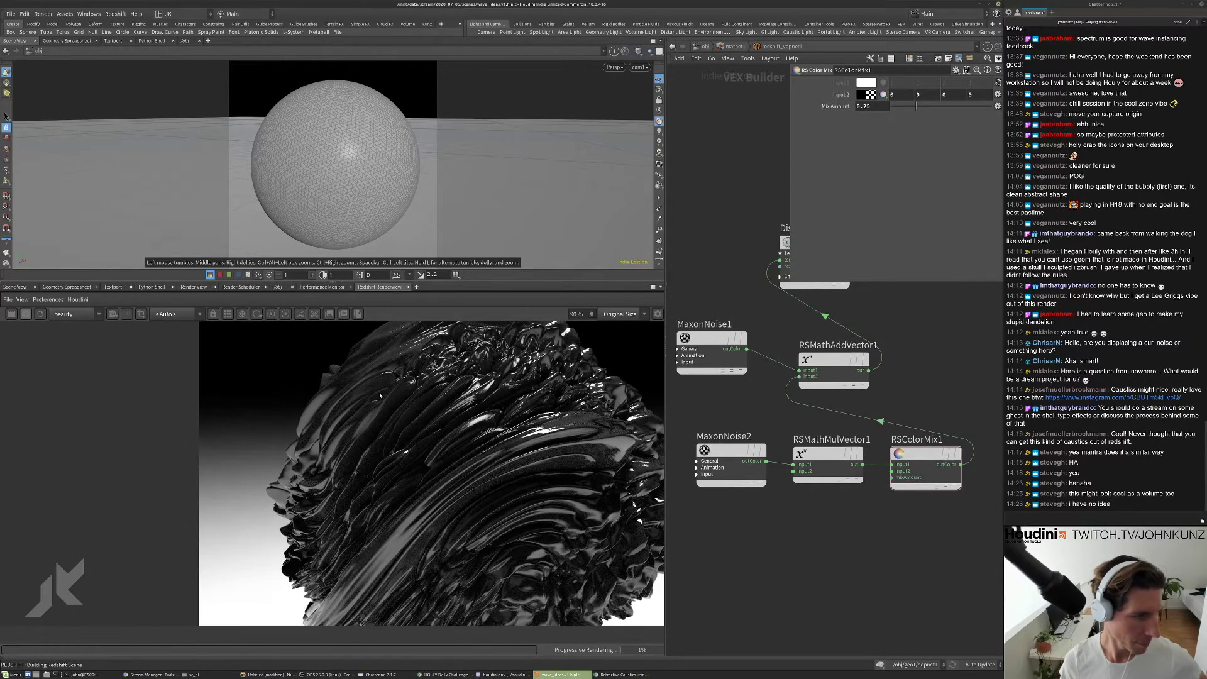
- Set the animation Speed of MaxonNoise2 to 2
left_click(726, 483)
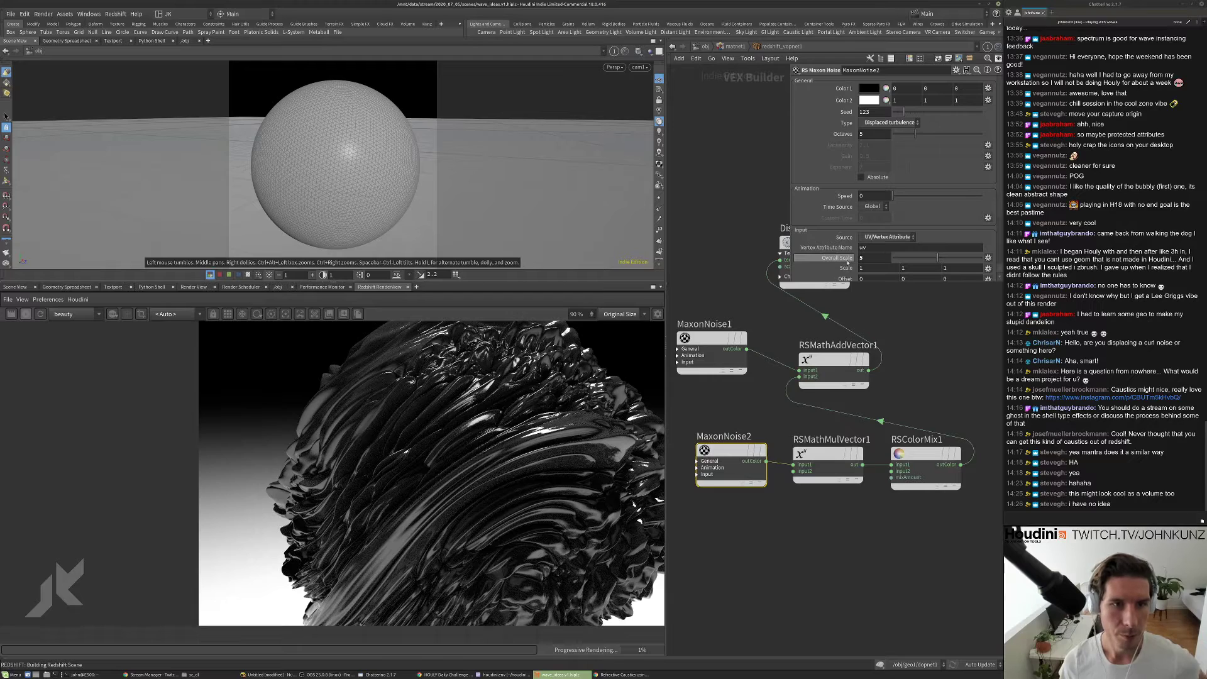
double_click(869, 196)
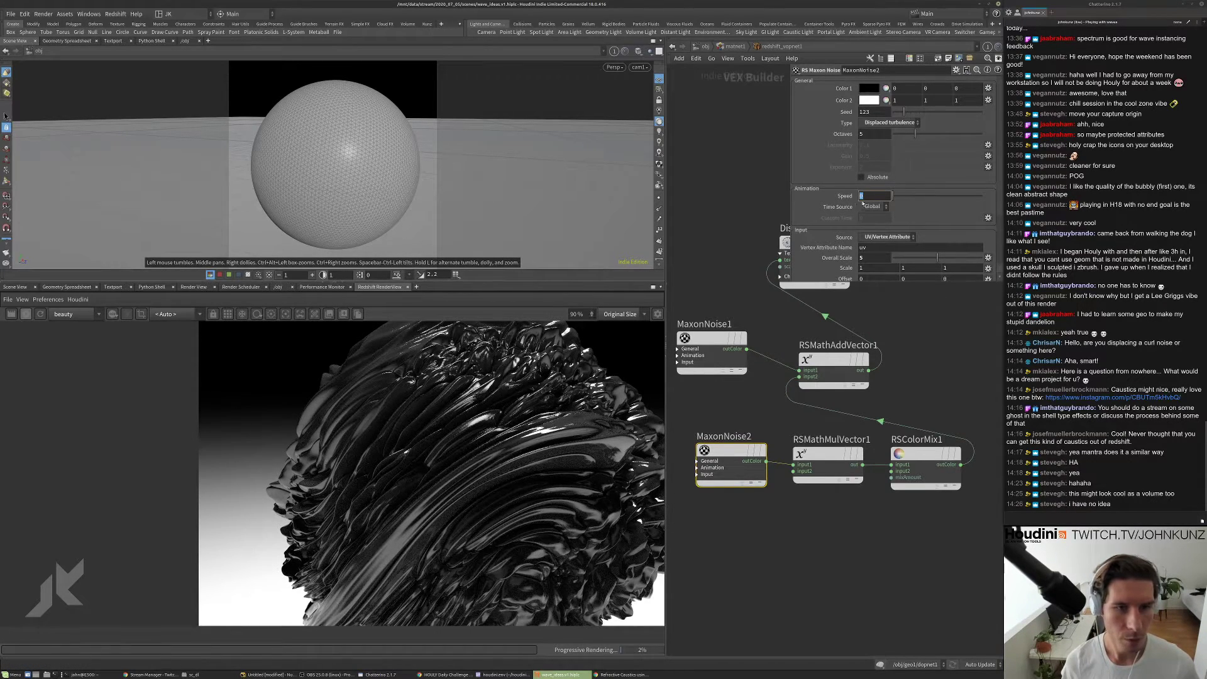
left_click(776, 317)
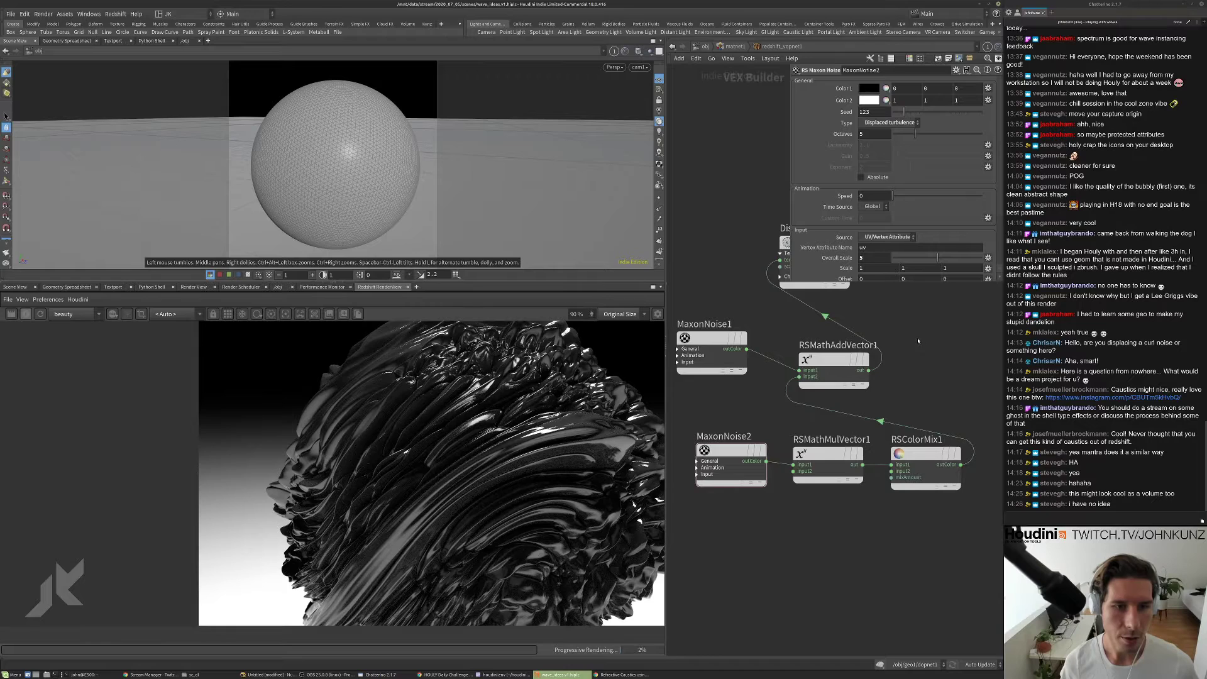
scroll(806, 350, "down", 3)
left_click(878, 197)
type("2")
key("Return")
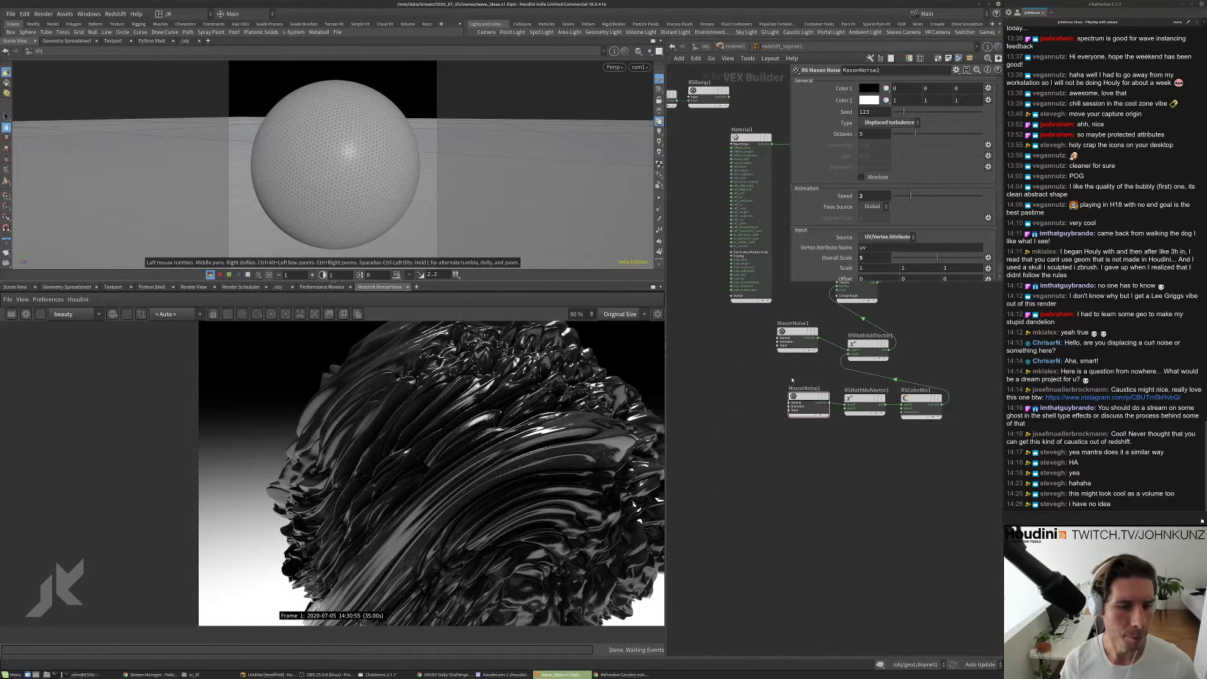
- Set the animation Speed of MaxonNoise1 to .2
middle_click_drag(793, 376, 789, 393)
left_click(793, 355)
left_click(881, 196)
type(".2")
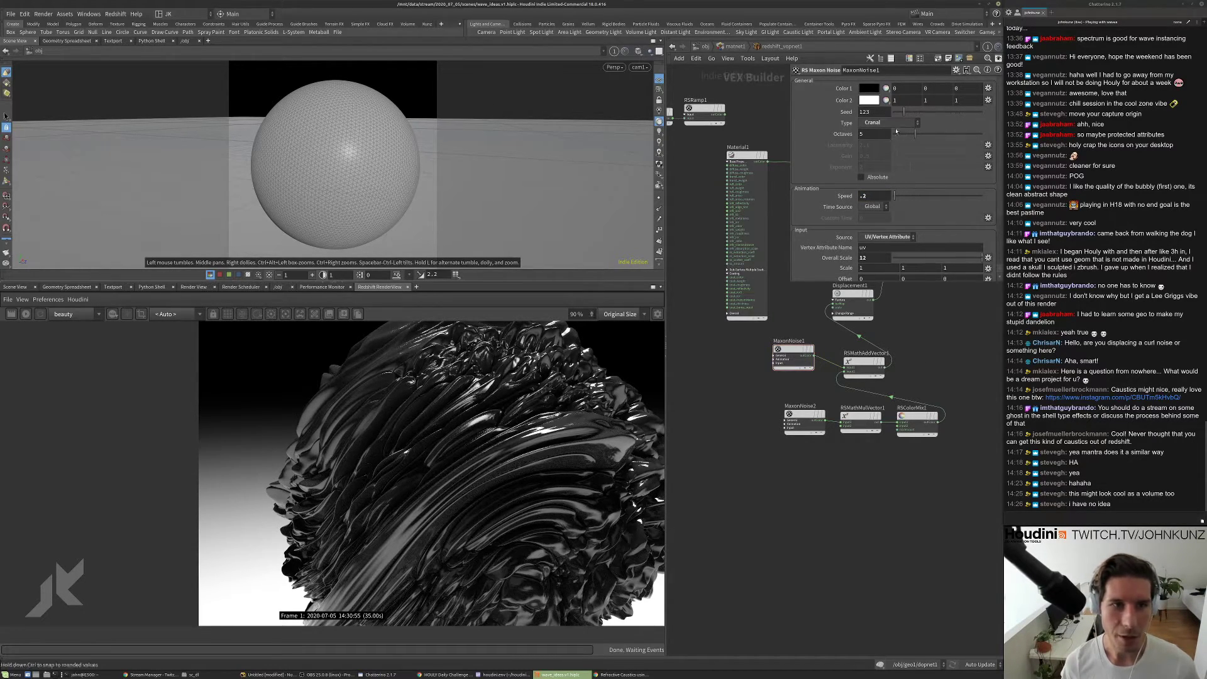
- Go to the out network and set the redshift1 node's Num GI Bounces to 1
type("uu")
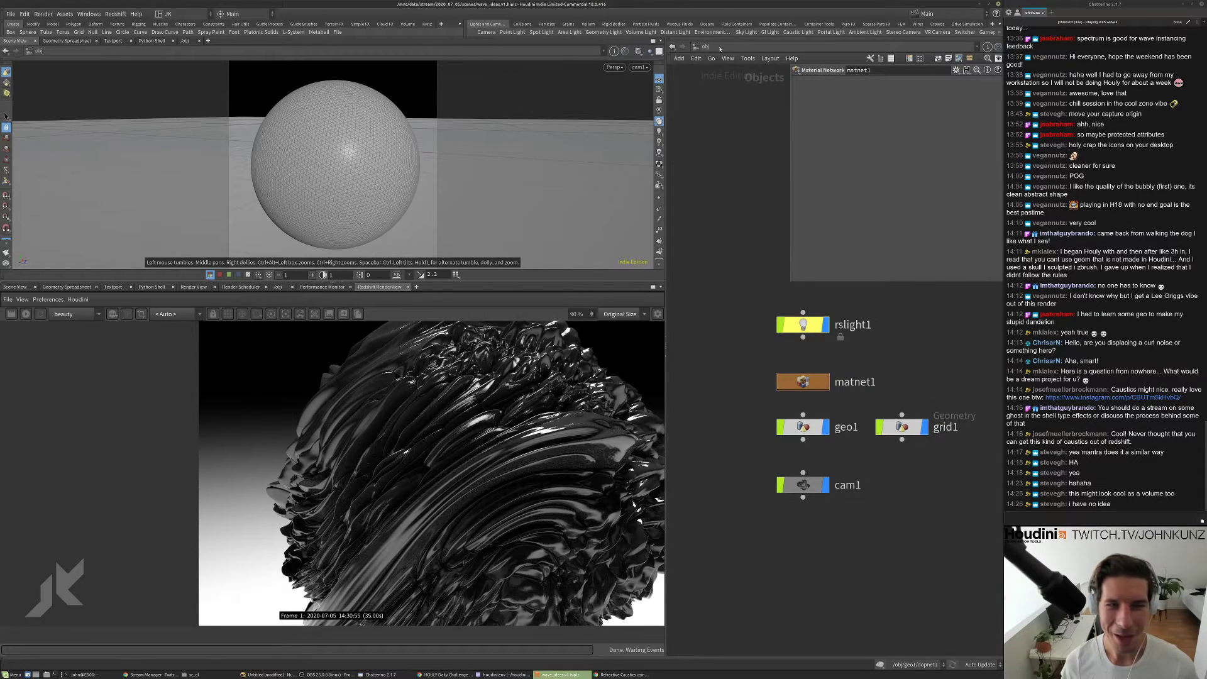
left_click(705, 47)
left_click(715, 102)
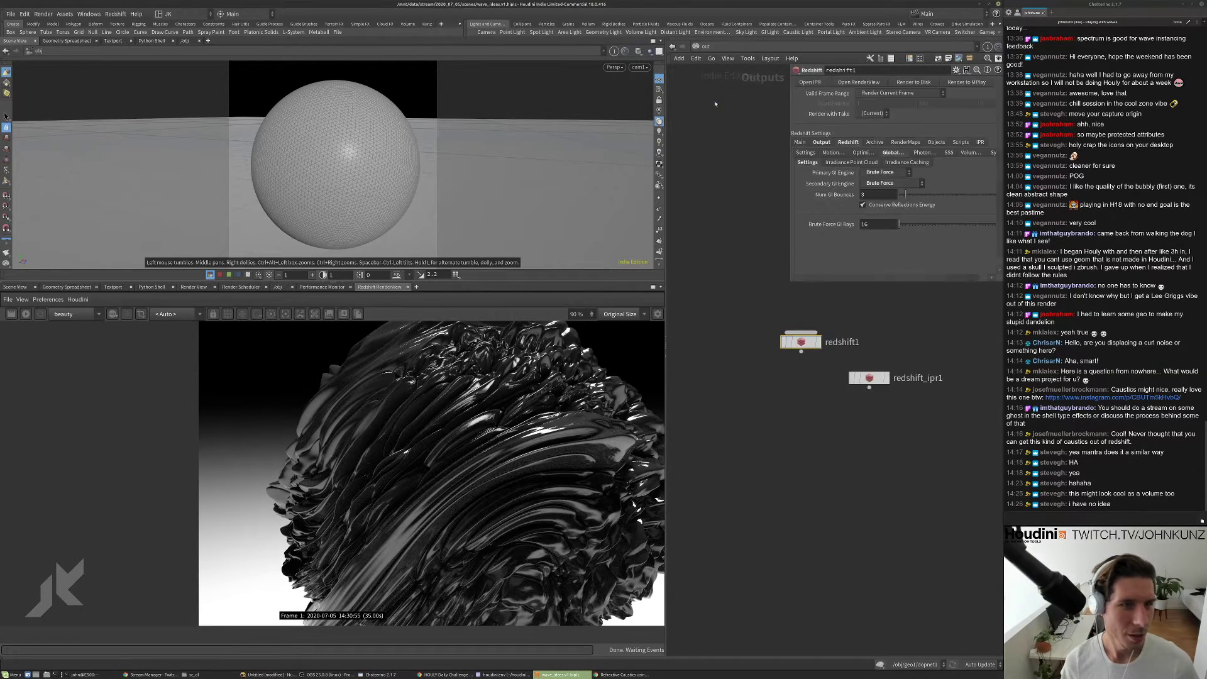
double_click(874, 194)
type("1")
key("Return")
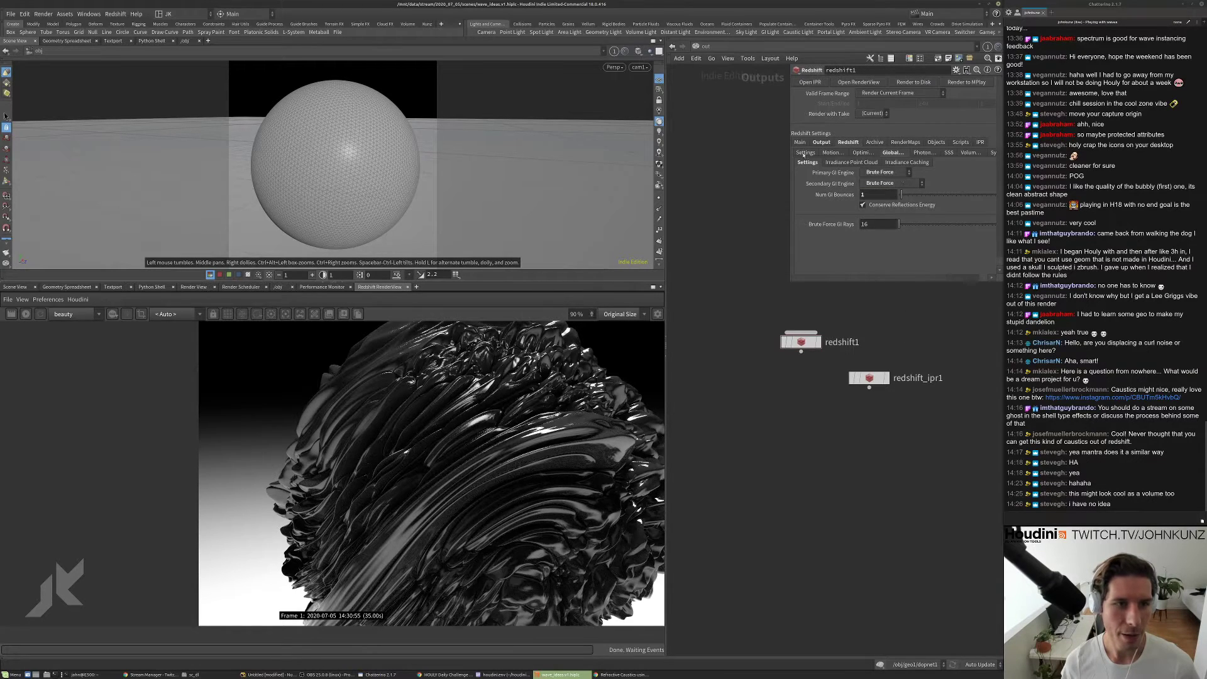
- Override the camera resolution on redshift1 with a Resolution Scale of 1/2 (Half Resolution)
left_click(821, 142)
left_click(860, 172)
left_click(898, 182)
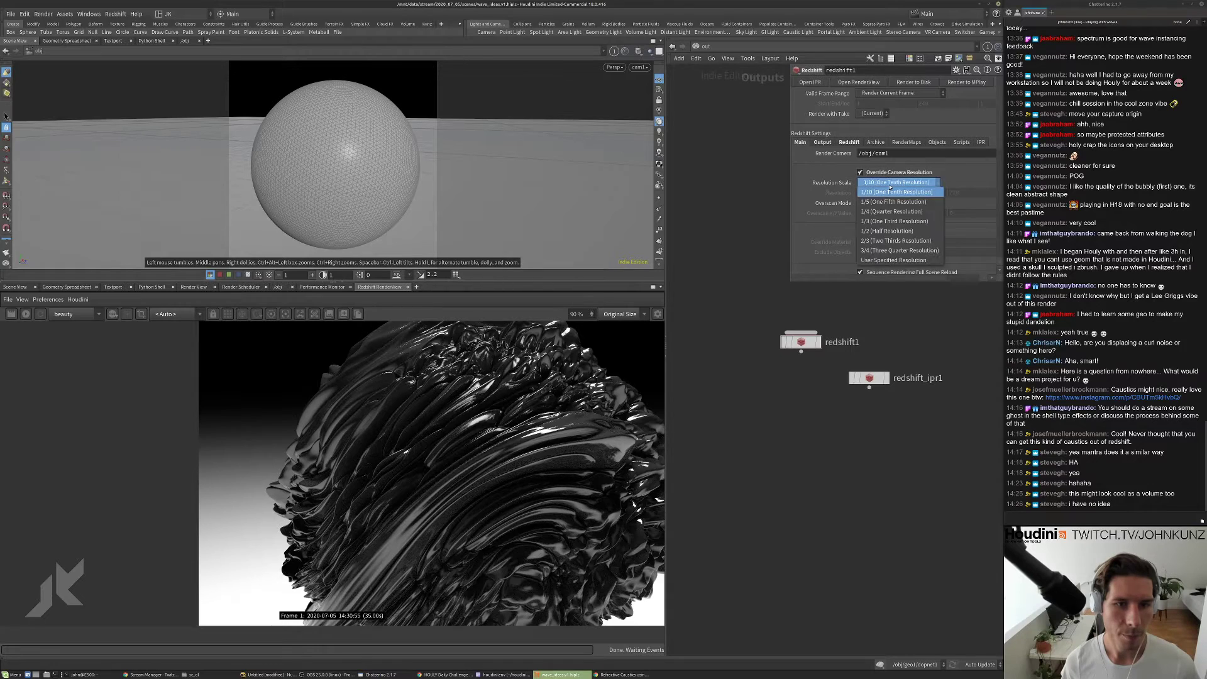
left_click(887, 230)
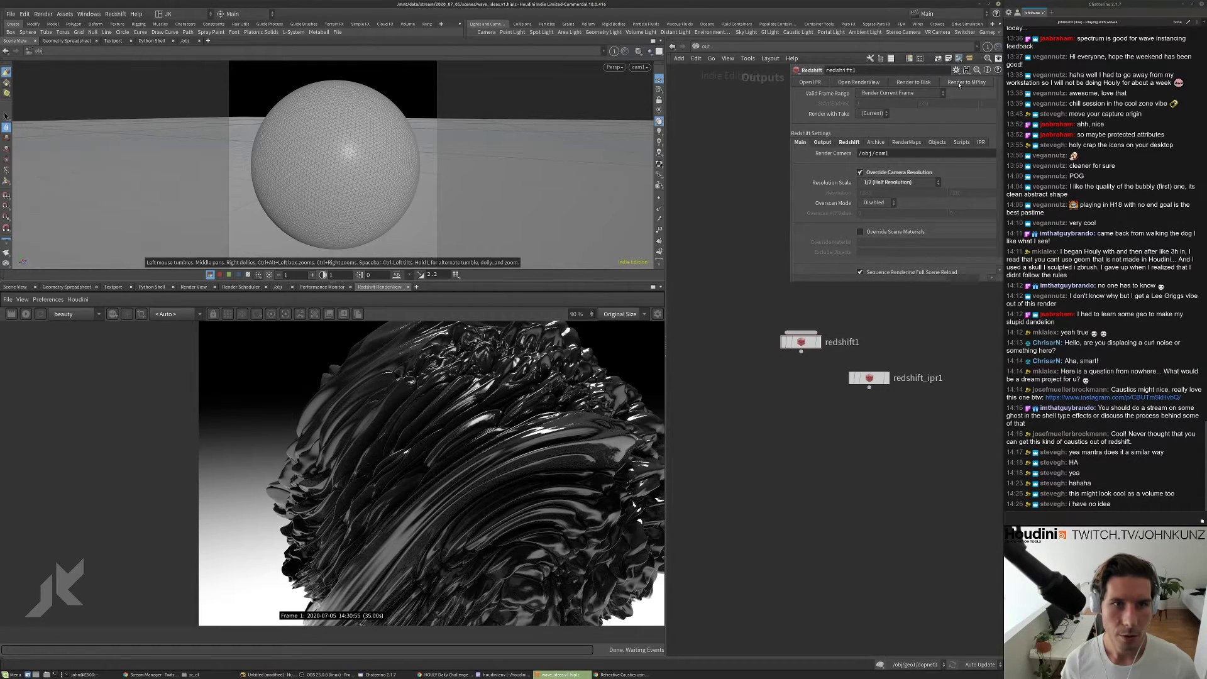
- Save the scene, render the current frame to MPlay, and move and enlarge its window to inspect the test render
key("ctrl+s")
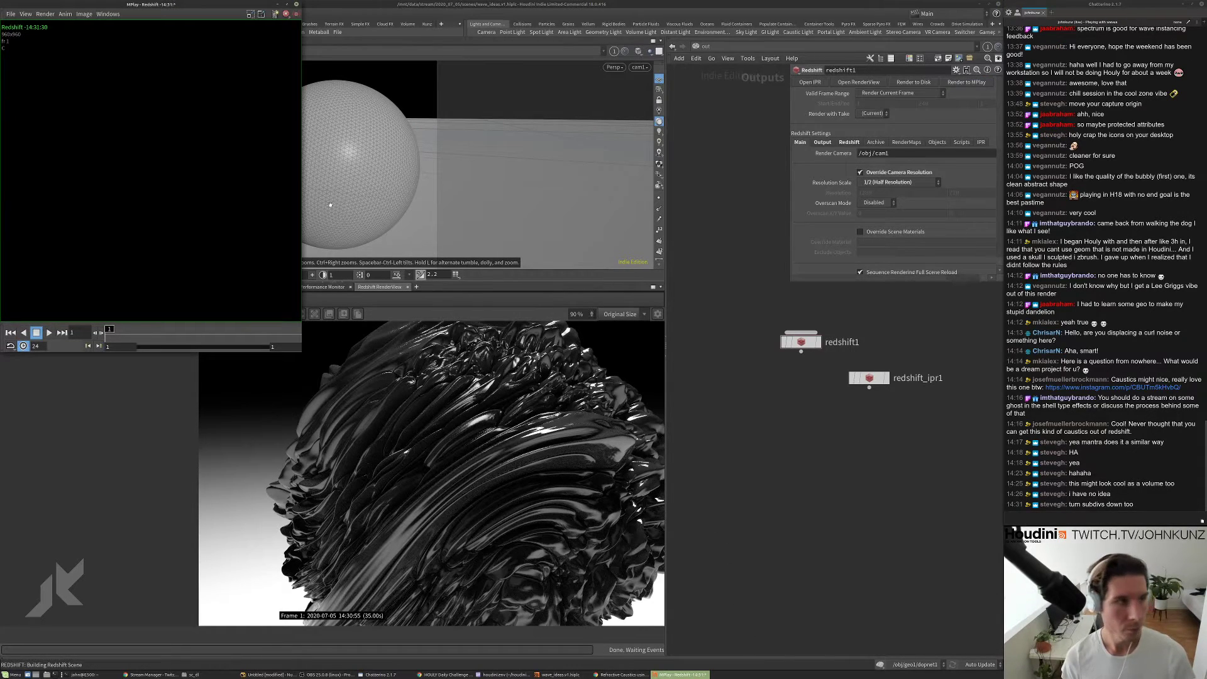
left_click_drag(202, 4, 640, 134)
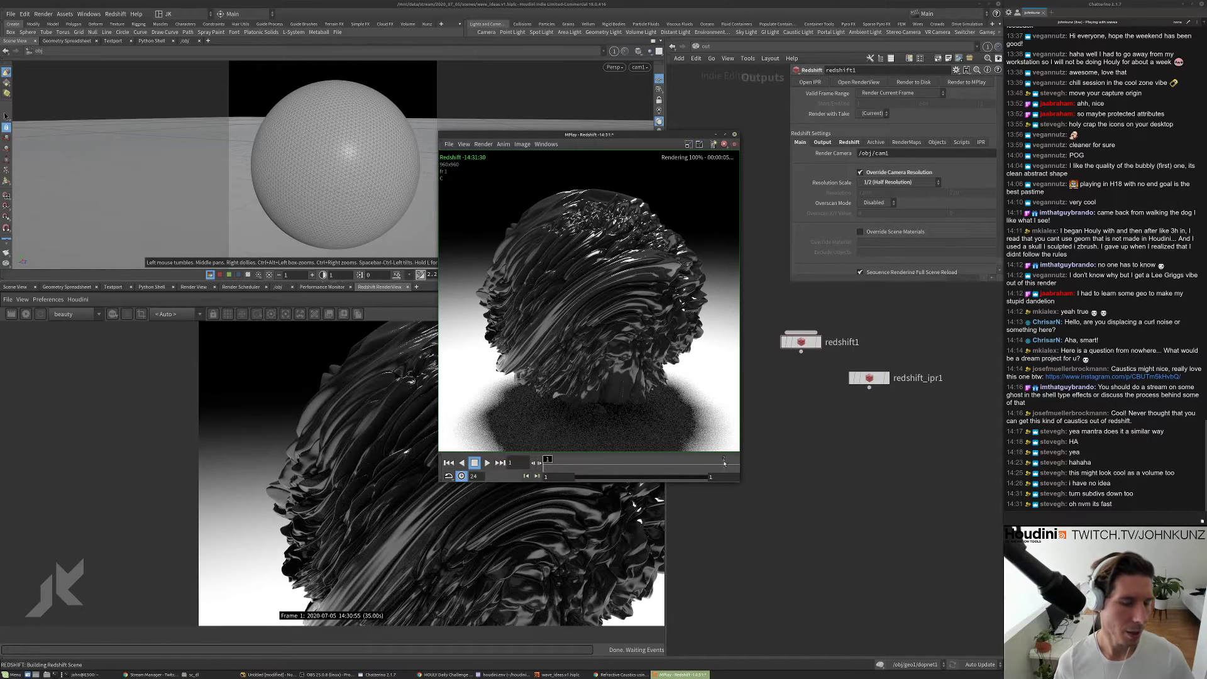
left_click_drag(738, 482, 760, 522)
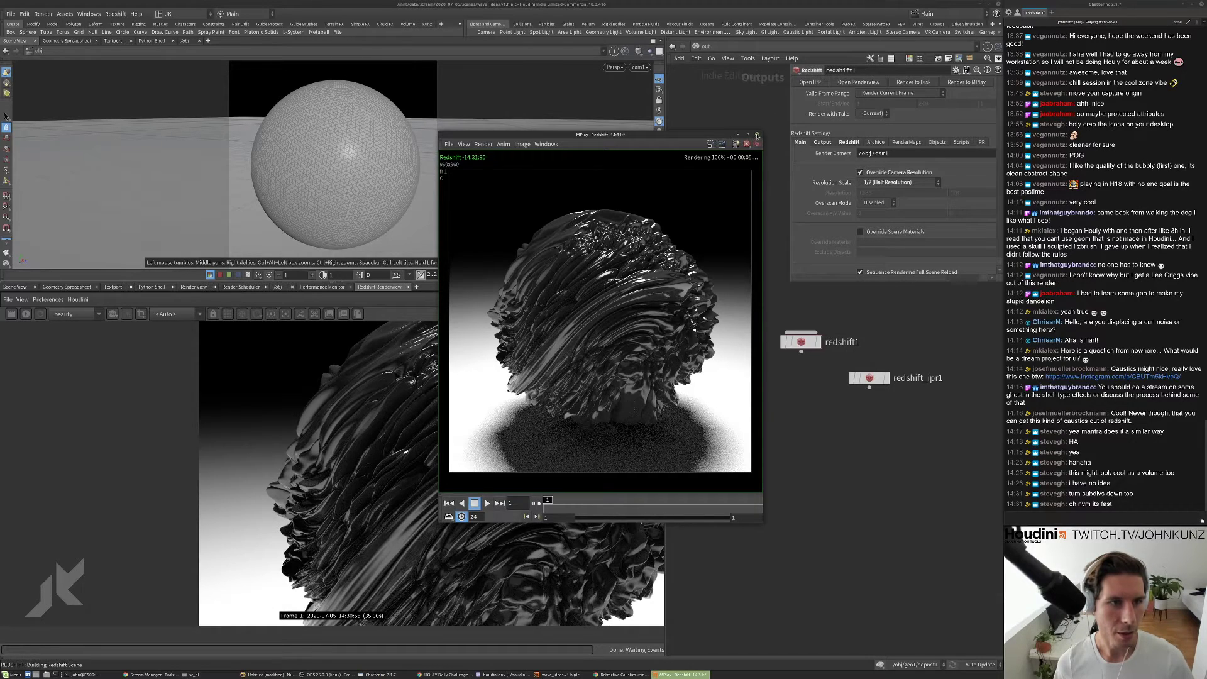
- Close the MPlay test render and set redshift1's Valid Frame Range to Render Frame Range
left_click(756, 135)
left_click(868, 95)
left_click(880, 103)
- Return to the obj network and set geo1's Maximum Subdivisions to 7 in its Redshift tessellation settings
left_click(702, 49)
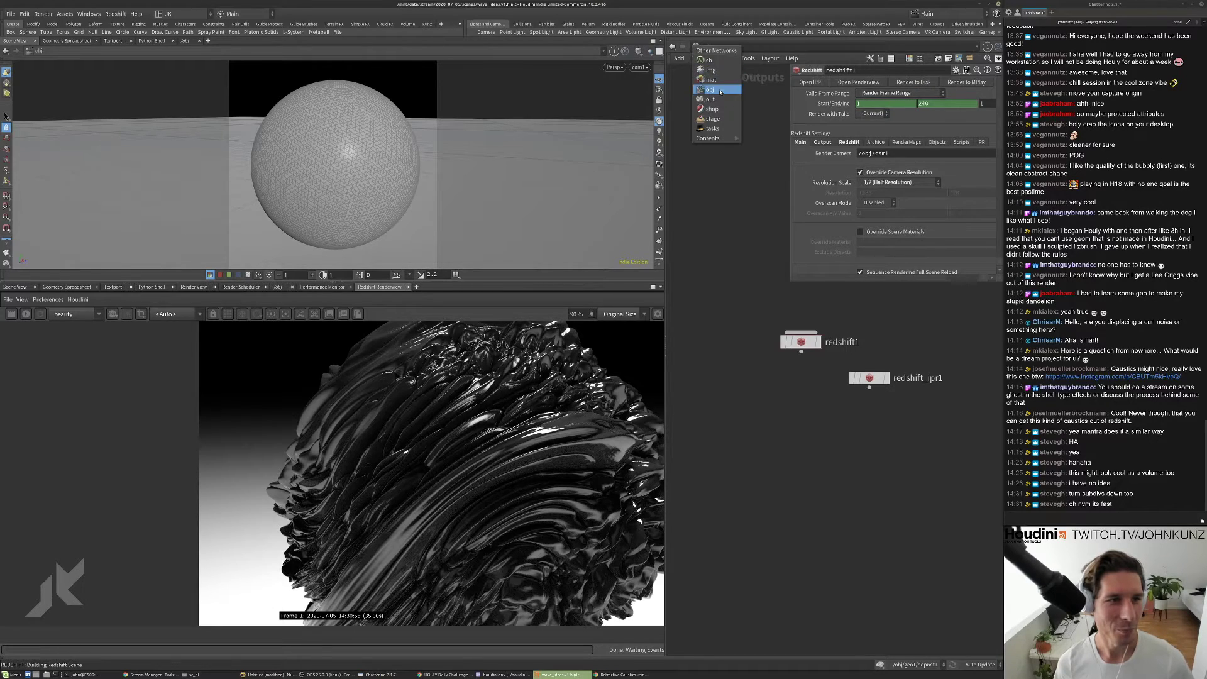
left_click(706, 88)
left_click(815, 430)
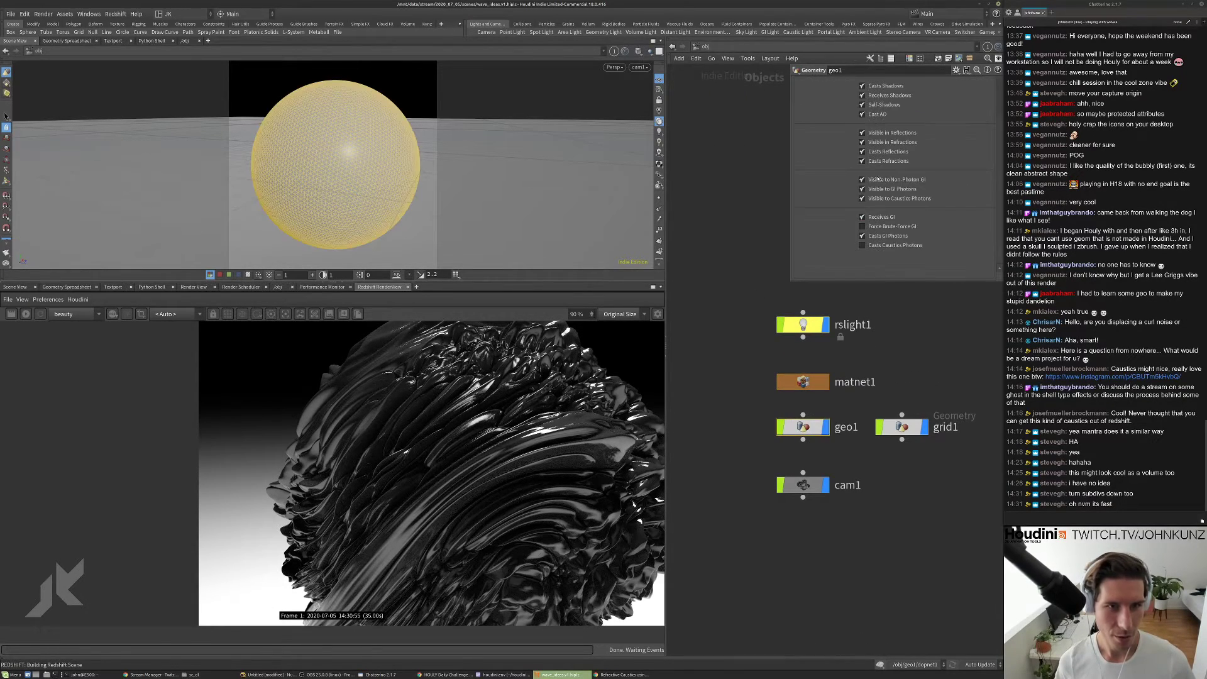
left_click(848, 93)
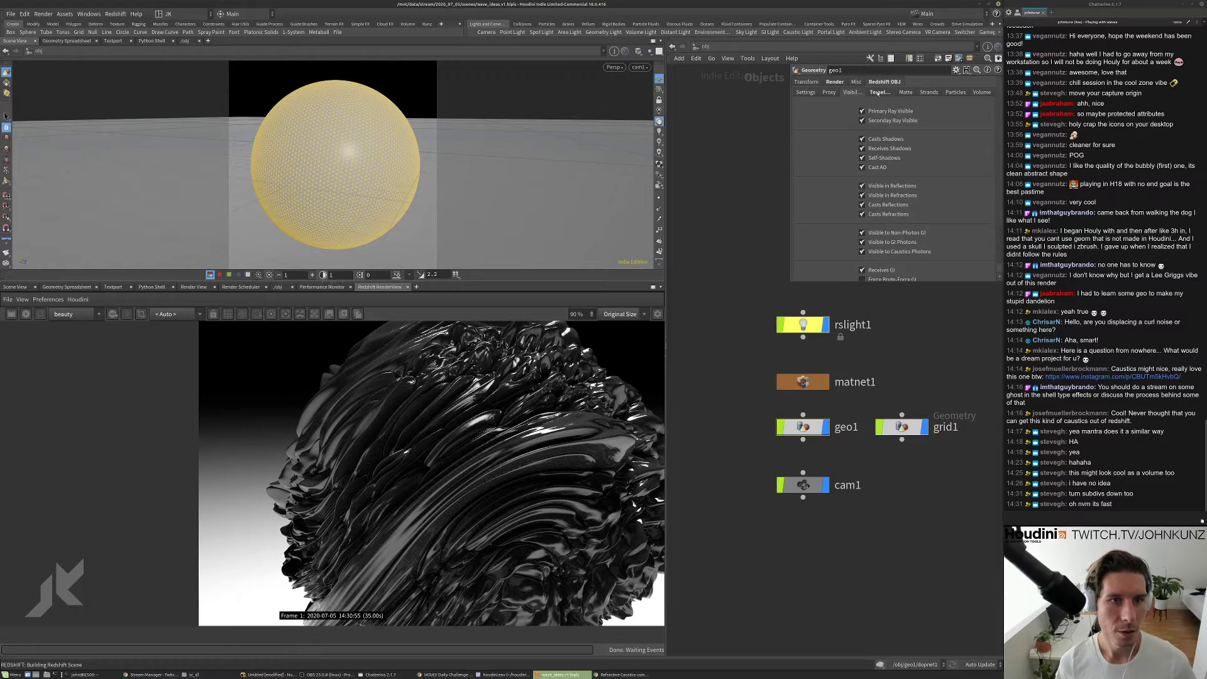
left_click(878, 93)
scroll(858, 182, "down", 1)
double_click(863, 148)
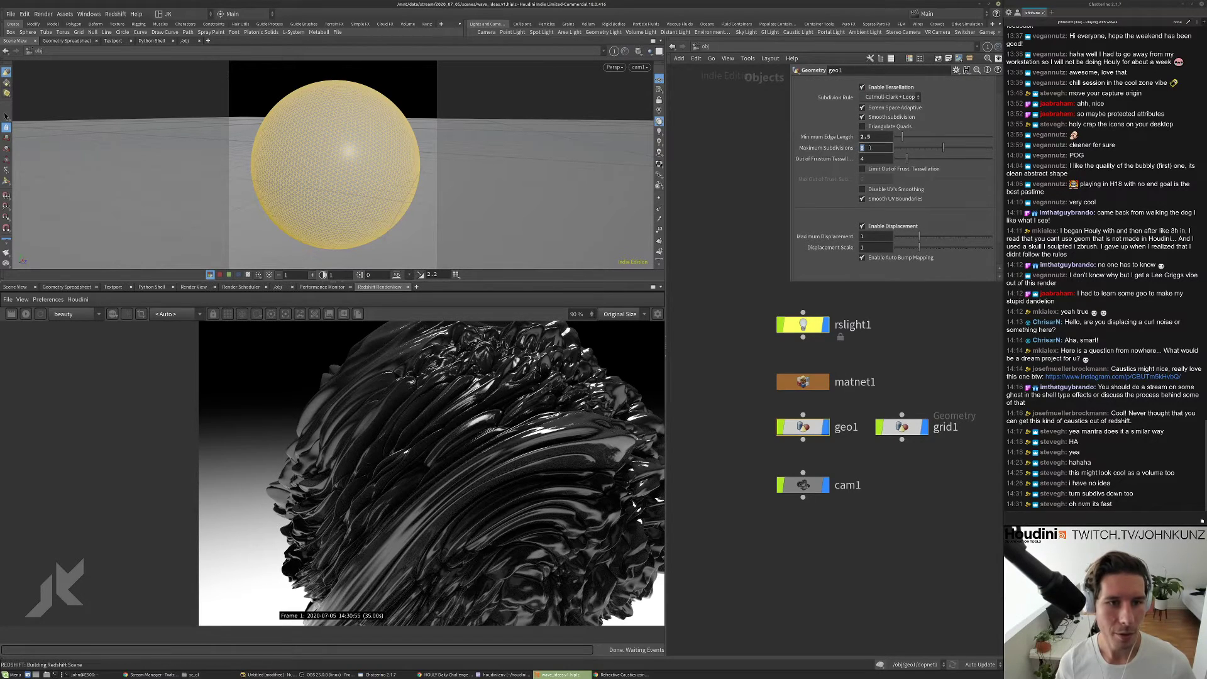
type("7")
key("Return")
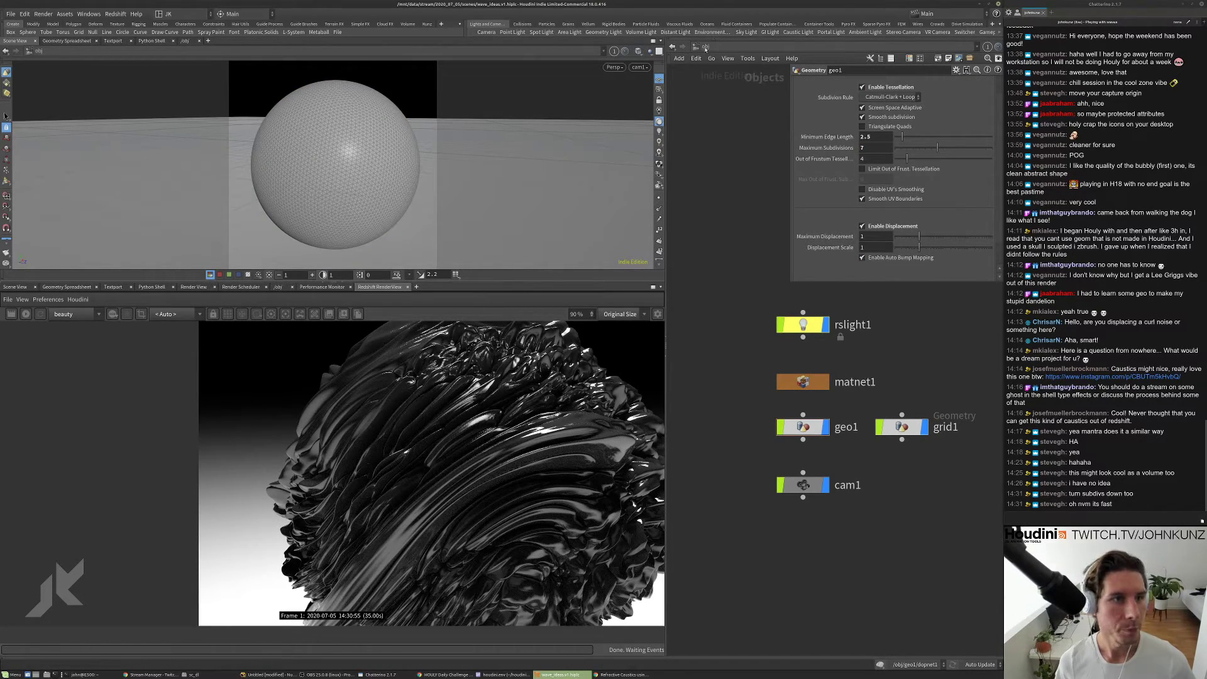
- Render the redshift1 frame range to MPlay from the out network and move the MPlay window clear of the render view
left_click(705, 47)
left_click(723, 111)
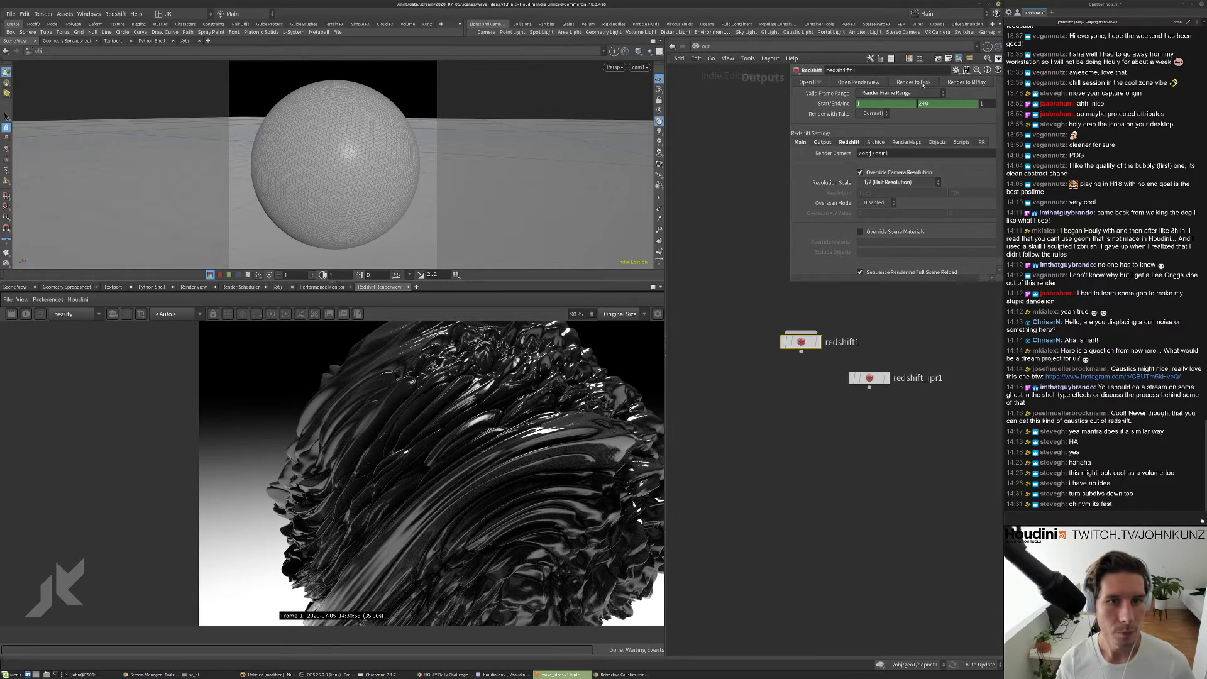
left_click(956, 83)
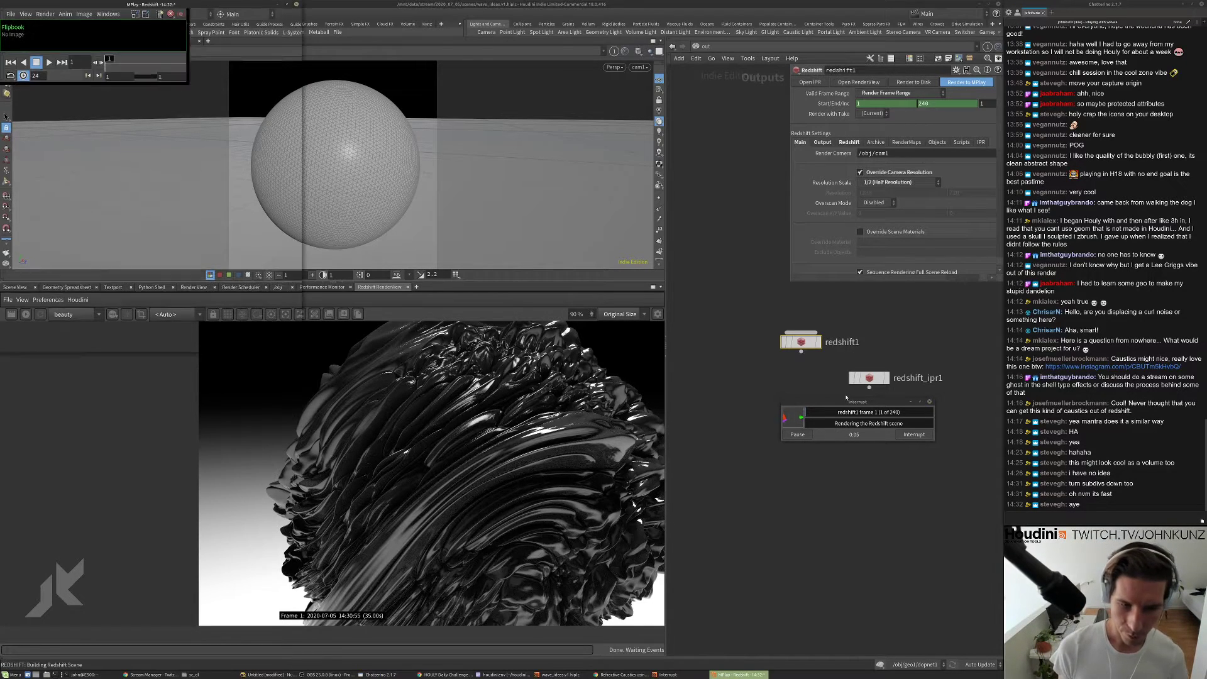
left_click_drag(238, 8, 874, 61)
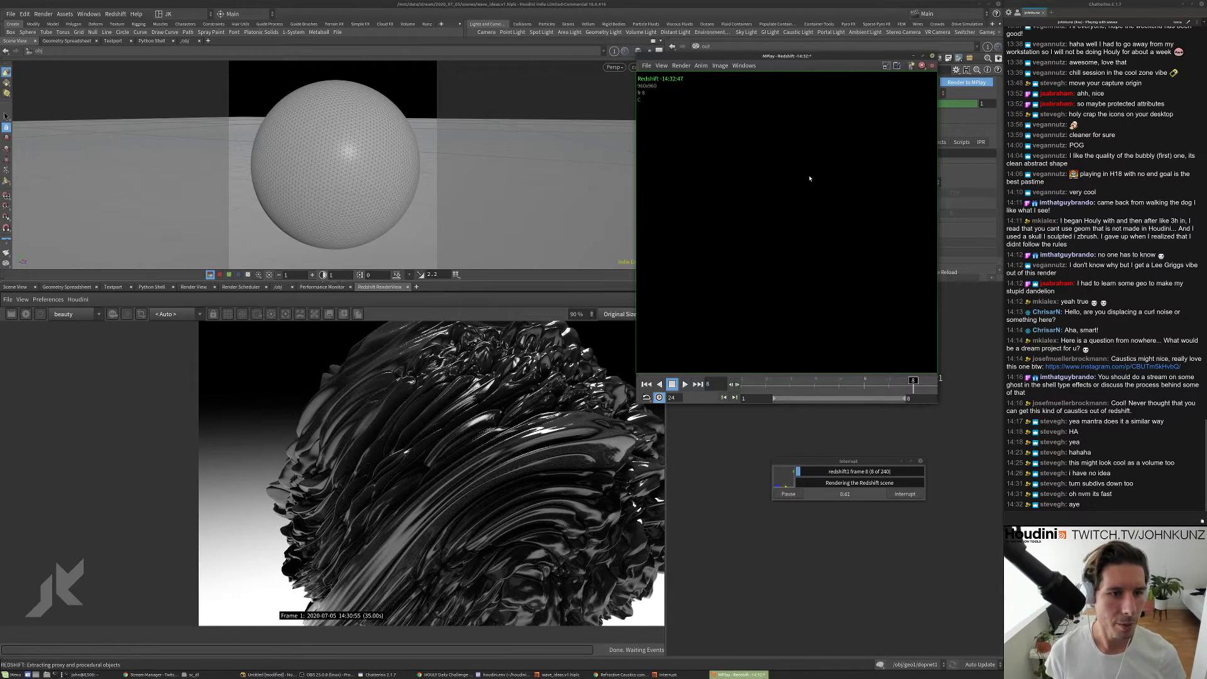
- Play and scrub through the frames rendered so far in MPlay to examine the motion of the animated displacement
key("Up")
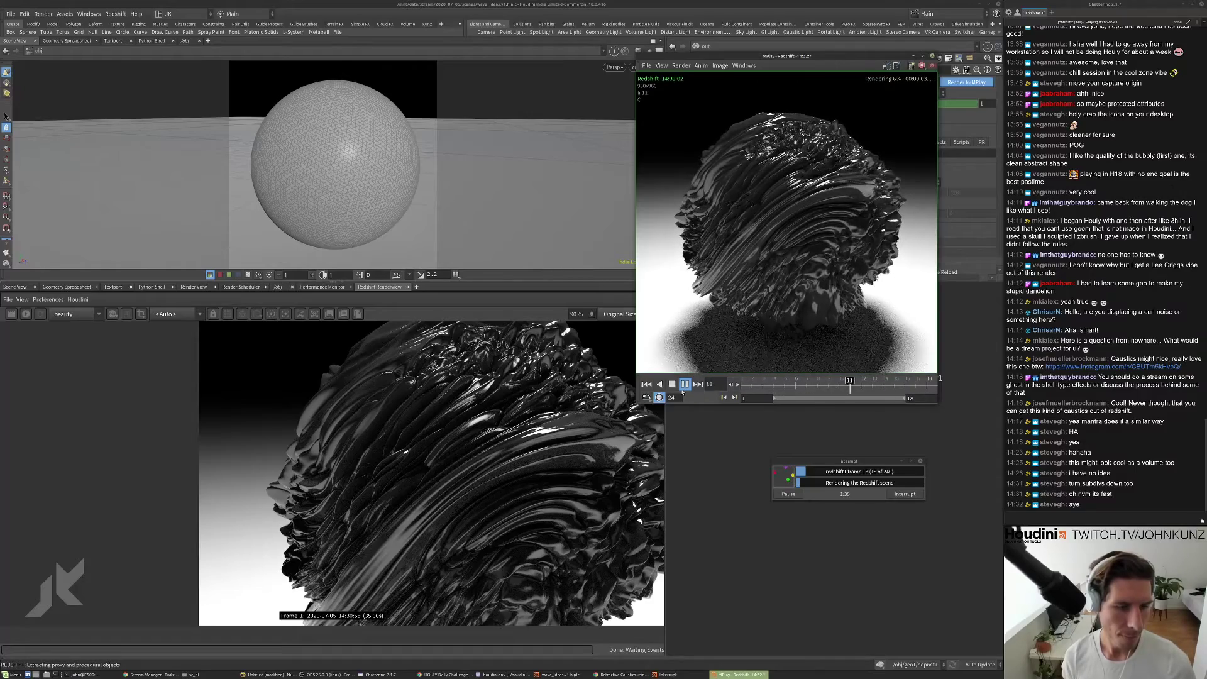
left_click_drag(776, 382, 790, 382)
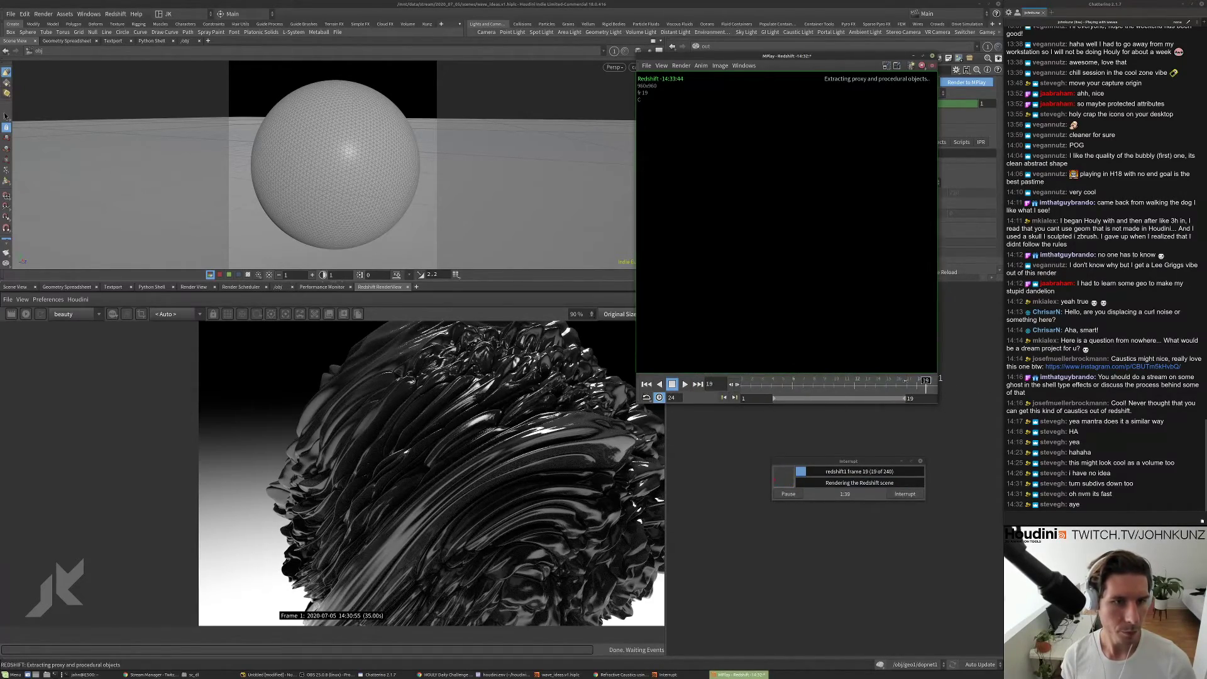
left_click_drag(933, 385, 839, 380)
left_click(684, 384)
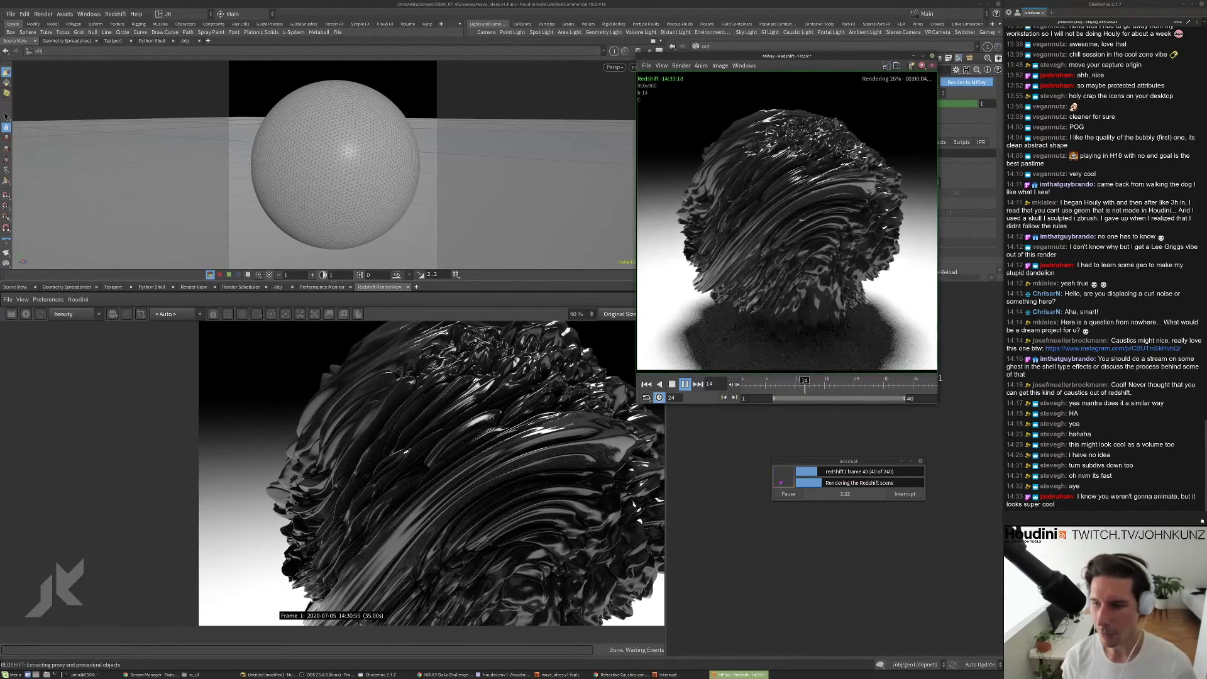
left_click(682, 382)
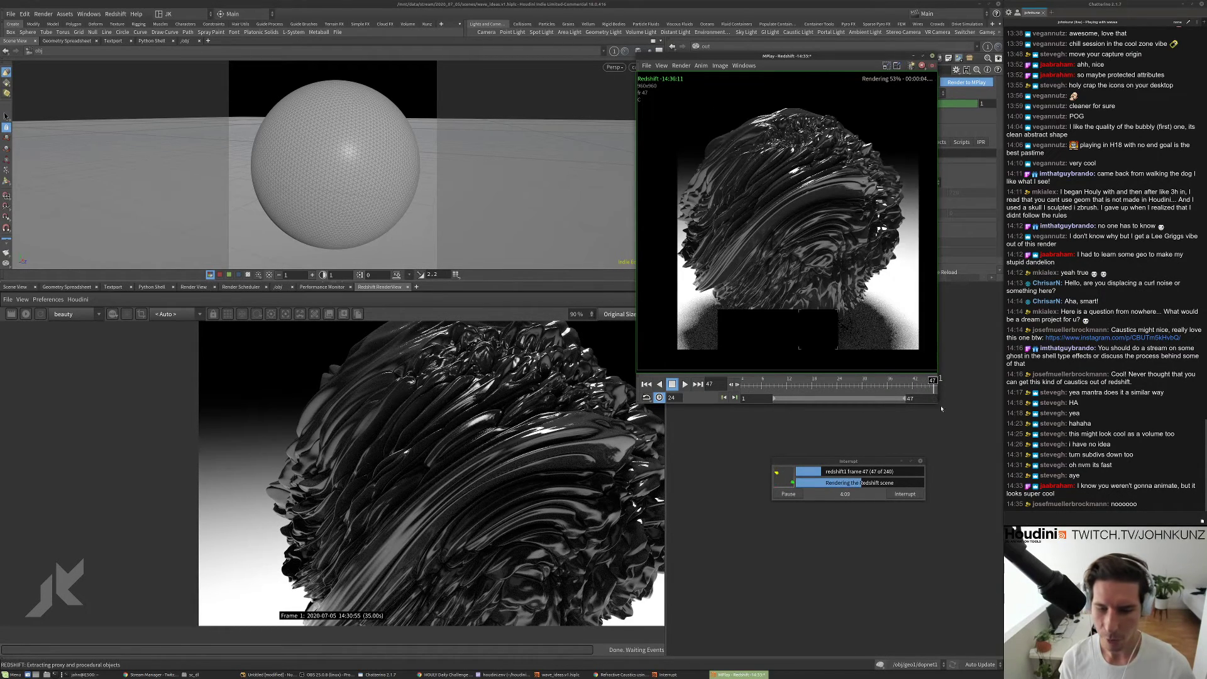
key("Up")
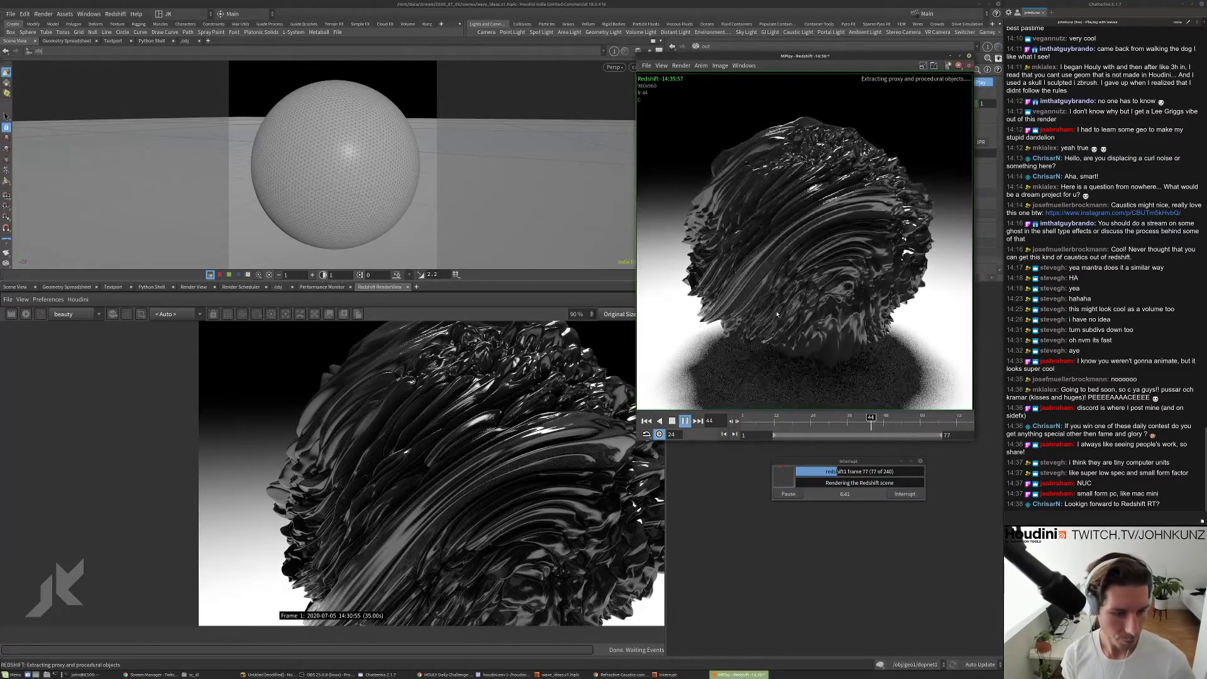
mouse_move(795, 424)
left_mouse_down()
mouse_move(779, 423)
mouse_move(918, 422)
mouse_move(778, 422)
left_mouse_up()
left_click_drag(927, 364, 894, 143)
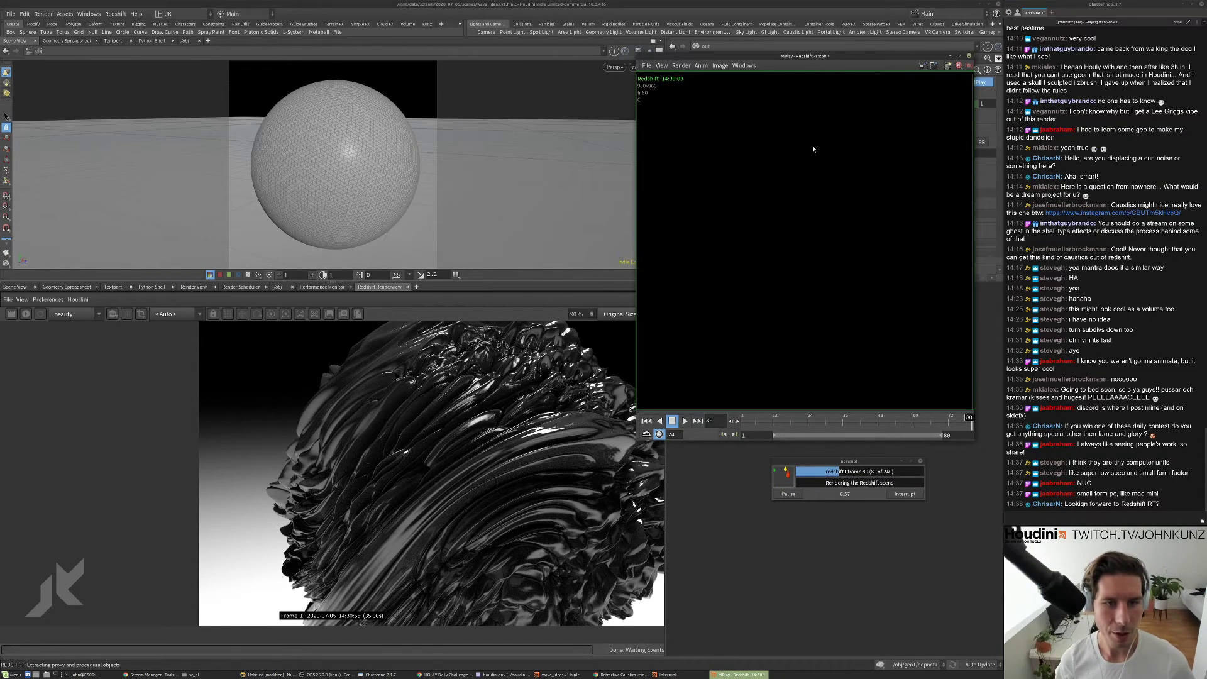
key("Up")
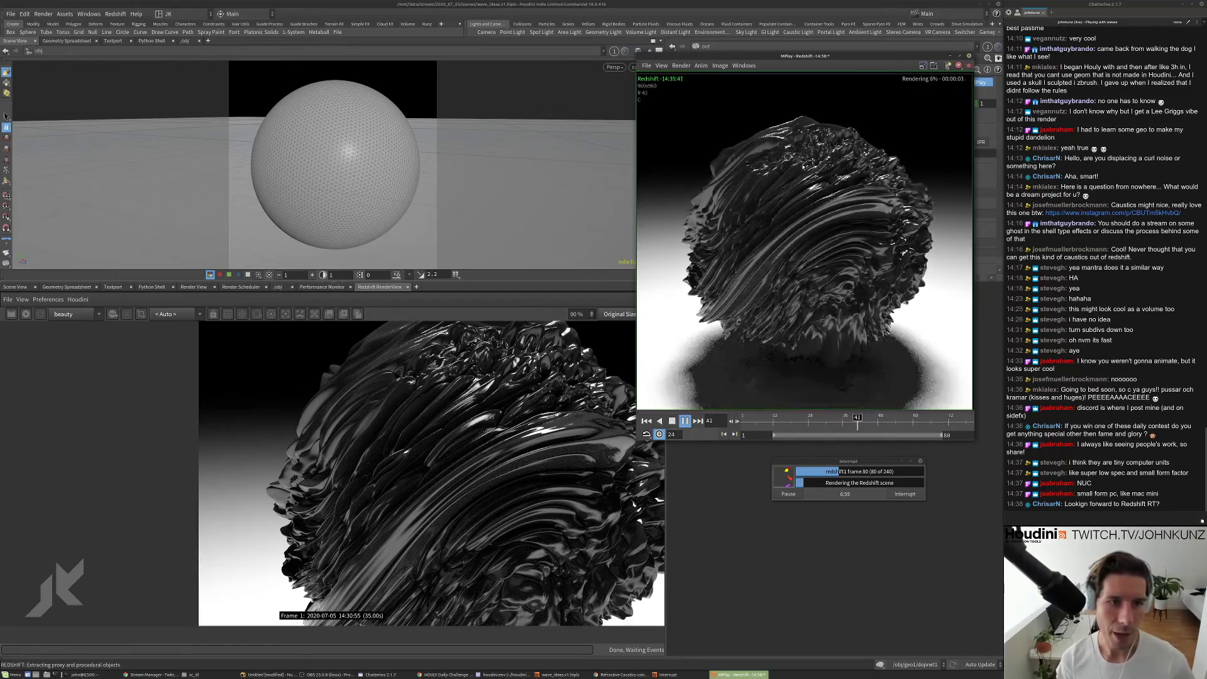